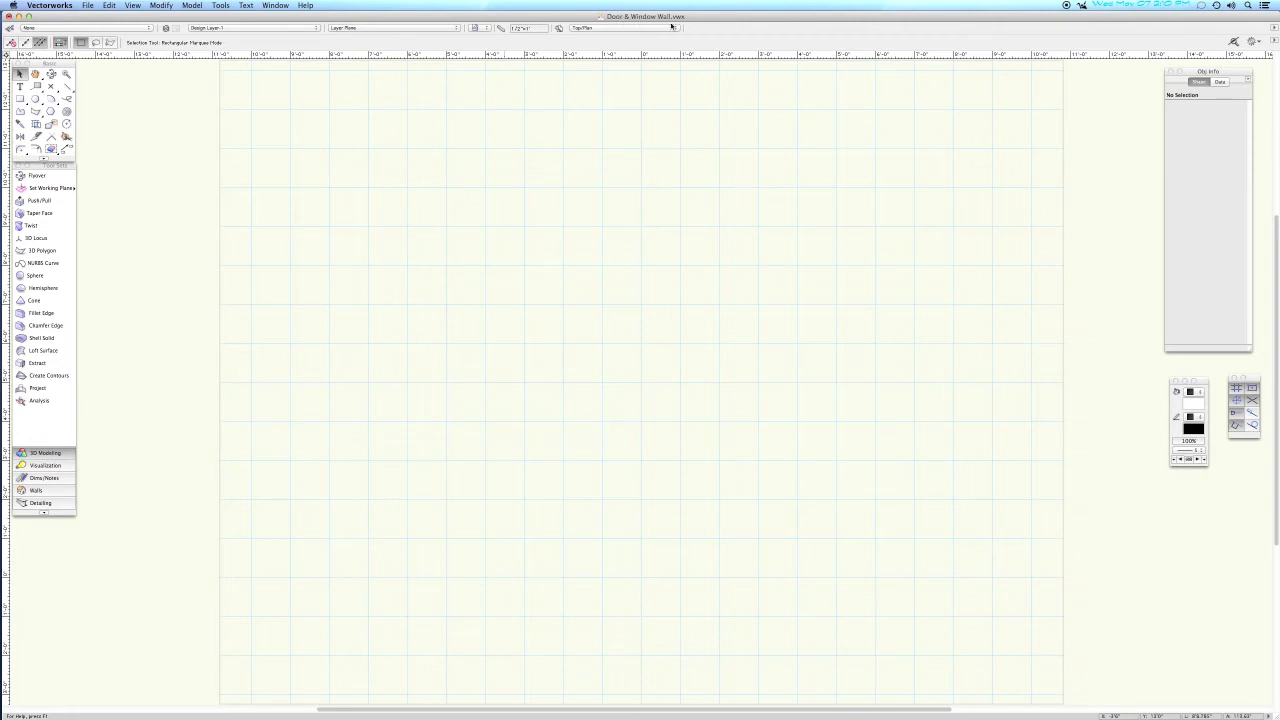
Draw a 16' by 120" wall rectangle and place it on the drawing.
key("4")
key("Return")
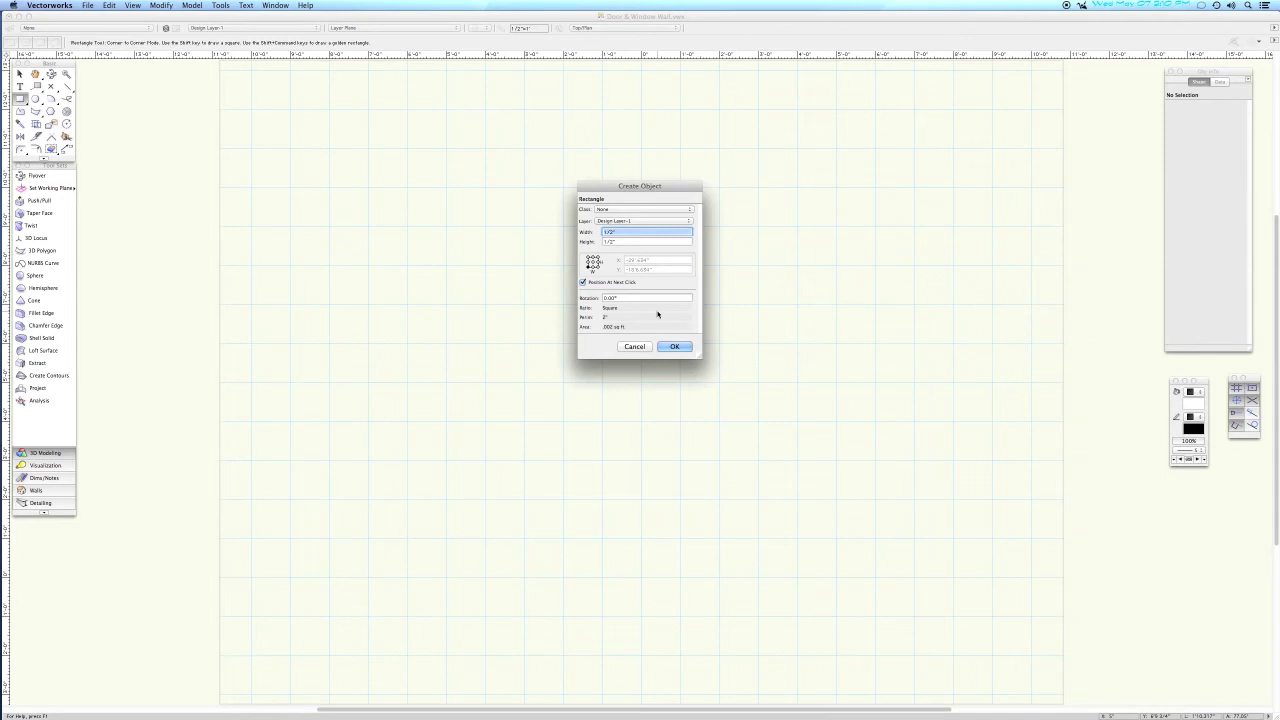
type("16'")
key("Tab")
type("120")
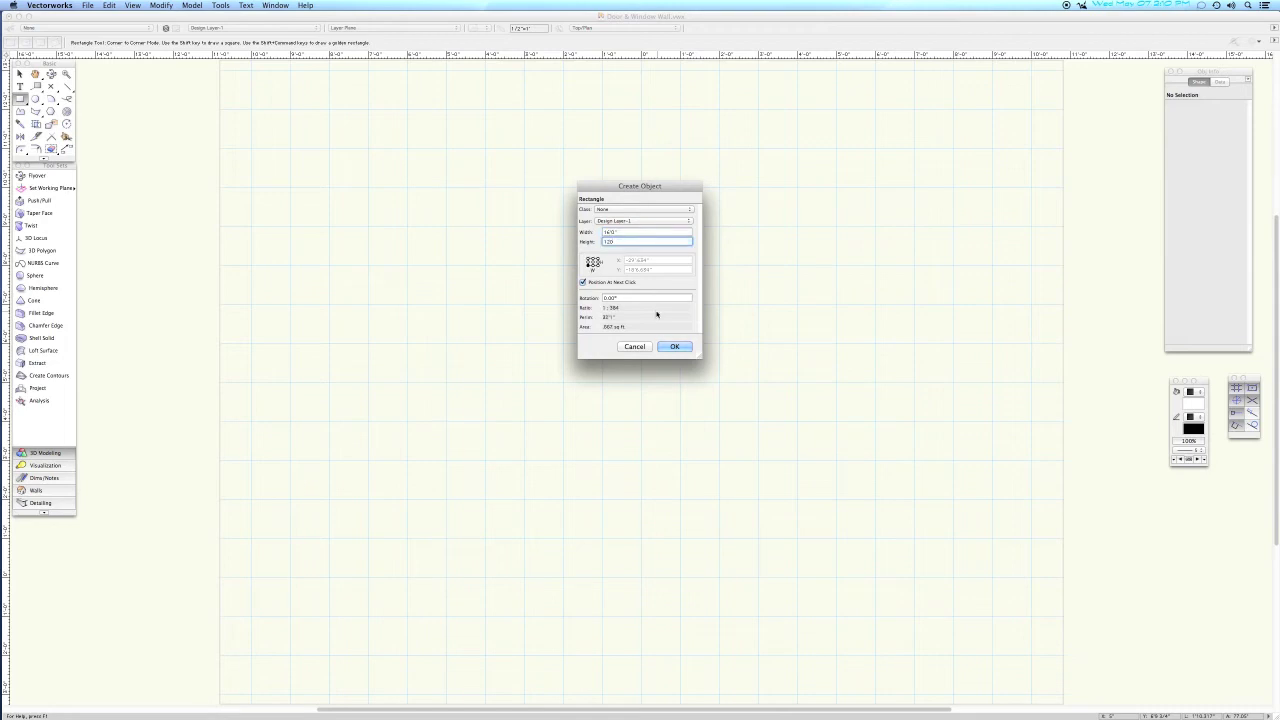
left_click(675, 347)
left_click(641, 381)
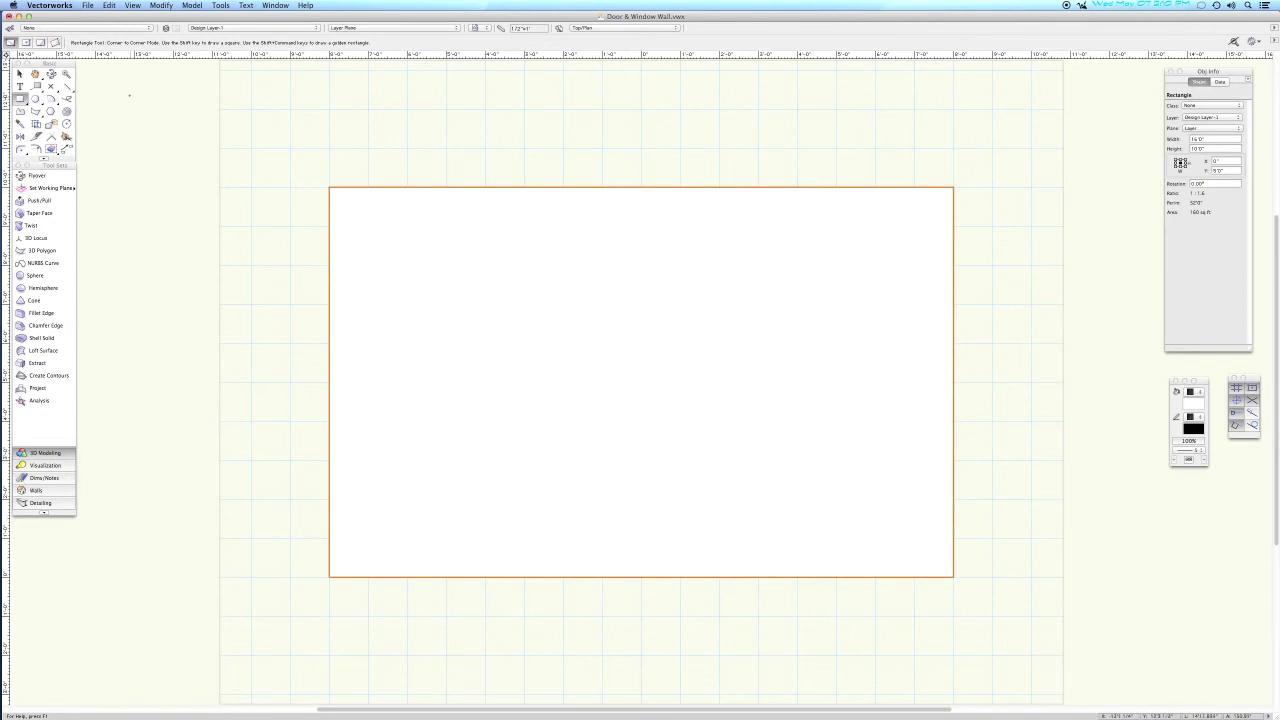
Set the drawing origin at the rectangle's bottom centre and decompose it into lines.
left_click(220, 5)
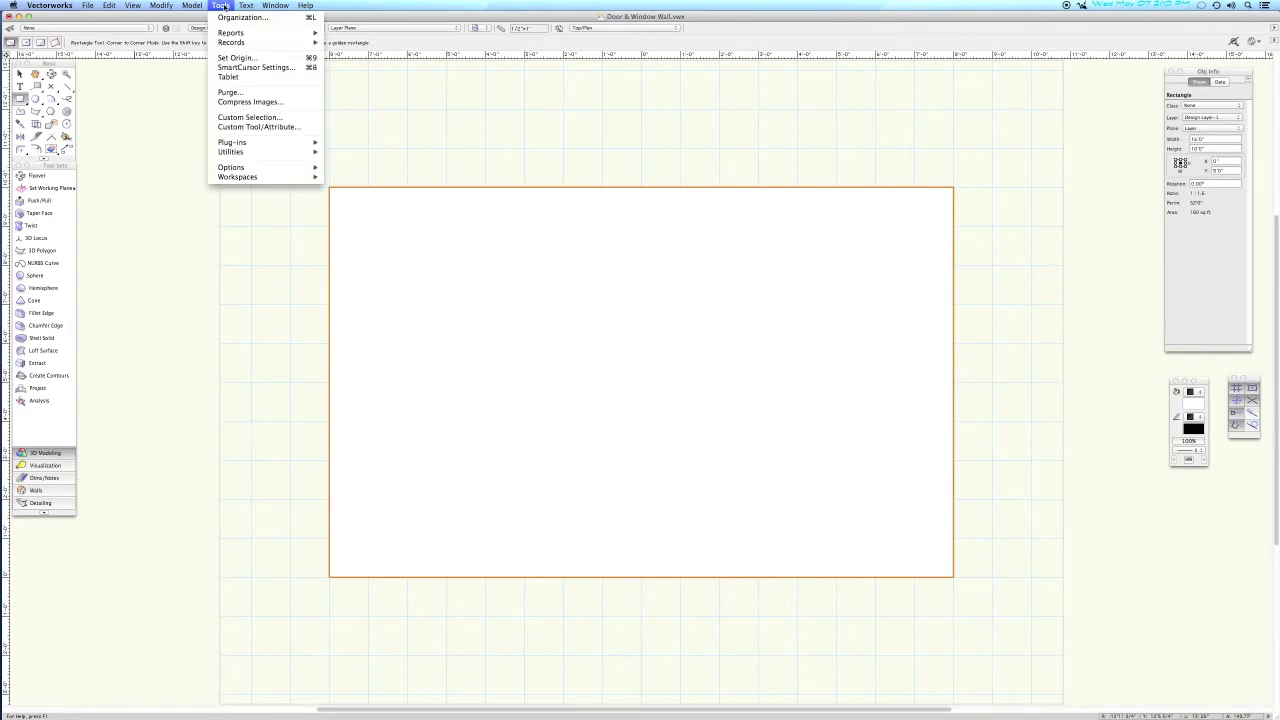
left_click(229, 58)
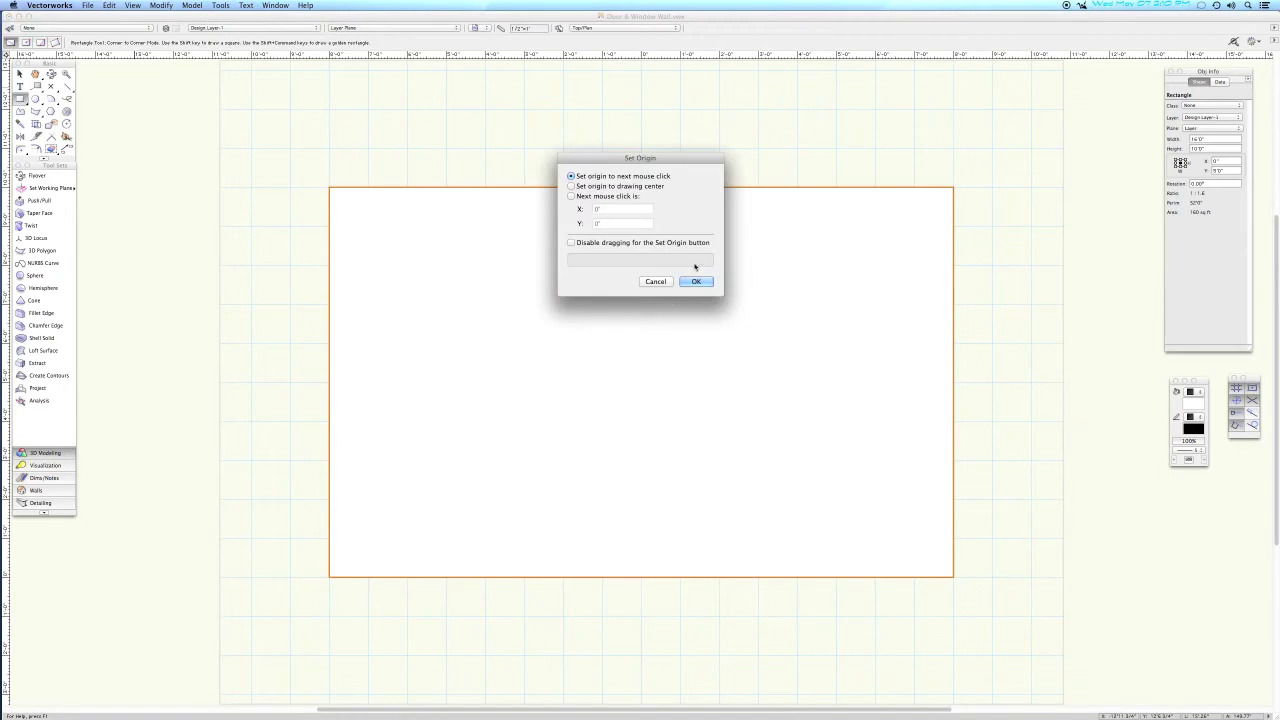
left_click(697, 282)
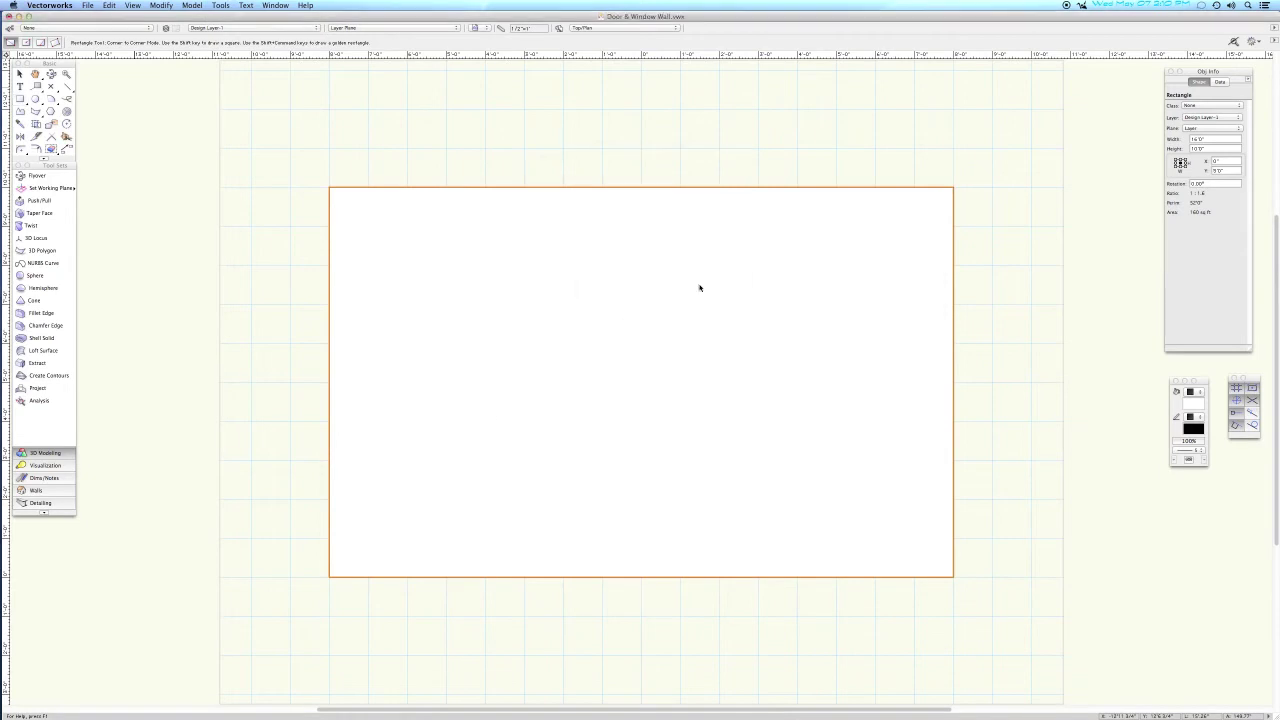
left_click(642, 577)
key("super+k")
Draw a 3' by 84" door rectangle at the wall's bottom midpoint.
key("x")
left_click(659, 632)
key("4")
double_click(659, 632)
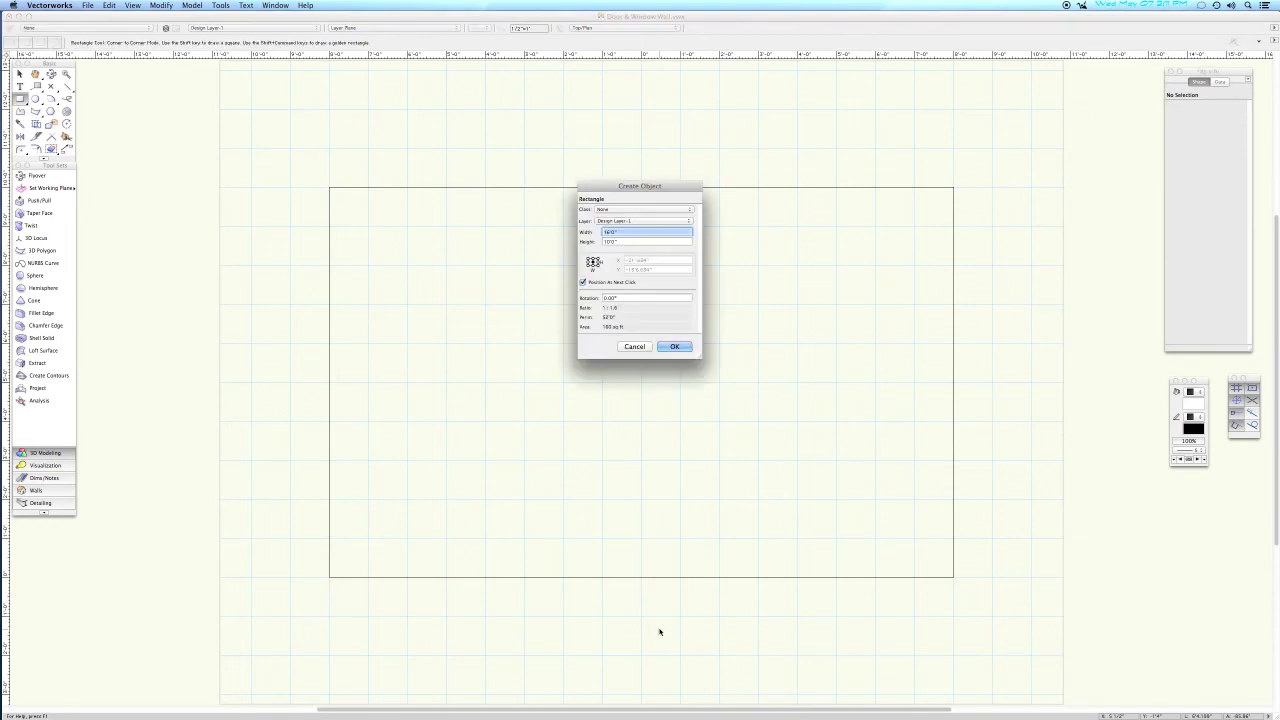
type("3")
key("Tab")
type("84")
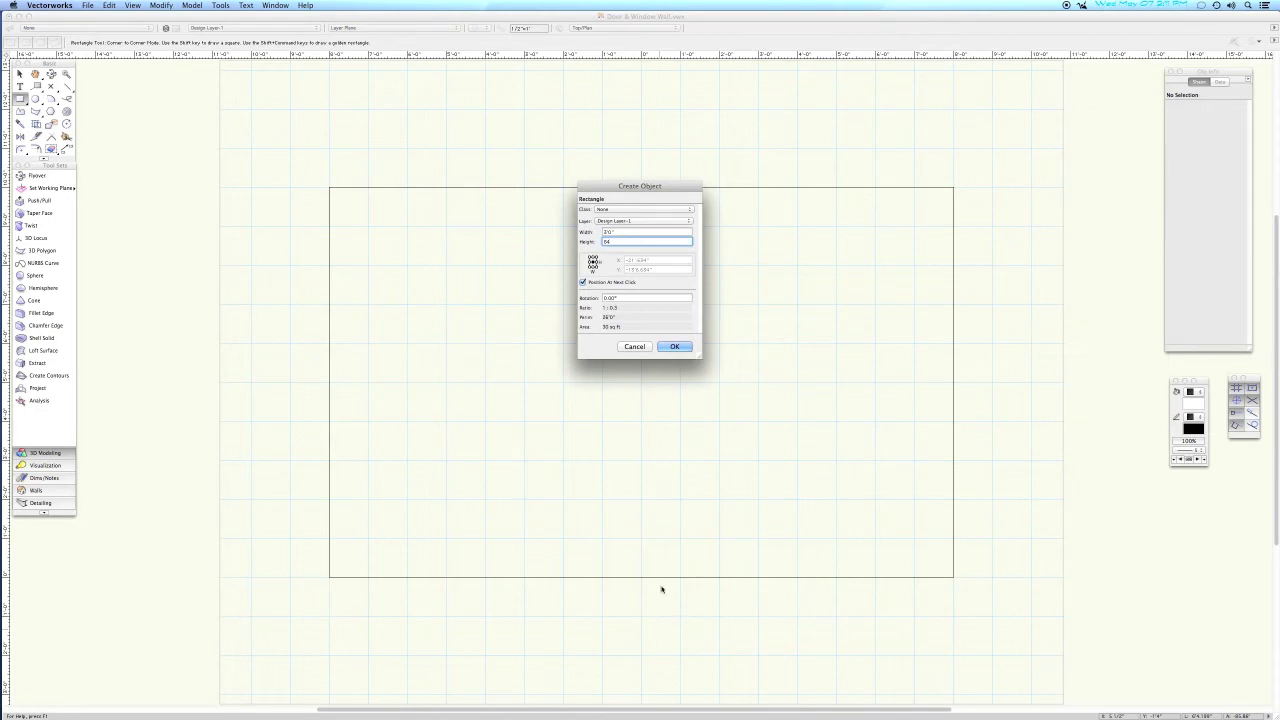
left_click(677, 347)
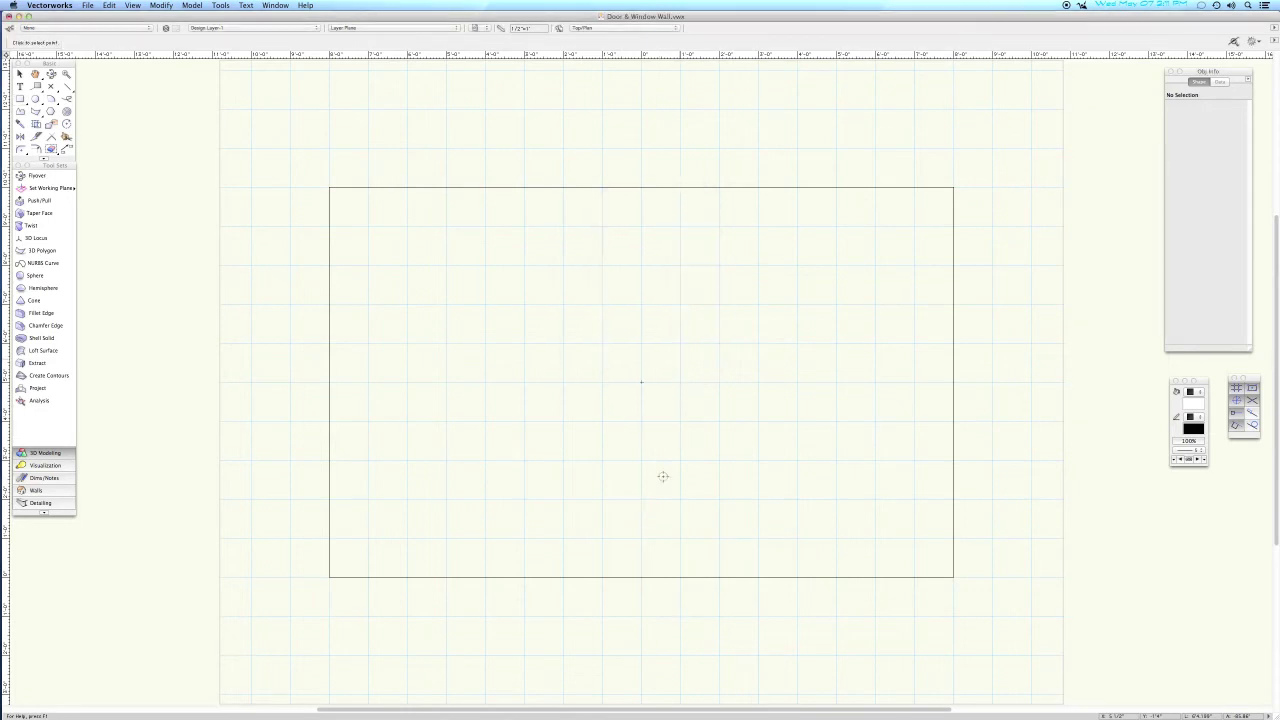
left_click(641, 577)
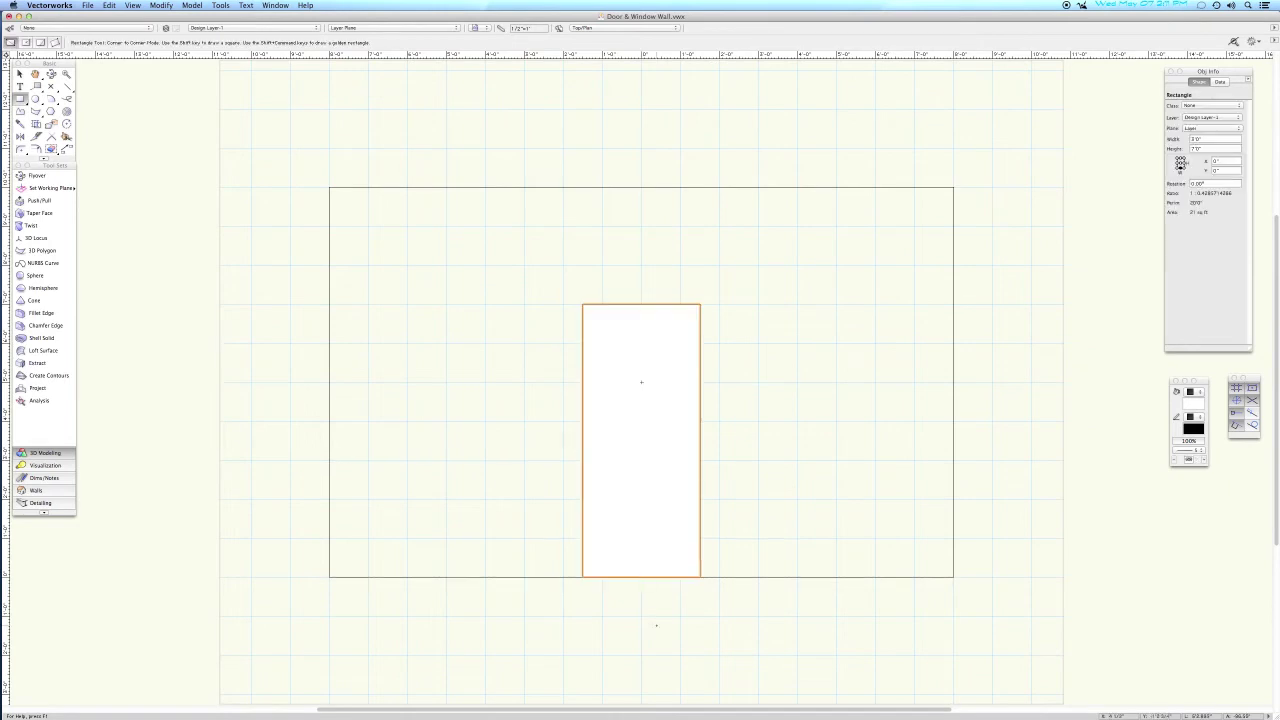
Move the door rectangle 36" right, decompose it, and select its bottom line.
key("super+m")
type("36")
key("Return")
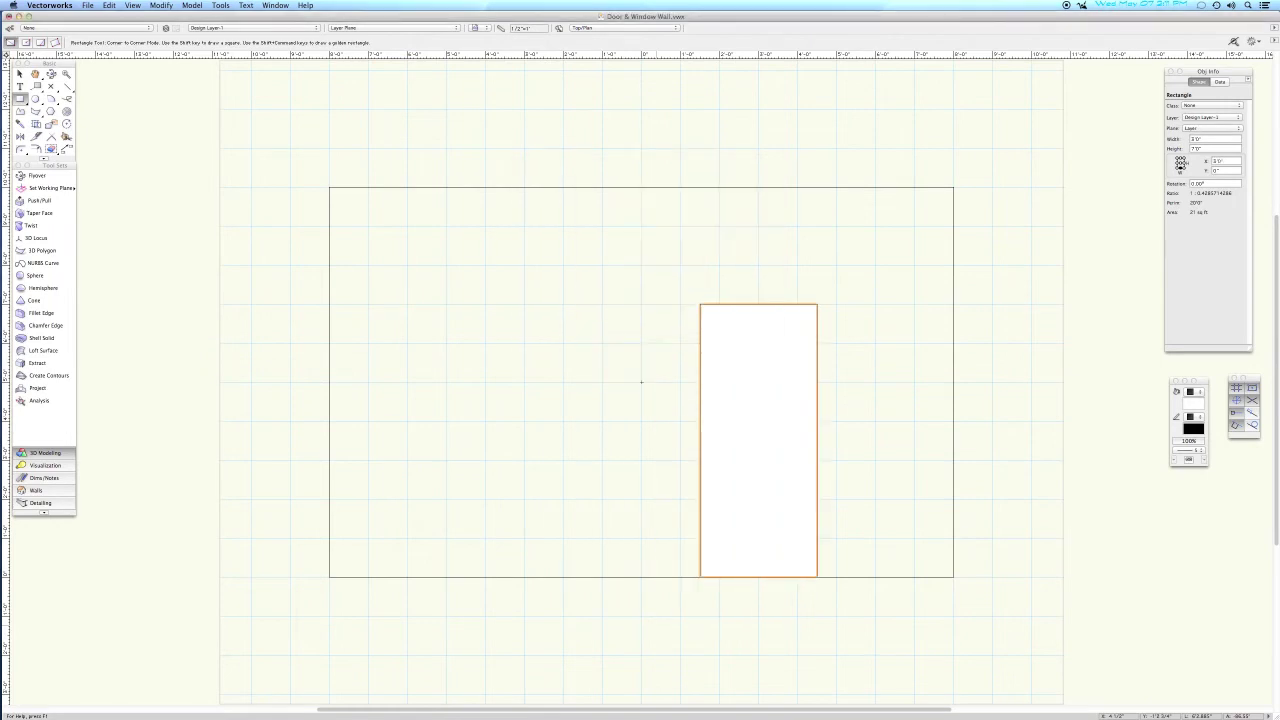
key("super+k")
key("x")
left_click(721, 596)
left_click(727, 575)
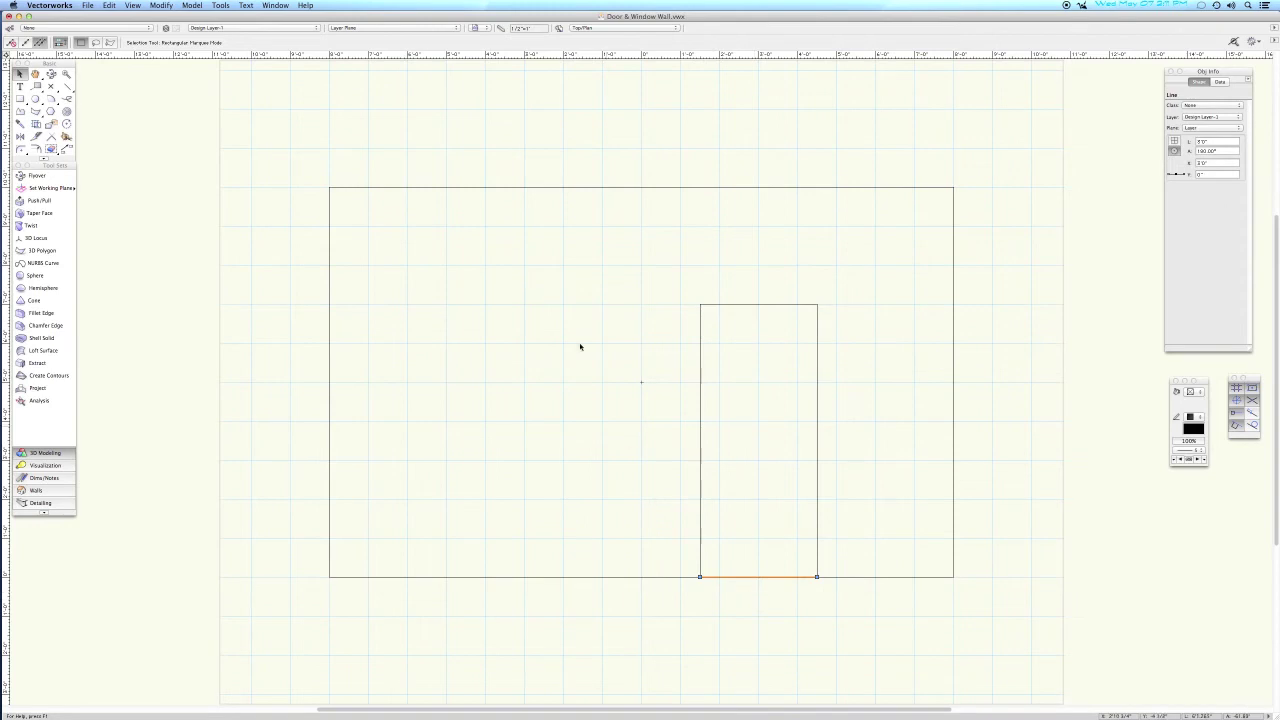
Open the Move settings for the door's bottom line, dismiss them, and deselect.
left_click(161, 5)
mouse_move(163, 21)
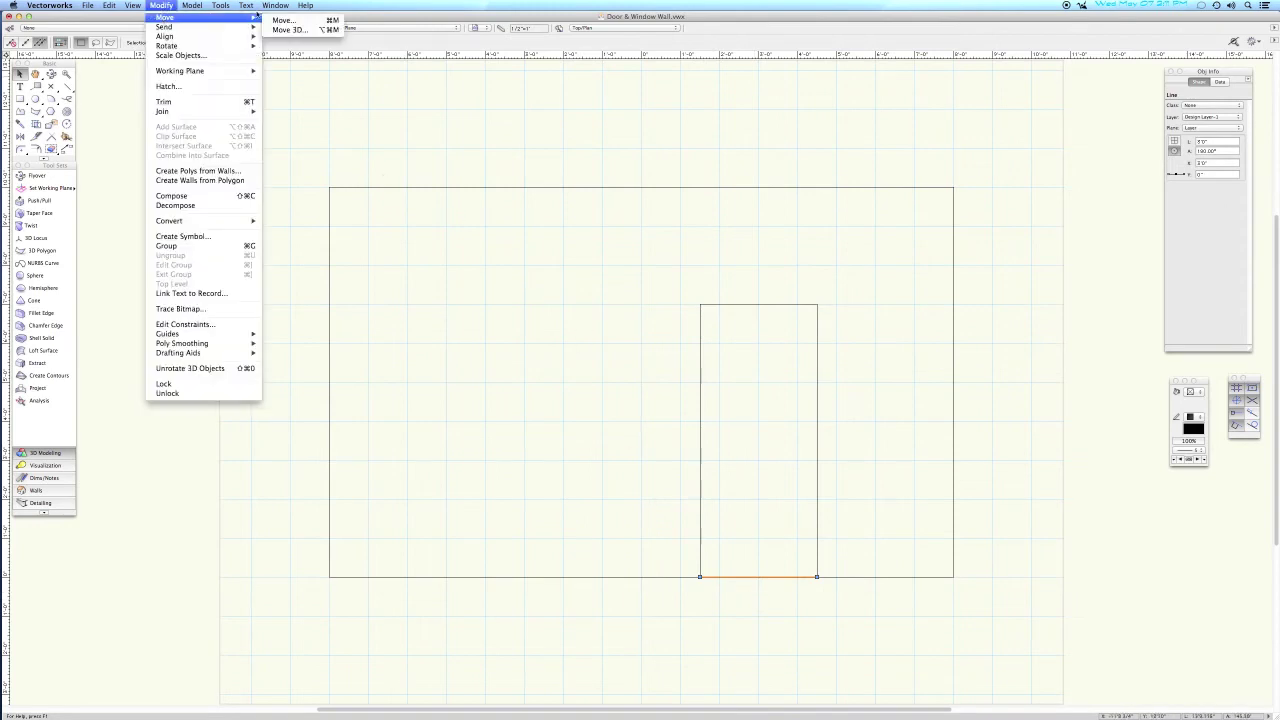
left_click(285, 22)
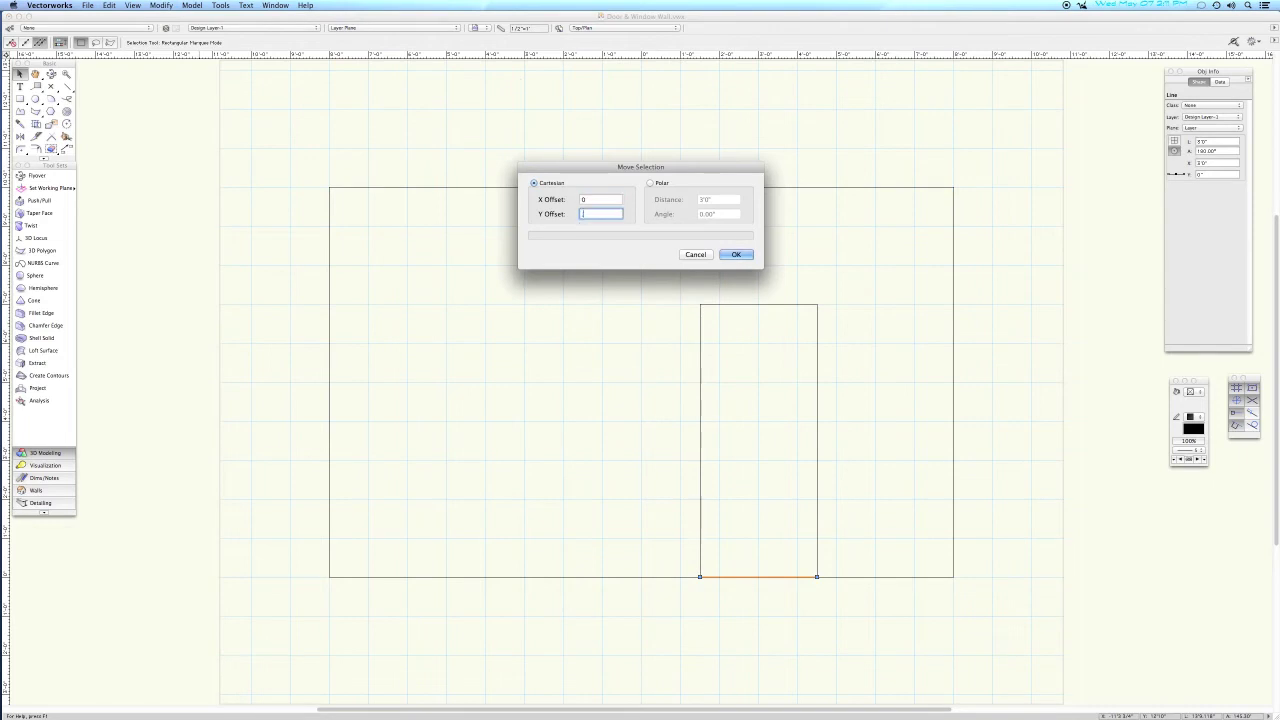
key("Return")
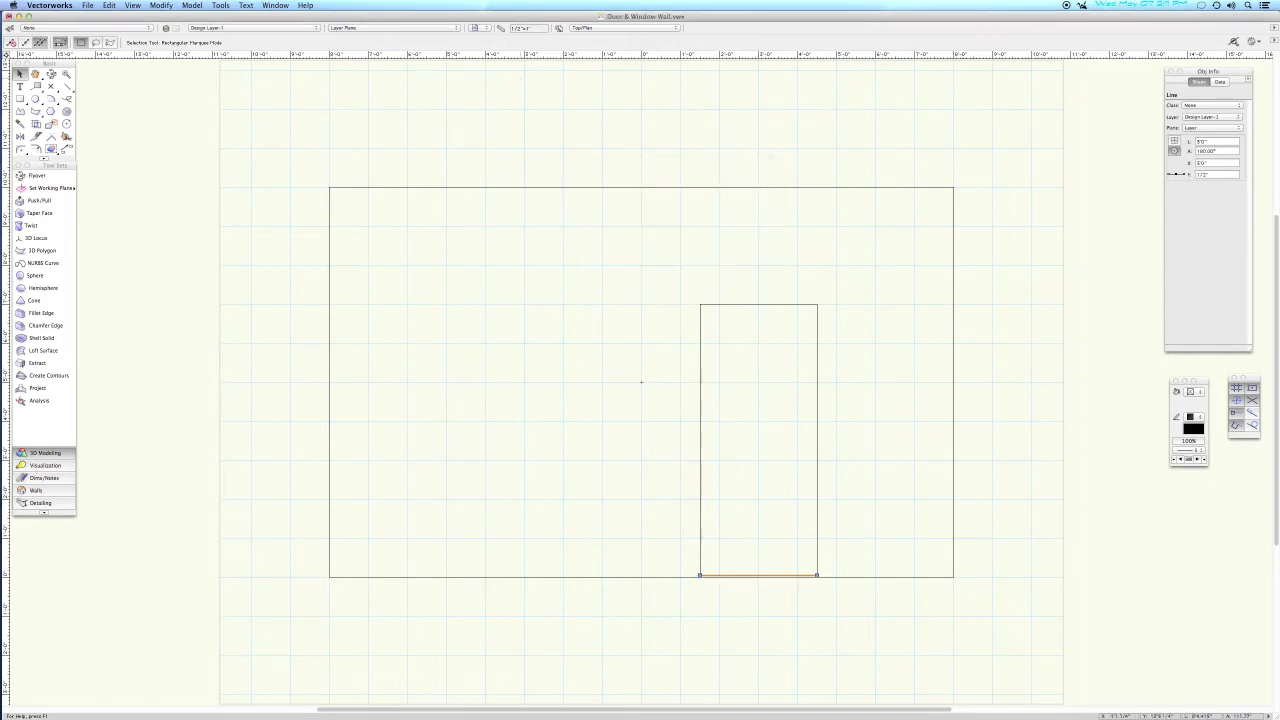
left_click(731, 661)
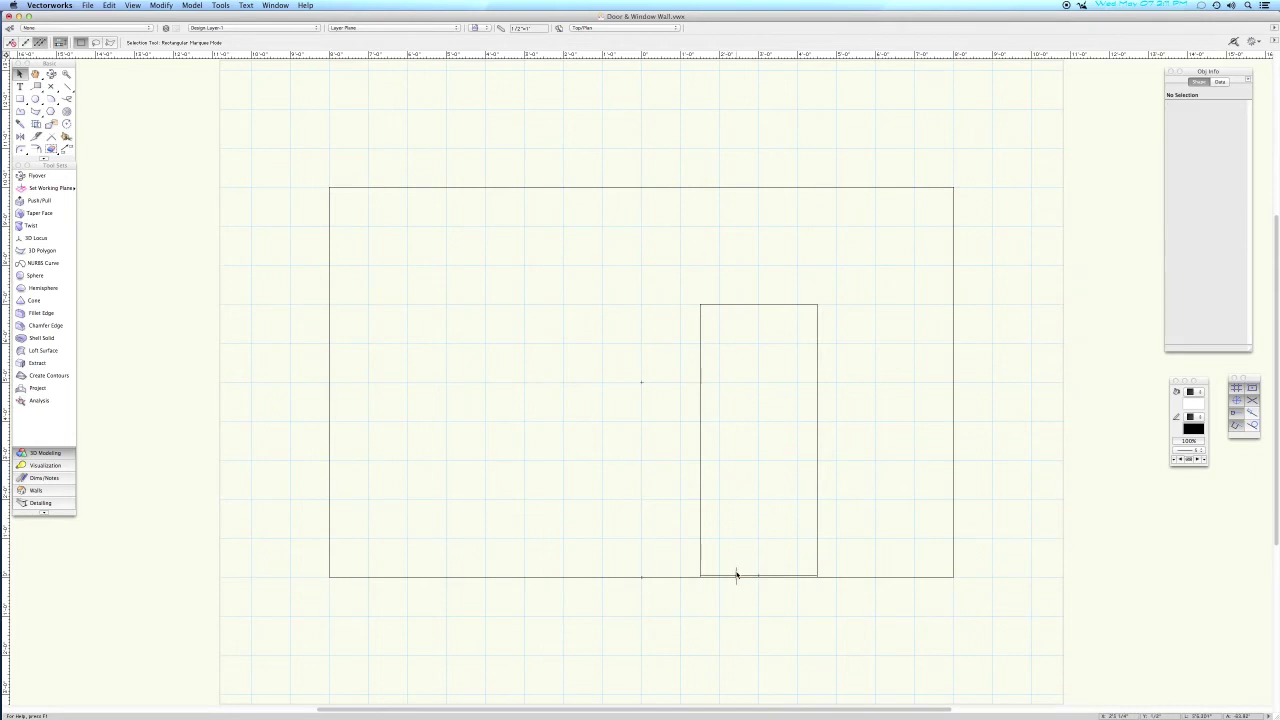
Zoom in and trim the wall's bottom edge across the doorway, then fit the view.
key("c")
left_click_drag(680, 551, 864, 598)
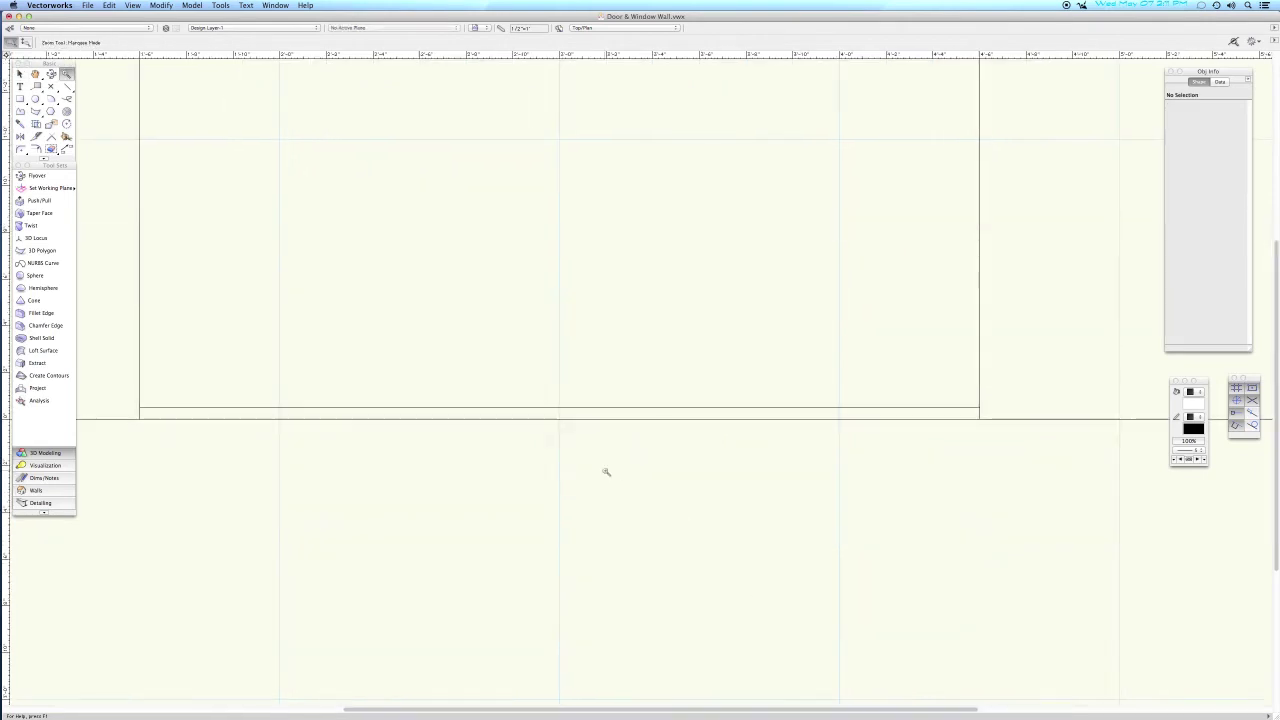
left_click(64, 137)
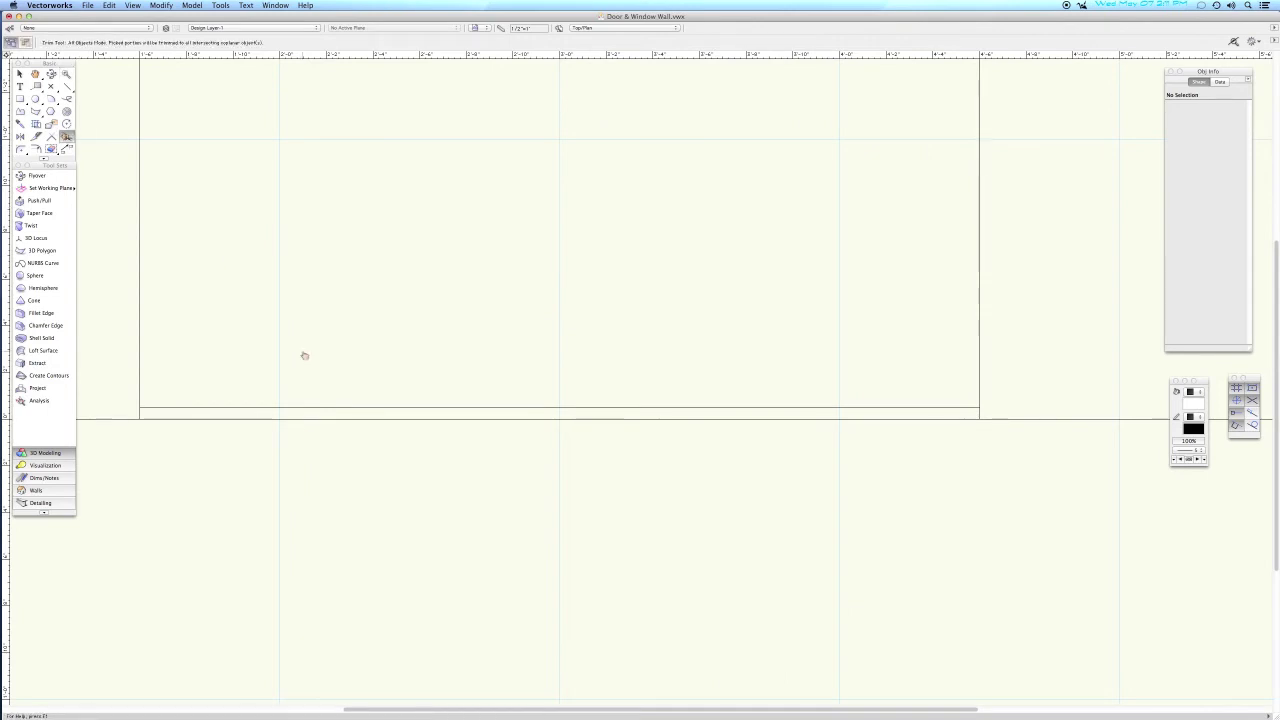
left_click(309, 423)
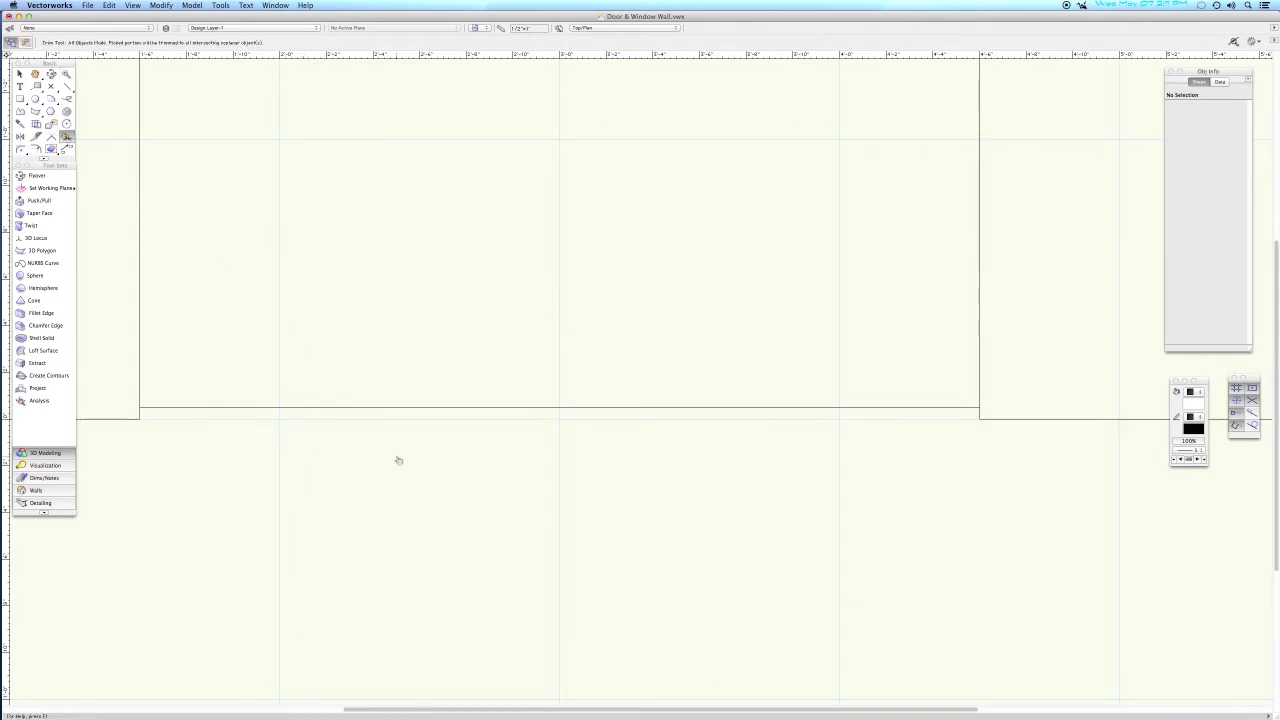
key("x")
key("super+6")
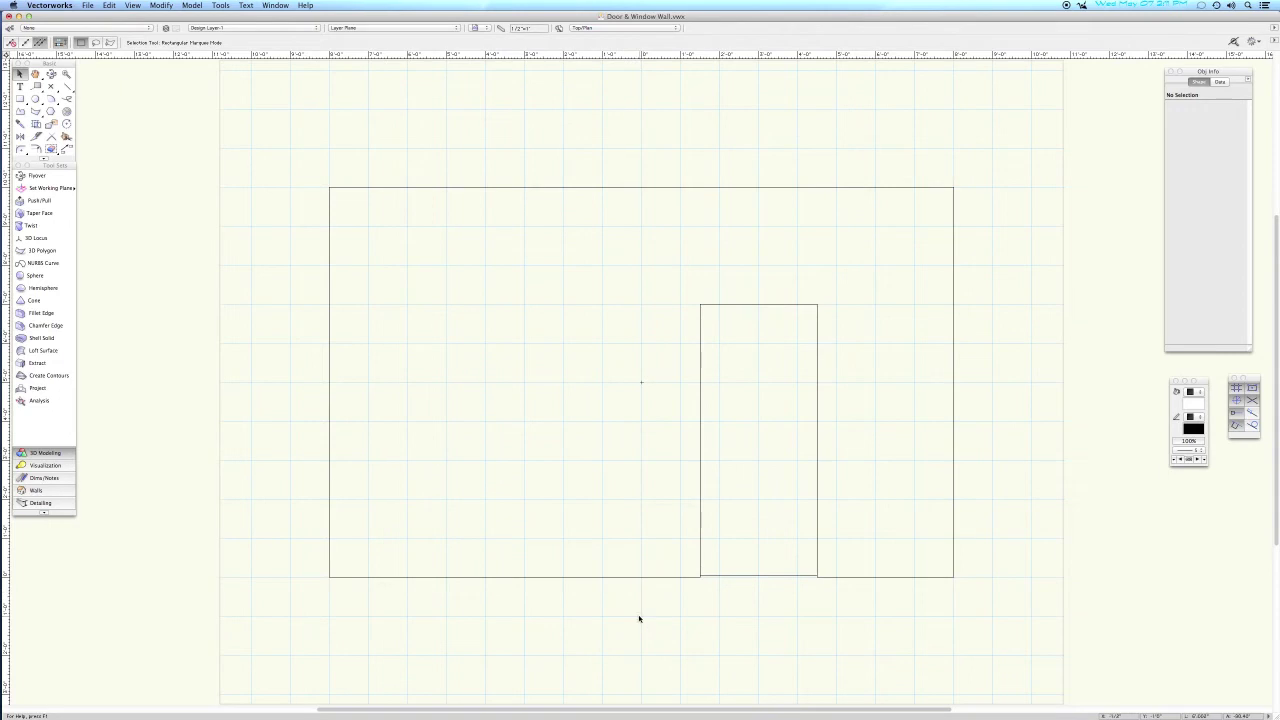
key("4")
key("Return")
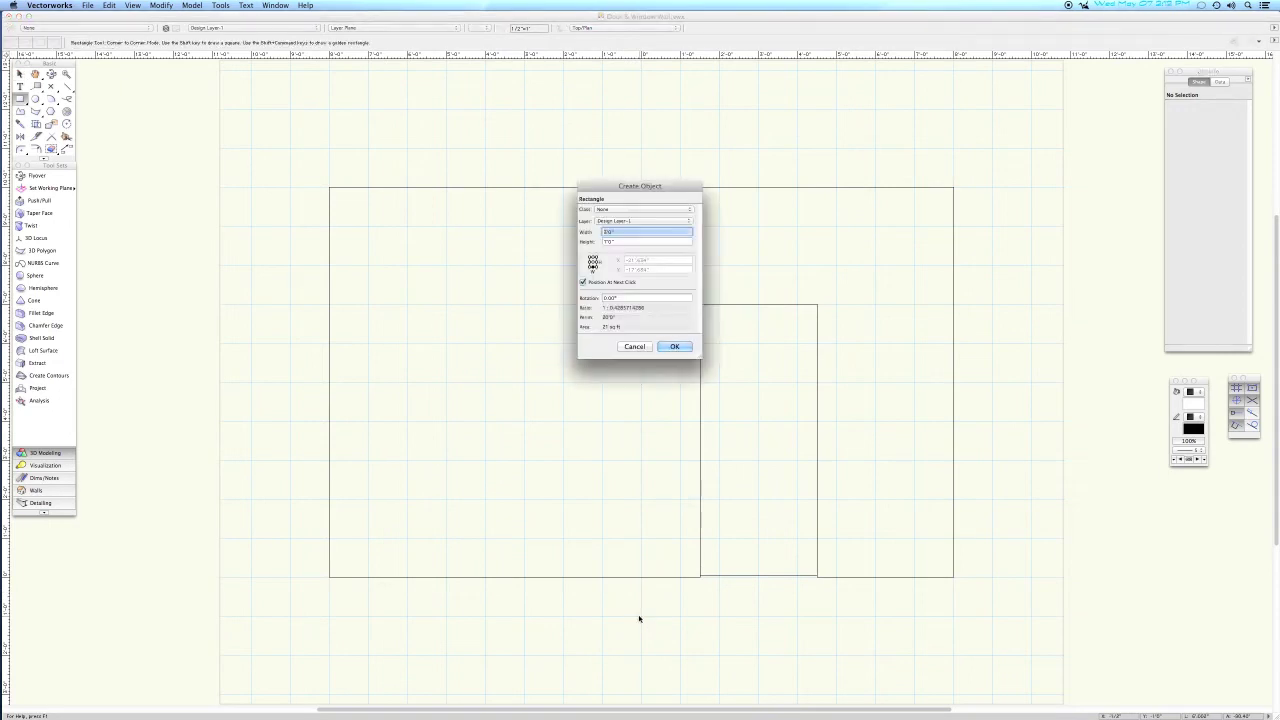
Create a 3' by 48" window rectangle and place it on the wall.
key("Tab")
type("48")
key("Return")
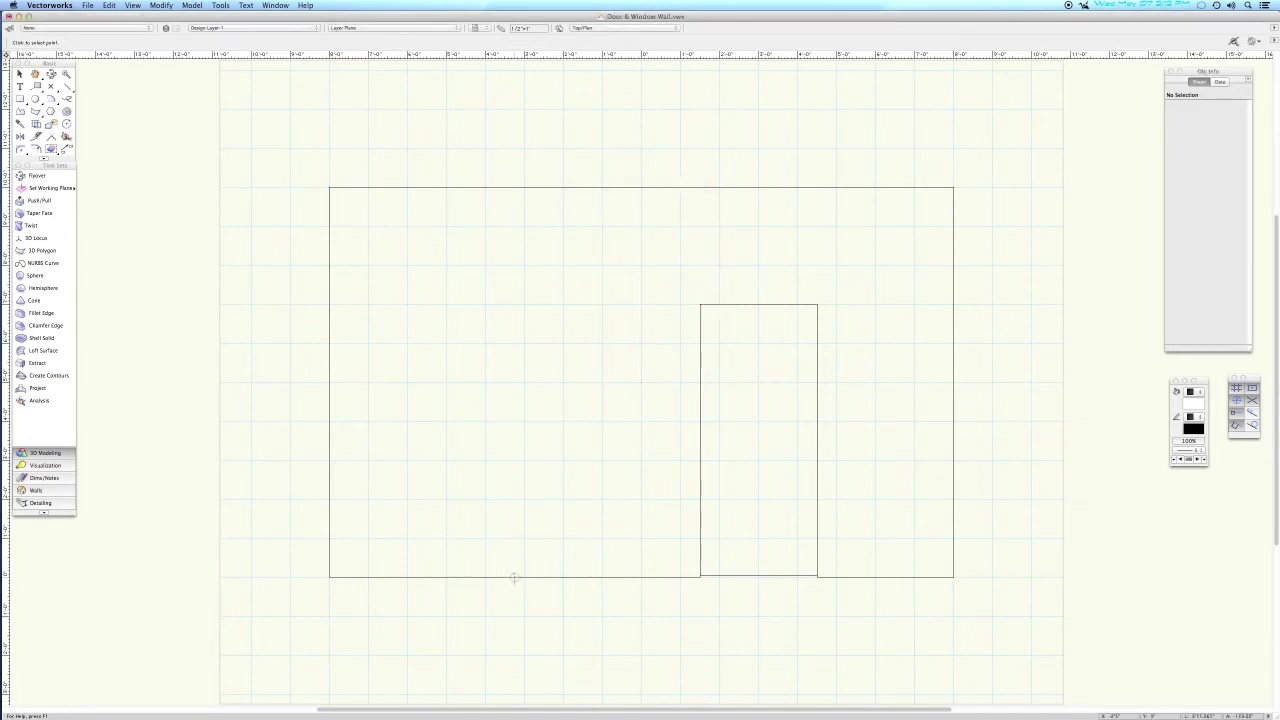
left_click(514, 576)
Raise the window rectangle with a 30" vertical offset and deselect it.
key("super+m")
key("Tab")
type("30")
key("Return")
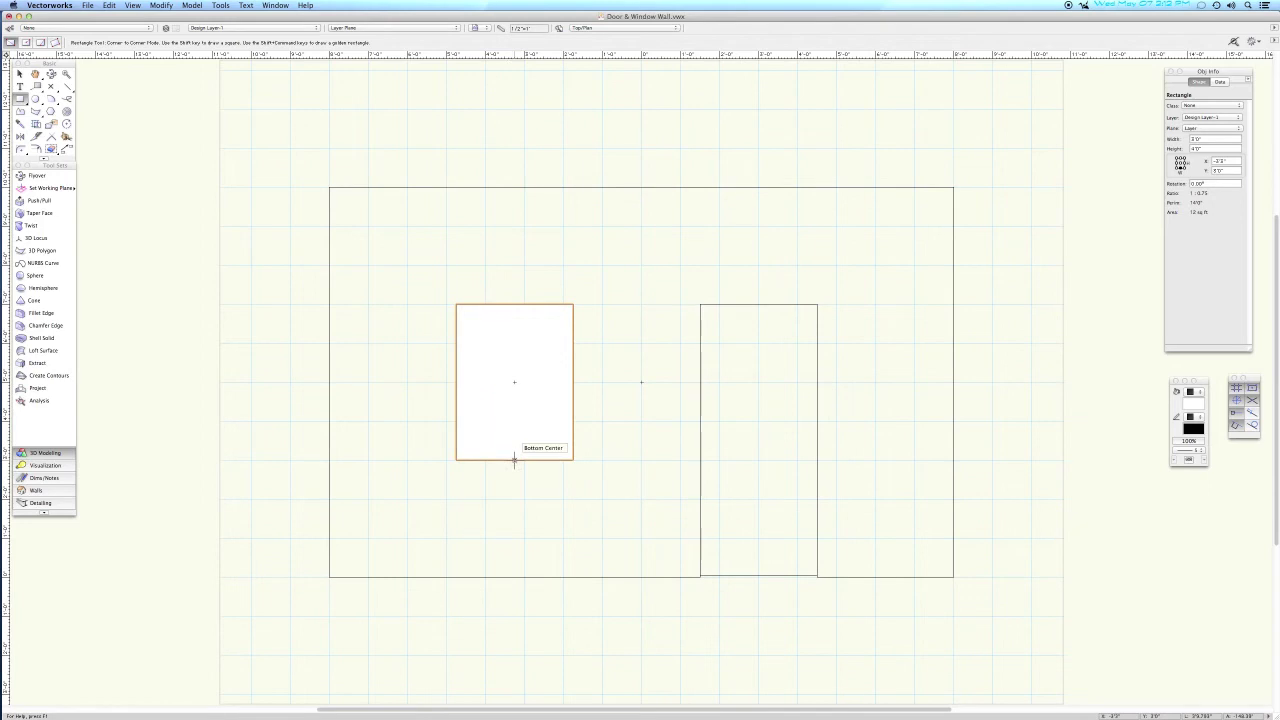
key("x")
left_click(531, 534)
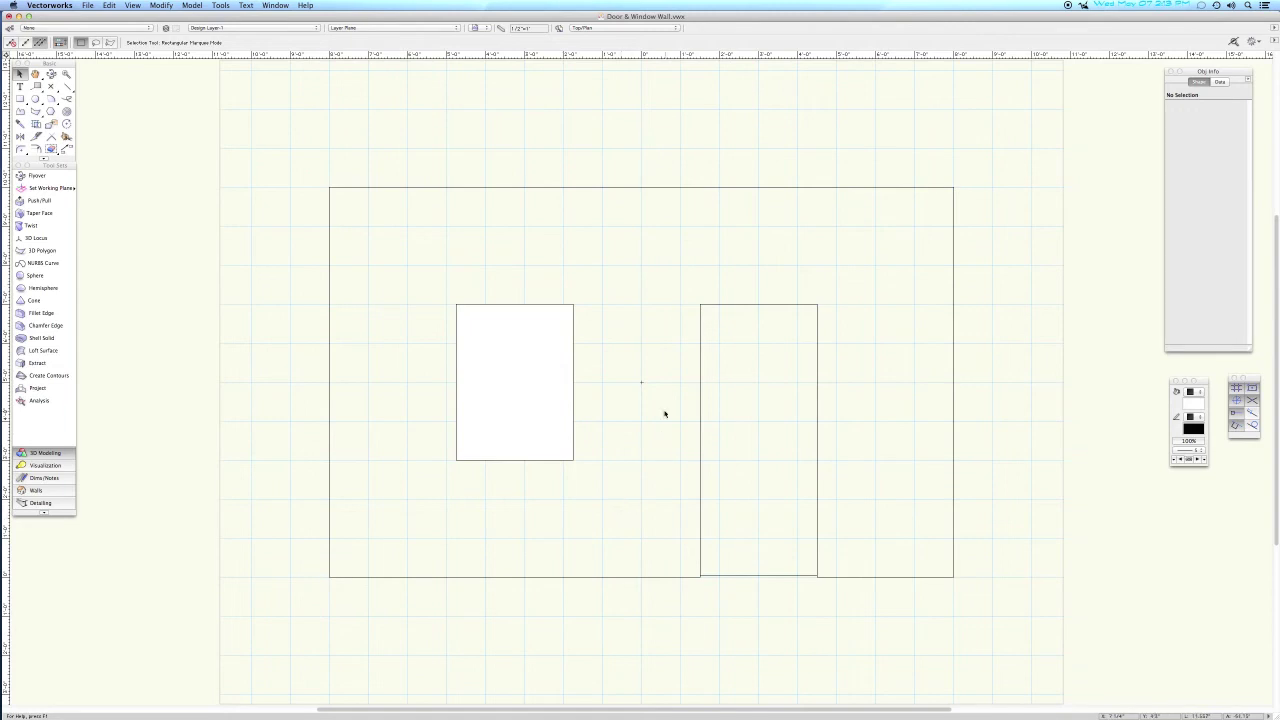
Select all wall and door edges and join them into one wall outline.
left_click(618, 577)
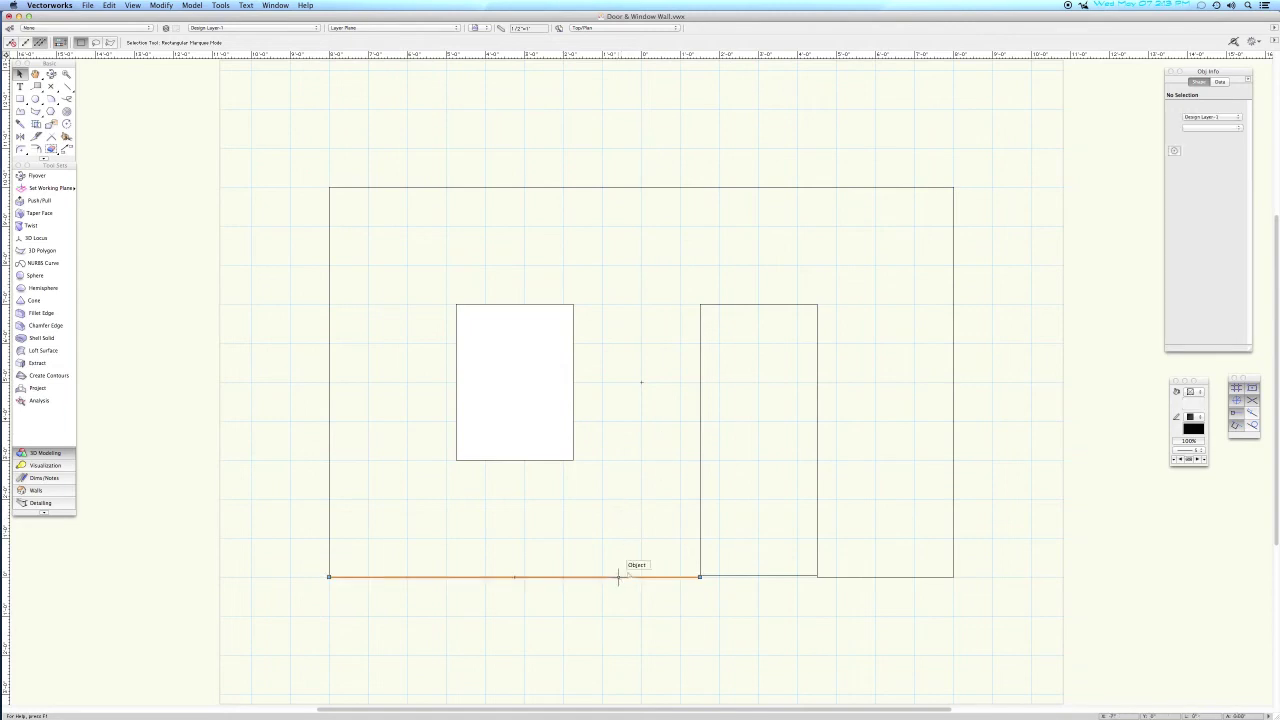
left_click(700, 521, "shift")
left_click(817, 519, "shift")
left_click(862, 576, "shift")
left_click(954, 511, "shift")
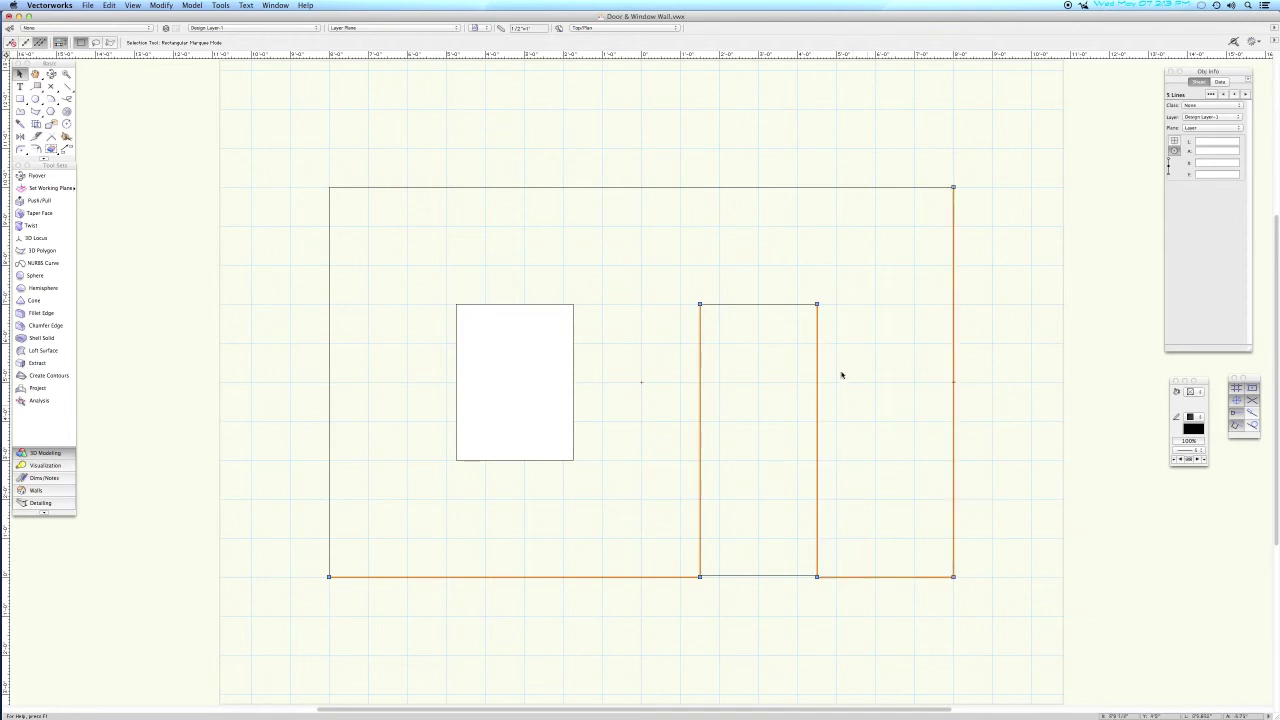
left_click(777, 304, "shift")
left_click(709, 187, "shift")
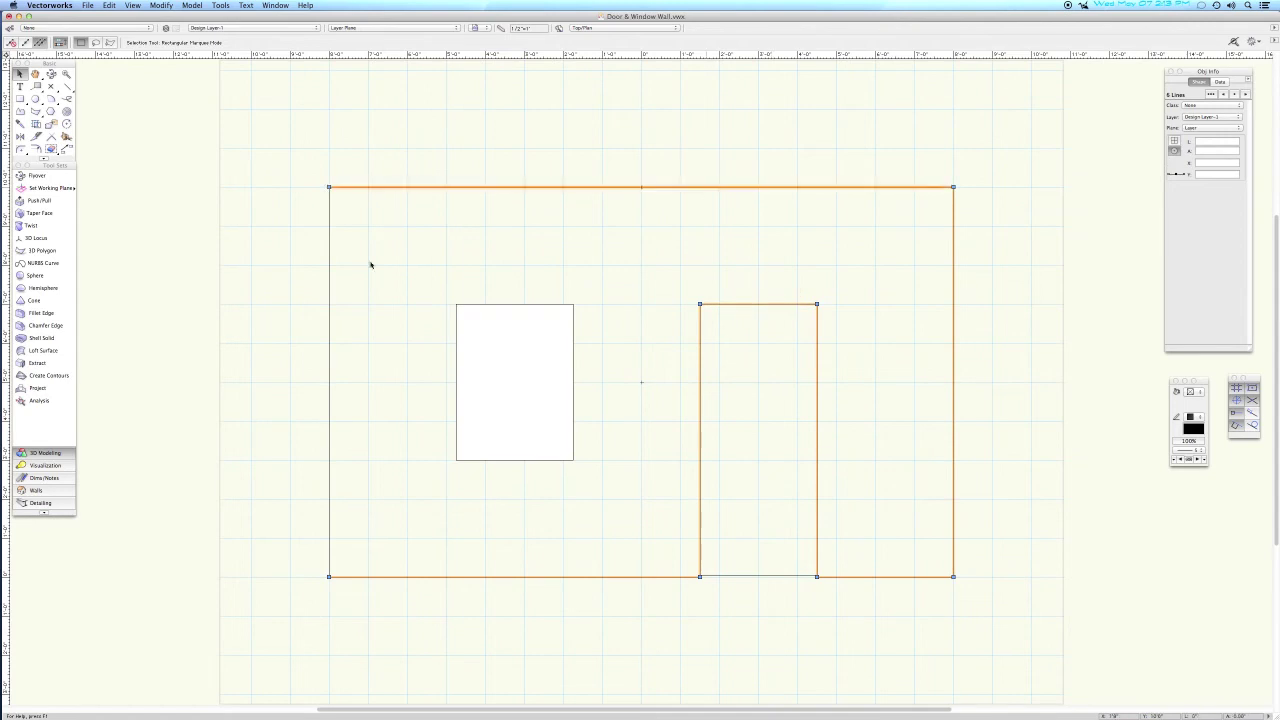
left_click(329, 277, "shift")
key("super+k")
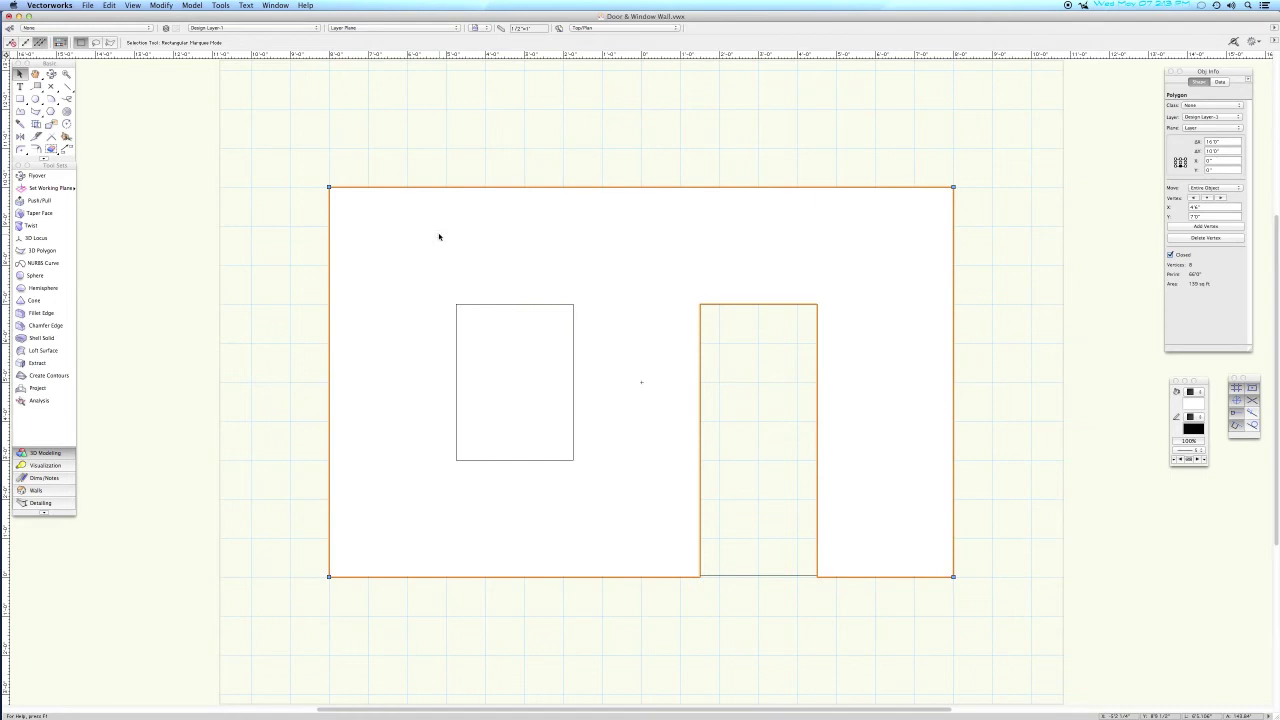
Clip the window rectangle out of the wall with Clip Surface and delete the leftover rectangle.
left_click(500, 337, "shift")
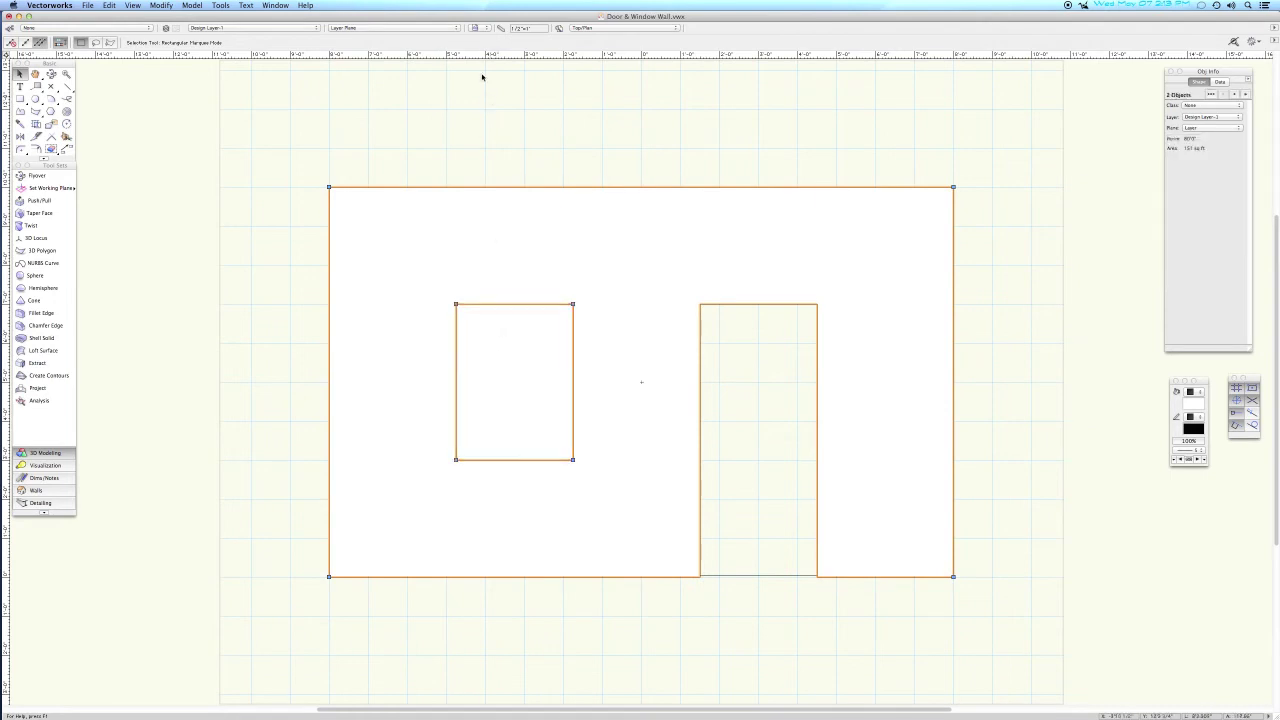
left_click(161, 5)
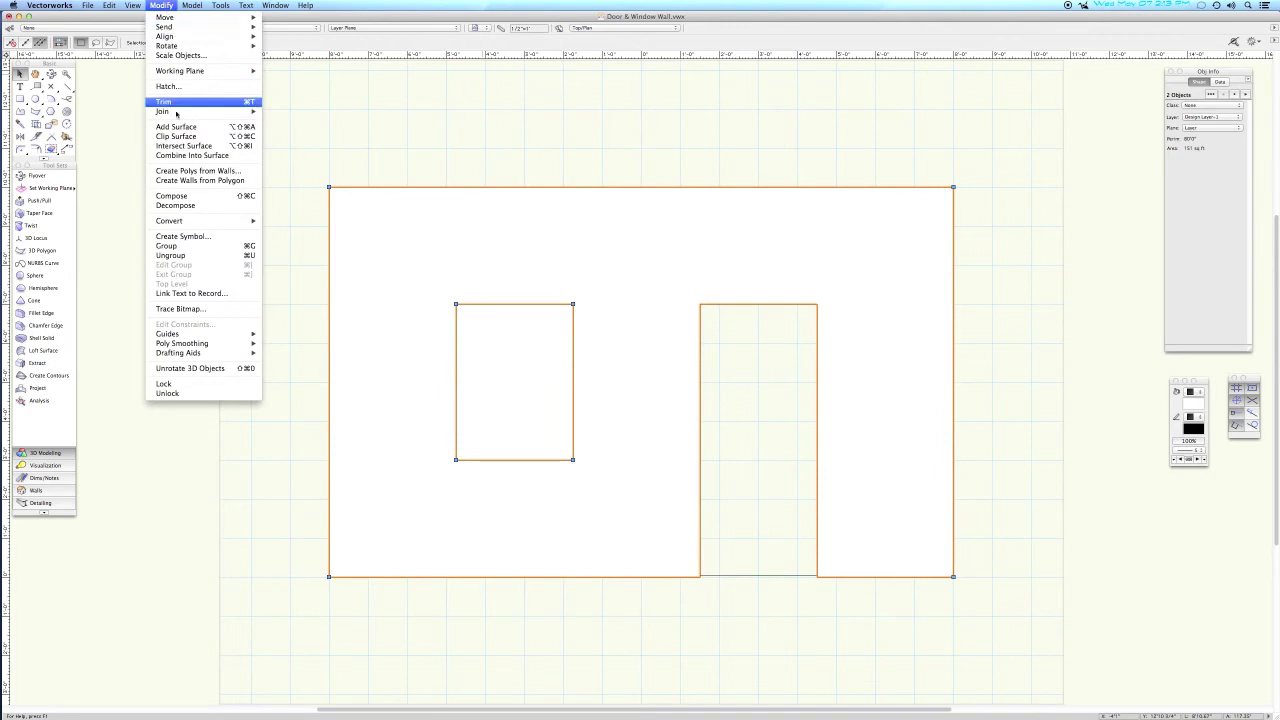
left_click(230, 135)
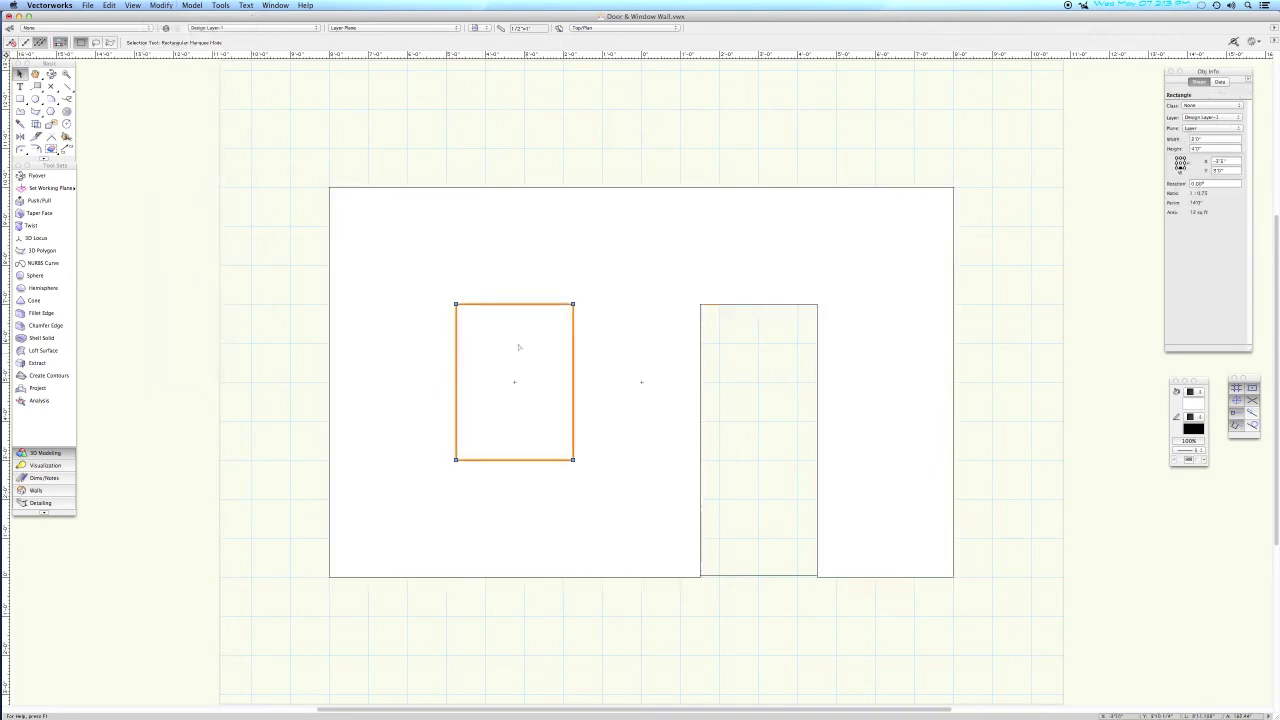
key("Delete")
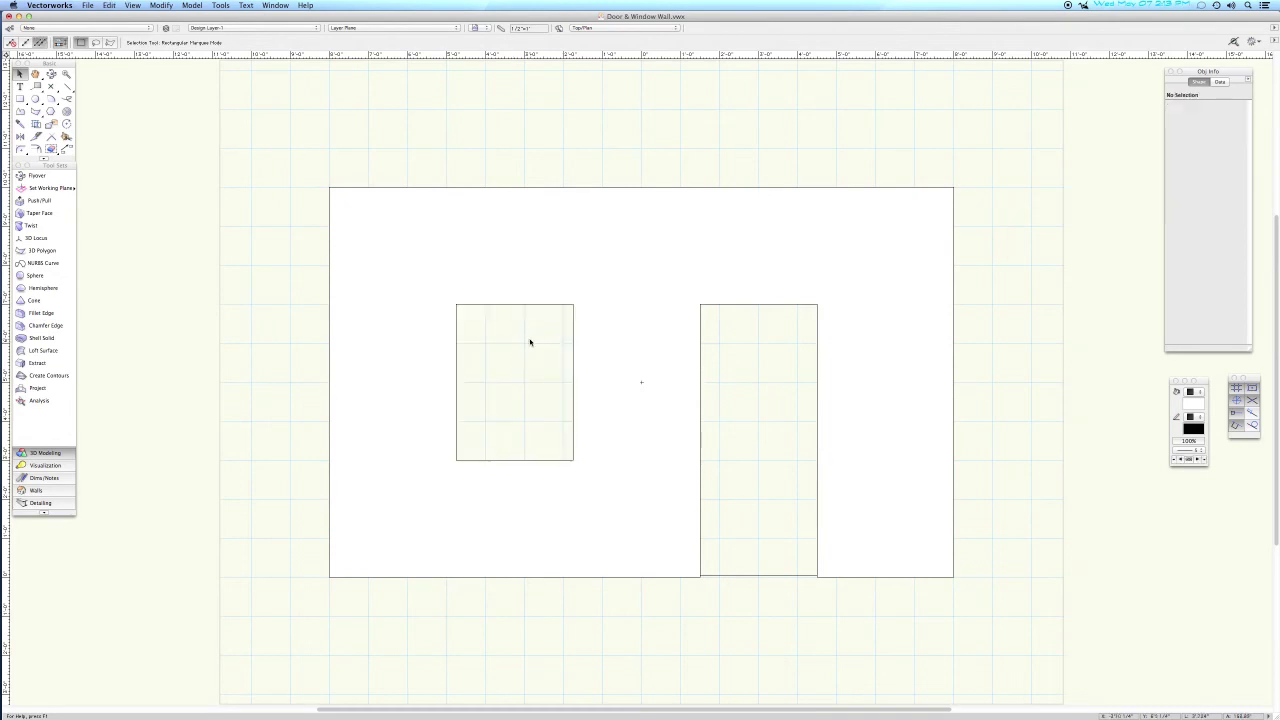
left_click(590, 303)
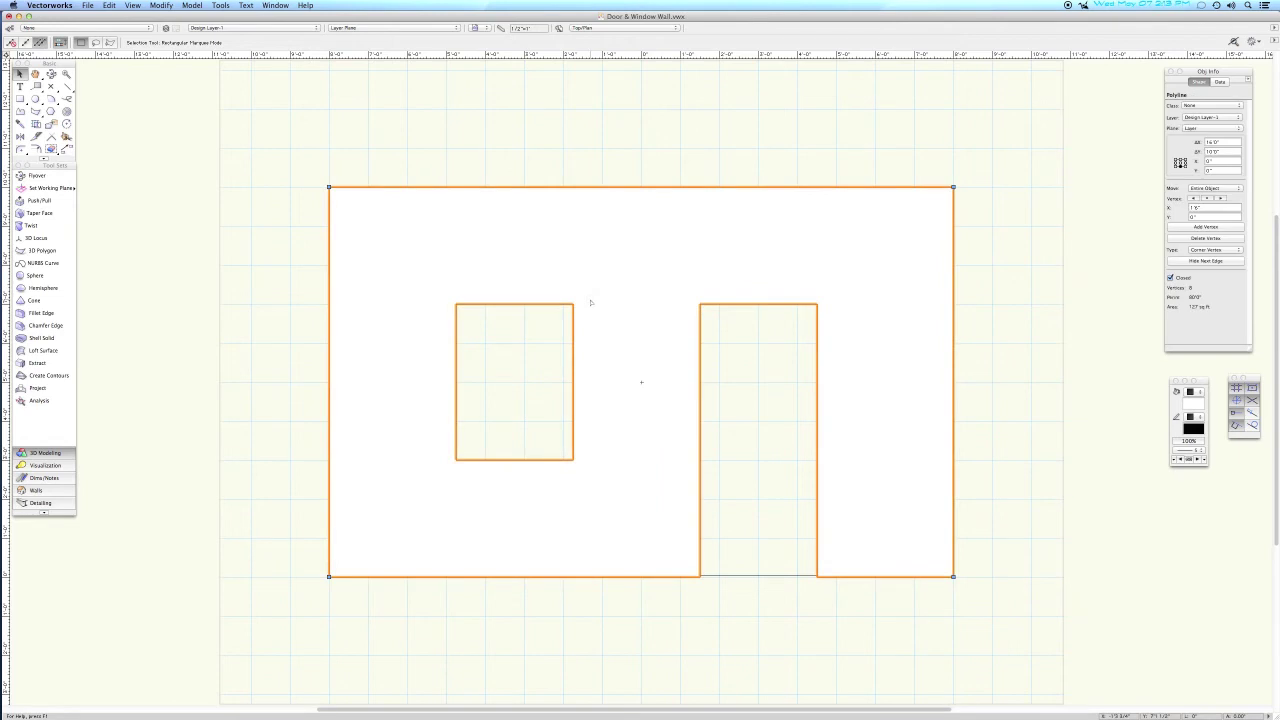
key("3")
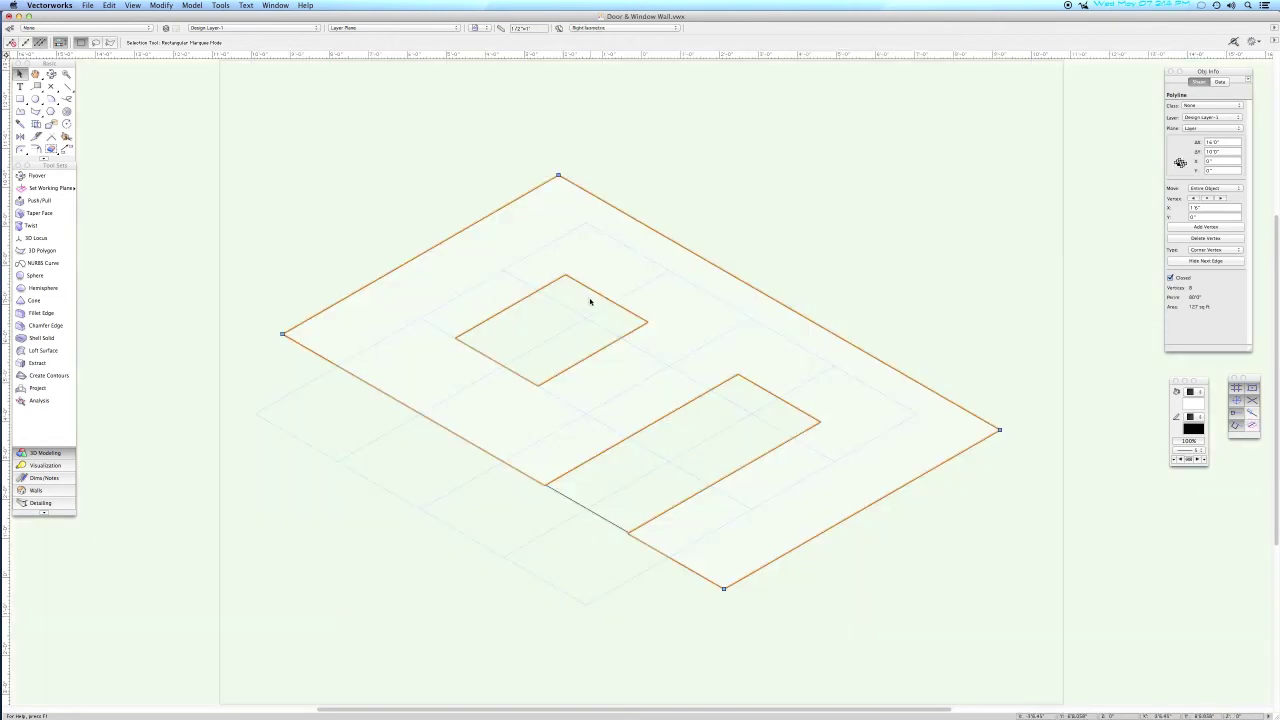
key("super+e")
key("Tab")
key("Tab")
key("Tab")
type("4")
key("Return")
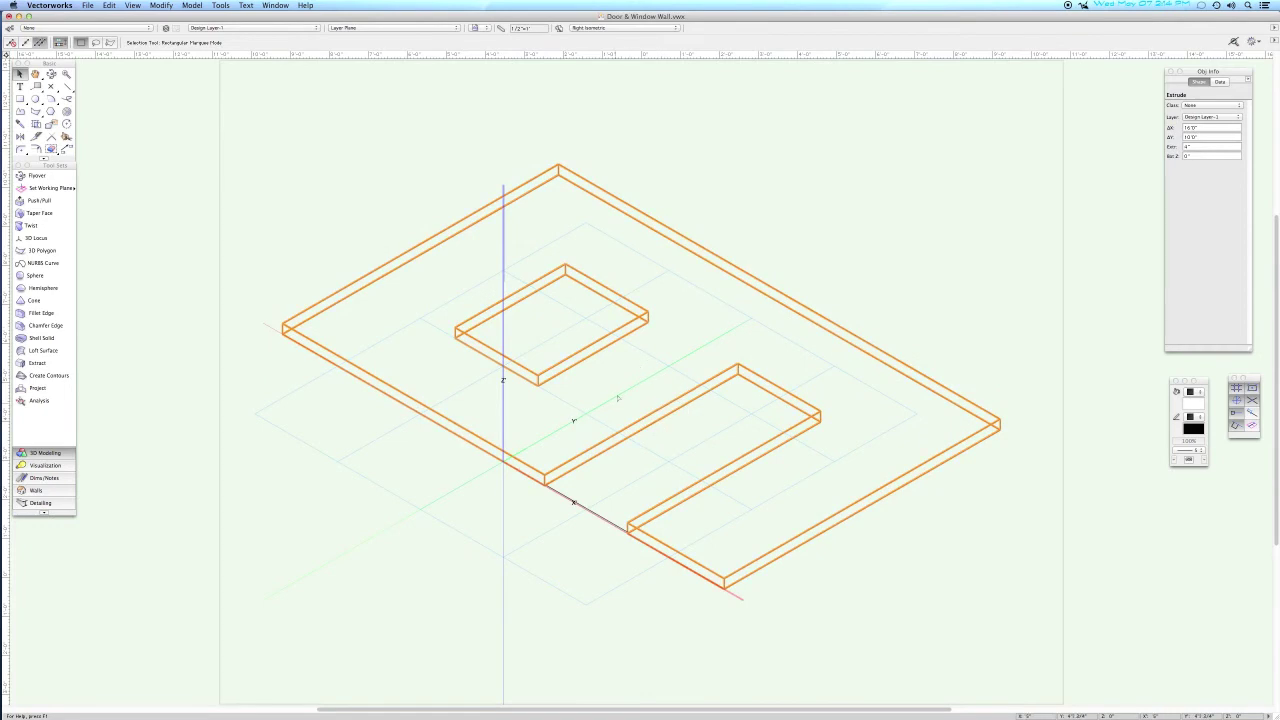
key("super+z")
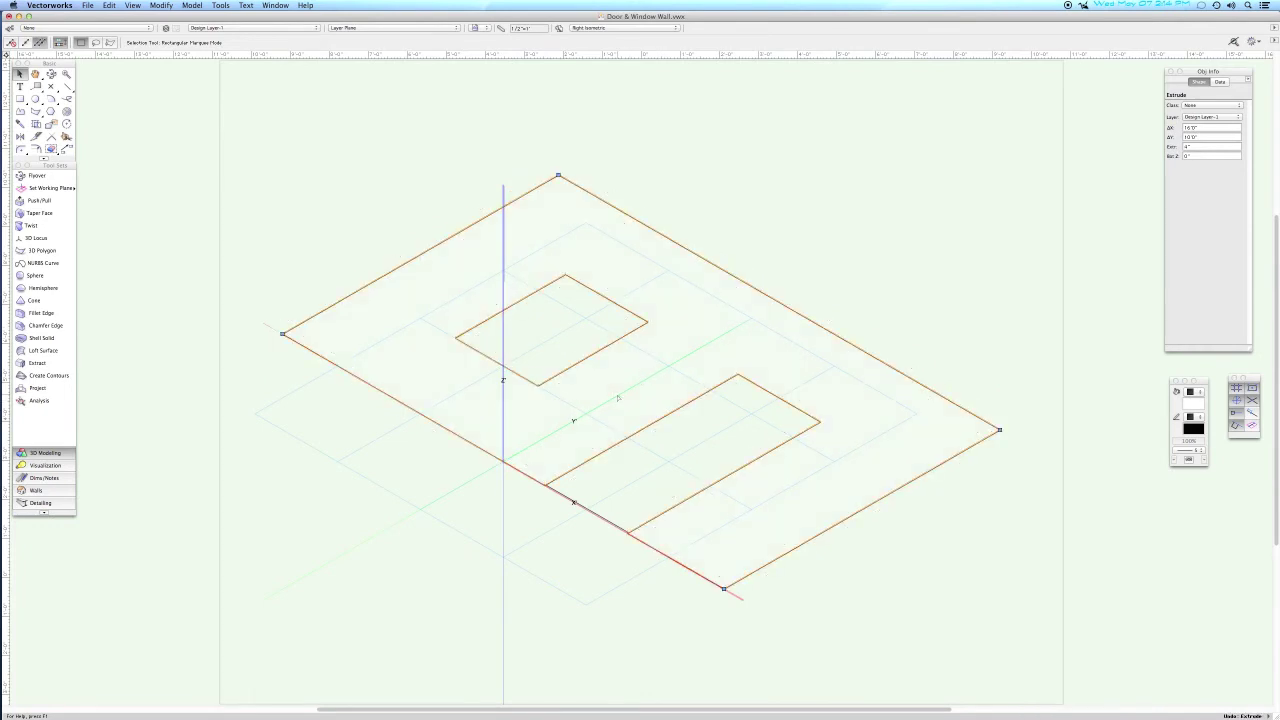
key("super+z")
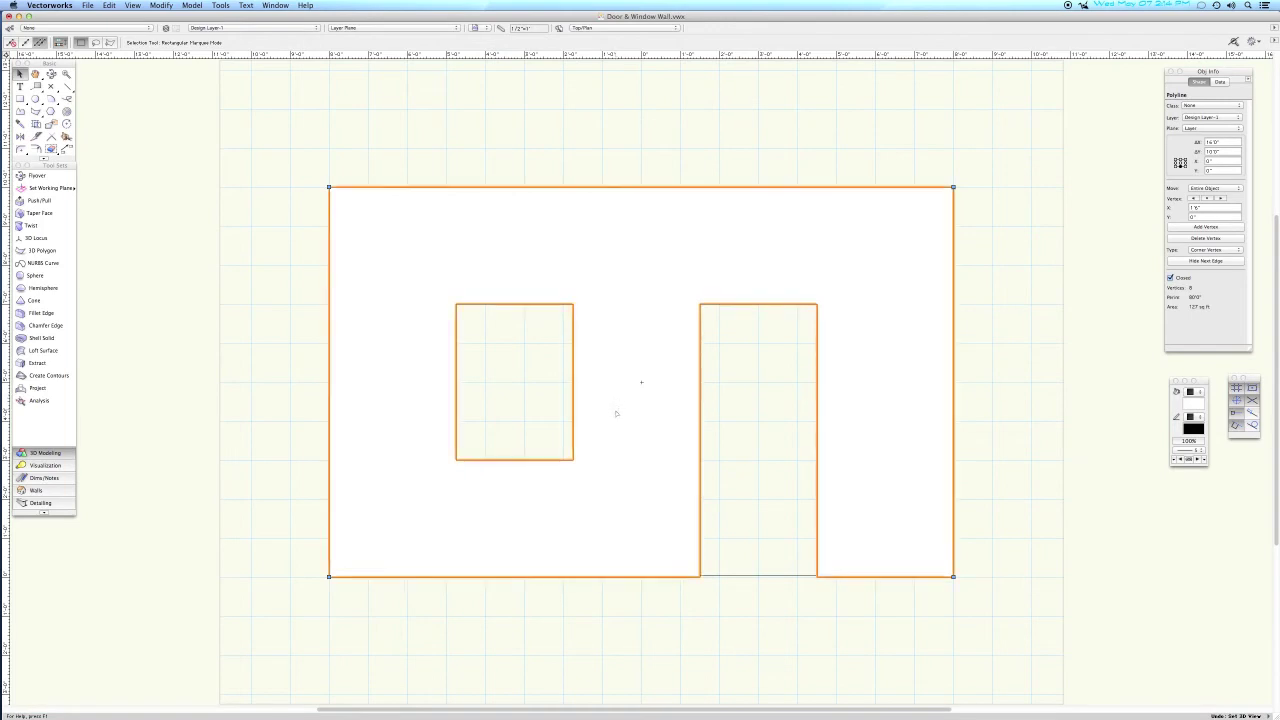
Undo the window clip, decompose the wall outline, and select the window rectangle.
key("super+z")
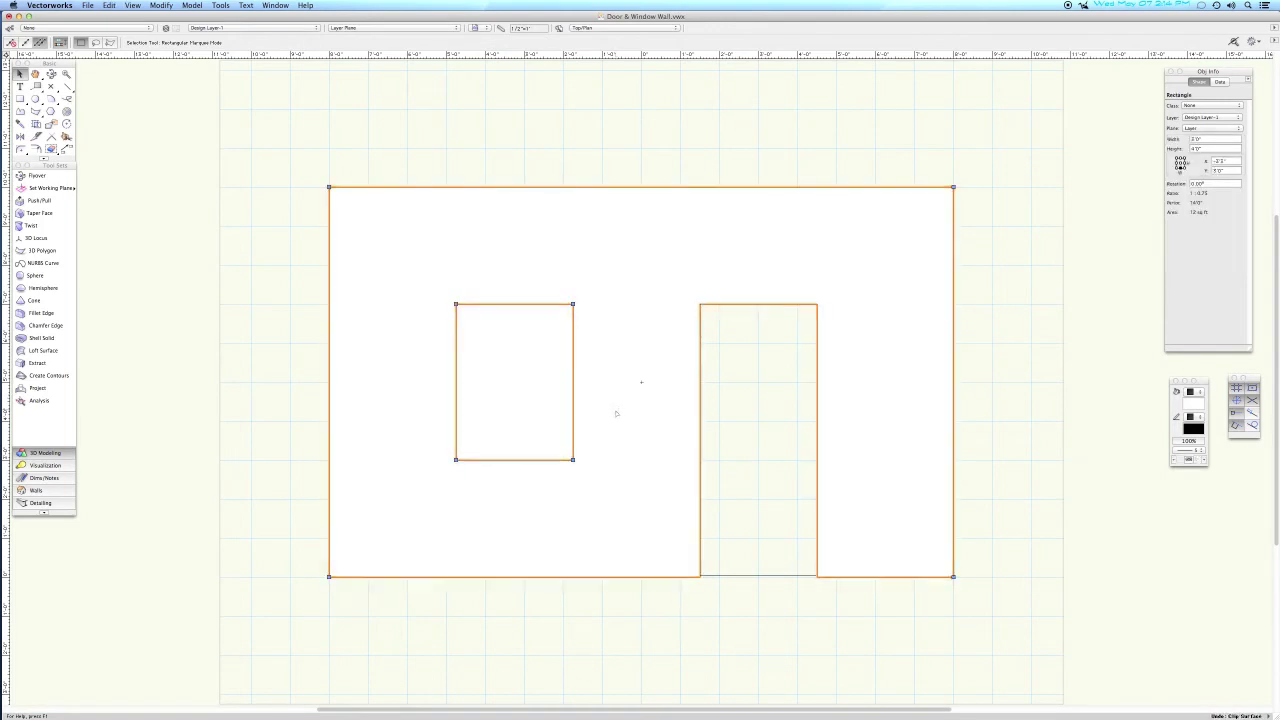
left_click(582, 607)
key("super+z")
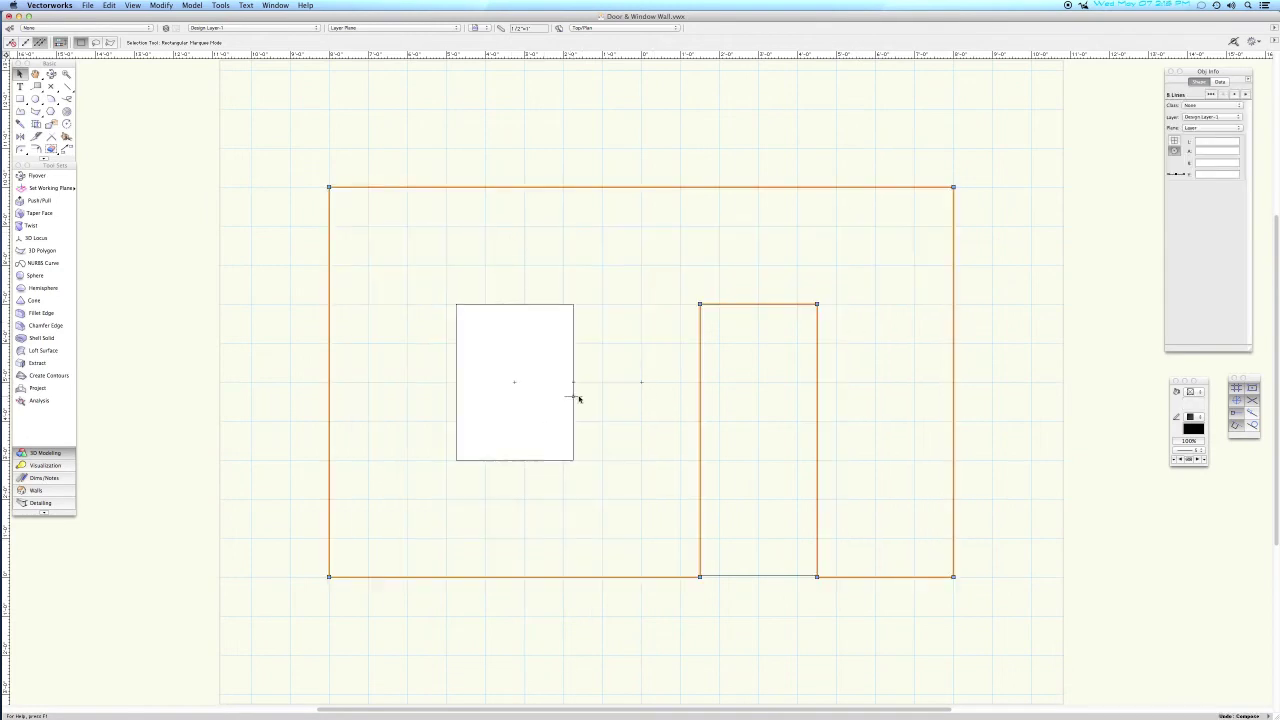
left_click(630, 388)
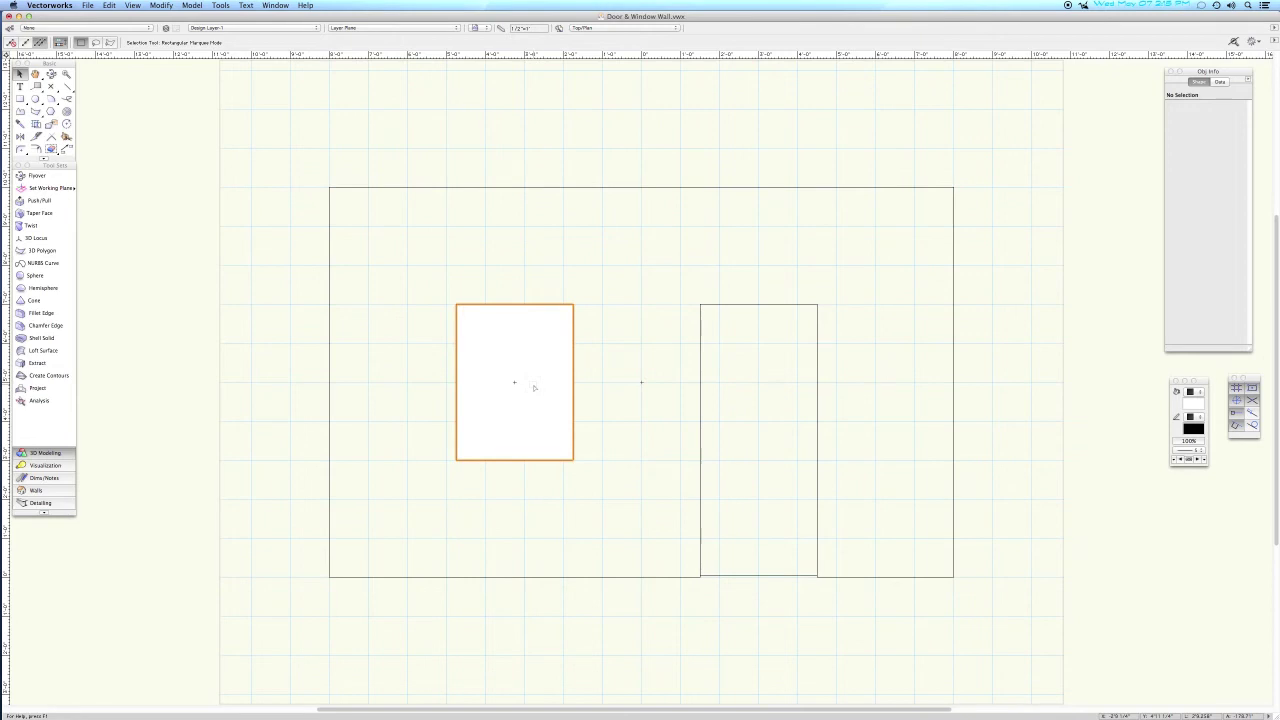
left_click(535, 385)
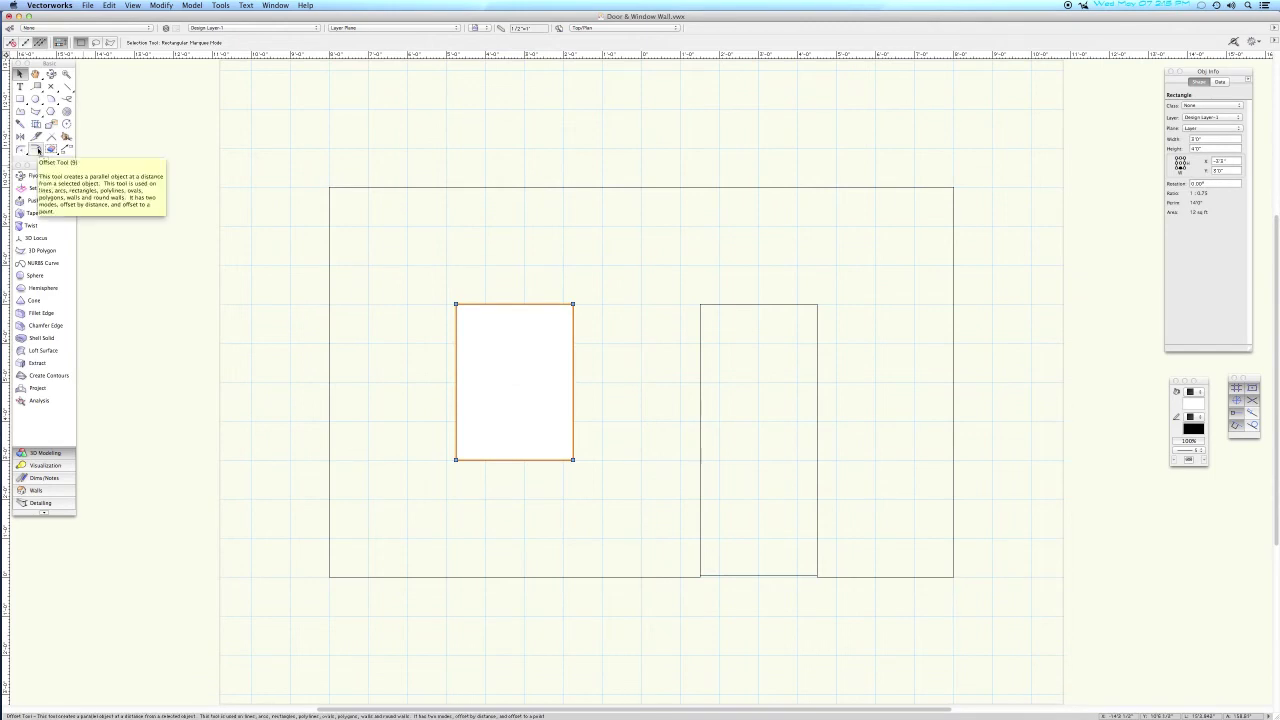
Offset the window rectangle 3/4 inch outward and set the copy's fill to None.
double_click(37, 150)
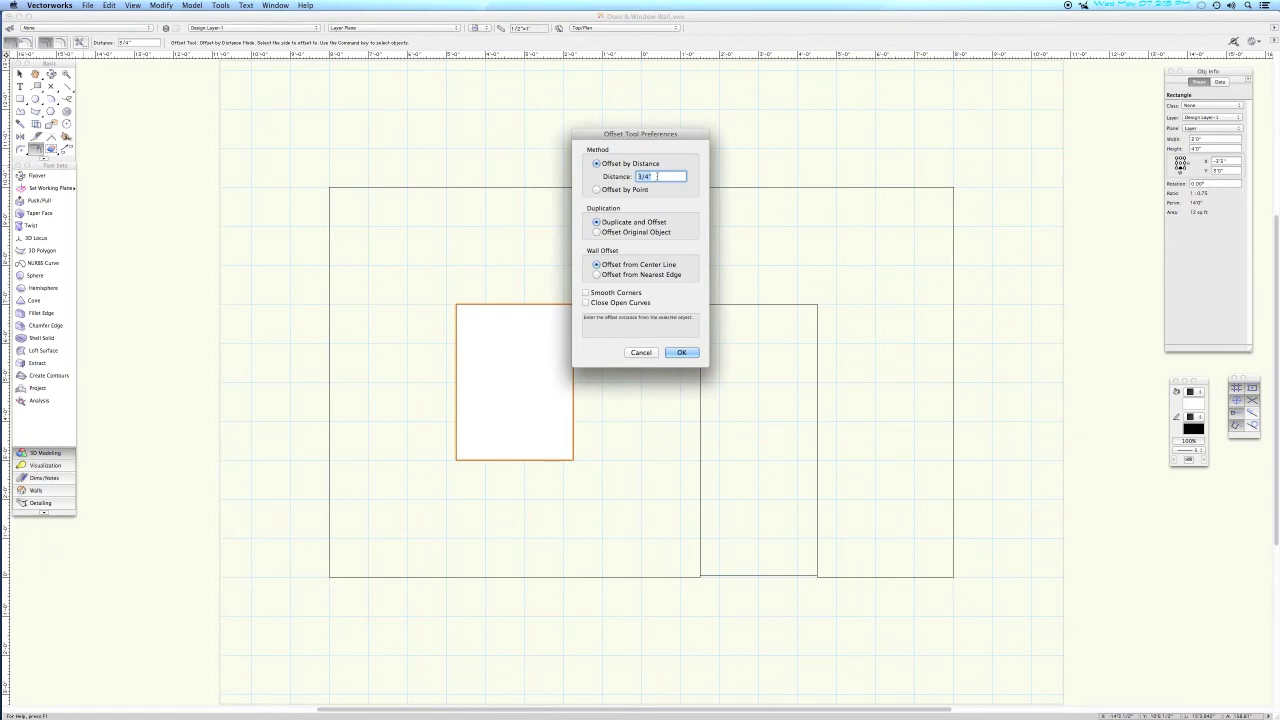
key("Return")
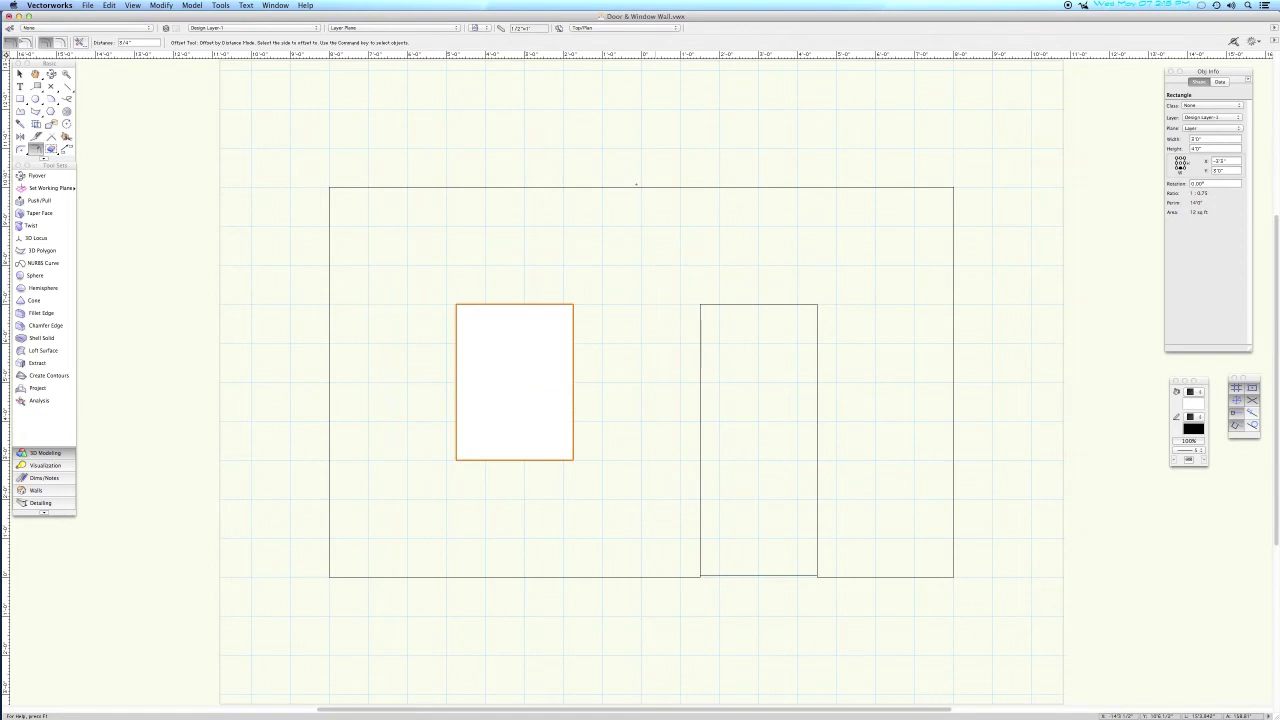
left_click(640, 380)
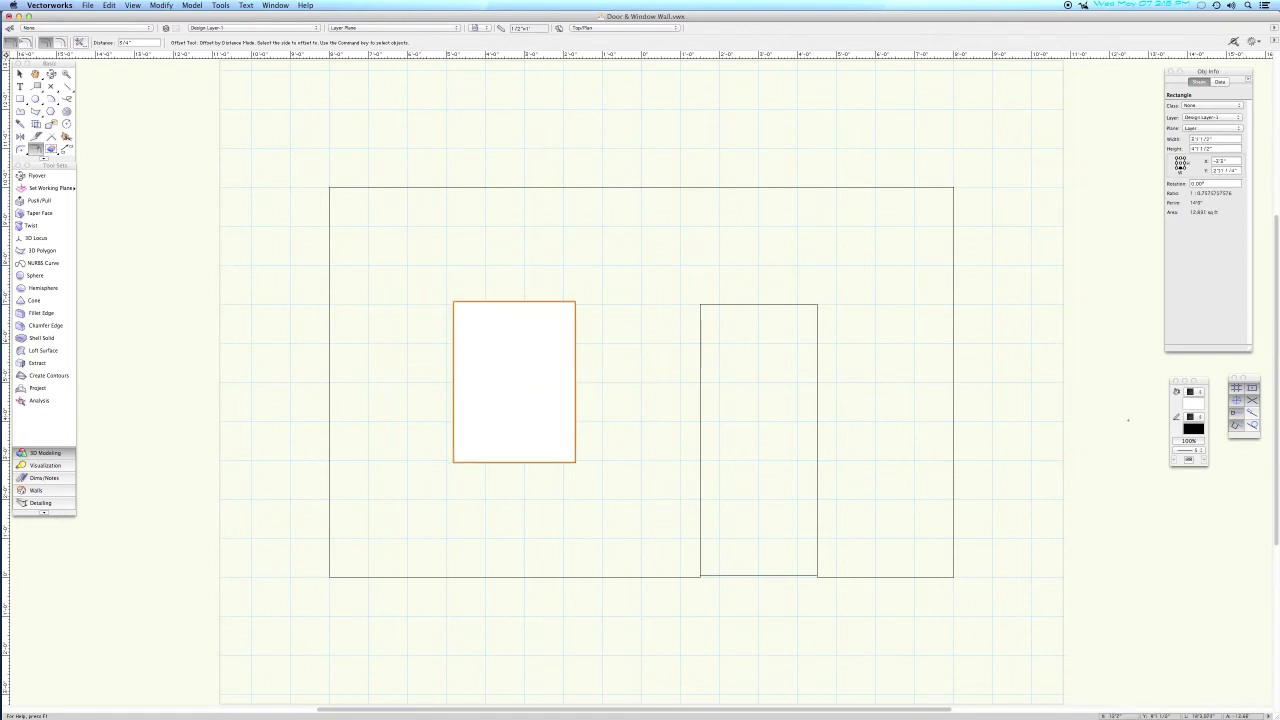
left_click(1190, 392)
left_click(1195, 381)
key("x")
key("x")
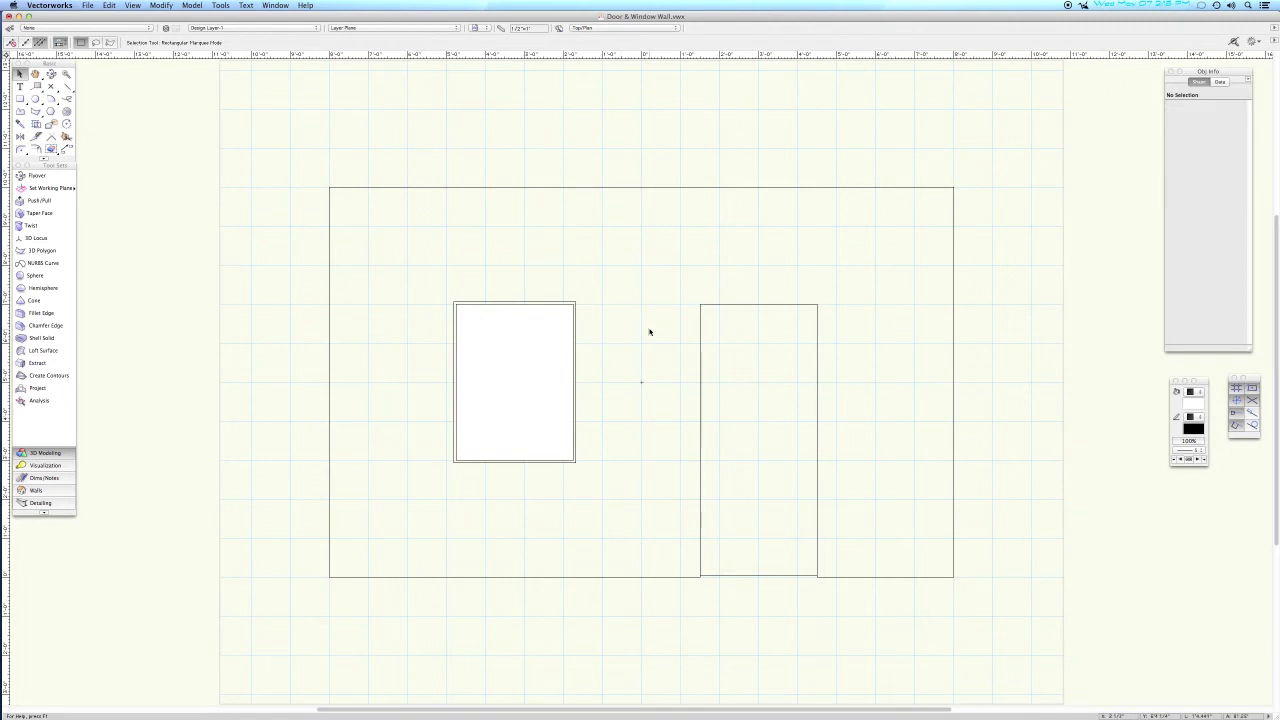
Select the door's left and top edges for a 3/4-inch outward offset.
left_click(726, 314)
left_click(731, 304, "shift")
key("-")
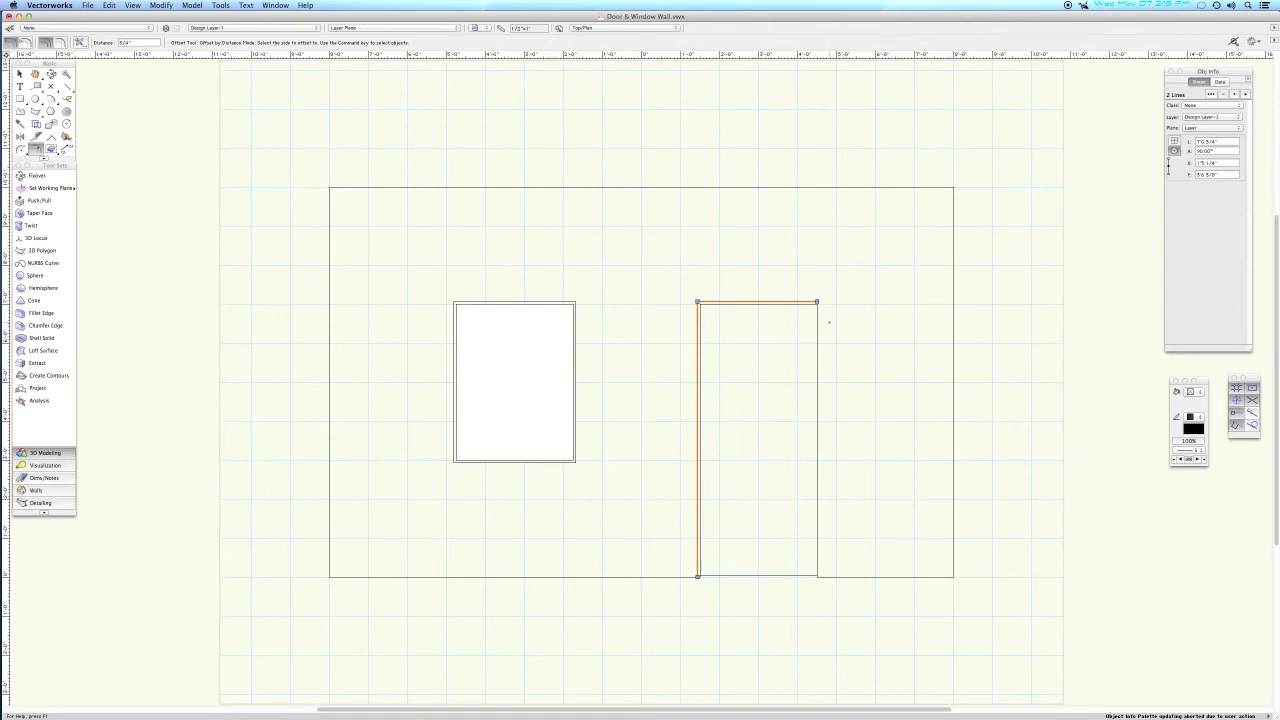
Offset the door's right edge 3/4 inch outward.
key("x")
left_click(824, 321)
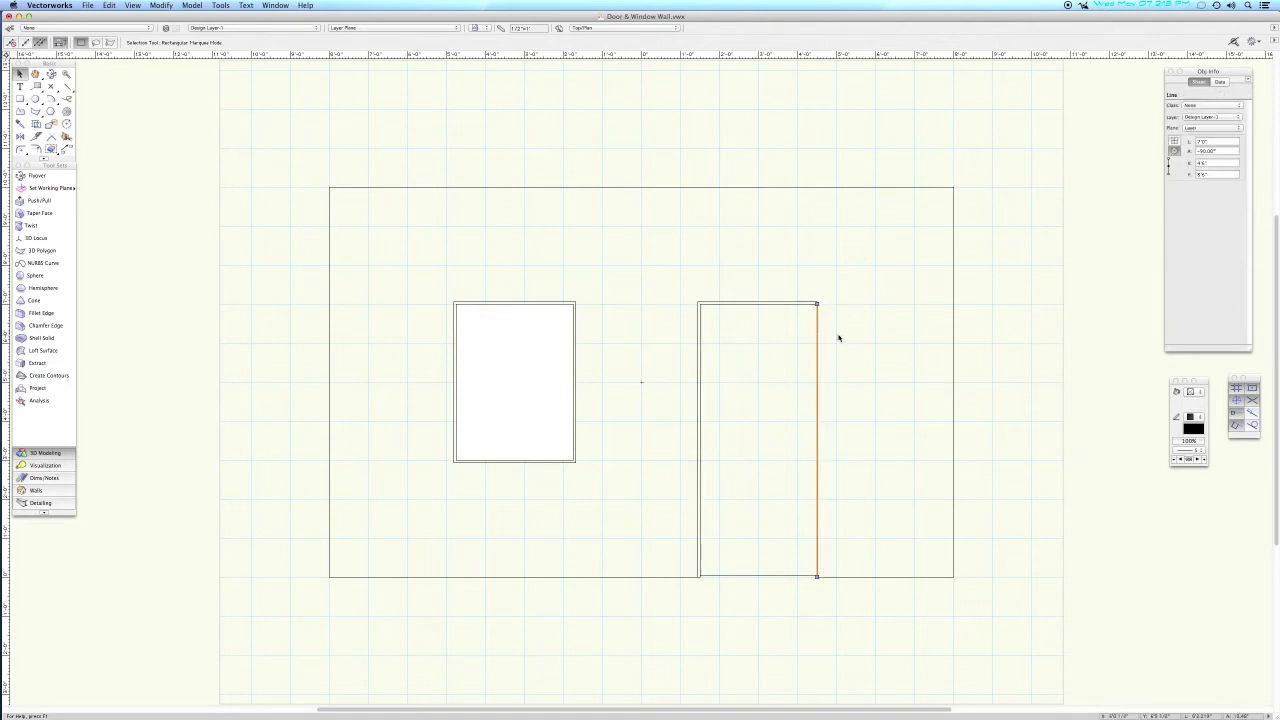
key("shift+Right")
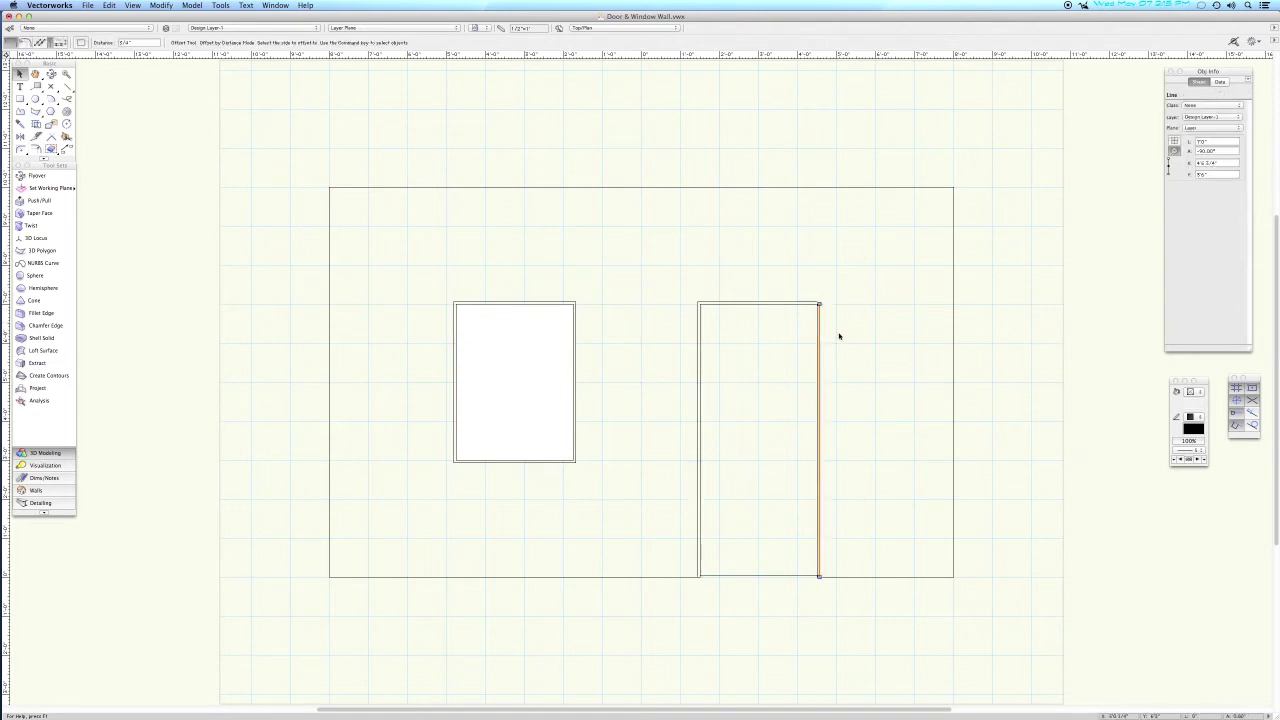
left_click(786, 302, "shift")
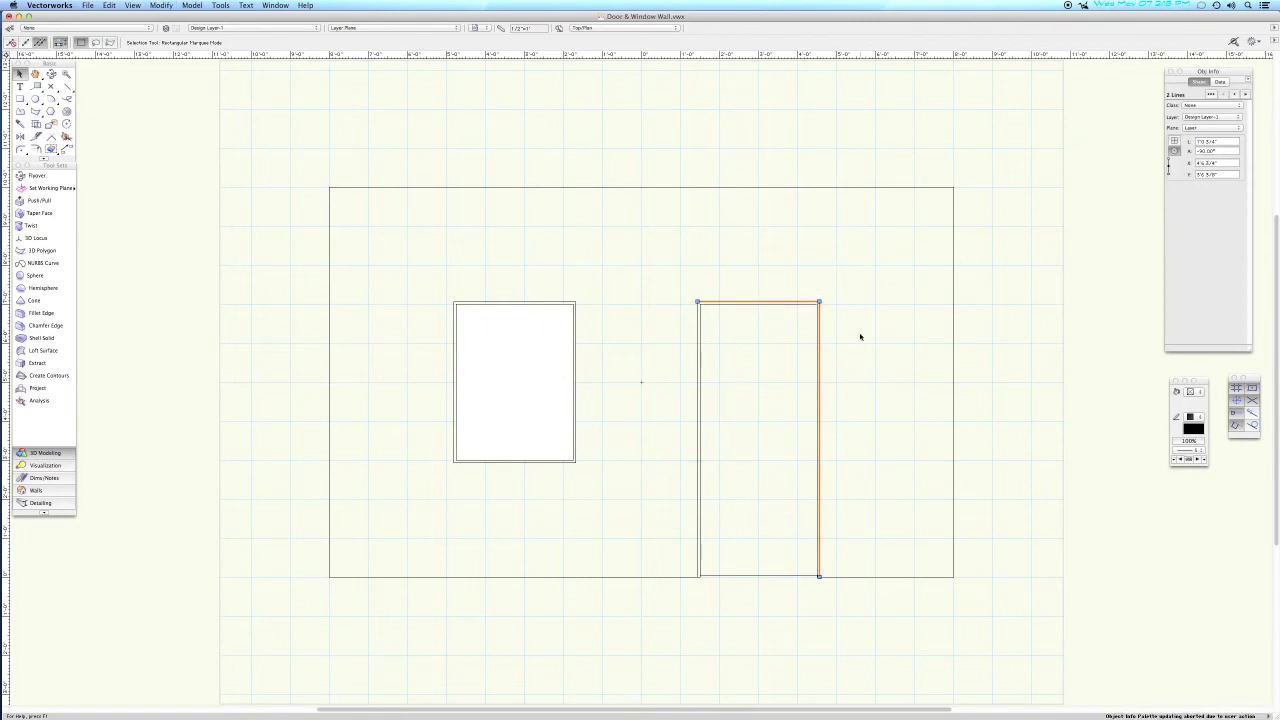
Select various combinations of door edges and bottom wall lines beside the door.
left_click(844, 555)
left_click(828, 572)
left_click(820, 565, "shift")
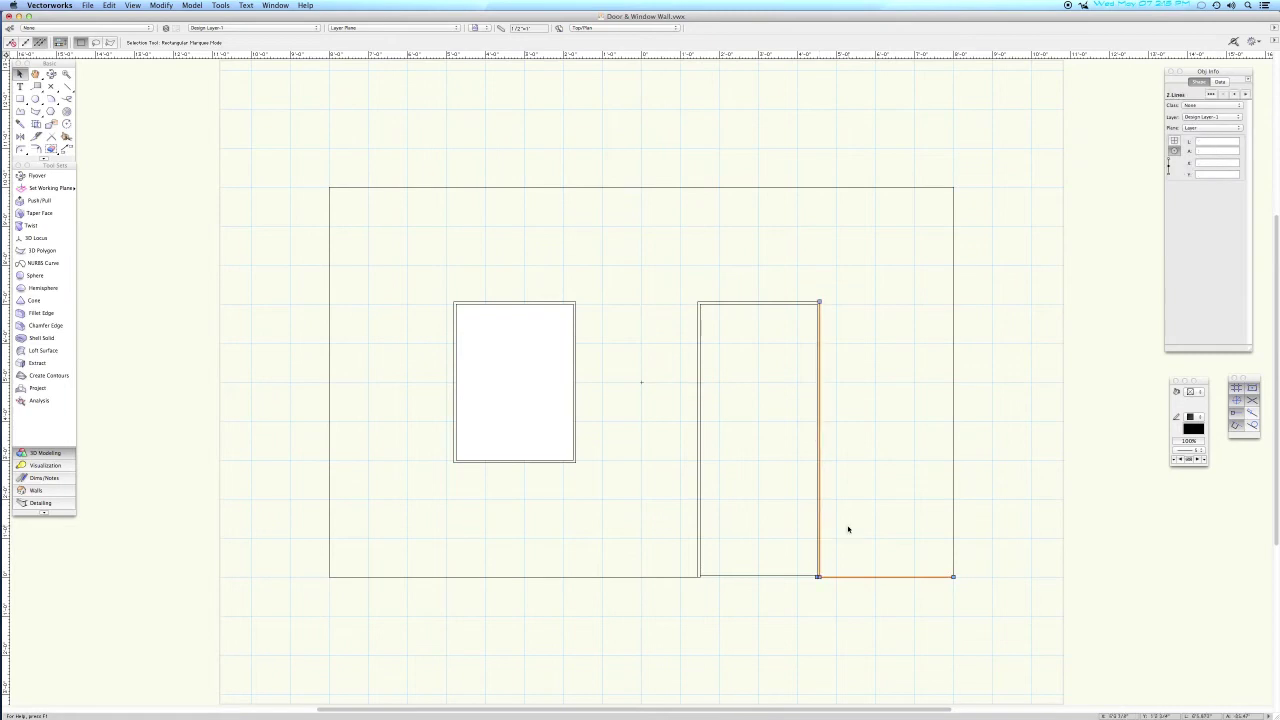
left_click(686, 576)
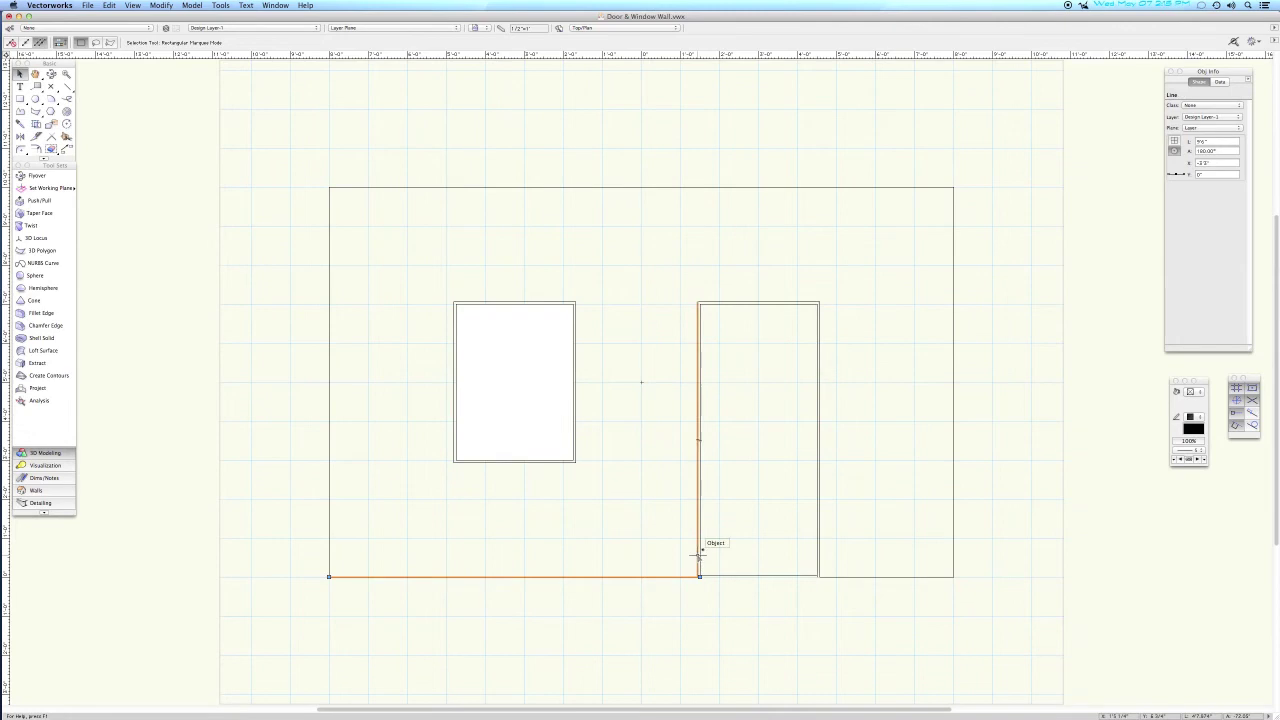
left_click(699, 550, "shift")
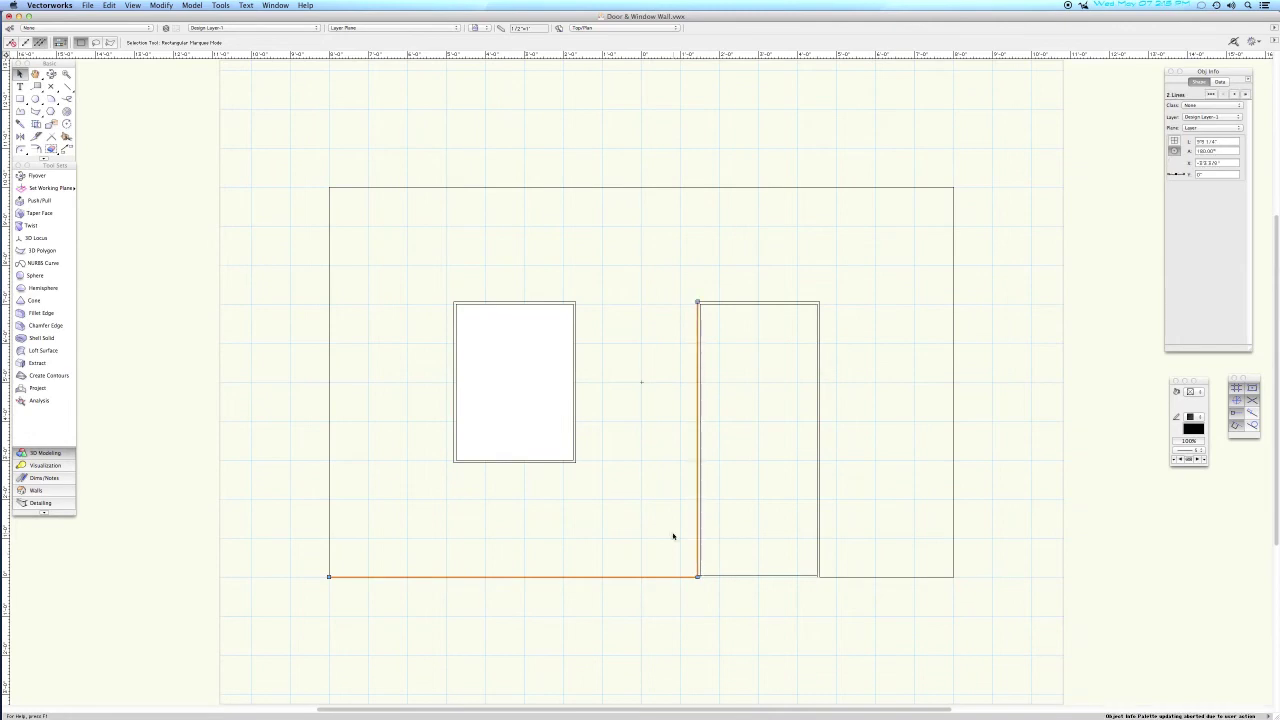
left_click(666, 532)
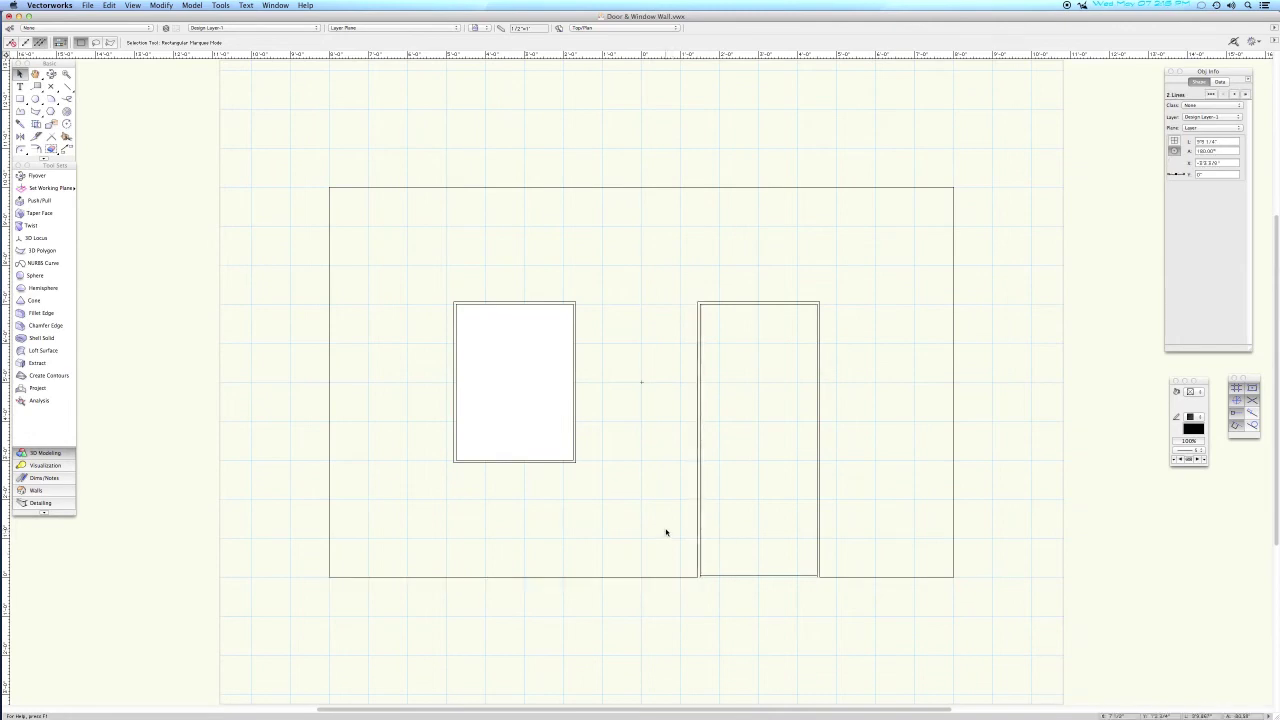
left_click(750, 576)
left_click(699, 554, "shift")
left_click(818, 550, "shift")
left_click(818, 548, "shift")
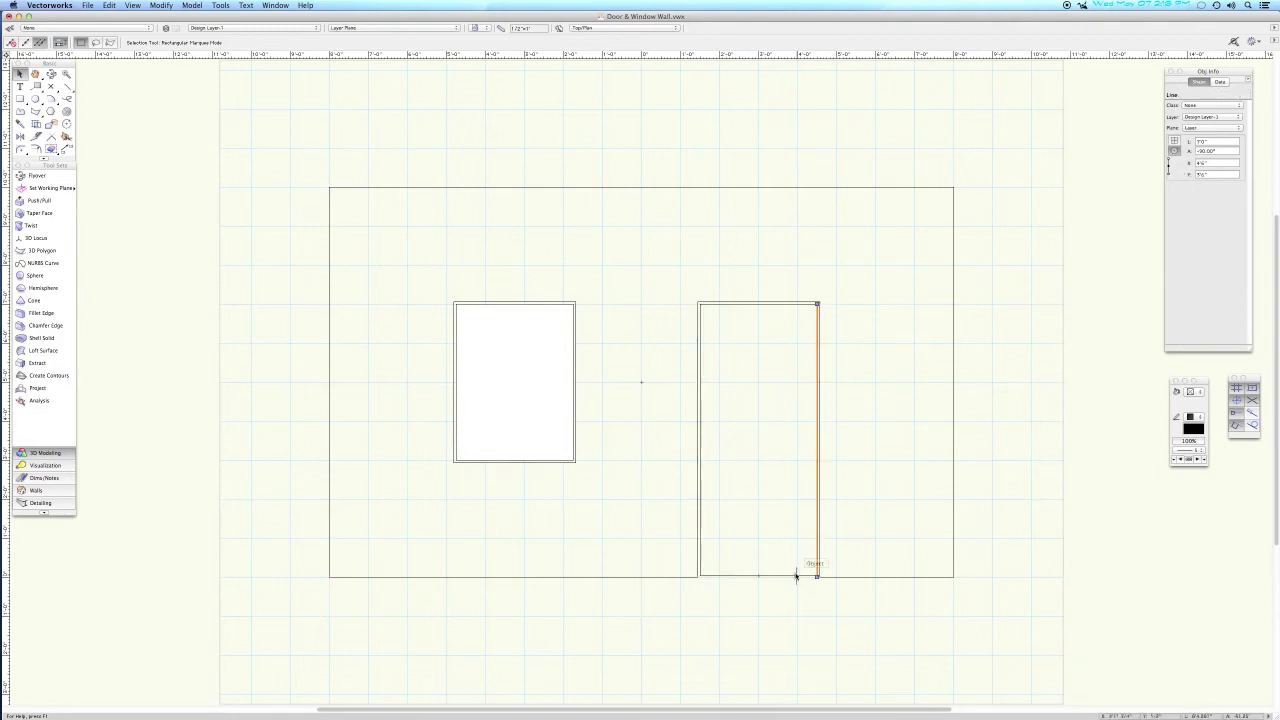
Select the door's outer right, top and left lines plus the wall's bottom line.
left_click(788, 510)
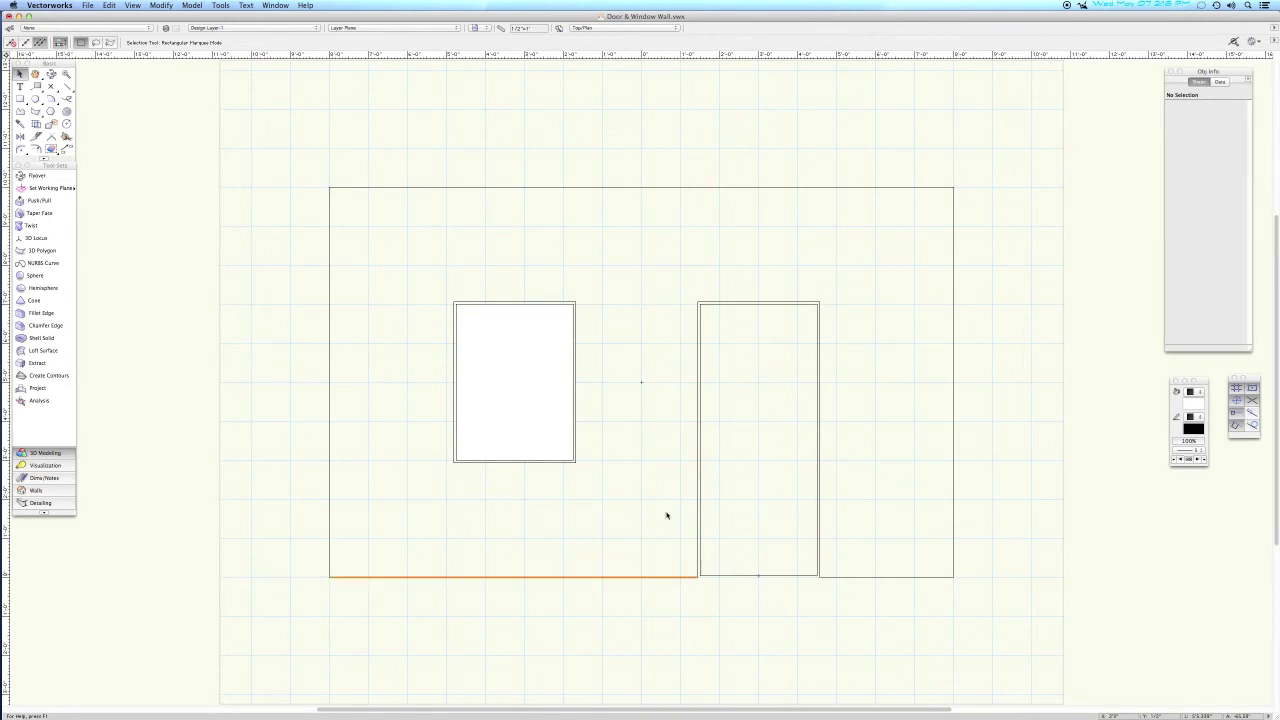
left_click(818, 378)
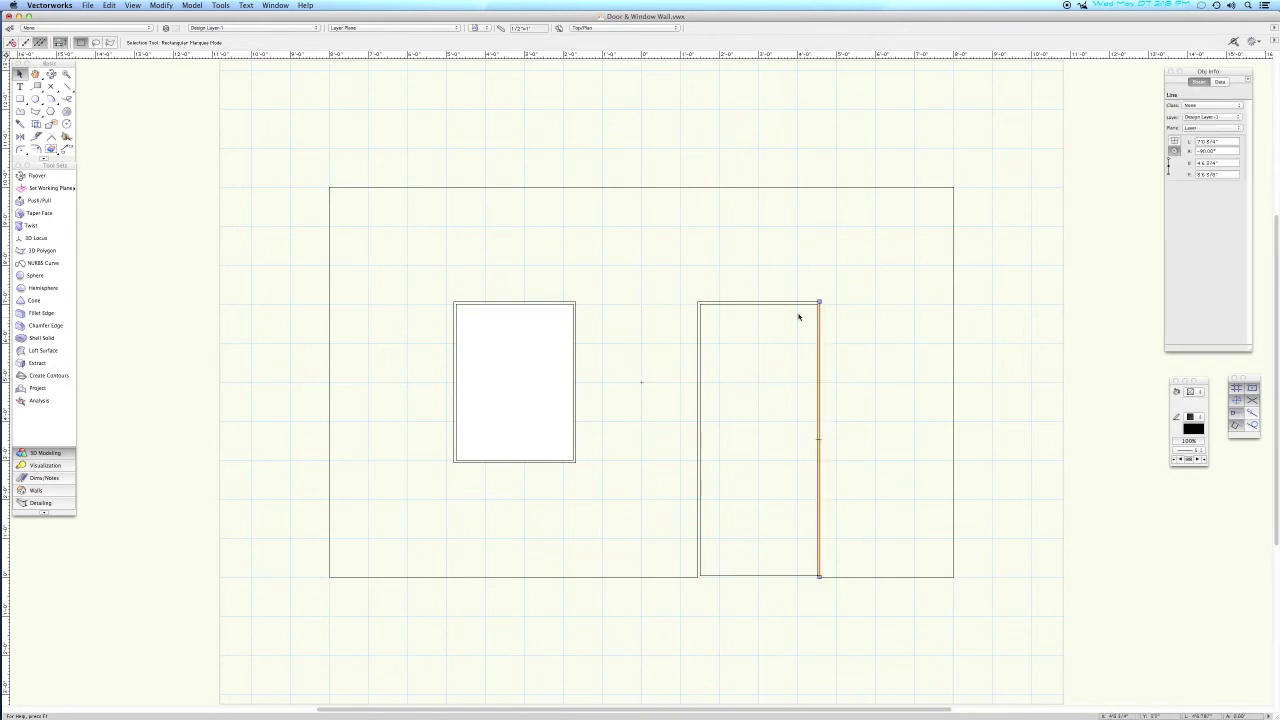
left_click(800, 301, "shift")
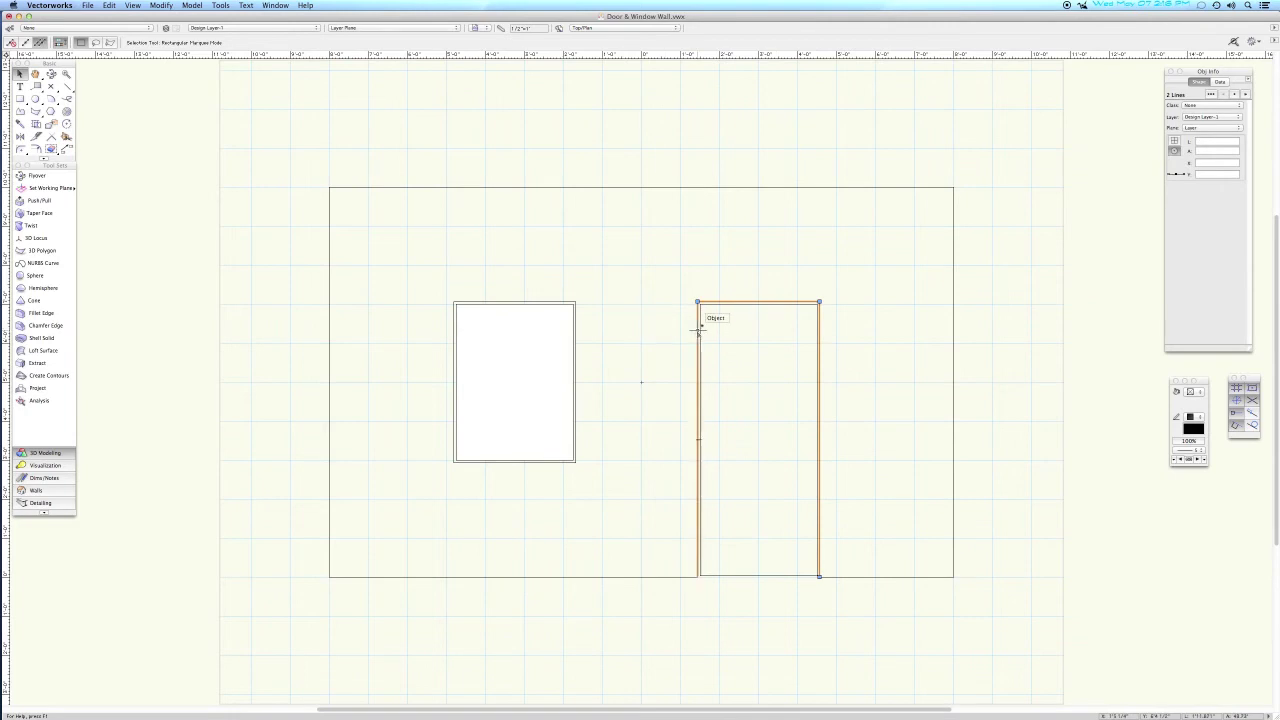
left_click(696, 332, "shift")
left_click(627, 578, "shift")
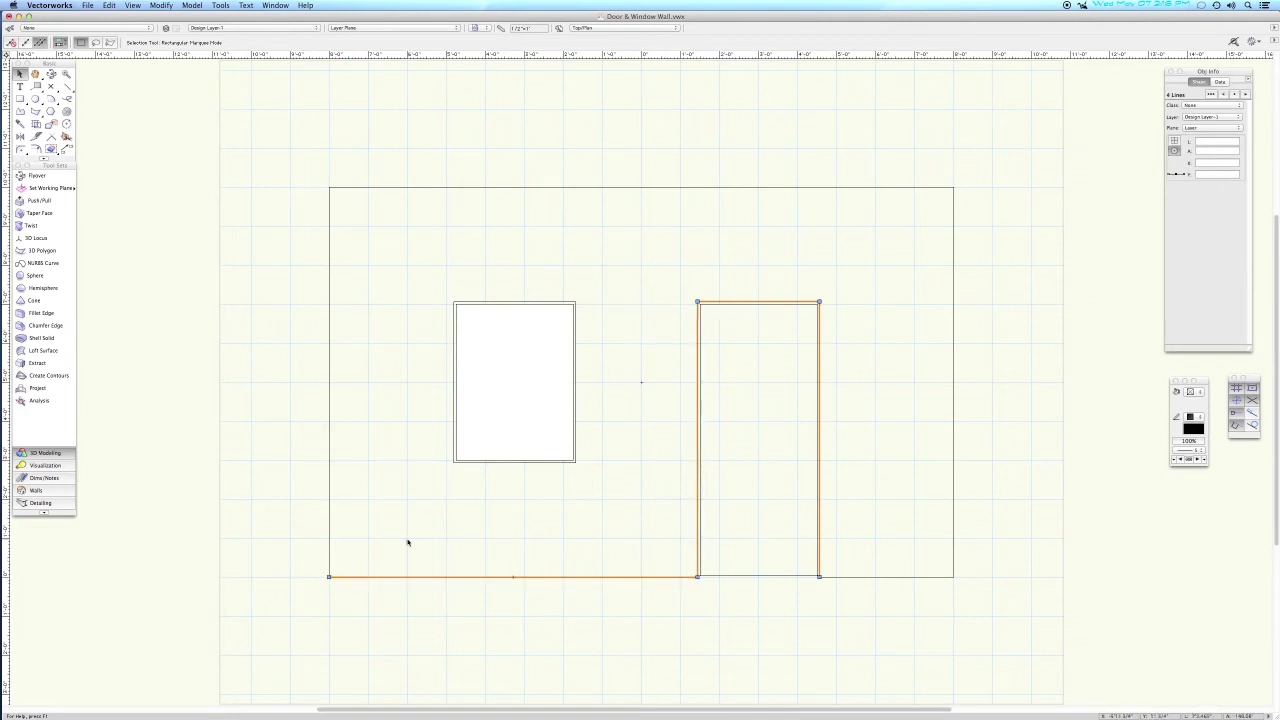
Add the wall's left, top, right and bottom-right lines and compose them into one polygon.
left_click(329, 530, "shift")
left_click(462, 187, "shift")
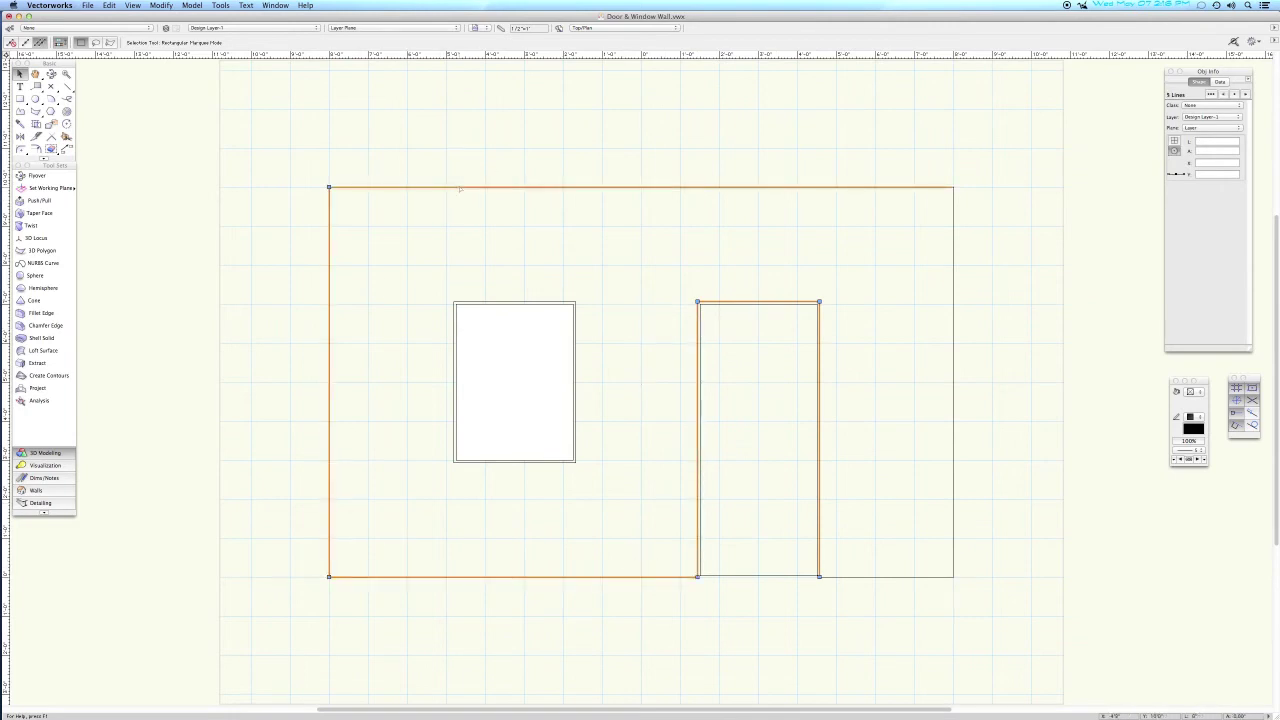
left_click(953, 278, "shift")
left_click(872, 577, "shift")
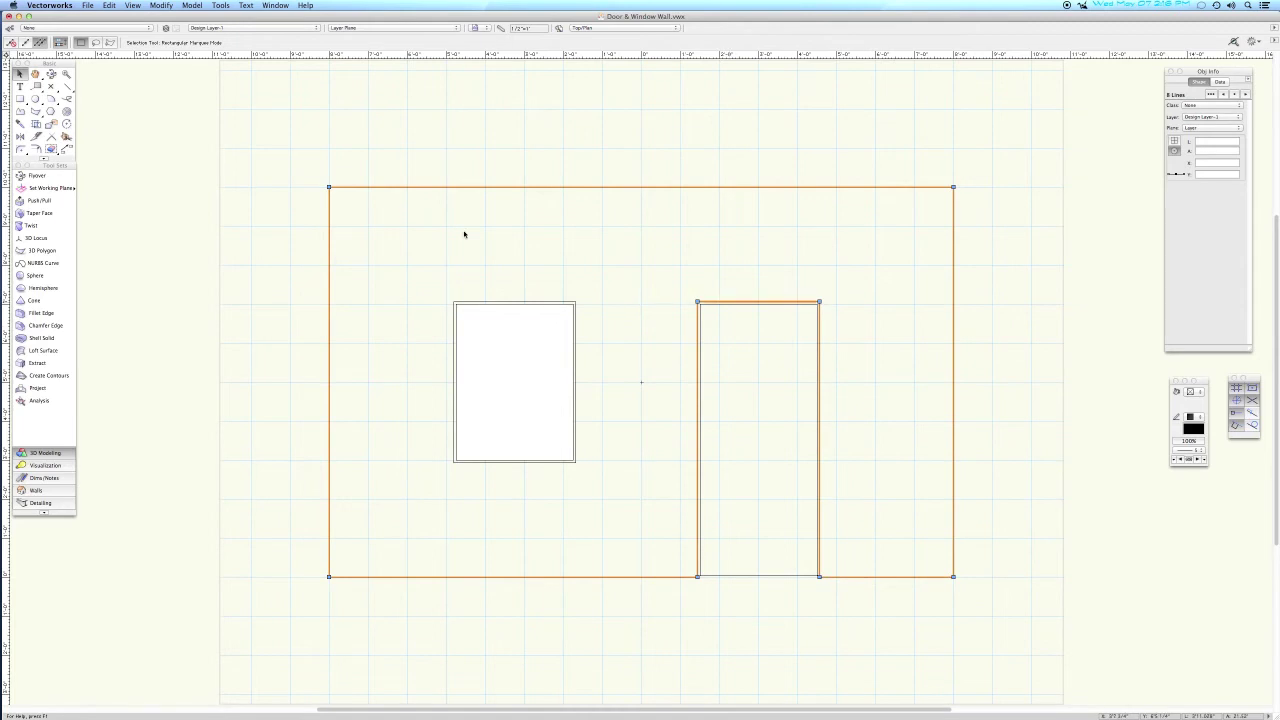
left_click(160, 6)
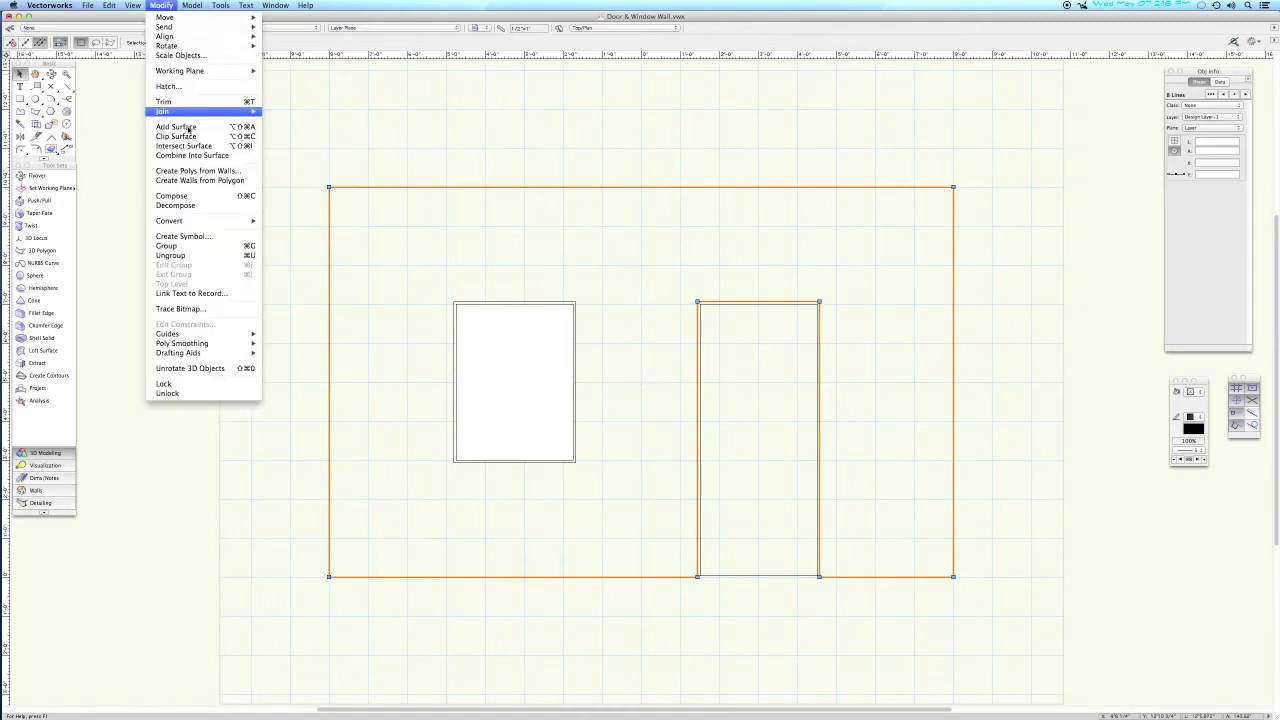
left_click(182, 196)
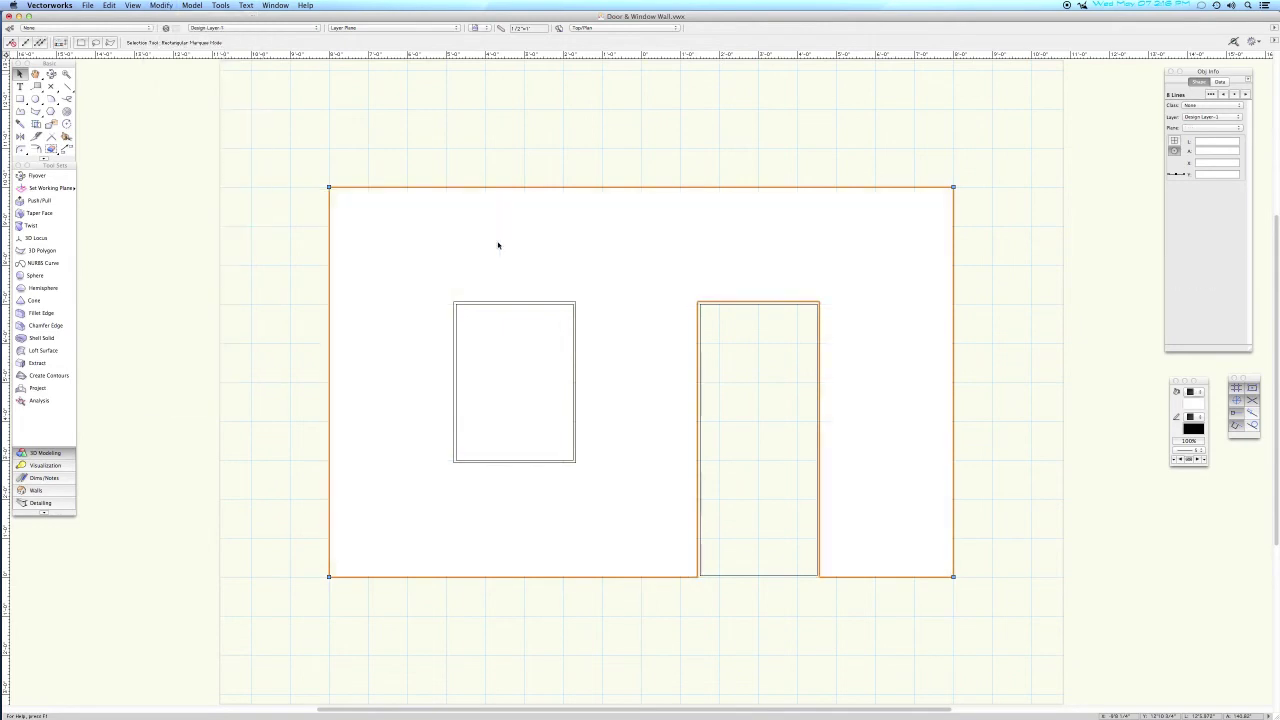
Clip the window rectangle out of the wall polygon and switch to right isometric view.
left_click(548, 303, "shift")
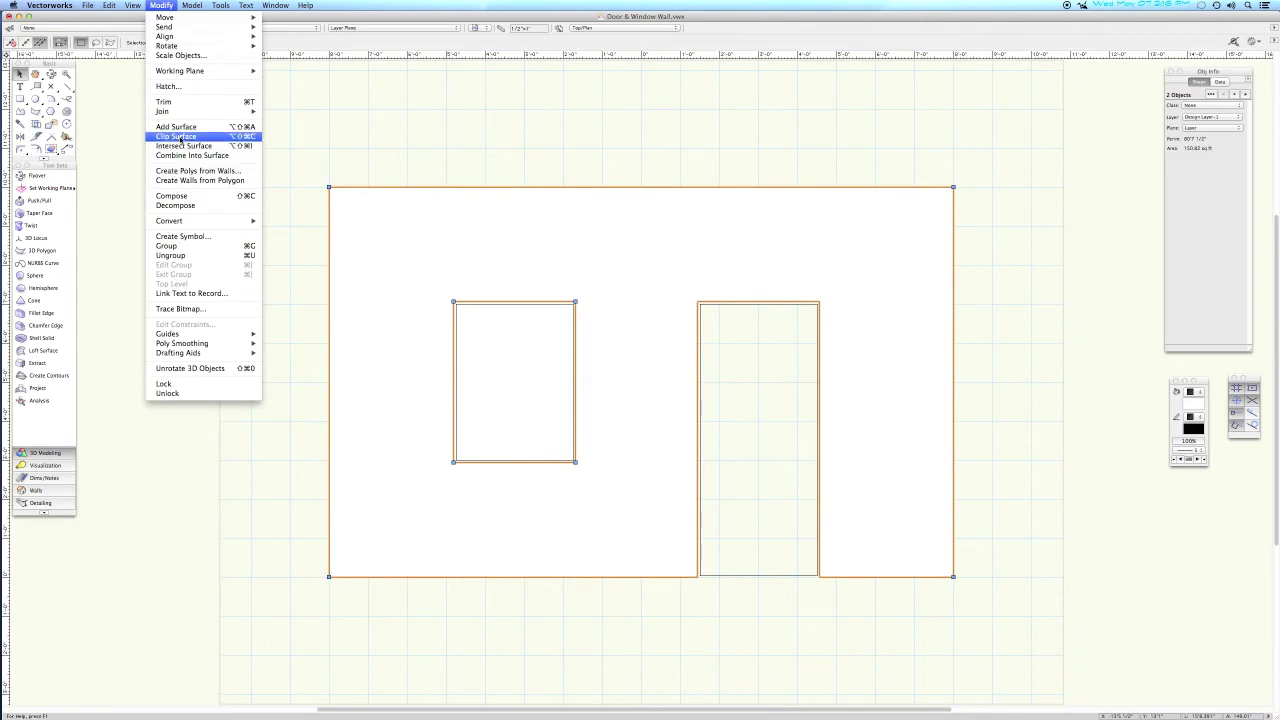
left_click(178, 138)
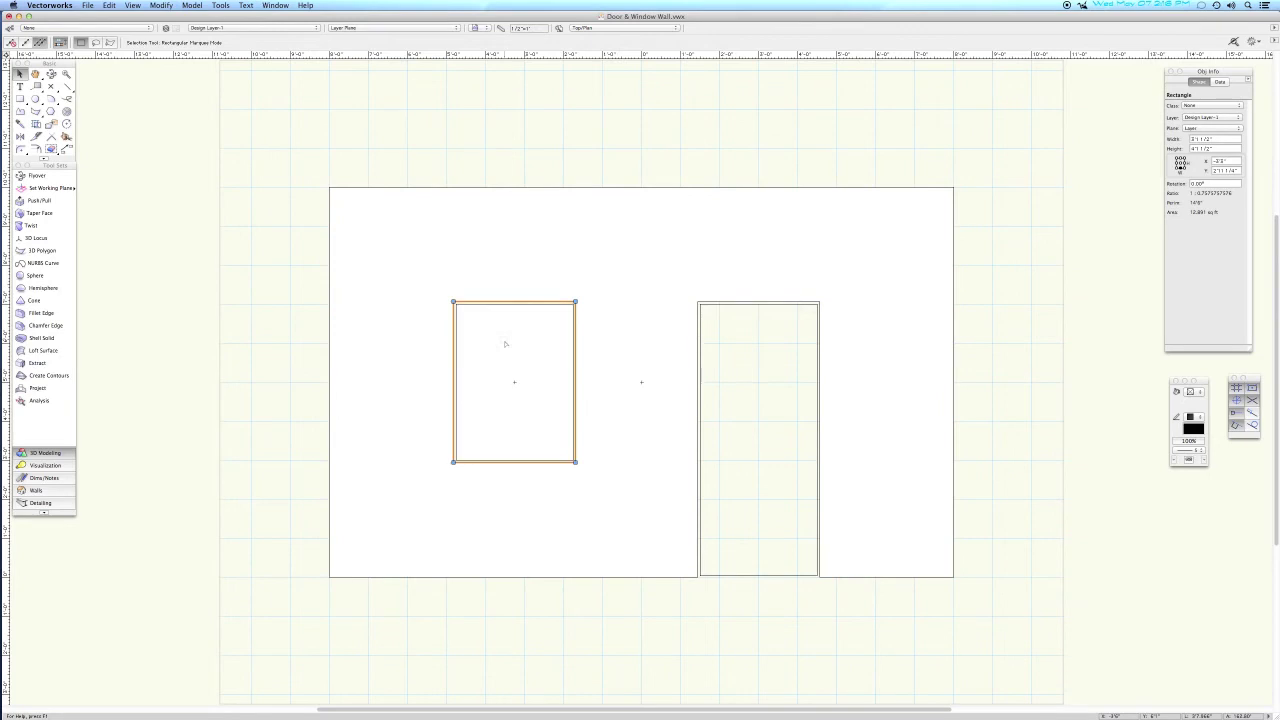
key("Escape")
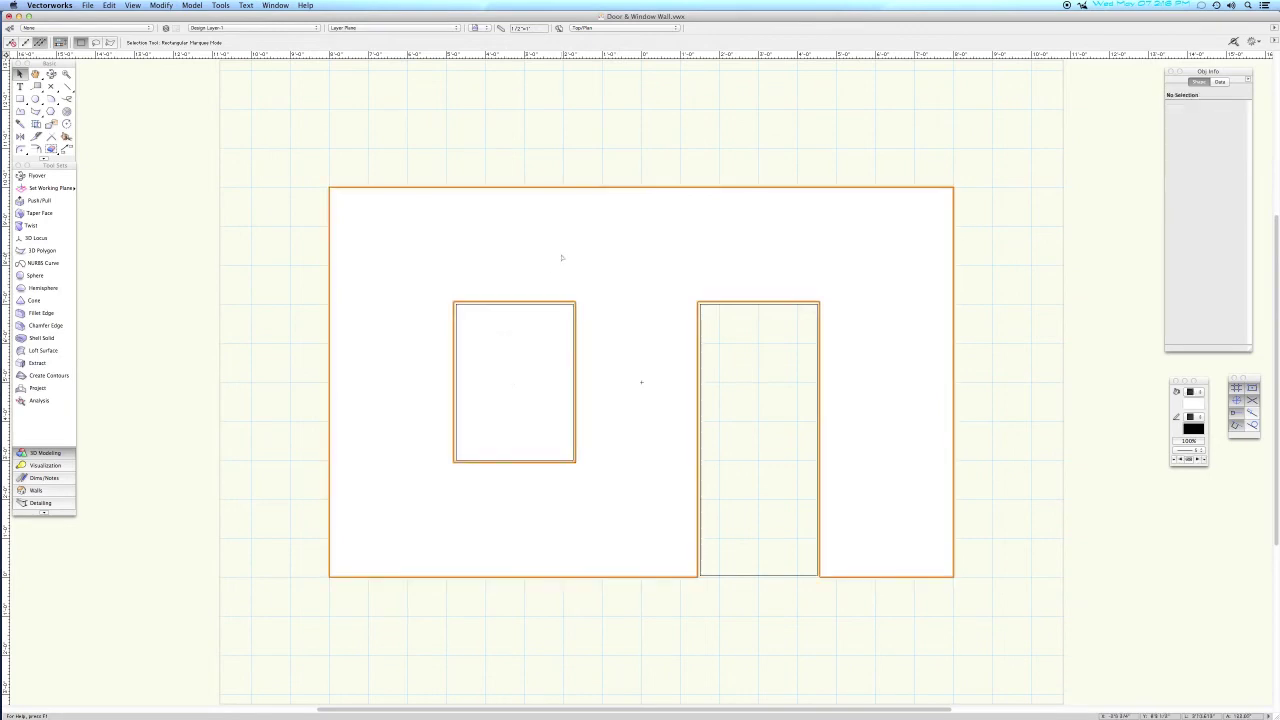
key("KP_3")
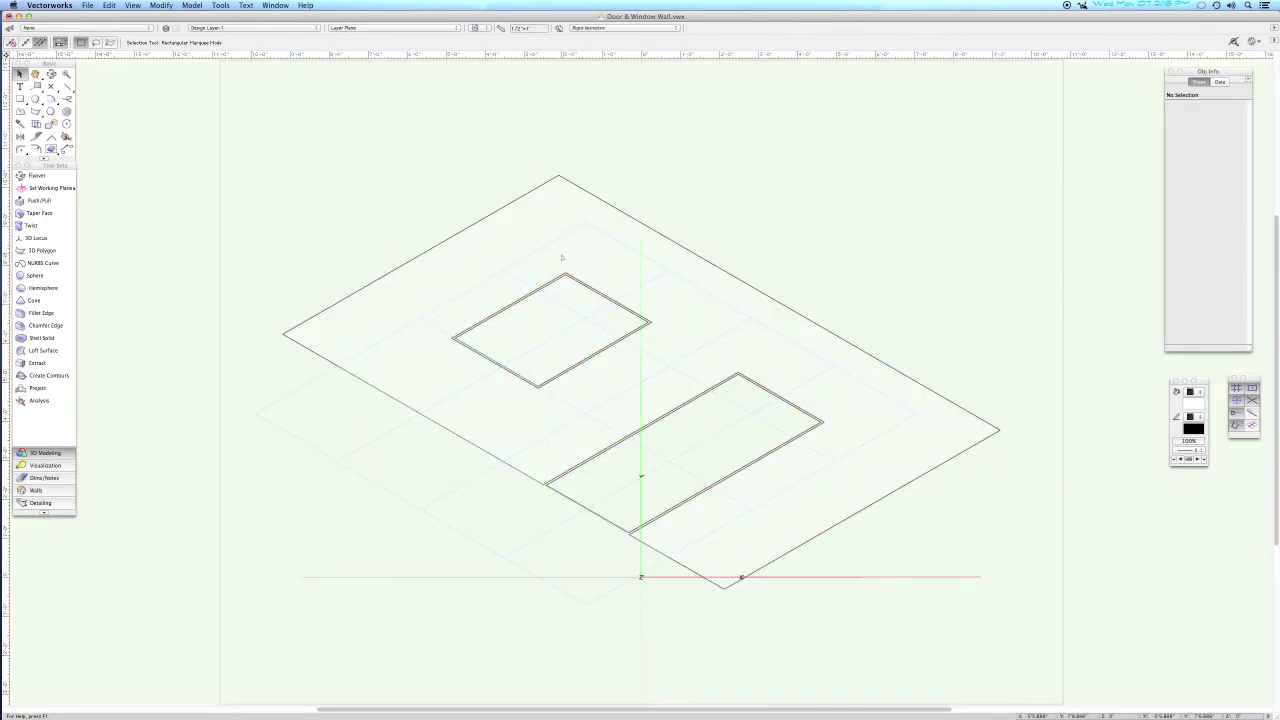
Extrude the wall shape 4" deep, then return to Top/Plan view.
left_click(717, 296)
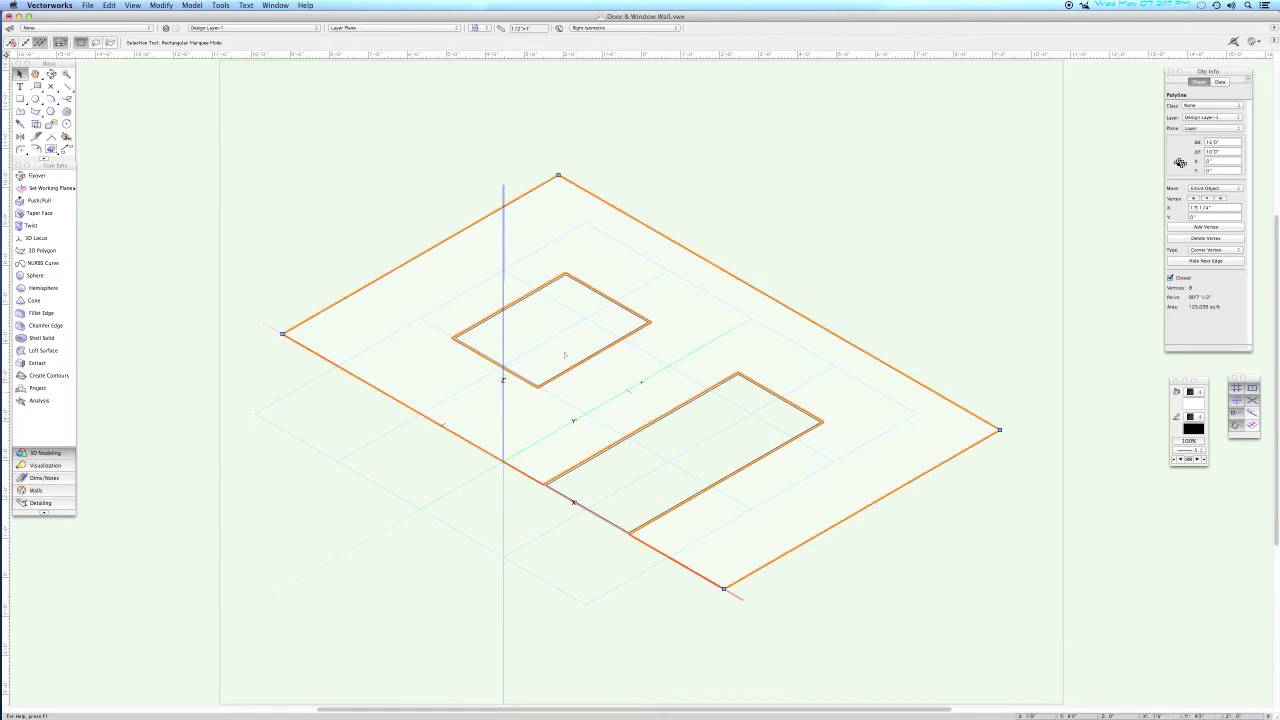
key("super+m")
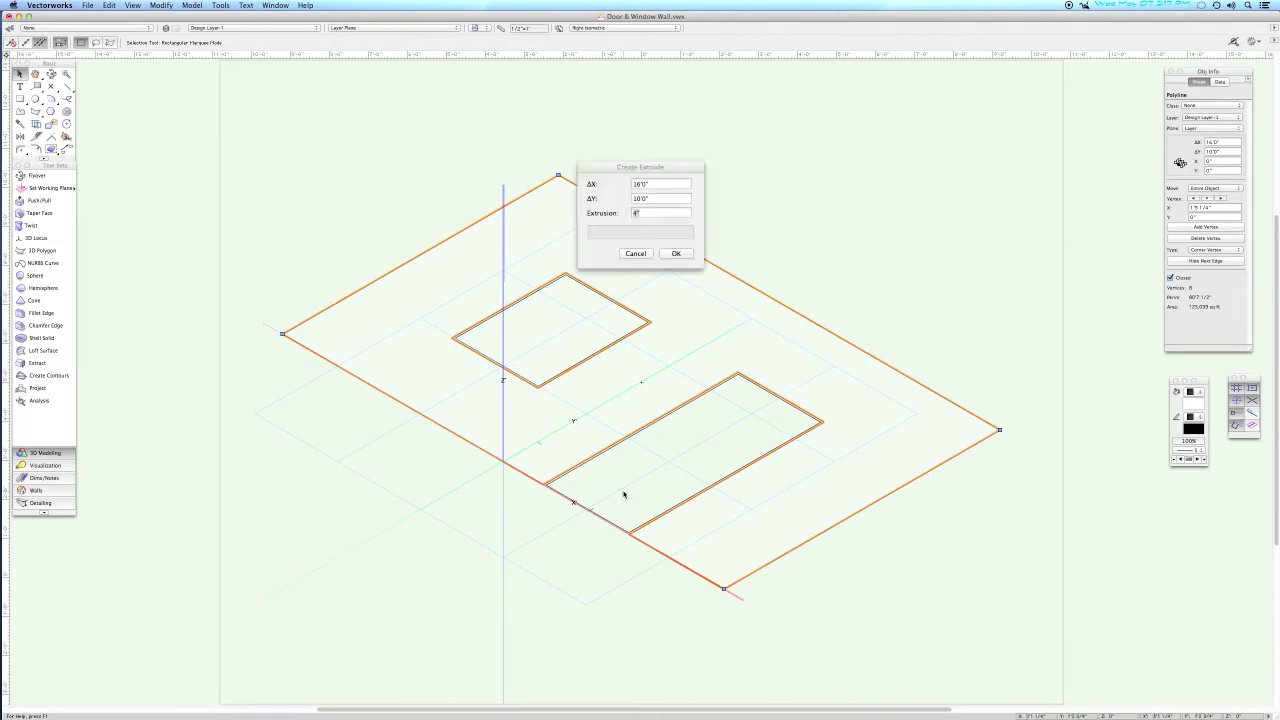
key("Return")
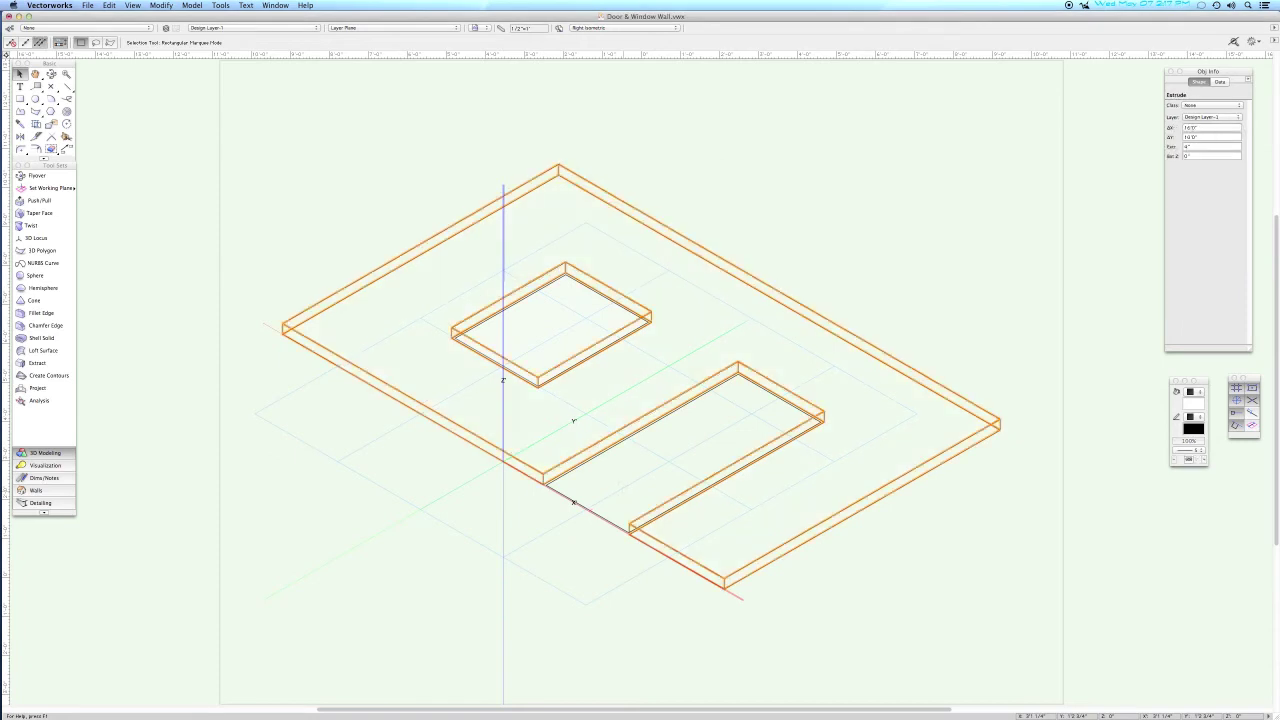
left_click(825, 247)
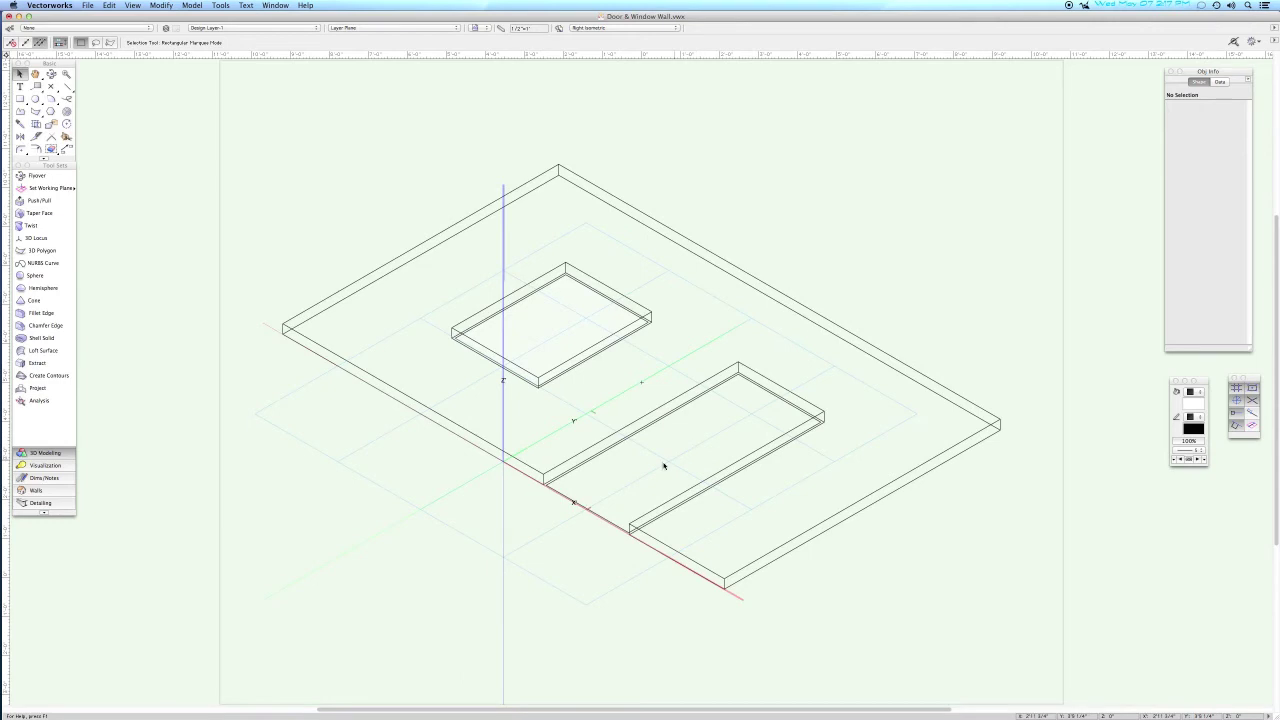
key("super+5")
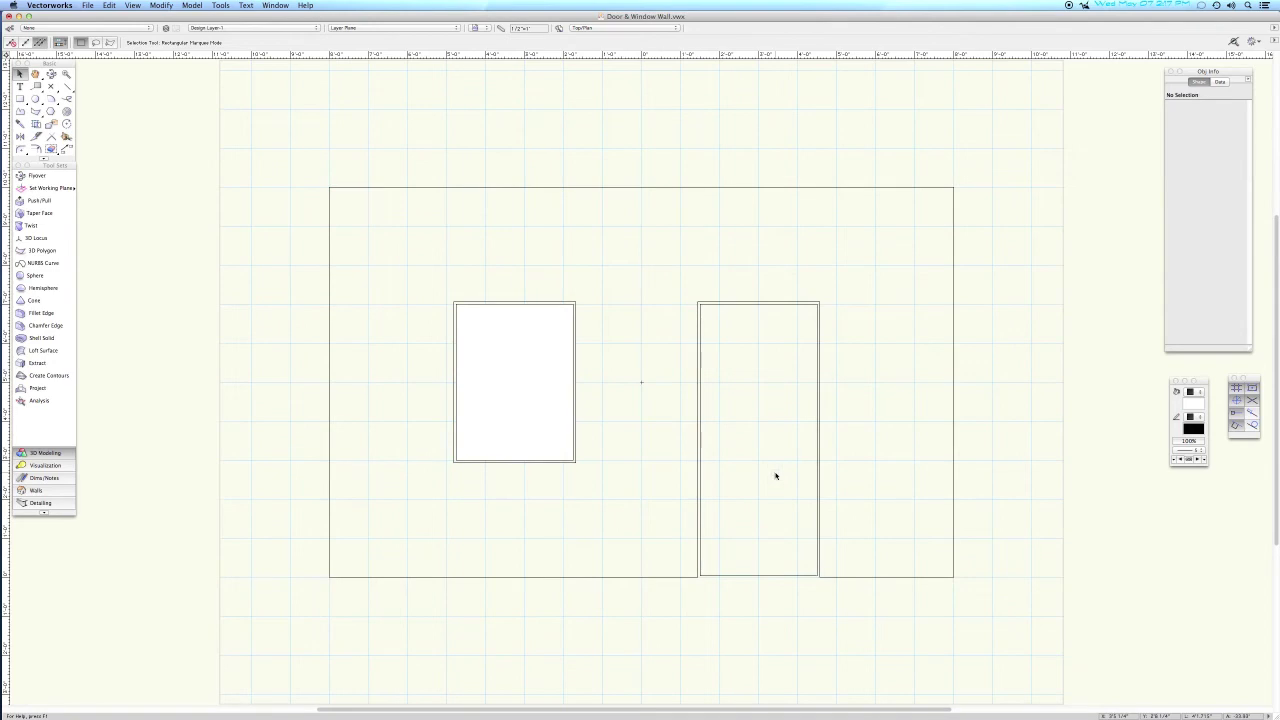
key("4")
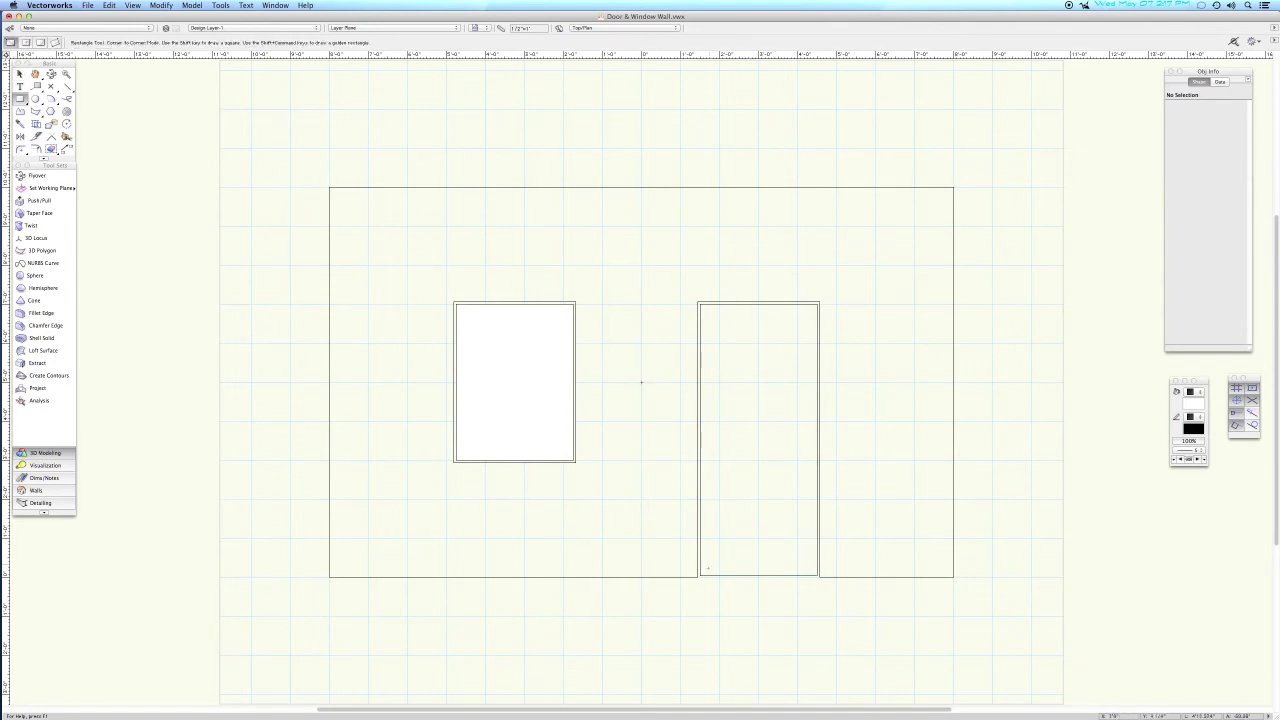
Draw a panel rectangle across the door opening, then resize it about its centre to 2'4" wide and 5'11 1/2" tall.
left_click(700, 576)
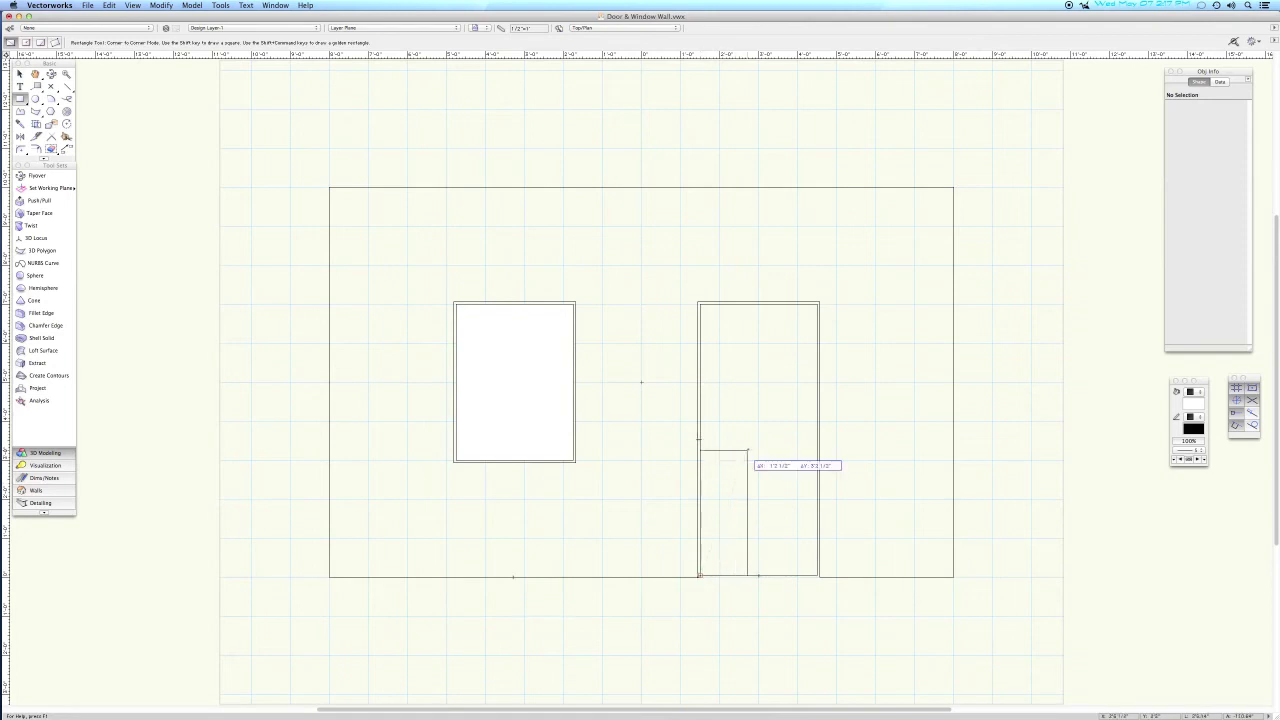
left_click(818, 303)
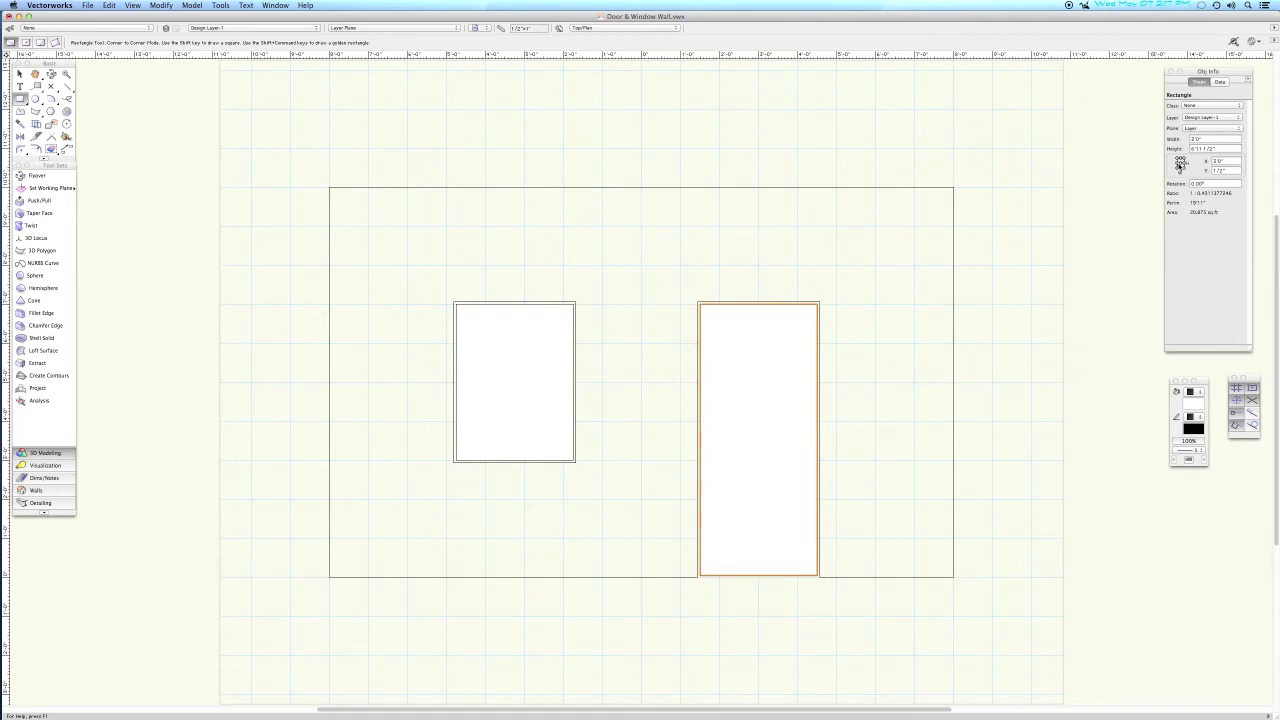
left_click(1181, 164)
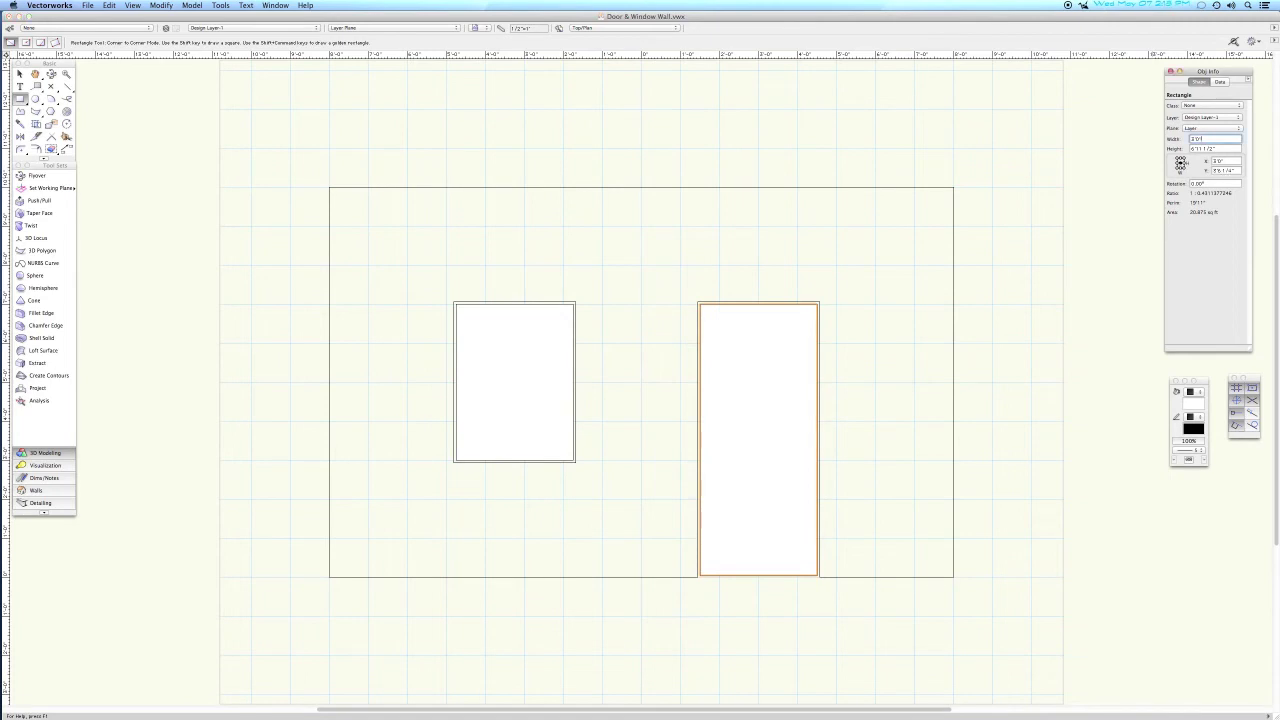
type("2'4")
key("Return")
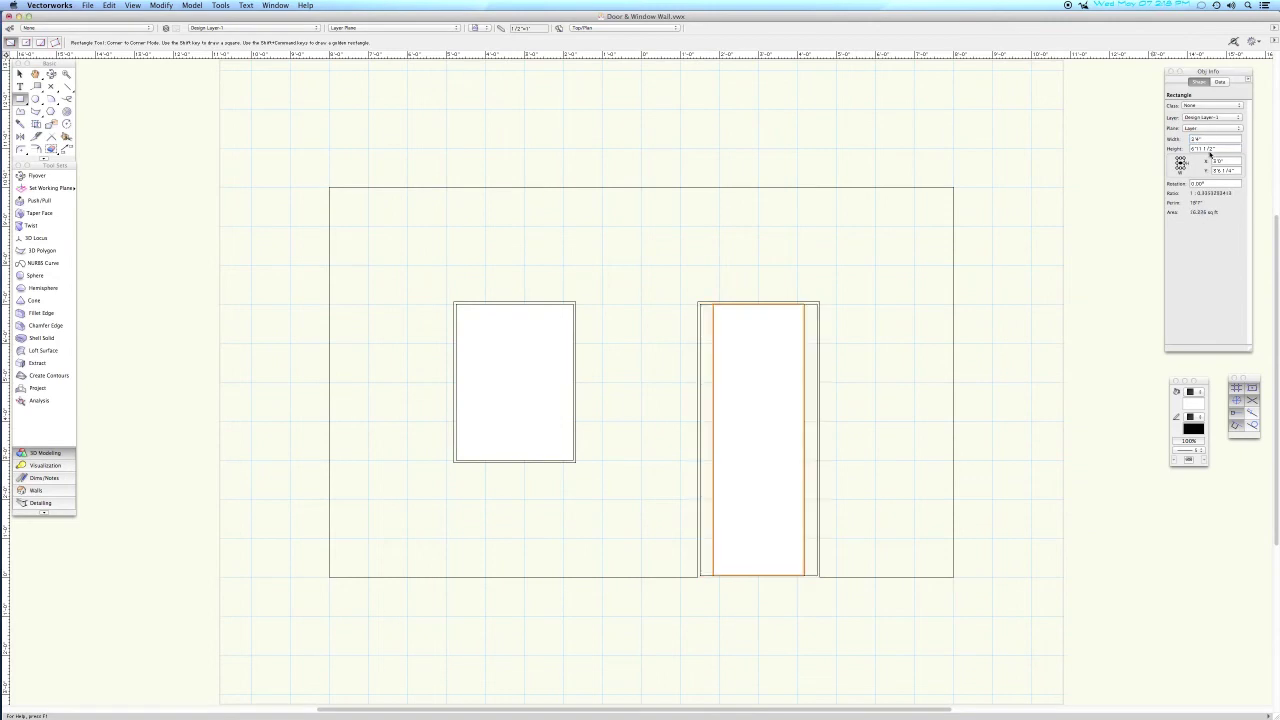
key("Return")
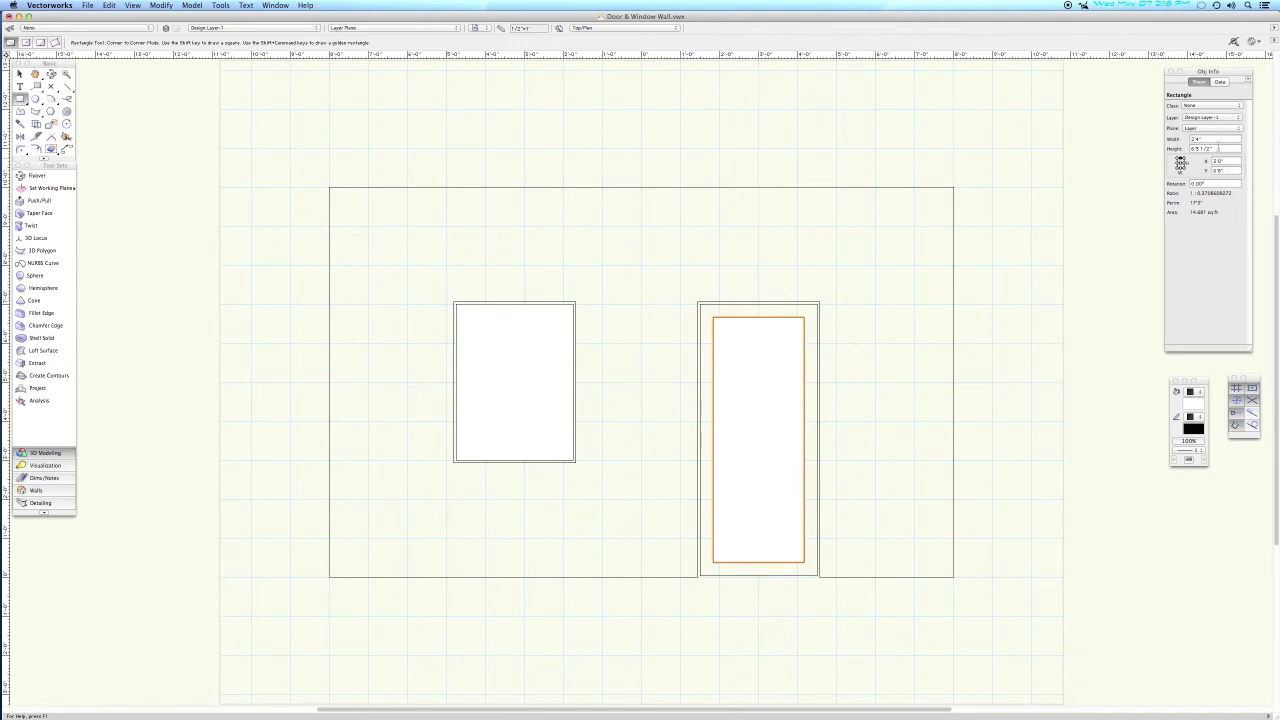
left_click(1222, 148)
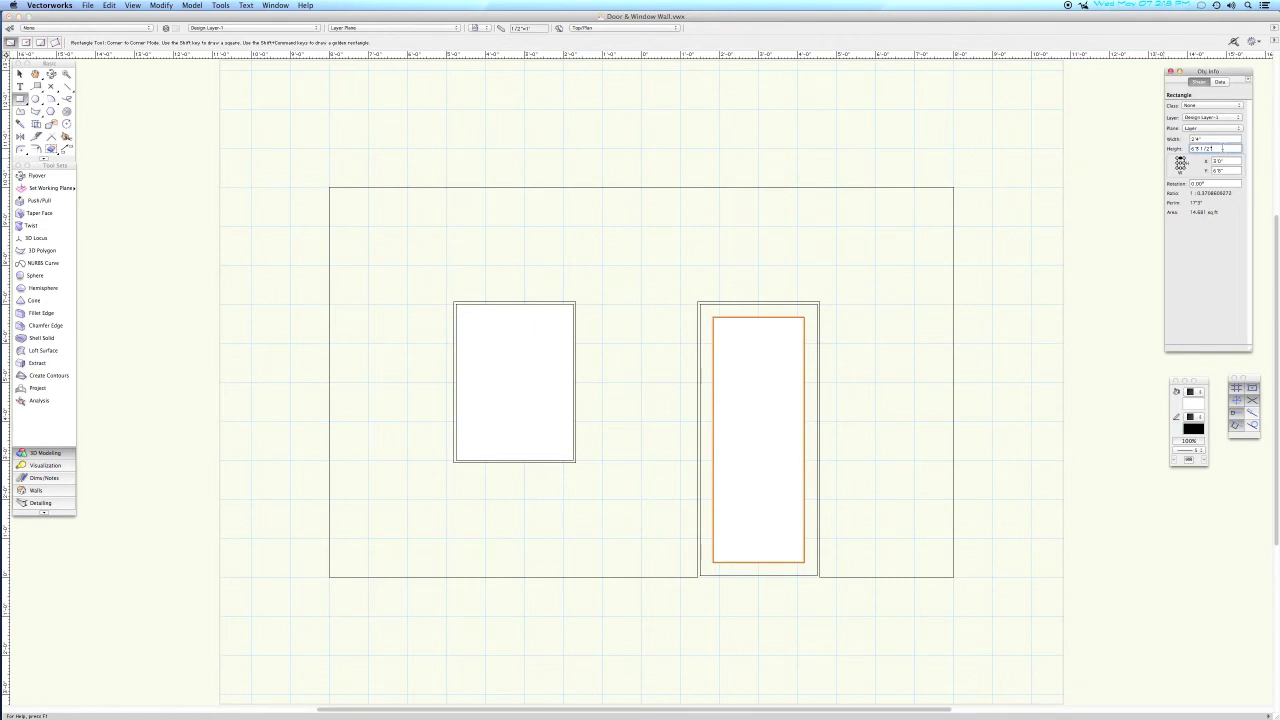
type("-4")
key("Return")
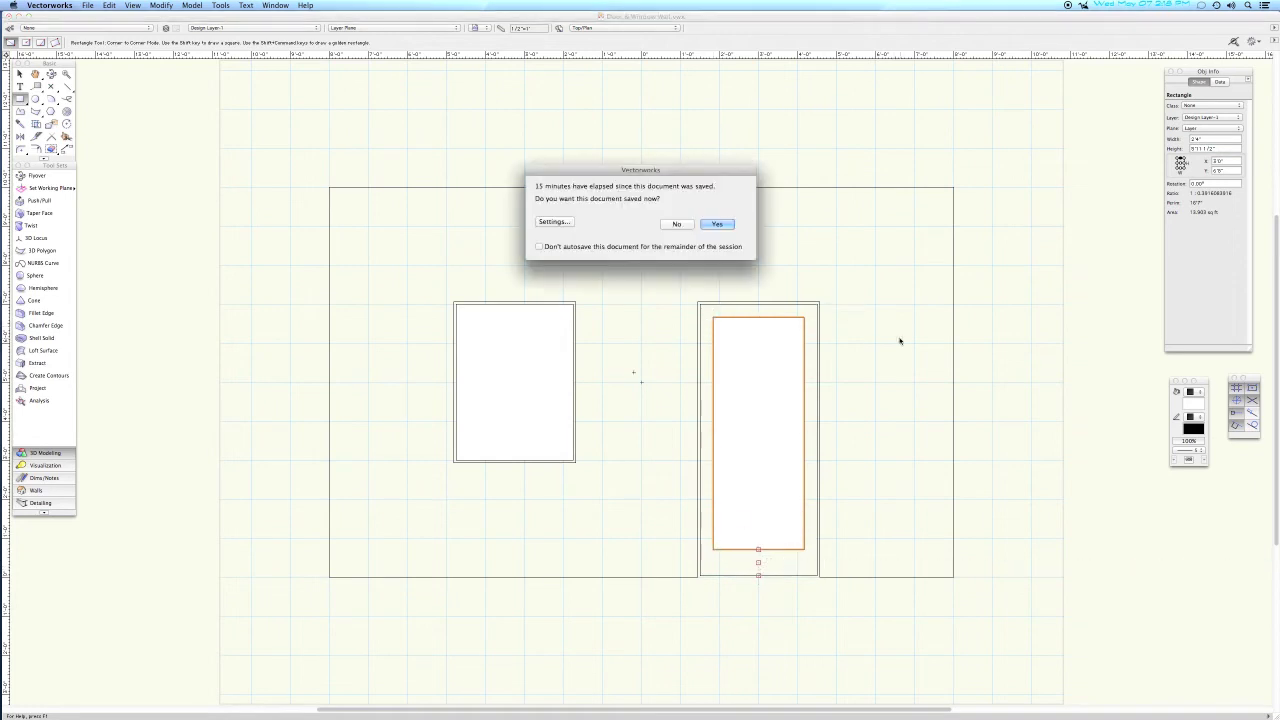
Save the drawing and narrow the panel to 1'0" wide from its bottom-left corner.
key("Return")
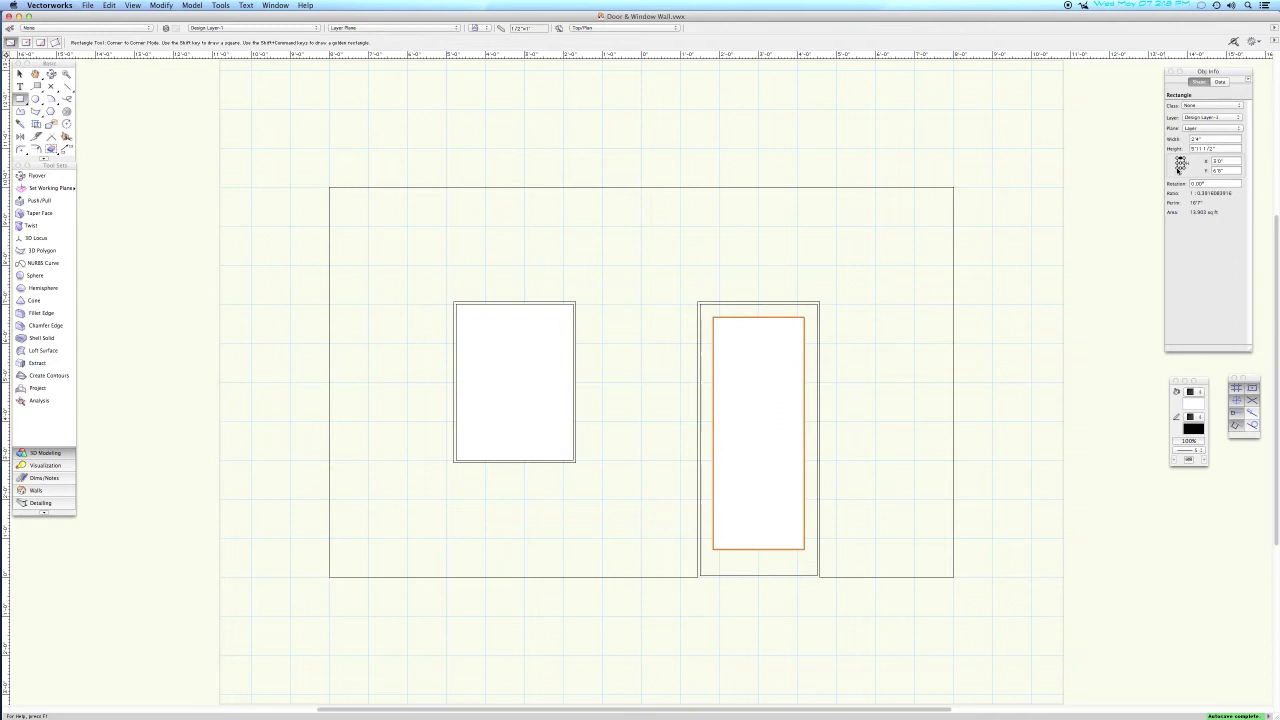
left_click(1178, 166)
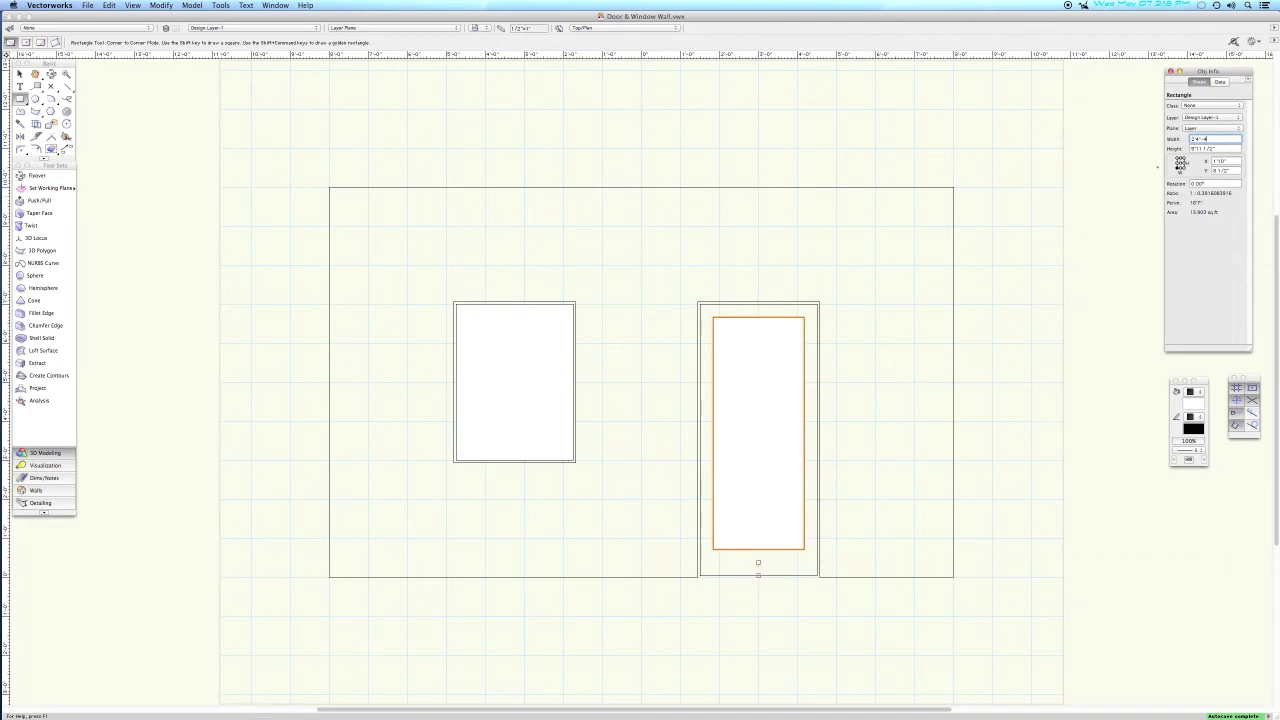
type("2'")
key("Return")
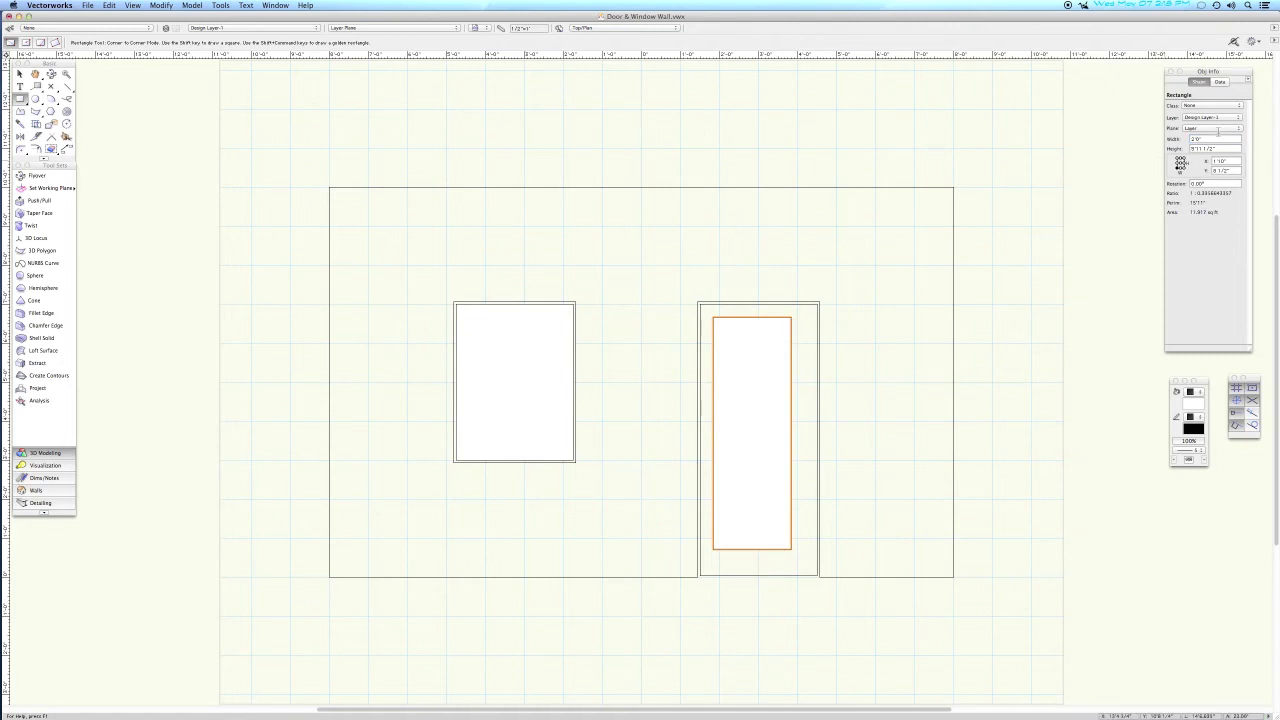
left_click(1210, 139)
type("1'")
key("Return")
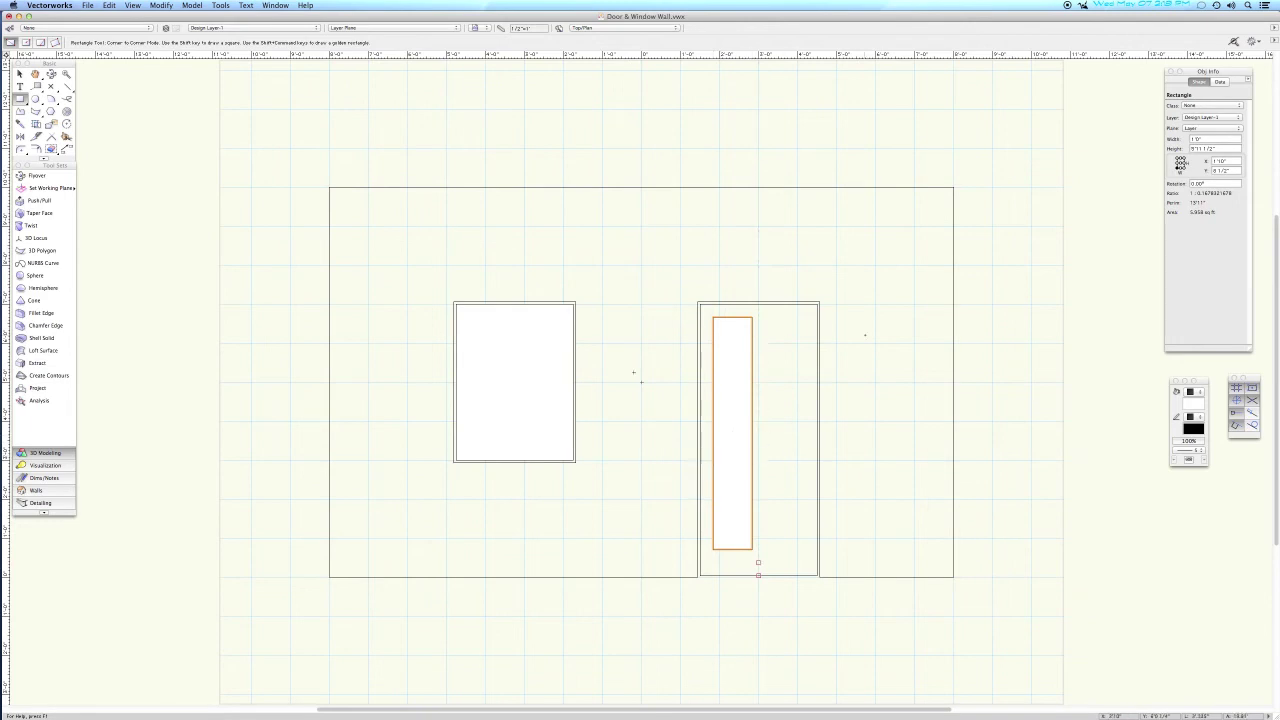
Reduce the panel's height to a short block low in the door opening.
left_click(1223, 148)
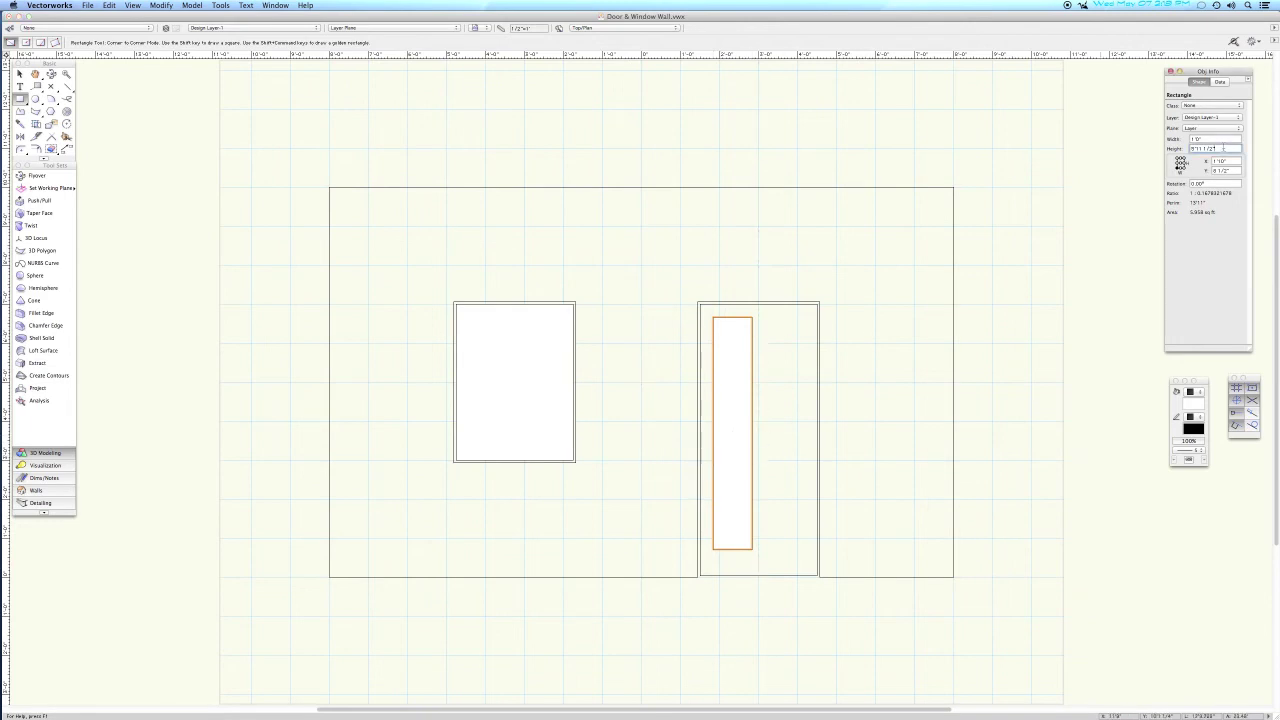
key("Return")
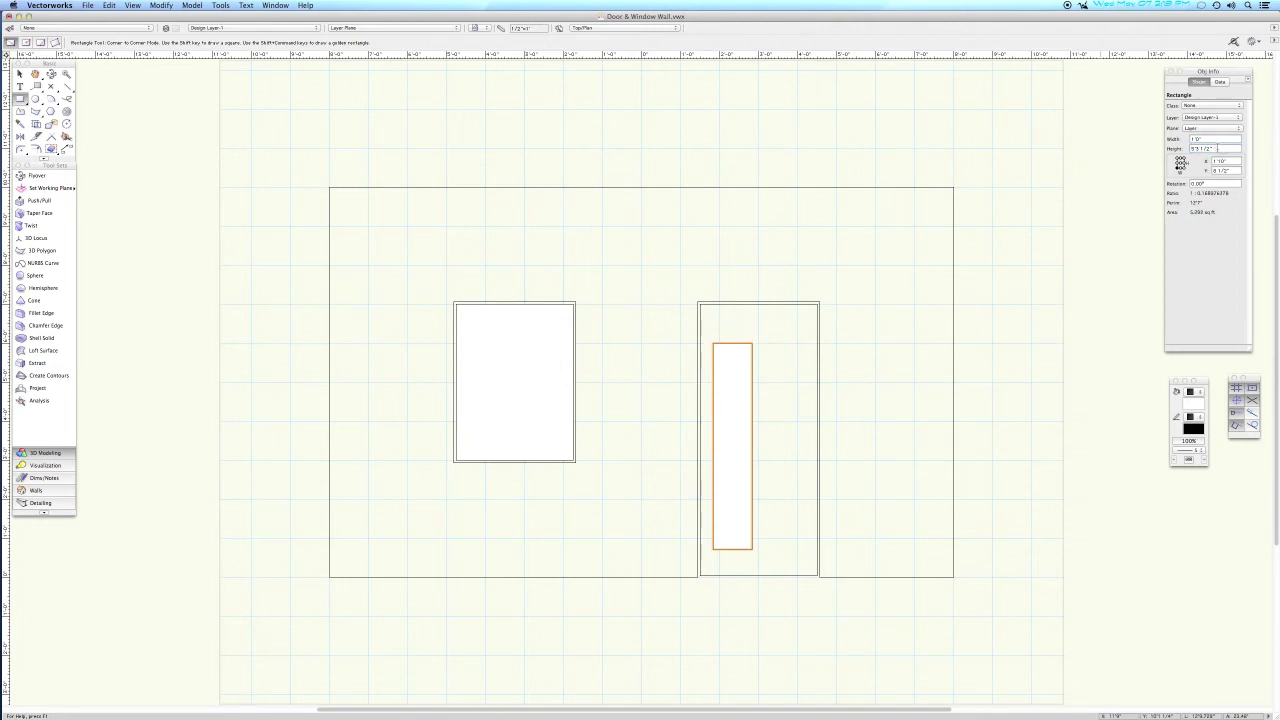
left_click(1217, 148)
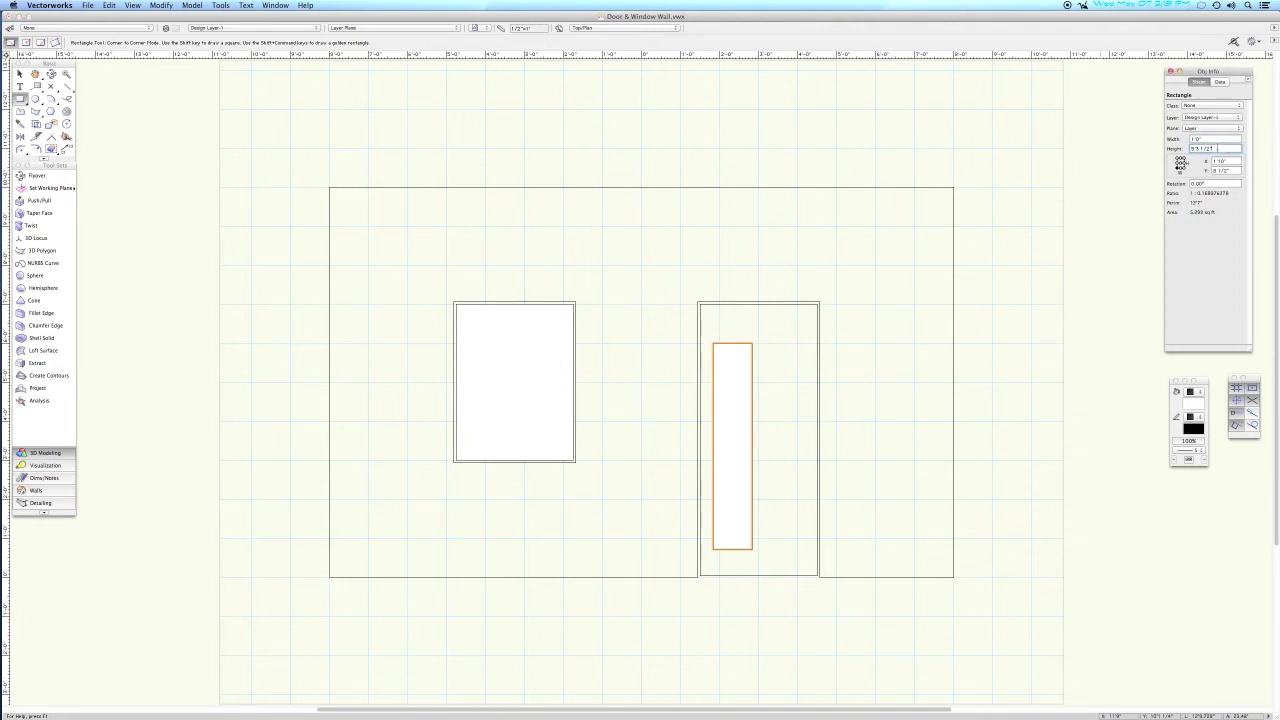
key("Return")
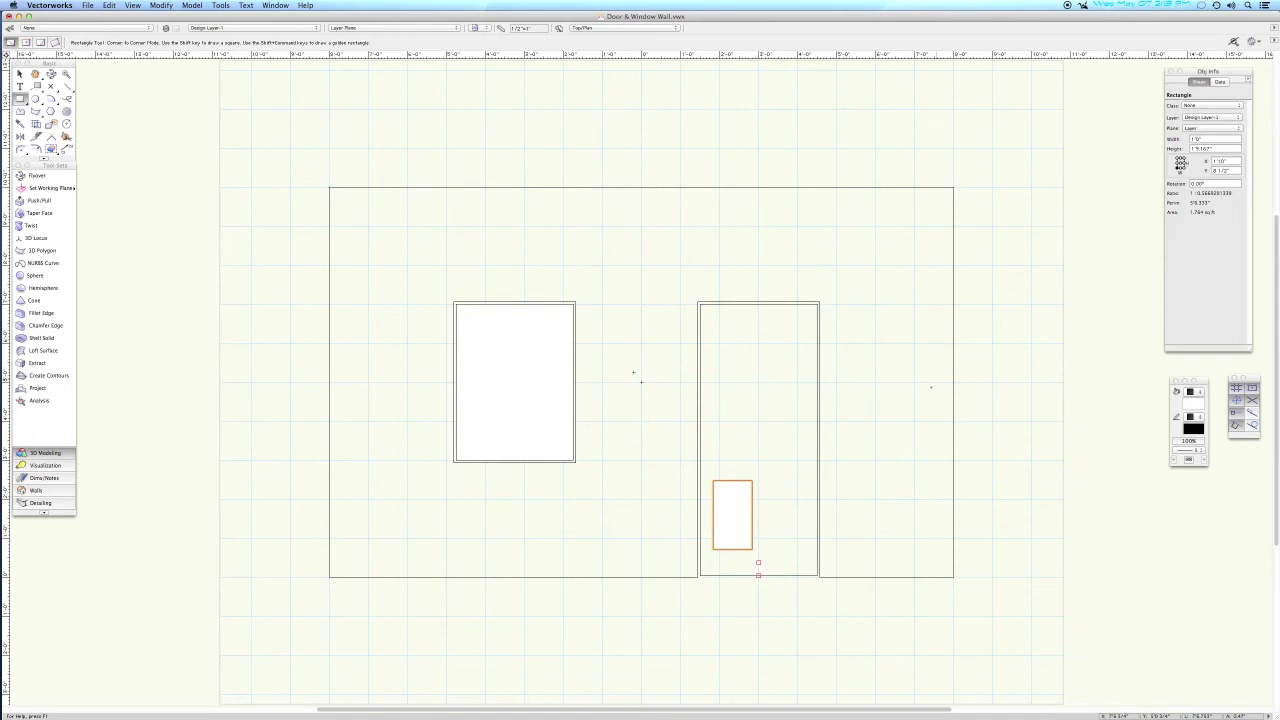
key("x")
left_click(763, 471)
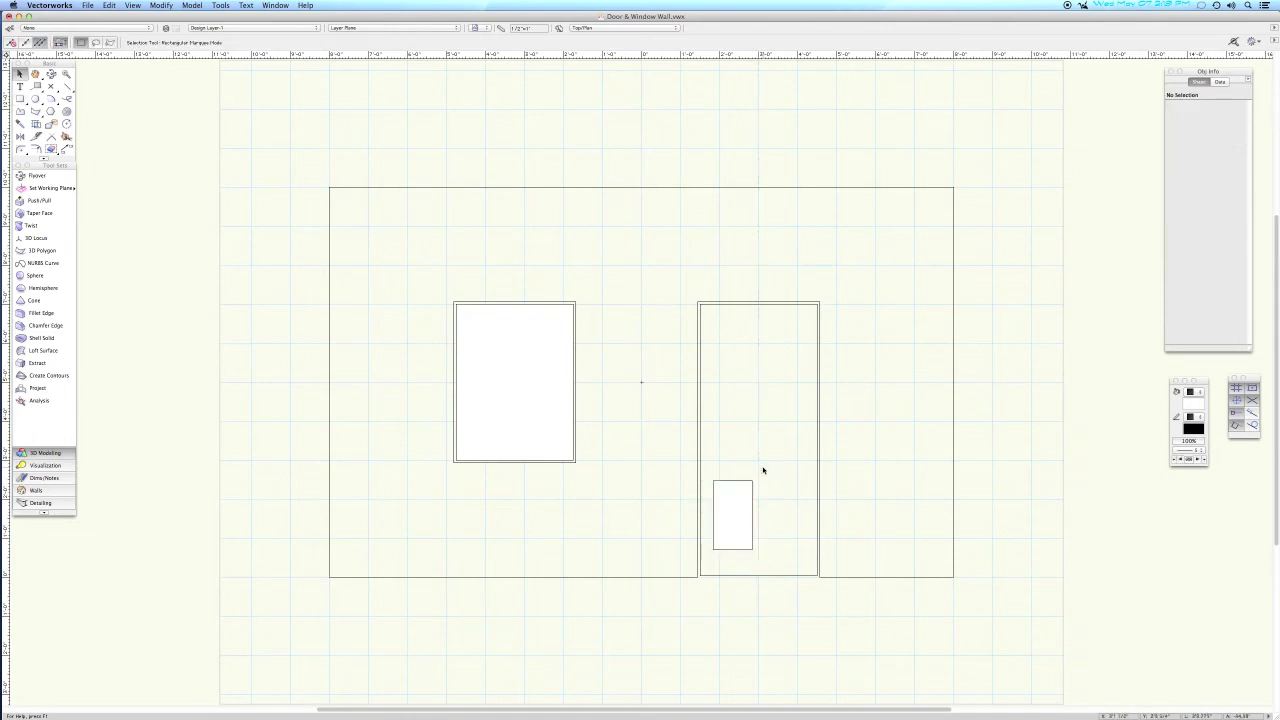
Place a 4-inch spacer square at the lower panel's top-right corner.
key("4")
key("4")
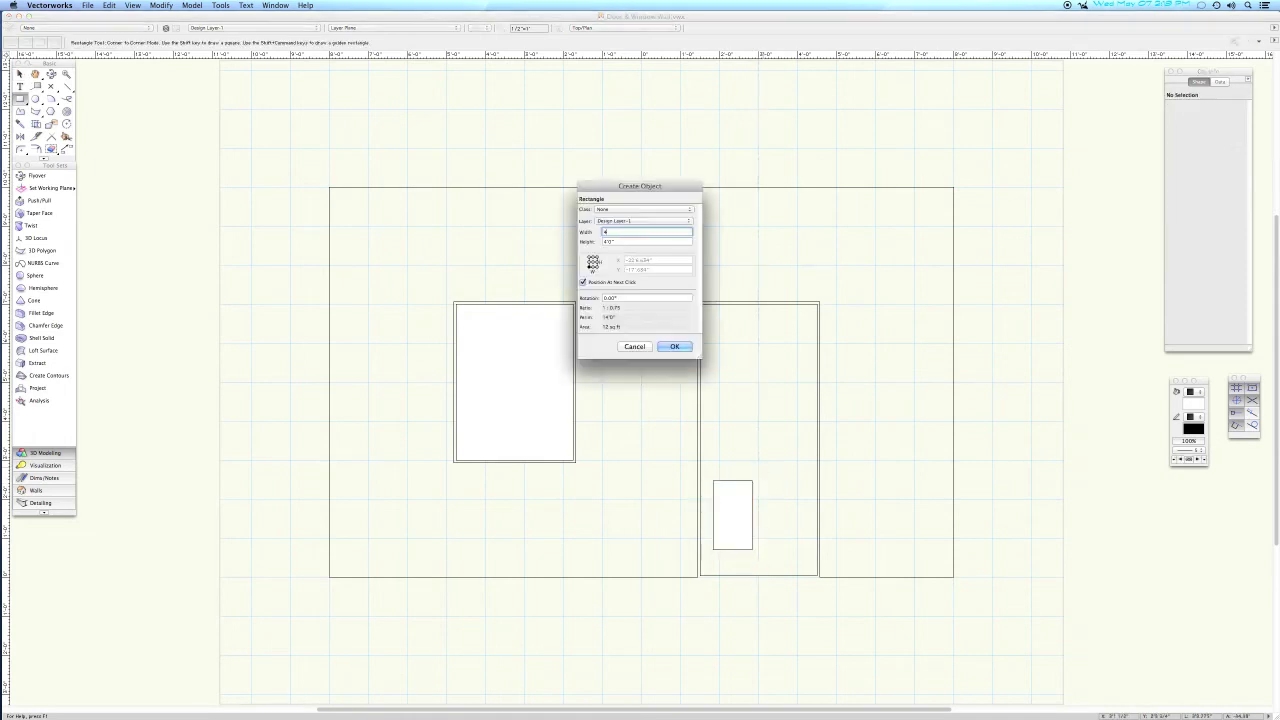
key("BackSpace")
type("4'")
key("Tab")
type("4\"")
key("Tab")
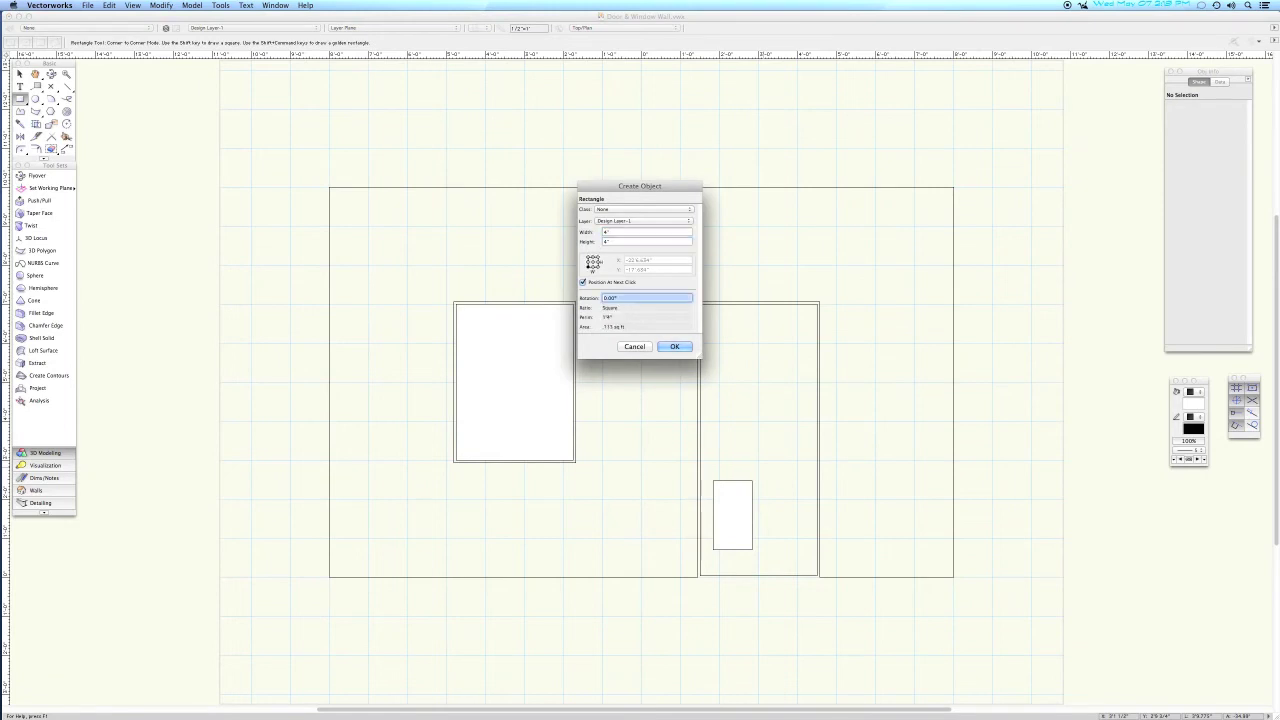
key("Return")
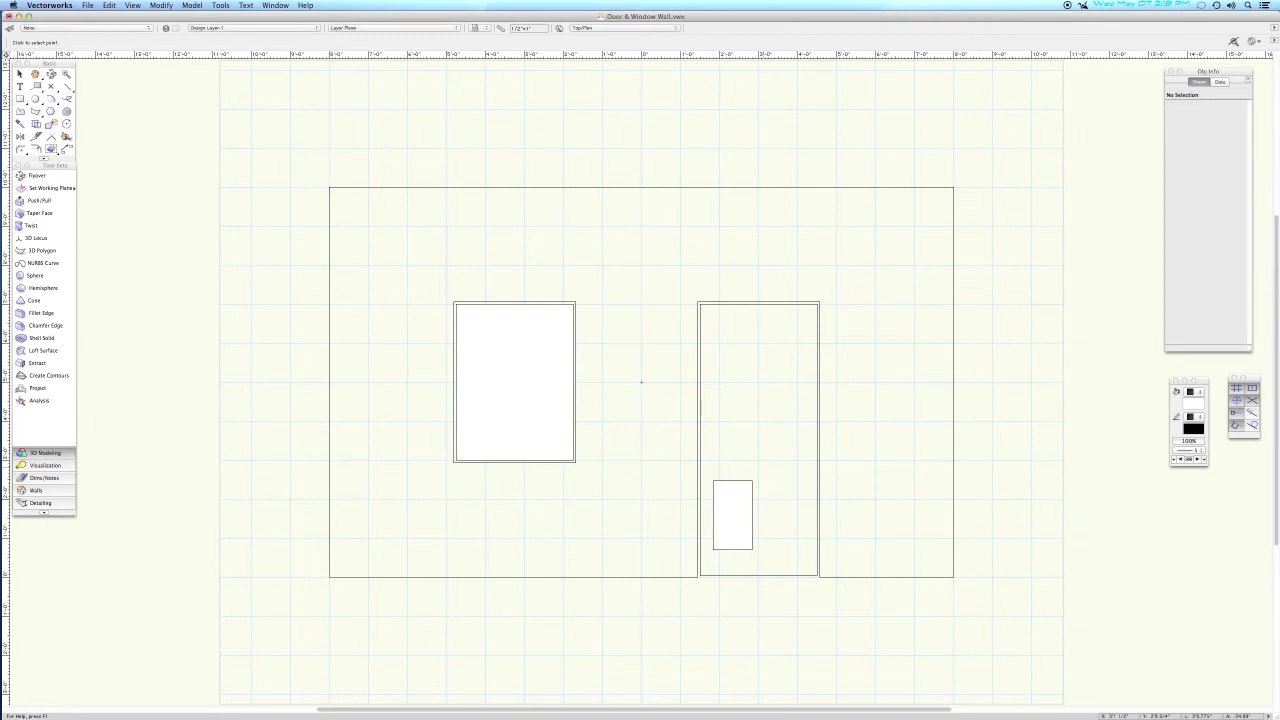
left_click(752, 480)
key("x")
key("x")
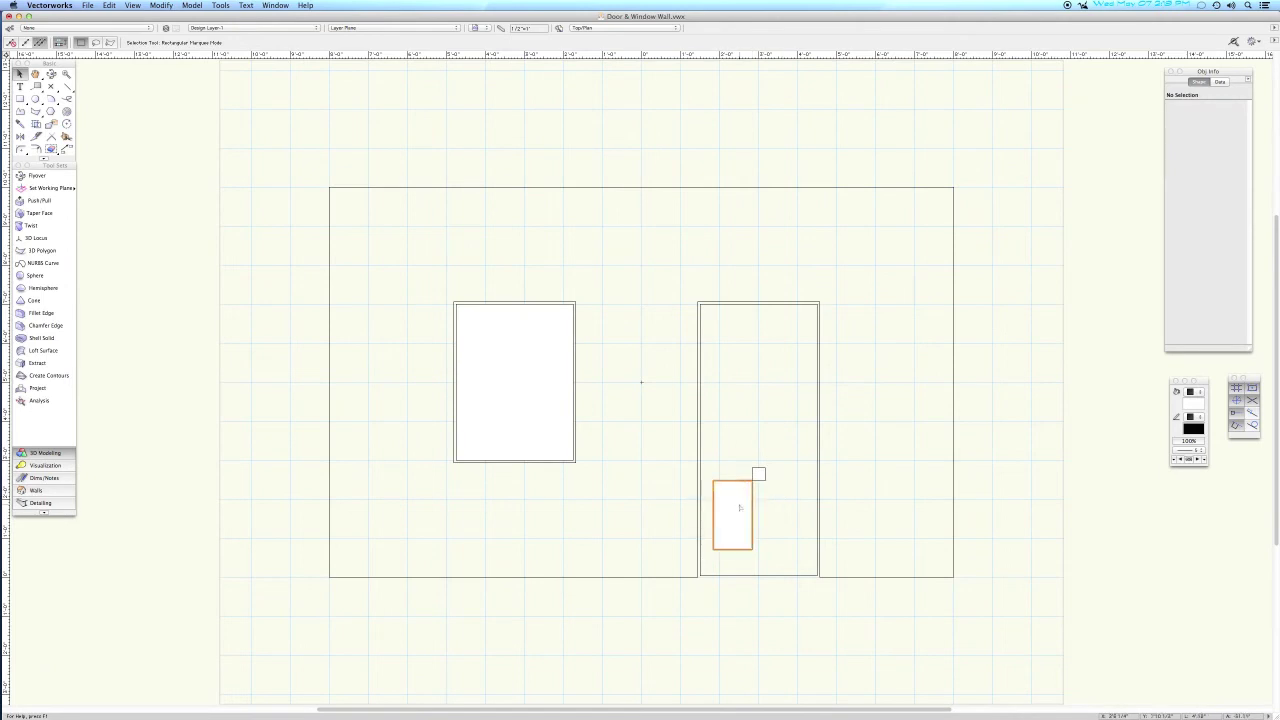
Option-drag a copy of the lower door panel to its right.
left_click(736, 508)
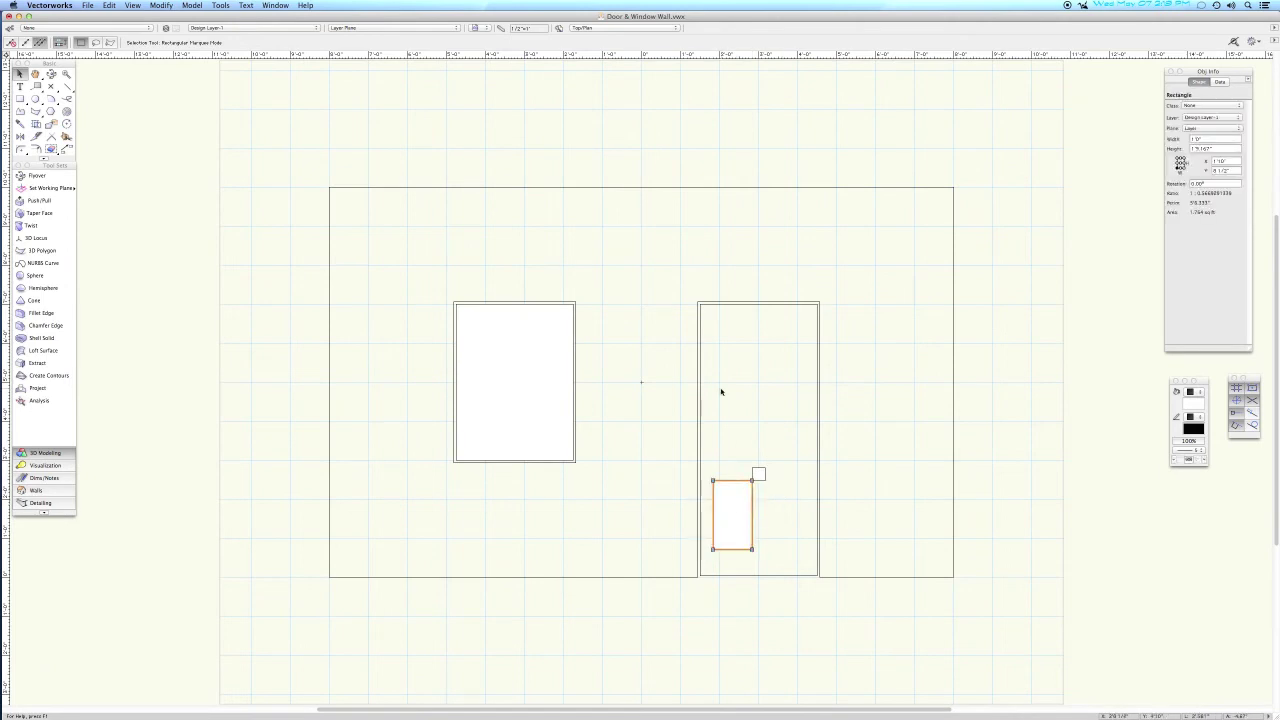
left_click_drag(723, 510, 795, 526)
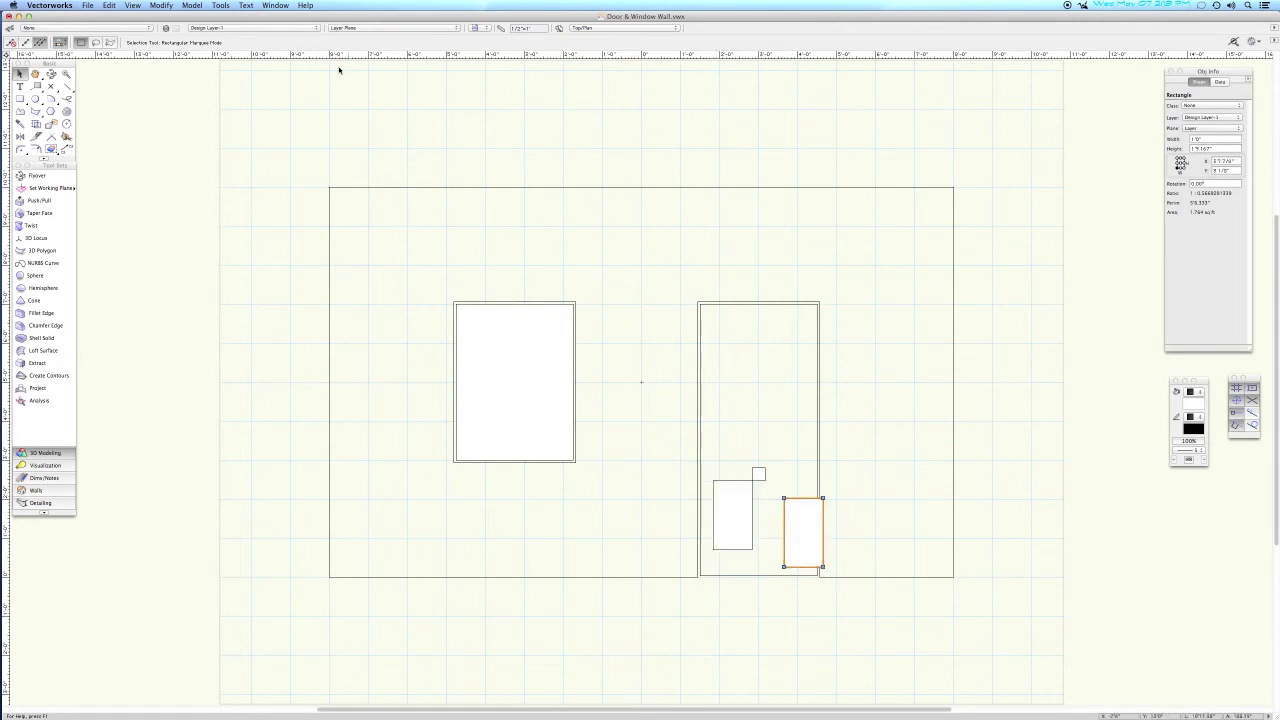
left_click(87, 6)
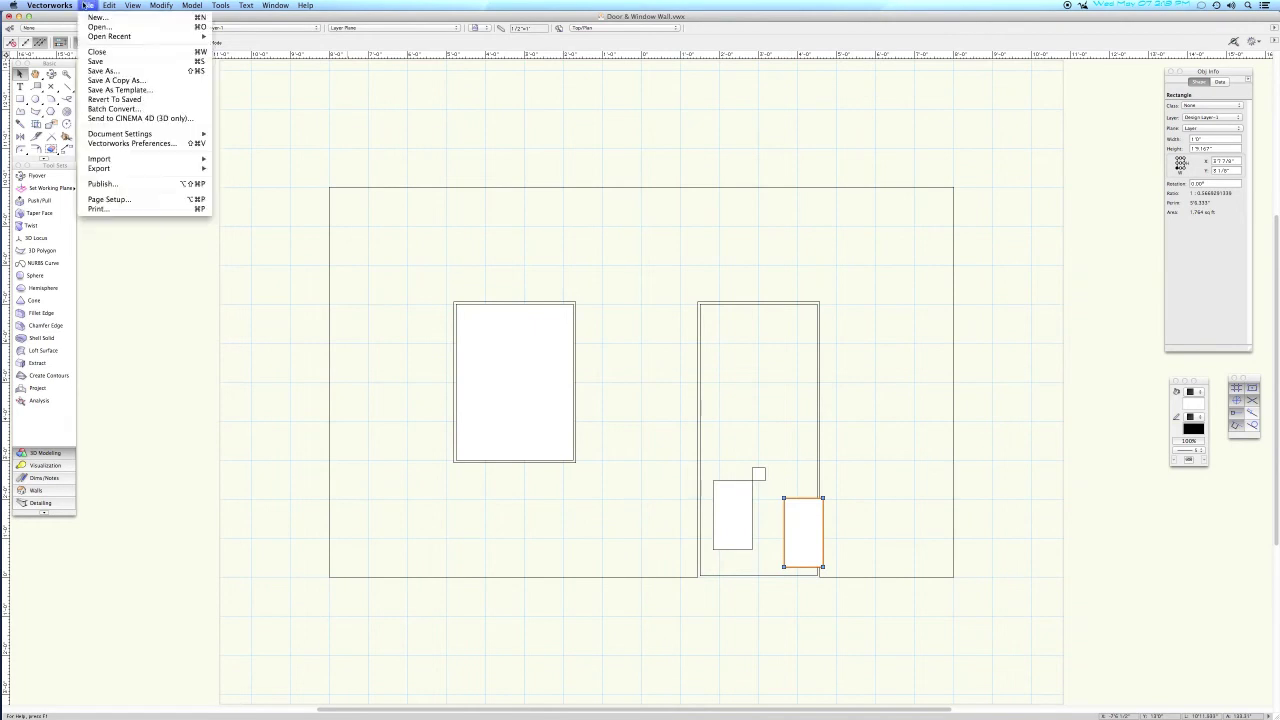
left_click(130, 144)
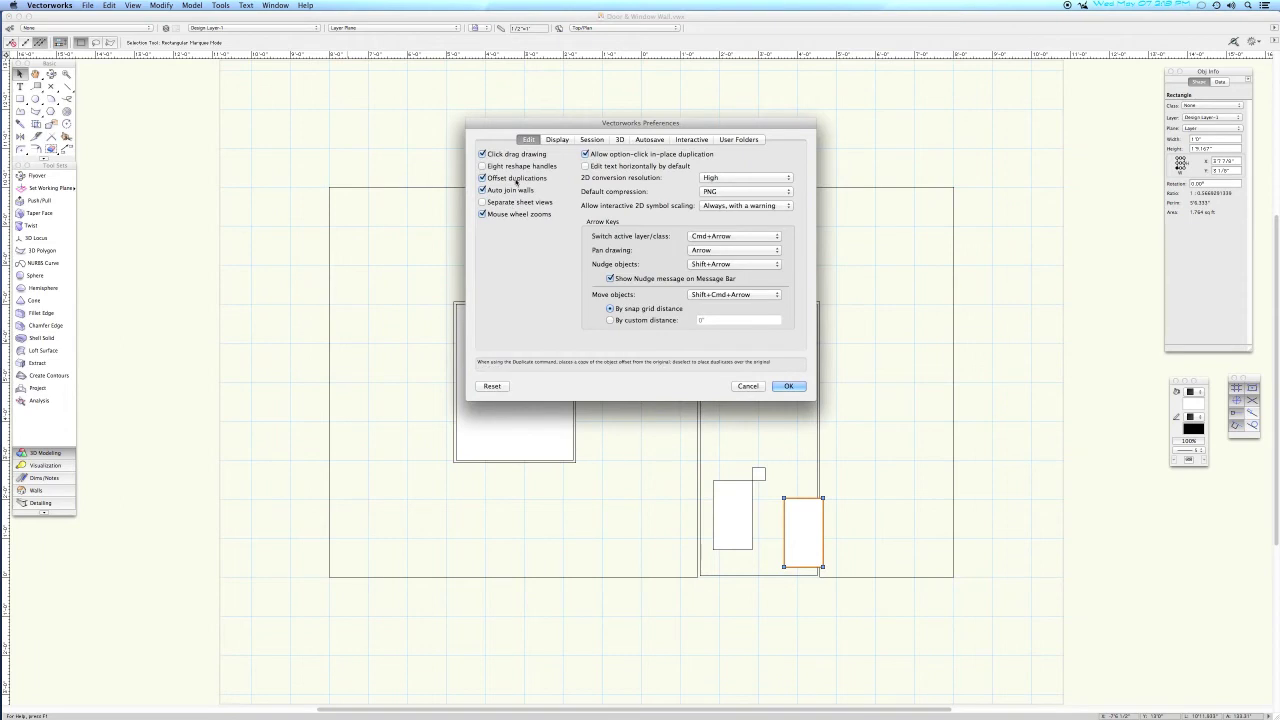
mouse_move(502, 178)
mouse_move(629, 278)
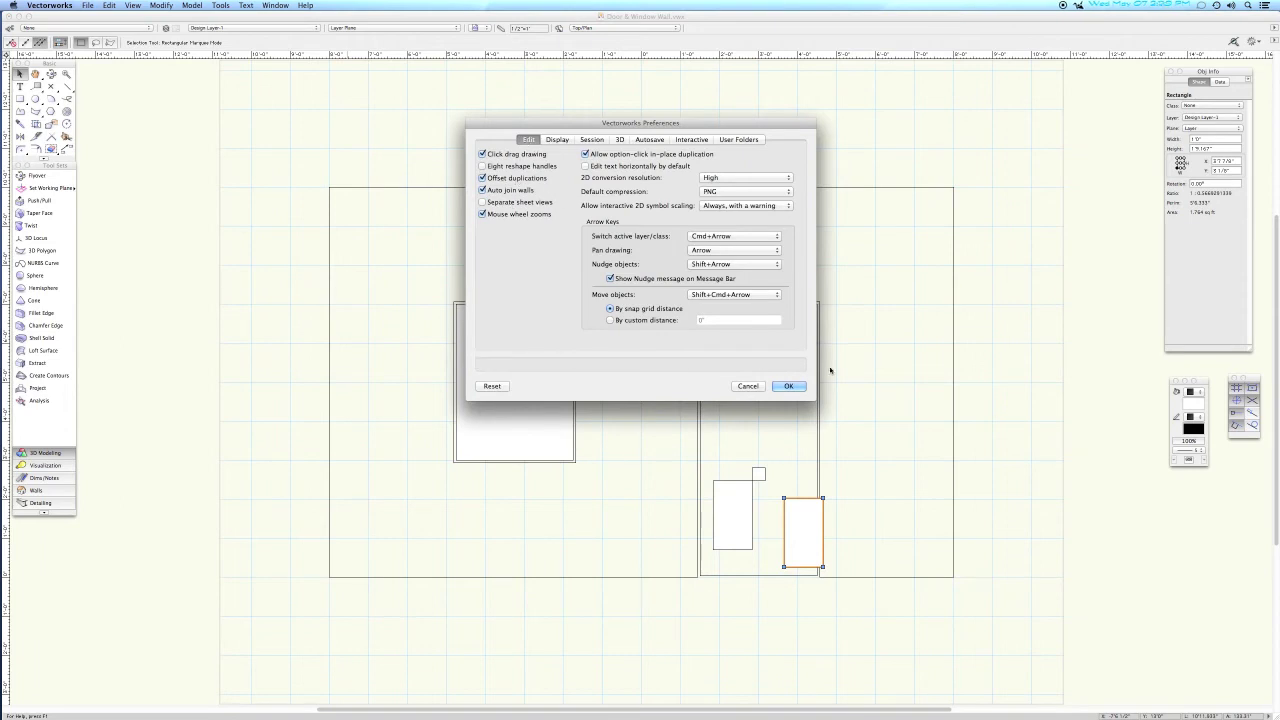
left_click(792, 386)
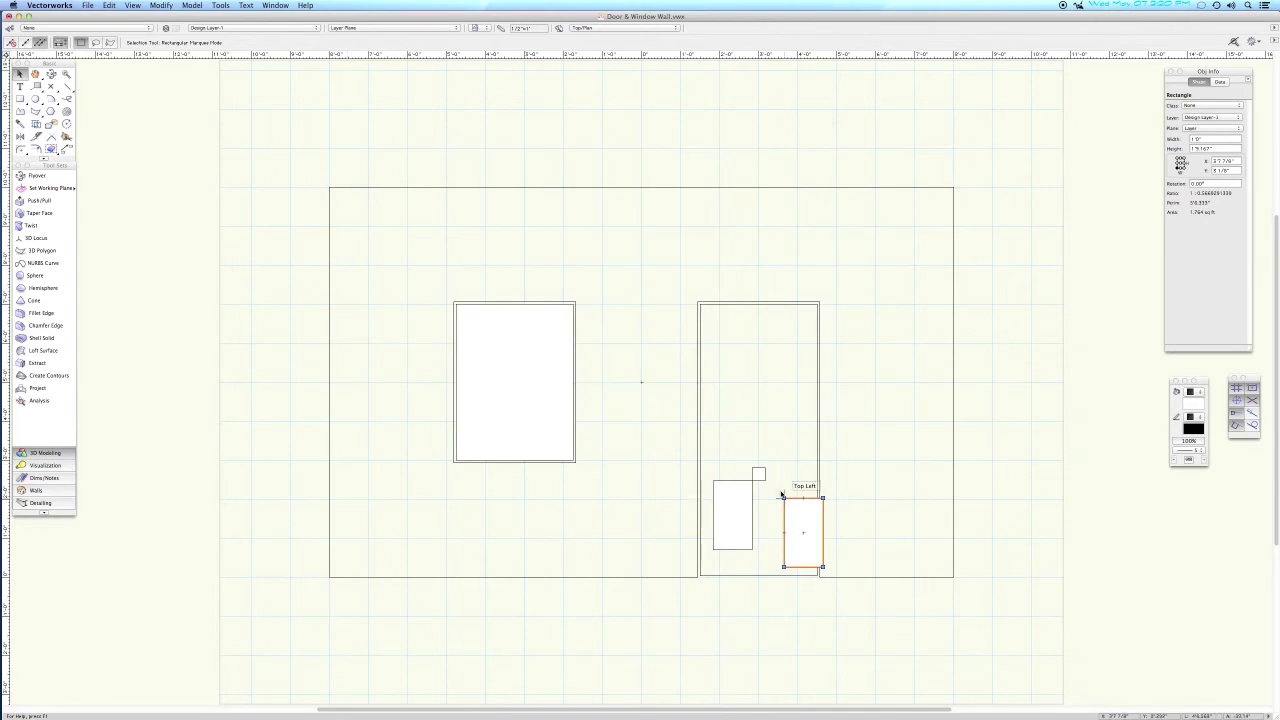
Snap the copied panel against the spacer and duplicate the bottom pair into a middle row.
left_click_drag(784, 497, 761, 477)
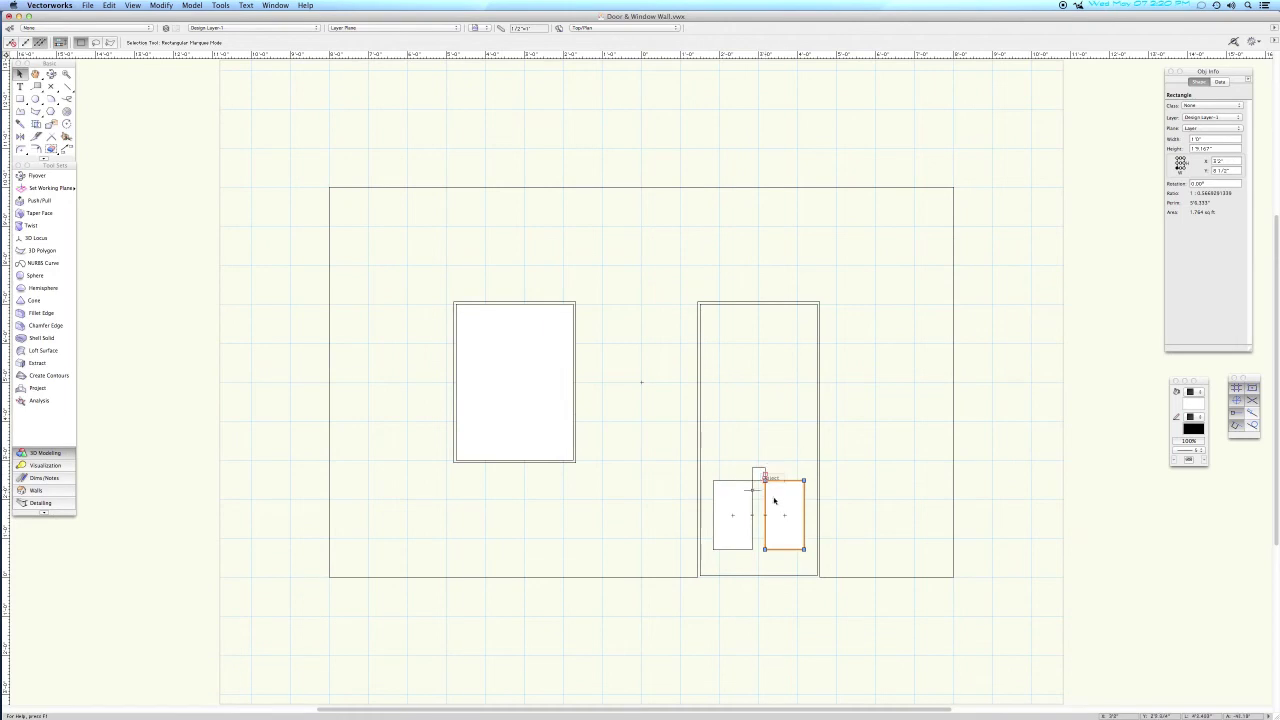
left_click(738, 512, "shift")
left_click(738, 512, "shift")
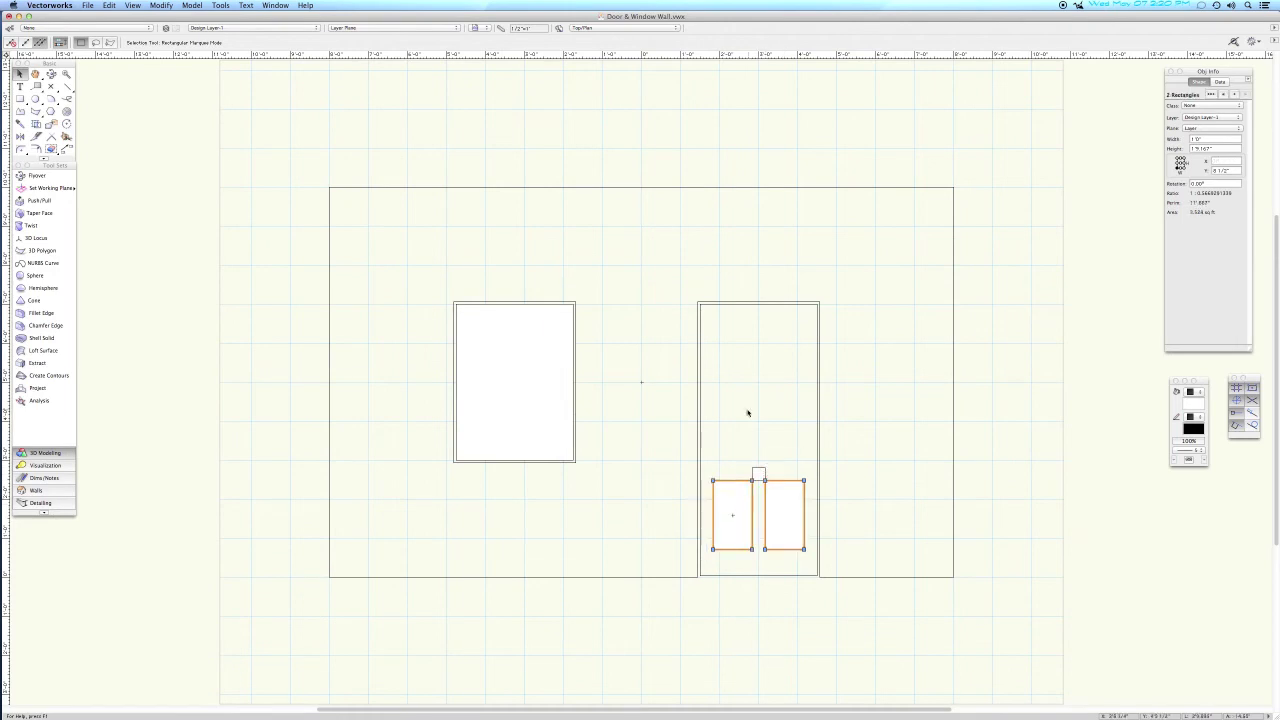
key("super+d")
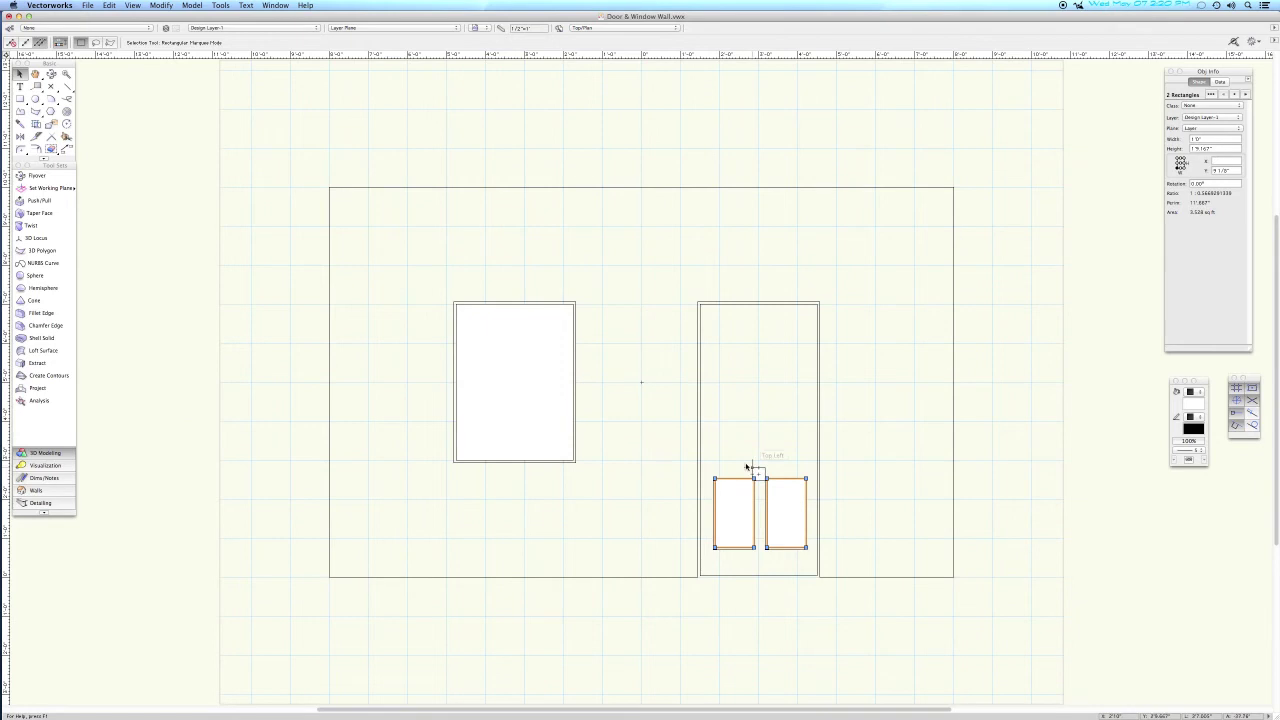
left_click_drag(741, 503, 773, 403)
left_click_drag(760, 392, 758, 392)
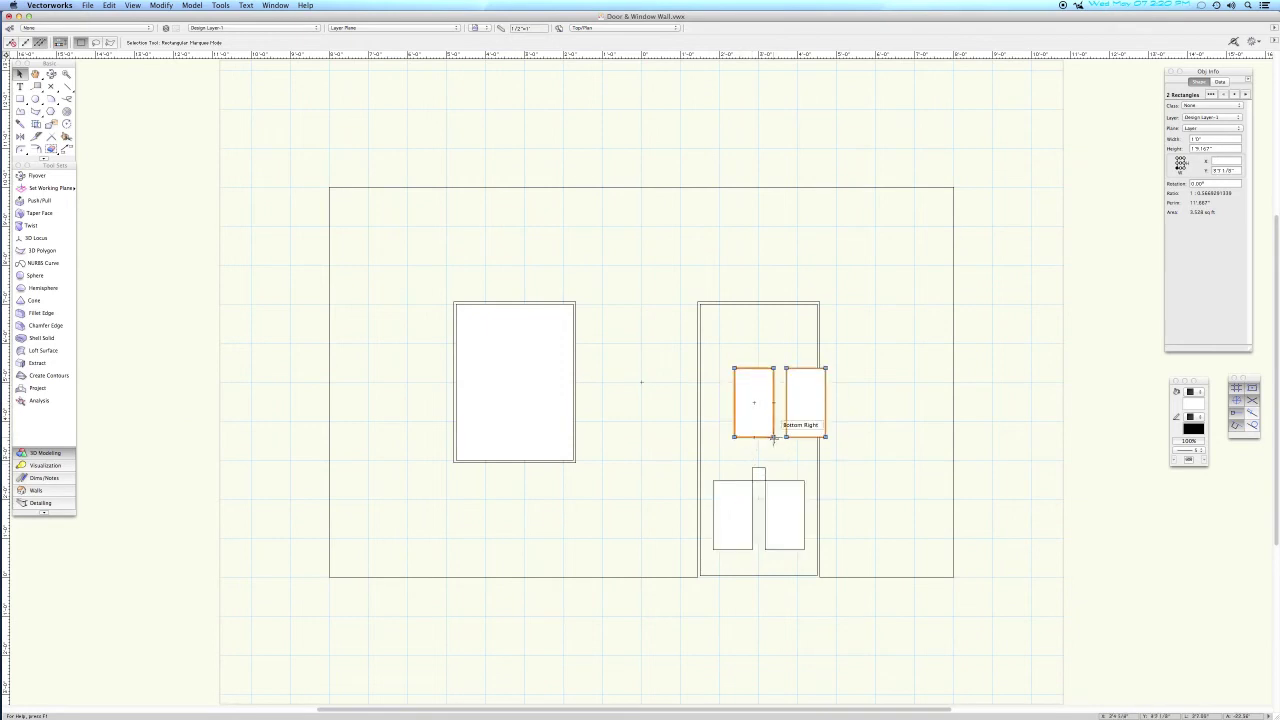
left_click_drag(773, 437, 751, 468)
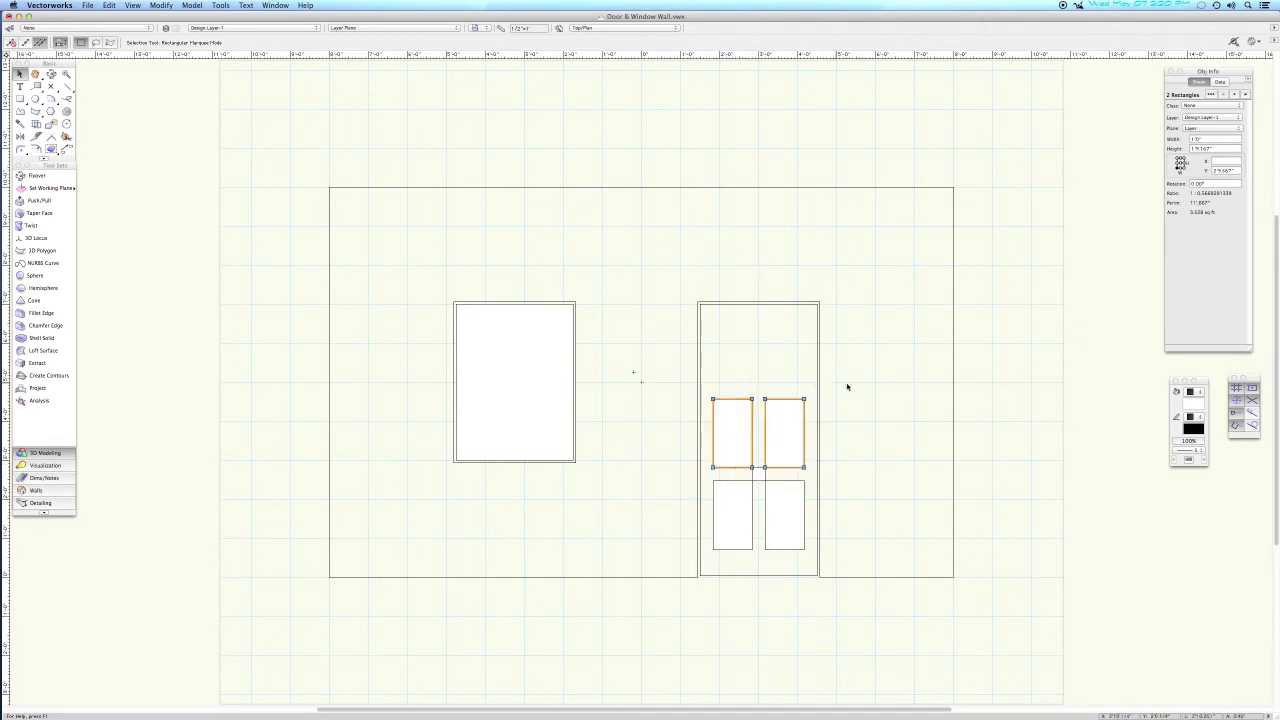
Duplicate the pair again to form the top row of panels.
key("shift+Up")
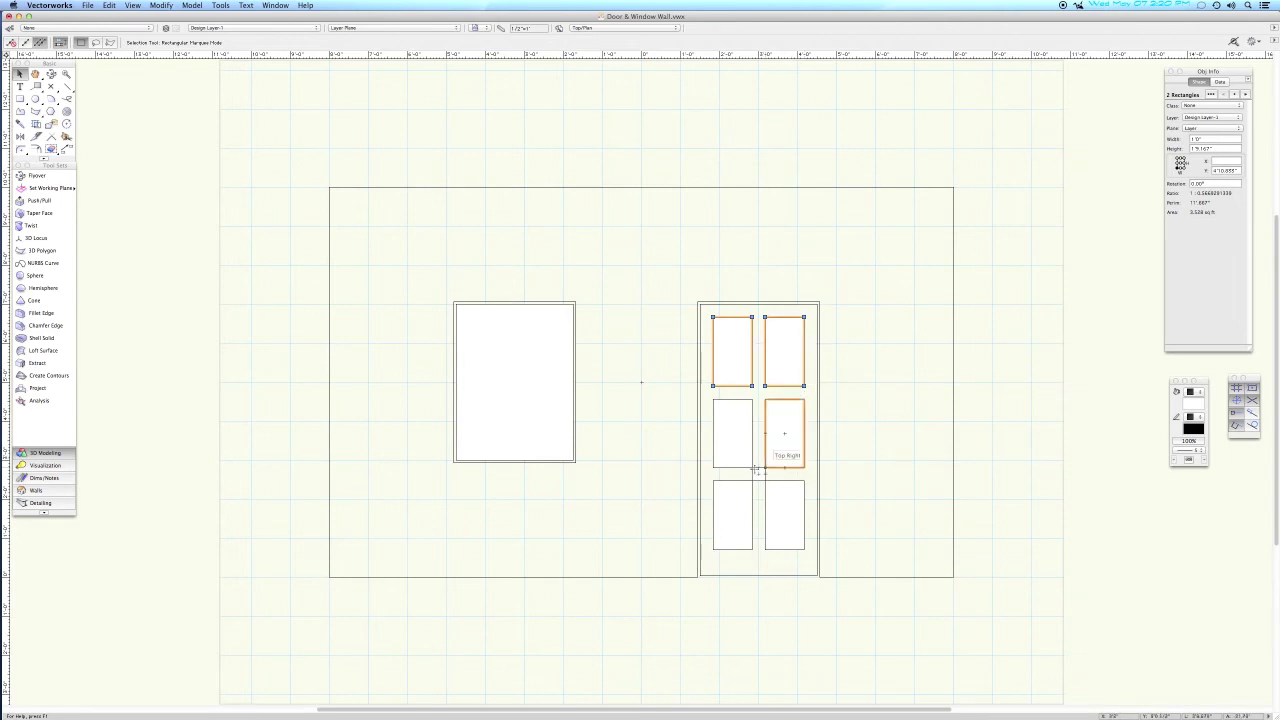
left_click(778, 487)
left_click(795, 470)
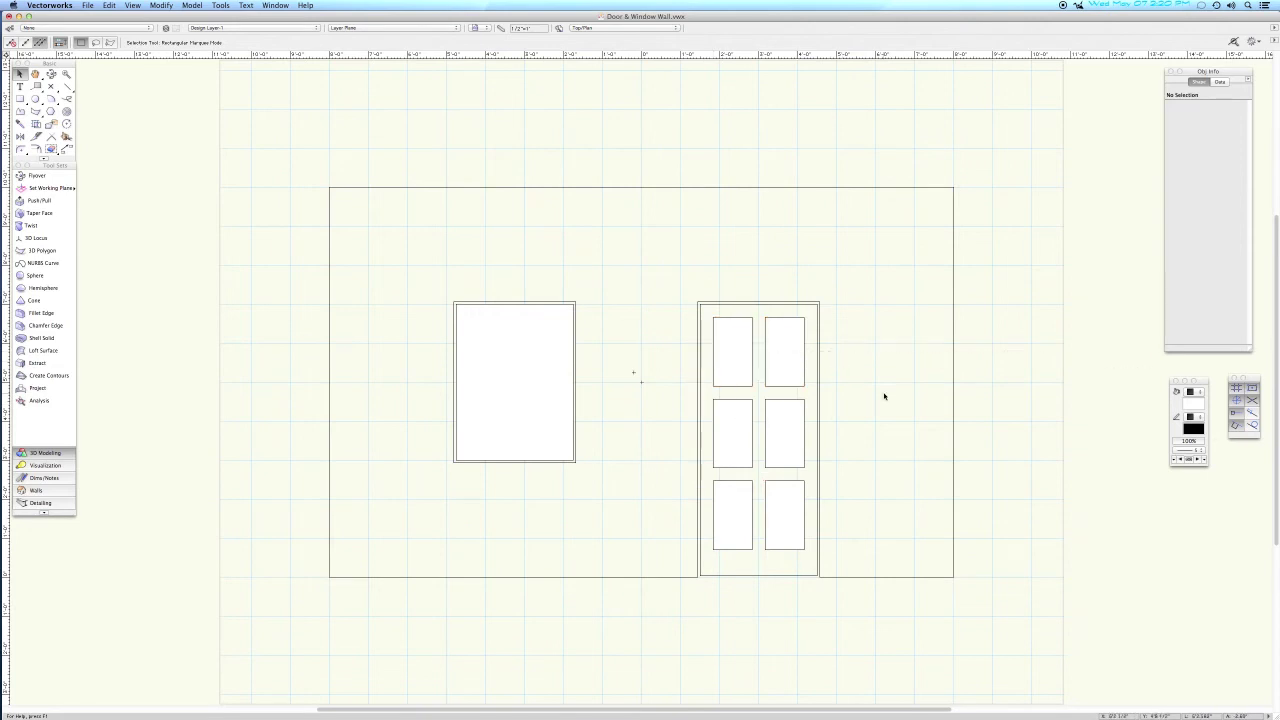
key("3")
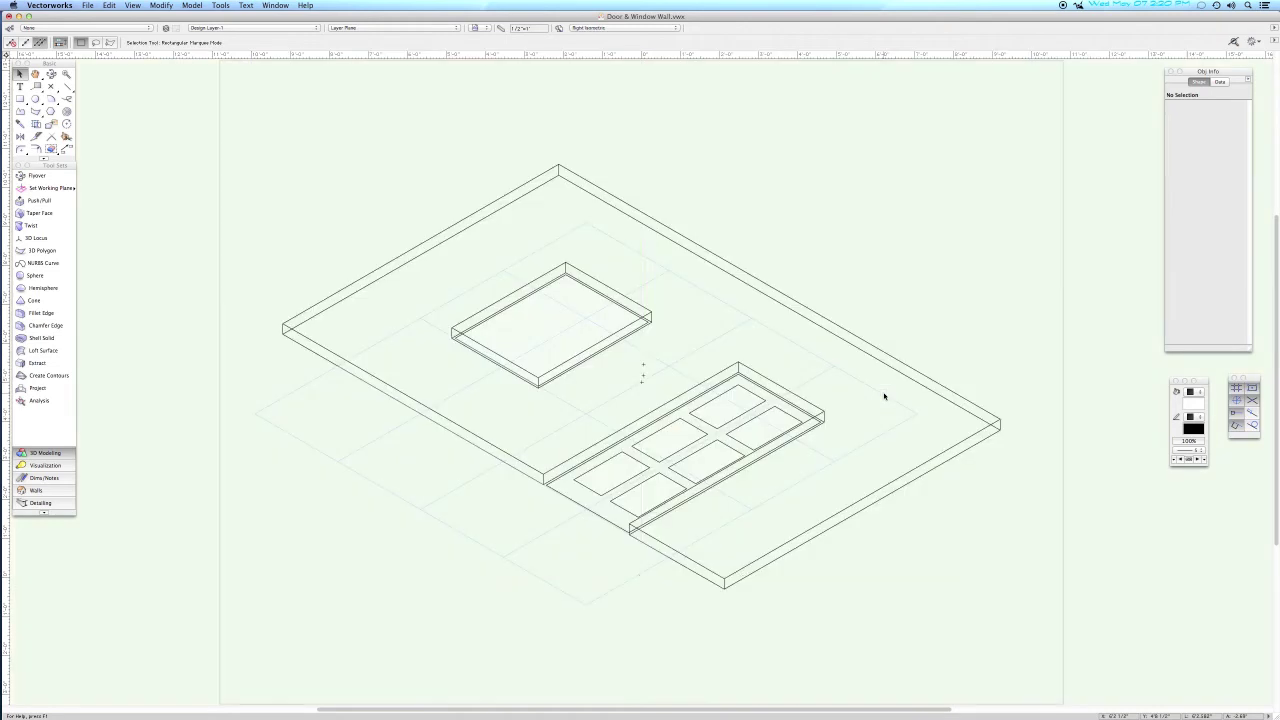
Compose the door's four edge lines into one closed outline.
left_click(586, 505)
key("c")
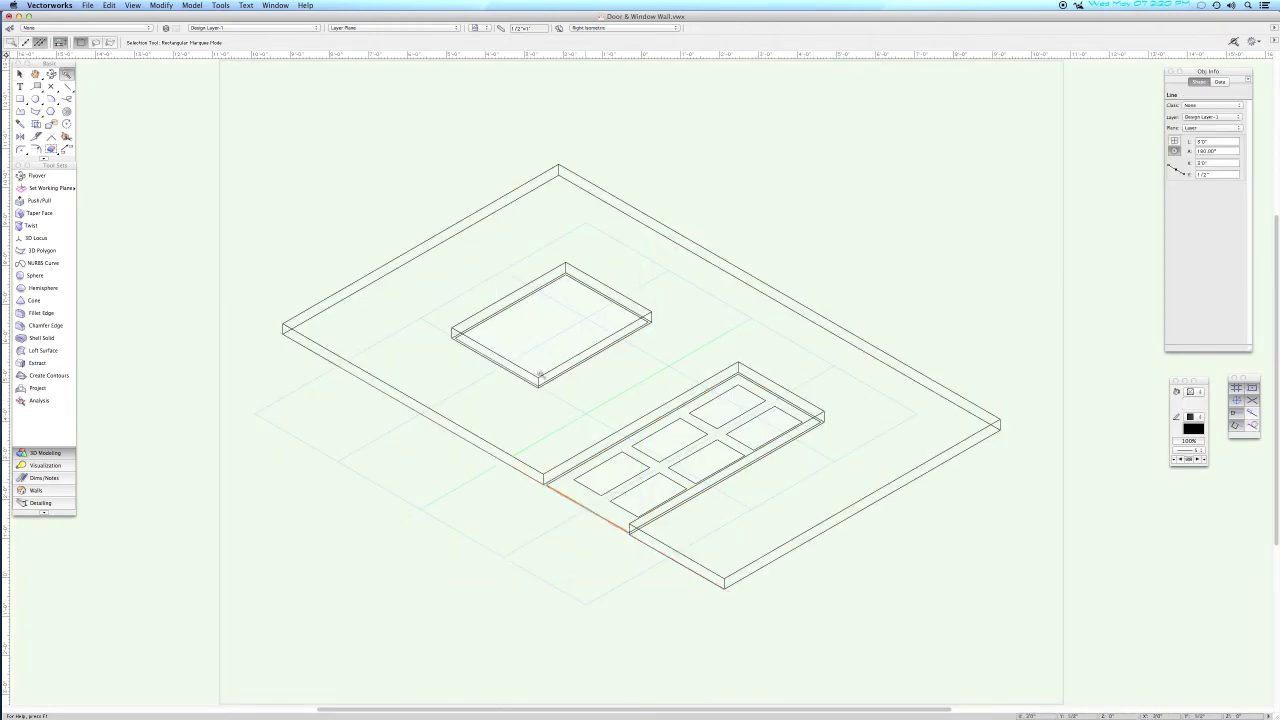
left_click_drag(526, 340, 849, 544)
key("x")
left_click(357, 422, "shift")
left_click(846, 199, "shift")
left_click(870, 426, "shift")
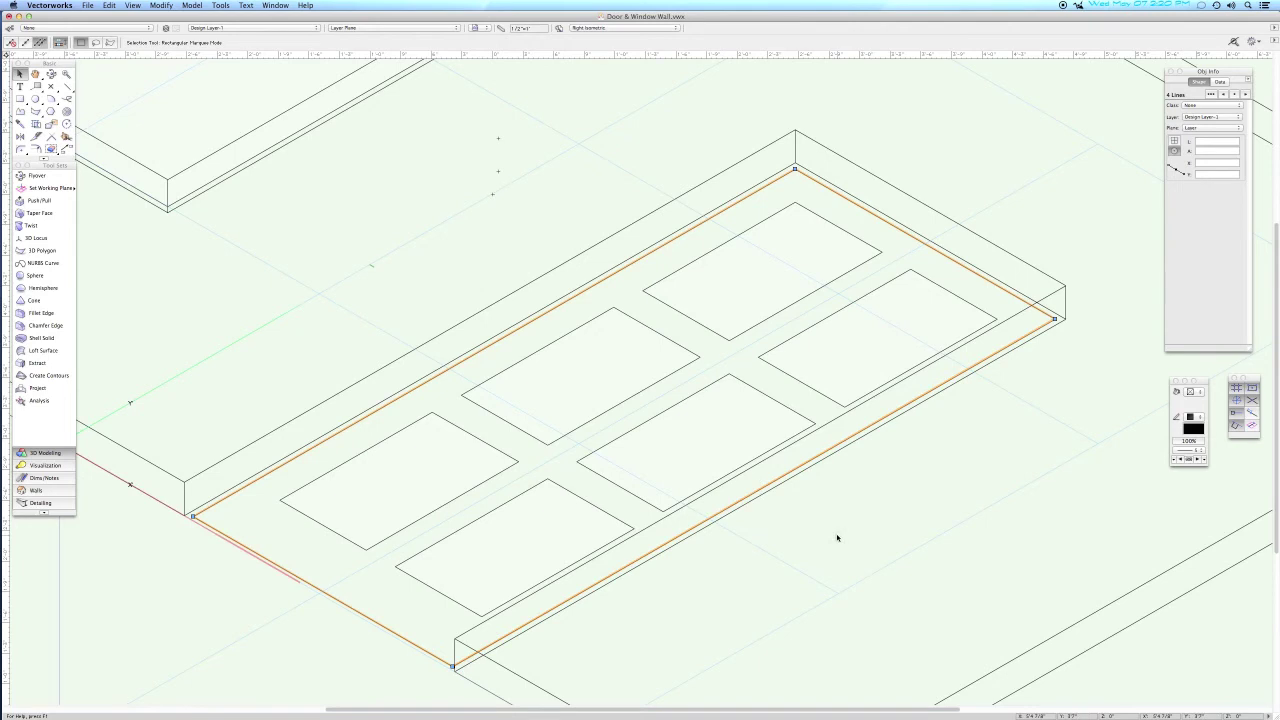
key("super+k")
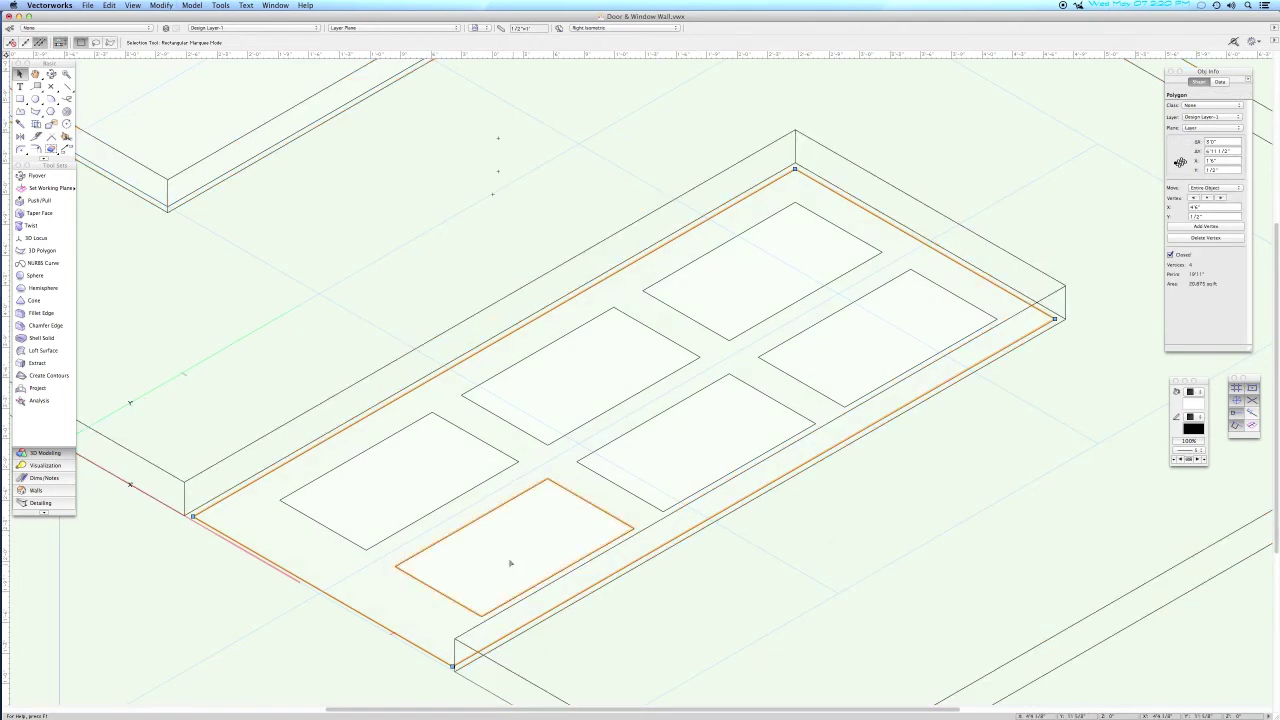
Clip the six panel rectangles out of the door outline.
left_click(509, 563)
left_click(420, 462, "shift")
left_click(595, 382, "shift")
left_click(721, 438, "shift")
left_click(721, 438, "shift")
left_click(831, 349, "shift")
left_click(763, 300, "shift")
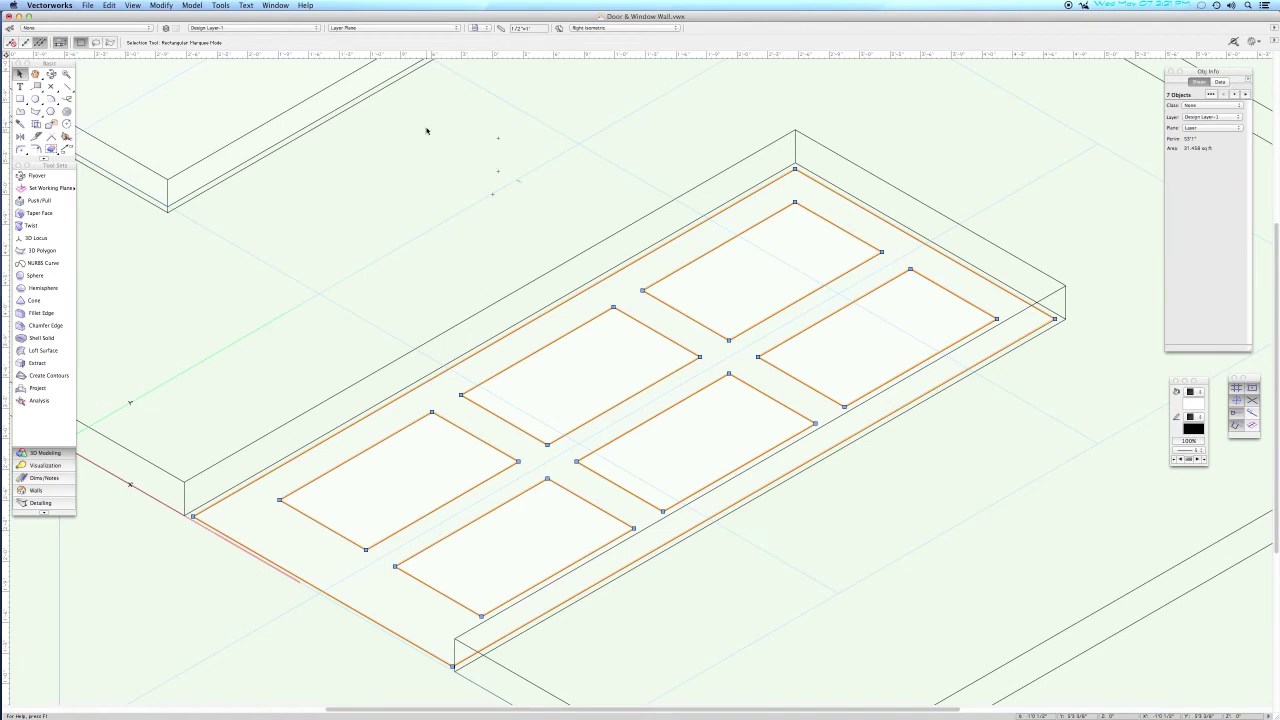
key("super+z")
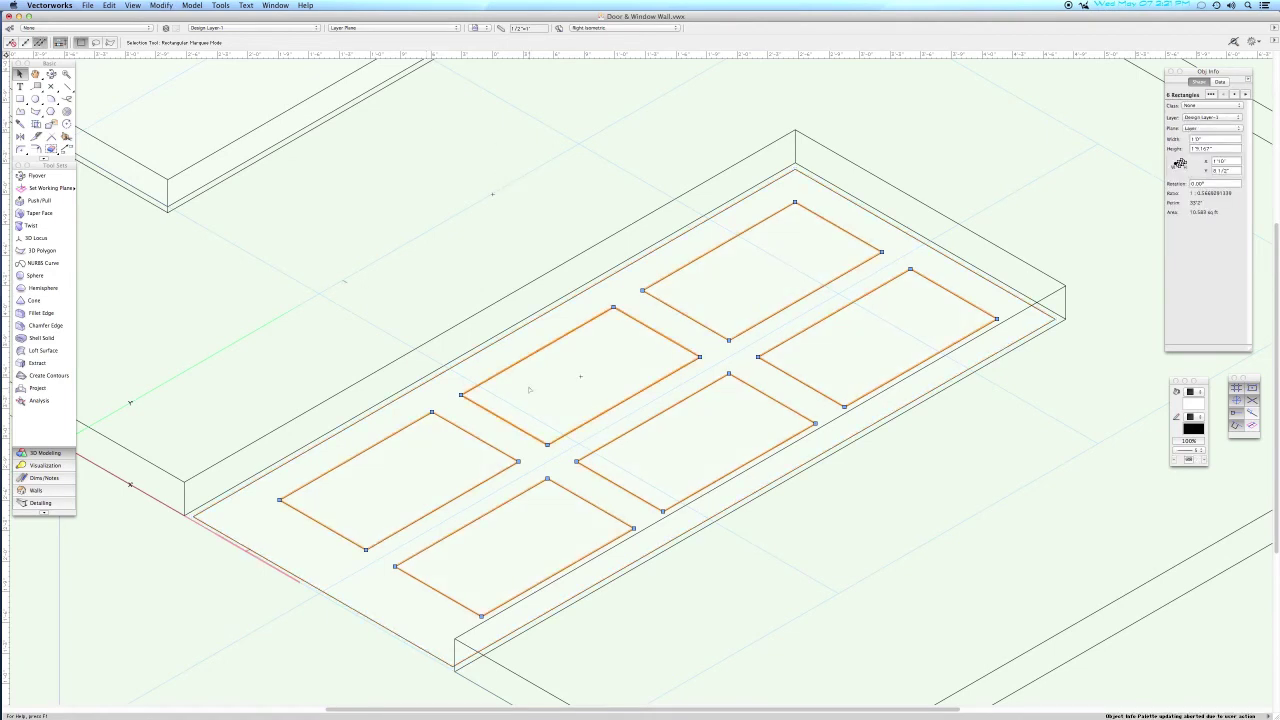
left_click(425, 233)
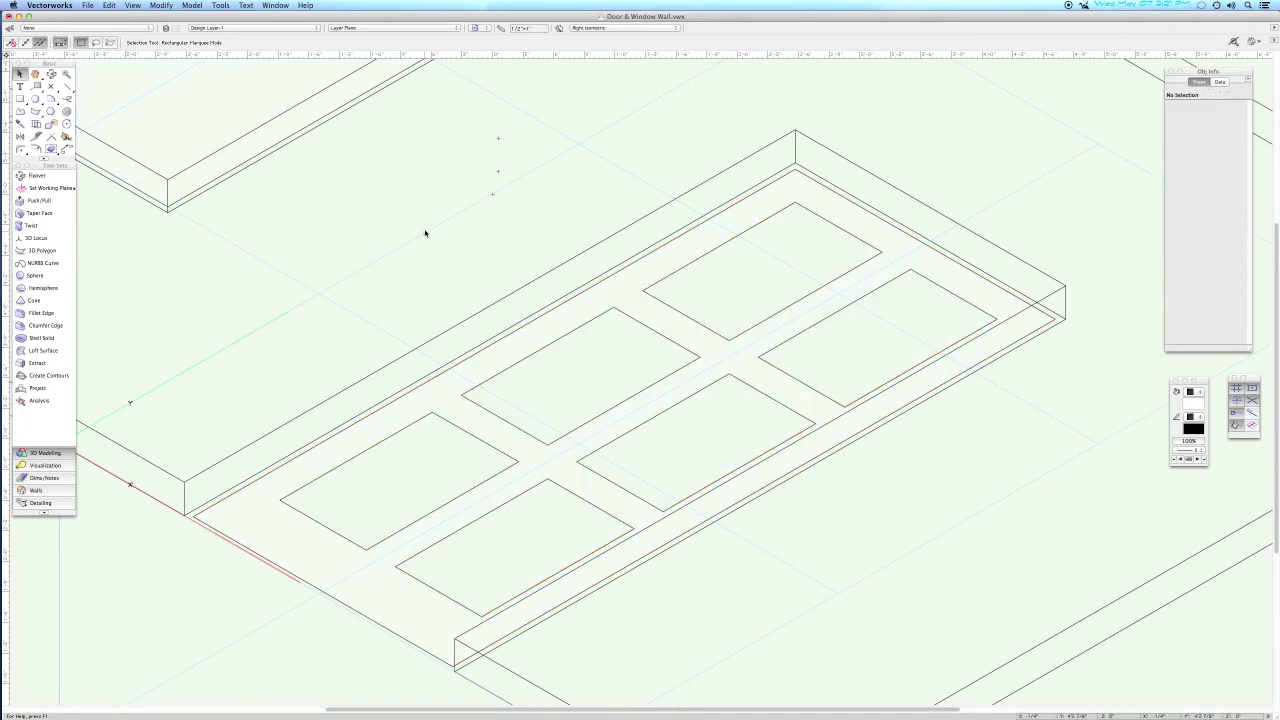
left_click(478, 369)
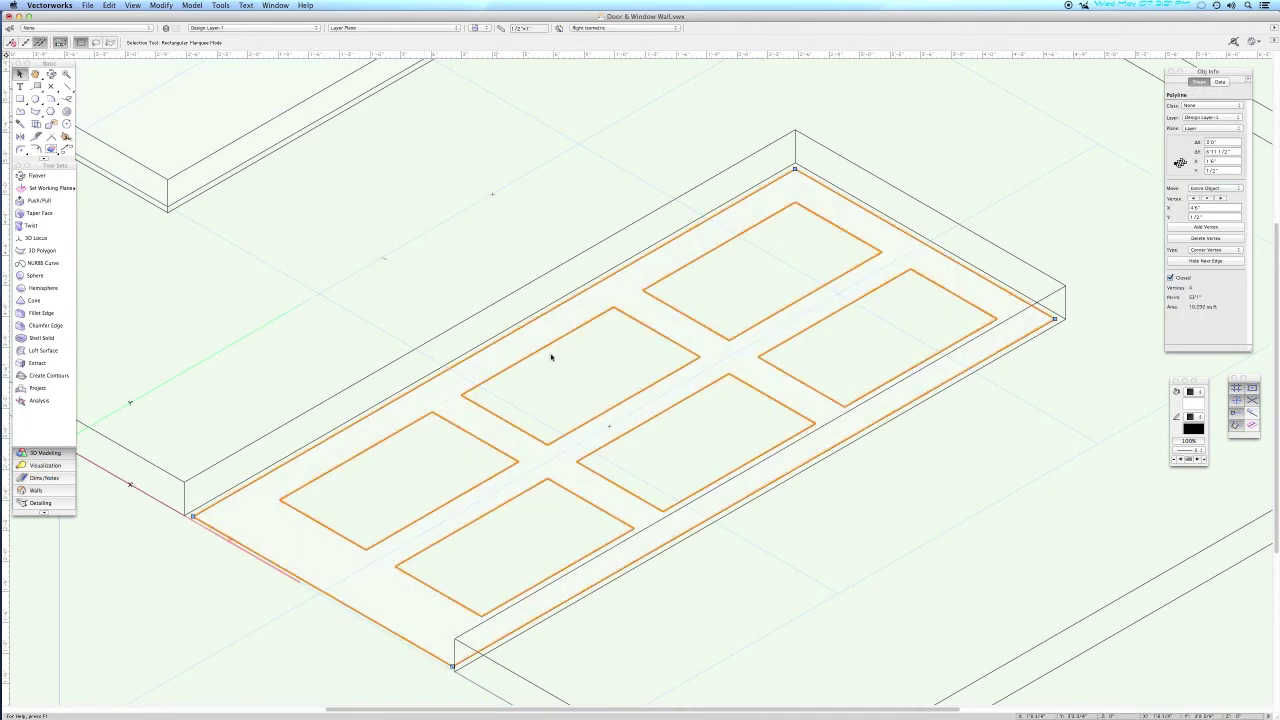
Extrude the panelled door outline 3/4 inch (.75) into a solid slab.
key("super+e")
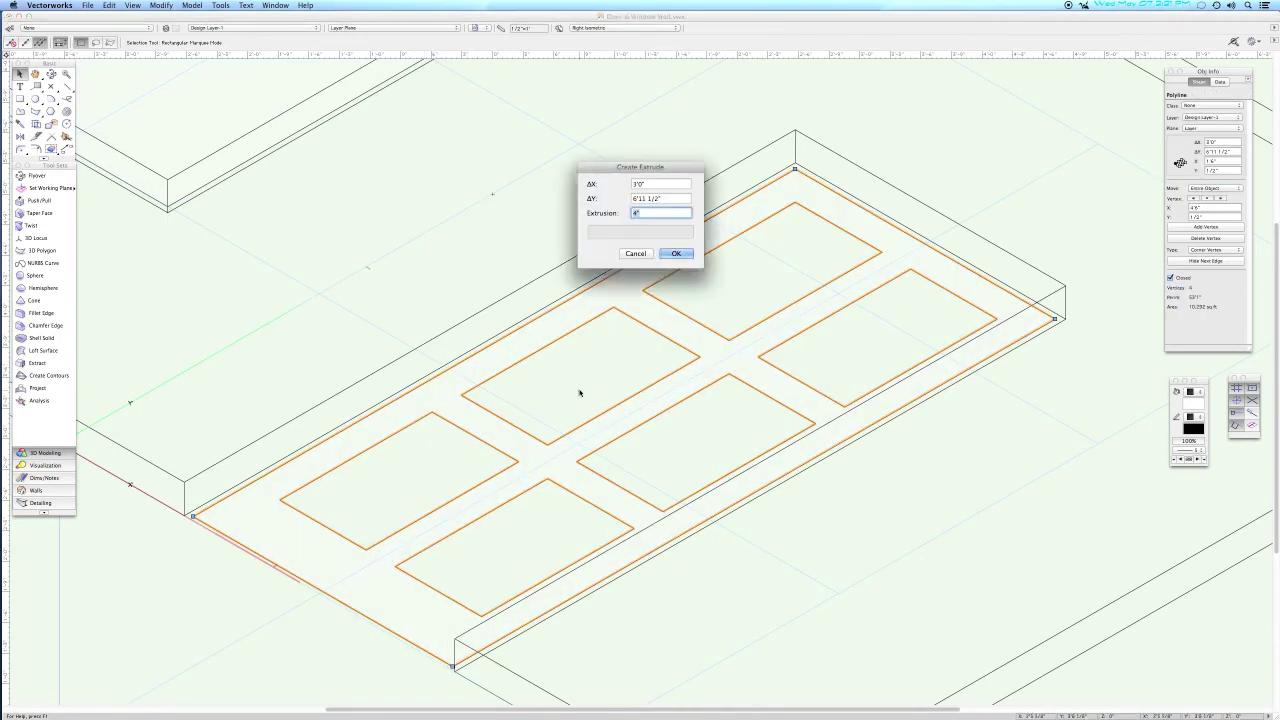
key("BackSpace")
key("Return")
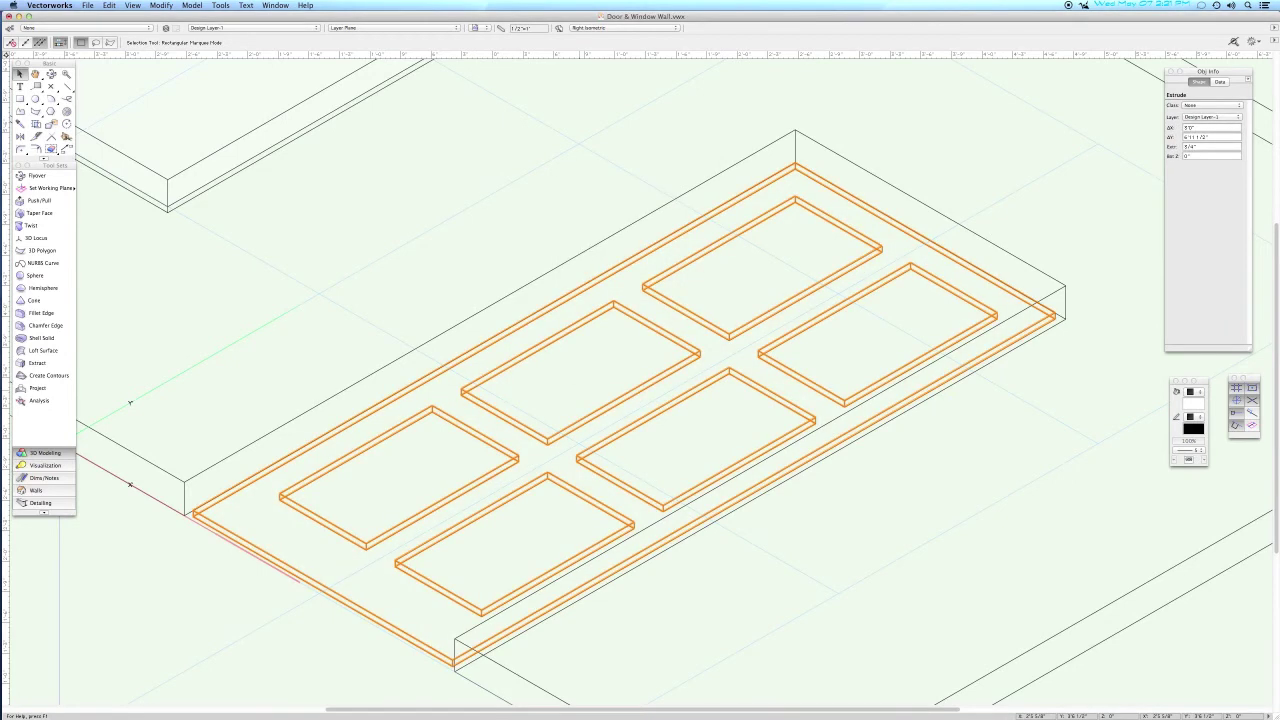
left_click(582, 364)
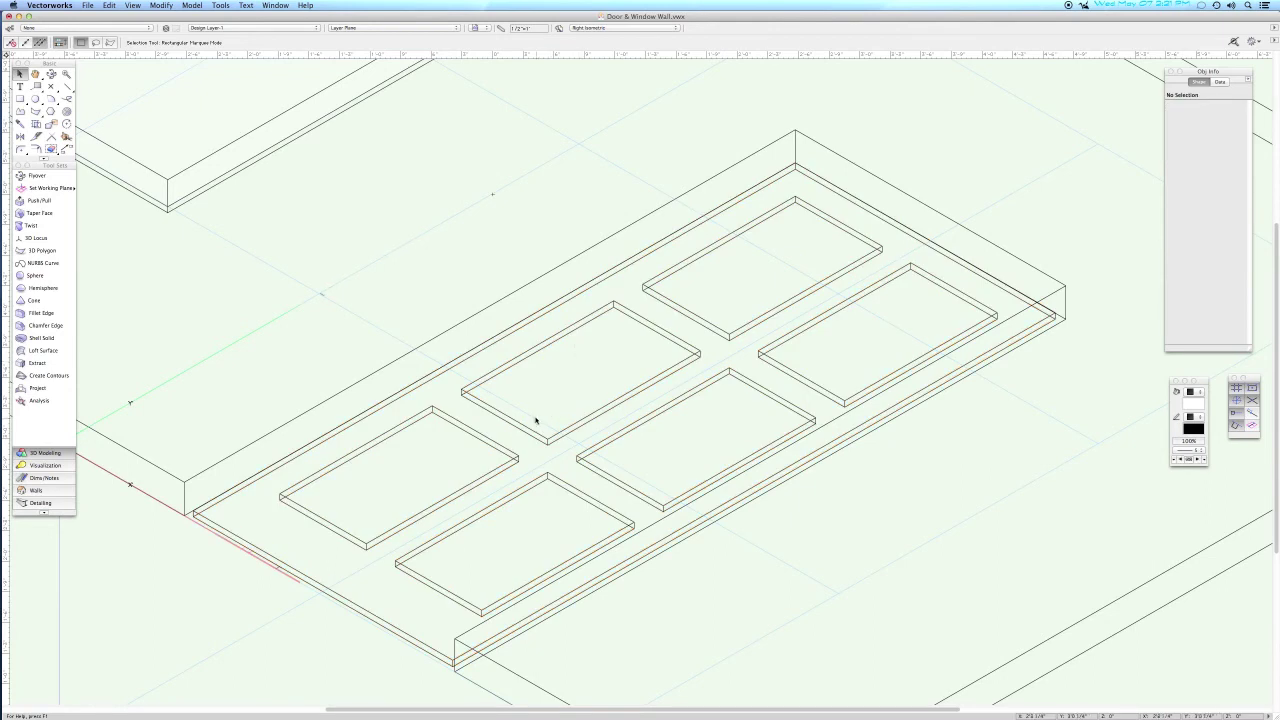
key("F5")
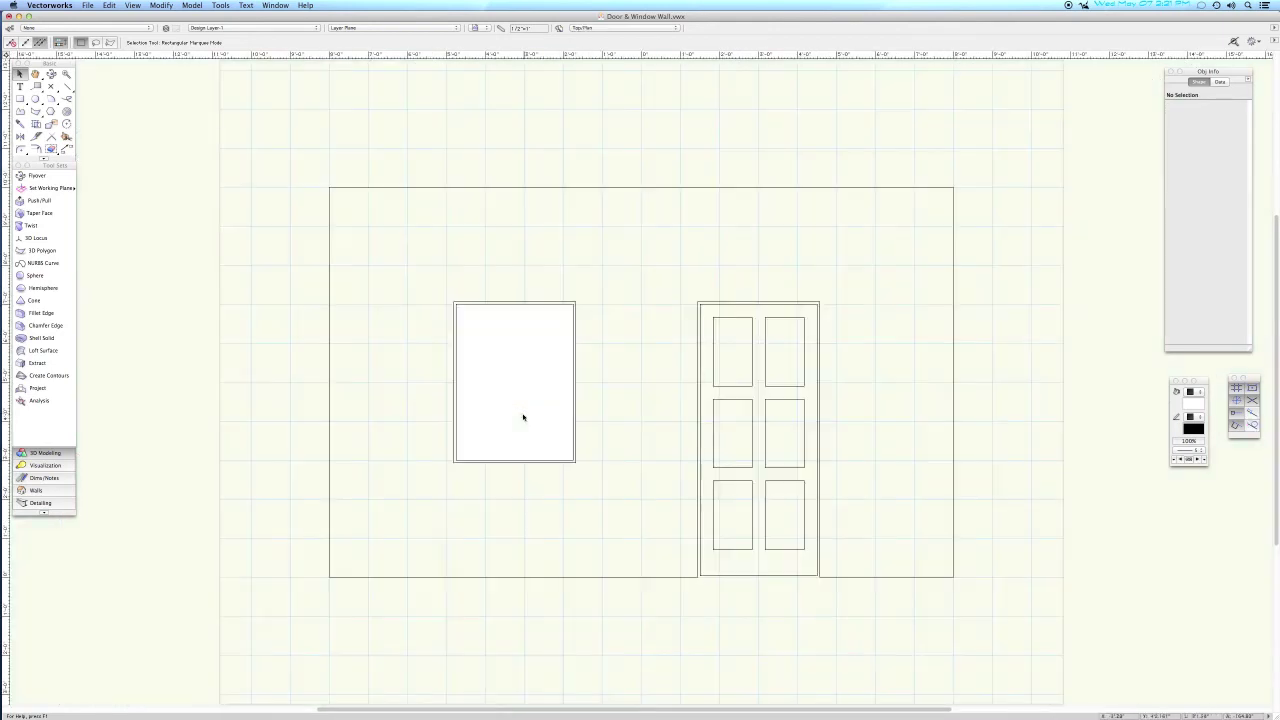
Draw a 3'0" by 6'11 1/2" rectangle spanning the door opening corner to corner.
key("c")
left_click_drag(660, 281, 850, 593)
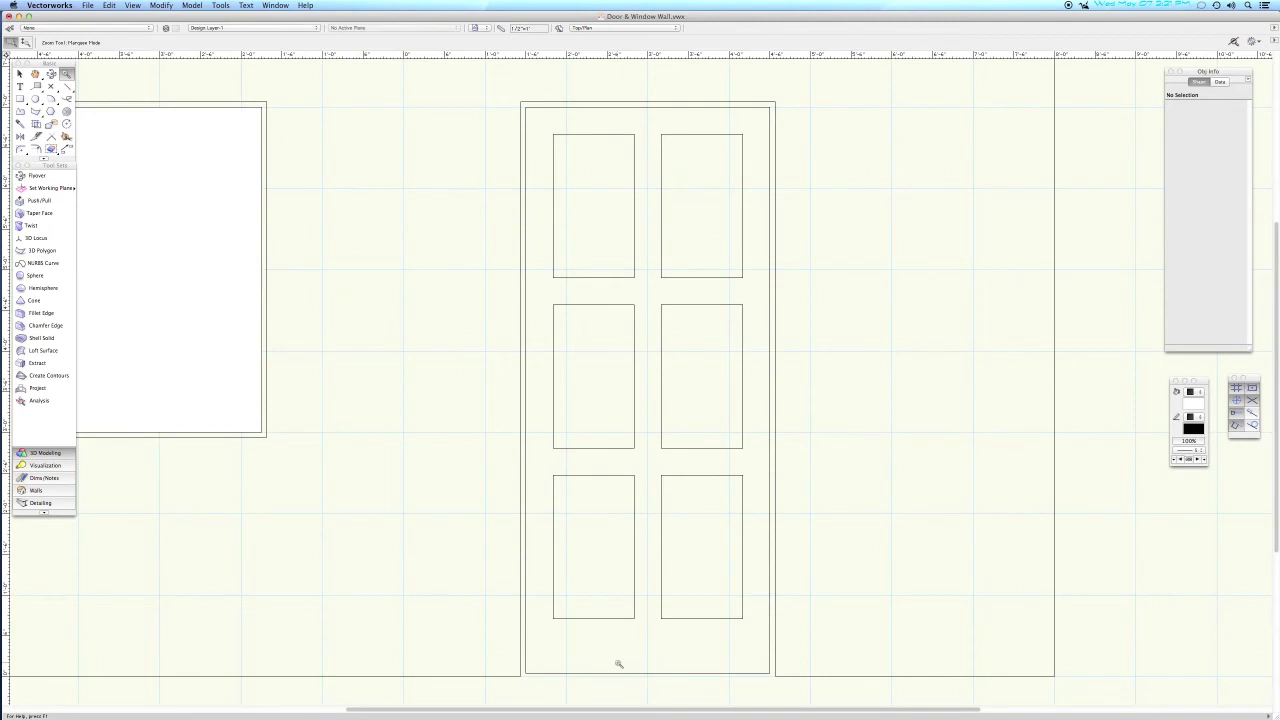
key("4")
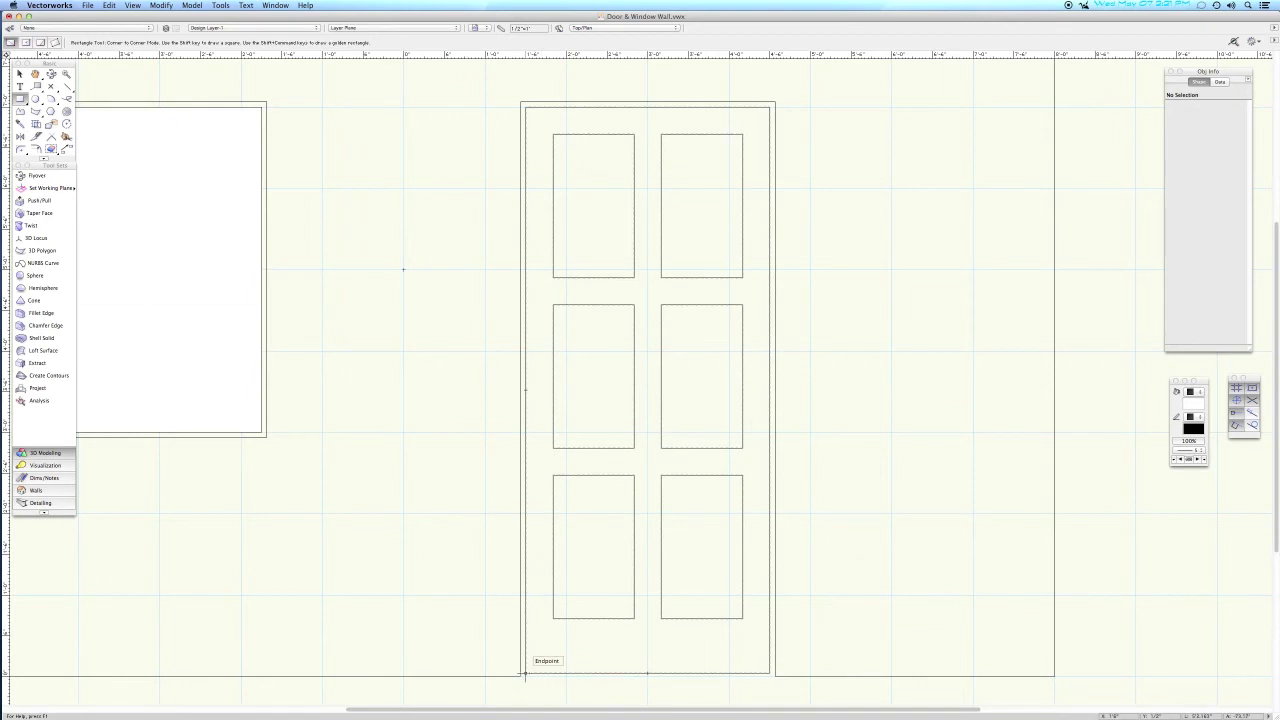
left_click(524, 673)
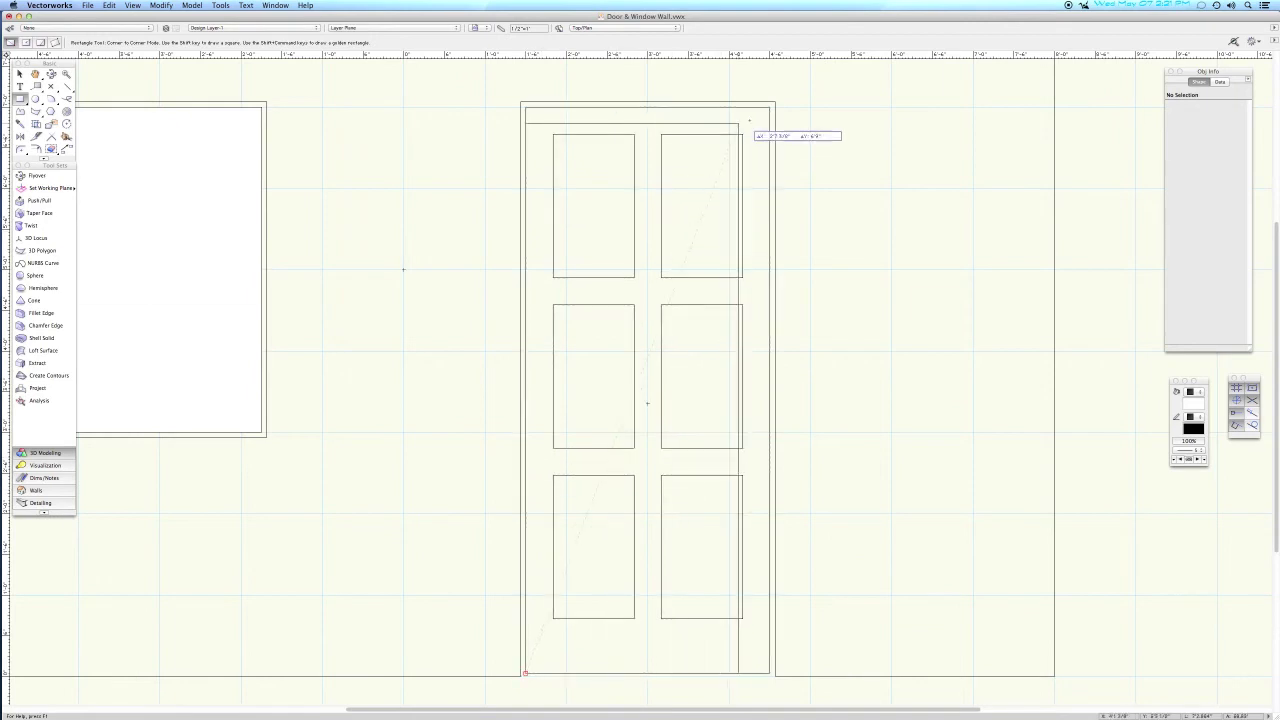
left_click(769, 106)
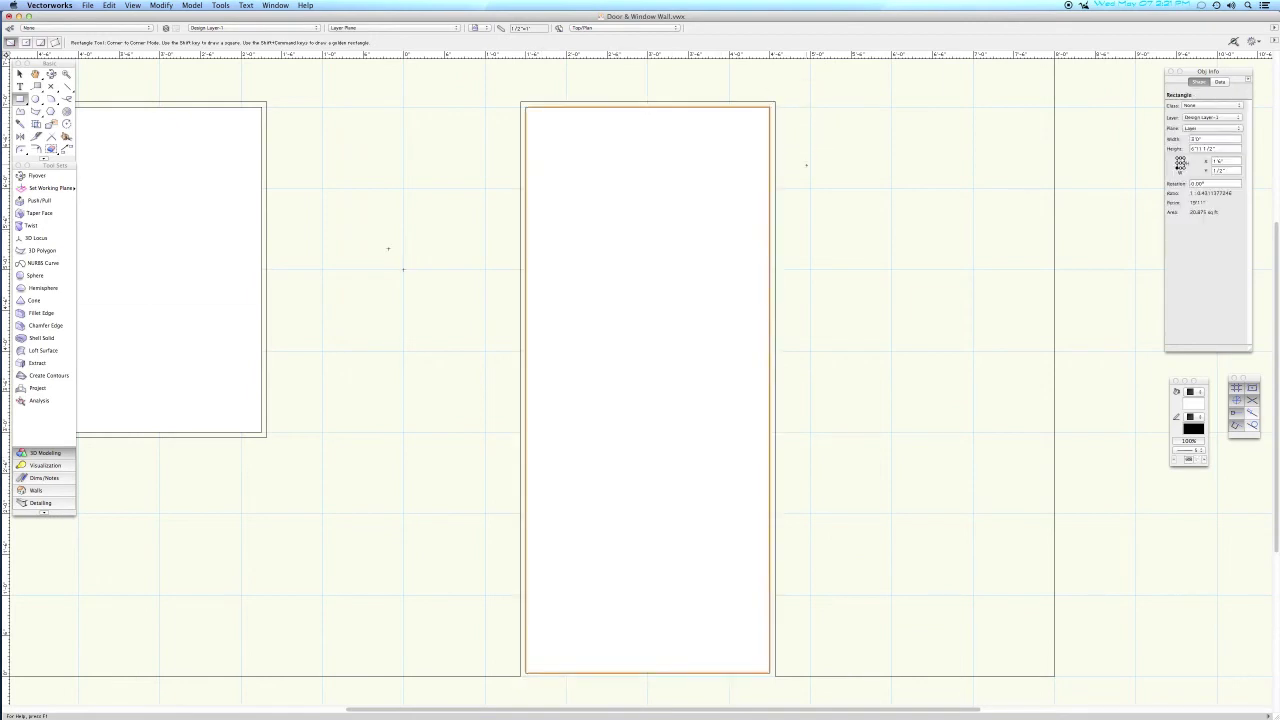
key("KP_3")
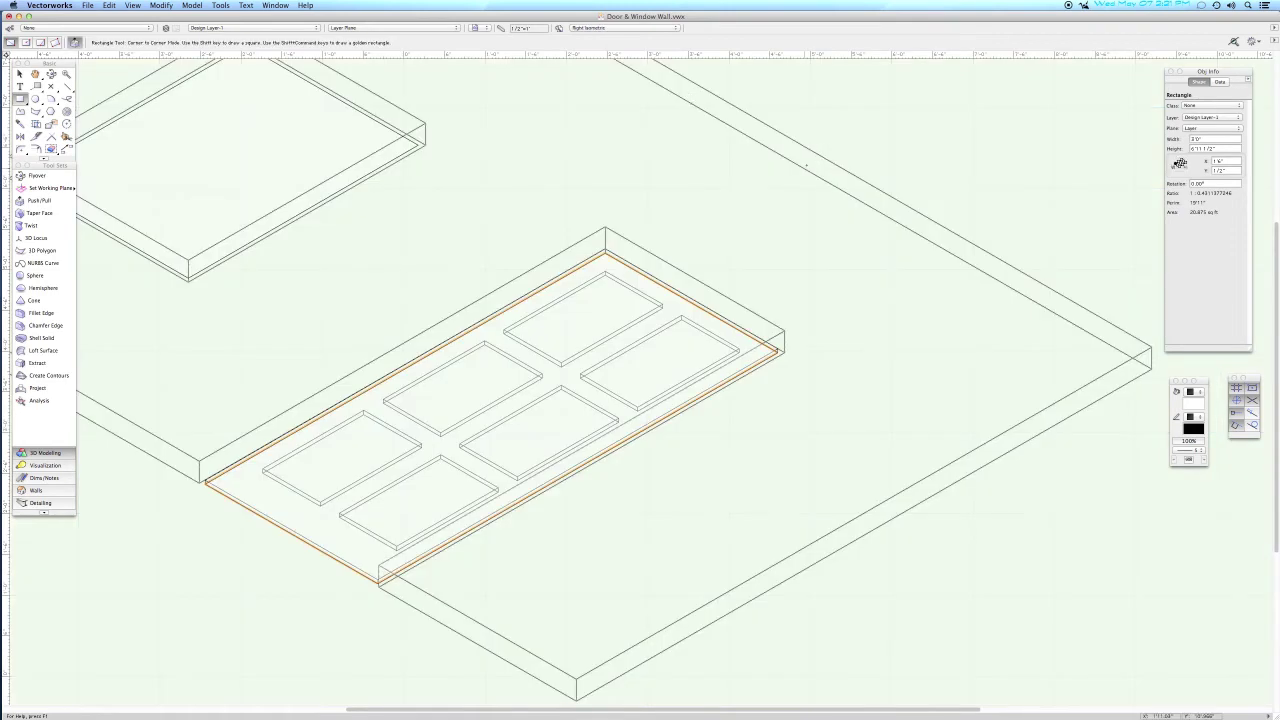
Extrude the door rectangle -.25 inch into a thin backing slab.
key("super+e")
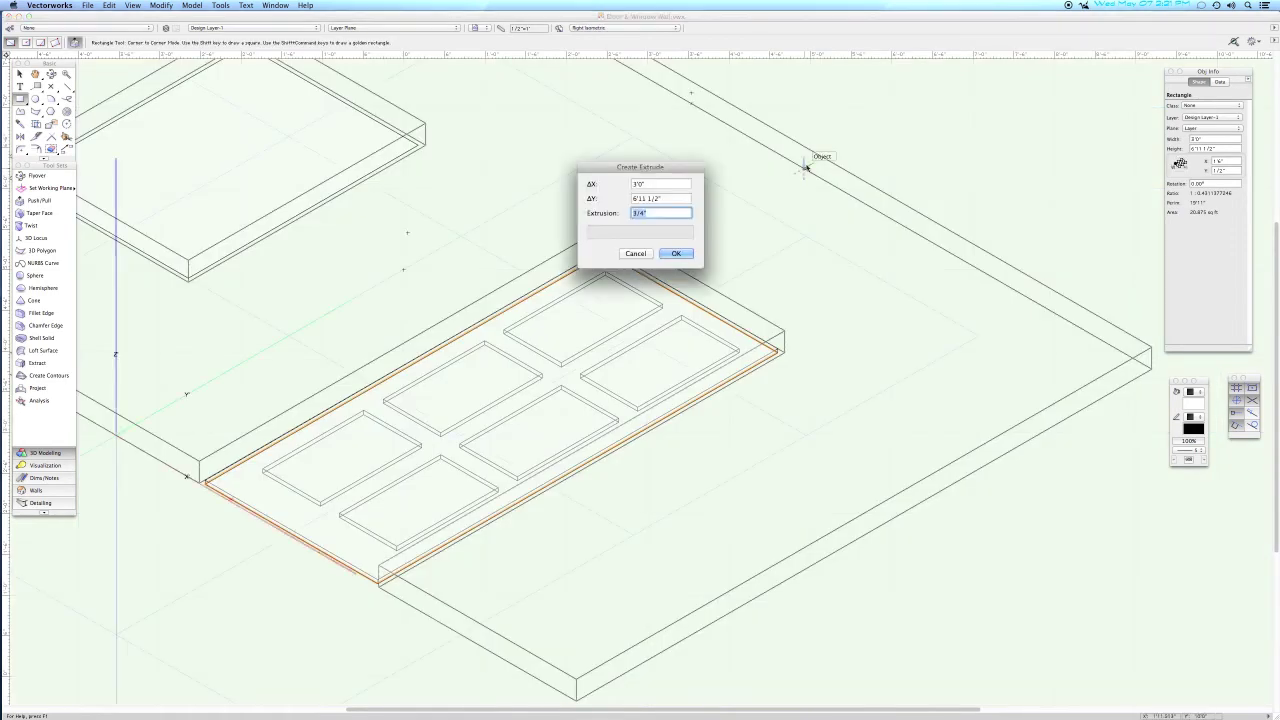
type("-.25")
key("Return")
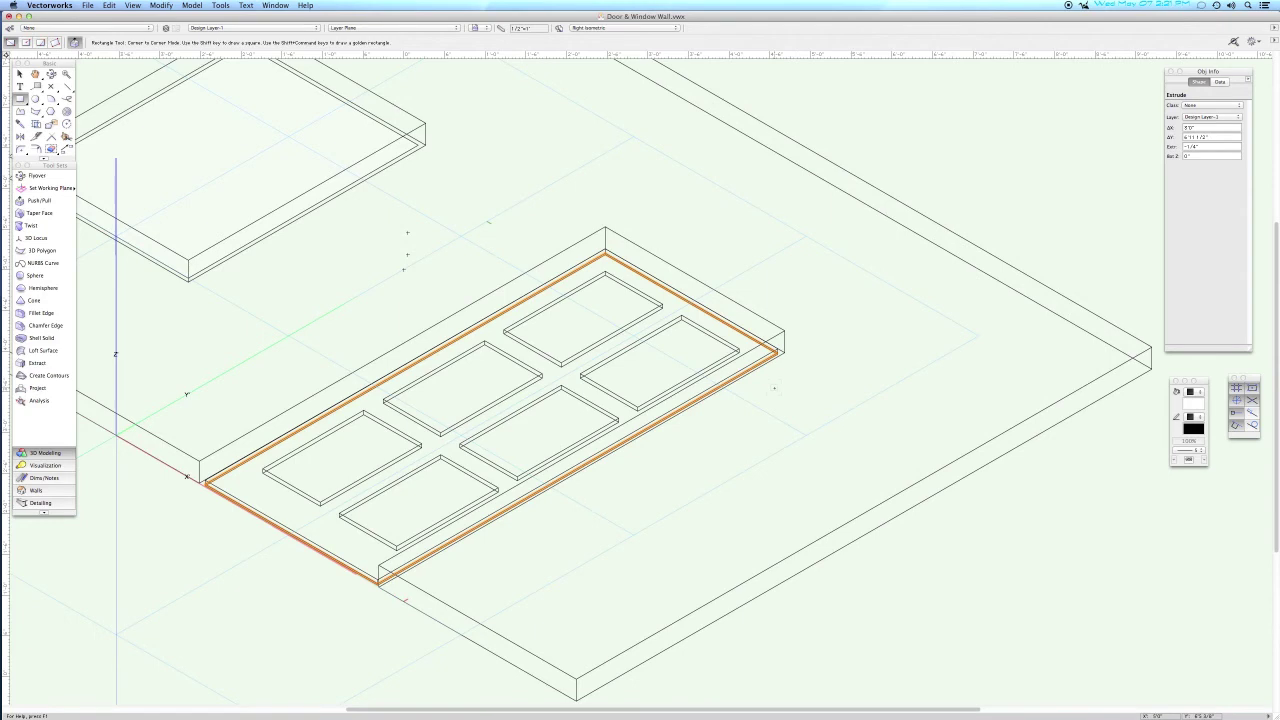
key("2")
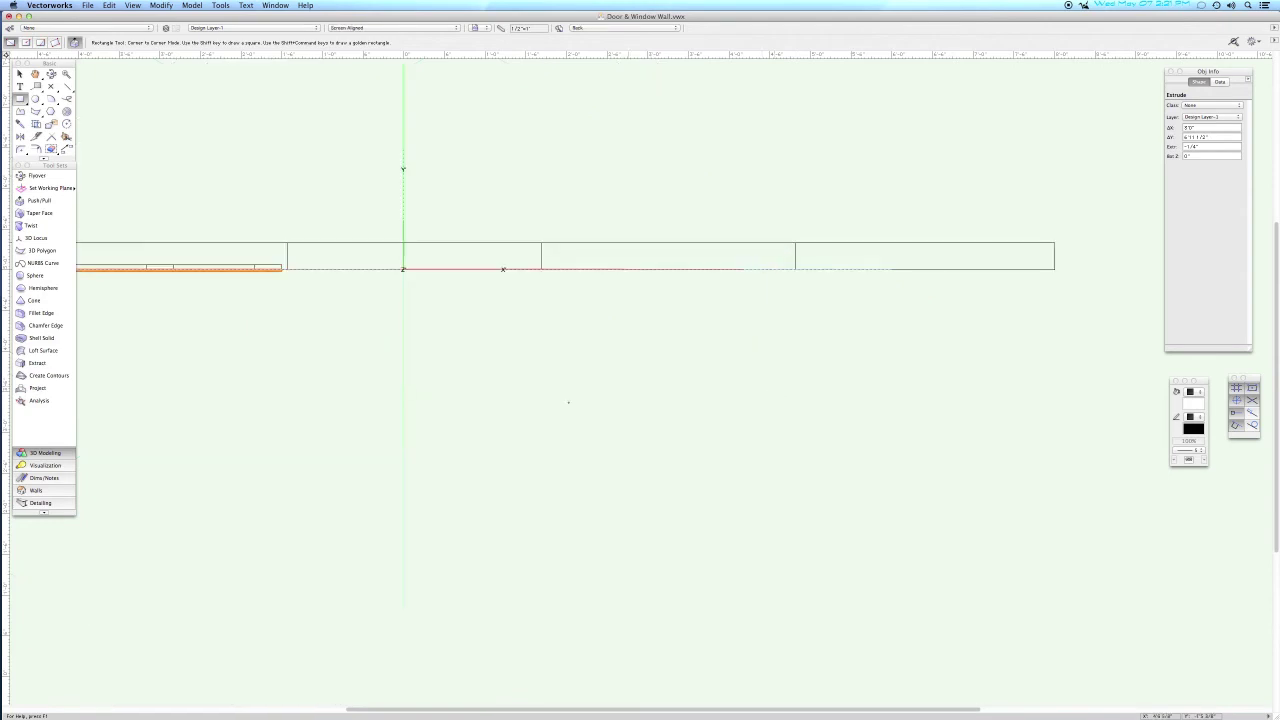
Select the door's edge-on extrusions, including the -1/4" slab and 5/4" panel extrusion.
mouse_move(454, 371)
left_mouse_down()
mouse_move(791, 351)
mouse_move(846, 431)
left_mouse_up()
key("c")
left_click_drag(383, 281, 683, 351)
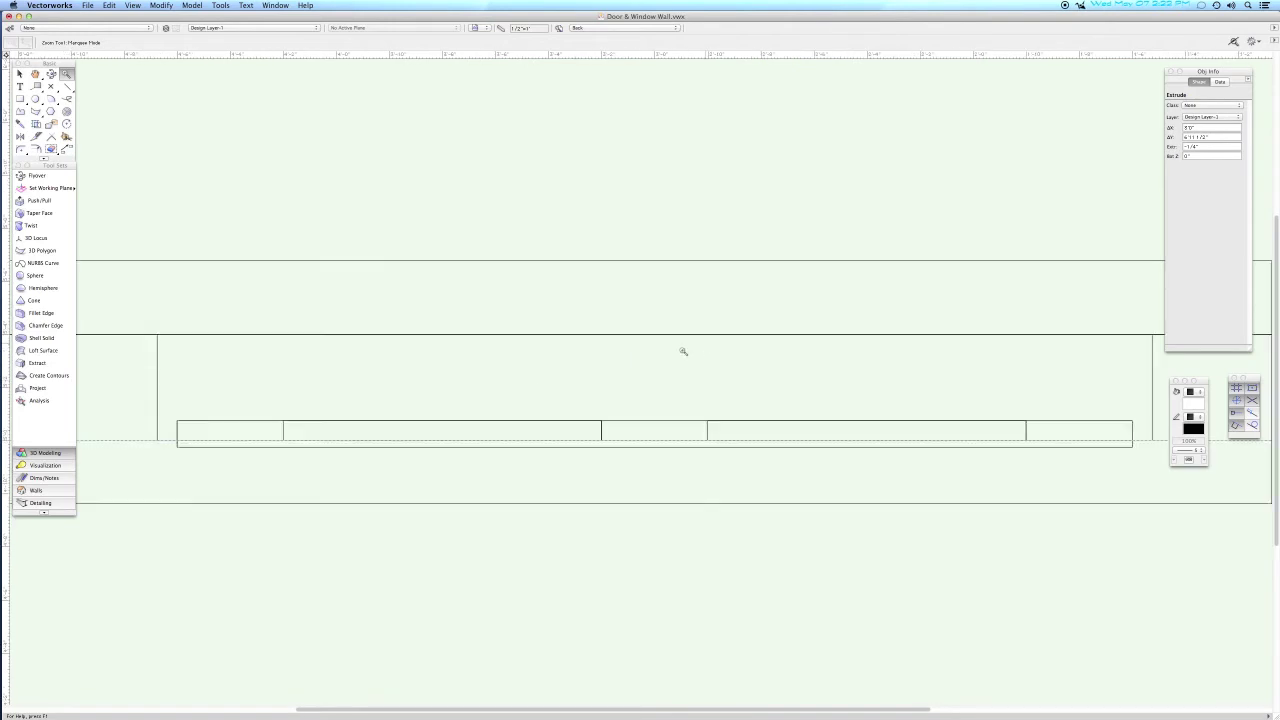
key("x")
left_click(254, 428)
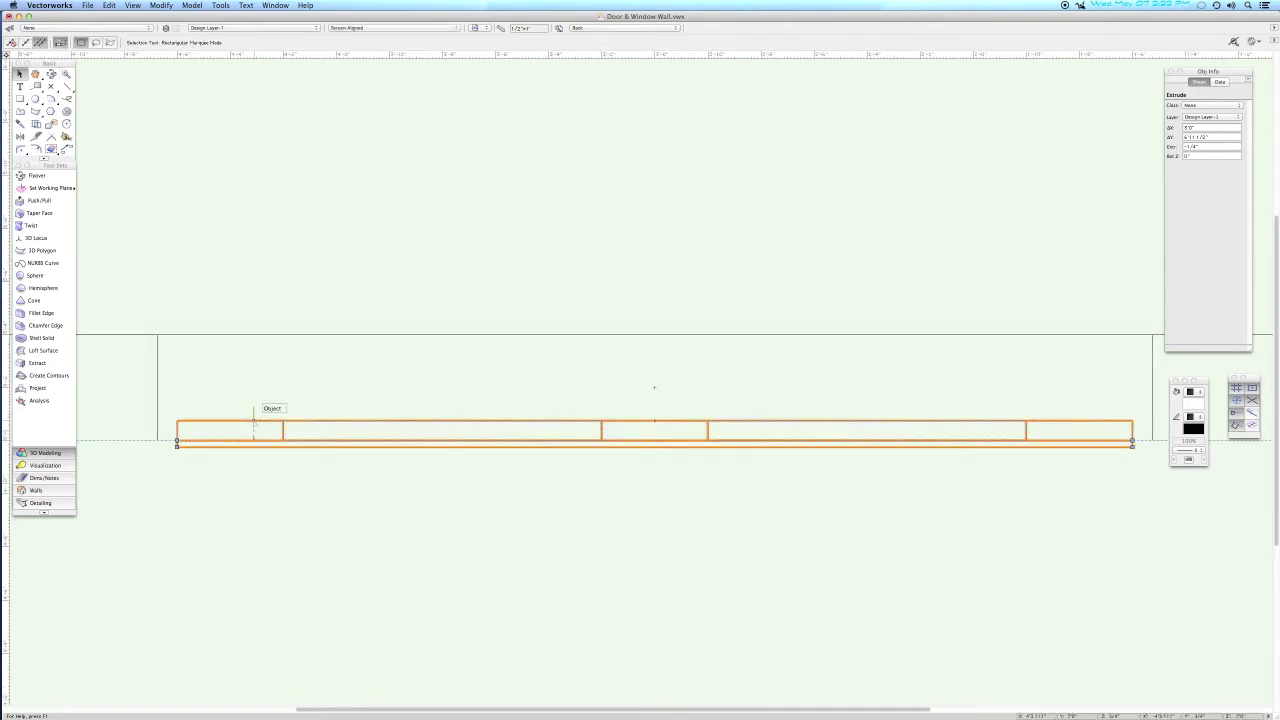
left_click(244, 446)
left_click(244, 447)
left_click(230, 423)
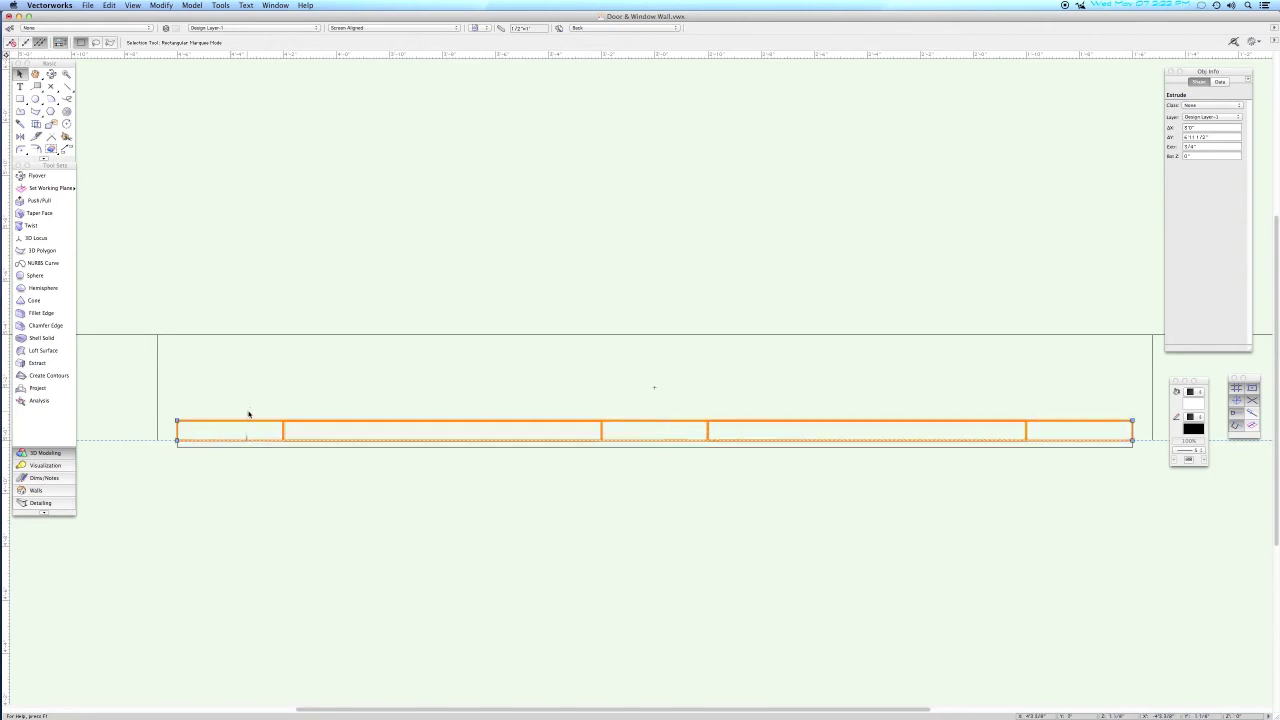
Mirror a duplicate of the selected extrusions across the band's midpoint.
key("7")
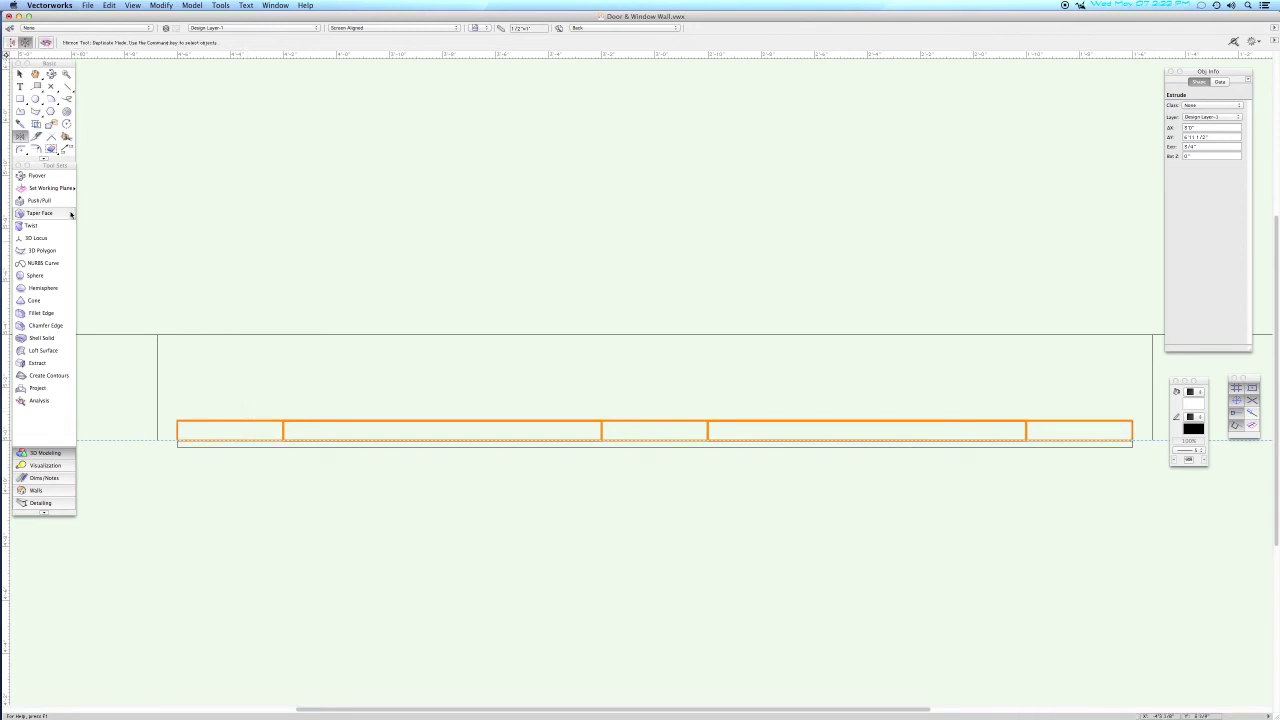
left_click(176, 441)
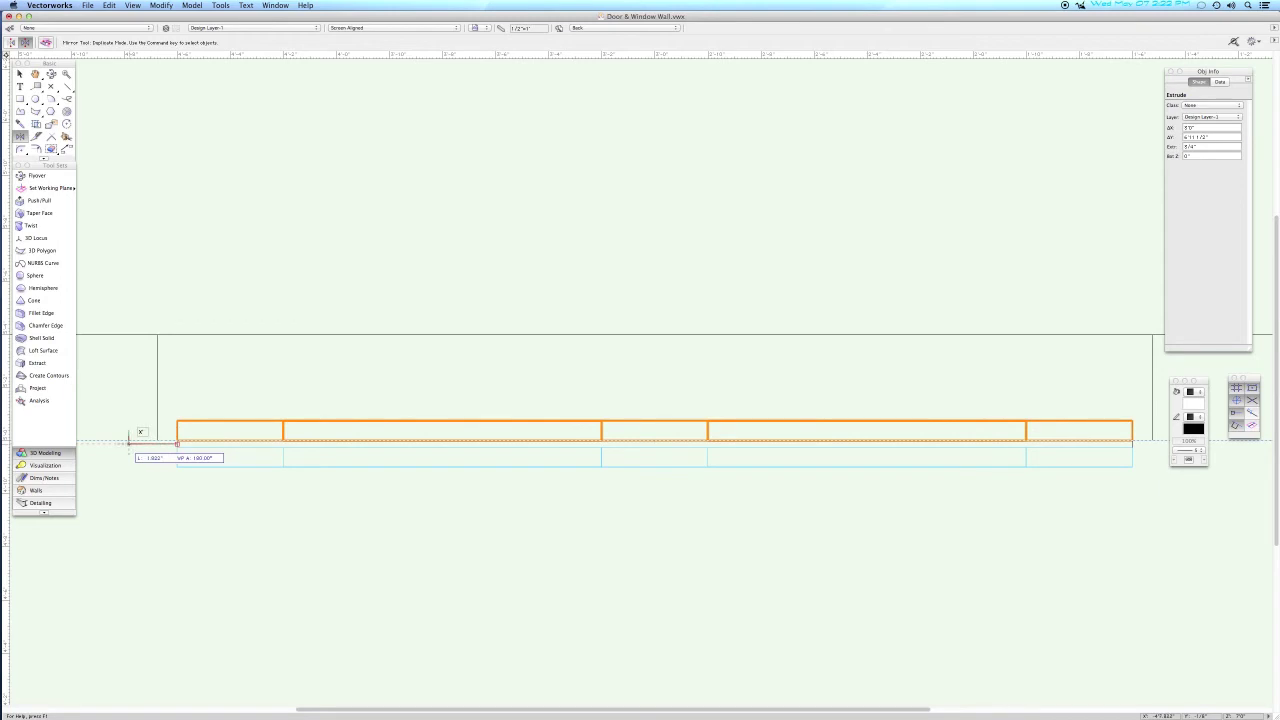
left_click(141, 432)
key("x")
left_click(284, 500)
Inspect the frame corner in right isometric, then return to plan and browse for a drawing.
key("3")
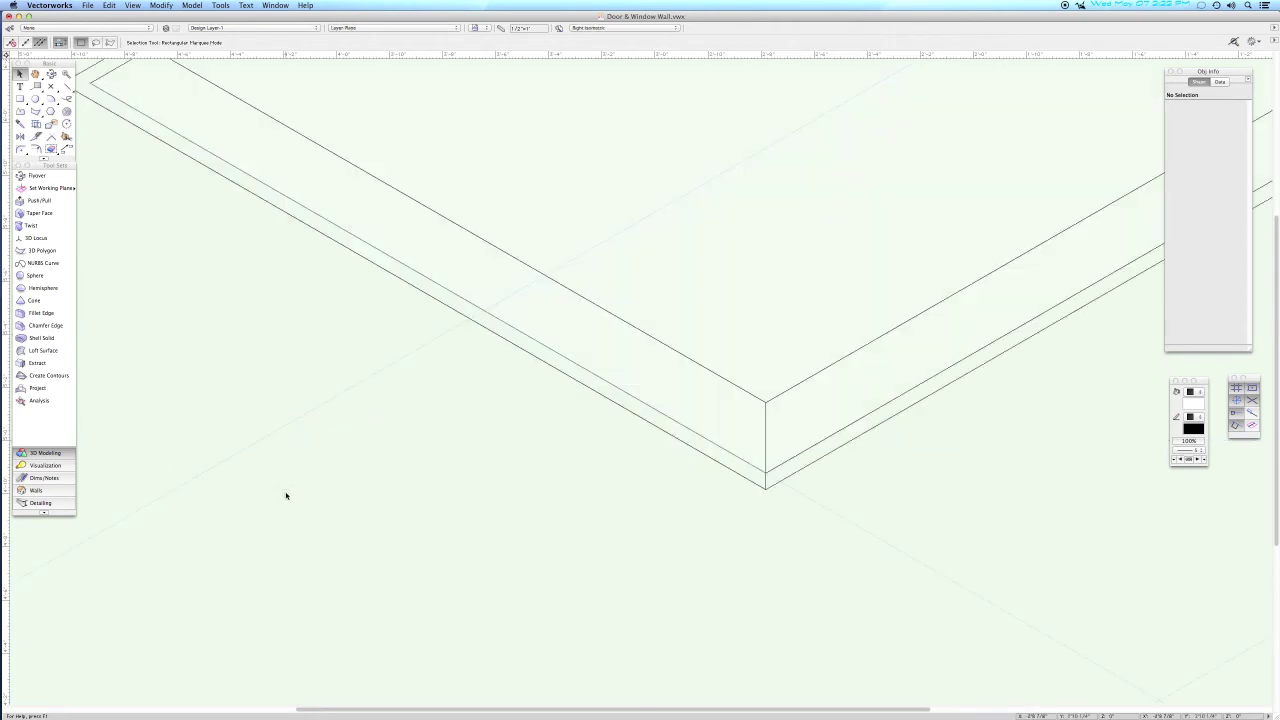
key("super+6")
key("c")
left_click_drag(563, 404, 730, 556)
key("x")
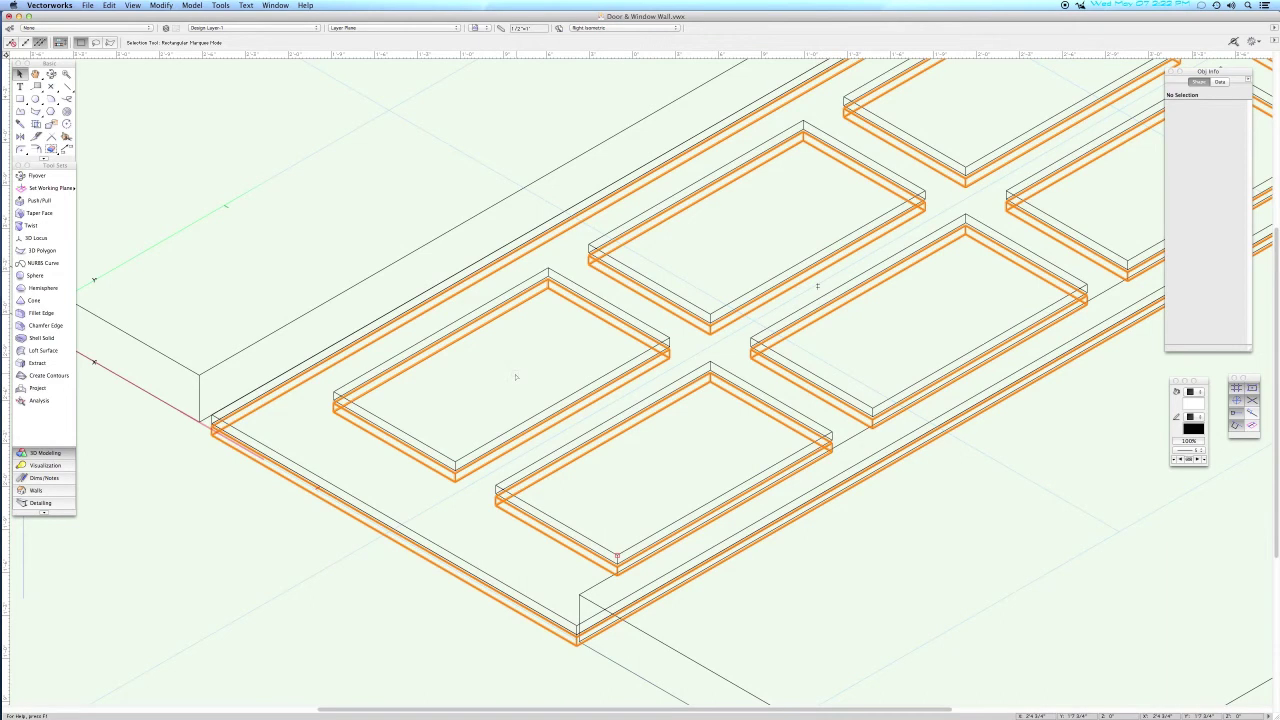
key("F5")
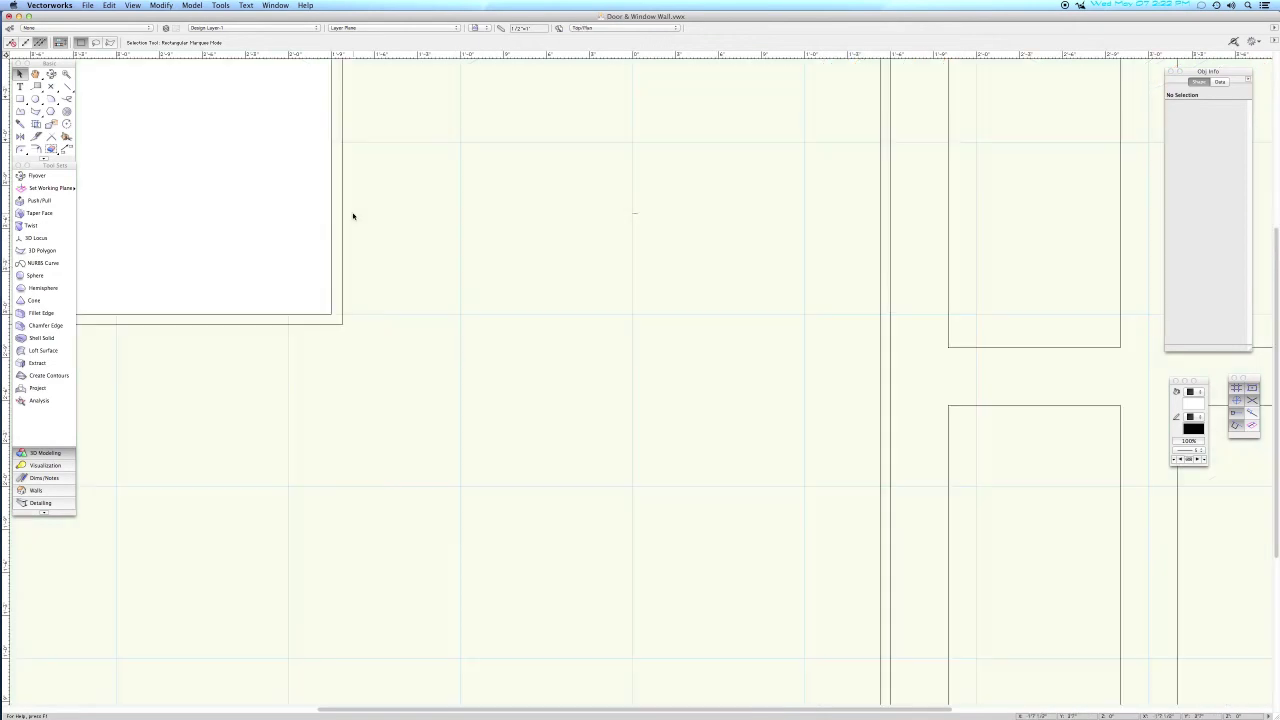
key("super+6")
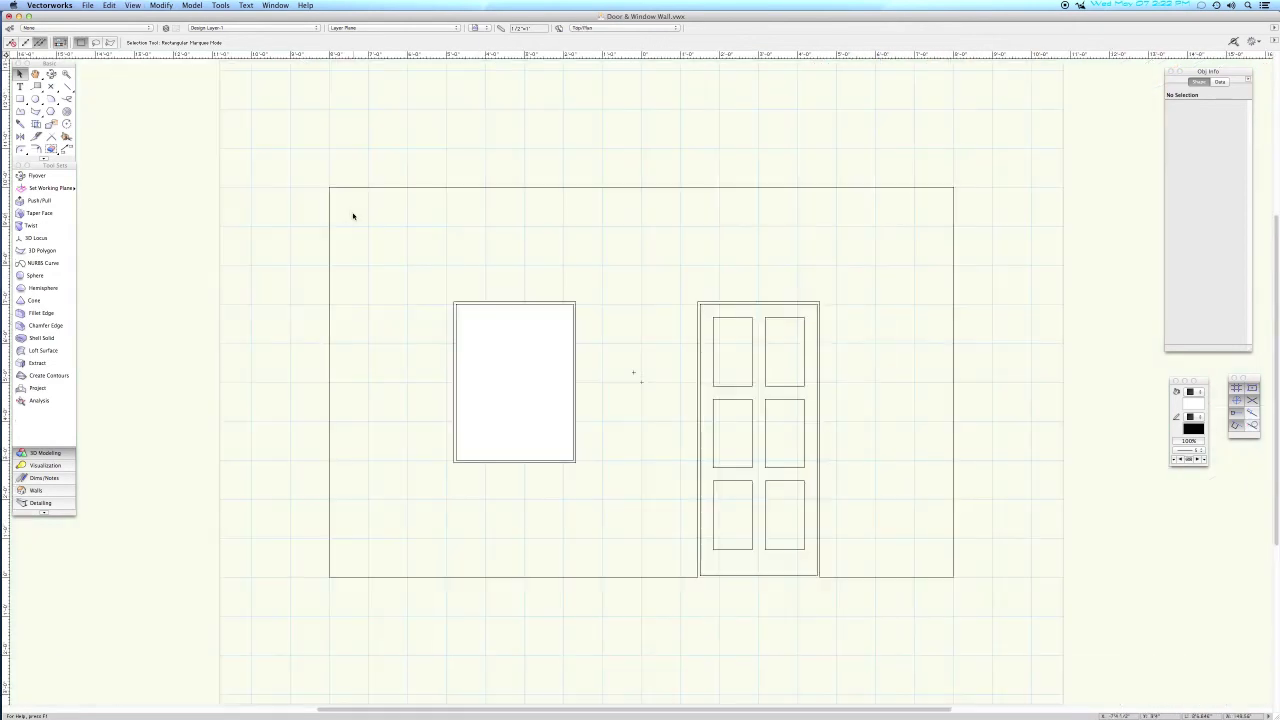
key("super+o")
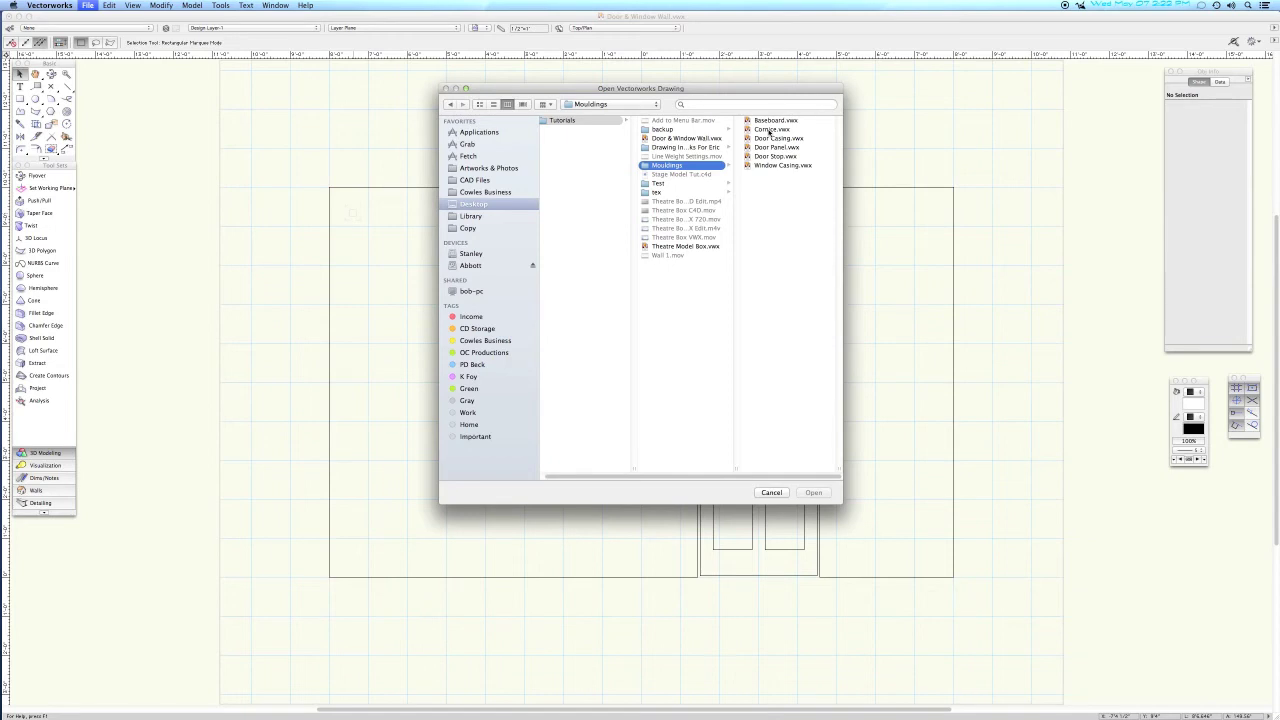
Open Mouldings > Door Panel.vwx for the #261 profile, then close it.
left_click(767, 148)
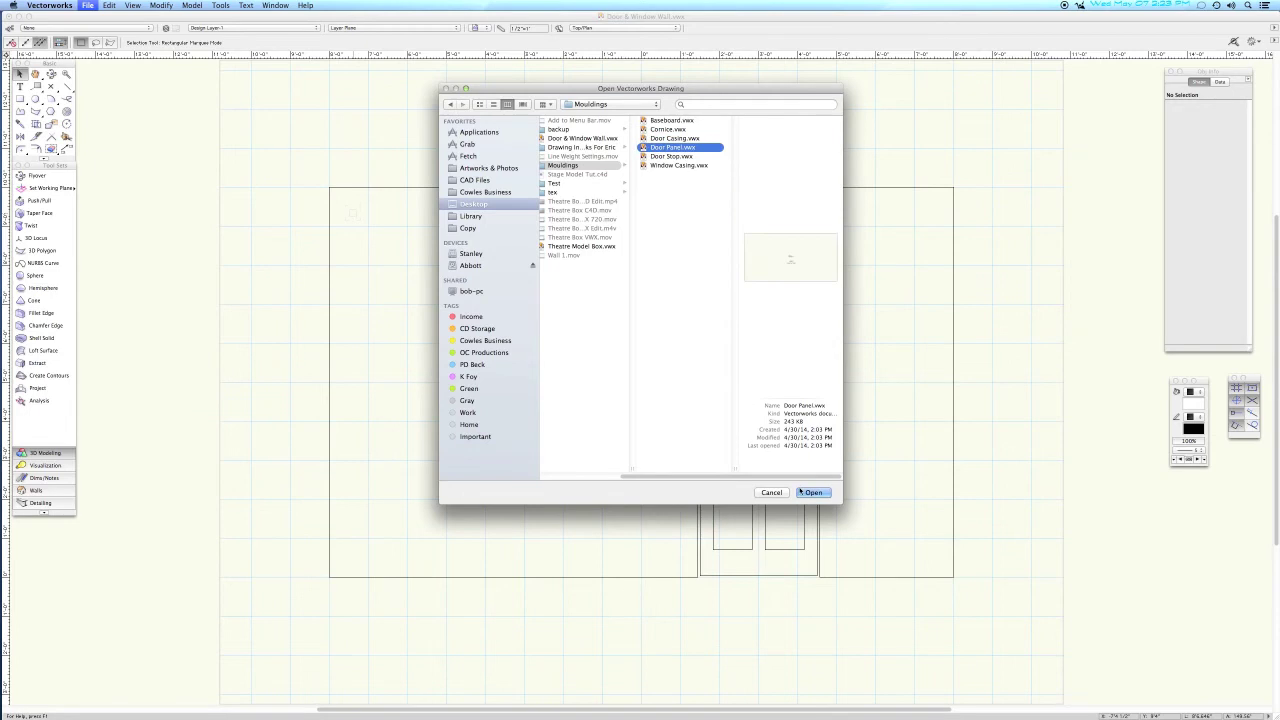
left_click(808, 493)
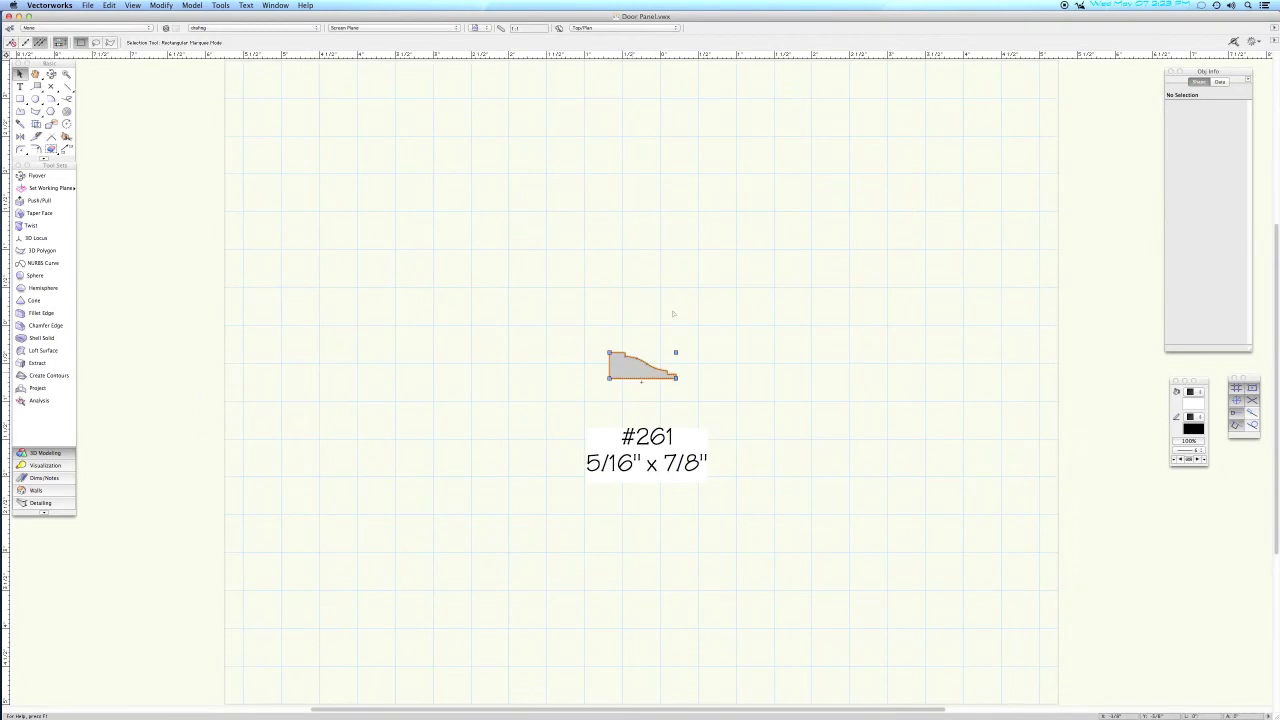
key("super+w")
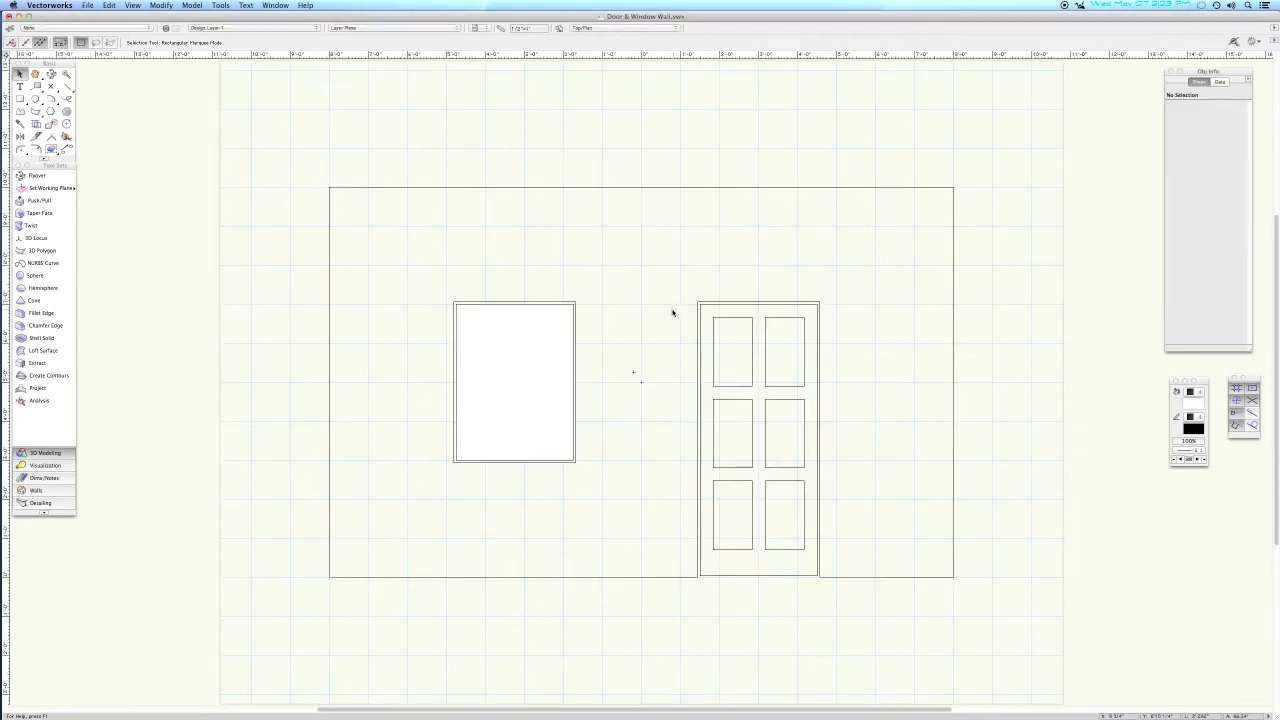
Paste the copied moulding profile into the door's lower-left panel and zoom onto the lower panels.
key("super+v")
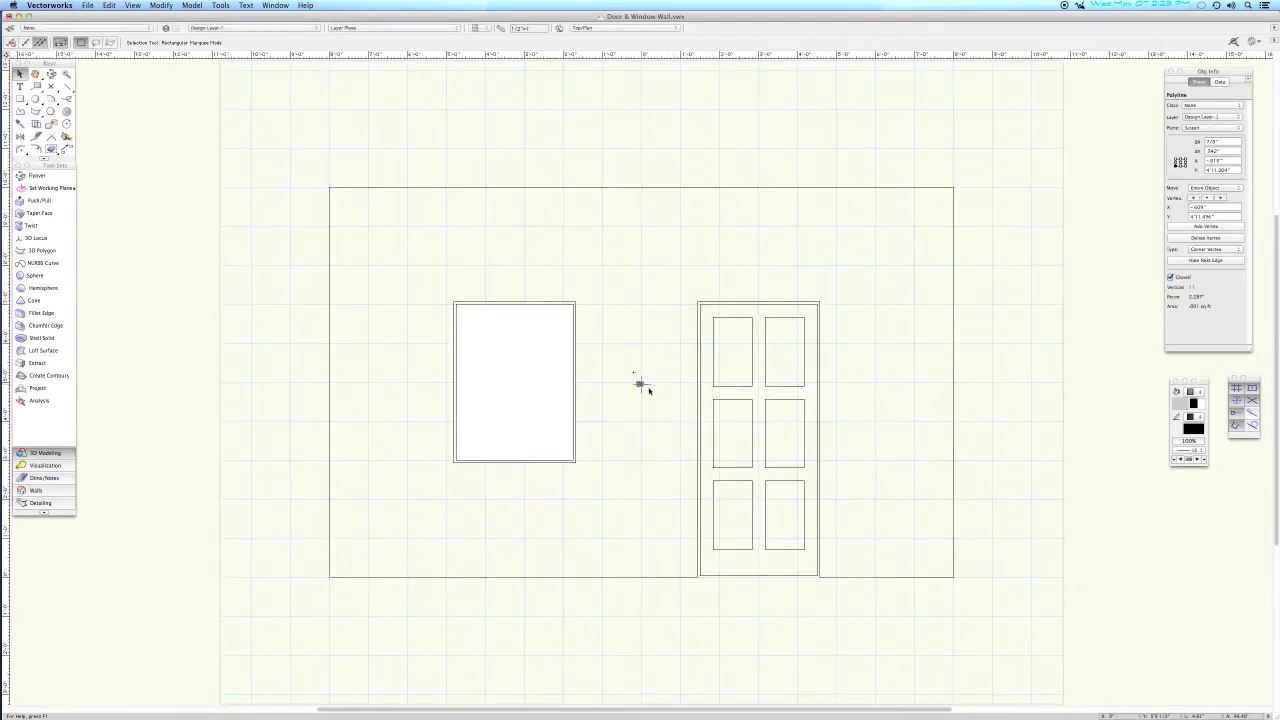
left_click_drag(640, 383, 730, 508)
key("c")
left_click_drag(685, 446, 827, 591)
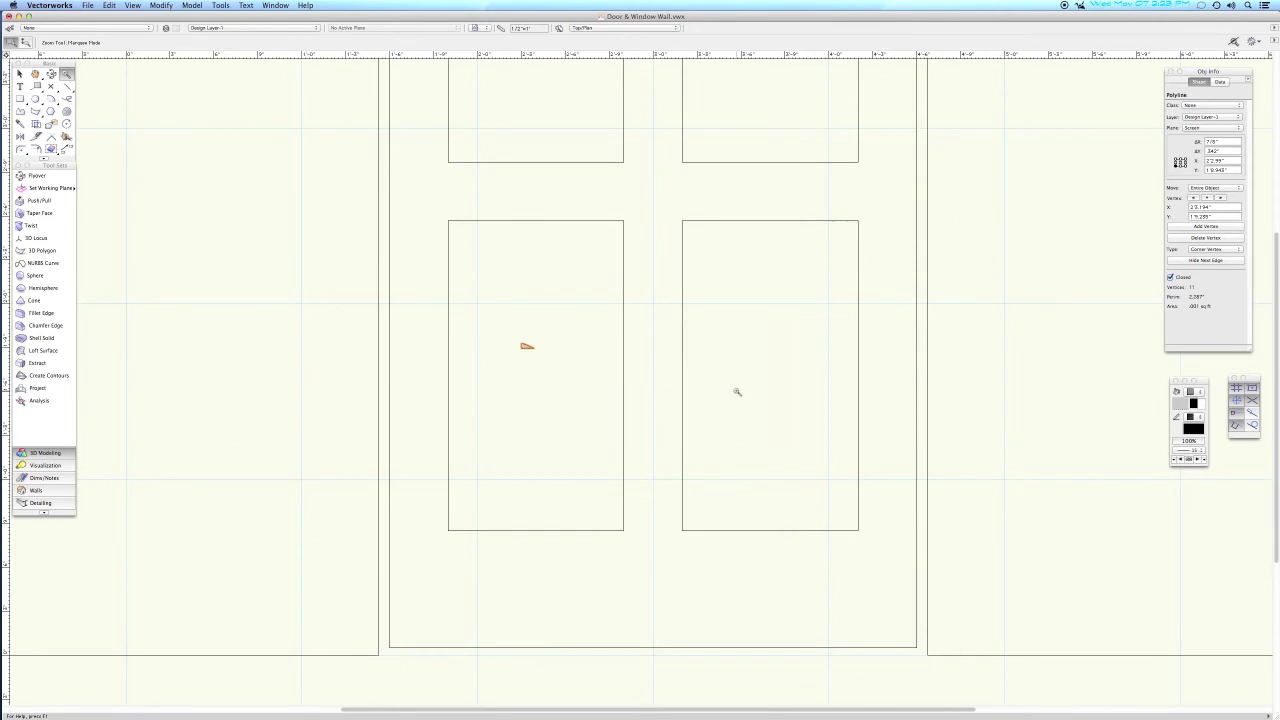
key("x")
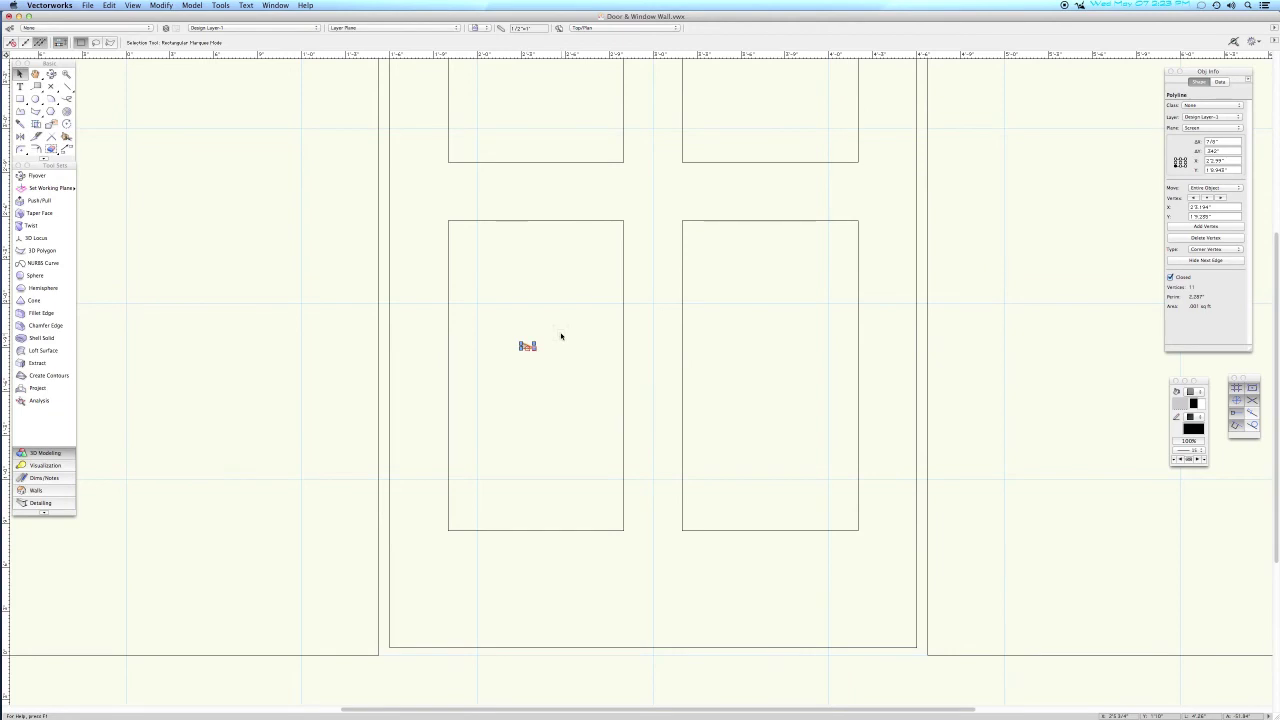
Inspect the profile in Right Isometric, then put it on the layer plane in Top/Plan.
key("3")
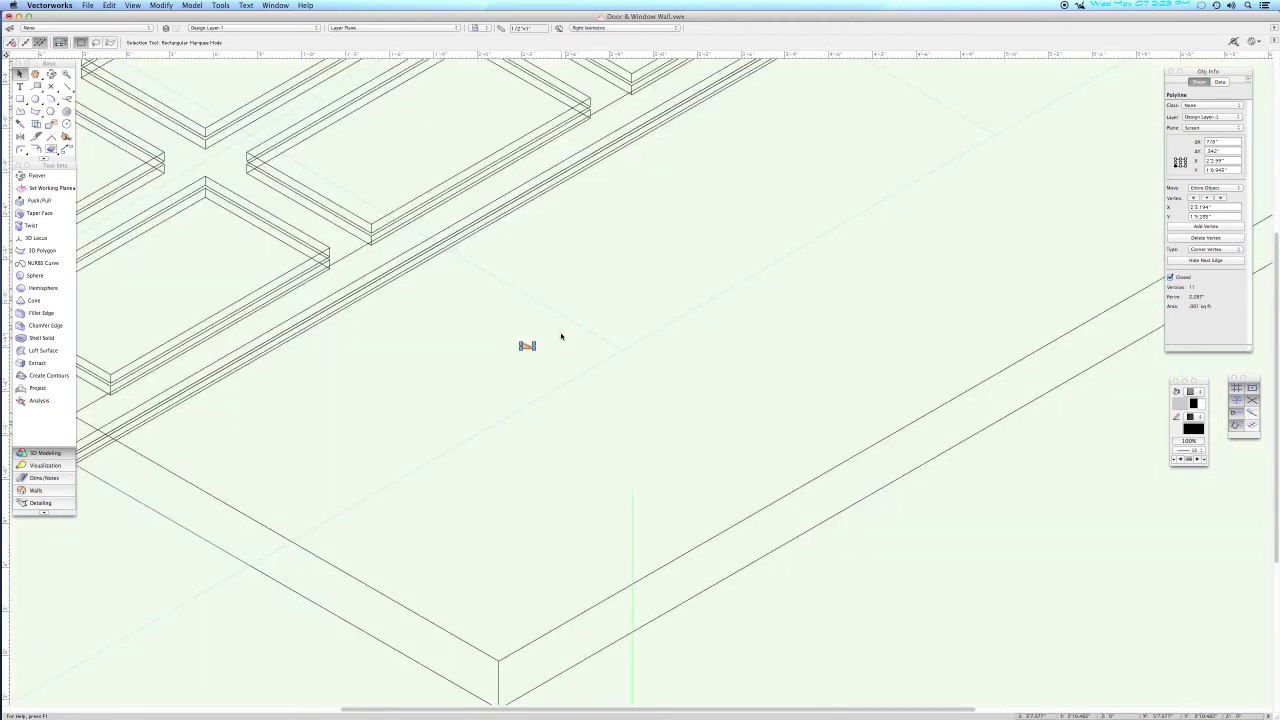
key("c")
left_click_drag(486, 313, 587, 387)
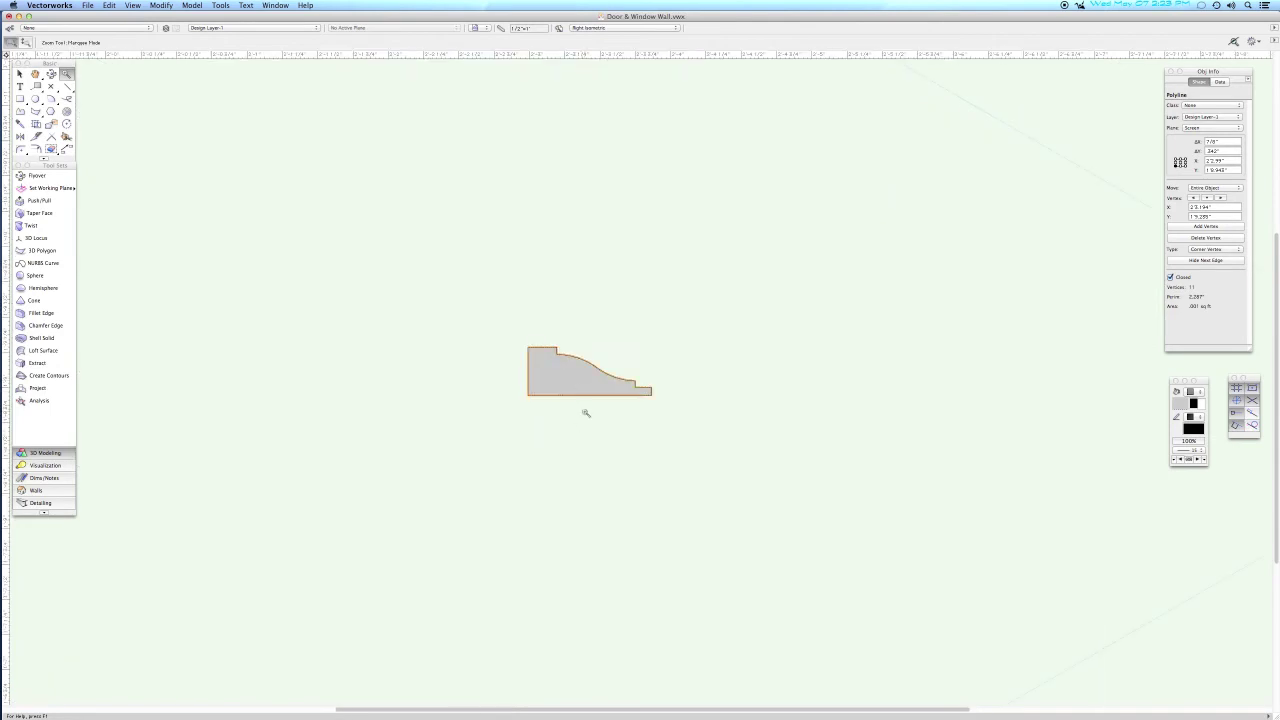
key("super+5")
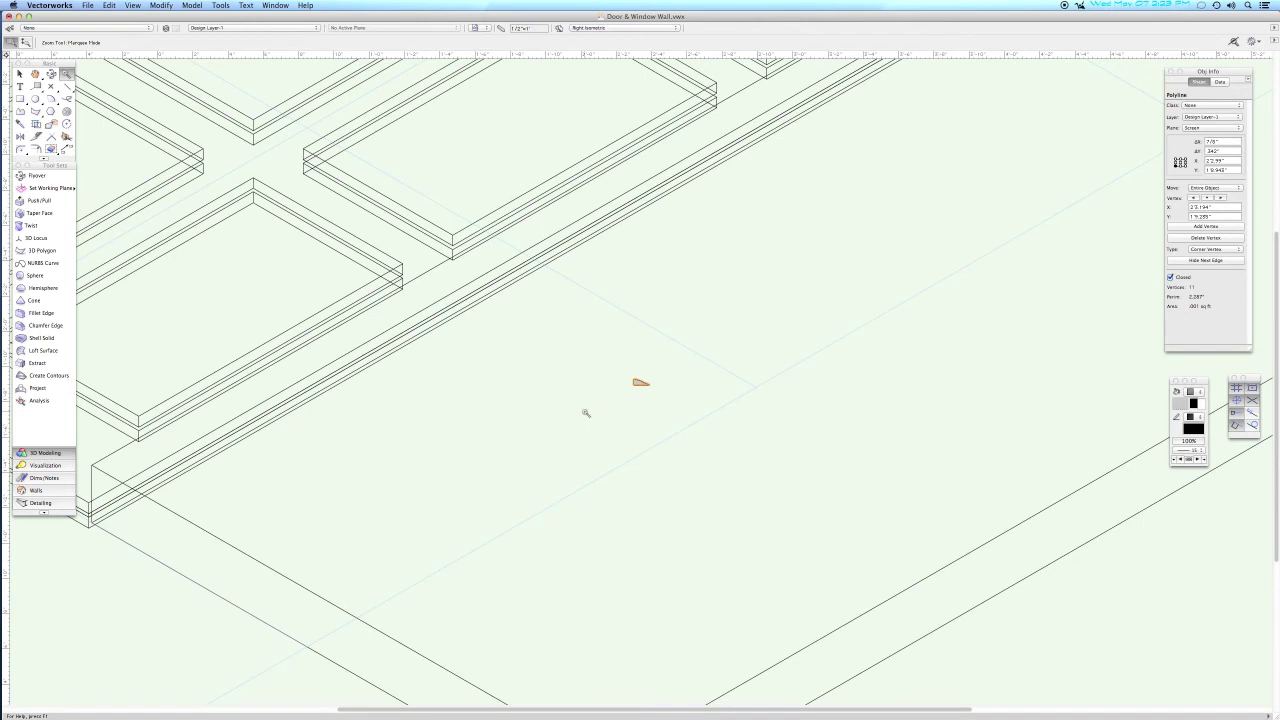
key("F5")
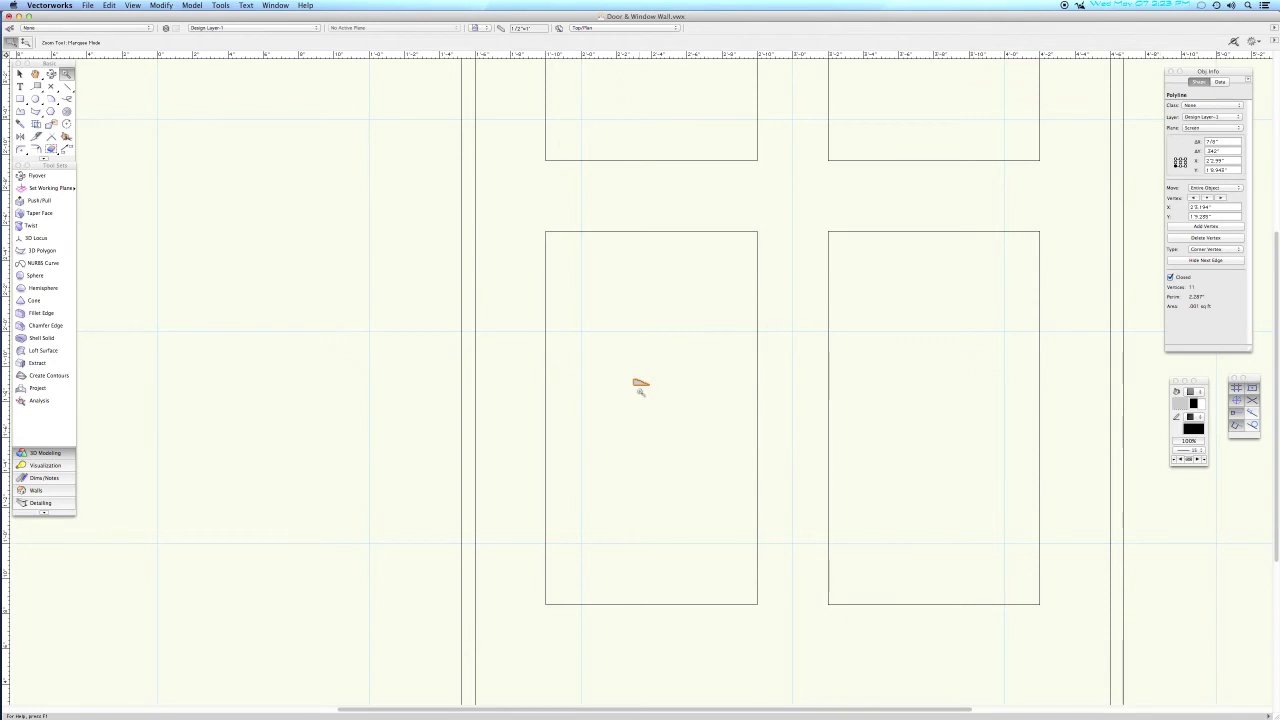
key("x")
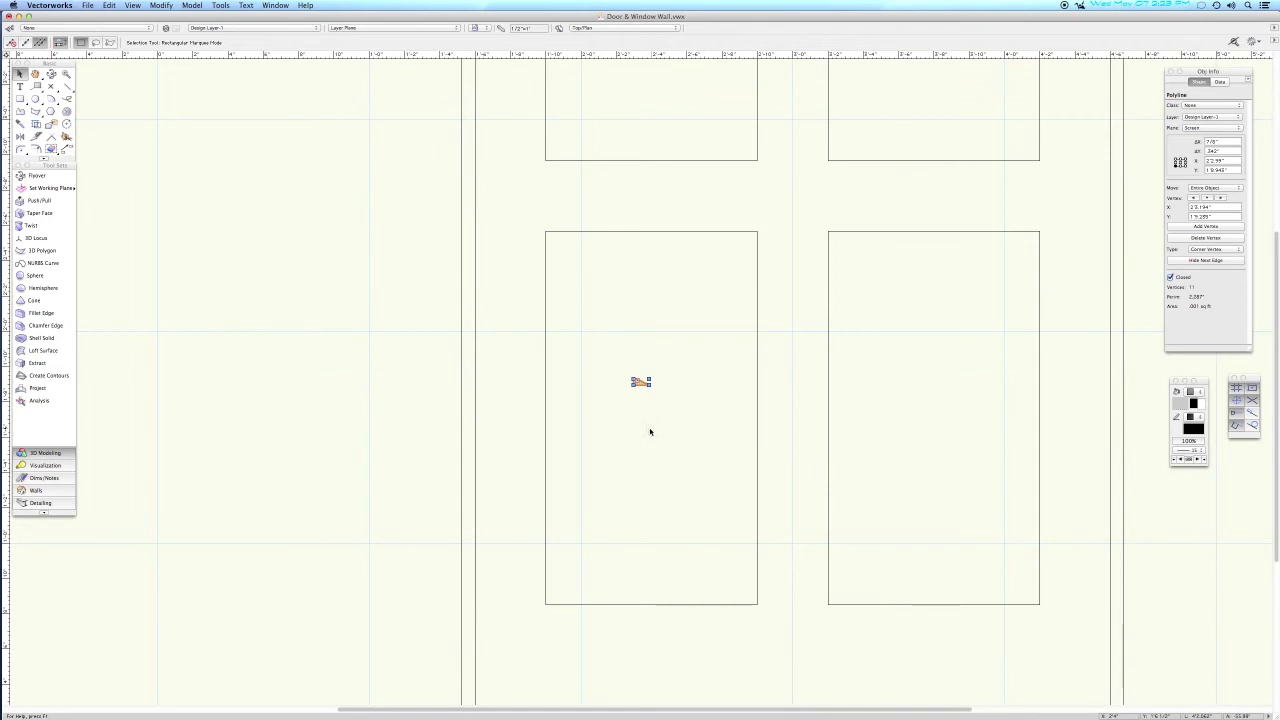
left_click(1199, 128)
left_click(1199, 139)
Recheck the profile in Right Isometric, then zoom Top/Plan onto the lower panels and deselect.
key("3")
key("space")
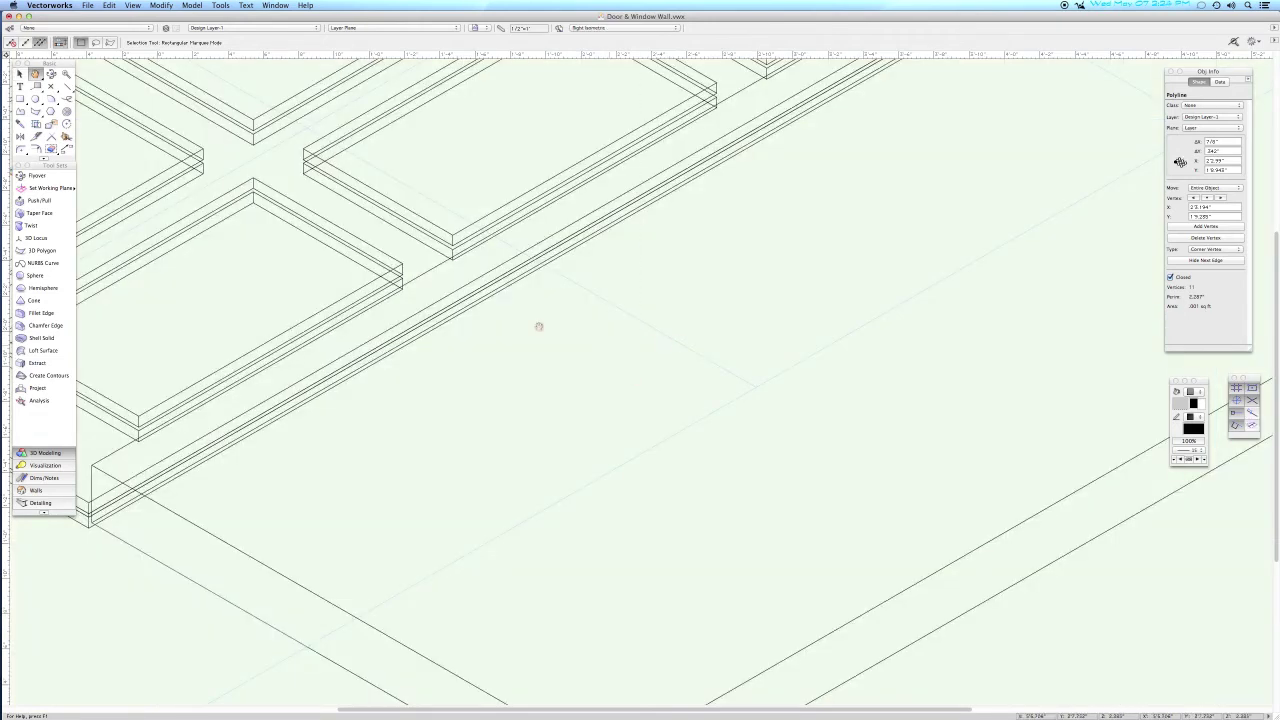
scroll(695, 340, "left", 8)
scroll(695, 340, "up", 3)
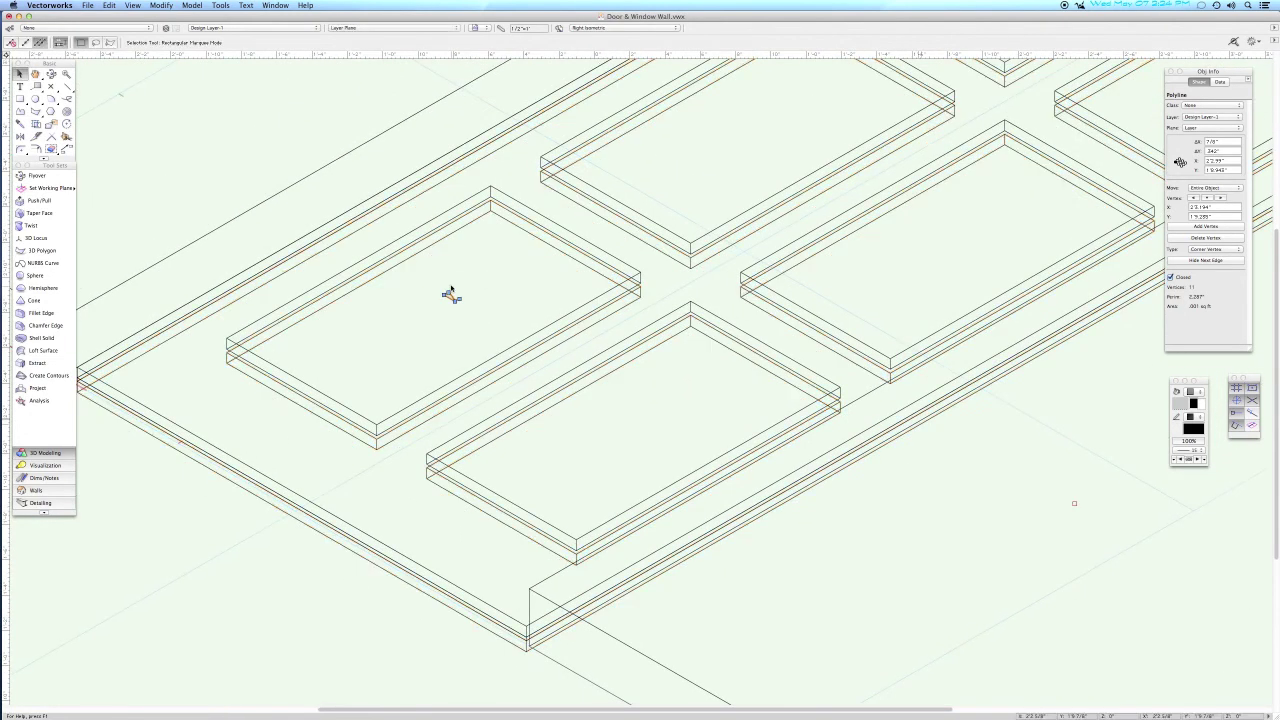
key("c")
left_click_drag(370, 206, 553, 412)
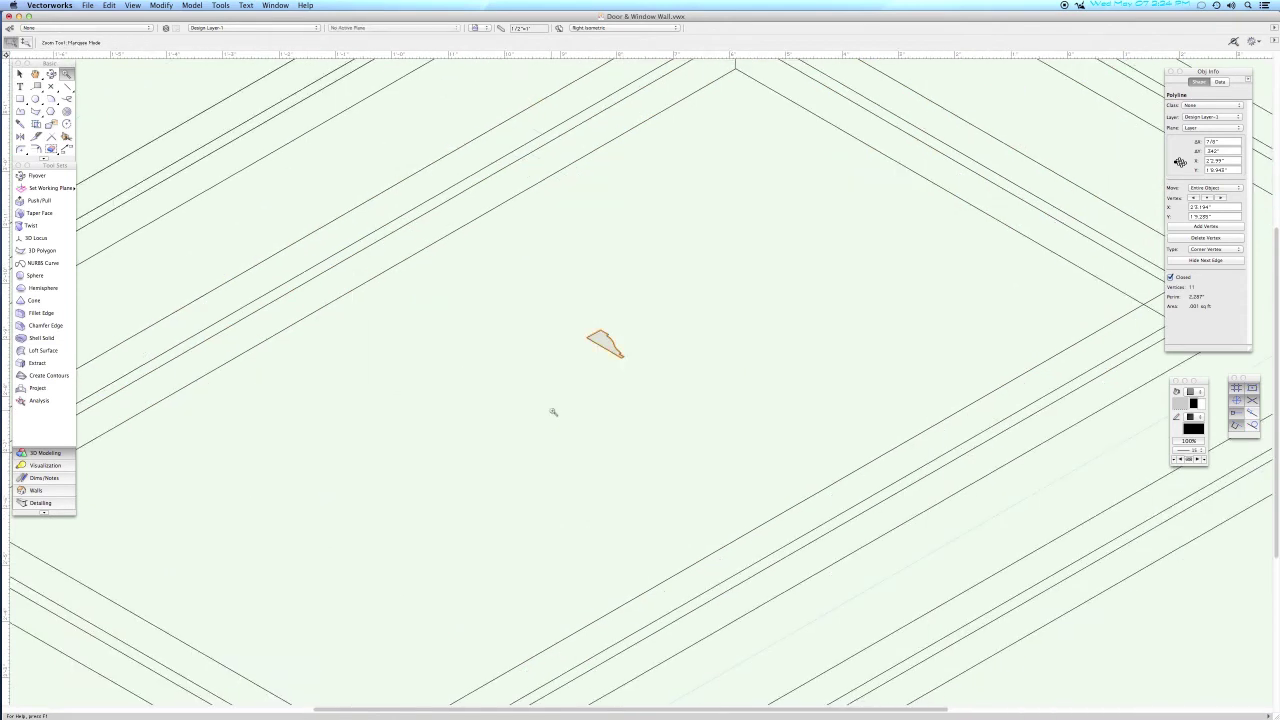
key("0")
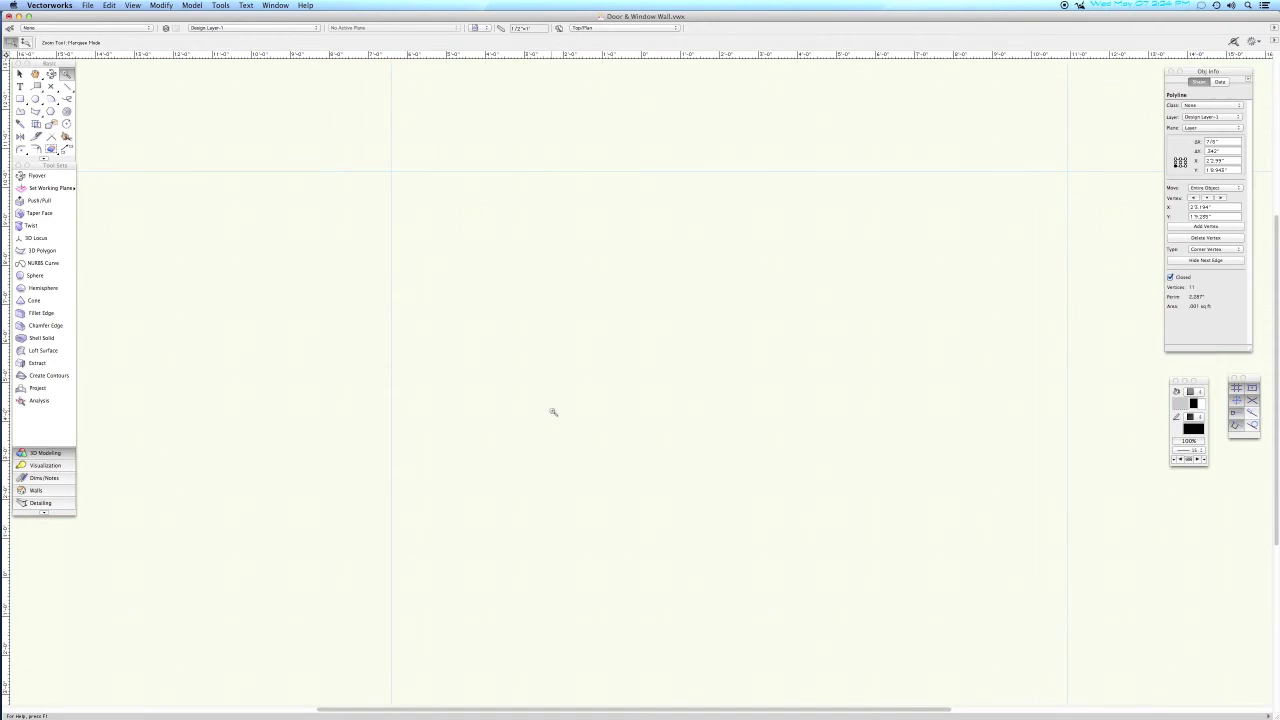
left_click_drag(680, 446, 837, 586)
key("x")
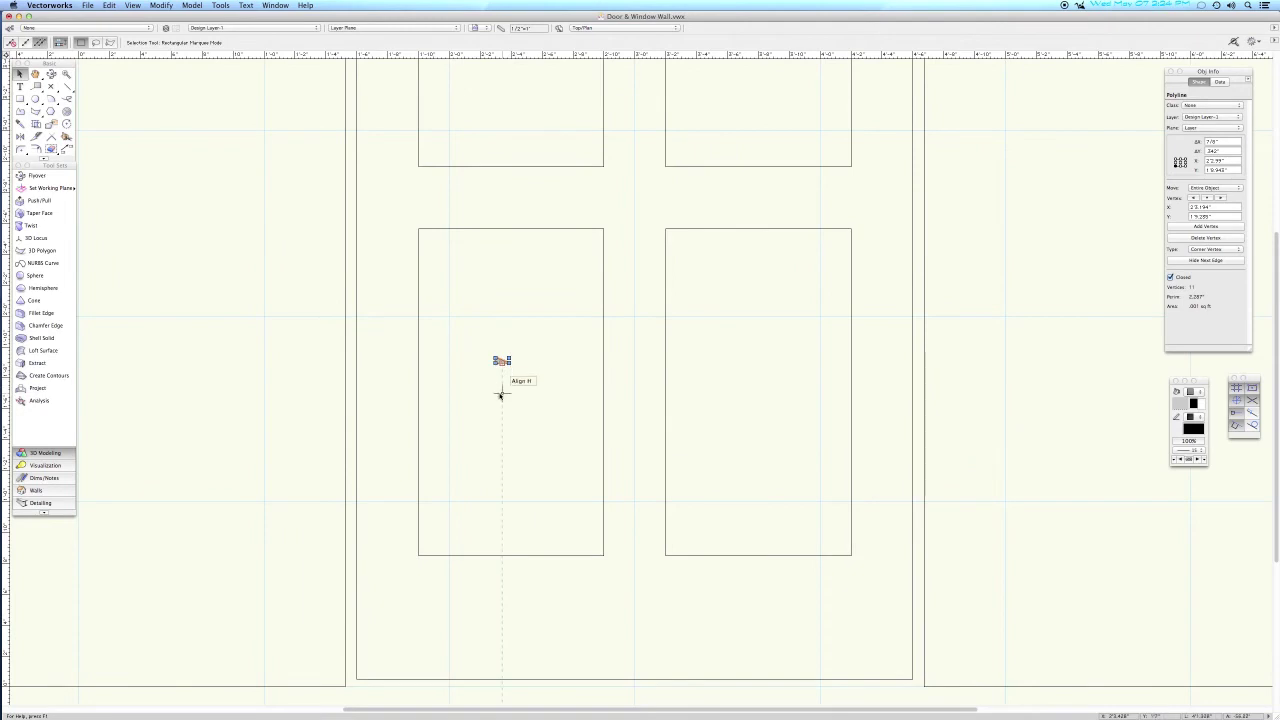
left_click(419, 484)
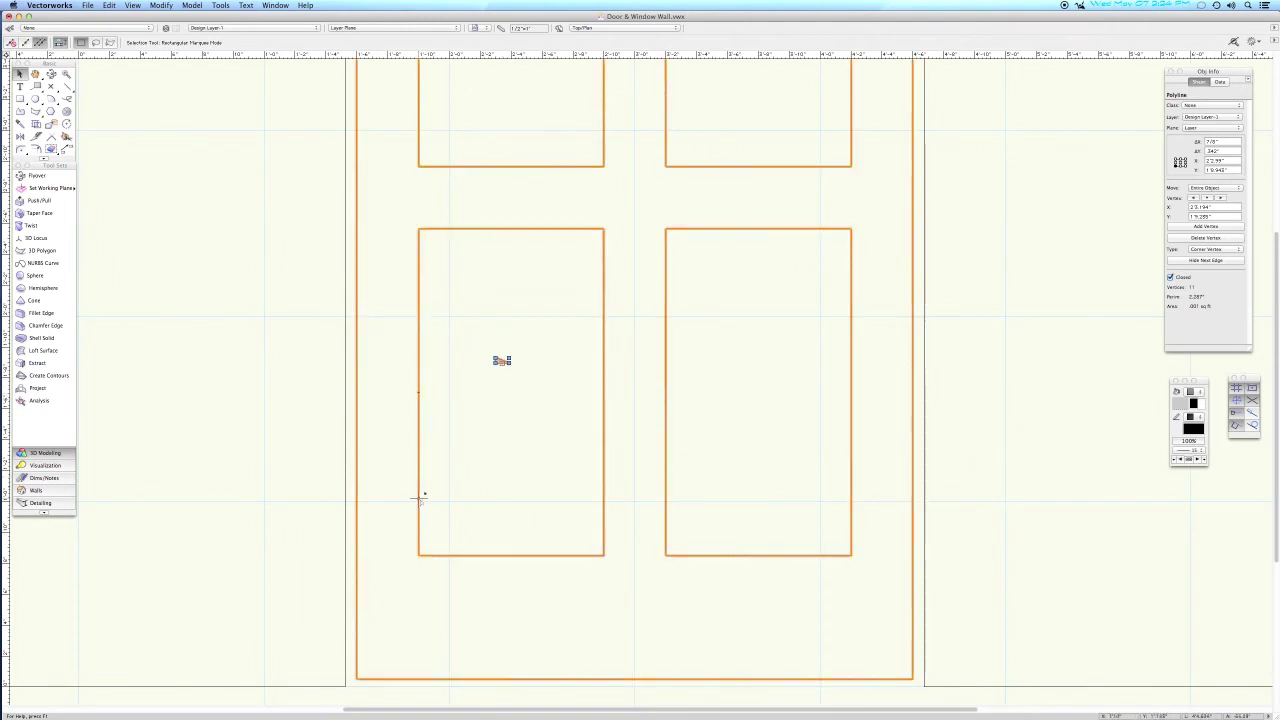
left_click(576, 238)
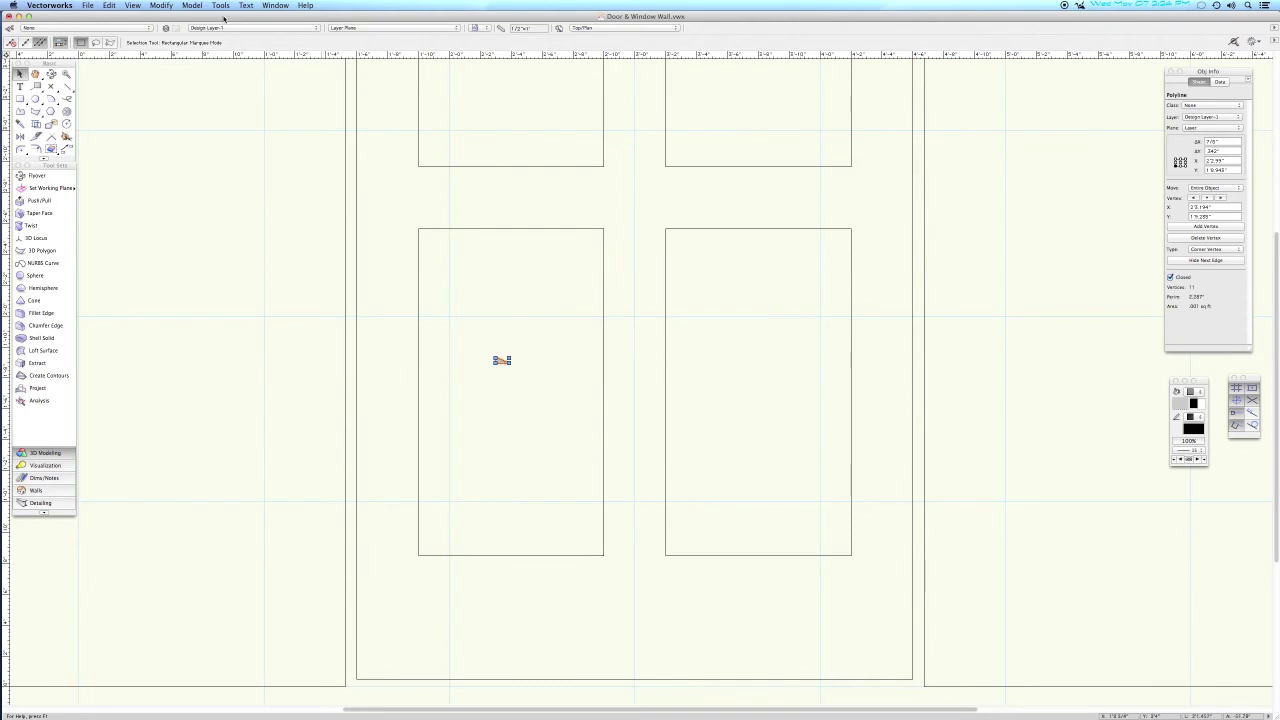
left_click(190, 6)
Rotate the moulding profile 90° in 3D about its object centre on the X axis.
mouse_move(159, 6)
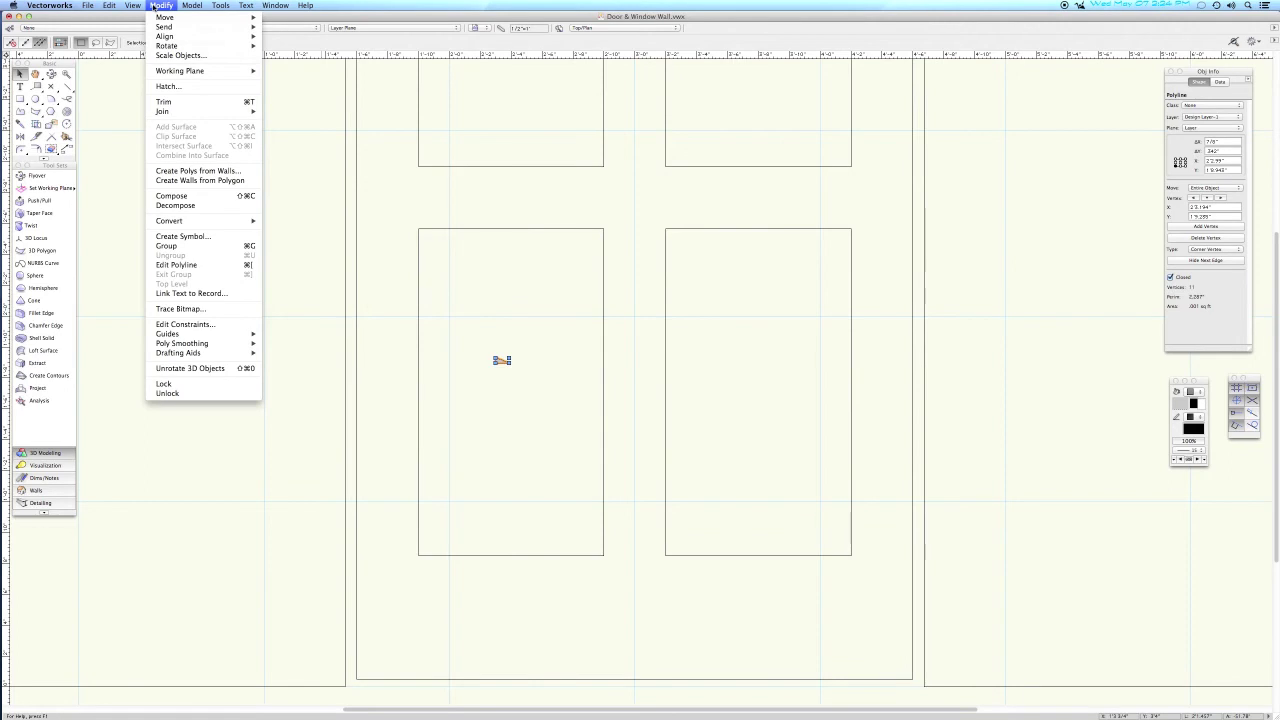
mouse_move(168, 47)
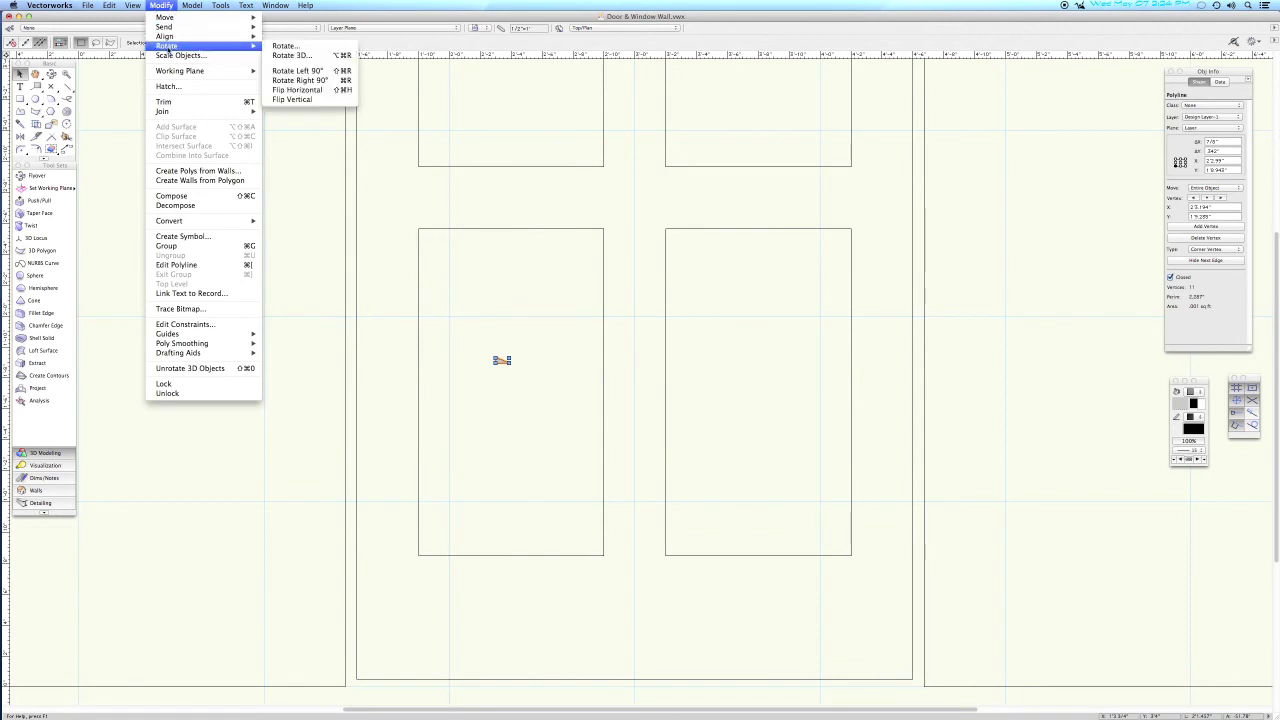
left_click(302, 56)
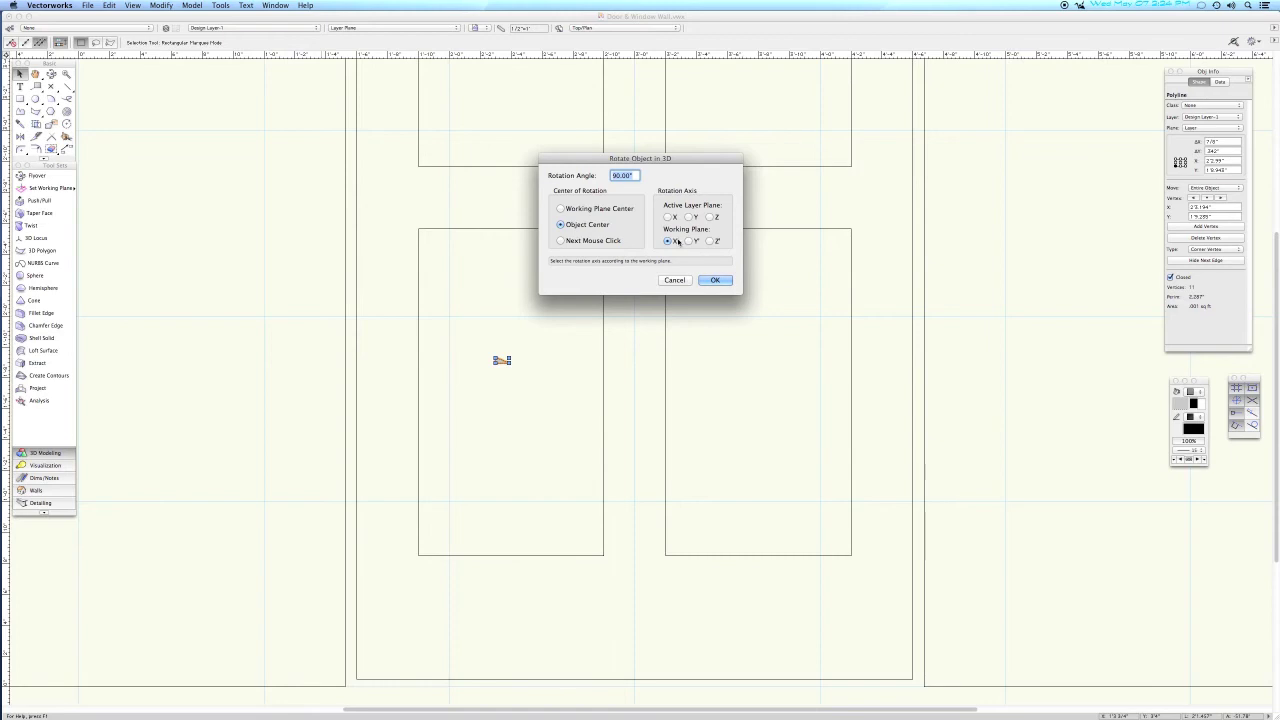
left_click(712, 280)
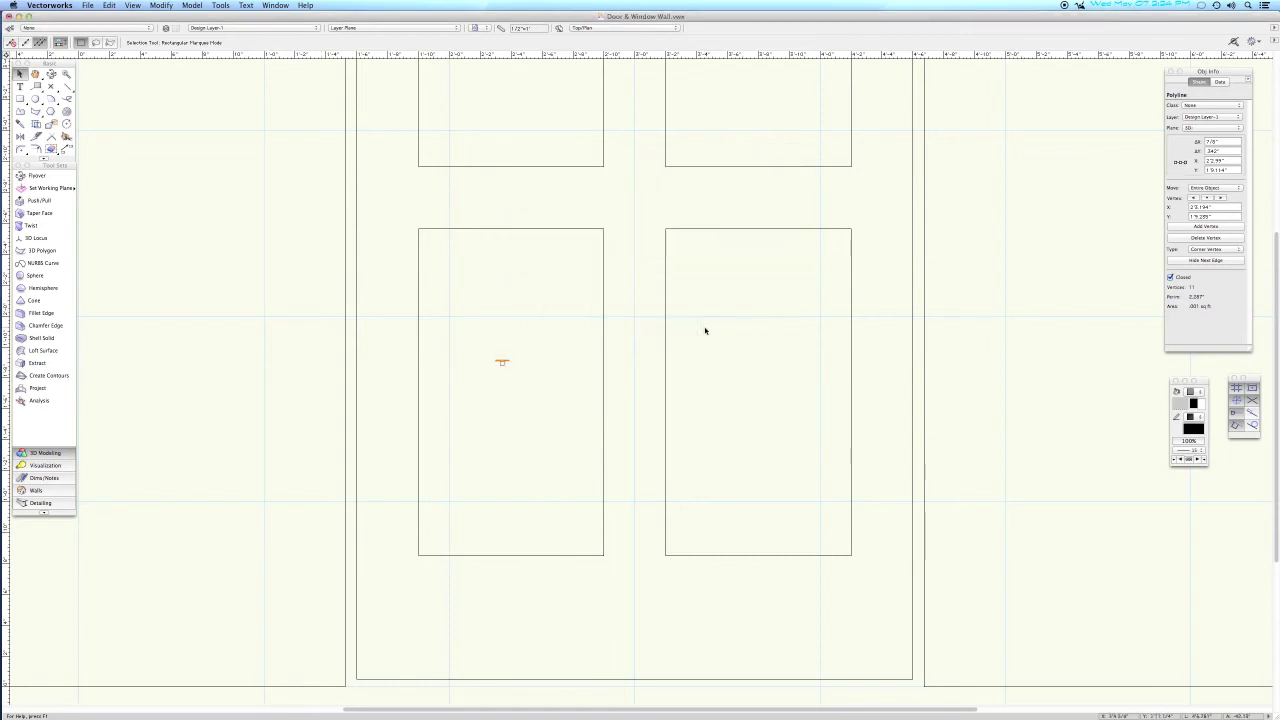
In Right Isometric, zoom to the upright profile and drag it onto the panel's raised-edge corner.
key("3")
middle_click_drag(480, 337, 617, 345)
key("c")
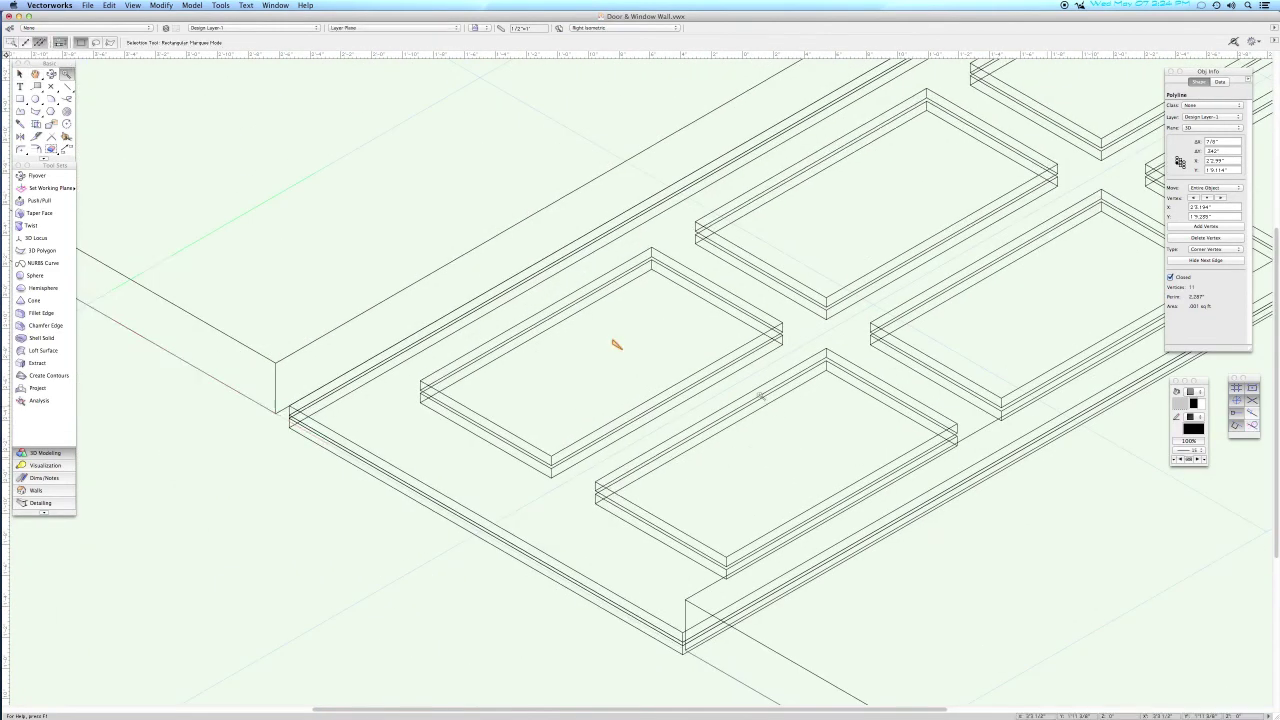
left_click_drag(484, 260, 709, 429)
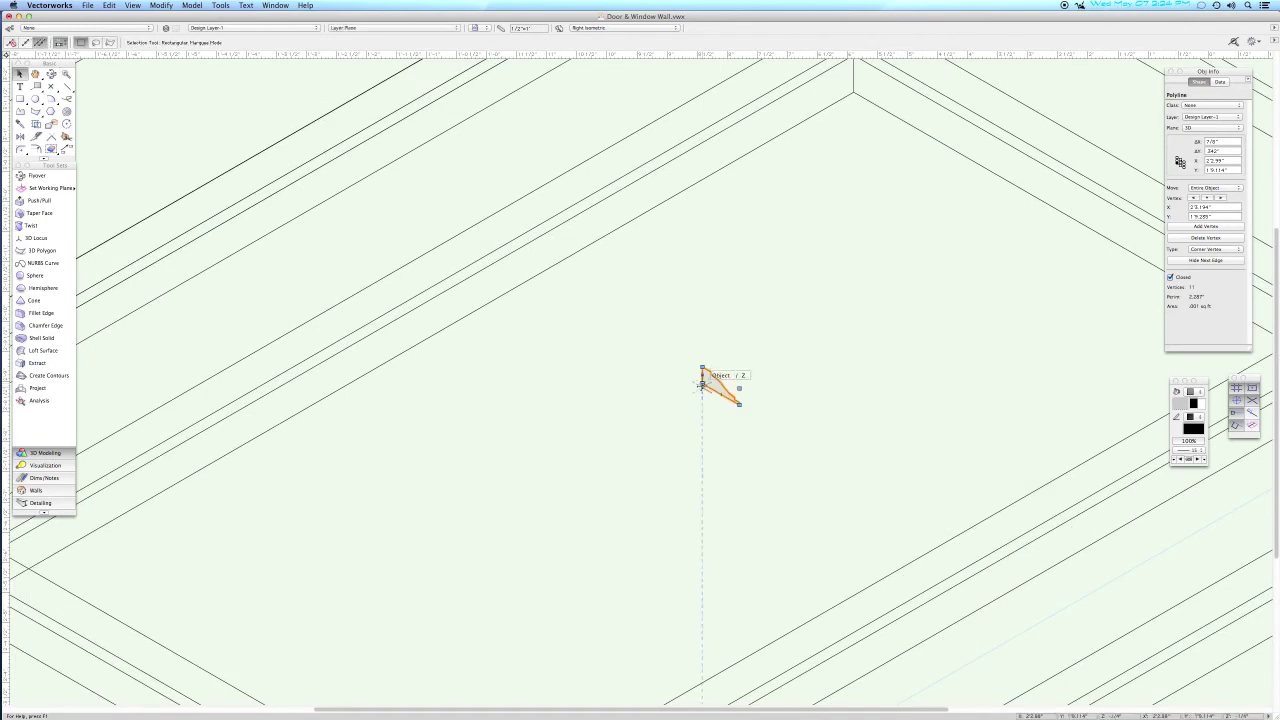
left_click_drag(702, 381, 405, 300)
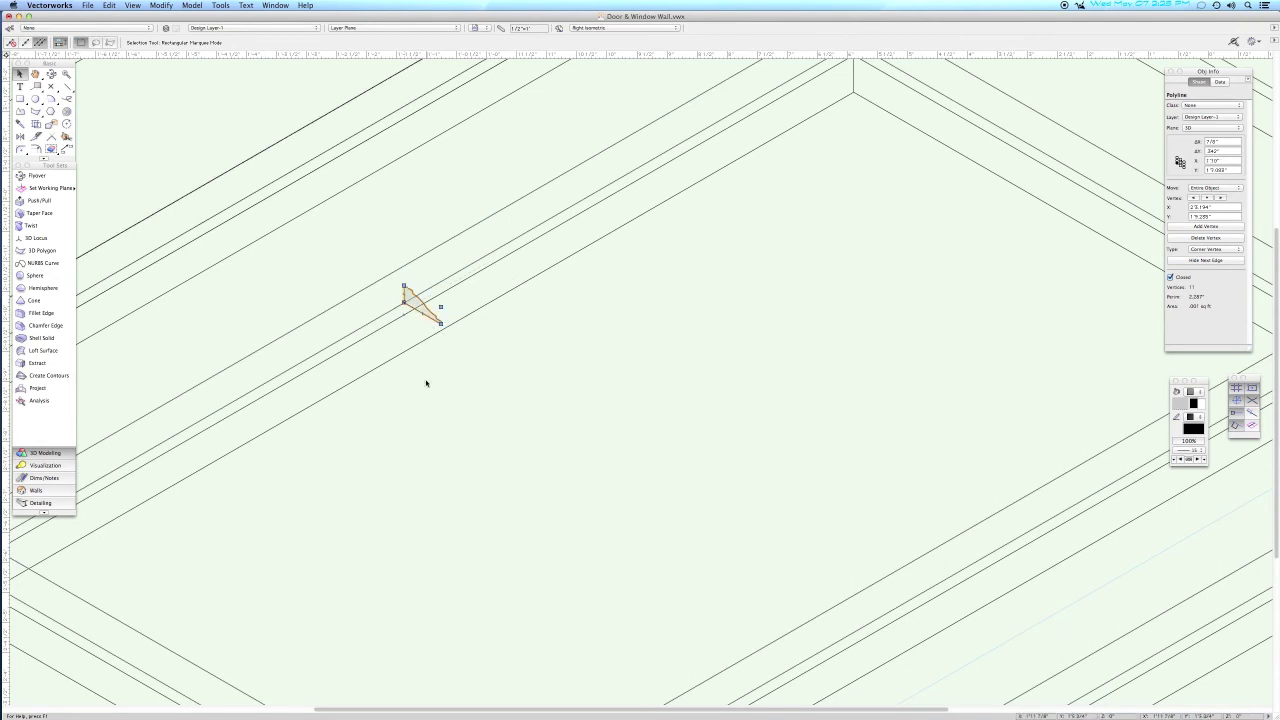
scroll(426, 383, "down", 5)
middle_click_drag(500, 394, 448, 385)
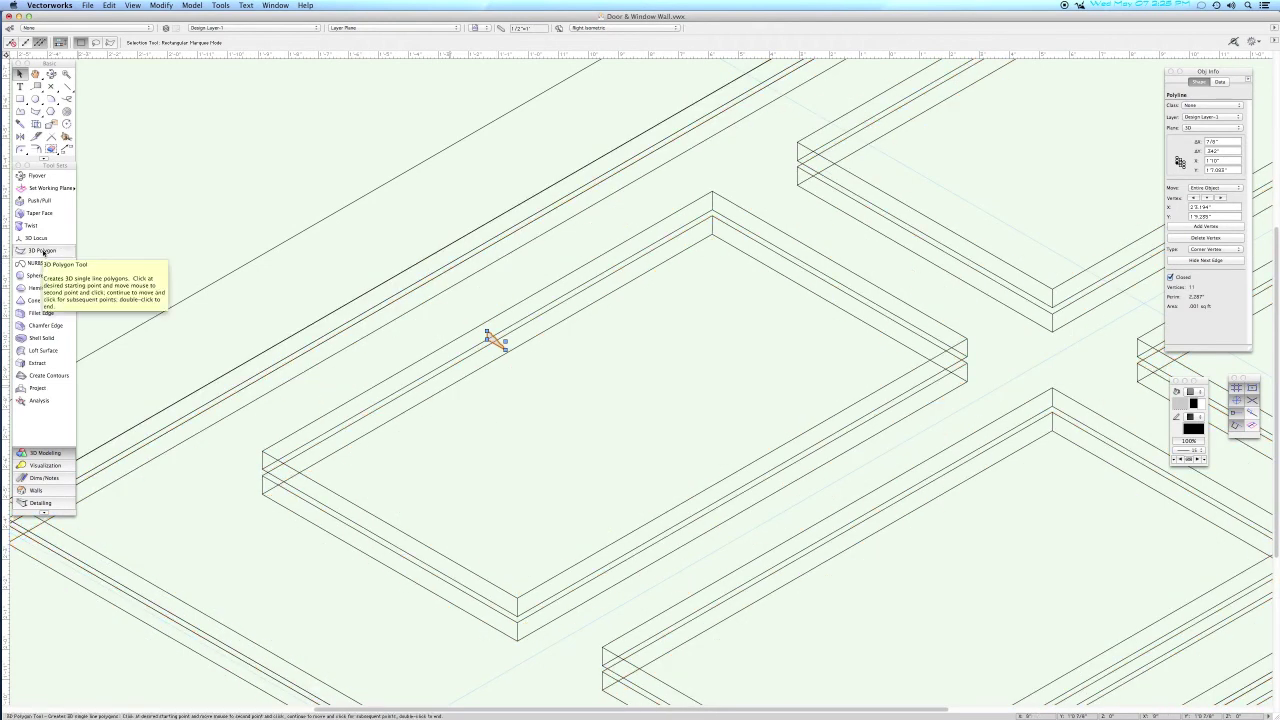
Draw a closed four-vertex 3D polygon tracing the panel opening's top rim.
left_click(42, 251)
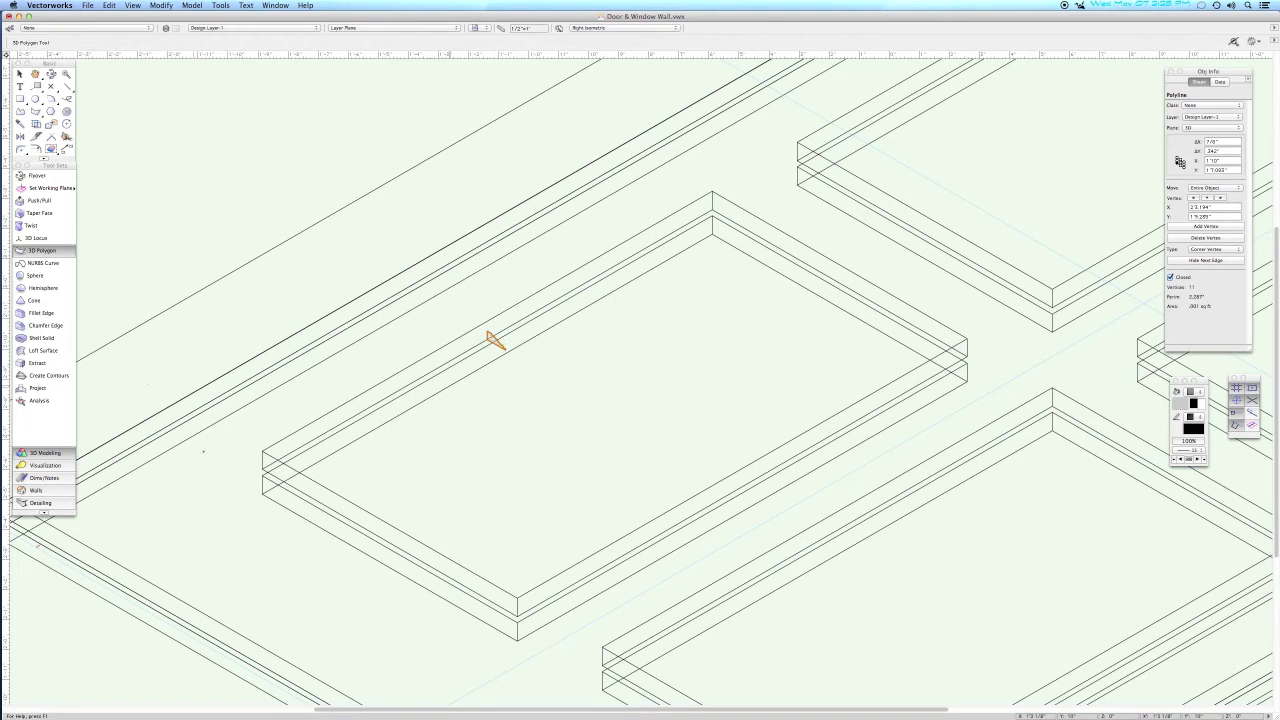
left_click(262, 467)
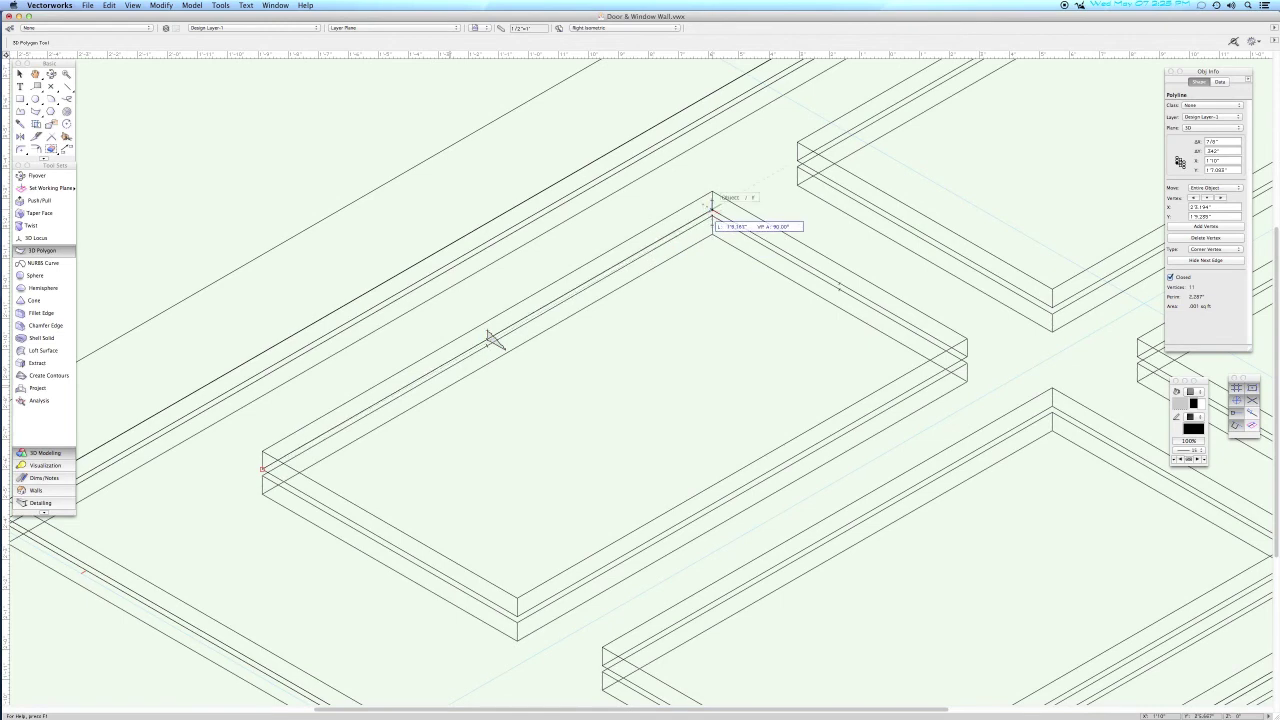
left_click(712, 215)
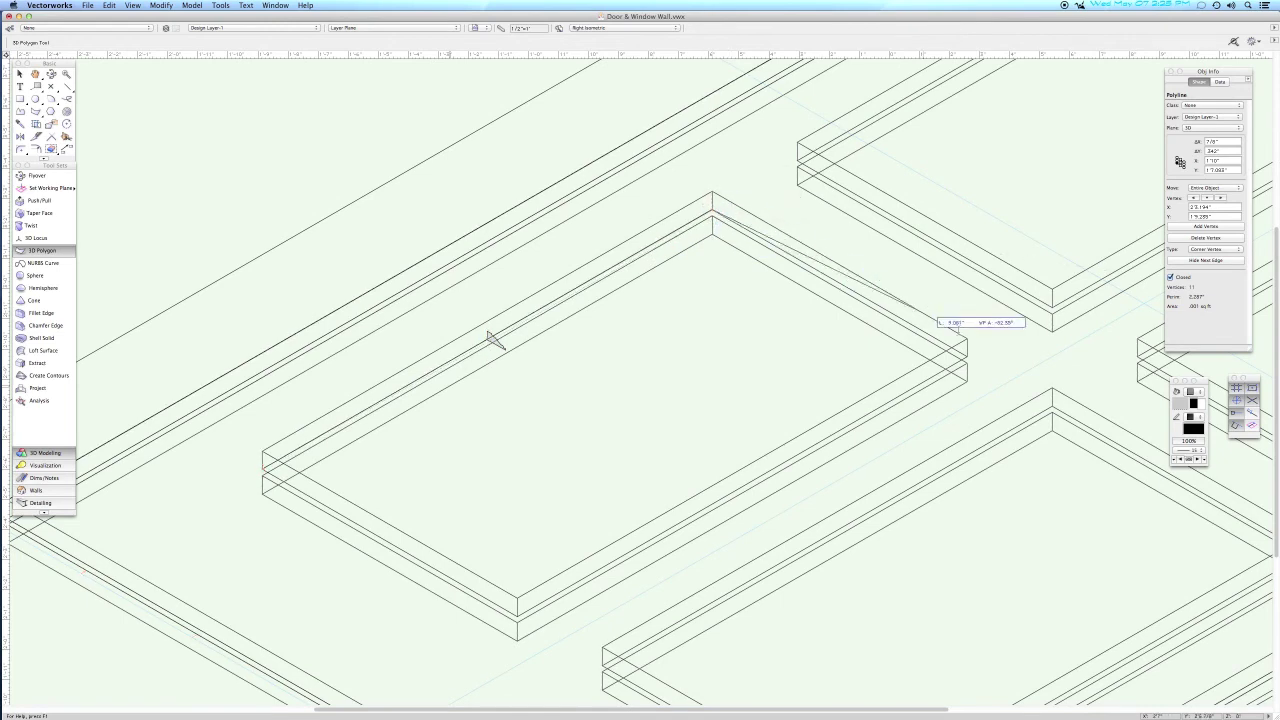
left_click(966, 354)
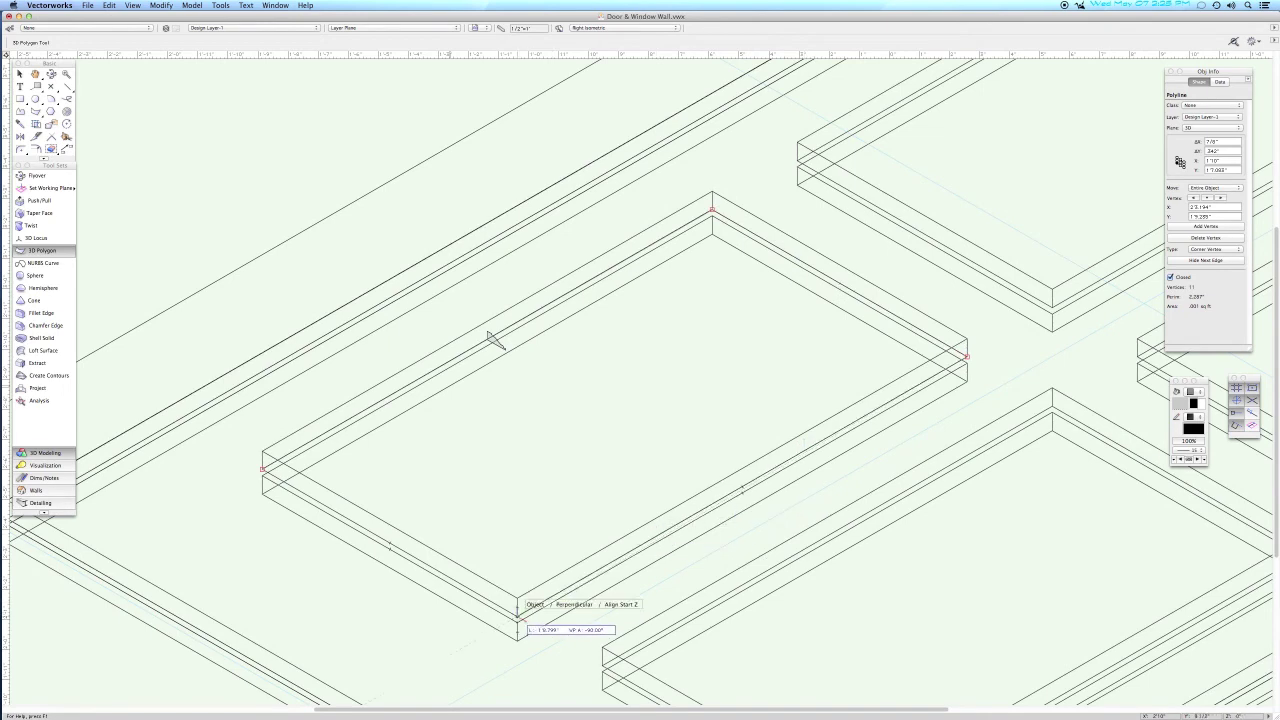
left_click(517, 615)
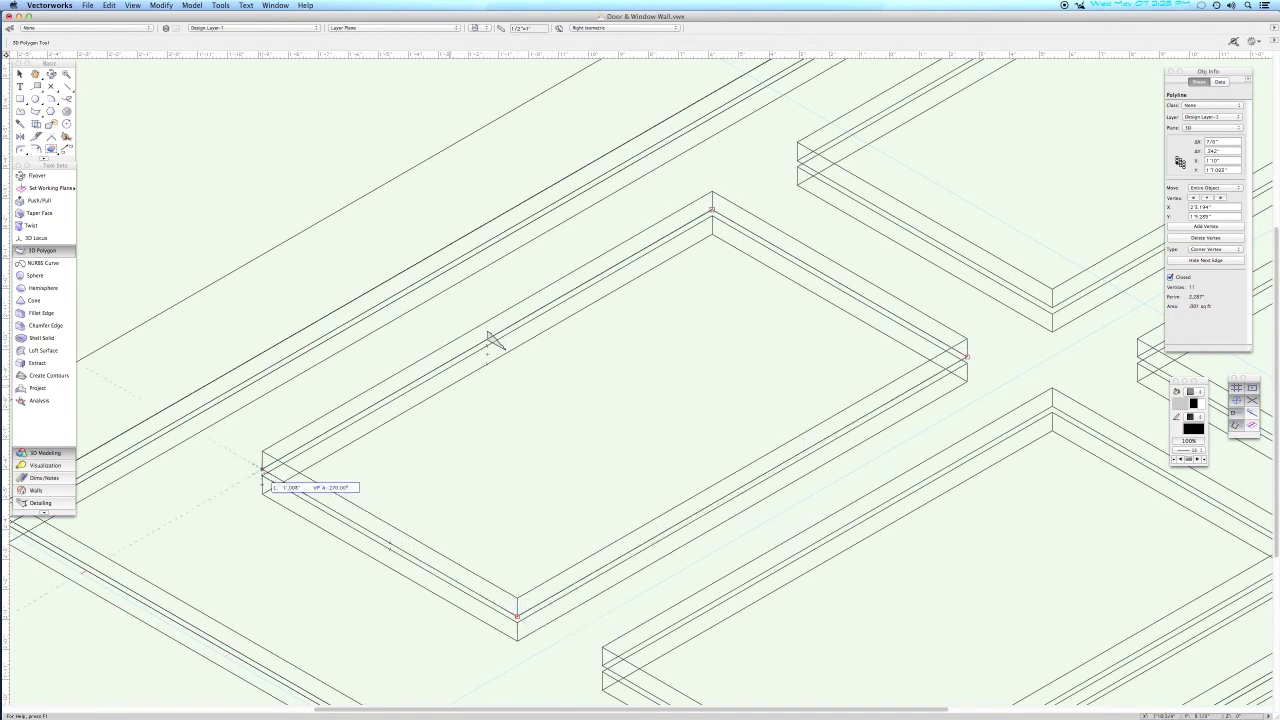
double_click(264, 469)
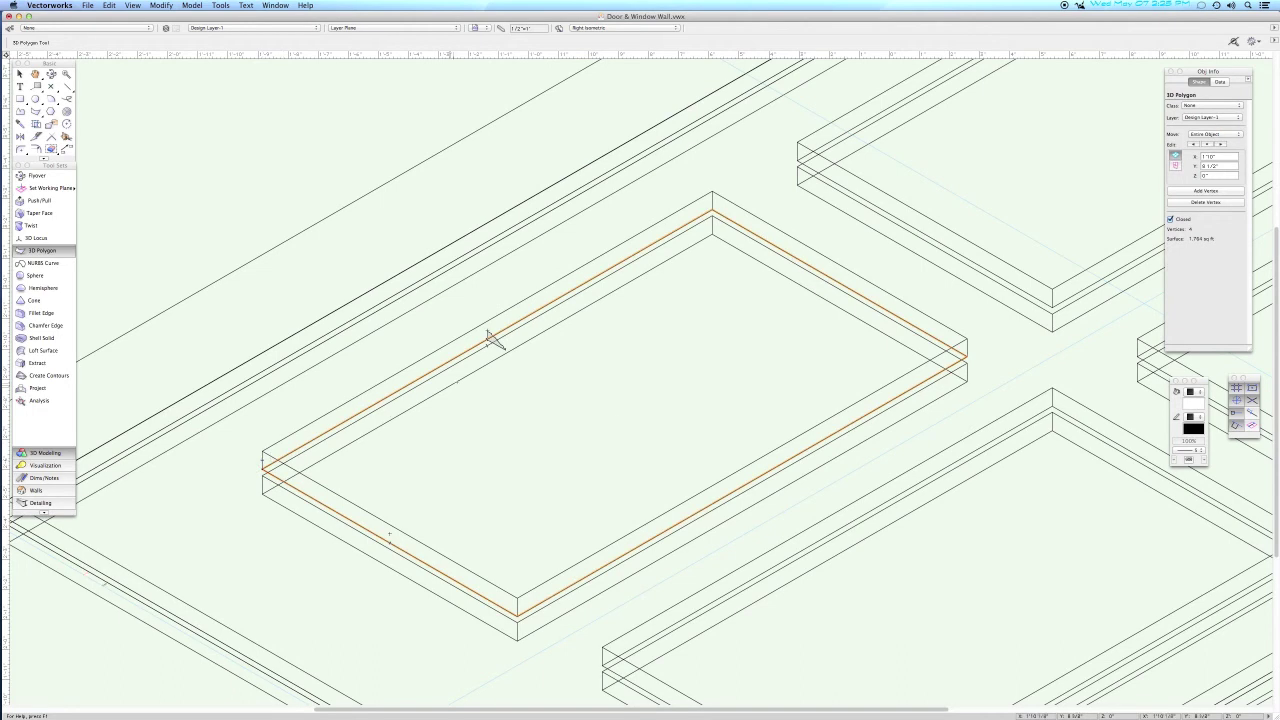
key("x")
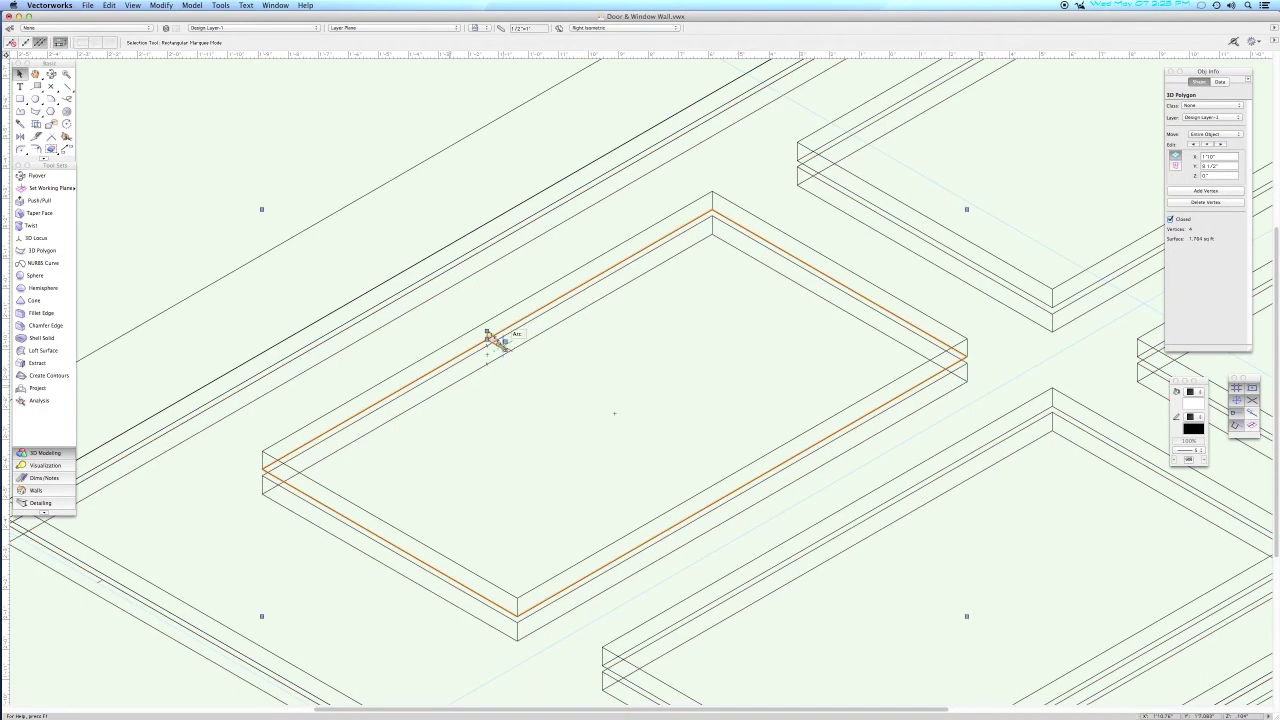
Extrude the moulding profile along the polygon path with Fix Profile checked.
left_click(498, 342, "shift")
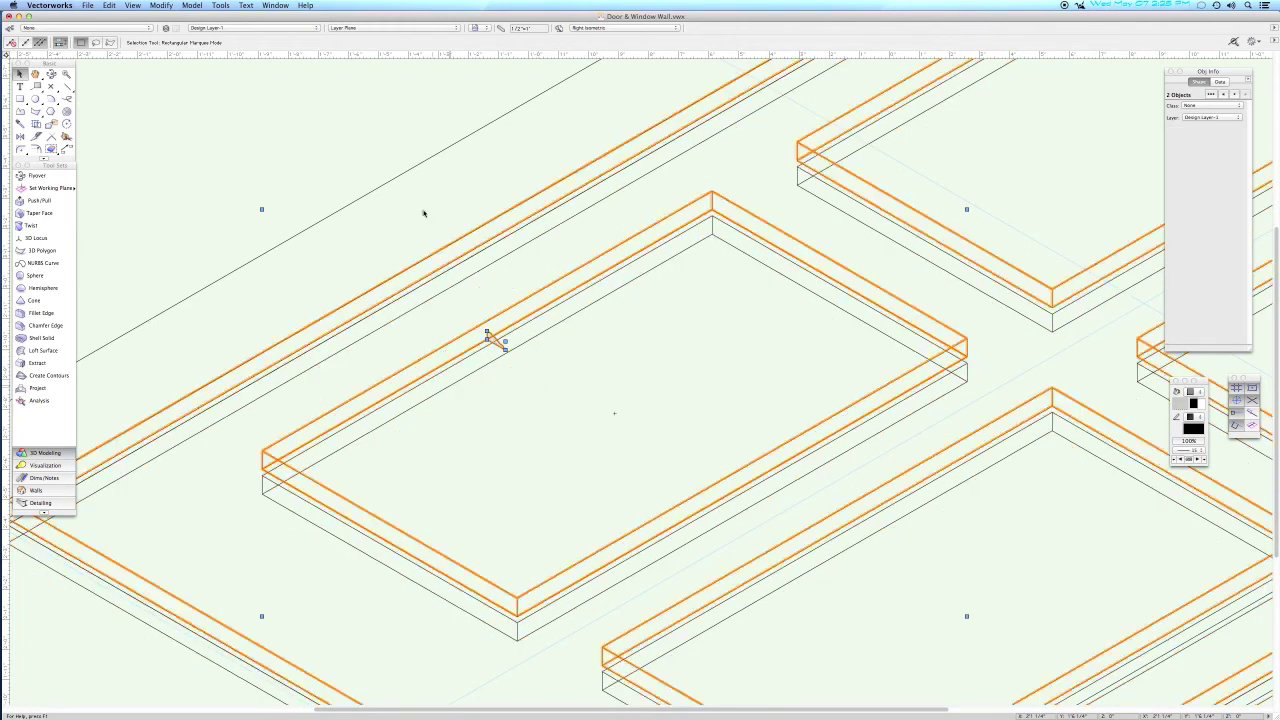
left_click(189, 5)
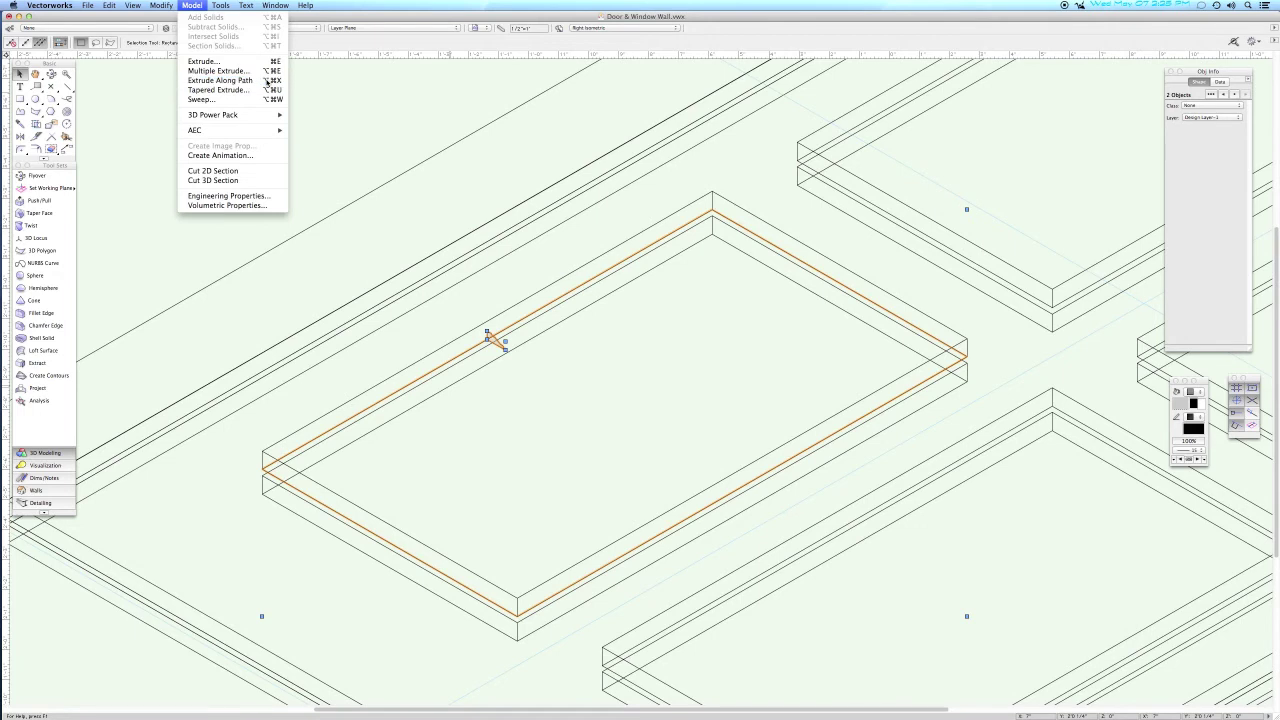
left_click(240, 80)
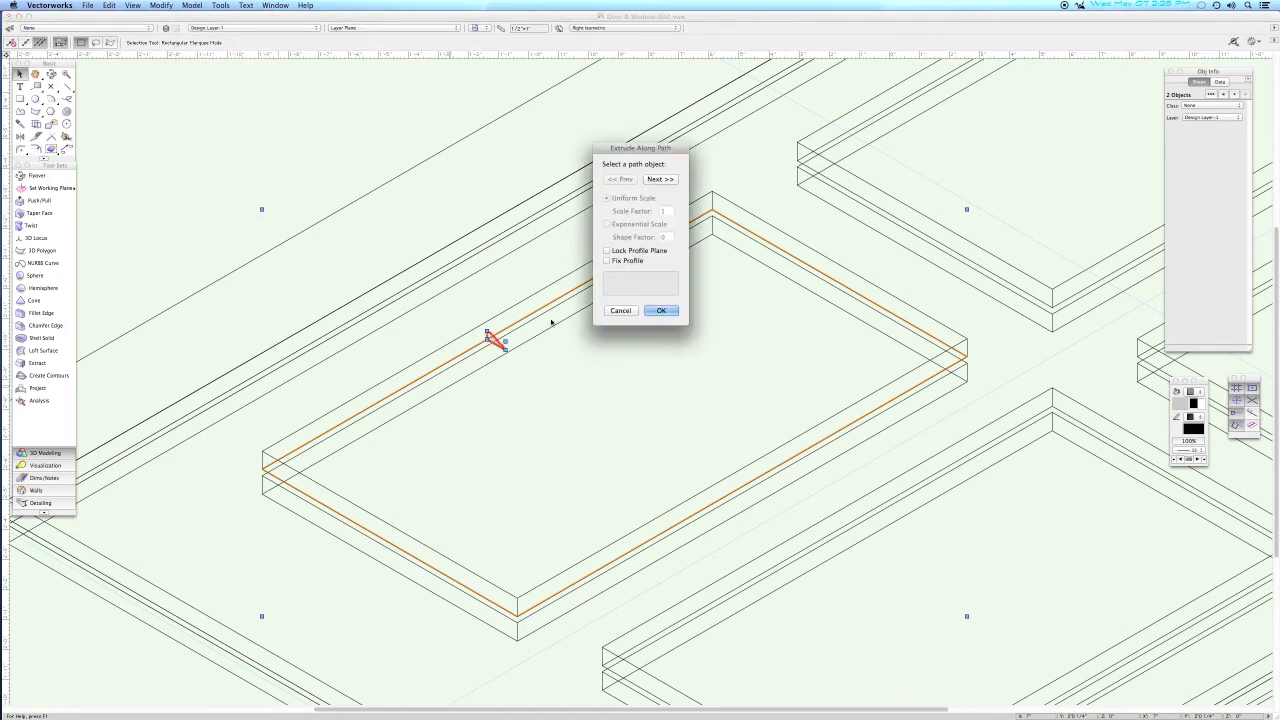
left_click(659, 178)
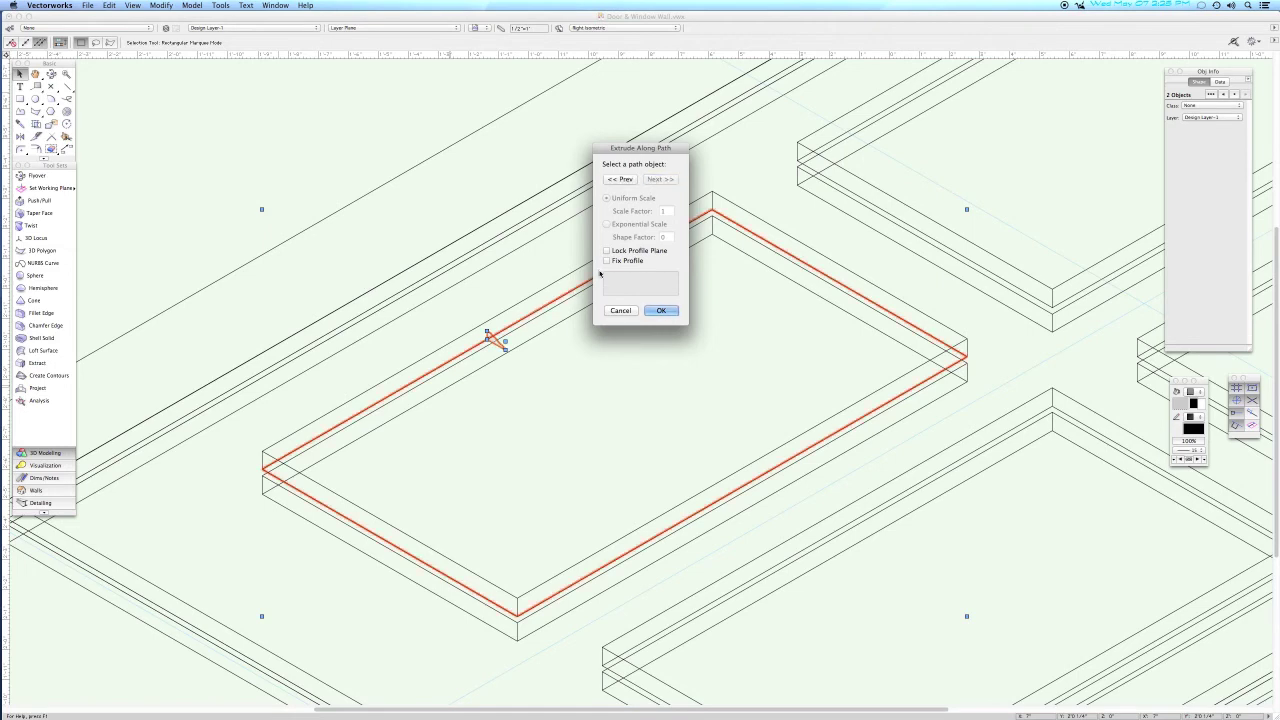
left_click(628, 261)
left_click(661, 310)
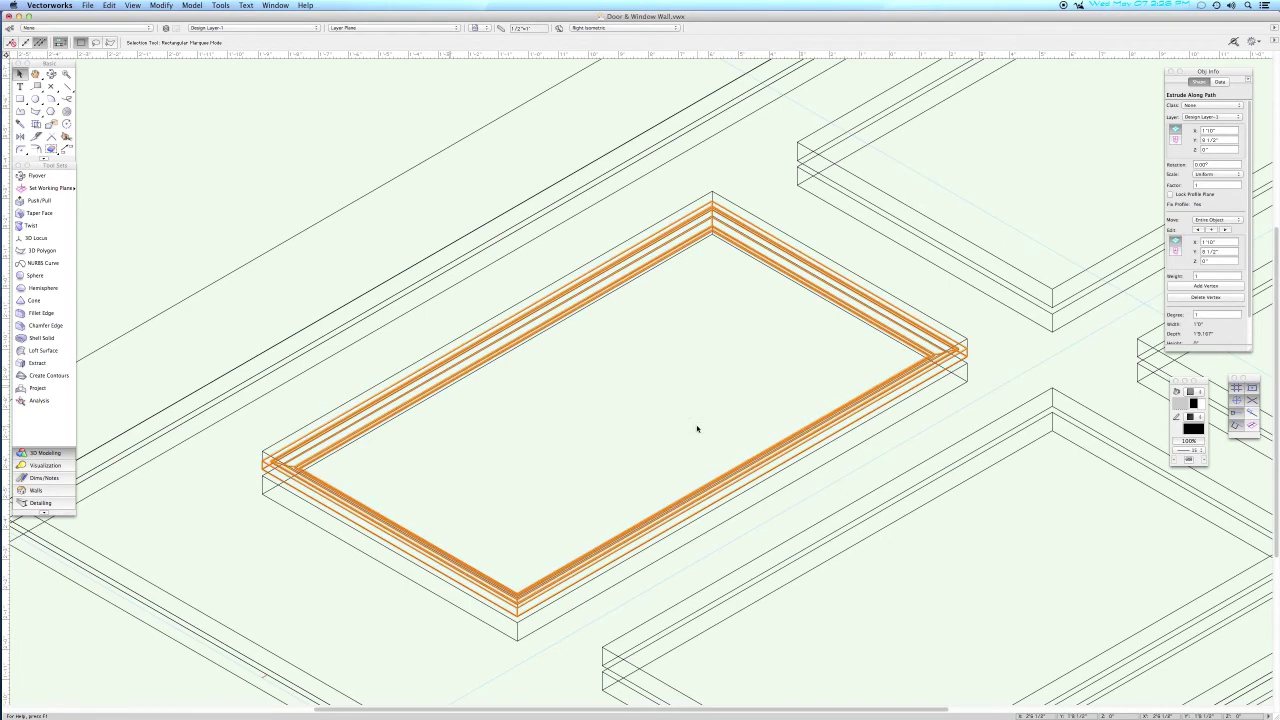
Return to Top/Plan and zoom in on the door's lower panels.
key("F5")
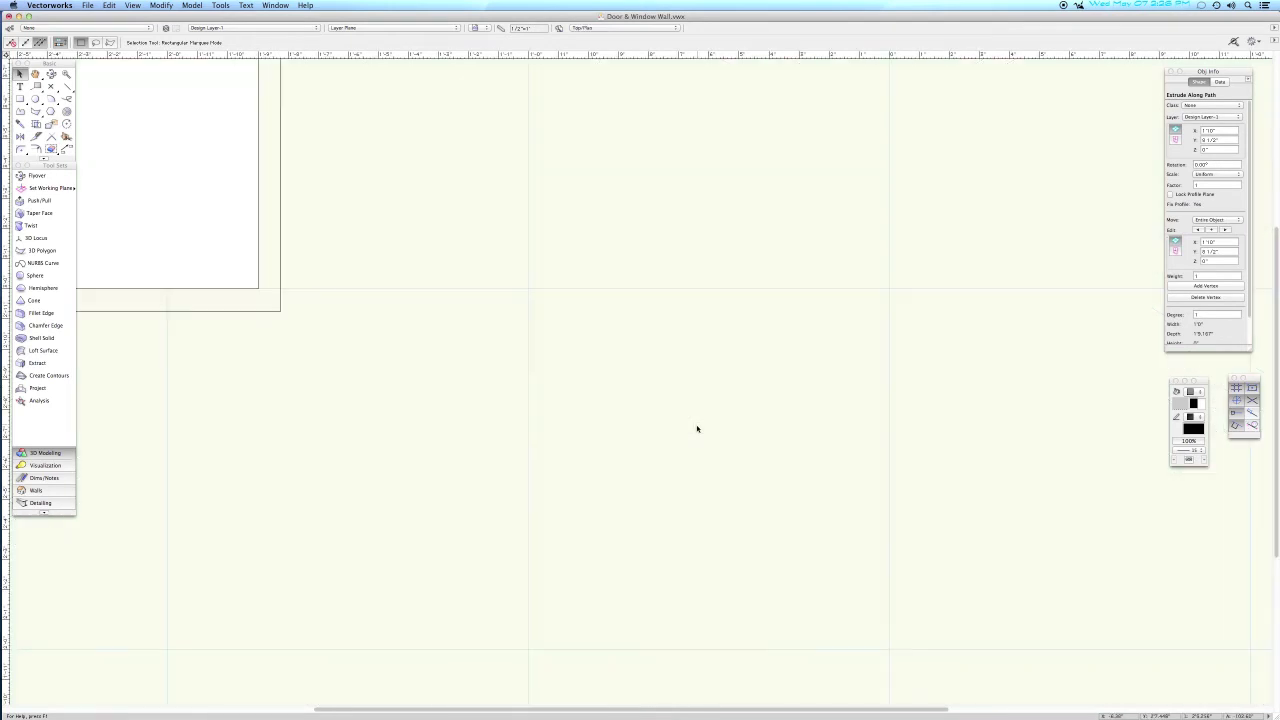
key("c")
left_click_drag(689, 438, 853, 588)
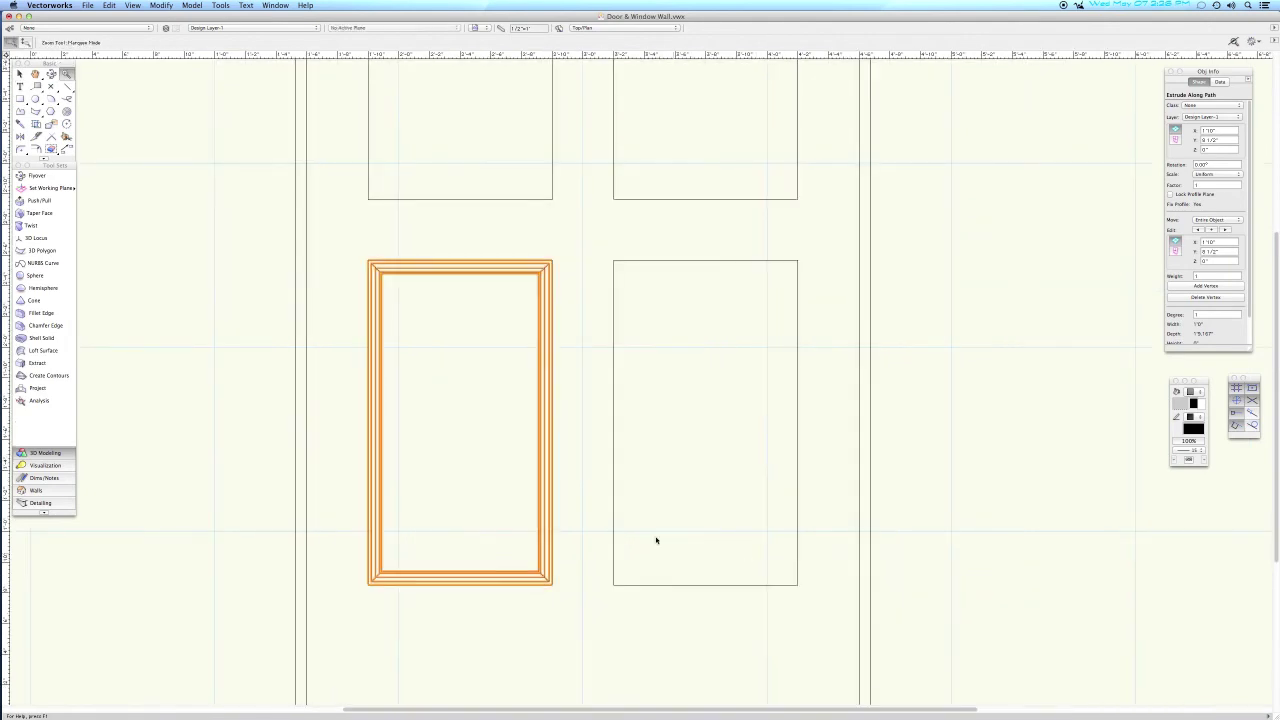
key("x")
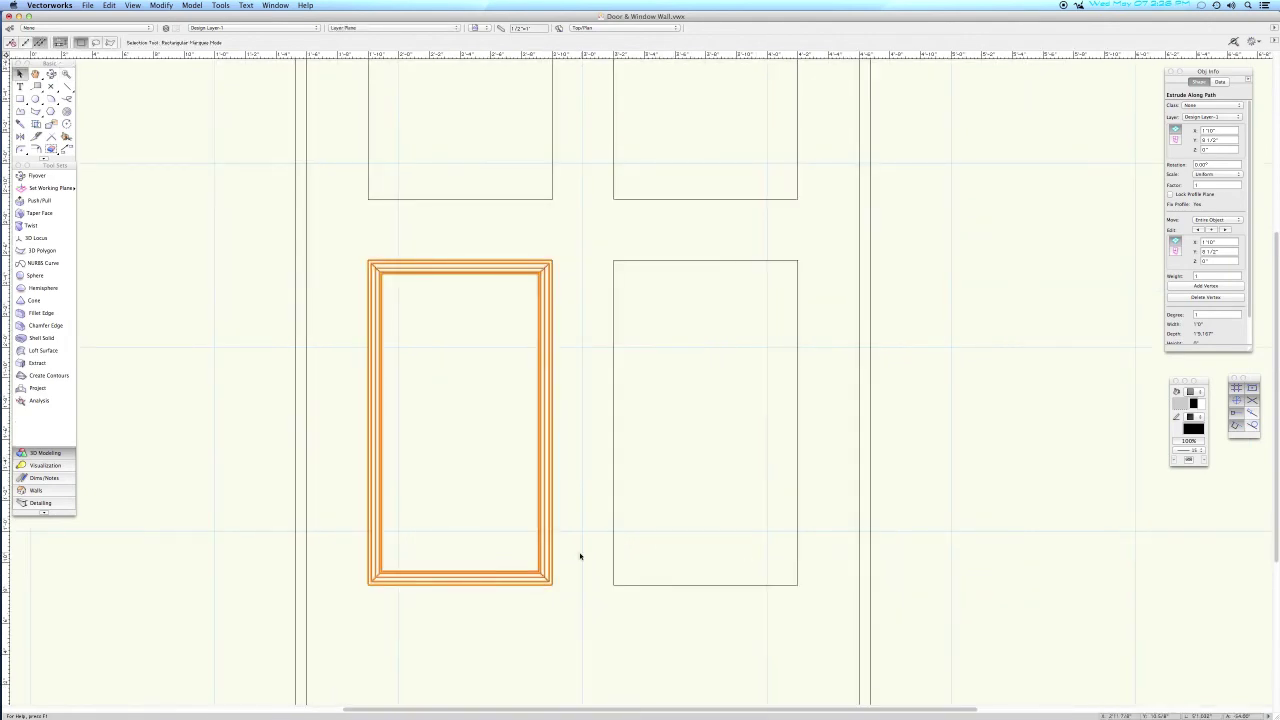
Copy the moulded frame to the right panel and duplicate the pair into the top openings.
left_click_drag(552, 585, 798, 586)
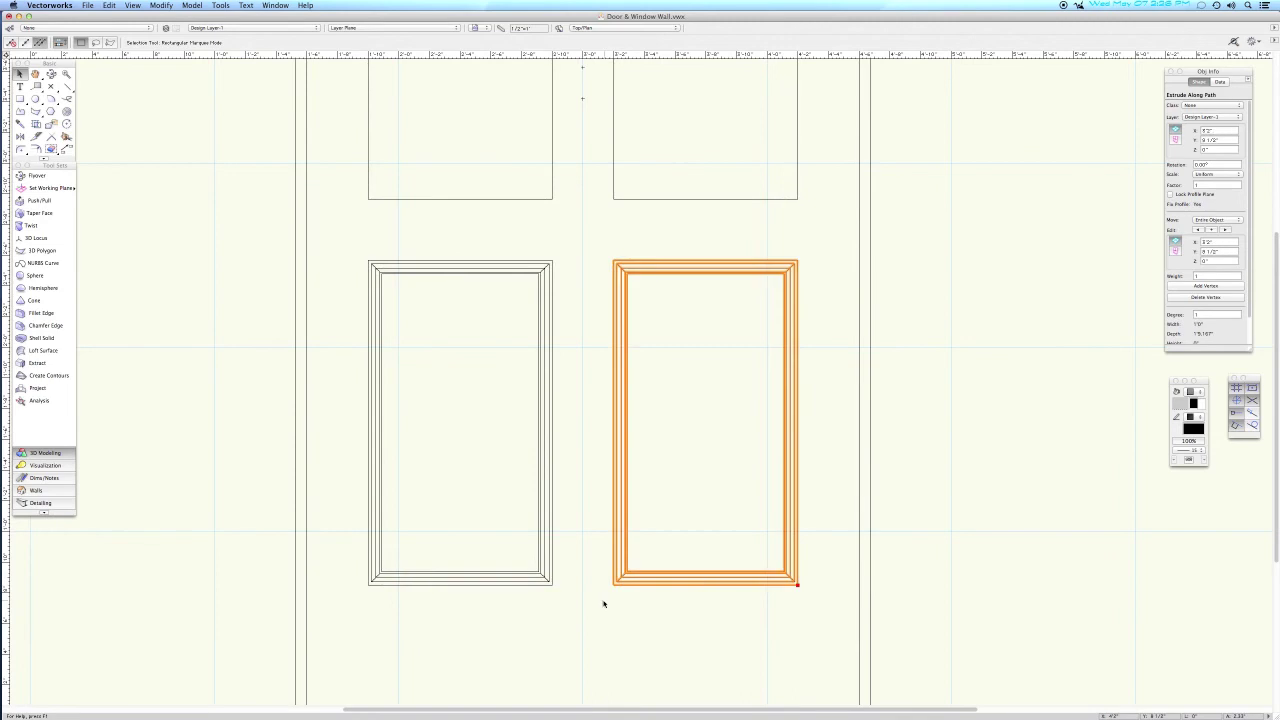
left_click(543, 582, "shift")
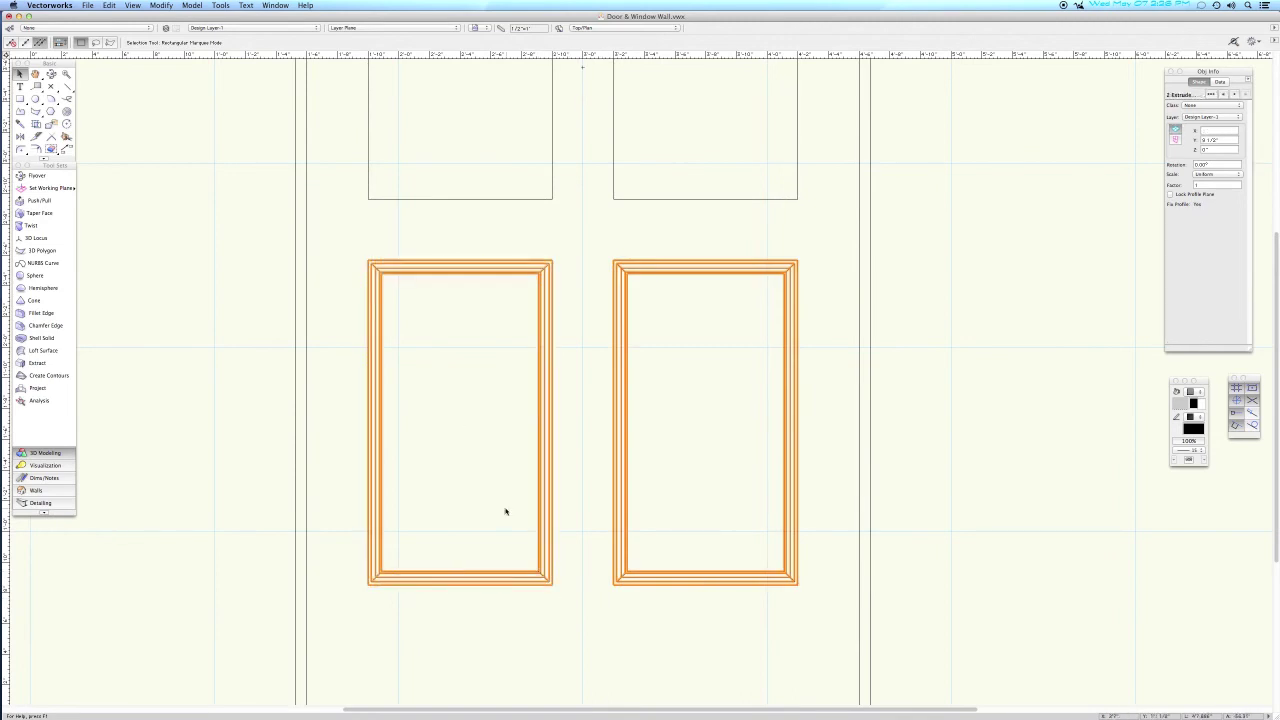
key("super+d")
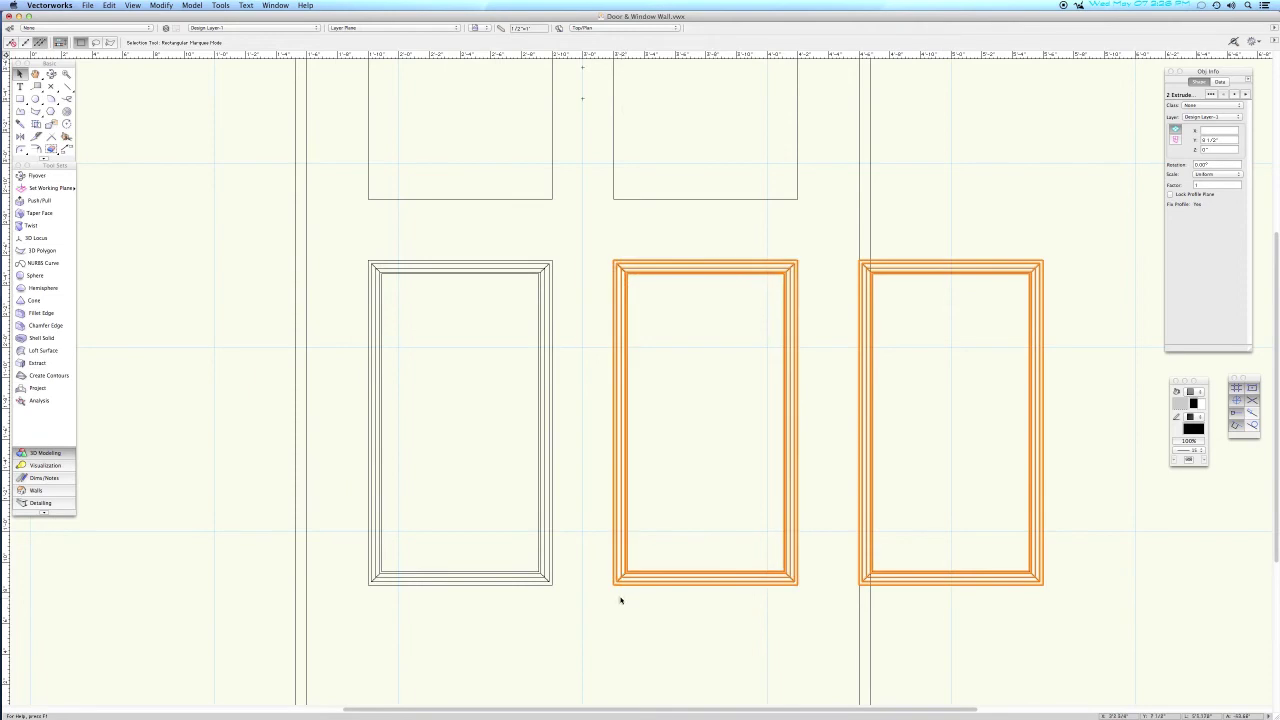
left_click_drag(612, 582, 367, 198)
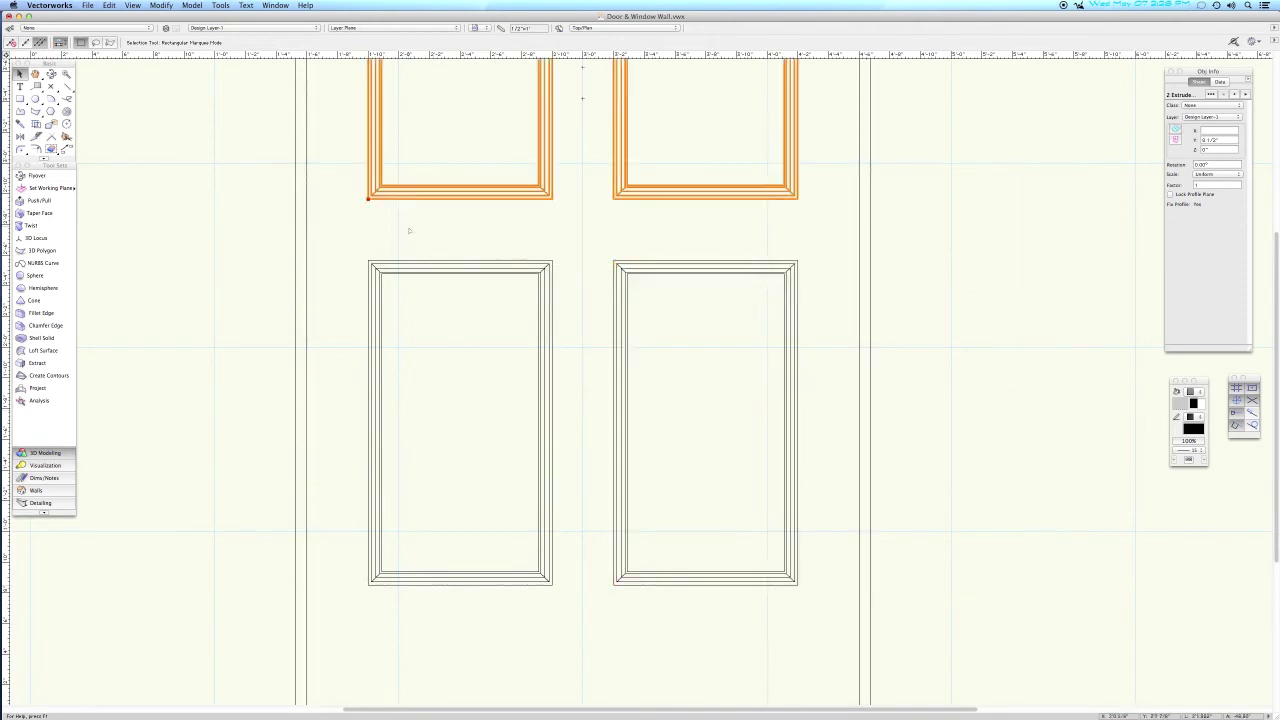
key("super+minus")
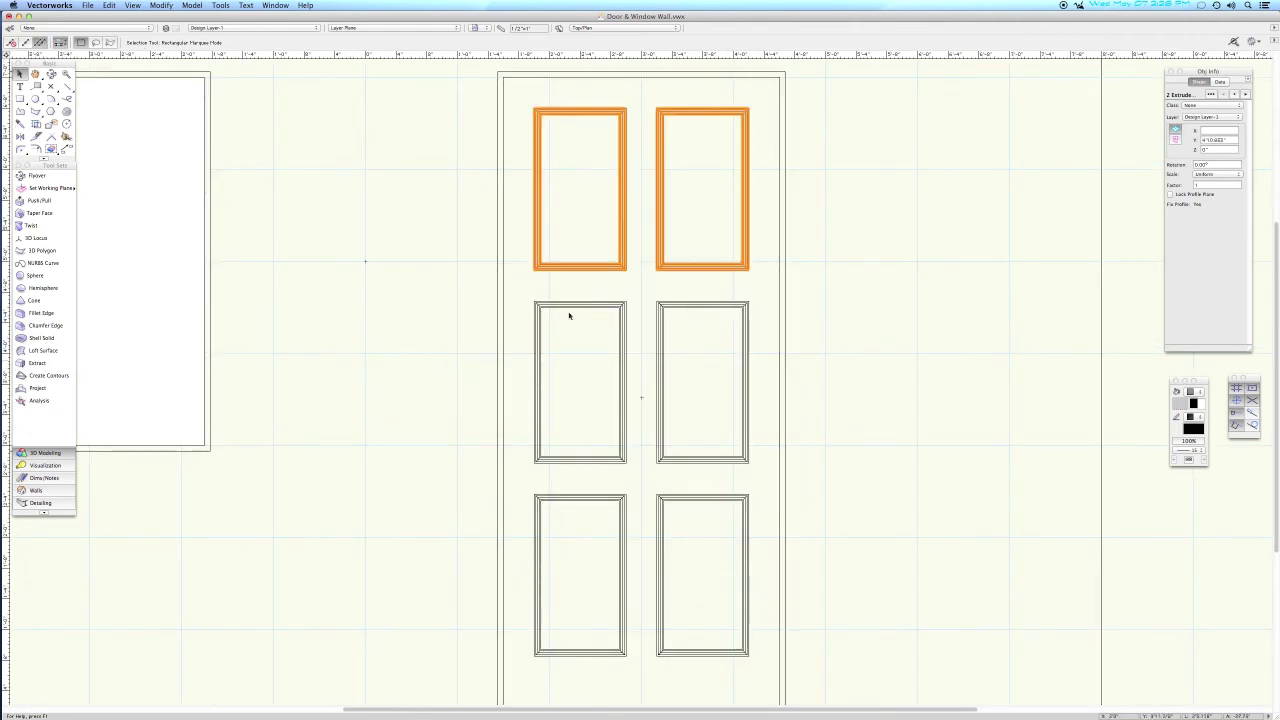
key("3")
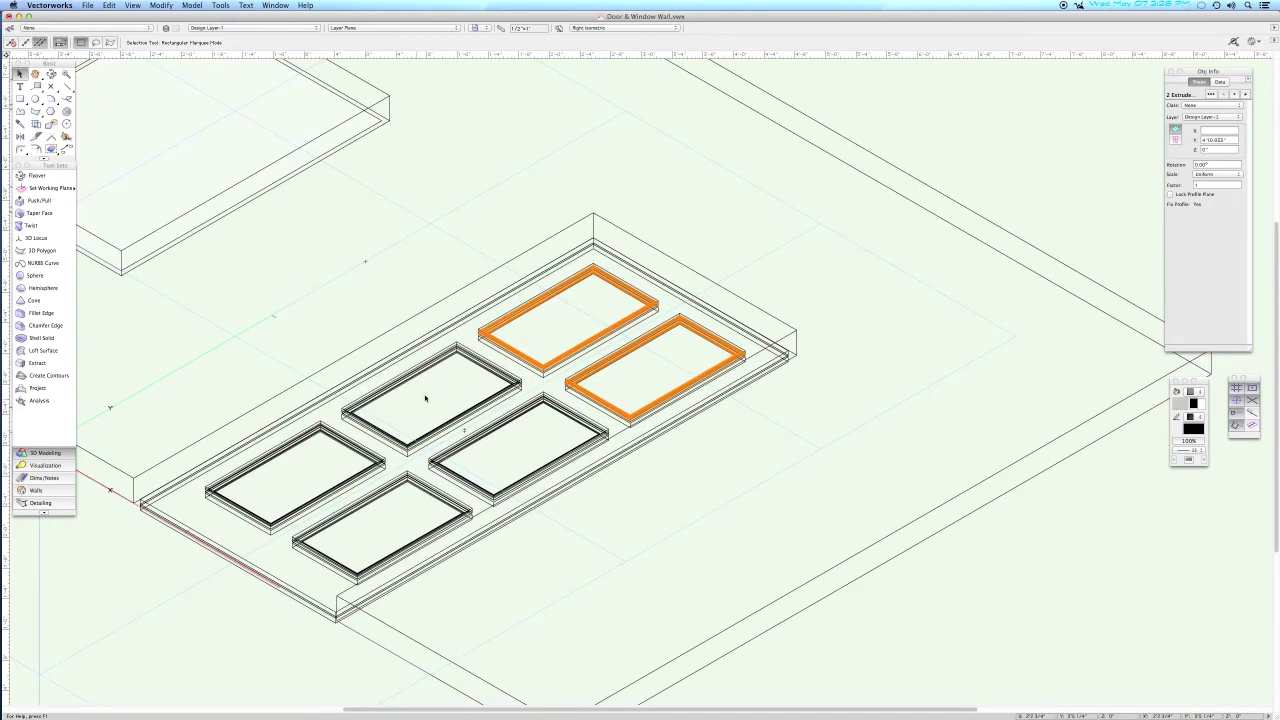
Select all six moulded panel frames in plan view.
key("5")
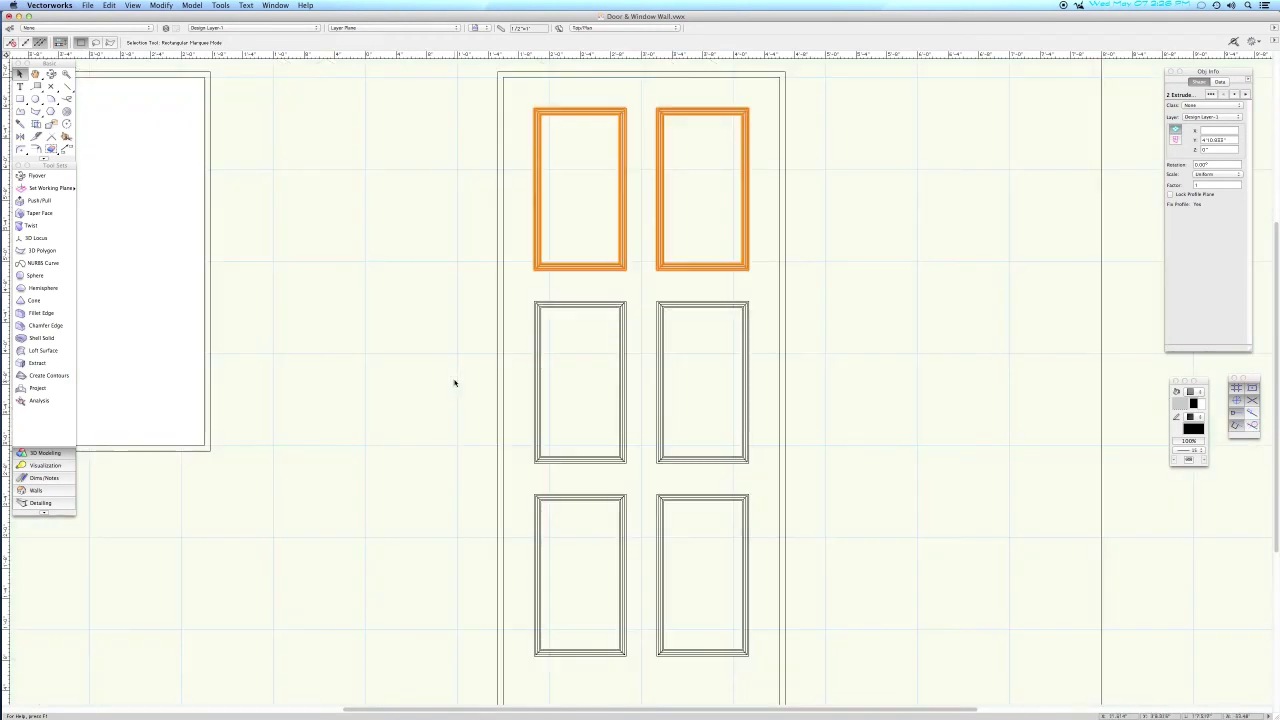
left_click(560, 314, "shift")
left_click(678, 300, "shift")
left_click(694, 497, "shift")
left_click(610, 494, "shift")
Mirror-duplicate the frames about the door's midpoint in Back view, then fit Right Isometric.
key("8")
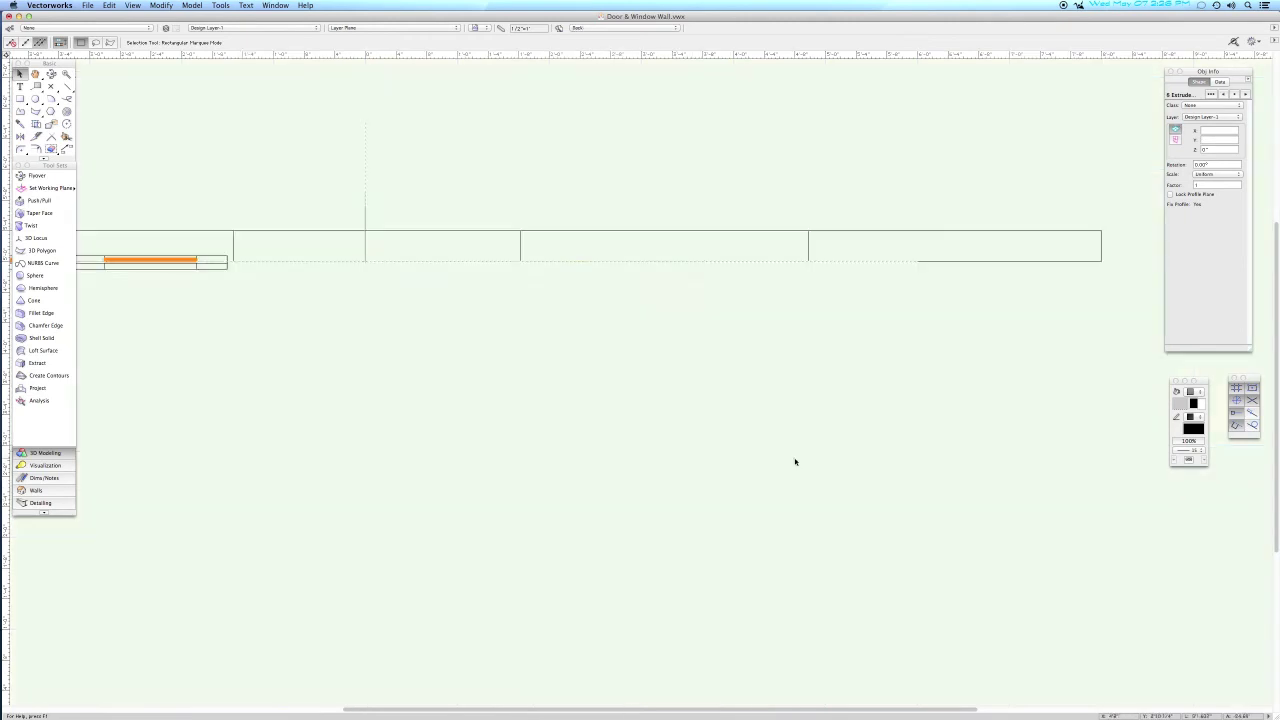
key("space")
mouse_move(191, 309)
left_mouse_down()
mouse_move(500, 323)
mouse_move(609, 363)
left_mouse_up()
key("c")
left_click_drag(343, 294, 466, 357)
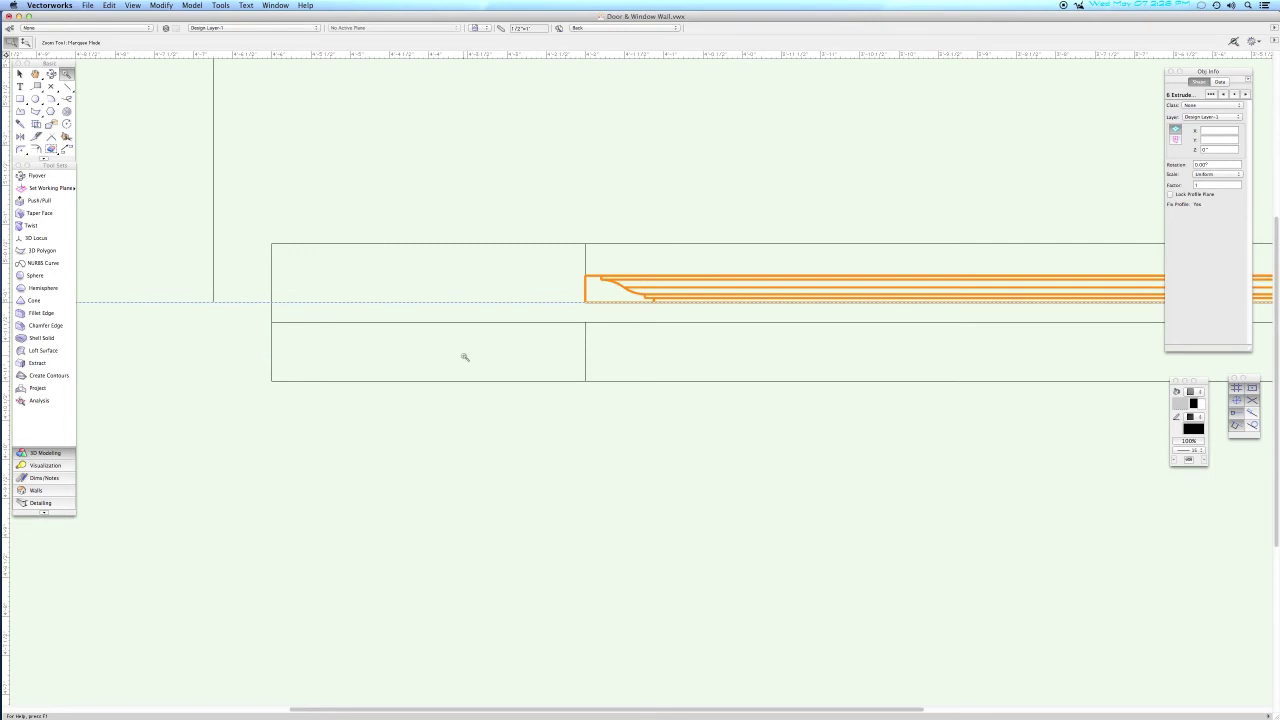
key("shift+m")
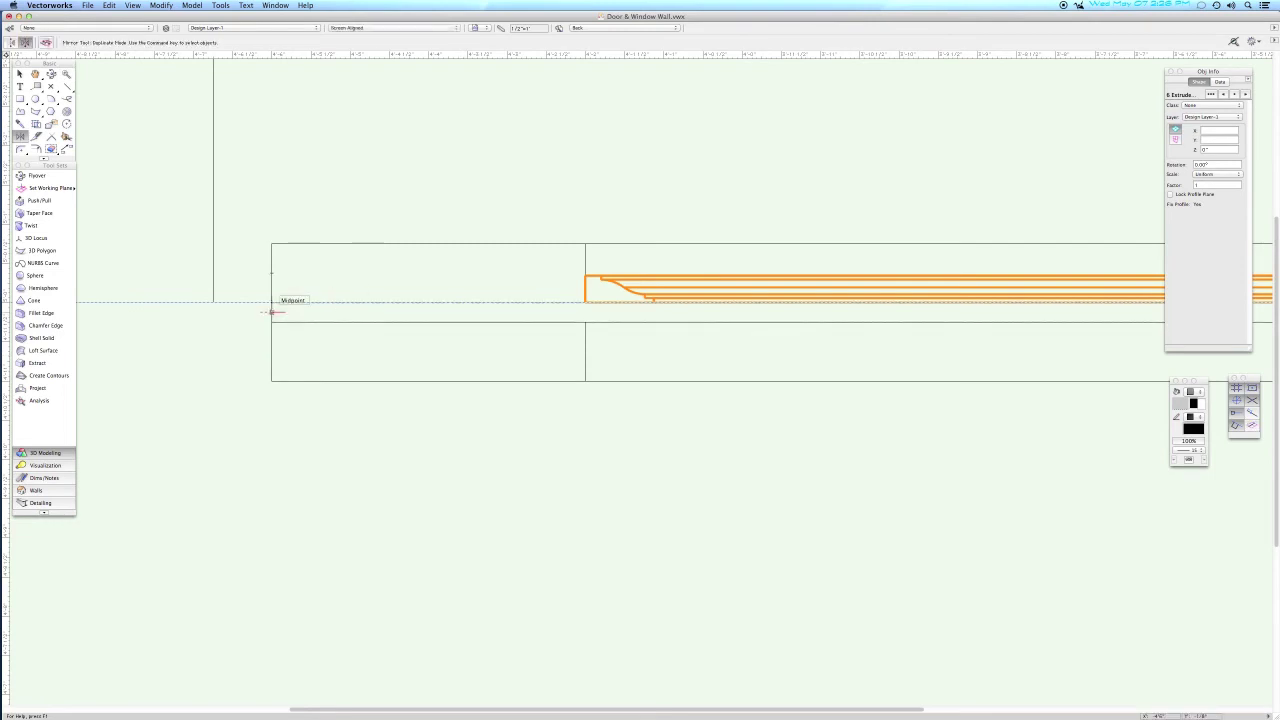
left_click(271, 312)
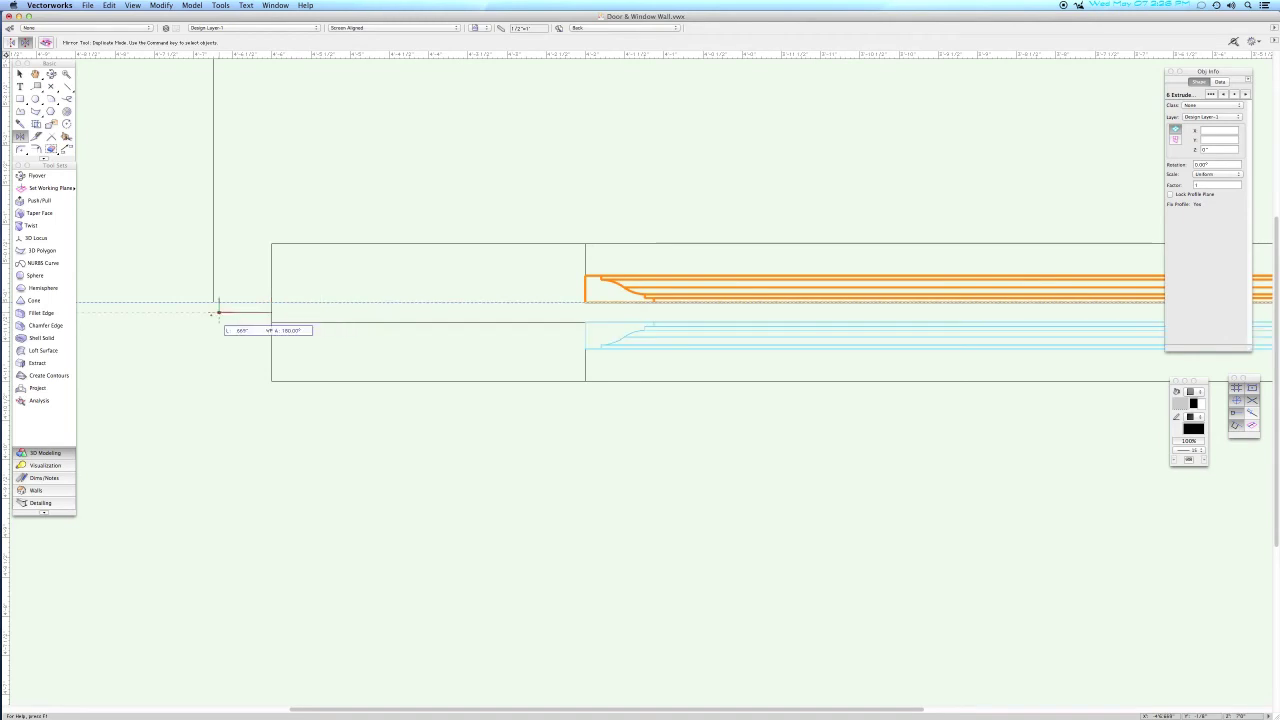
left_click(205, 312)
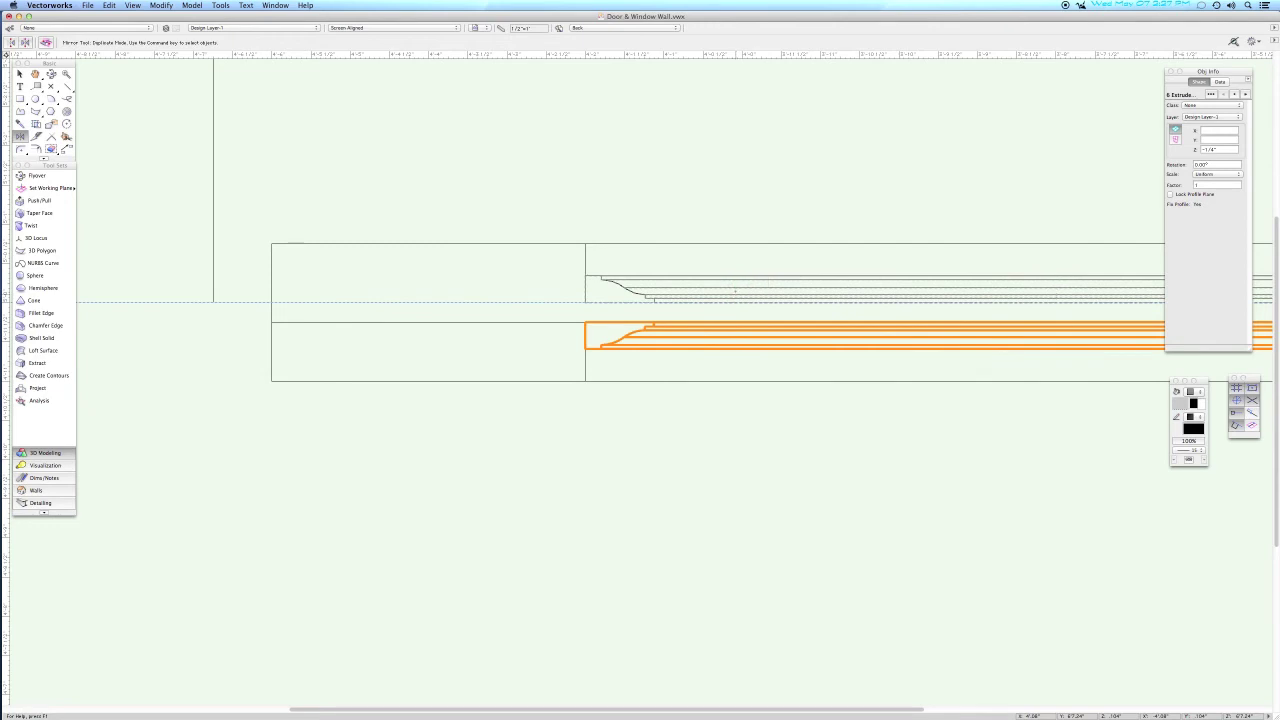
key("KP_3")
key("super+4")
key("x")
left_click(728, 323)
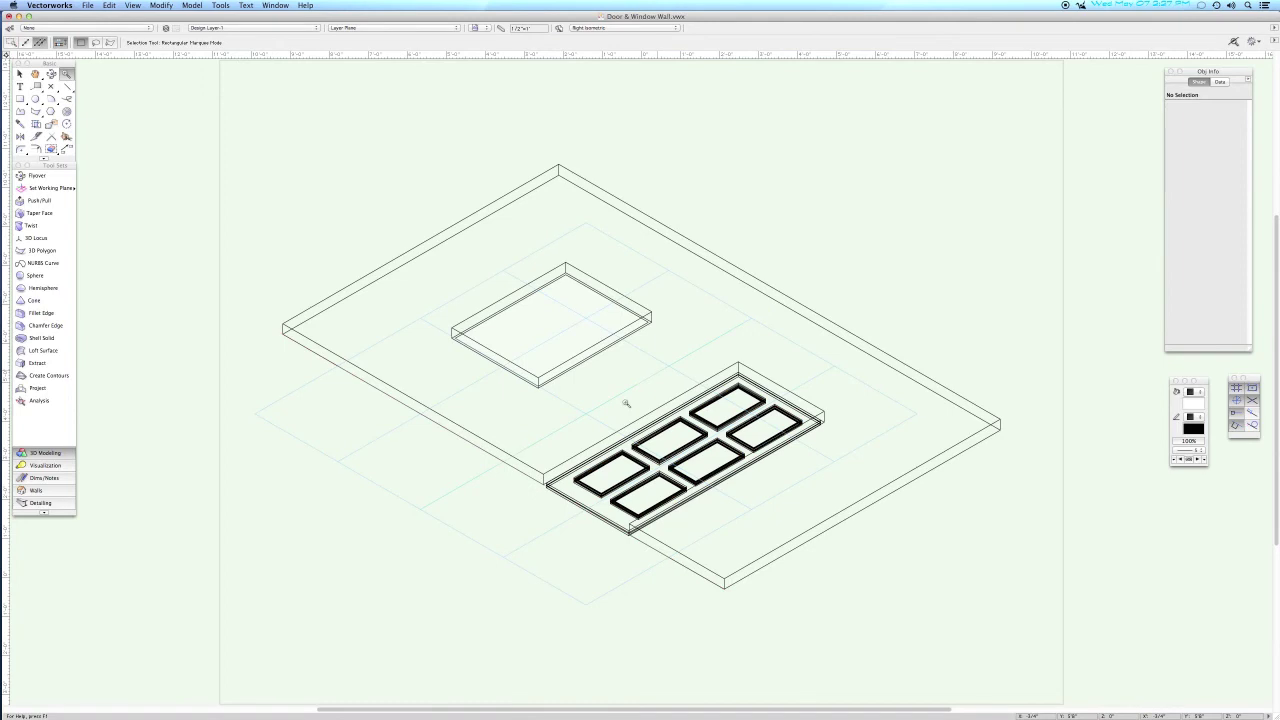
Zoom in on the doubled panel frames, then view the wall from the back at the door jamb.
key("c")
left_click_drag(571, 425, 699, 540)
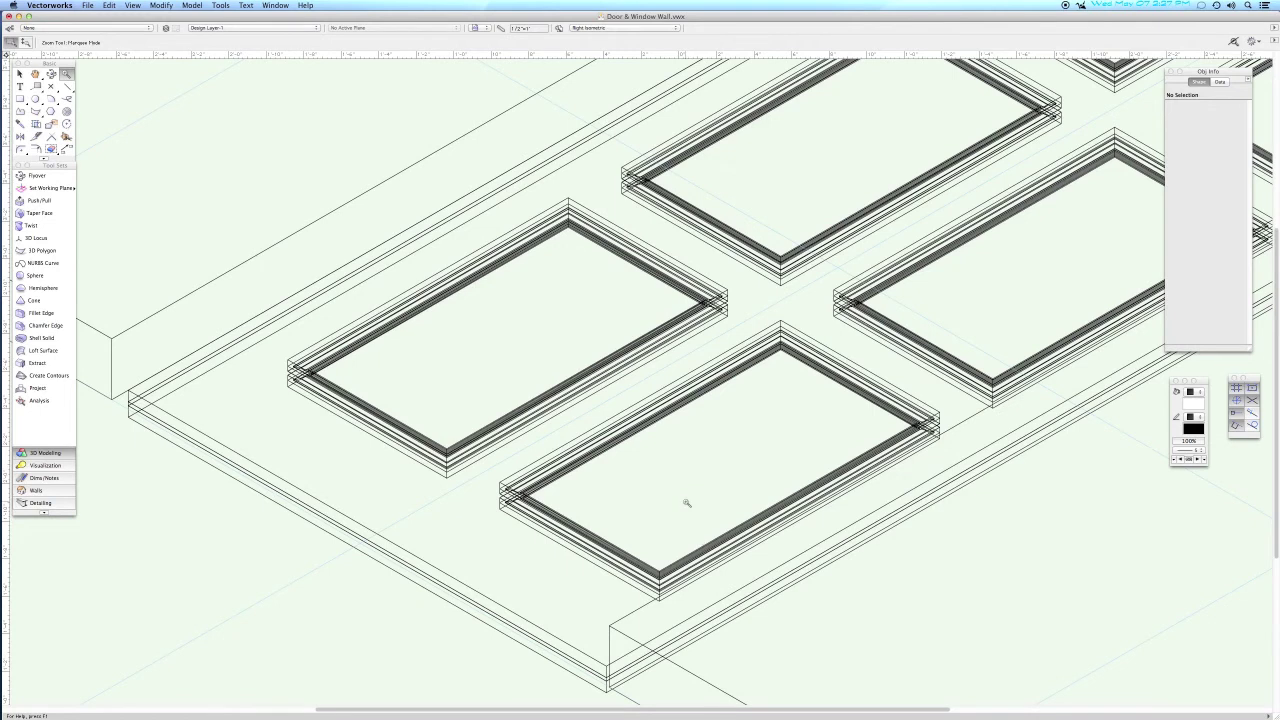
key("super+5")
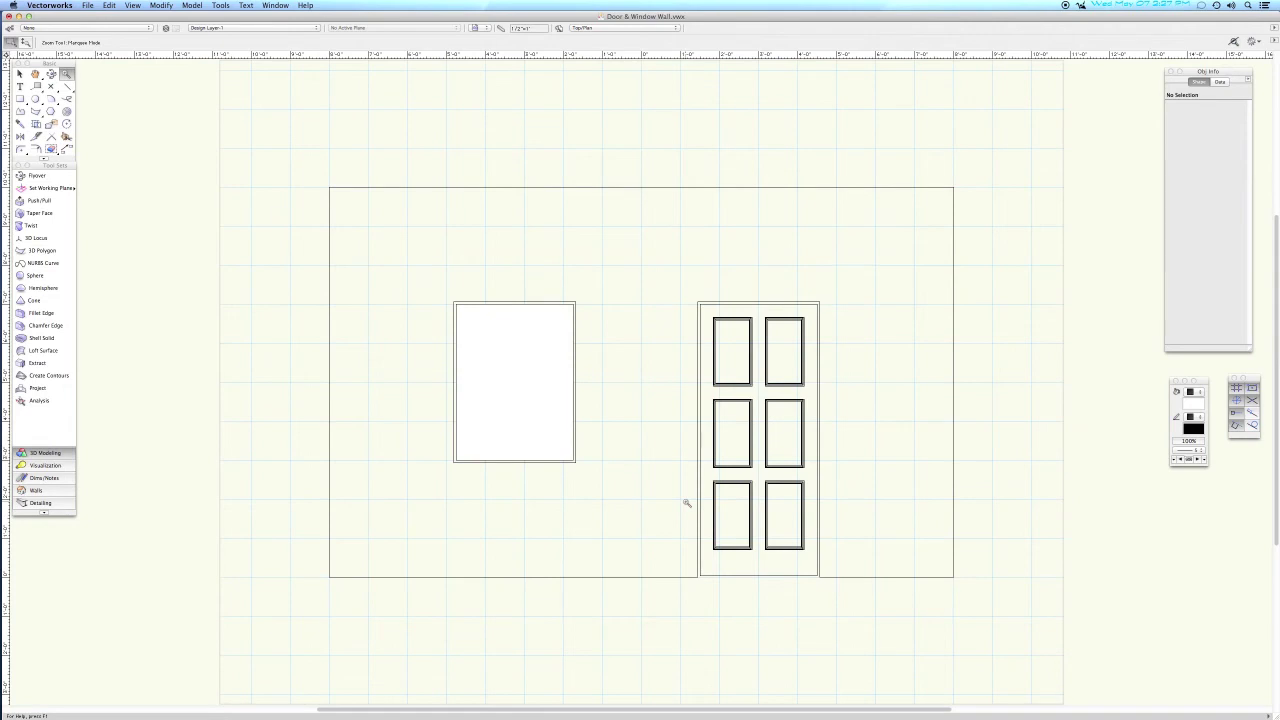
key("super+8")
left_click_drag(446, 360, 487, 394)
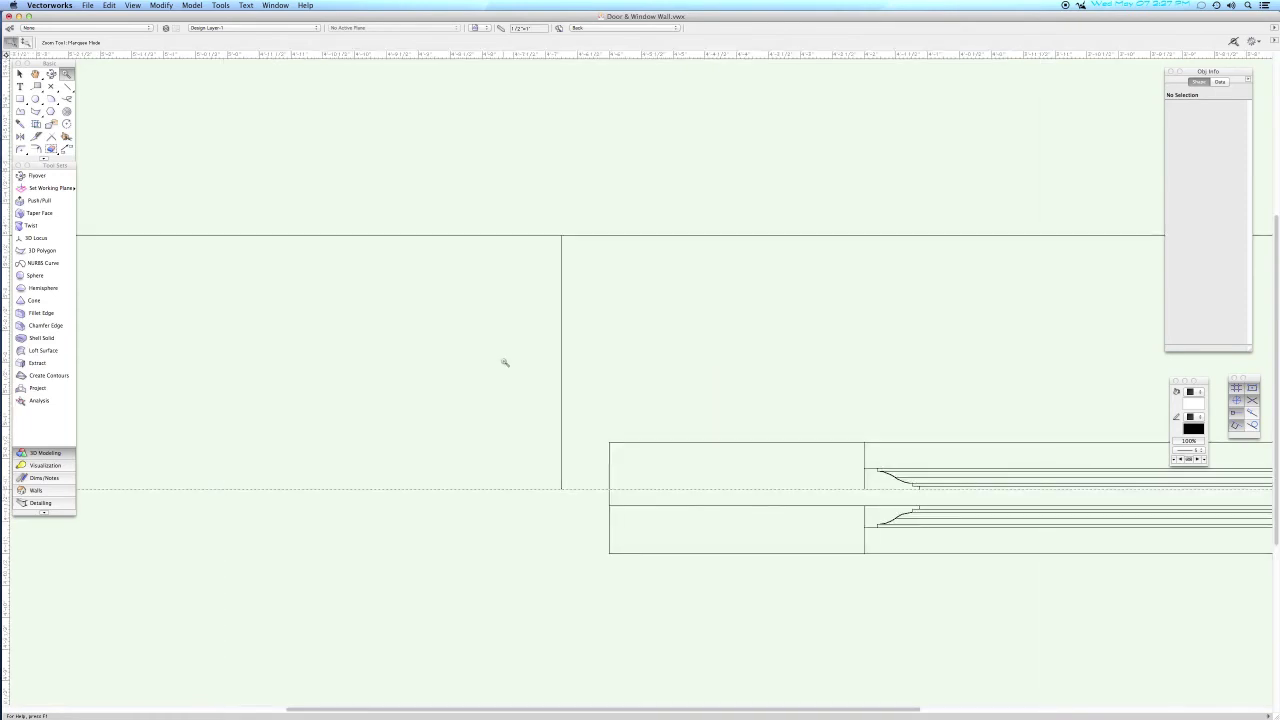
key("super+o")
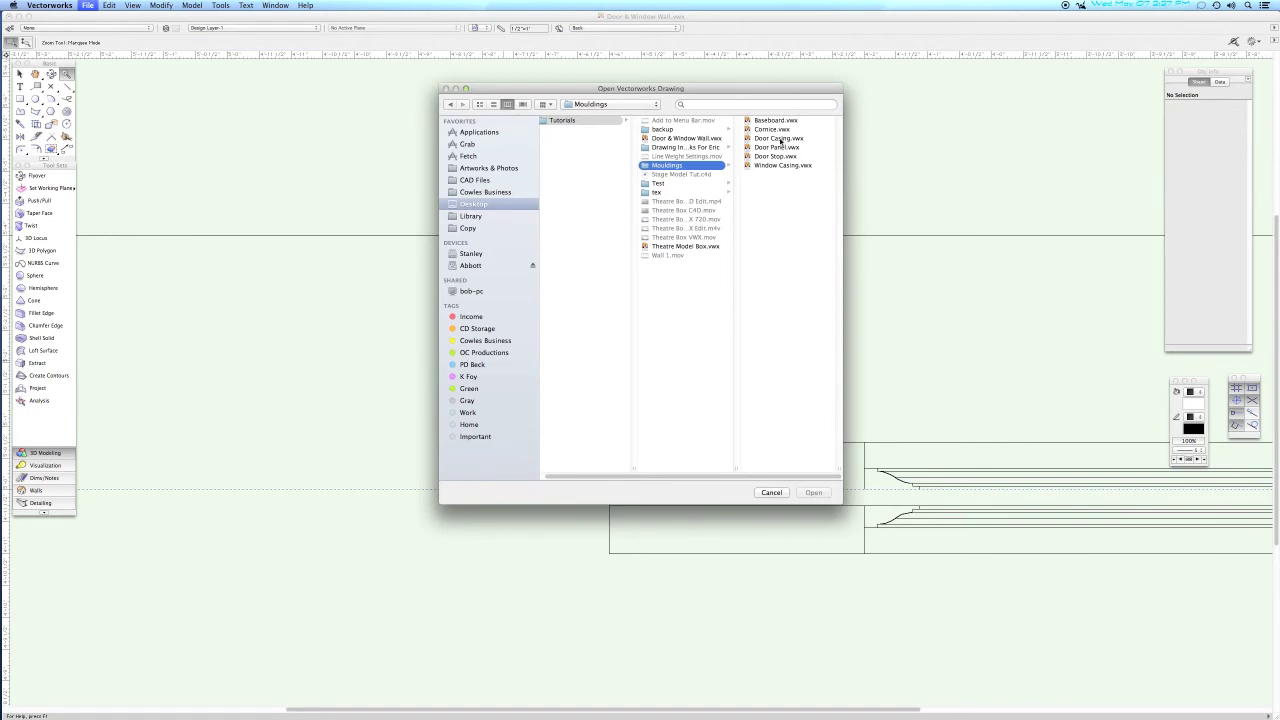
Open Door Casing.vwx, take casing profile #241, and paste it into the wall drawing.
double_click(773, 138)
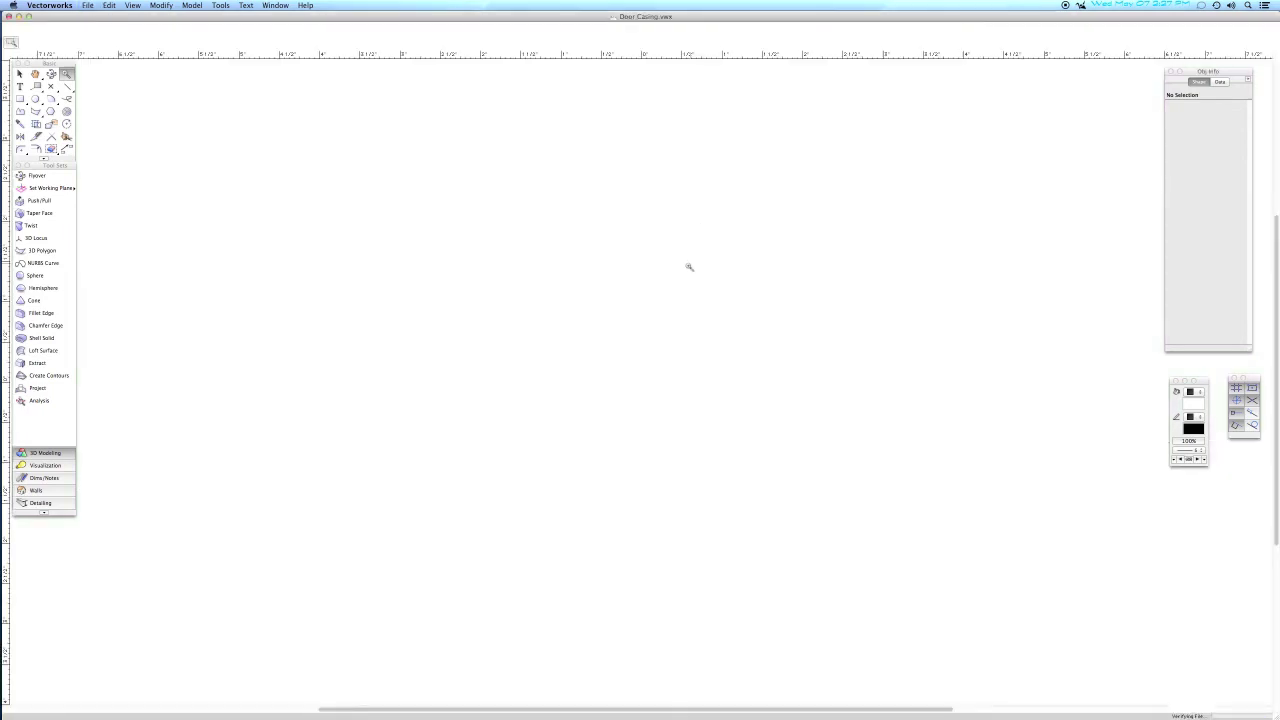
left_click(692, 307)
key("super+w")
key("super+v")
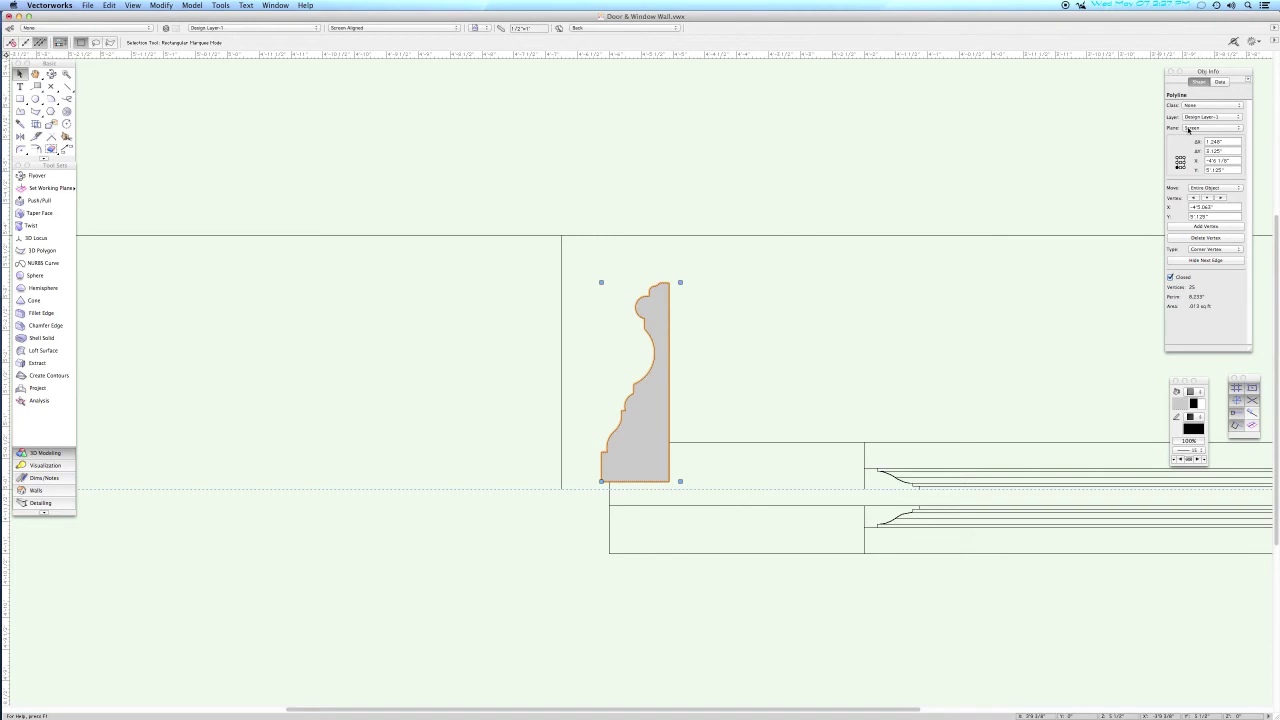
Put the casing profile on the layer plane, rotate it 90°, and drag it onto the door opening.
left_click(1192, 129)
left_click(1190, 134)
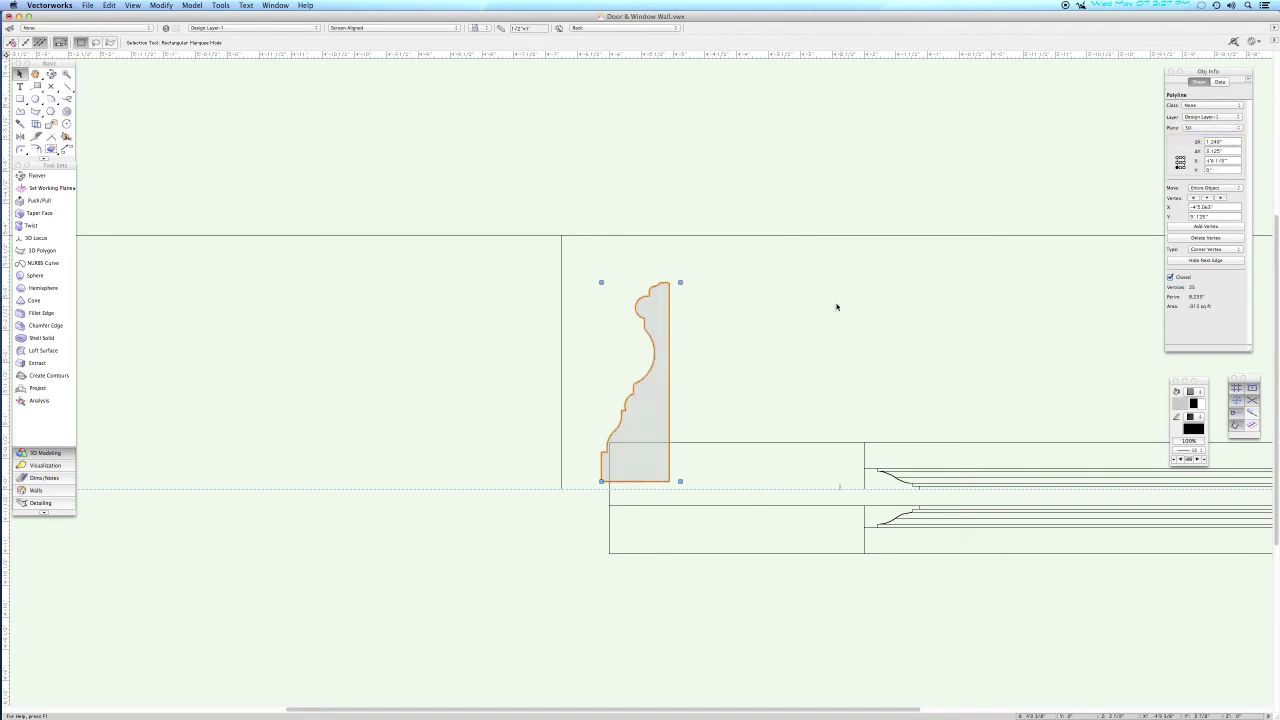
key("super+r")
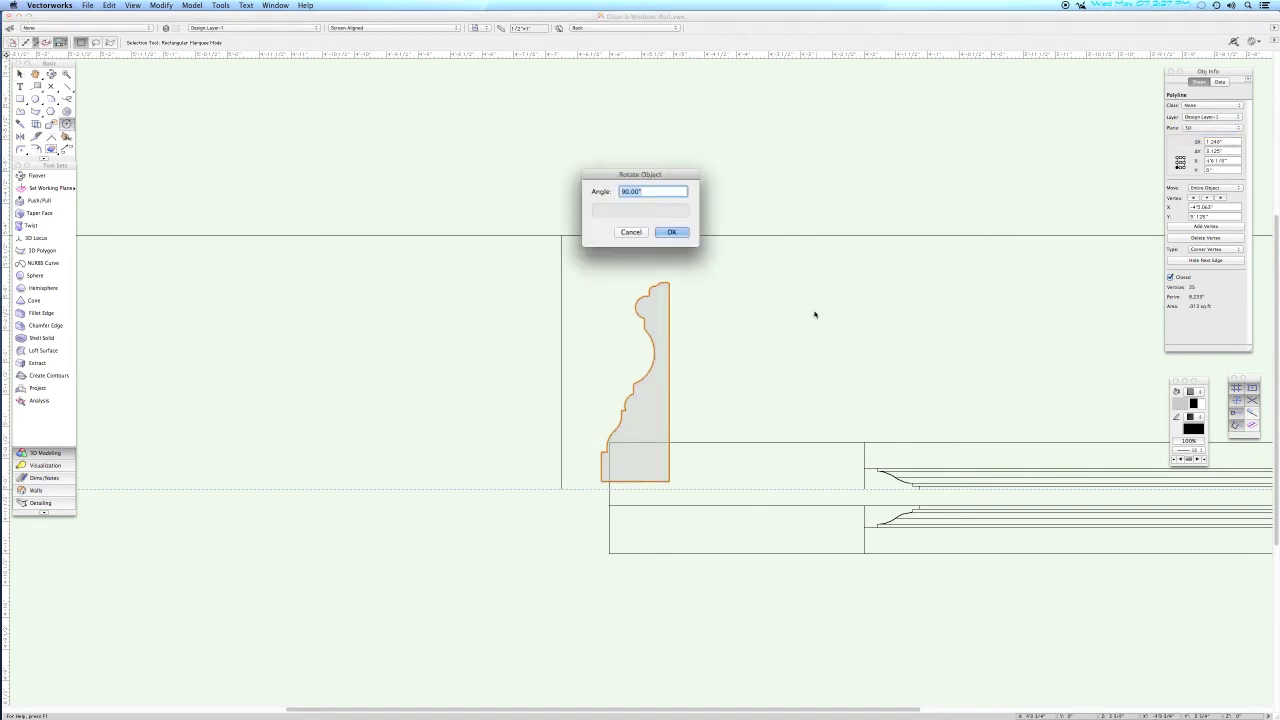
key("Return")
key("x")
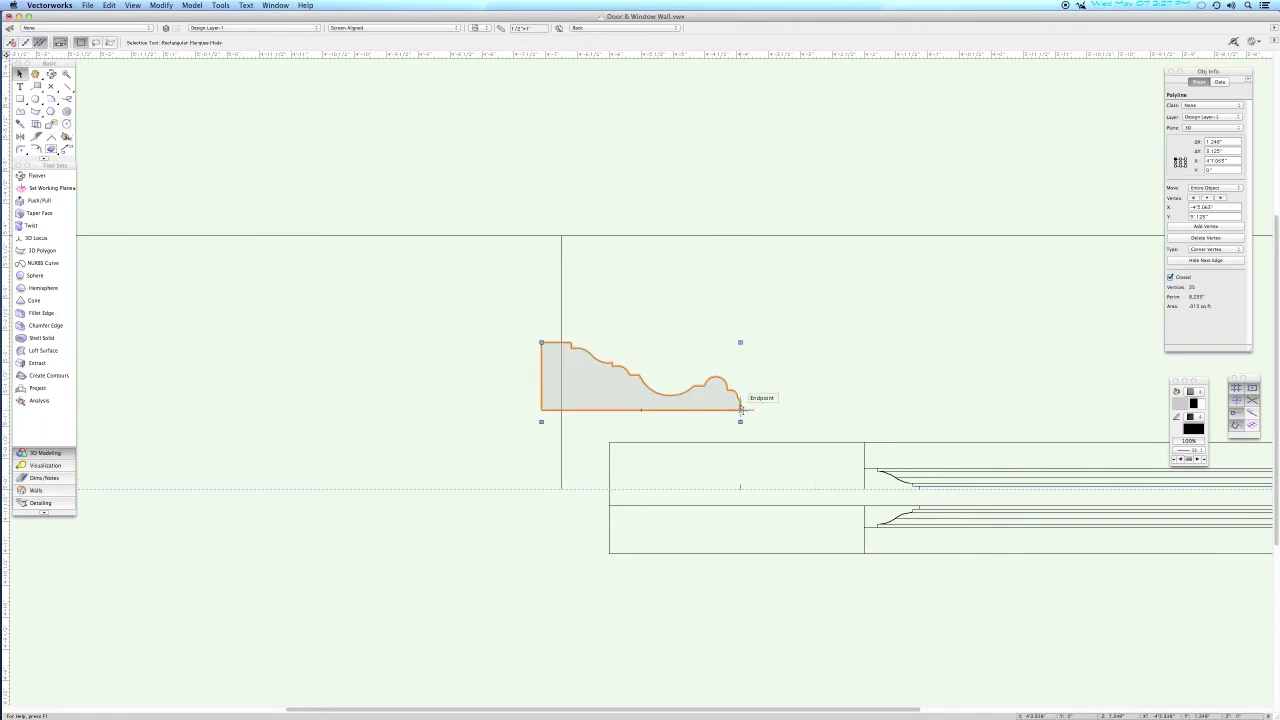
left_click_drag(740, 409, 561, 235)
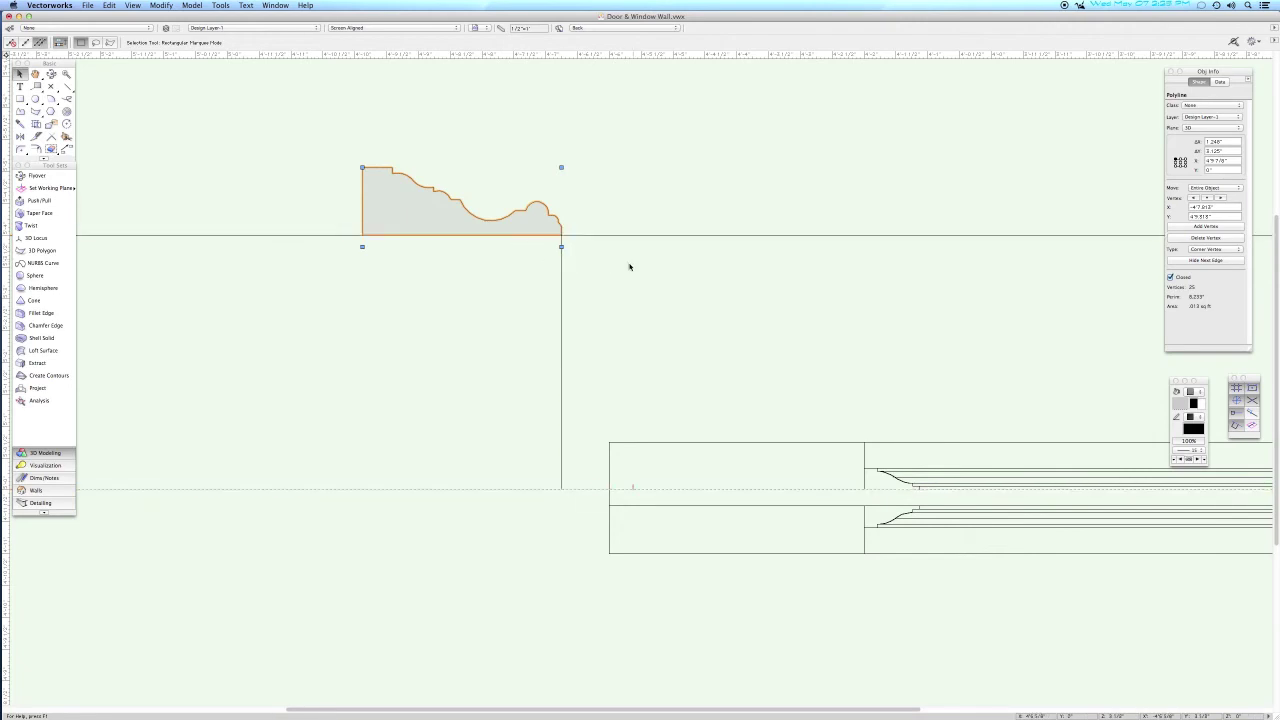
Shift the casing profile by an X offset of .7 and Y offset of 0.
key("super+m")
type(".7")
key("Tab")
type("0")
key("Return")
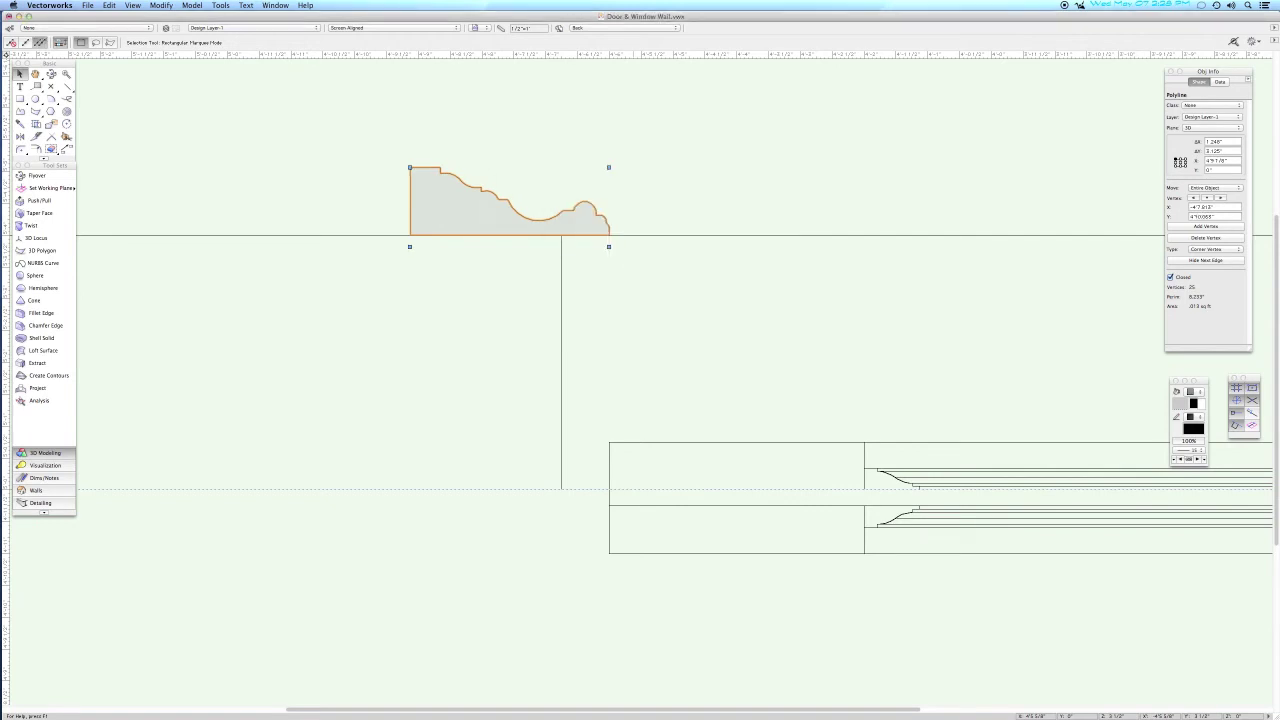
Draw a narrow rectangle from the profile's right end down to the door opening corner.
key("4")
left_click(608, 234)
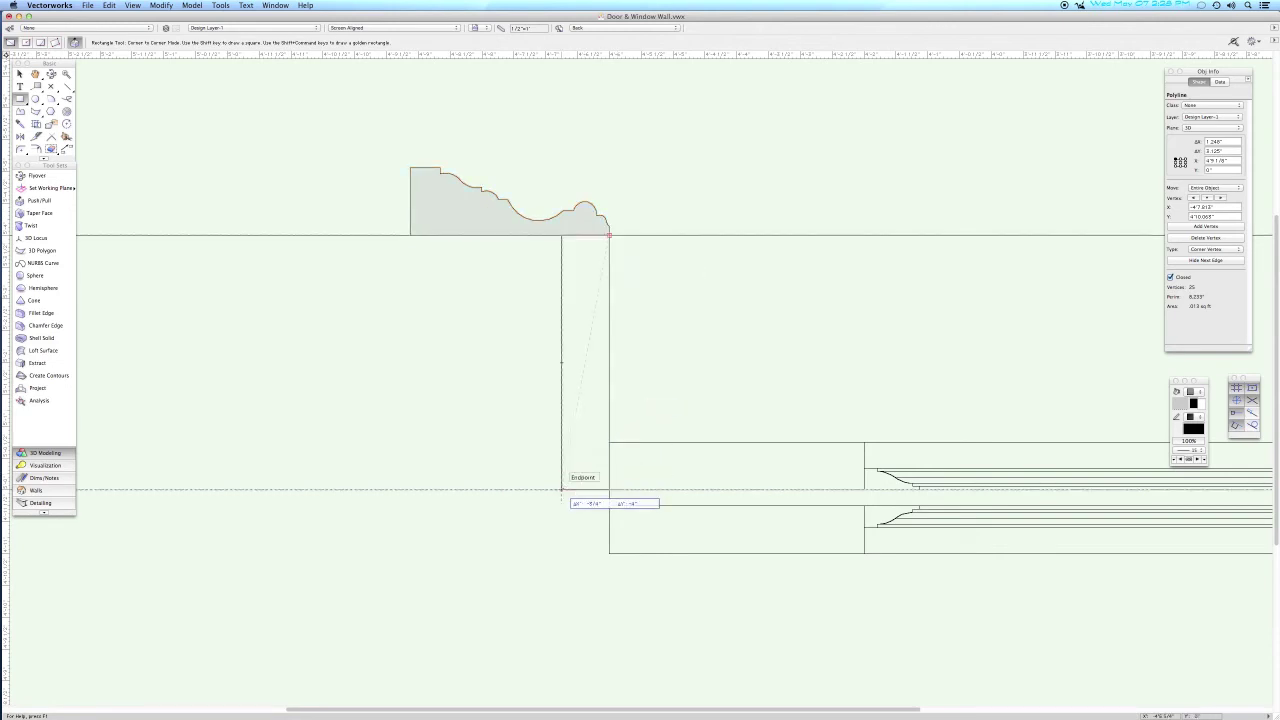
left_click(562, 490)
key("x")
left_click(653, 328)
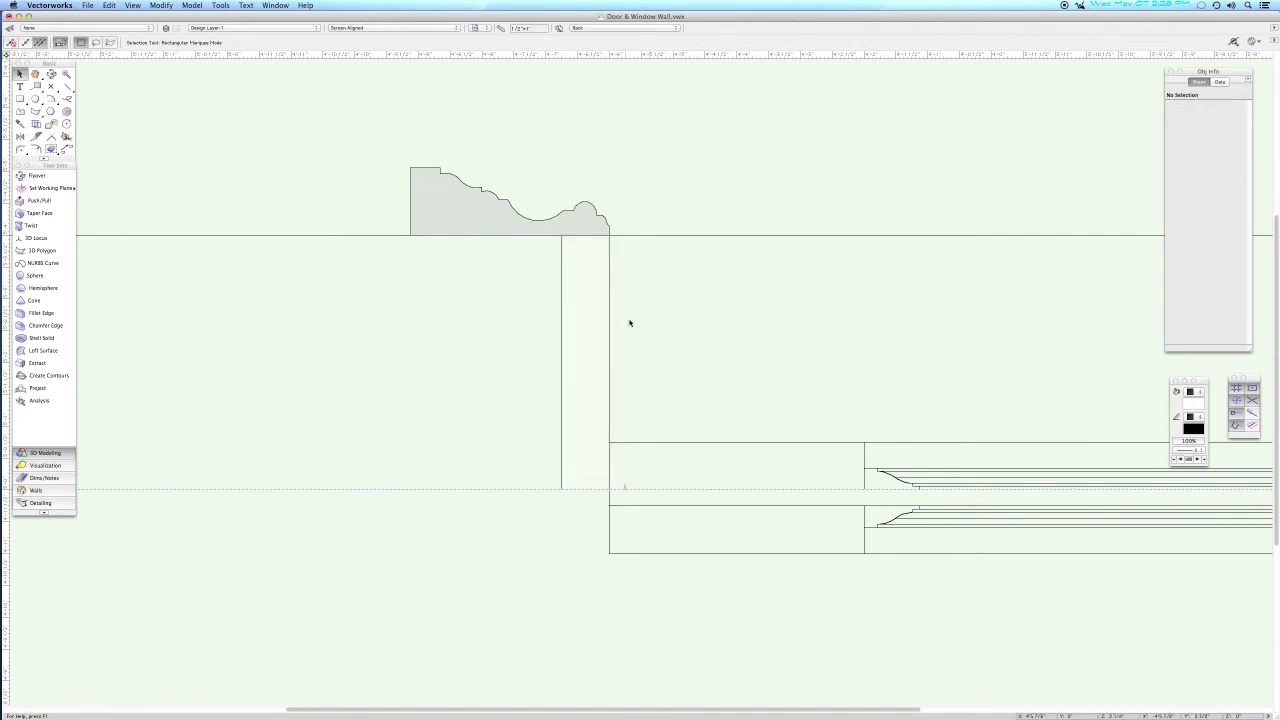
key("super+o")
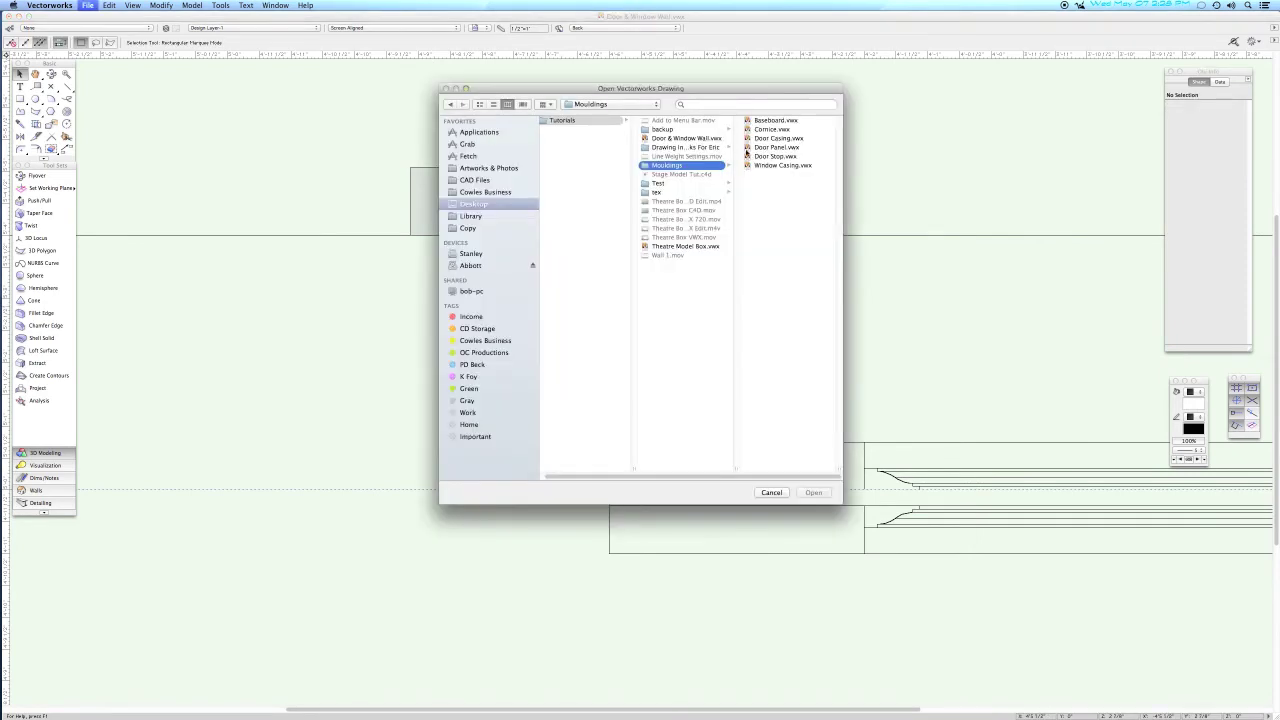
Copy the door stop profile from Door Stop.vwx and paste it into open space in the wall drawing.
double_click(768, 158)
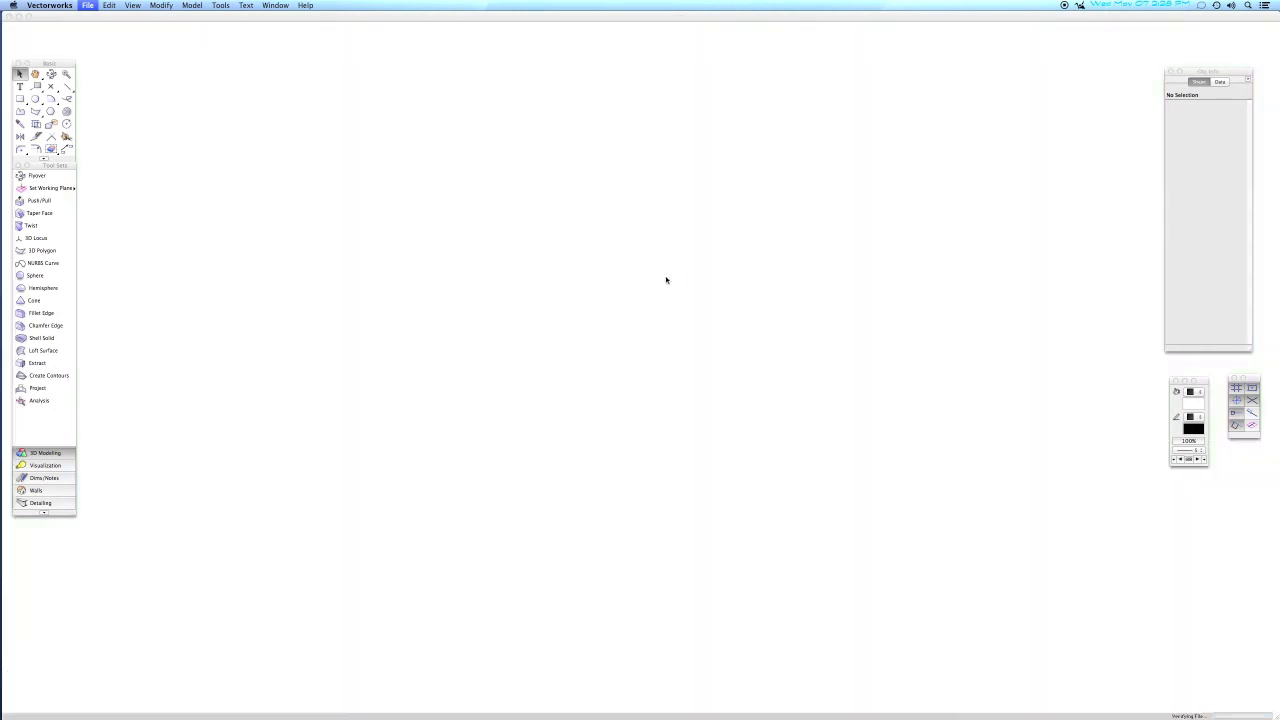
left_click(638, 382)
key("super+c")
key("super+grave")
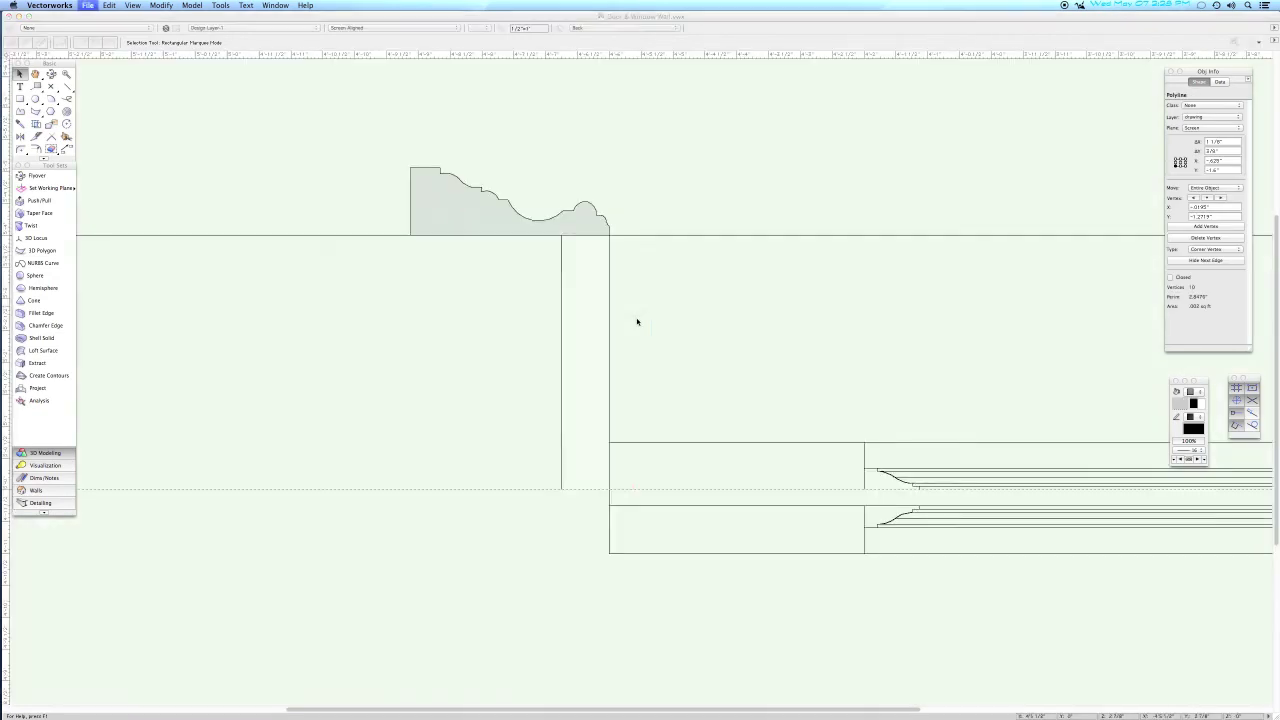
key("super+v")
left_click_drag(620, 378, 734, 306)
Rotate the profile 90°, then replace it with a mirrored copy facing left.
key("alt+comma")
key("alt+comma")
type("90")
key("Return")
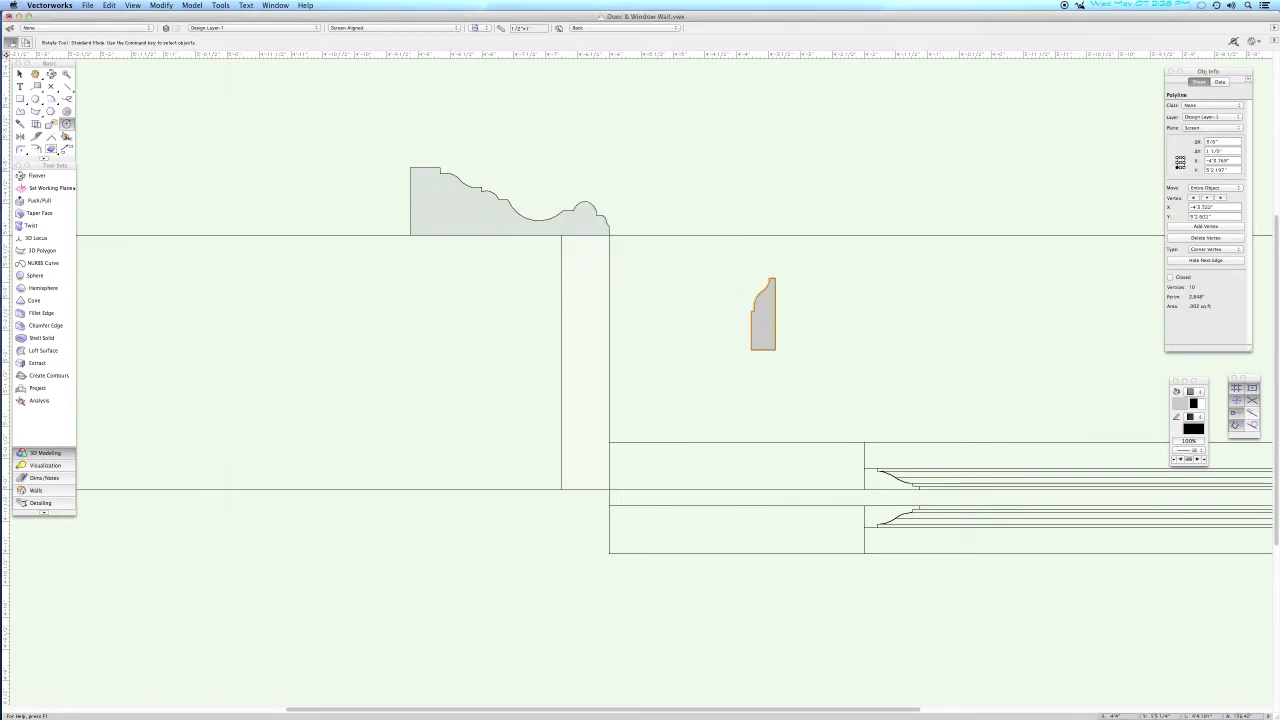
key("alt+period")
left_click(728, 287)
left_click(727, 380)
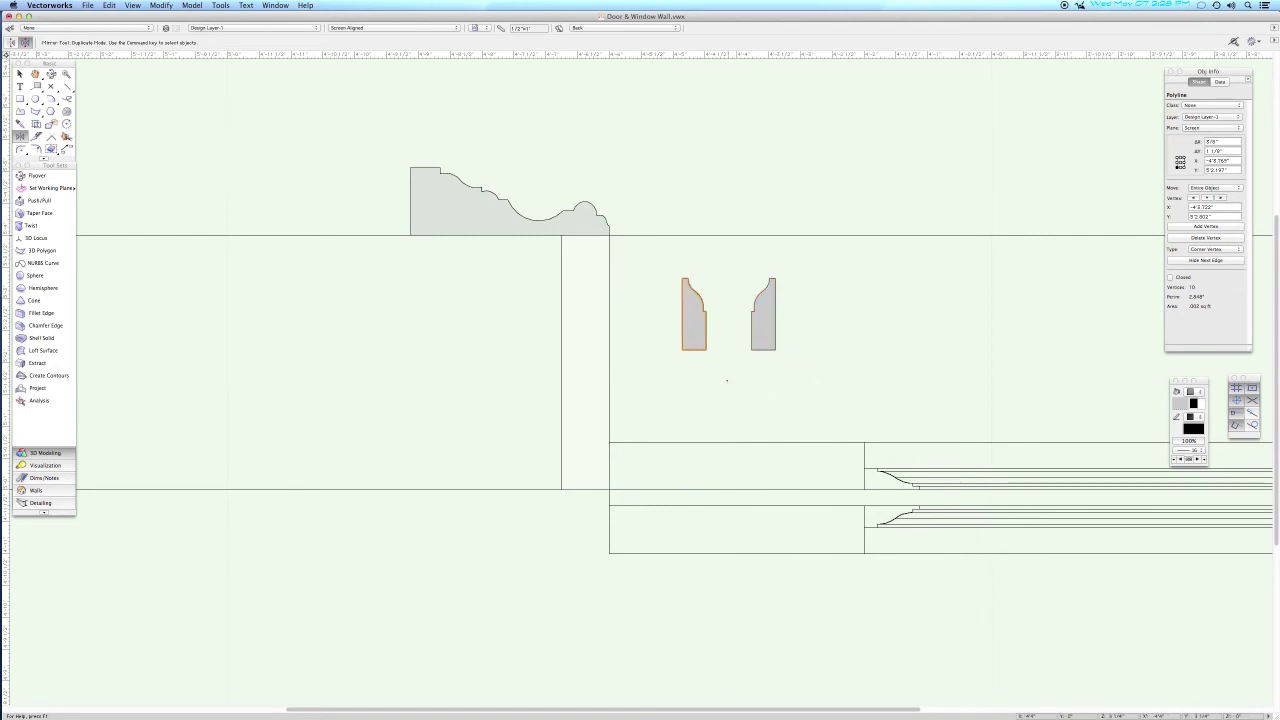
key("x")
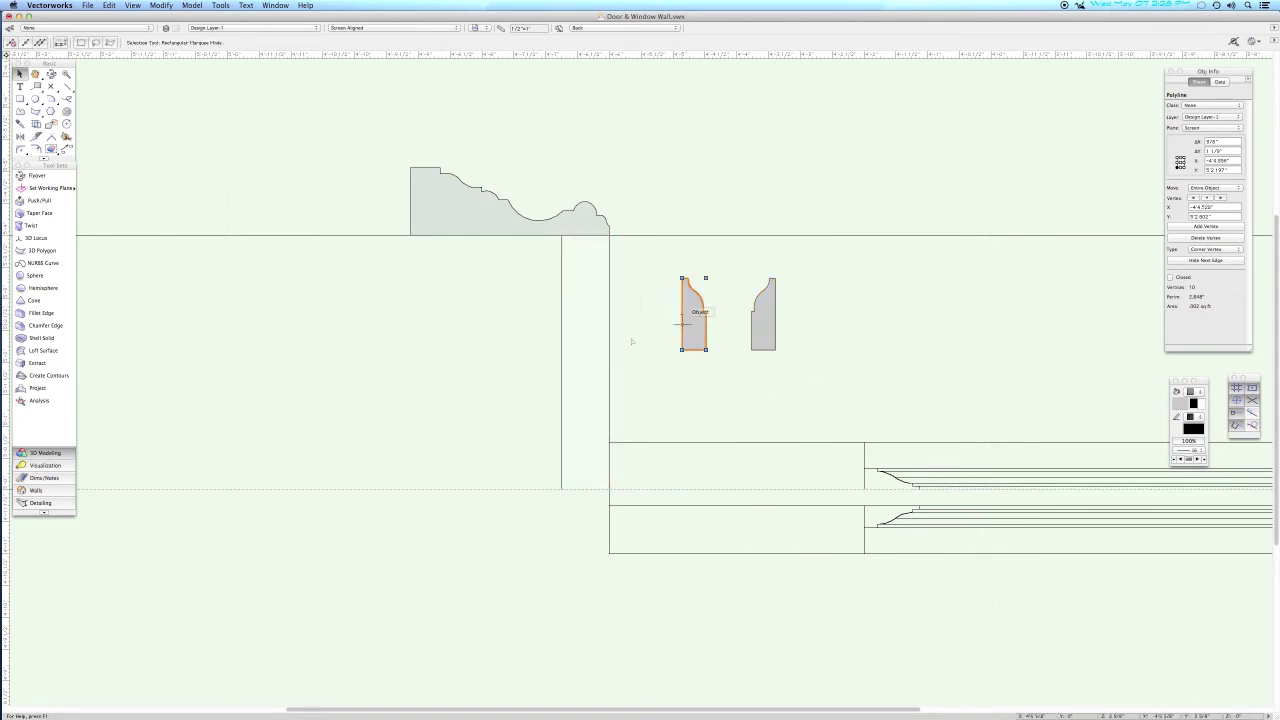
left_click(765, 318)
key("Delete")
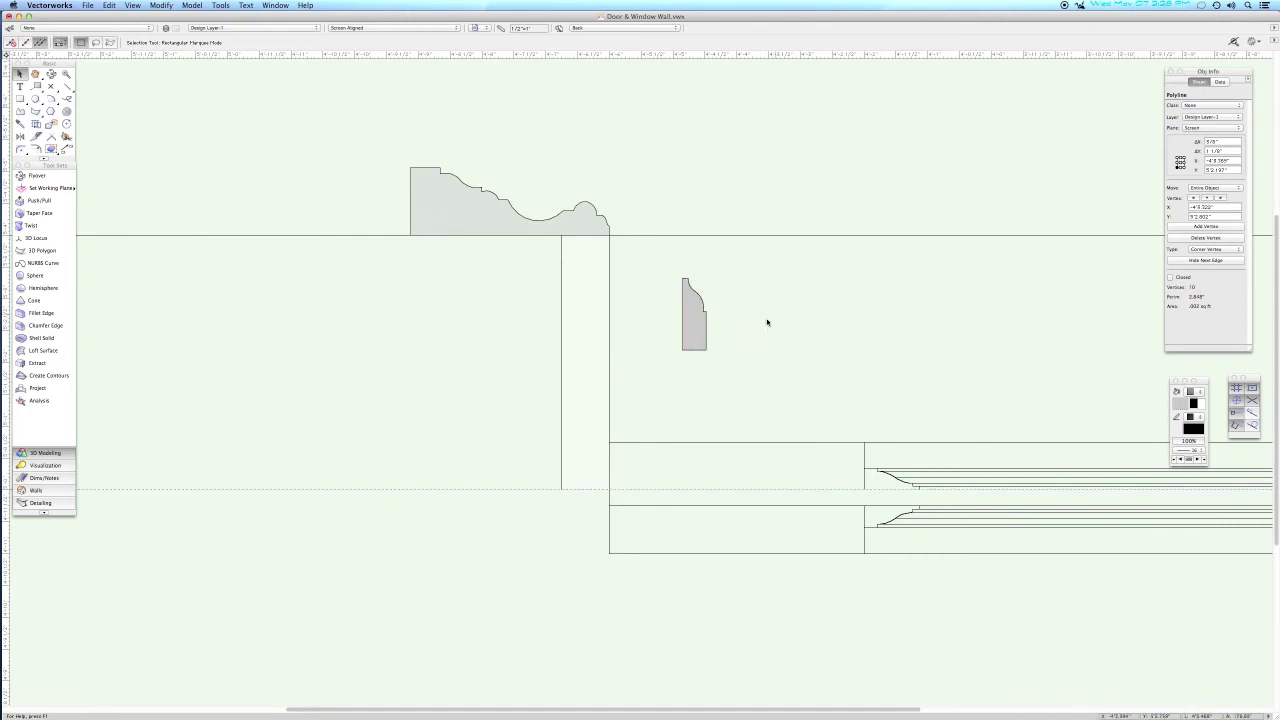
left_click(683, 350)
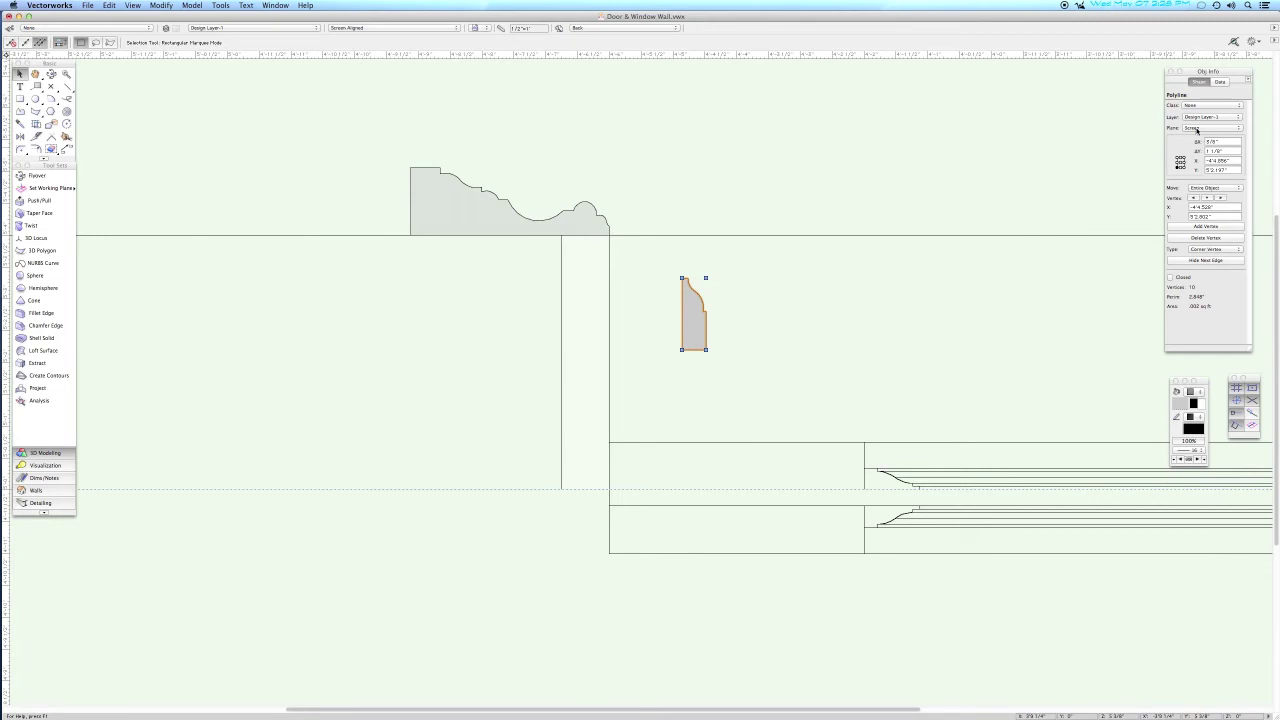
Put the profile on the 3D plane and butt it against the casing strip's edge, checking with Tape Measure.
left_click(1196, 129)
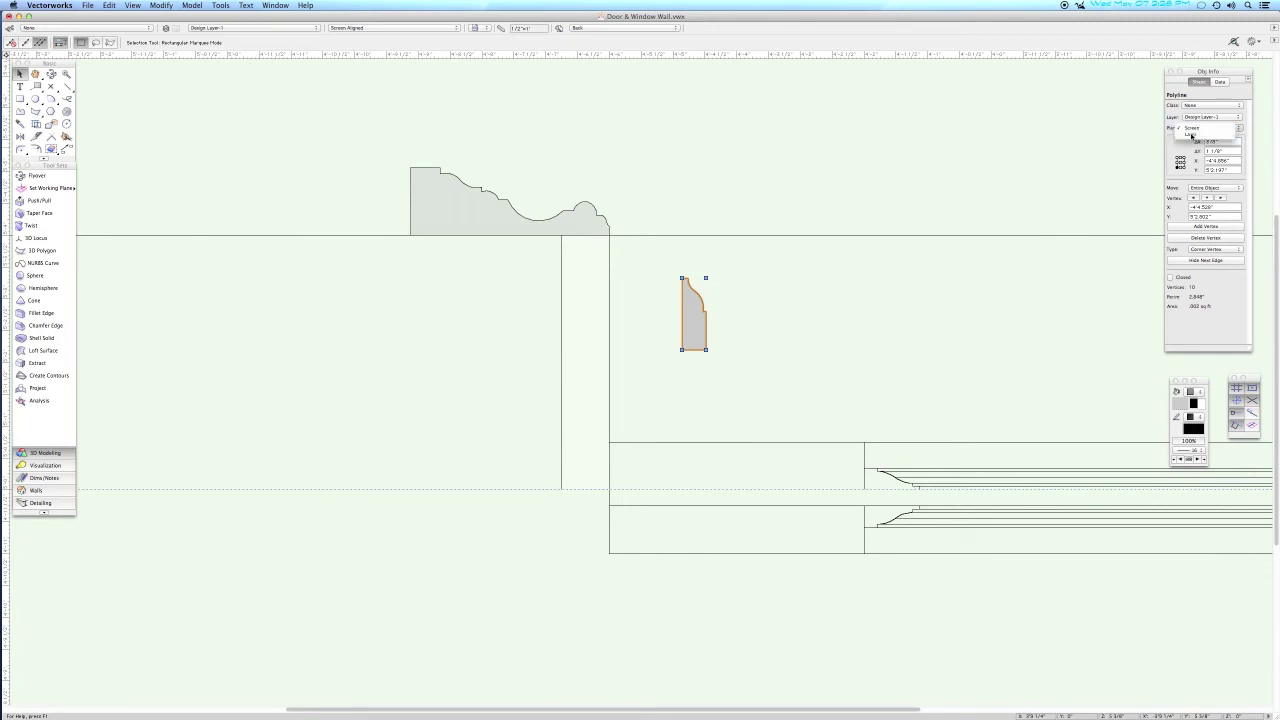
left_click(1196, 137)
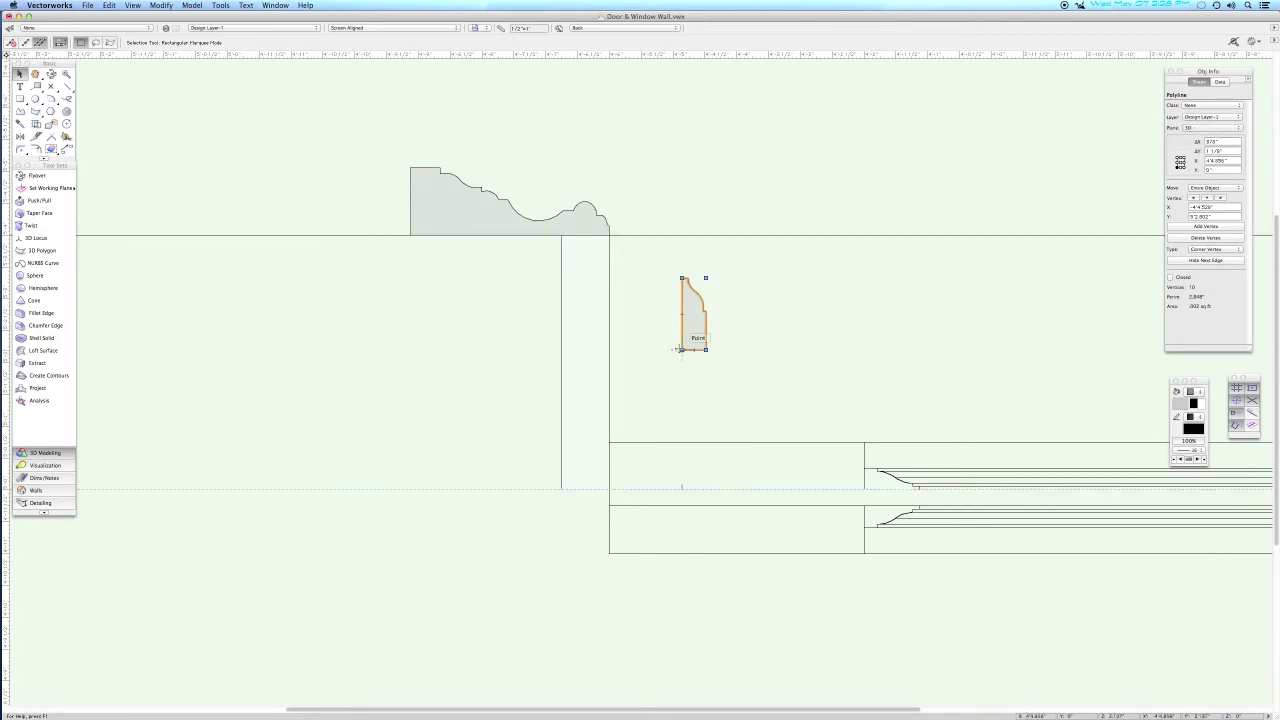
left_click_drag(681, 349, 609, 362)
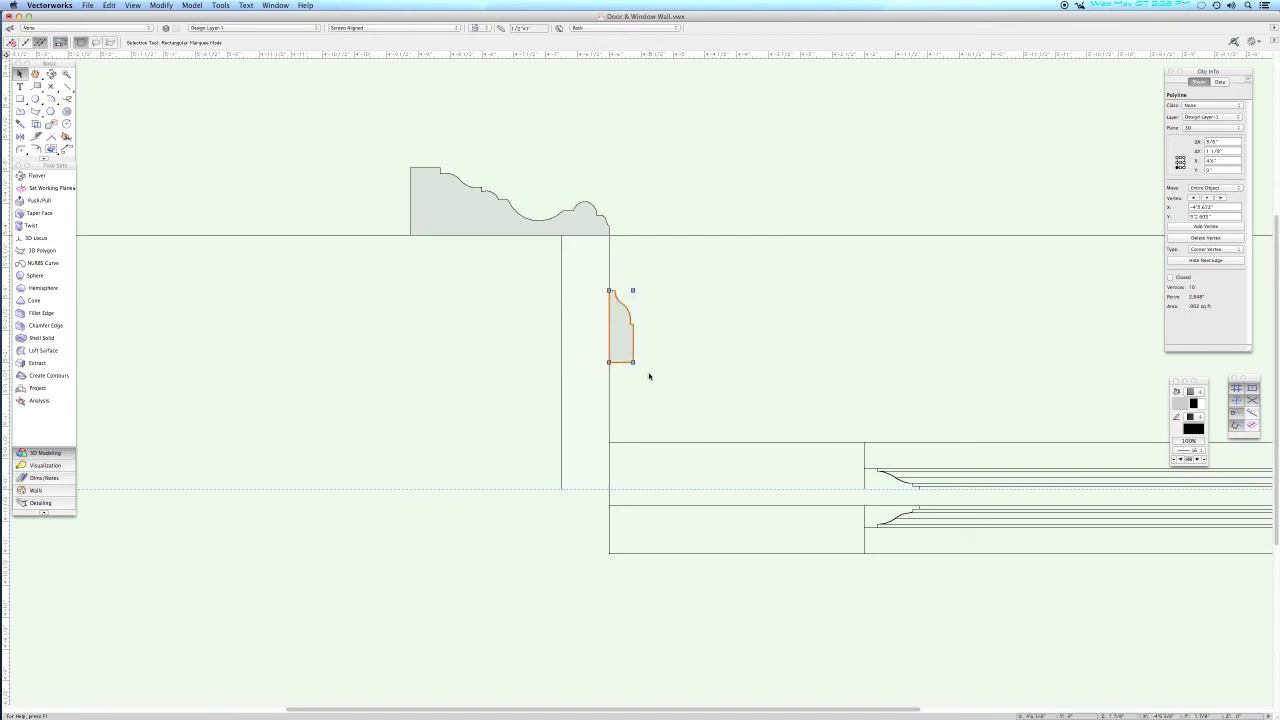
key("shift+m")
left_click(609, 362)
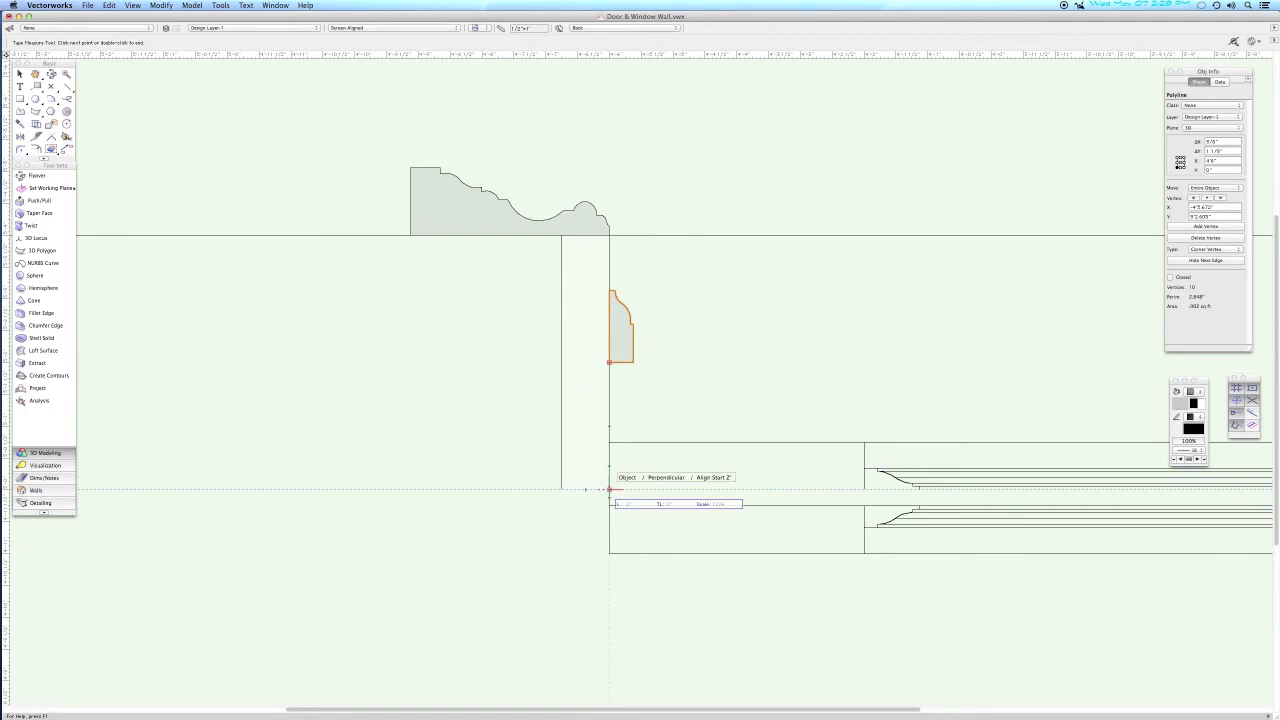
left_click(609, 489)
key("Escape")
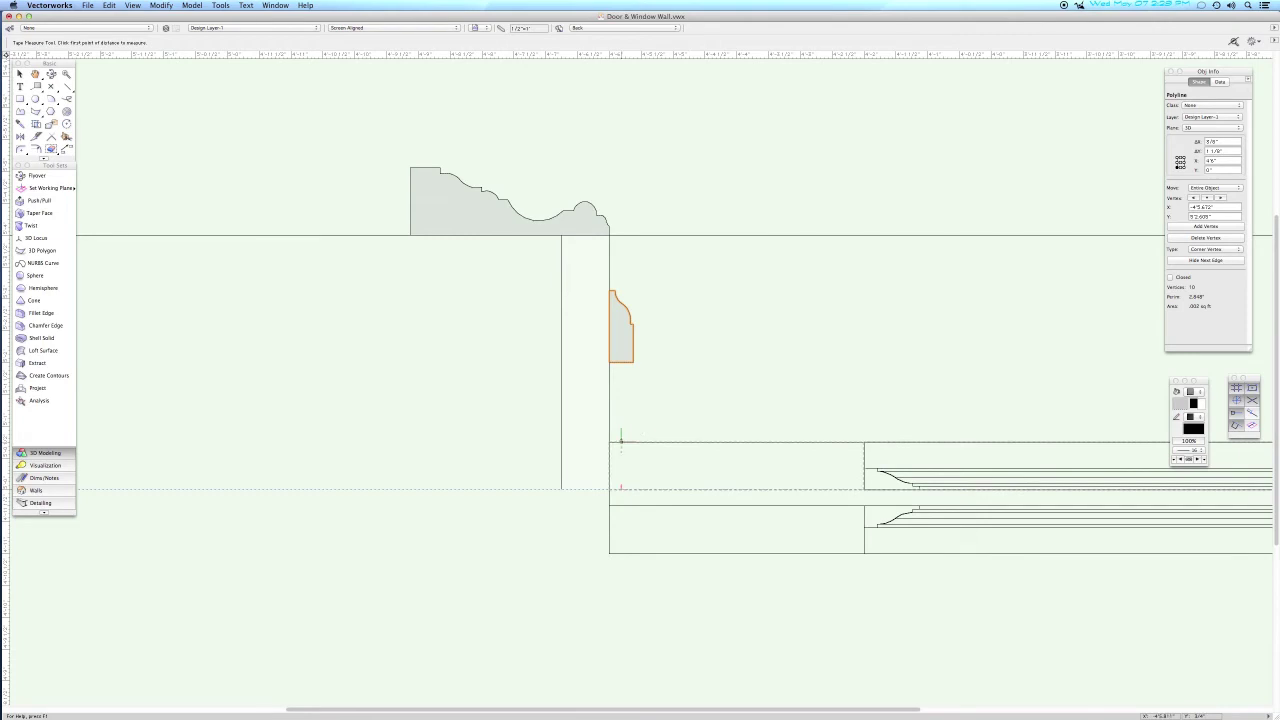
left_click(608, 441)
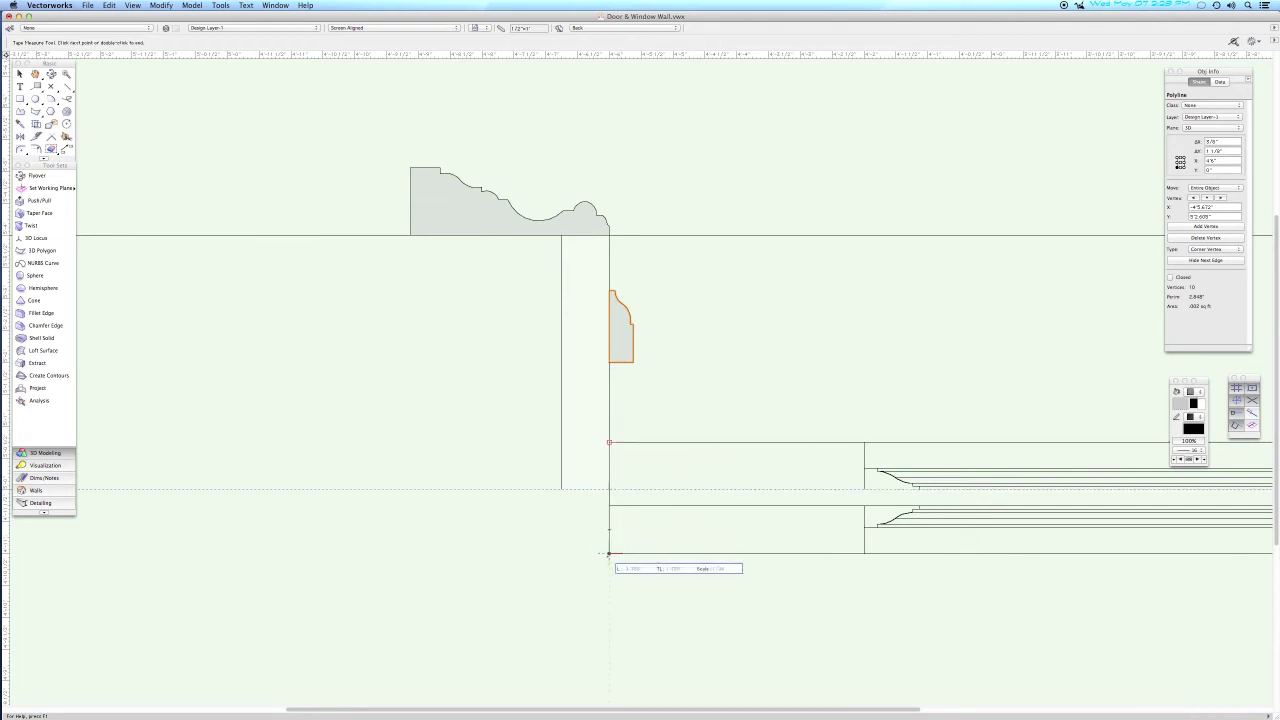
key("Escape")
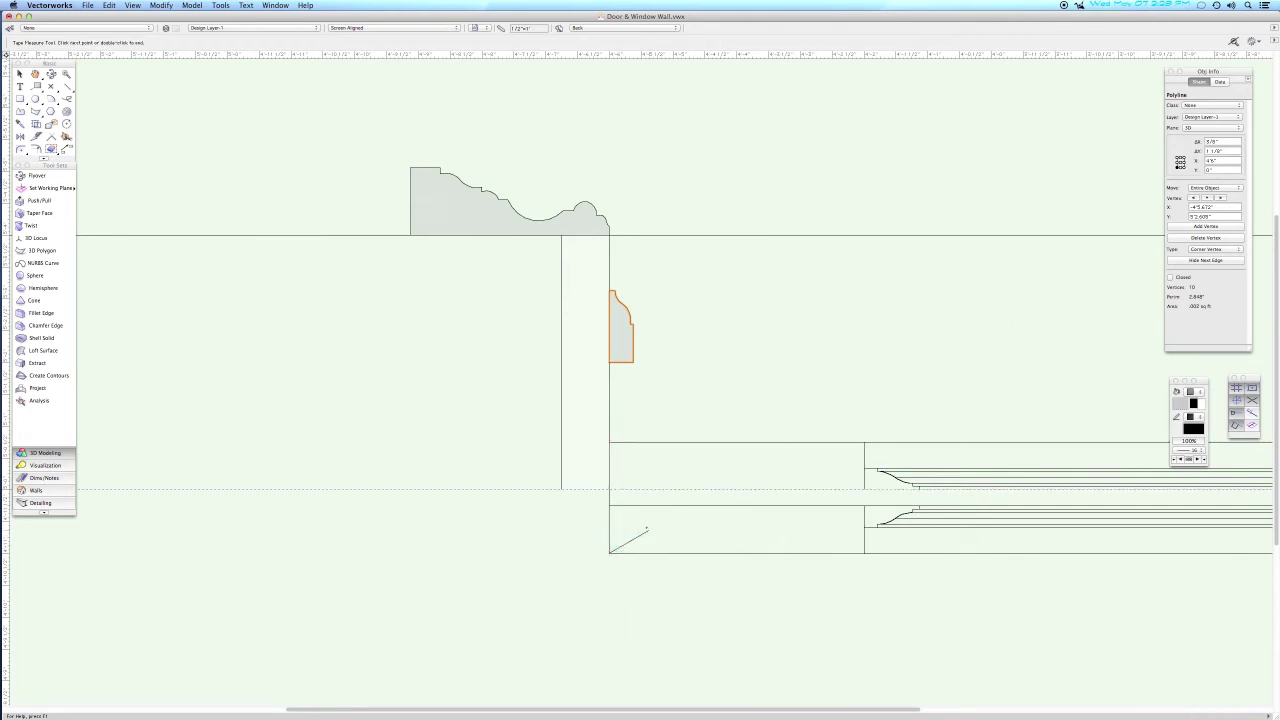
key("x")
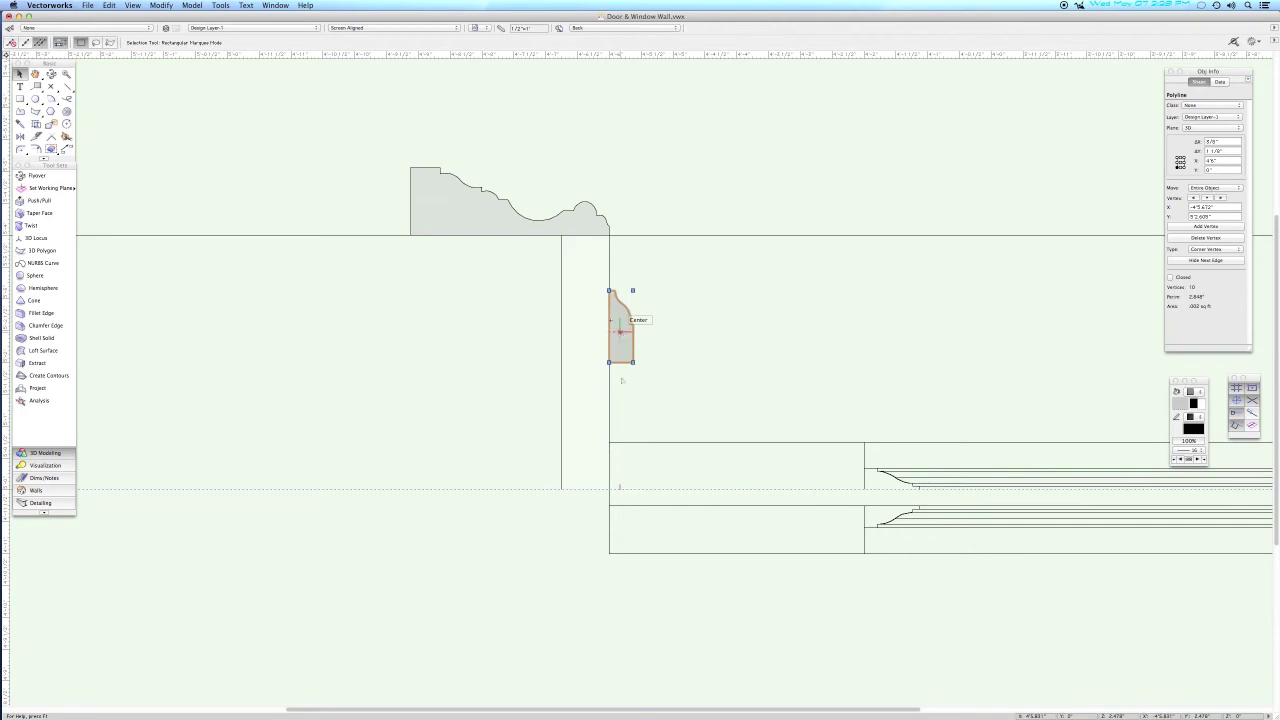
Move the profile by X 0 and Y -1/4".
key("super+m")
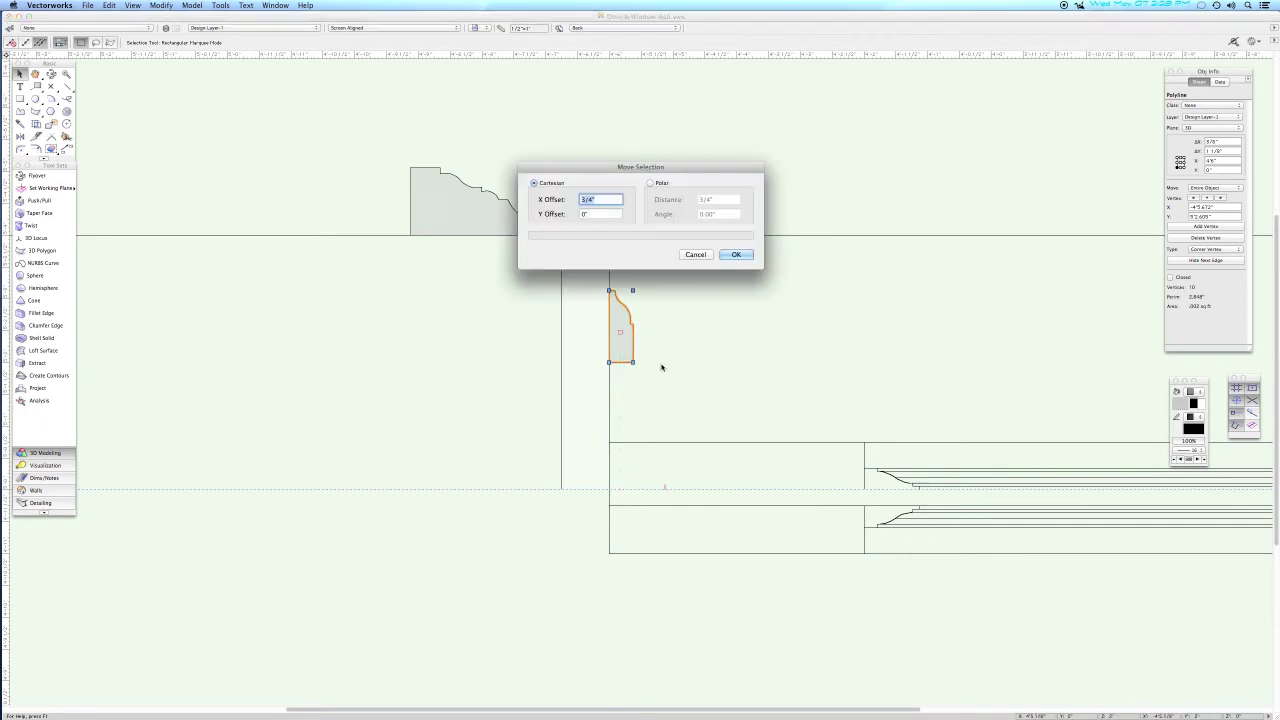
type("0")
key("Tab")
type("-1/4")
key("Return")
left_click(645, 405)
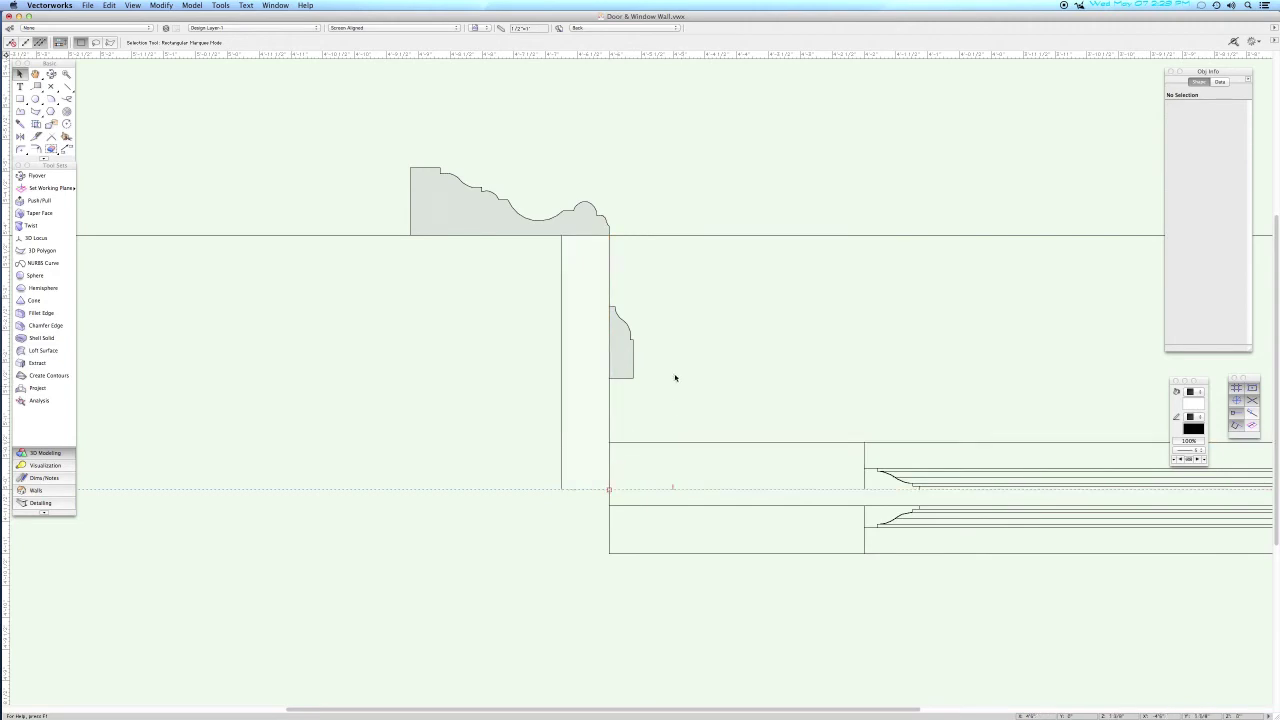
Select the small profile, tall casing strip and top moulding and merge them with Add Surface.
left_click(624, 335)
left_click(586, 358, "shift")
left_click(532, 232, "shift")
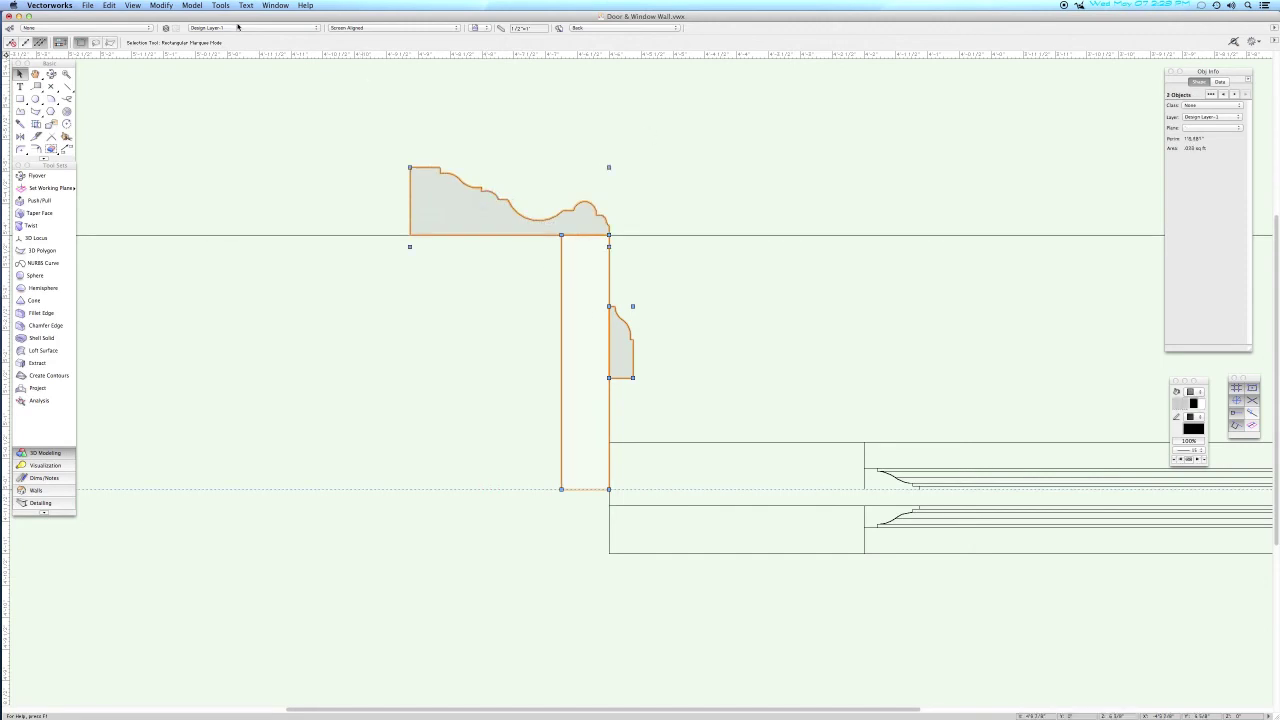
left_click(162, 5)
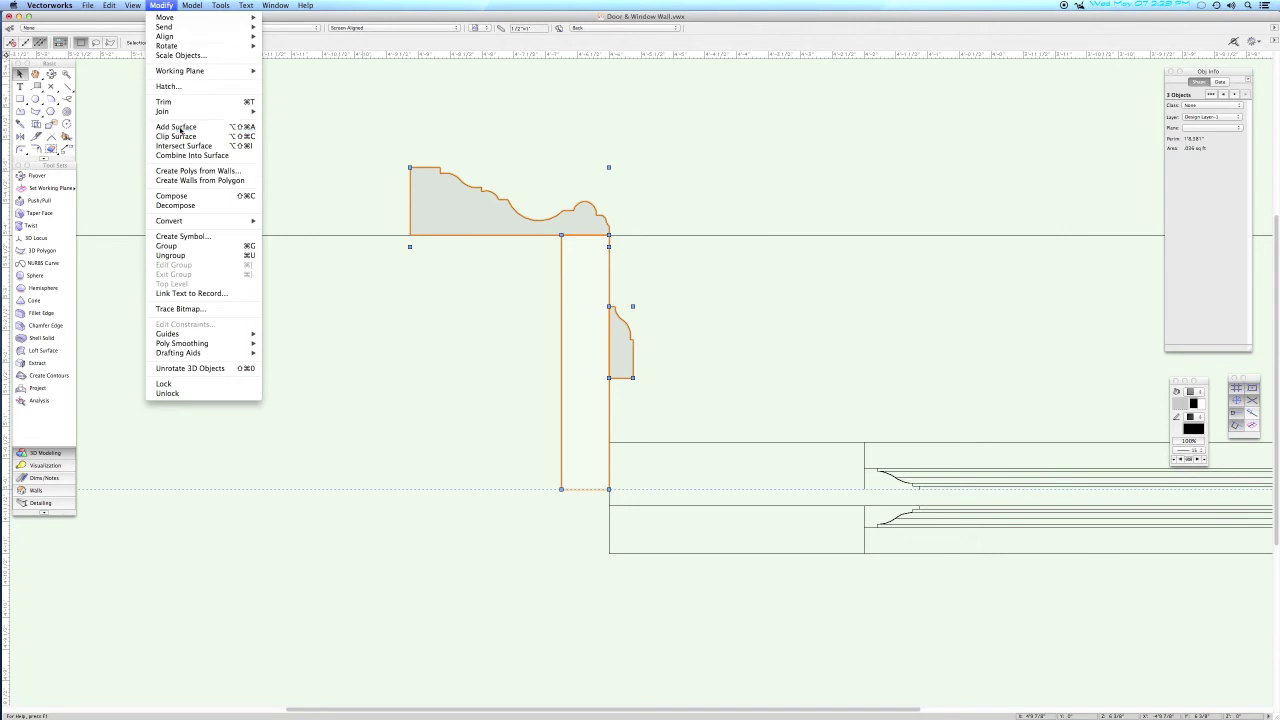
left_click(389, 110)
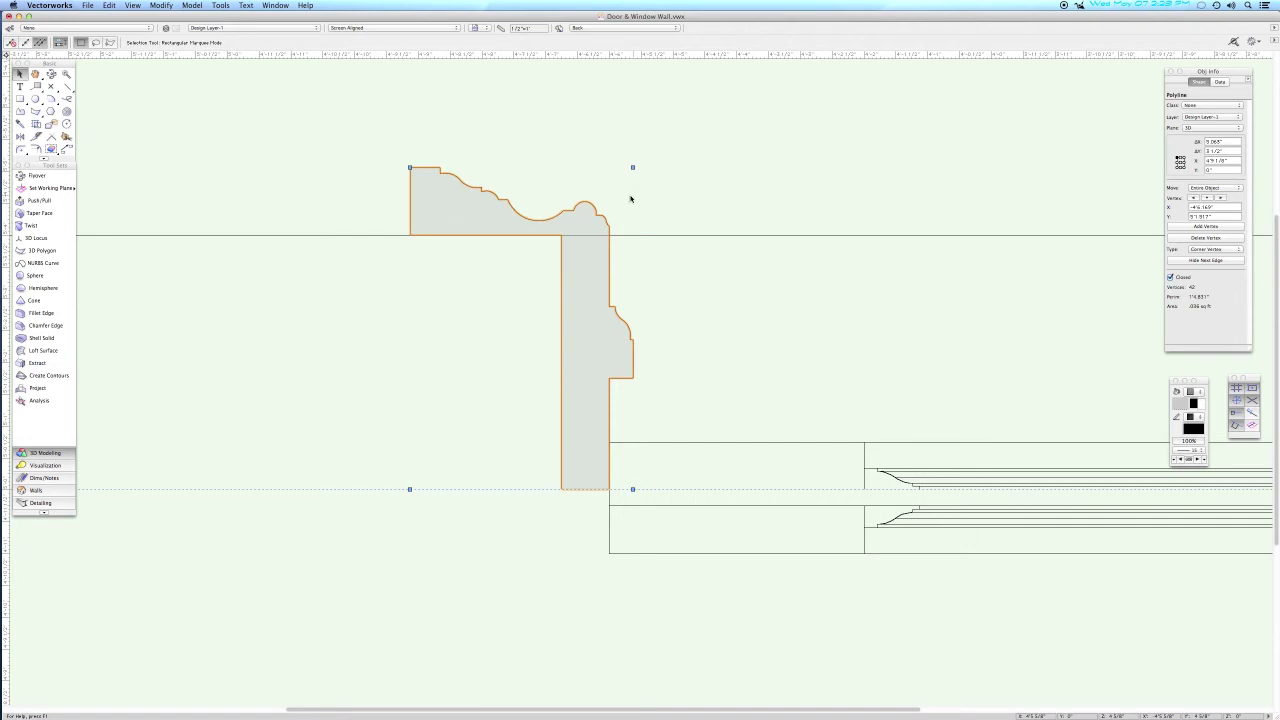
Switch to Right Isometric and zoom in on the six-panel door slab.
key("3")
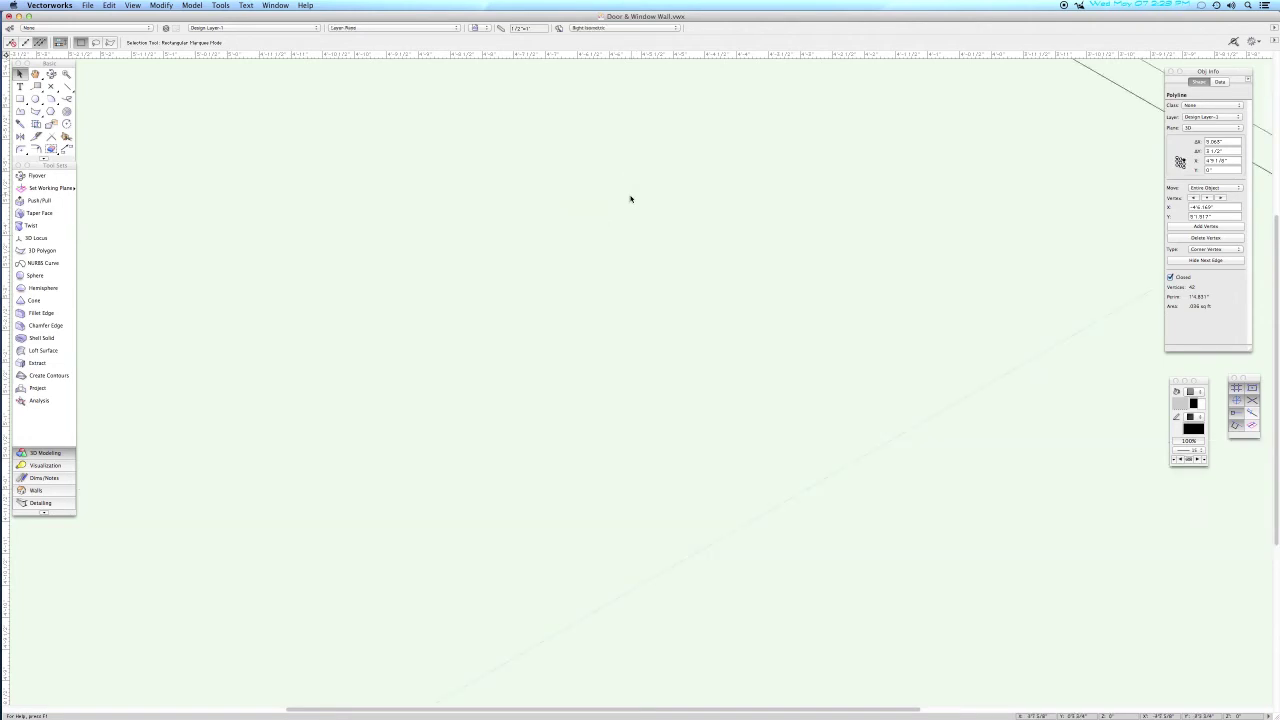
key("super+6")
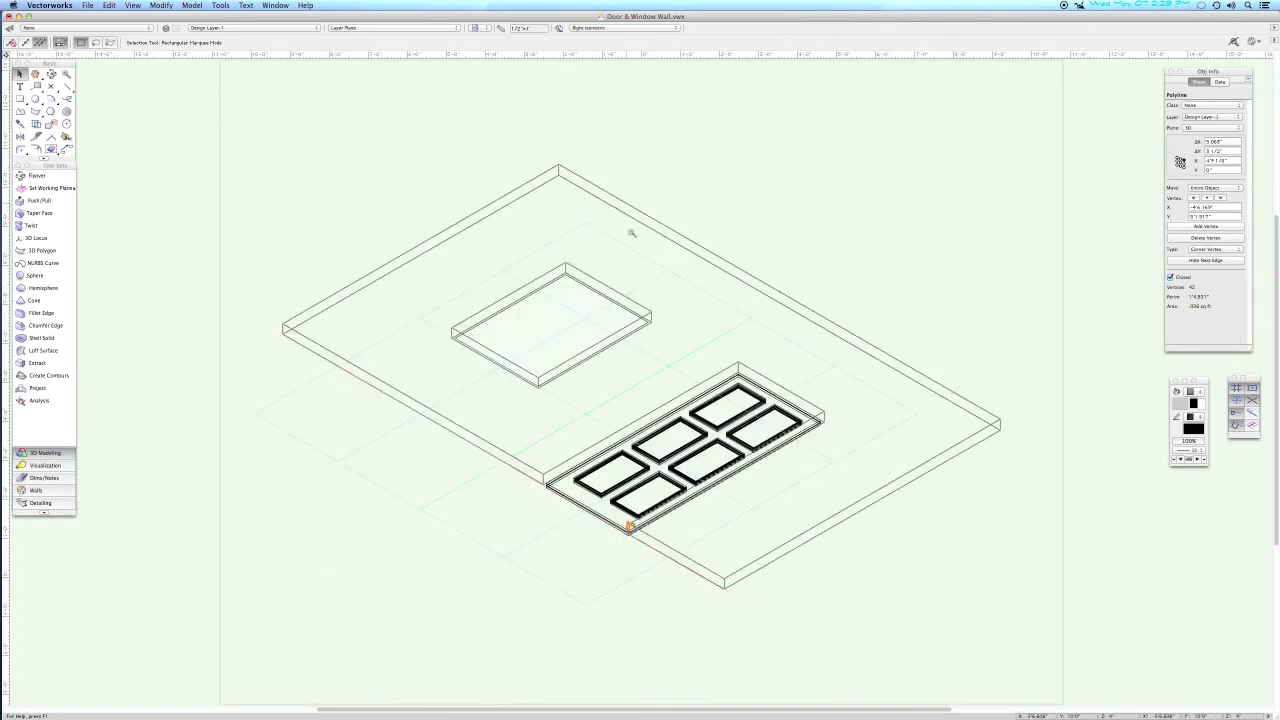
key("c")
left_click_drag(550, 334, 838, 548)
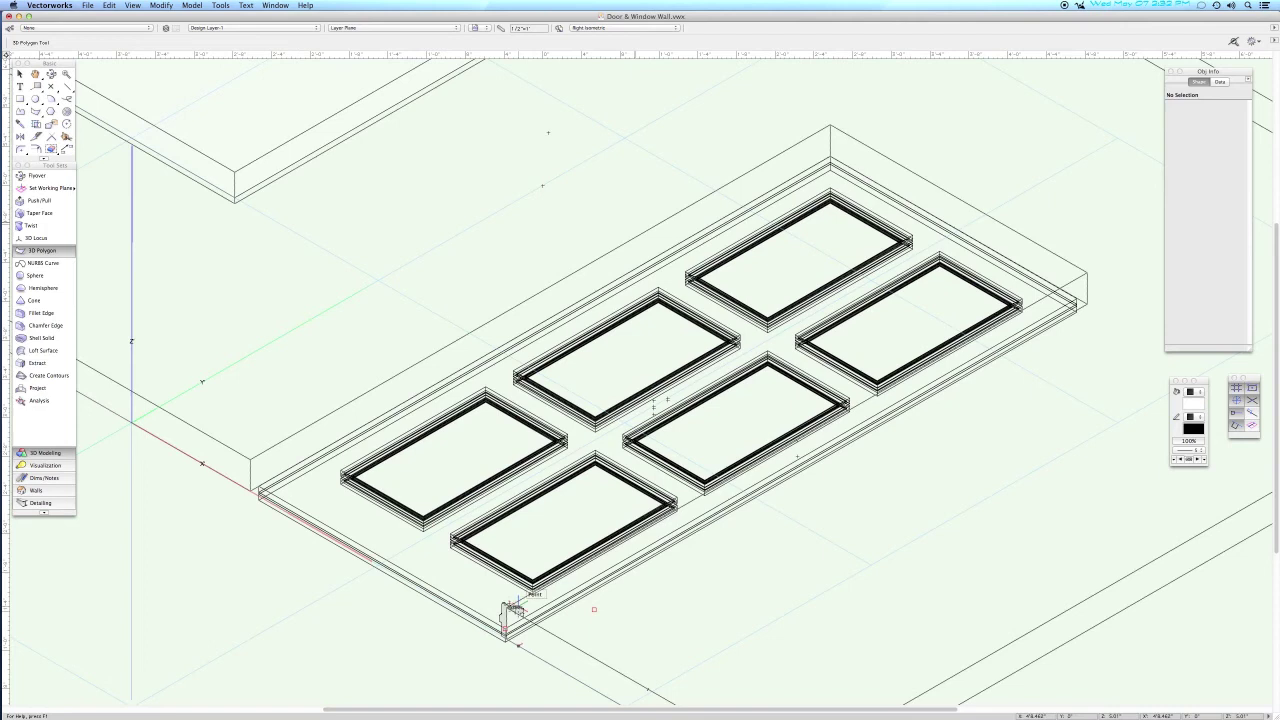
key("x")
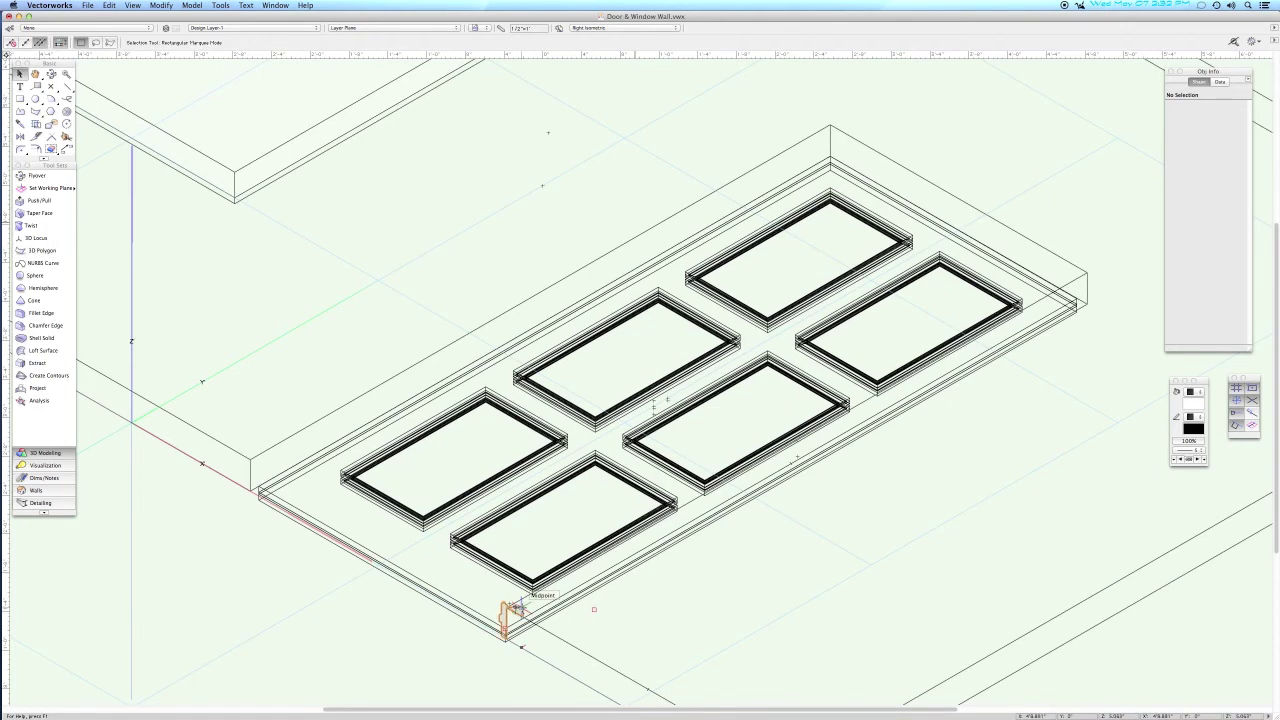
Draw a 3D polygon up, across and down the slab's edges, ending at the profile's corner.
left_click(48, 252)
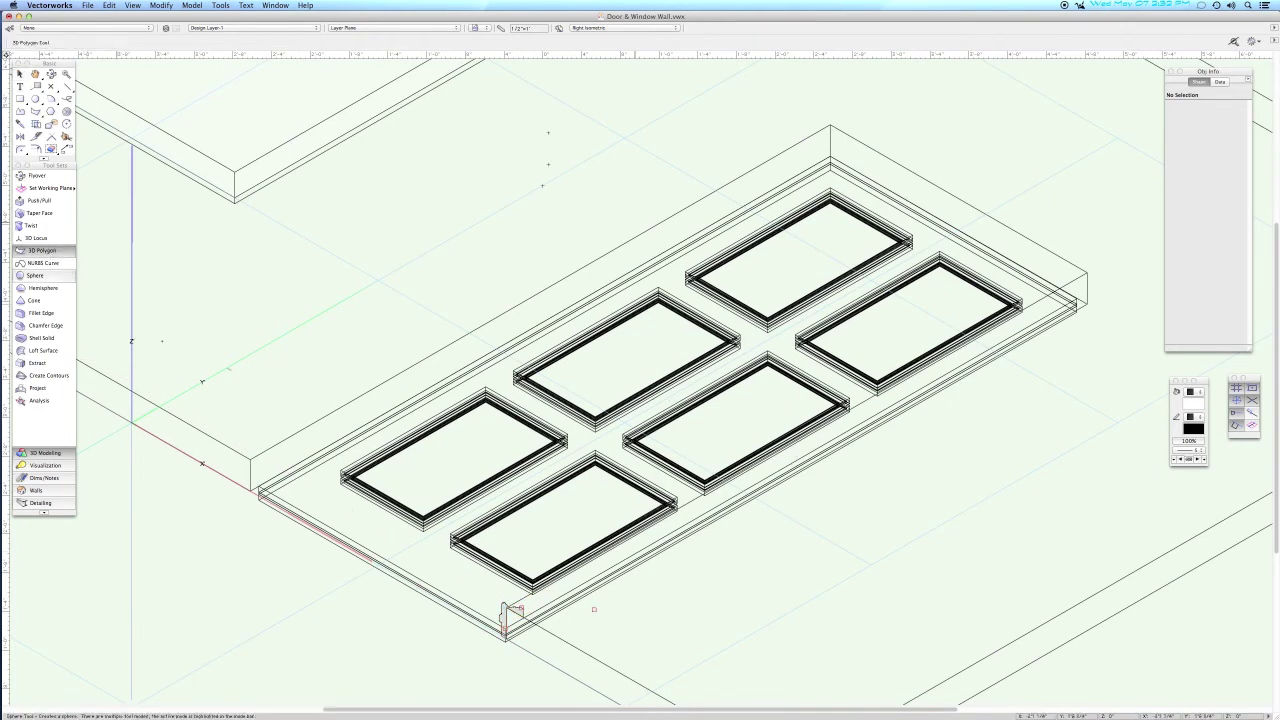
left_click(250, 460)
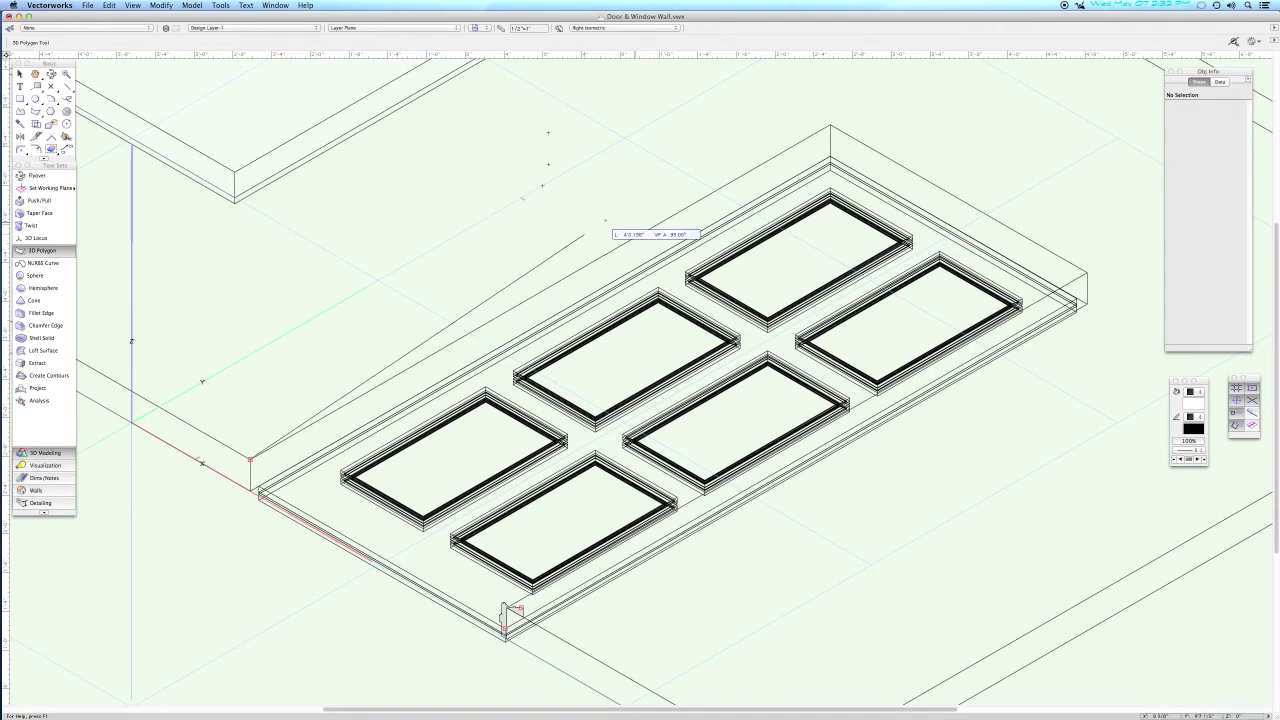
left_click(830, 123)
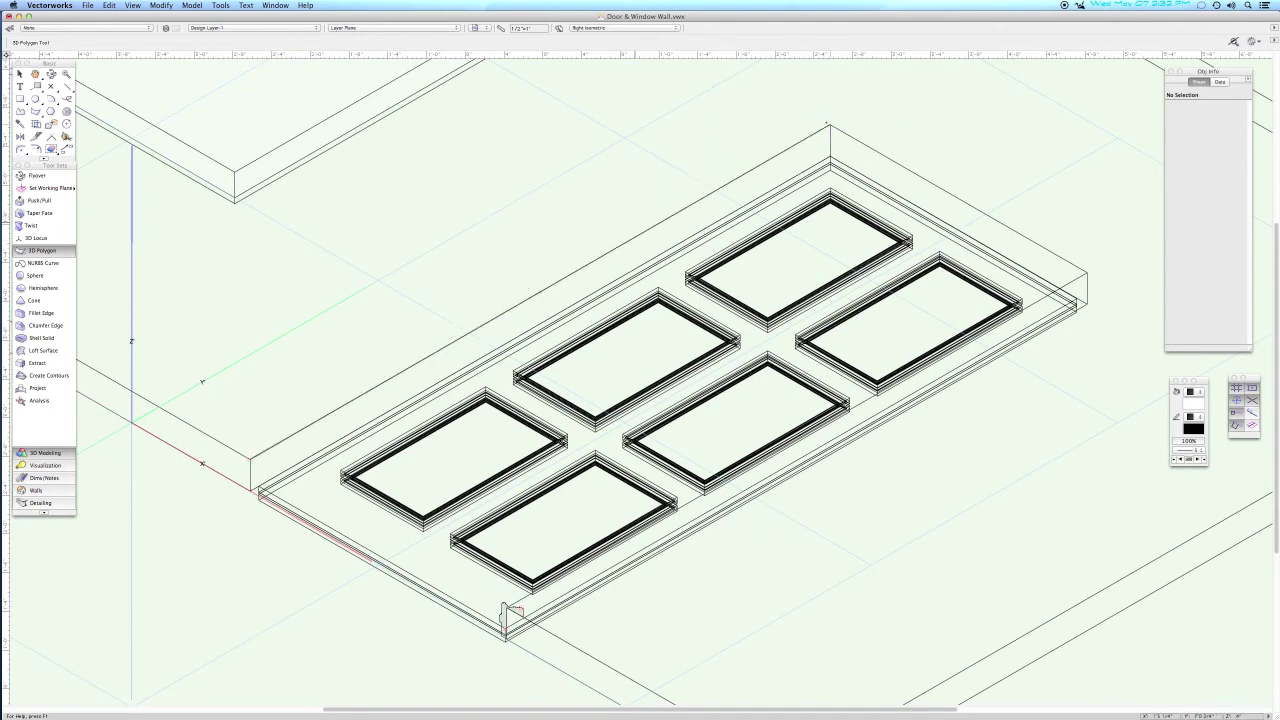
left_click(1087, 271)
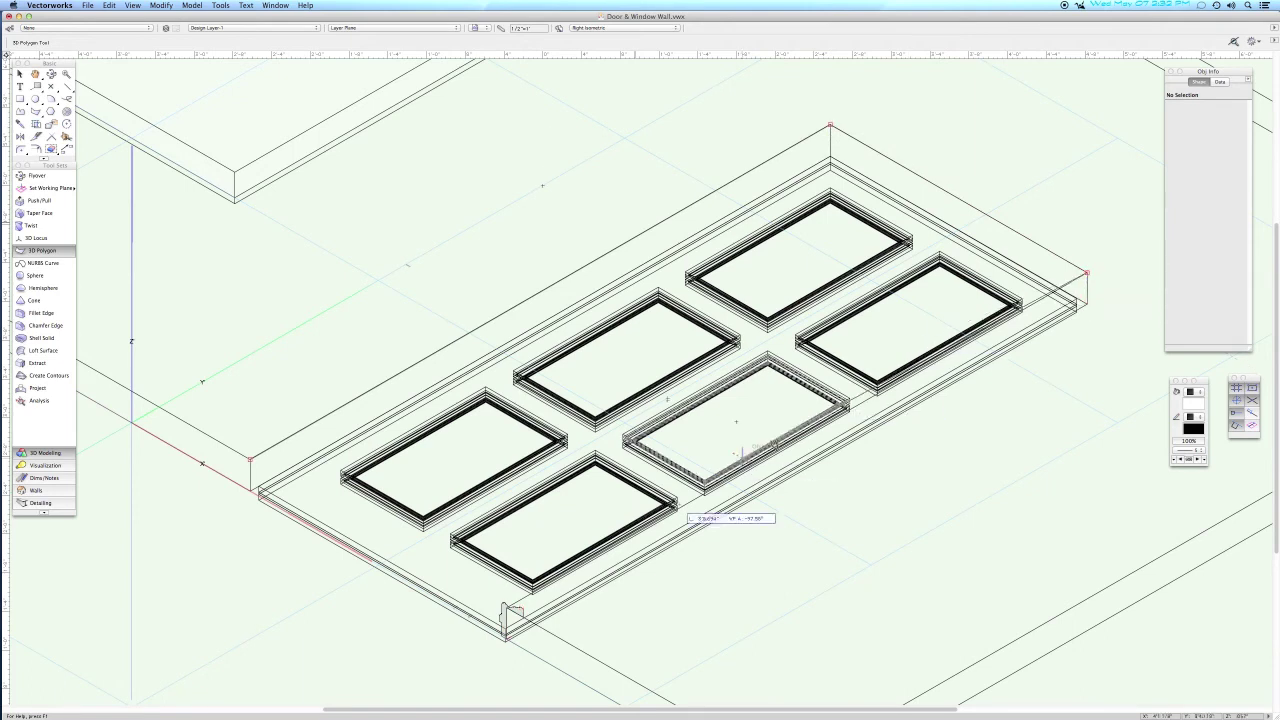
left_click(505, 607)
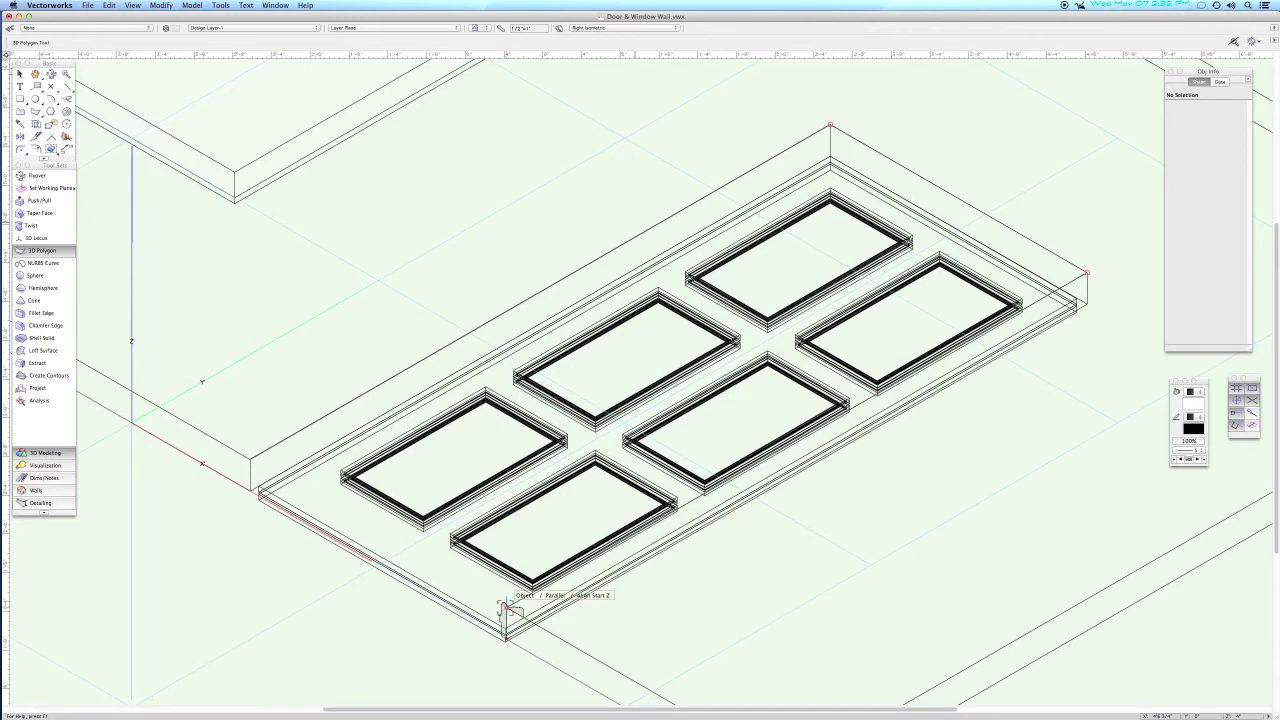
scroll(505, 607, "up", 6)
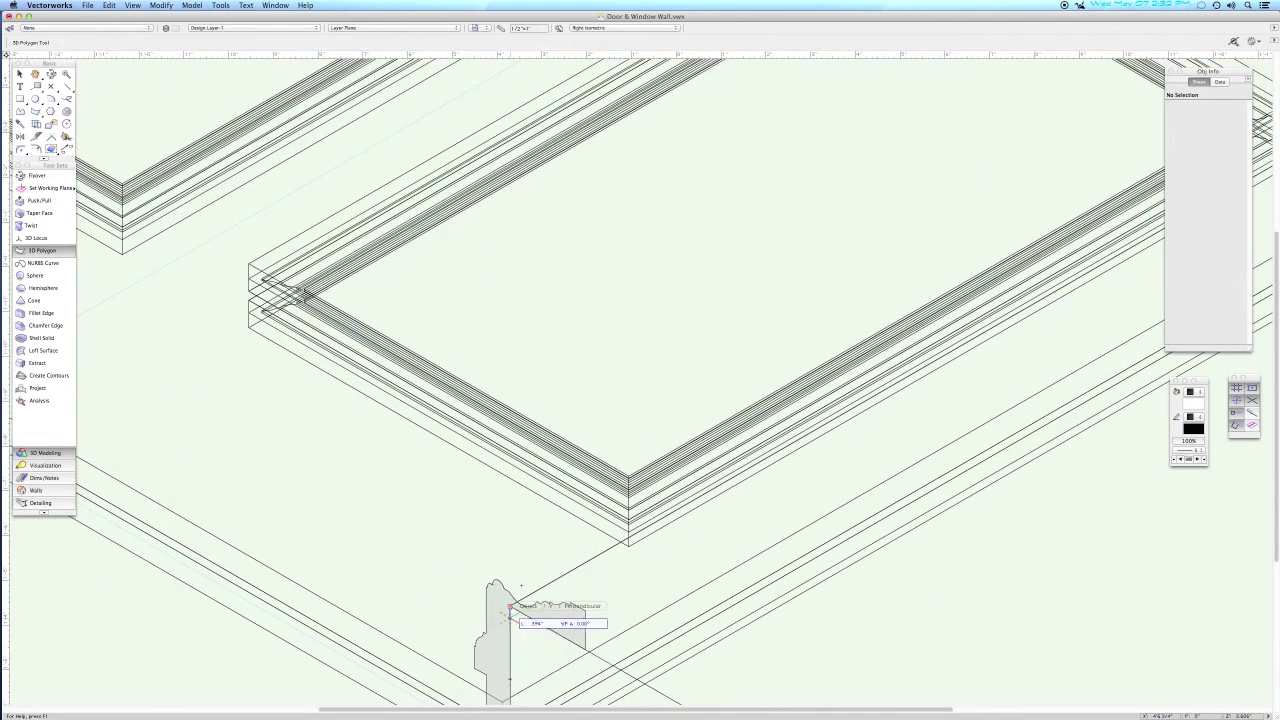
double_click(511, 599)
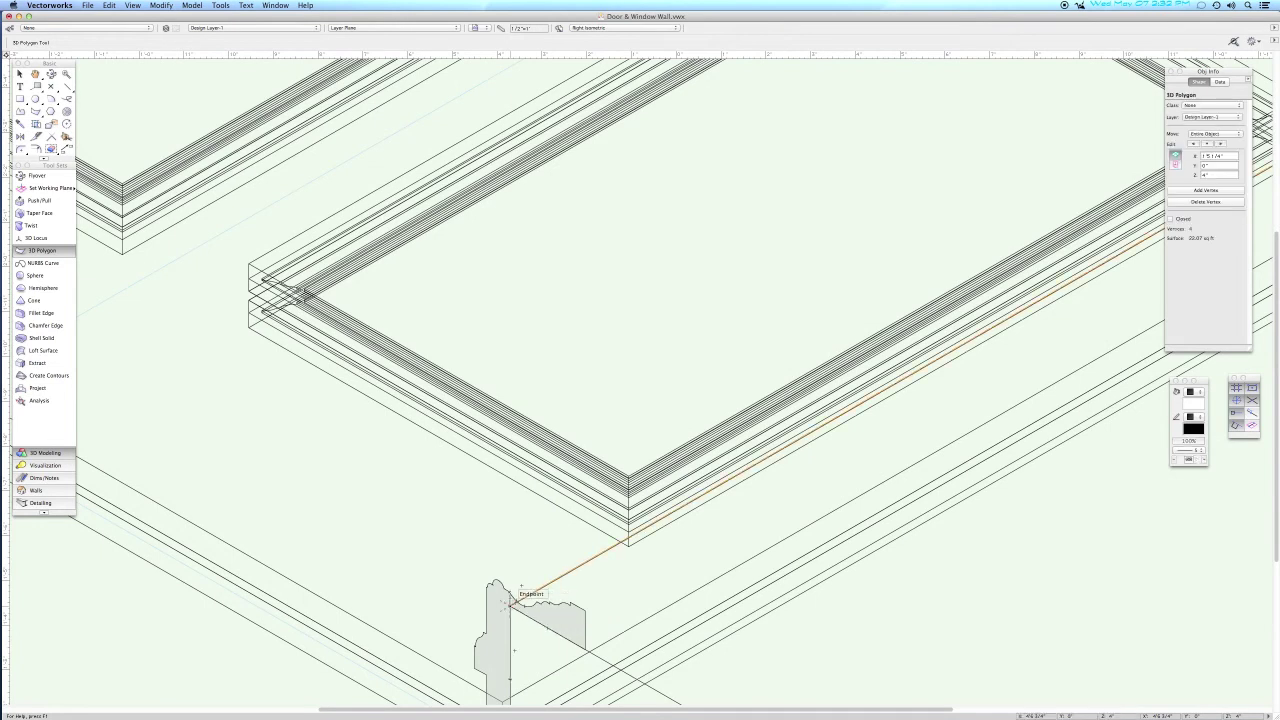
scroll(514, 559, "down", 5)
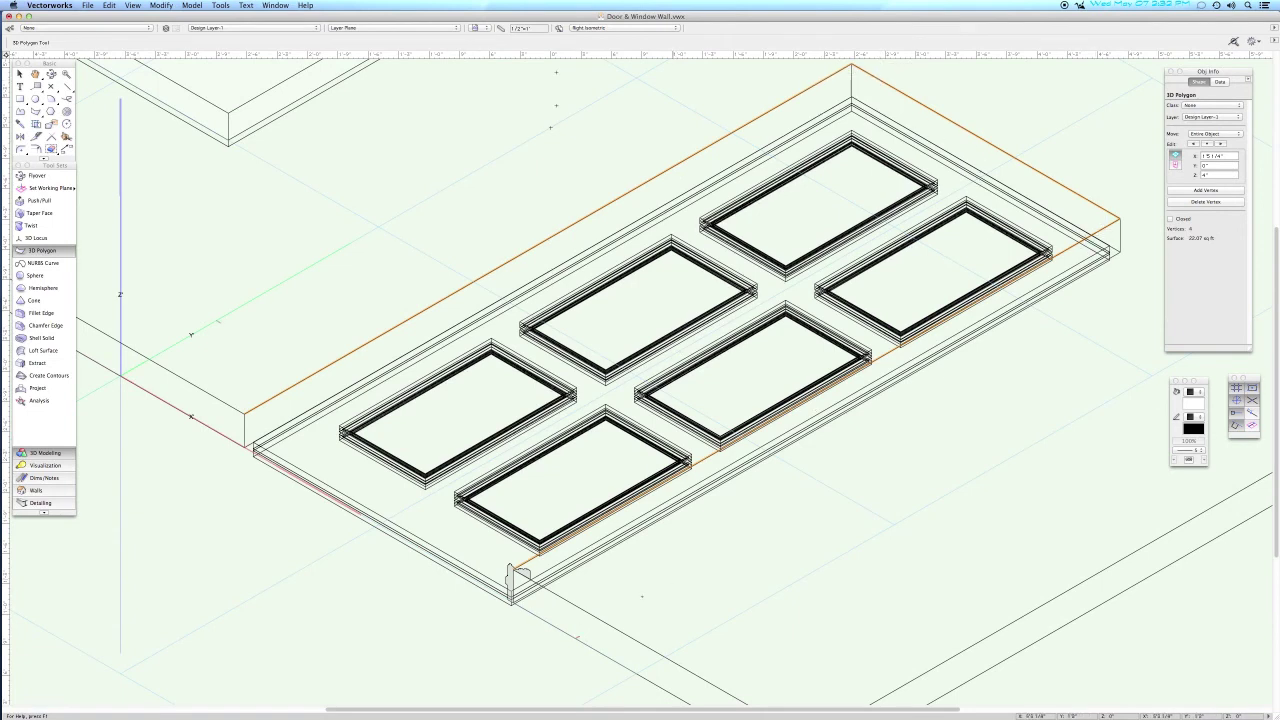
key("x")
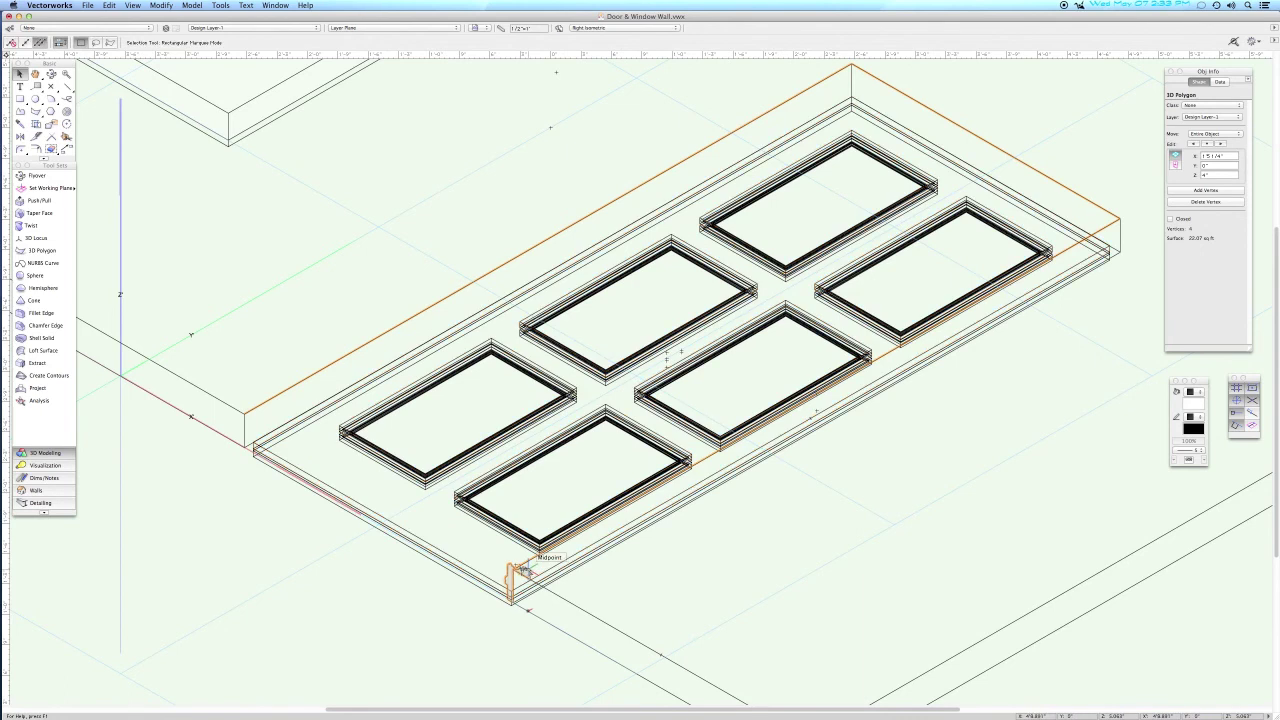
Extrude the casing profile along the 3D path with a fixed profile, then show the whole wall in Top/Plan.
left_click(520, 572, "shift")
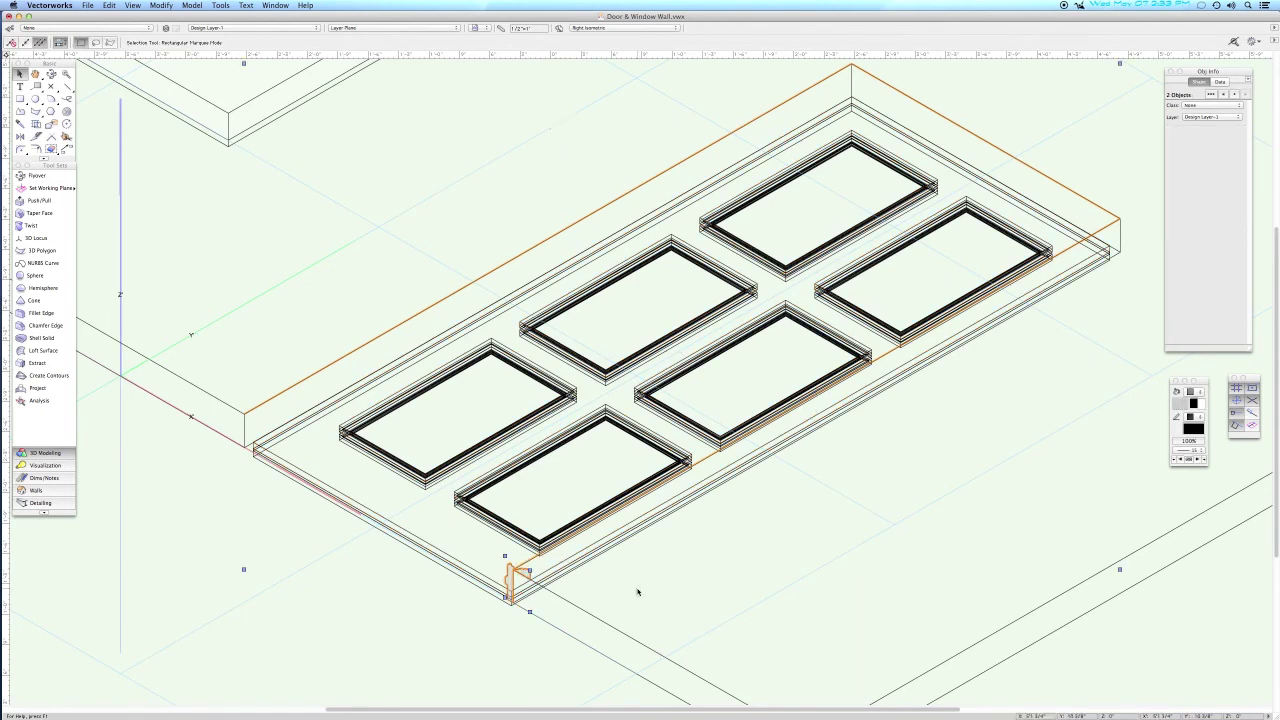
key("super+alt+e")
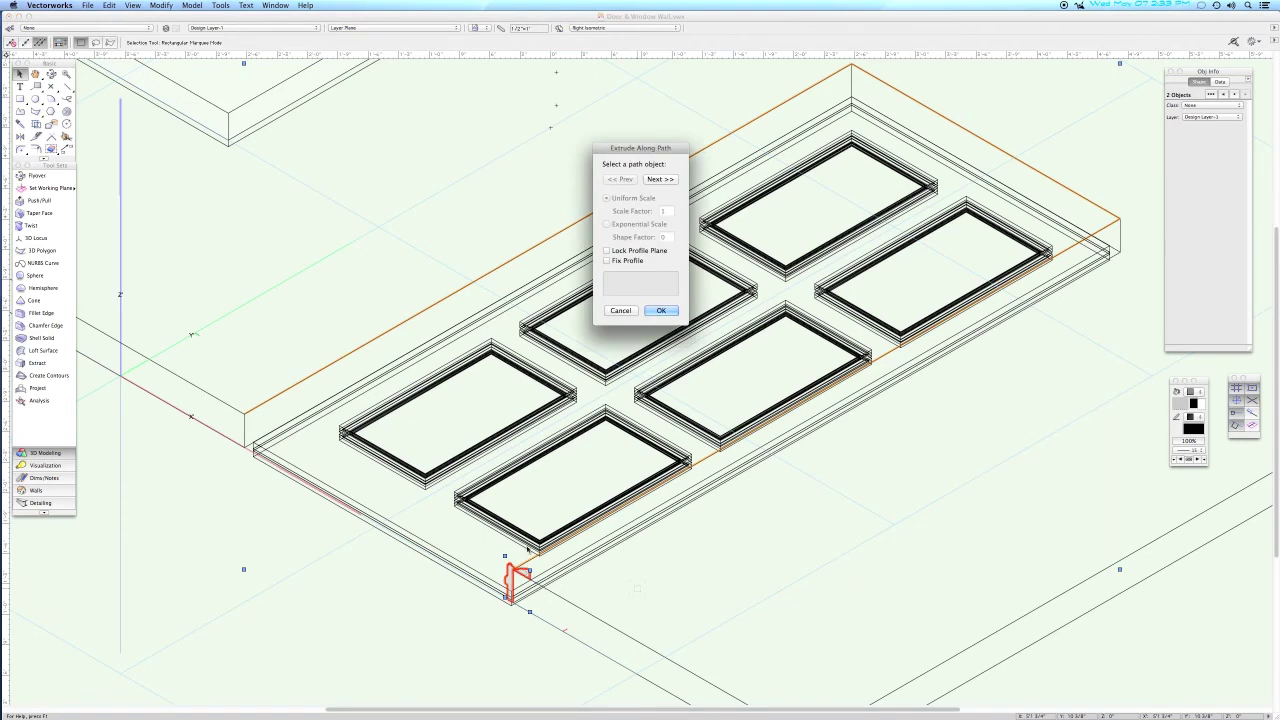
left_click(658, 179)
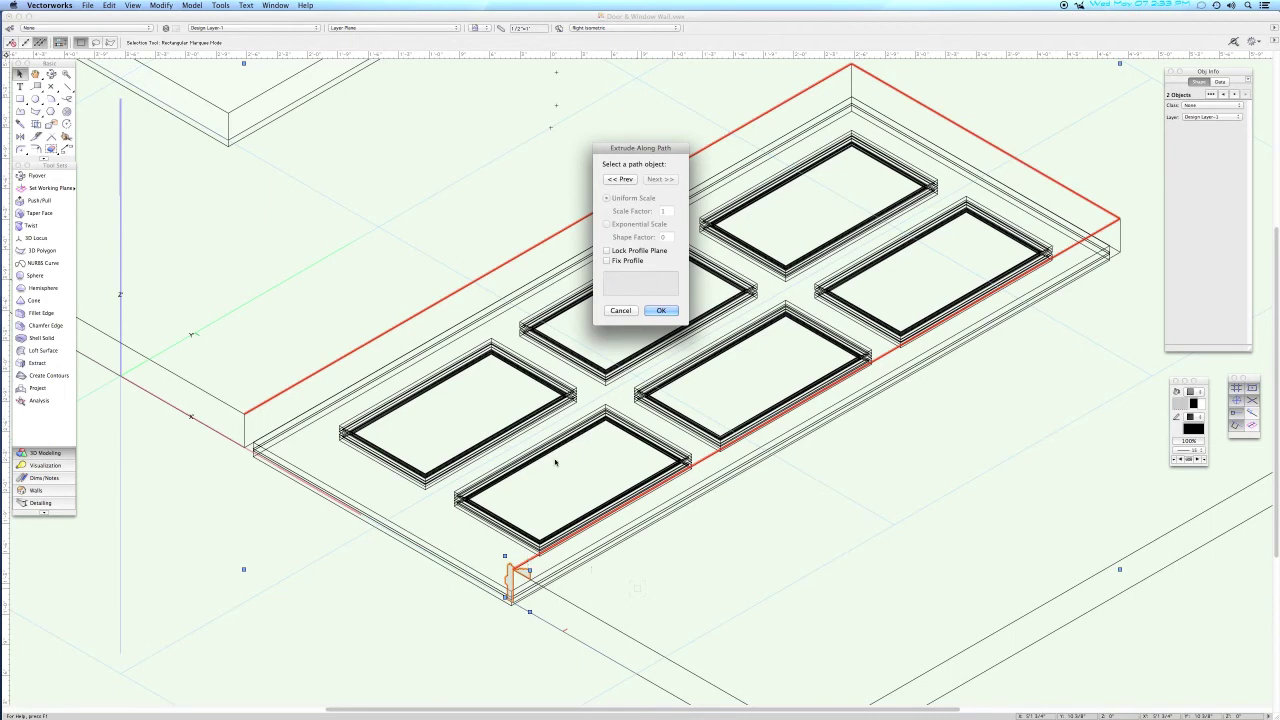
left_click(628, 260)
left_click(660, 311)
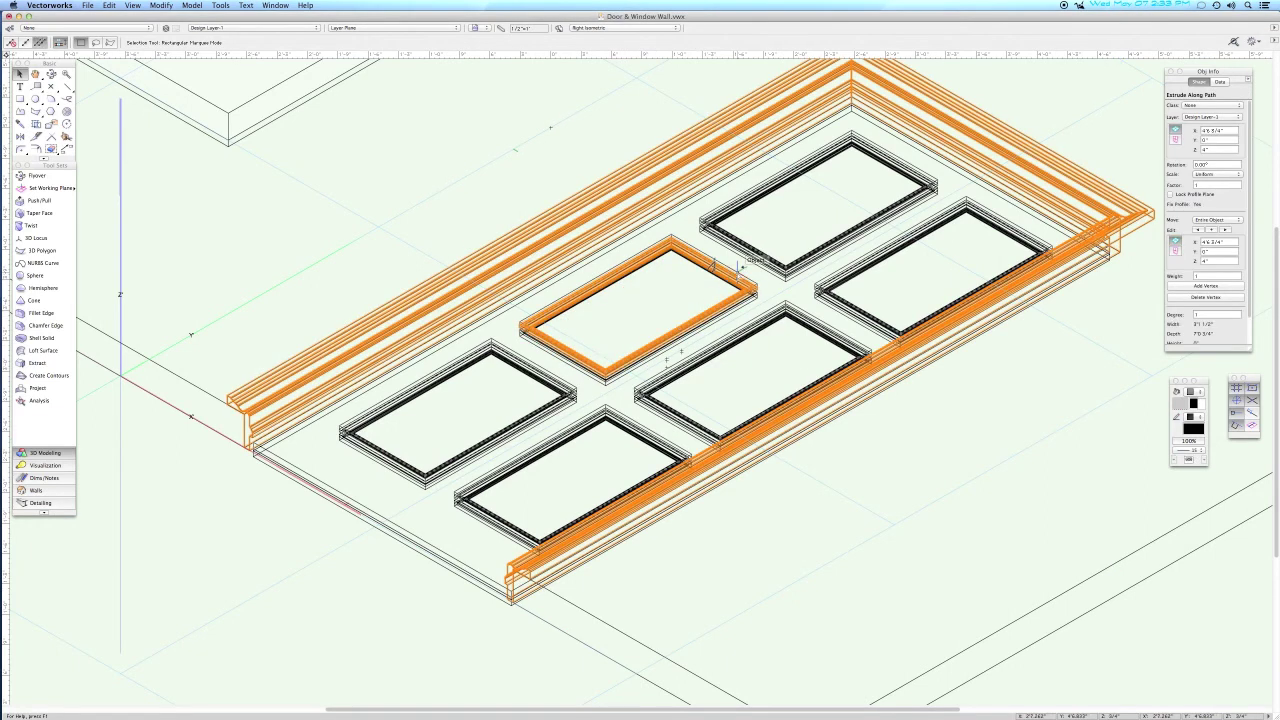
key("super+6")
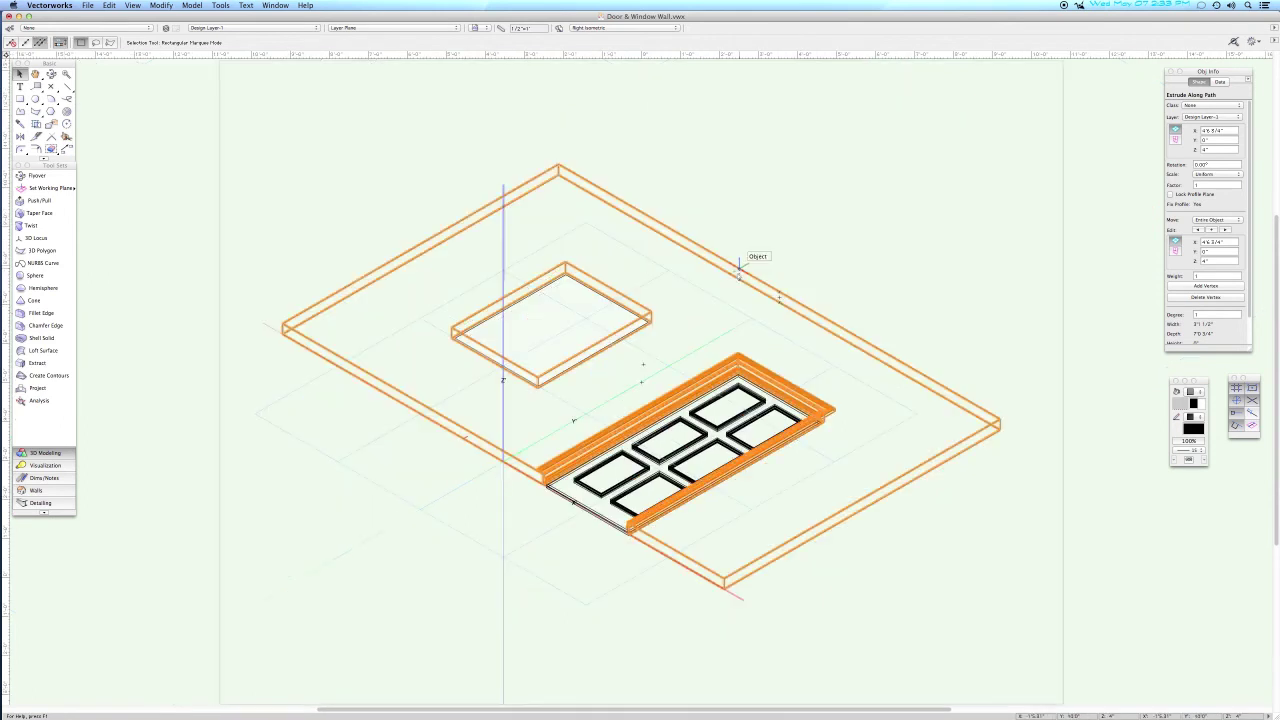
key("F5")
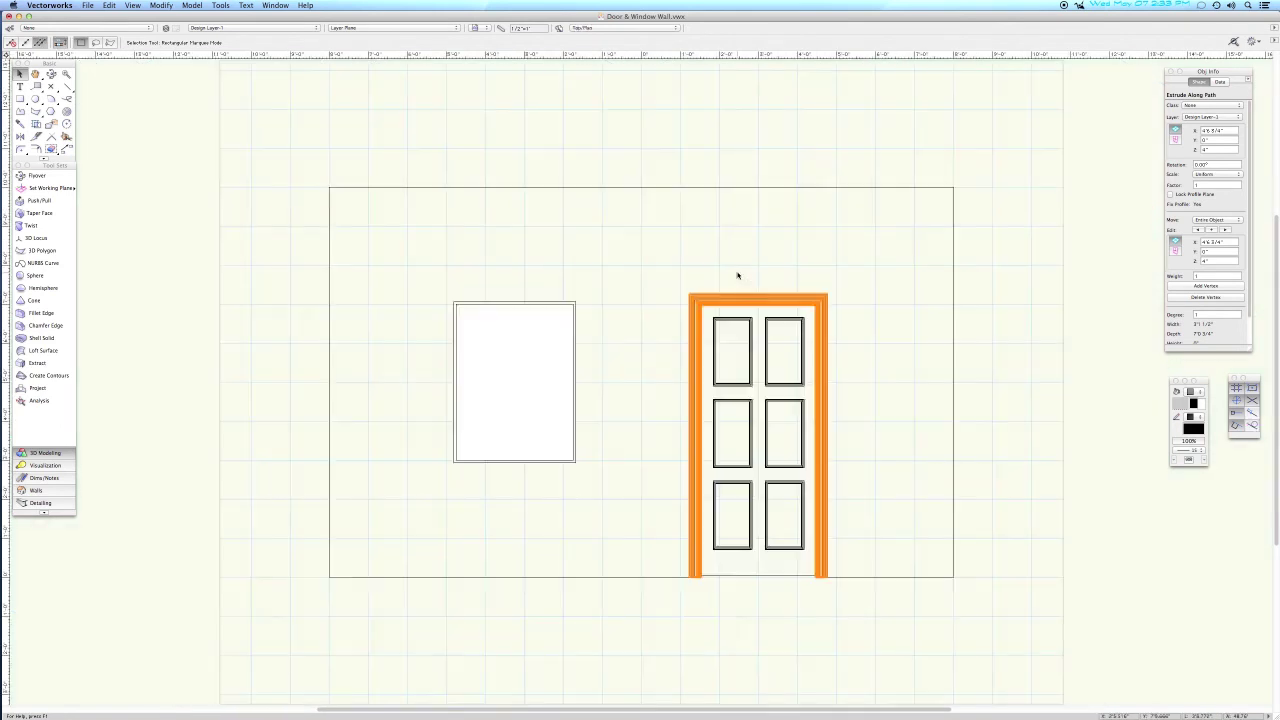
Offset the window rectangle 2" inward and adjust the inner rectangle's height.
left_click(735, 262)
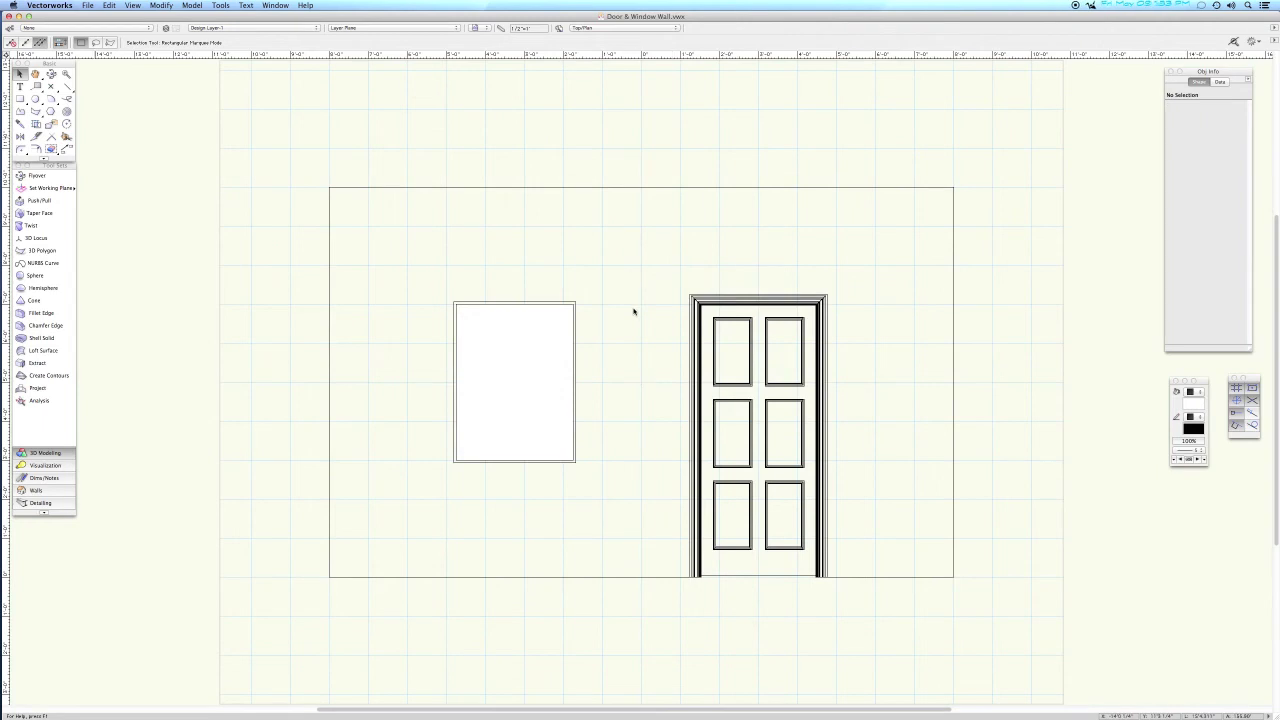
left_click(534, 377)
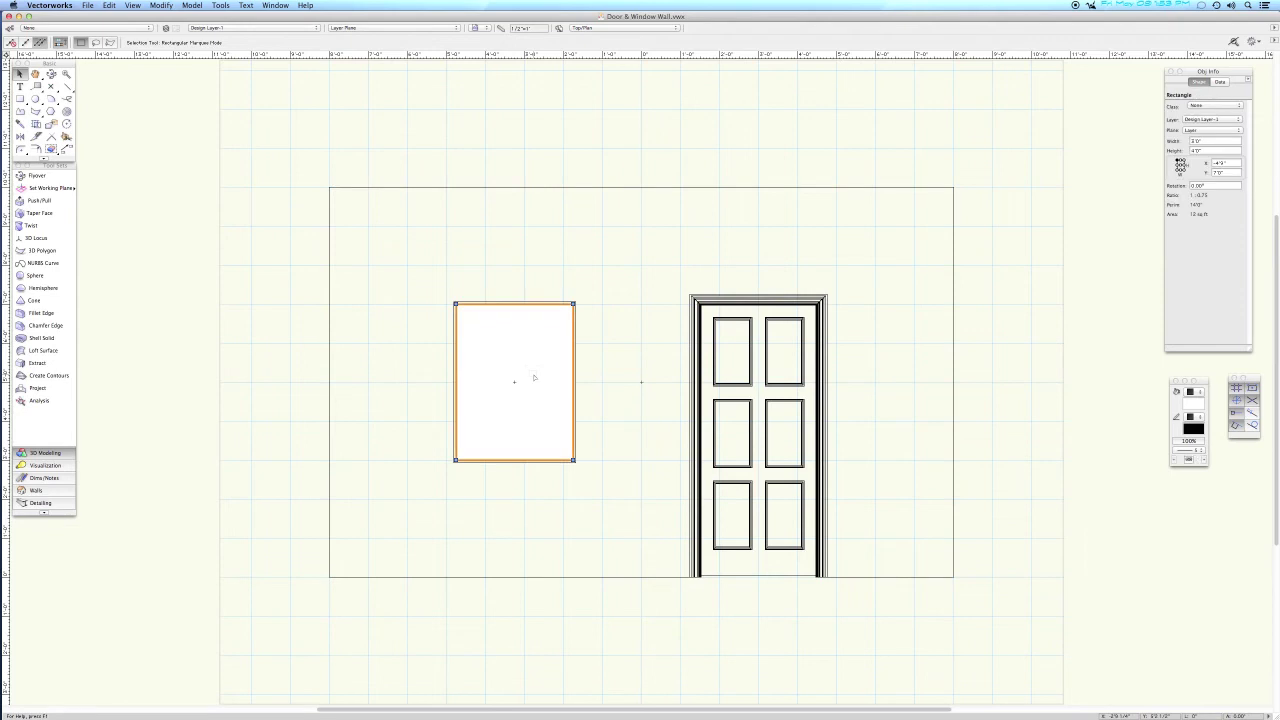
key("minus")
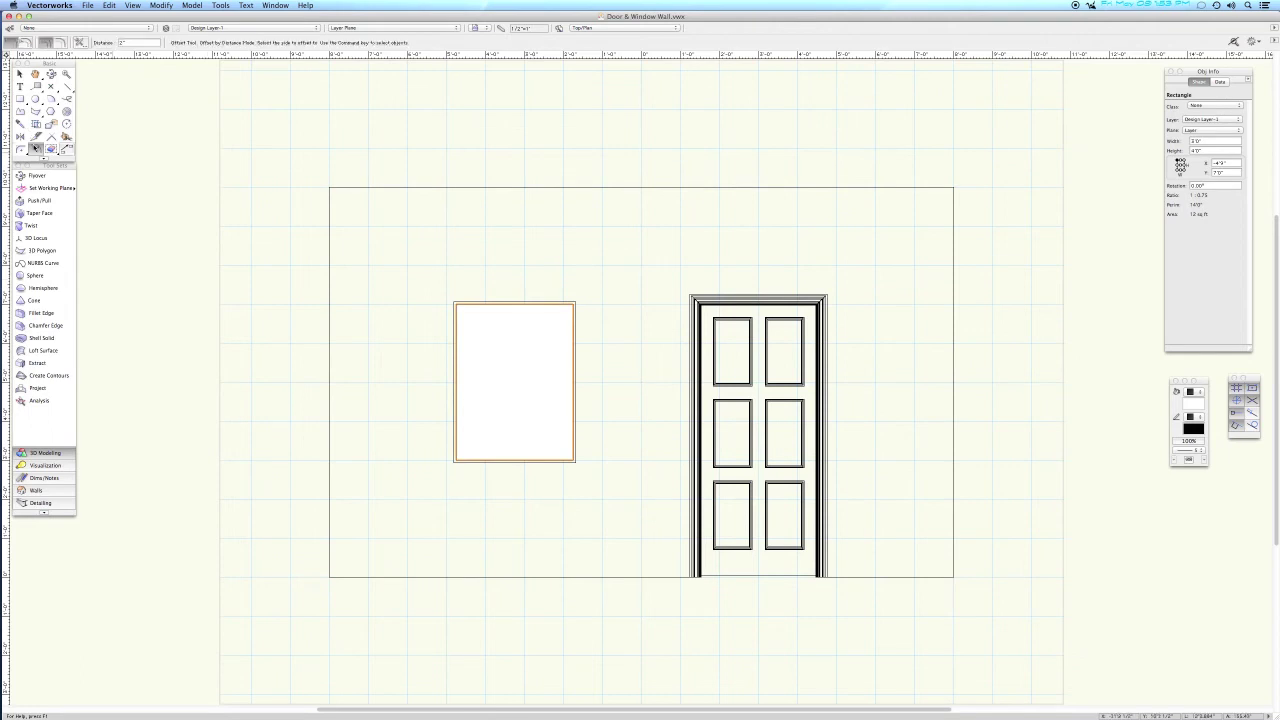
double_click(36, 149)
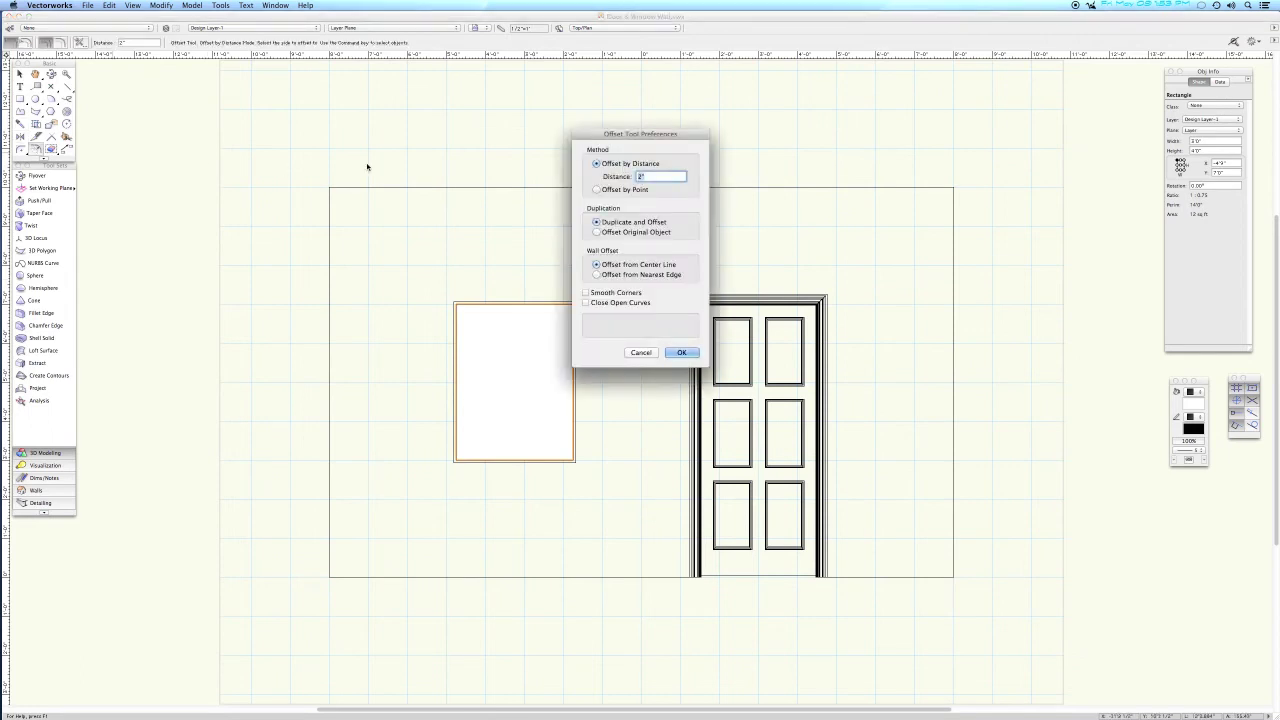
left_click(680, 353)
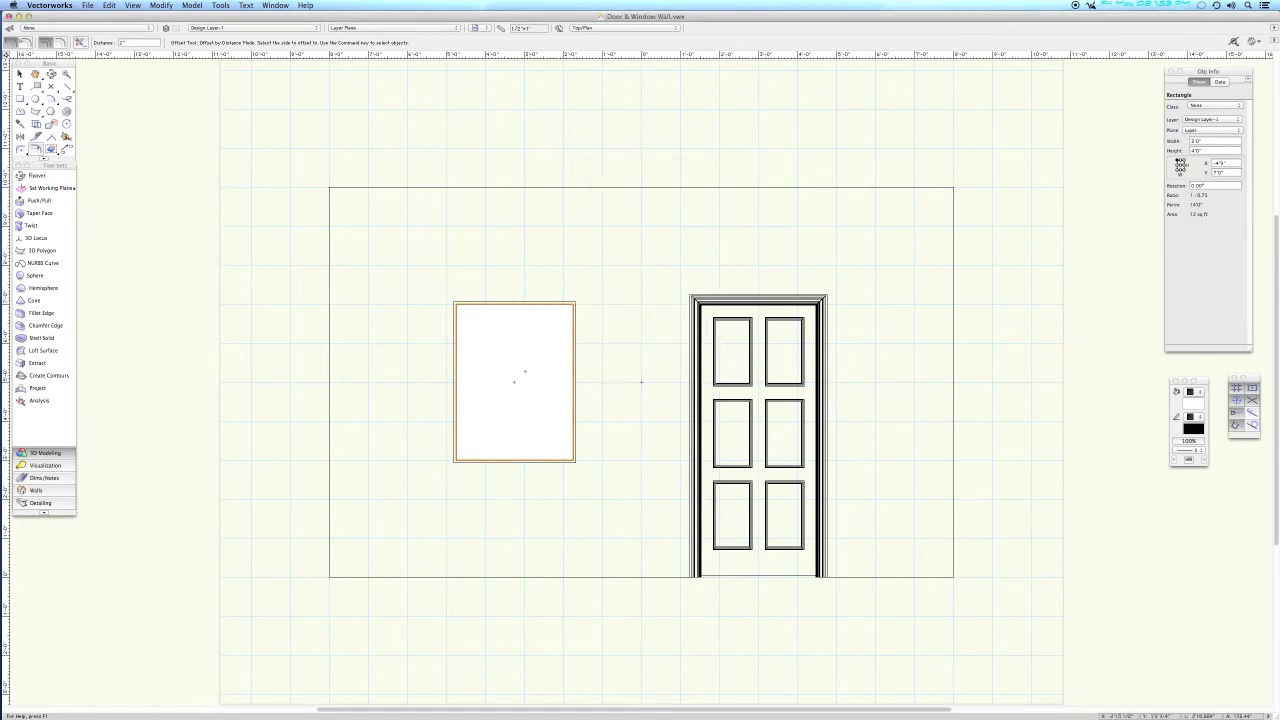
left_click(514, 381)
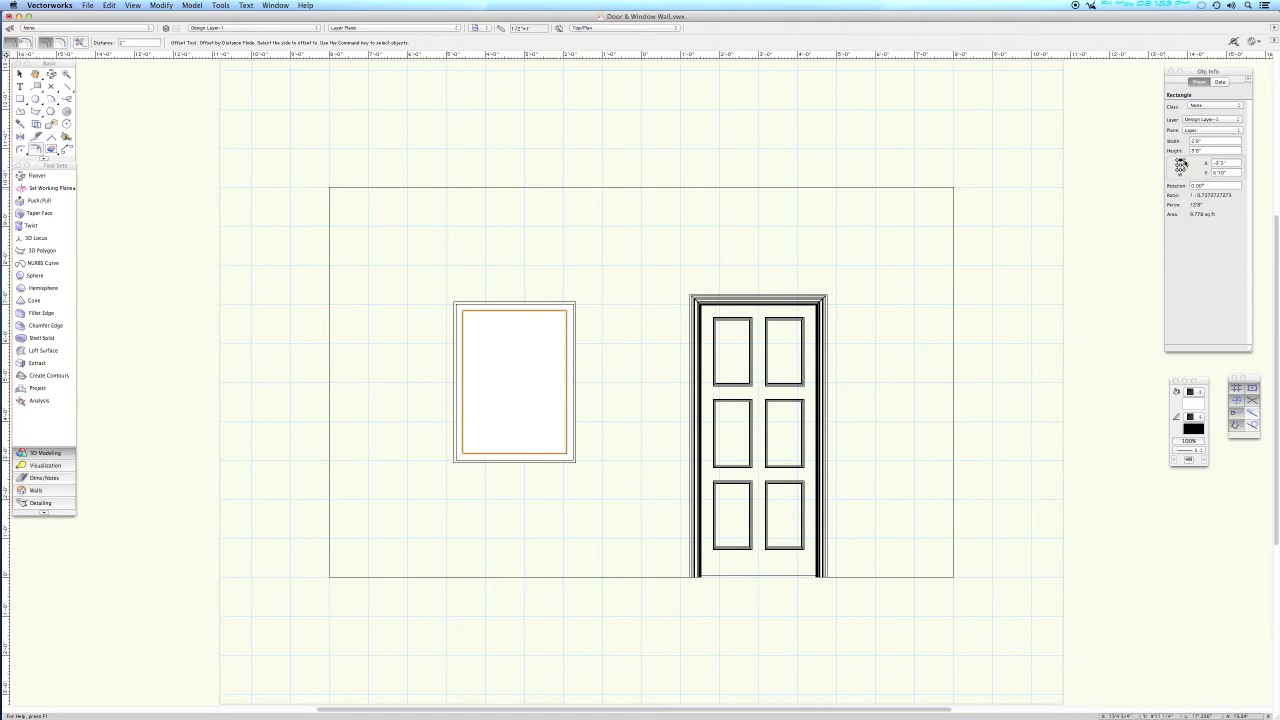
left_click(1205, 150)
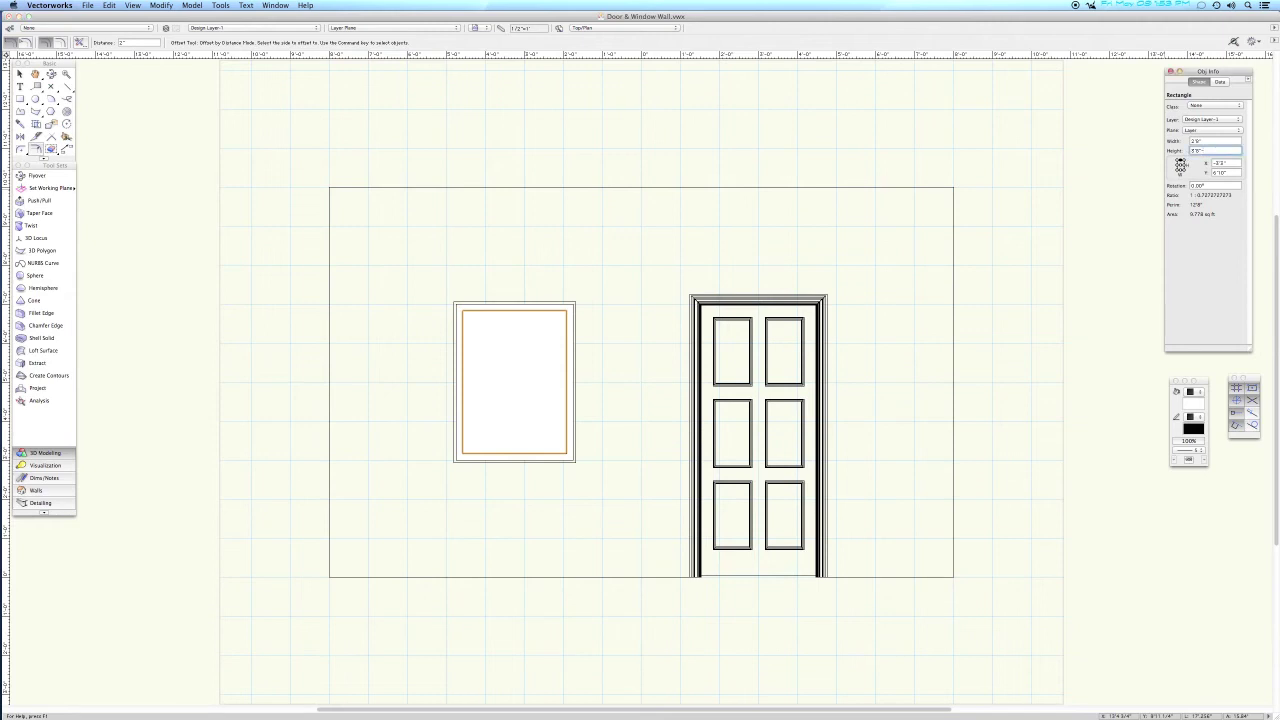
key("Return")
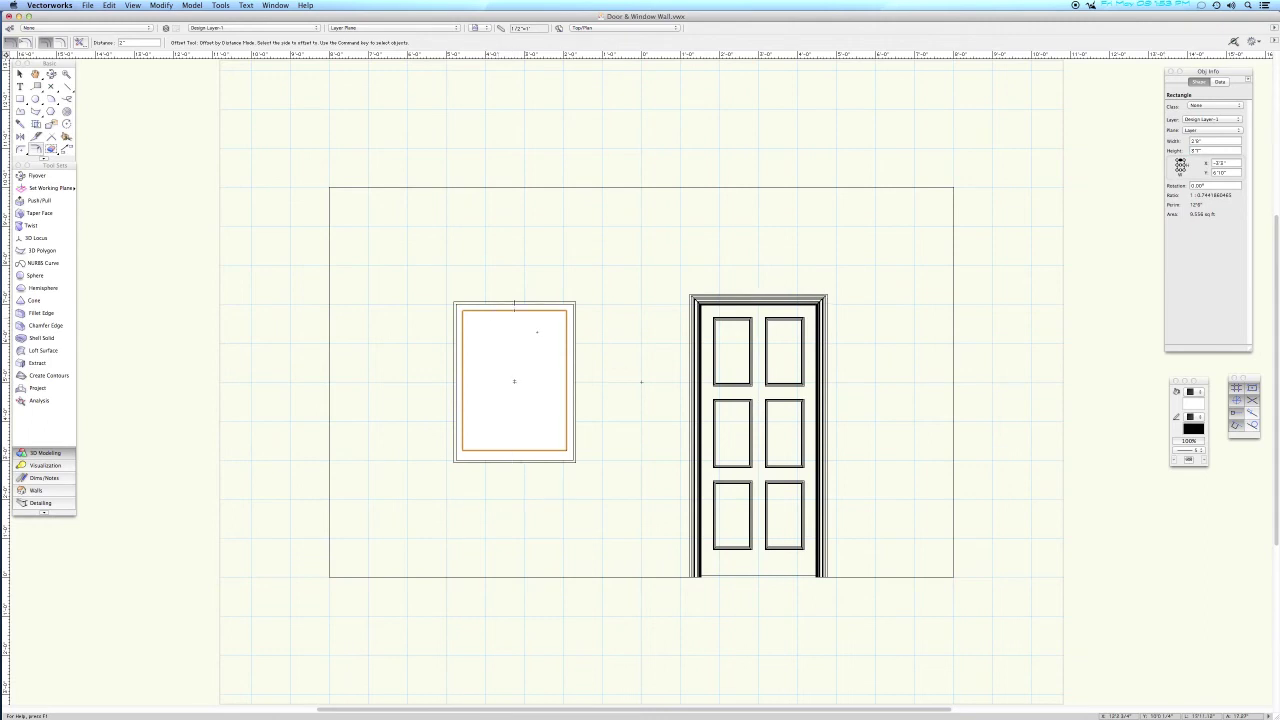
Clip the inner rectangle out of the outer one with Clip Surface, then view in Right Isometric.
key("x")
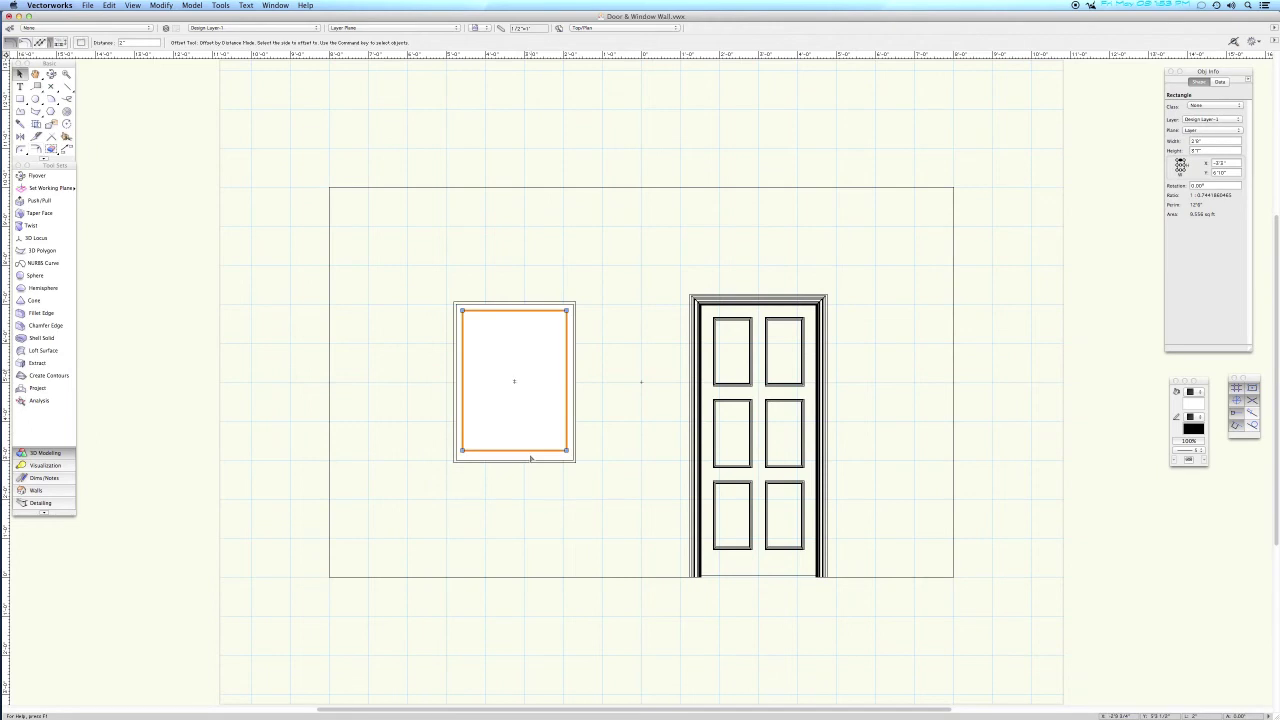
left_click(530, 458)
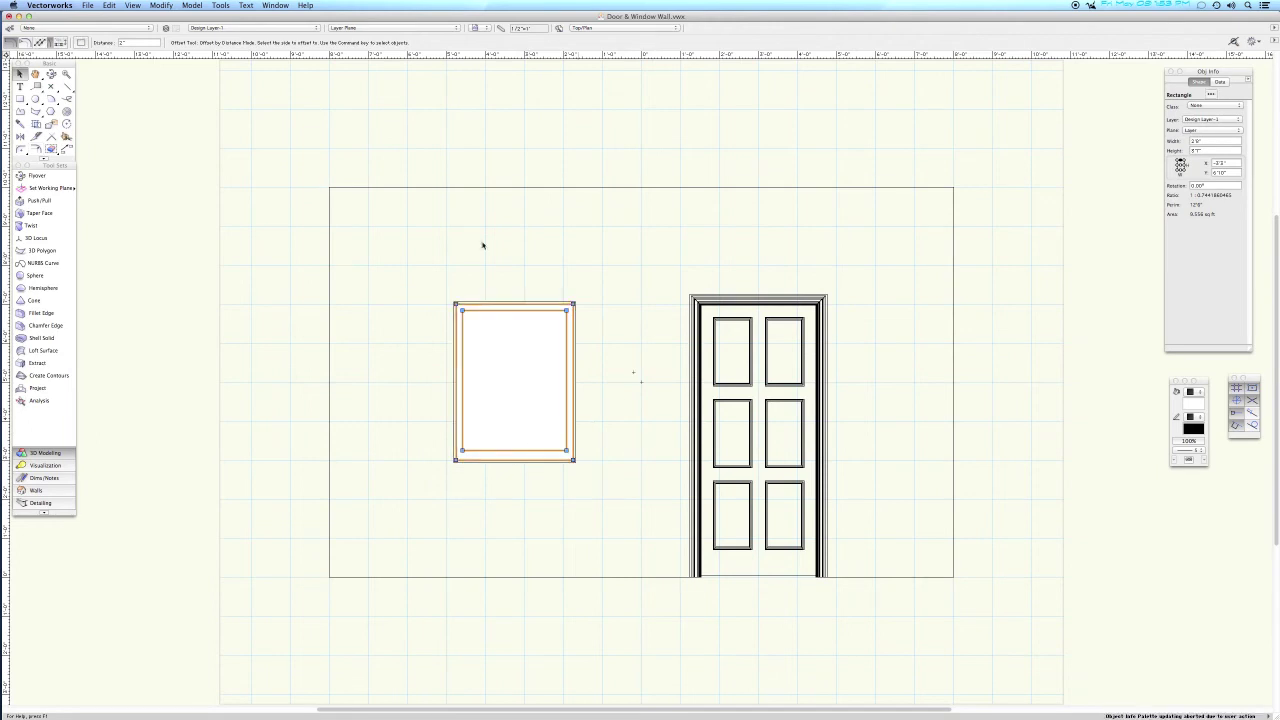
left_click(161, 6)
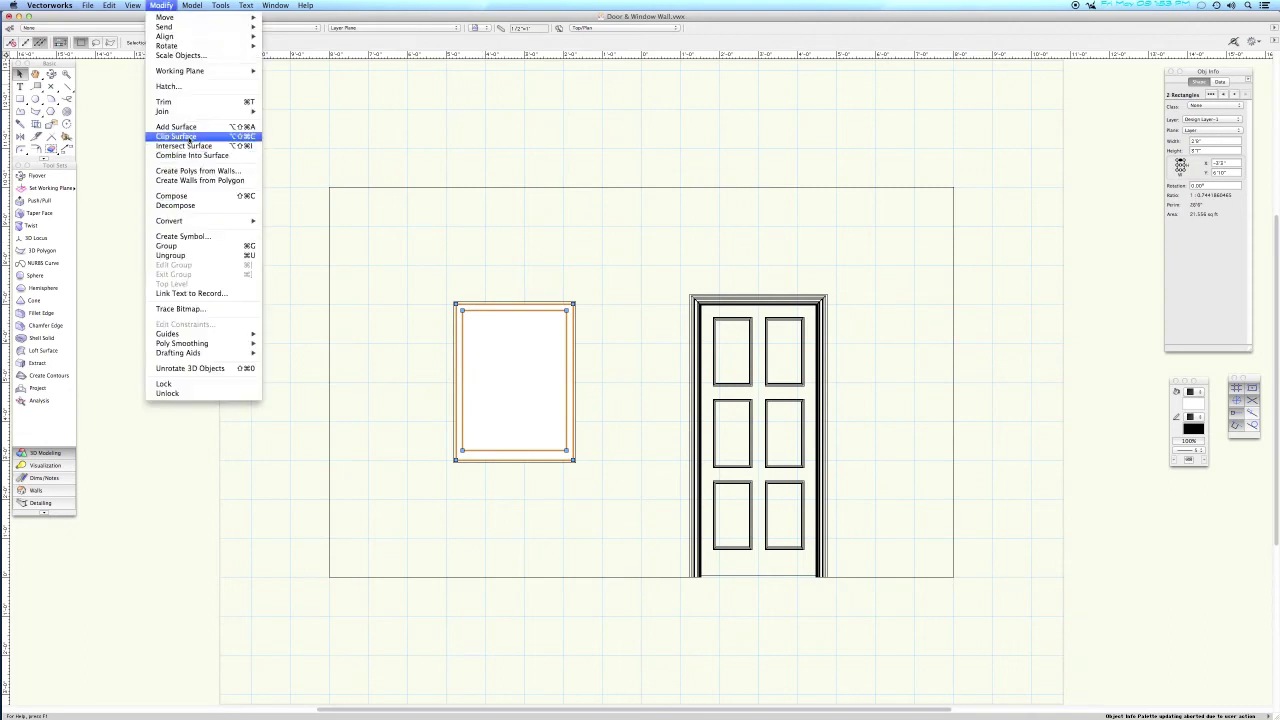
left_click(187, 137)
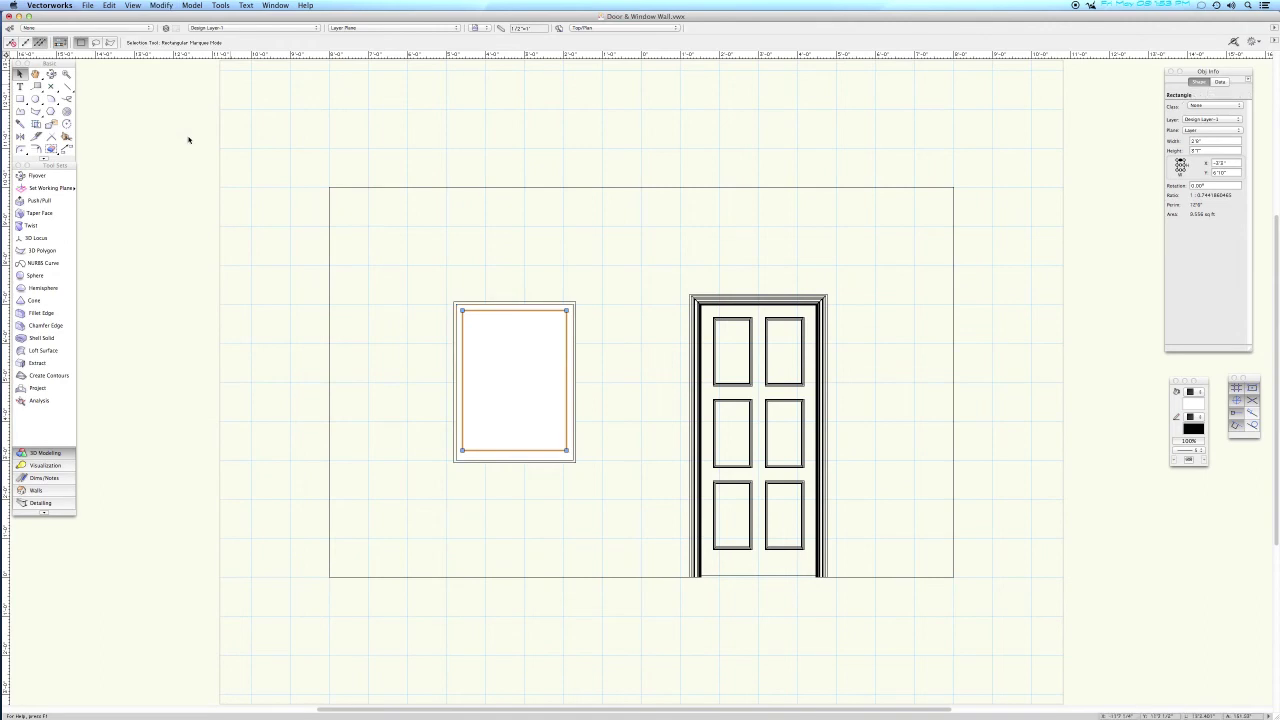
left_click(514, 380)
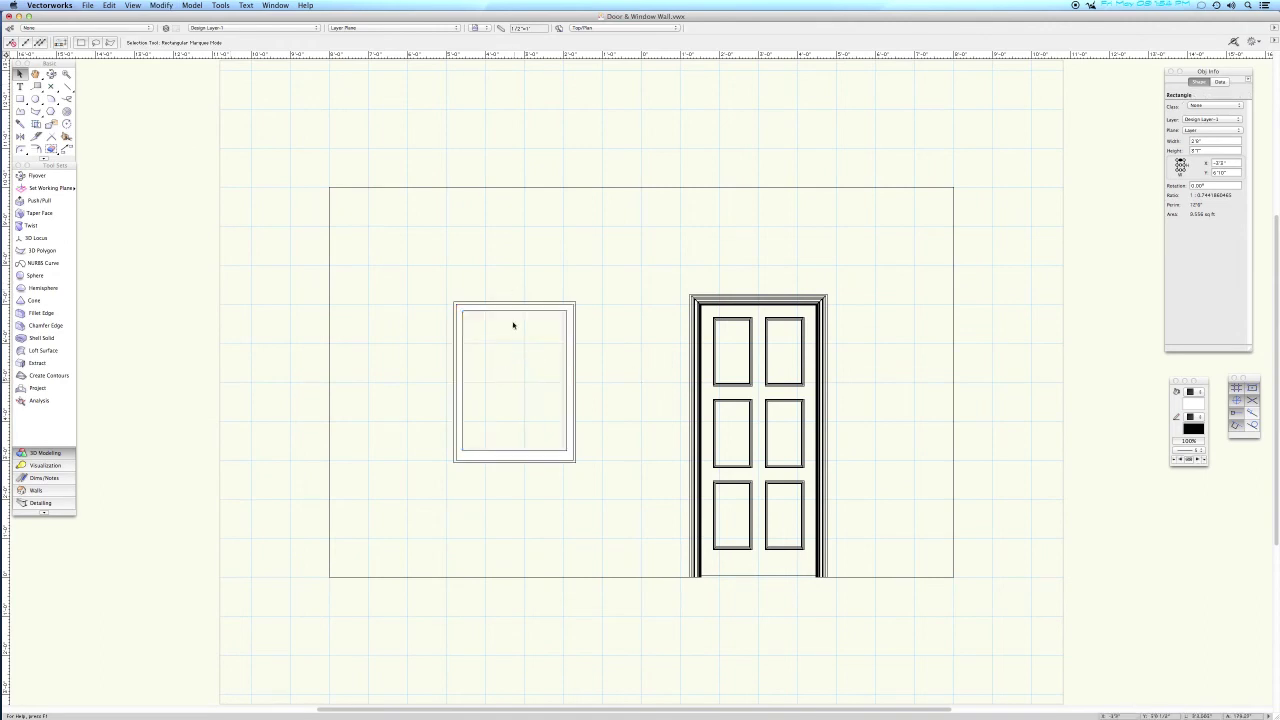
left_click(512, 333)
key("3")
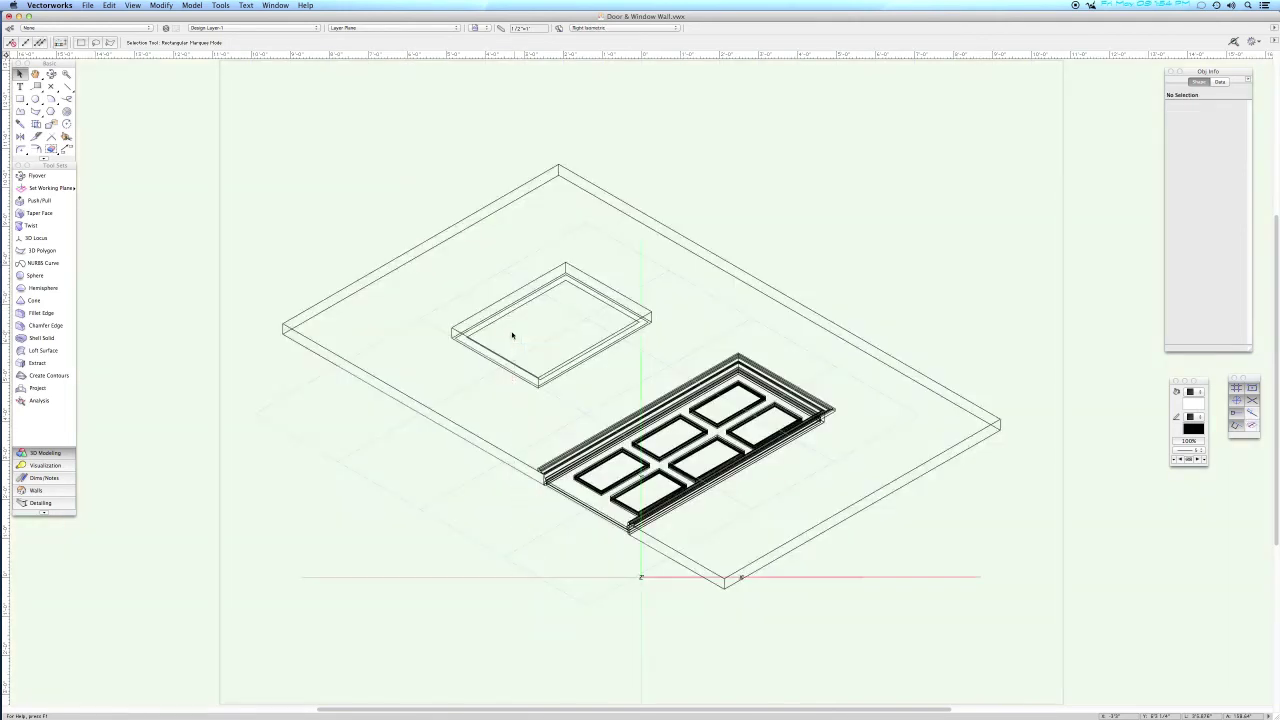
Extrude the window frame 1 1/2" deep and return to Top/Plan view.
left_click(531, 334)
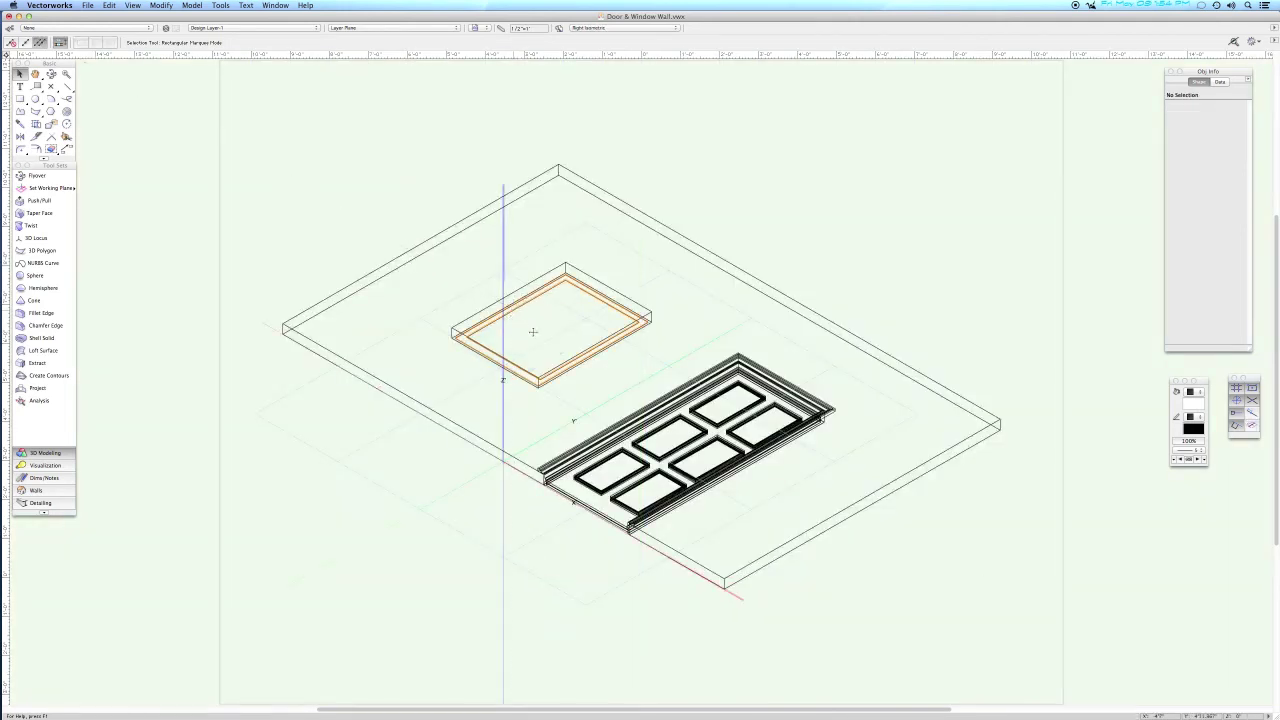
key("super+e")
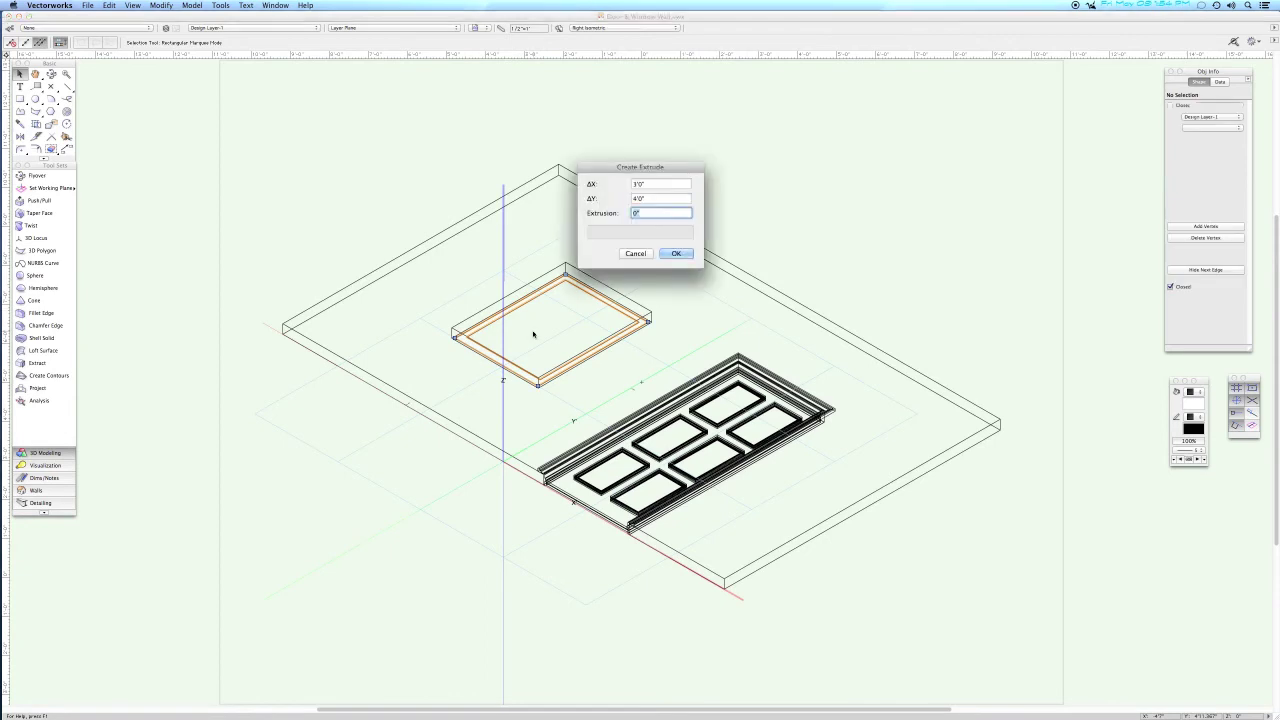
type("1 1/2")
key("Return")
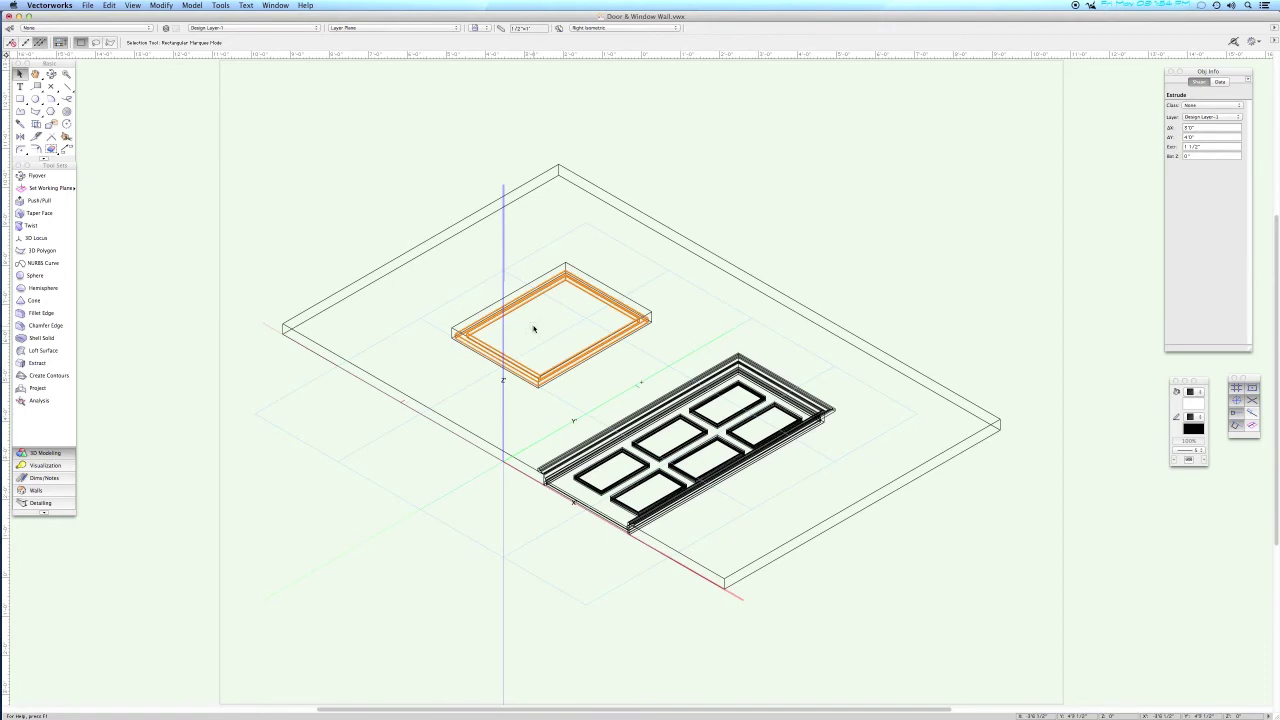
left_click(534, 328)
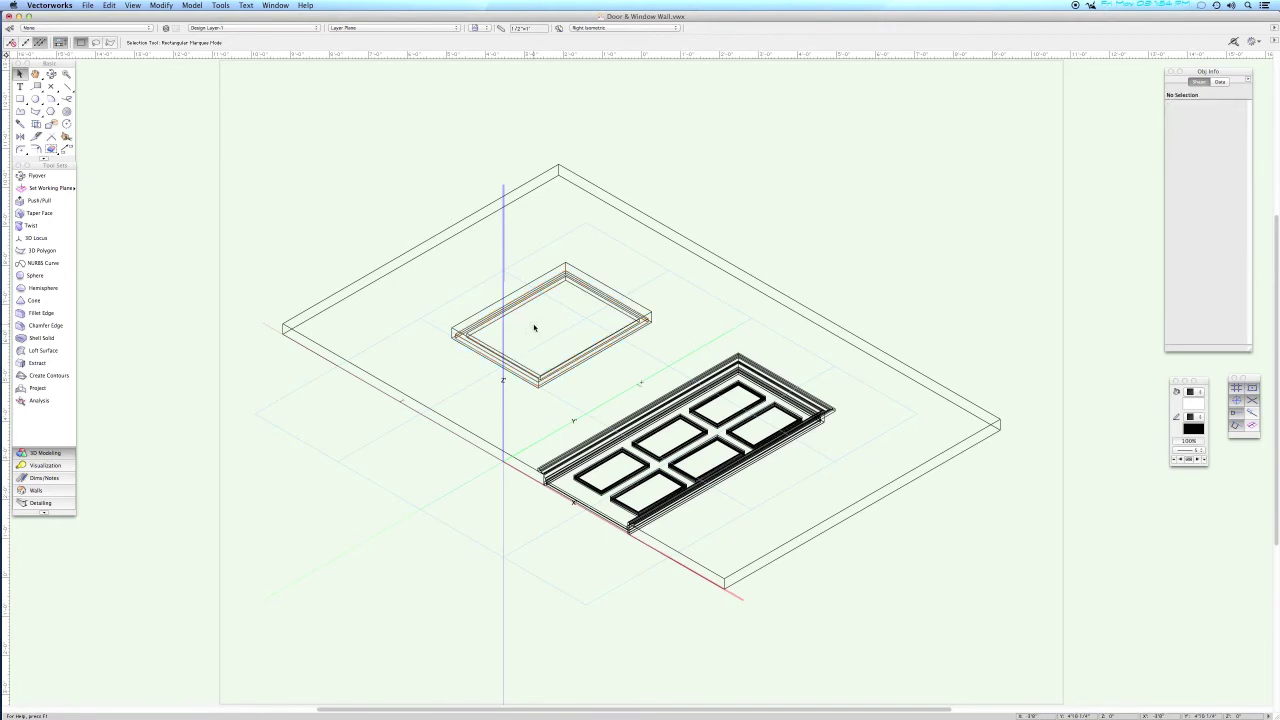
key("F5")
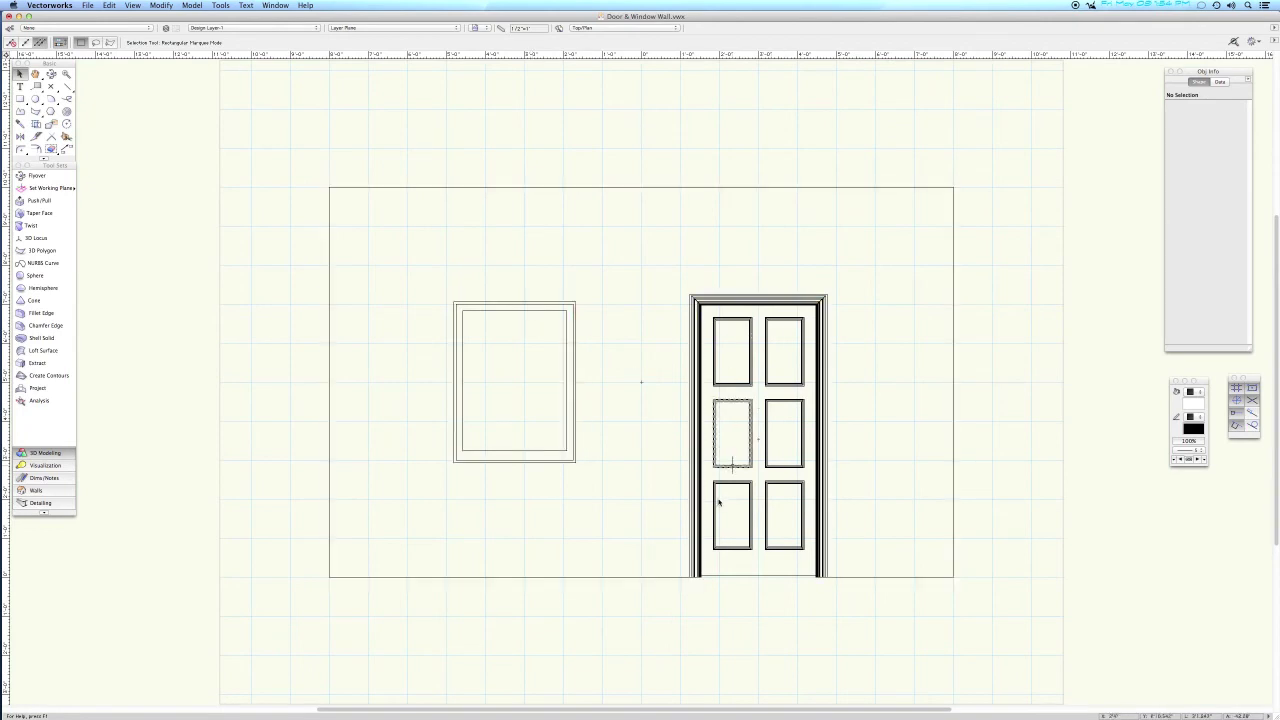
Draw a rectangle spanning the window frame's inner opening corner to corner.
key("4")
left_click(462, 310)
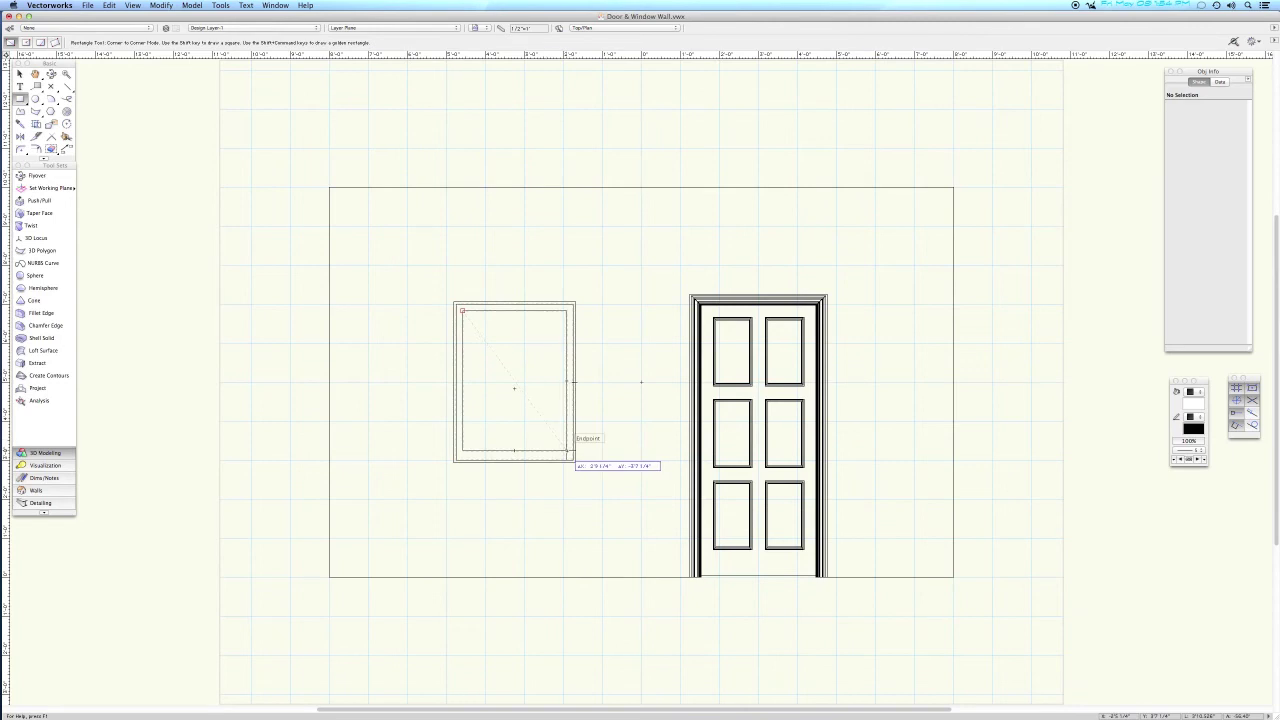
left_click(566, 451)
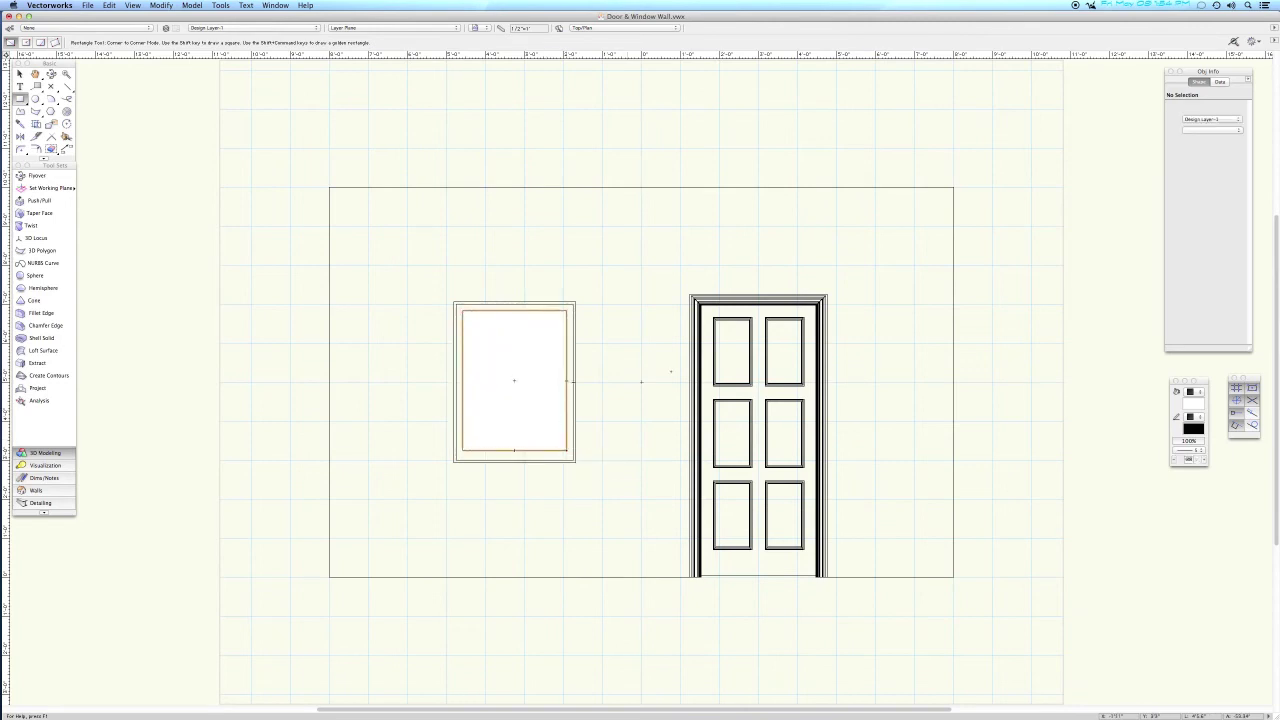
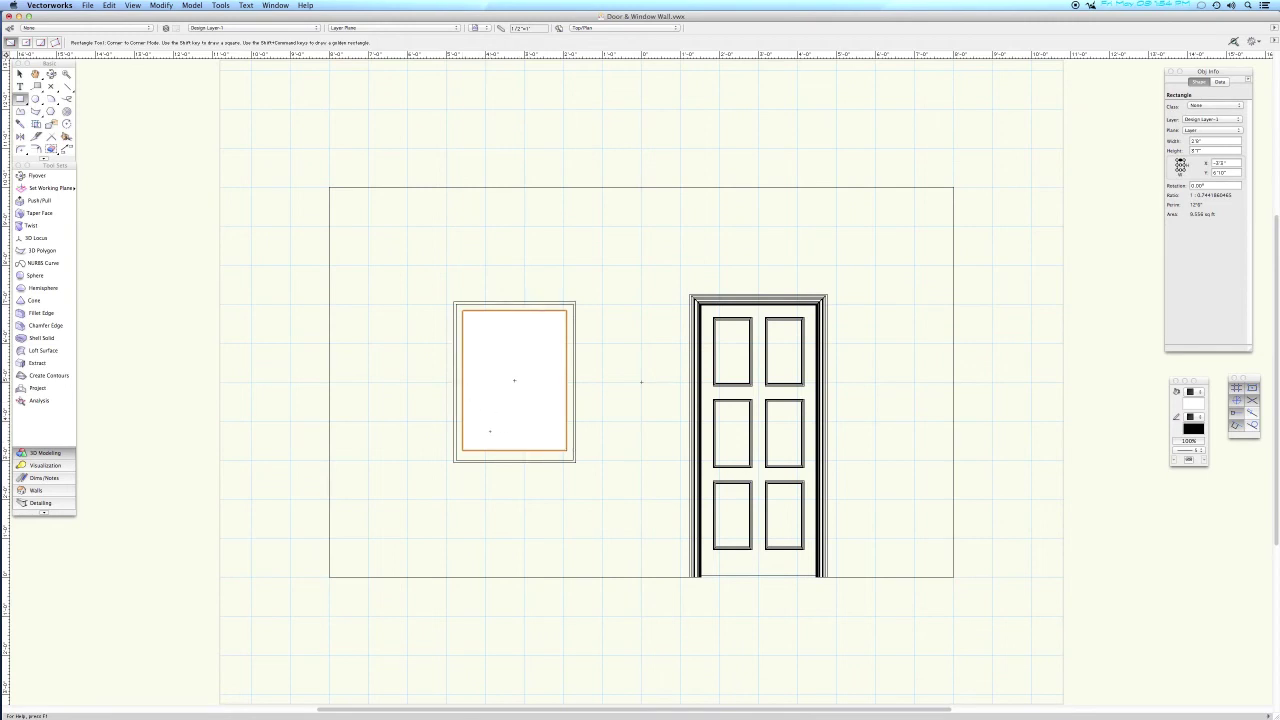
With a bottom-left anchor, resize the rectangle to (2'8"-1)/3 wide and (5'7"-1)/3 tall.
left_click(1179, 168)
left_click(1208, 141)
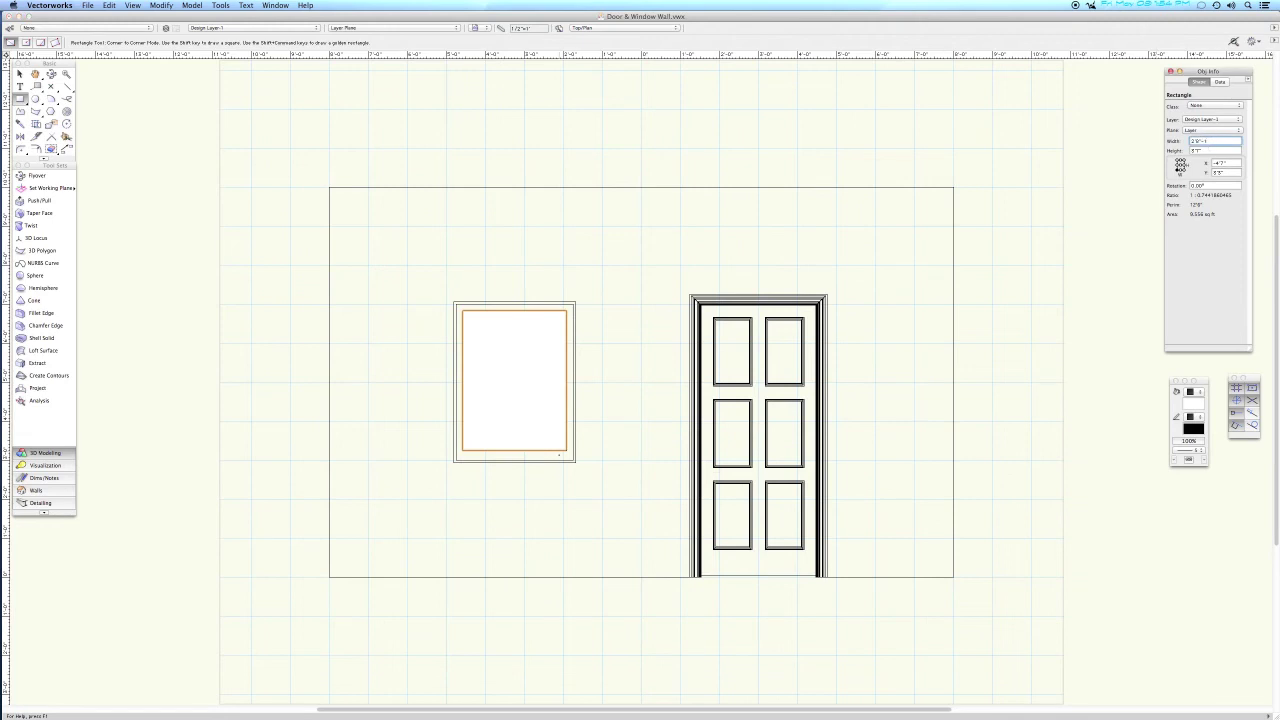
key("Return")
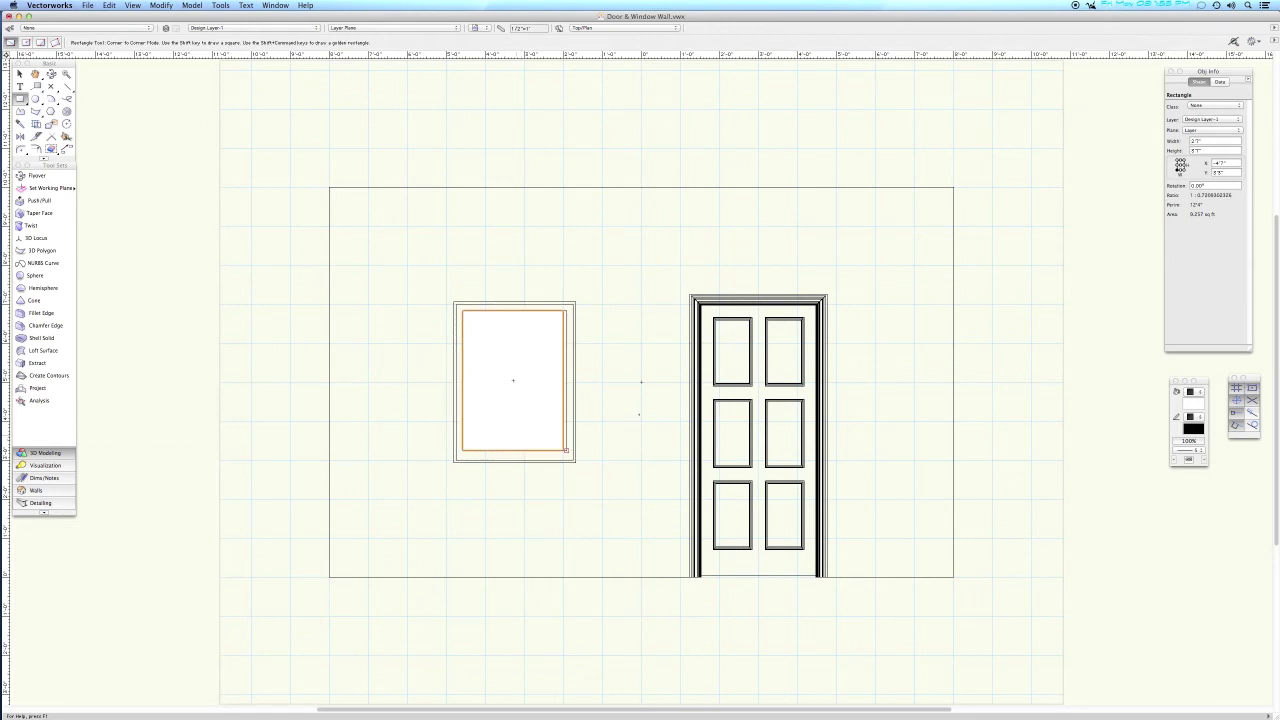
left_click(1206, 142)
type("-")
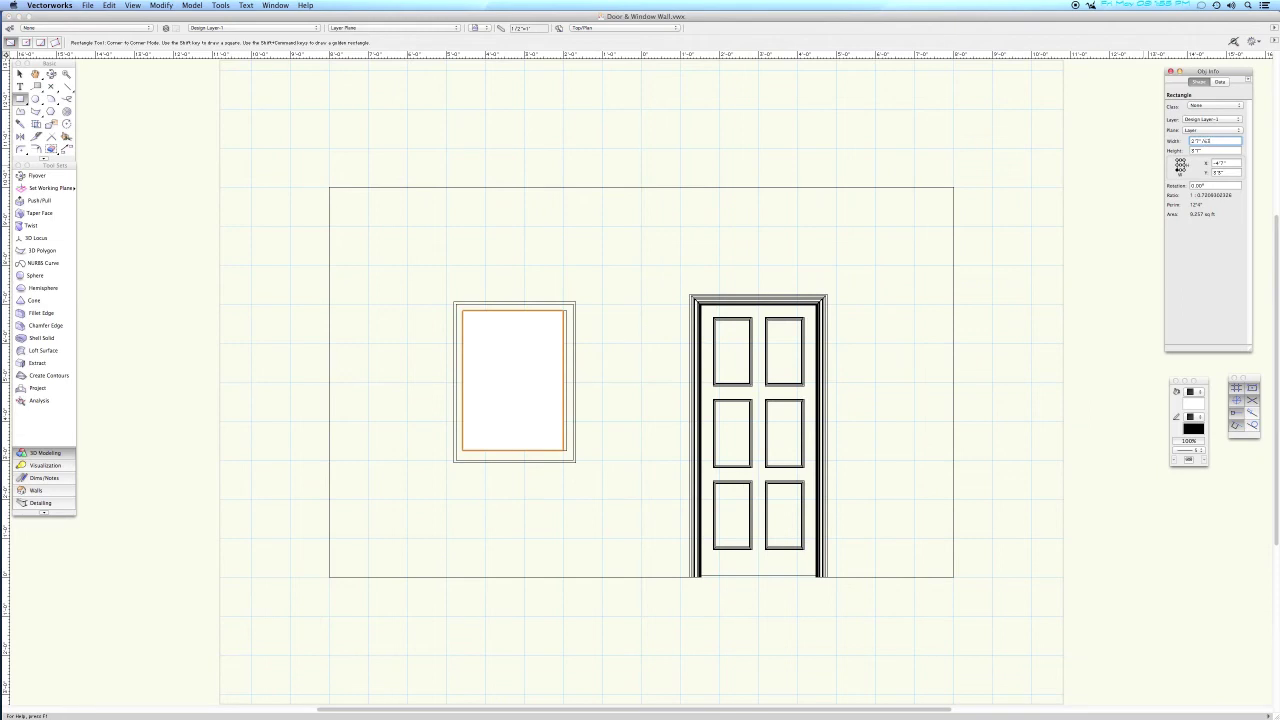
type("3")
key("Return")
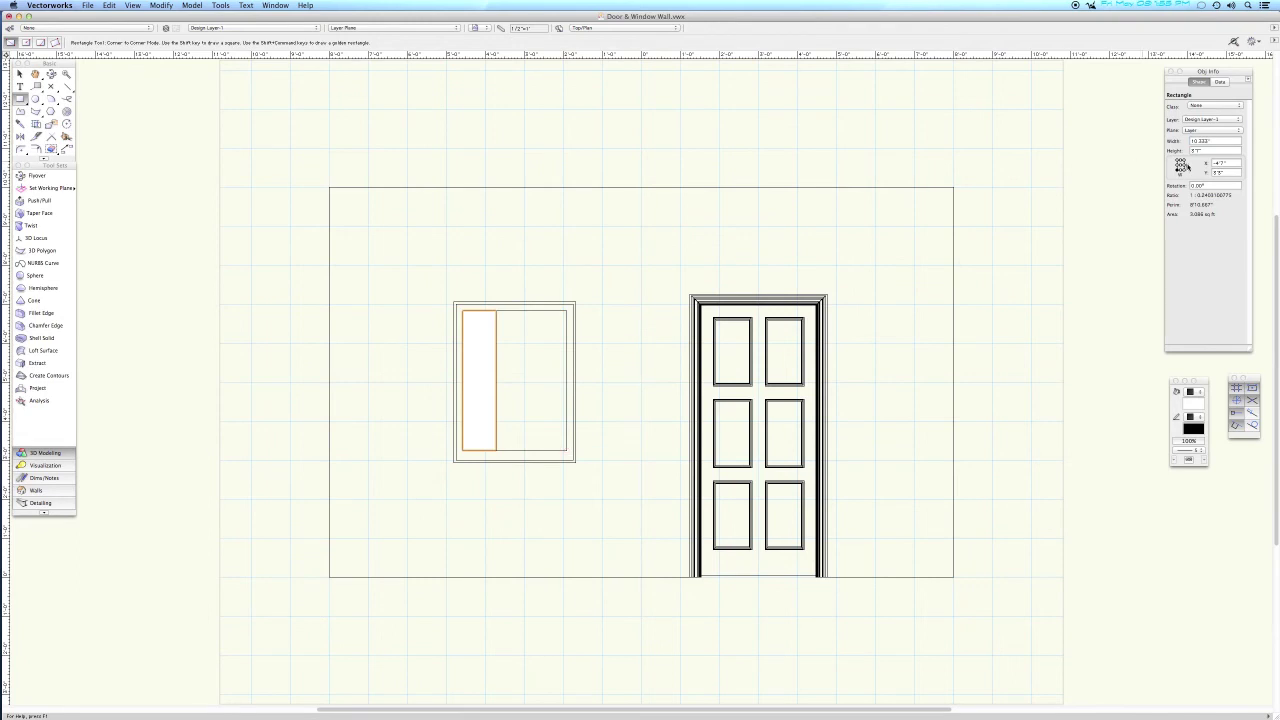
left_click(1212, 150)
type("-1")
key("Return")
left_click(1211, 150)
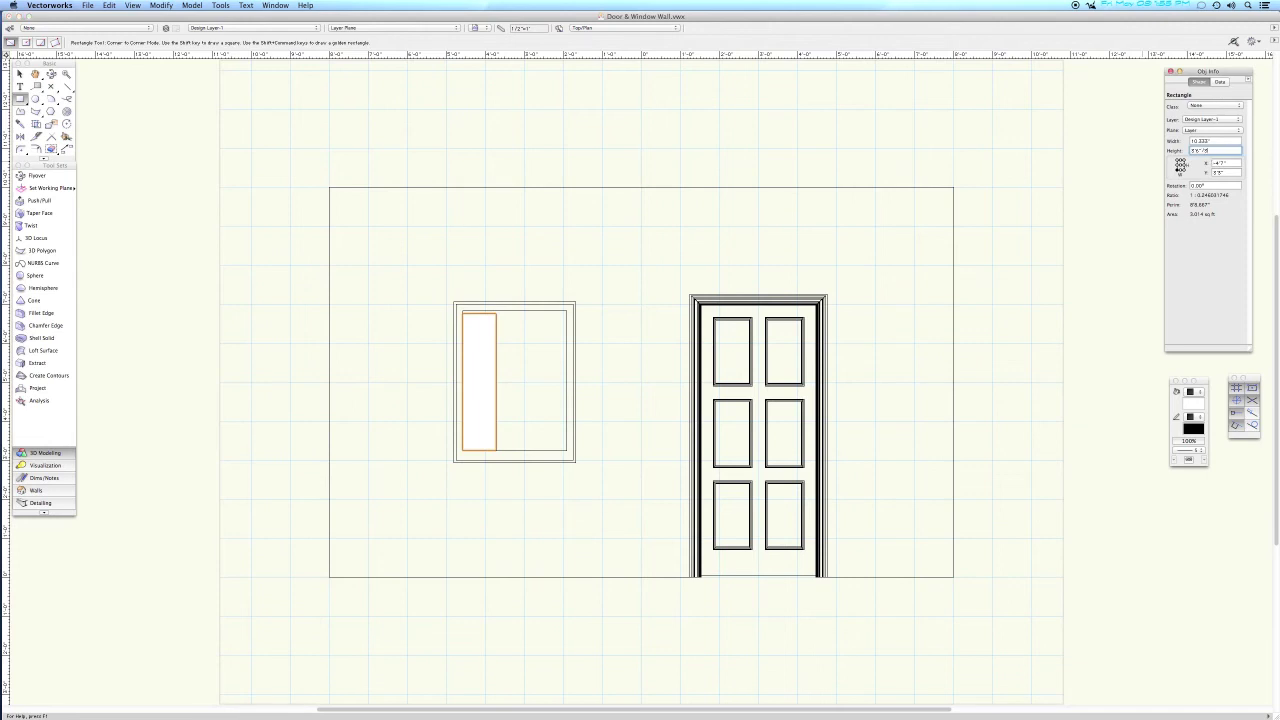
type("/3")
key("Return")
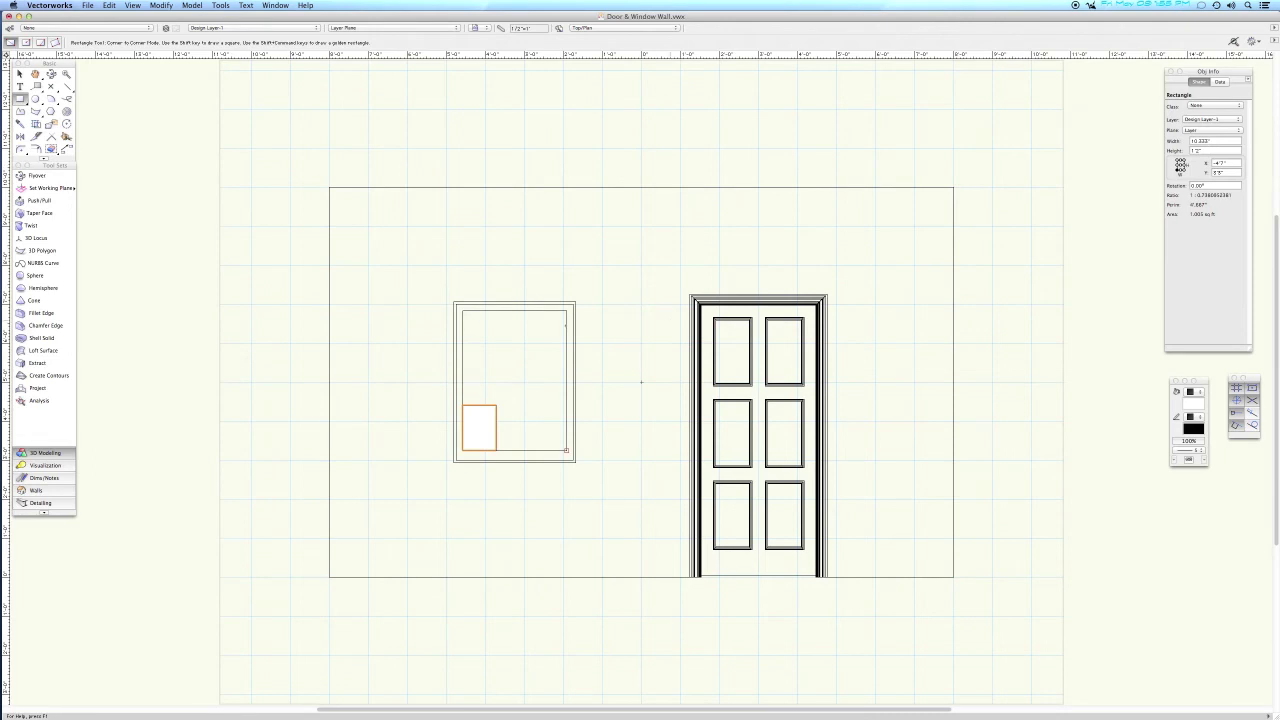
Place a 1/2" square at the bottom-left pane's top-right corner, then select that pane.
key("c")
left_click_drag(441, 298, 591, 472)
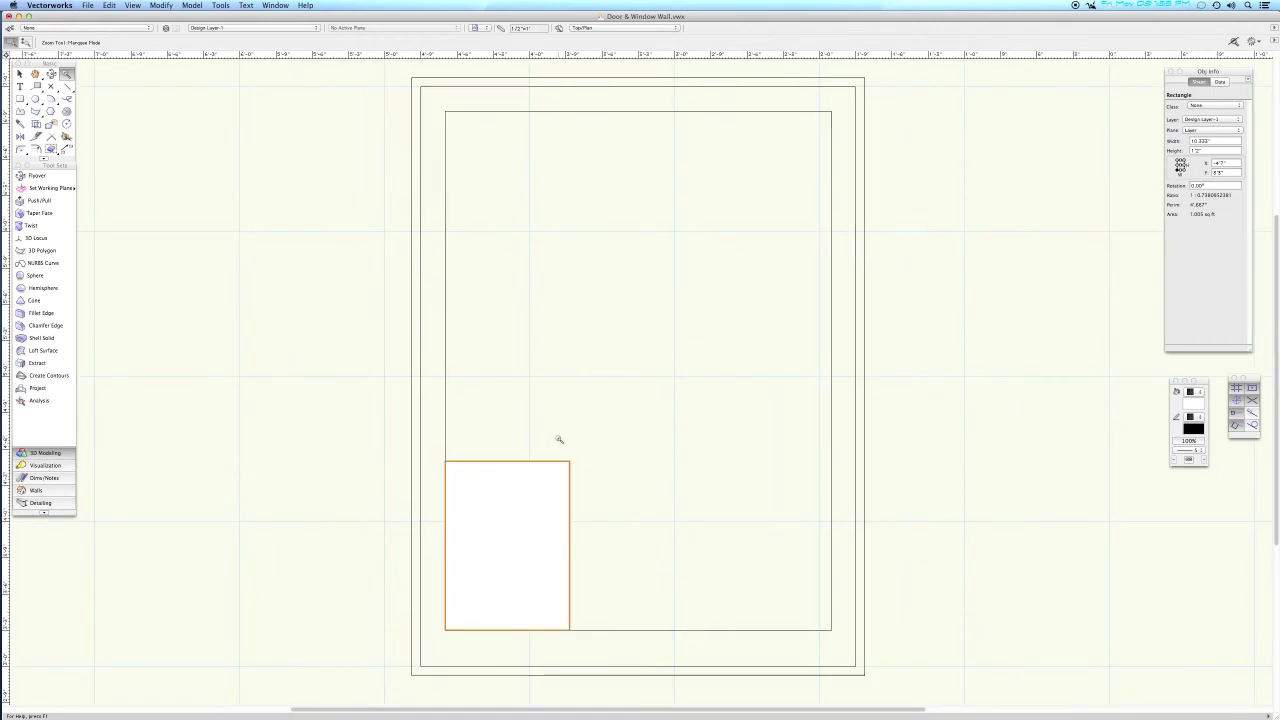
key("4")
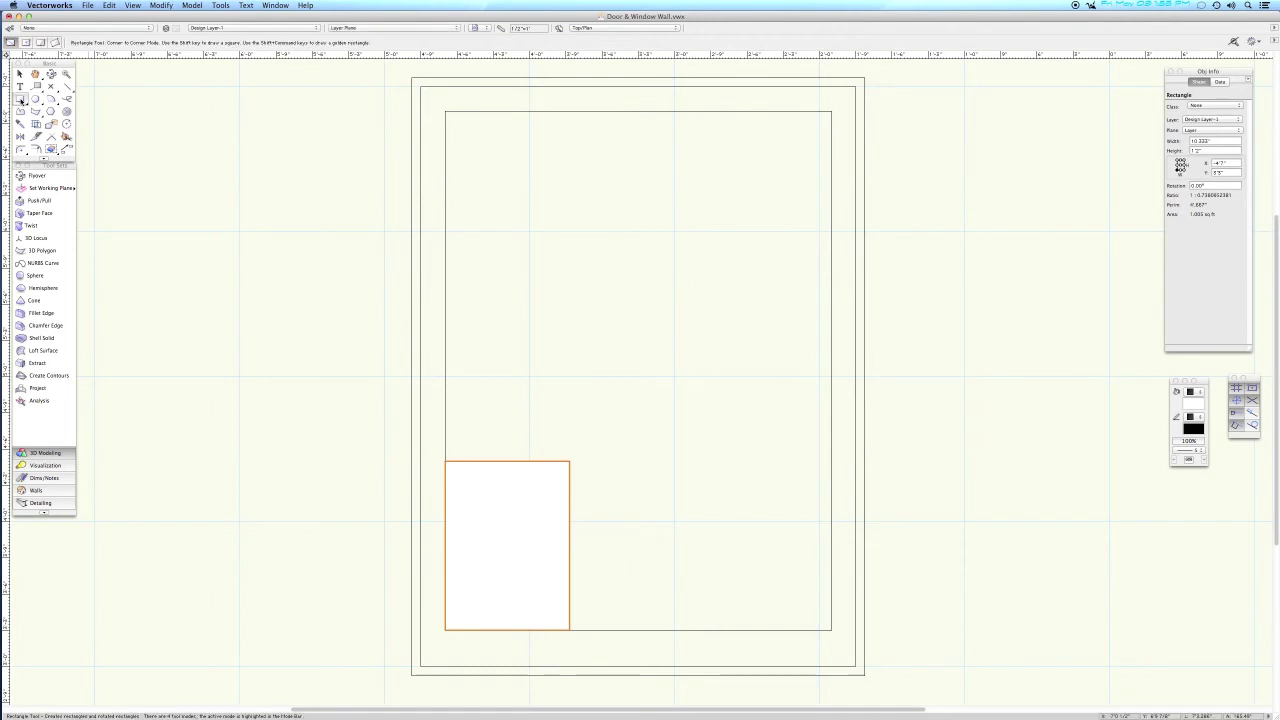
double_click(293, 165)
type("1/2")
key("Tab")
type("3")
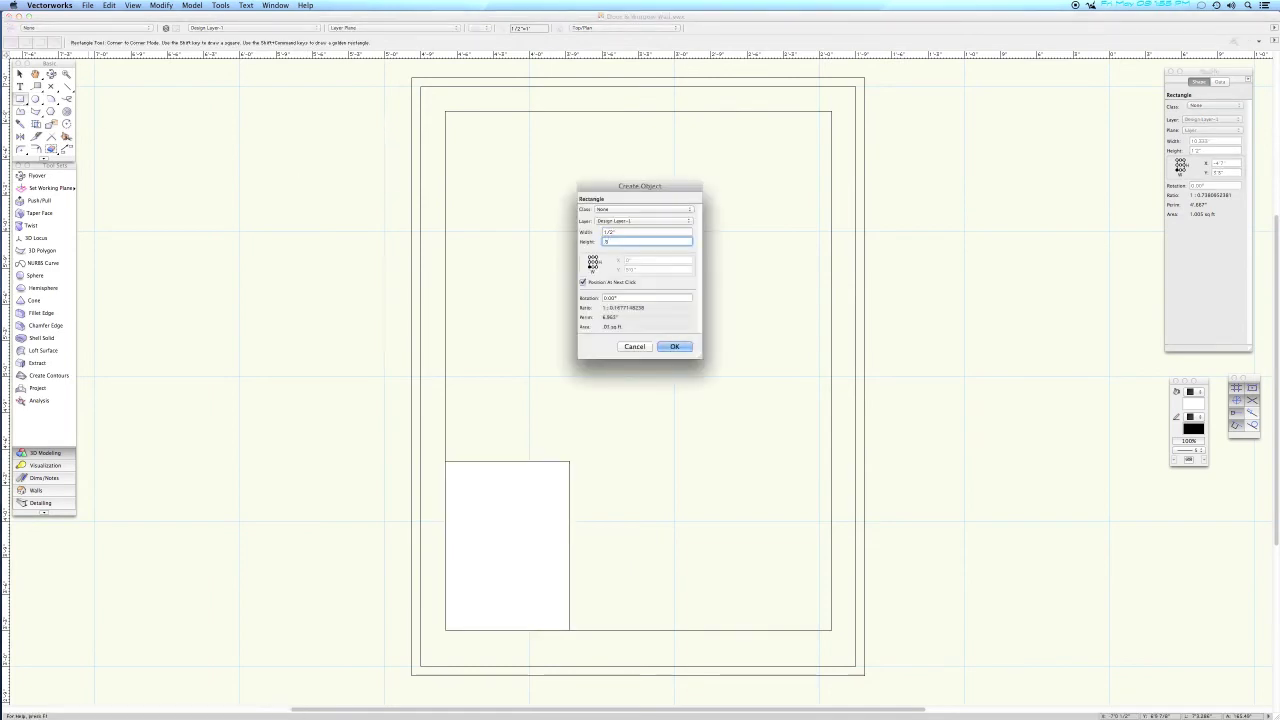
key("Return")
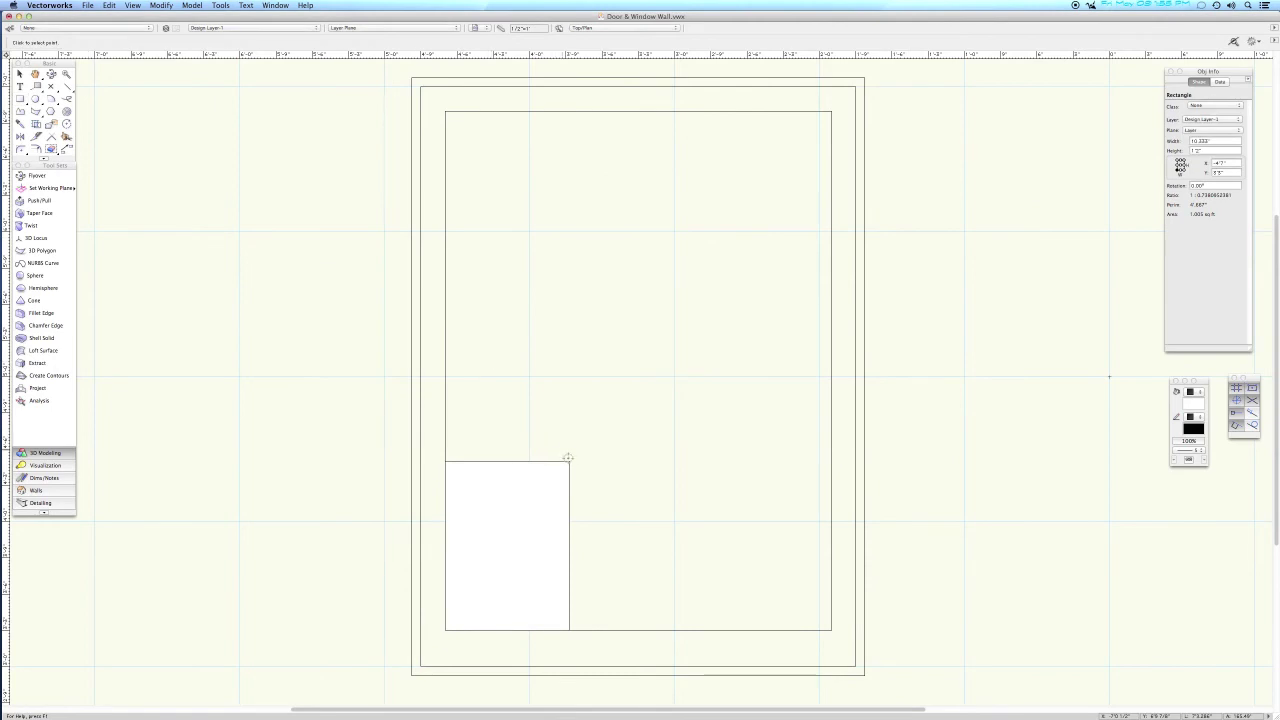
left_click(569, 458)
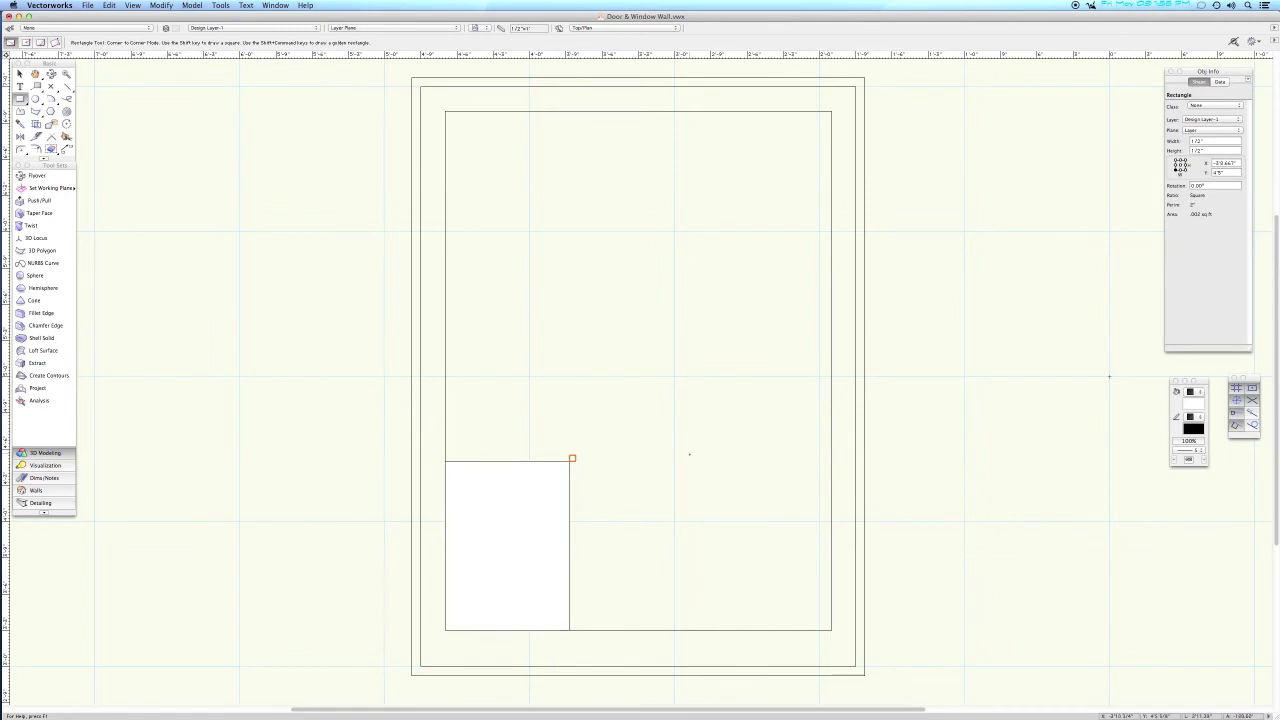
key("x")
left_click(543, 502)
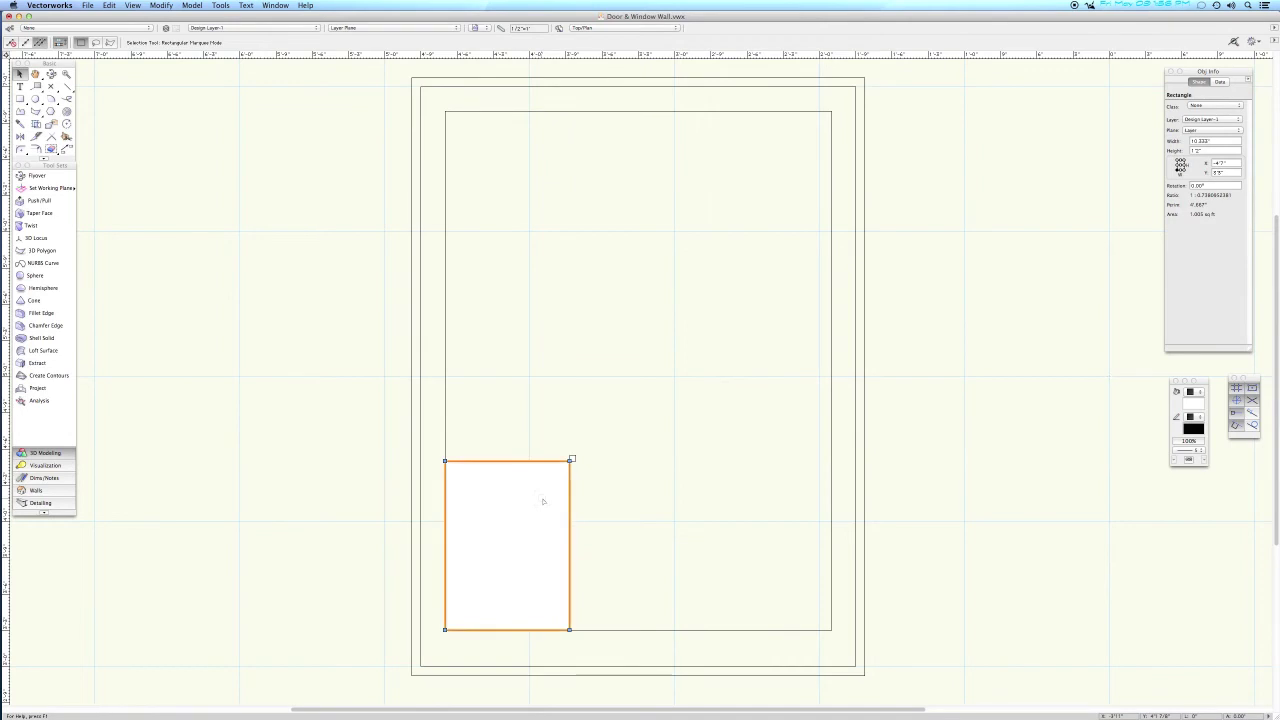
Build the bottom row of three panes by duplicating the pane beside the spacer square.
key("shift+Right")
key("shift+Up")
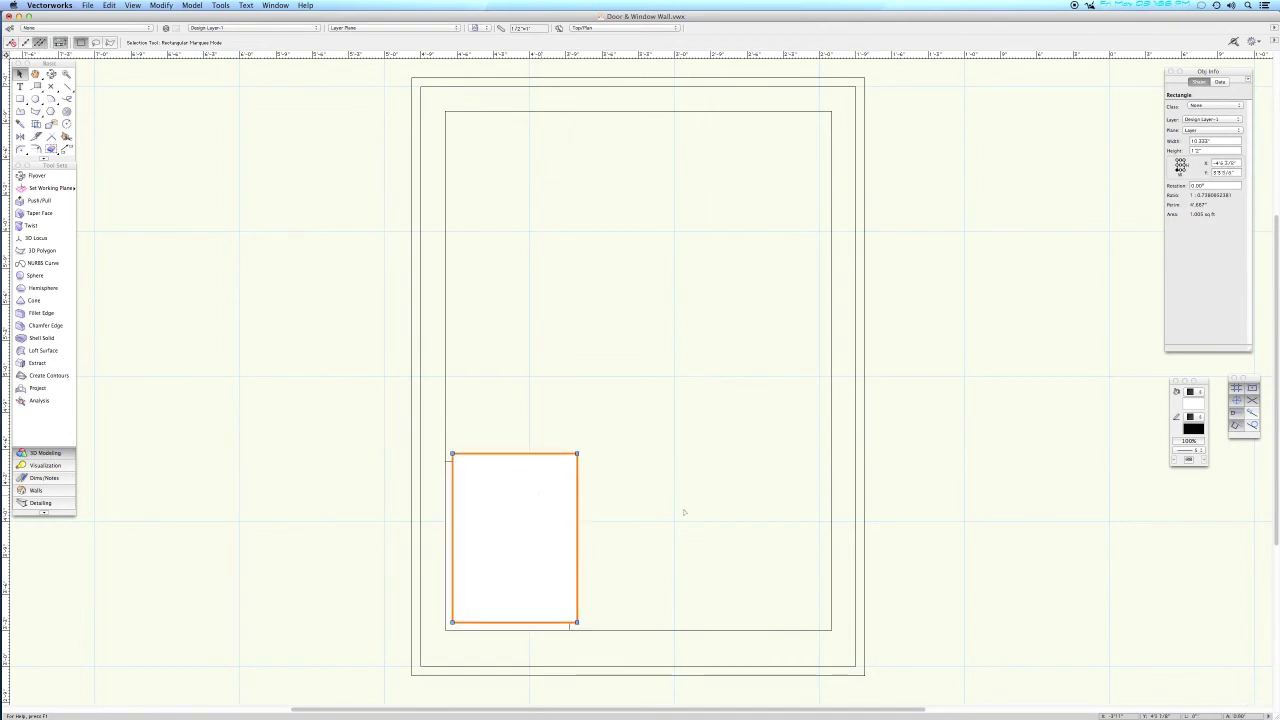
left_click_drag(549, 502, 705, 516)
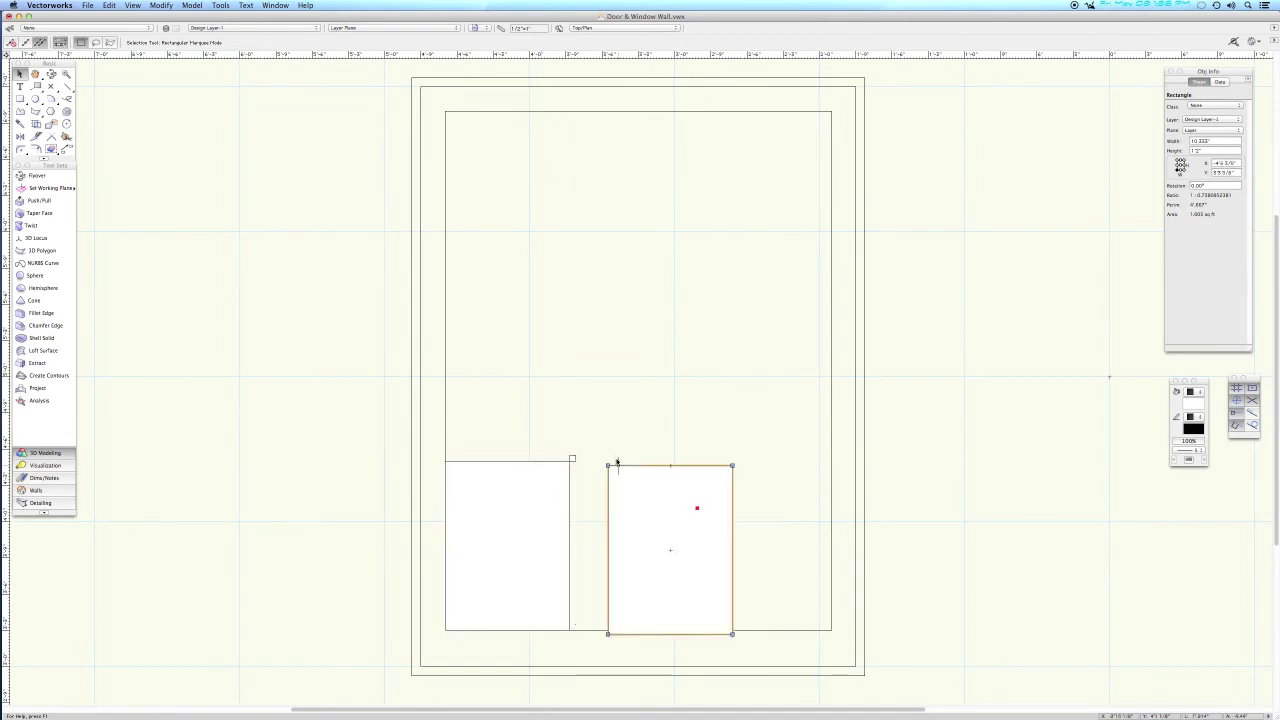
left_click_drag(609, 465, 573, 458)
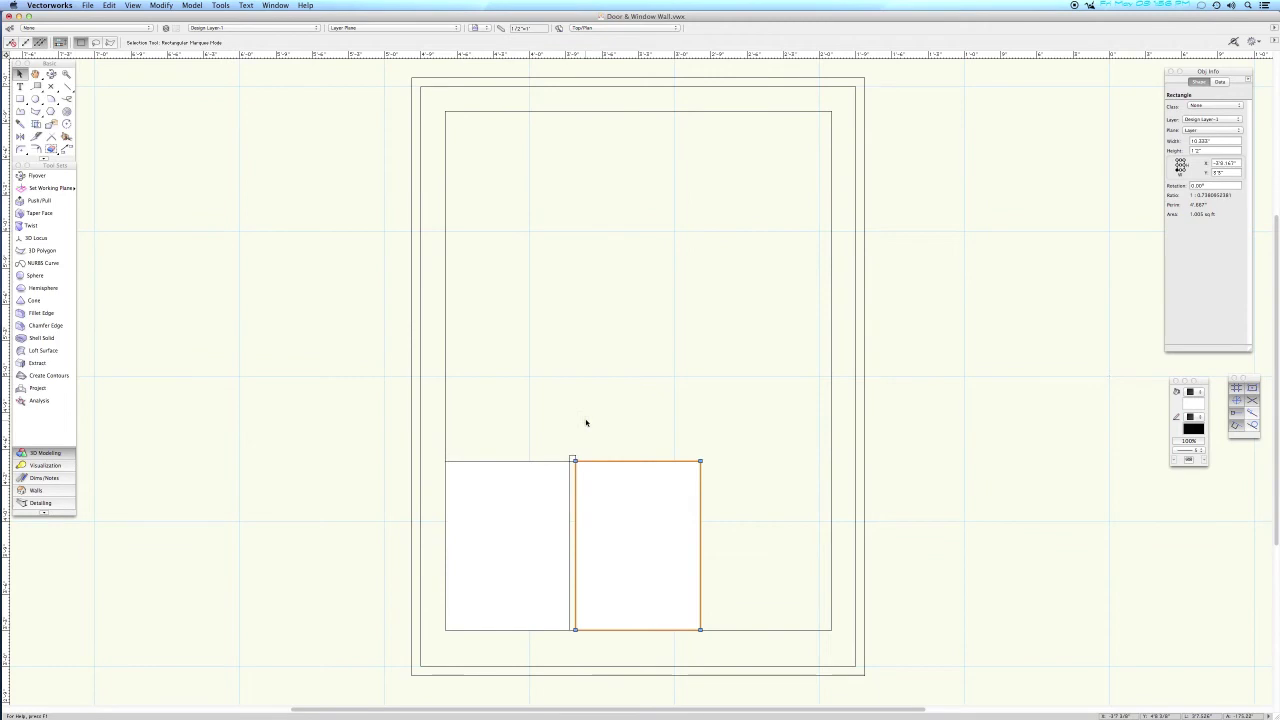
key("super+d")
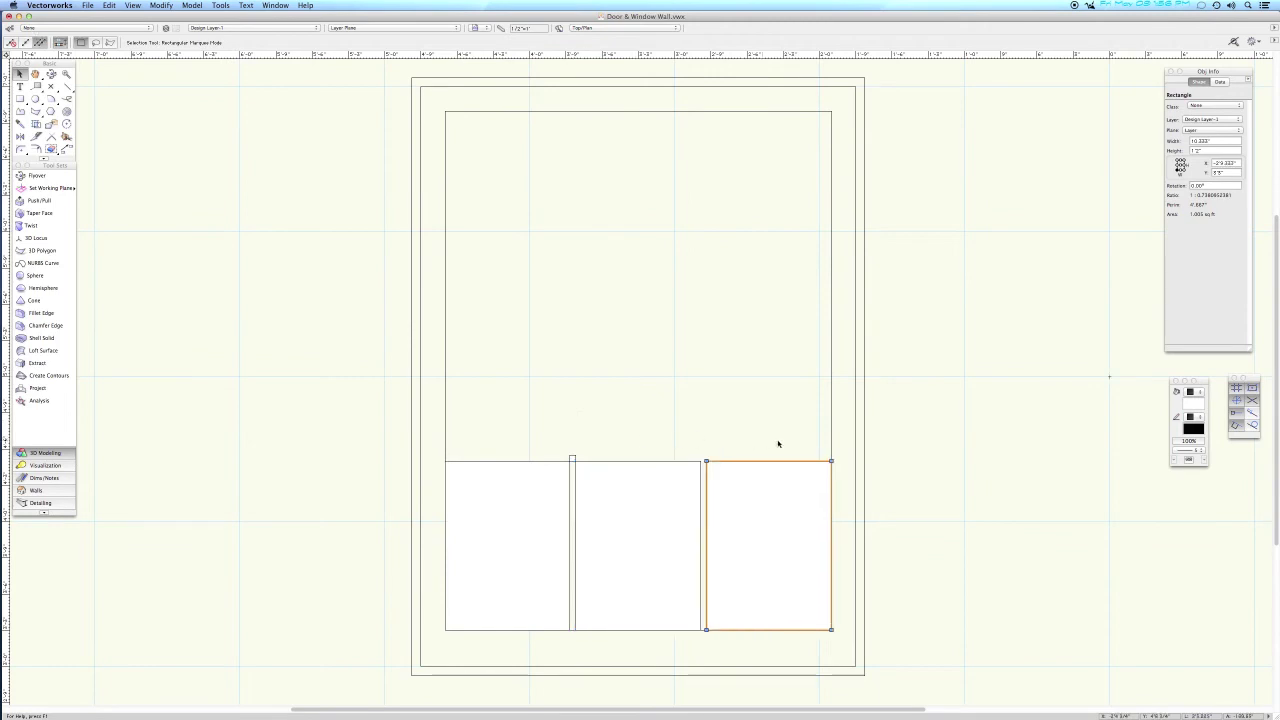
Duplicate the bottom row upward twice to form the middle and top rows.
left_click(651, 503, "shift")
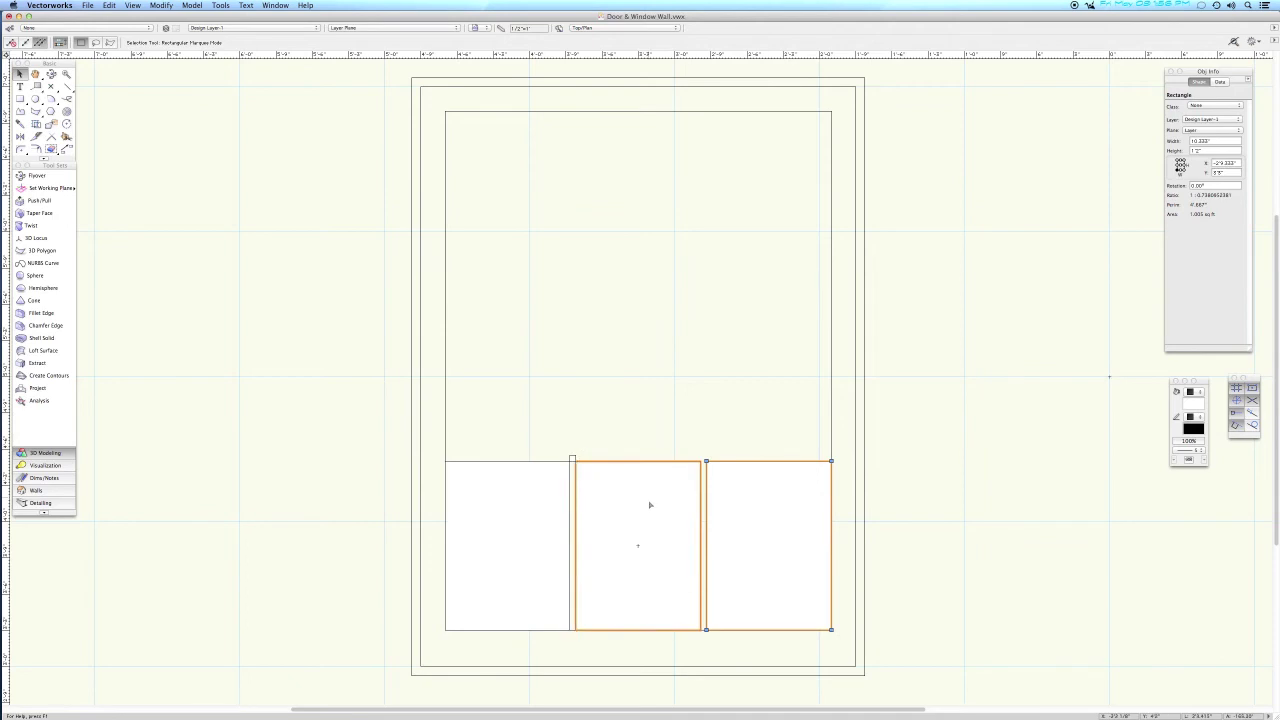
left_click(534, 511, "shift")
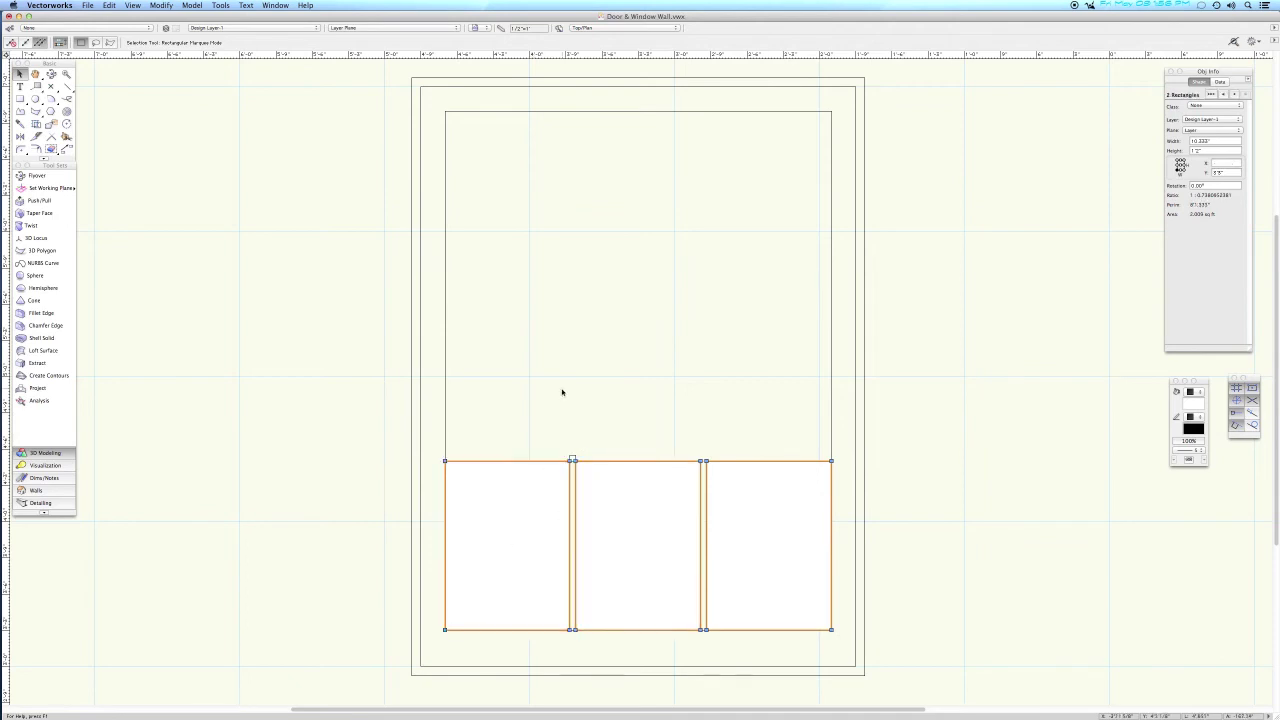
key("super+d")
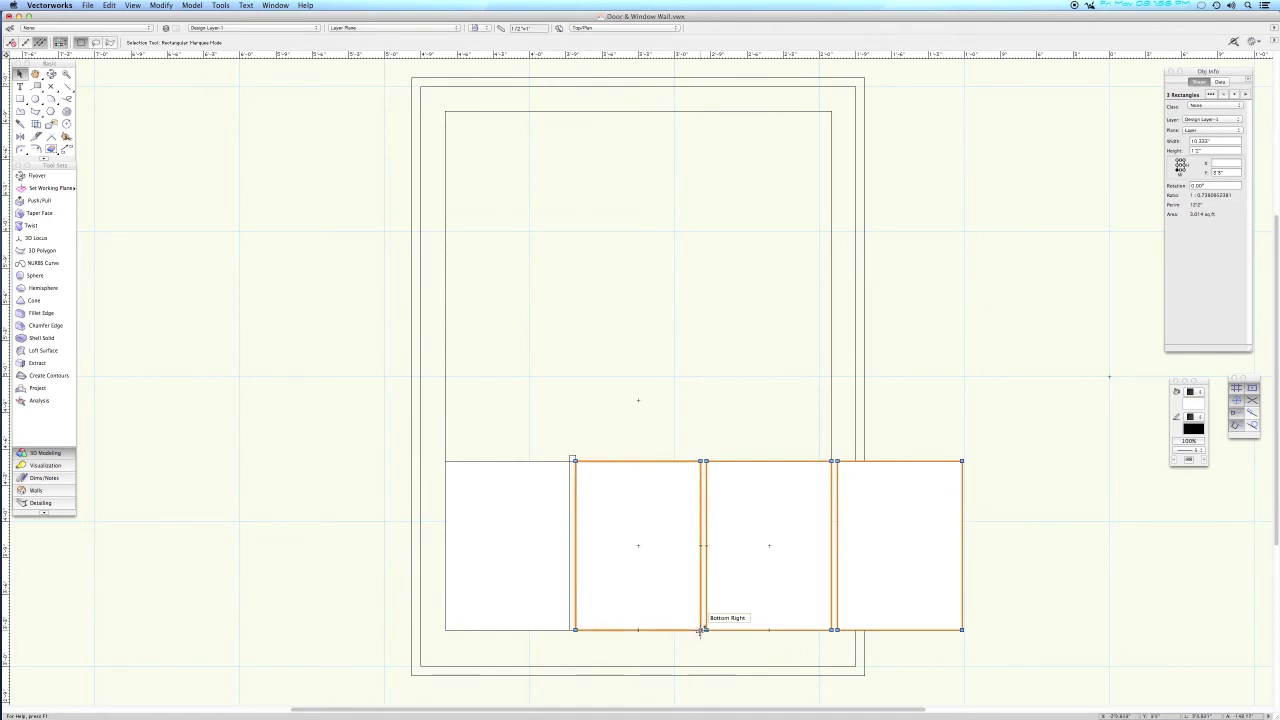
left_click_drag(700, 630, 570, 454)
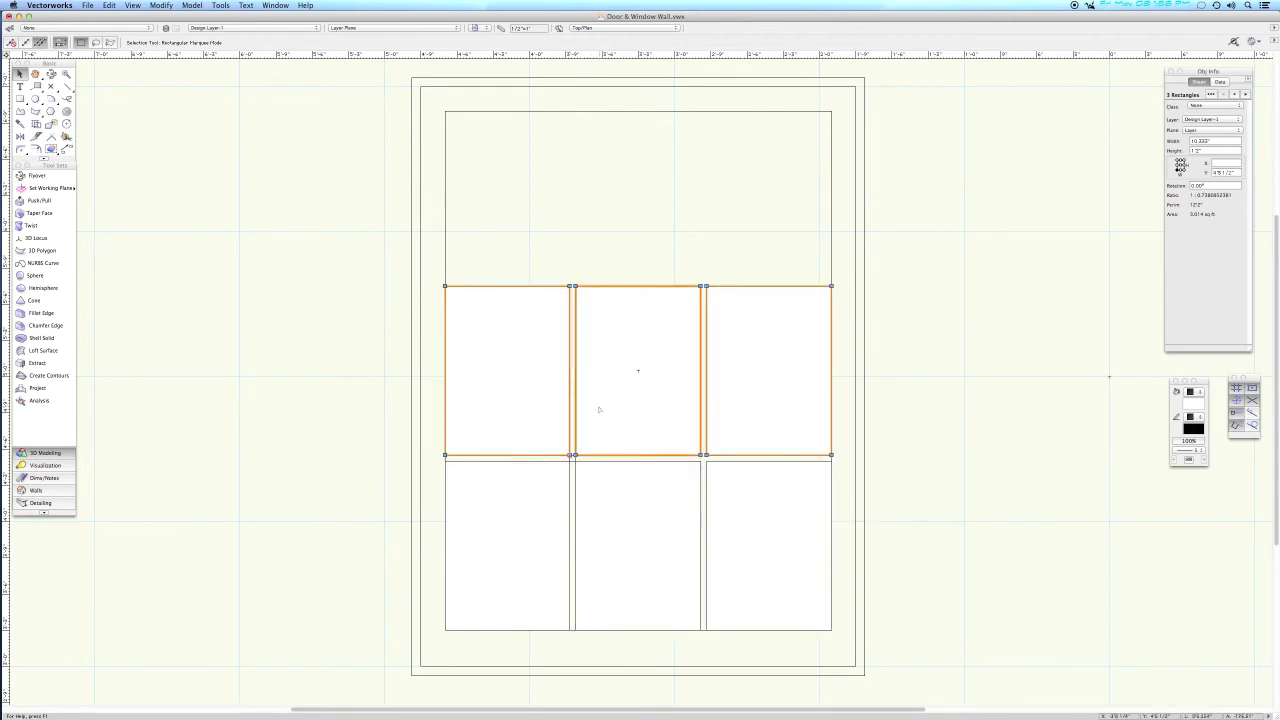
key("super+d")
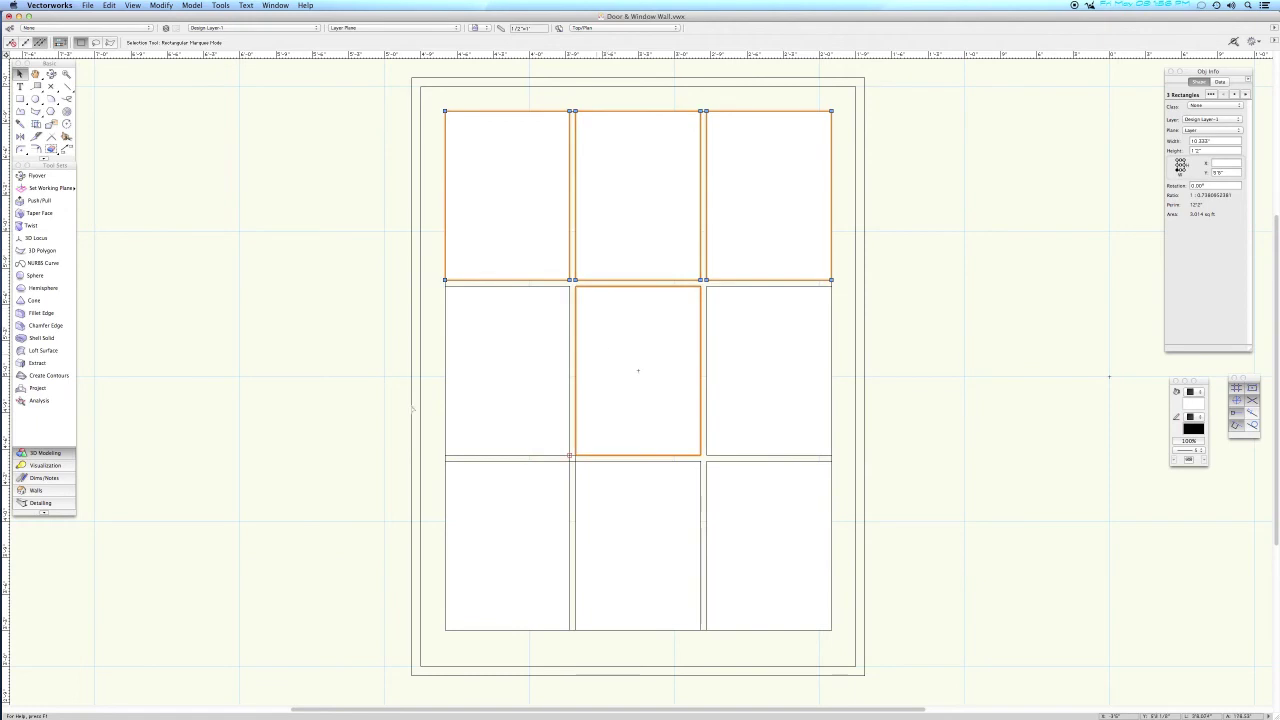
left_click(573, 459)
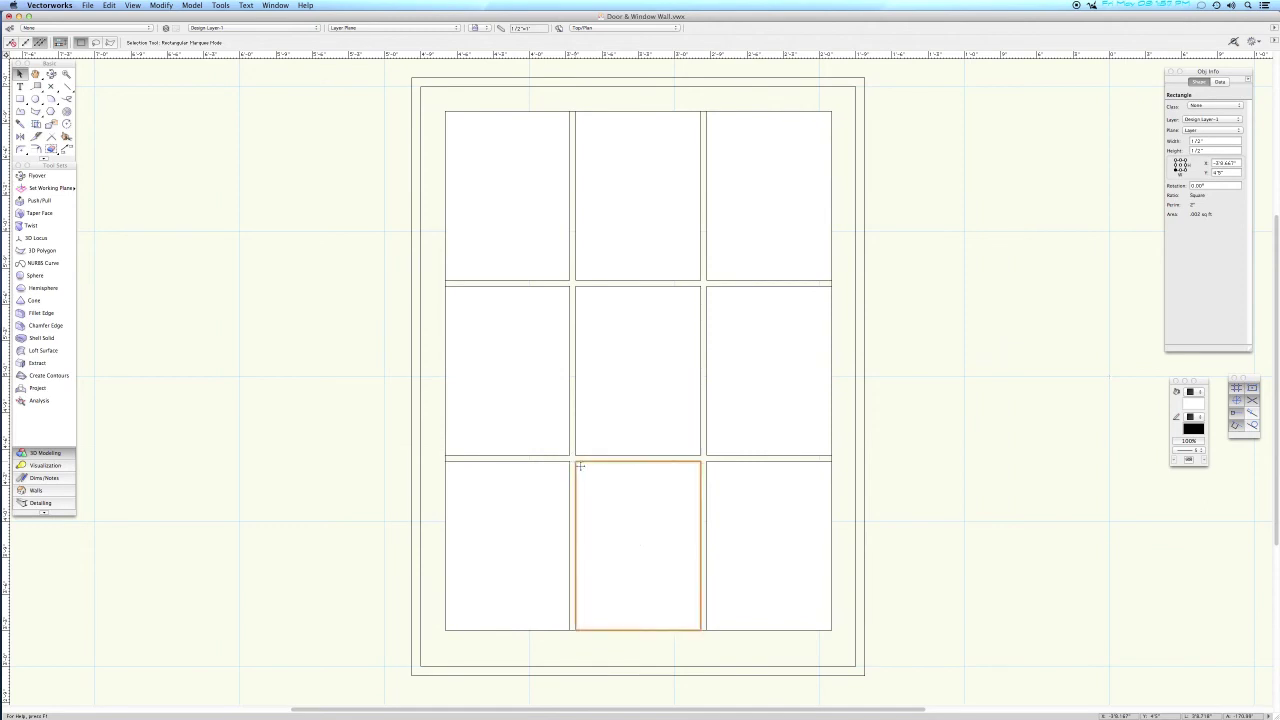
left_click(349, 290)
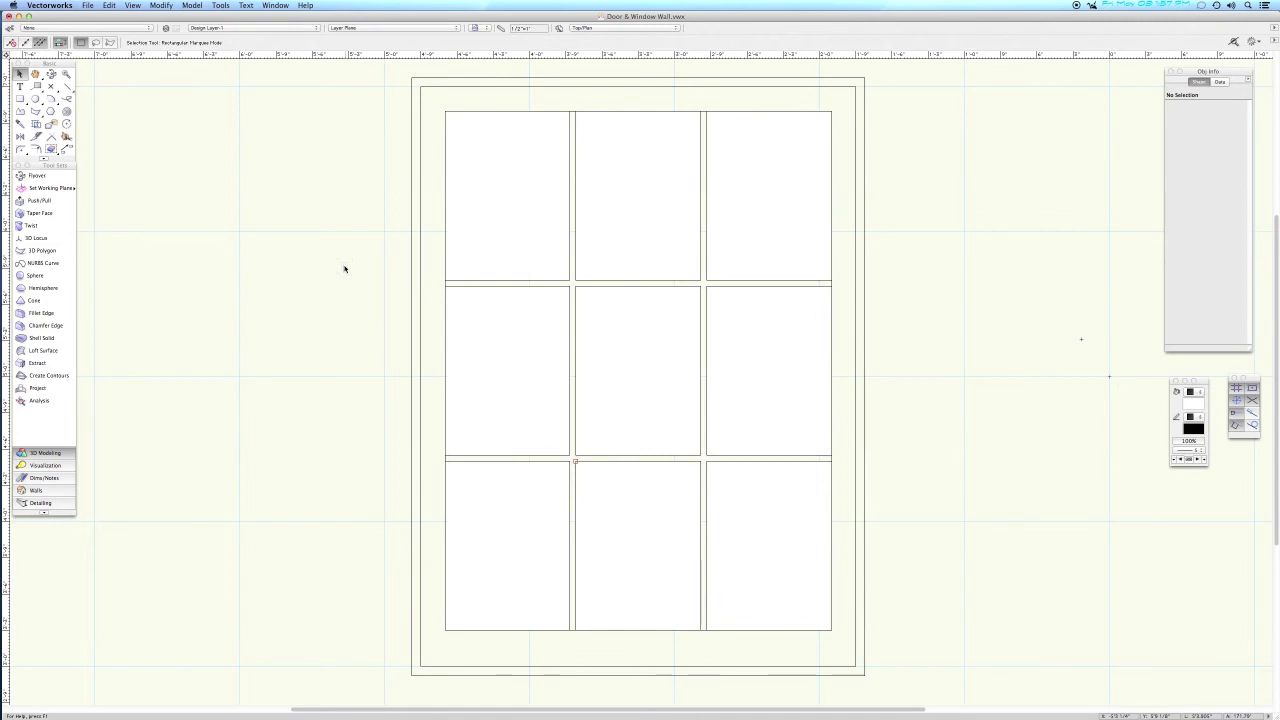
key("4")
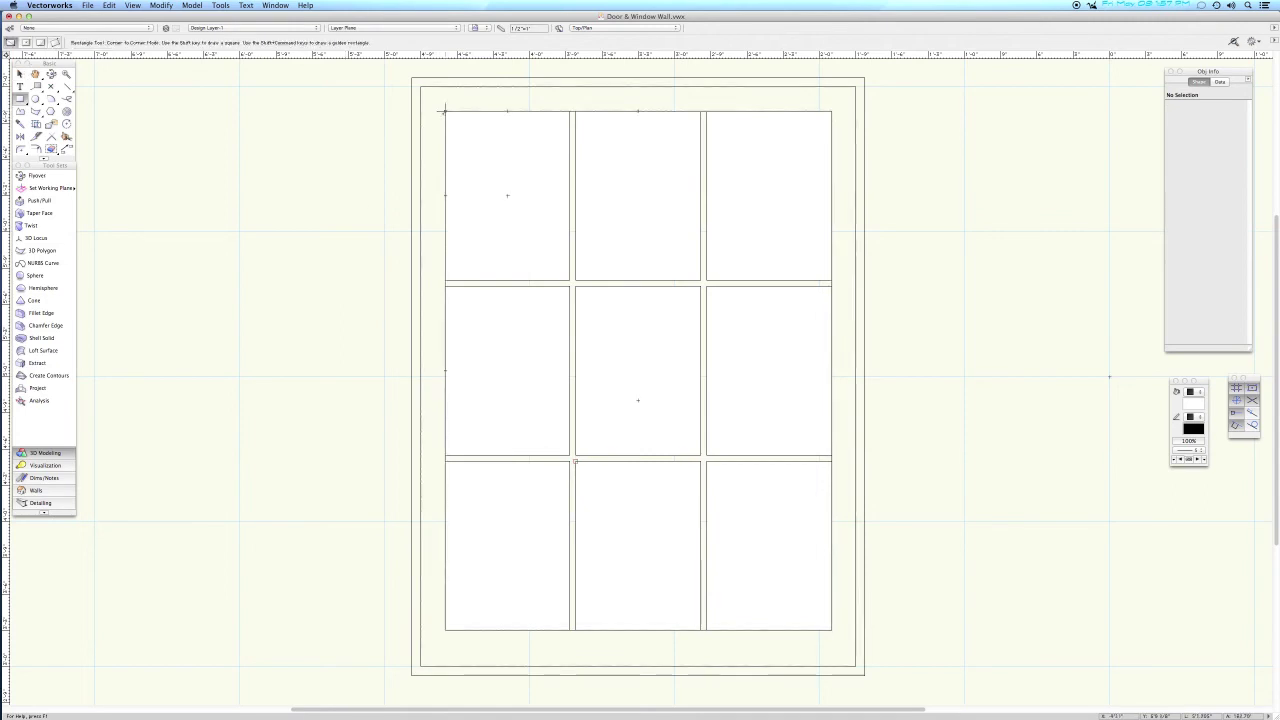
Draw a rectangle over the whole window opening, send it behind the panes, and select everything.
left_click(445, 110)
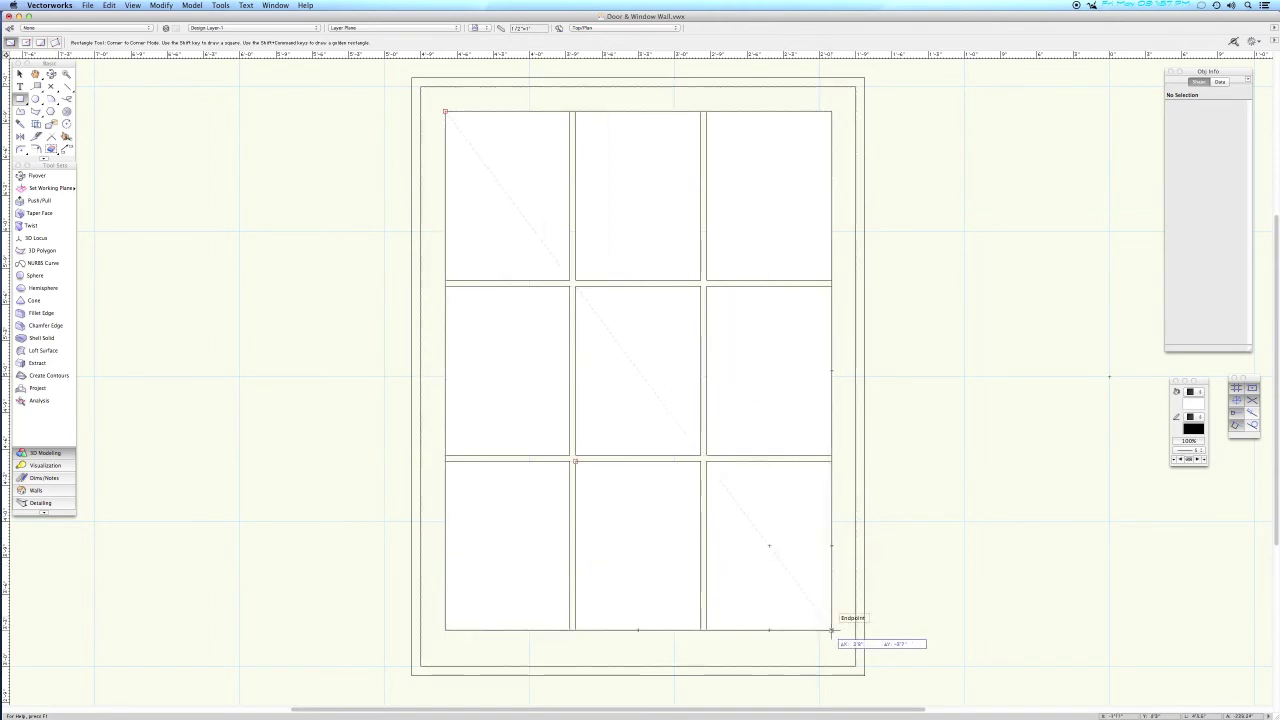
left_click(831, 630)
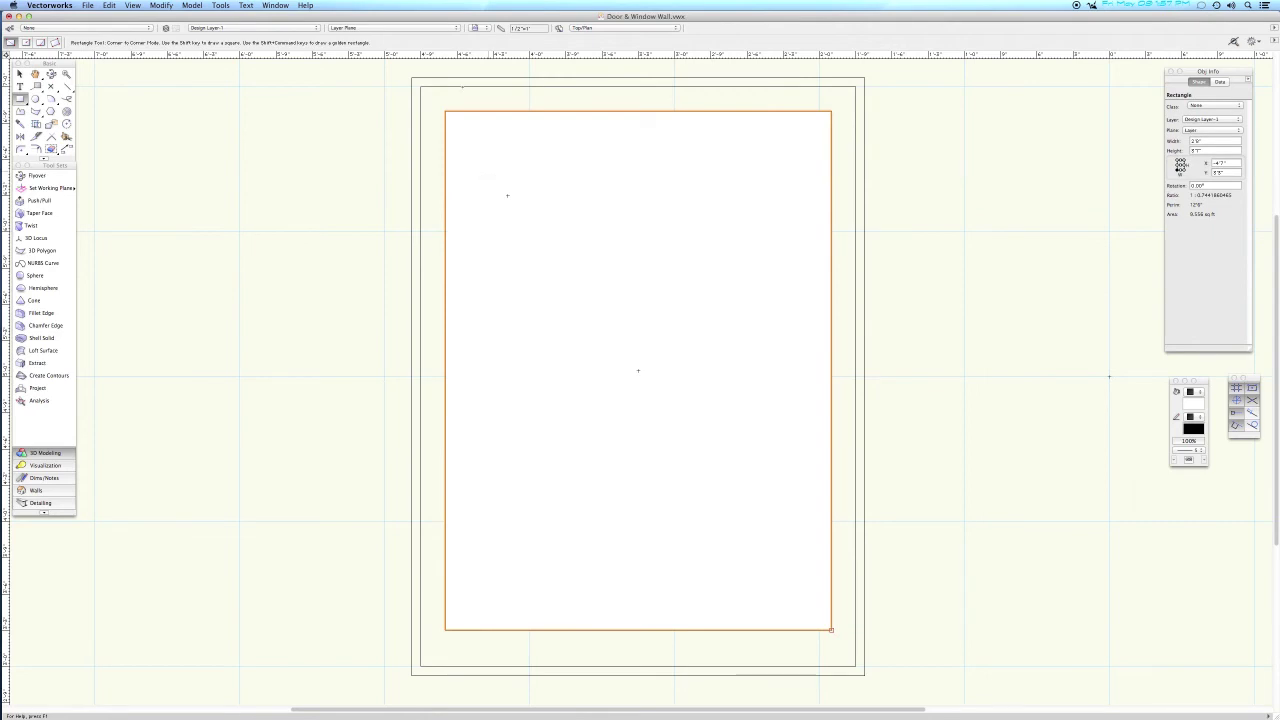
left_click(162, 6)
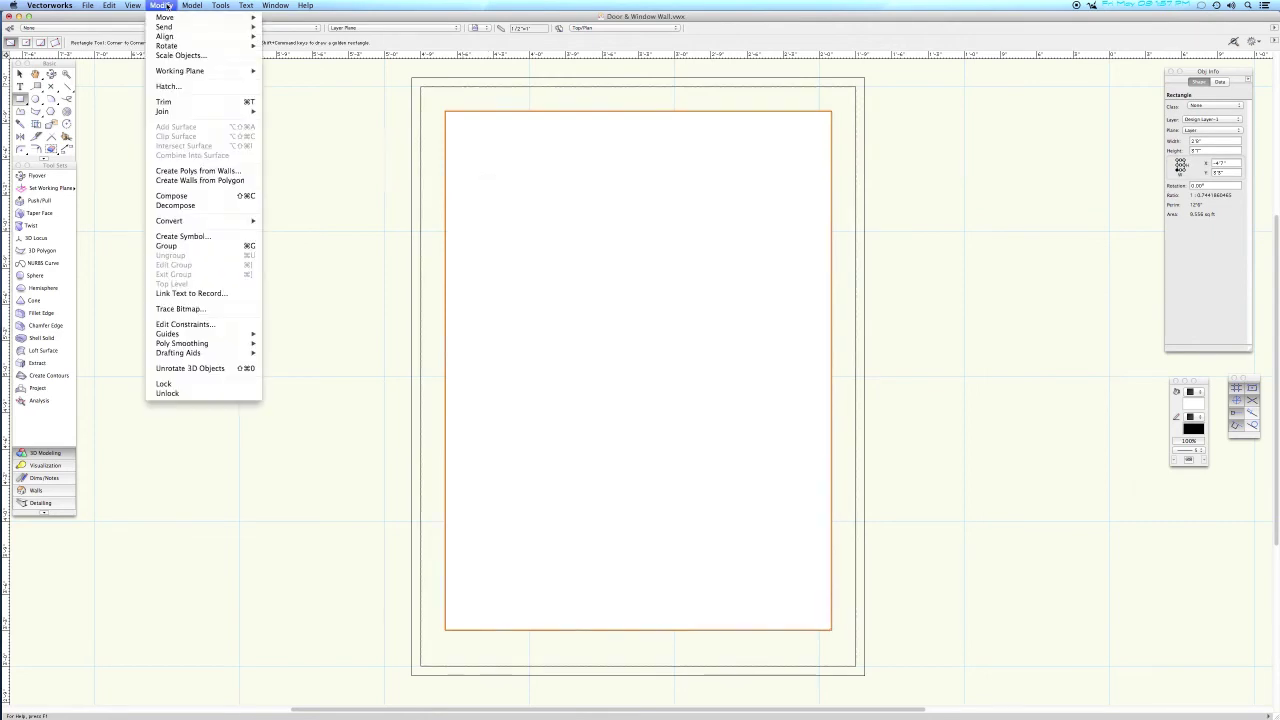
mouse_move(166, 27)
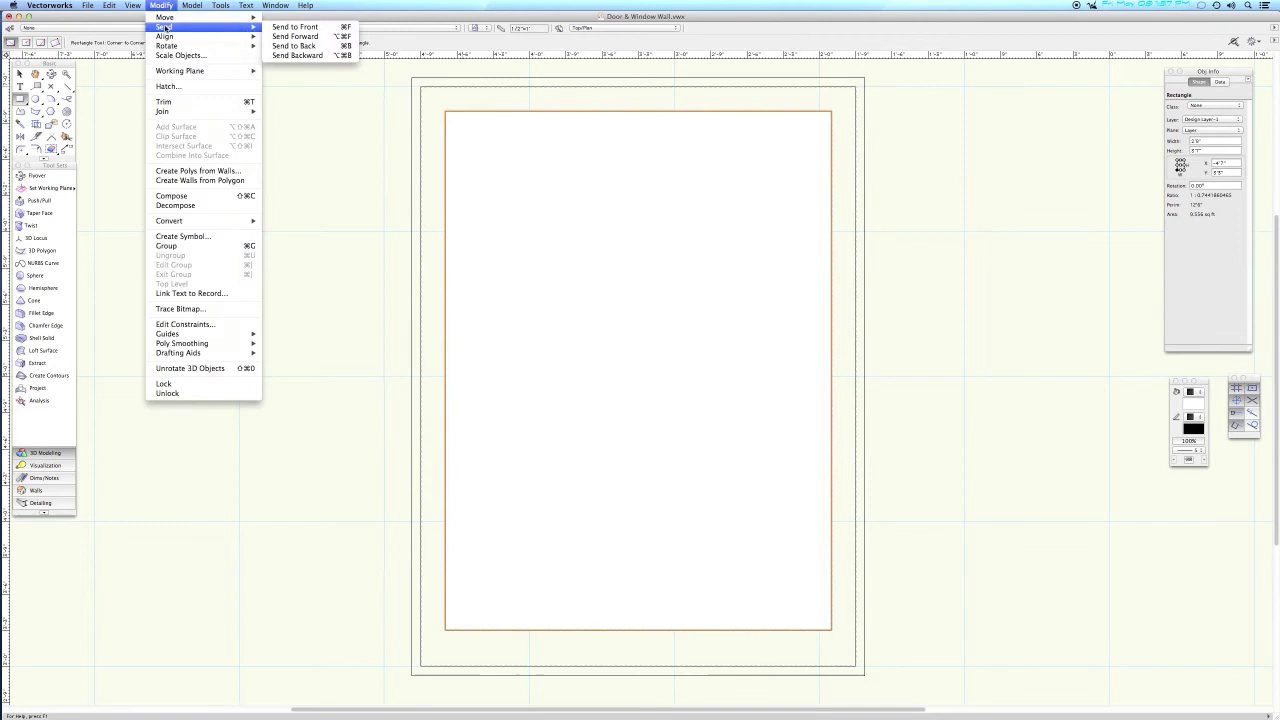
left_click(290, 46)
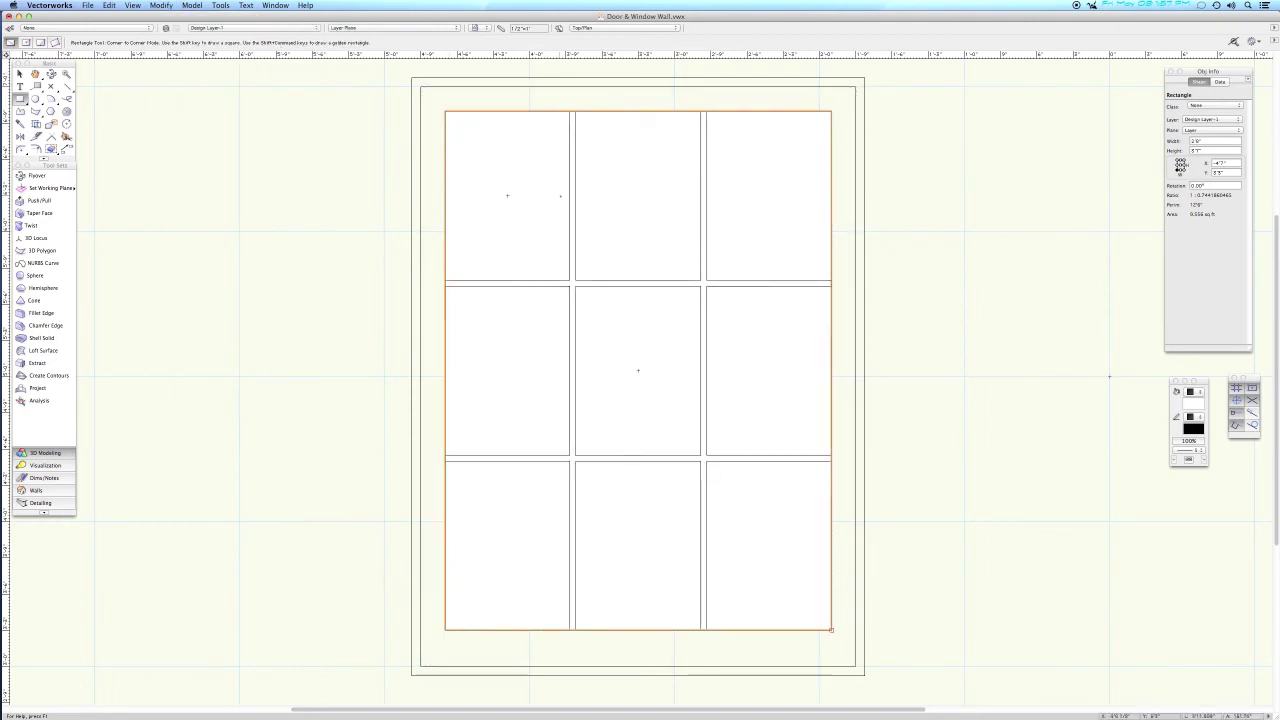
key("x")
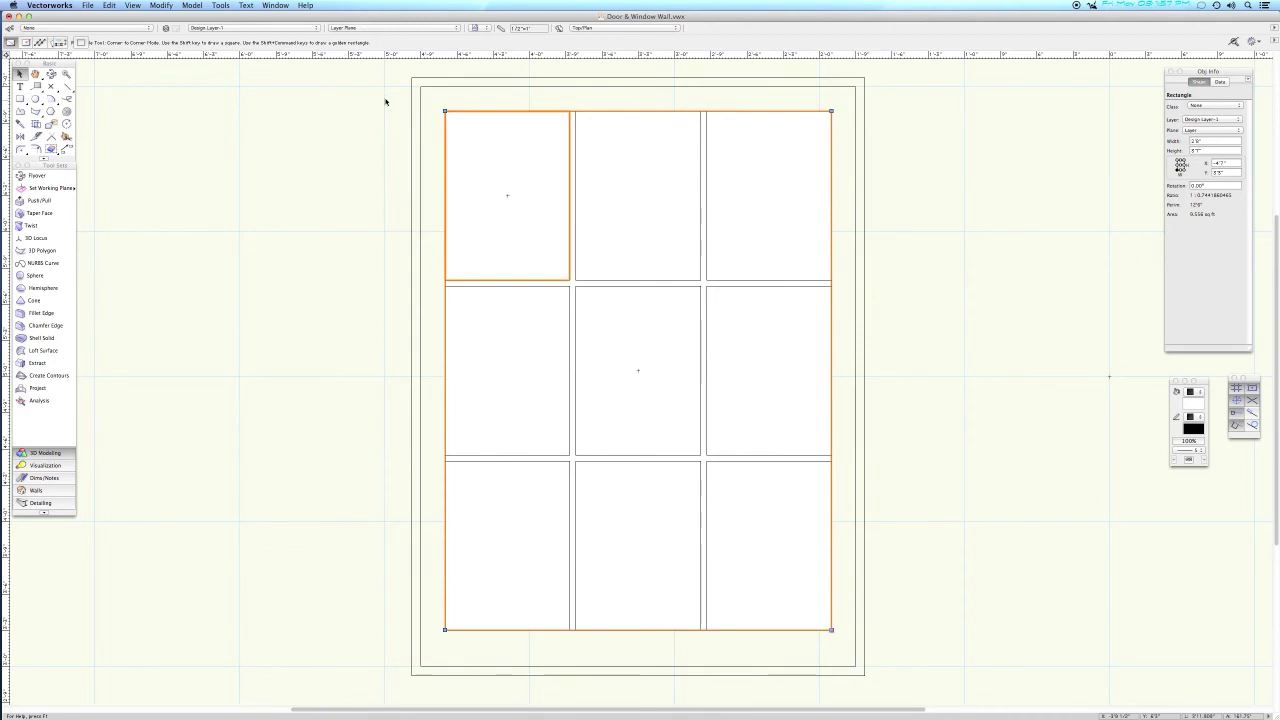
left_click_drag(556, 138, 885, 641)
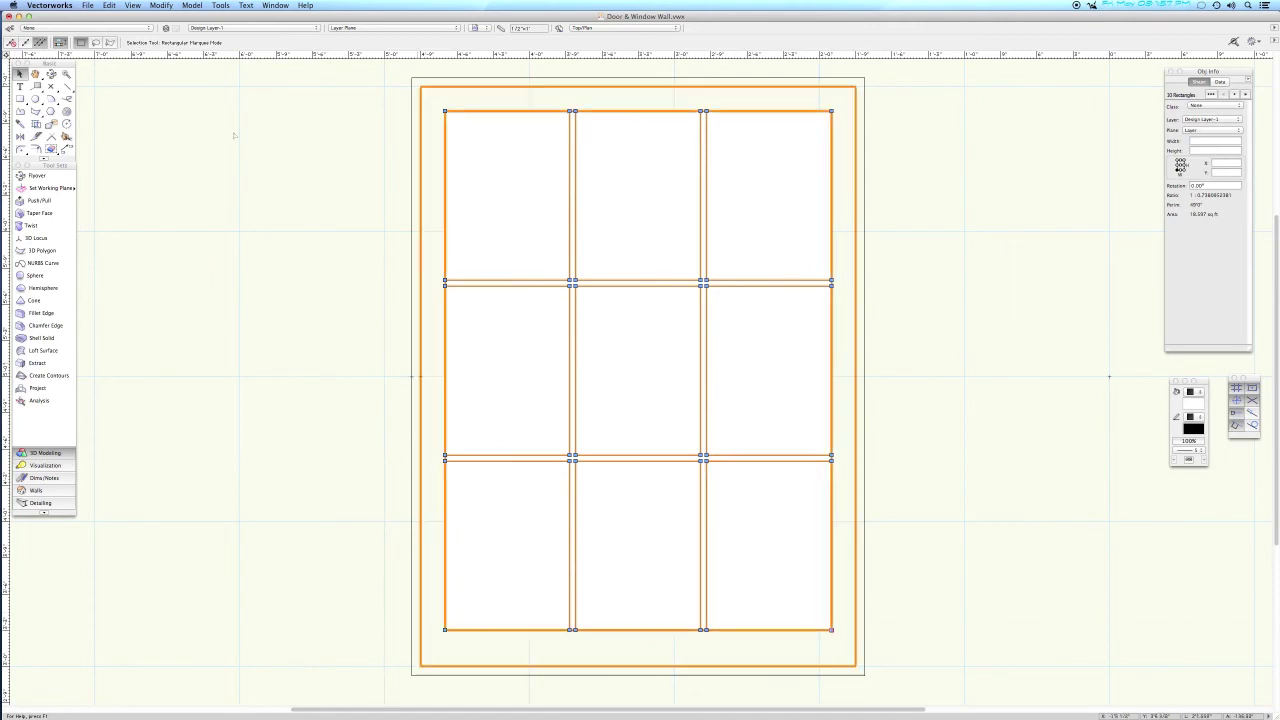
Clip the nine panes out of the backing rectangle with Clip Surface and select the resulting muntin grid.
left_click(162, 6)
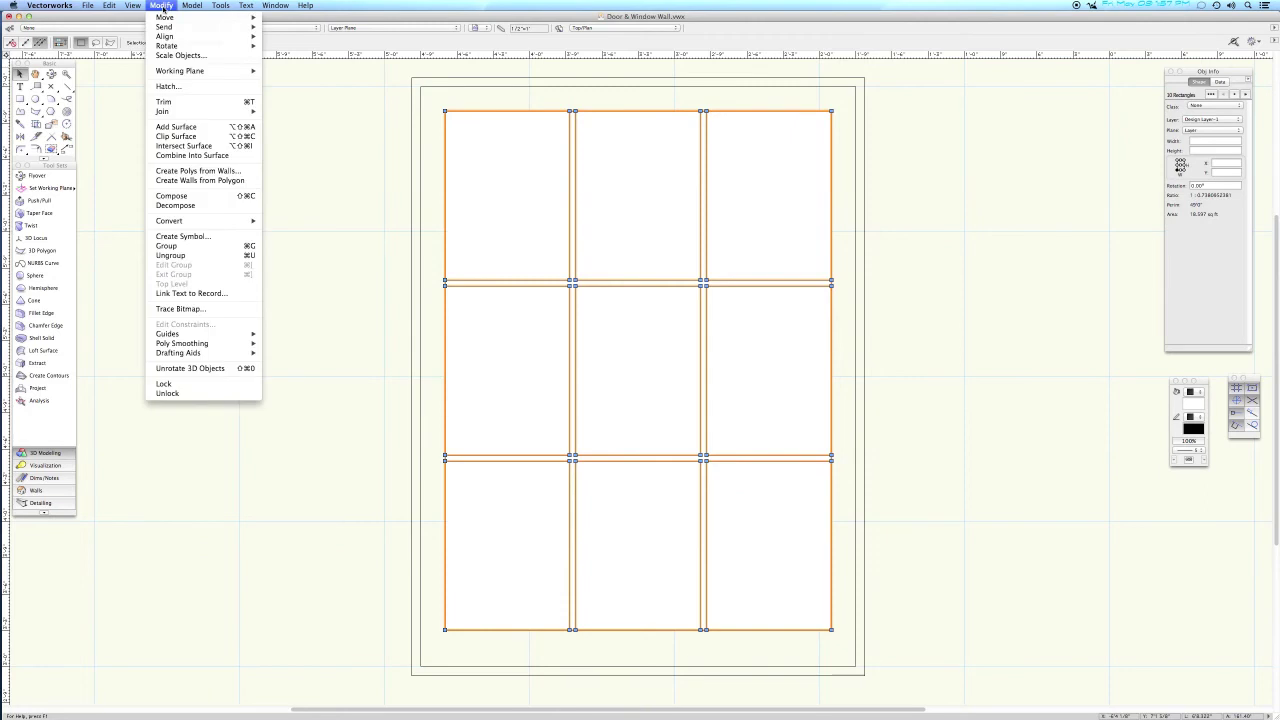
left_click(173, 137)
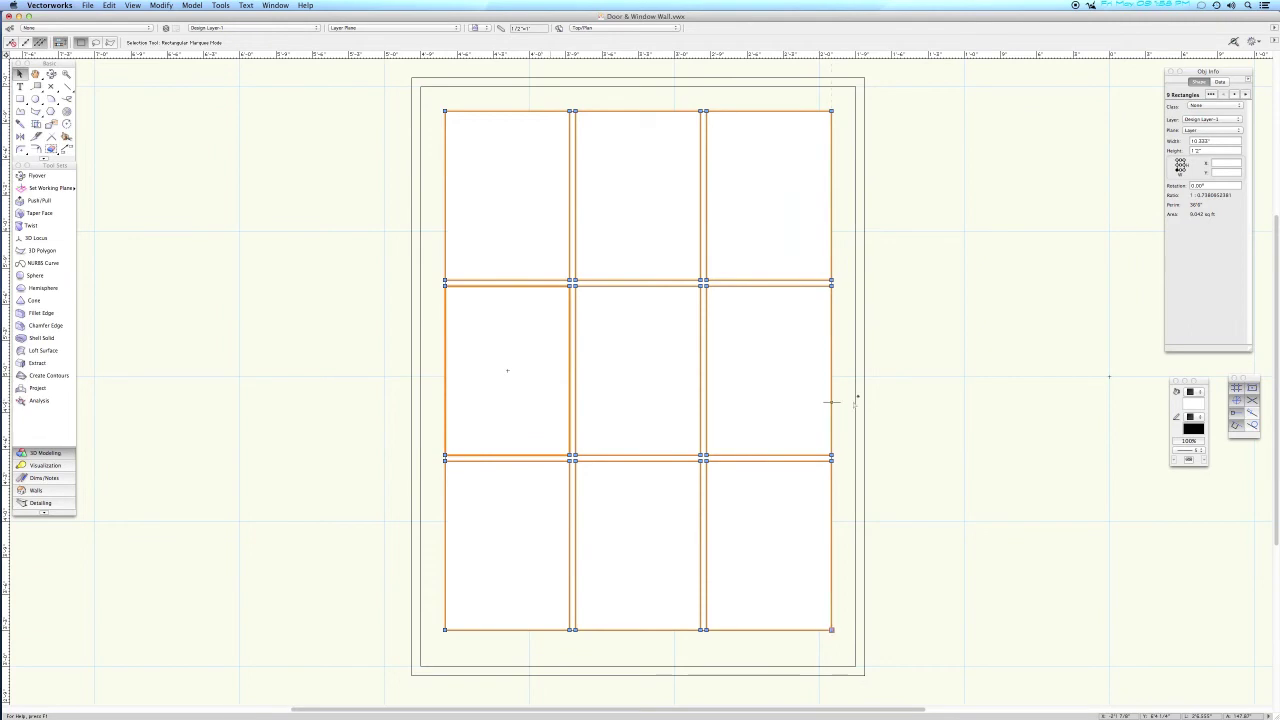
left_click(933, 375)
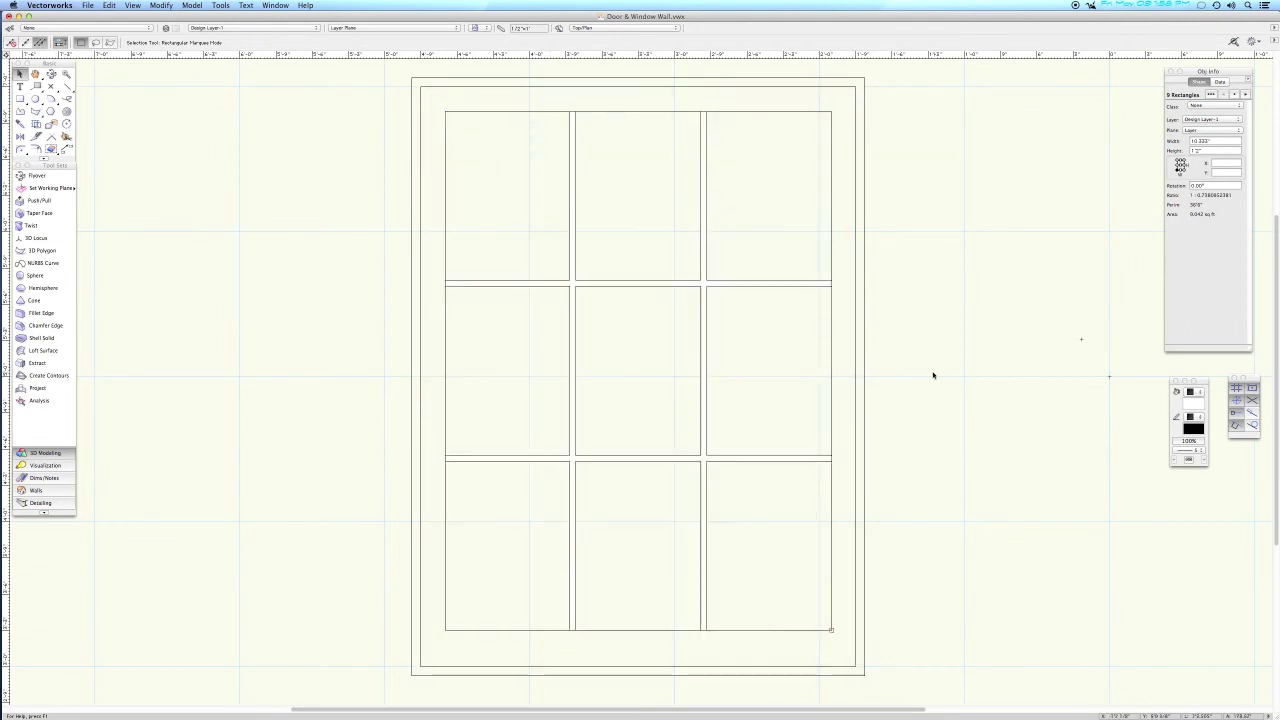
left_click(786, 288)
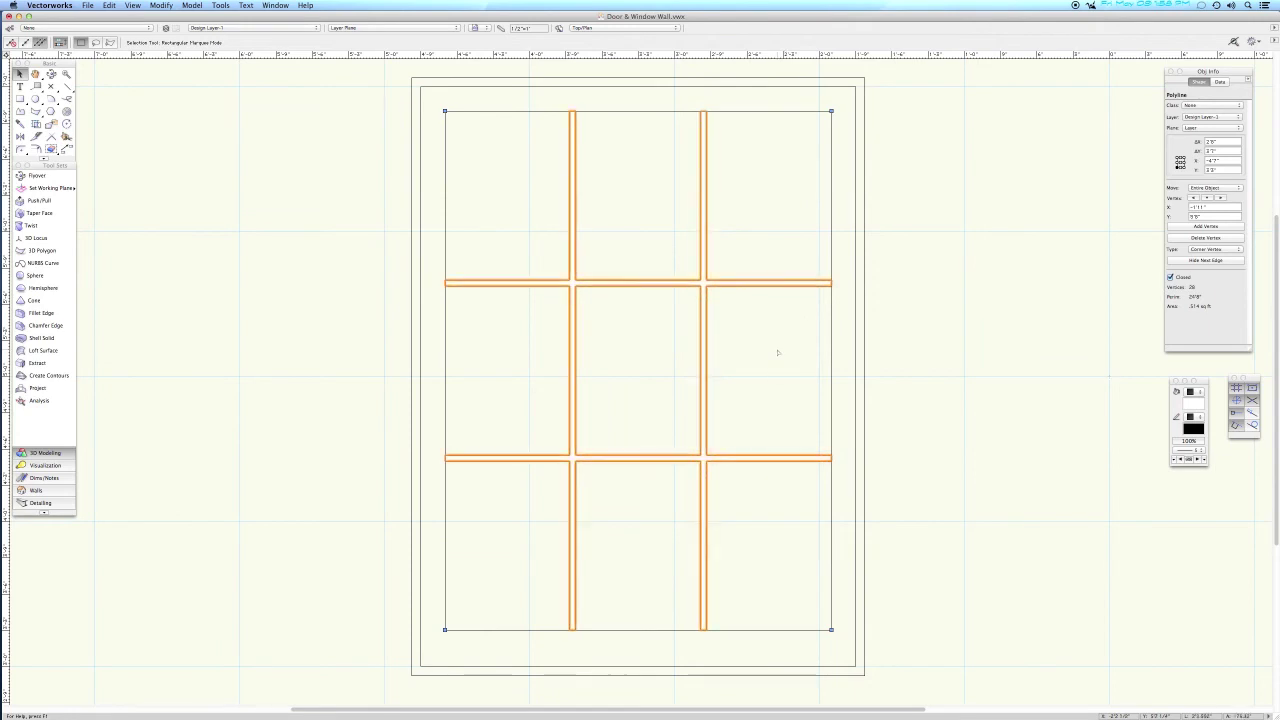
Extrude the muntin grid 1 inch in Right Isometric view, then return to Top/Plan.
key("KP_3")
key("space")
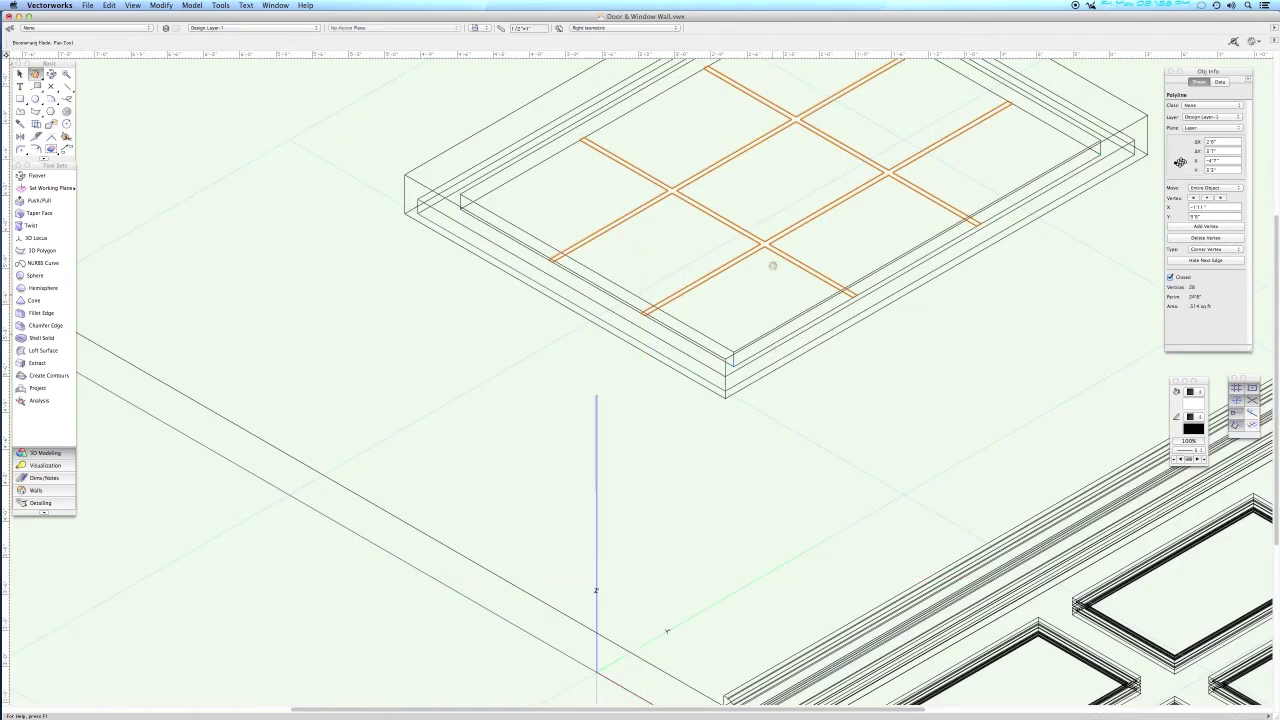
left_click_drag(656, 366, 587, 421)
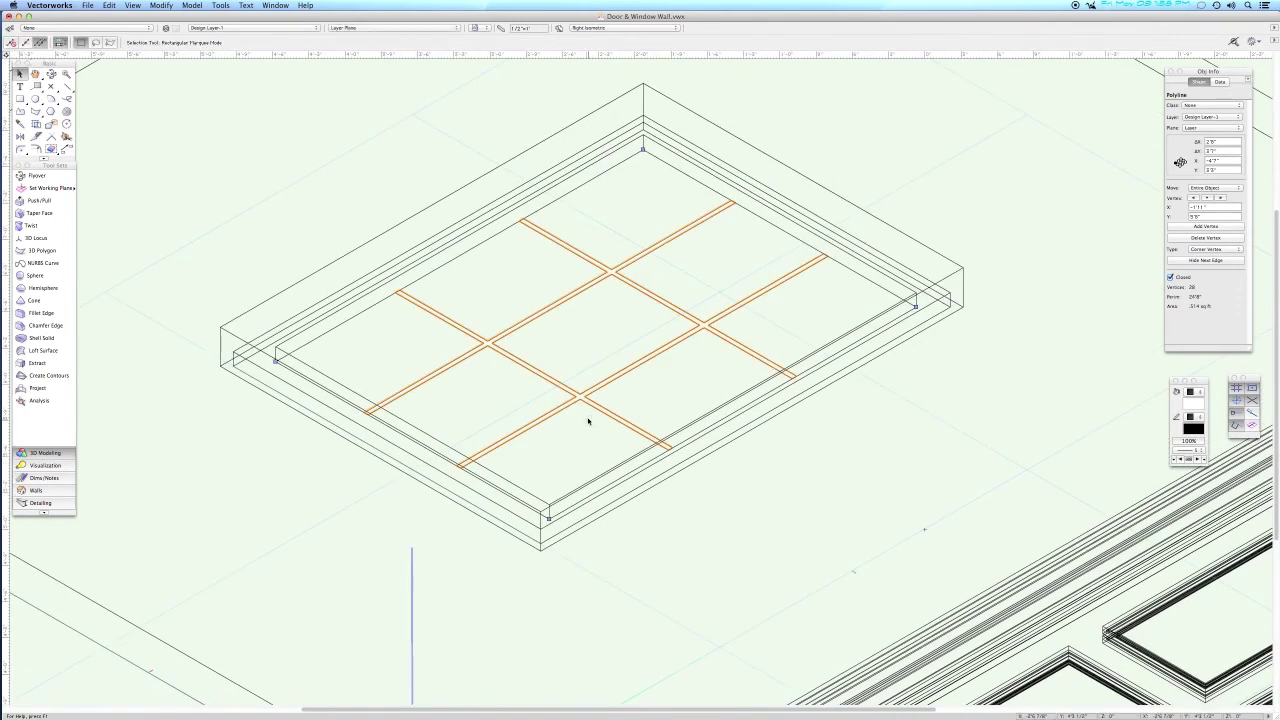
key("super+e")
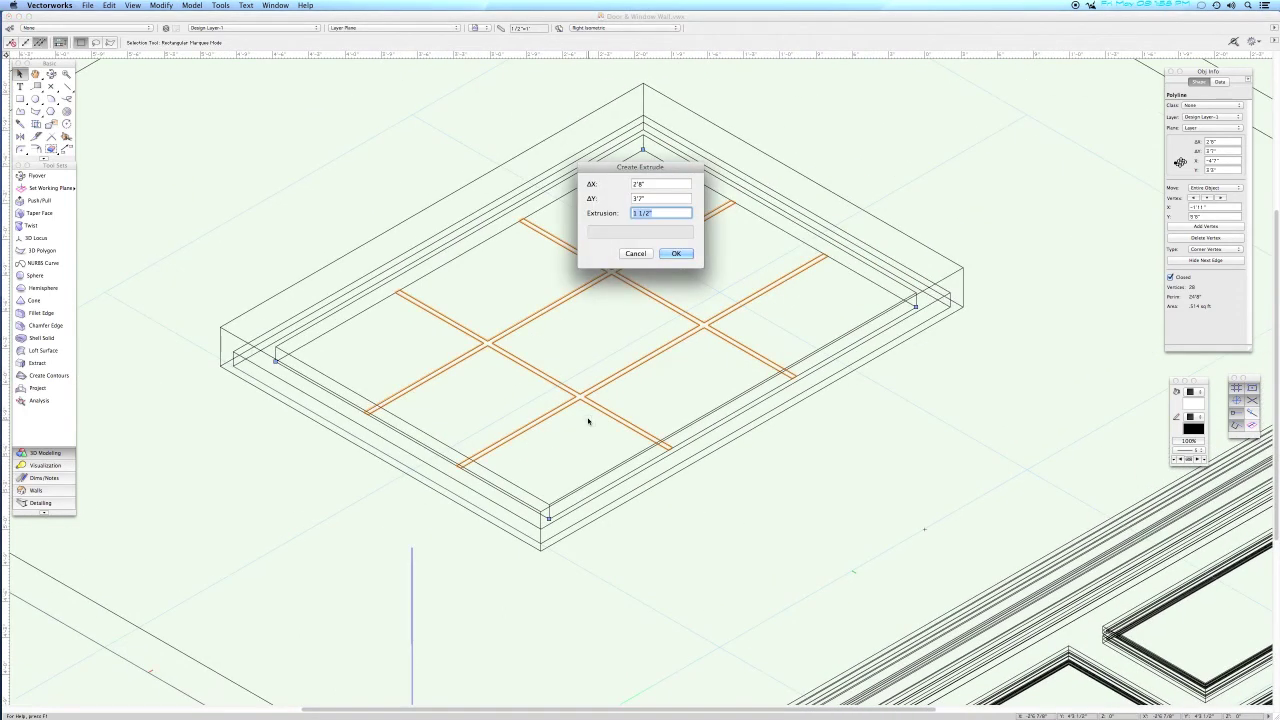
type("1")
key("Return")
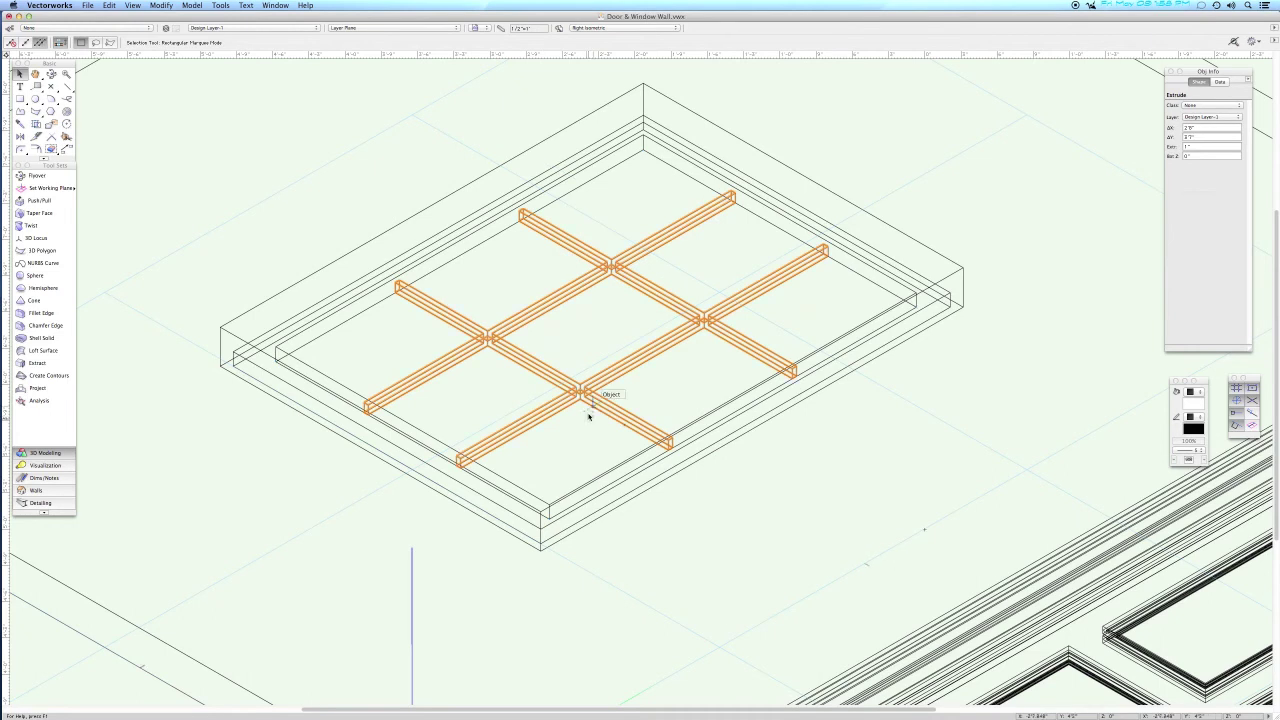
key("F5")
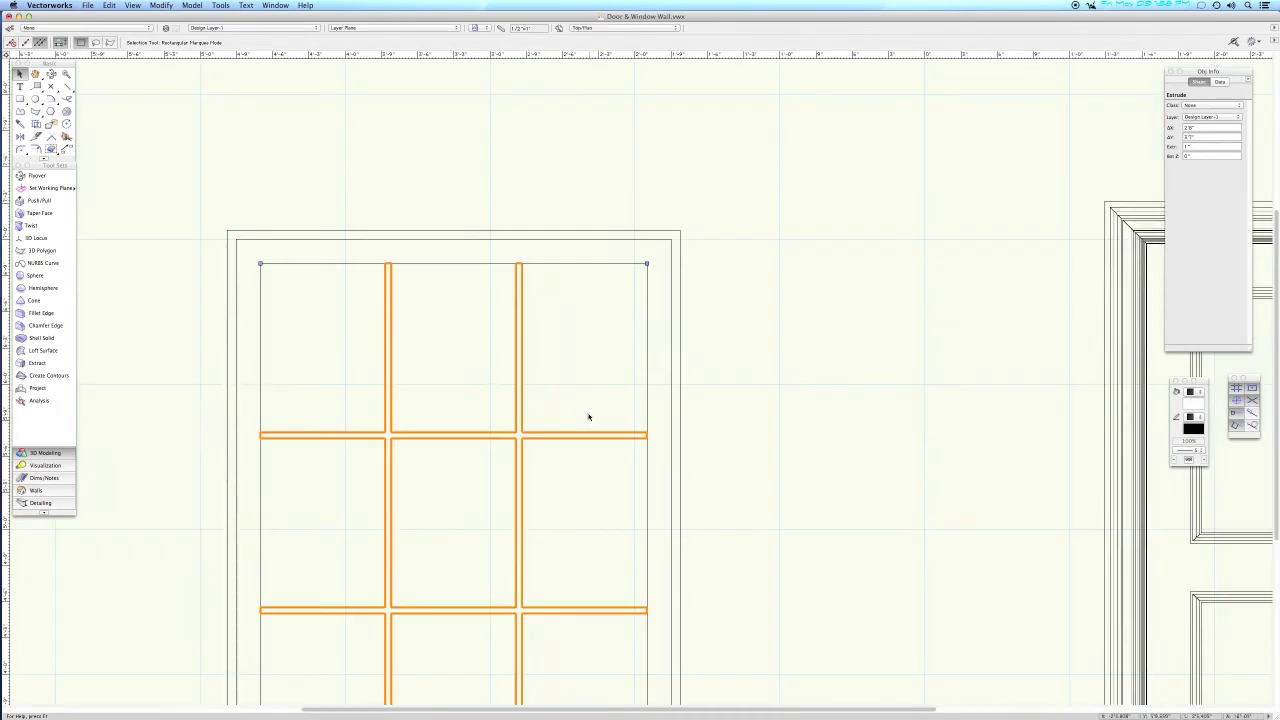
key("space")
left_click_drag(518, 510, 626, 372)
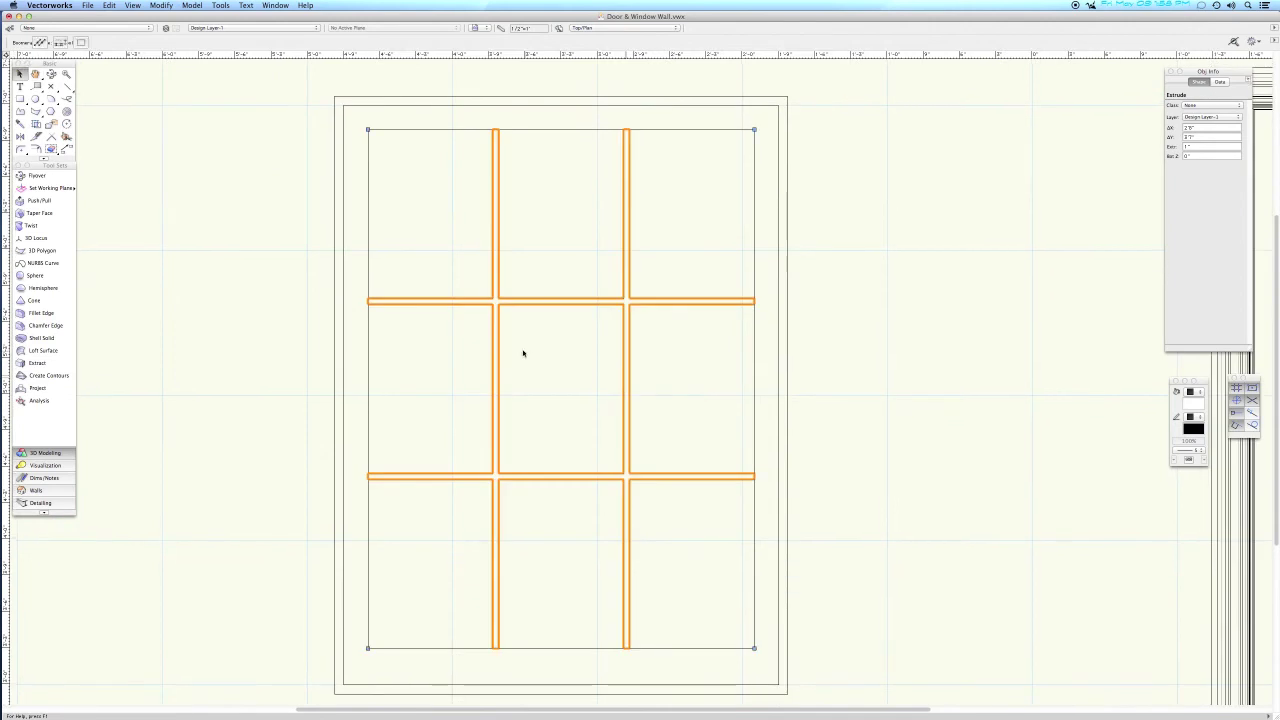
Draw a rectangle over the grid's extents and extrude it 0.125" as the glass.
key("4")
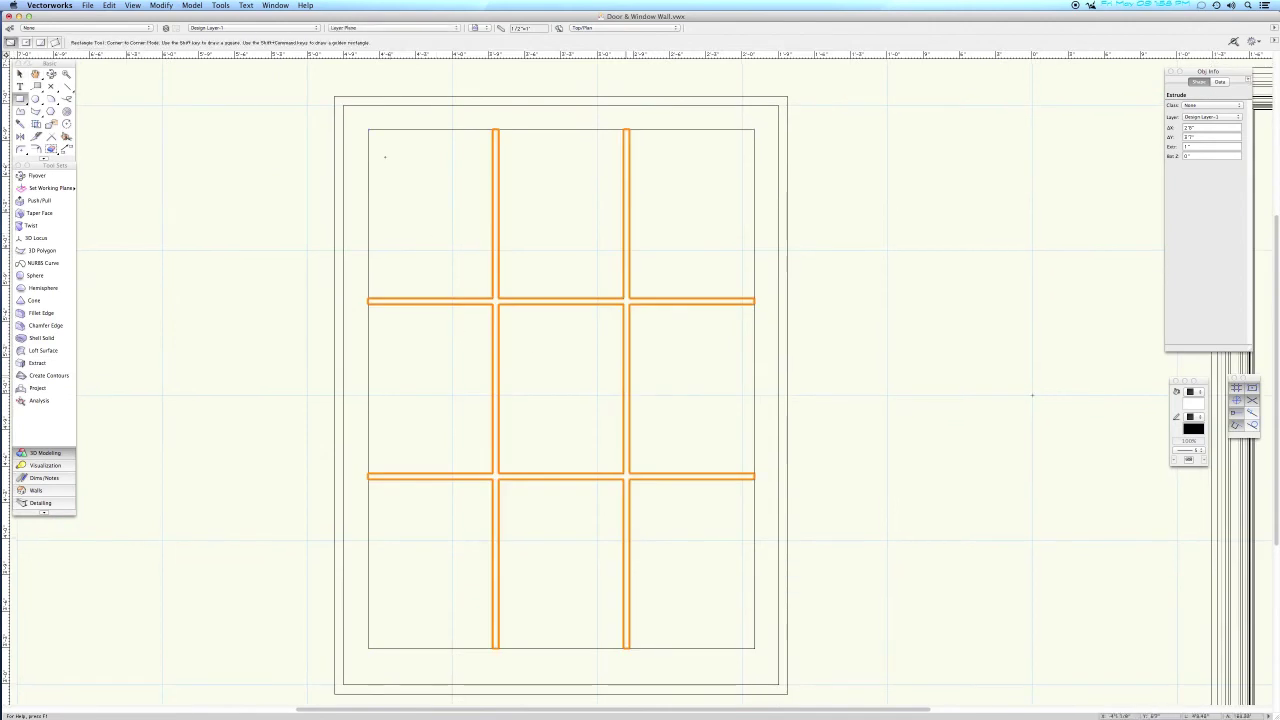
left_click(368, 130)
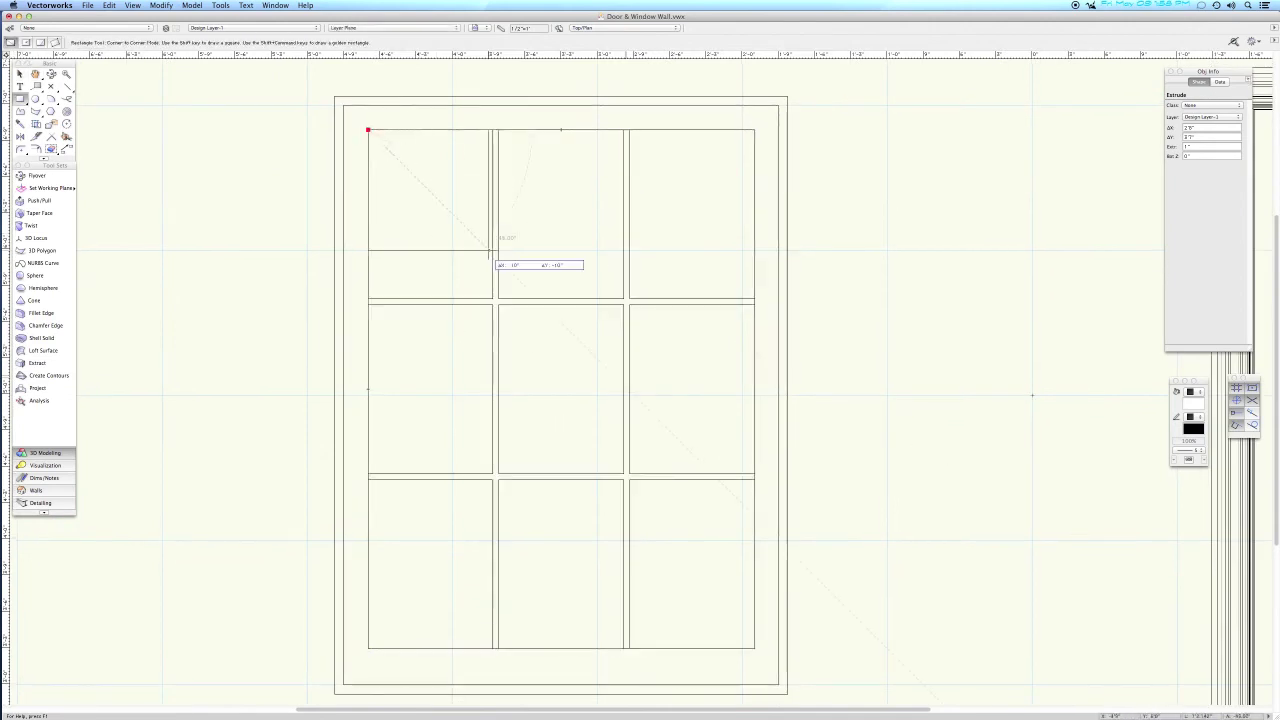
left_click(754, 648)
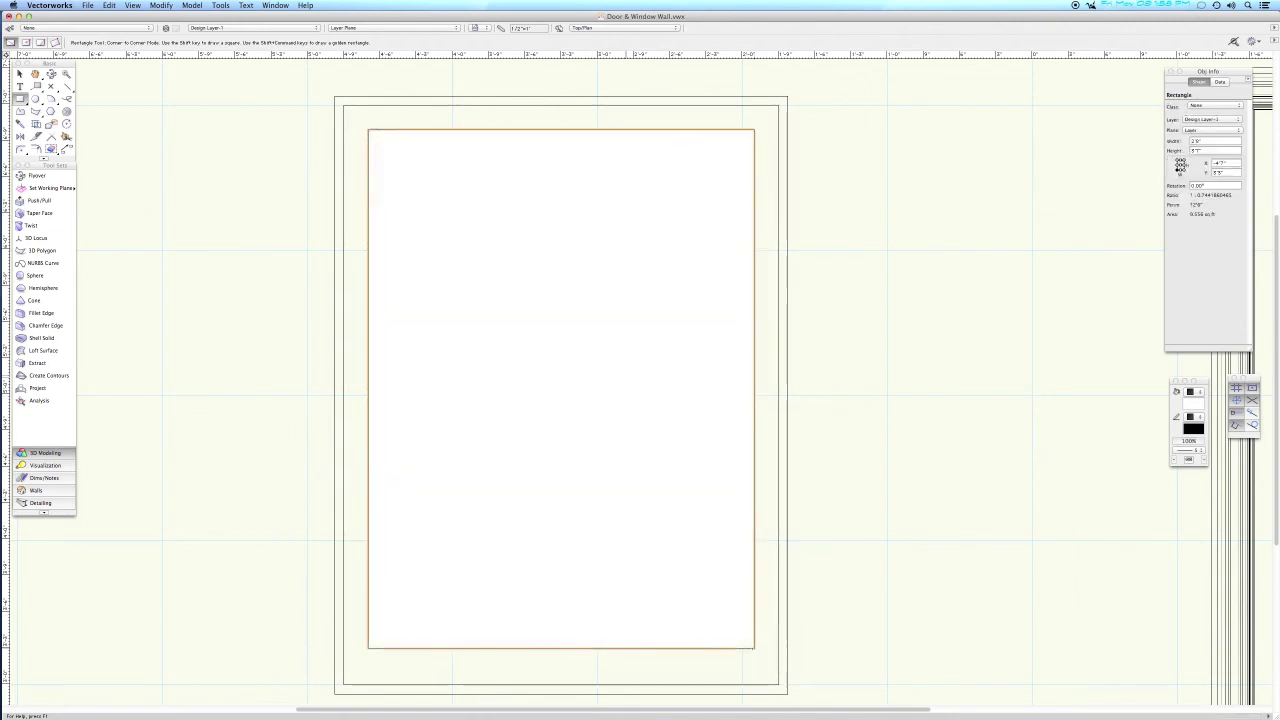
key("3")
key("super+e")
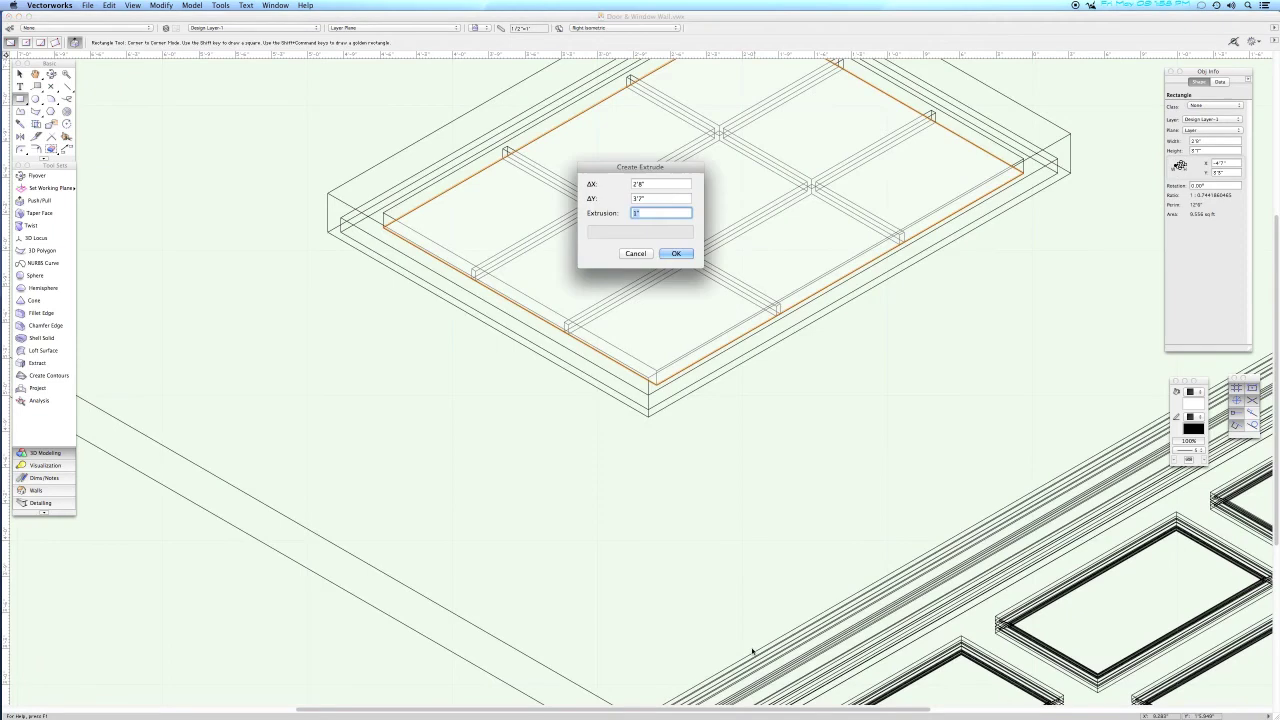
type(".125")
key("Return")
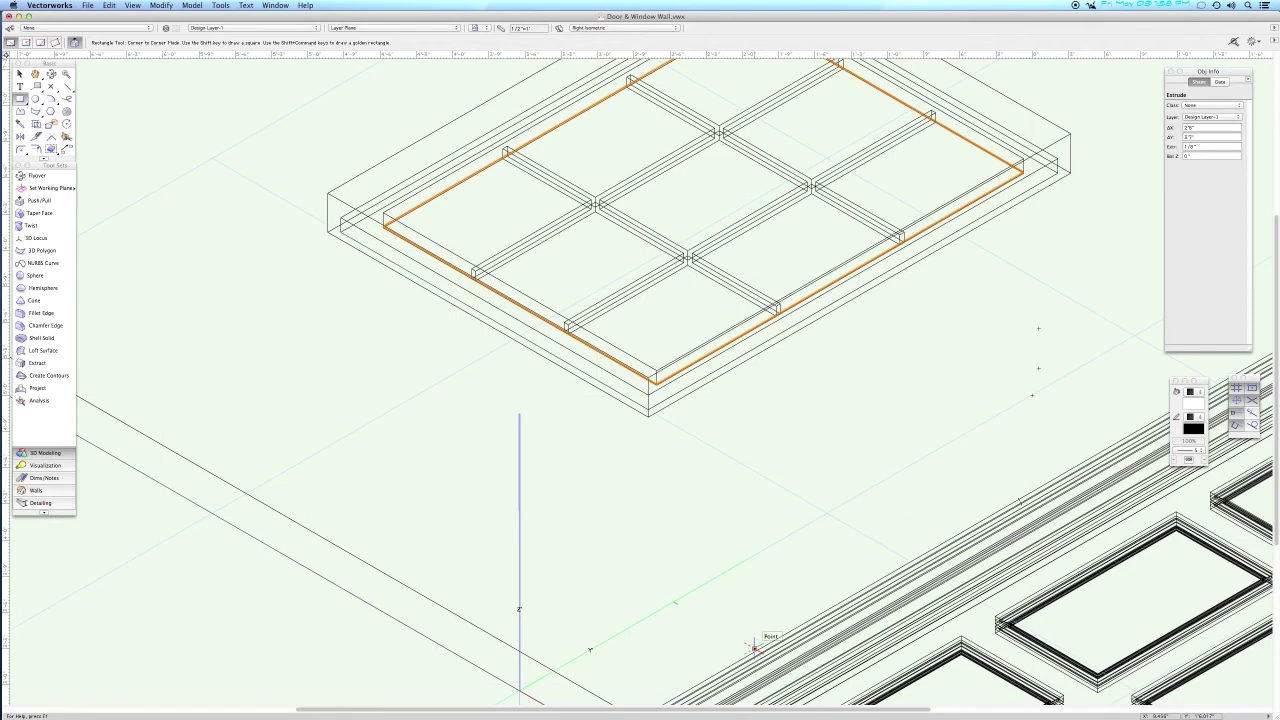
In Back view, raise the glass slab, then raise glass and muntin grid together into the frame.
key("KP_8")
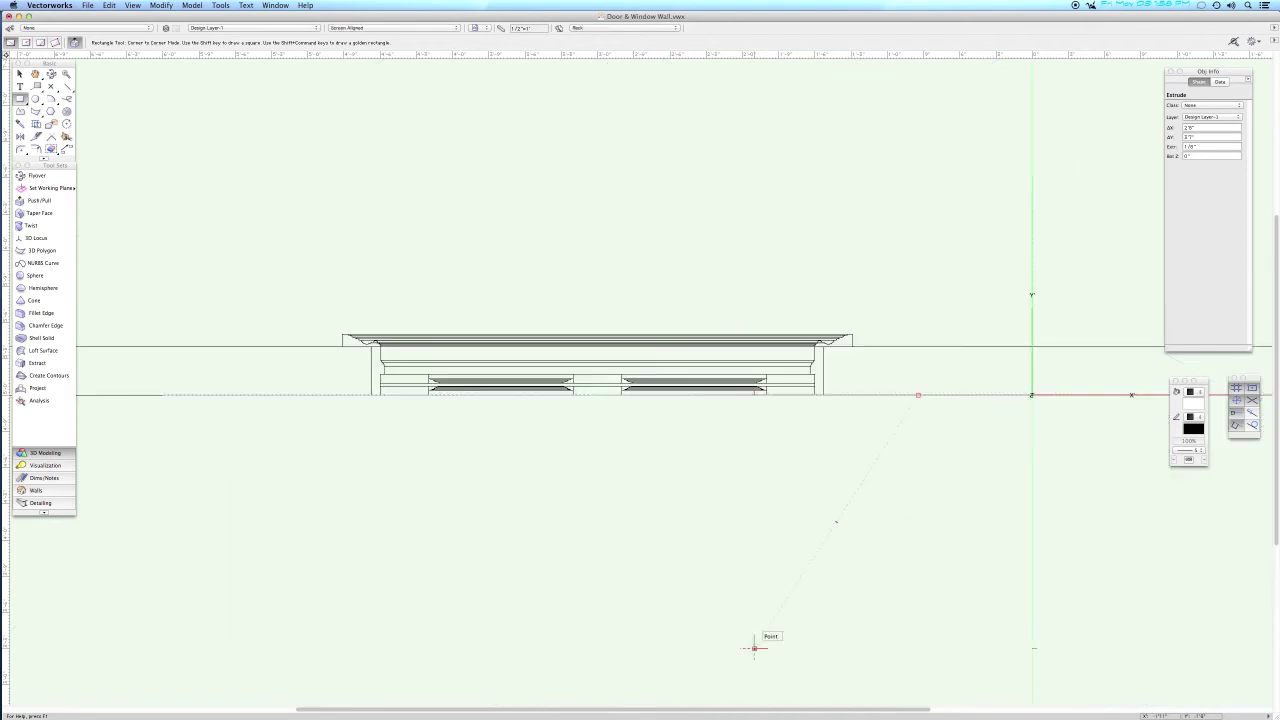
key("space")
mouse_move(917, 531)
left_mouse_down()
mouse_move(353, 549)
mouse_move(173, 537)
left_mouse_up()
key("super+space")
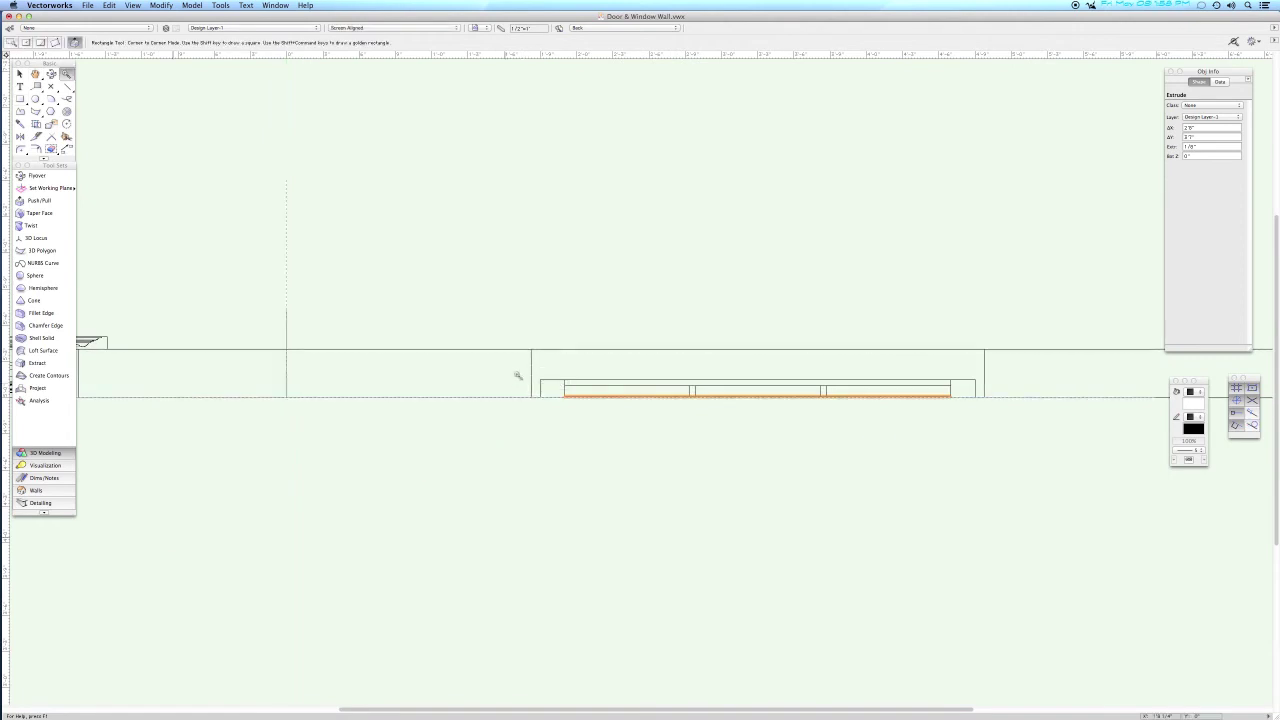
left_click_drag(521, 366, 607, 420)
key("x")
left_click_drag(655, 435, 655, 367)
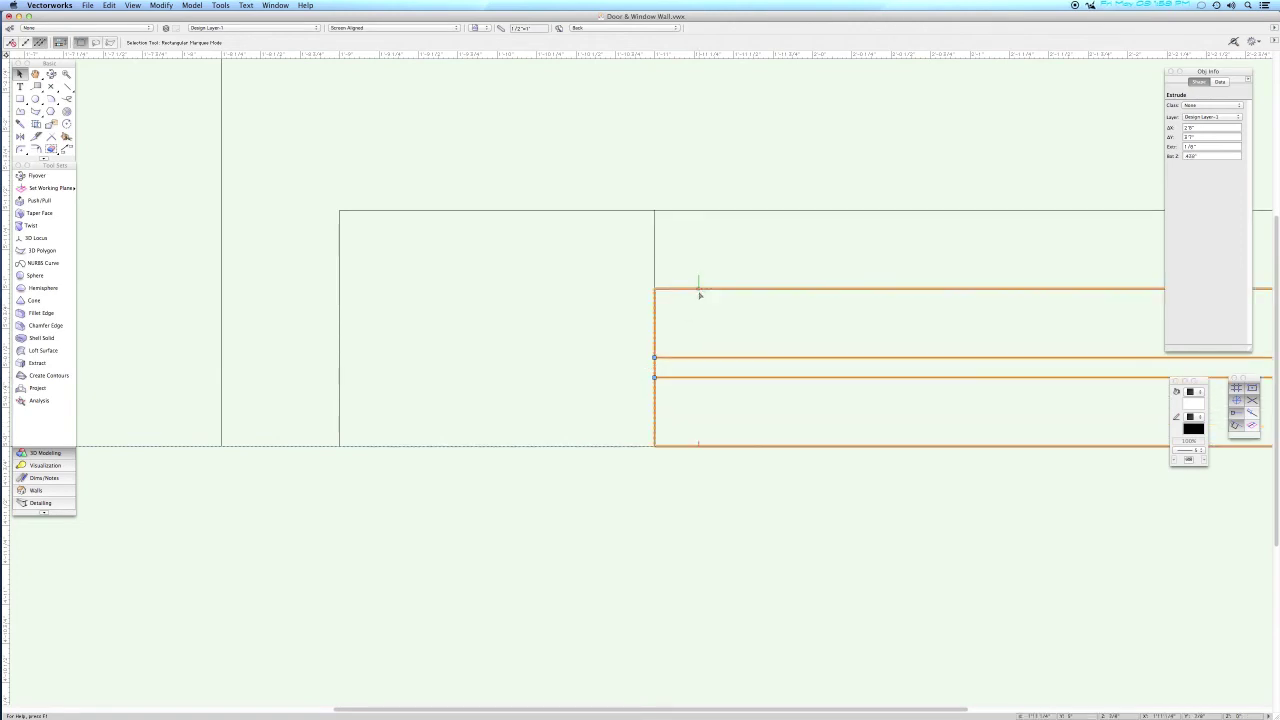
left_click(699, 289, "shift")
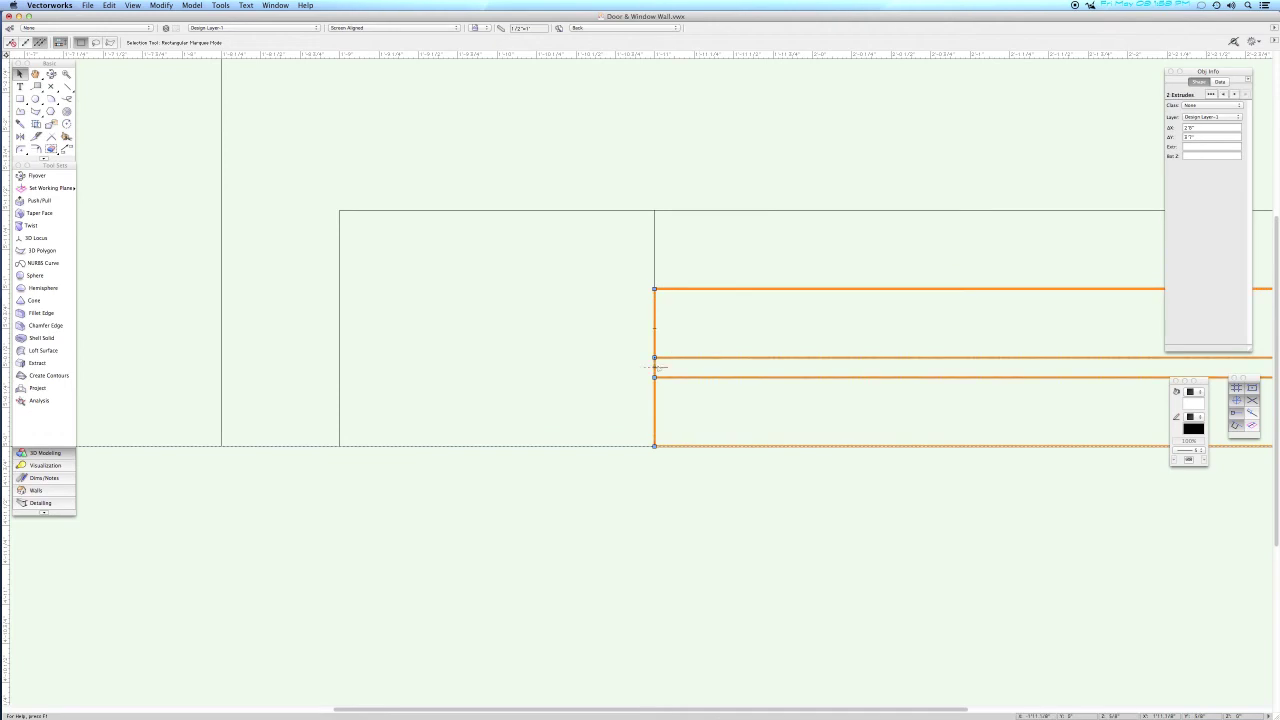
left_click_drag(654, 367, 655, 327)
left_click(701, 179)
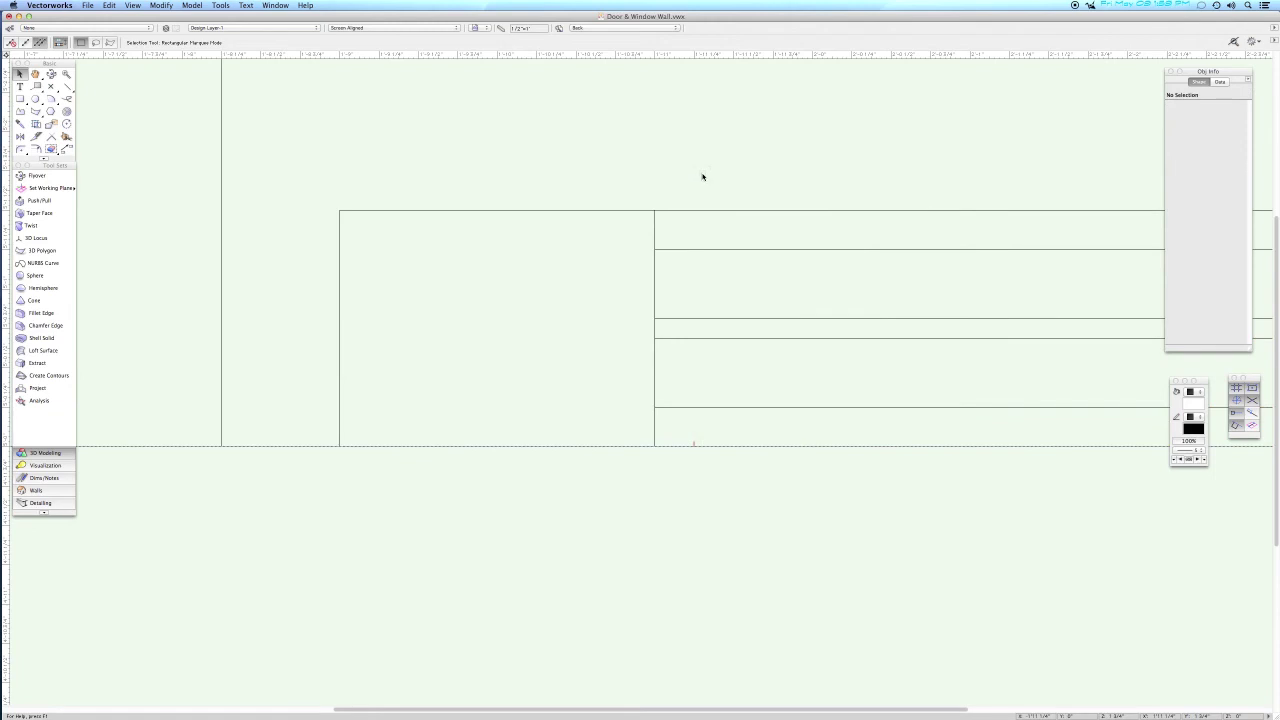
In isometric view, pick the window frame's four inner edges with the Chamfer Edge tool.
key("3")
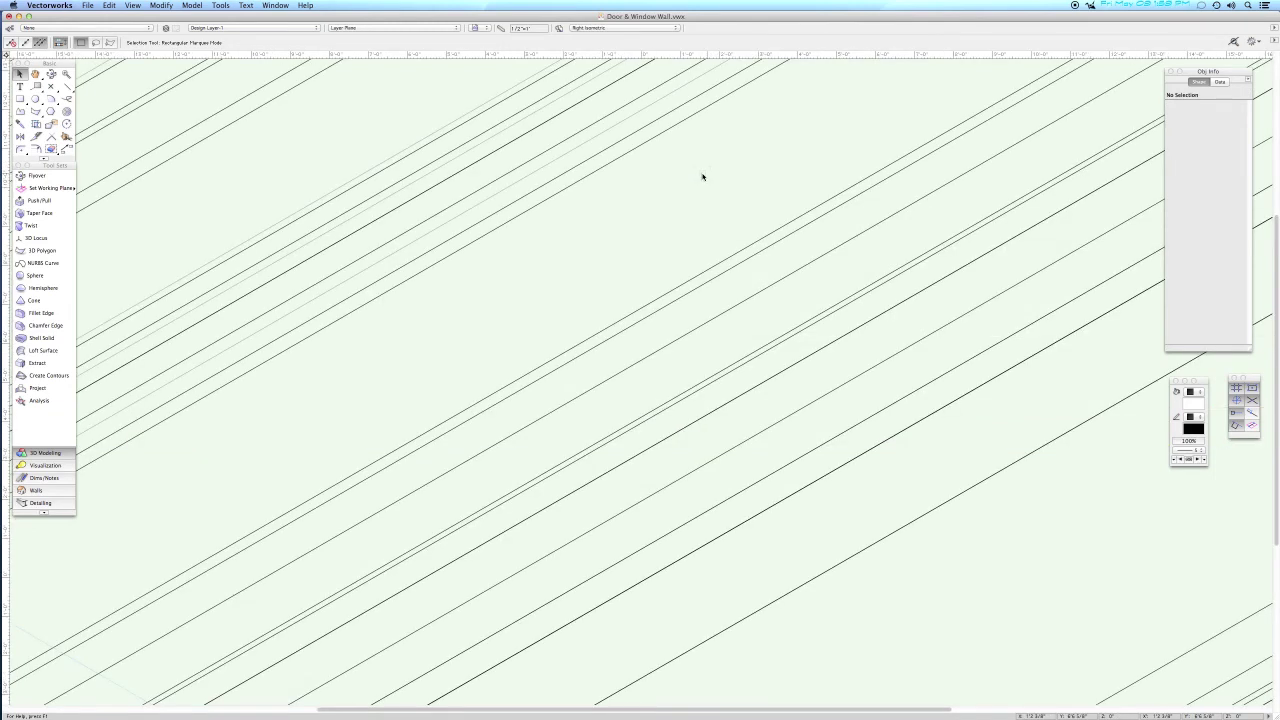
key("super+6")
key("c")
left_click_drag(461, 252, 662, 398)
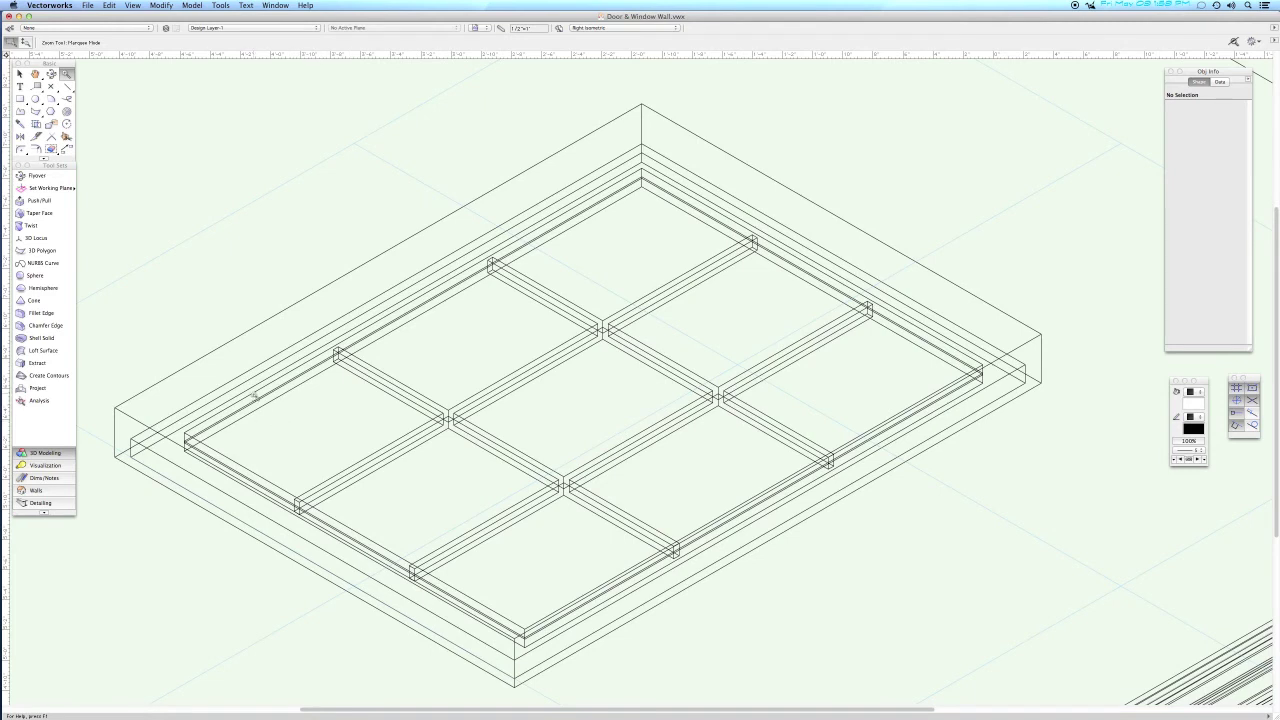
key("x")
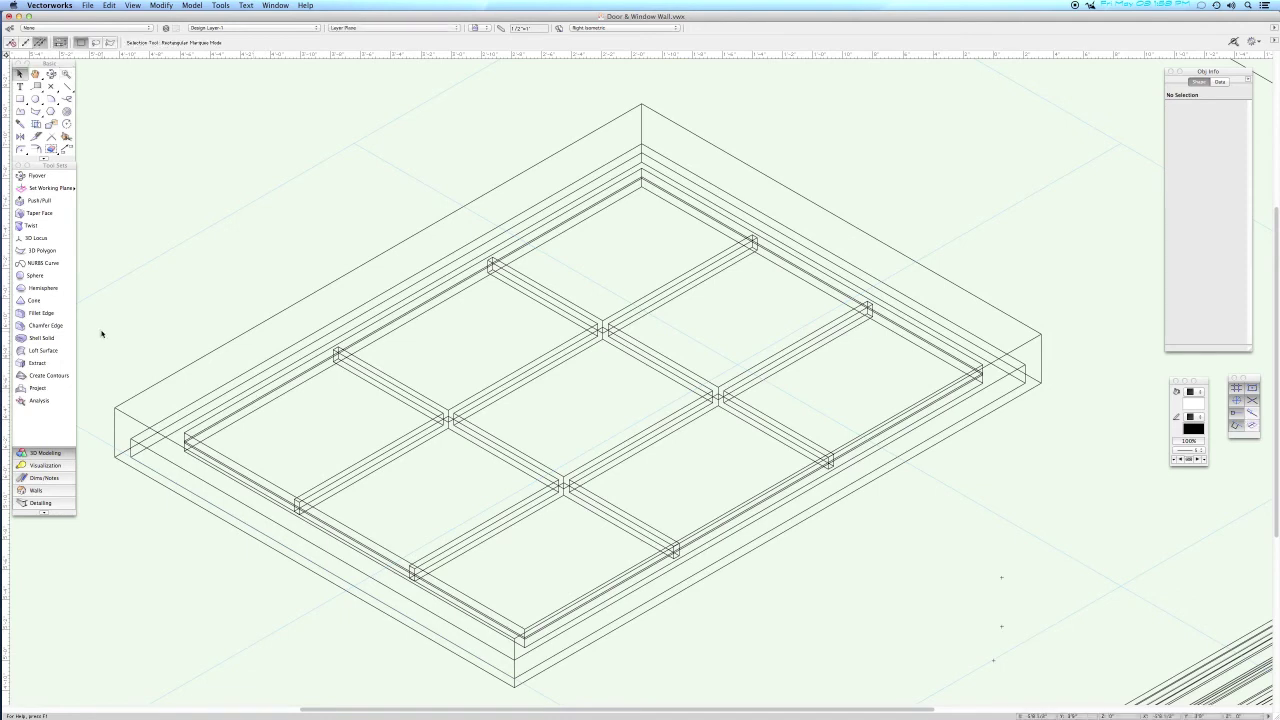
left_click(45, 325)
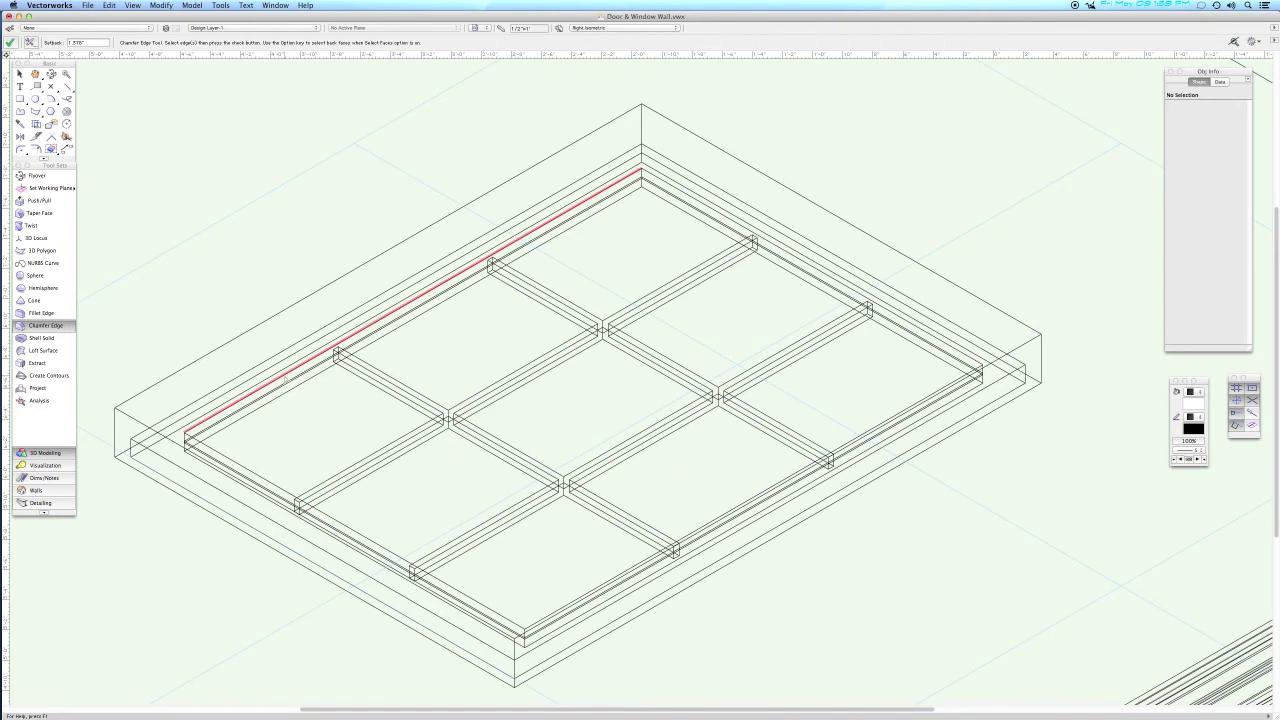
left_click(285, 376)
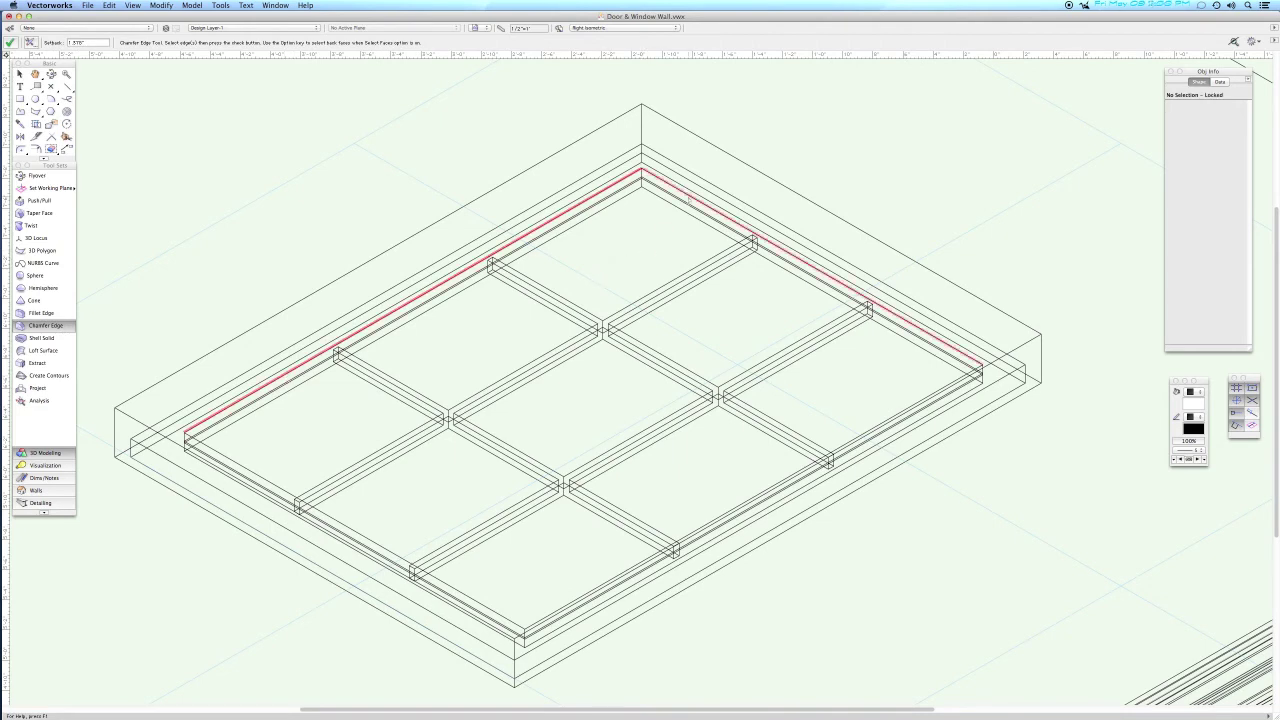
left_click(688, 198)
left_click(901, 413)
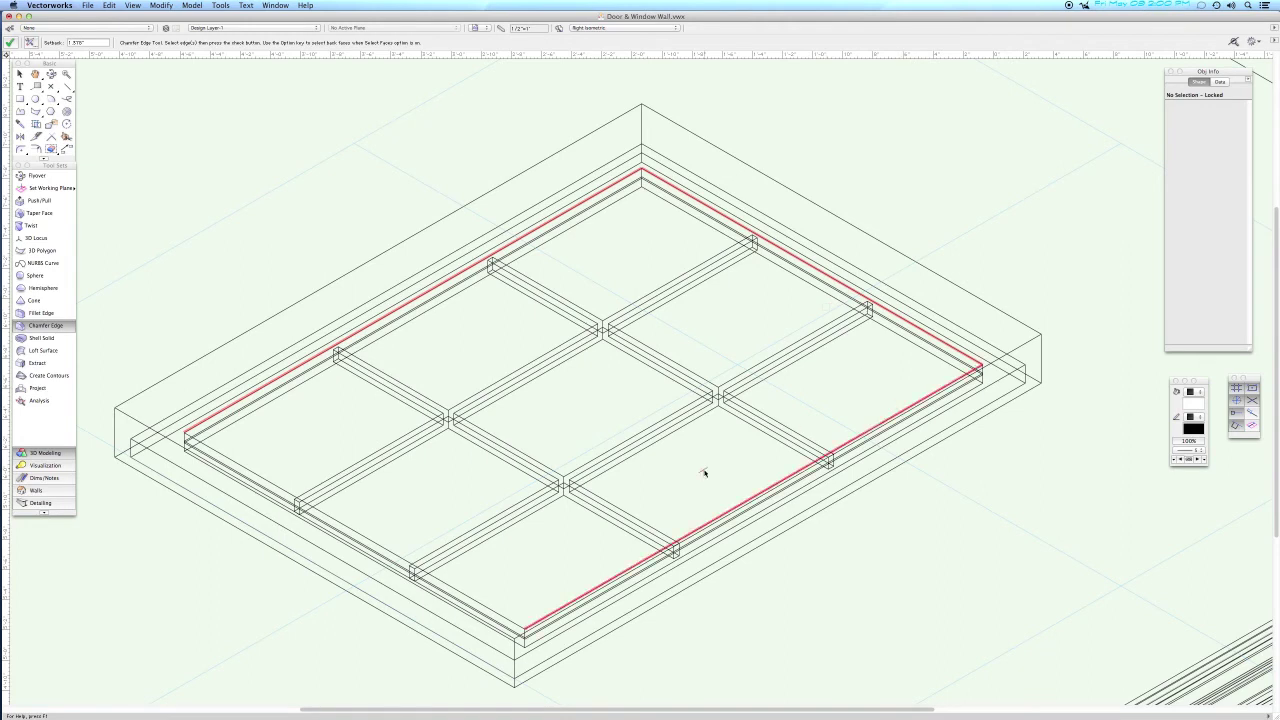
left_click(505, 619)
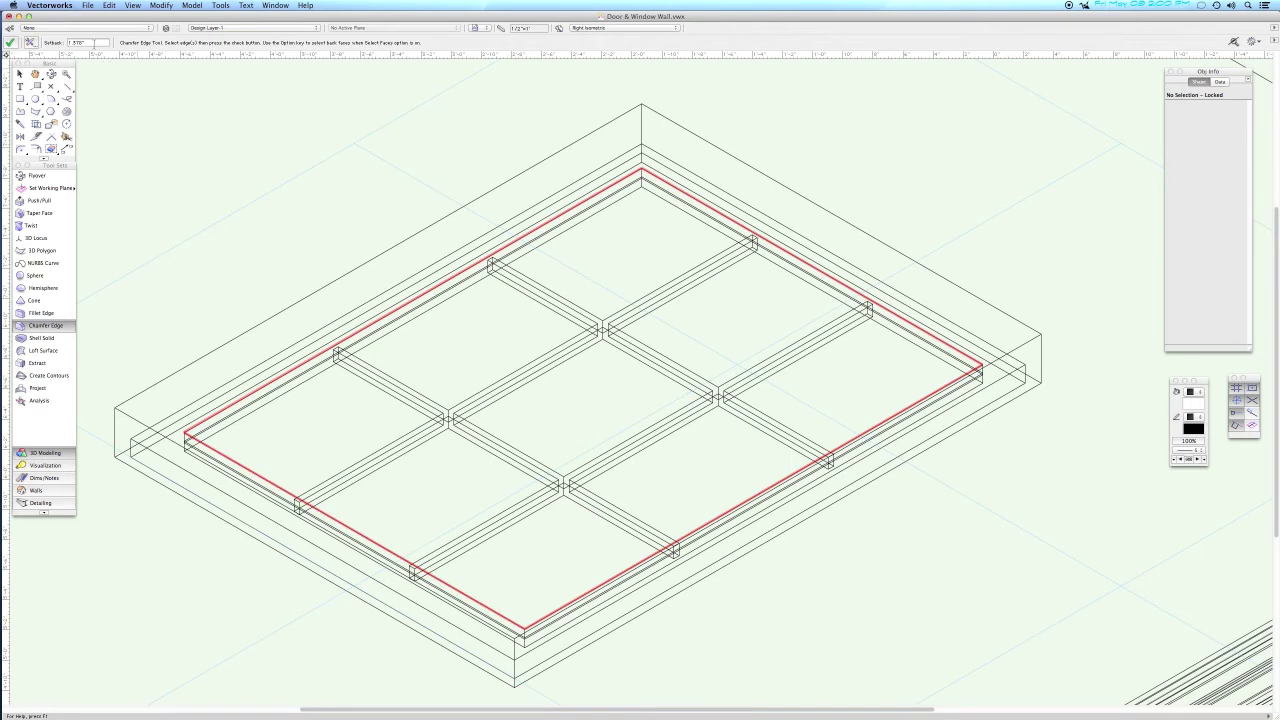
Apply a 0.25" setback chamfer to those edges and return to Top/Plan view.
left_click(81, 42)
key("BackSpace")
key("Return")
left_click(9, 42)
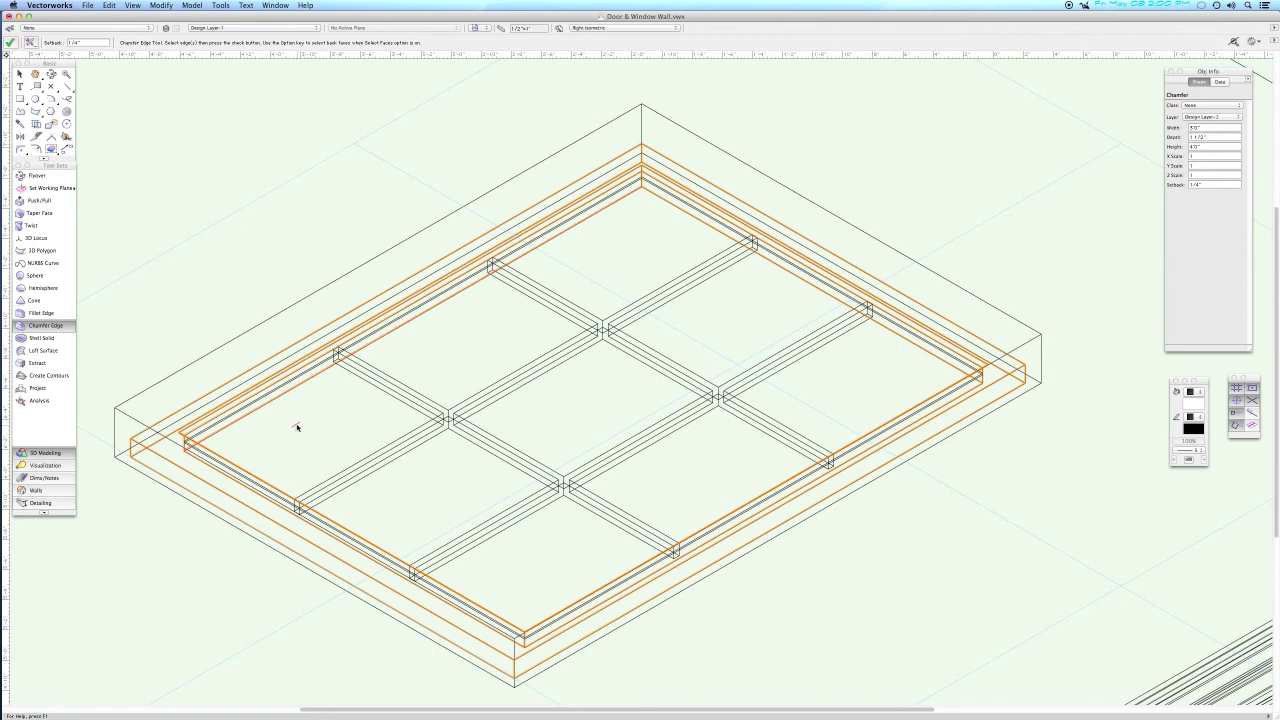
key("F5")
key("x")
key("x")
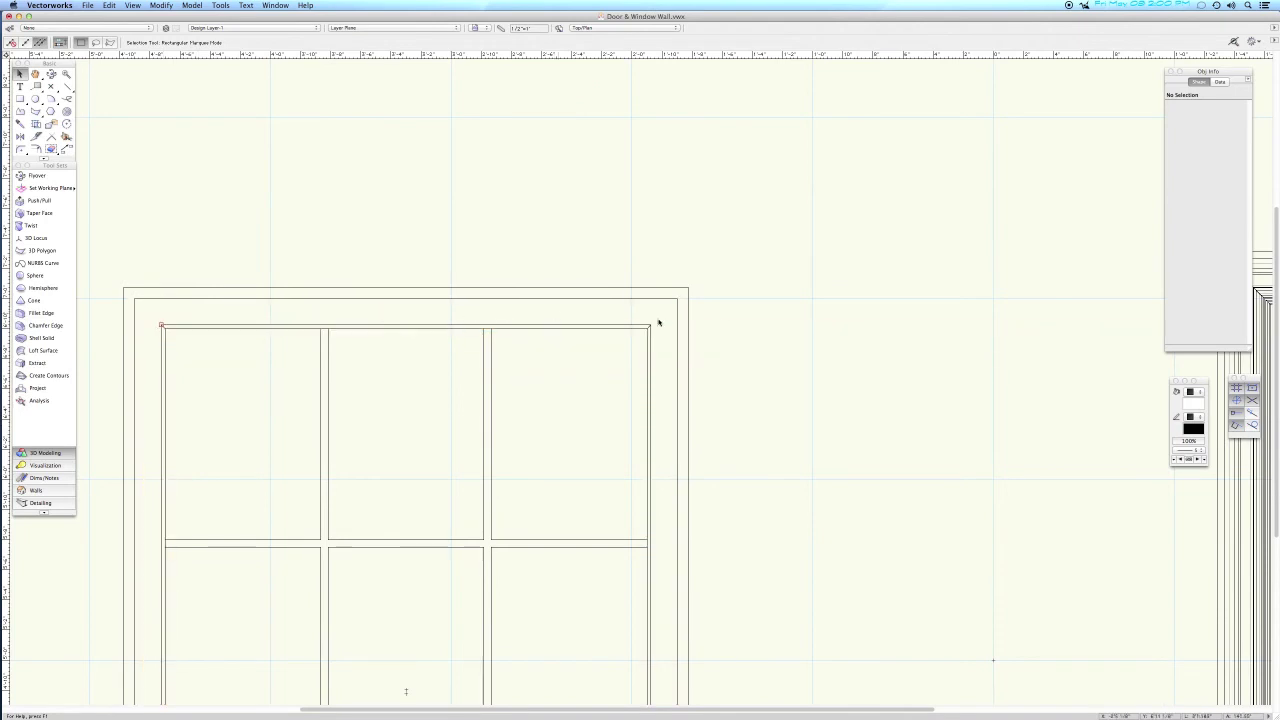
Zoom out to the whole wall and open the Window Casing.vwx drawing.
key("space")
mouse_move(580, 537)
left_mouse_down()
mouse_move(609, 349)
mouse_move(655, 265)
left_mouse_up()
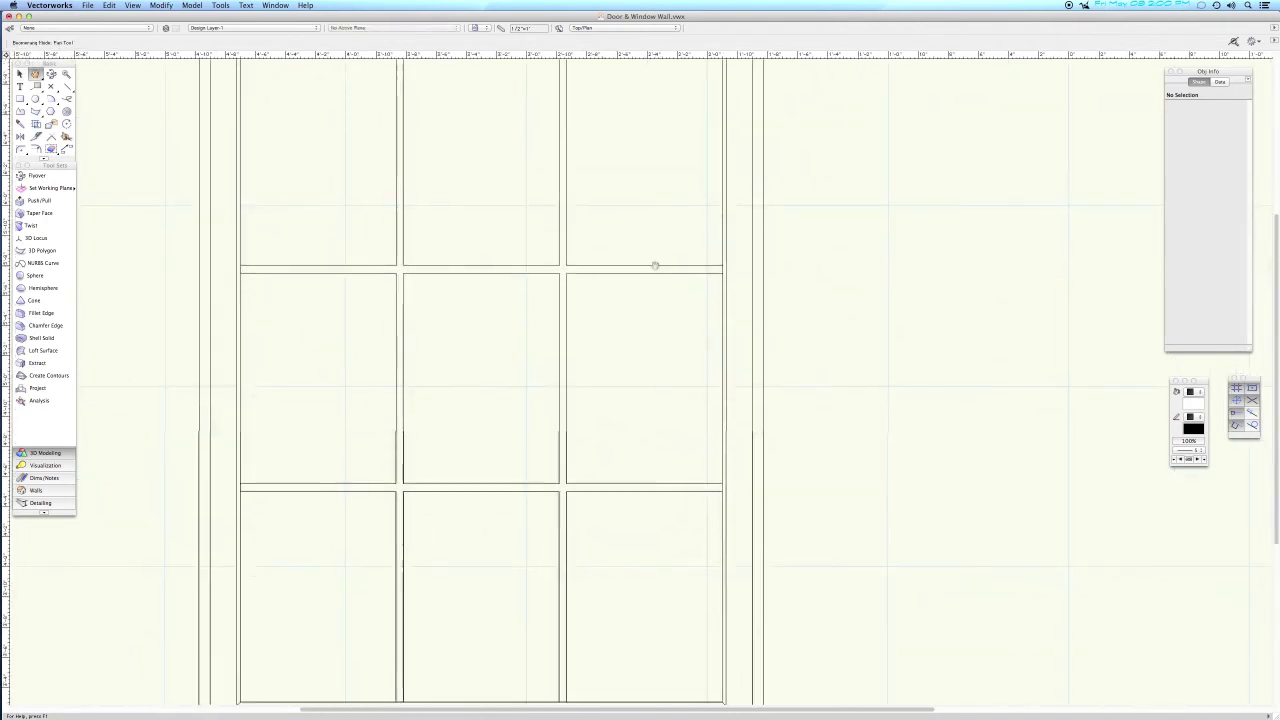
key("c")
left_click(632, 340, "alt")
key("super+6")
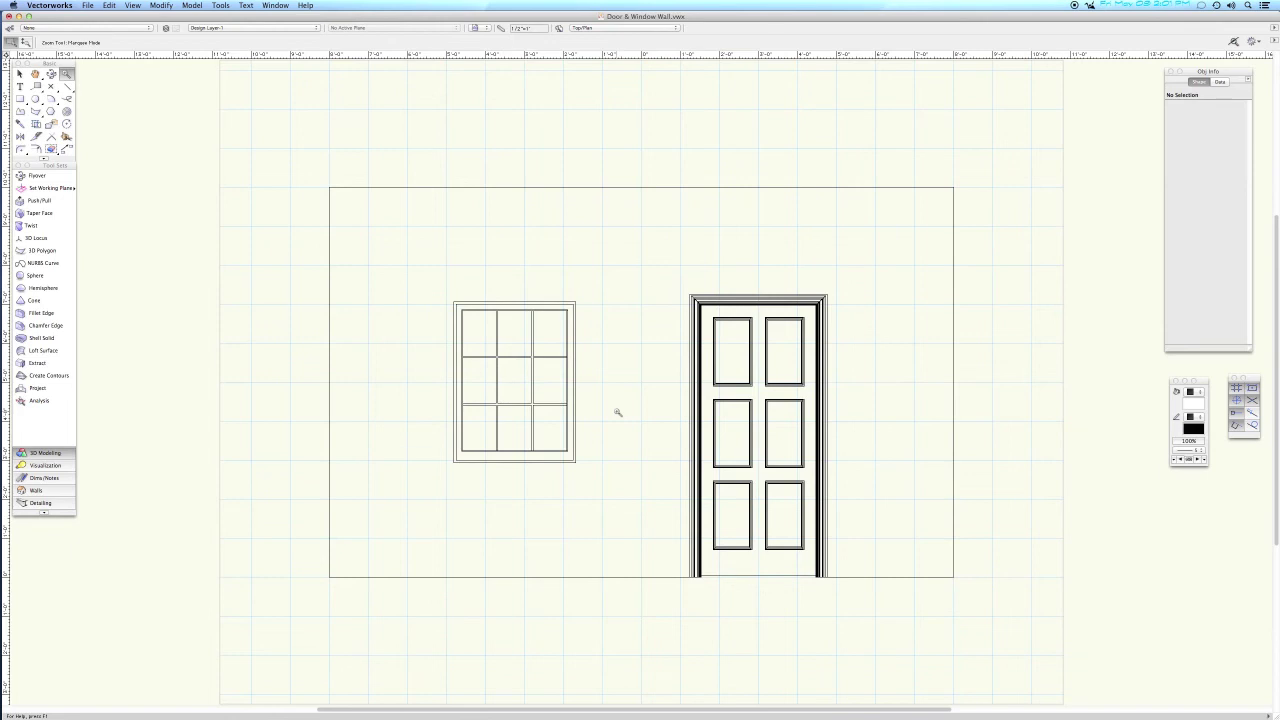
key("super+o")
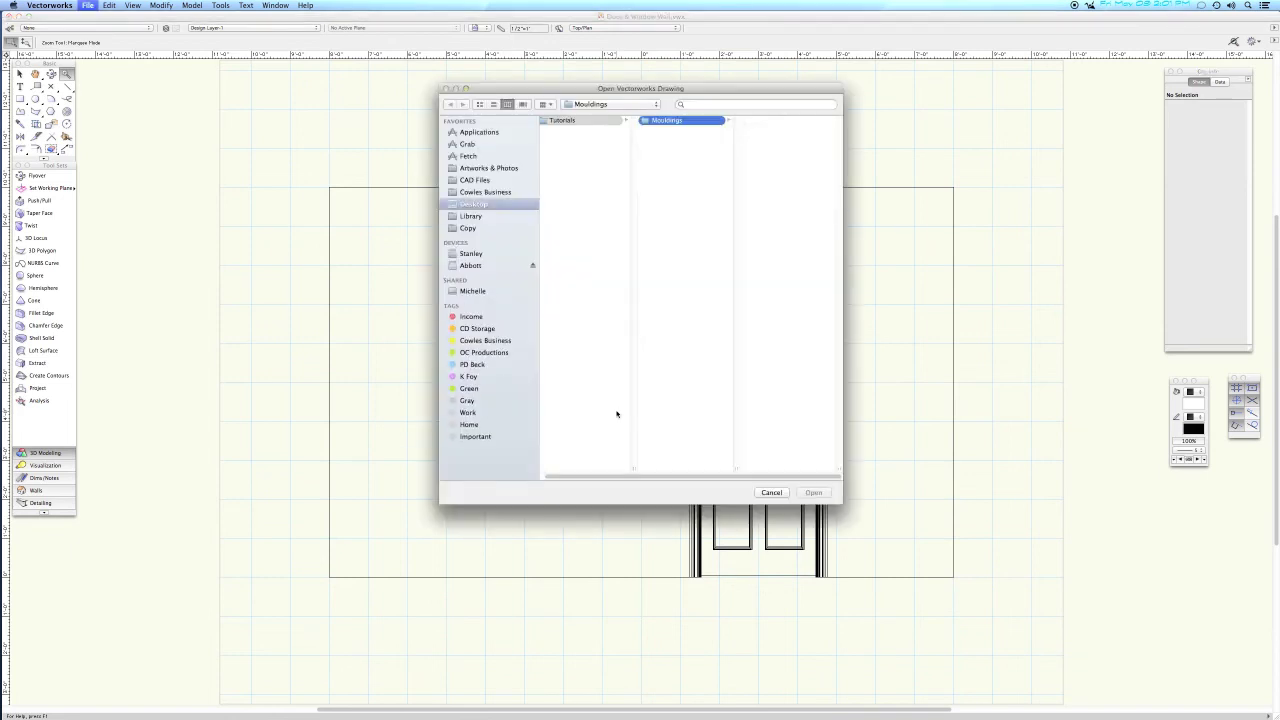
double_click(784, 166)
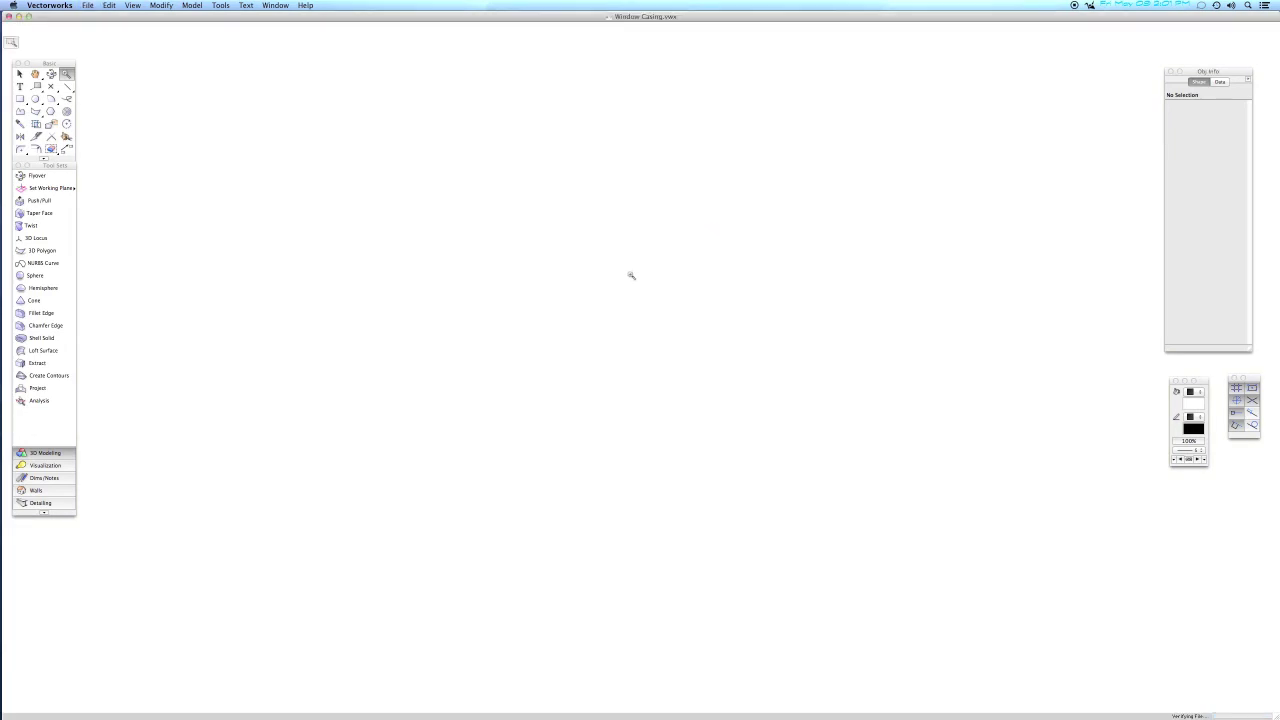
Copy the 224 casing profile and switch back to Door & Window Wall.vwx.
key("x")
left_click(632, 347)
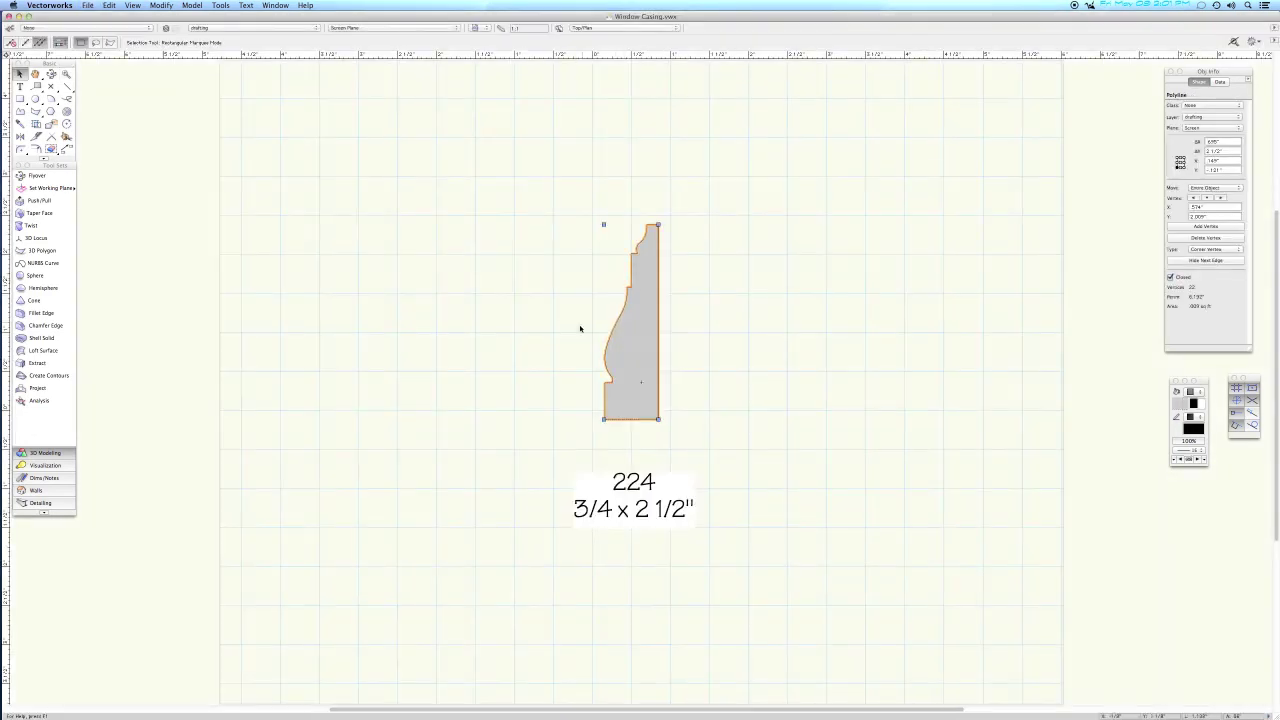
key("super+grave")
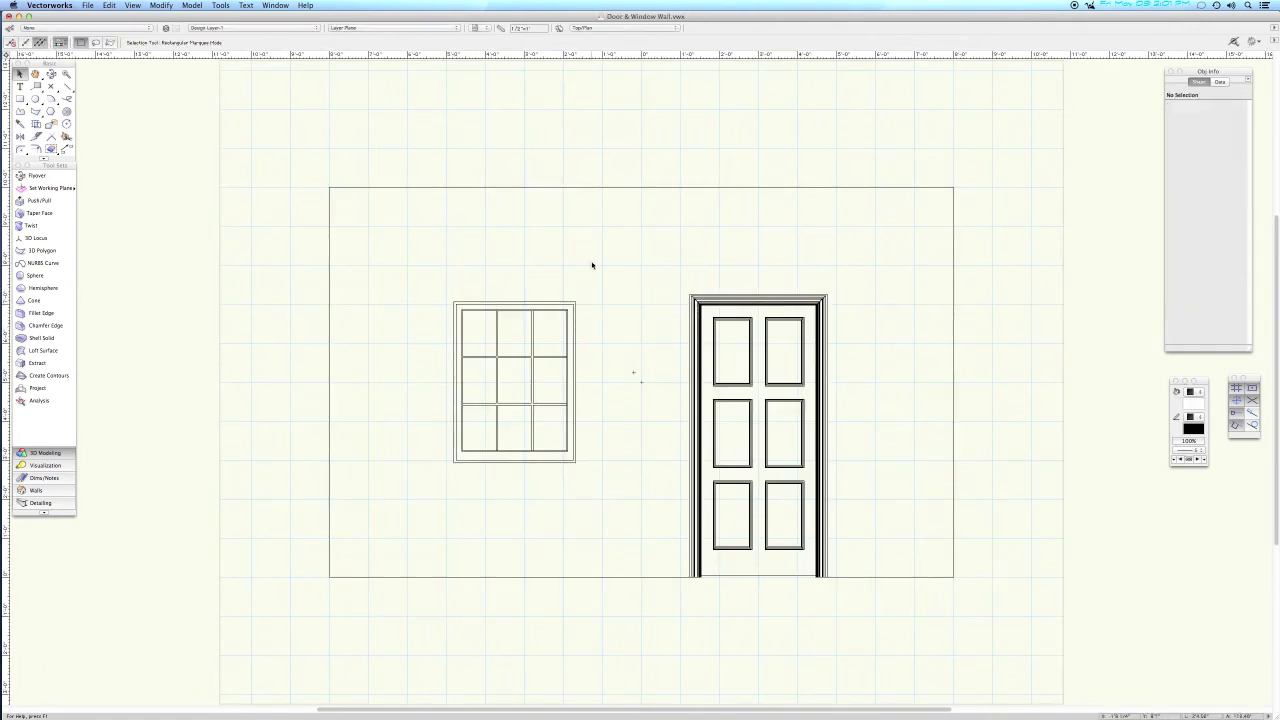
In Back view, paste the casing profile near the window end of the wall.
key("super+5")
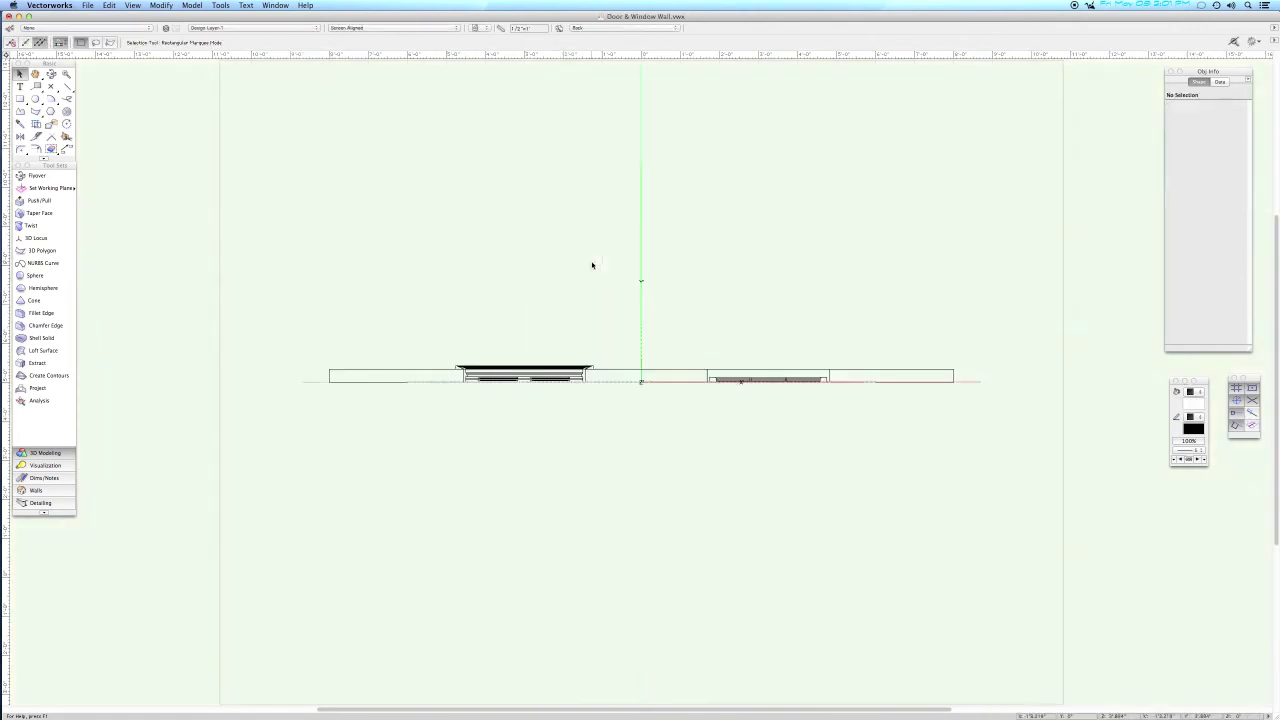
key("c")
left_click_drag(683, 344, 784, 414)
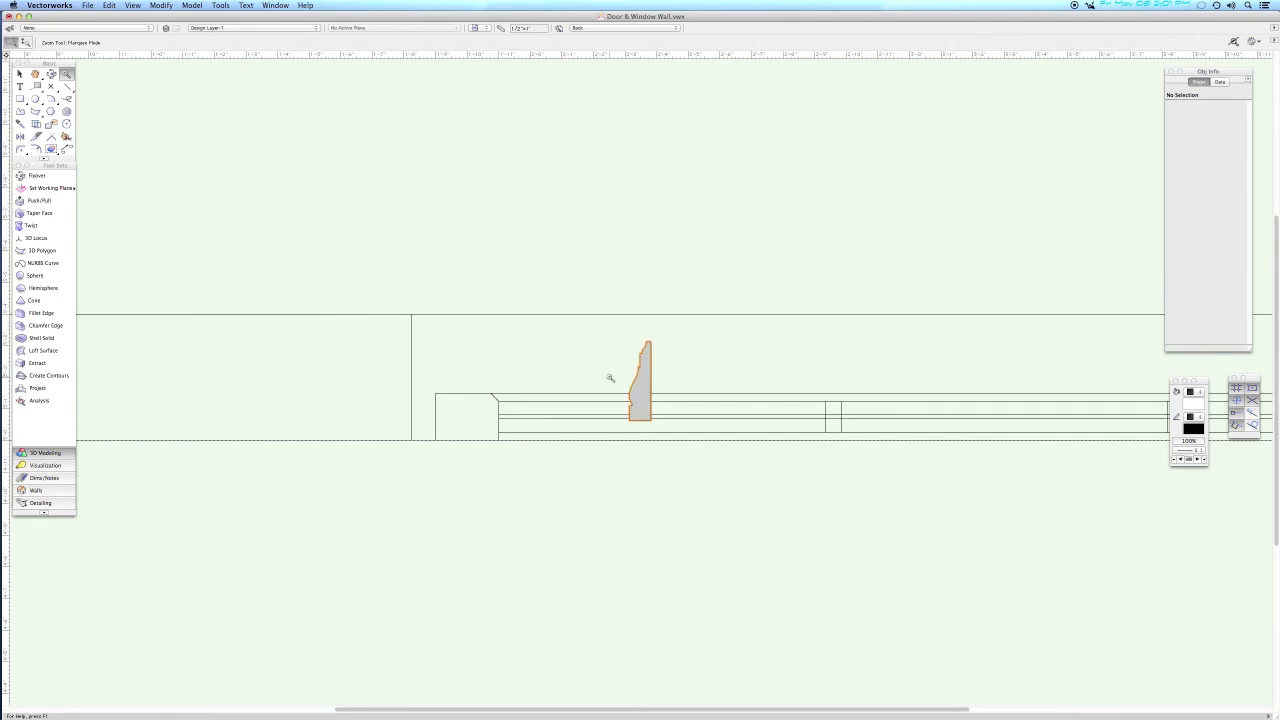
key("x")
left_click(645, 380)
left_click_drag(642, 378, 389, 272)
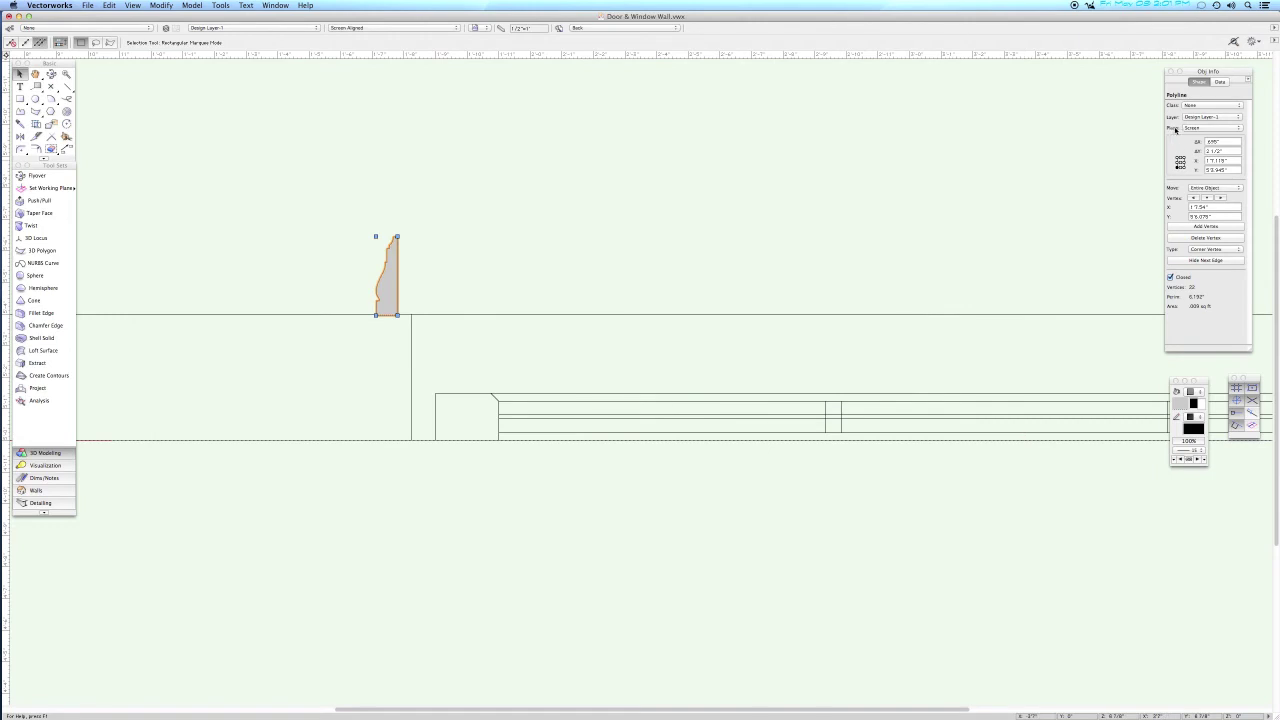
Set the profile's plane to Layer, rotate it -90°, and snap it onto the wall top.
left_click(1186, 128)
left_click(1193, 135)
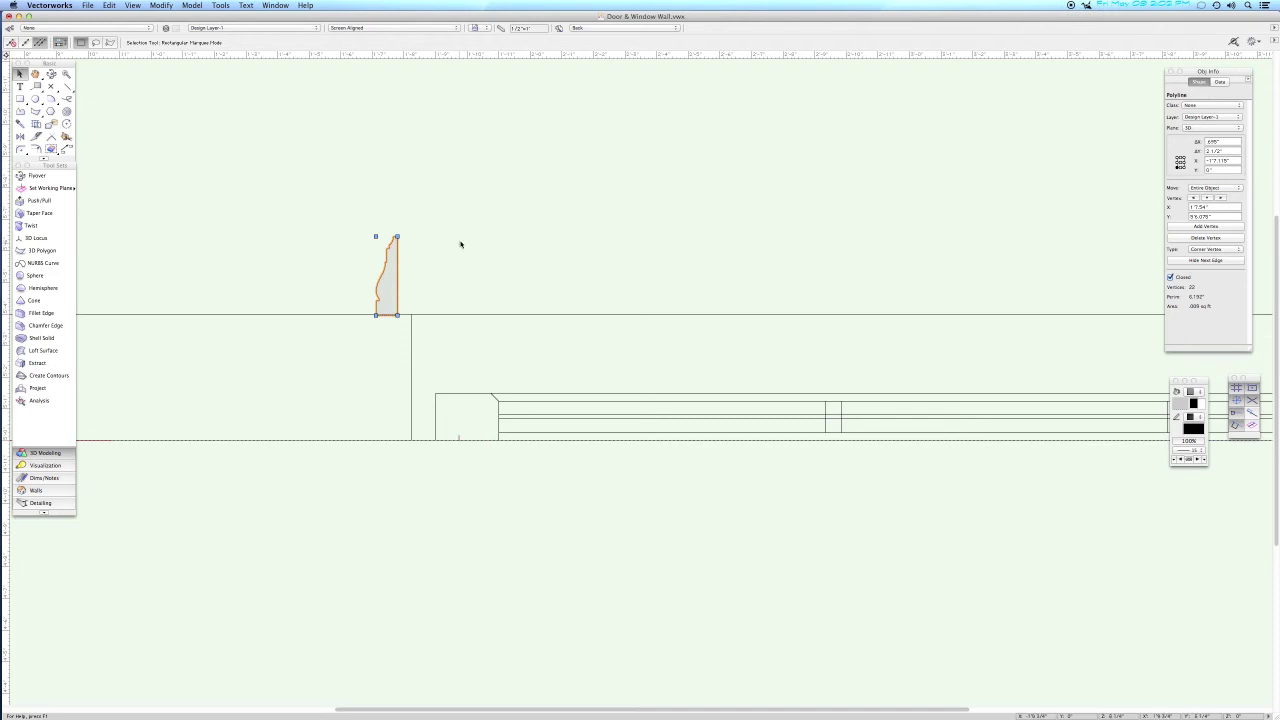
key("super+alt+r")
type("-90")
key("Return")
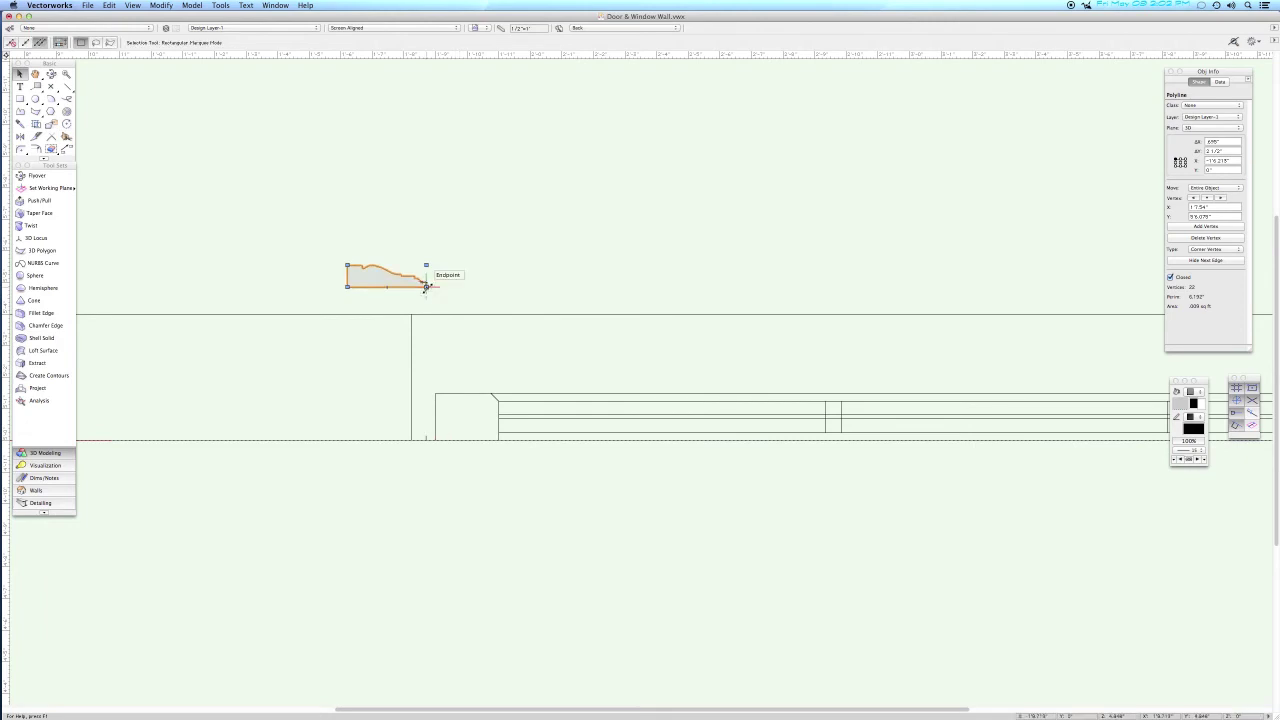
mouse_move(427, 287)
left_mouse_down()
mouse_move(411, 314)
mouse_move(427, 310)
left_mouse_up()
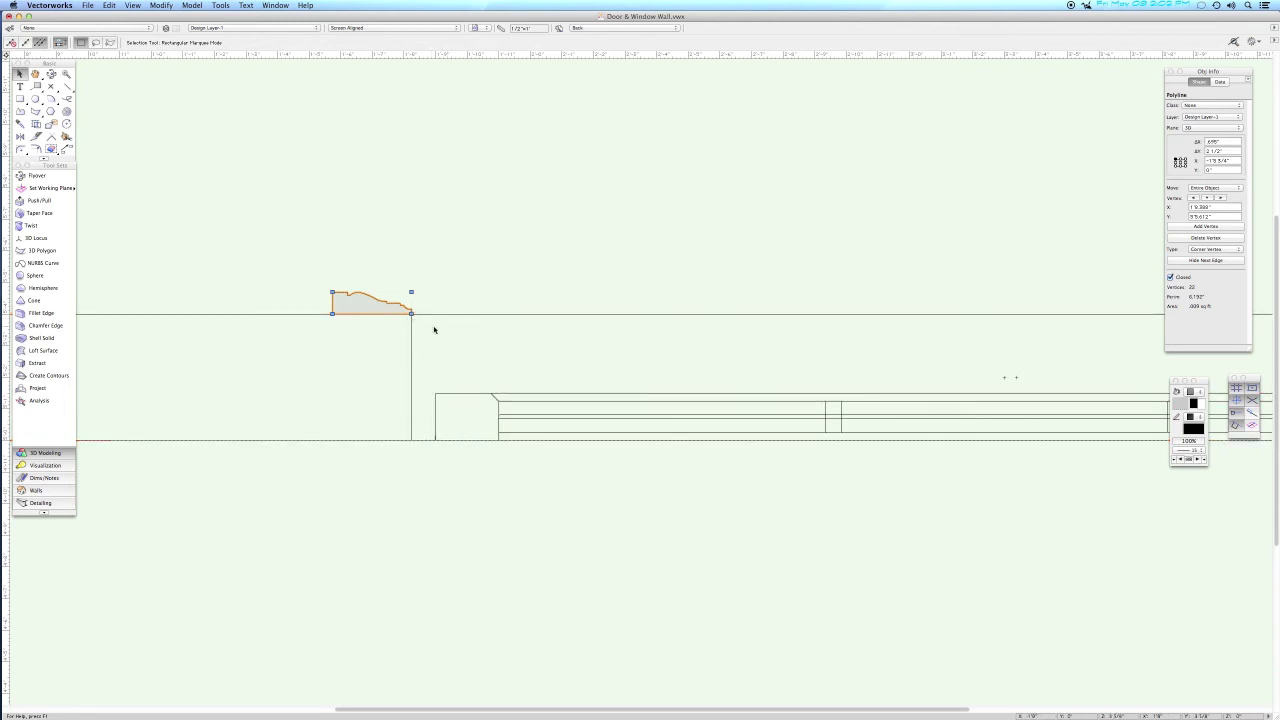
key("super+m")
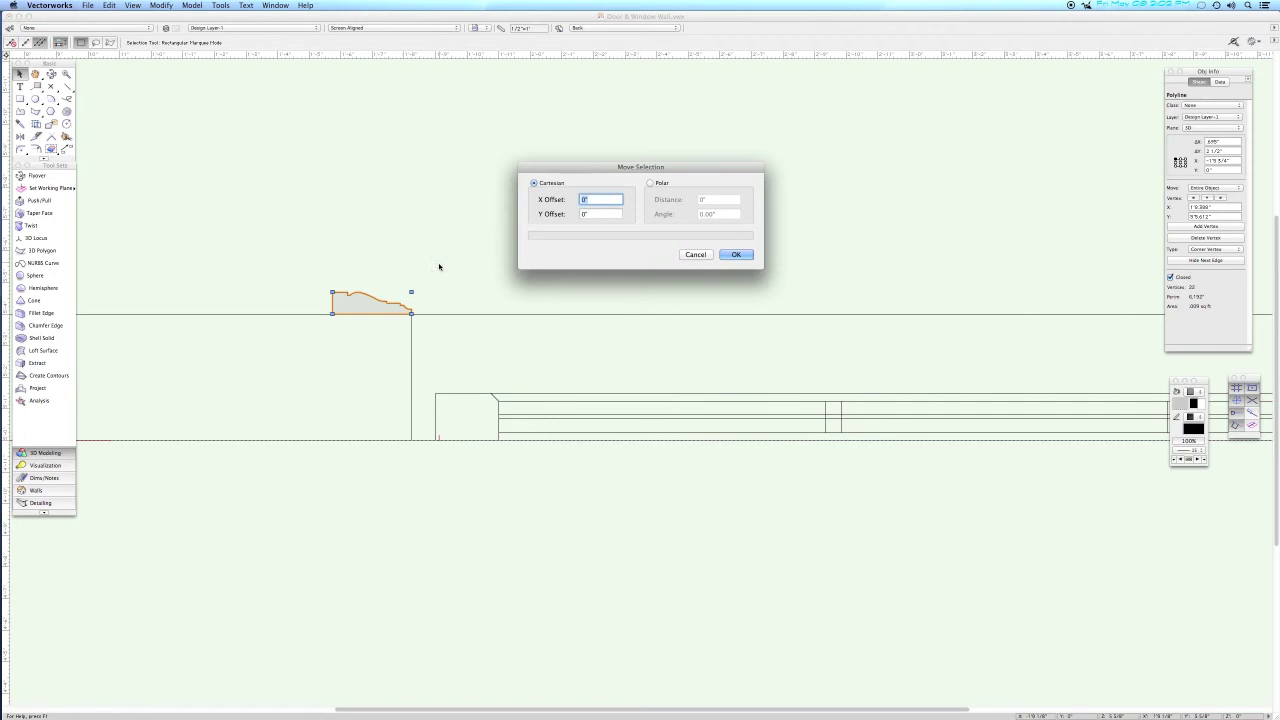
Shift the casing profile 0.75" right and draw a tall rectangle from its corner down to the wall base.
type(".75")
key("Return")
key("4")
left_click(435, 313)
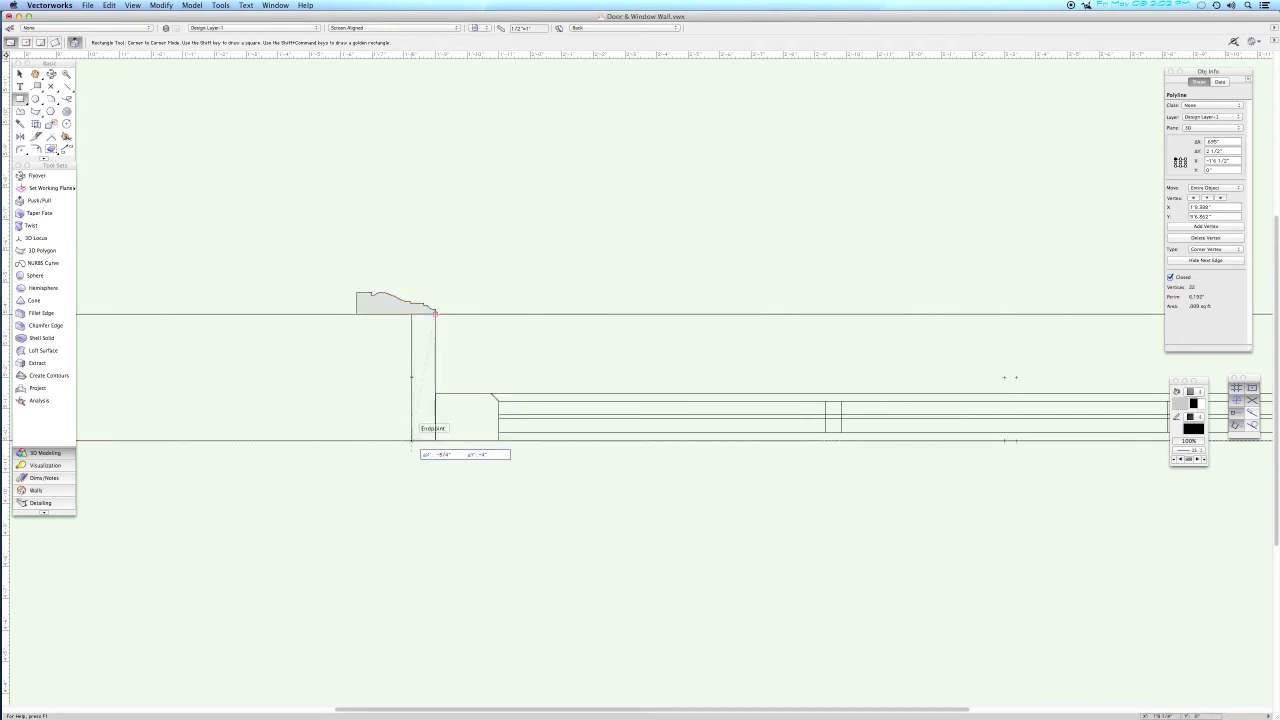
left_click(411, 440)
key("x")
left_click(469, 346)
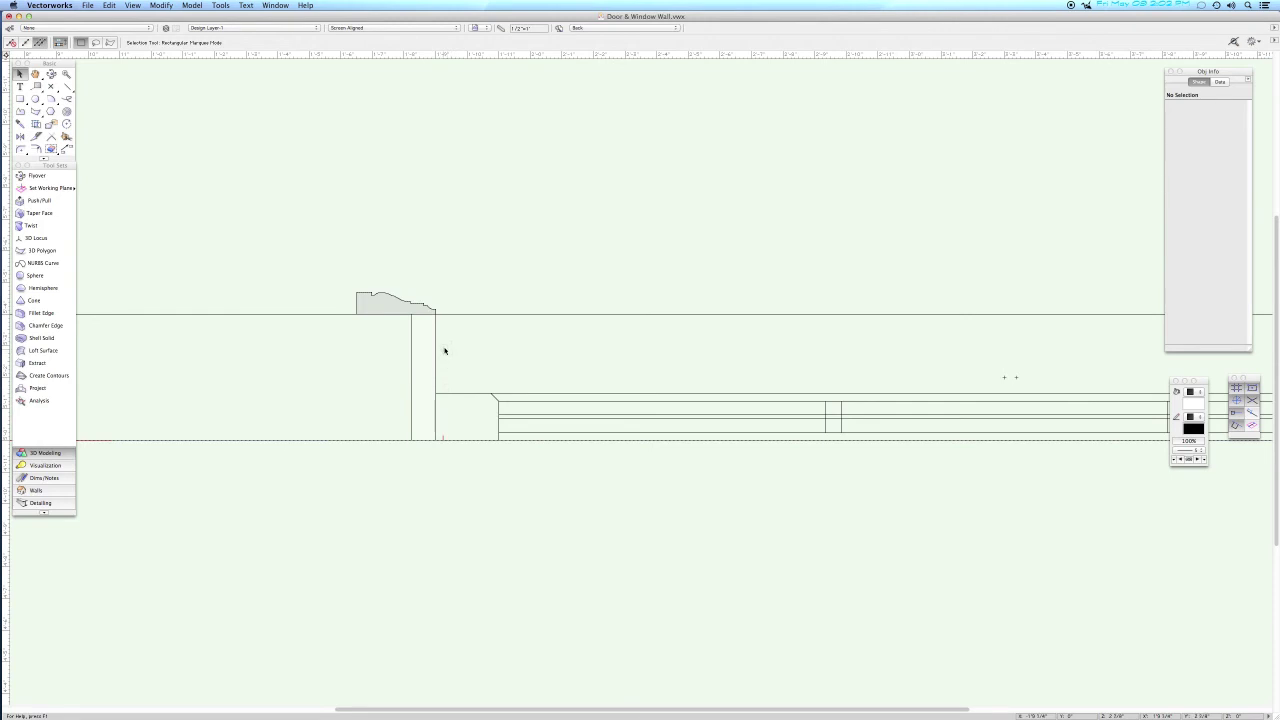
key("4")
key("4")
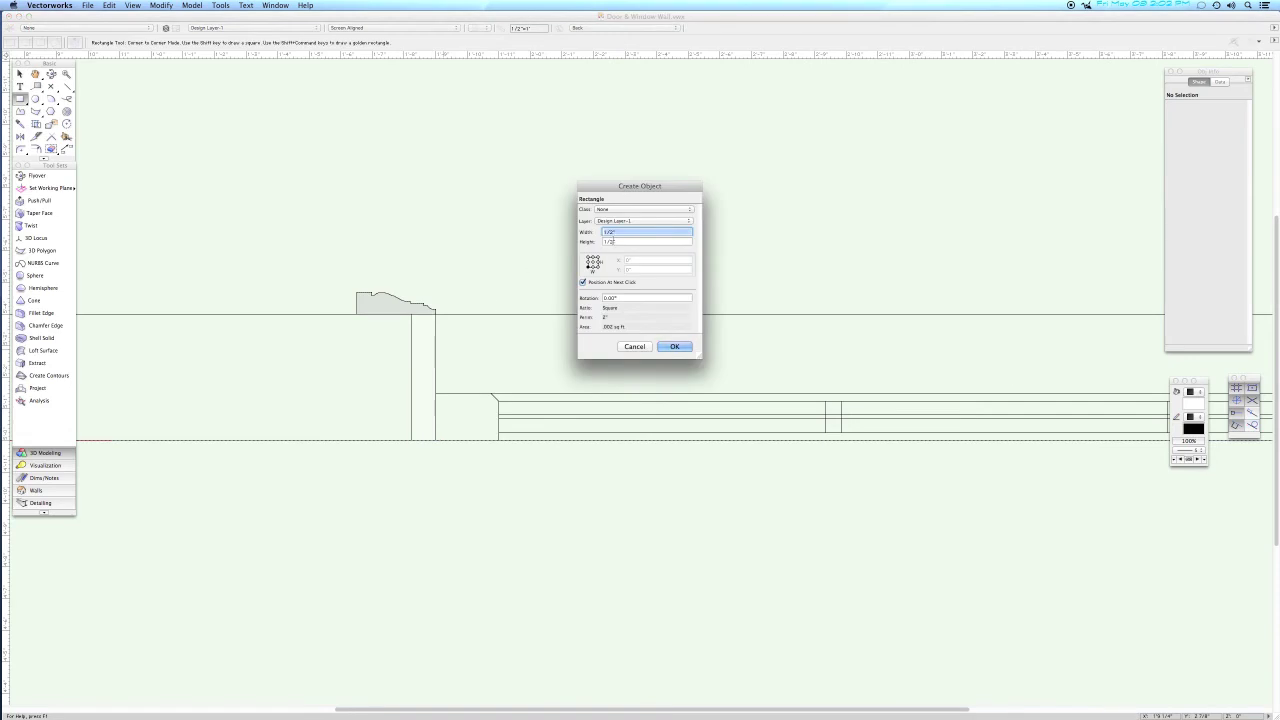
Place a 1/2" × 1/2" square, anchored top-left, against the tall strip.
left_click(592, 261)
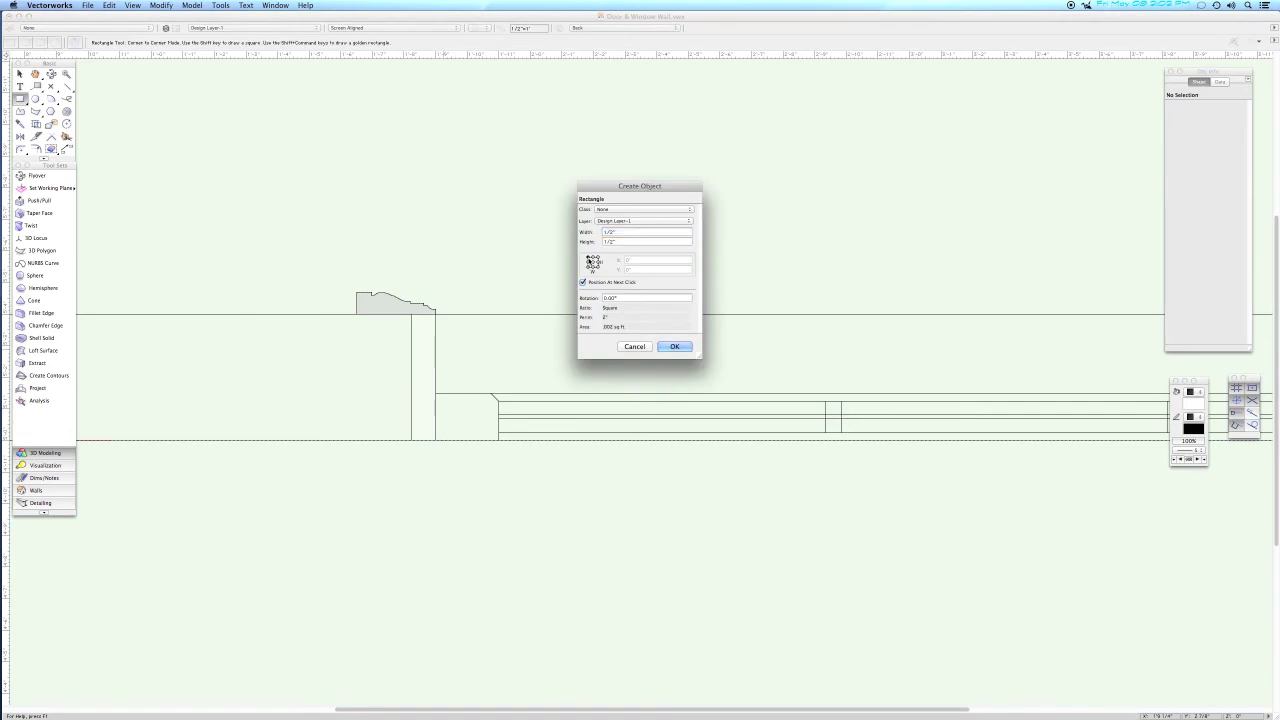
left_click(667, 347)
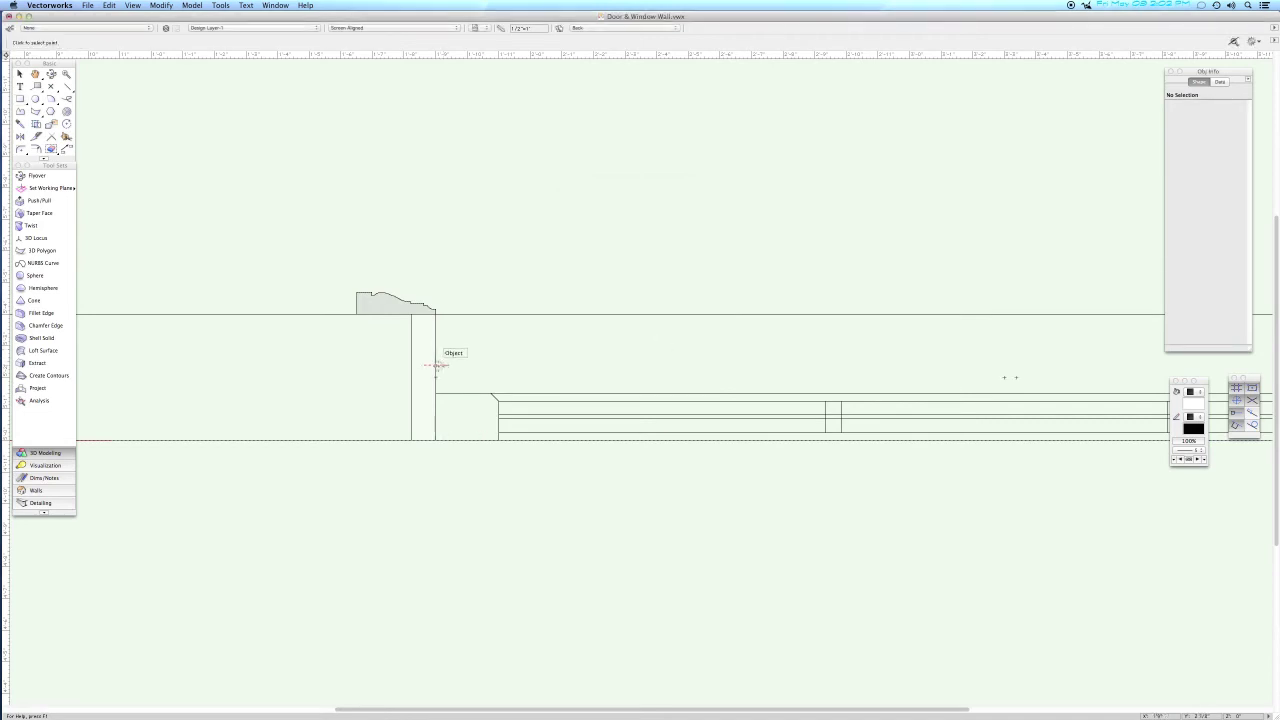
left_click(435, 376)
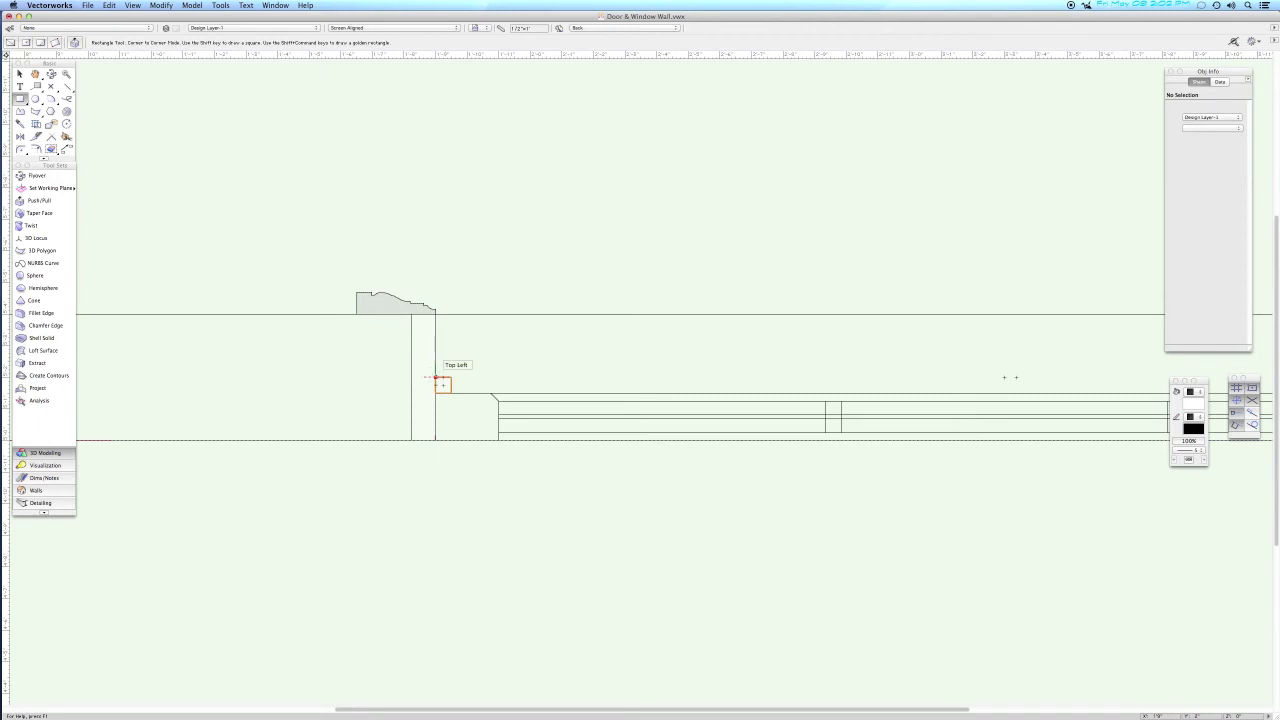
Merge the square, strip and casing profile into one outline with Add Surface.
key("x")
left_click(443, 379)
left_click(400, 300, "shift")
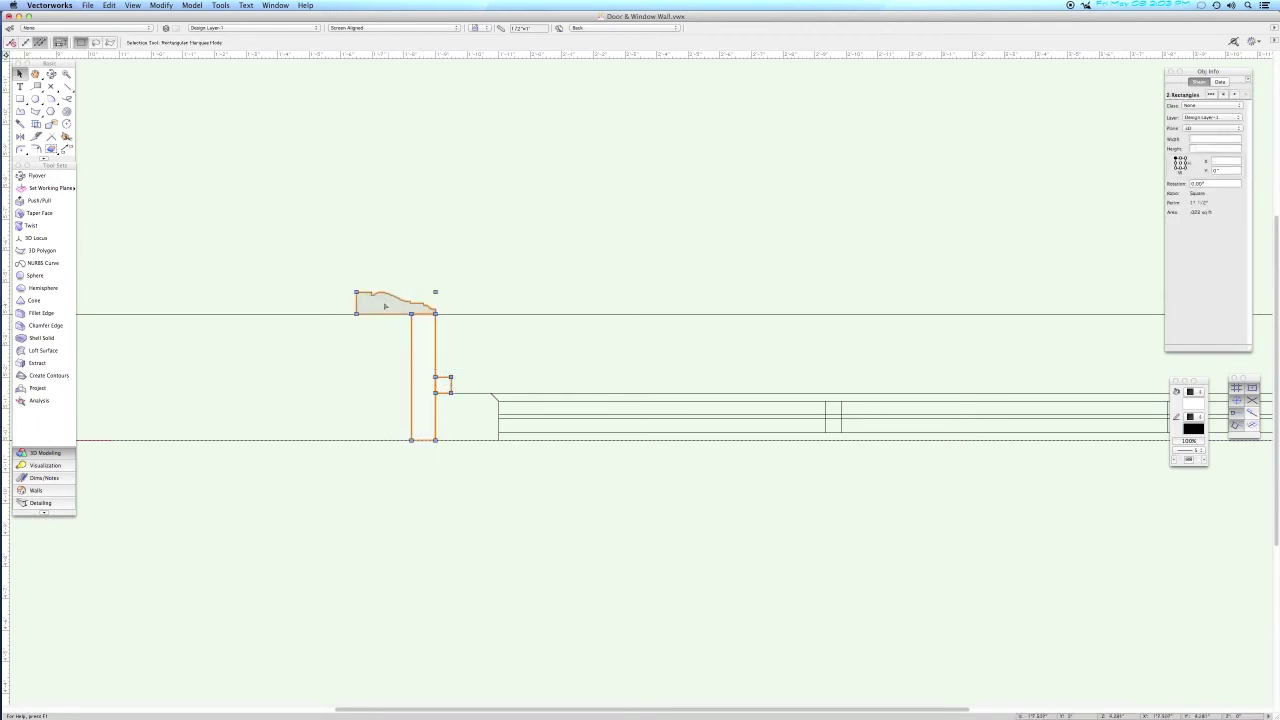
left_click(159, 6)
left_click(176, 127)
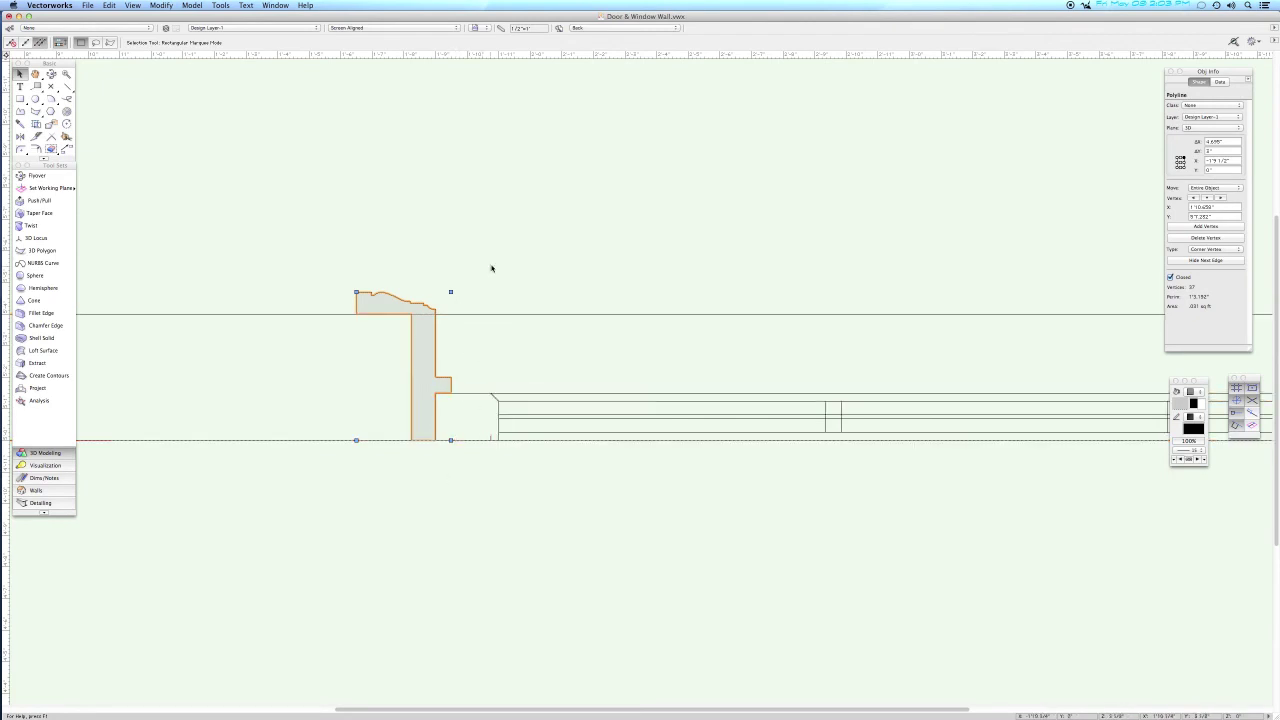
key("3")
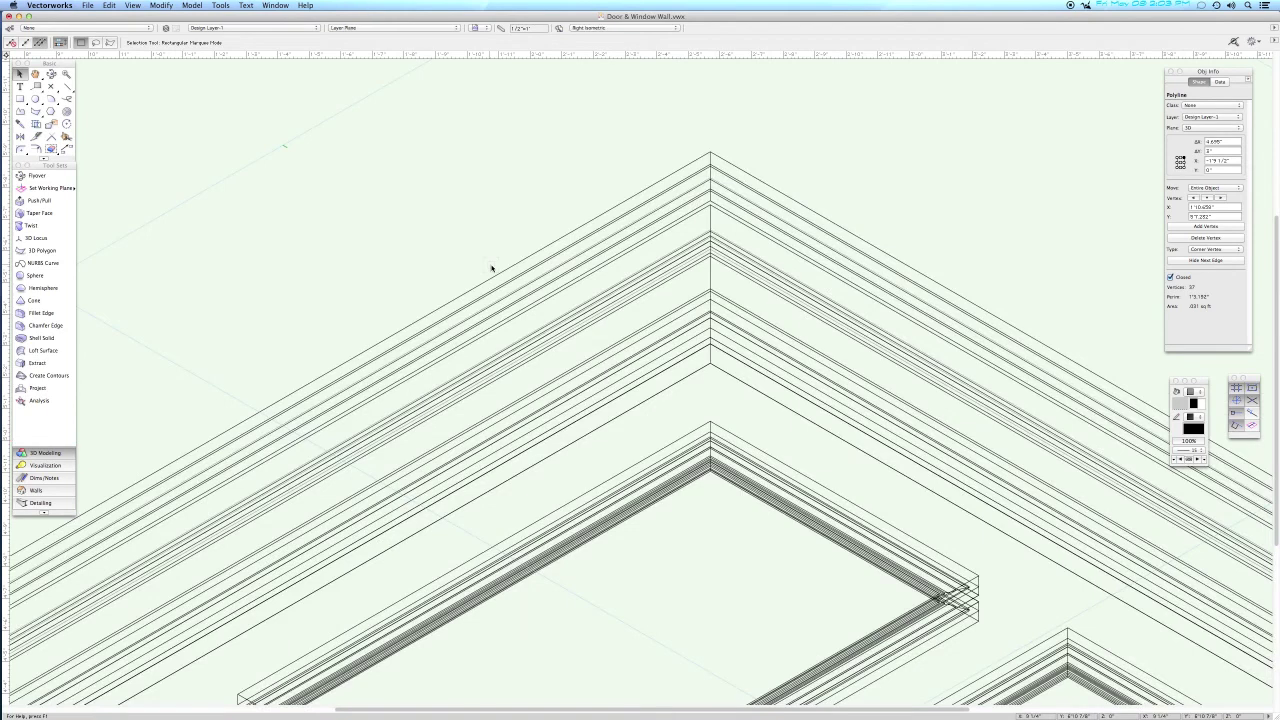
Zoom in on the window and drag the merged casing outline to the frame's front corner.
key("c")
left_click_drag(452, 244, 666, 434)
key("x")
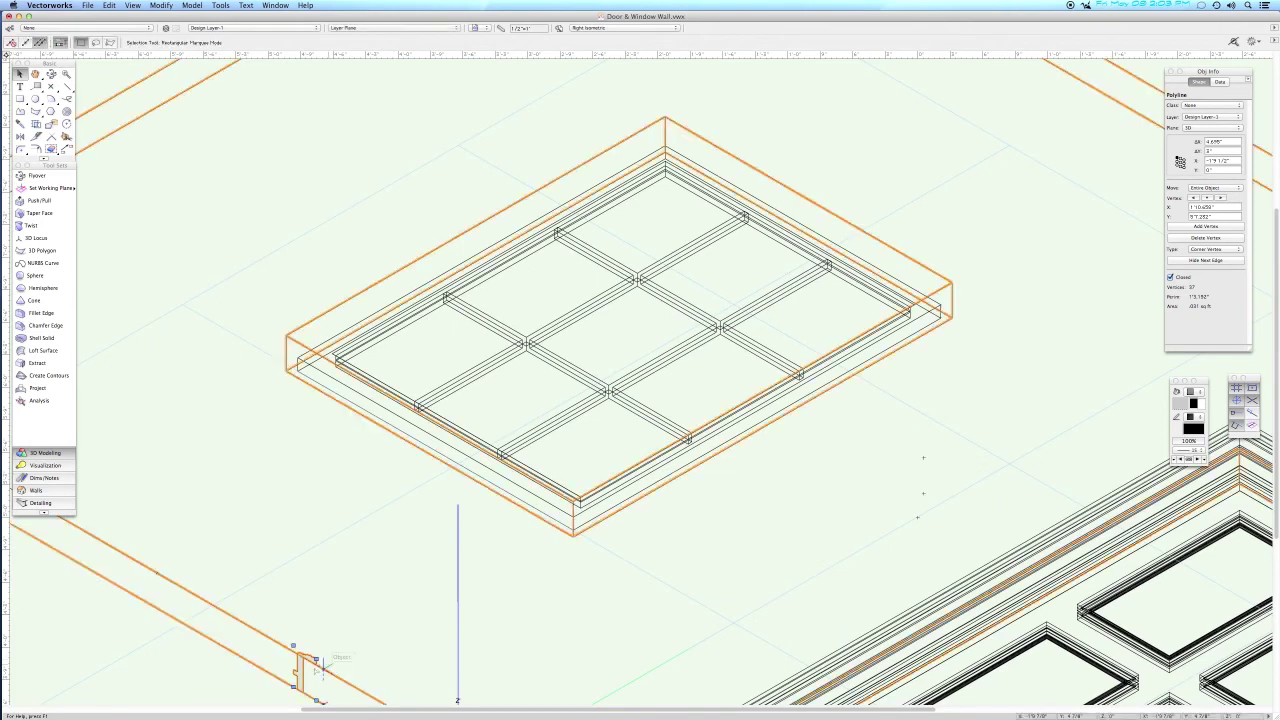
left_click_drag(303, 655, 578, 503)
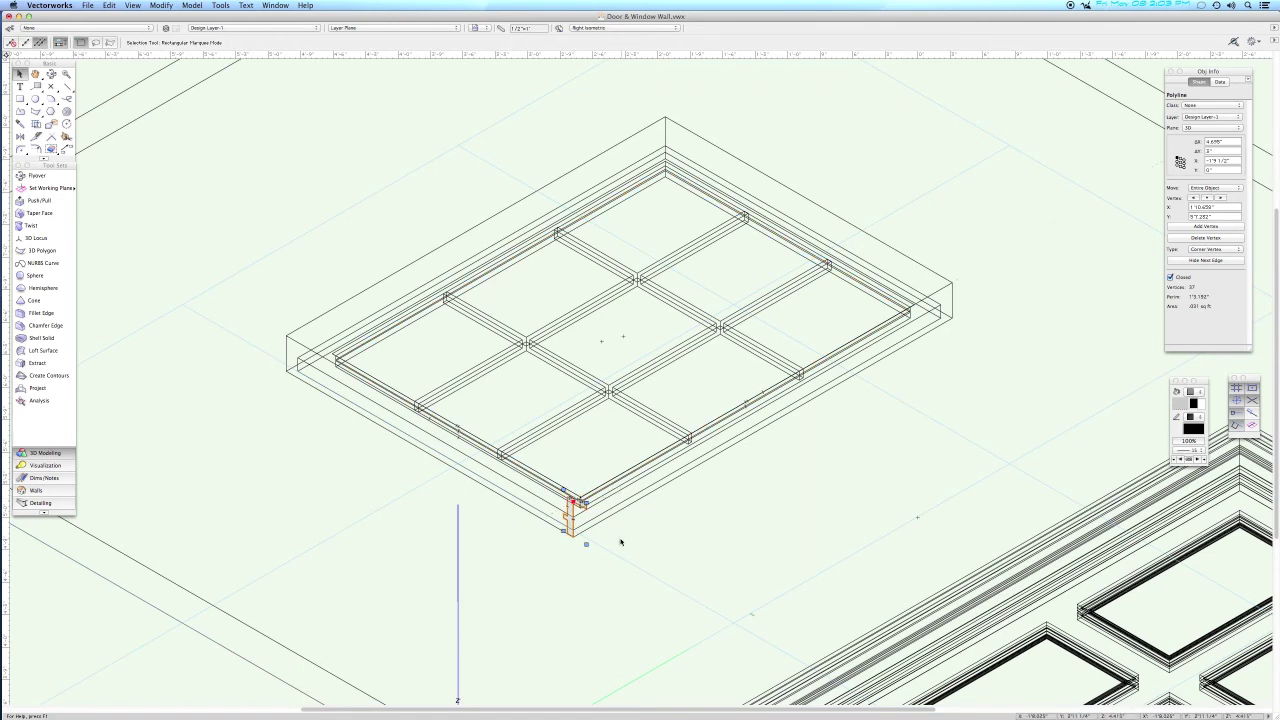
key("c")
scroll(369, 378, "up", 2)
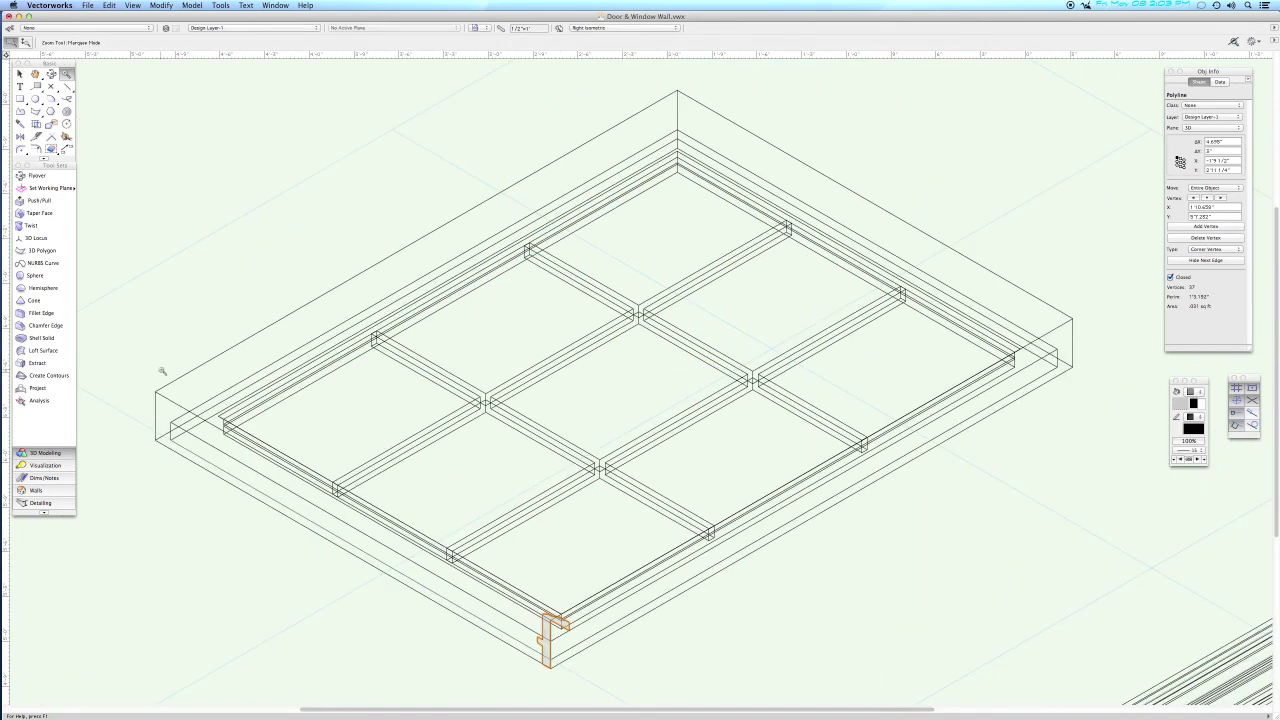
Draw a 3D polygon through the frame's left, top, right and bottom outer corners.
left_click(45, 251)
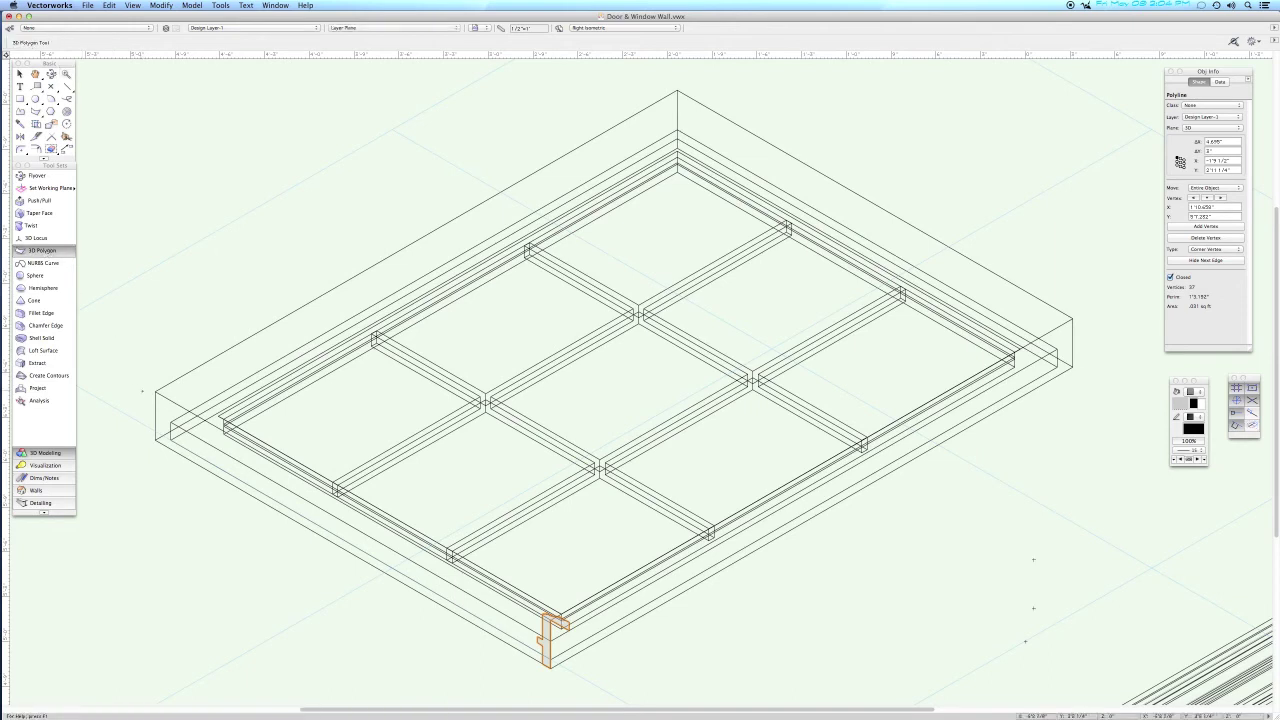
left_click(155, 390)
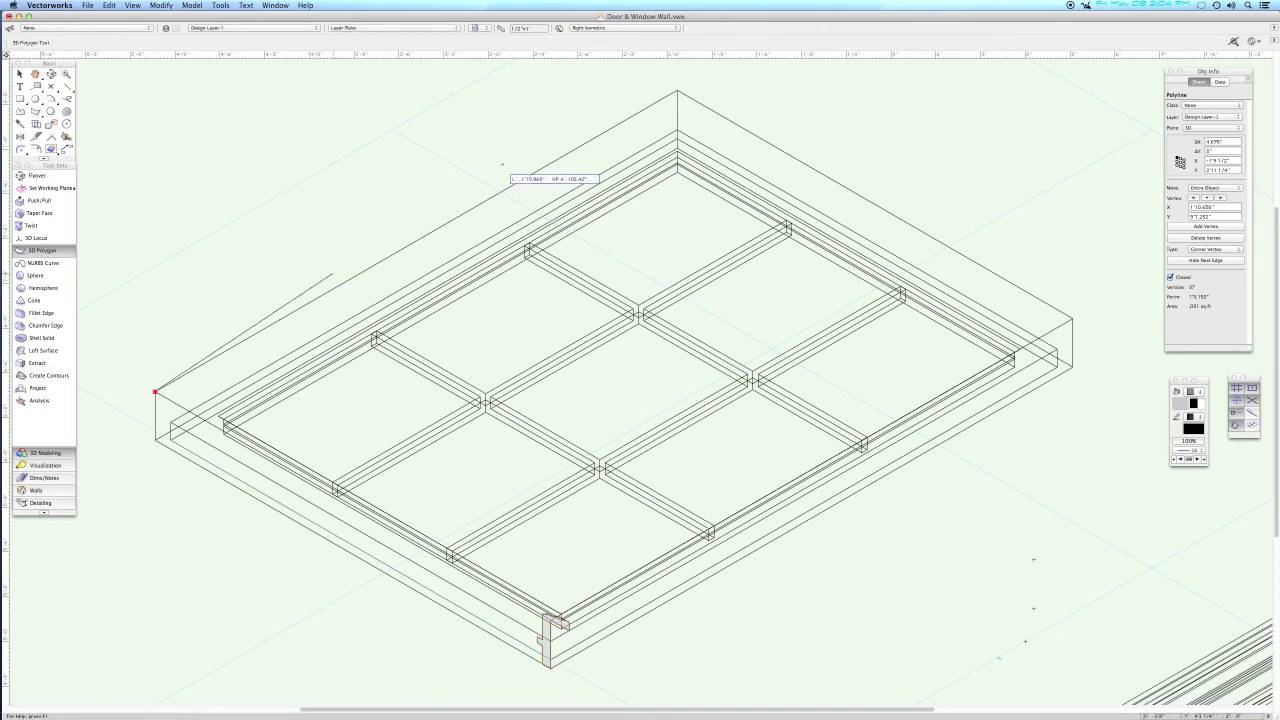
left_click(677, 90)
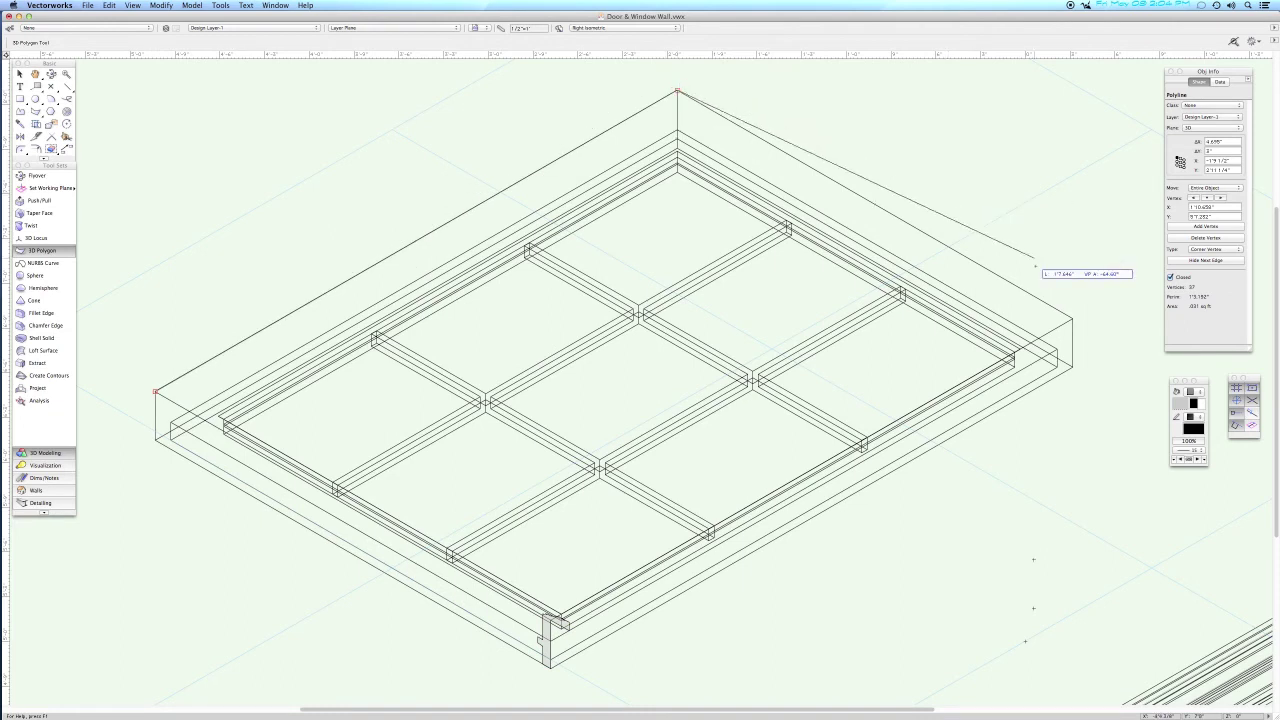
left_click(1072, 318)
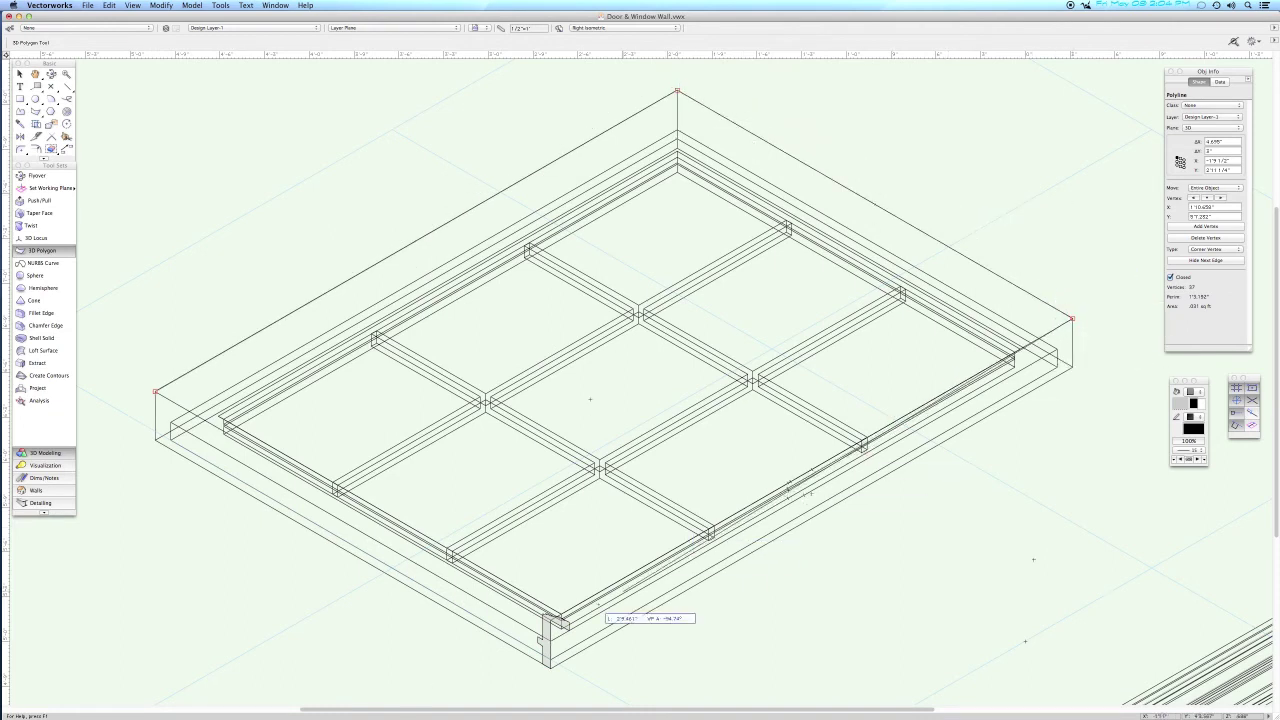
double_click(548, 622)
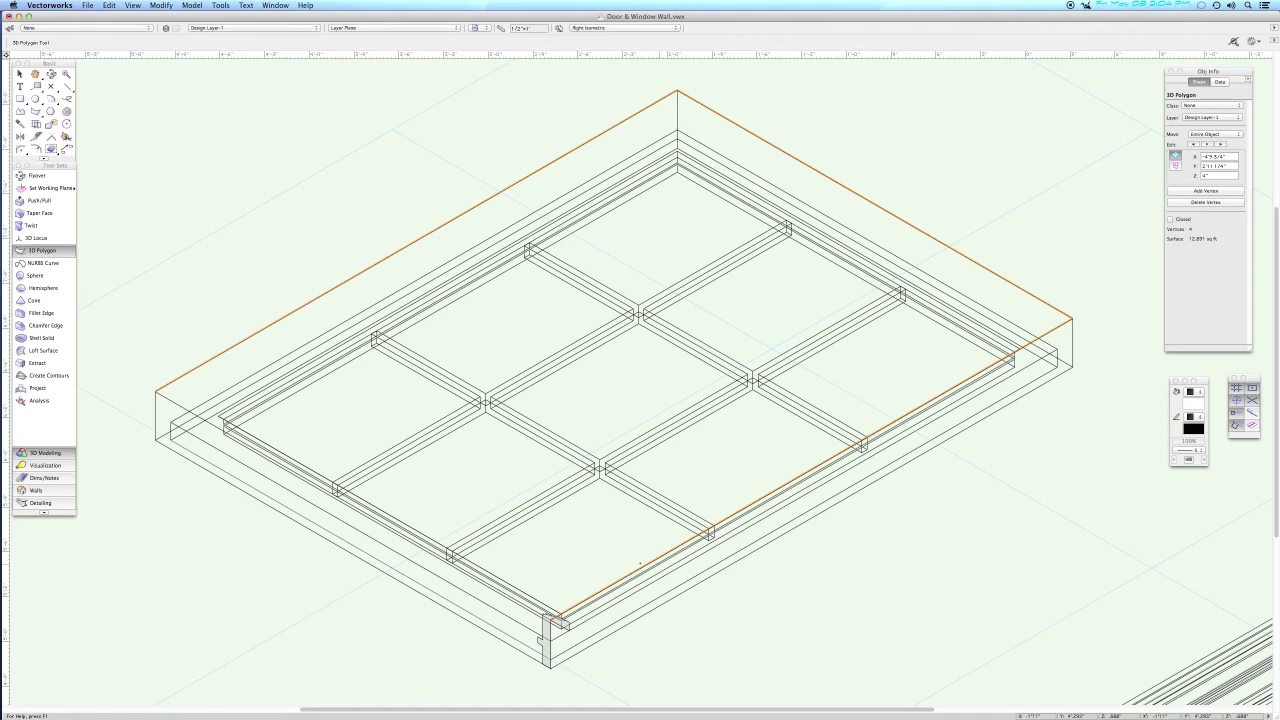
key("x")
left_click(575, 650, "shift")
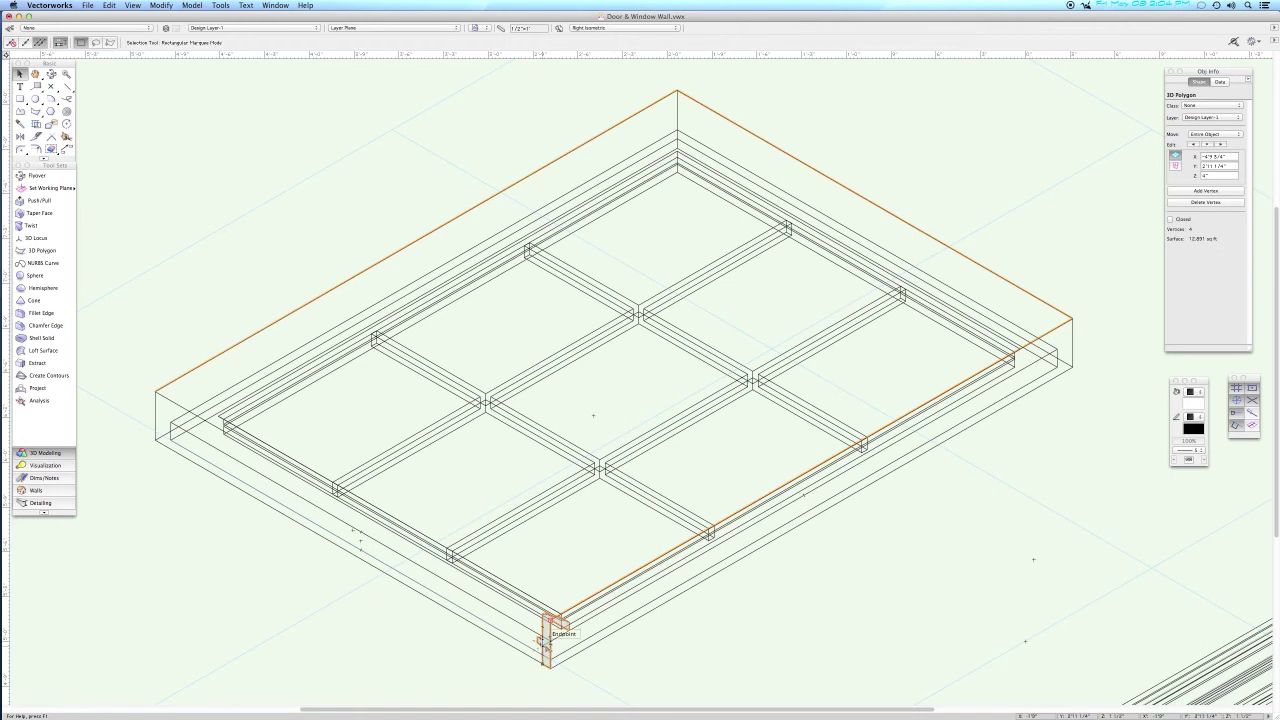
Extrude the casing profile along the frame's 3D polygon path, then view it in Top/Plan.
left_click(545, 447, "shift")
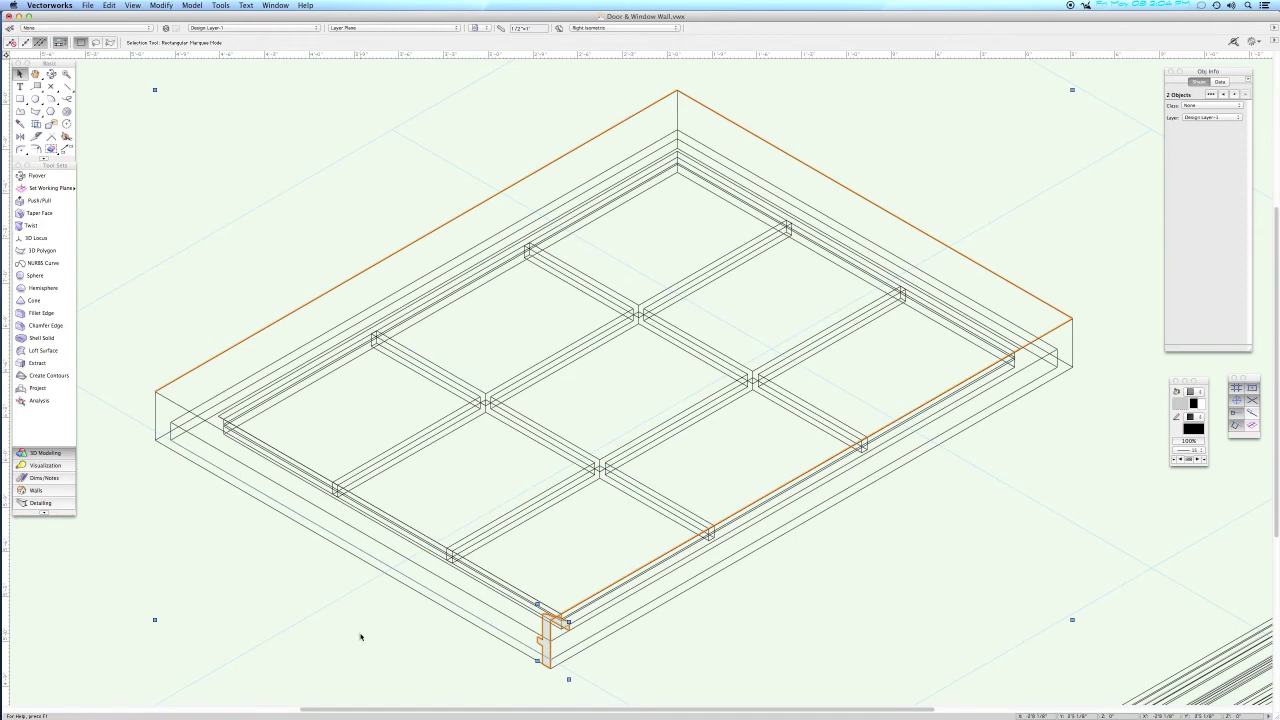
key("super+alt+e")
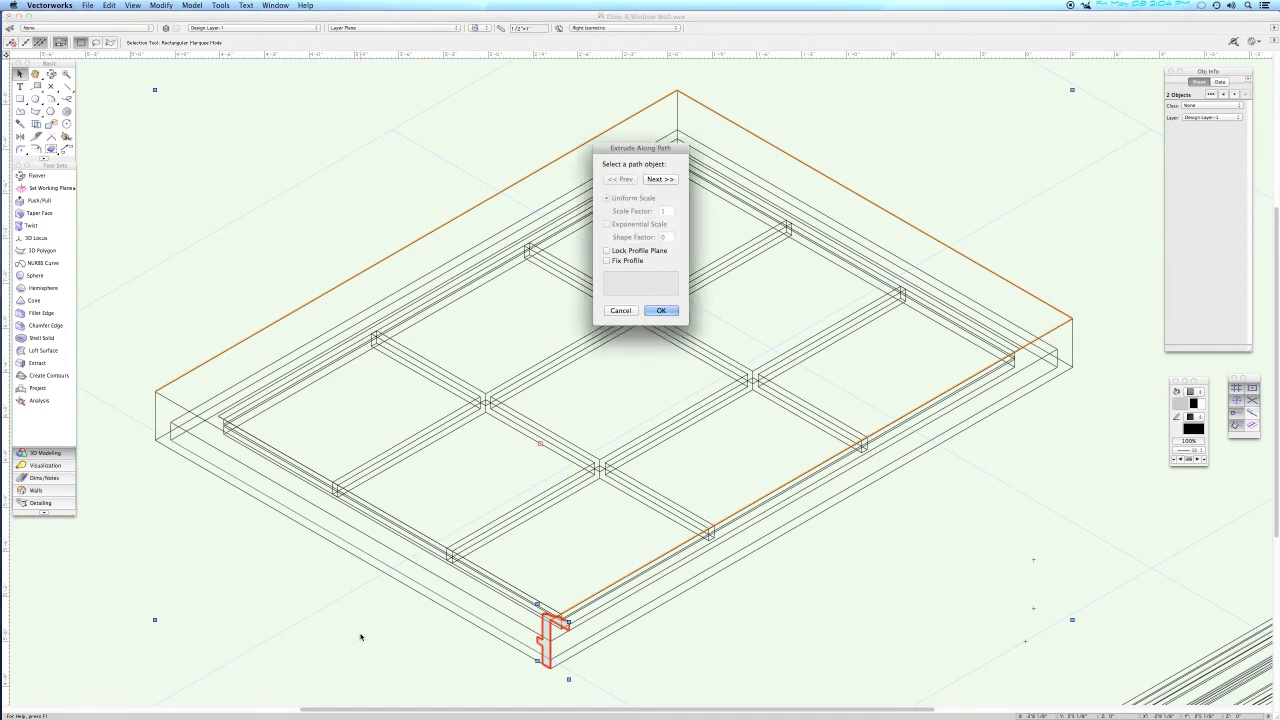
left_click(666, 179)
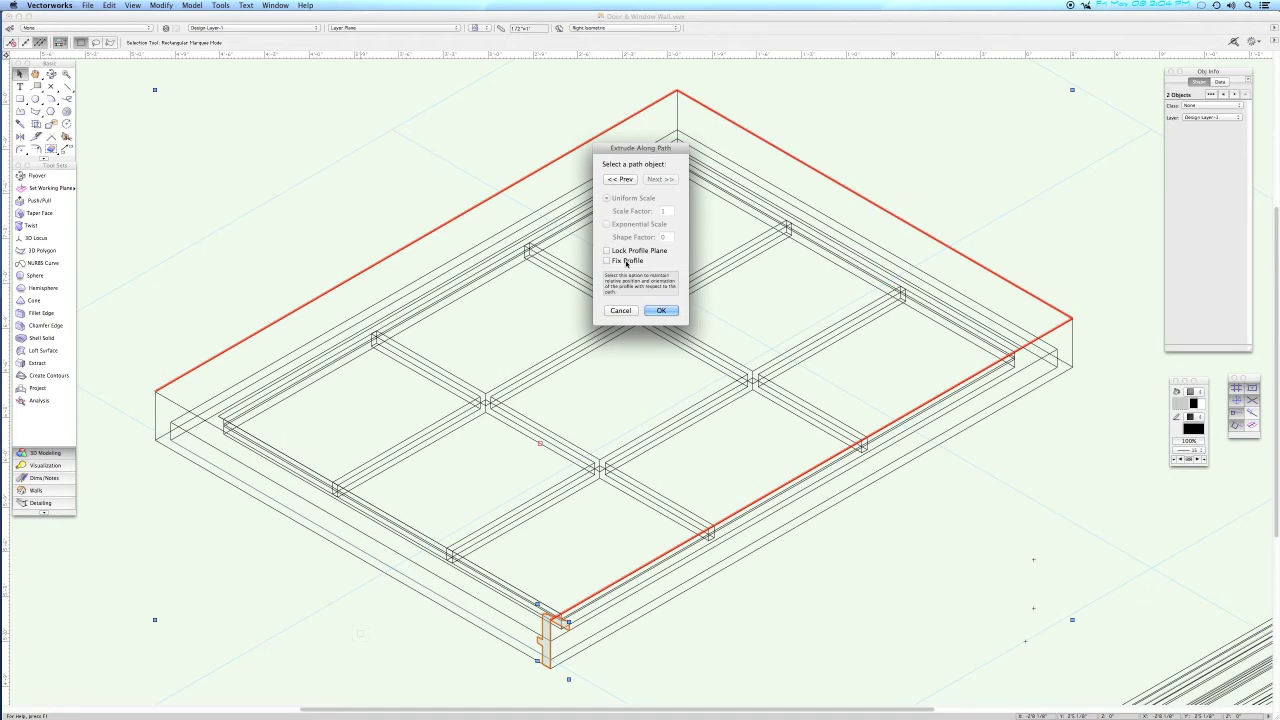
left_click(658, 311)
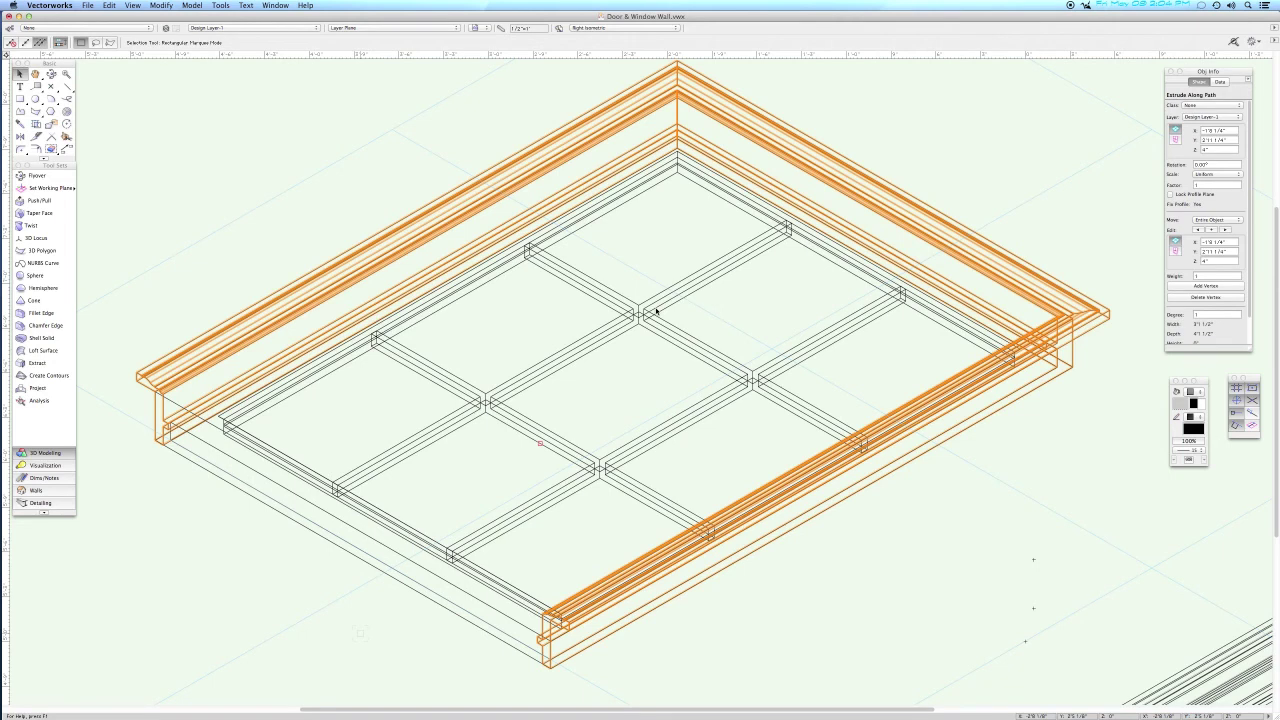
key("F5")
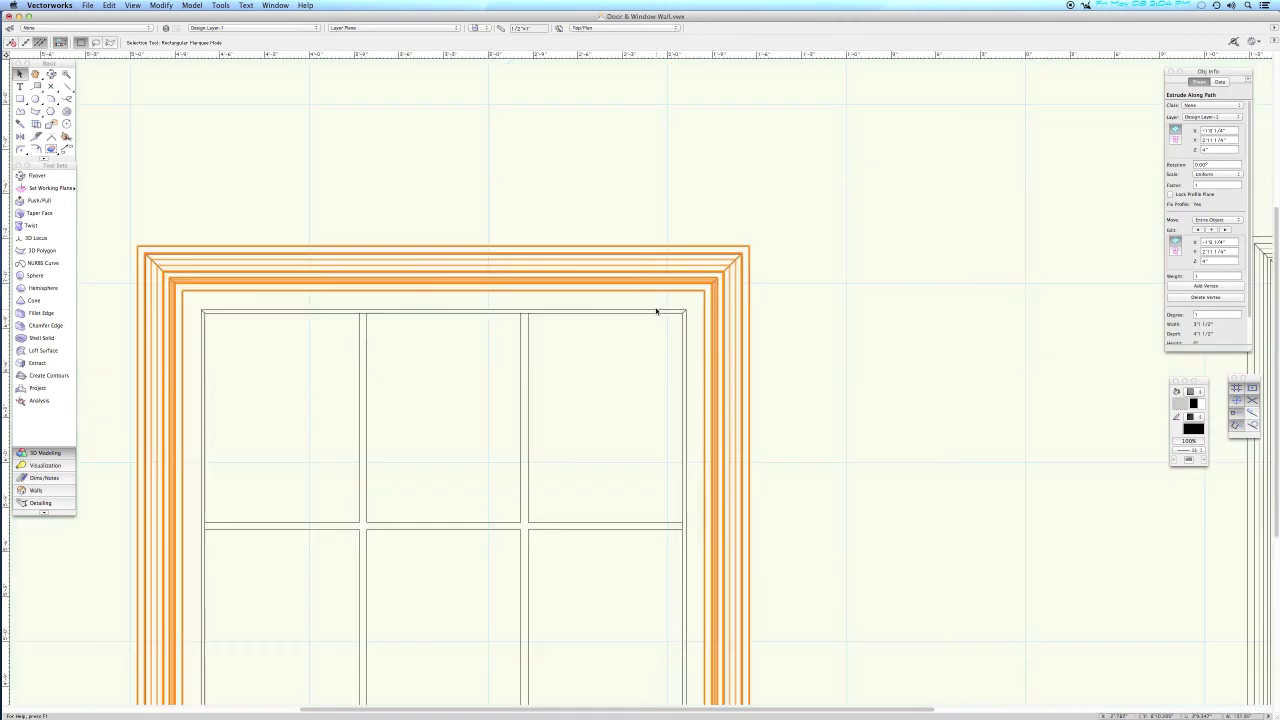
Pan down to the bottom frame and define a 3'5" by 1 1/2" rectangle in Create Object.
key("h")
left_click_drag(643, 426, 703, 149)
left_click_drag(694, 446, 698, 334)
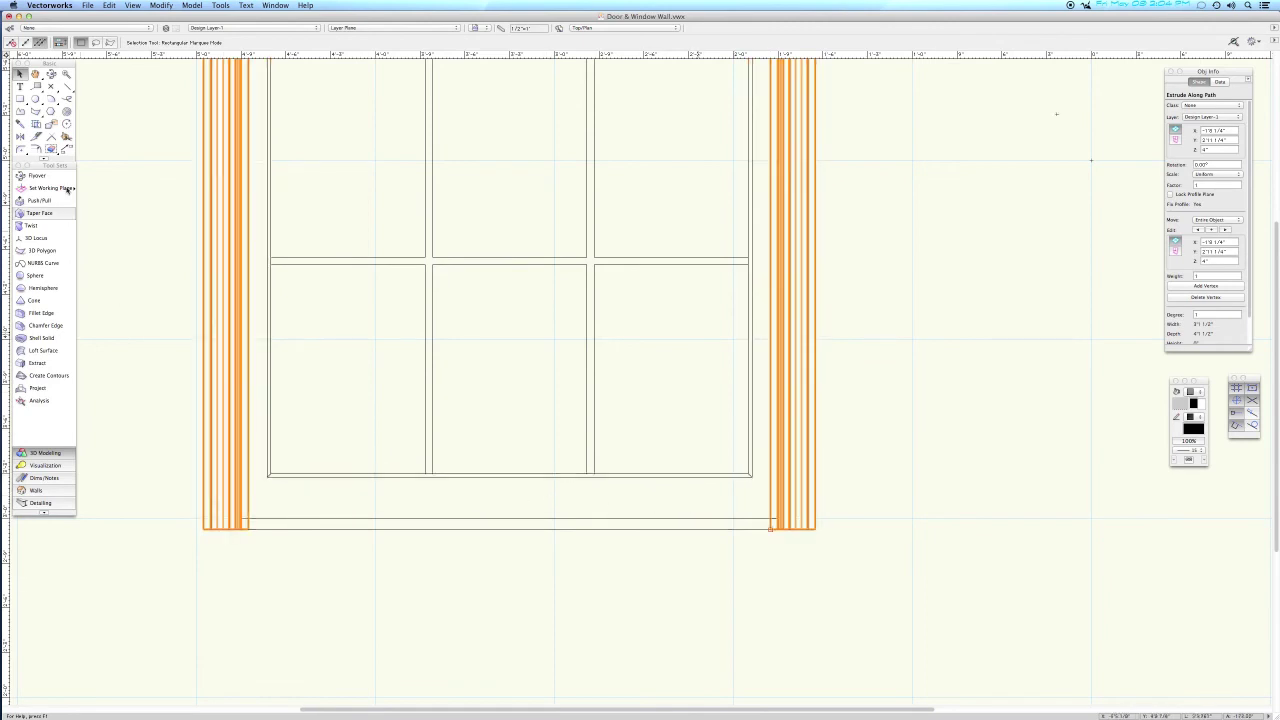
double_click(20, 102)
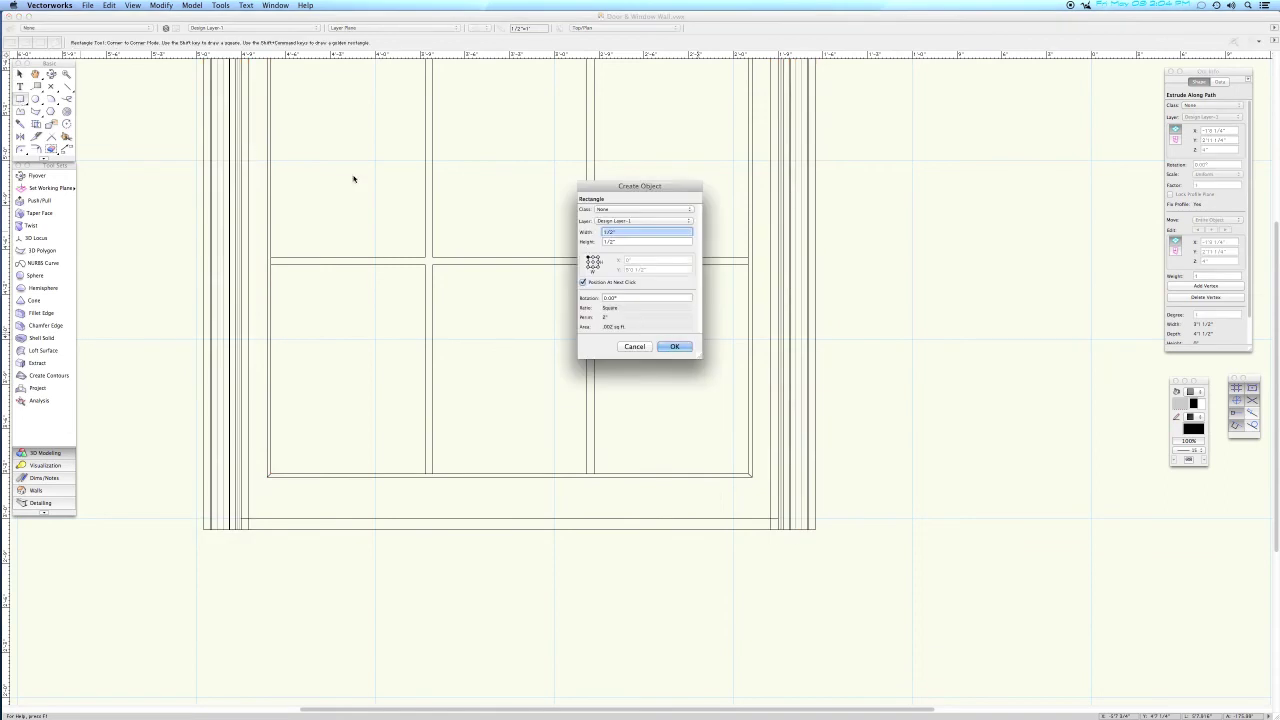
type("3'5")
key("Tab")
type("1'8")
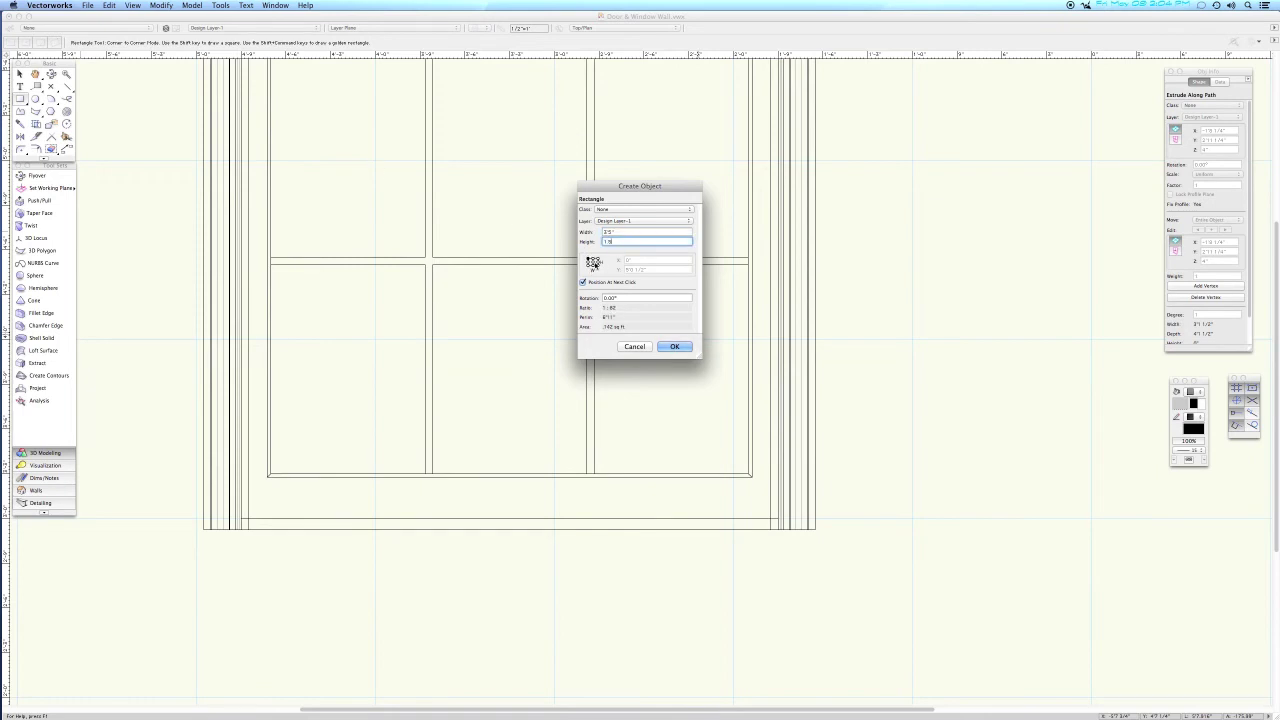
left_click(671, 346)
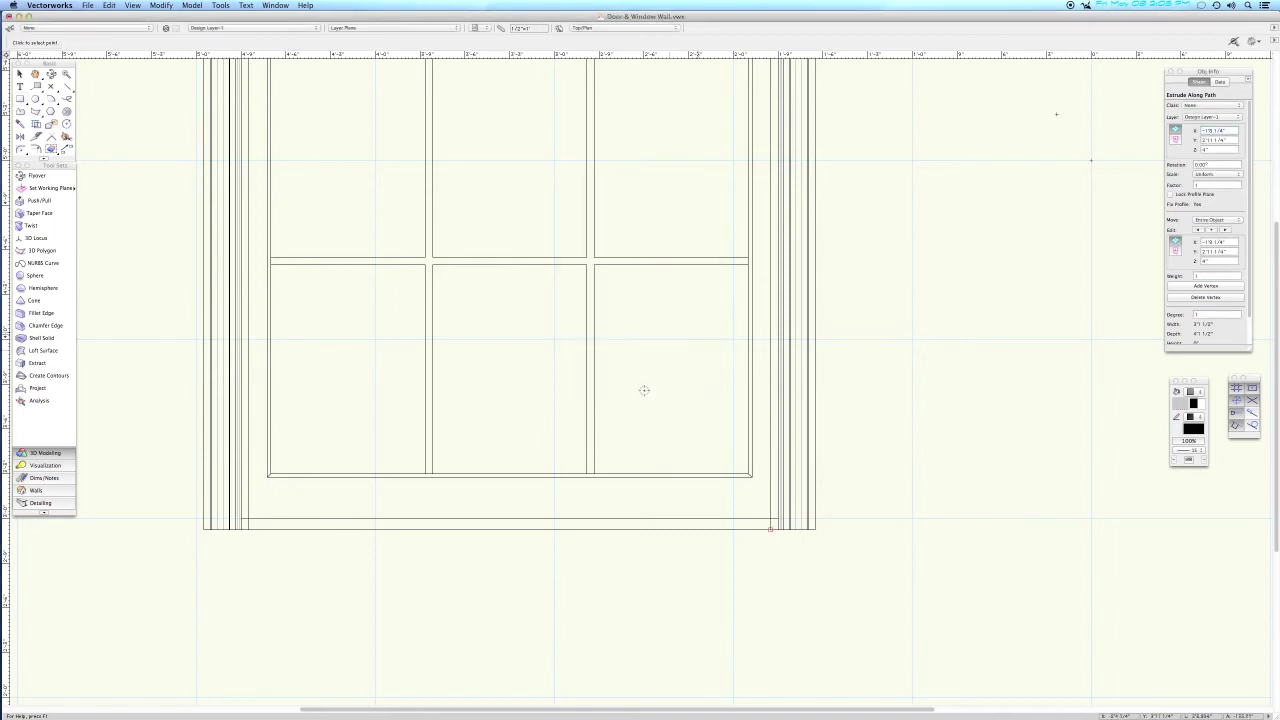
Place the rectangle centred under the bottom frame, set Fill to None, and widen it to 3'8".
left_click(508, 530)
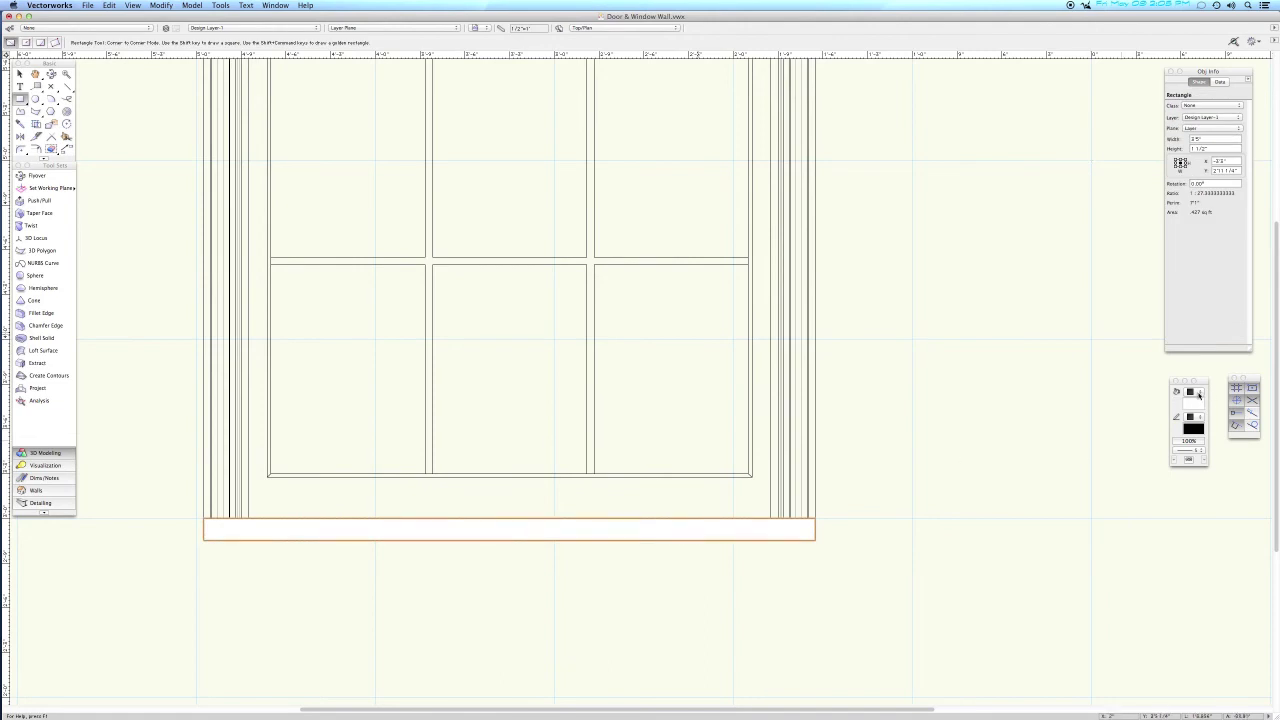
left_click(1199, 393)
left_click(1200, 380)
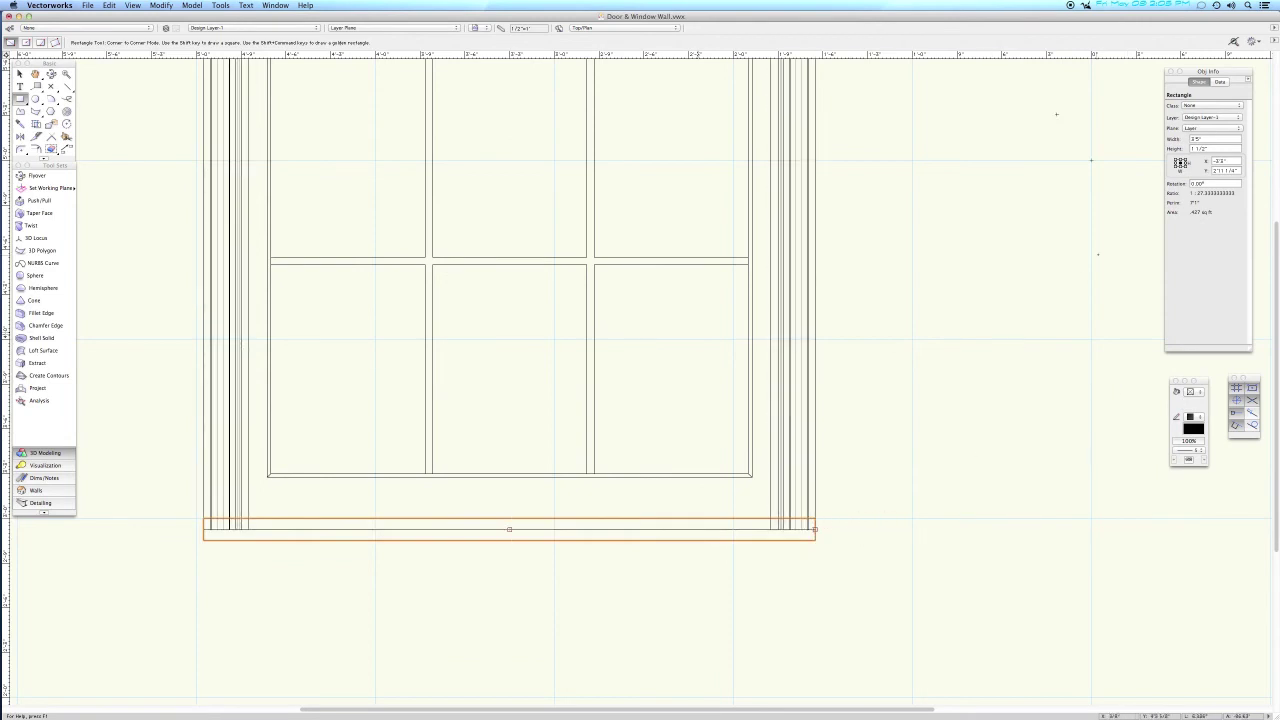
left_click(1215, 139)
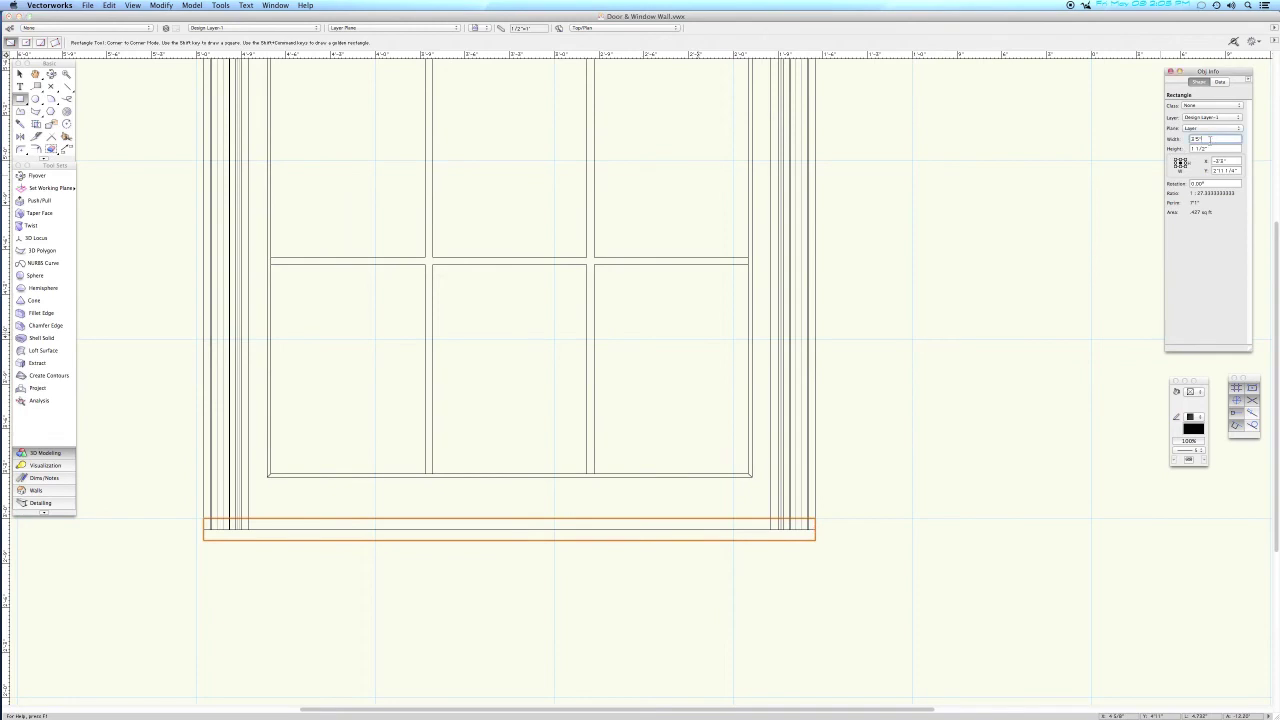
key("Return")
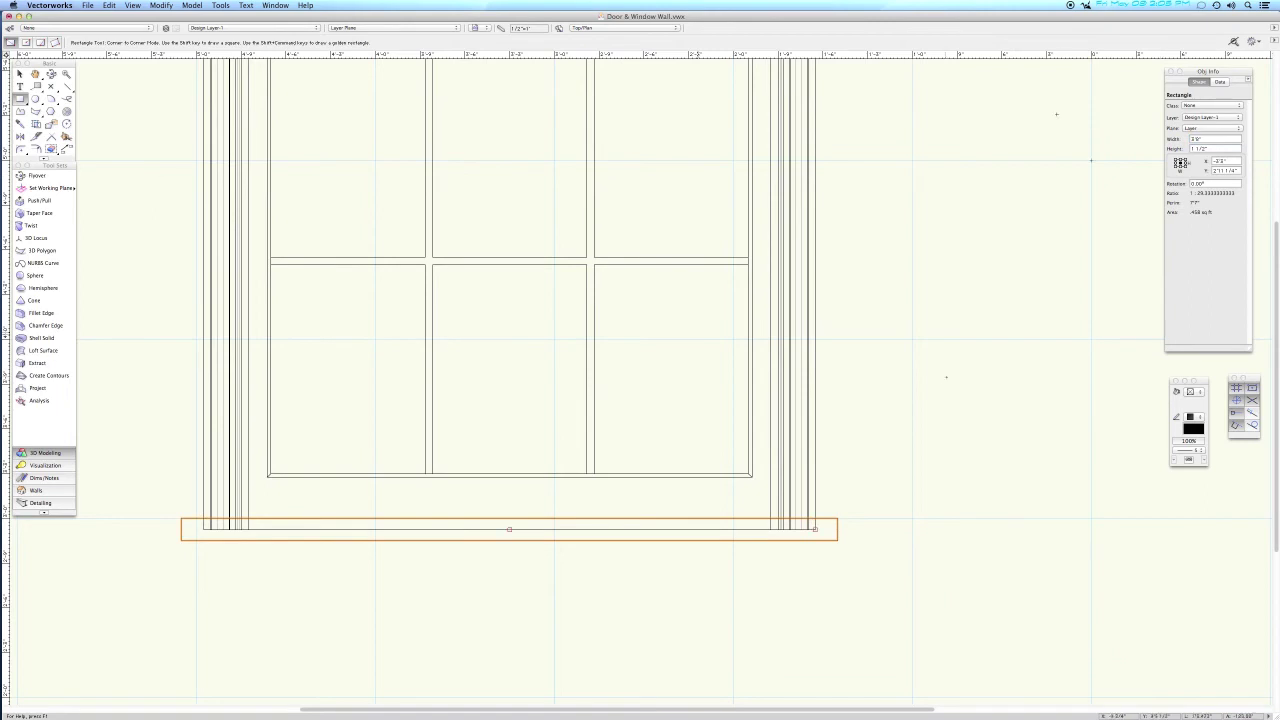
key("KP_3")
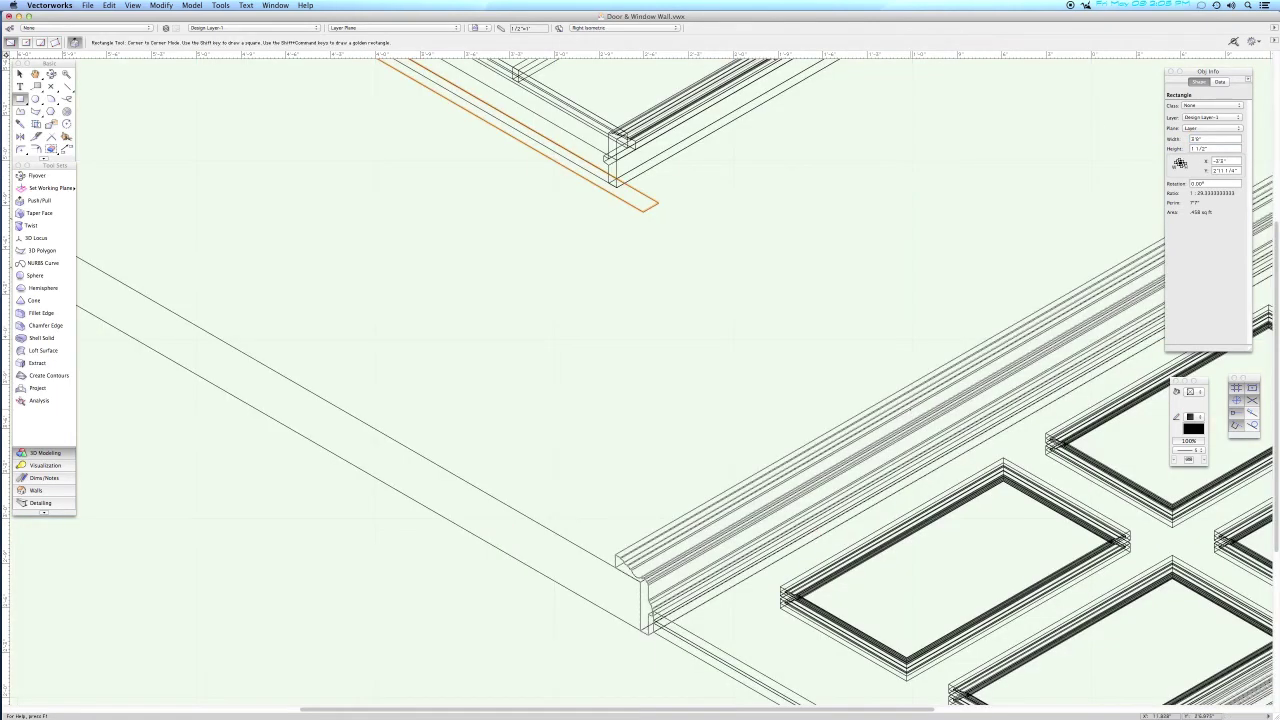
Extrude the 3'8" sill rectangle 5 1/2" into a solid block.
key("space")
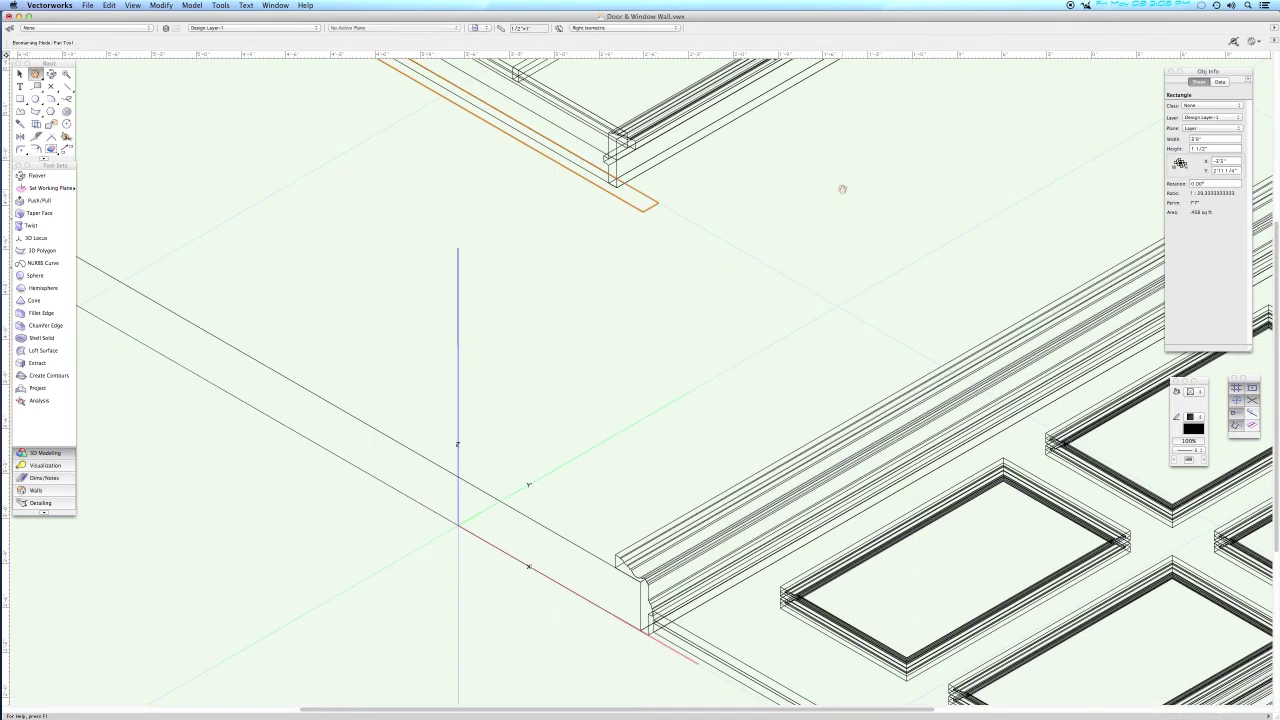
mouse_move(731, 171)
left_mouse_down()
mouse_move(780, 414)
mouse_move(845, 497)
mouse_move(831, 531)
left_mouse_up()
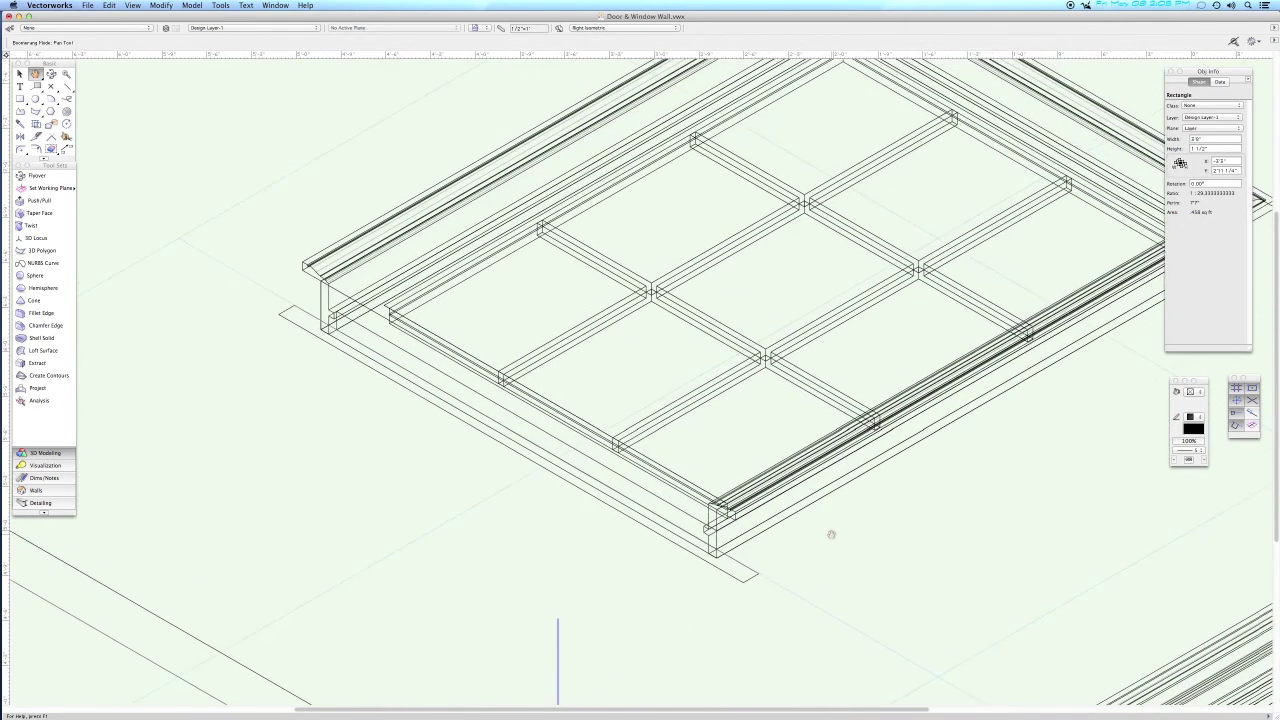
key("super+e")
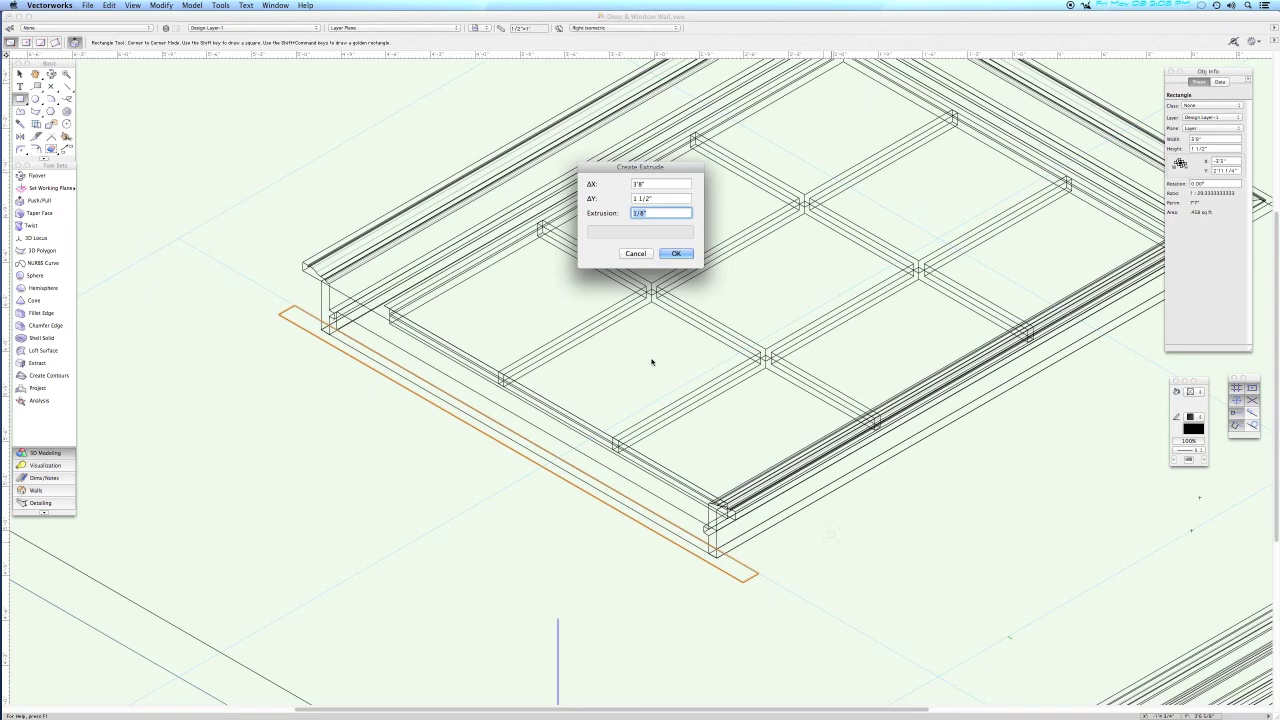
type("5.5")
key("Return")
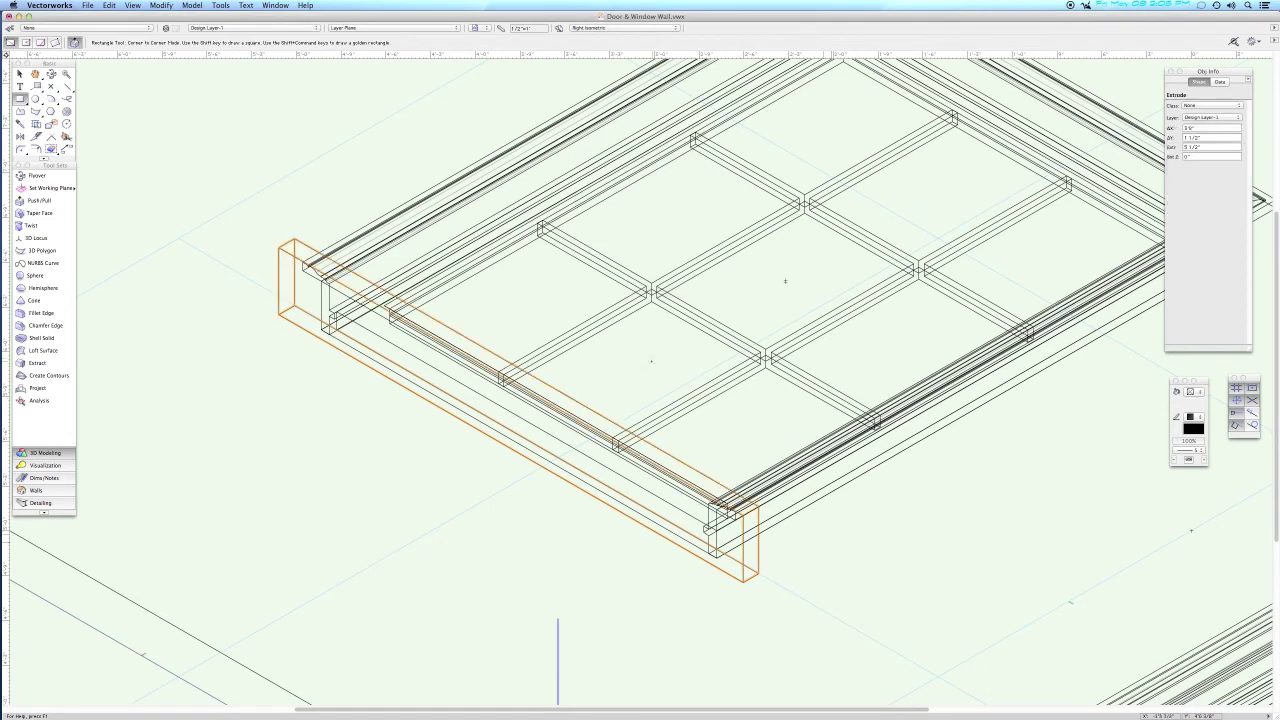
key("KP_6")
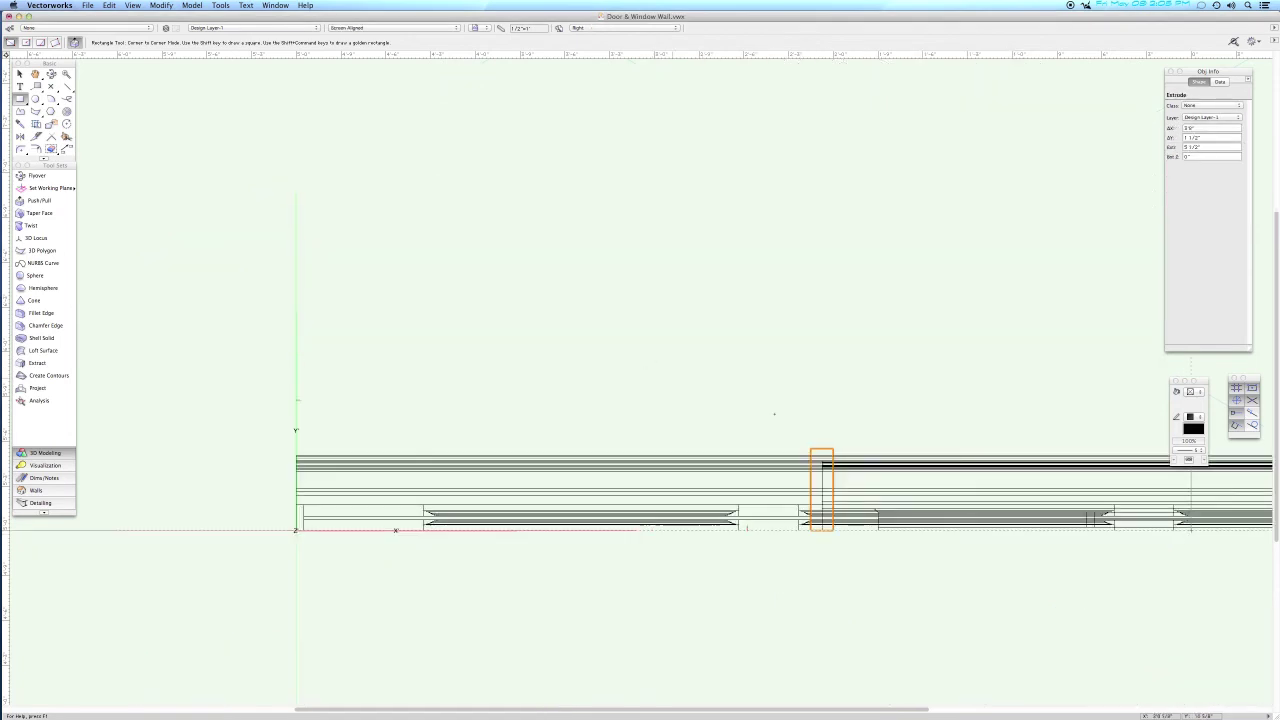
Change the sill extrusion's height to 6" in Object Info and view it in Right Isometric.
key("c")
left_click_drag(761, 391, 927, 574)
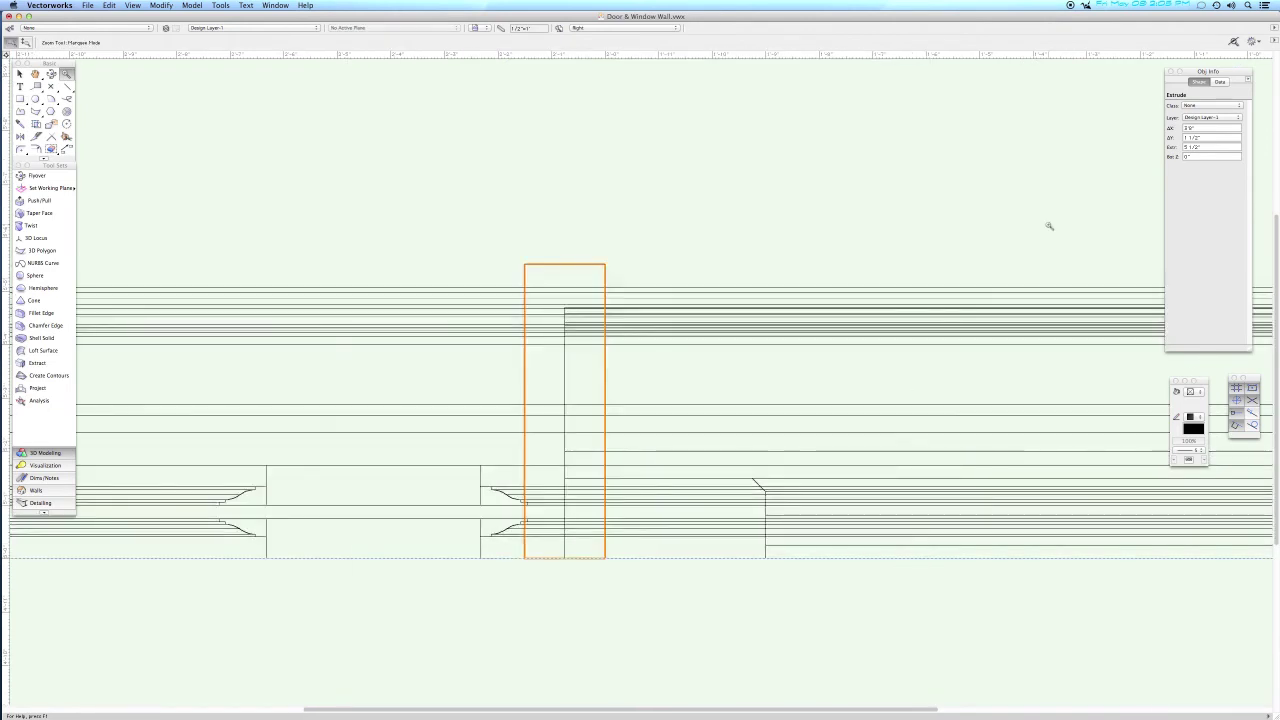
left_click(1210, 147)
type("6")
key("Tab")
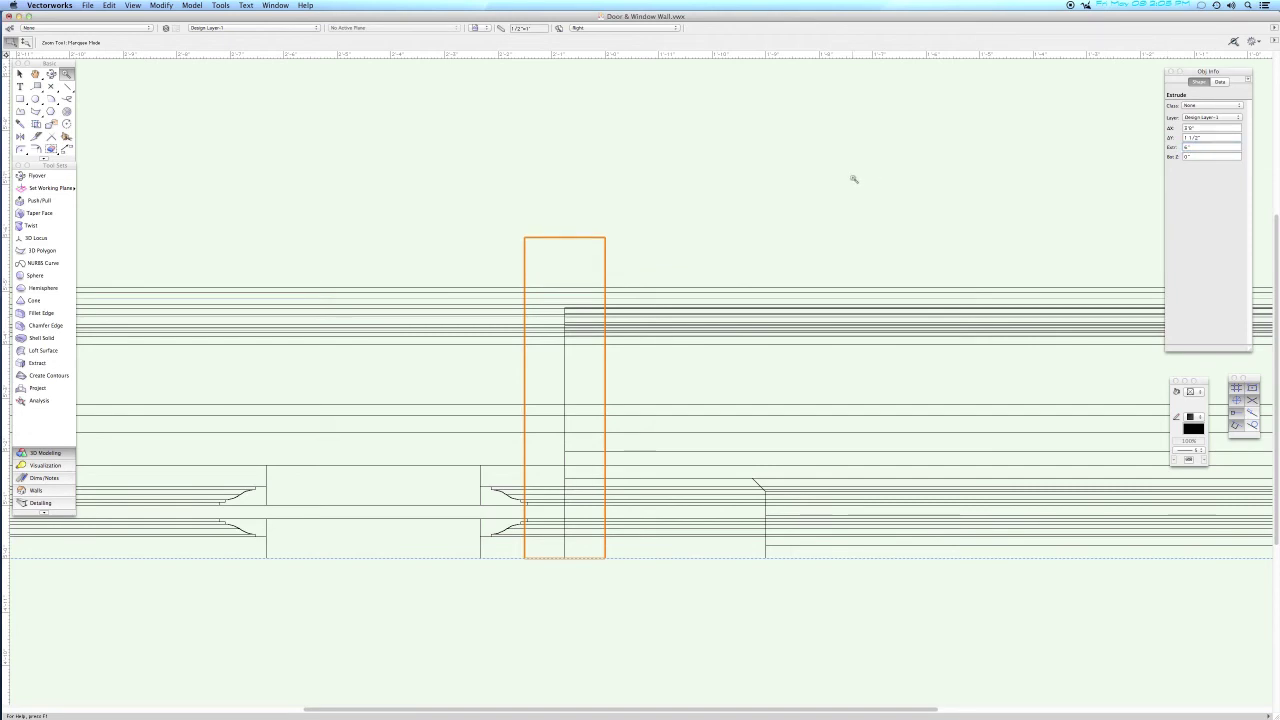
key("KP_3")
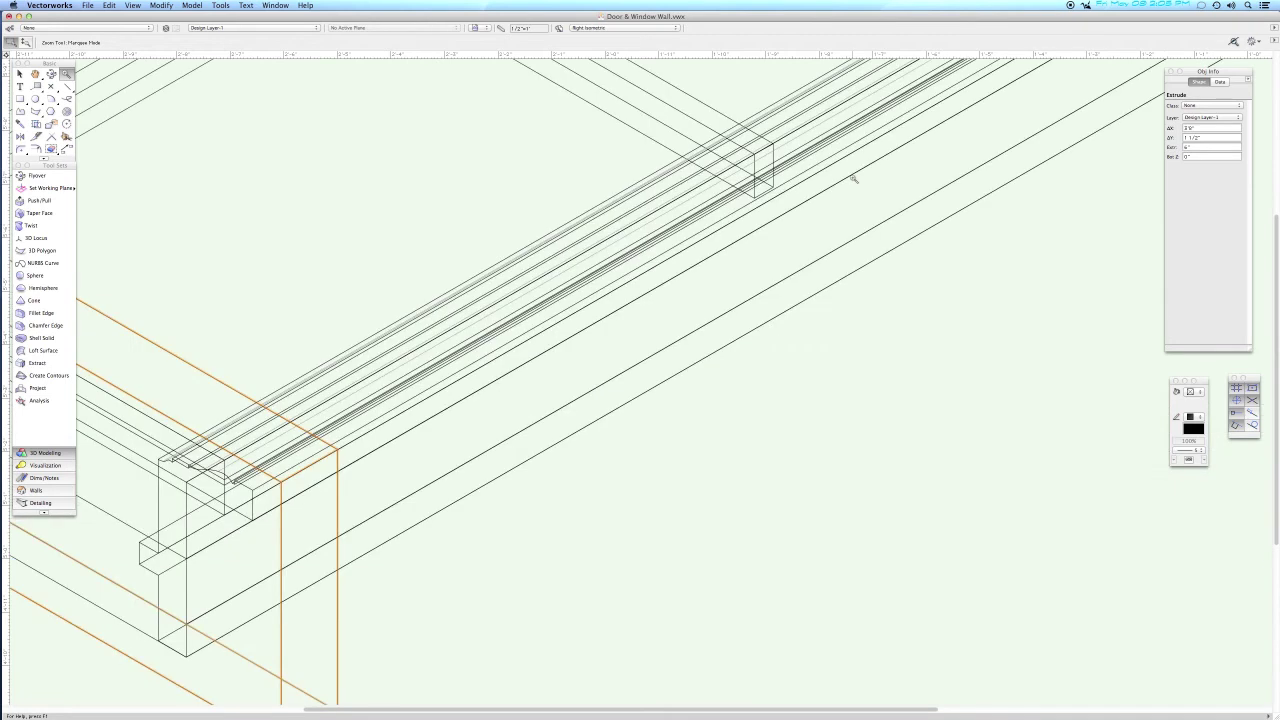
scroll(450, 457, "down", 4)
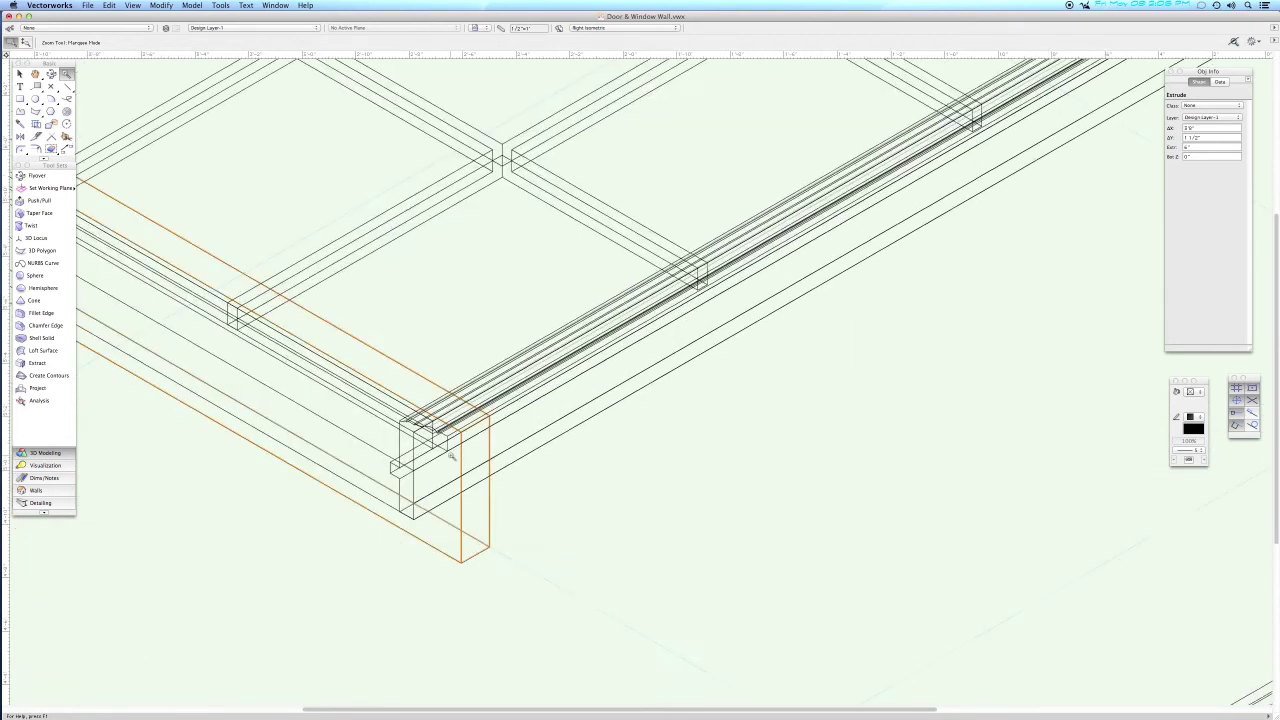
middle_click_drag(517, 393, 359, 497)
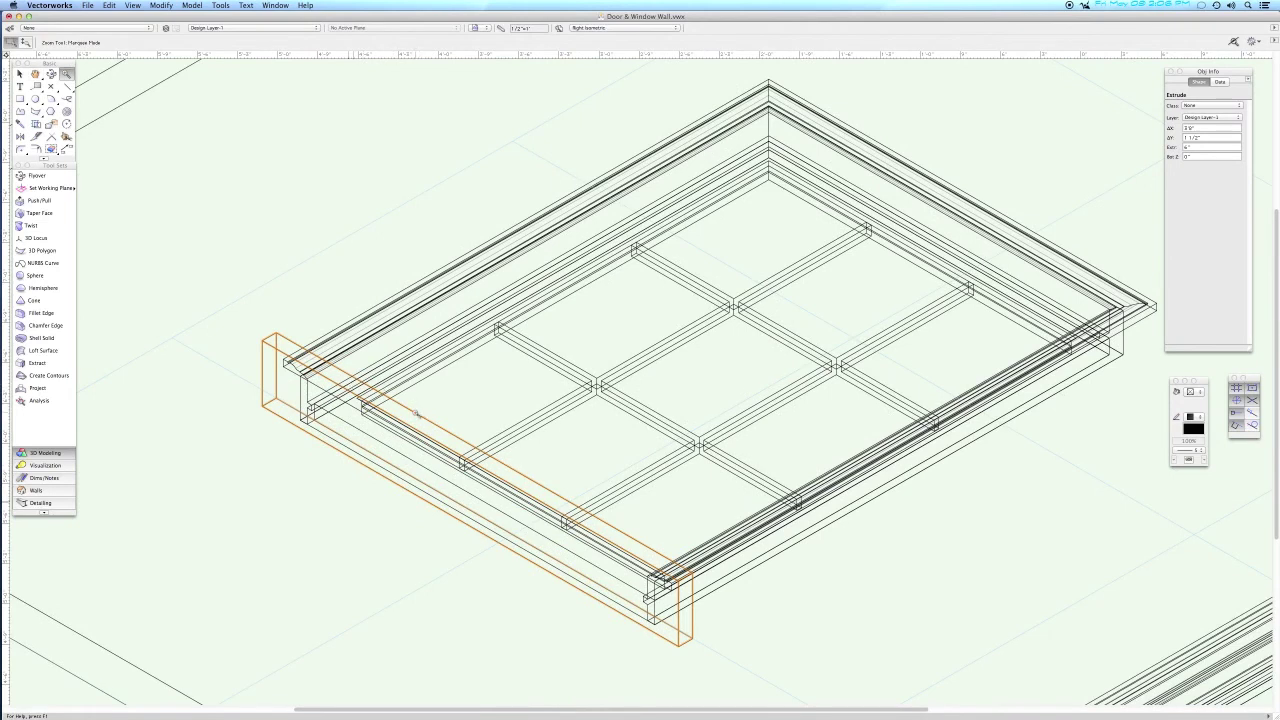
Fillet the sill's top outer edge with a 1.5" constant radius.
left_click(48, 316)
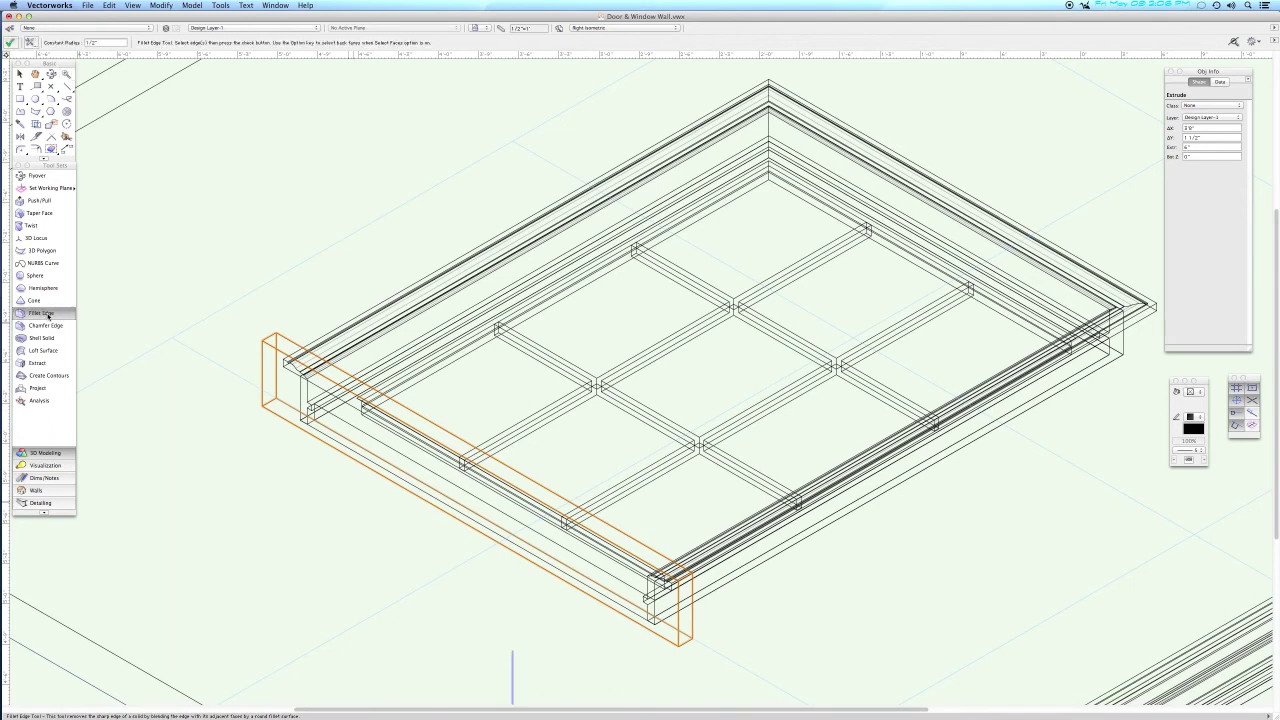
left_click(287, 341)
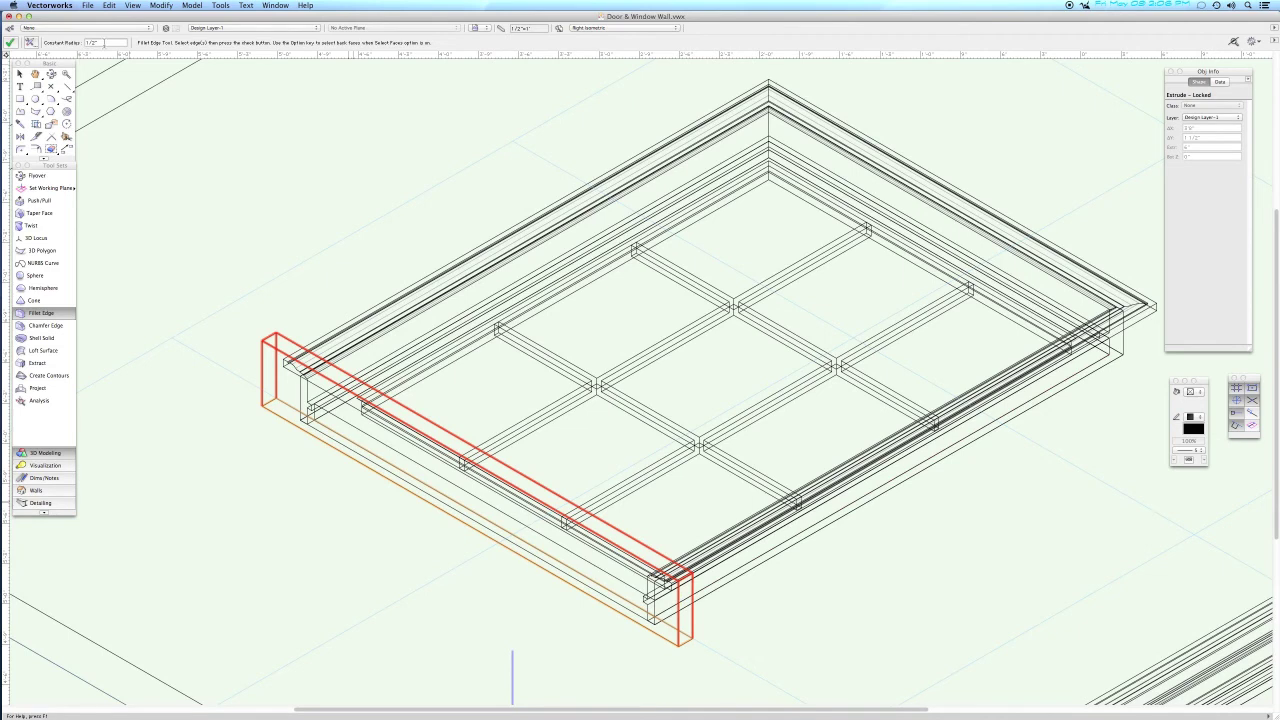
left_click_drag(105, 42, 52, 32)
type("1.5")
key("Return")
left_click(10, 42)
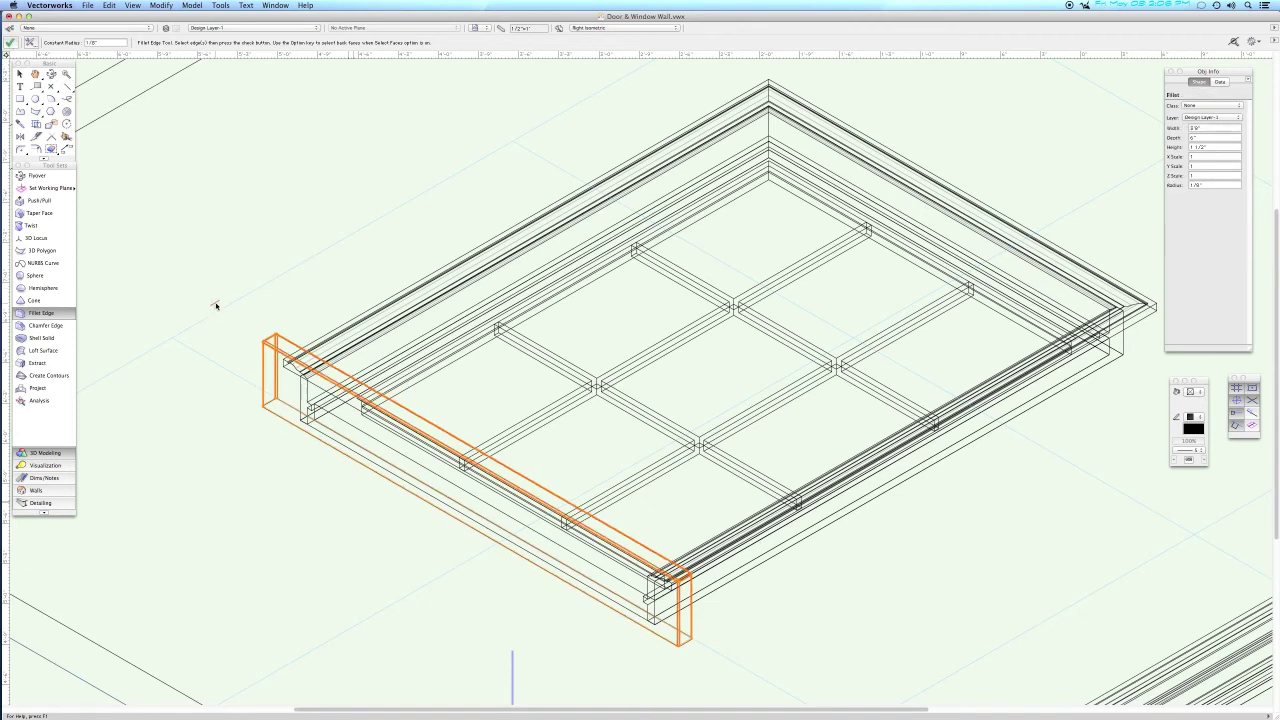
Zoom in on the filleted sill corner, then zoom back out to the whole window frame.
key("c")
left_click_drag(216, 303, 374, 443)
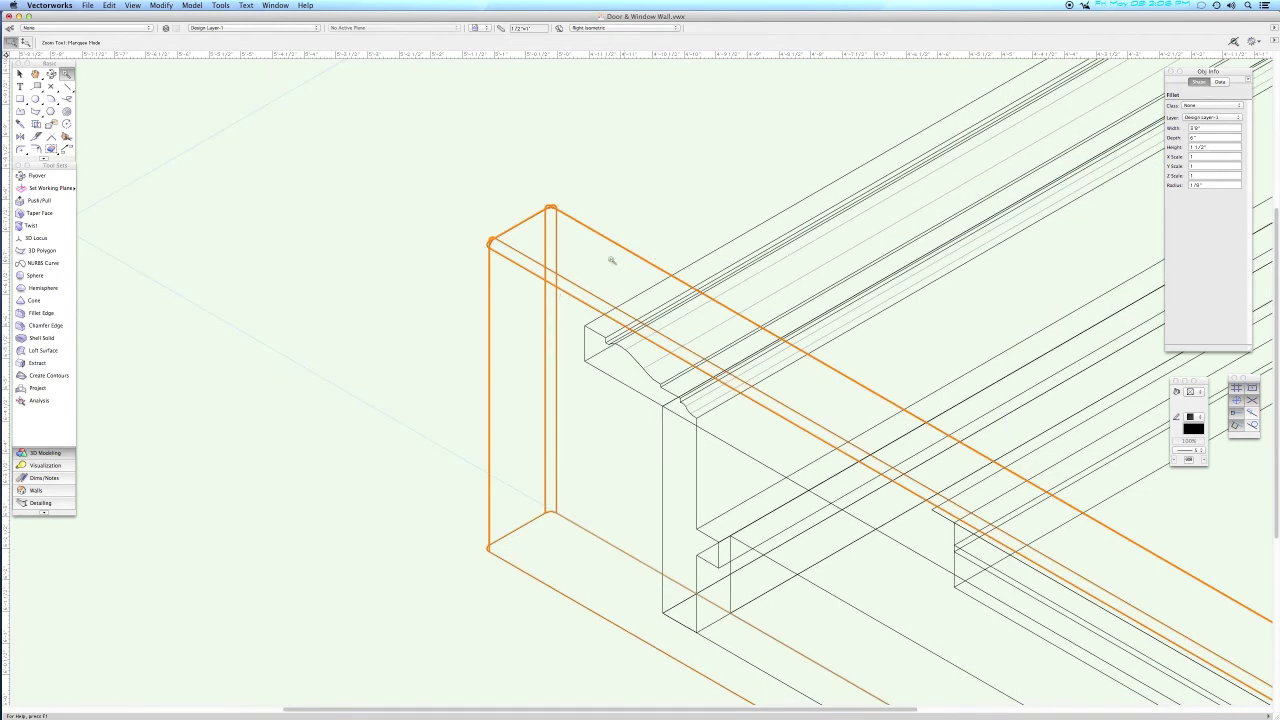
key("super+minus")
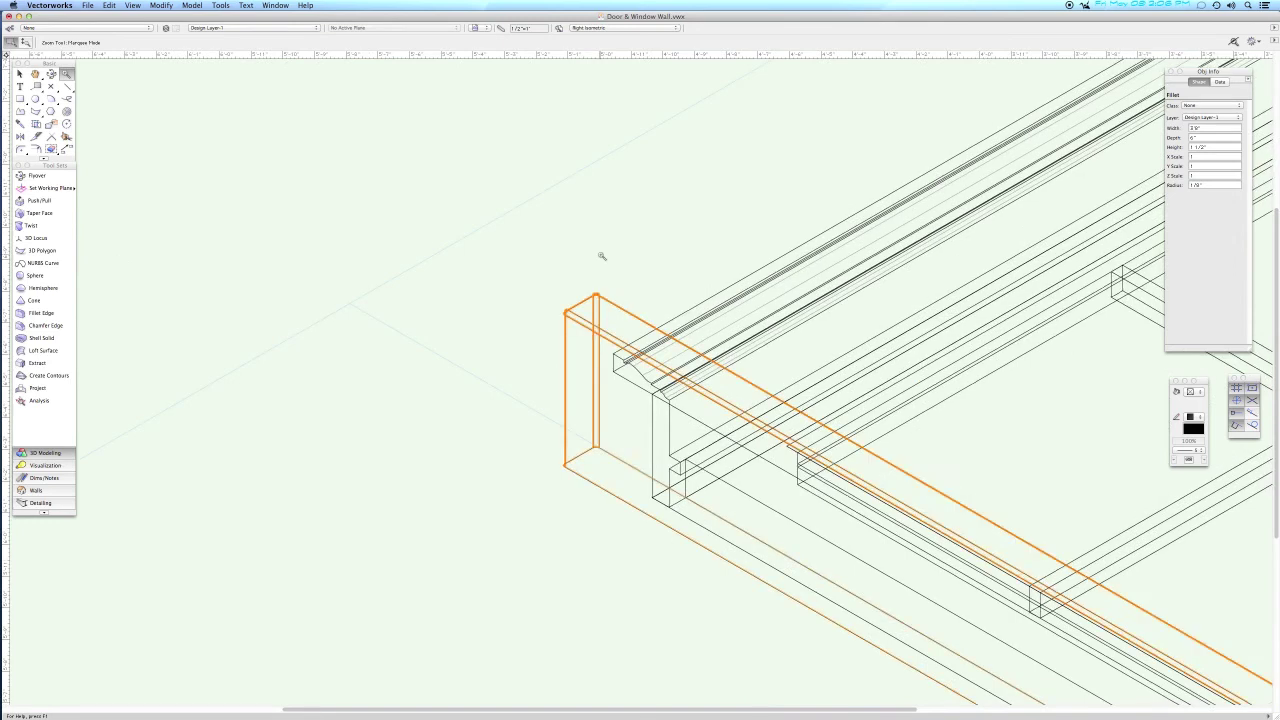
key("super+minus")
middle_click_drag(722, 323, 221, 329)
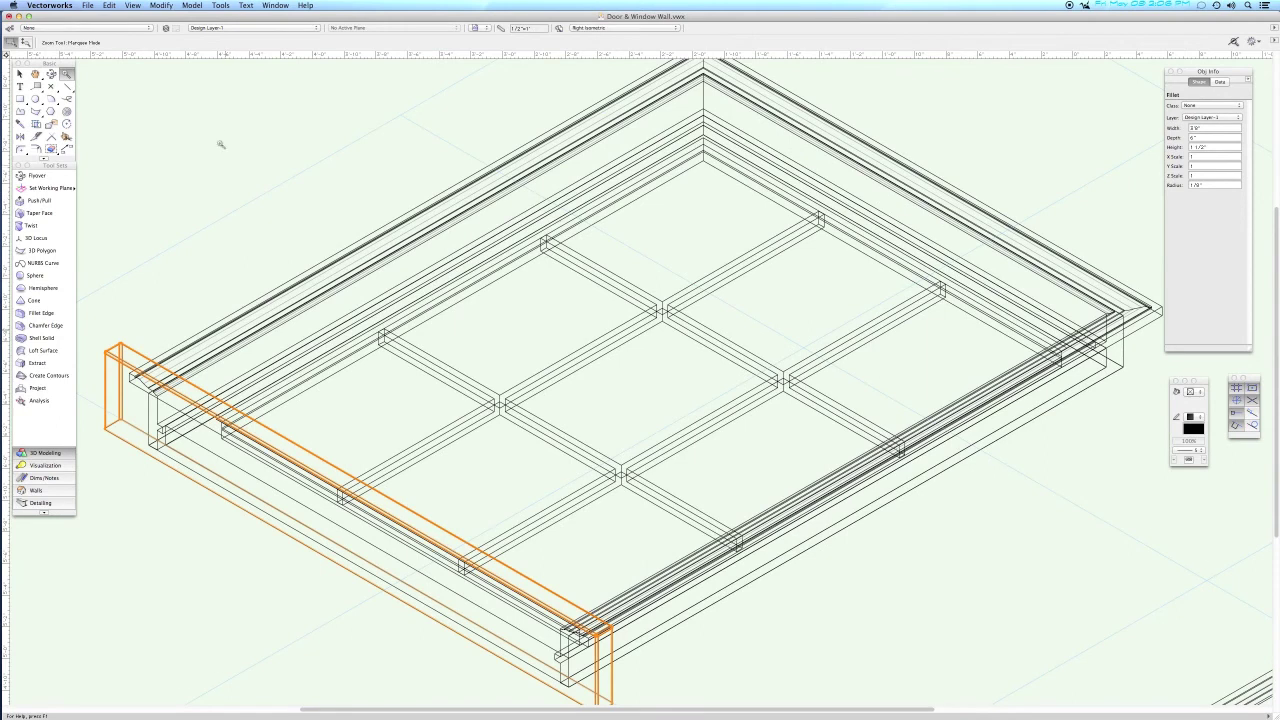
left_click(133, 6)
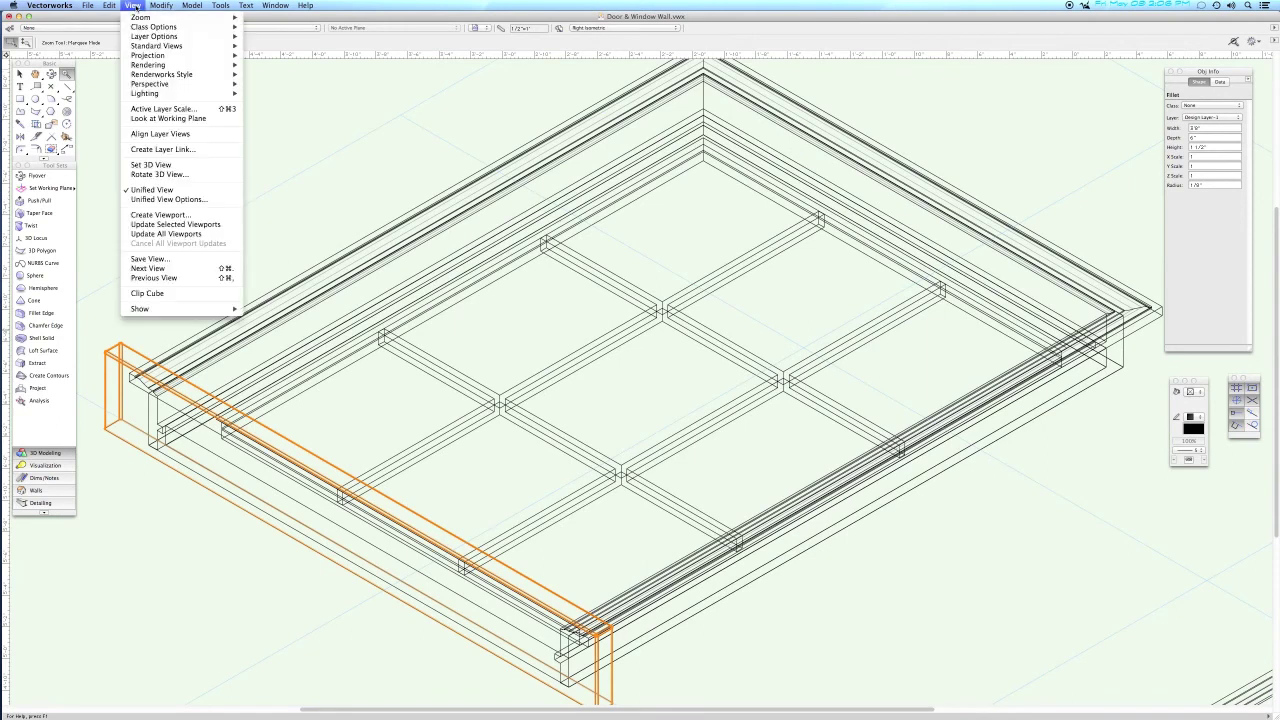
mouse_move(148, 65)
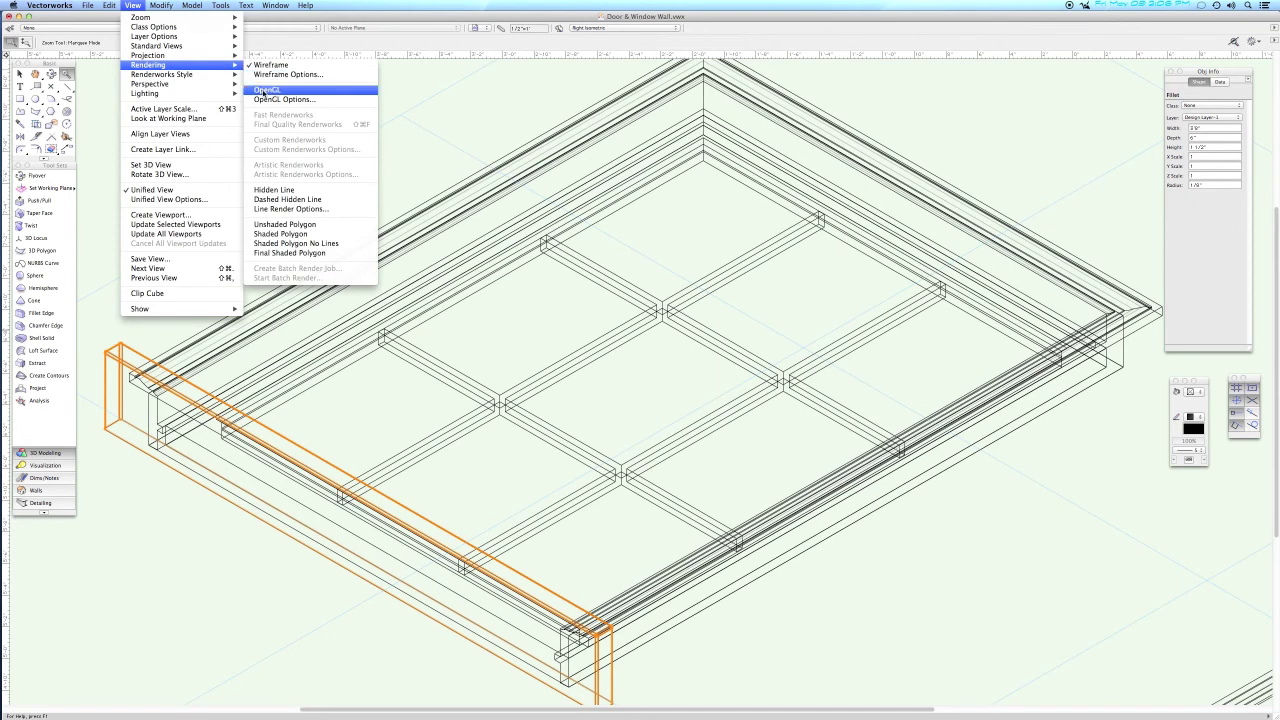
Switch to OpenGL rendering, give the sill beam a Solid fill, and pan to show more model.
left_click(264, 91)
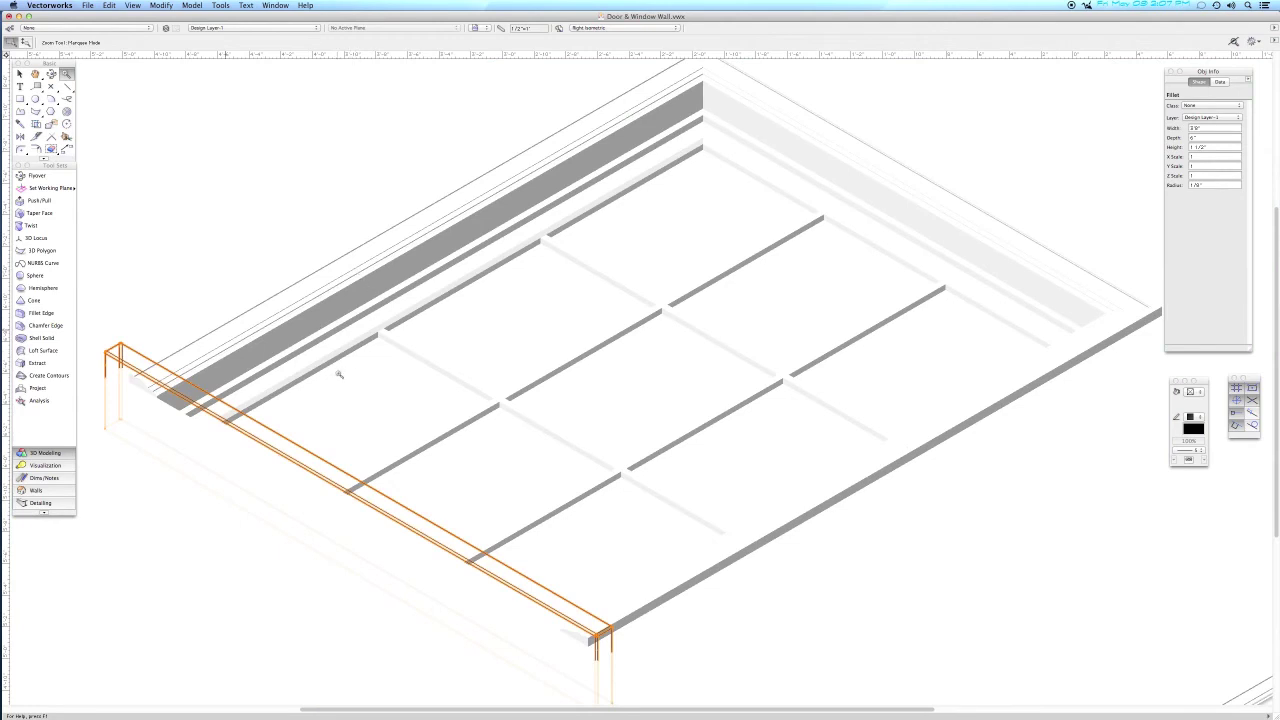
key("x")
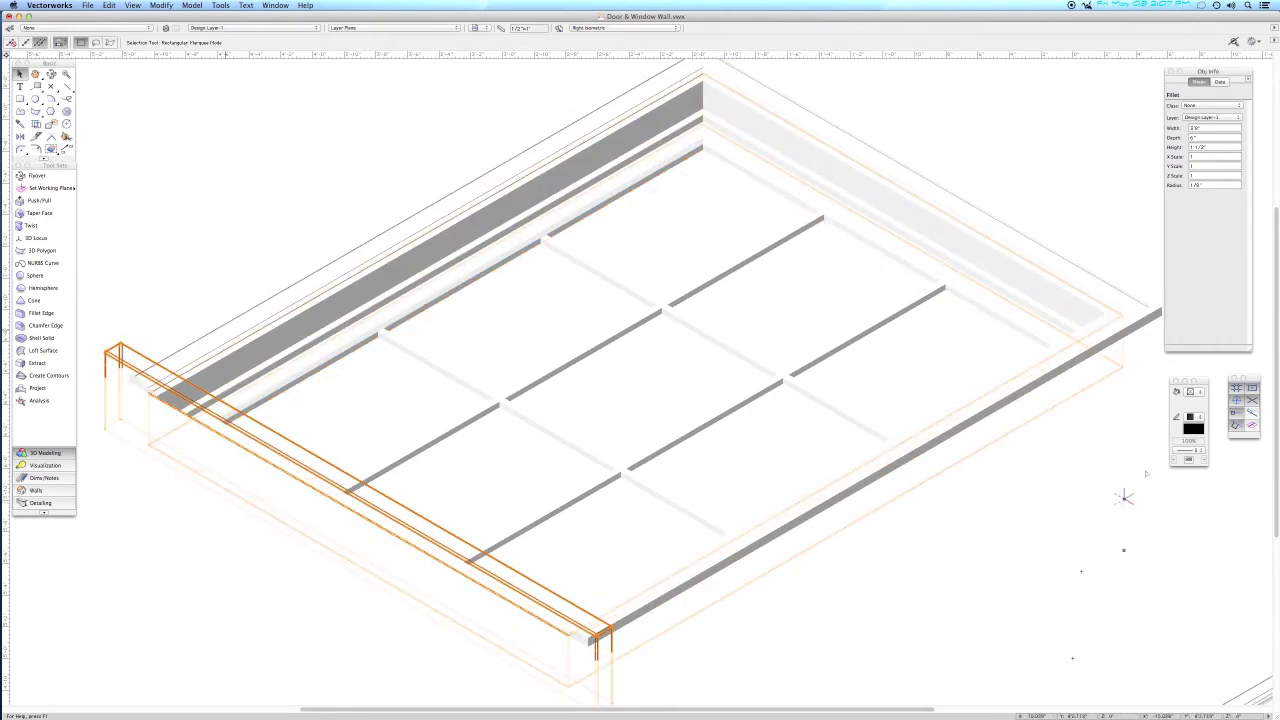
left_click(1193, 392)
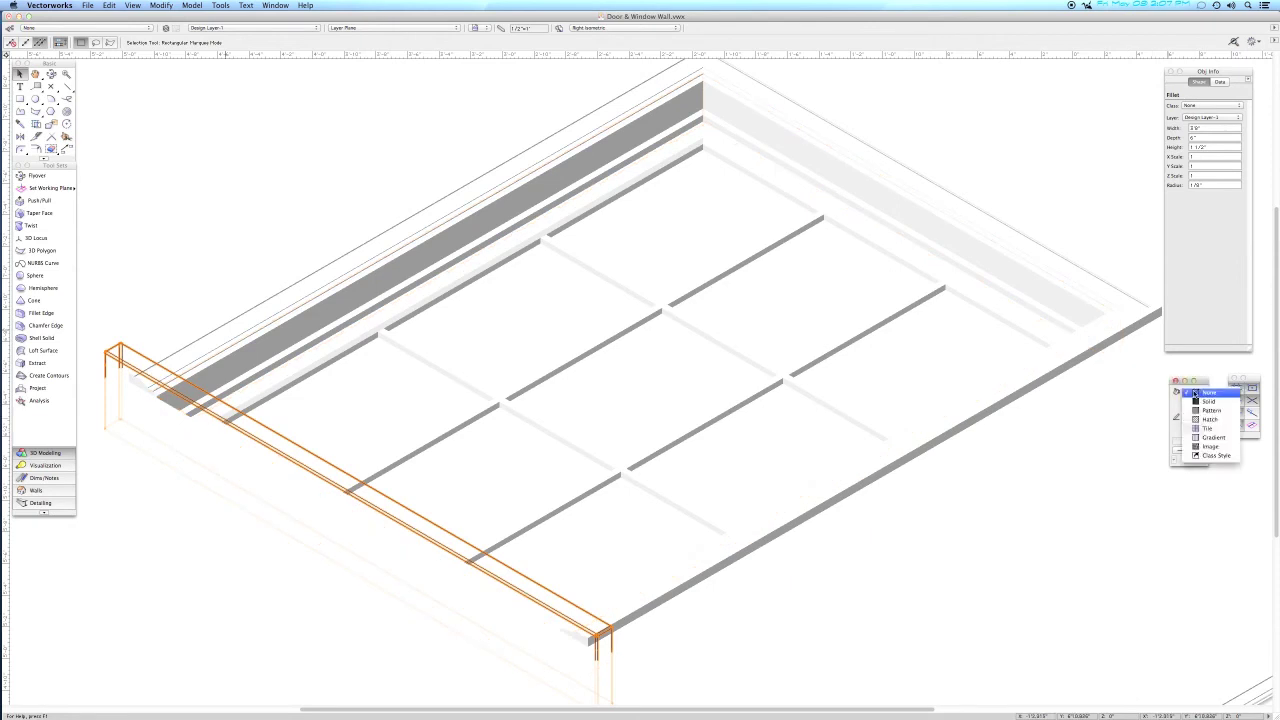
left_click(1206, 401)
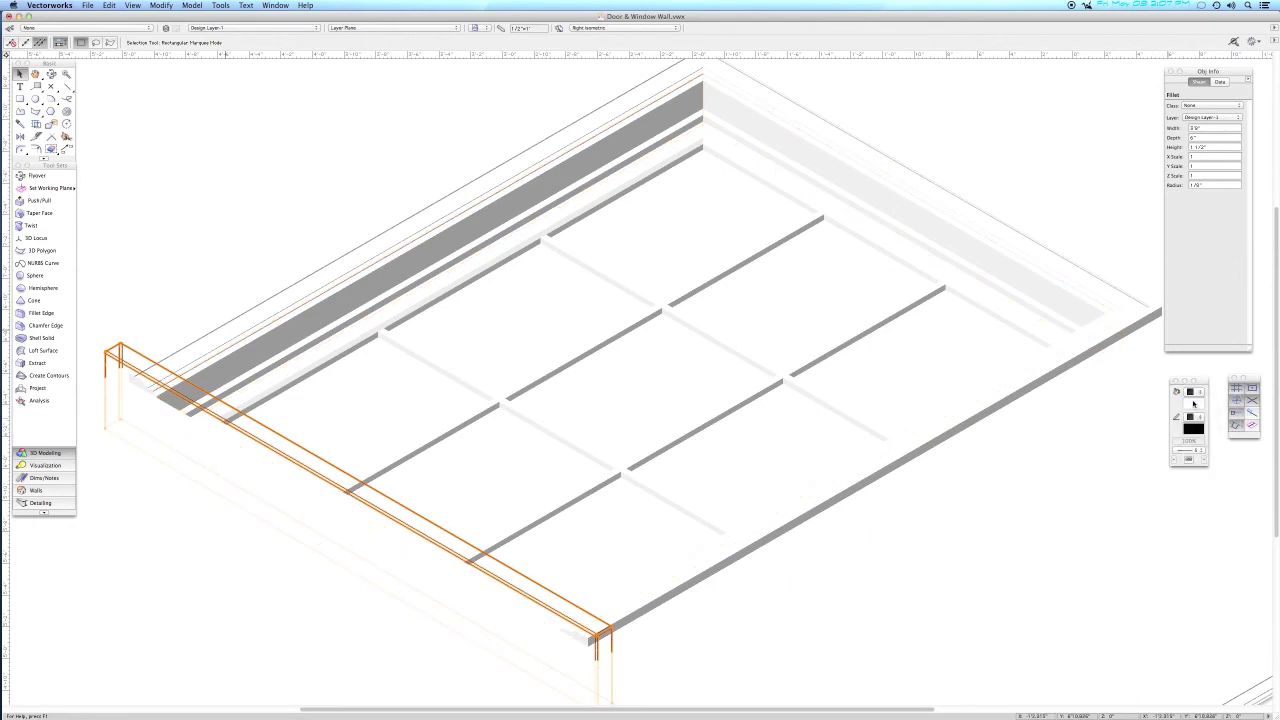
scroll(898, 526, "down", 5)
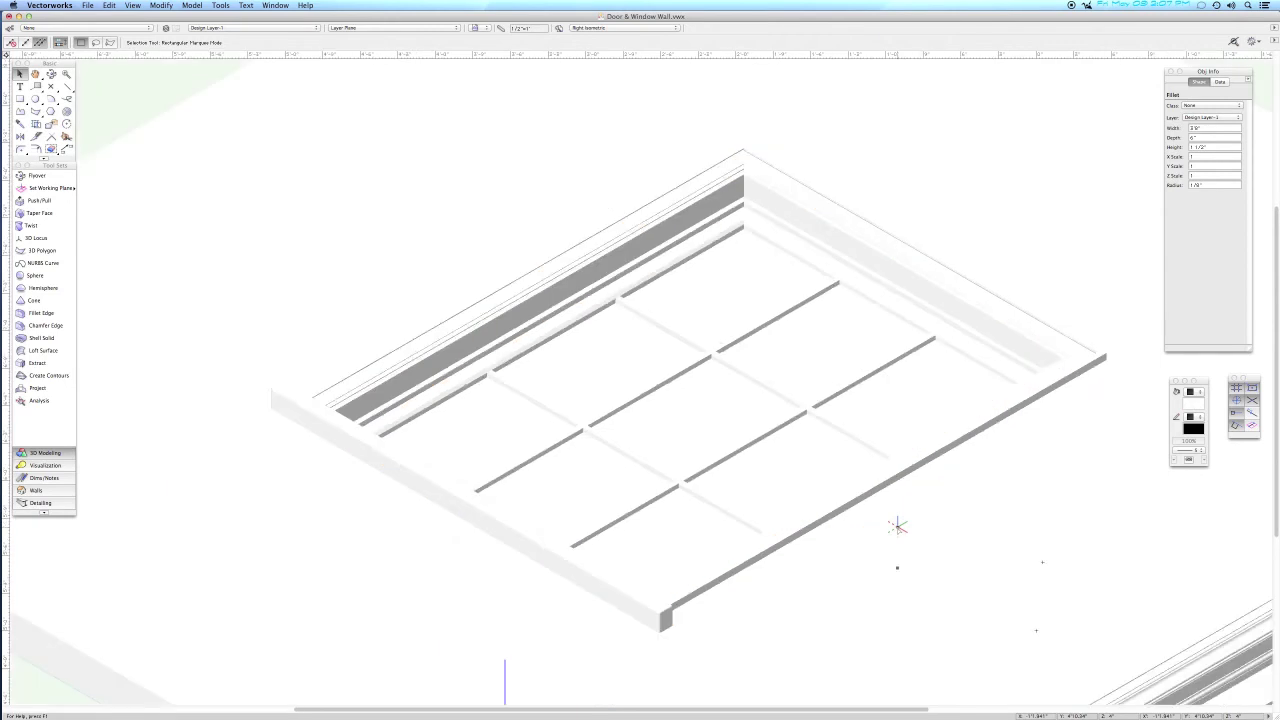
middle_click_drag(898, 526, 566, 369)
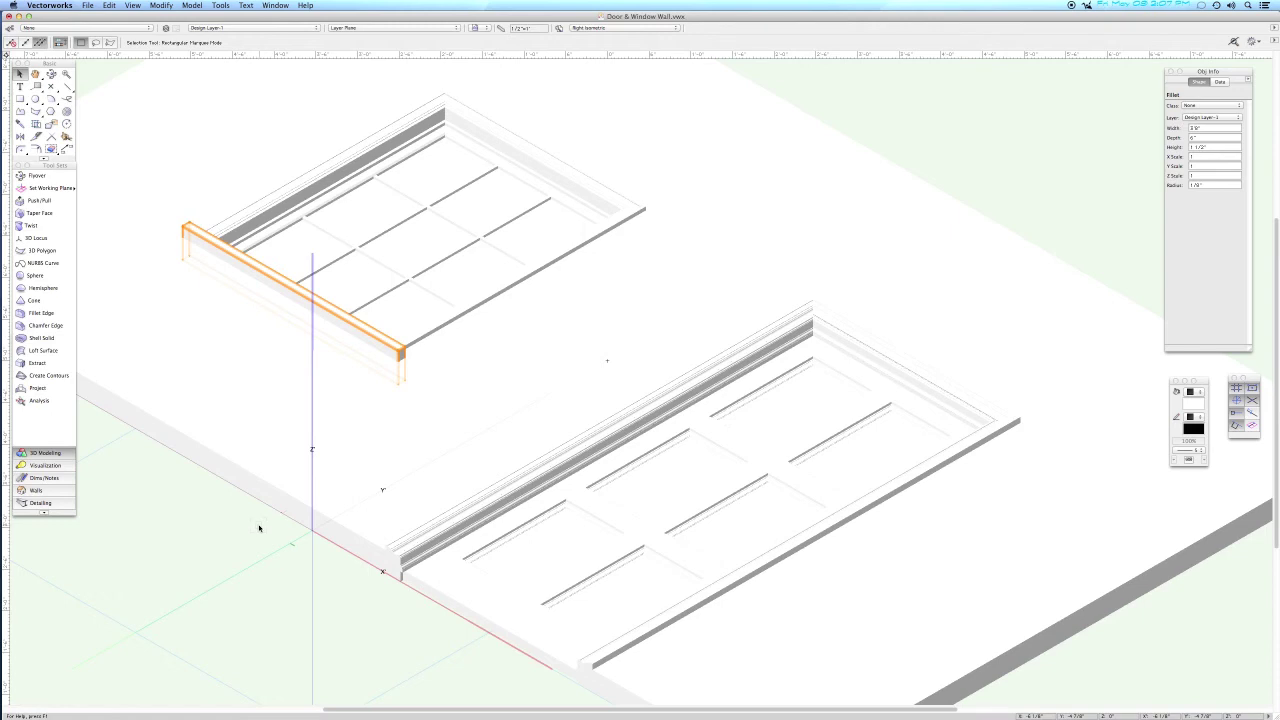
Show the model in wireframe rendering from the Top/Plan view.
left_click(138, 6)
mouse_move(200, 65)
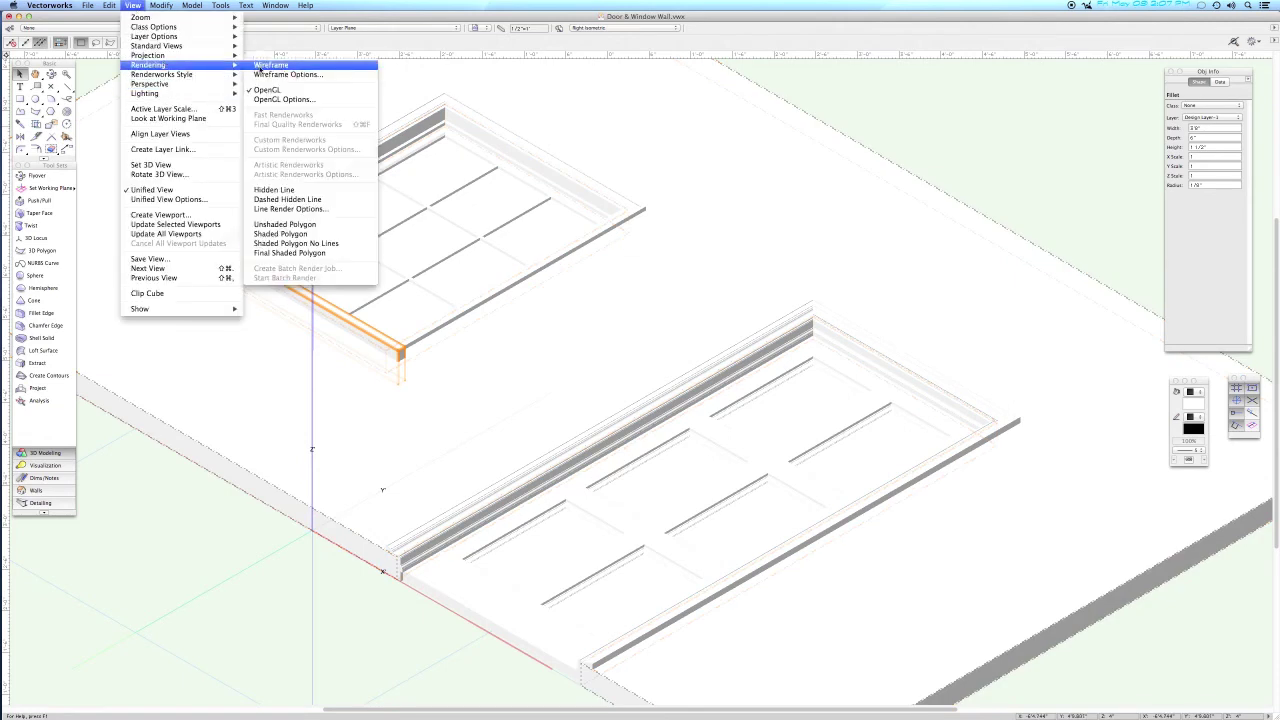
left_click(282, 66)
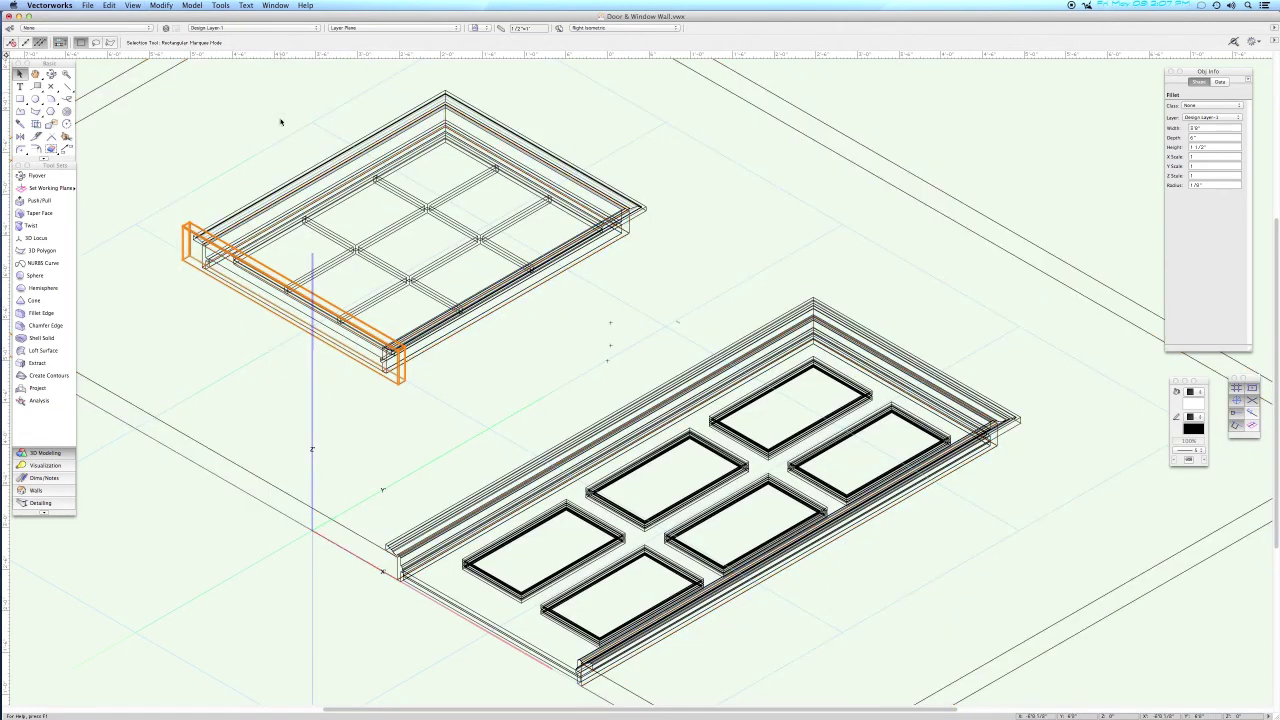
key("F5")
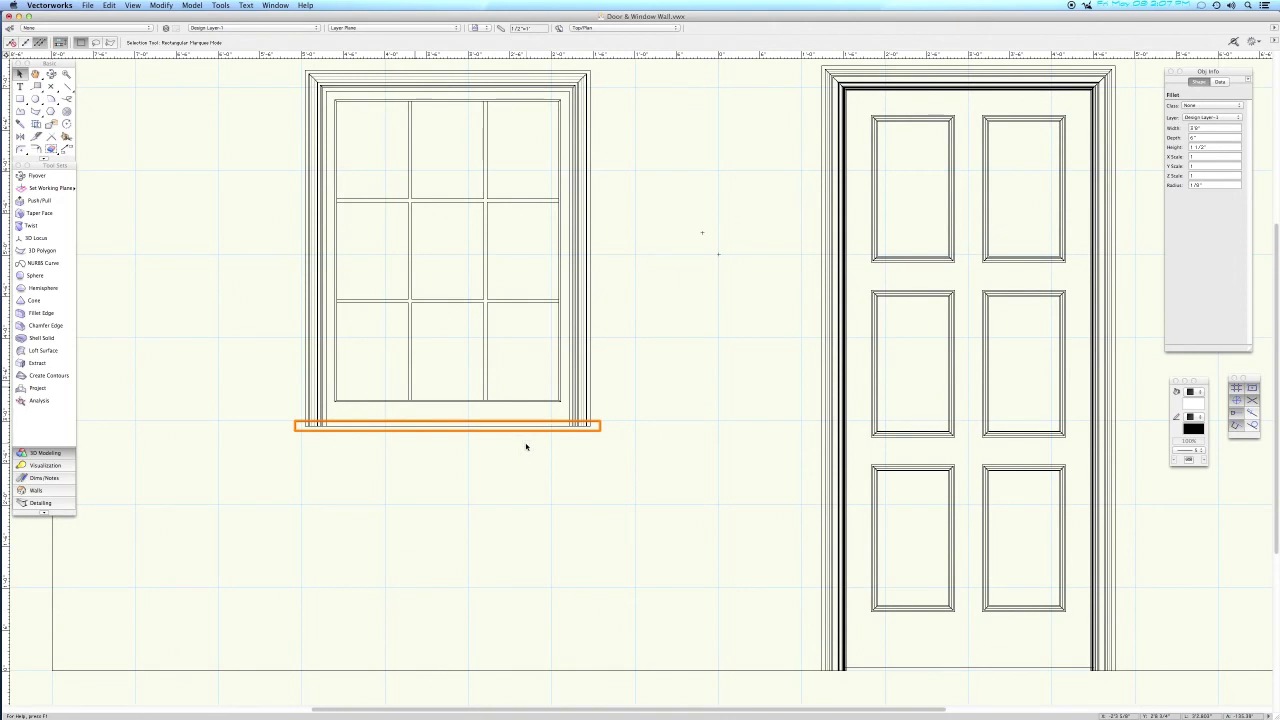
Draw a 3'5" by 4 1/2" rectangle centred just below the window sill.
key("4")
key("4")
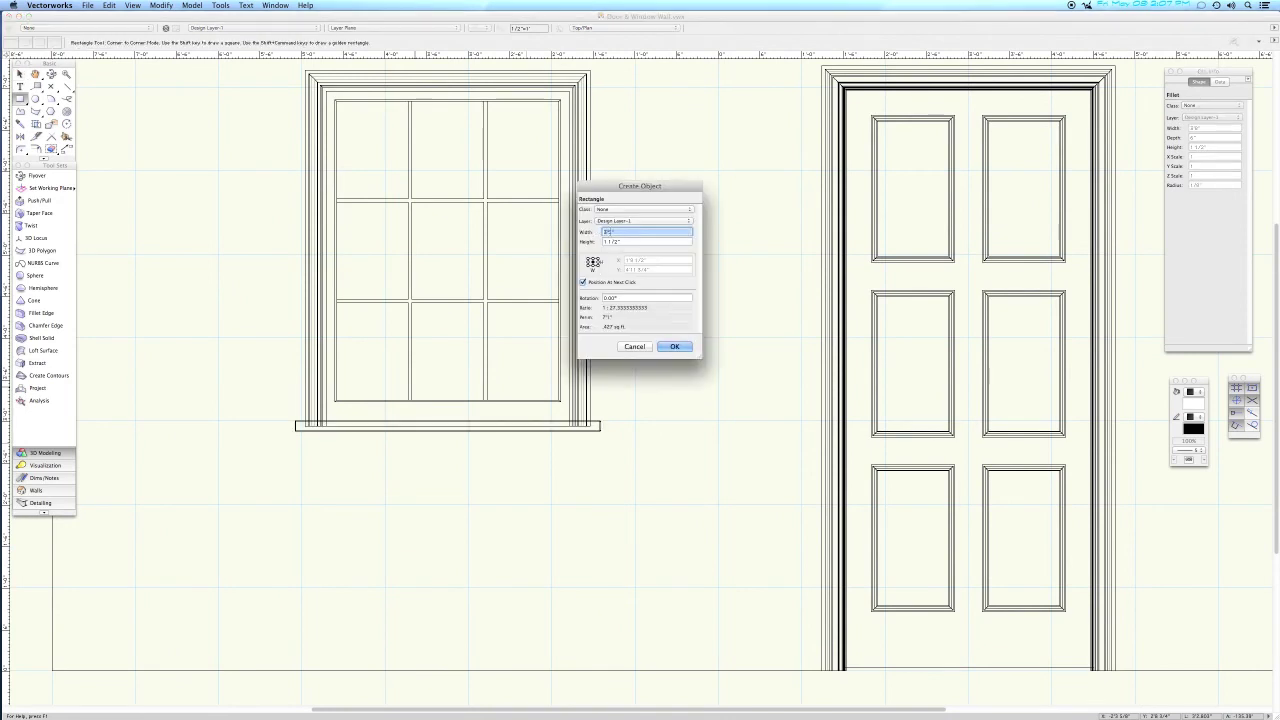
key("Tab")
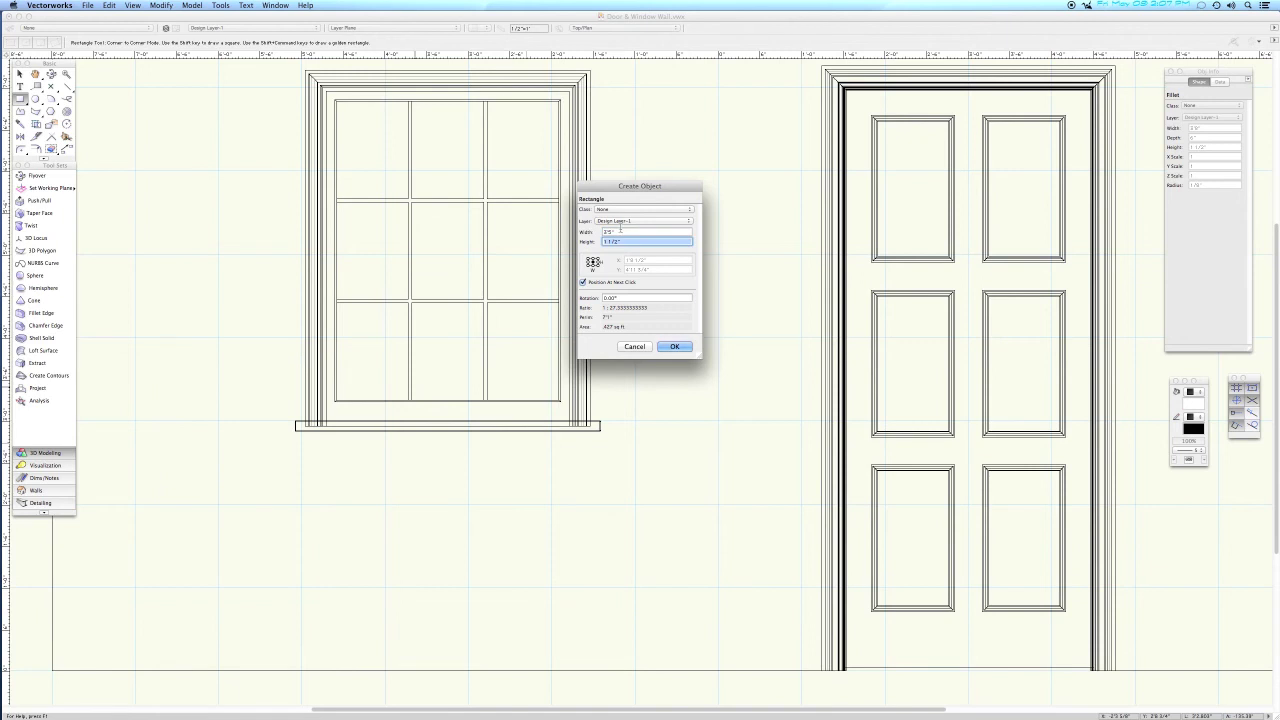
type("4'8")
key("Tab")
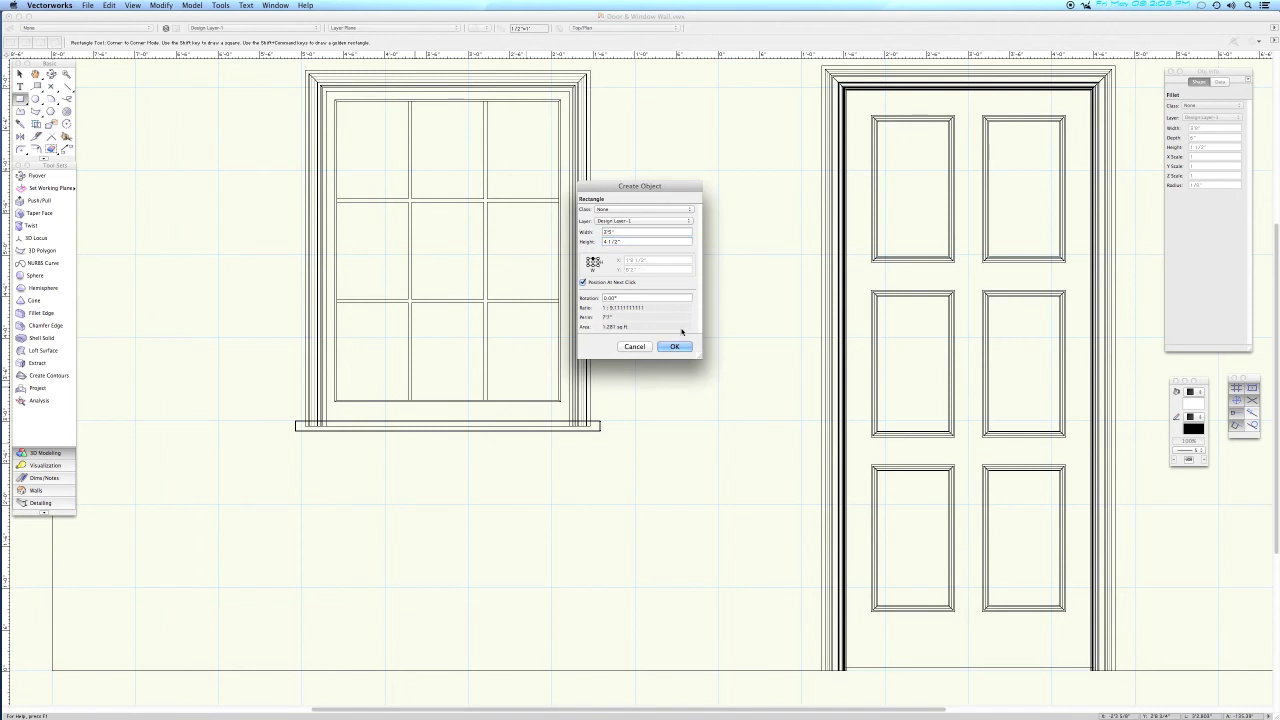
left_click(670, 347)
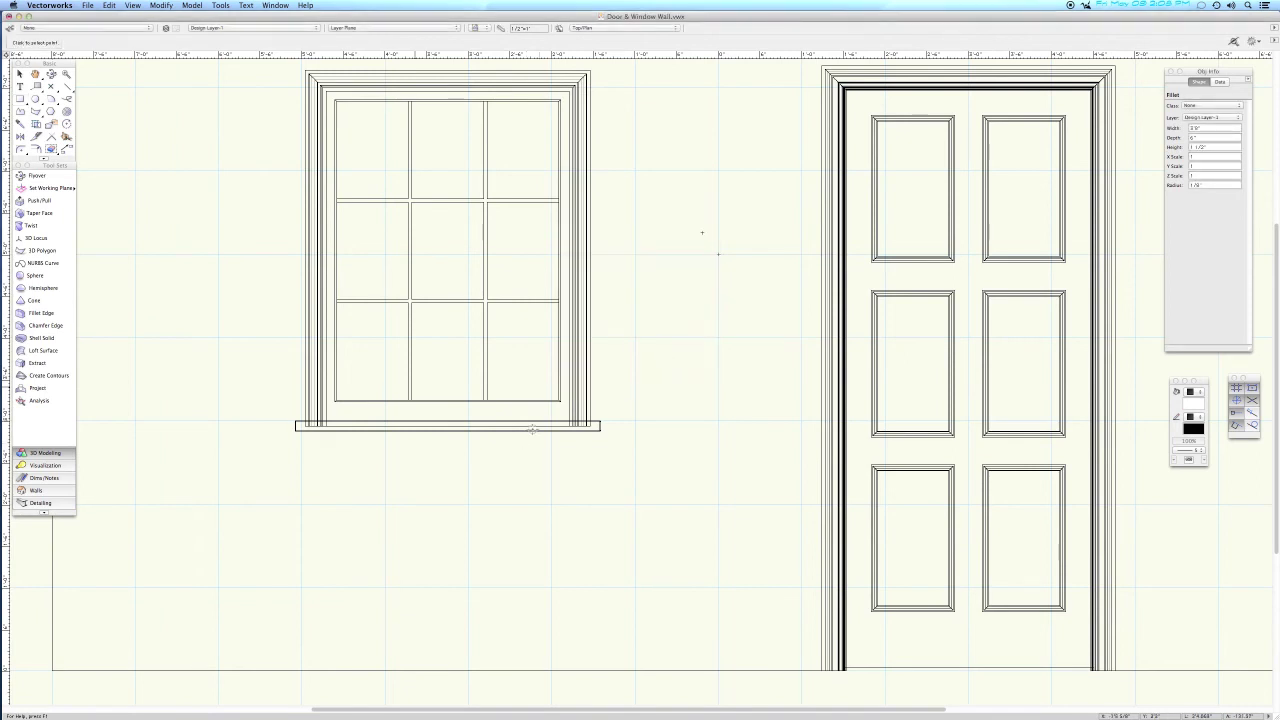
left_click(447, 432)
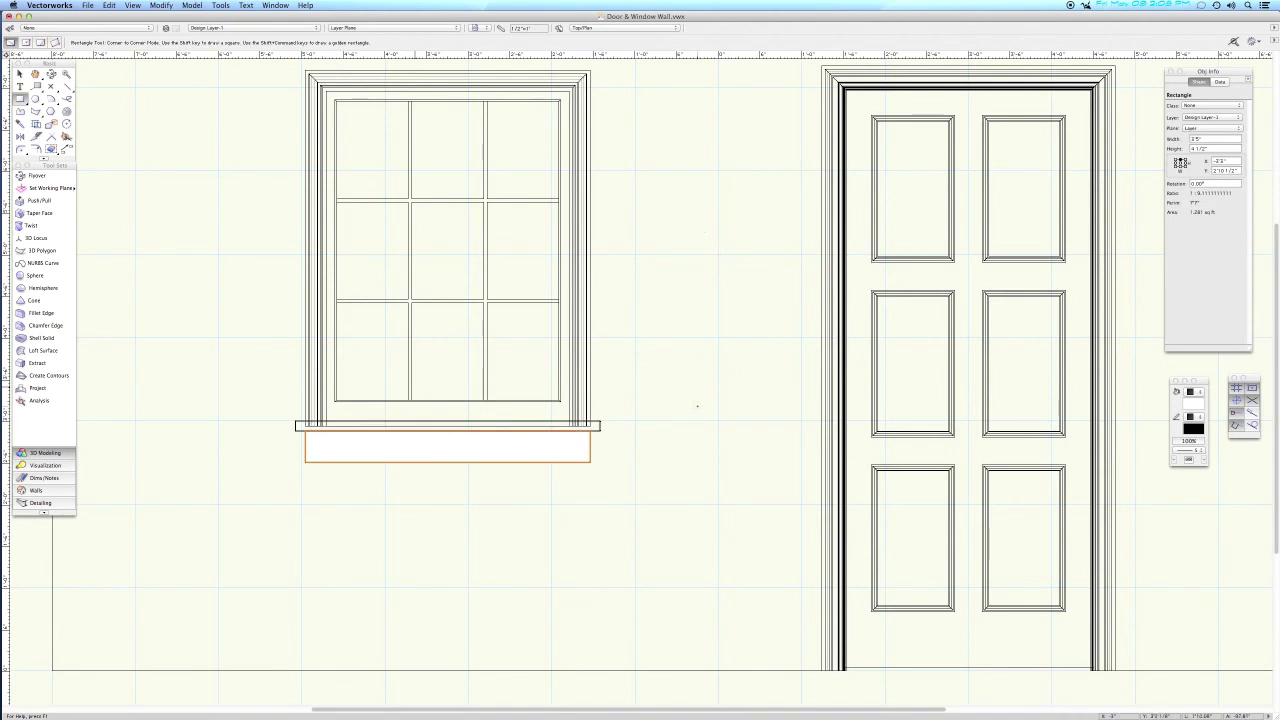
Extrude the rectangle 0.7 deep in right isometric and save the document.
key("super+3")
key("super+e")
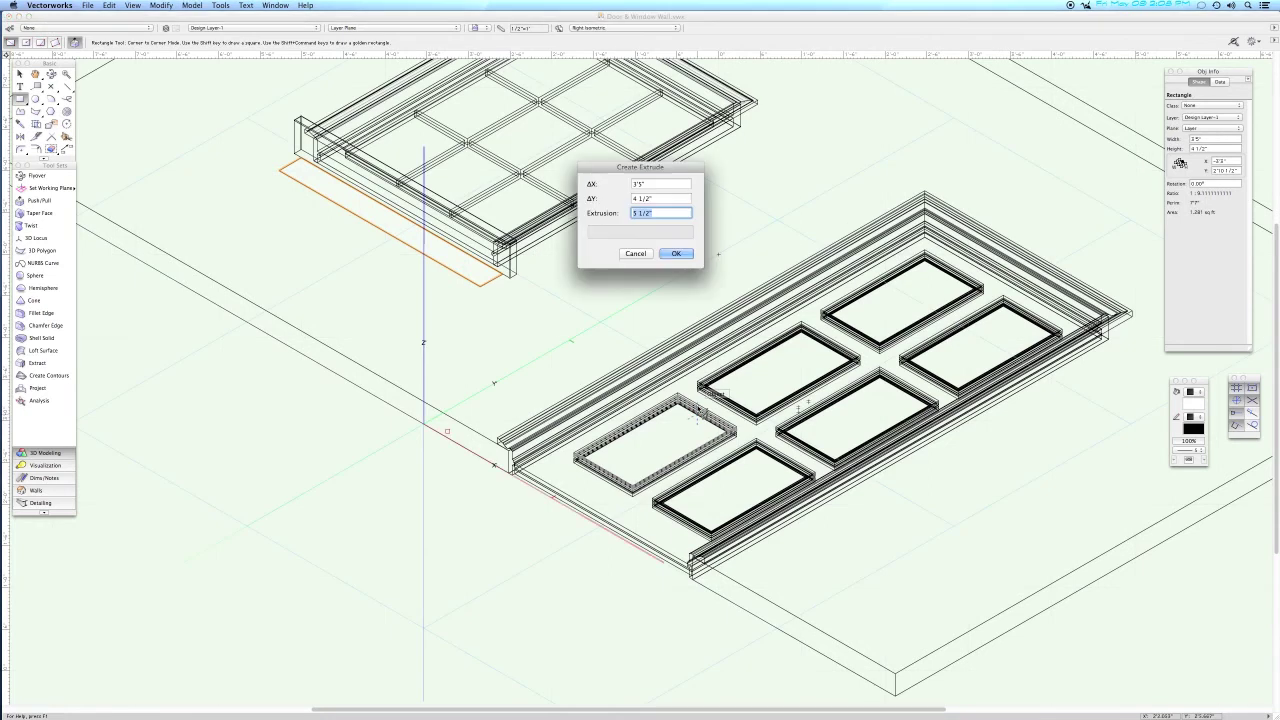
type(".7")
key("Return")
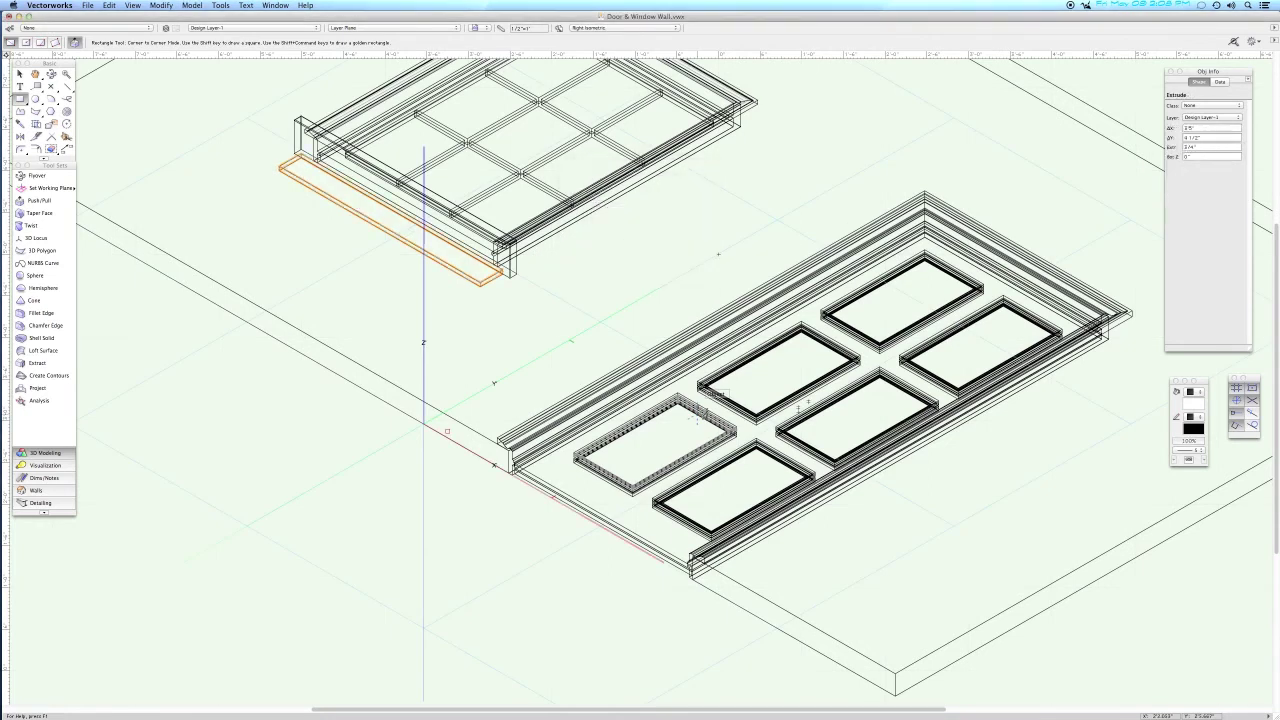
middle_click_drag(572, 311, 648, 451)
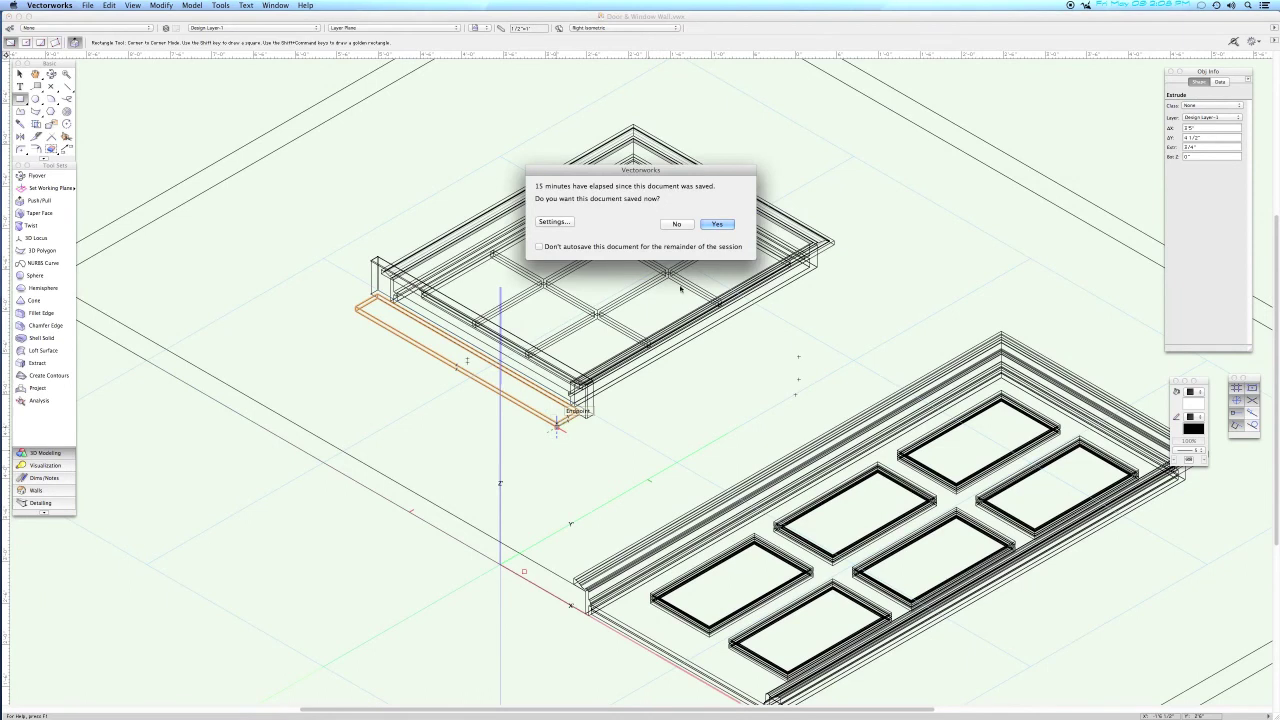
left_click(718, 224)
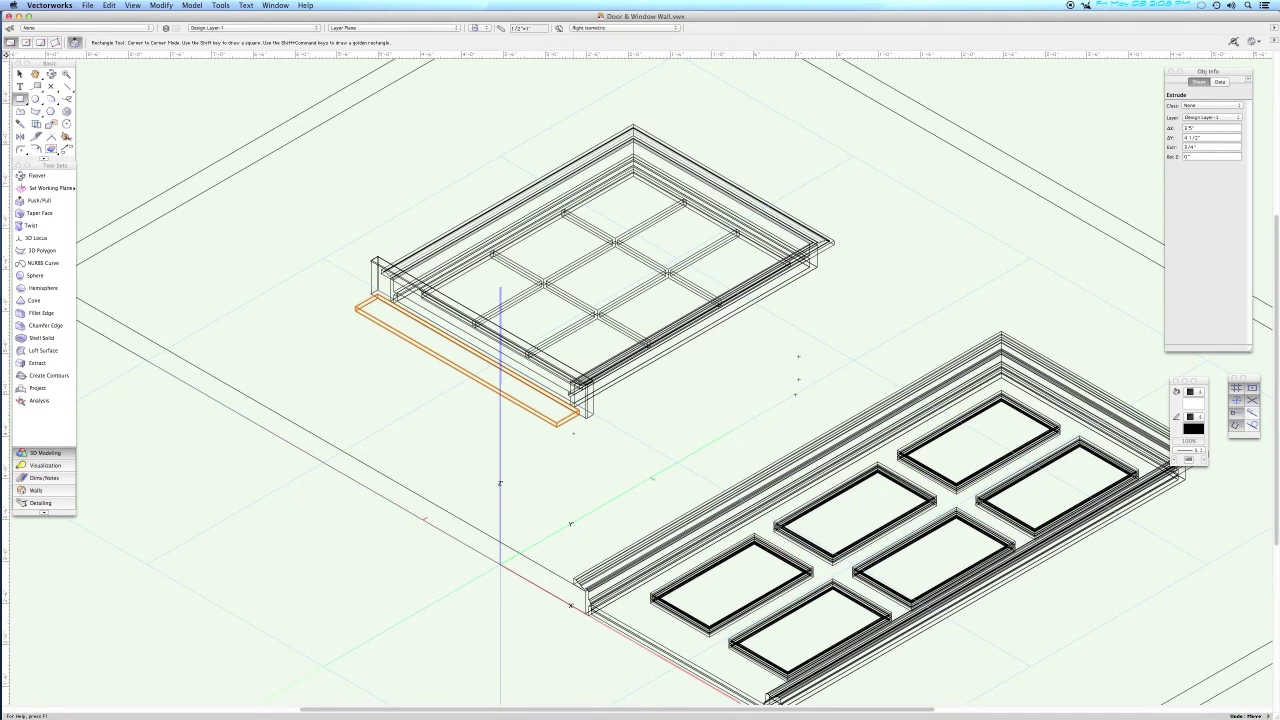
key("KP_6")
Move the apron block up with a Y offset of 4" in a zoomed right elevation.
key("c")
left_click_drag(552, 340, 670, 419)
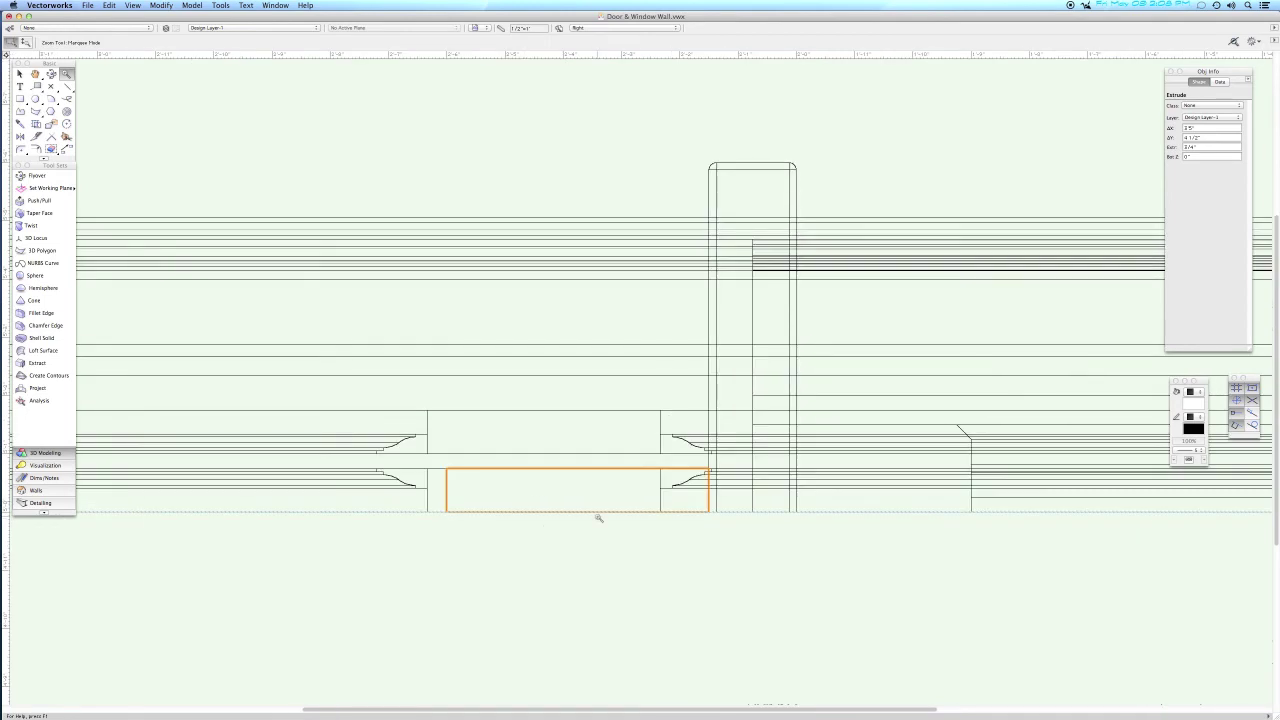
key("super+m")
key("Tab")
type("4")
key("Return")
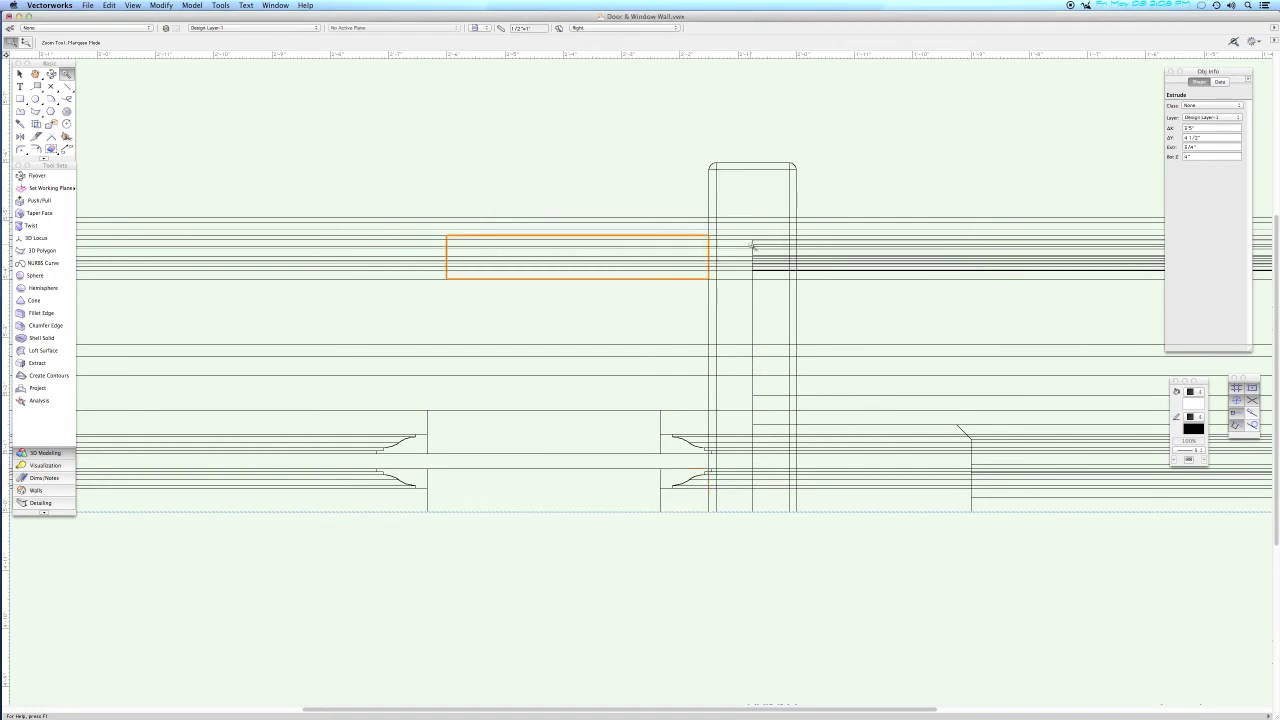
key("x")
scroll(308, 161, "up", 1)
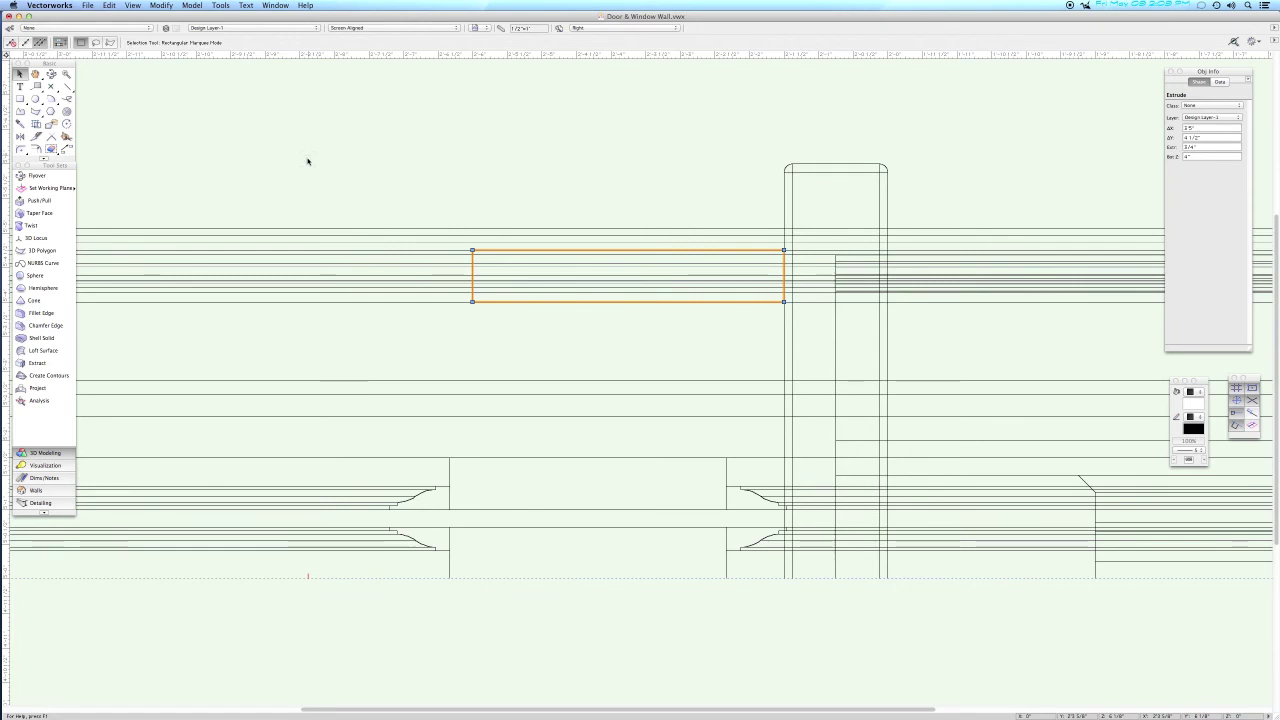
Place a 1/2"-radius circle at the apron's top corner.
double_click(35, 98)
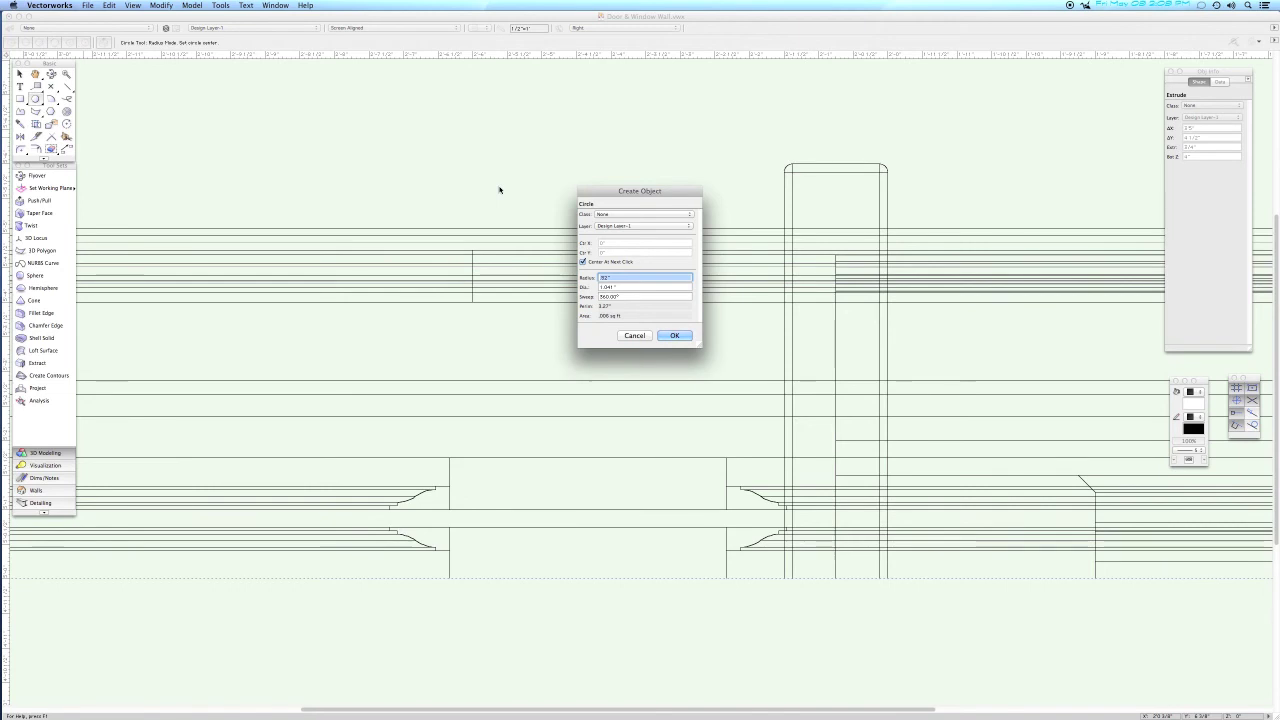
type("1/2")
key("Tab")
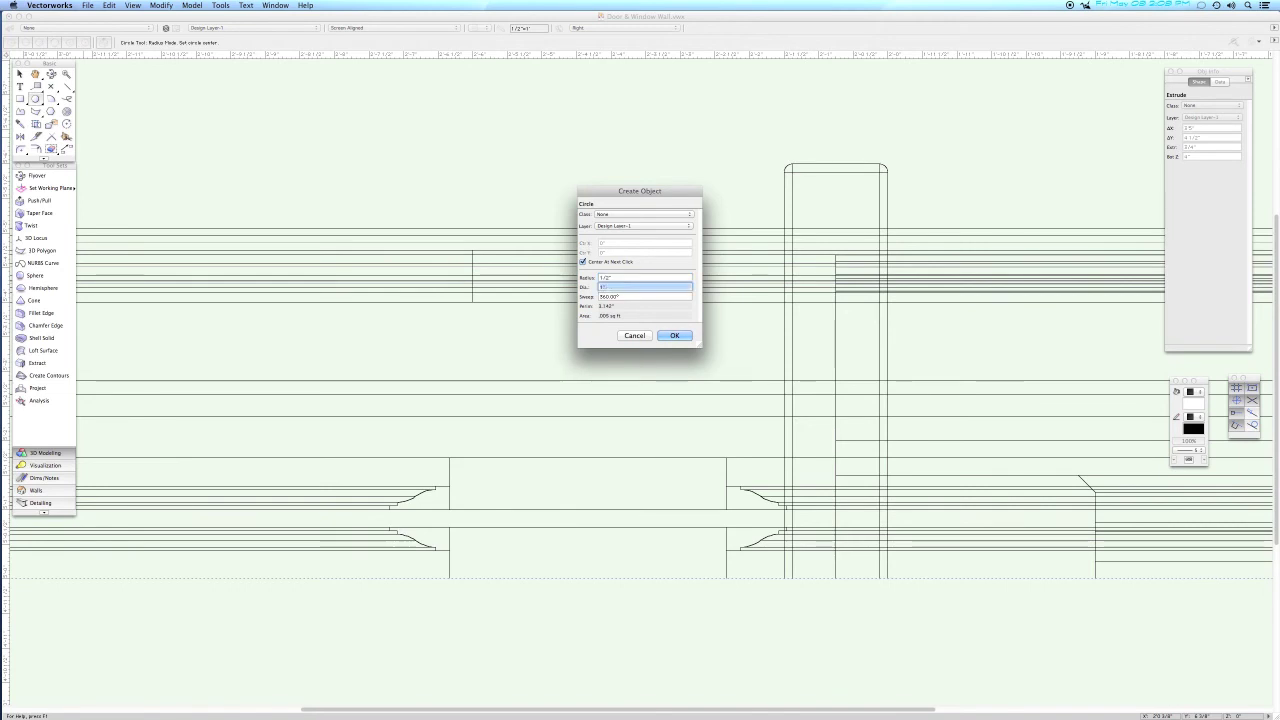
key("Return")
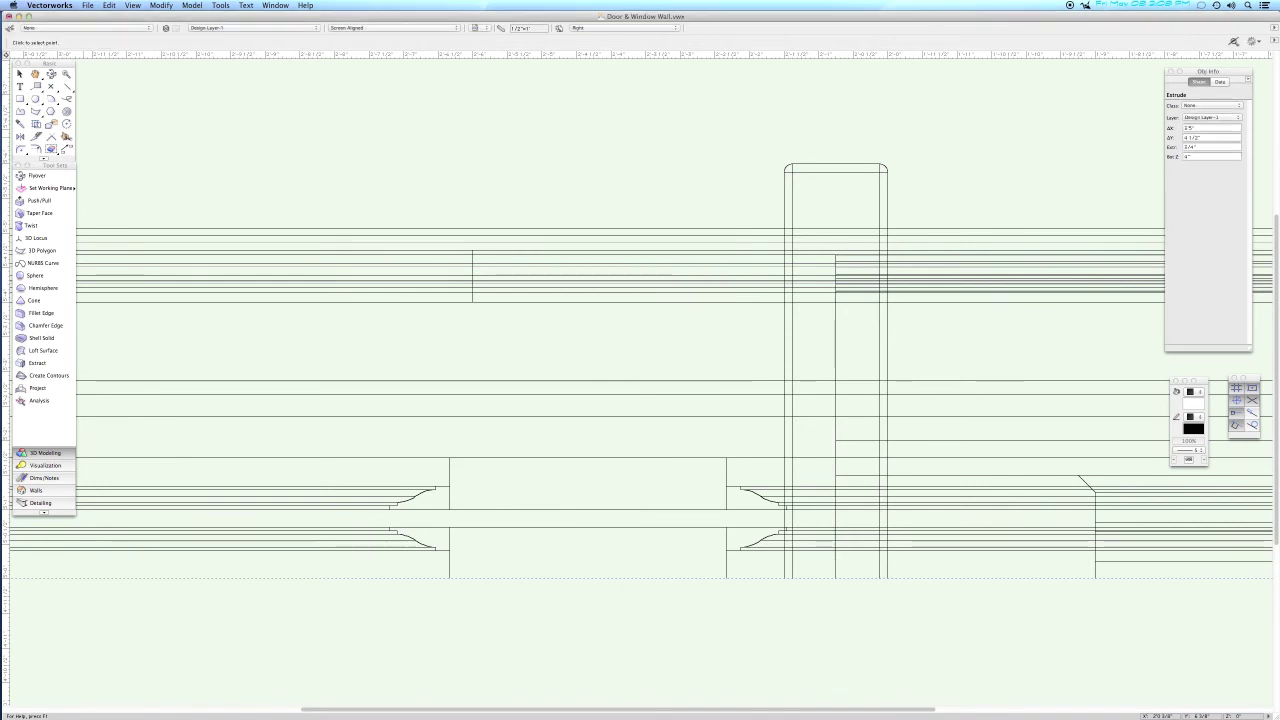
left_click(473, 251)
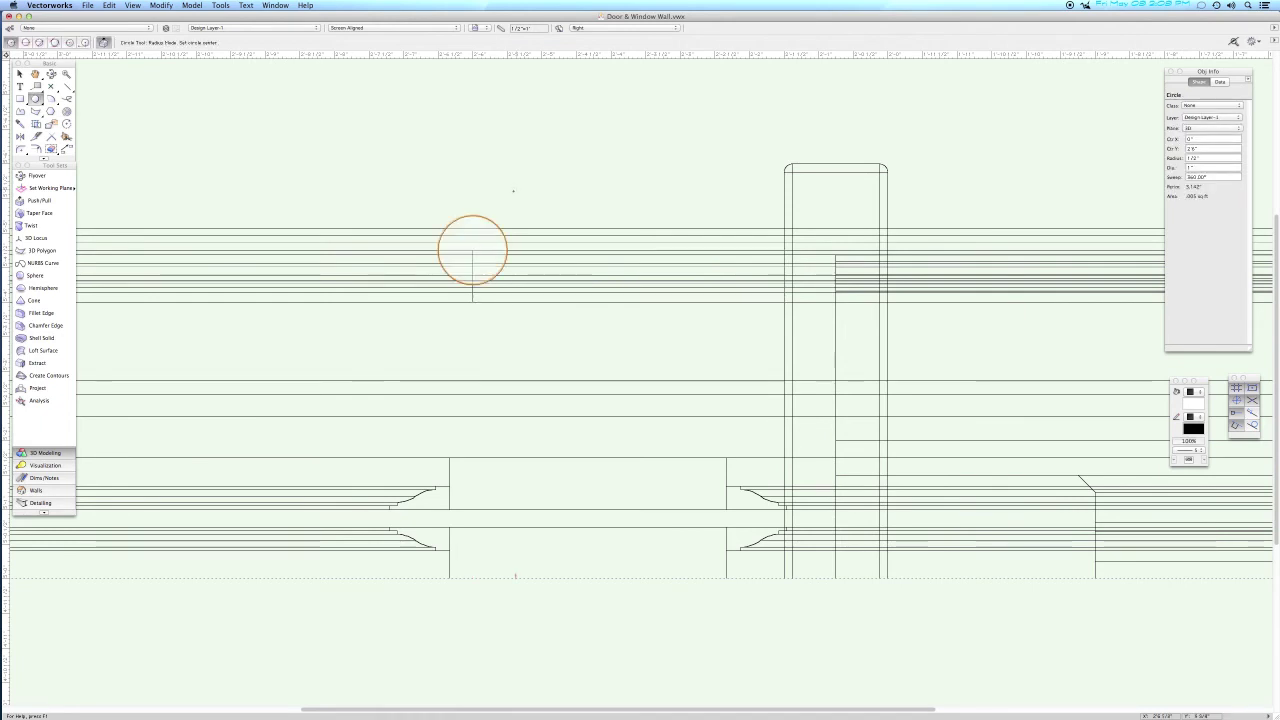
Extrude the circle -7' into a long round rod in right isometric view.
key("3")
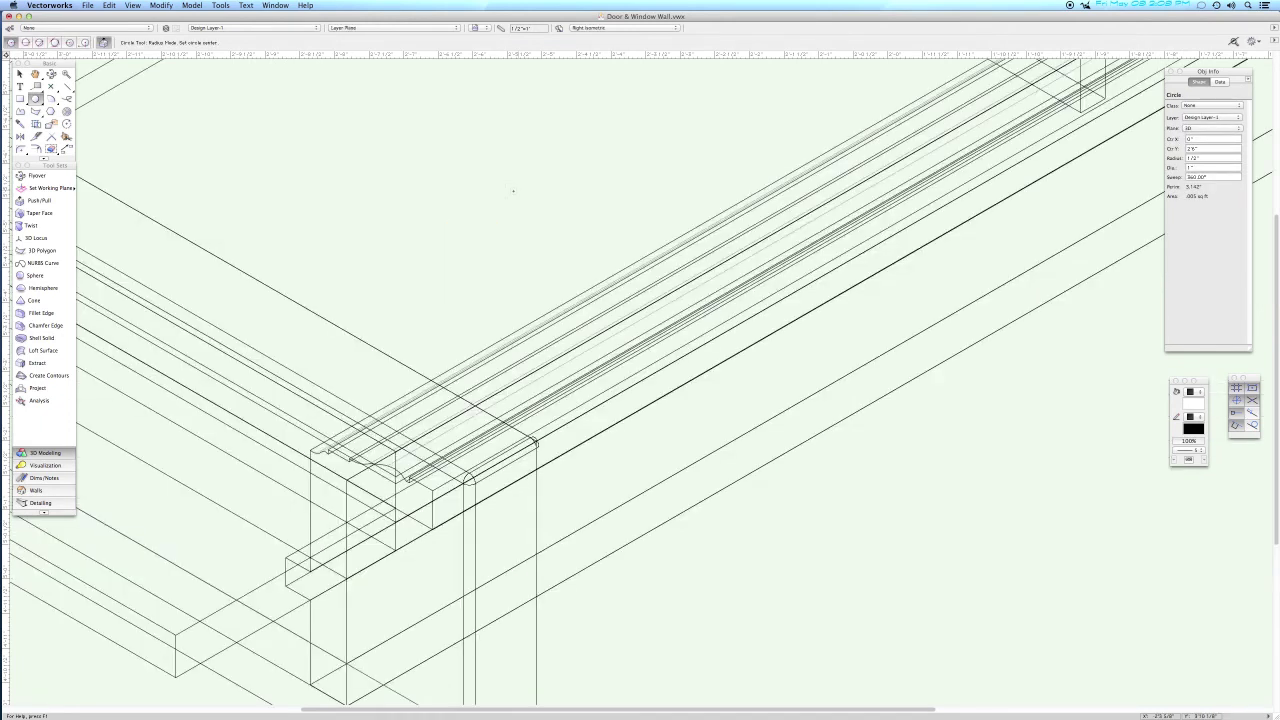
scroll(513, 190, "down", 3)
scroll(513, 200, "down", 2)
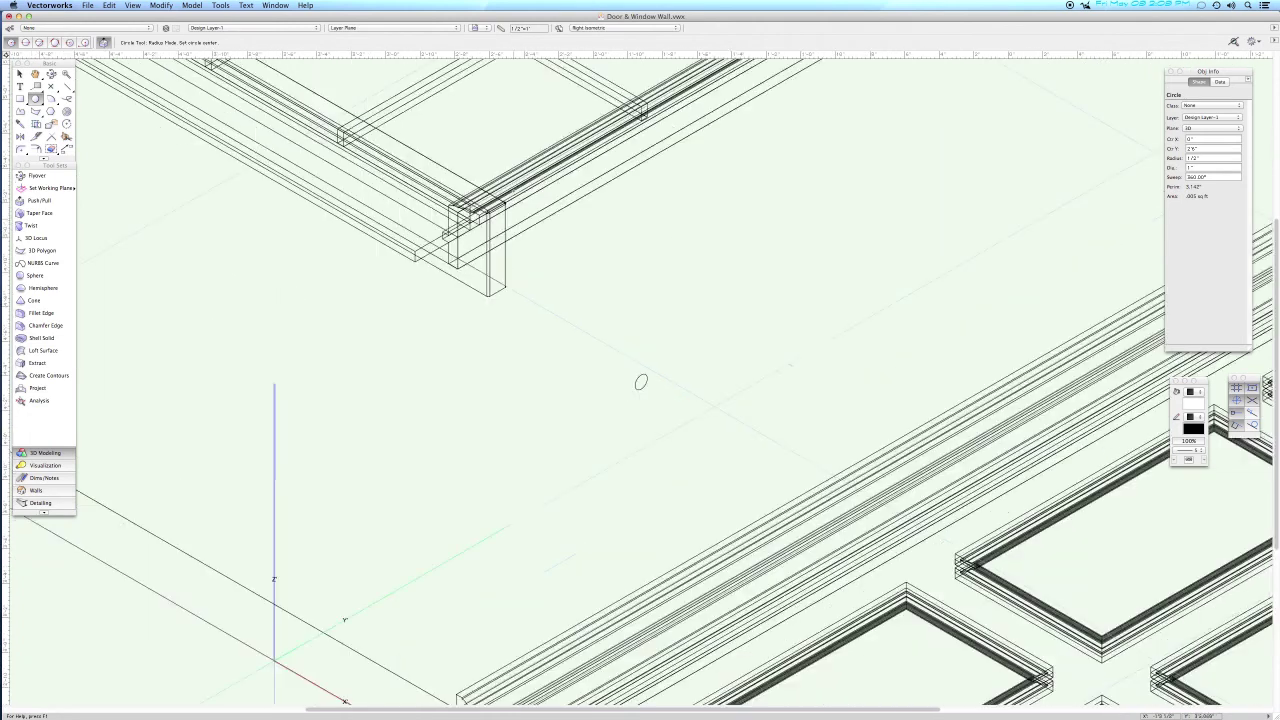
scroll(513, 215, "up", 4)
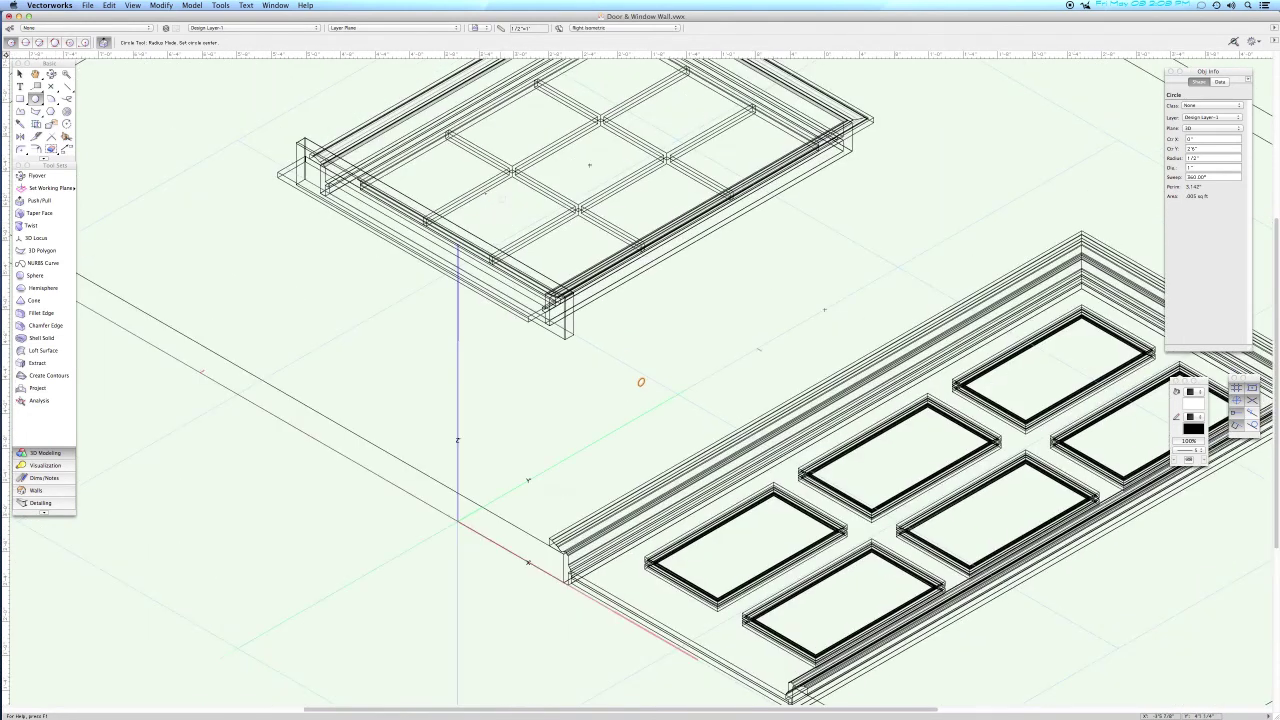
middle_click_drag(526, 265, 550, 301)
key("super+e")
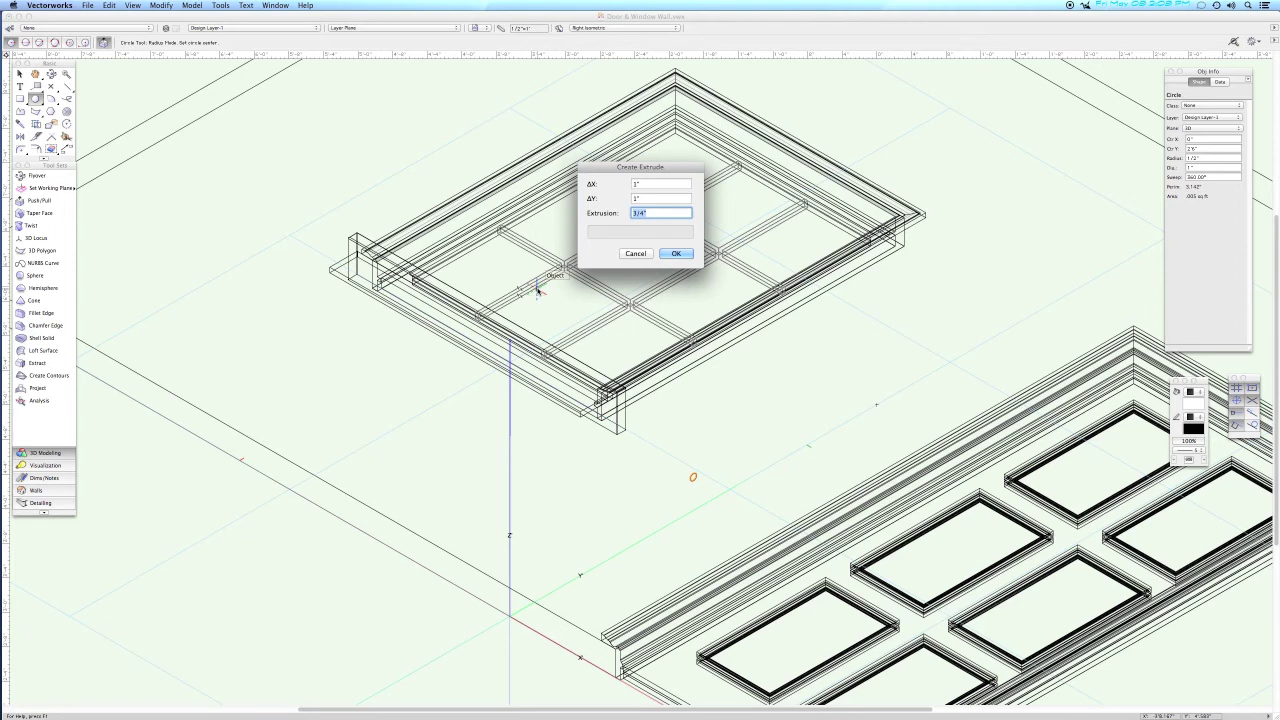
type("-7")
type("'")
key("Return")
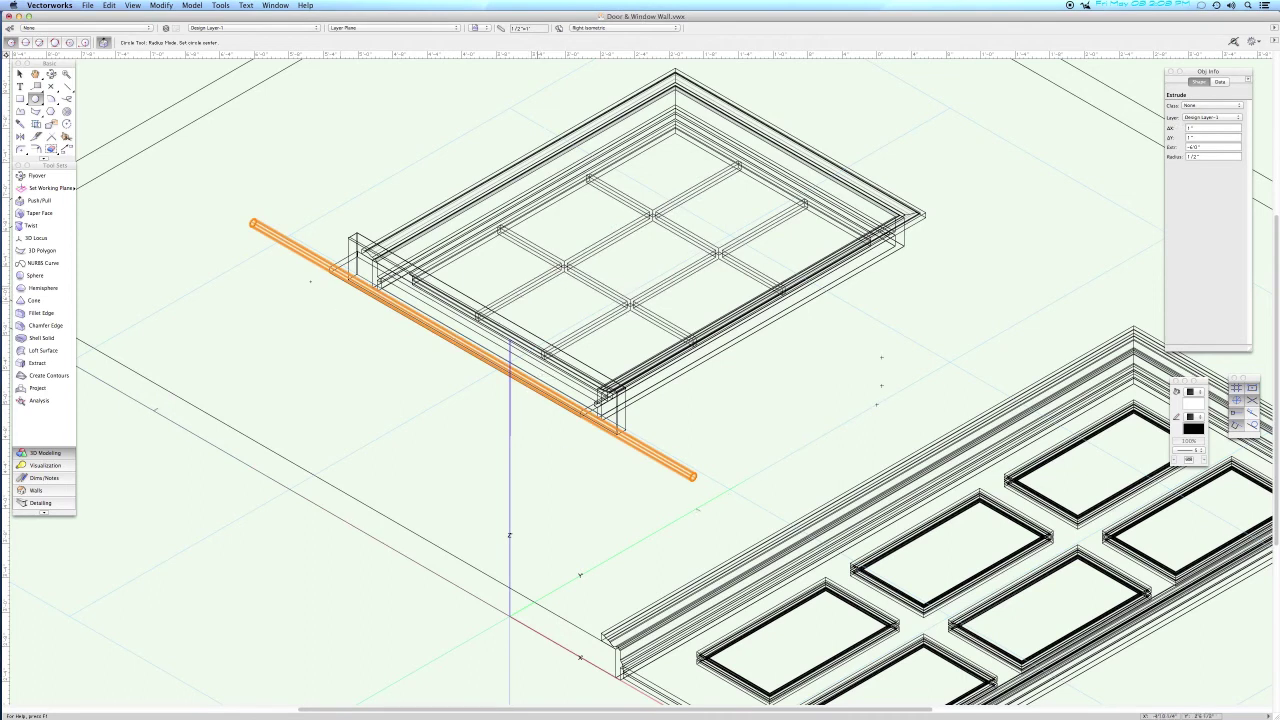
key("x")
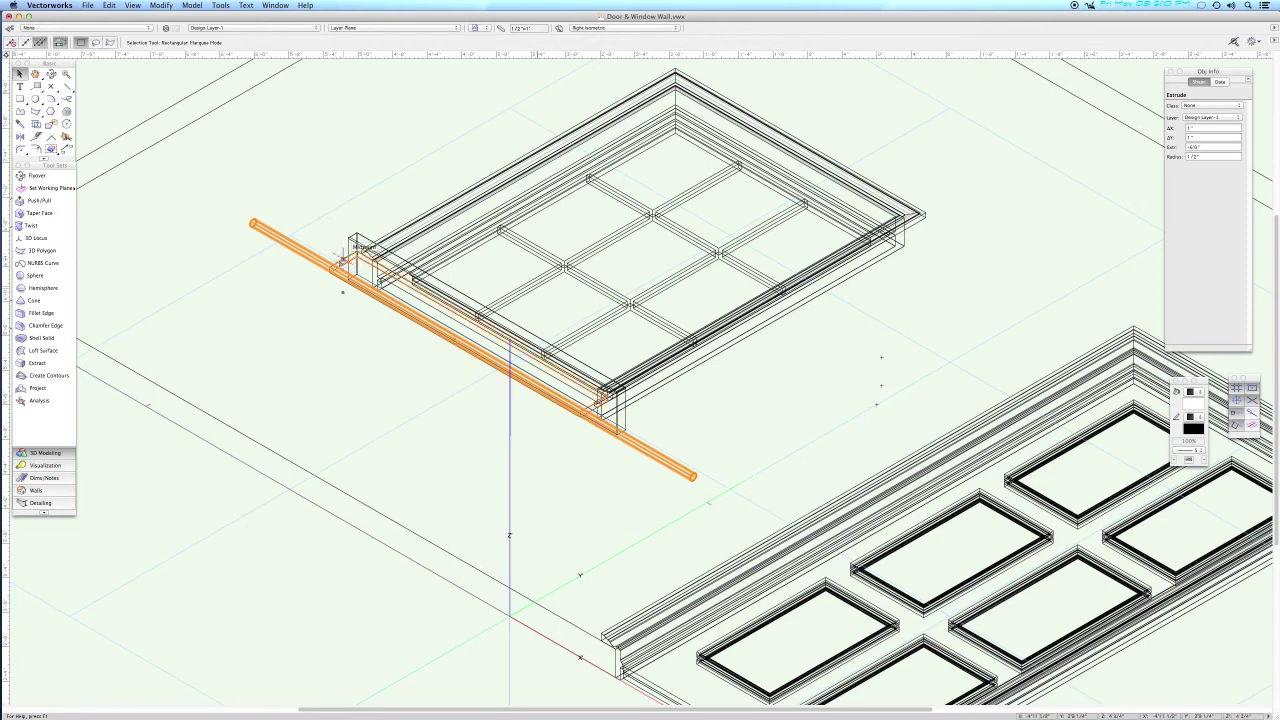
Subtract the rod from the sill using Subtract Solids.
left_click(342, 262, "shift")
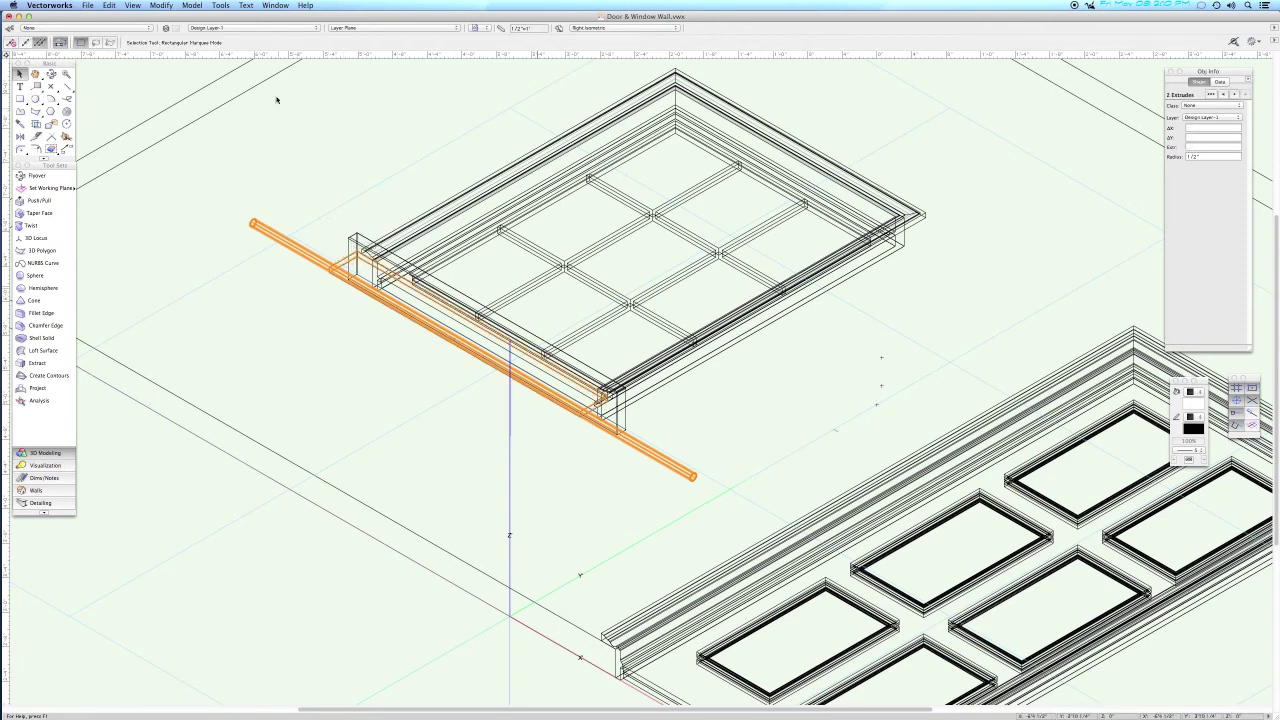
left_click(161, 6)
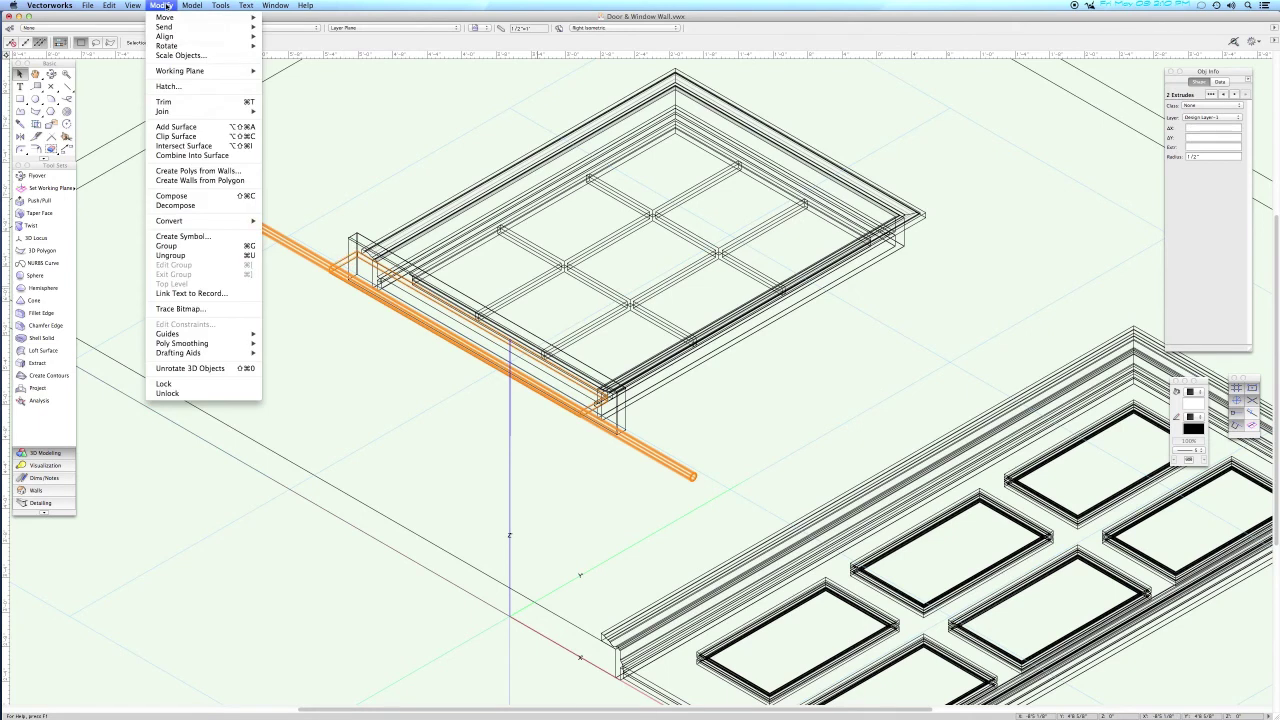
mouse_move(196, 6)
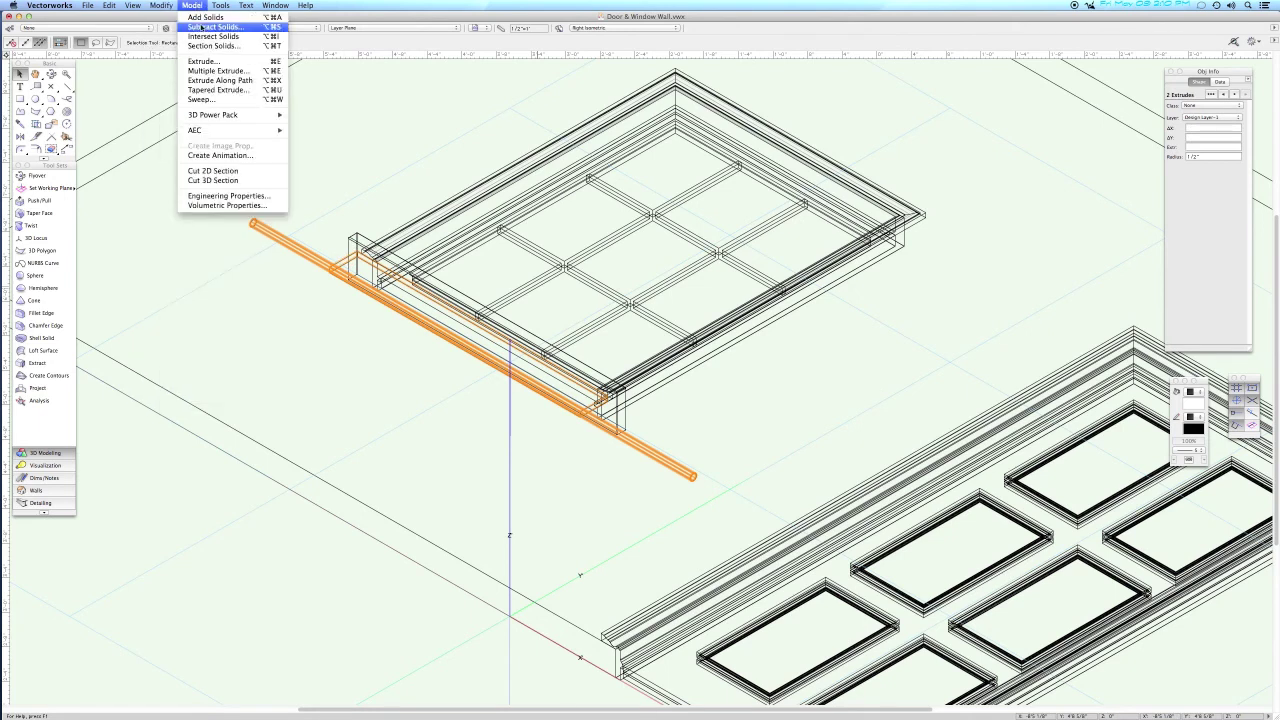
left_click(202, 26)
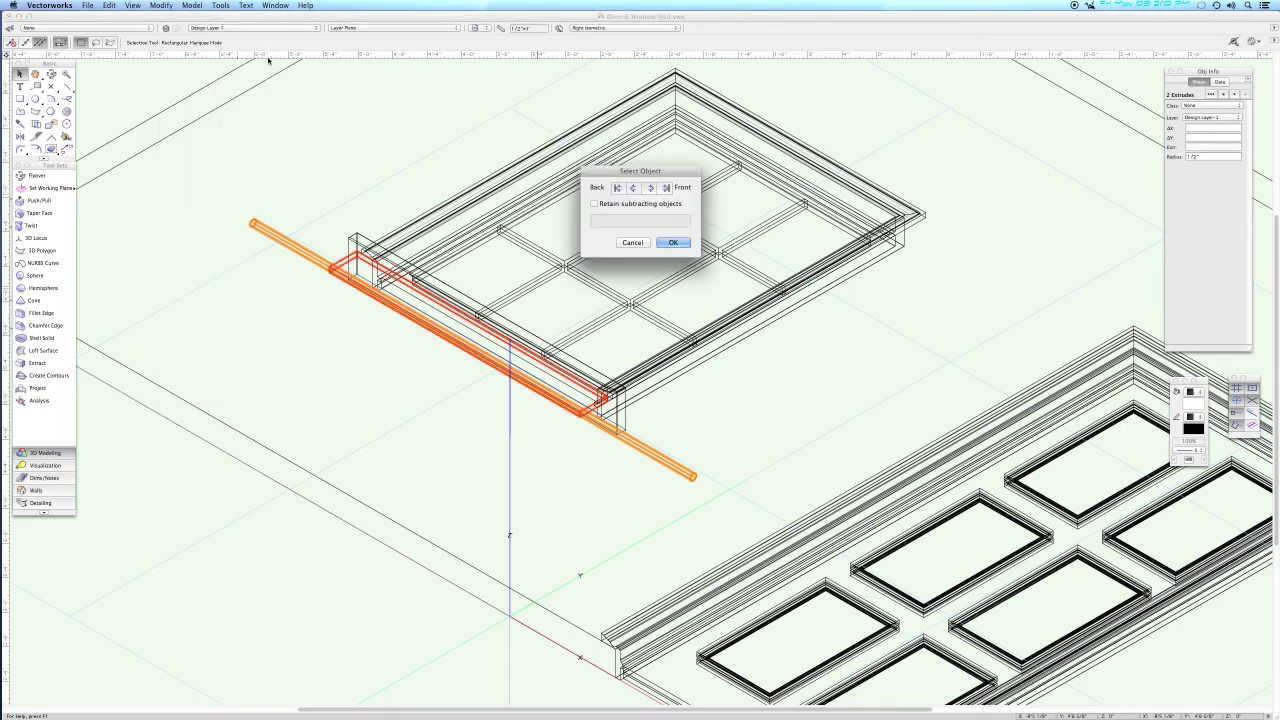
left_click(670, 244)
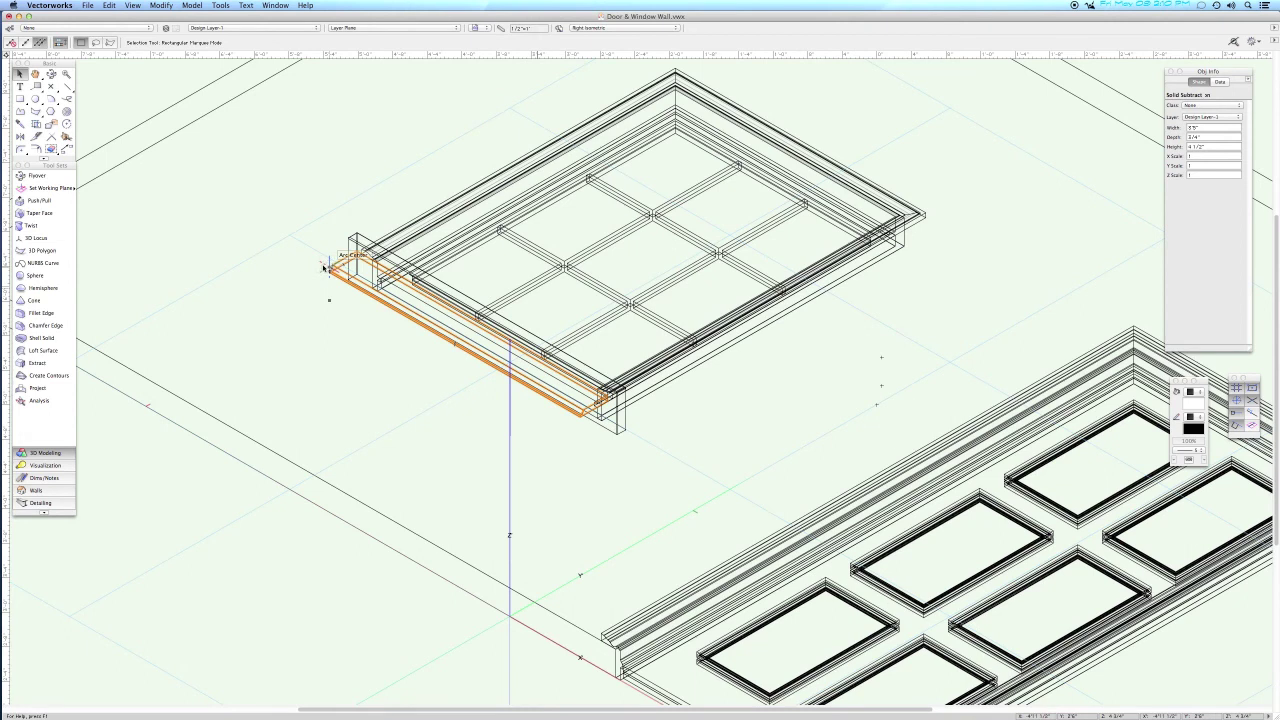
mouse_move(330, 268)
left_mouse_down()
mouse_move(600, 400)
mouse_move(594, 458)
left_mouse_up()
Inspect the sill's cut cove profile in Right view, then fit the drawing in Front view.
key("KP_6")
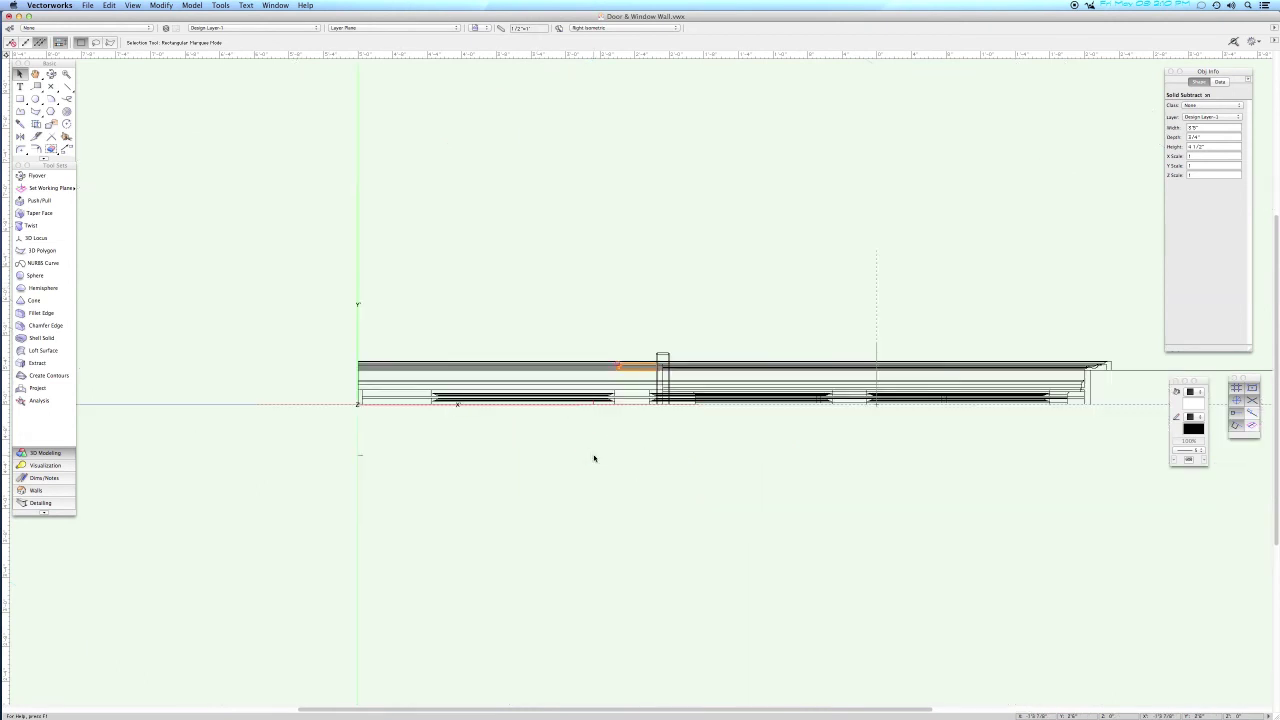
key("c")
left_click_drag(600, 331, 689, 414)
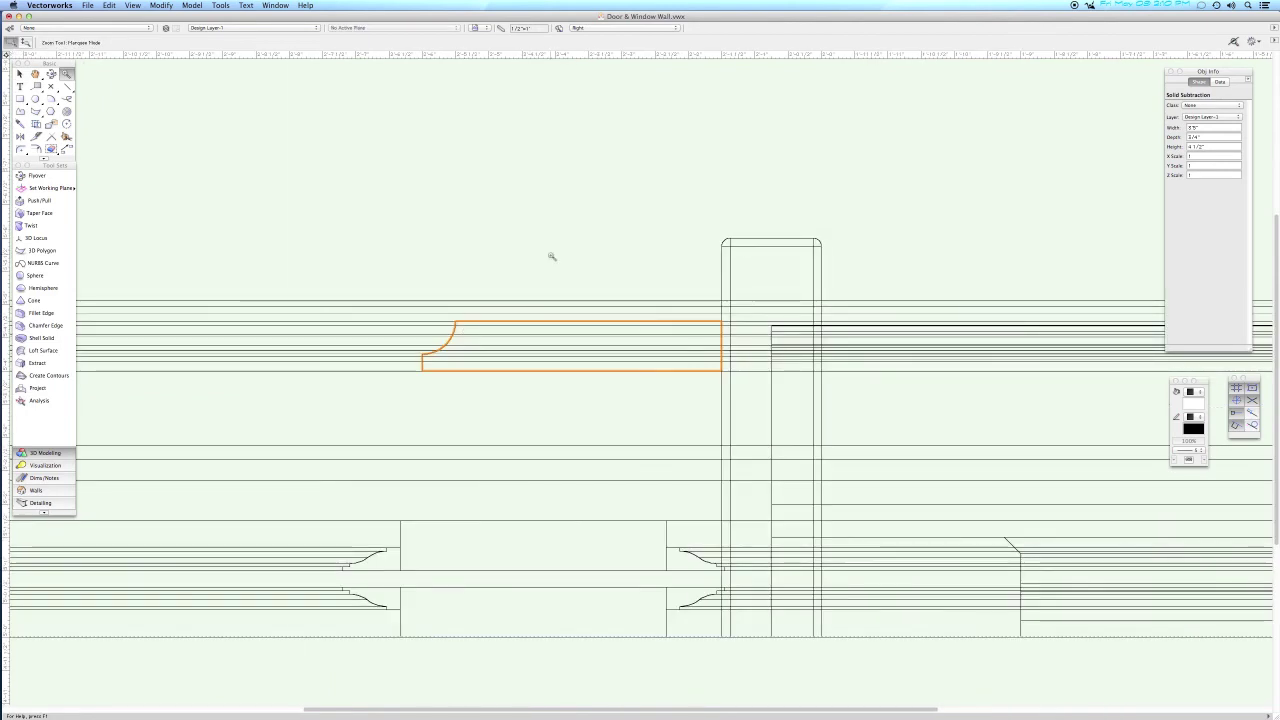
key("super+5")
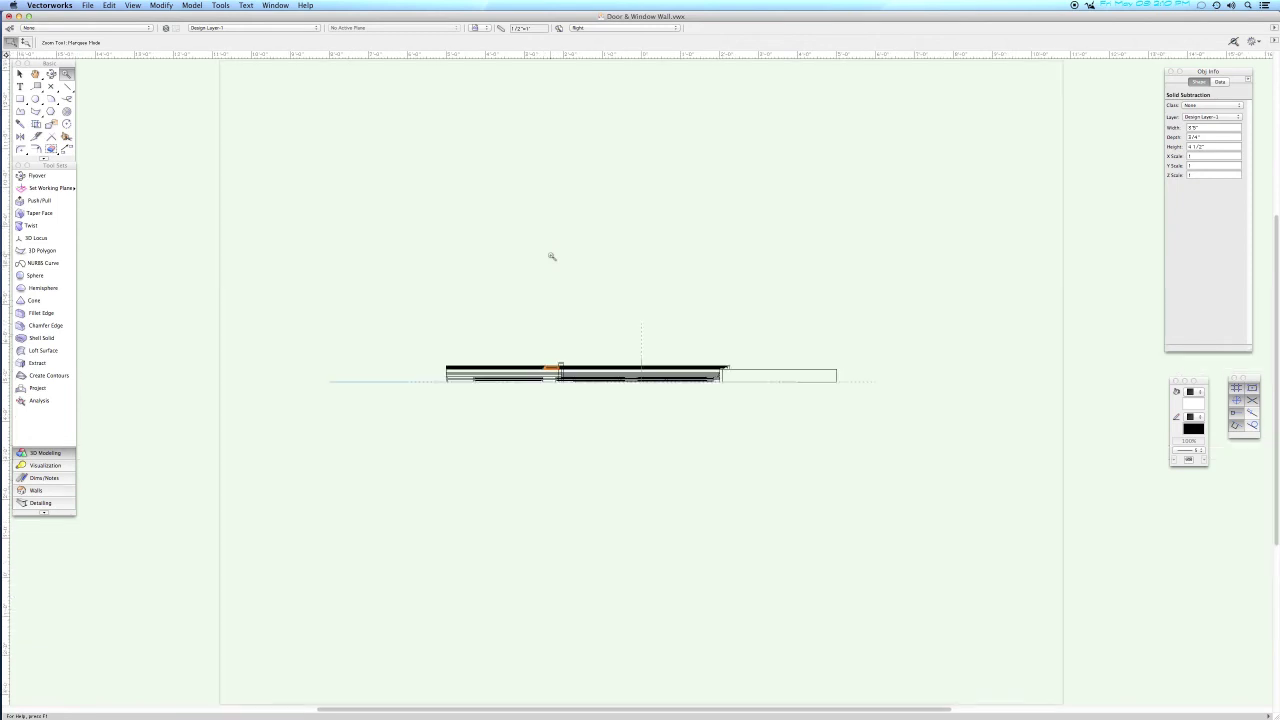
key("2")
key("x")
key("x")
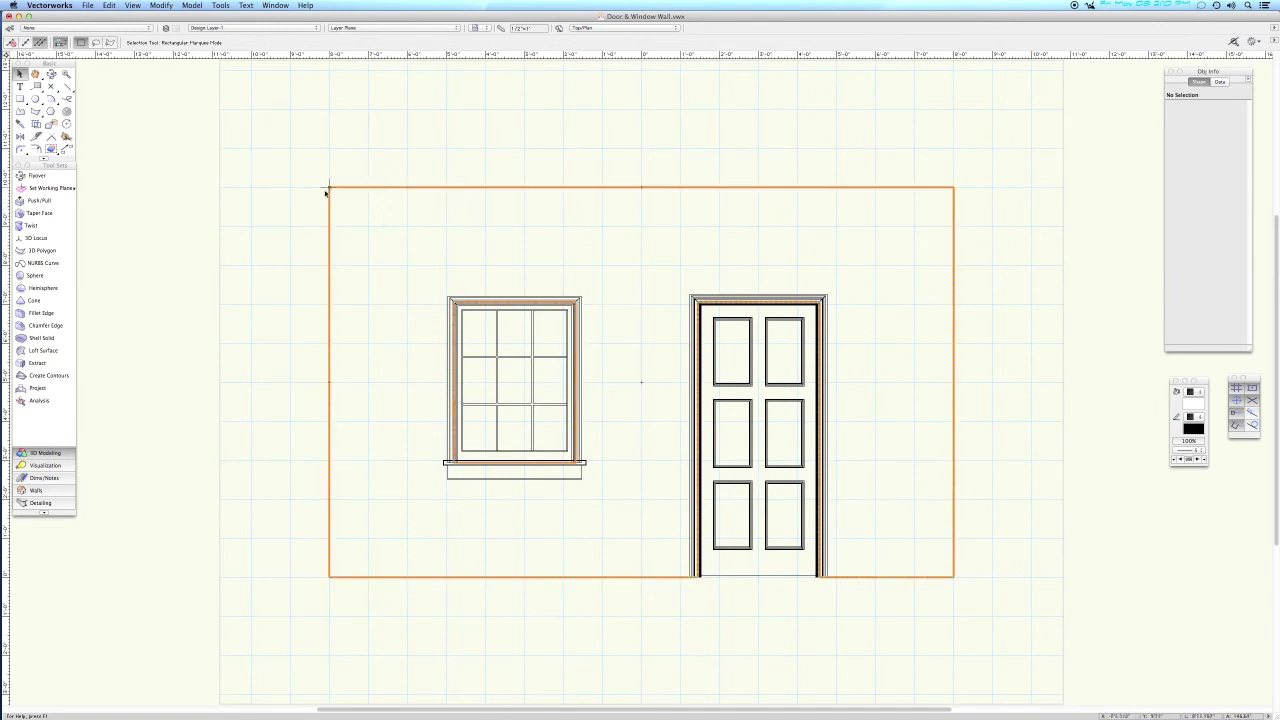
Start a new rectangle with exact dimensions in the Create Object dialog.
key("4")
key("Return")
Draw a 16 by 120 rectangle at the wall's lower-left corner.
left_click(589, 266)
type("16")
key("Tab")
type("120")
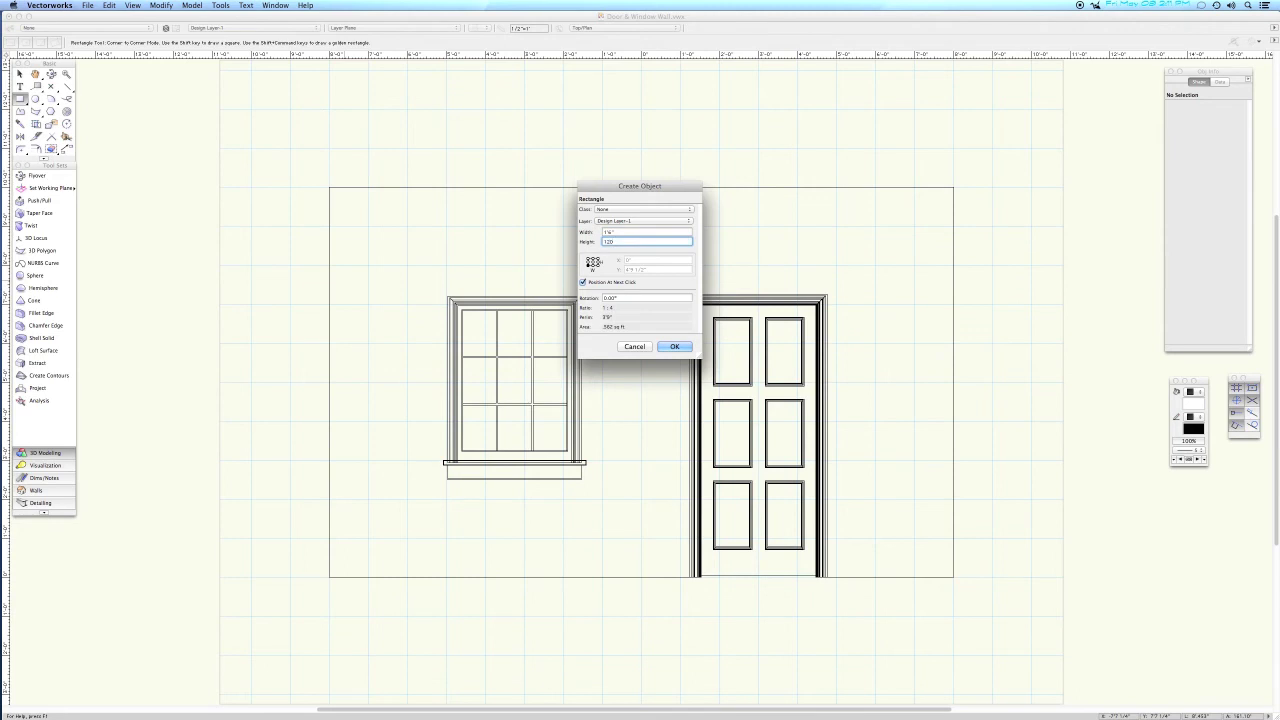
key("Return")
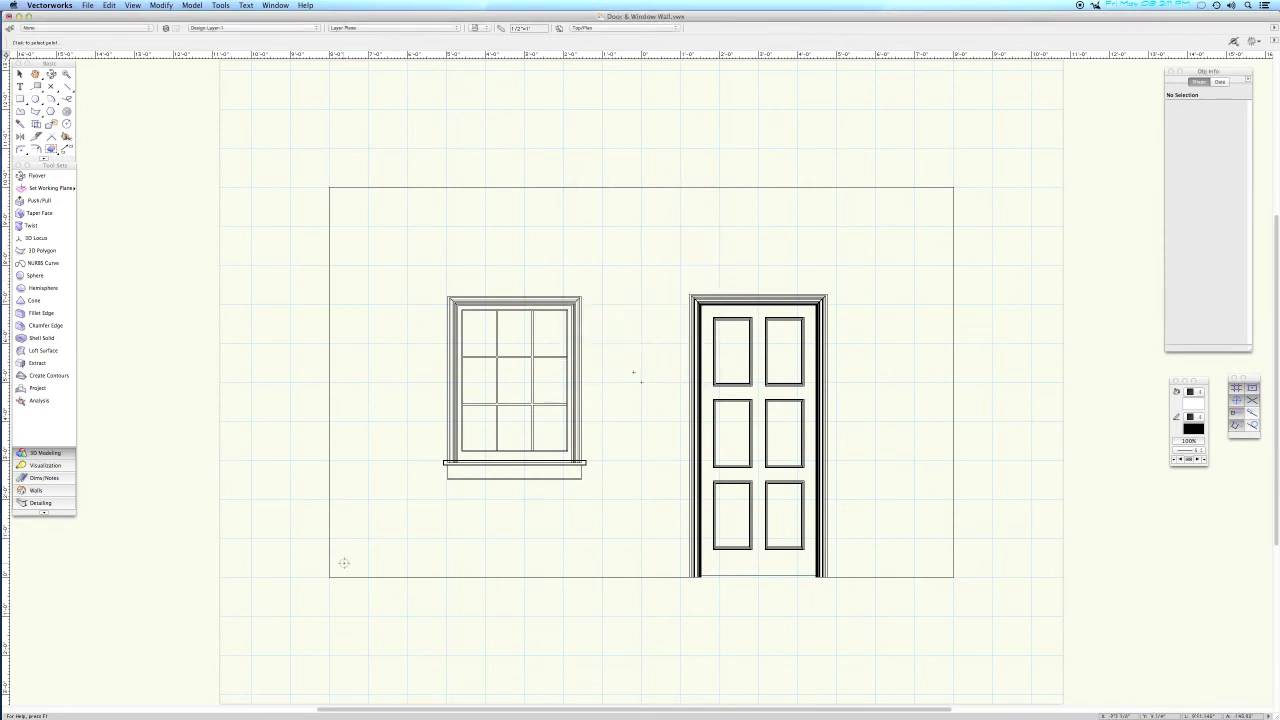
left_click(328, 577)
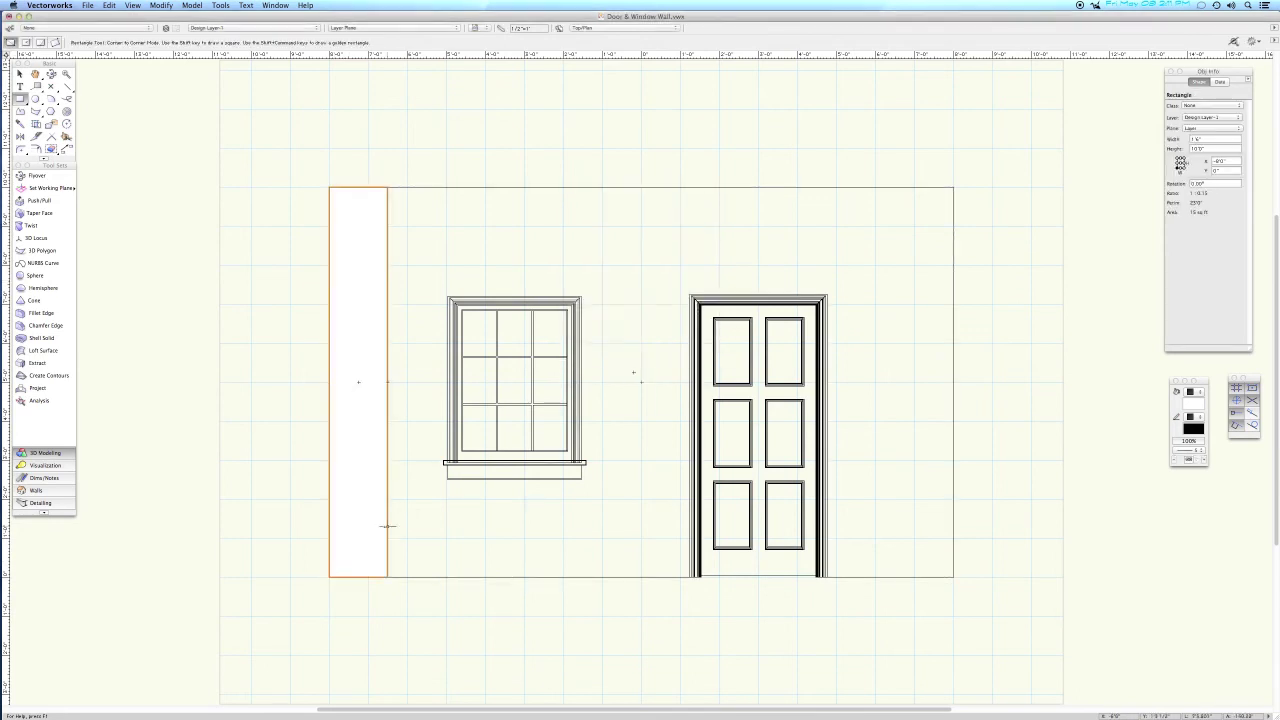
Extrude the rectangle 14" into a solid block in isometric view.
key("super+3")
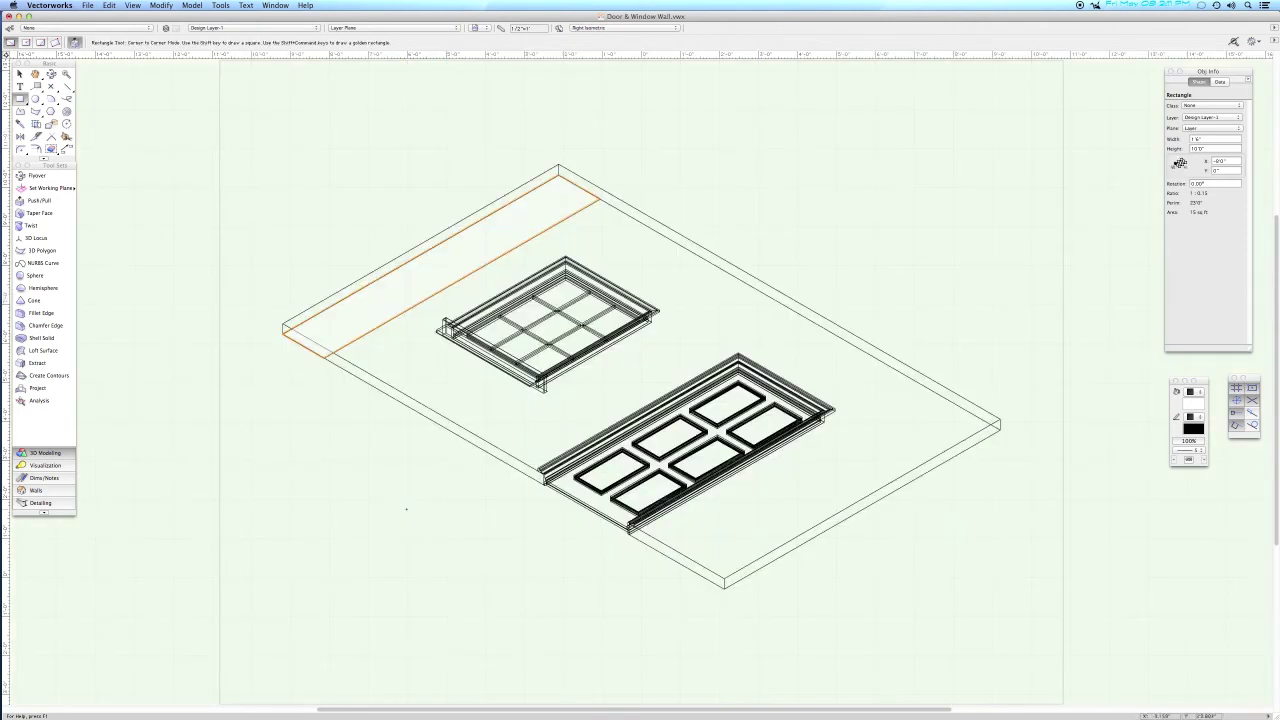
key("super+e")
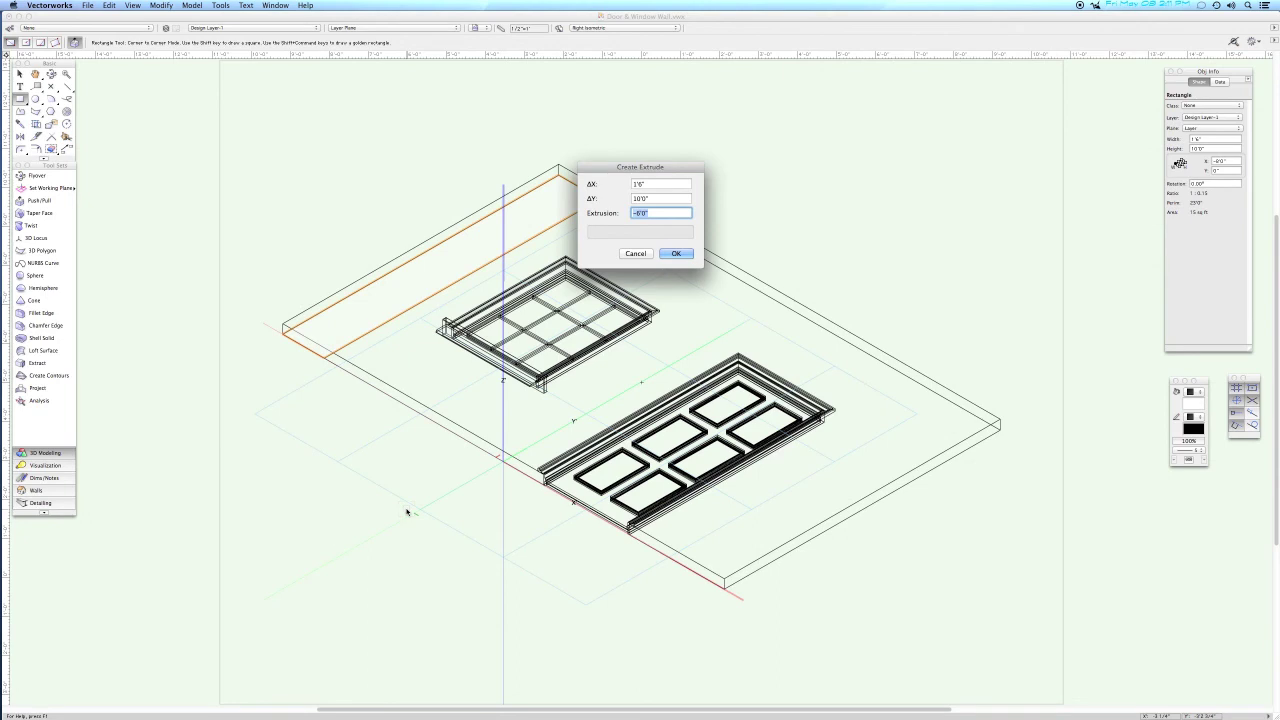
key("Return")
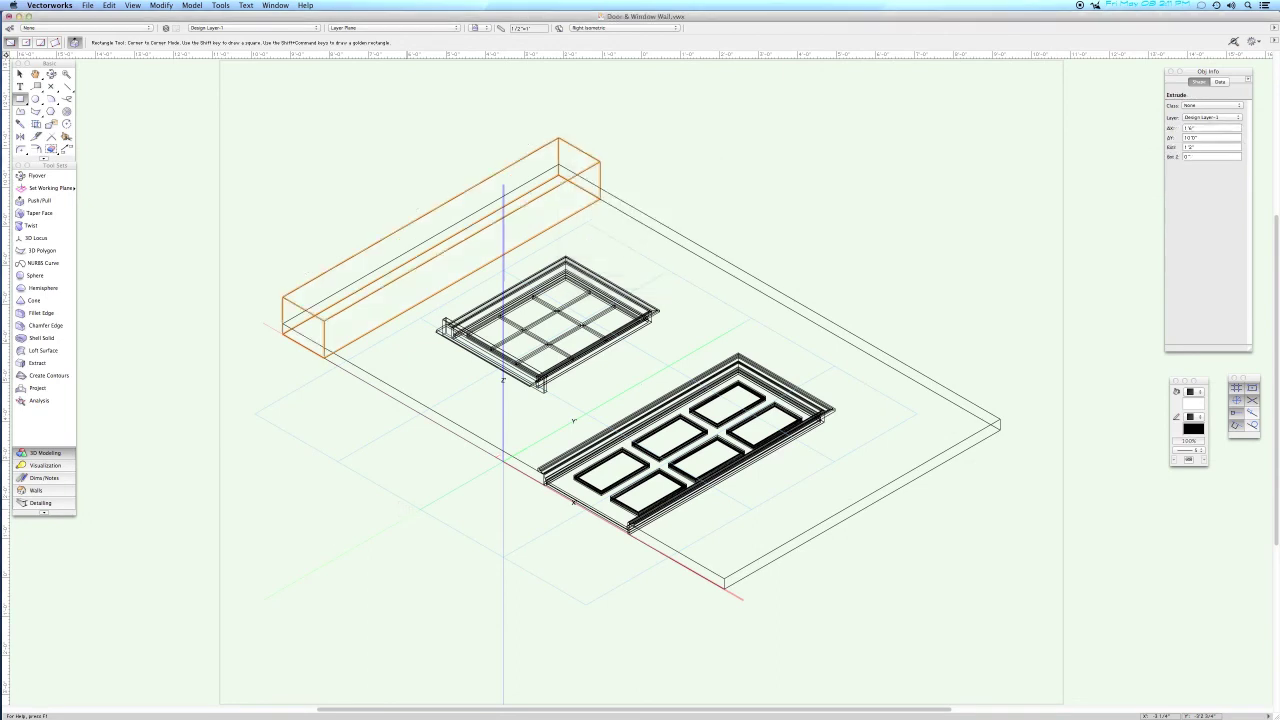
key("x")
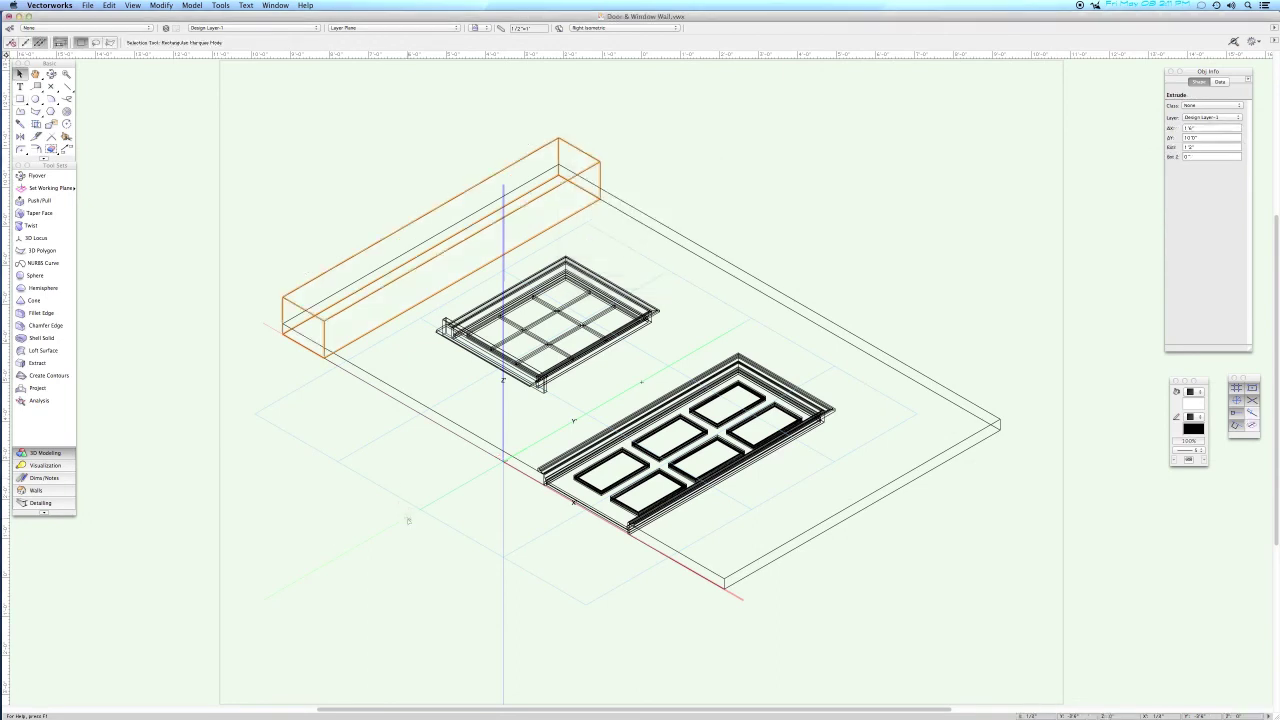
Combine the block and the wall extrude with Model > Add Solids.
left_click(375, 360, "shift")
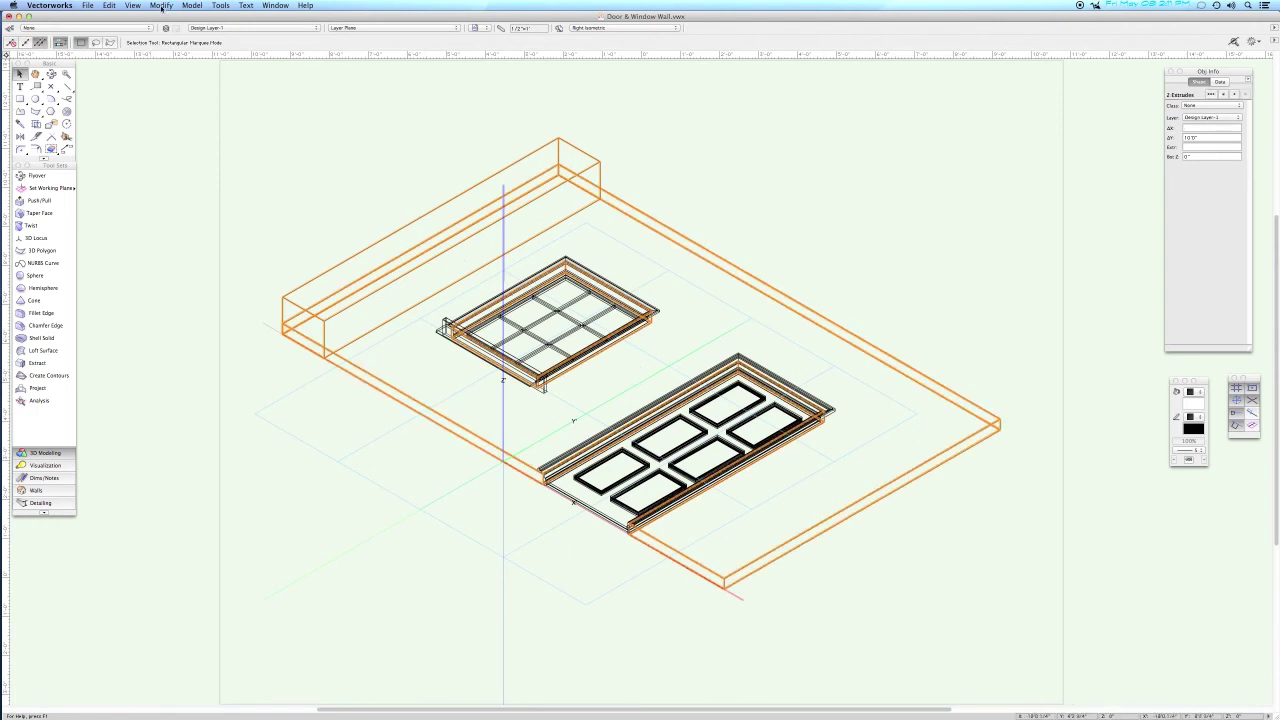
left_click(199, 7)
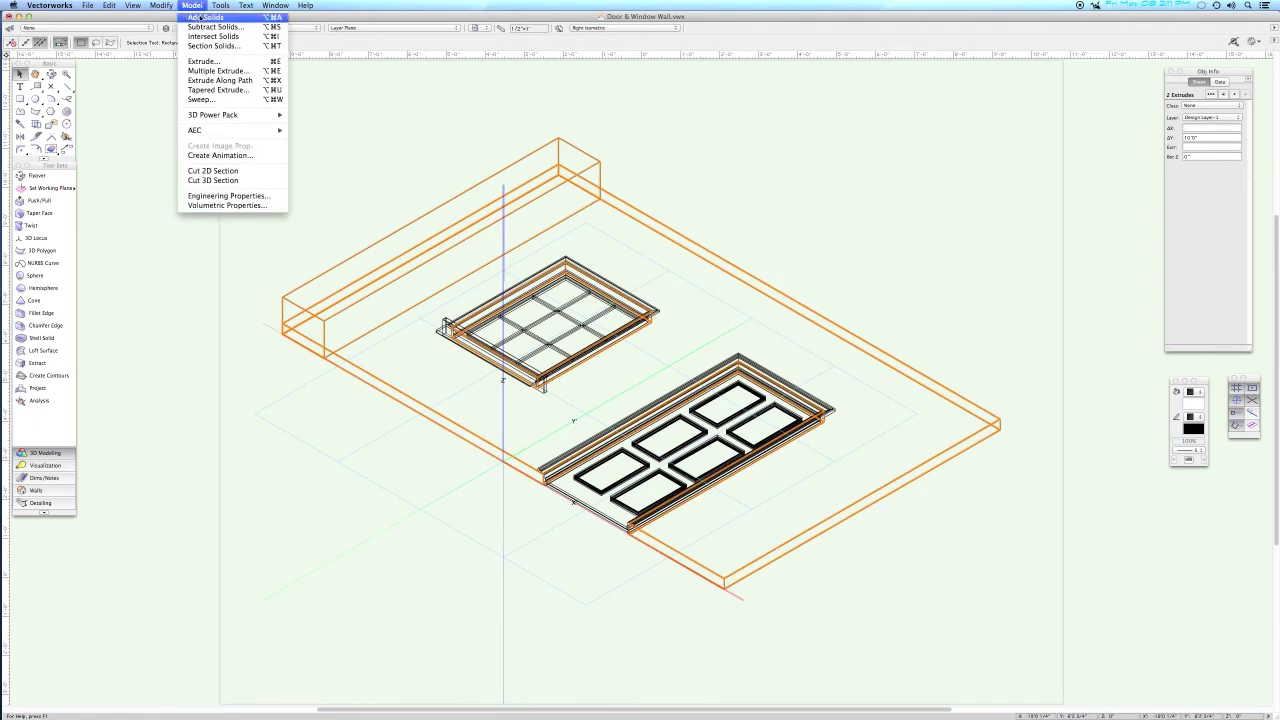
left_click(201, 34)
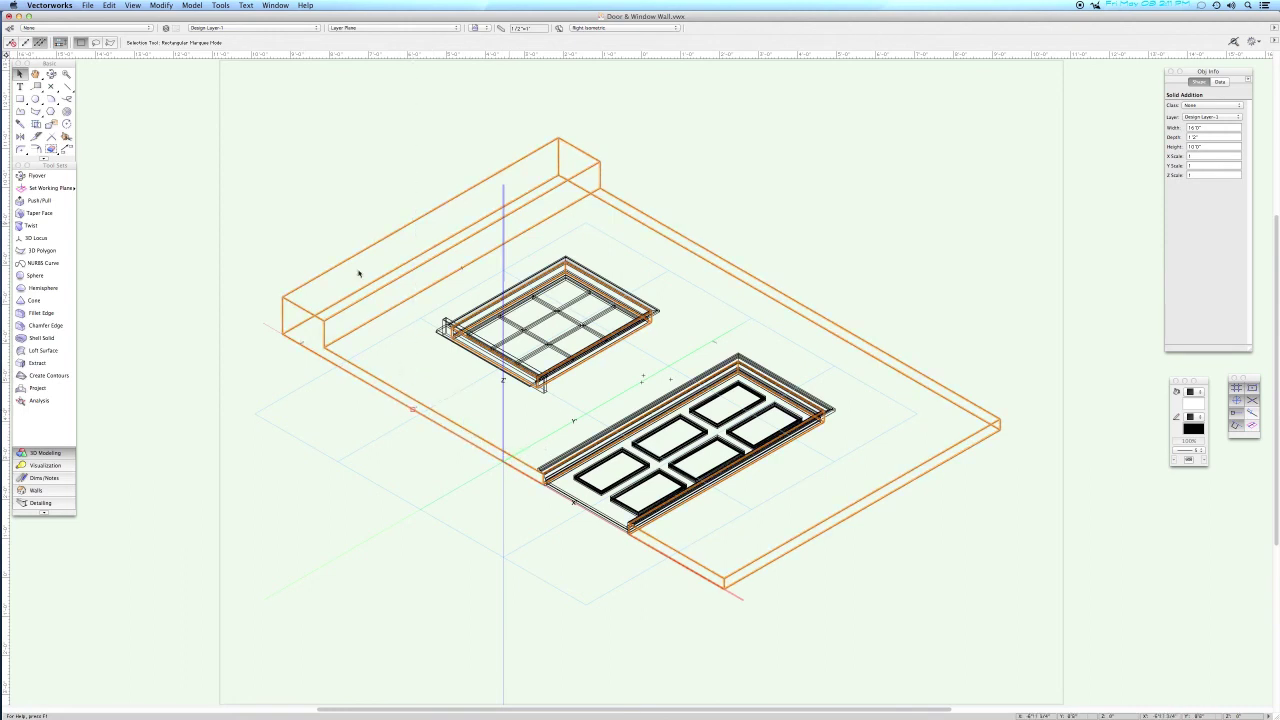
left_click(35, 364)
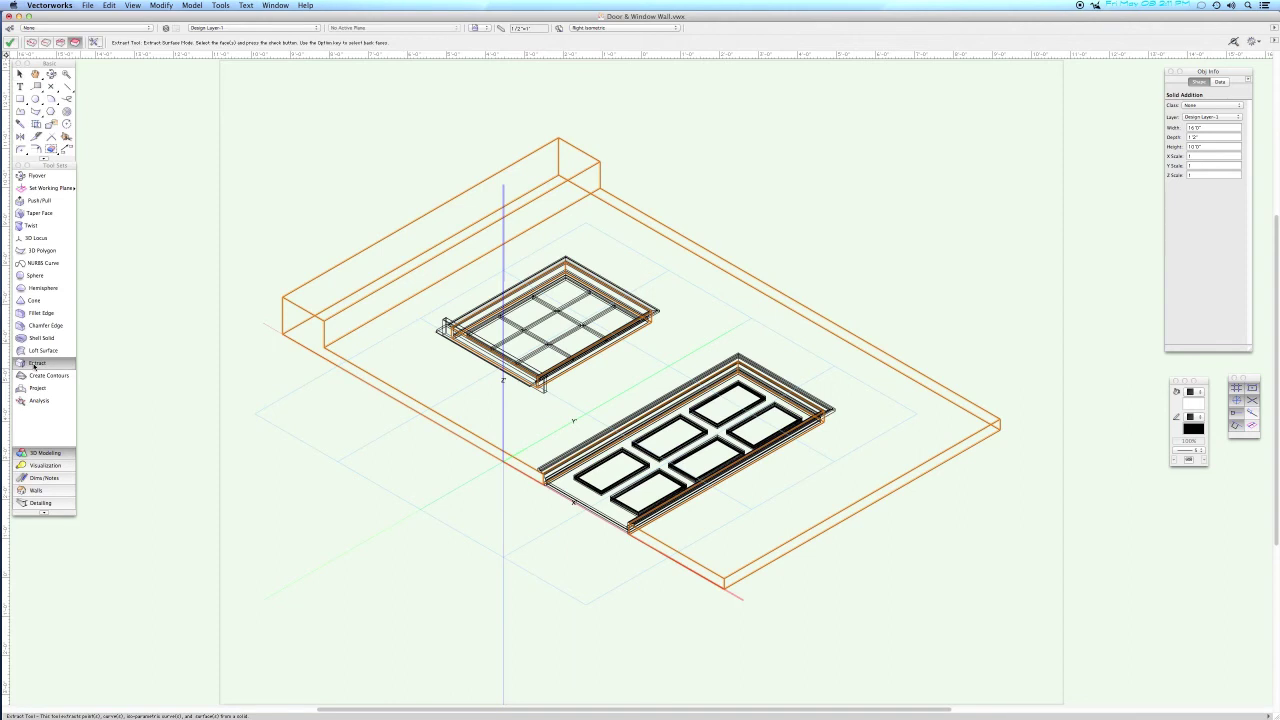
Extract the wall's end and bottom faces as a polygon with the Extract tool.
left_click(45, 43)
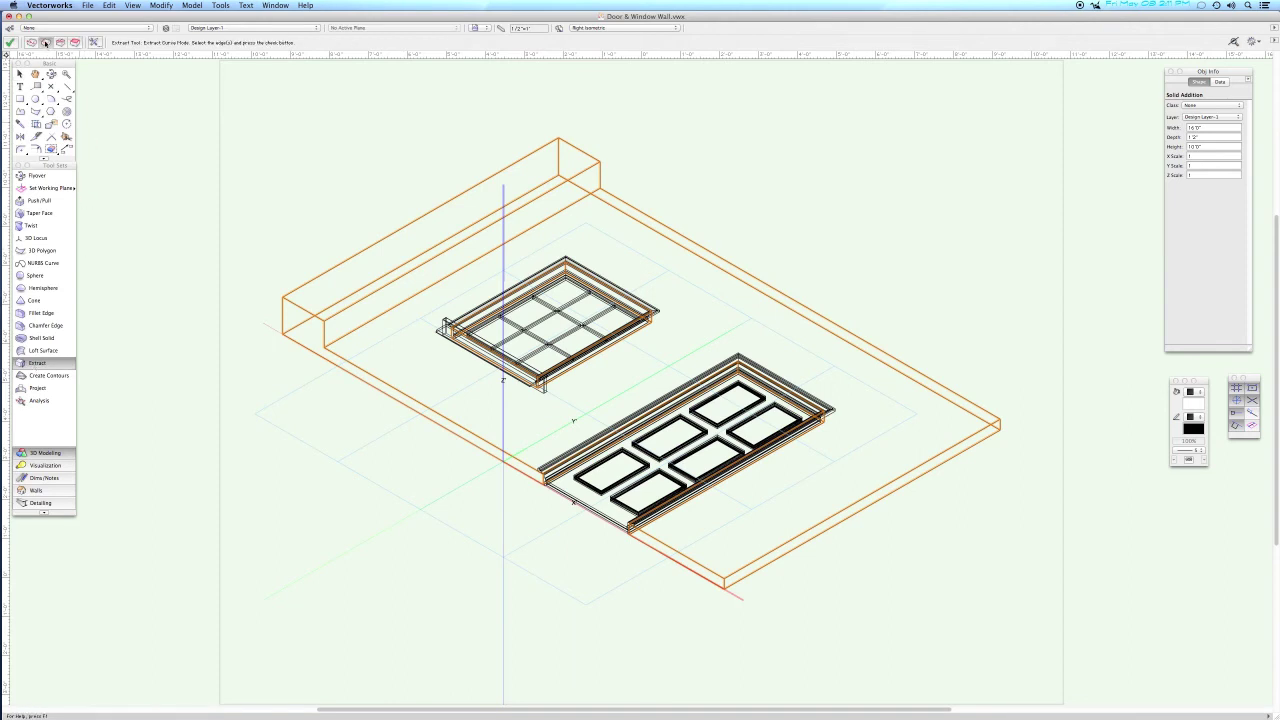
left_click(75, 43)
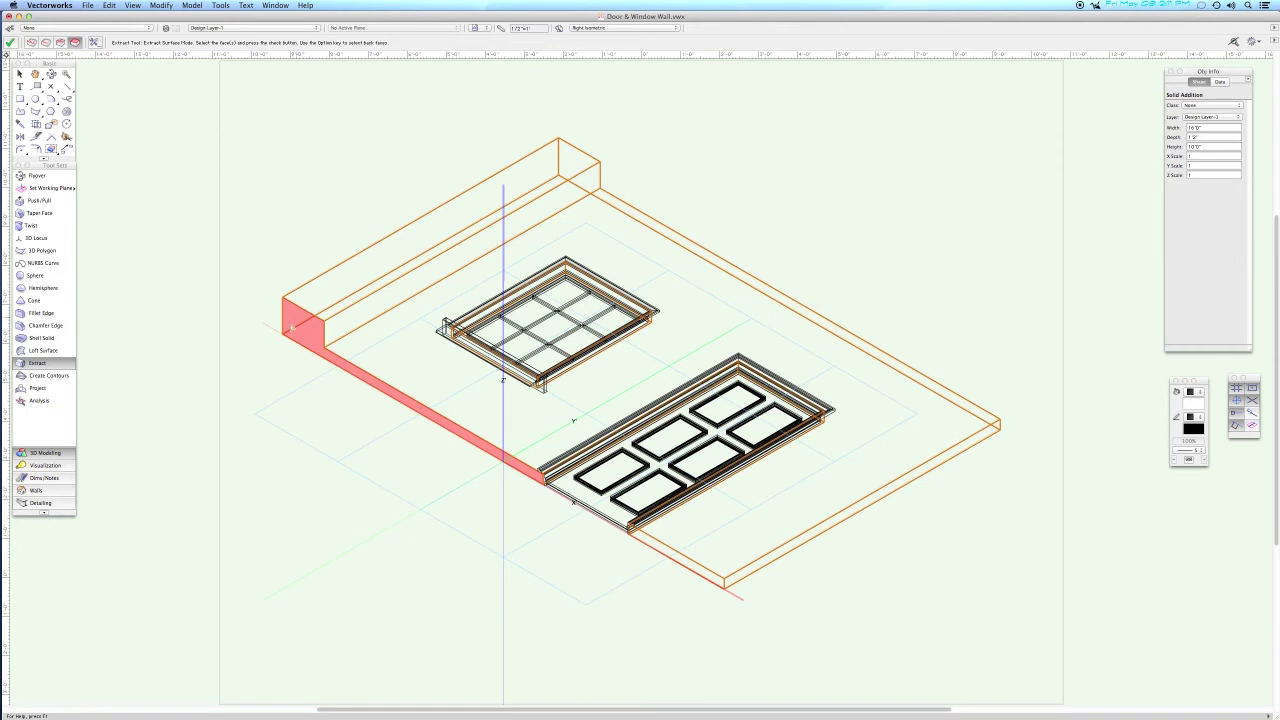
left_click(309, 334)
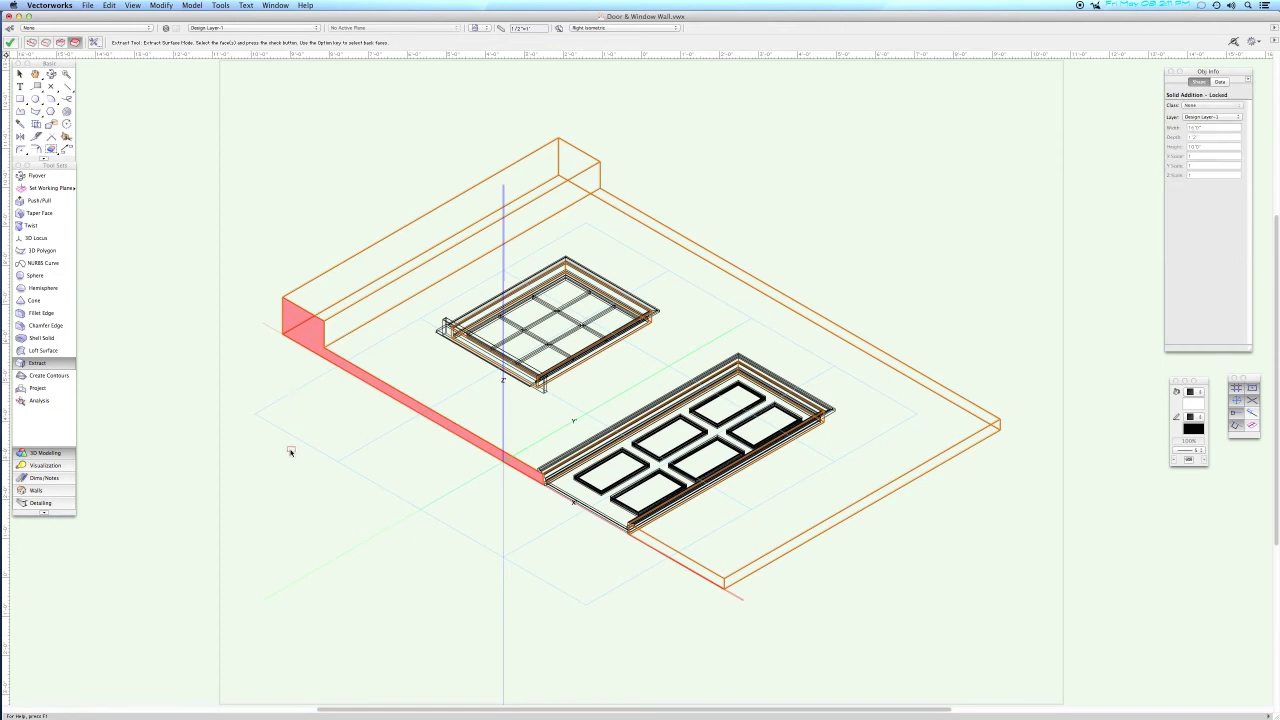
key("Return")
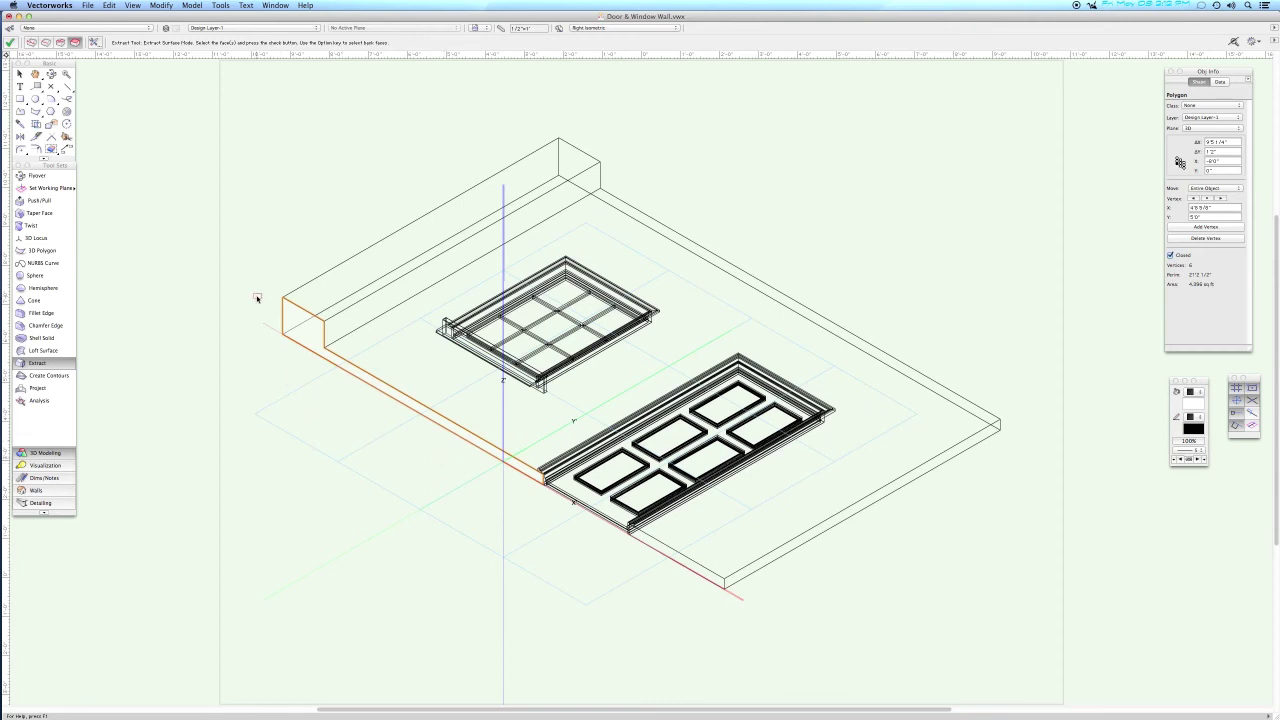
Decompose the extracted polygon into separate lines and select the wall's lower-left edge.
left_click(161, 5)
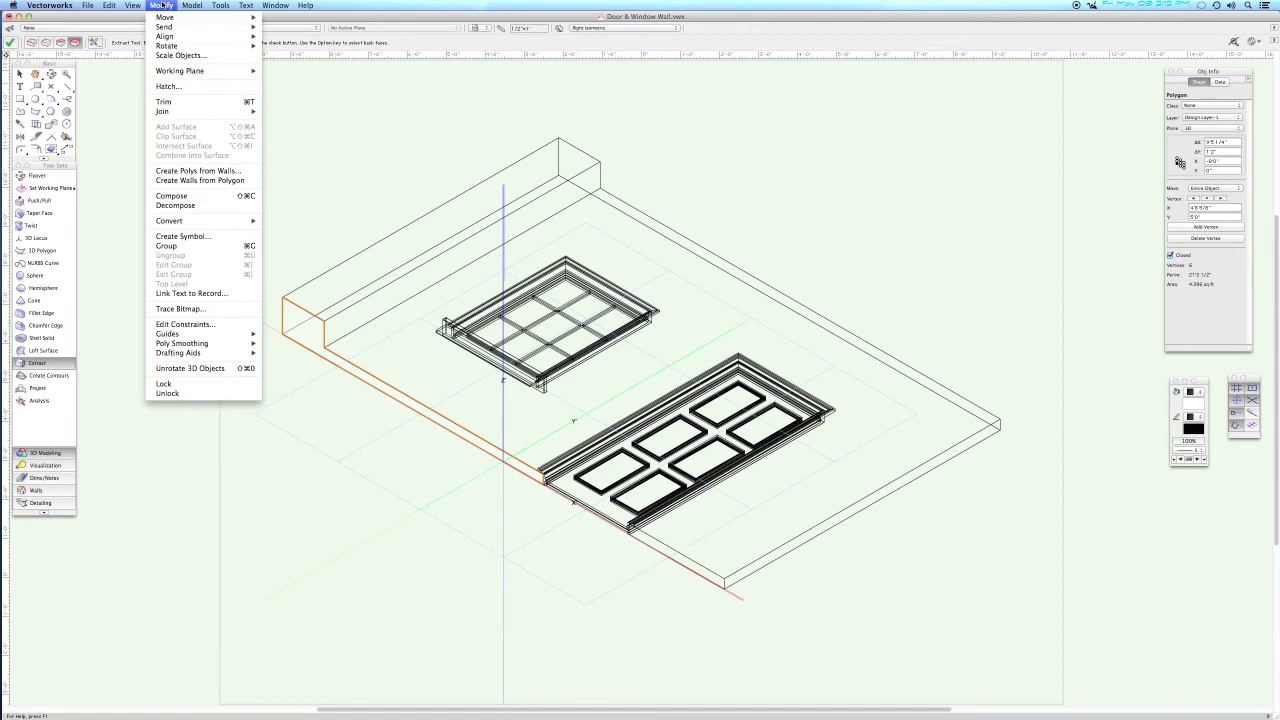
mouse_move(173, 222)
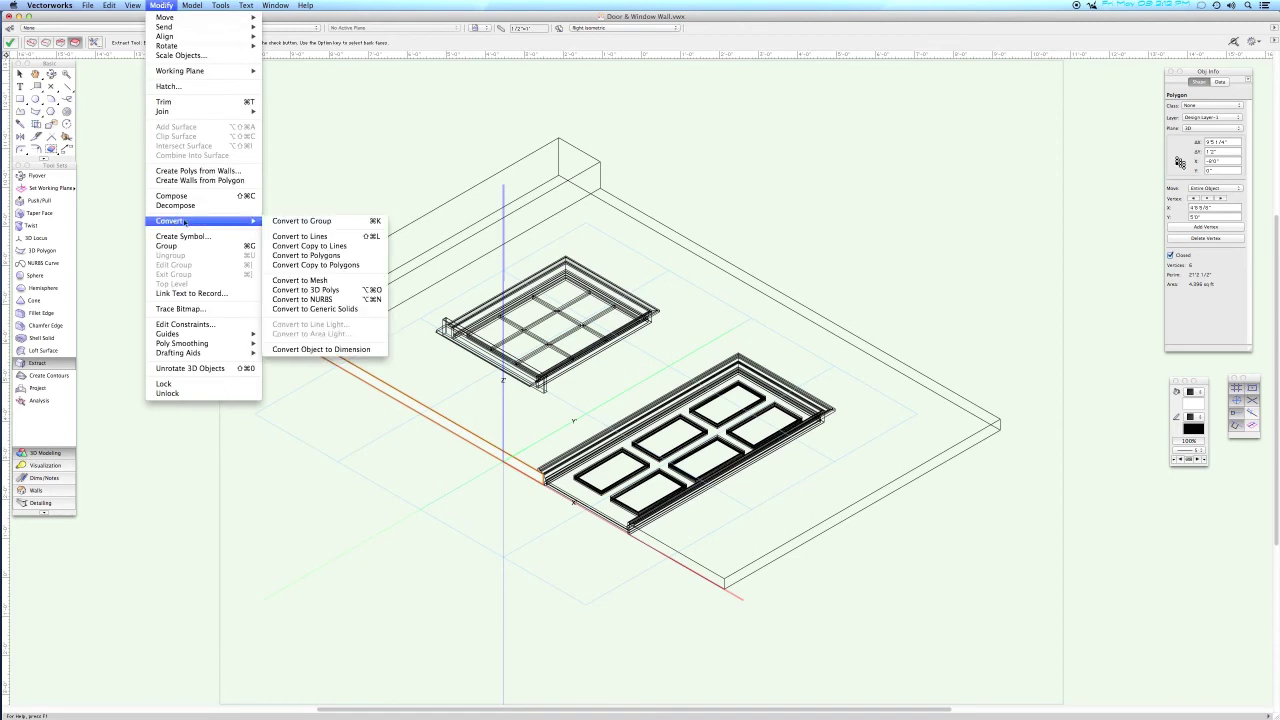
left_click(288, 237)
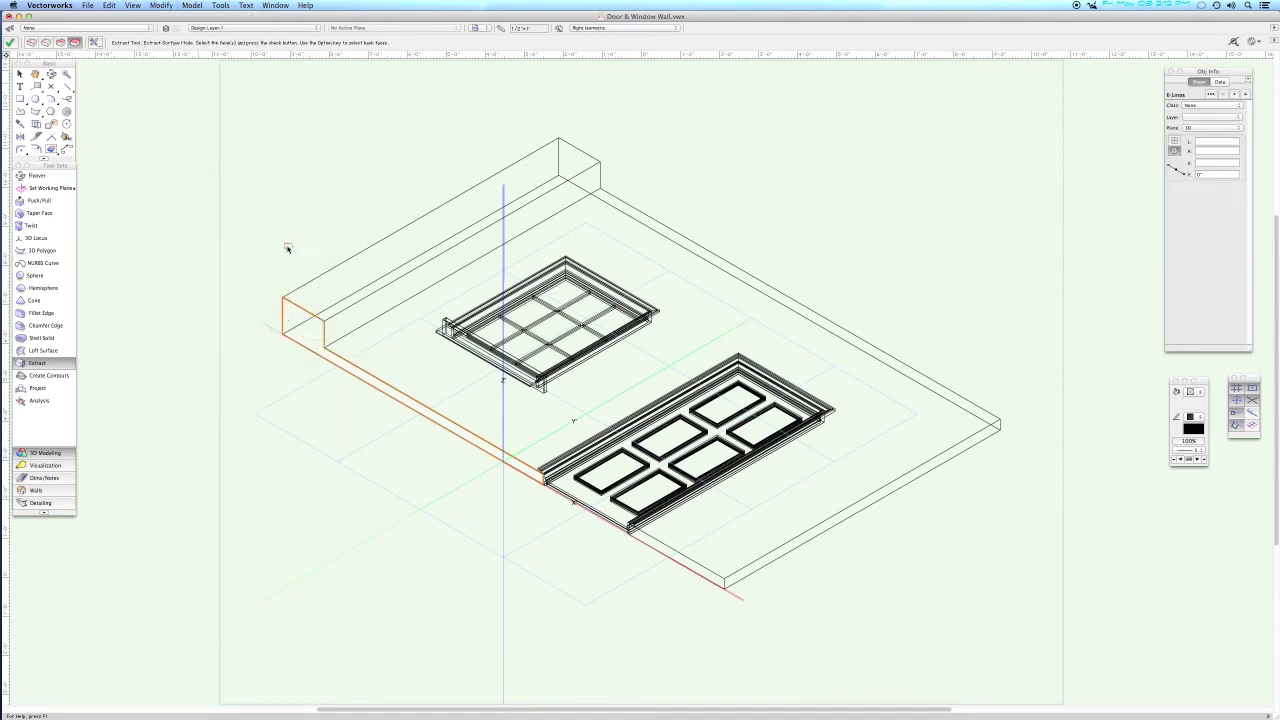
key("x")
left_click(356, 372)
key("x")
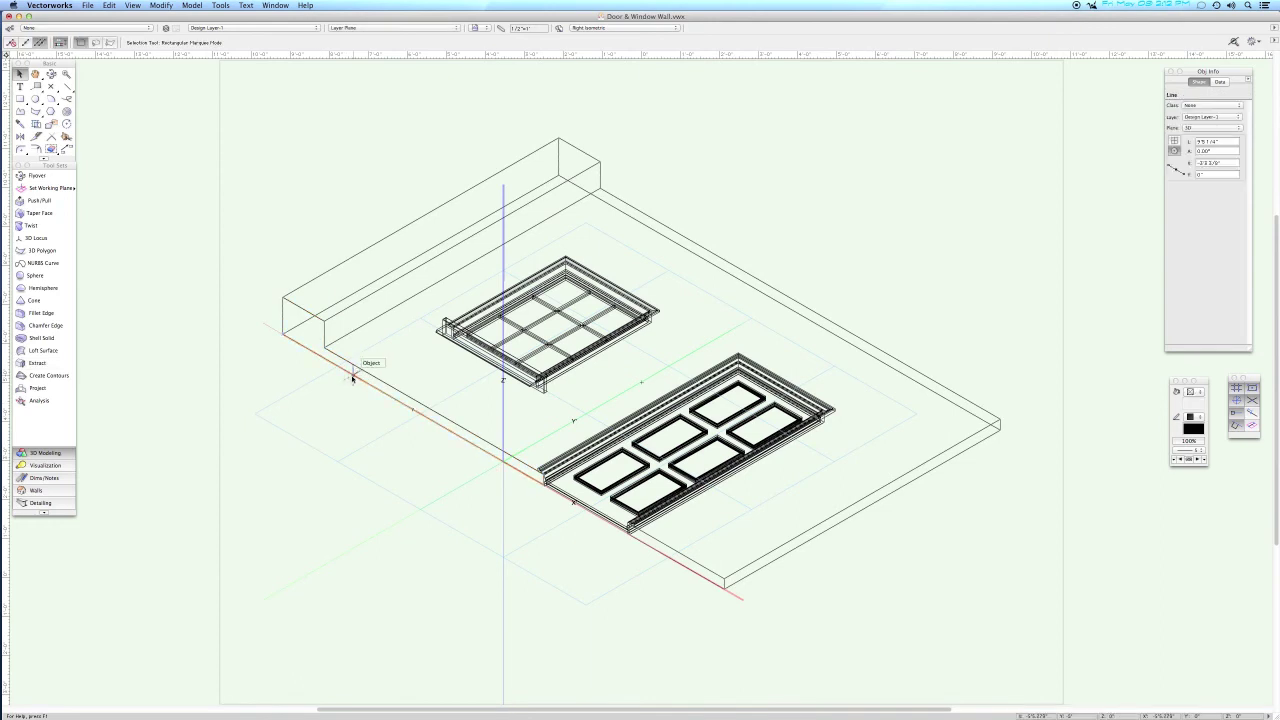
At the moulding end, drag the long edge line's endpoint up and left.
left_click(415, 458)
key("c")
left_click_drag(505, 444, 603, 524)
key("x")
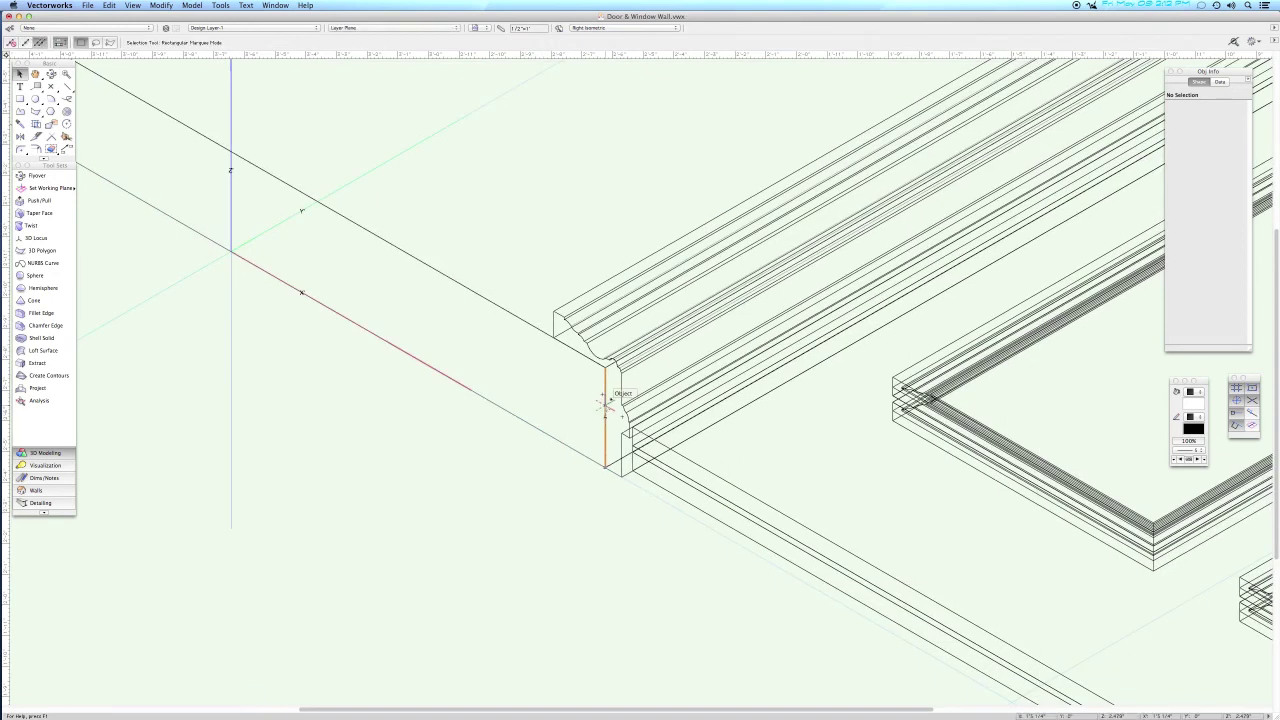
left_click(607, 403)
left_click(529, 341)
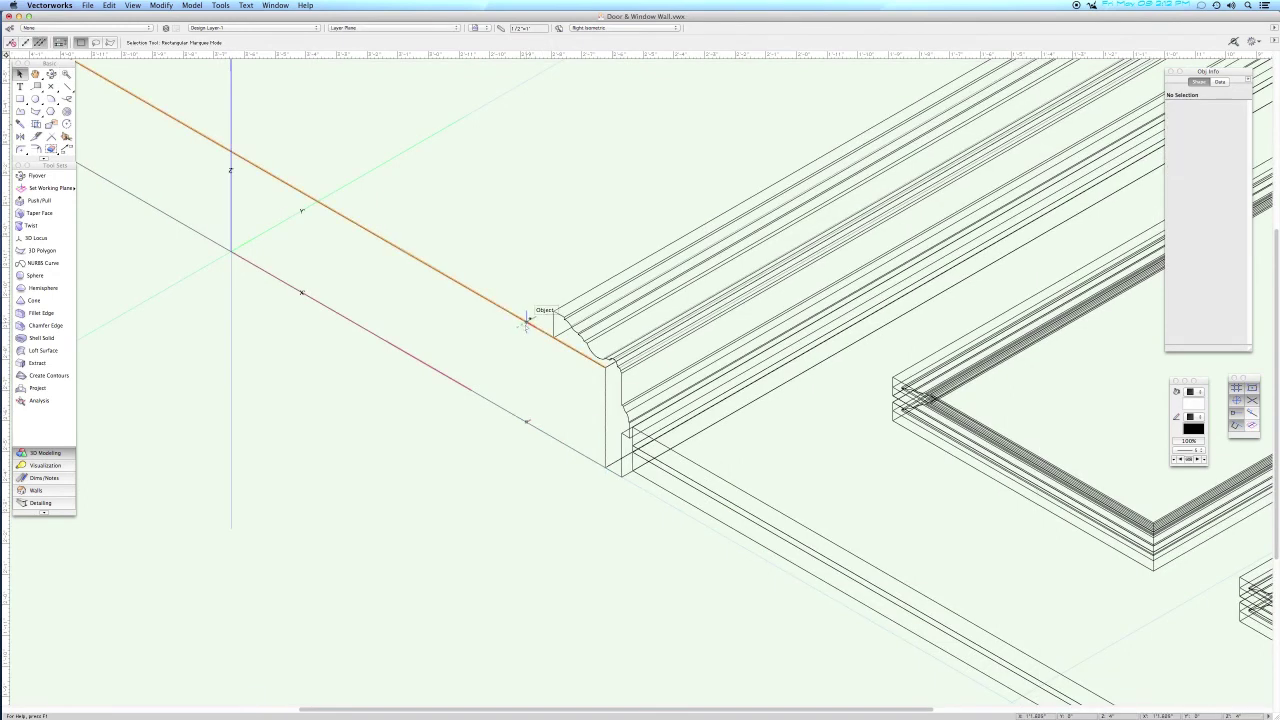
left_click(525, 319)
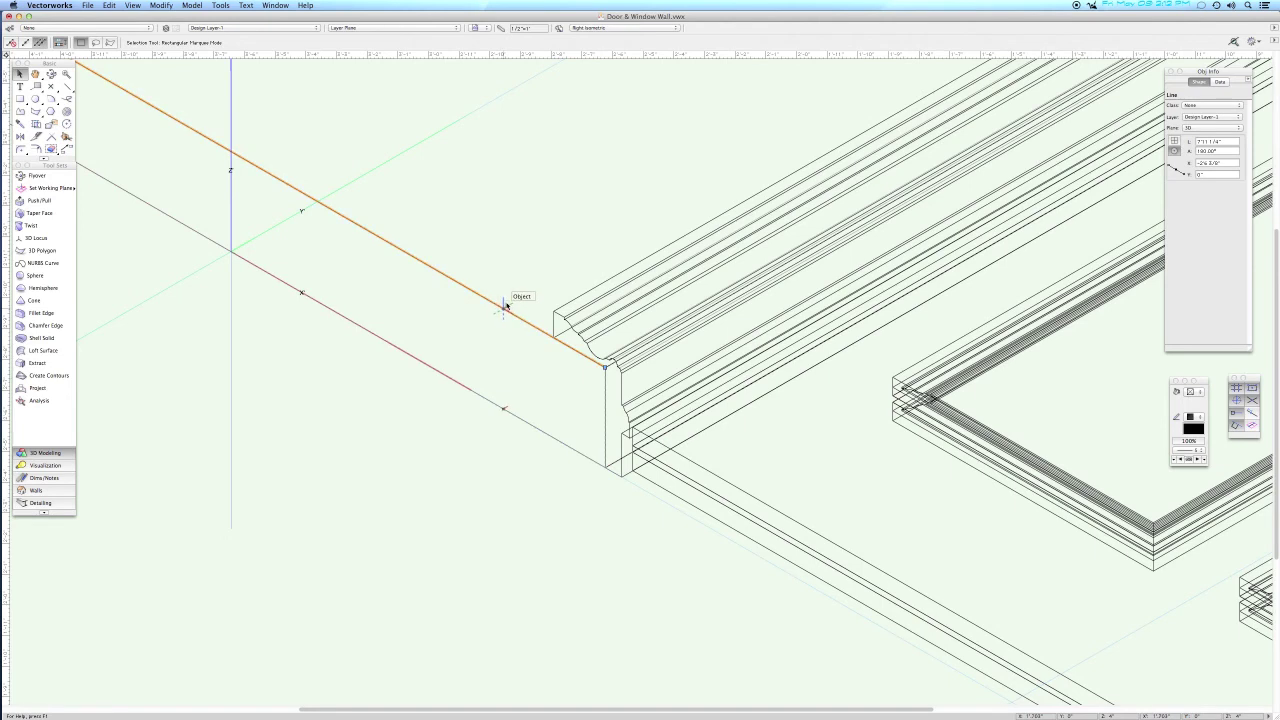
left_click(565, 320, "shift")
left_click_drag(605, 365, 553, 336)
key("super+6")
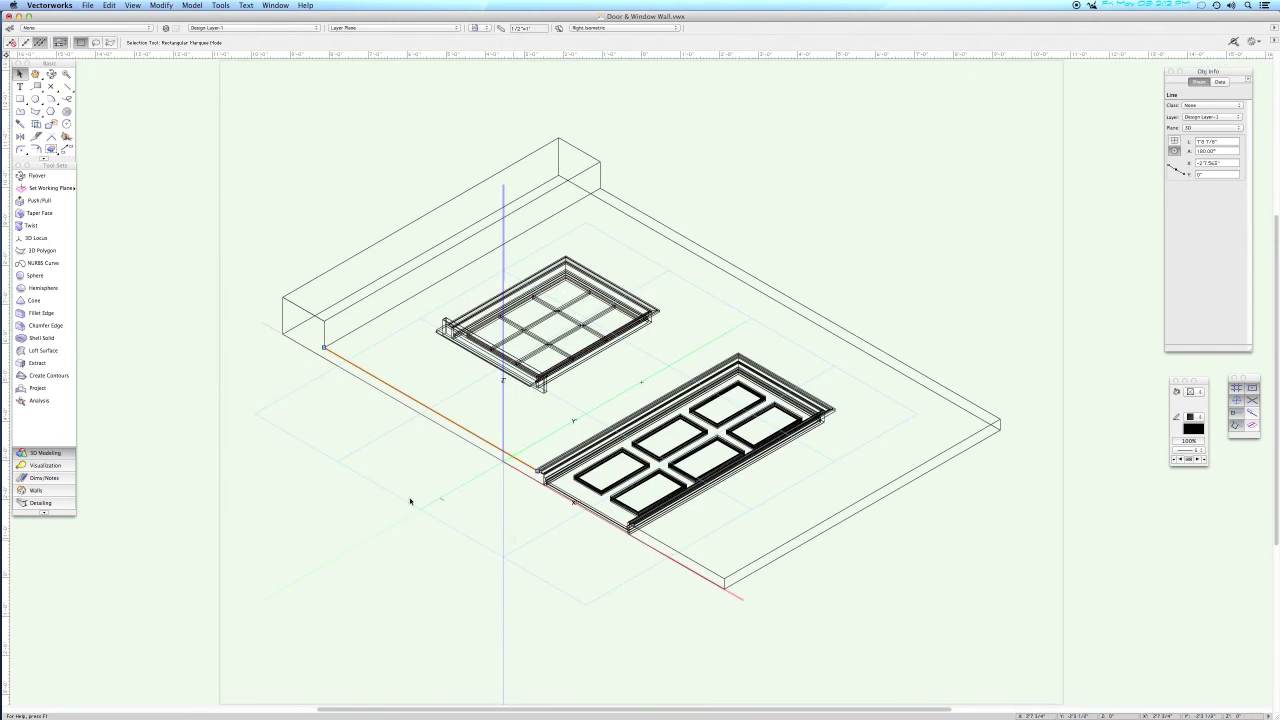
left_click(37, 362)
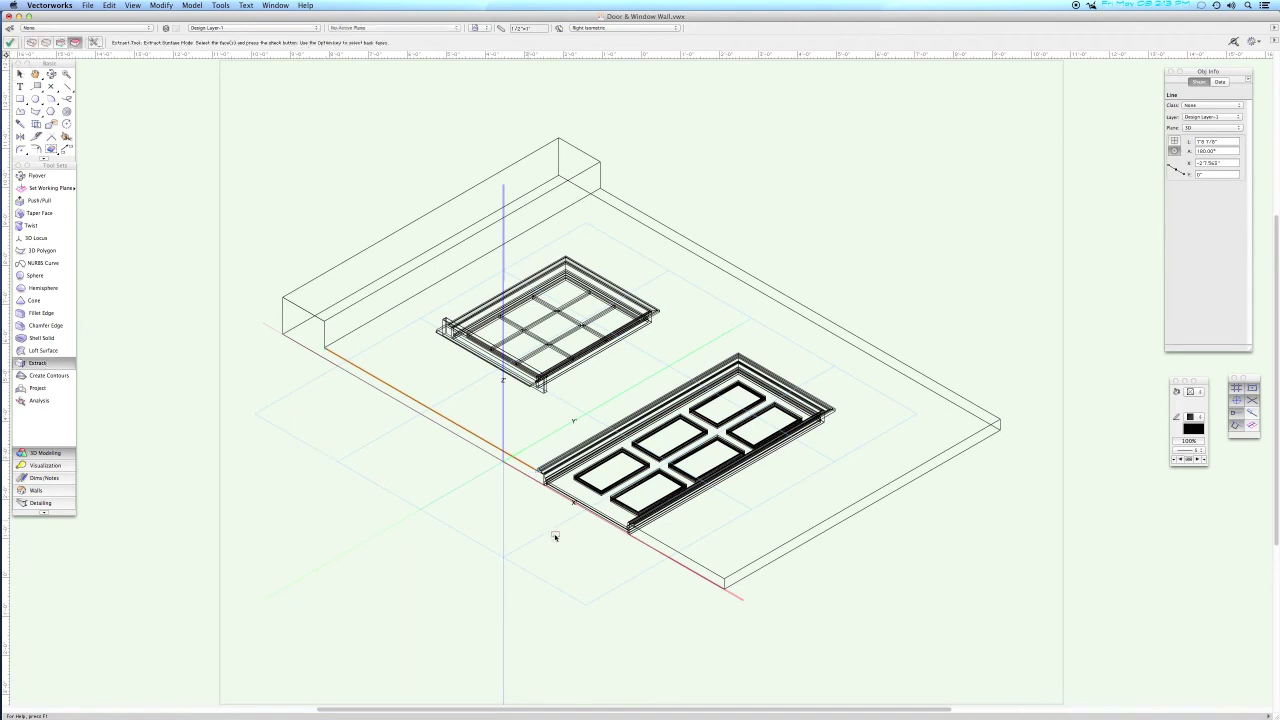
Extract the wall's front bottom face as a polygon and select its base edge line.
left_click(656, 545)
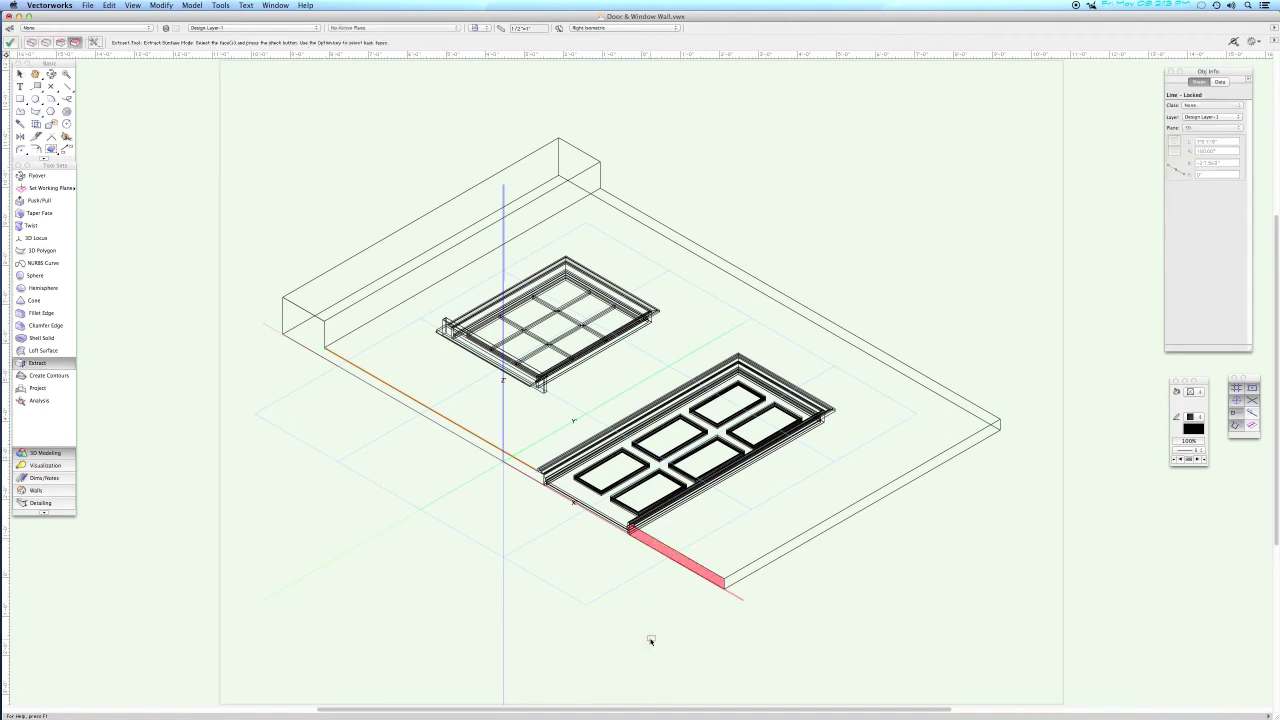
key("Return")
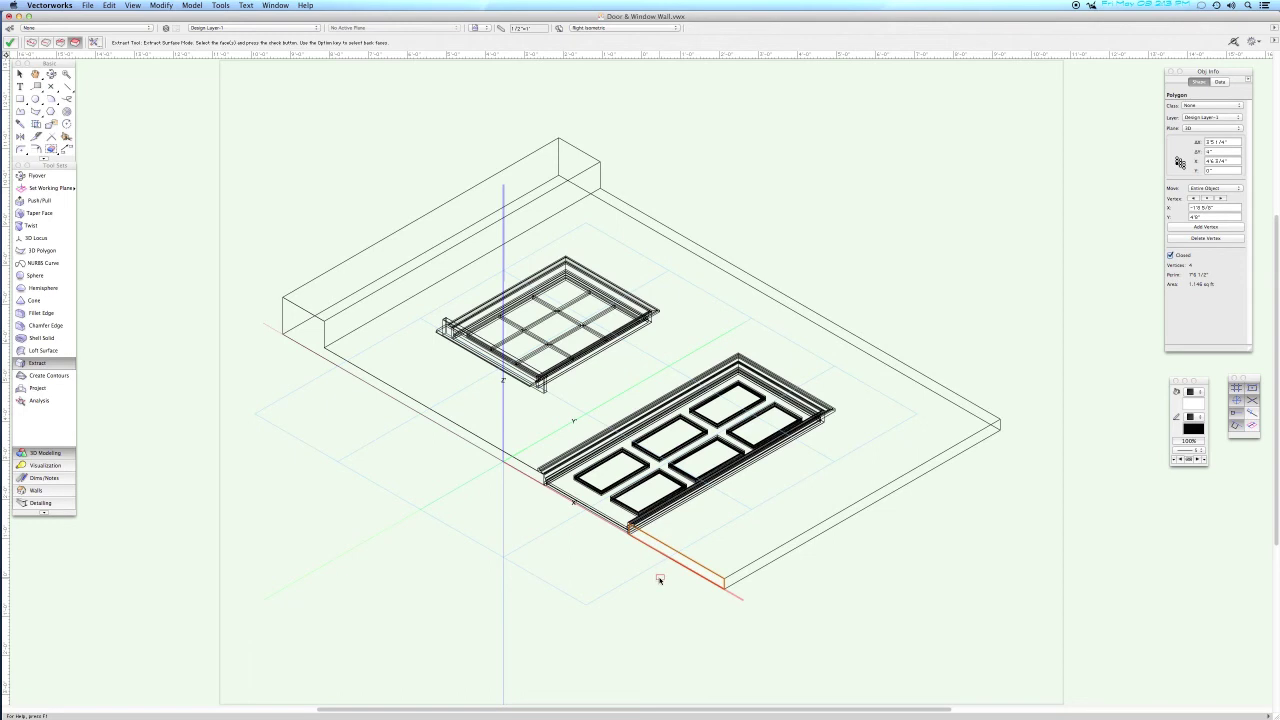
key("x")
key("x")
left_click_drag(614, 500, 766, 618)
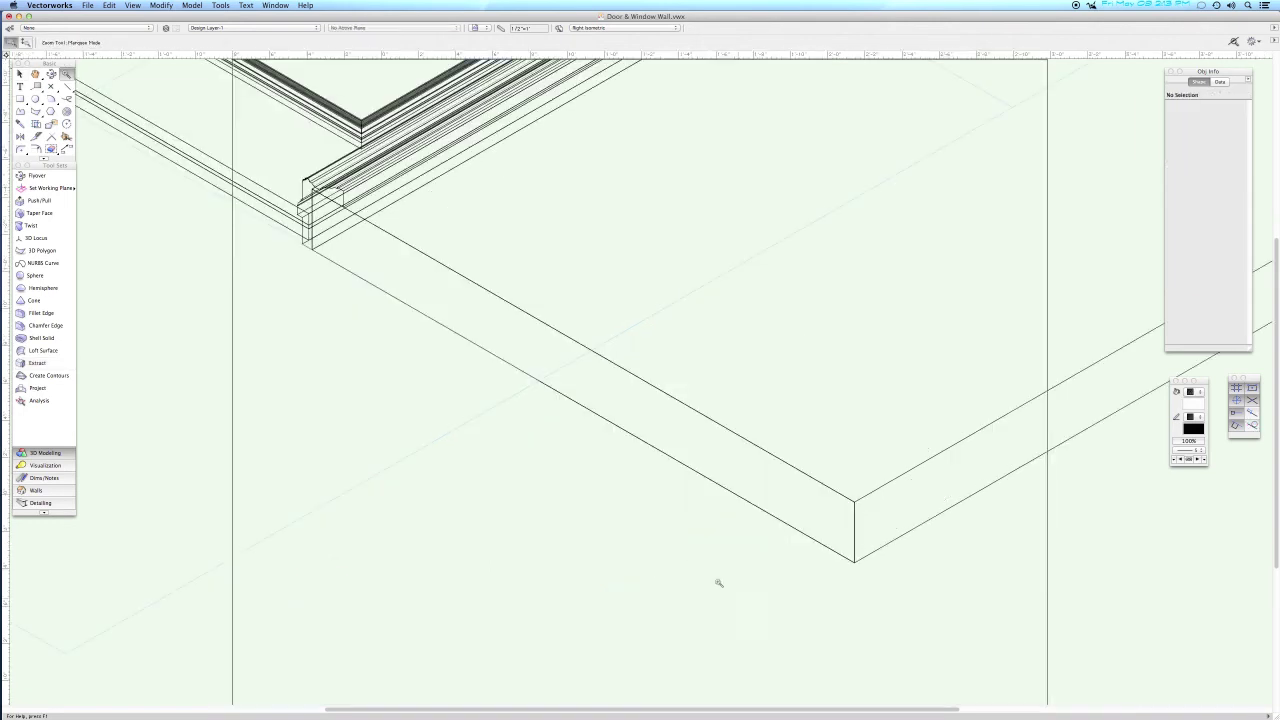
left_click(694, 460)
left_click(477, 437)
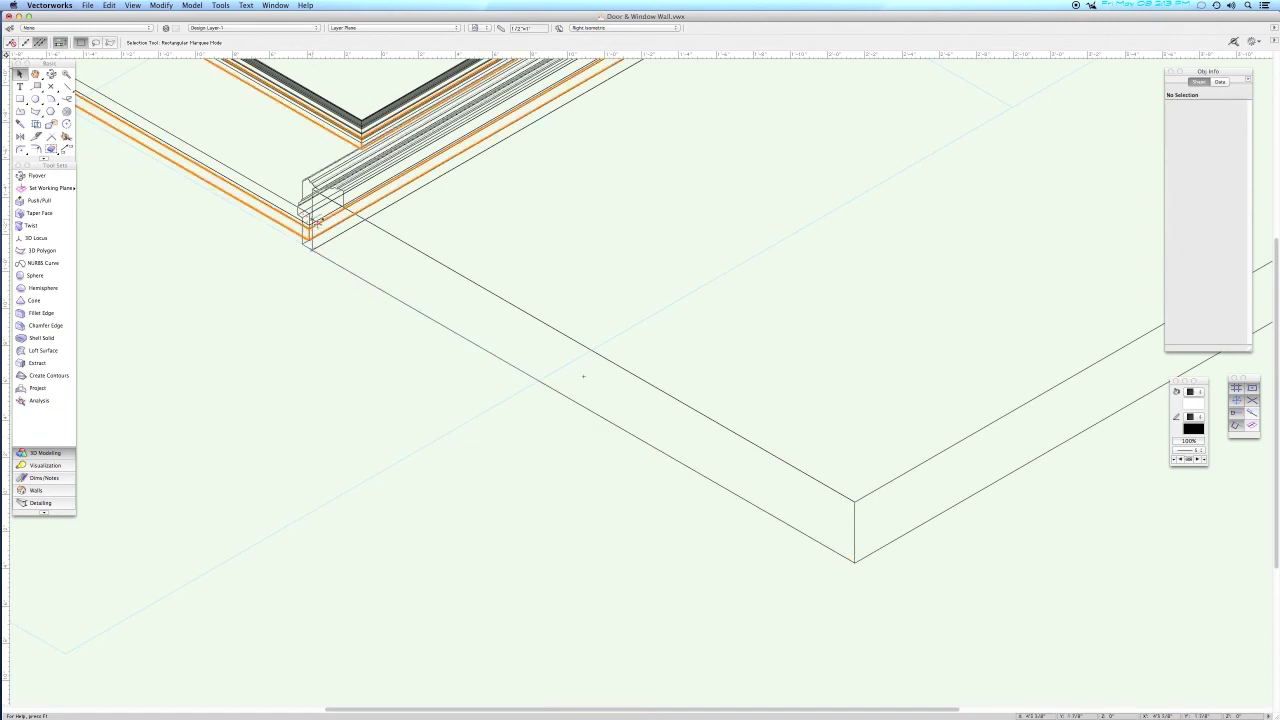
left_click(313, 221)
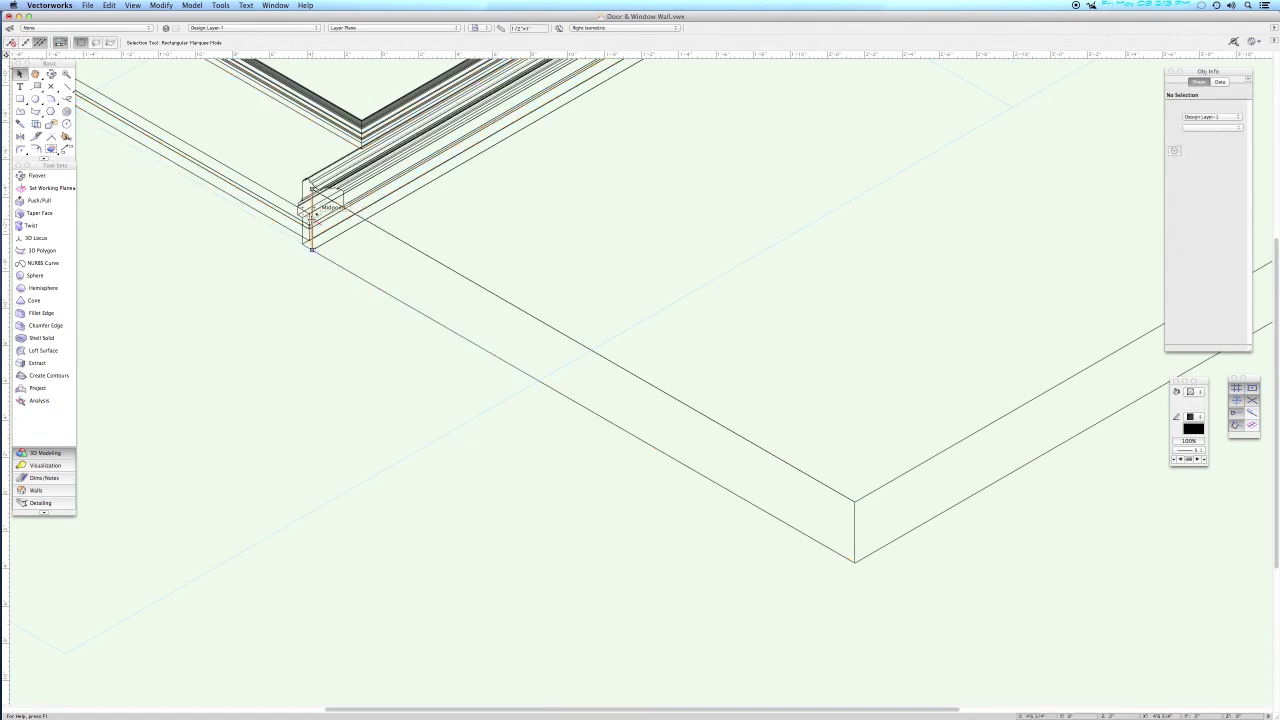
left_click(395, 221)
left_click(313, 188)
Stretch the base line to the wall corner and compose it with the vertical corner edge.
key("c")
left_click_drag(286, 158, 387, 257)
left_click_drag(499, 295, 708, 414)
scroll(797, 418, "down", 4)
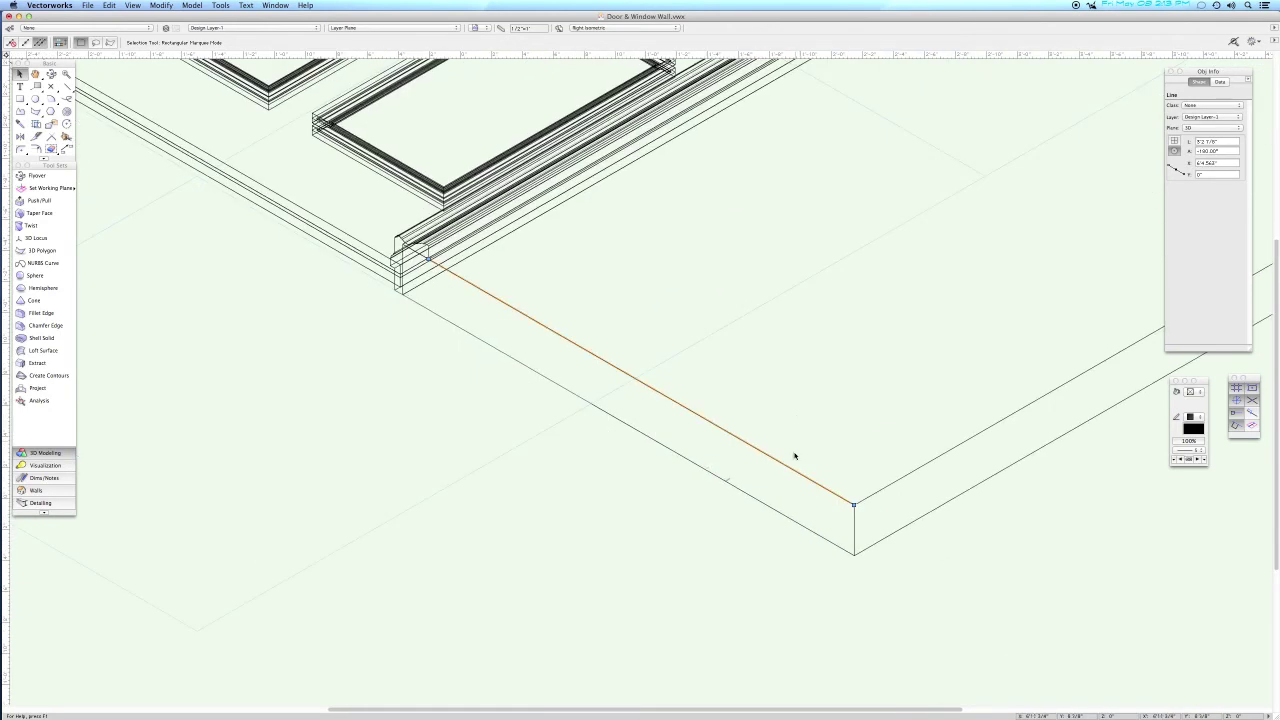
left_click(853, 530)
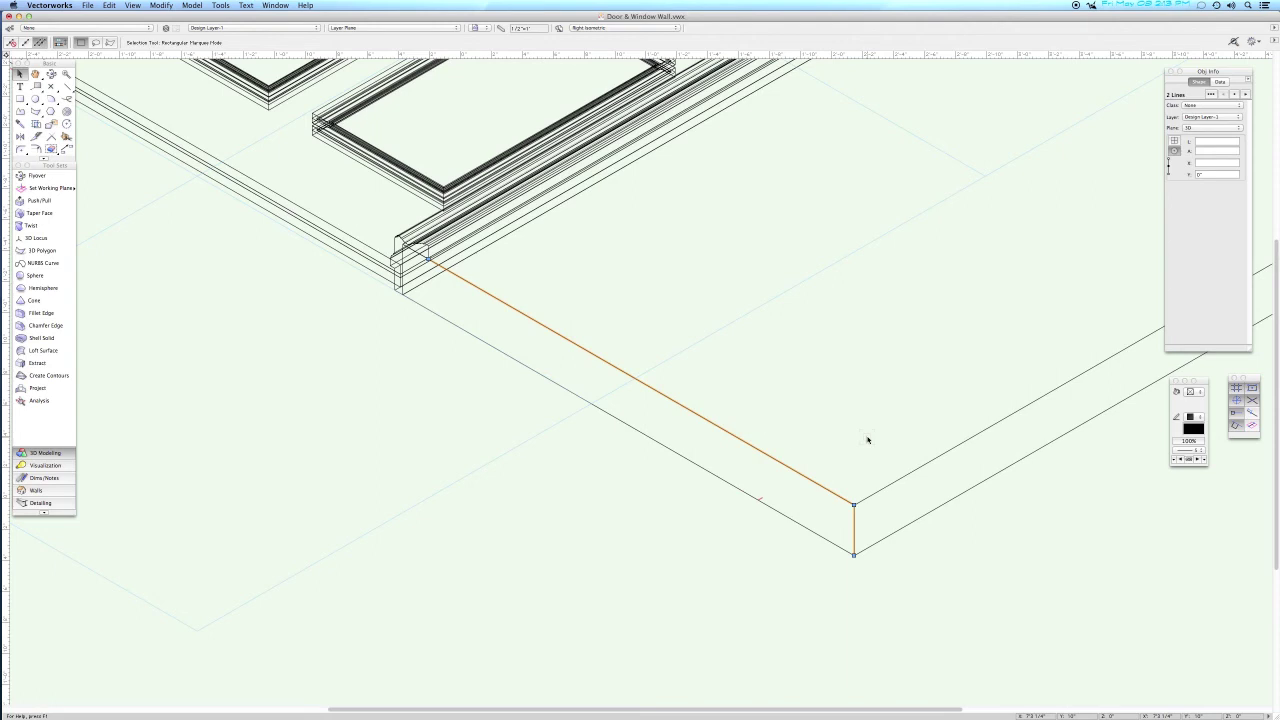
key("super+k")
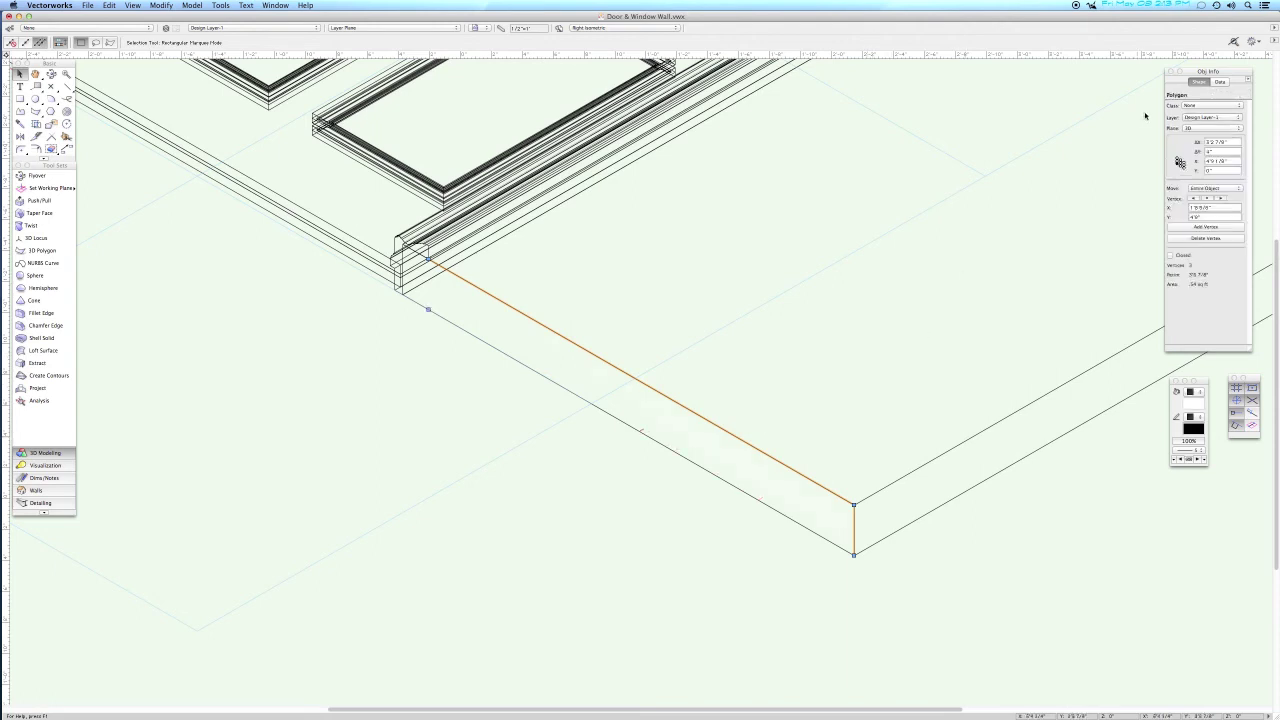
key("super+4")
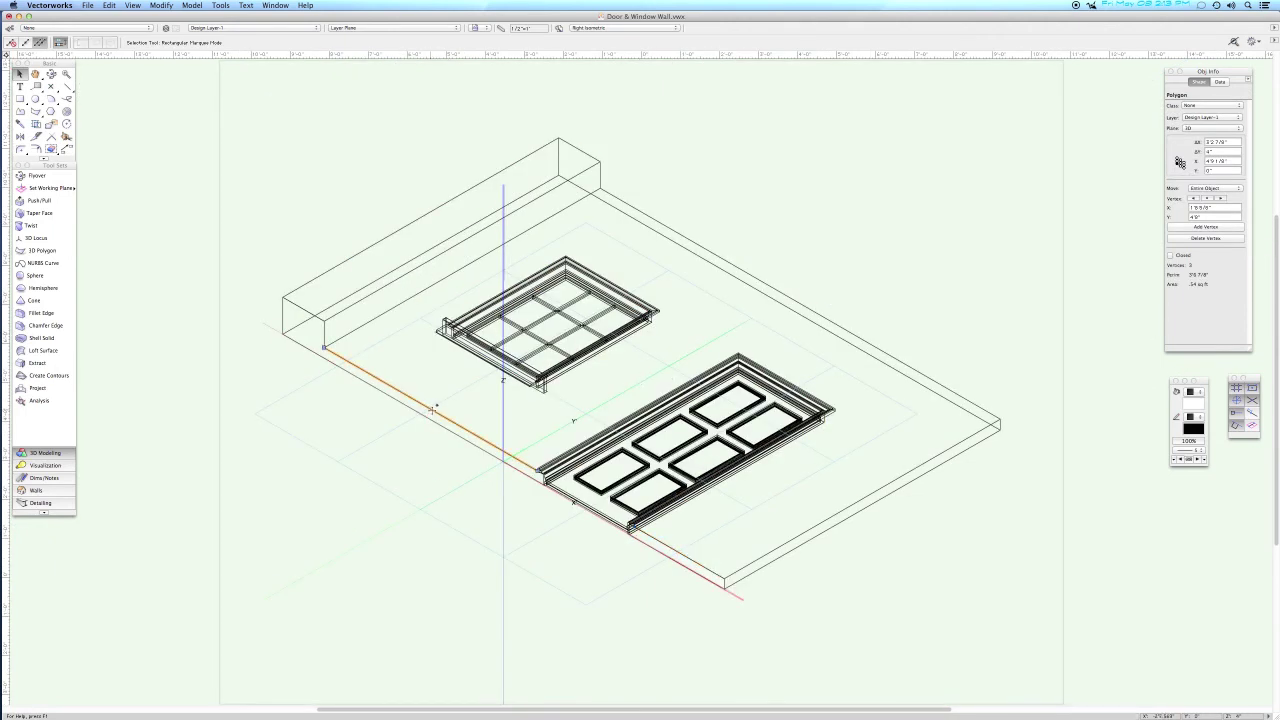
Compose the four base and corner lines at the left wall corner into one polygon.
left_click(327, 332)
left_click(305, 308, "shift")
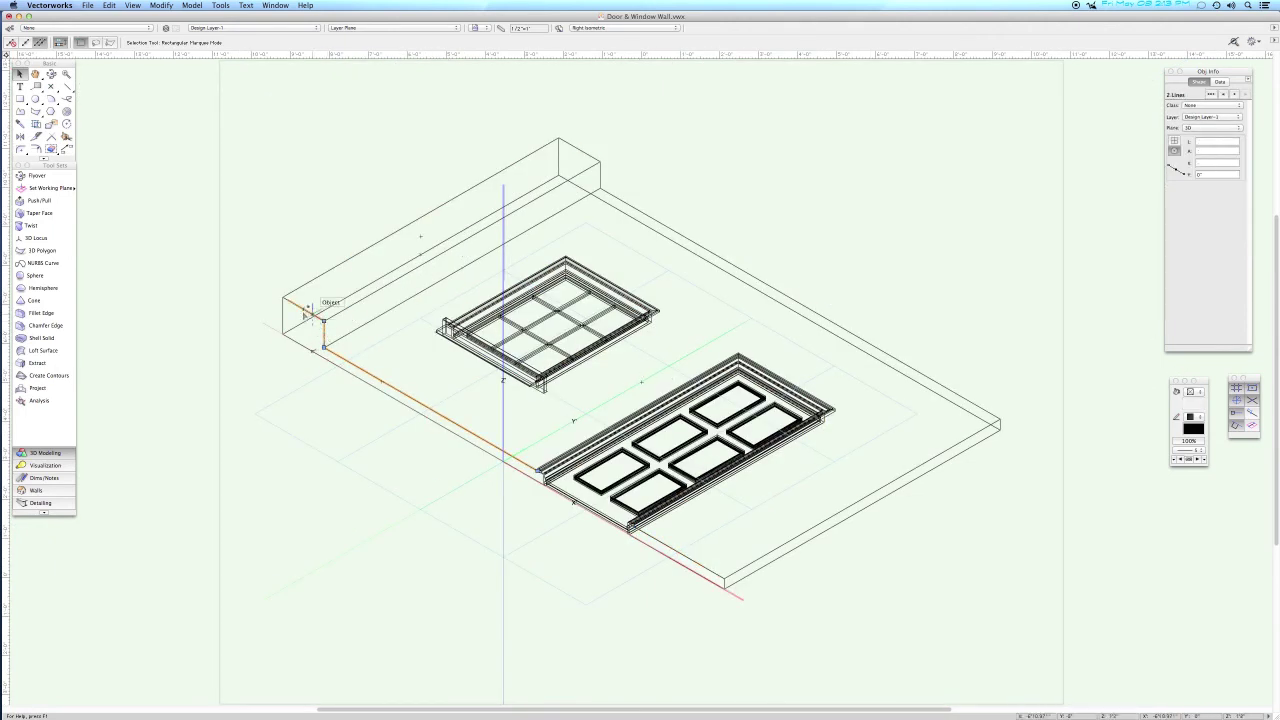
left_click(283, 315, "shift")
left_click(283, 298, "shift")
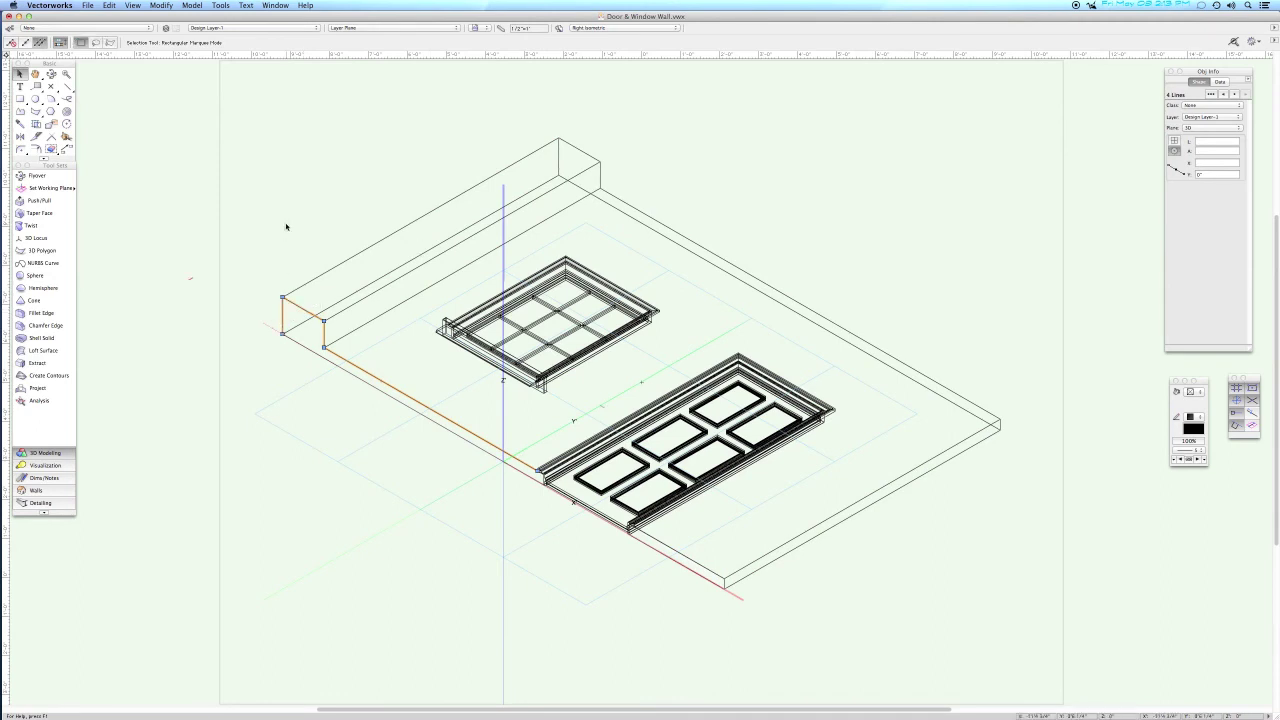
left_click(180, 7)
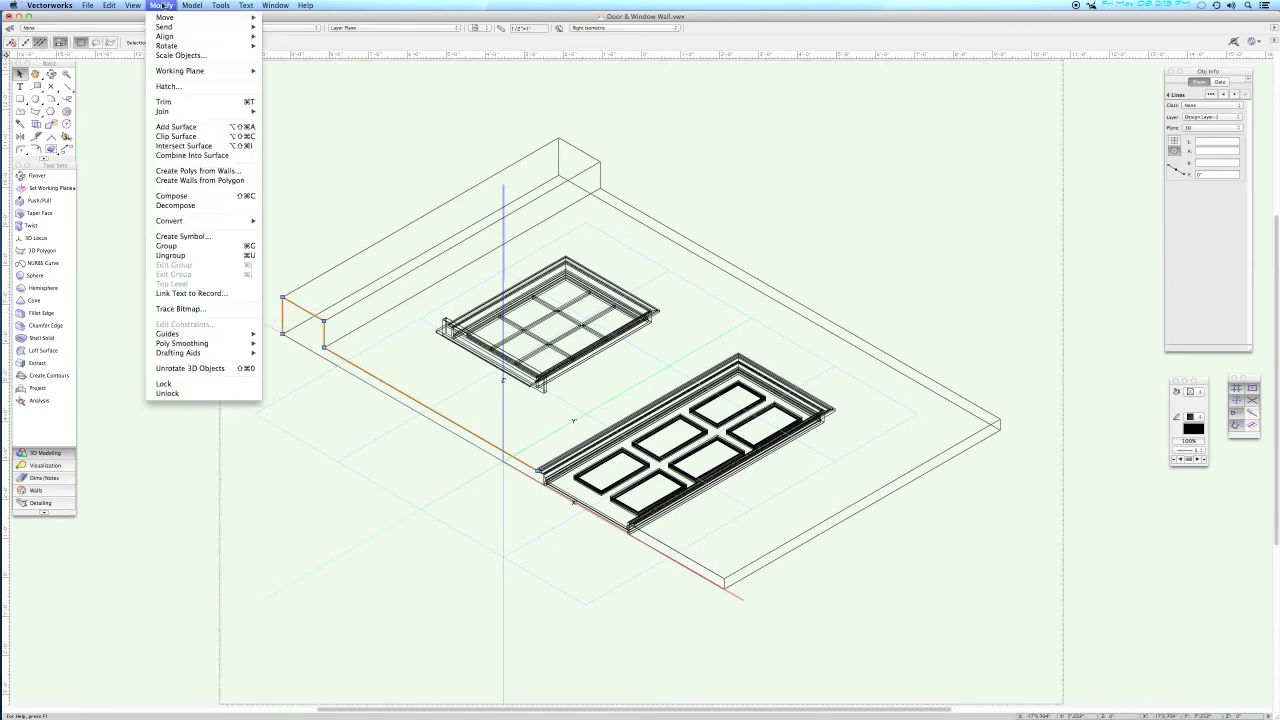
left_click(174, 197)
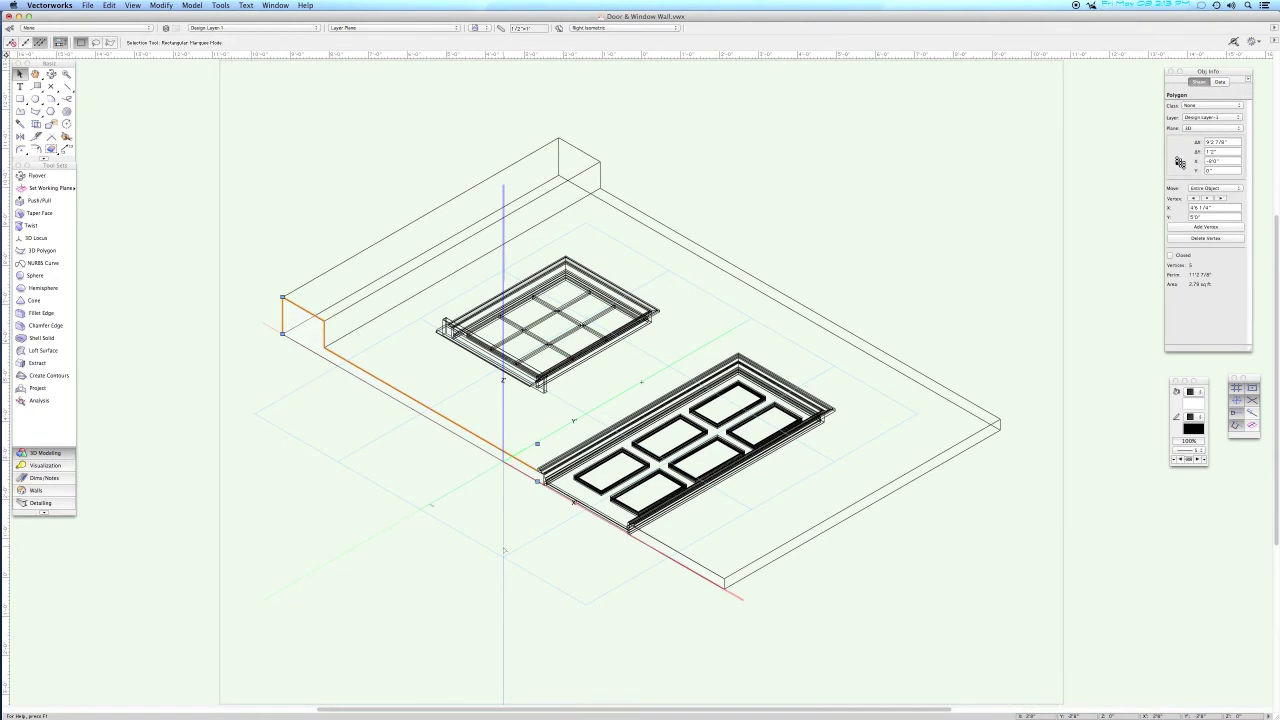
left_click(690, 635)
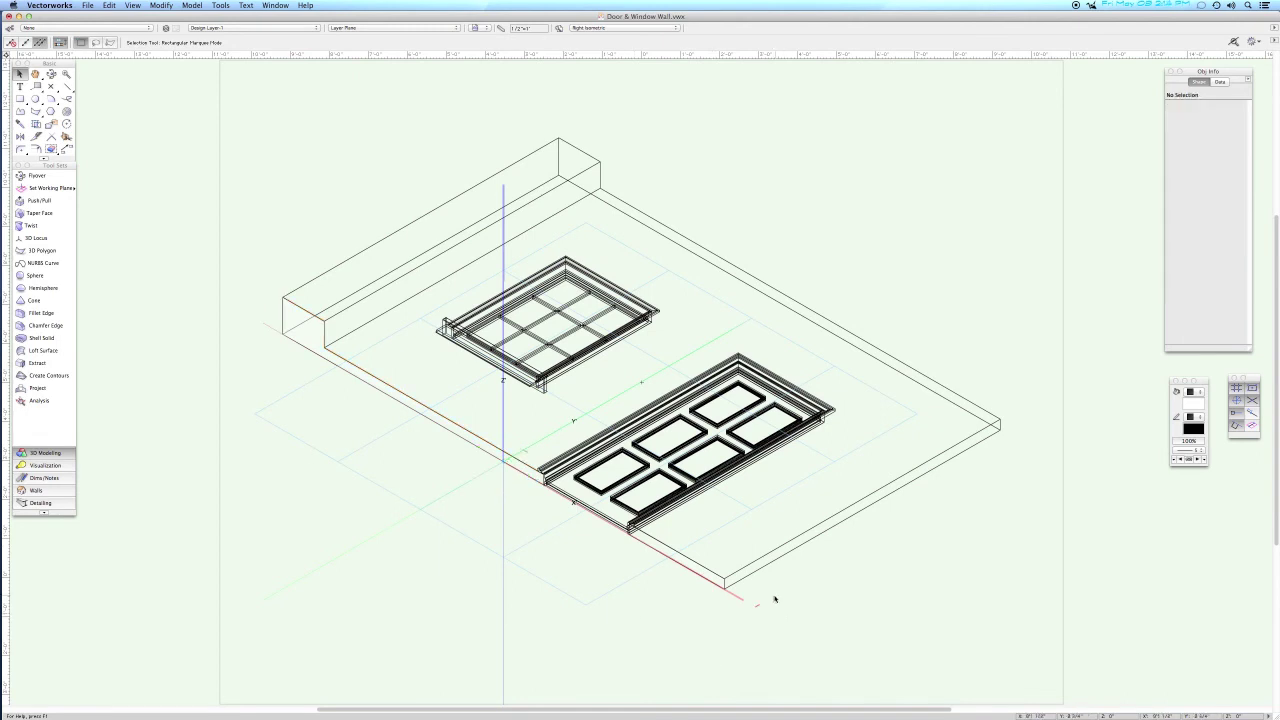
key("super+o")
Open Baseboard.vwx, select the #124 profile polyline, and close the drawing.
double_click(777, 120)
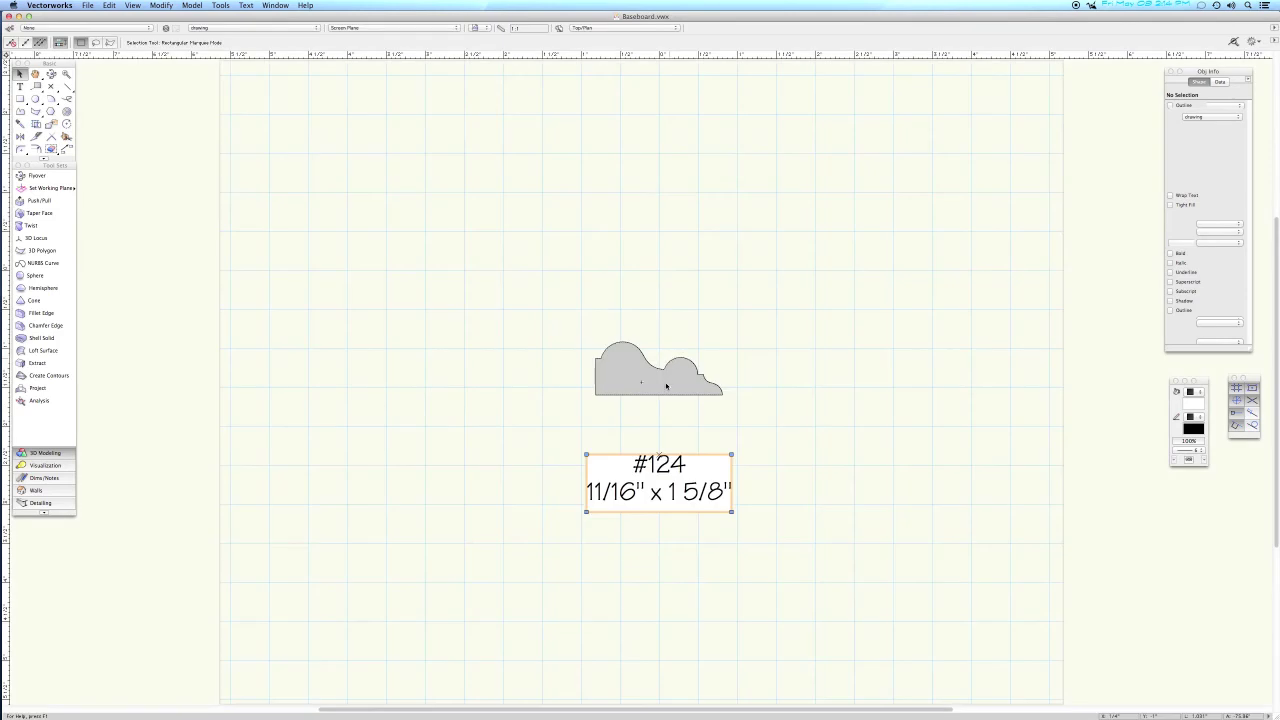
left_click(666, 385)
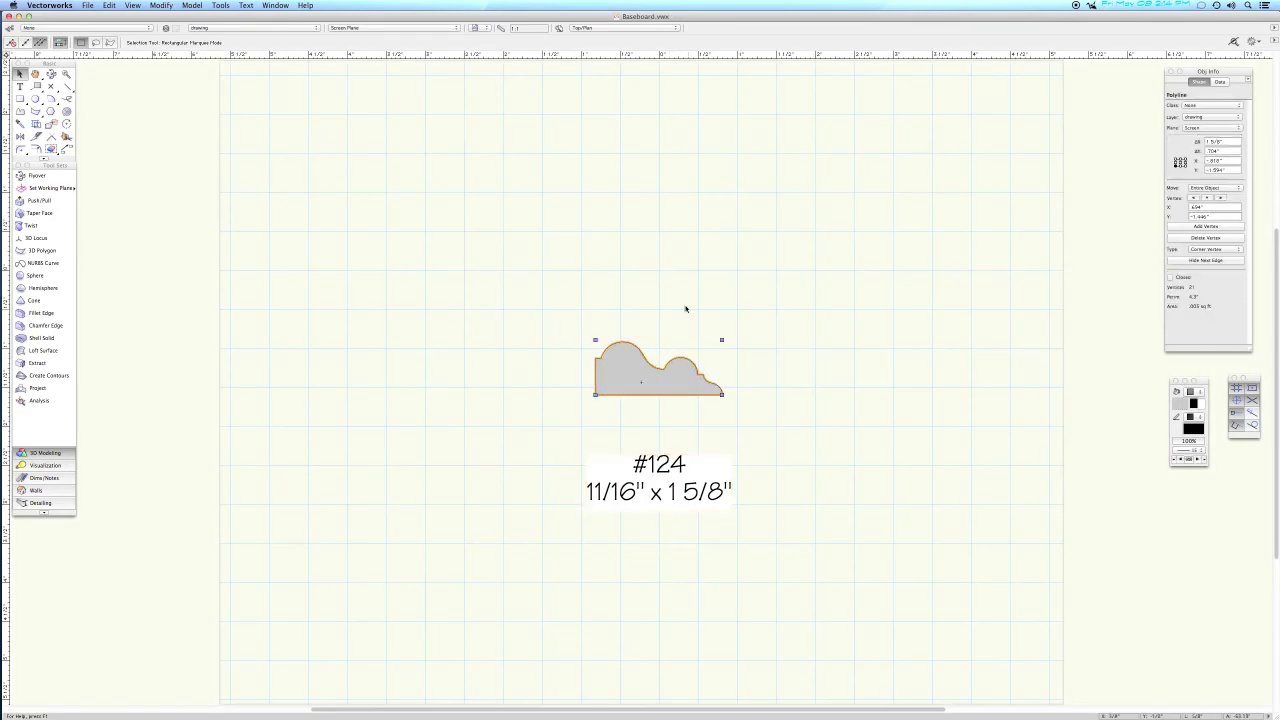
key("super+w")
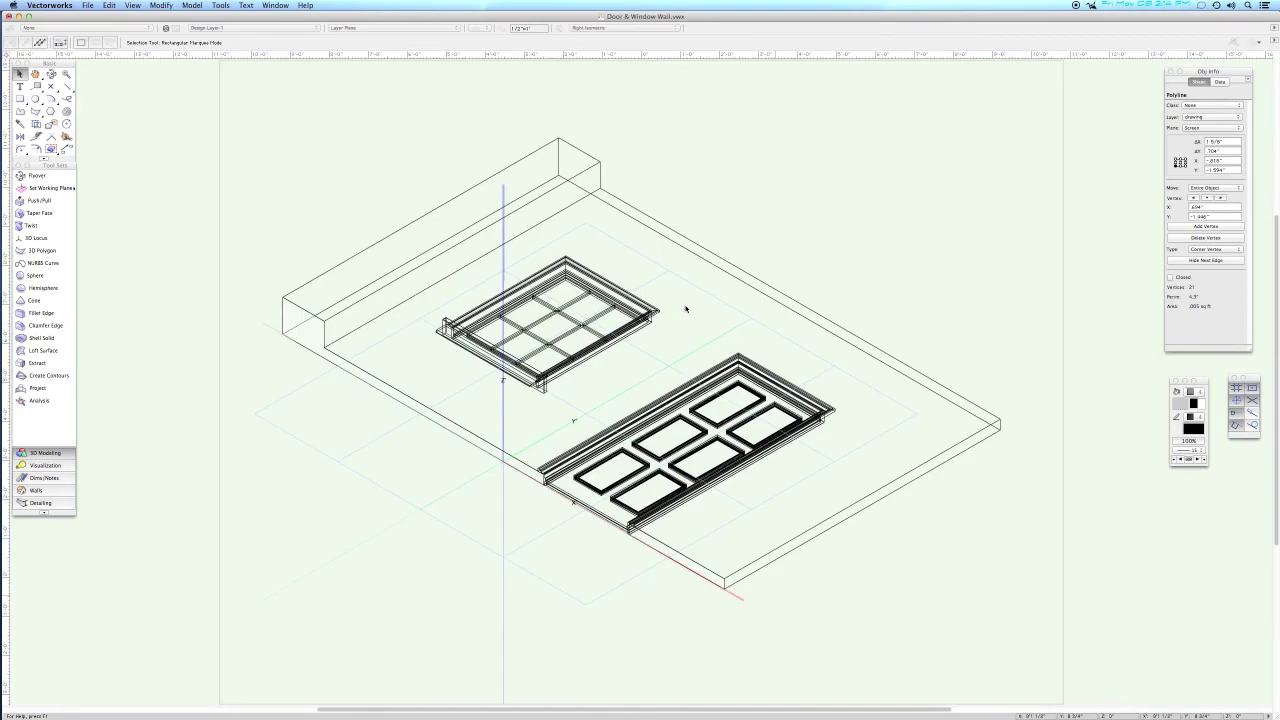
key("super+5")
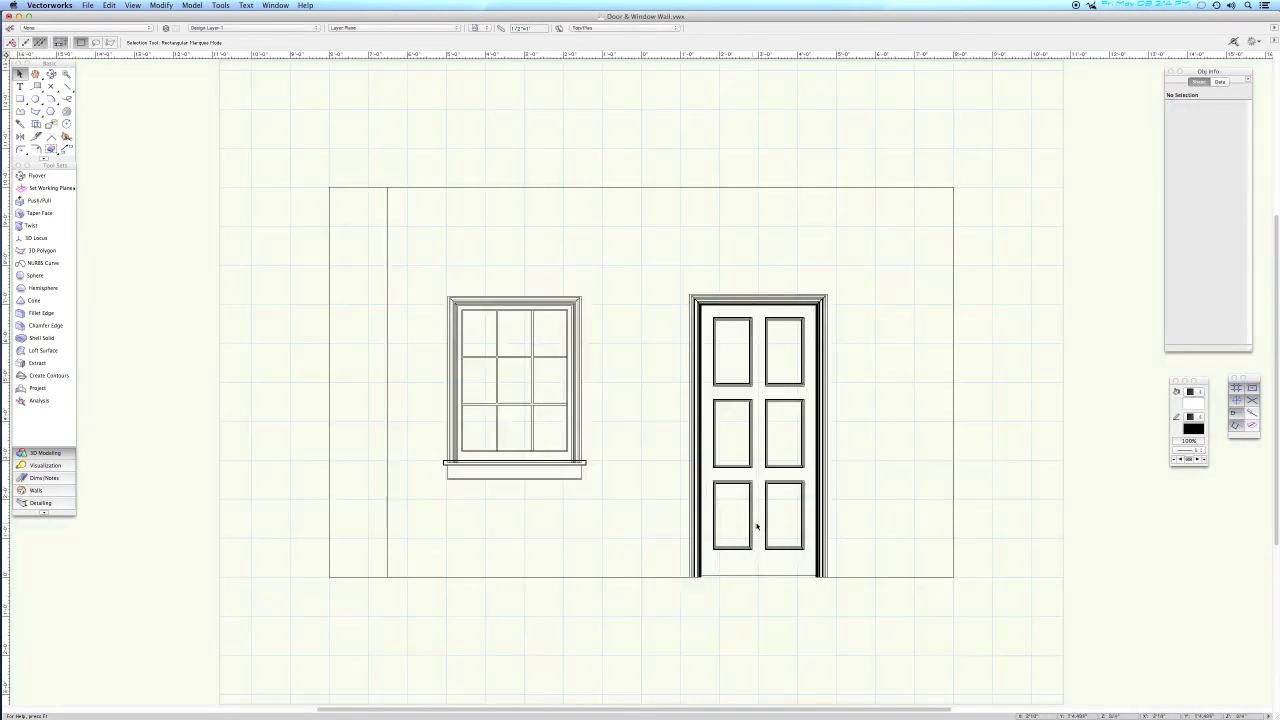
Move the pasted baseboard profile into position and set its Plane to Layer.
left_click(755, 522)
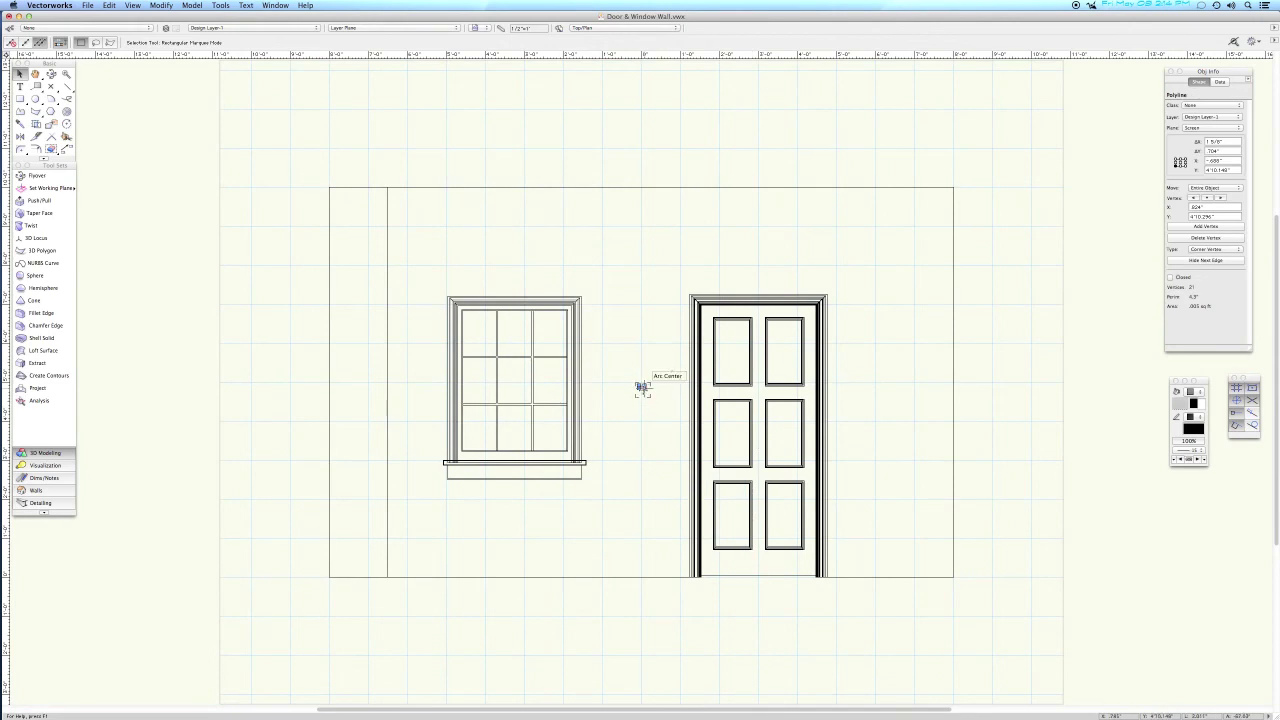
mouse_move(641, 386)
left_mouse_down()
mouse_move(855, 486)
mouse_move(850, 534)
left_mouse_up()
left_click(1193, 128)
left_click(1205, 138)
Rotate the profile 90° using Rotate Object.
key("c")
left_click_drag(792, 498, 972, 604)
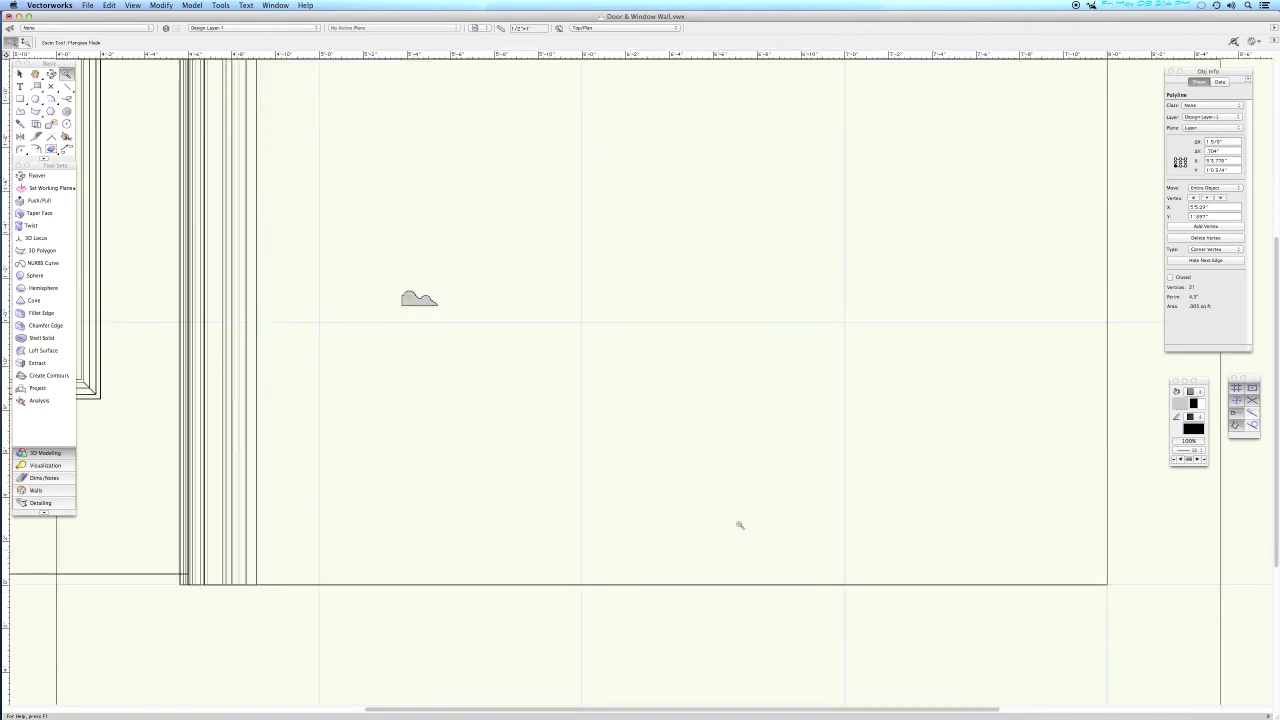
key("super+alt+r")
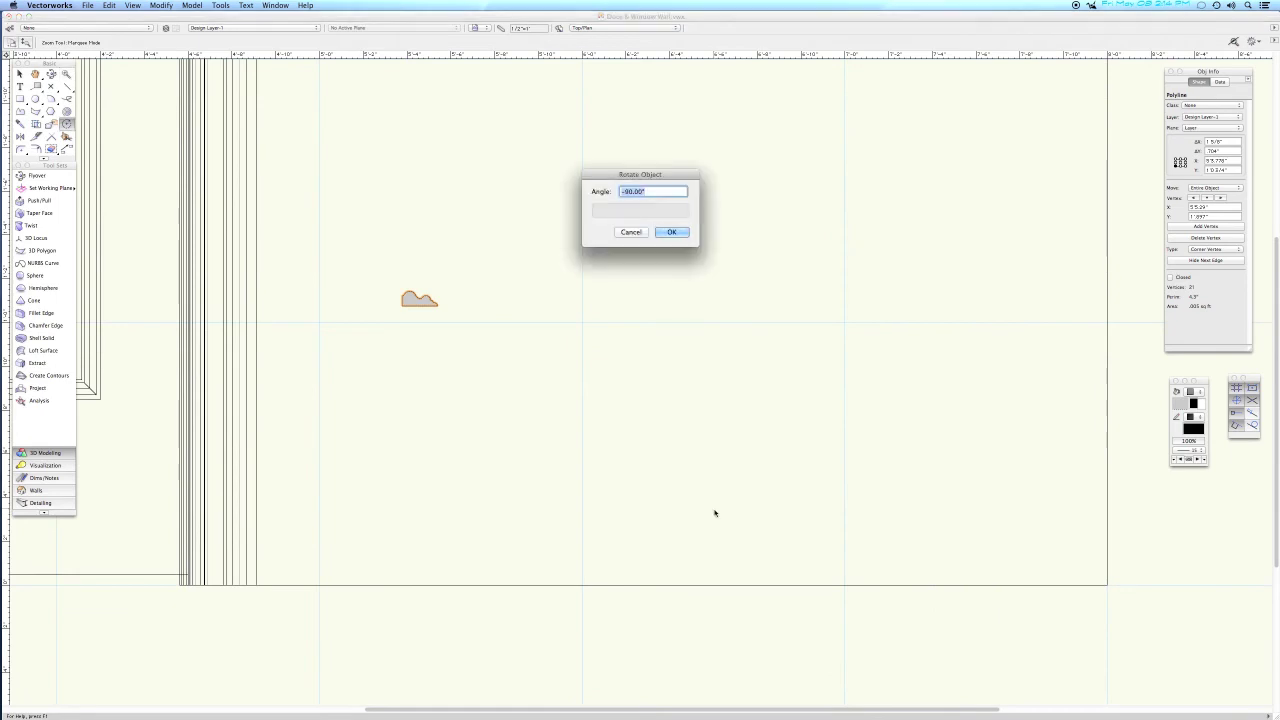
type("90")
key("Return")
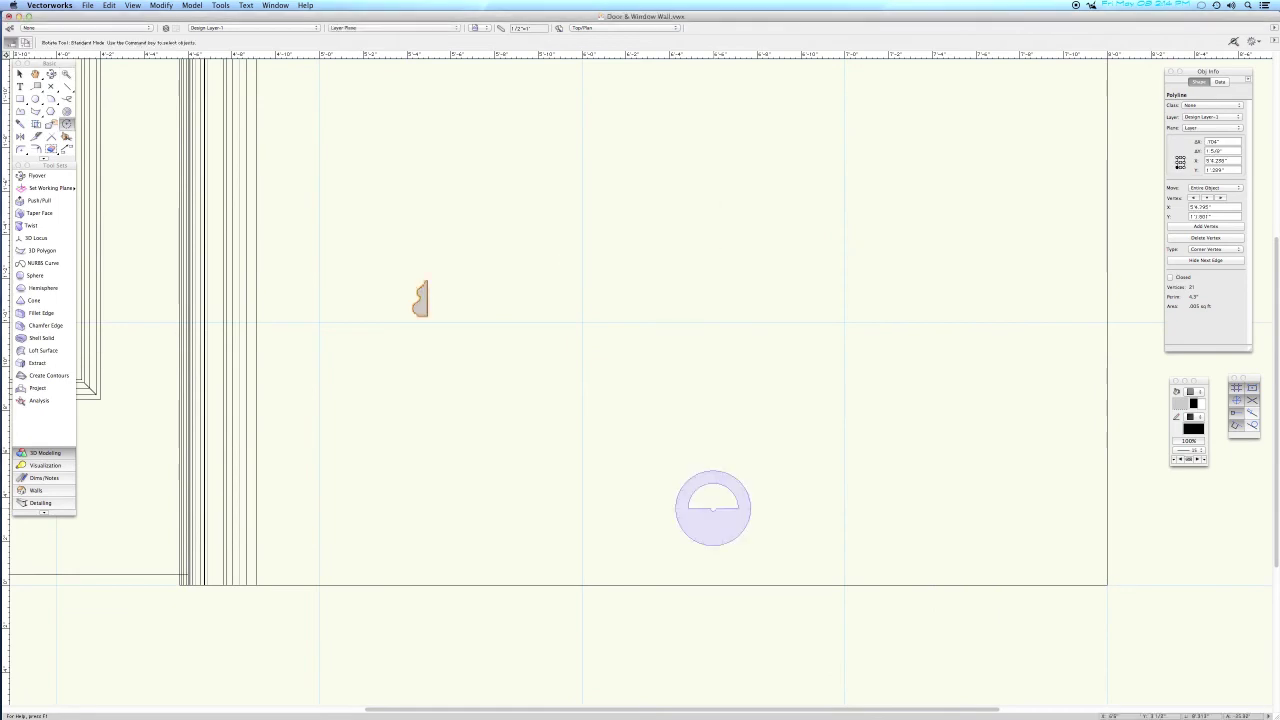
Rotate the profile in 3D about its Object Center on the Y' axis, entering angle 9.
key("3")
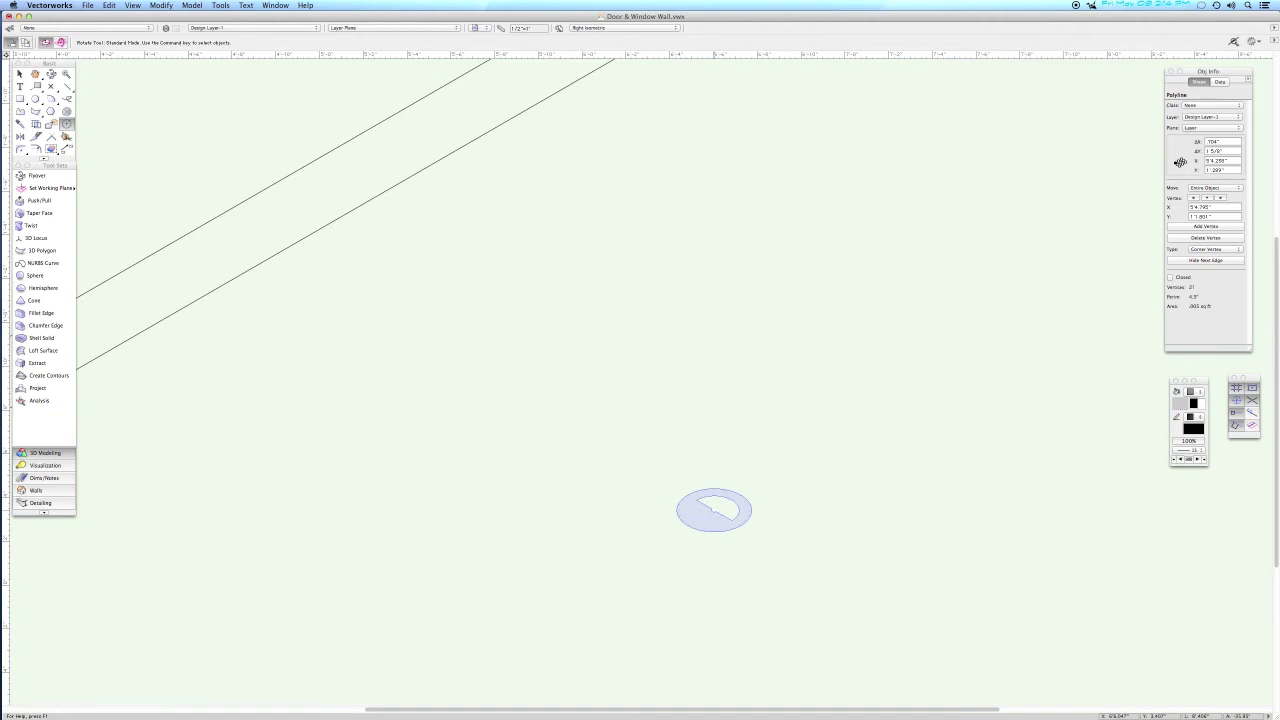
scroll(640, 390, "down", 3)
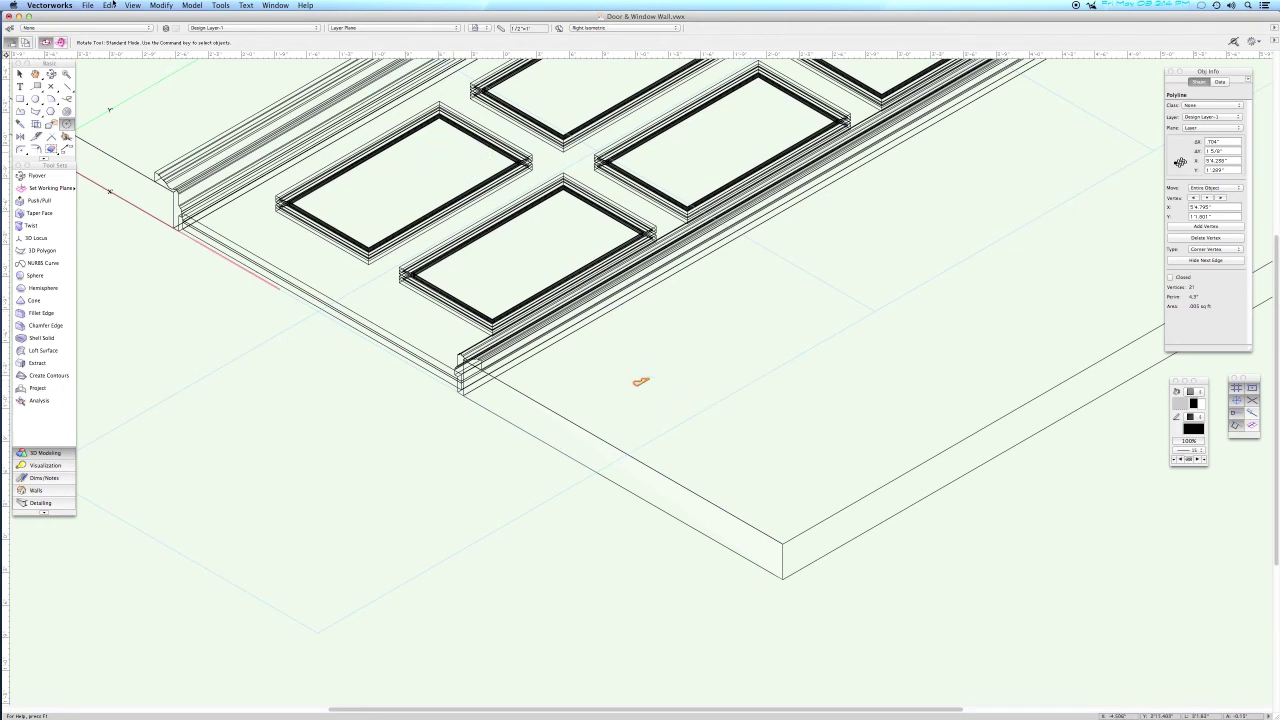
left_click(163, 6)
mouse_move(167, 45)
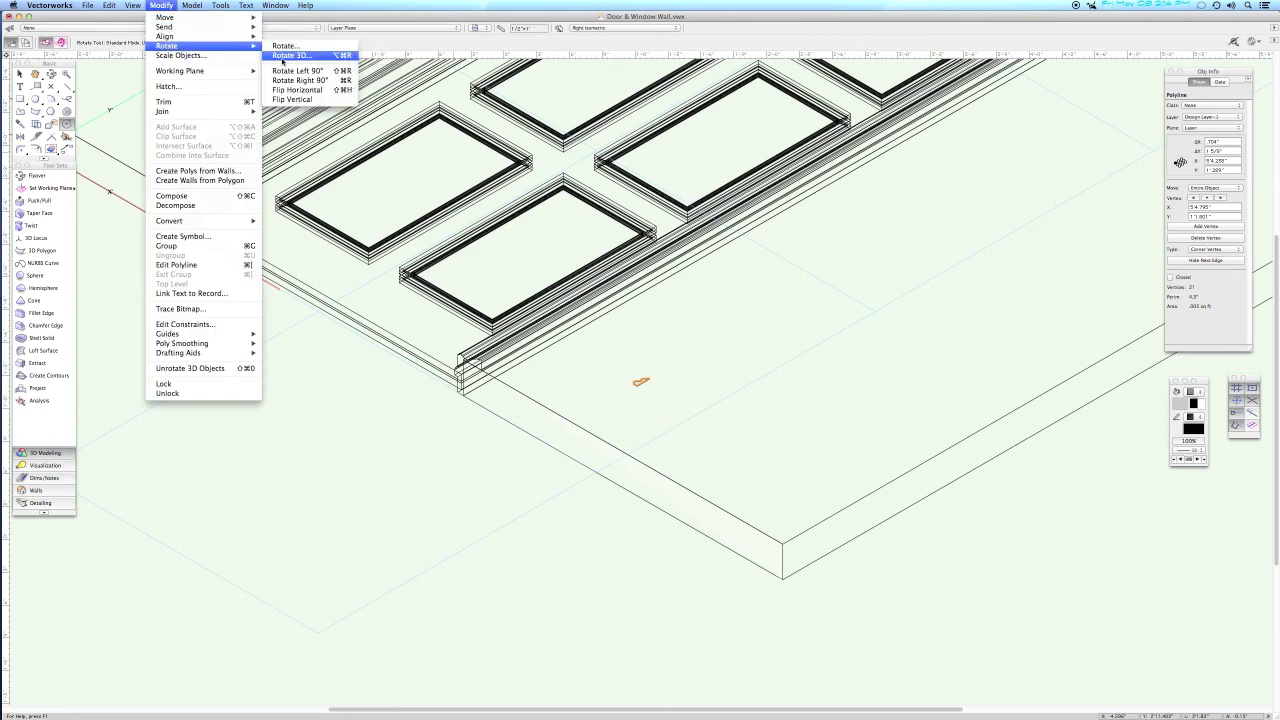
left_click(290, 55)
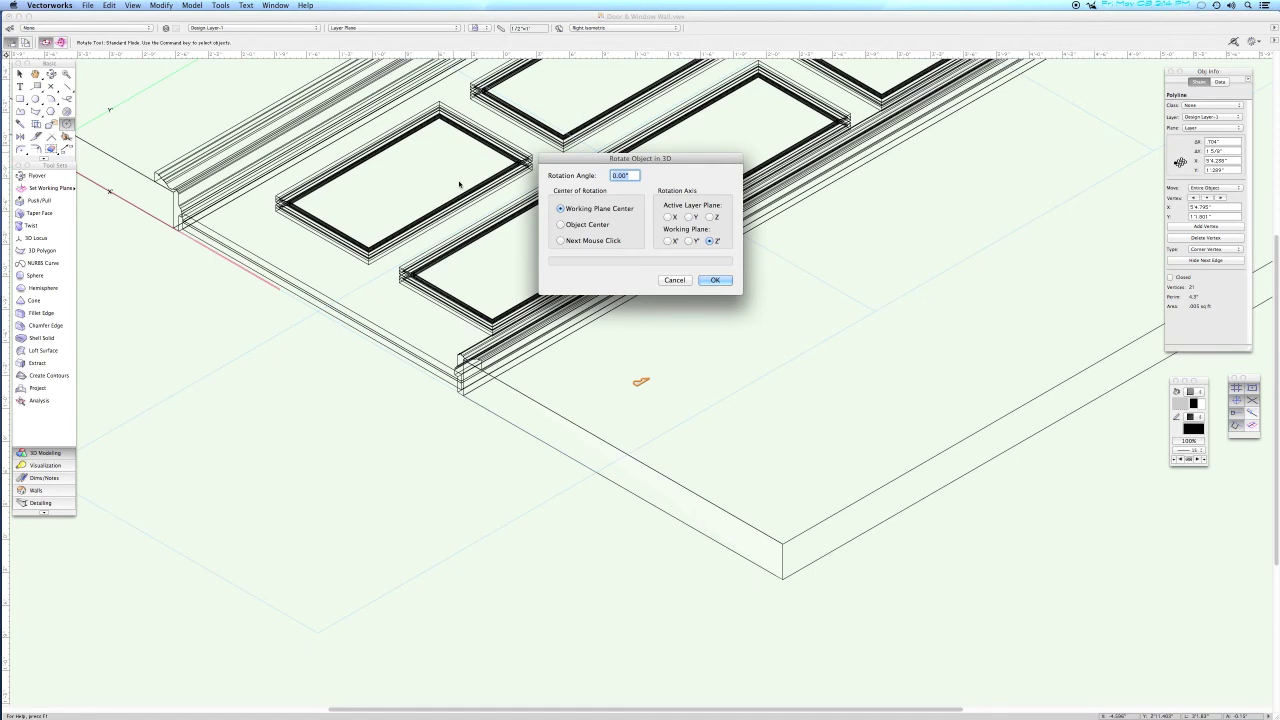
left_click(583, 226)
left_click(689, 241)
type("90")
left_click(713, 280)
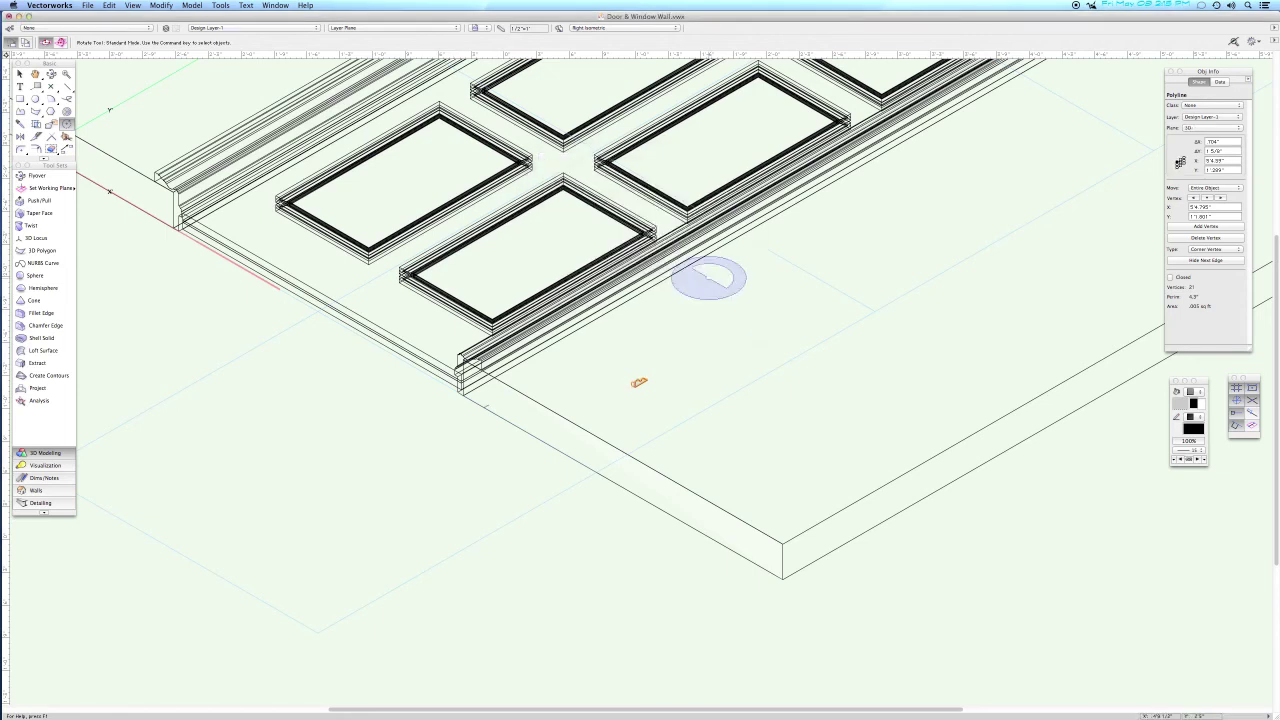
Switch to Right view and zoom in on the profile at the wall base.
left_click_drag(690, 430, 653, 423)
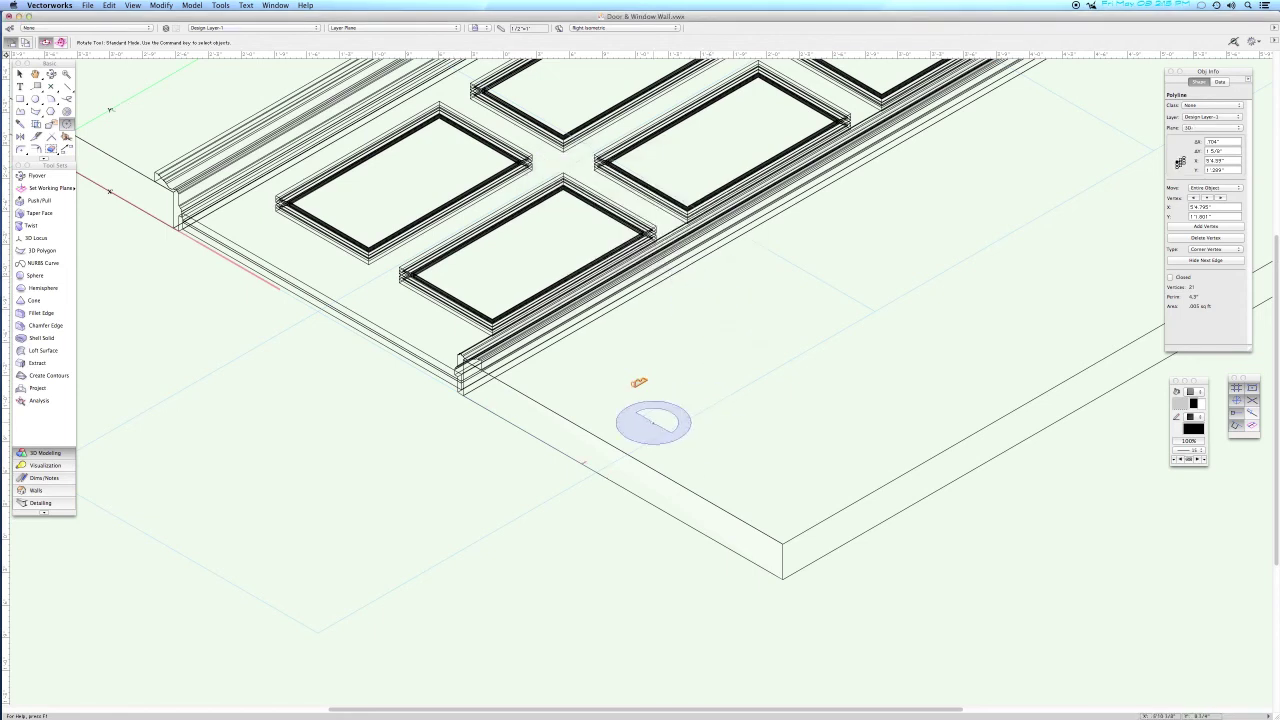
key("6")
key("x")
key("r")
key("c")
left_click_drag(554, 291, 677, 397)
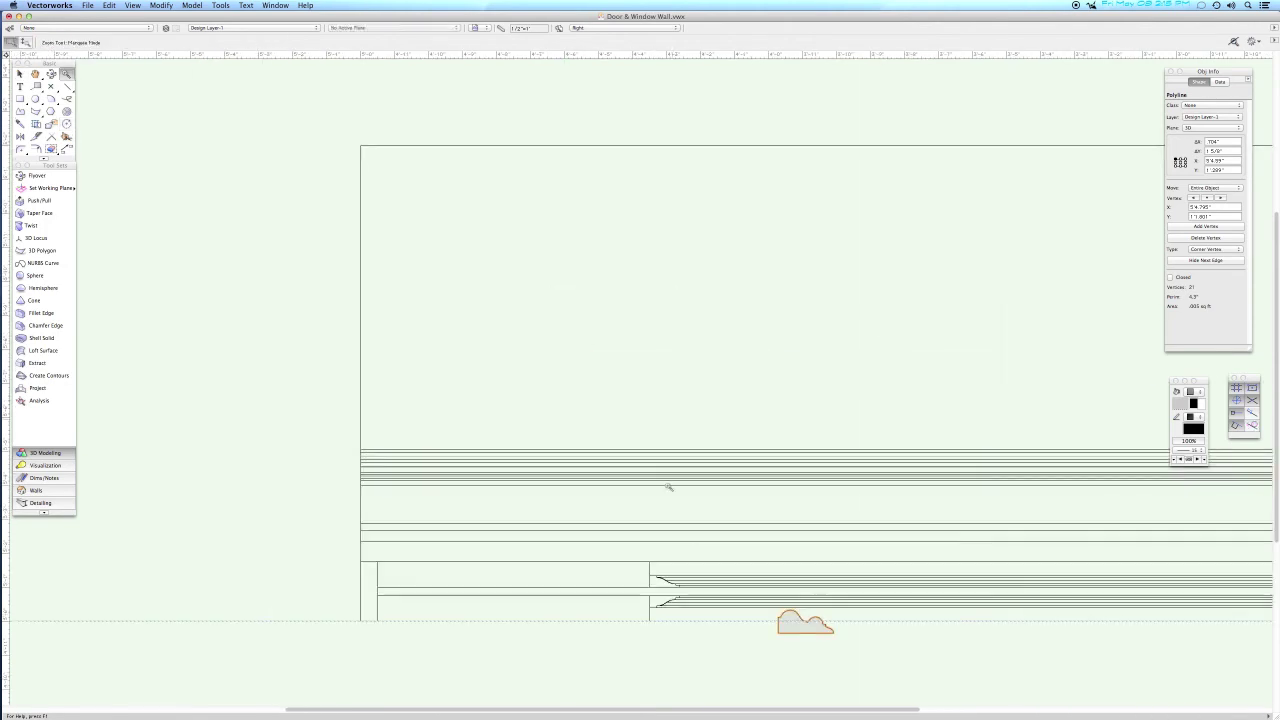
Move the moulding profile to the wall's left edge, then offset it 5.5" right.
key("x")
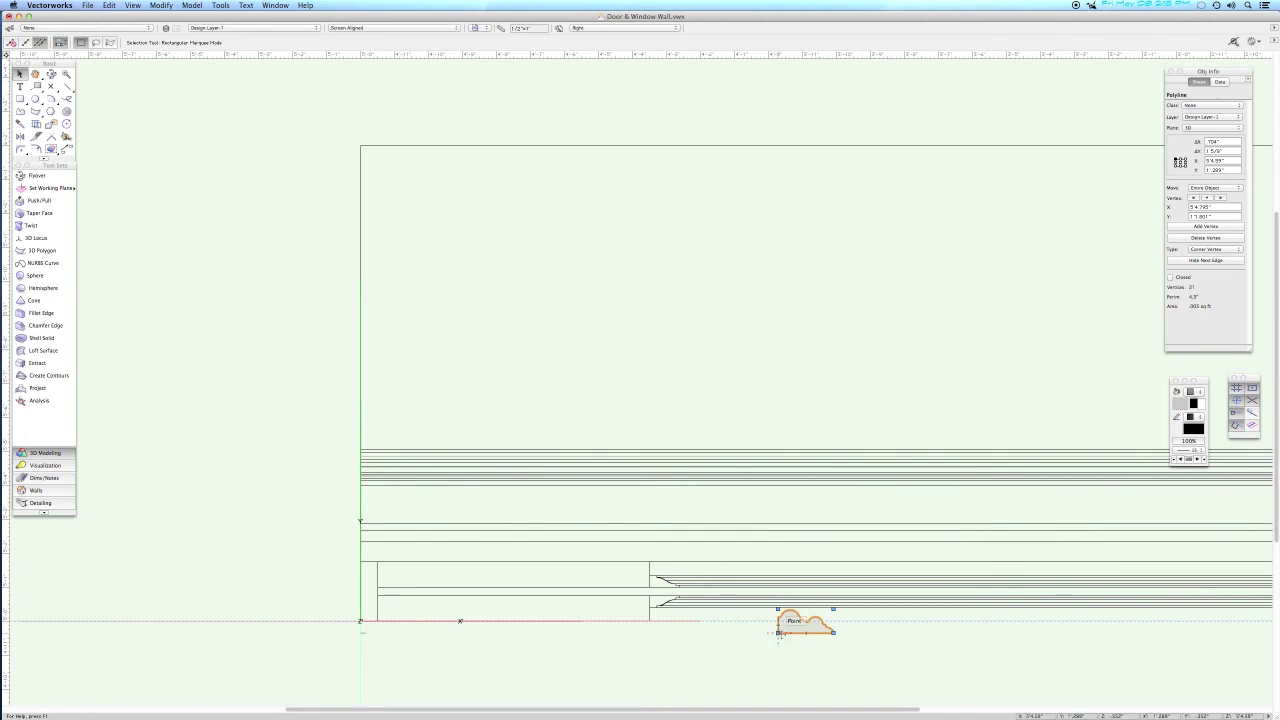
left_click_drag(779, 632, 361, 484)
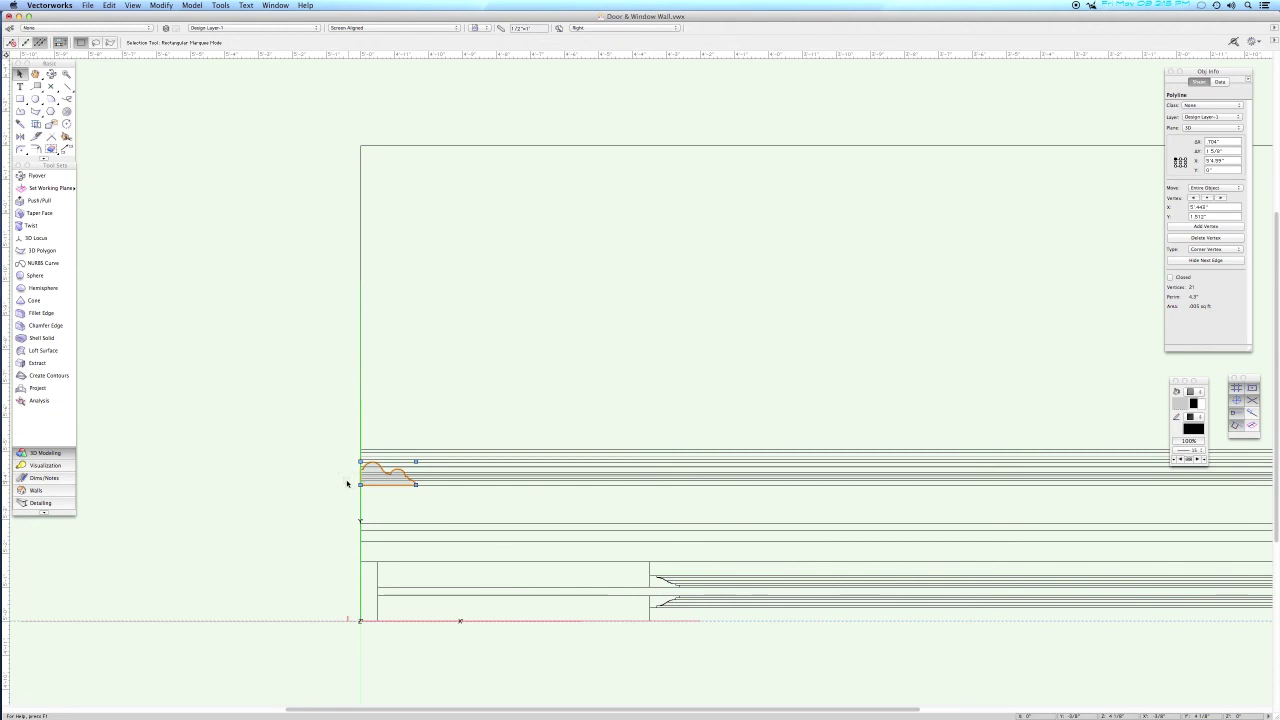
key("super+m")
type("5.5")
key("Tab")
type("0")
key("Return")
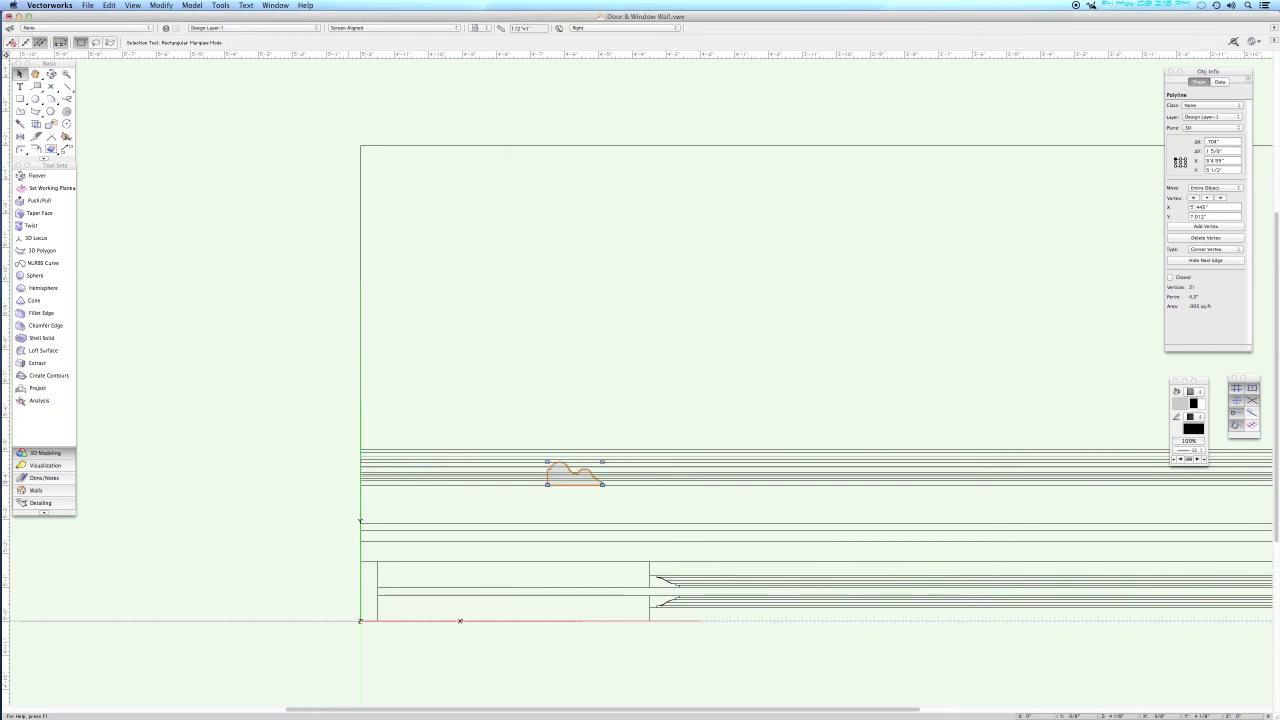
Draw a 5 1/2" × 7 rectangle at the wall's left edge.
key("4")
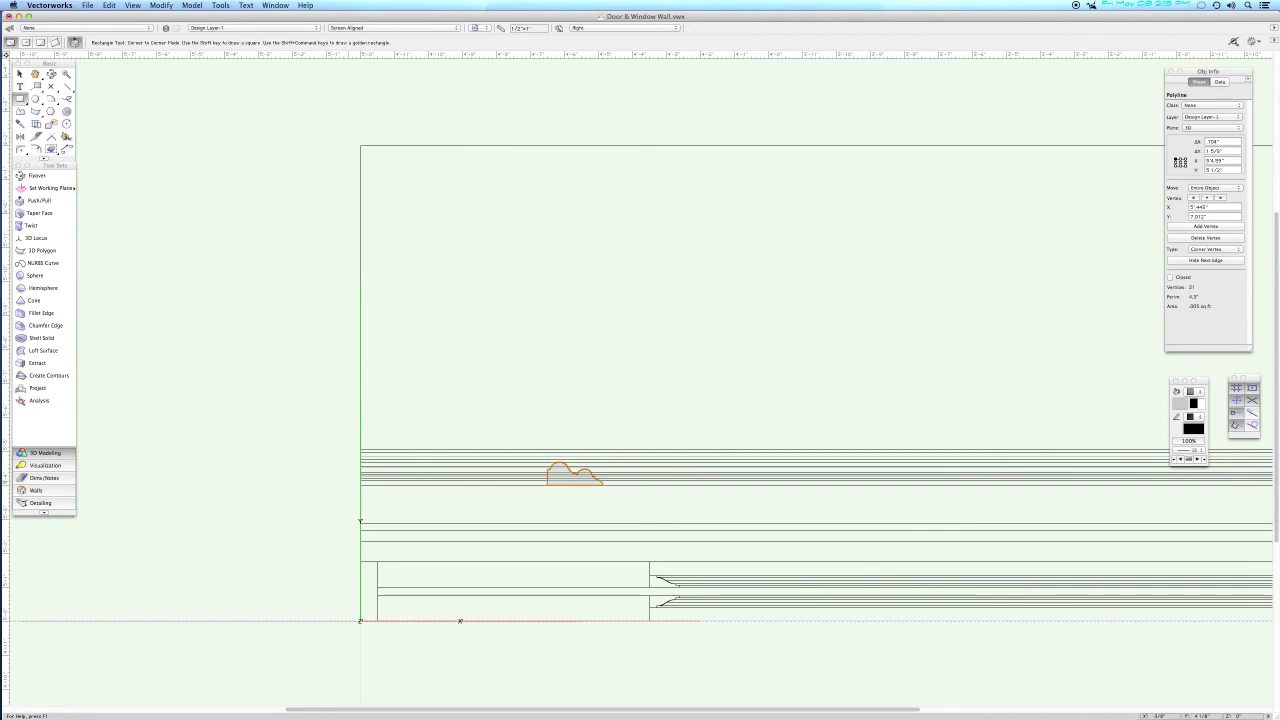
key("Return")
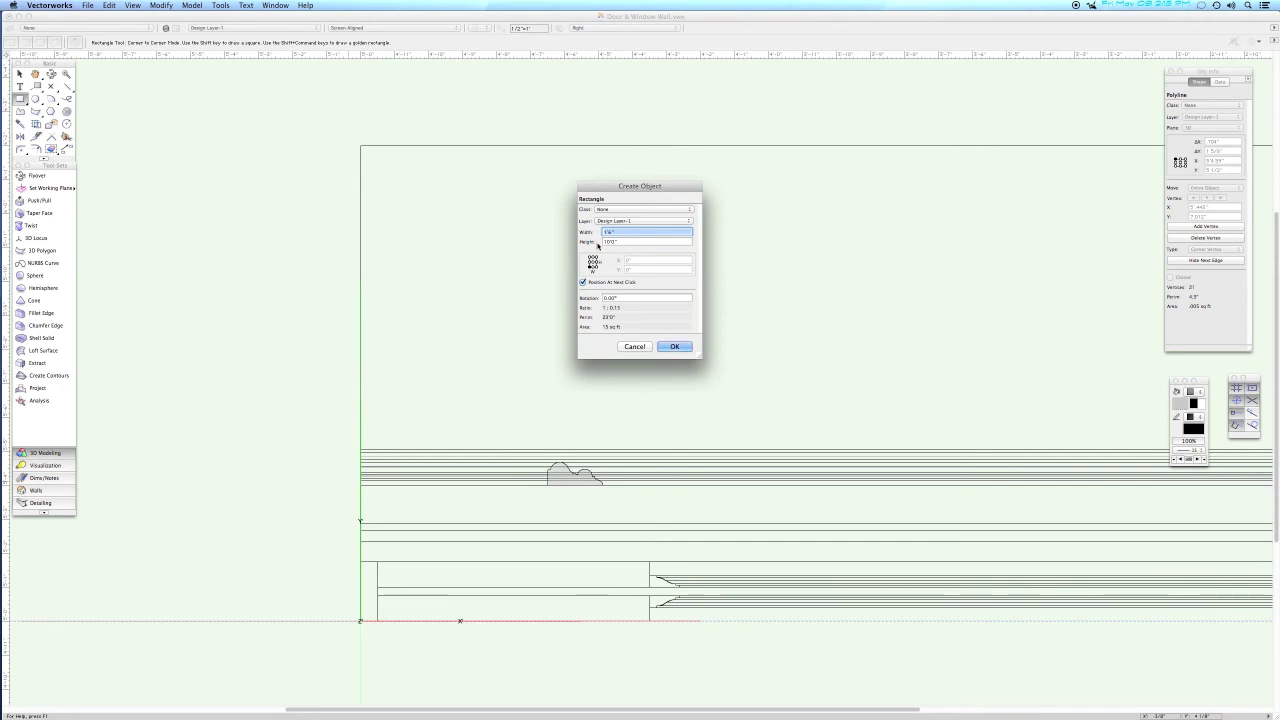
type("5 1/2")
key("Tab")
key("BackSpace")
type("7")
key("Return")
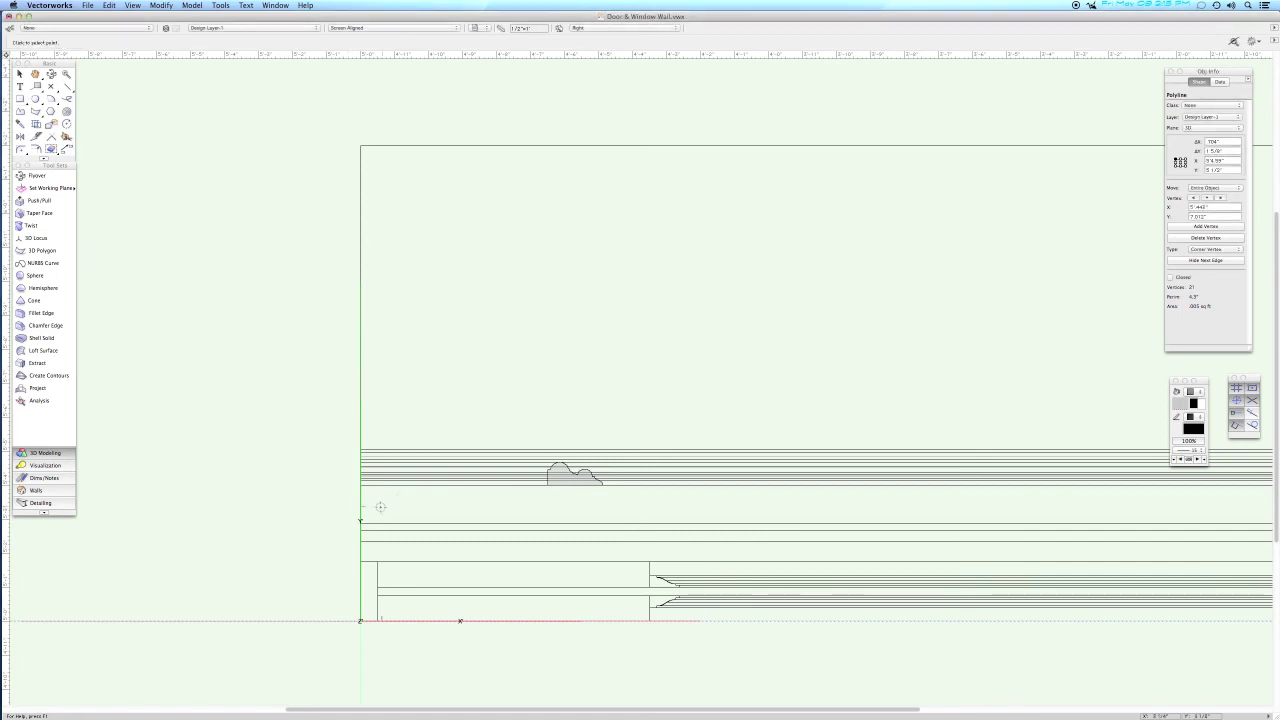
left_click(360, 485)
left_click(360, 485)
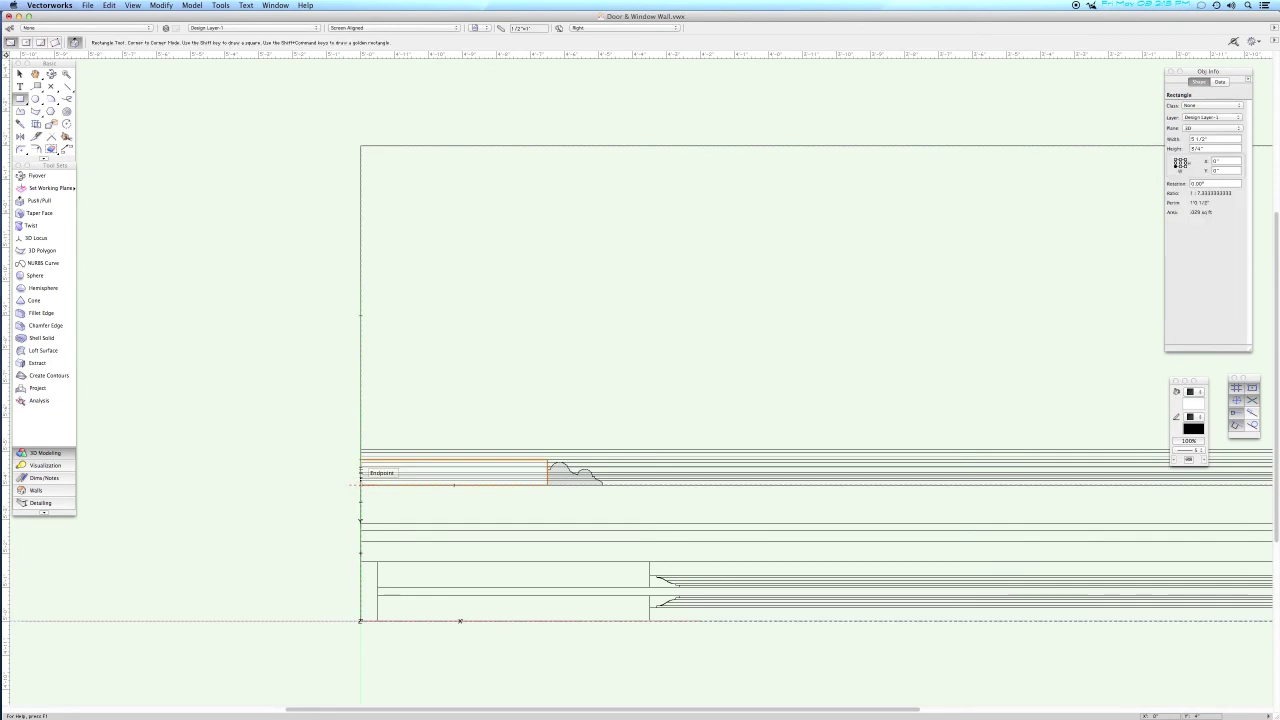
Merge the rectangle and moulding curve into one outline with Add Surface.
key("x")
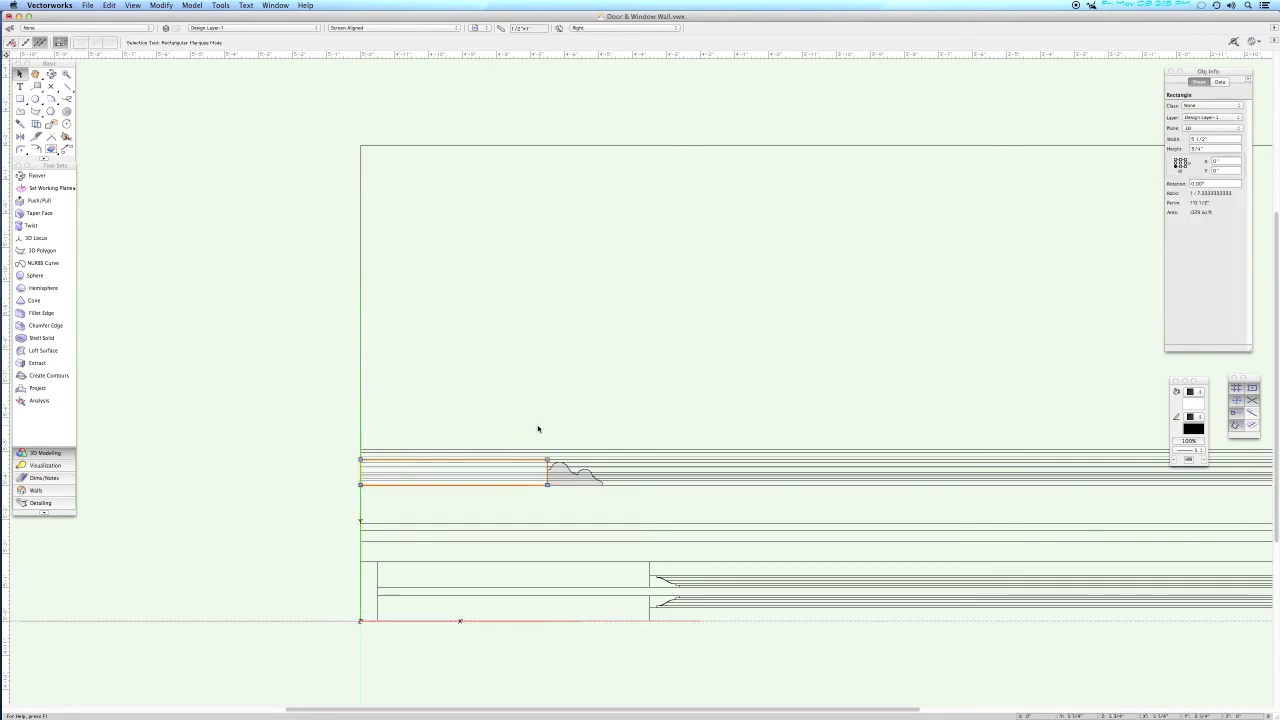
left_click(569, 476, "shift")
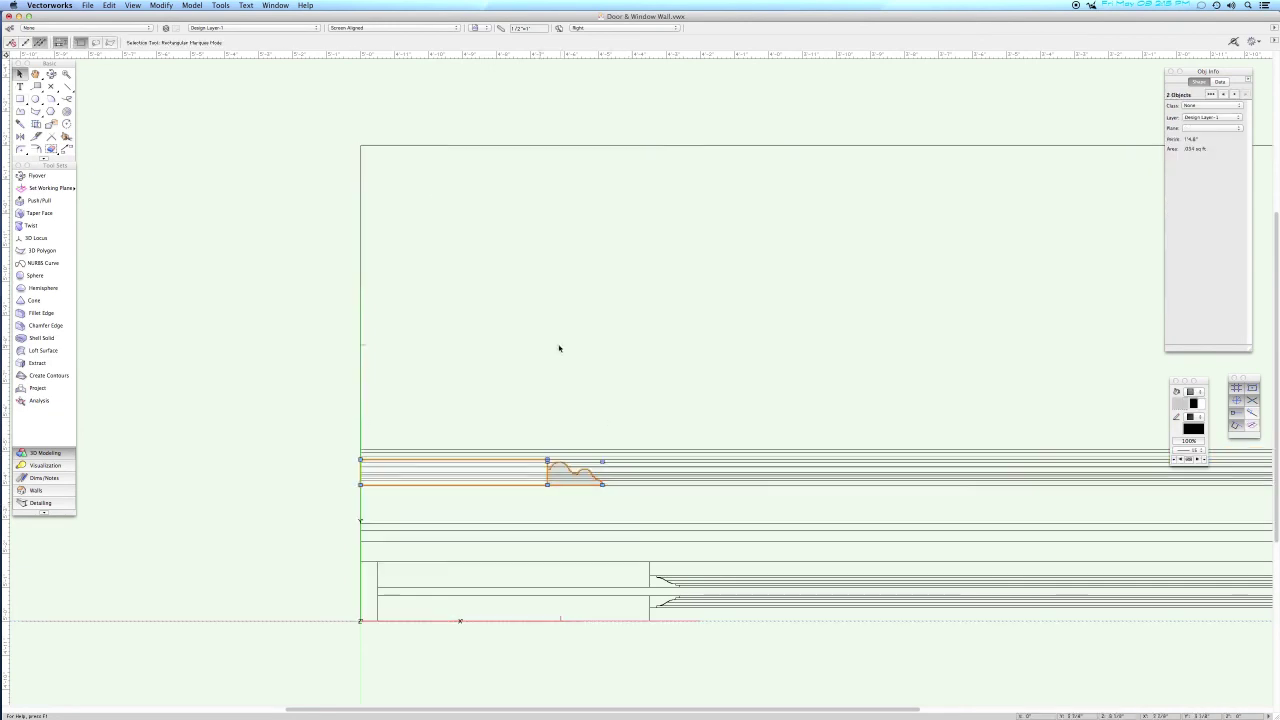
left_click(161, 5)
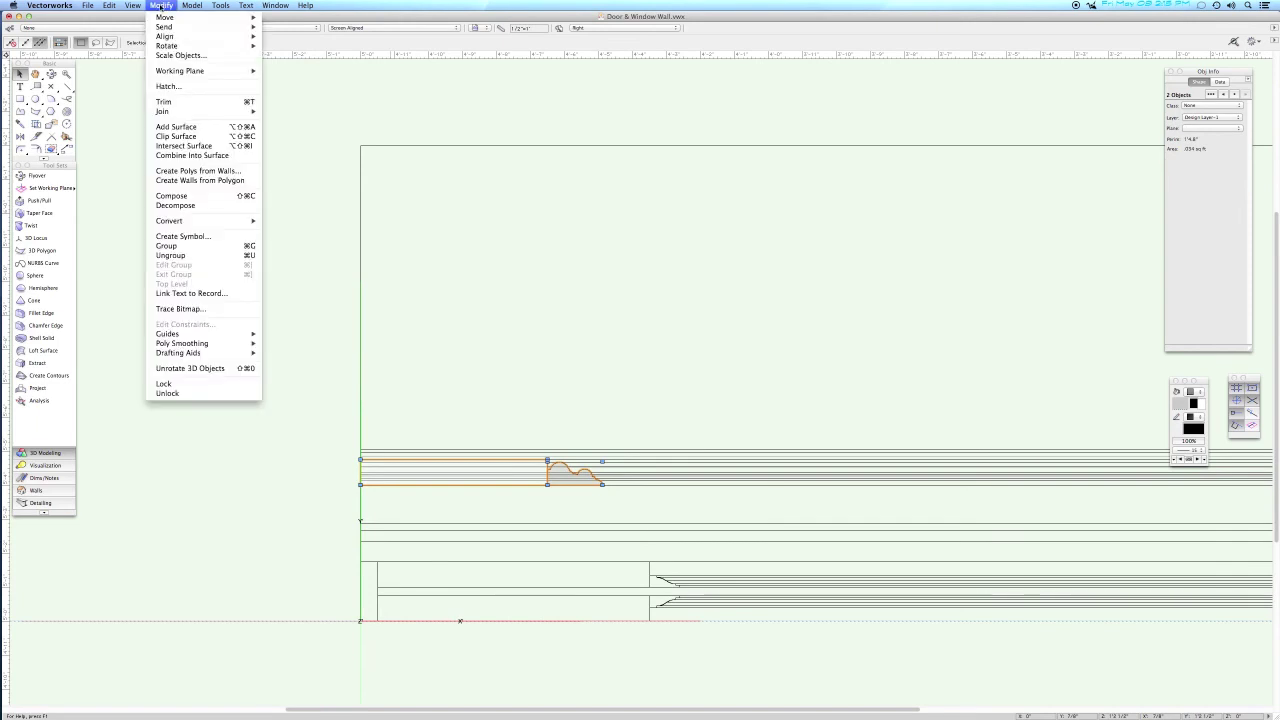
left_click(176, 127)
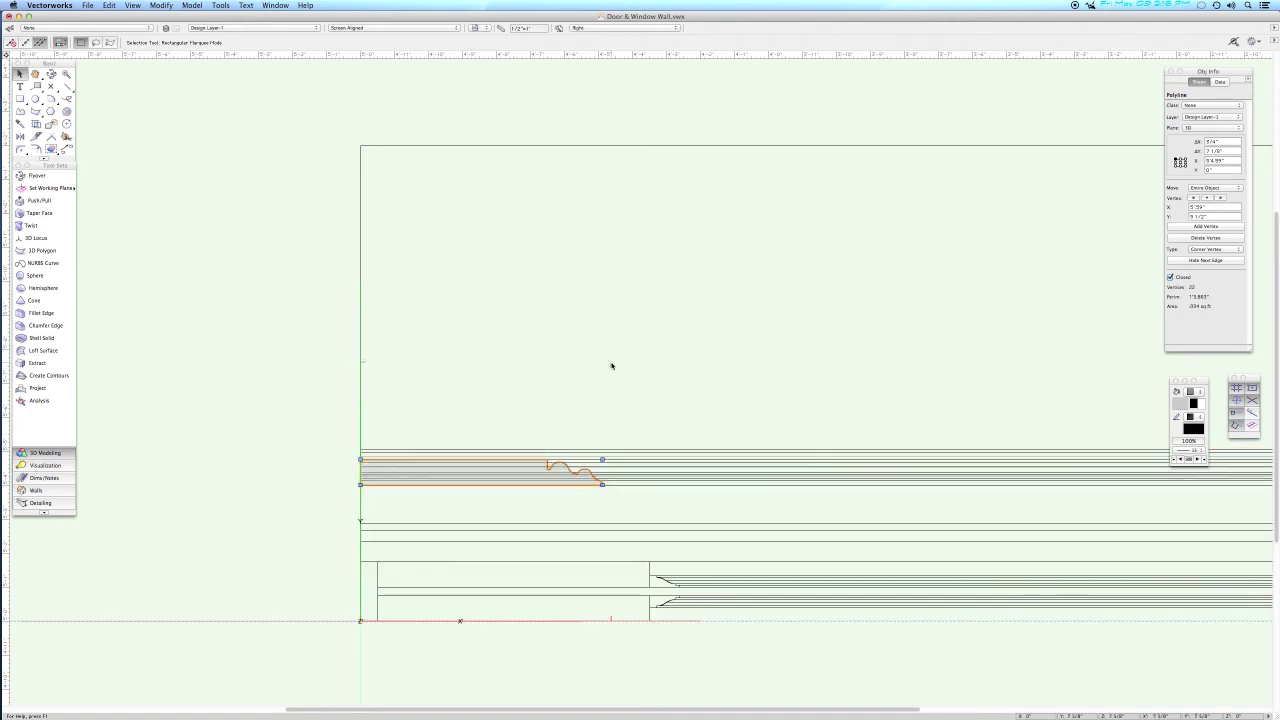
In Right Isometric, zoom in on the baseboard profile and move it toward the wall base.
key("3")
key("super+6")
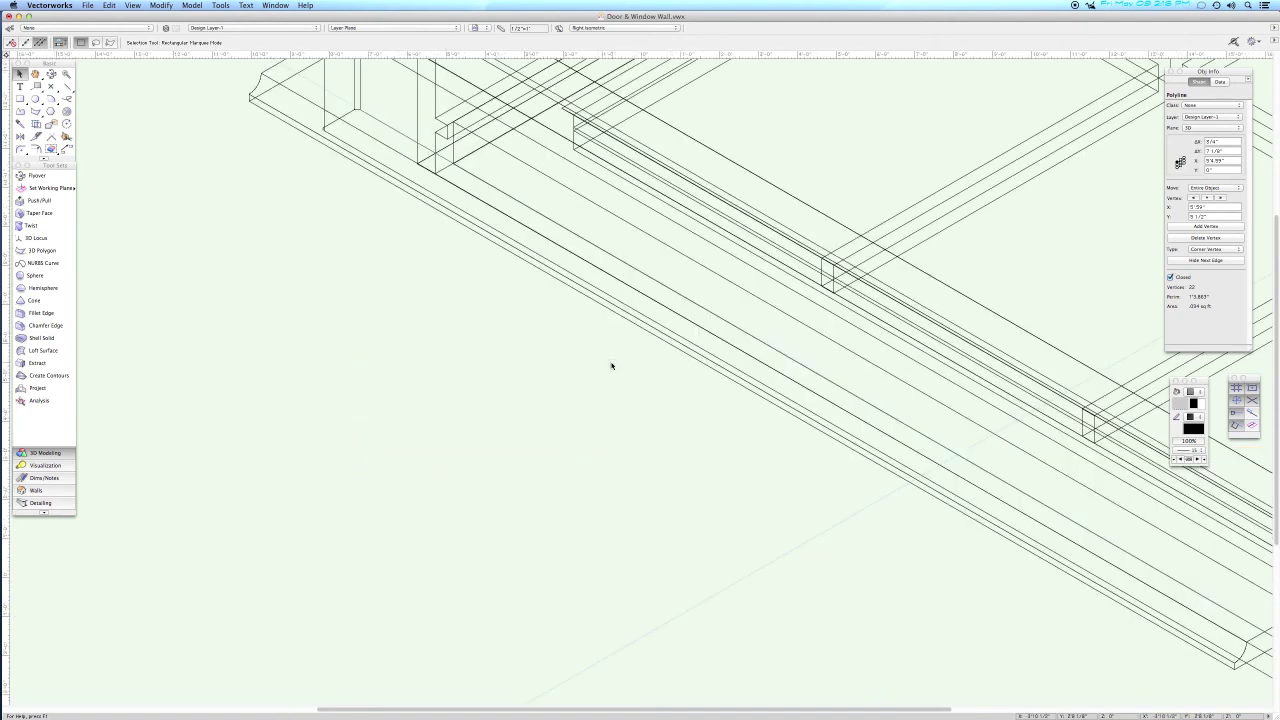
key("c")
left_click_drag(616, 496, 691, 560)
key("x")
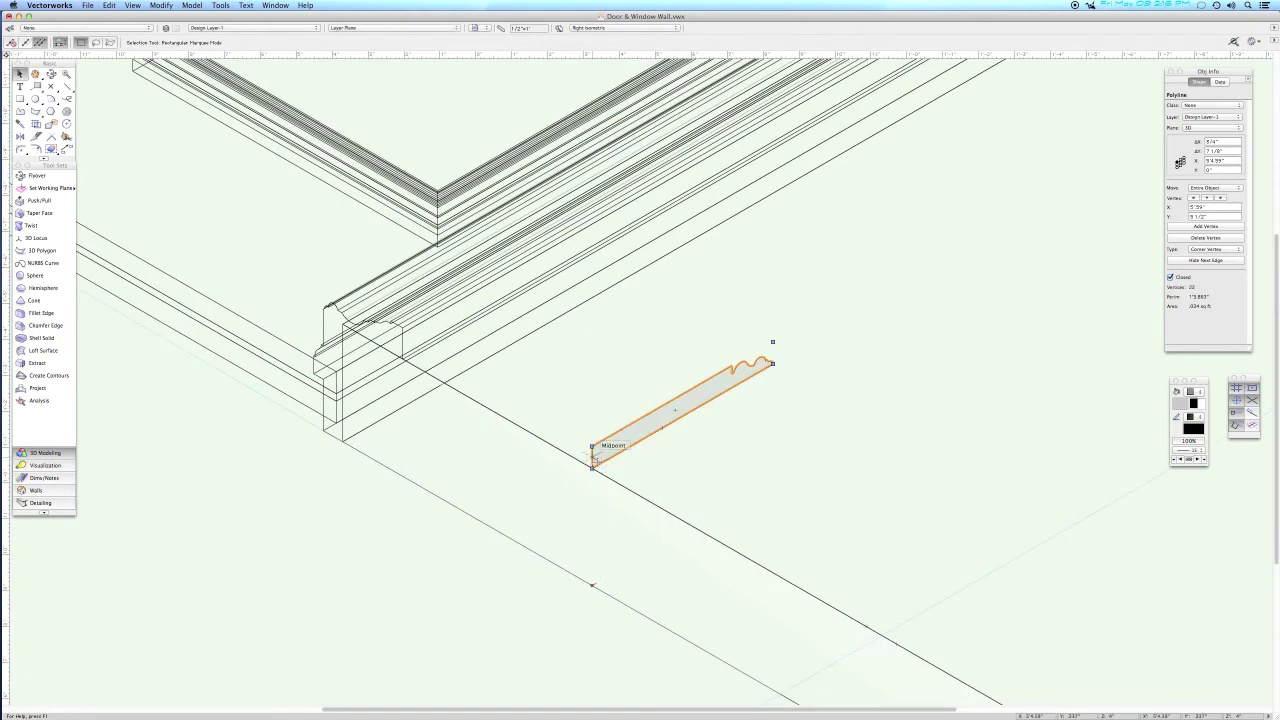
left_click_drag(592, 462, 403, 358)
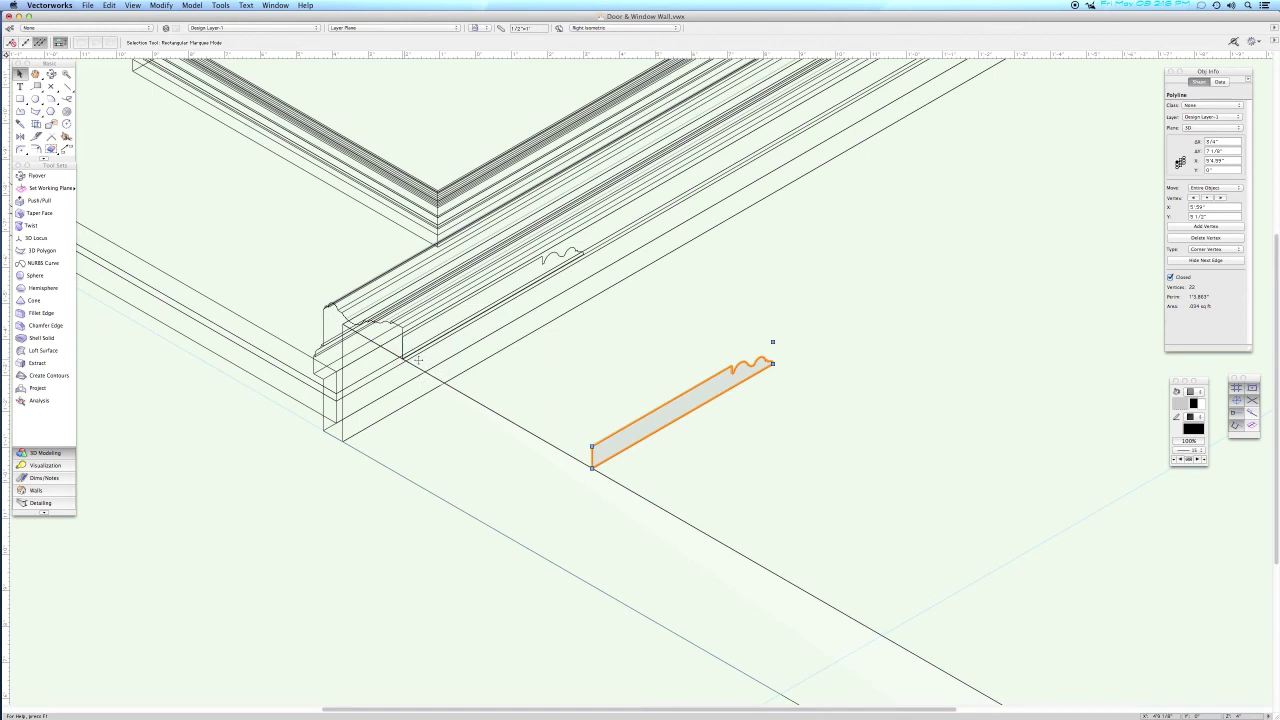
Place the profile at the wall base beside the door and add the base path to the selection.
scroll(525, 390, "down", 3)
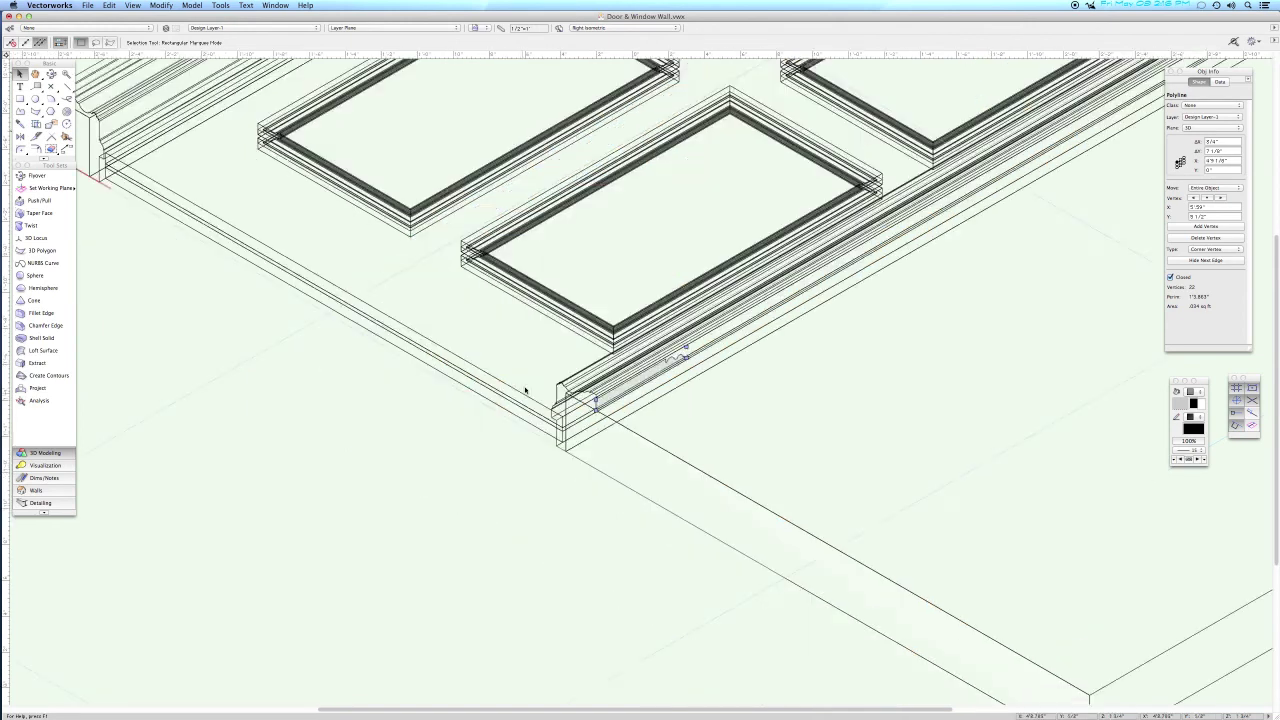
middle_click_drag(477, 363, 614, 538)
left_click(614, 538)
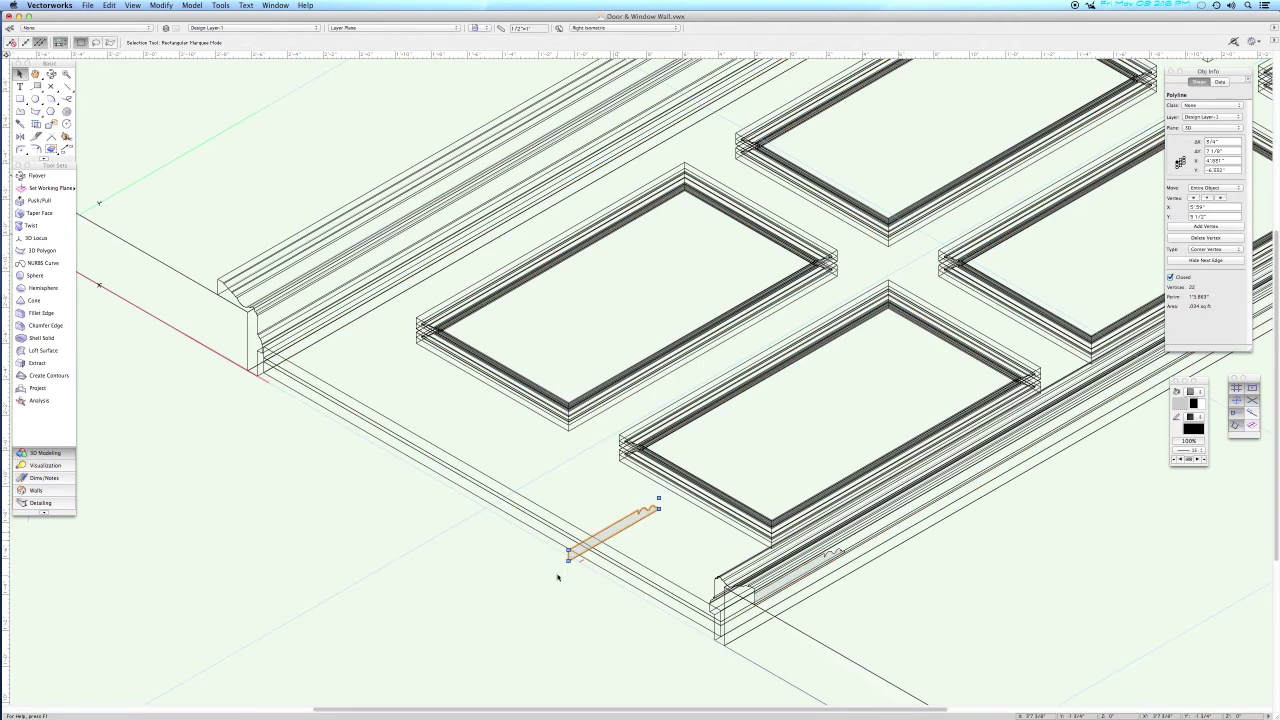
left_click_drag(568, 553, 217, 292)
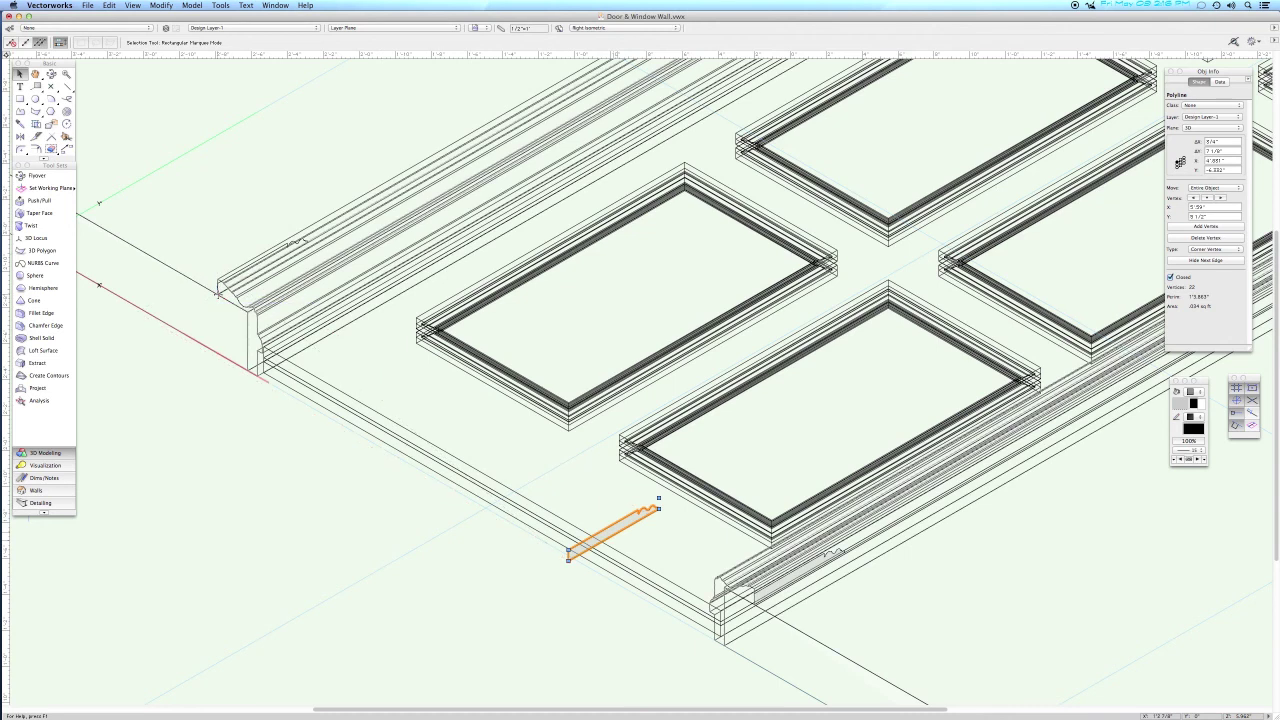
key("super+z")
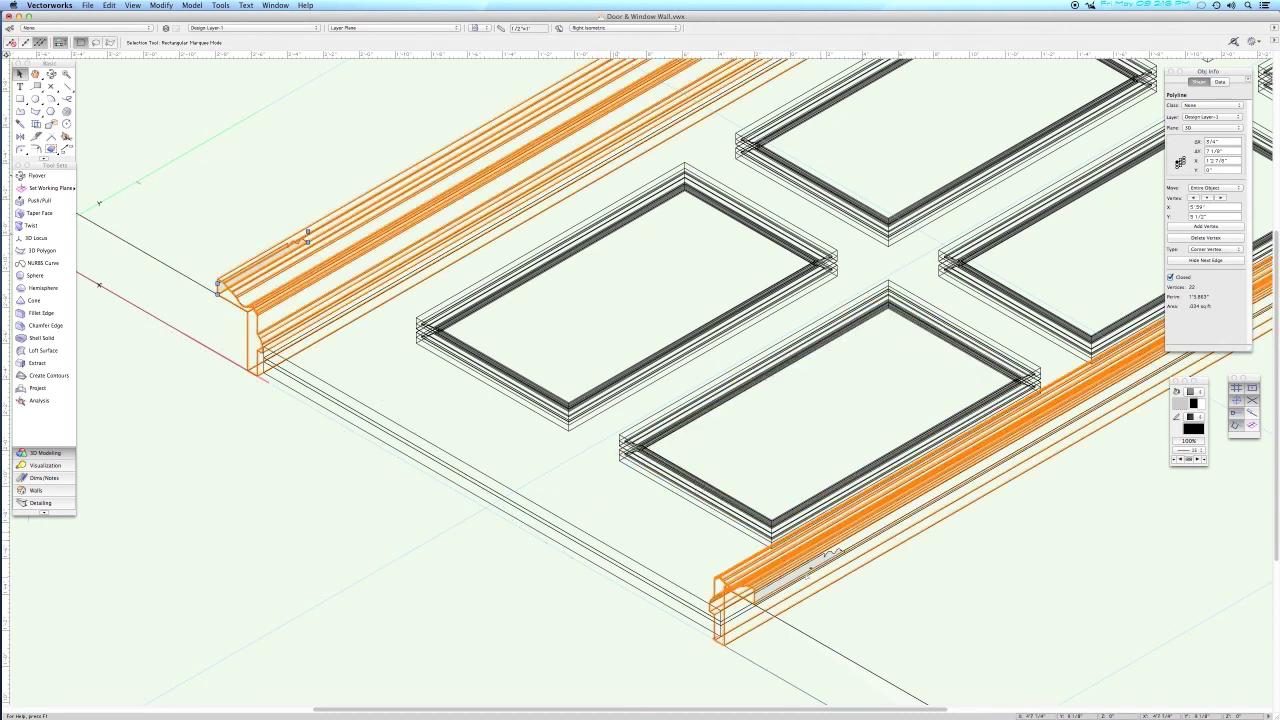
mouse_move(939, 631)
middle_mouse_down()
mouse_move(766, 449)
mouse_move(586, 360)
mouse_move(497, 357)
middle_mouse_up()
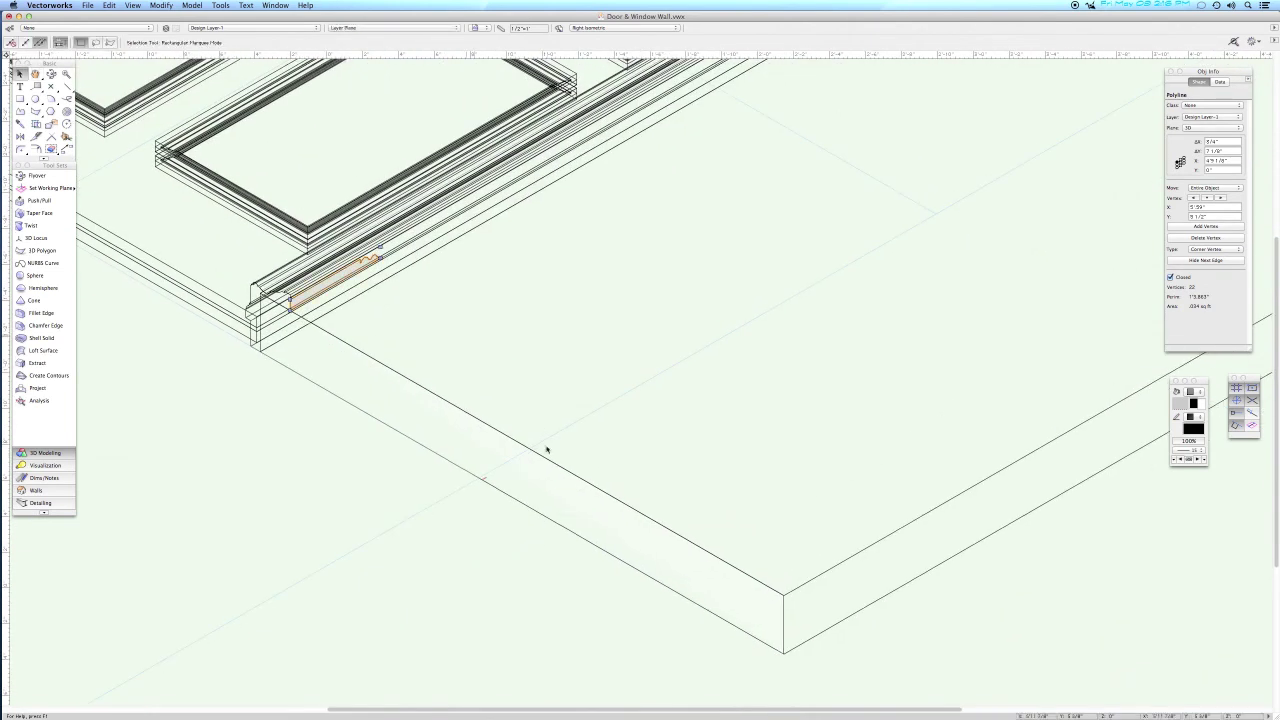
left_click(541, 311, "shift")
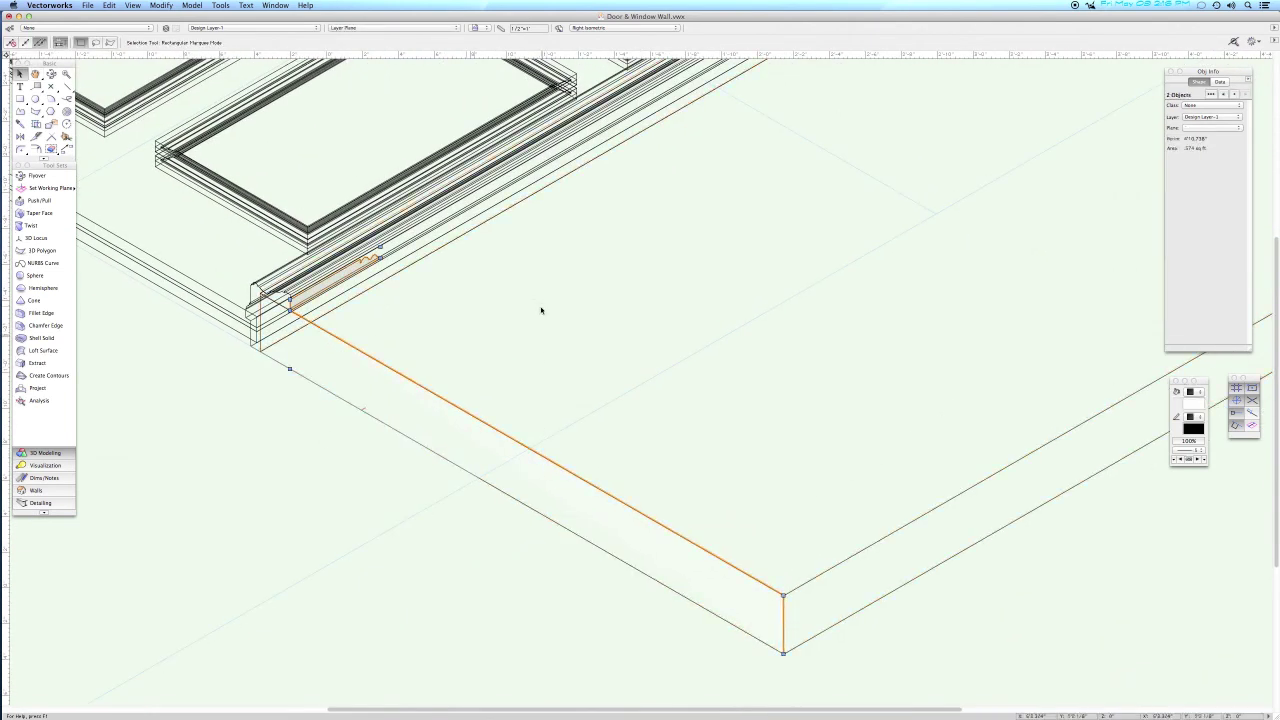
Extrude the profile along the first wall-base path to form the baseboard.
key("super+alt+e")
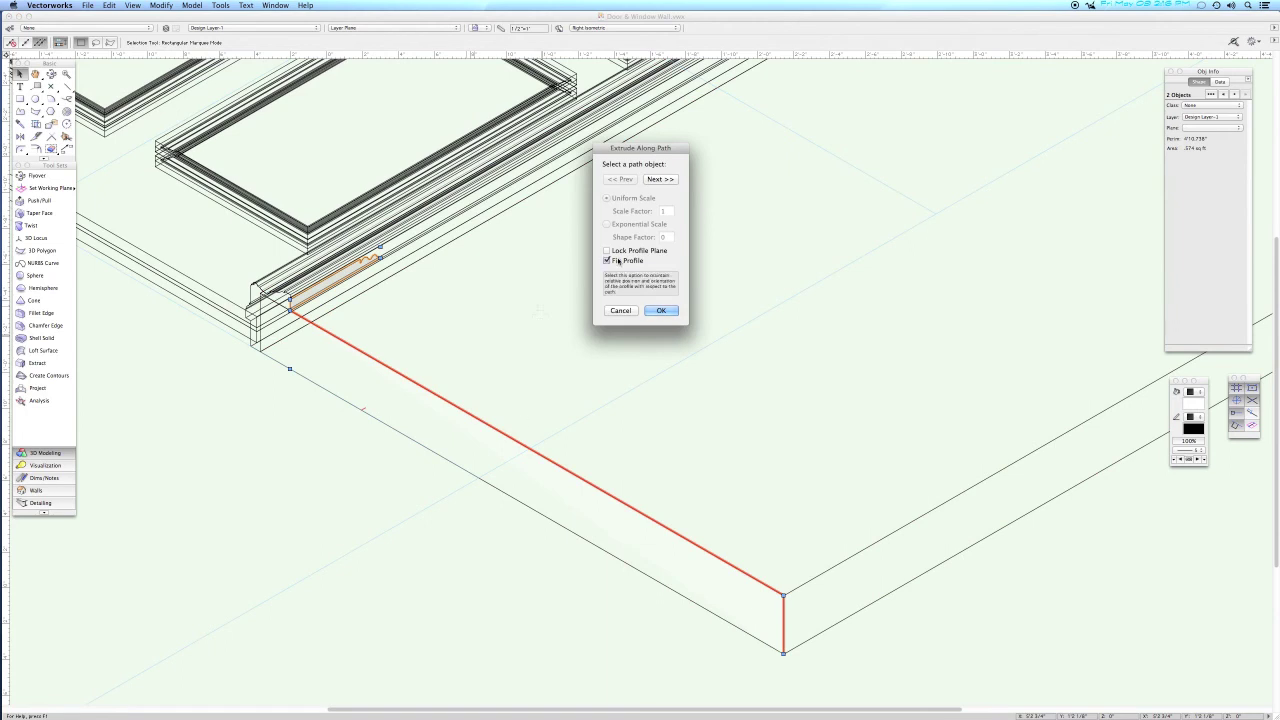
left_click(661, 310)
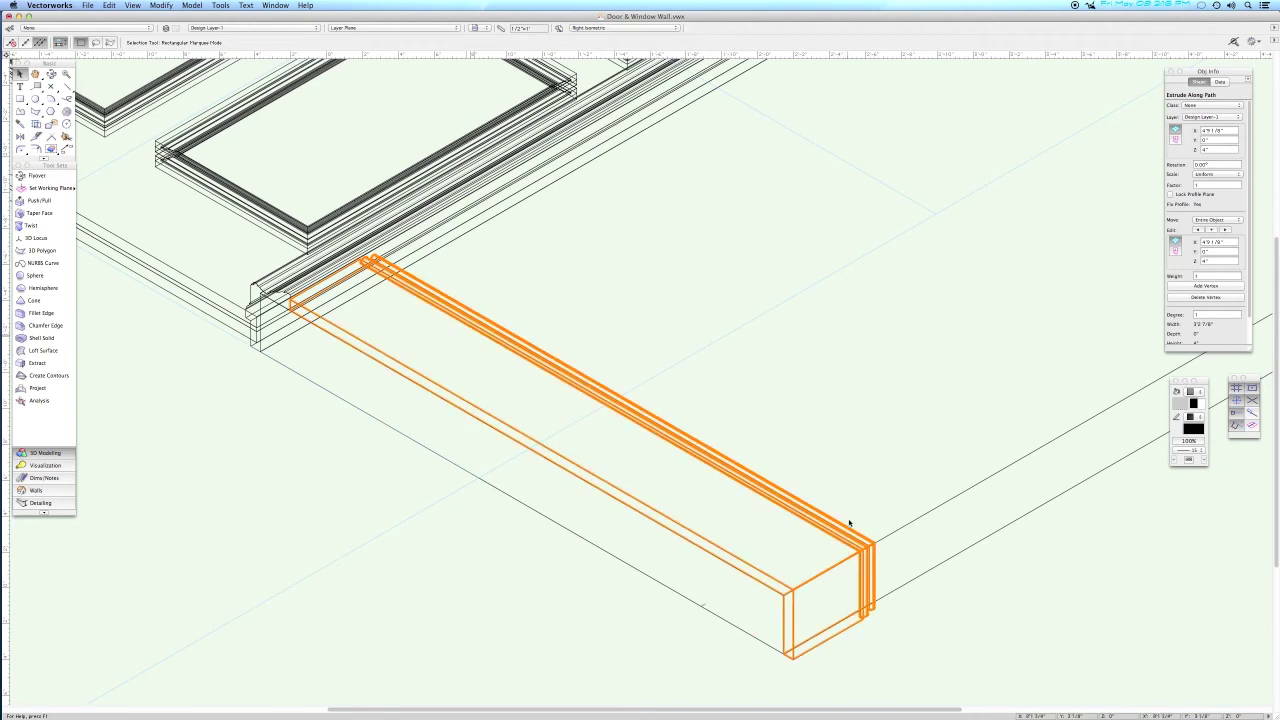
scroll(611, 390, "down", 2)
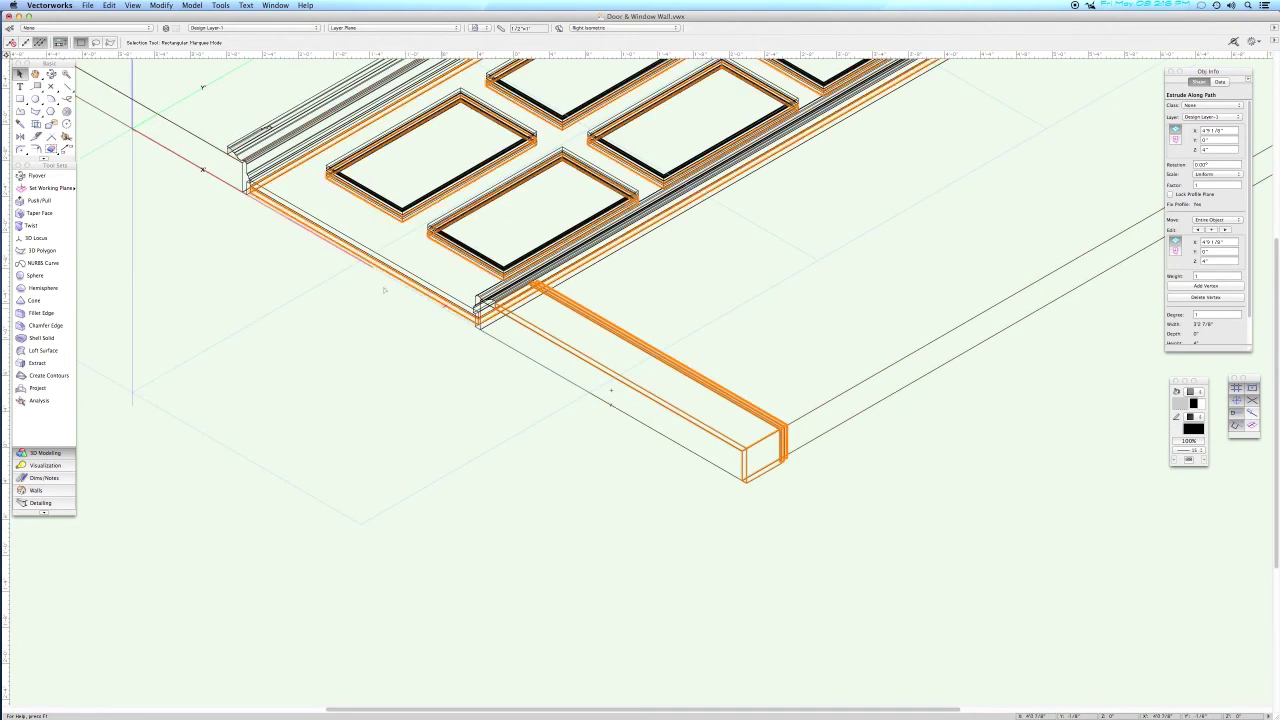
middle_click_drag(287, 213, 859, 590)
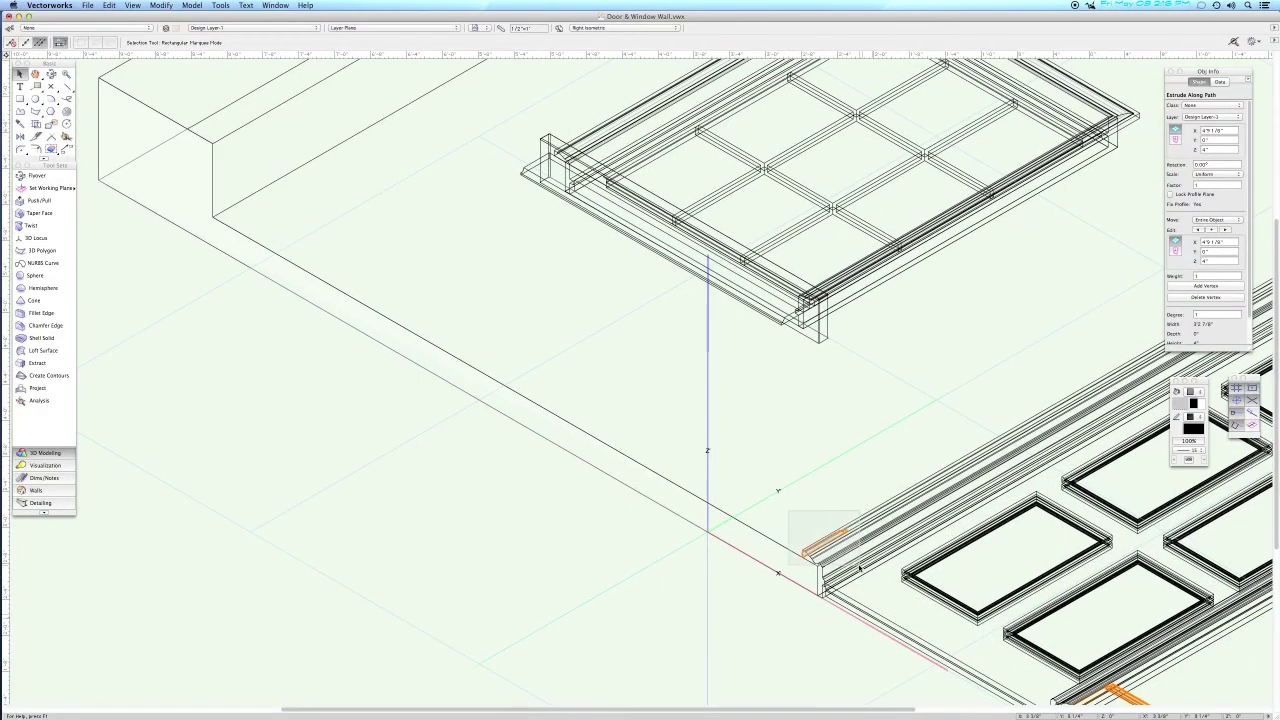
Sweep the profile along the second path beside the door with Fix Profile ticked.
left_click(758, 524, "shift")
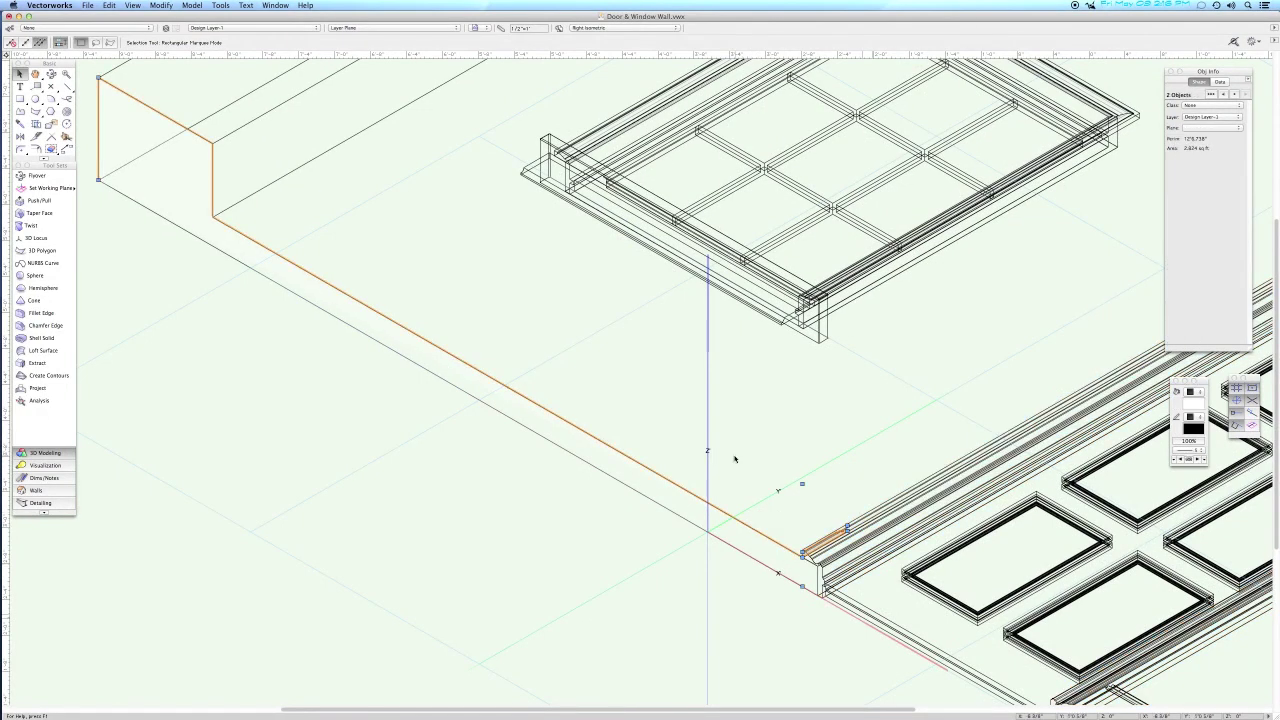
key("super+alt+e")
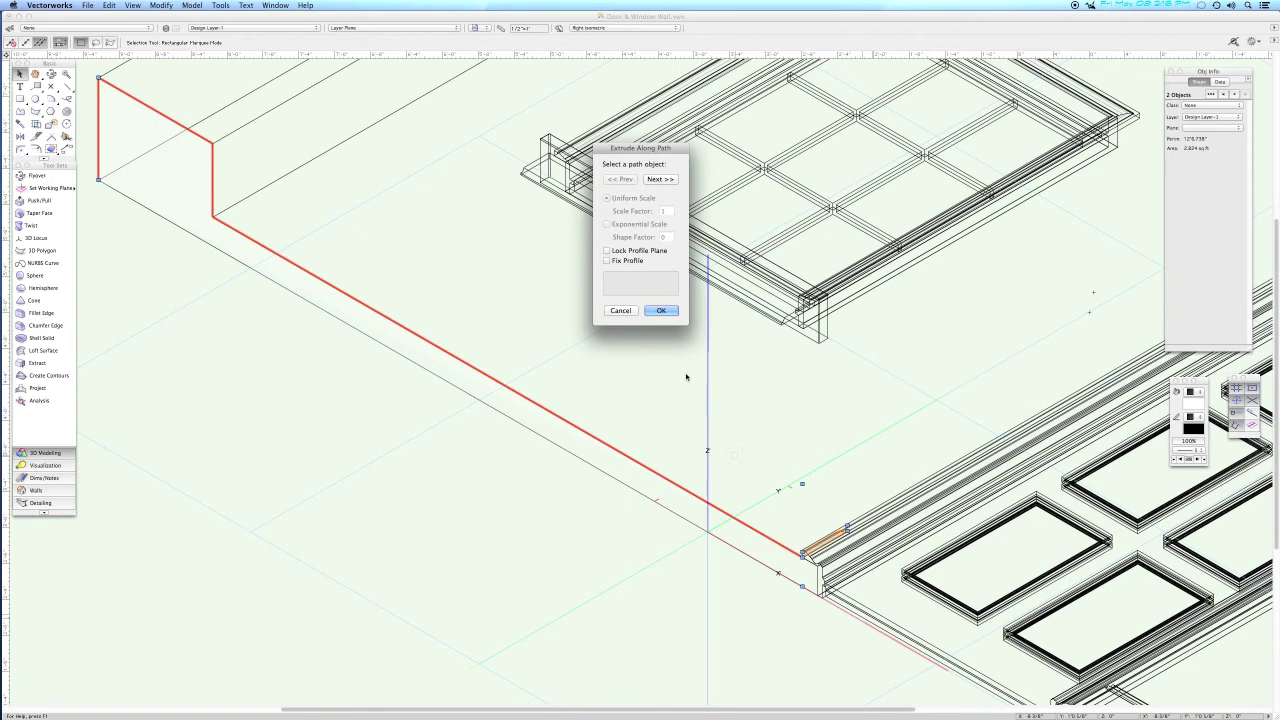
left_click(630, 260)
left_click(661, 310)
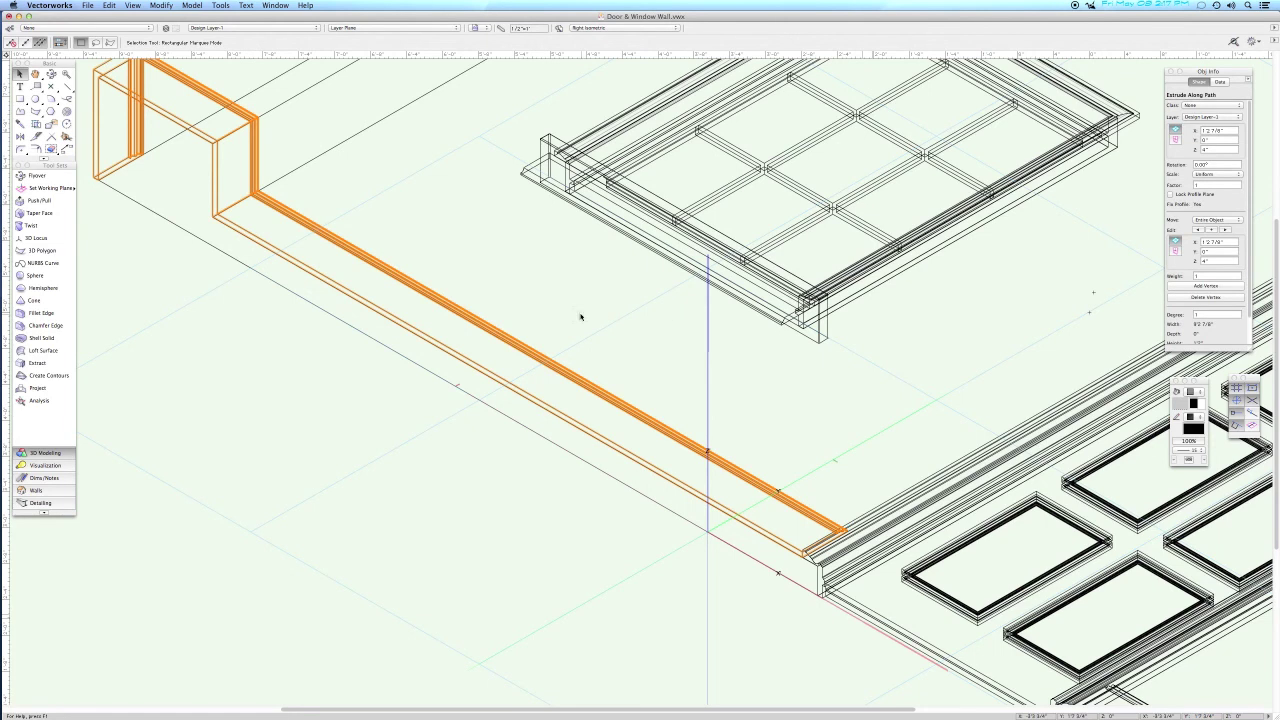
key("super+4")
left_click(731, 294)
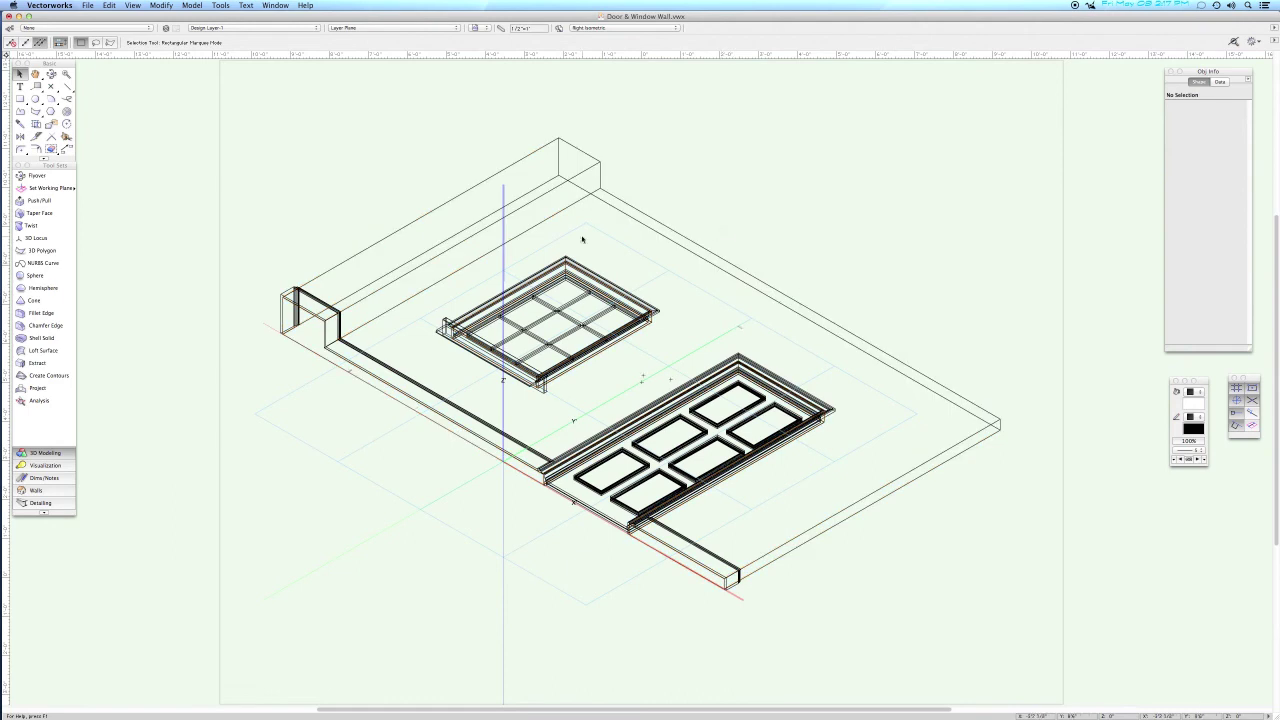
left_click(40, 363)
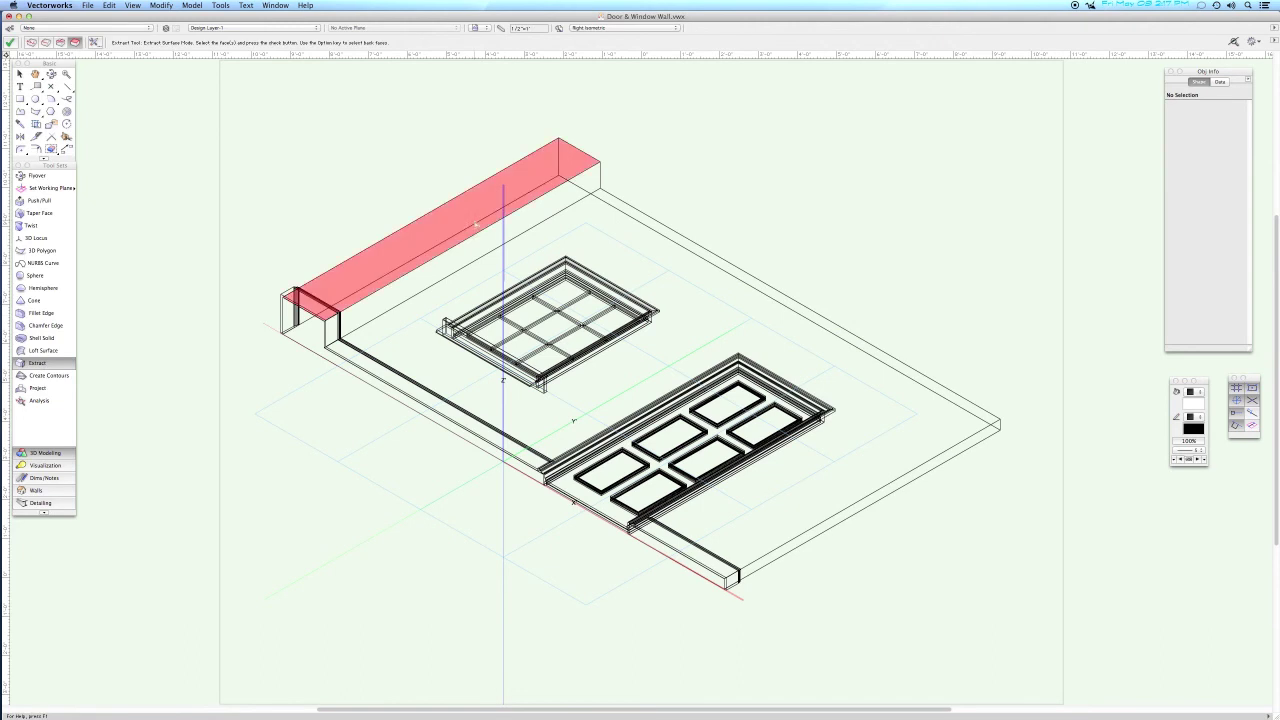
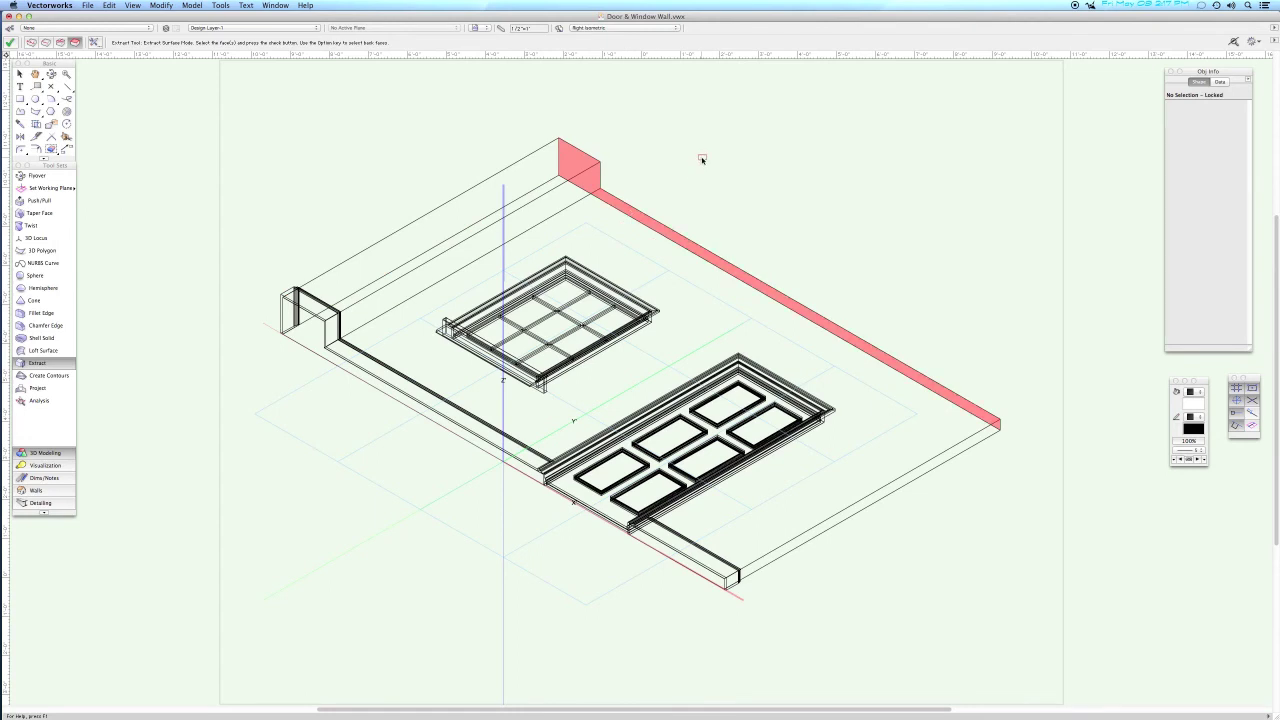
Extract the right wall face and select the five slab top-right edge lines.
key("Return")
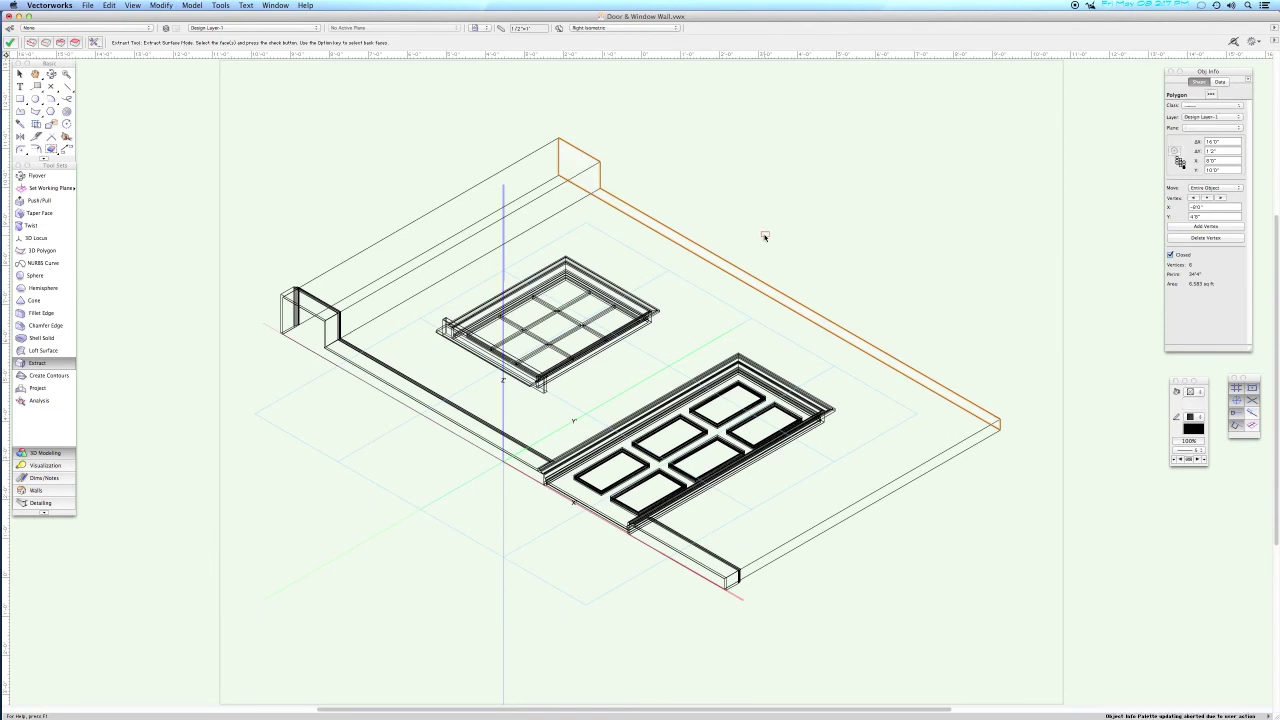
key("x")
key("x")
left_click(722, 268)
key("x")
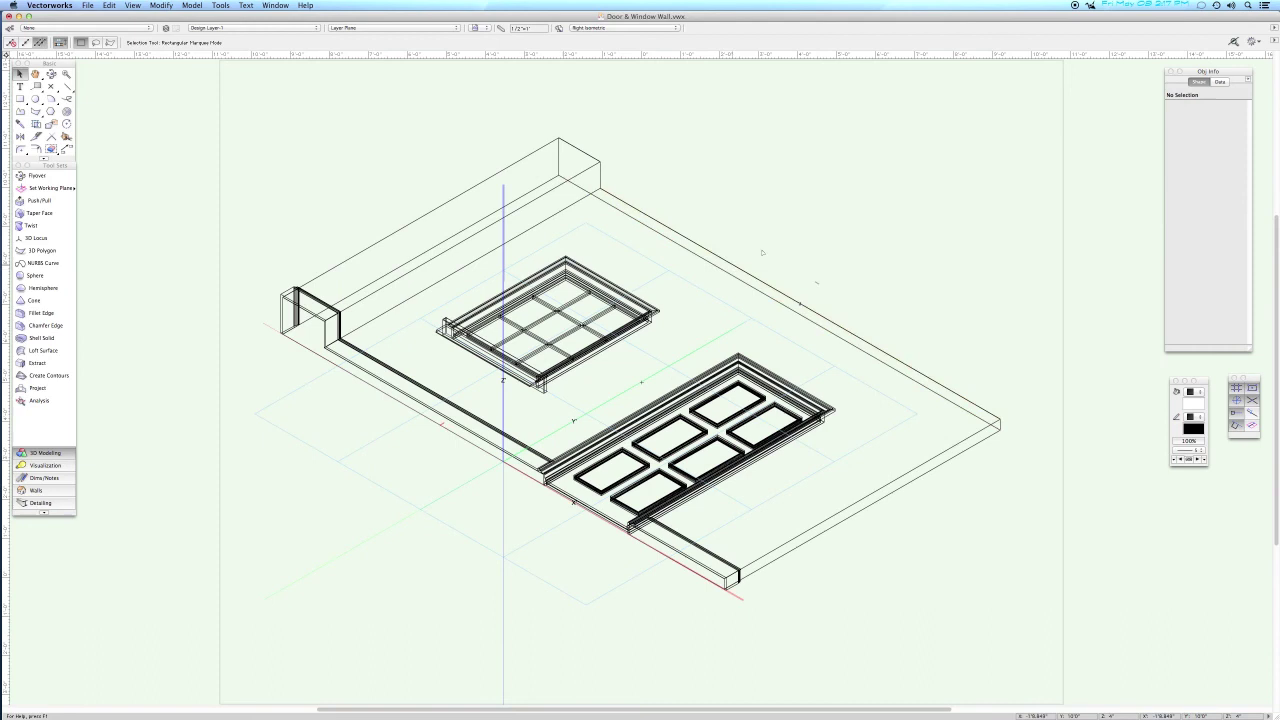
left_click_drag(1020, 449, 998, 390)
left_click(992, 410, "shift")
left_click(600, 172, "shift")
left_click(560, 155, "shift")
left_click(571, 144, "shift")
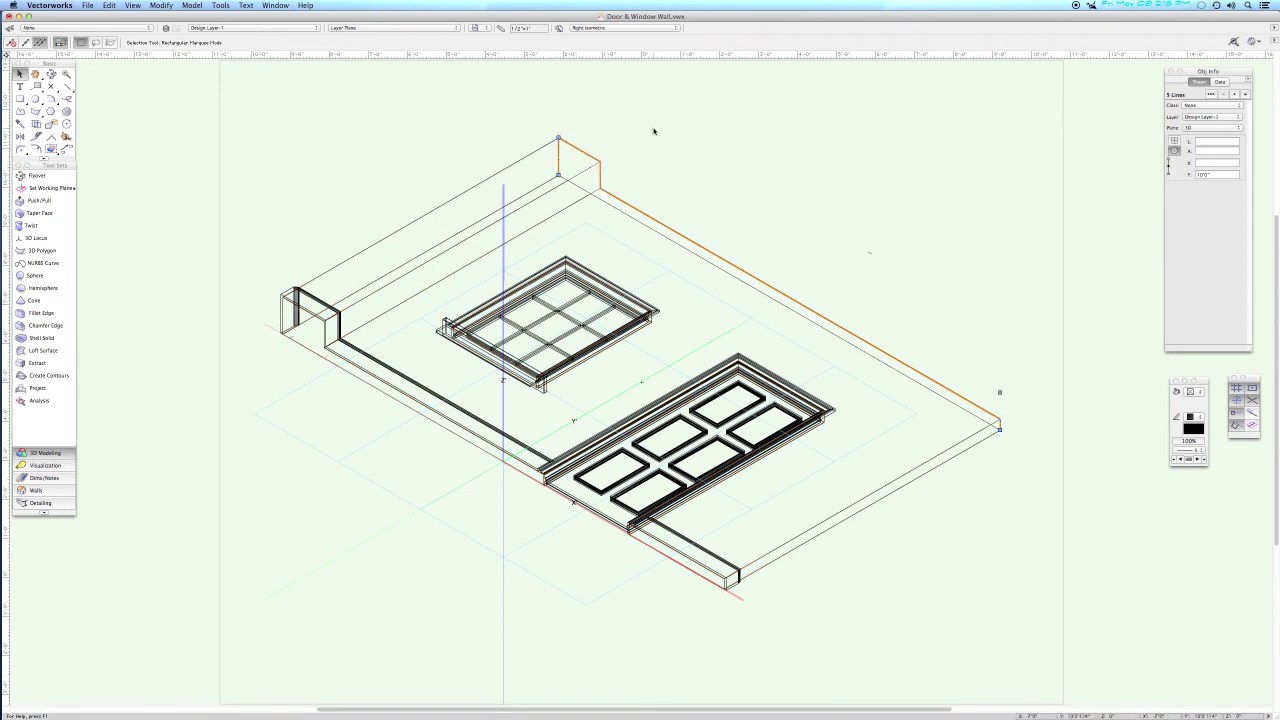
Compose the selected lines into one polygon and switch to the flat front view.
key("super+k")
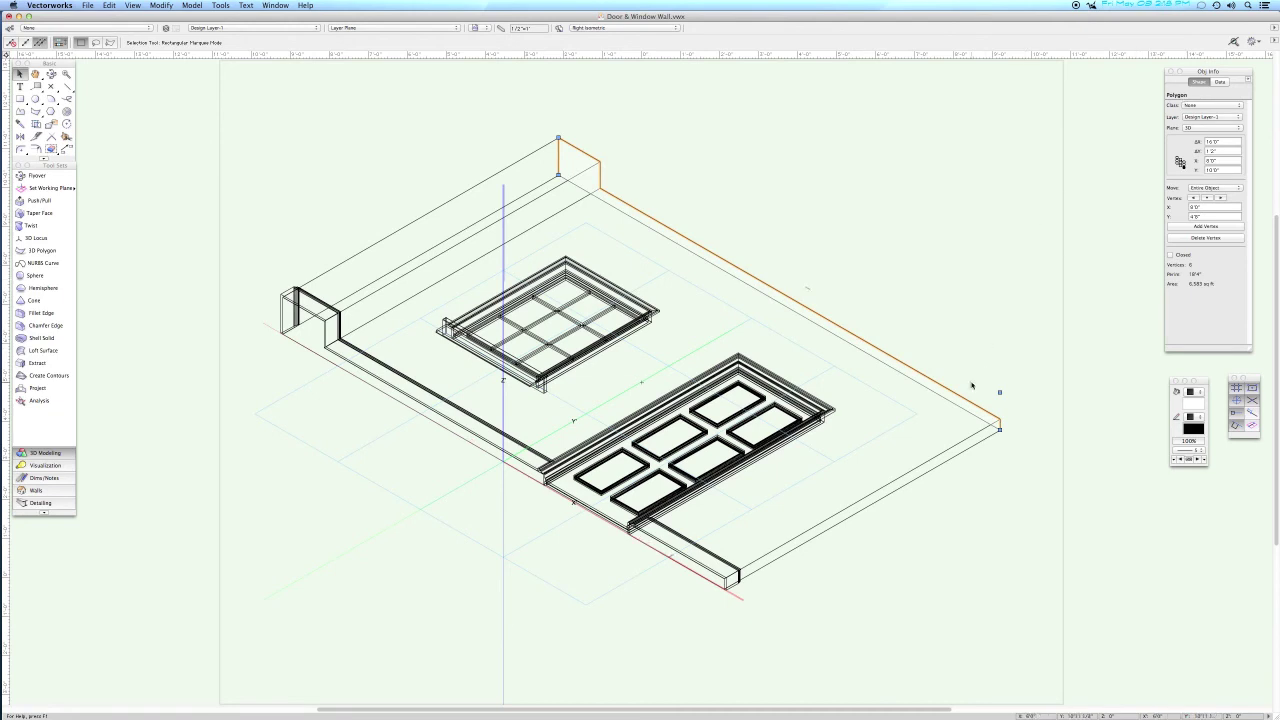
key("super+1")
left_click(983, 320)
Copy the cornice profile from Cornice.vwx and paste it at the wall's top-right corner.
key("super+o")
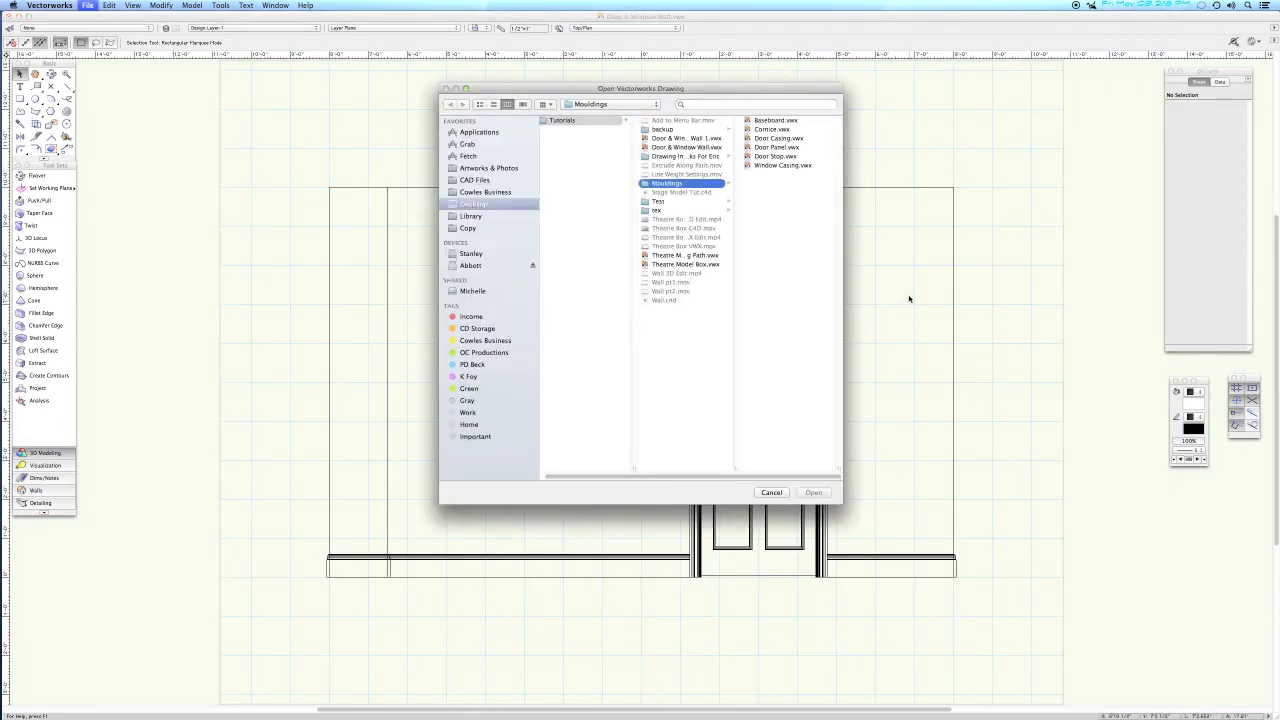
double_click(776, 130)
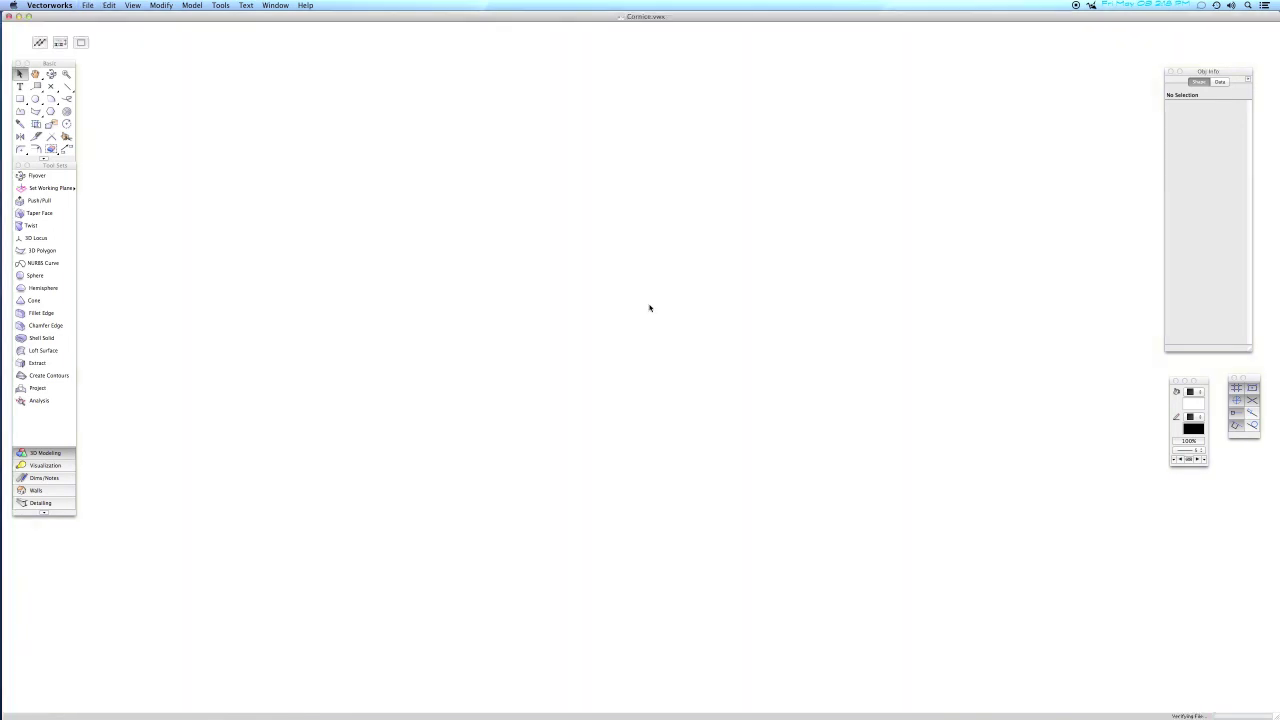
left_click(652, 322)
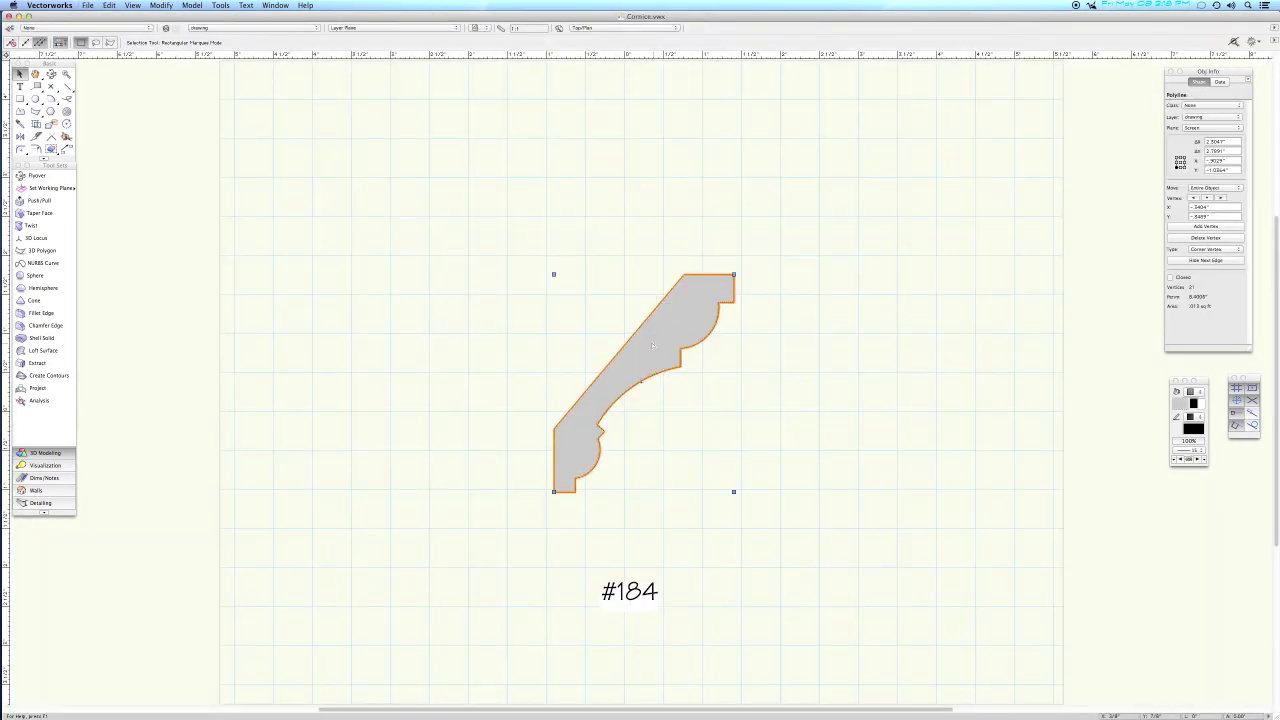
key("super+w")
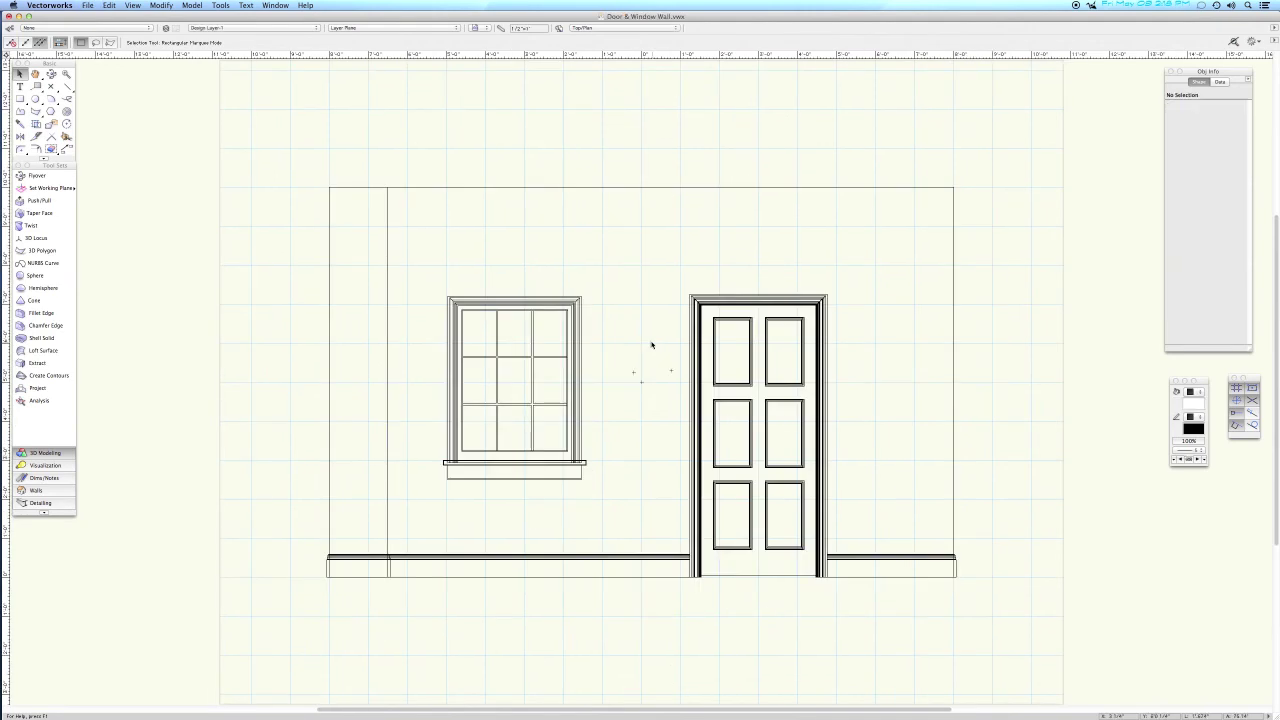
left_click(641, 378)
mouse_move(641, 378)
left_mouse_down()
mouse_move(855, 214)
mouse_move(969, 197)
mouse_move(1006, 231)
left_mouse_up()
key("c")
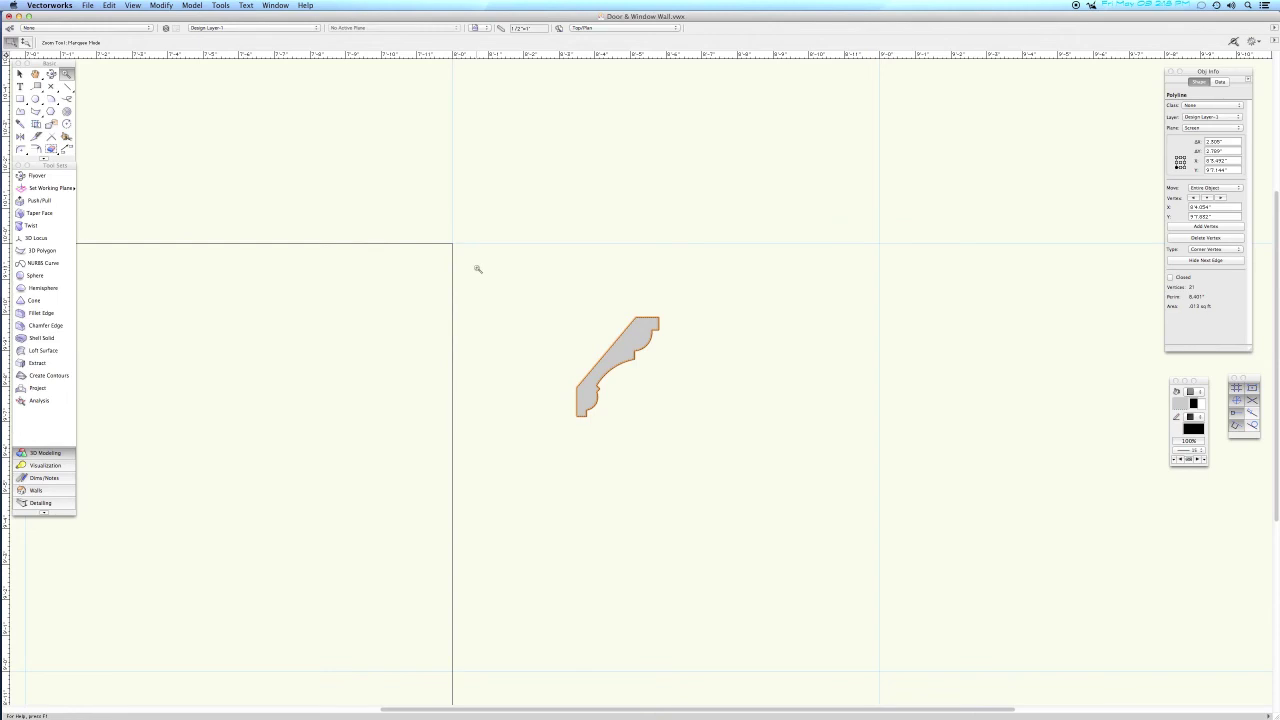
Draw a 3 1/2" by 3/4" header rectangle at the guide intersection.
key("4")
key("Return")
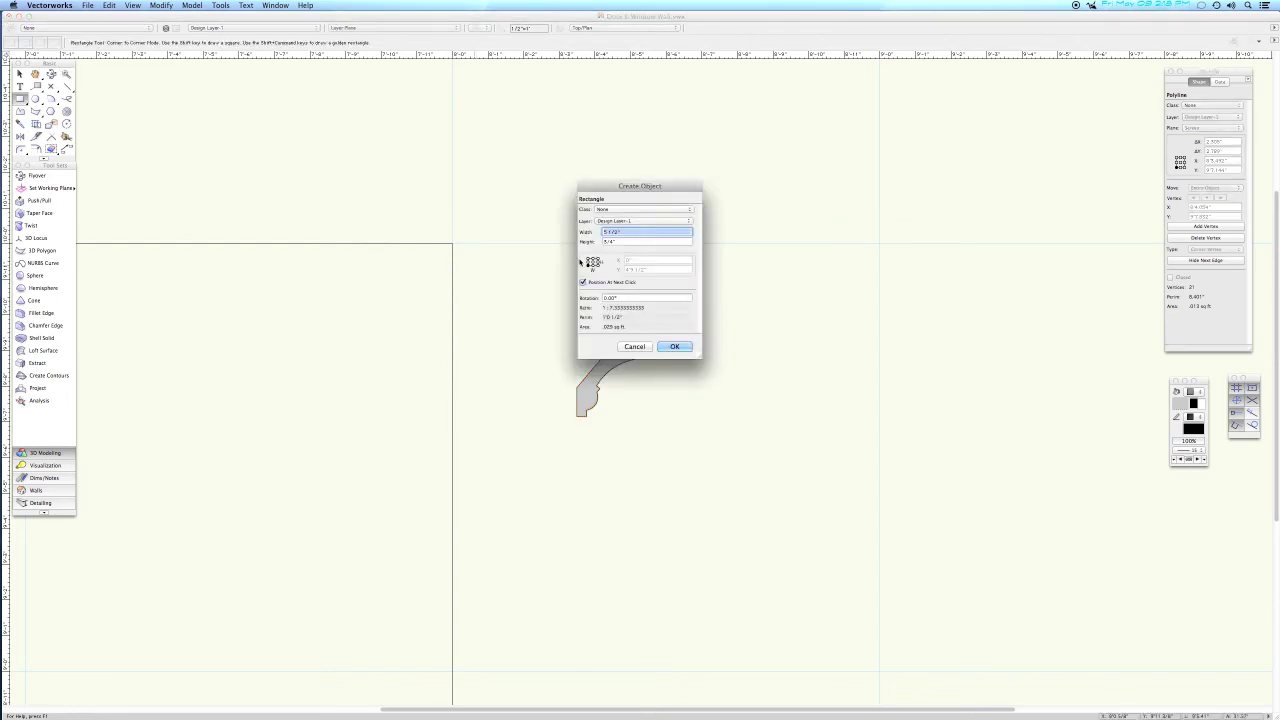
left_click(619, 233)
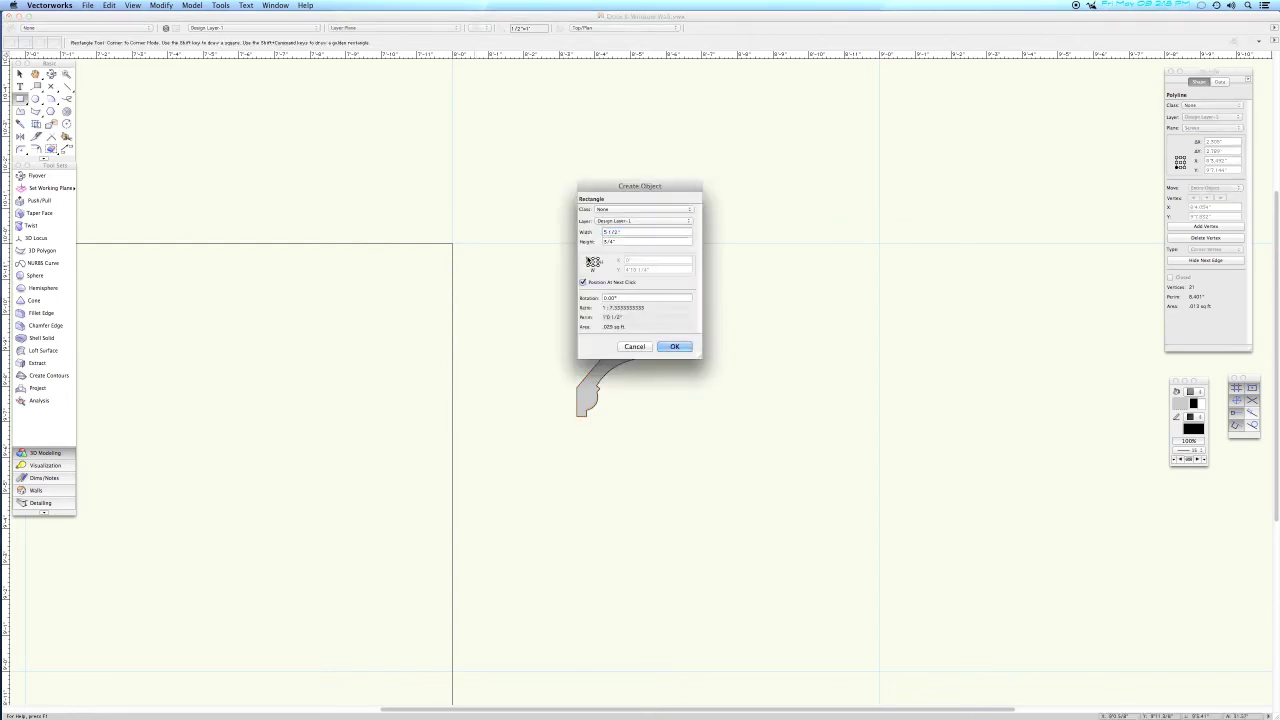
left_click_drag(619, 233, 585, 232)
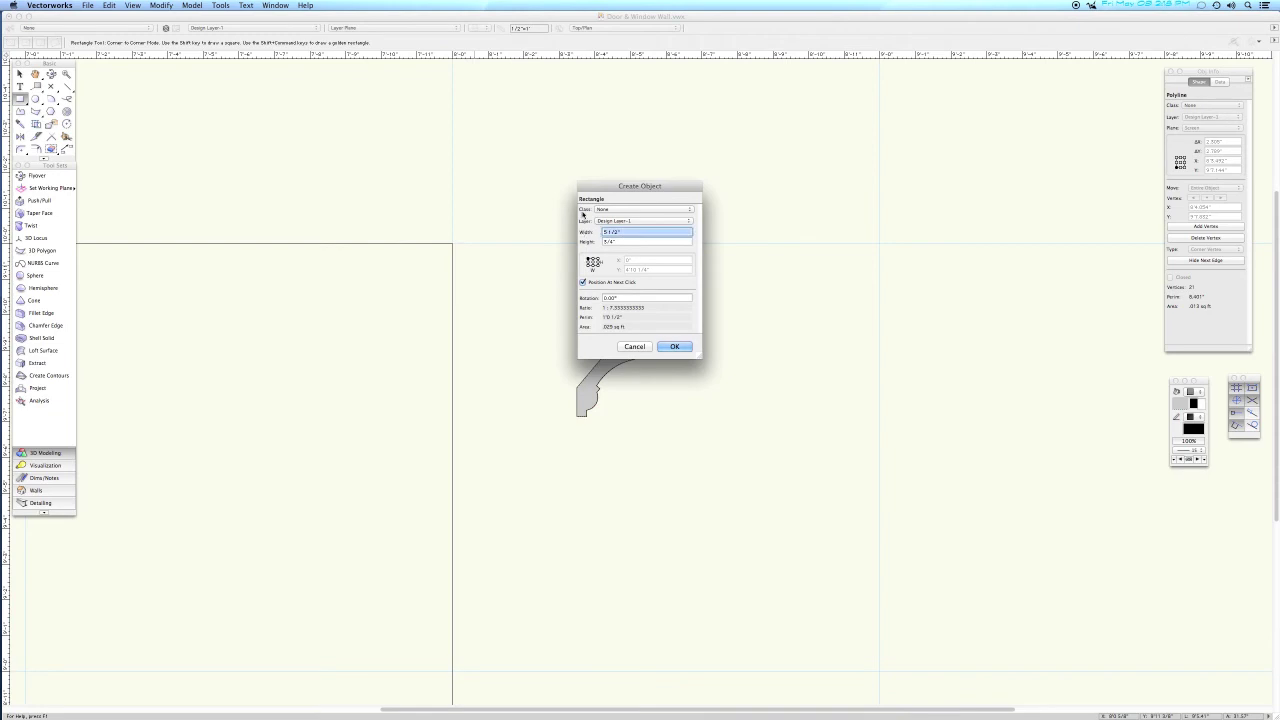
type("3 1/2")
key("Tab")
key("Return")
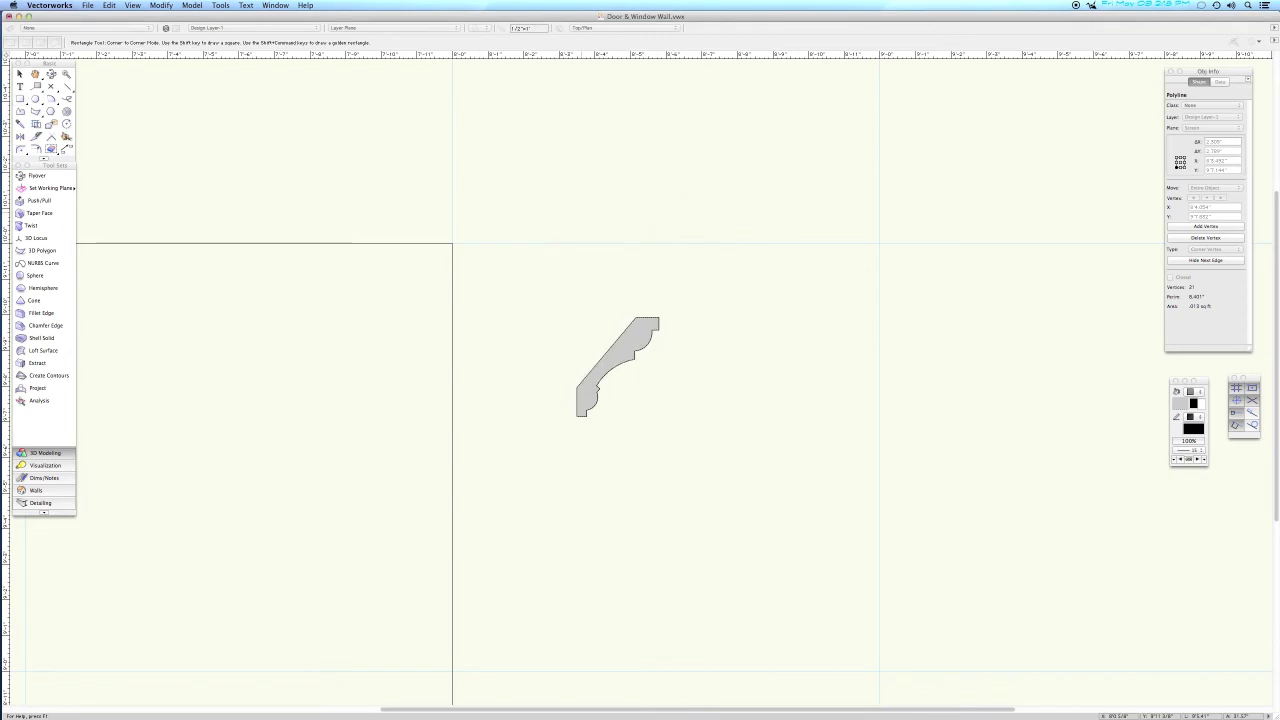
left_click(452, 243)
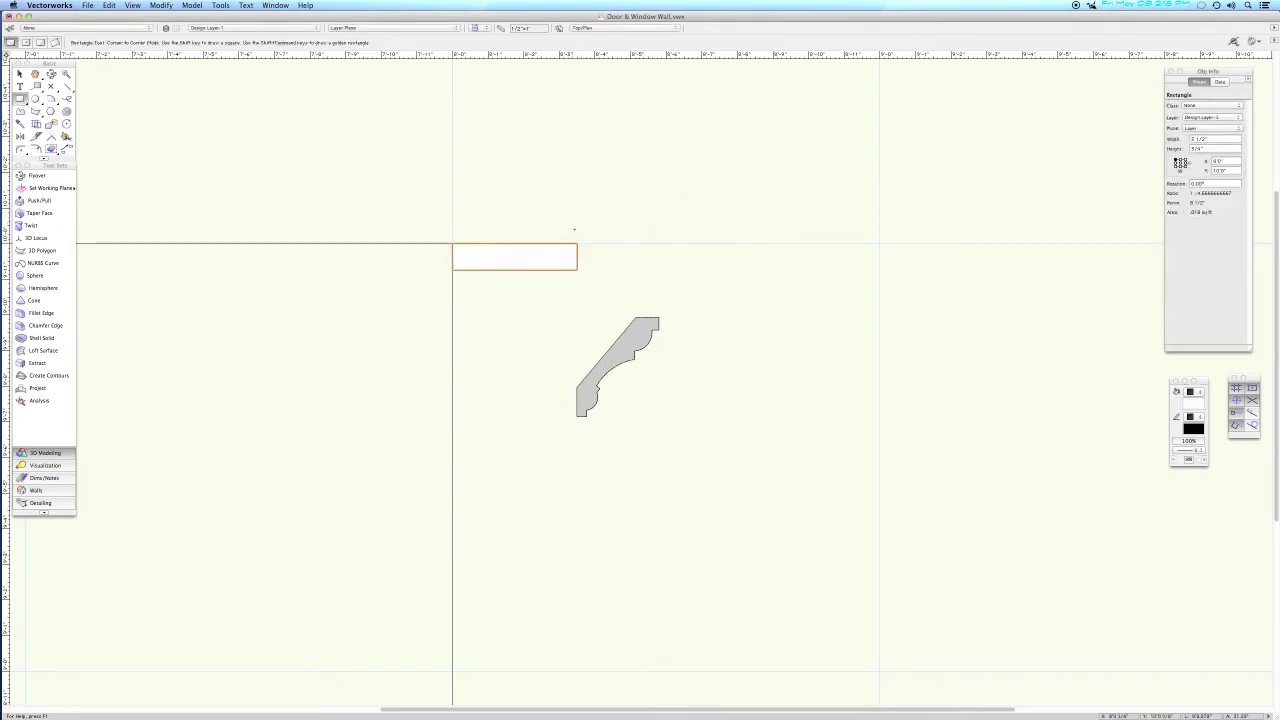
Set up a second rectangle 3/4" wide for the vertical board.
double_click(574, 230)
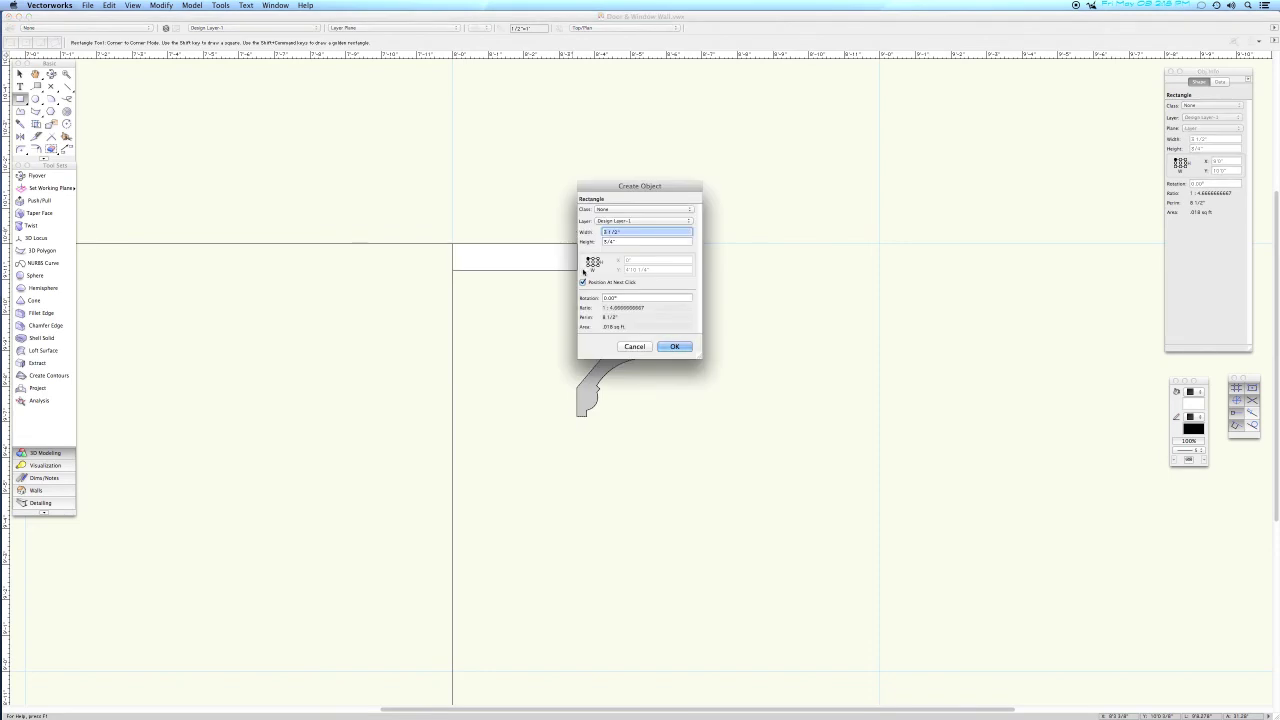
type("3/4")
key("Tab")
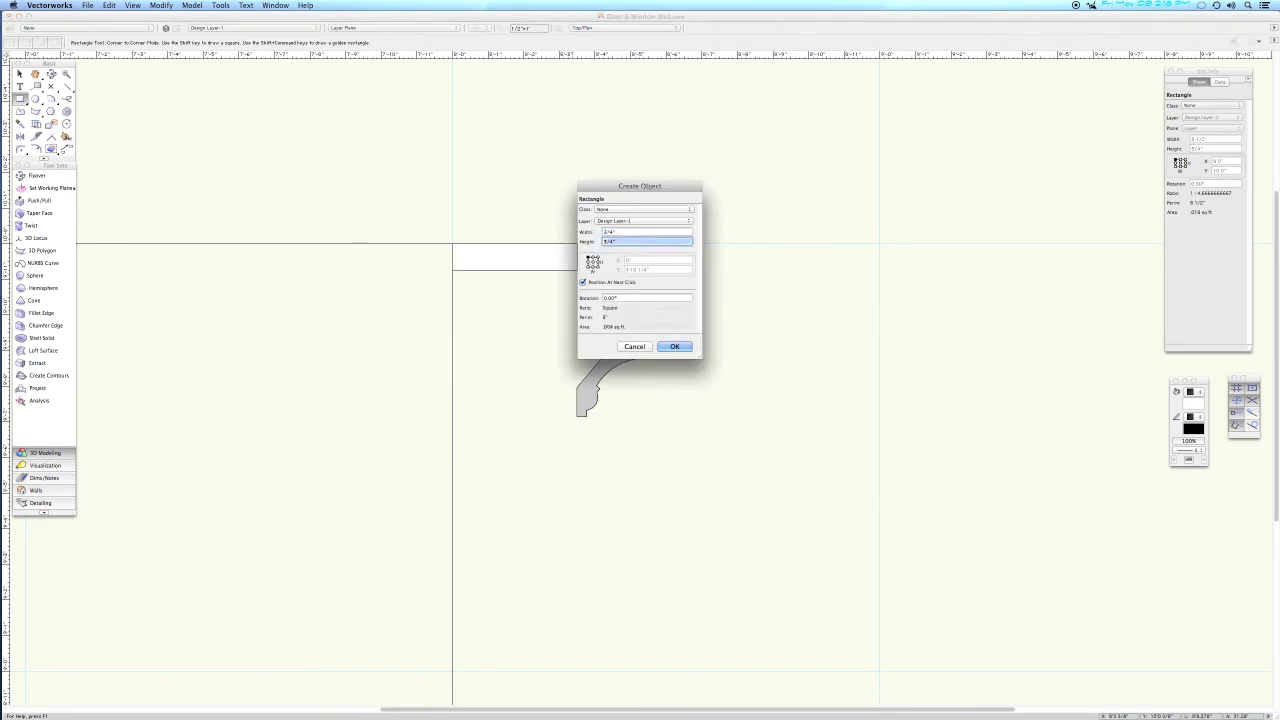
key("Return")
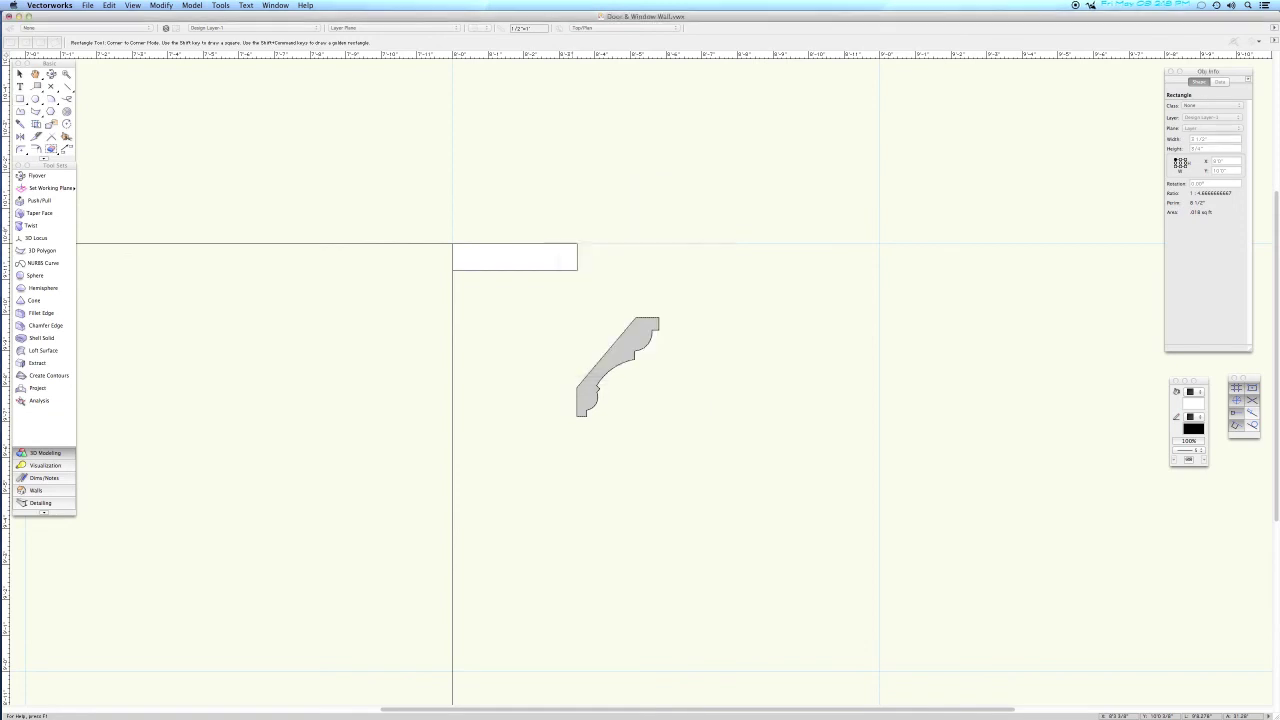
Place the tall vertical board under the header and snap the cornice profile beneath it.
left_click(452, 270)
key("x")
key("x")
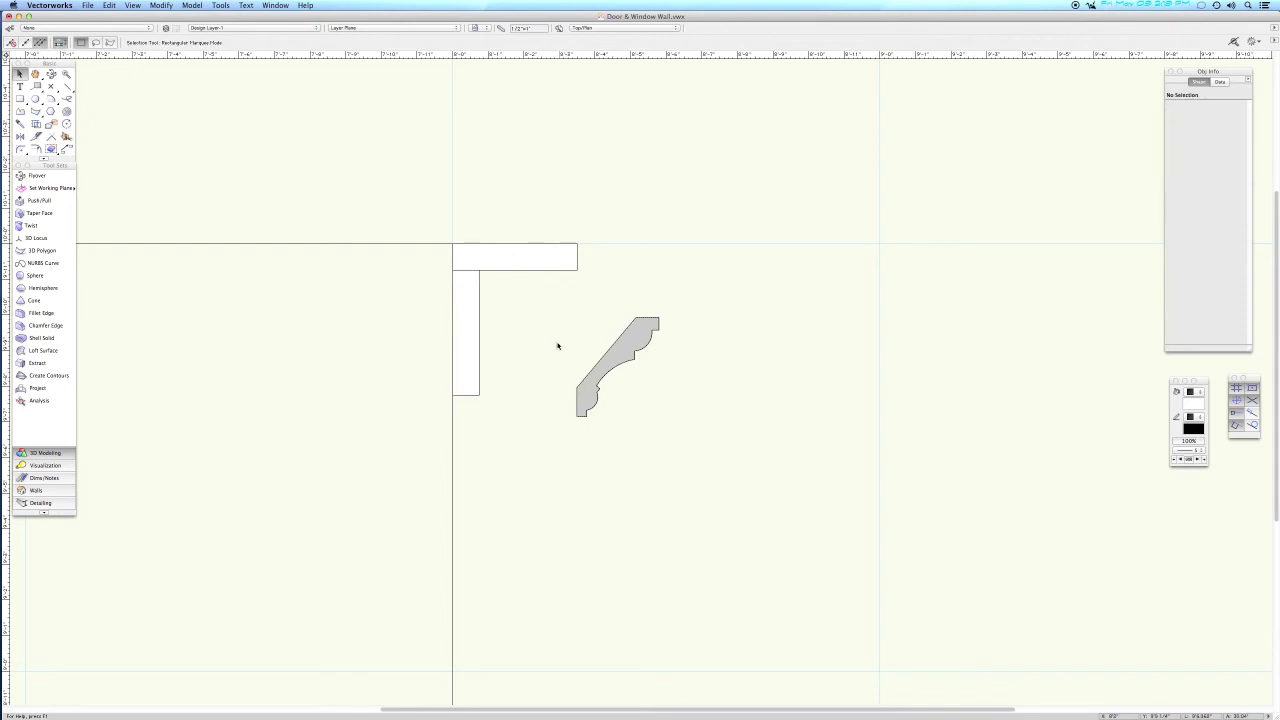
left_click_drag(577, 414, 479, 395)
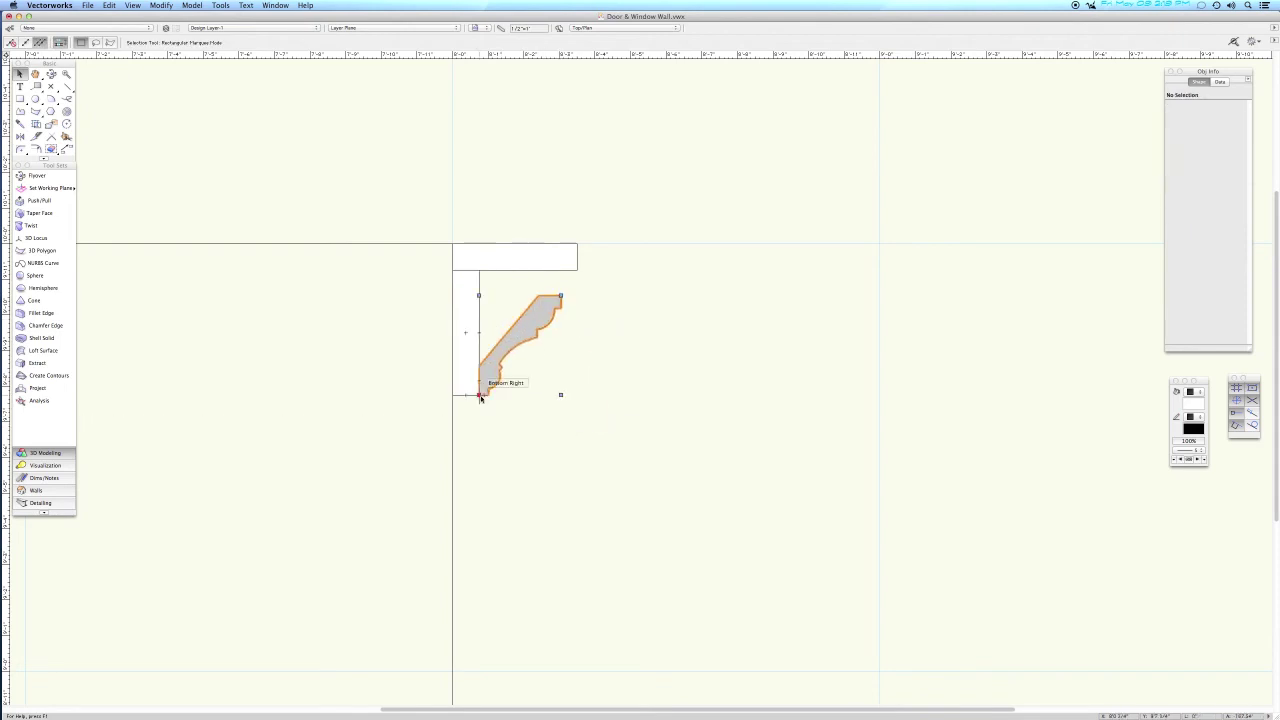
left_click_drag(549, 295, 551, 270)
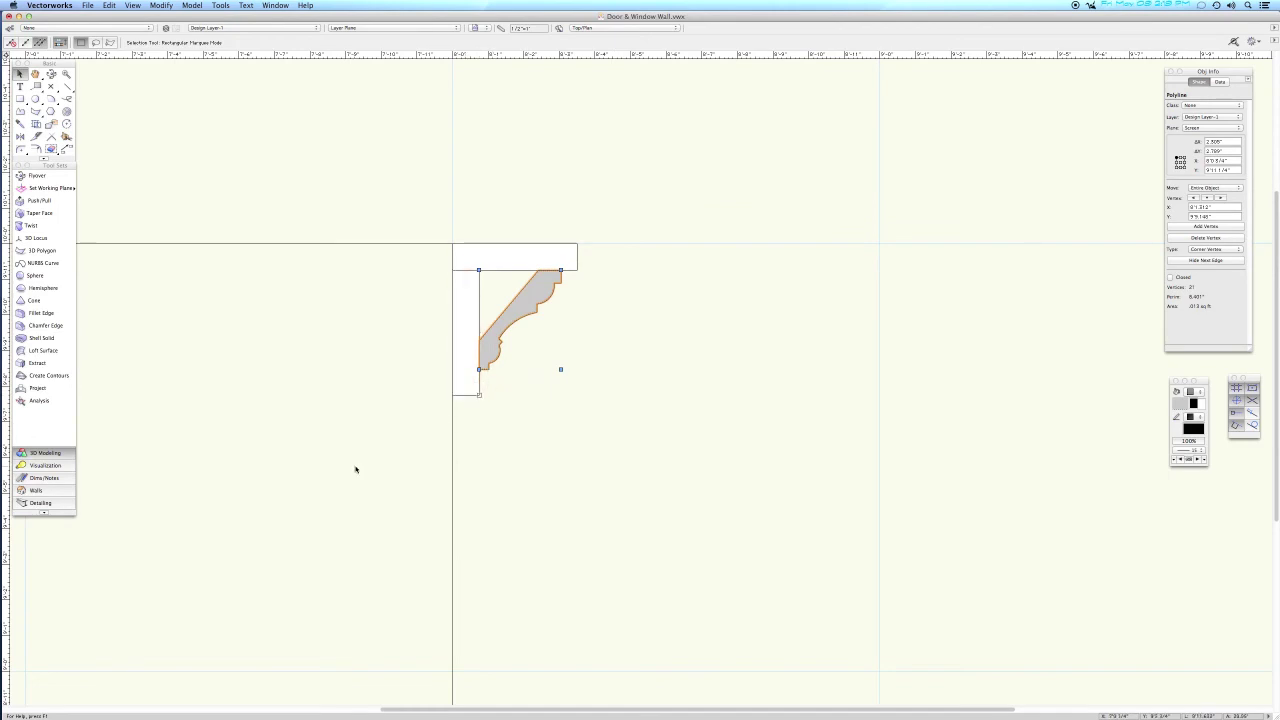
left_click(491, 434)
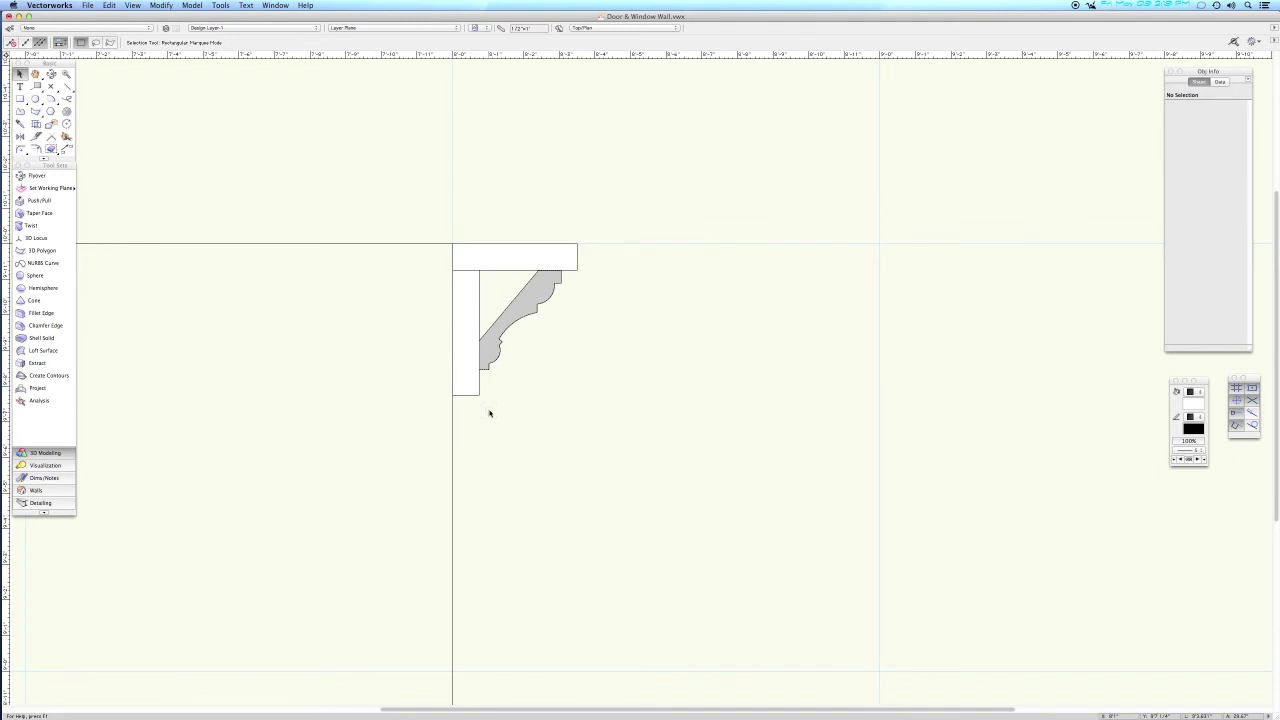
Draw a 1/2" by 1" block and move it to the board's bottom-left corner.
double_click(20, 98)
type("1/")
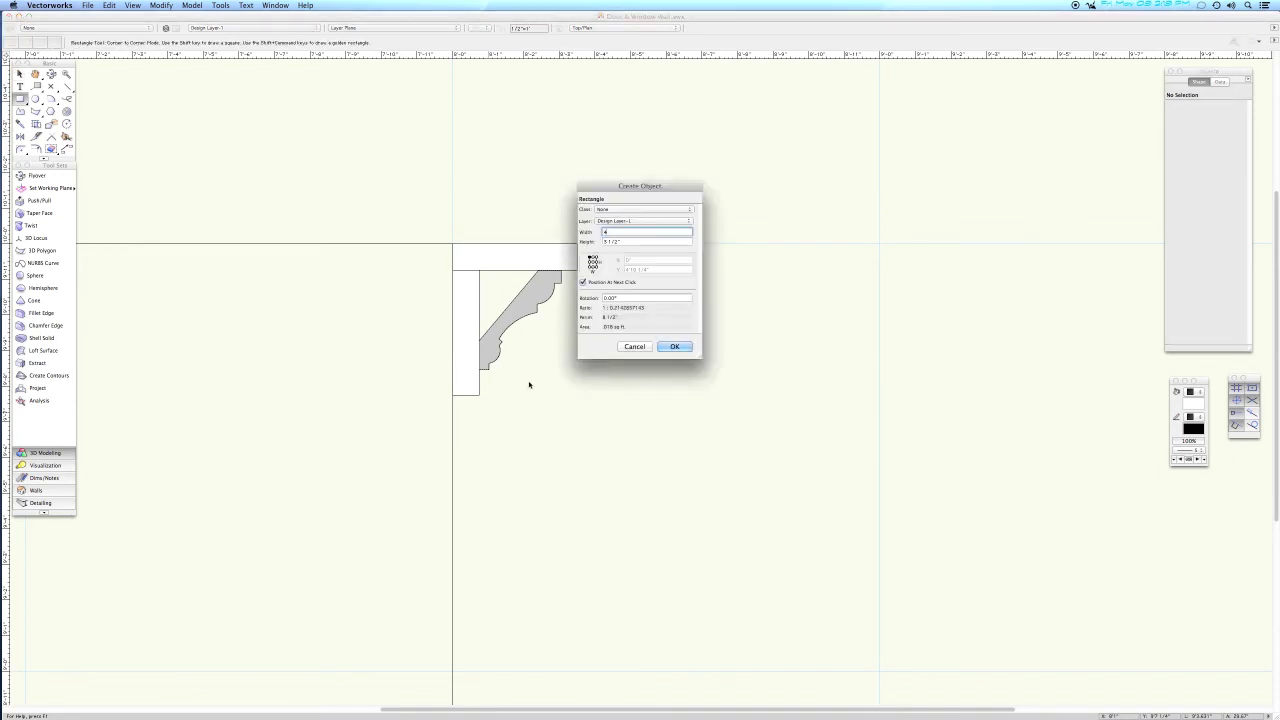
type("2")
key("Tab")
type("1")
key("Return")
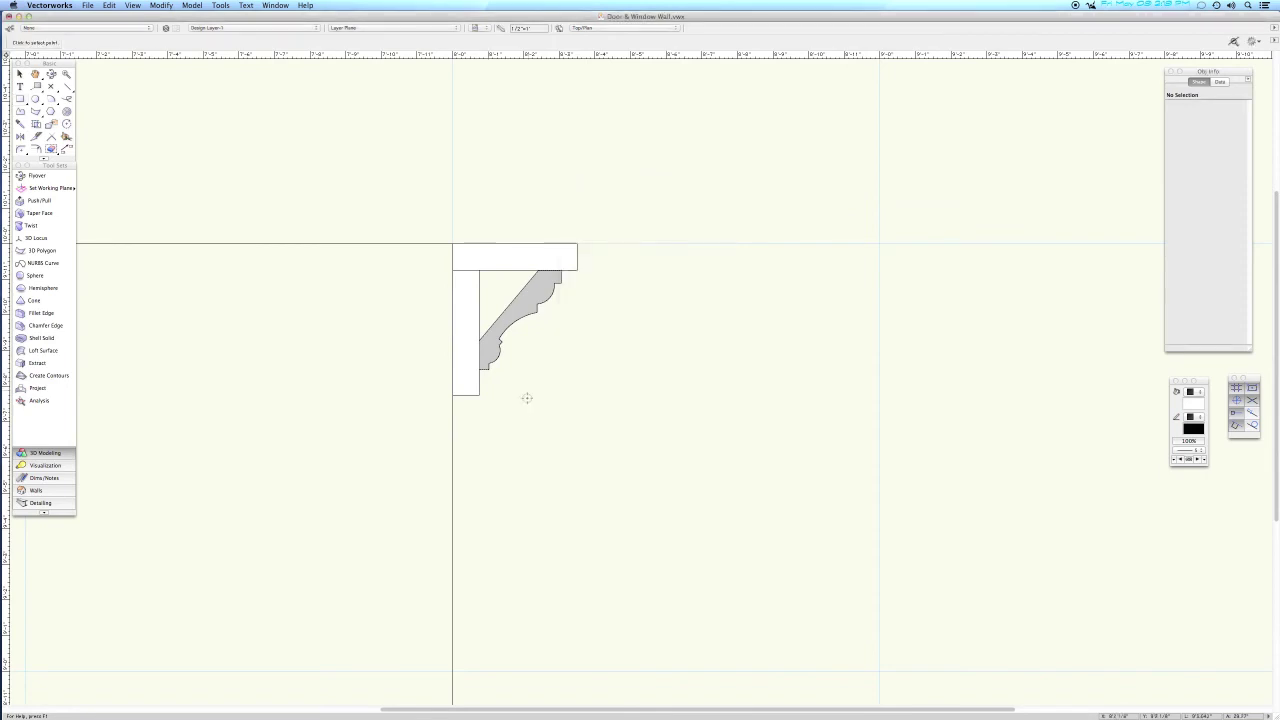
left_click(519, 427)
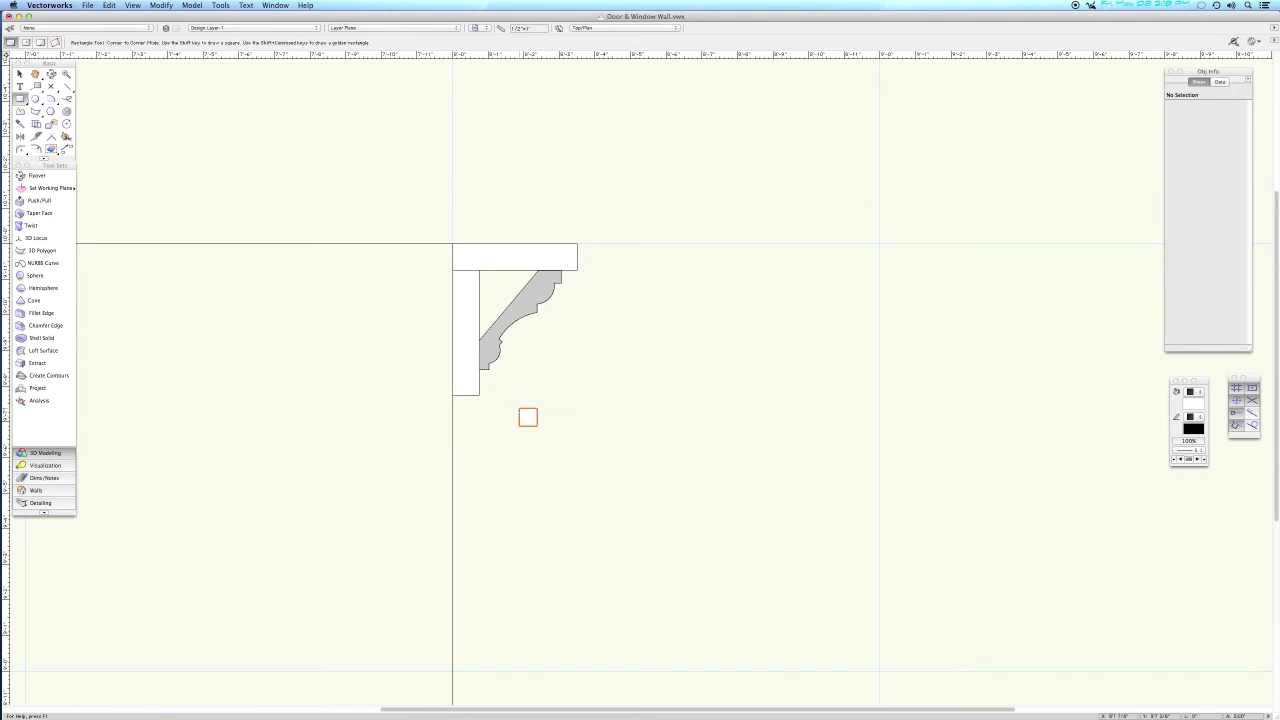
key("x")
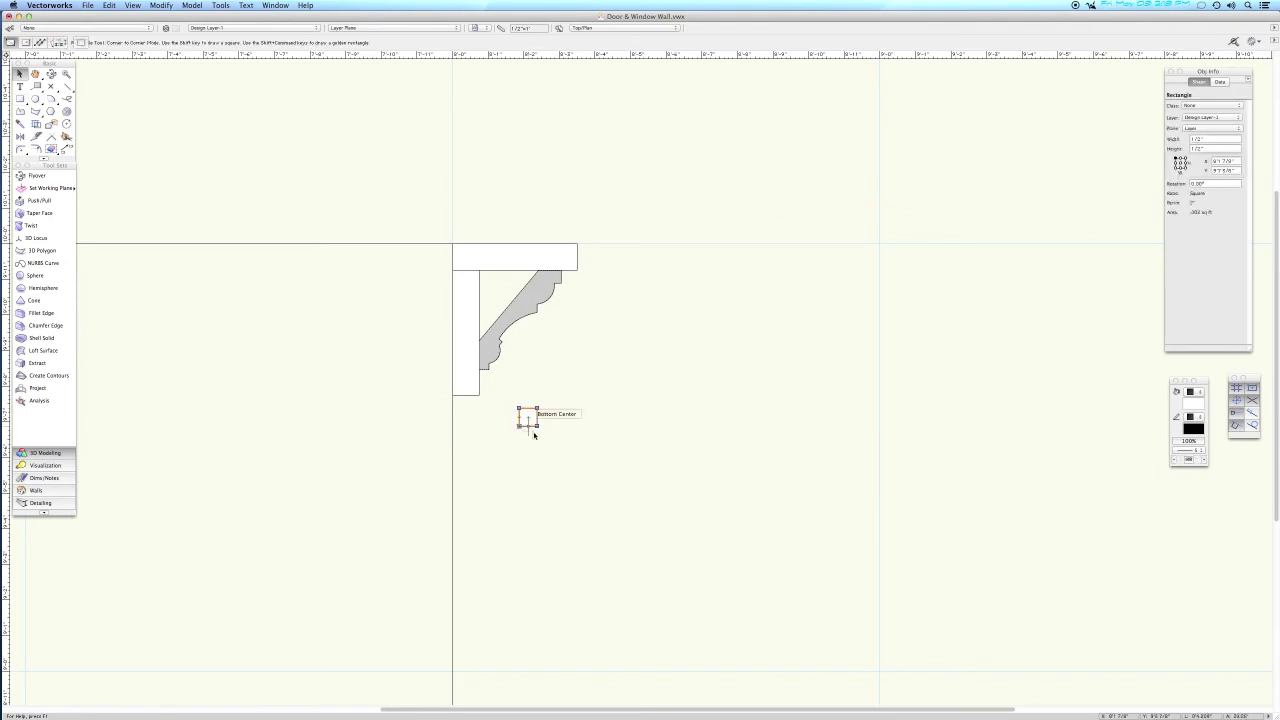
left_click_drag(495, 416, 464, 401)
left_click(494, 426)
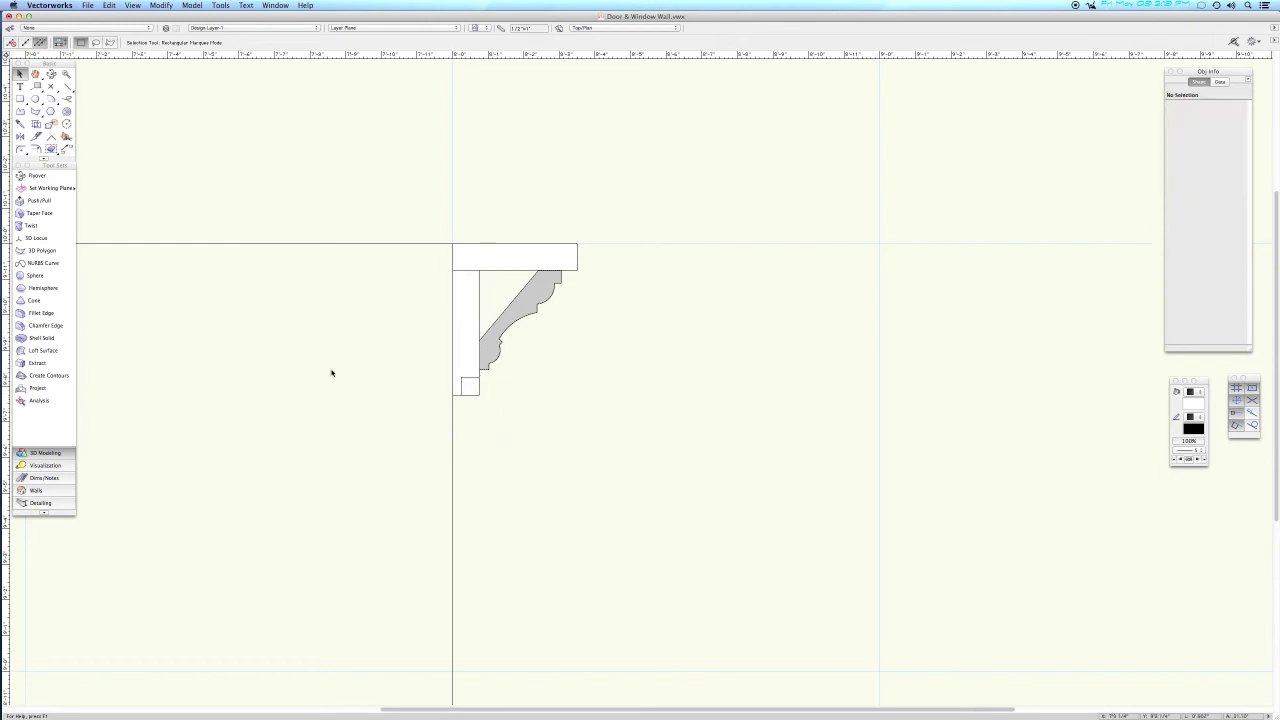
key("3")
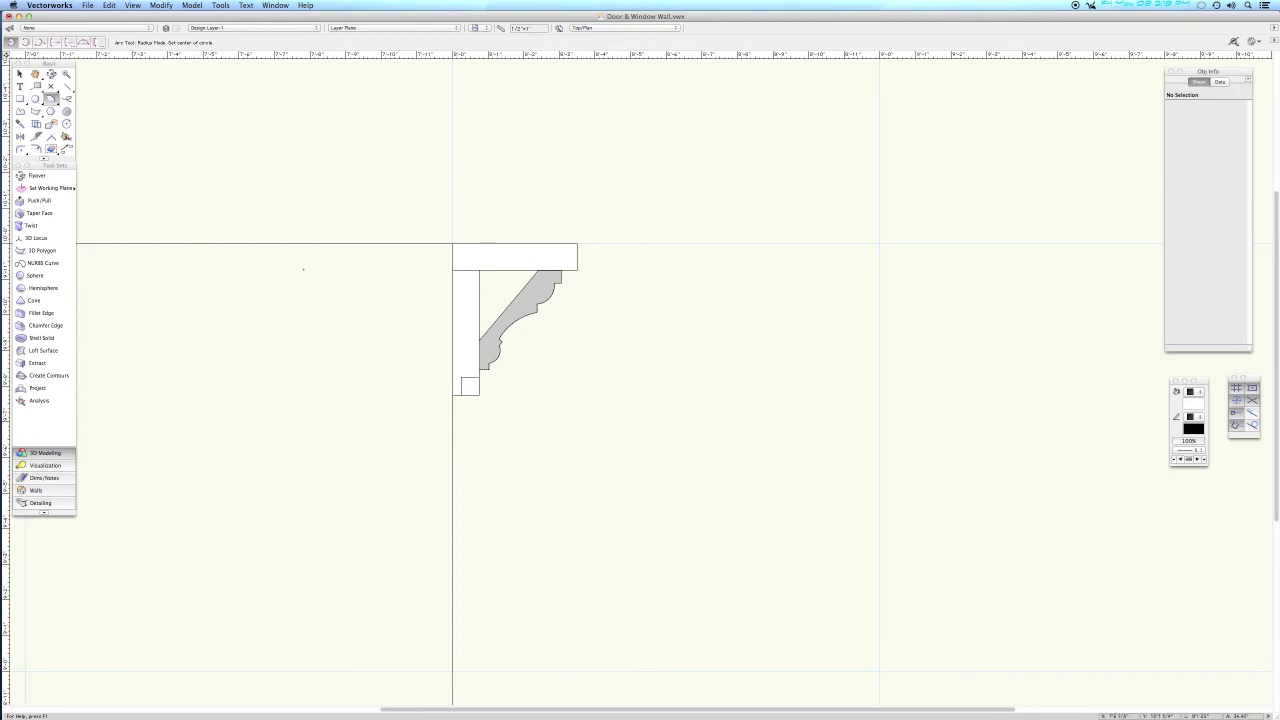
Draw a 90° arc at the small square's corner, then delete the square.
left_click(479, 395)
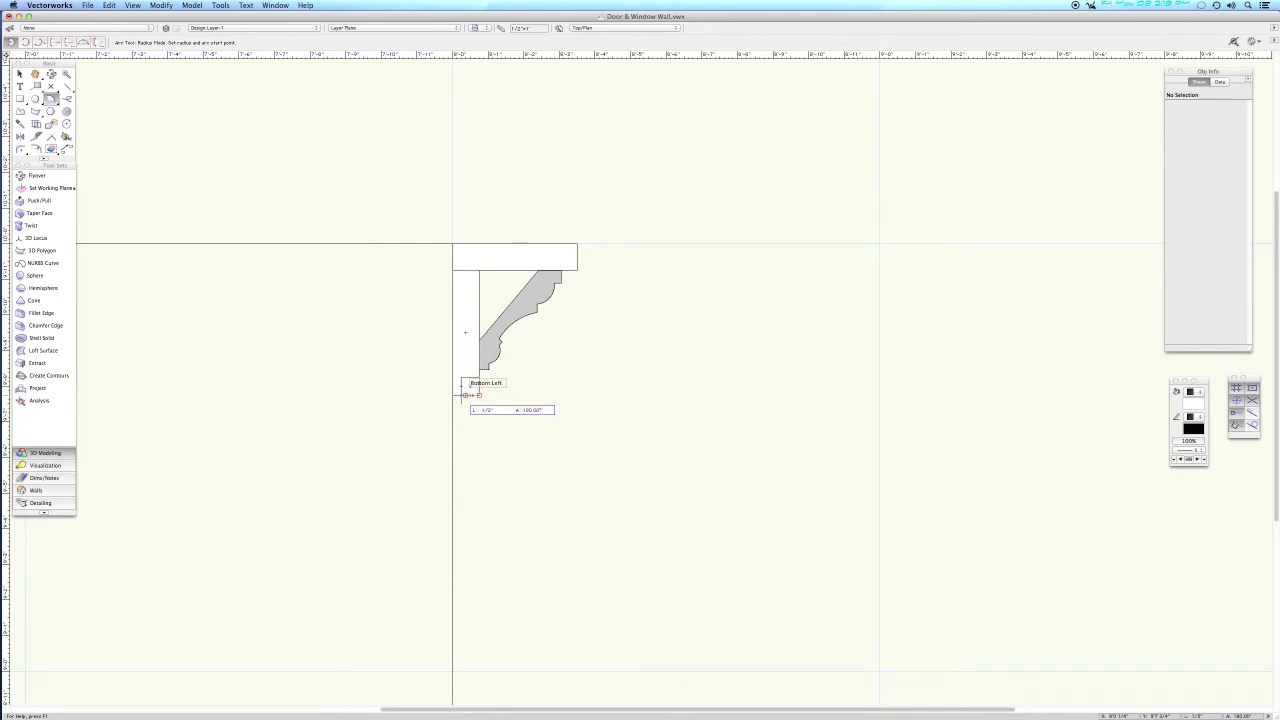
left_click(462, 395)
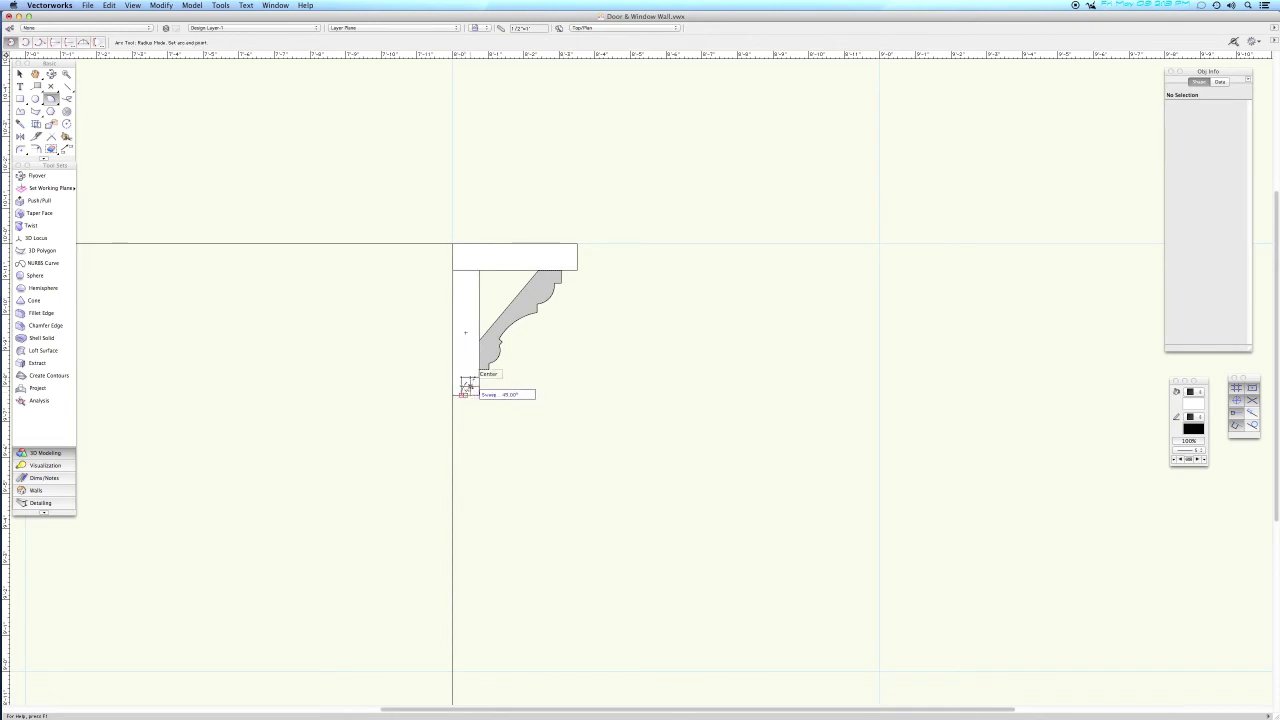
left_click(479, 376)
key("x")
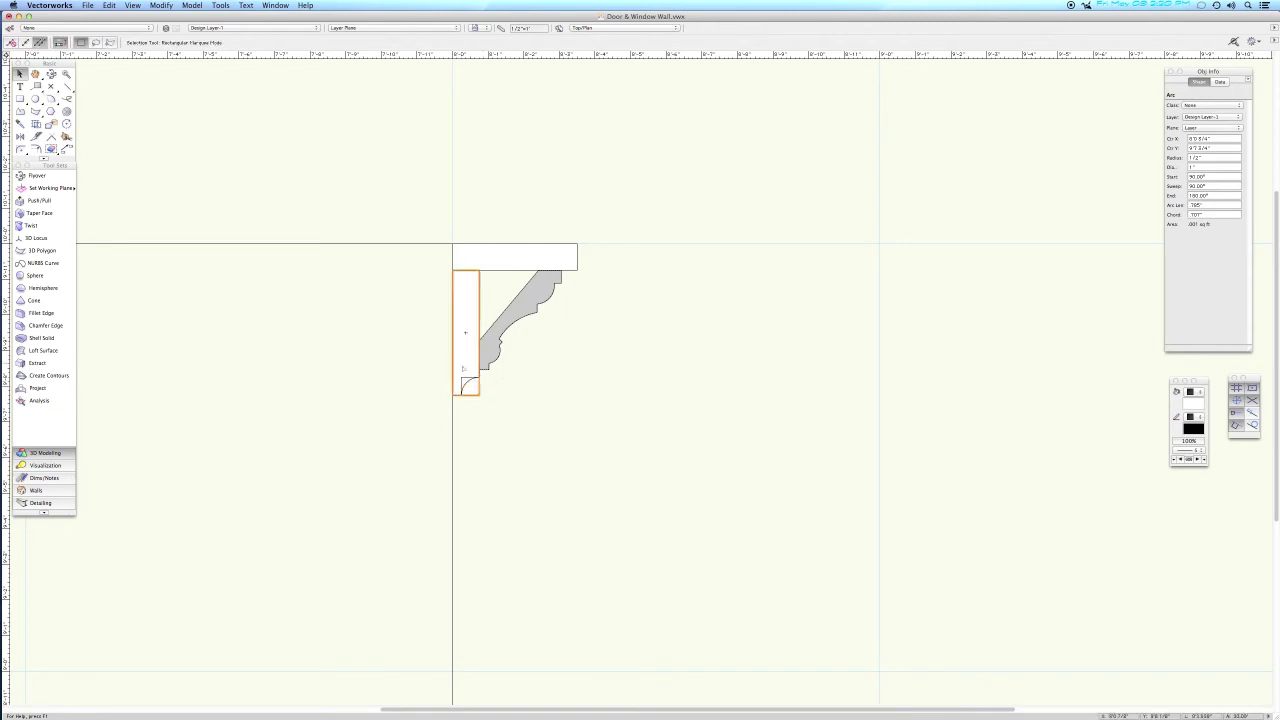
left_click(463, 378)
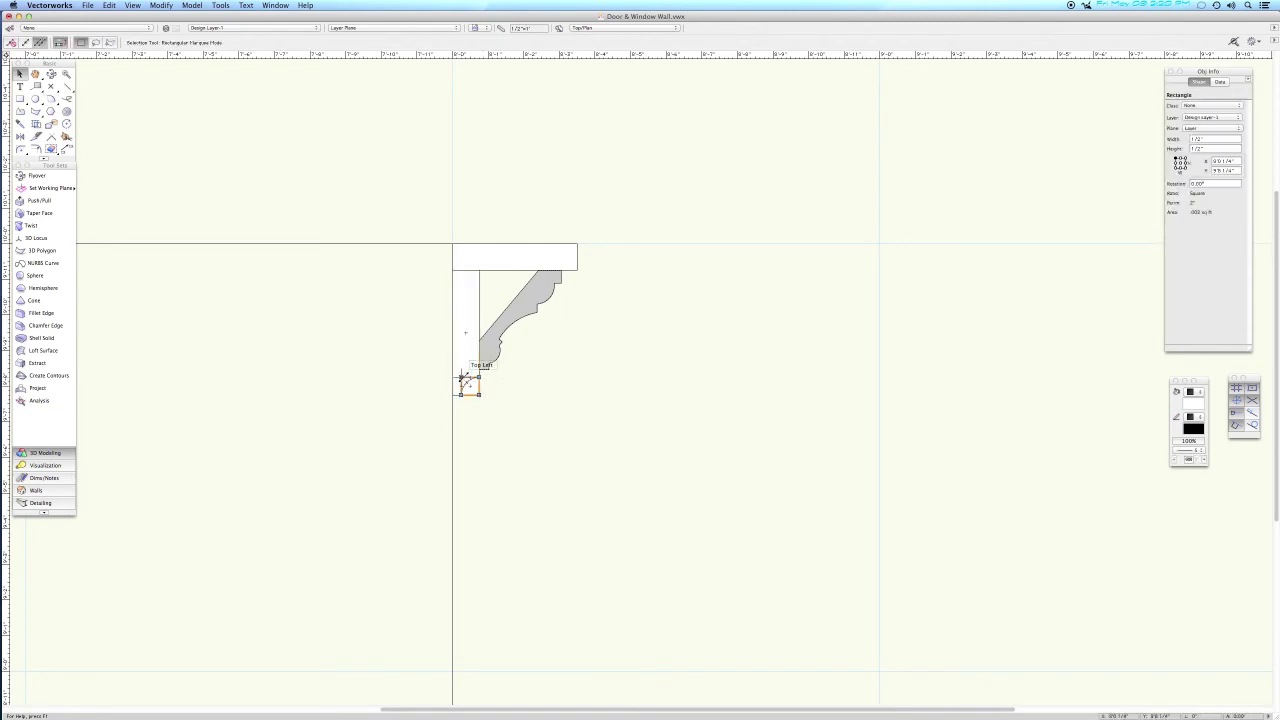
key("Delete")
Decompose the tall board and trim its bottom and right lines to the arc.
left_click(461, 378)
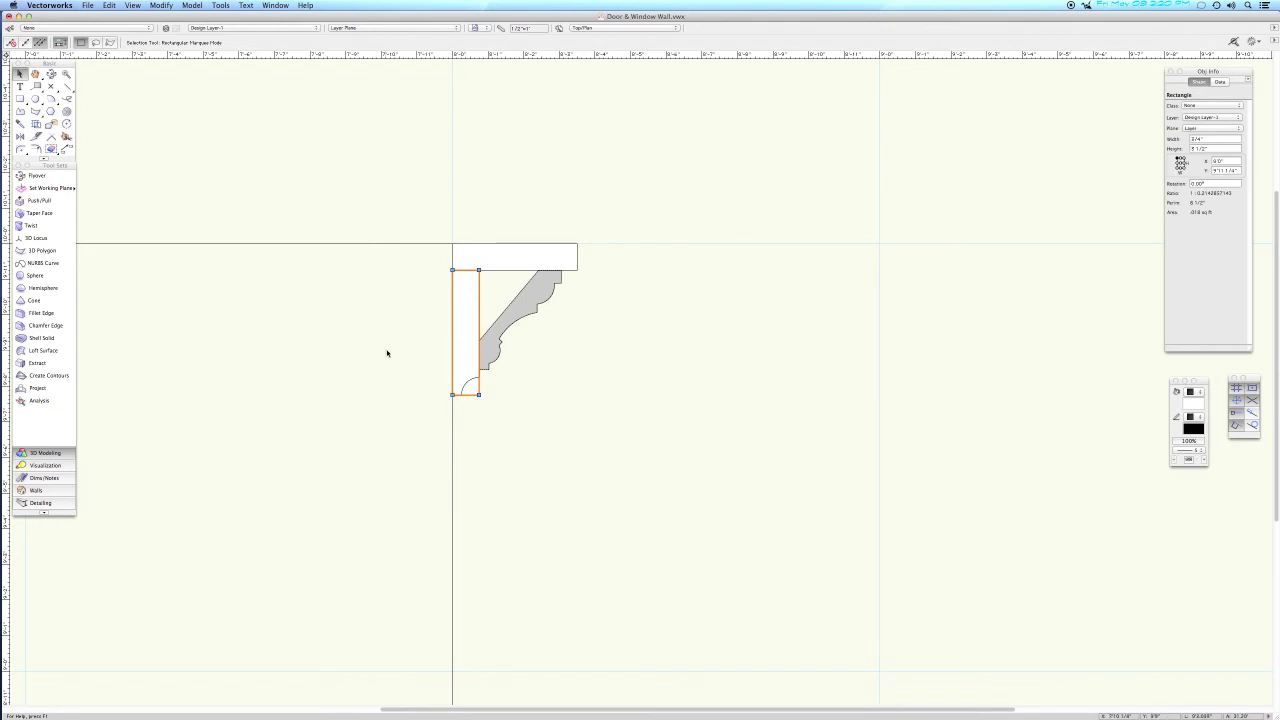
key("super+shift+k")
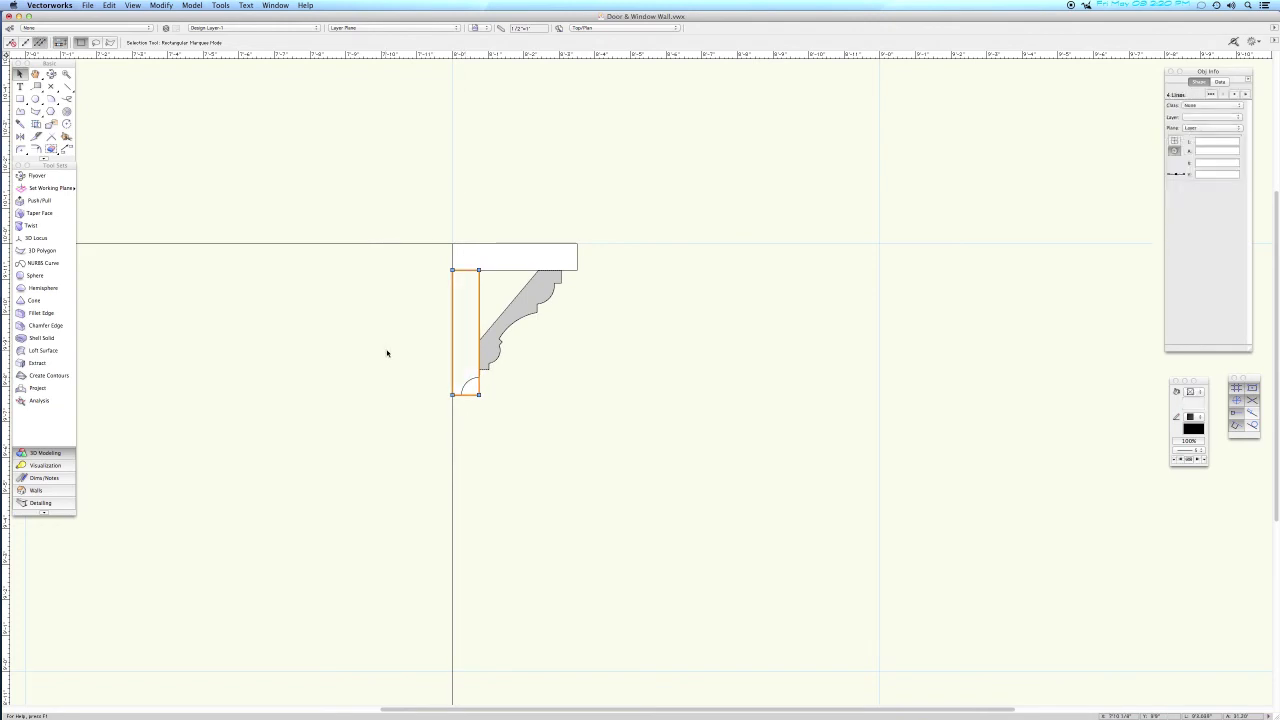
key("c")
left_click_drag(426, 356, 546, 428)
key("x")
left_click(531, 434)
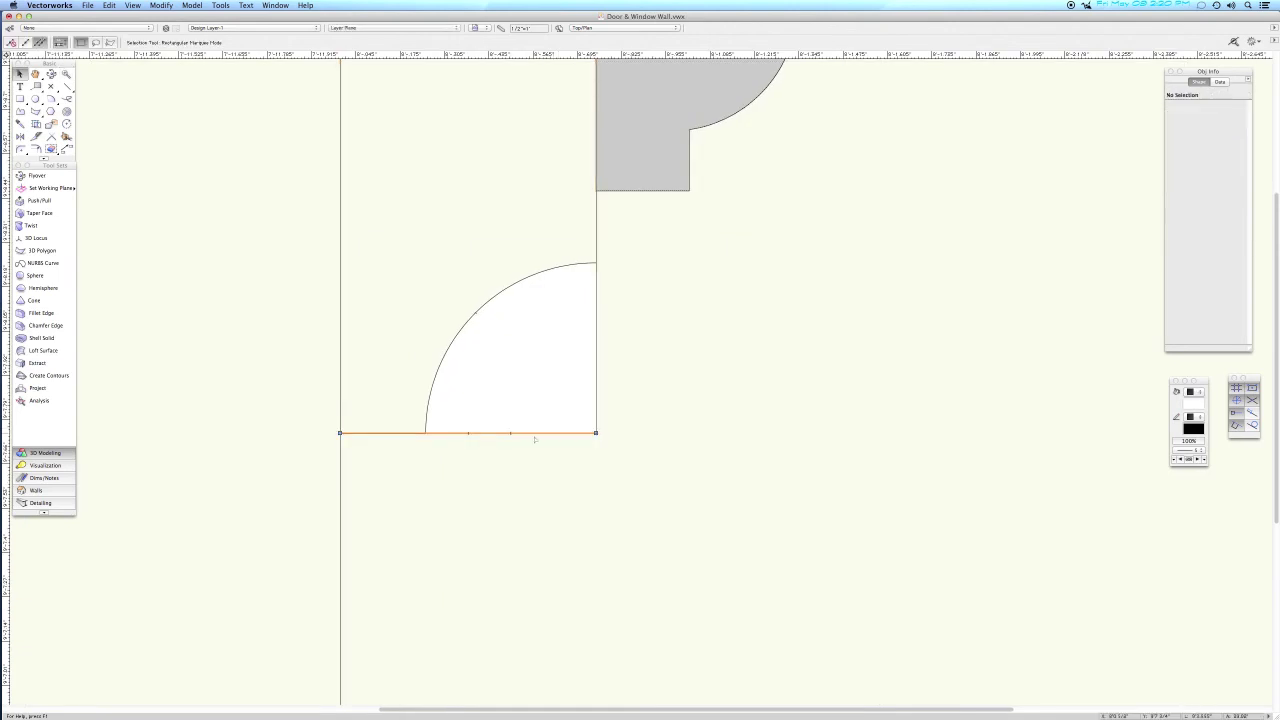
left_click_drag(596, 433, 426, 433)
left_click(596, 390)
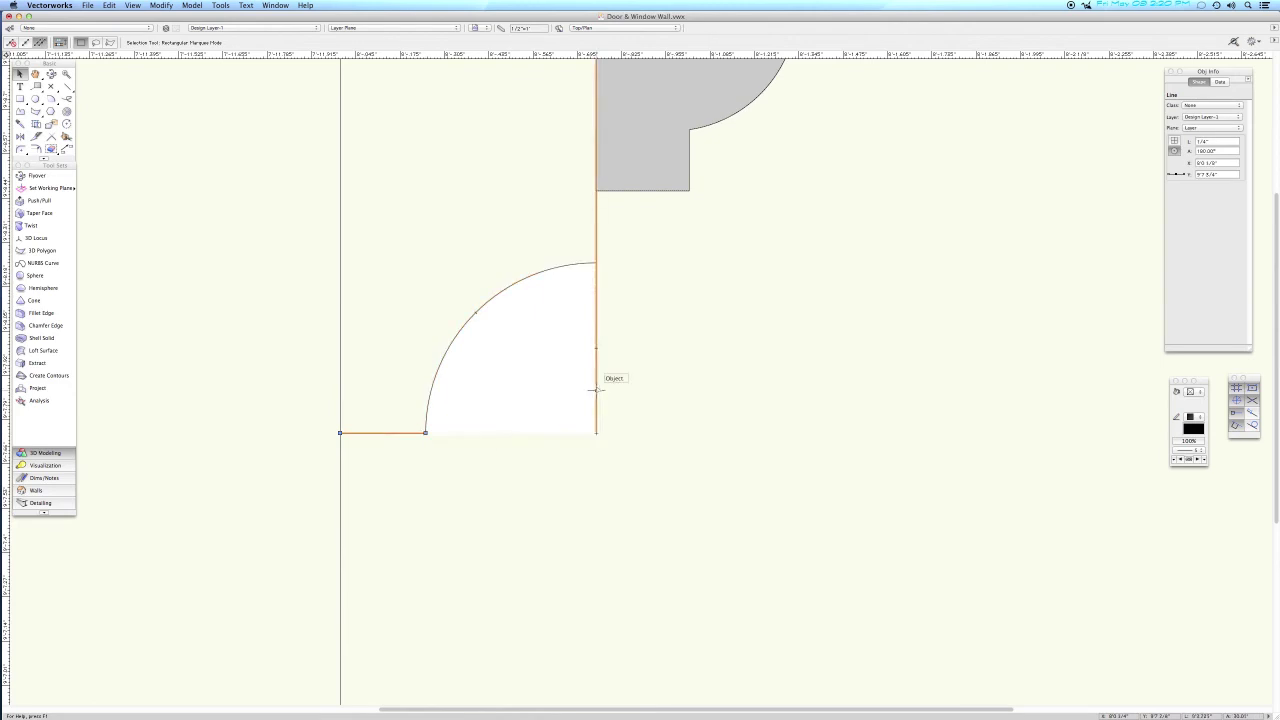
left_click_drag(596, 433, 595, 262)
left_click(659, 295)
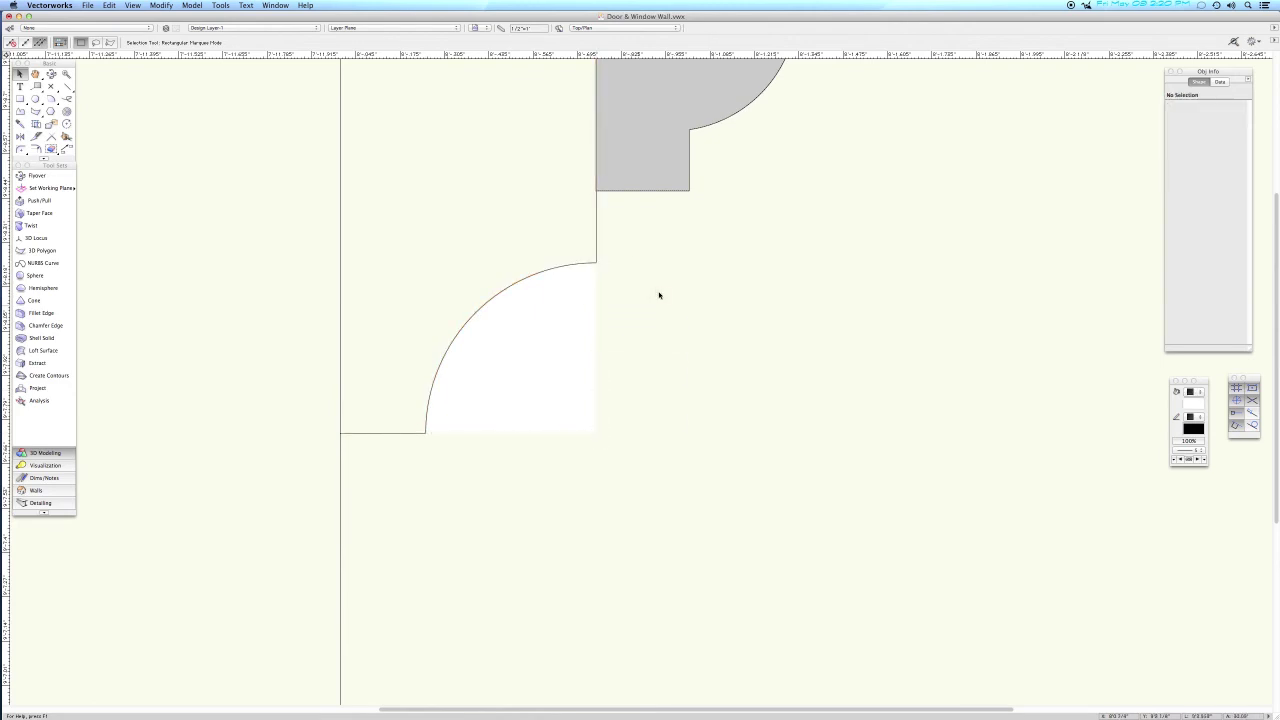
Compose the trimmed lines and arc into one closed notched outline.
scroll(659, 295, "down", 5)
left_click_drag(548, 82, 648, 442)
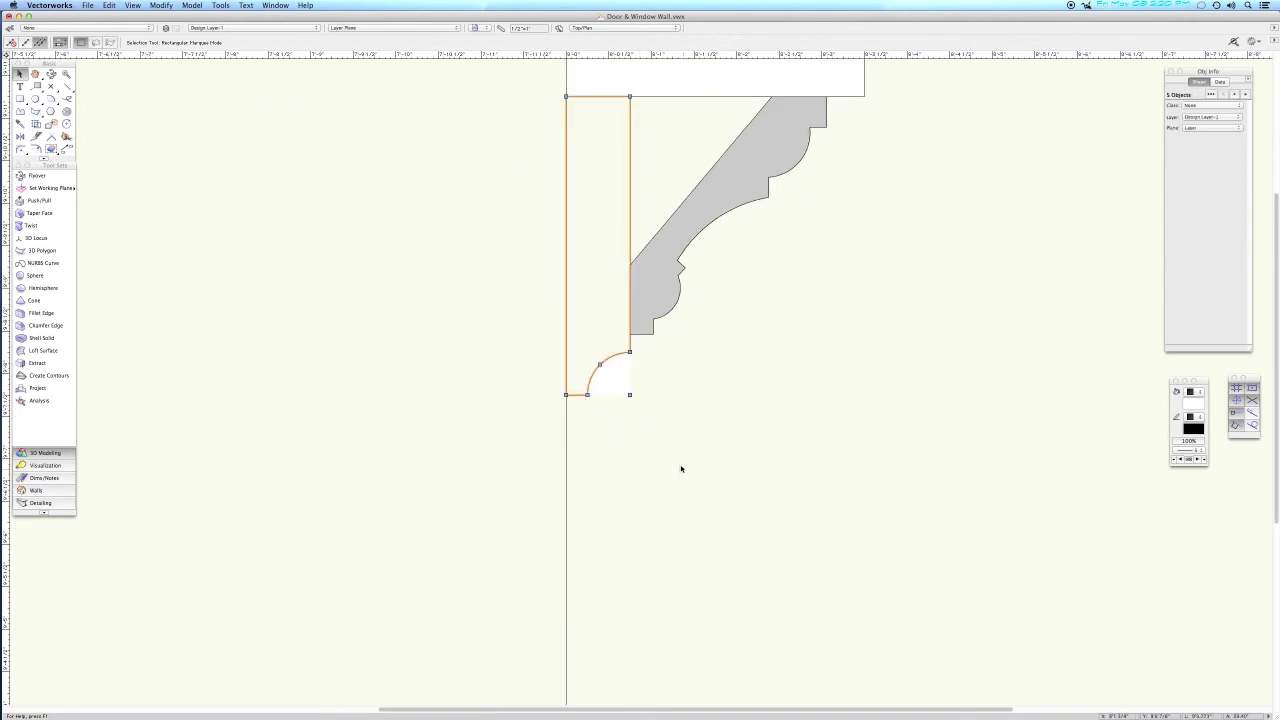
key("super+k")
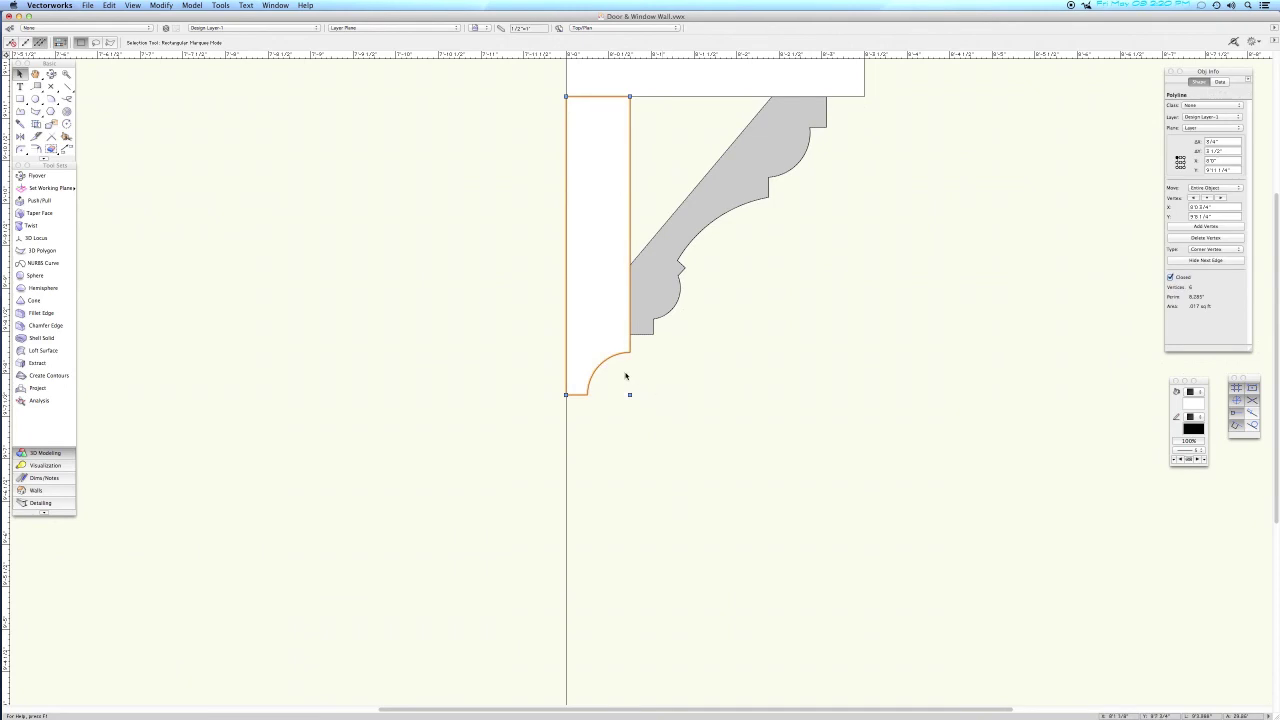
scroll(700, 411, "down", 2)
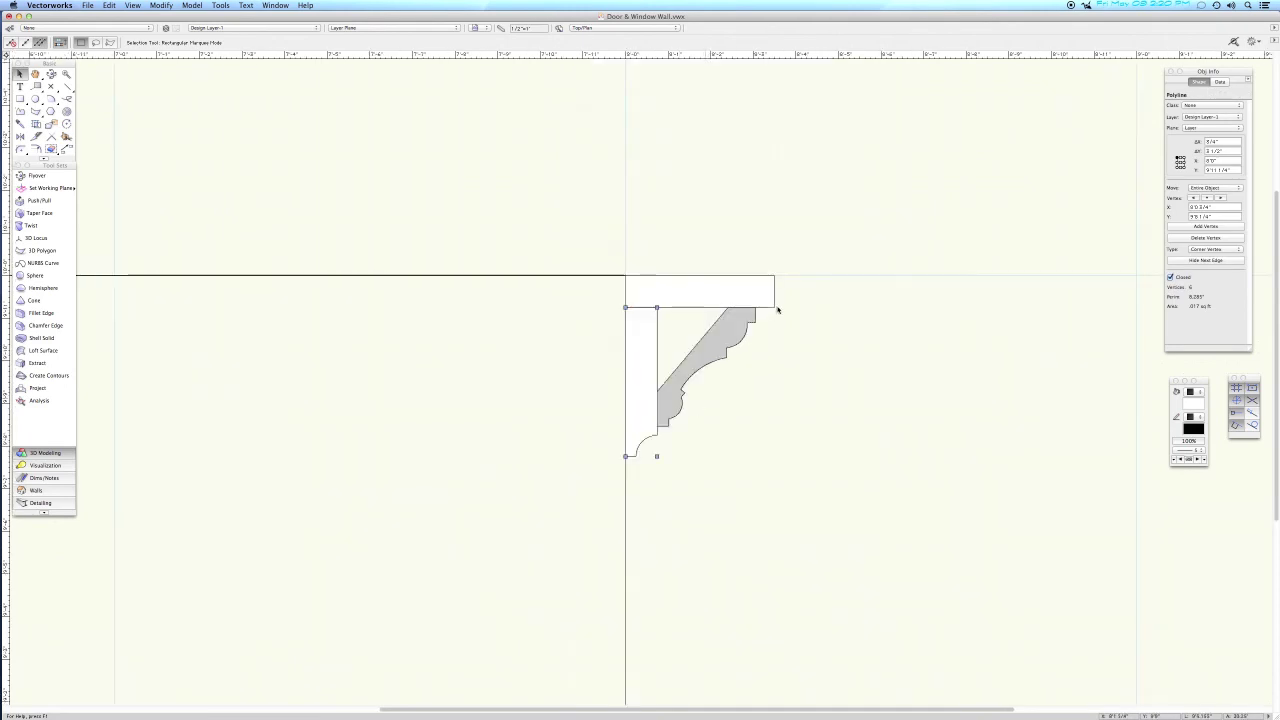
left_click_drag(811, 246, 579, 510)
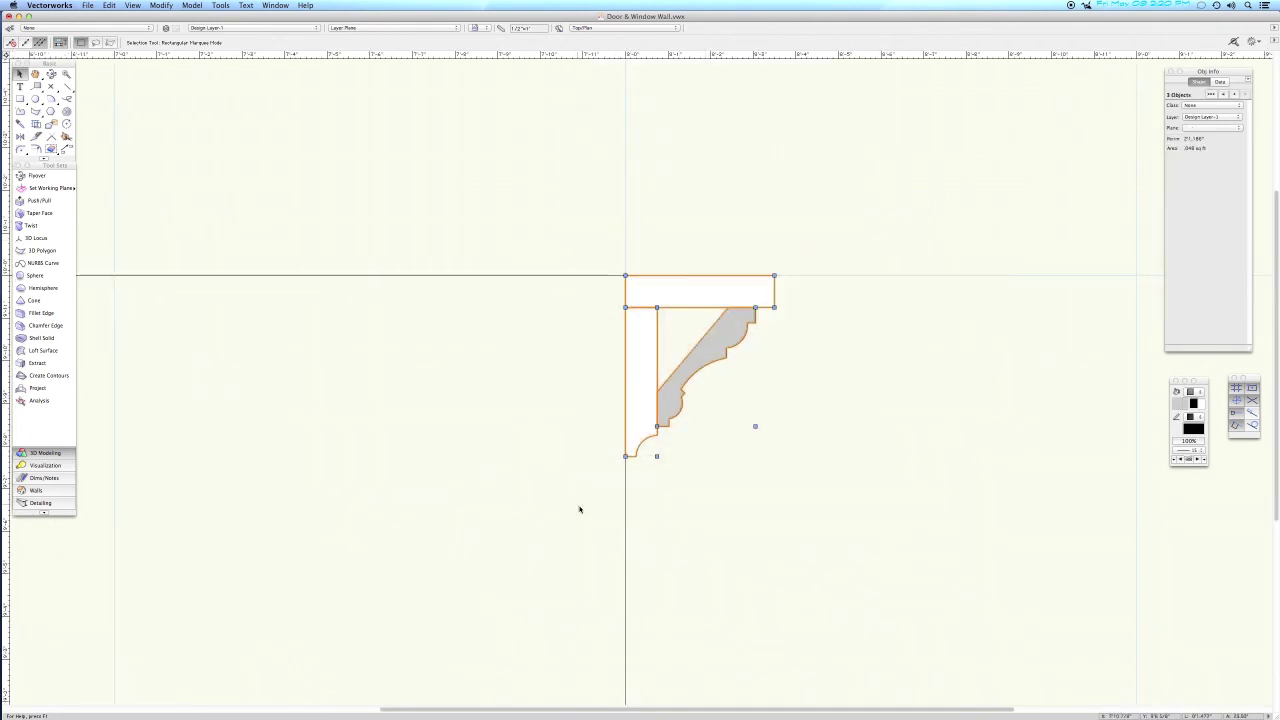
Merge the three shapes with Add Surface and decompose the result into segments.
left_click(161, 5)
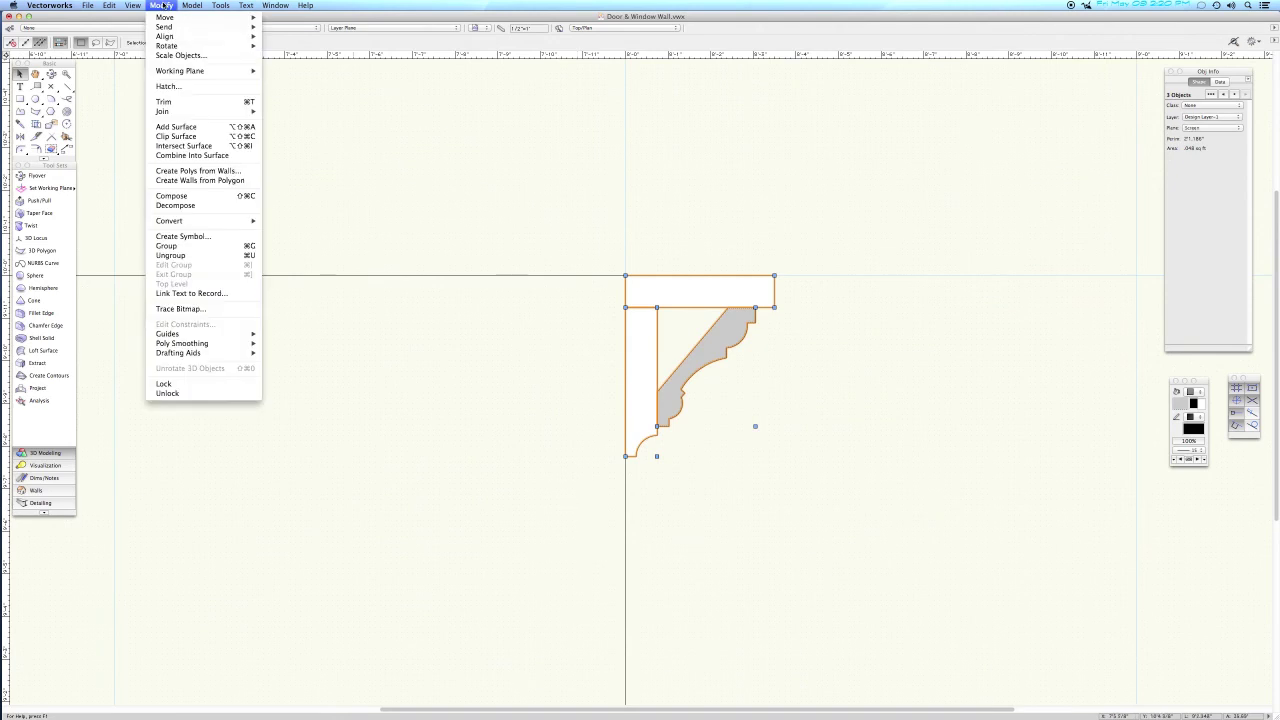
left_click(178, 127)
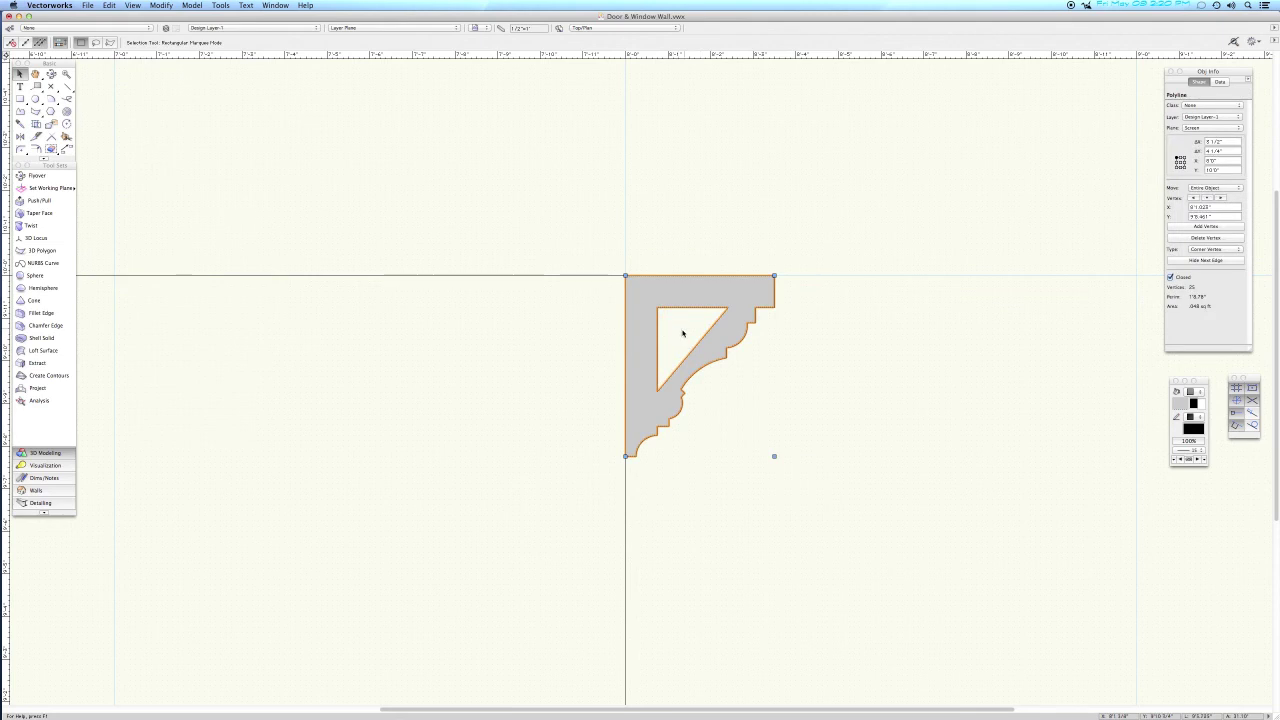
left_click(162, 6)
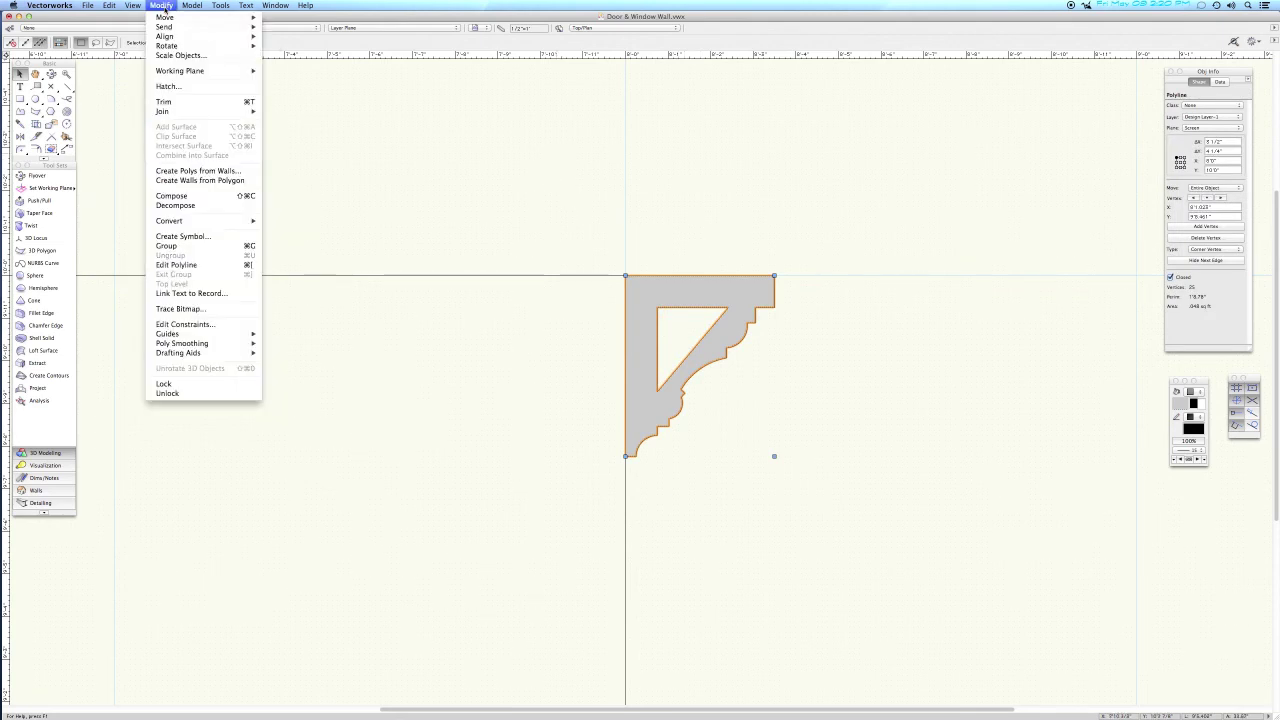
left_click(174, 205)
left_click(684, 236)
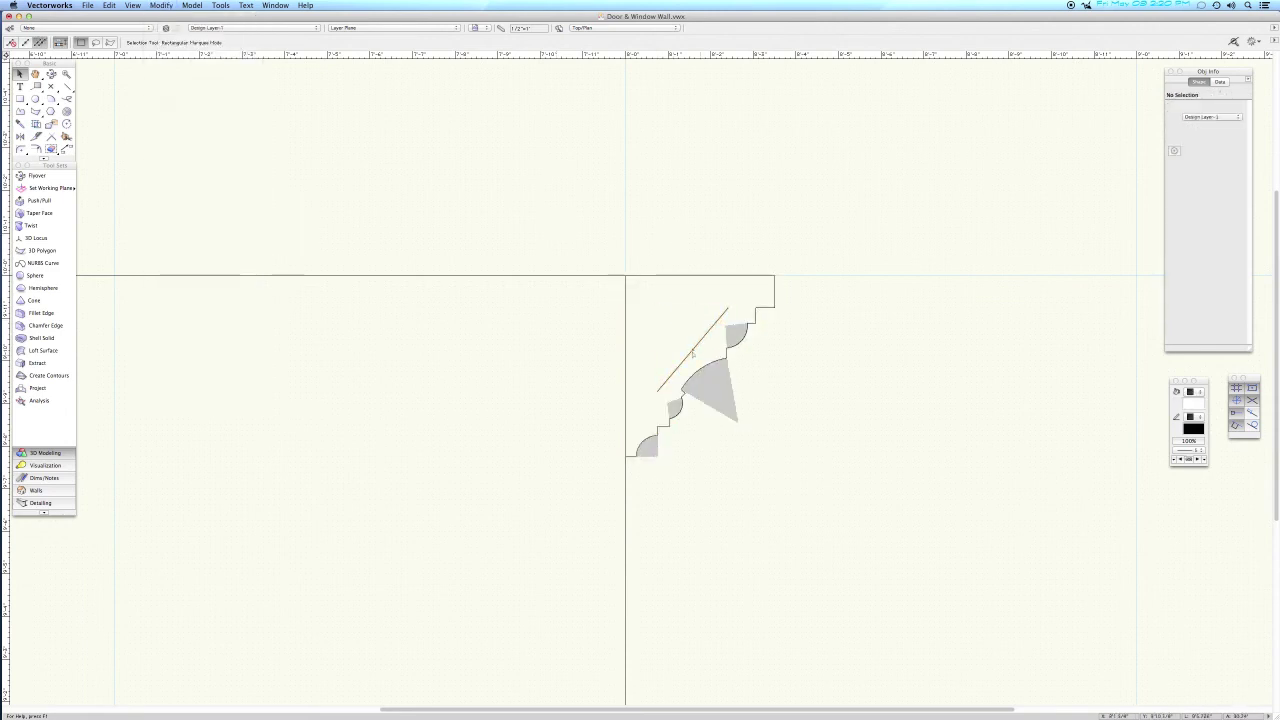
Compose the bracket's outer edges into a single filled closed profile.
left_click_drag(834, 241, 588, 489)
left_click(161, 5)
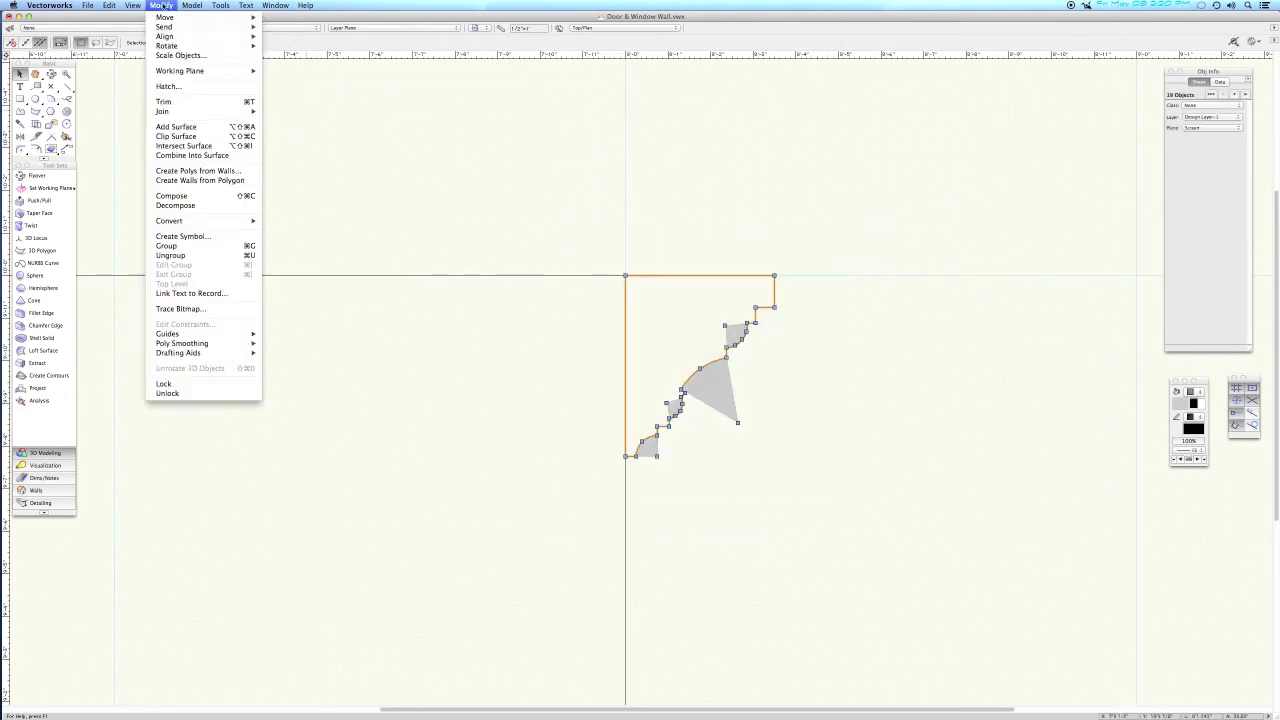
left_click(172, 197)
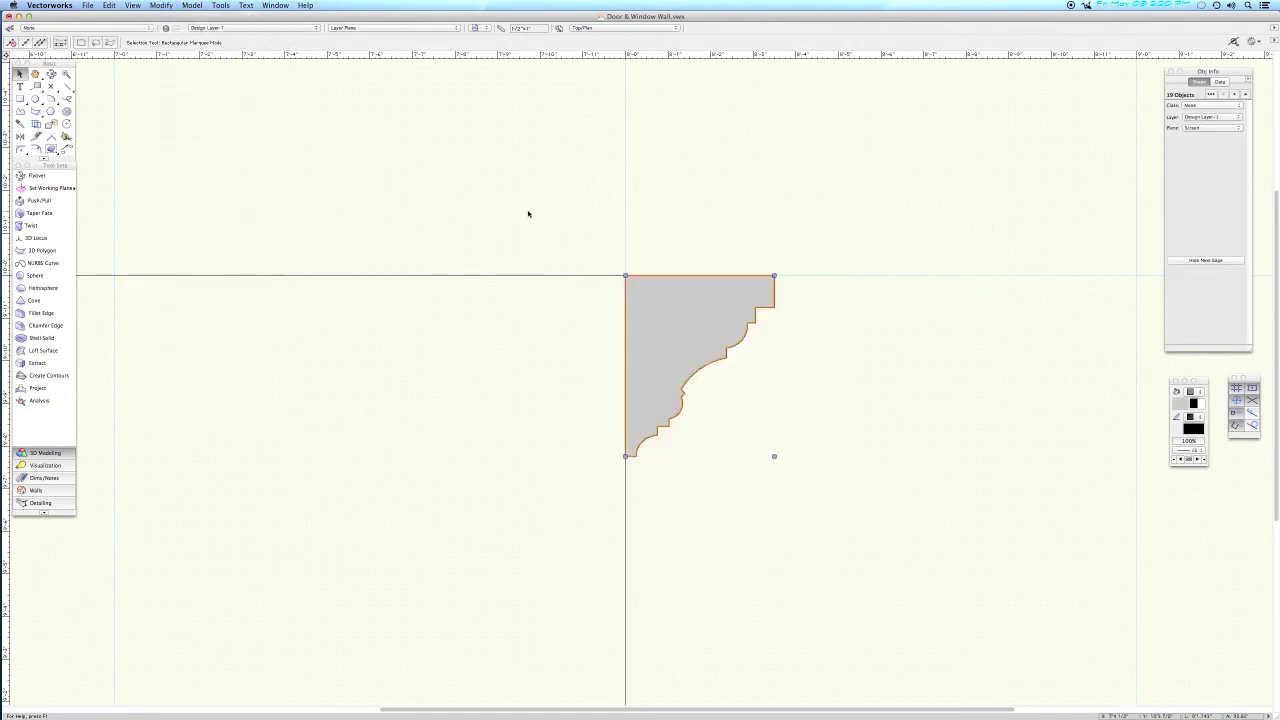
left_click(834, 257)
key("3")
Set the moulding profile's plane to Layer in the Object Info palette.
key("F5")
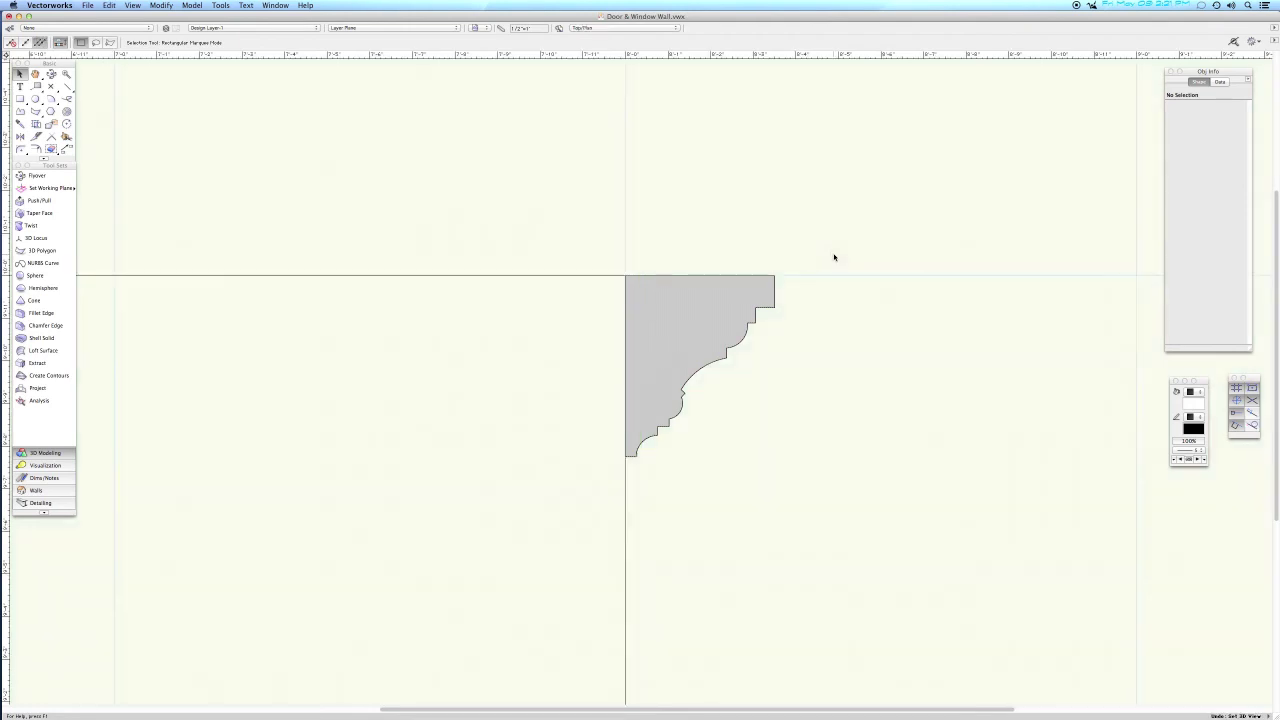
left_click(706, 315)
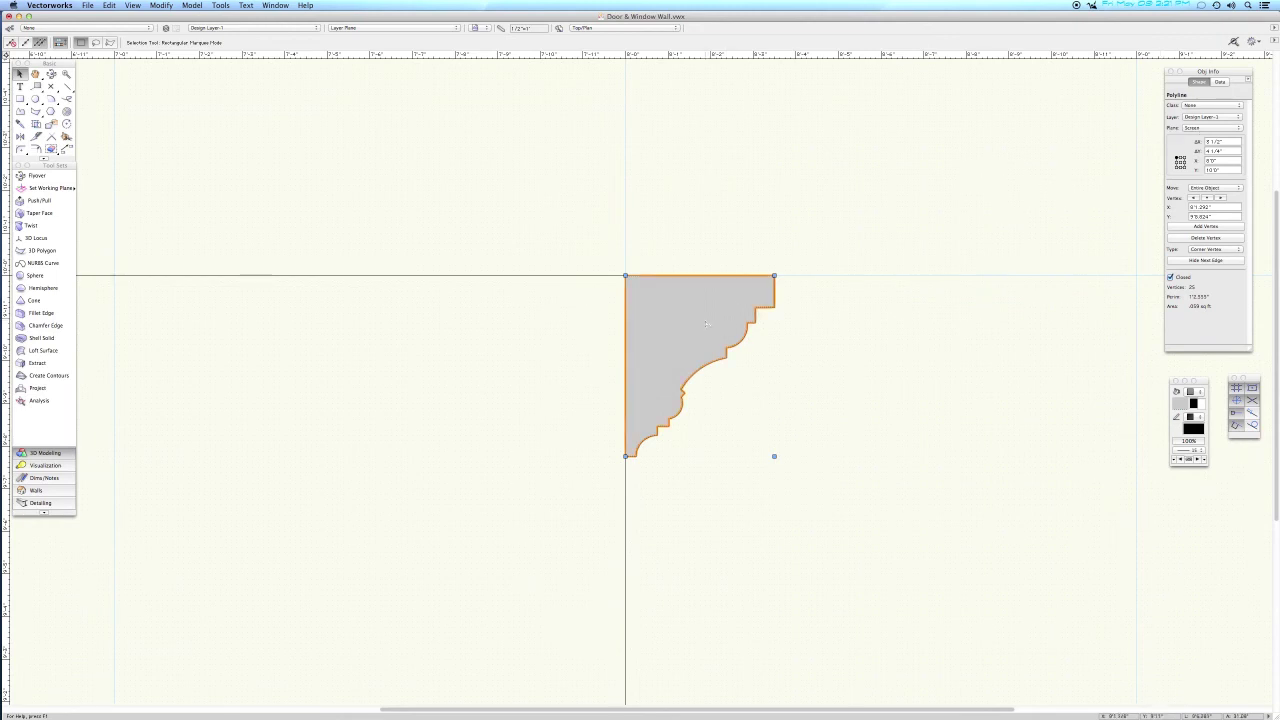
left_click(1194, 129)
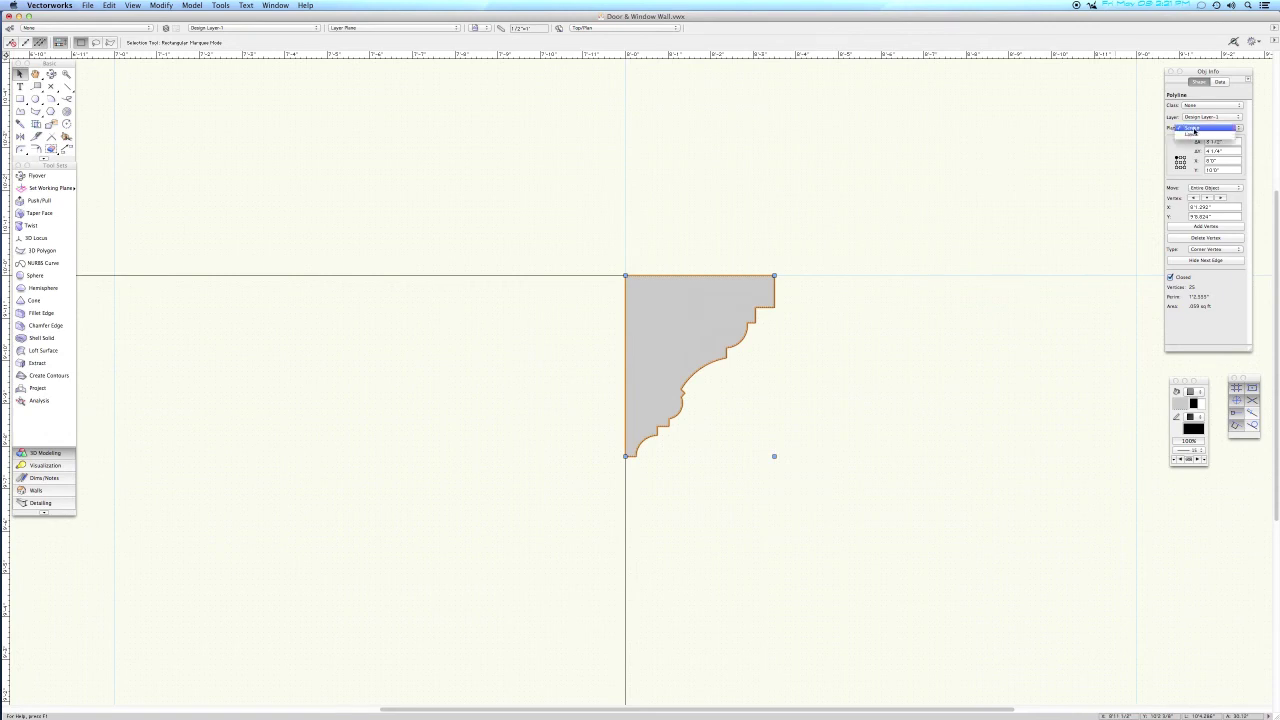
left_click(1192, 135)
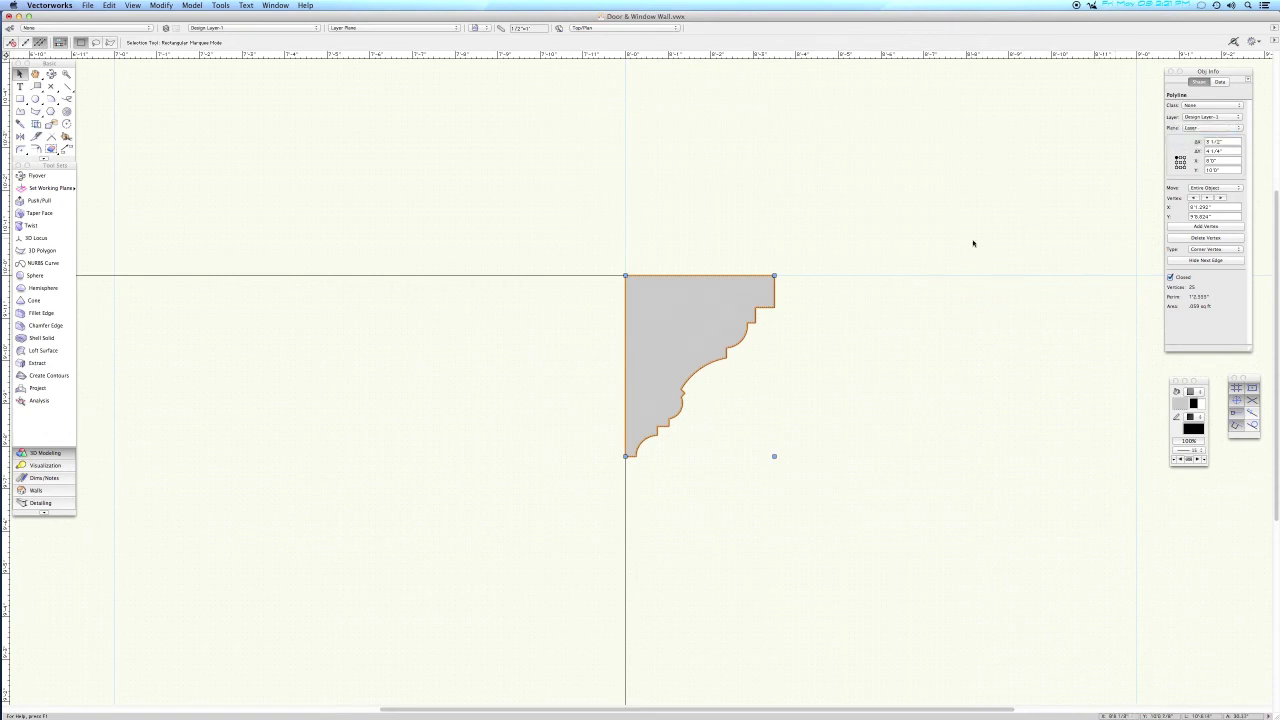
key("3")
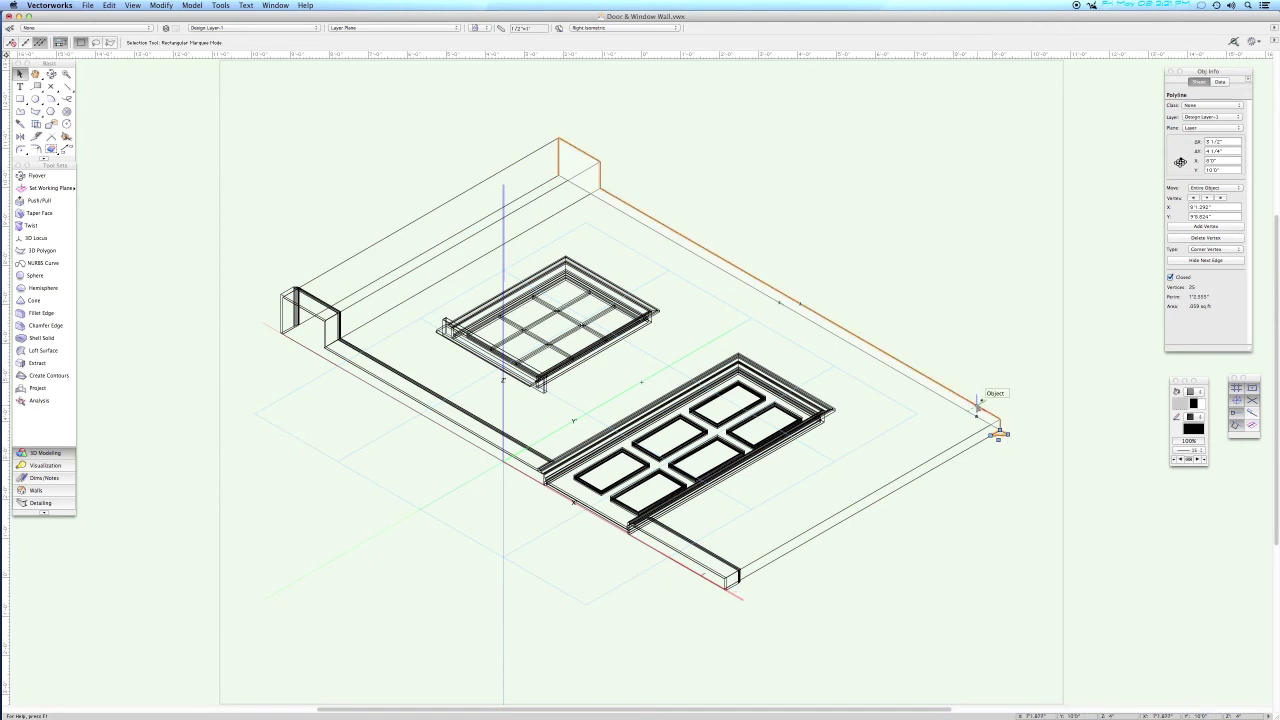
Extrude the profile along the wall's top path with Fix Profile checked.
left_click(980, 355, "shift")
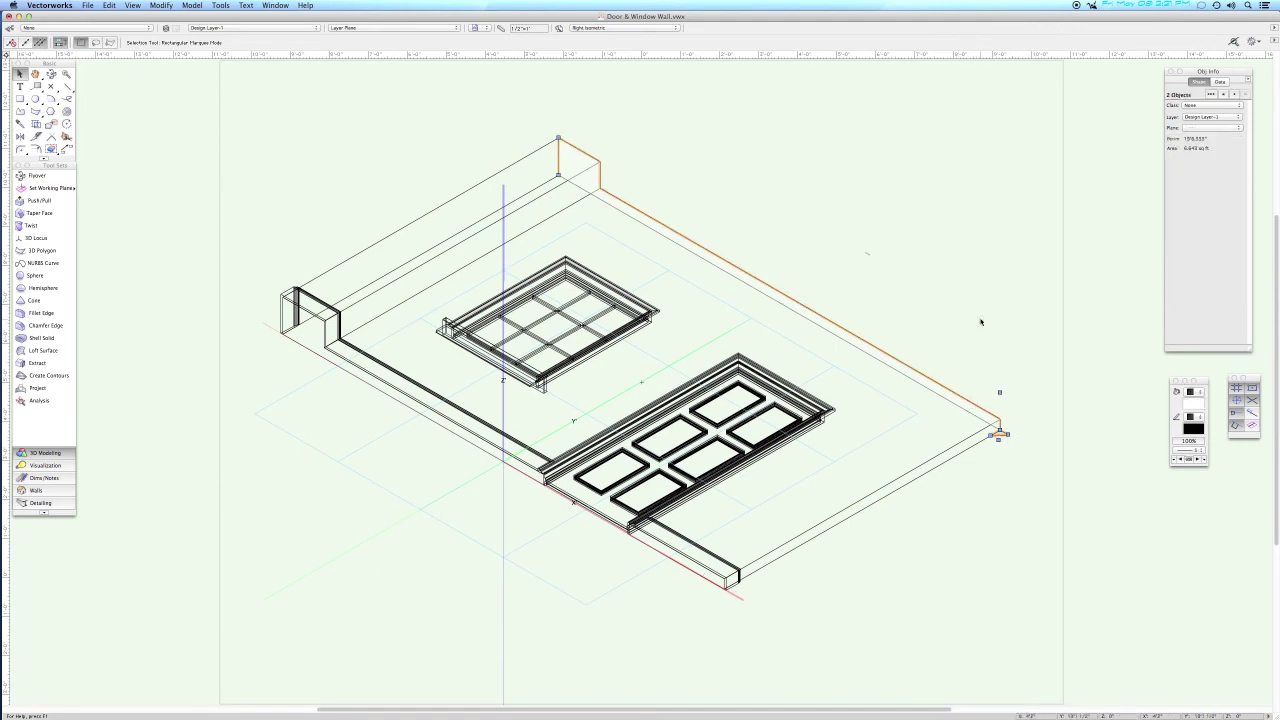
key("super+alt+e")
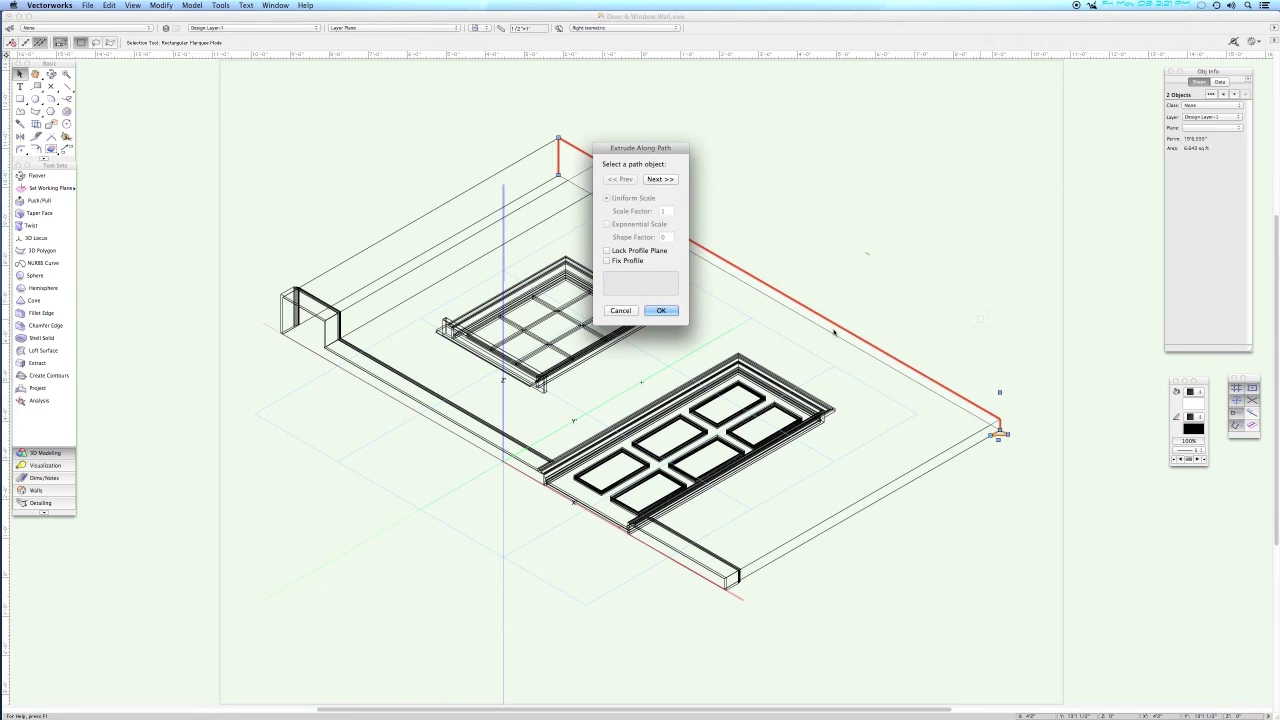
left_click(606, 260)
left_click(660, 311)
left_click(826, 219)
key("super+5")
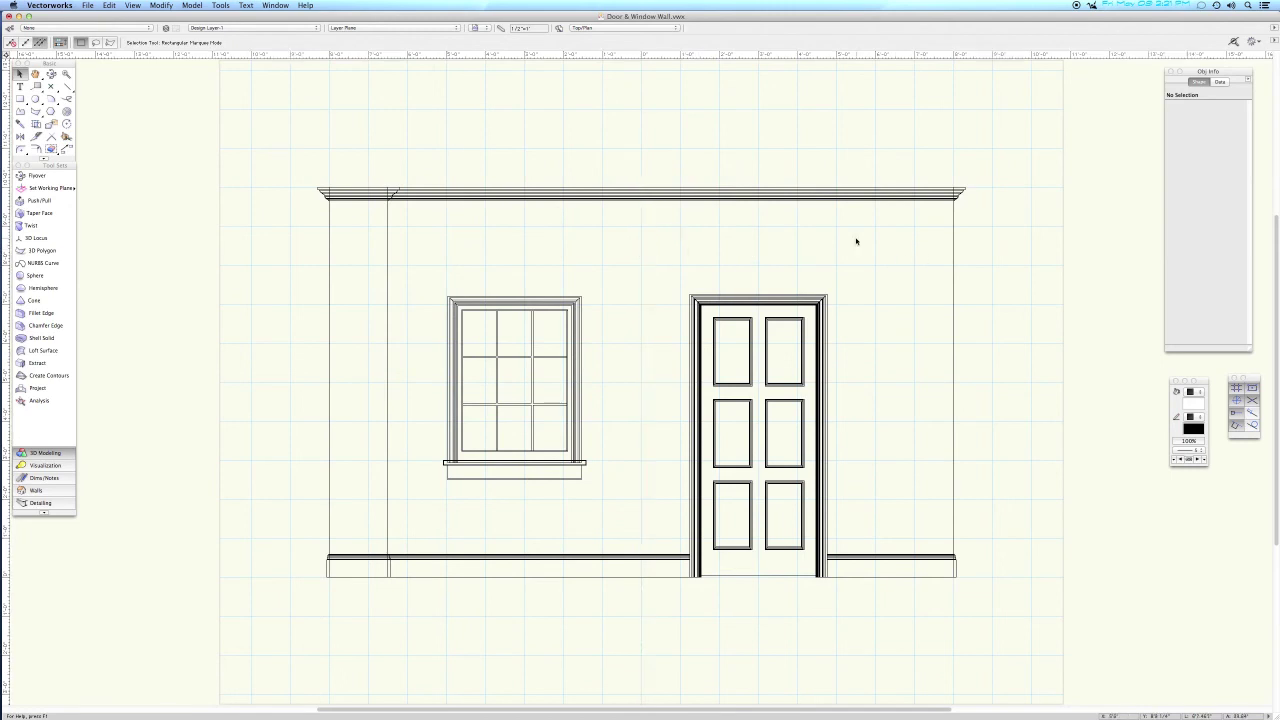
In Back view, draw a 1" radius circle at the wall midpoint and move it up 11".
key("8")
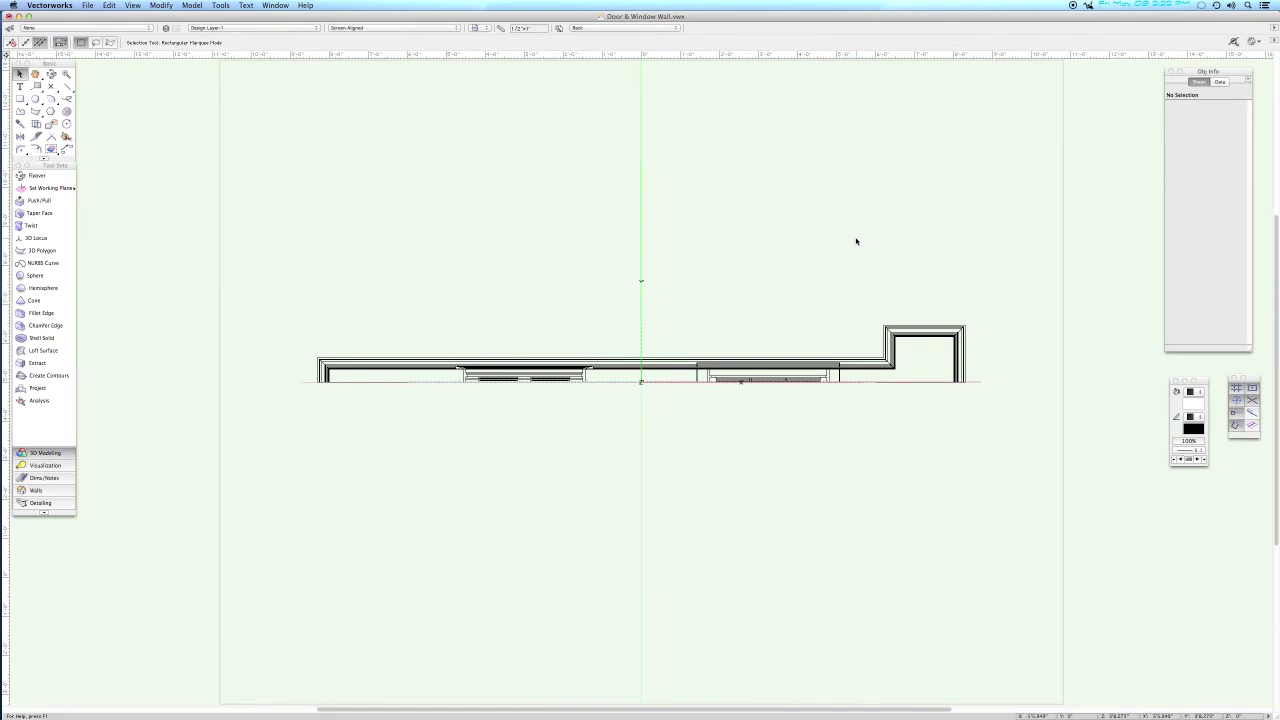
key("6")
key("6")
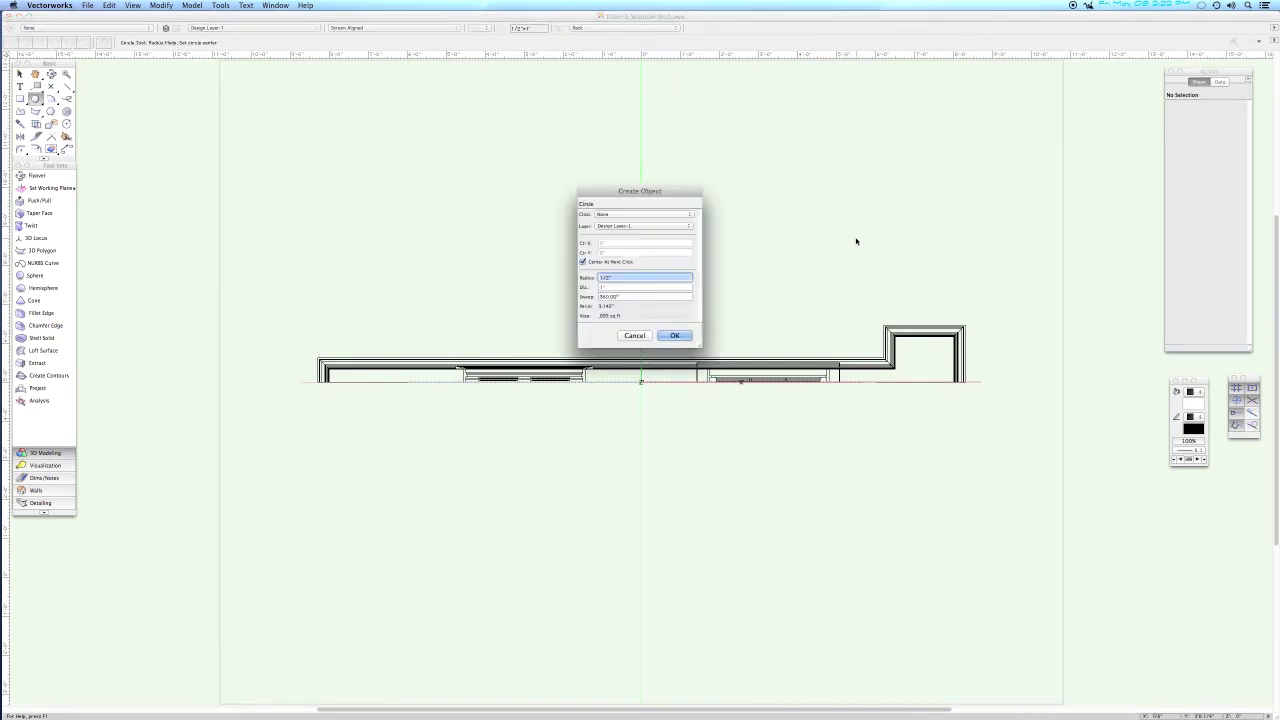
type("1")
key("Return")
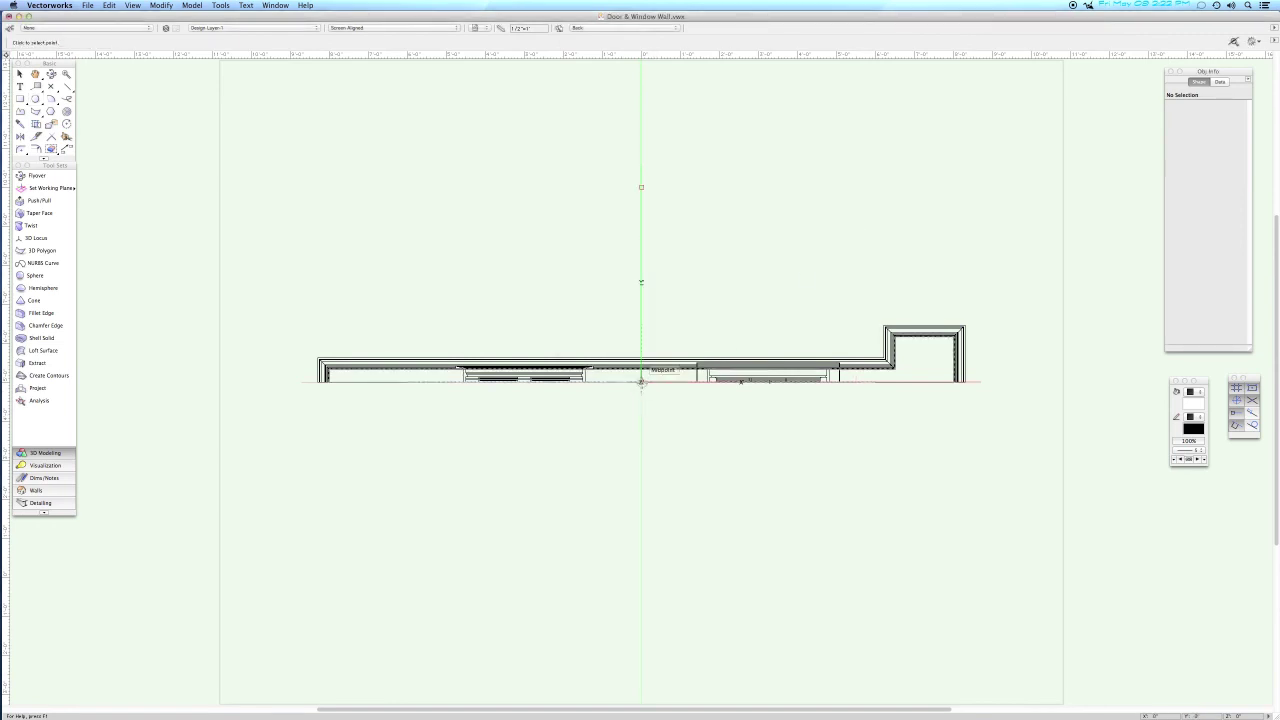
left_click(641, 382)
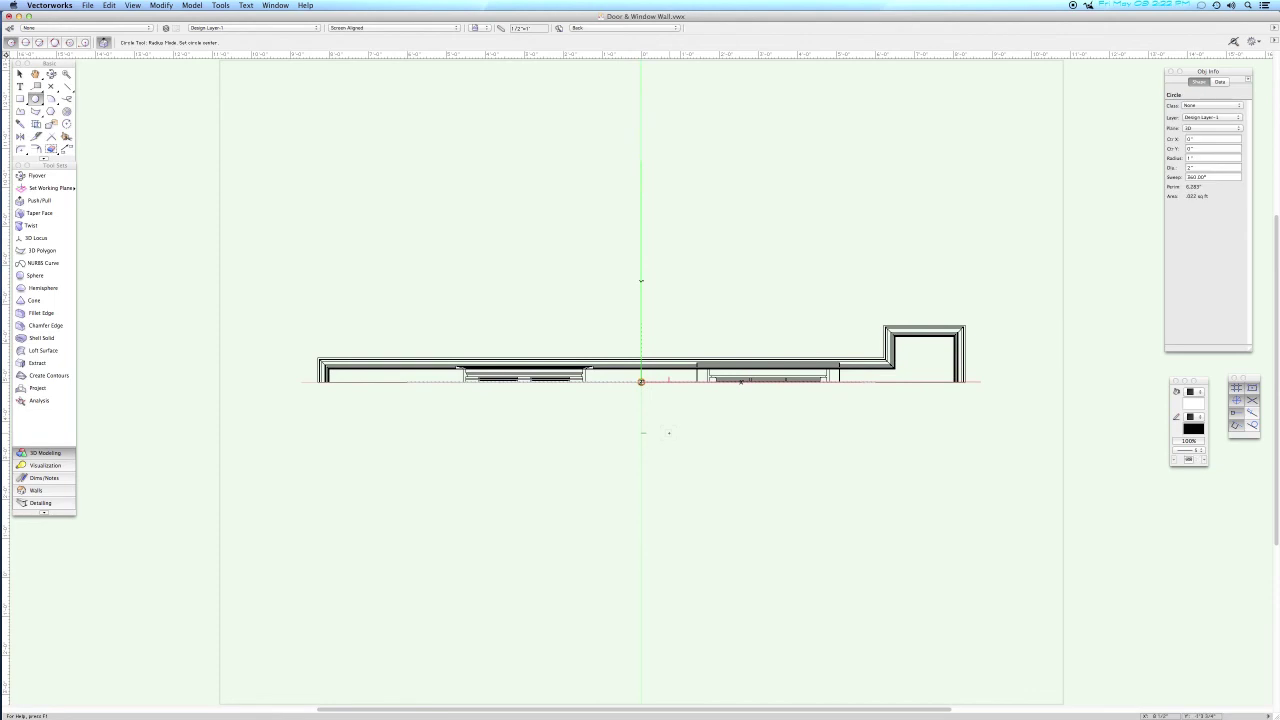
key("c")
left_click_drag(584, 286, 731, 417)
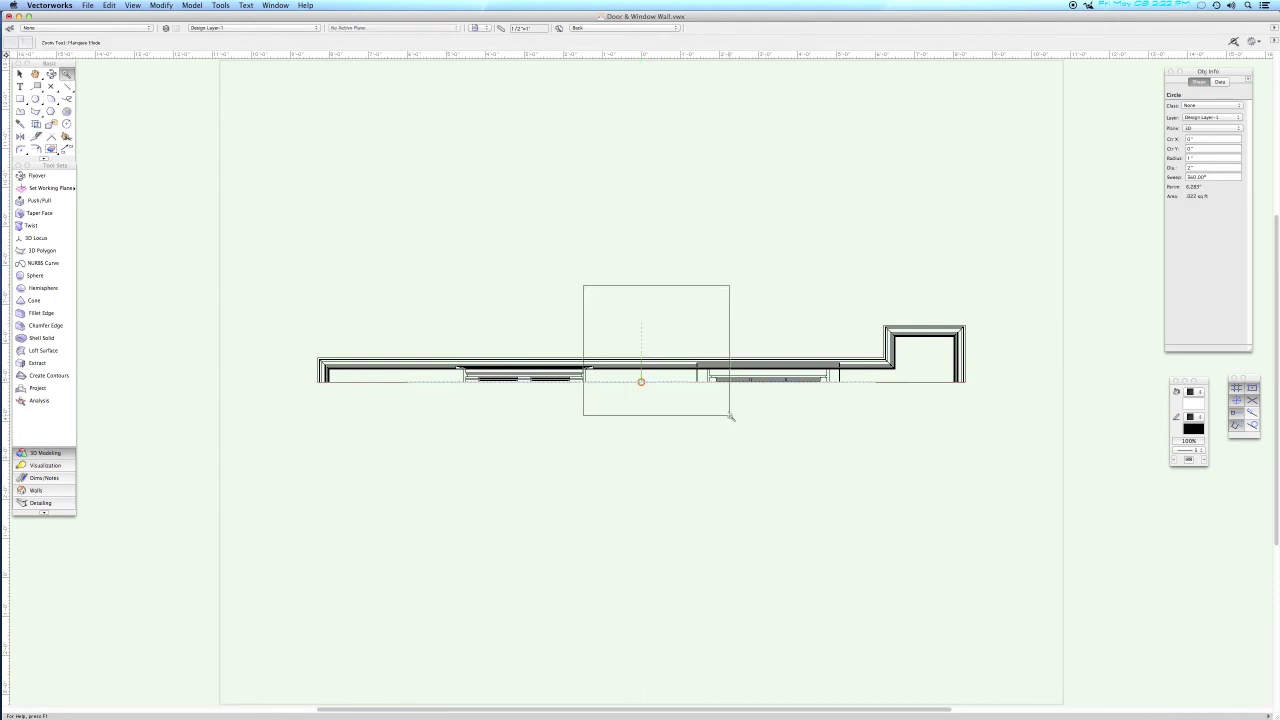
key("super+m")
key("Tab")
type("11")
key("shift+Tab")
type("0")
key("Return")
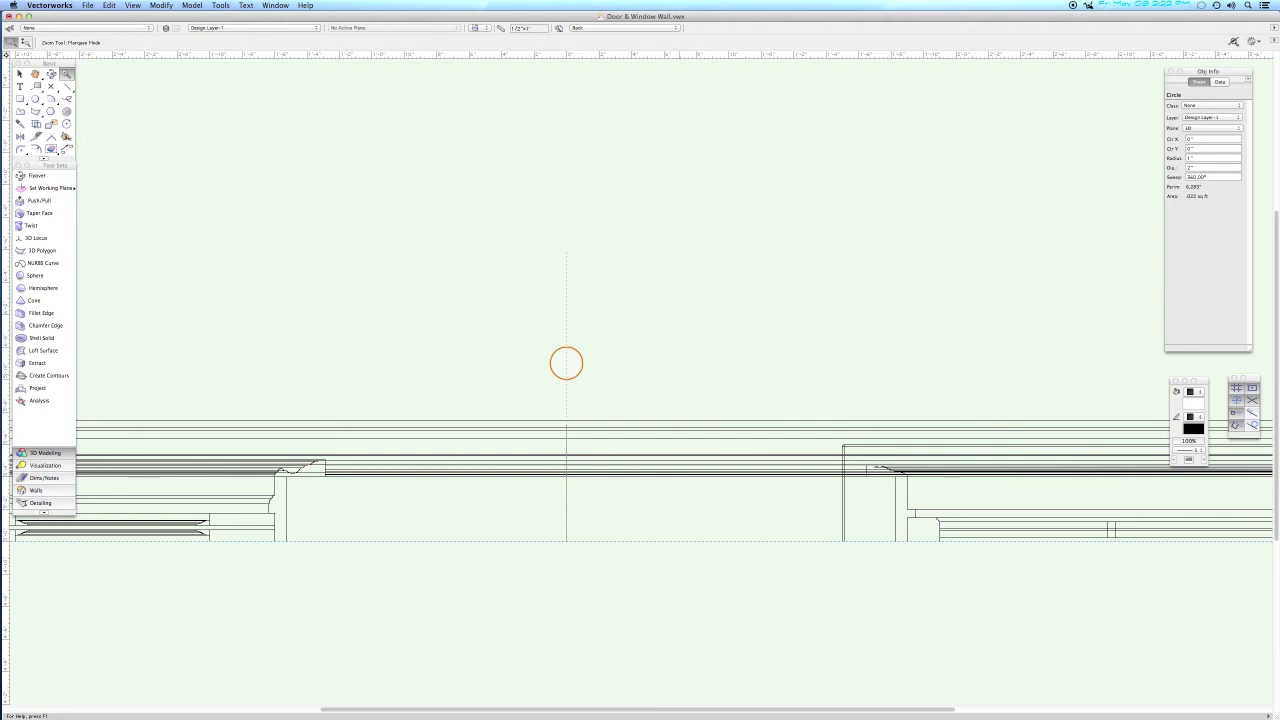
Extrude the circle 120 into a pipe run in Right Isometric view.
key("3")
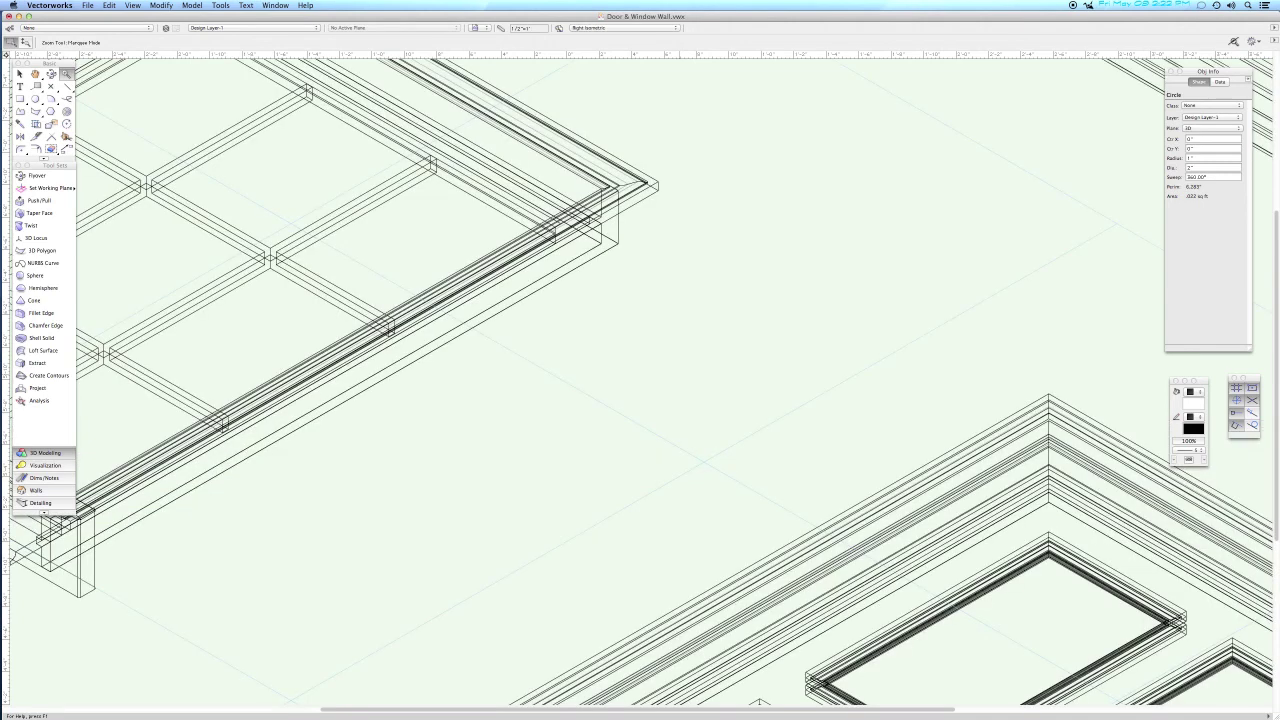
key("super+6")
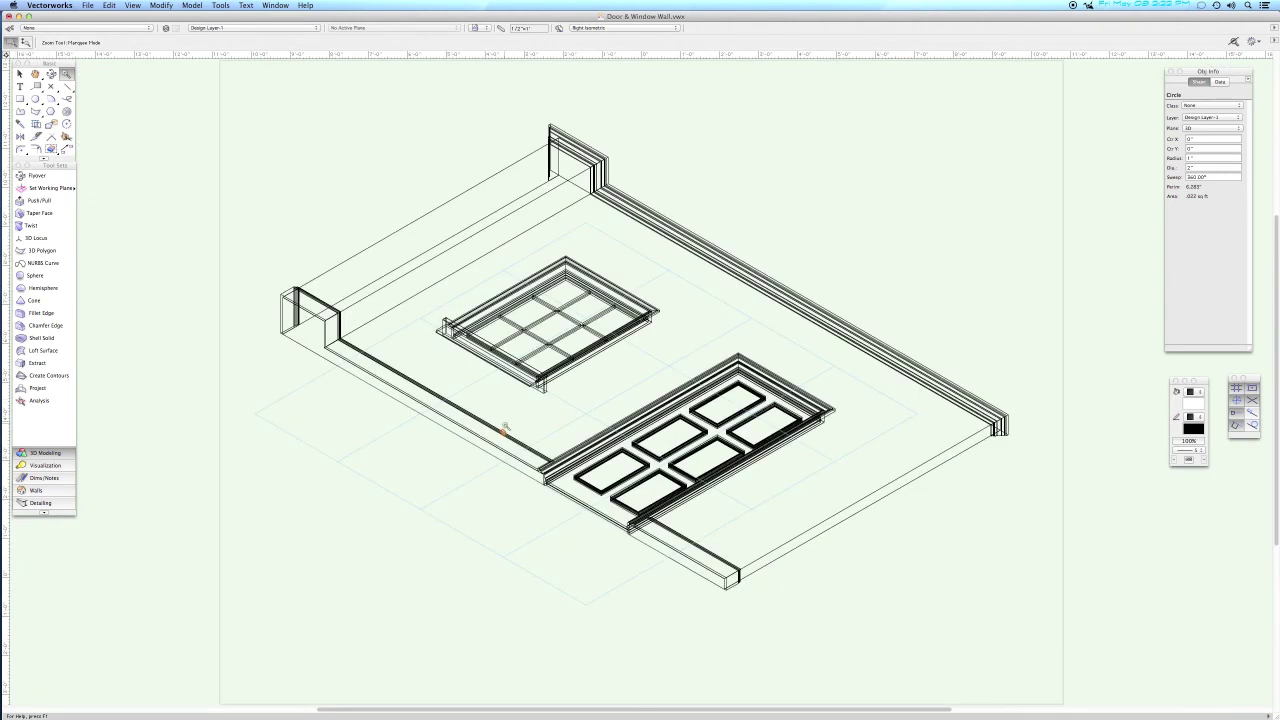
key("super+e")
type("120")
key("Return")
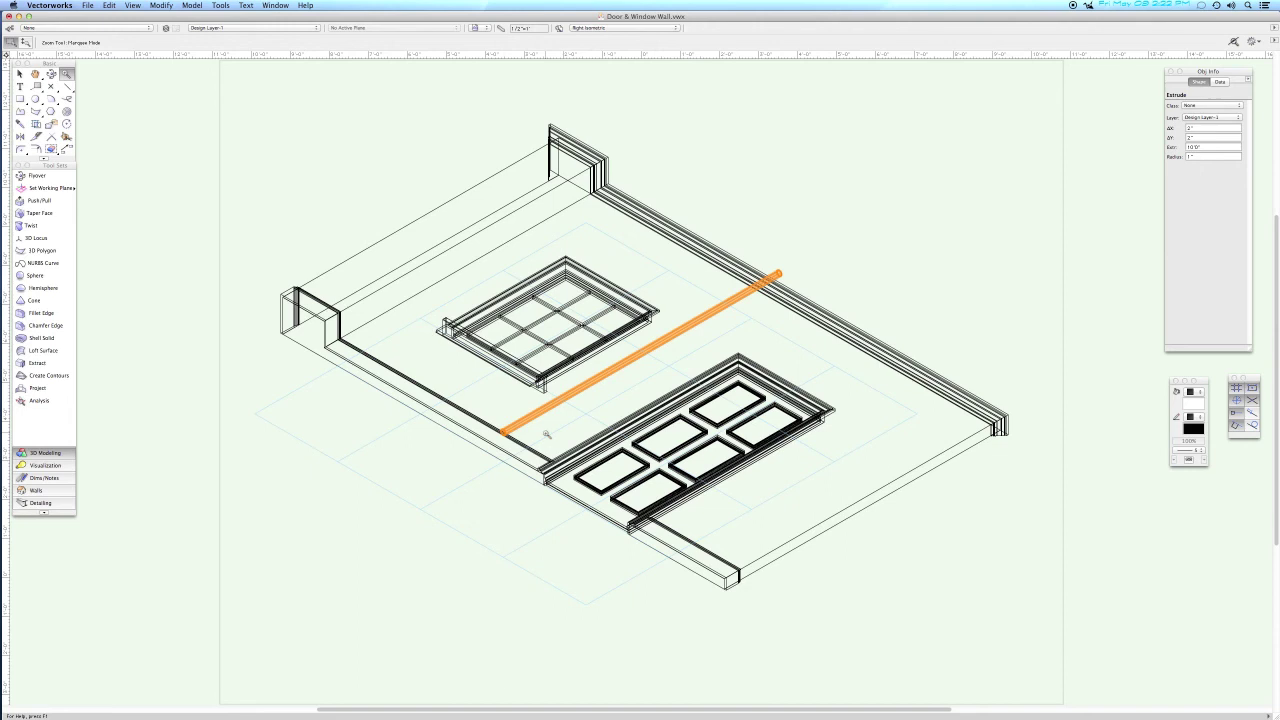
key("8")
left_click_drag(583, 314, 717, 400)
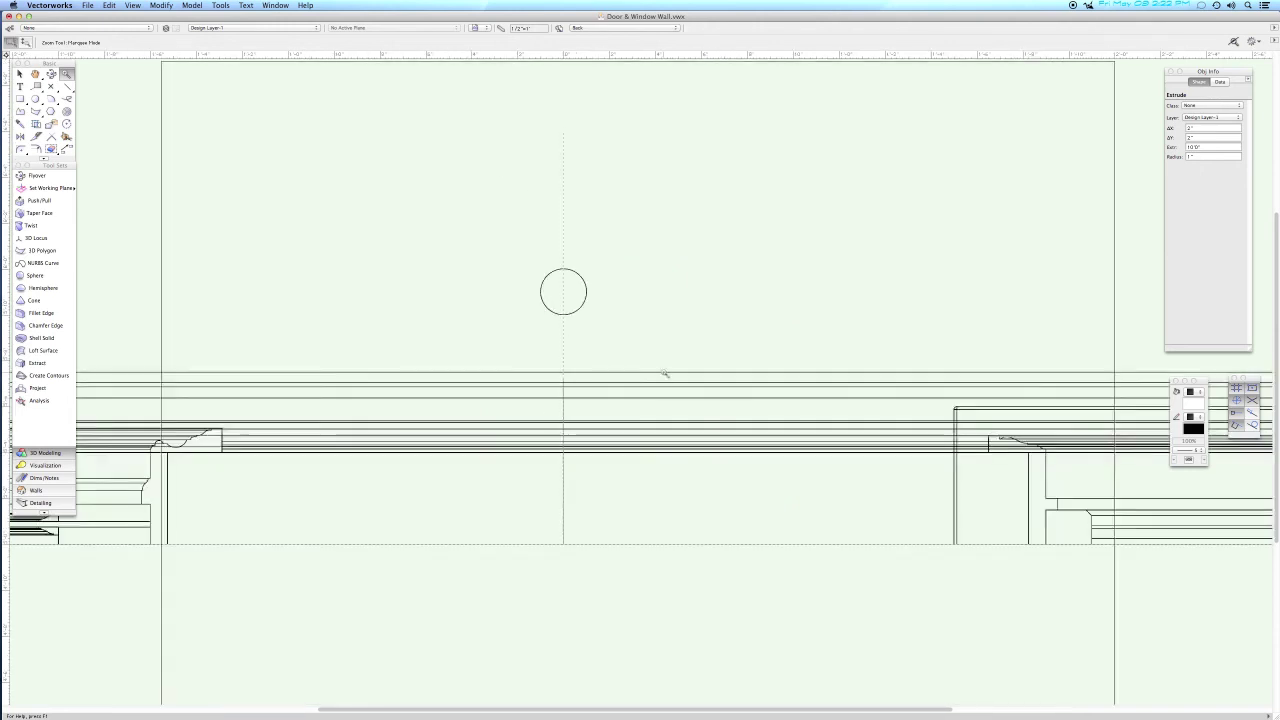
Draw a 1 1/4" radius circle centred on the pipe axis.
key("6")
double_click(601, 336)
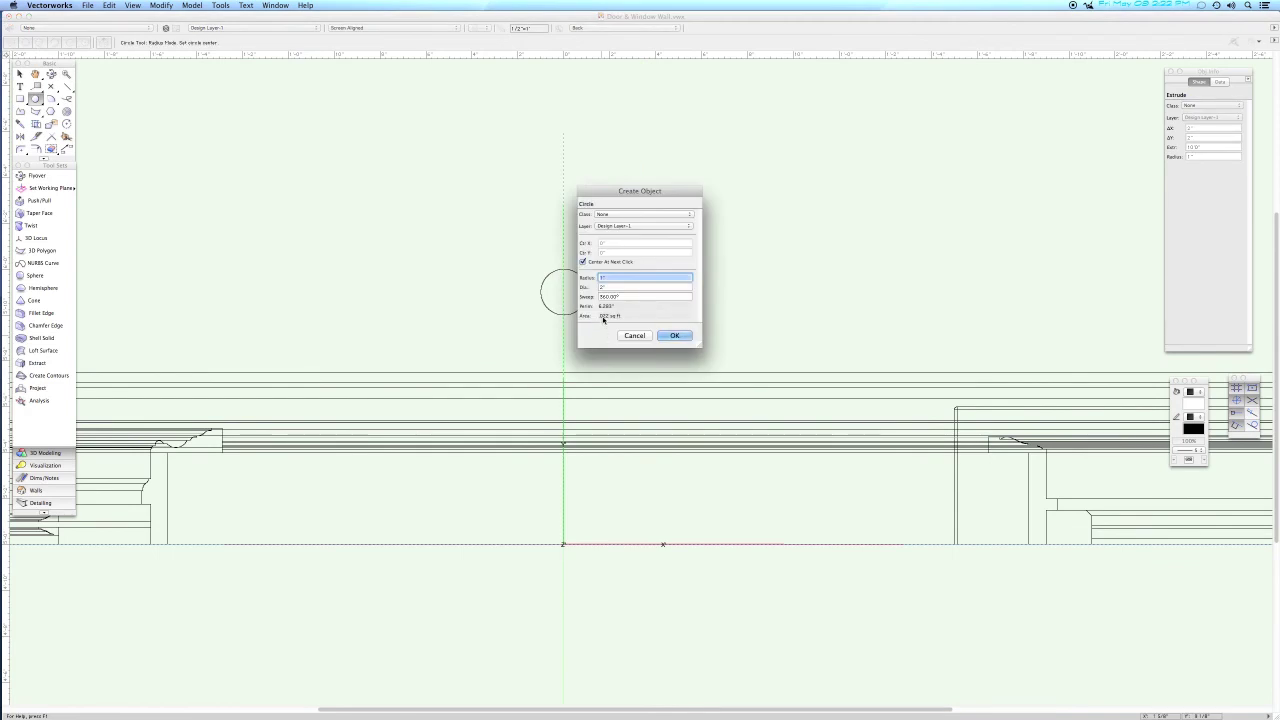
type("1")
key("Return")
left_click(563, 291)
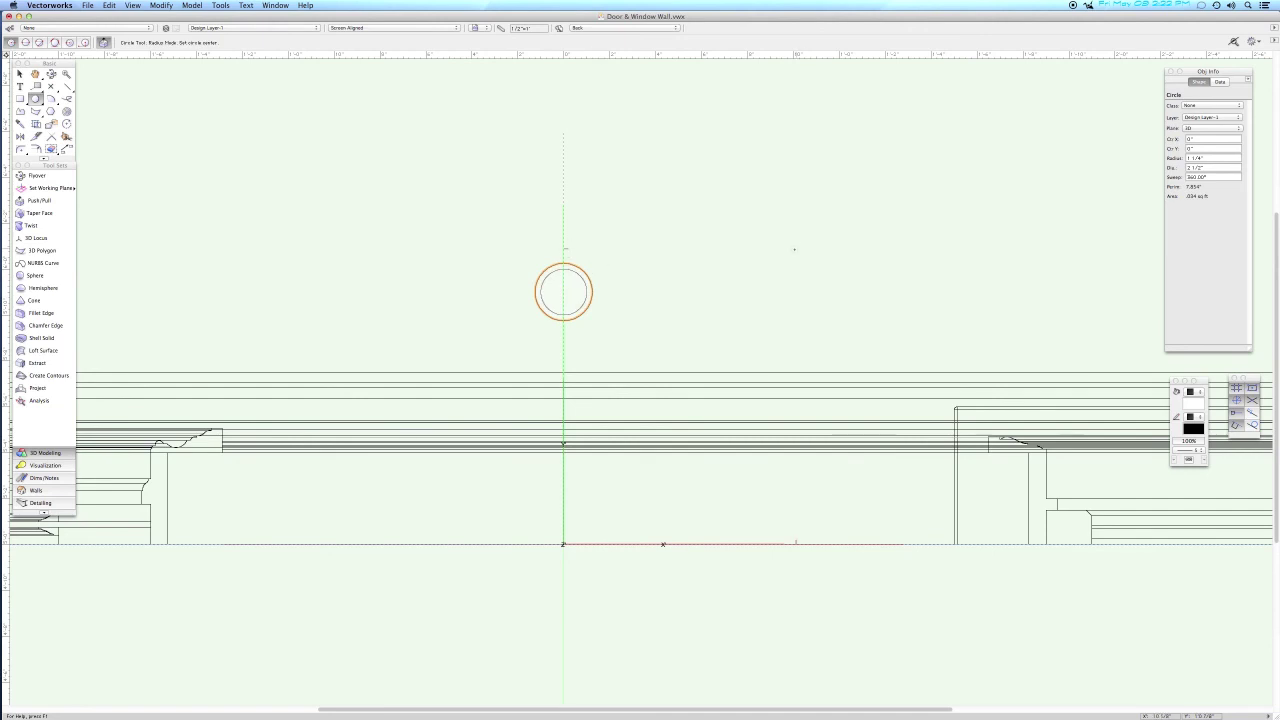
Extrude the circle into a short collar around the pipe in Right Isometric view.
key("KP_3")
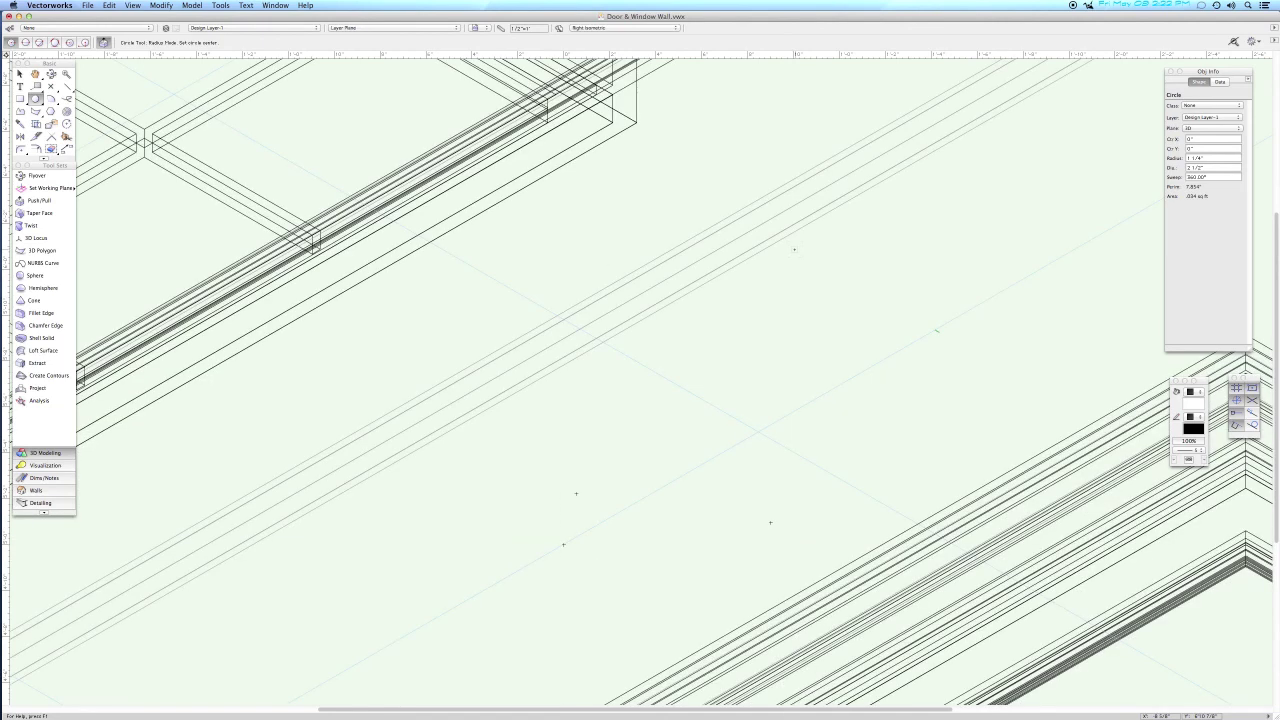
key("space")
left_click_drag(597, 400, 1040, 166)
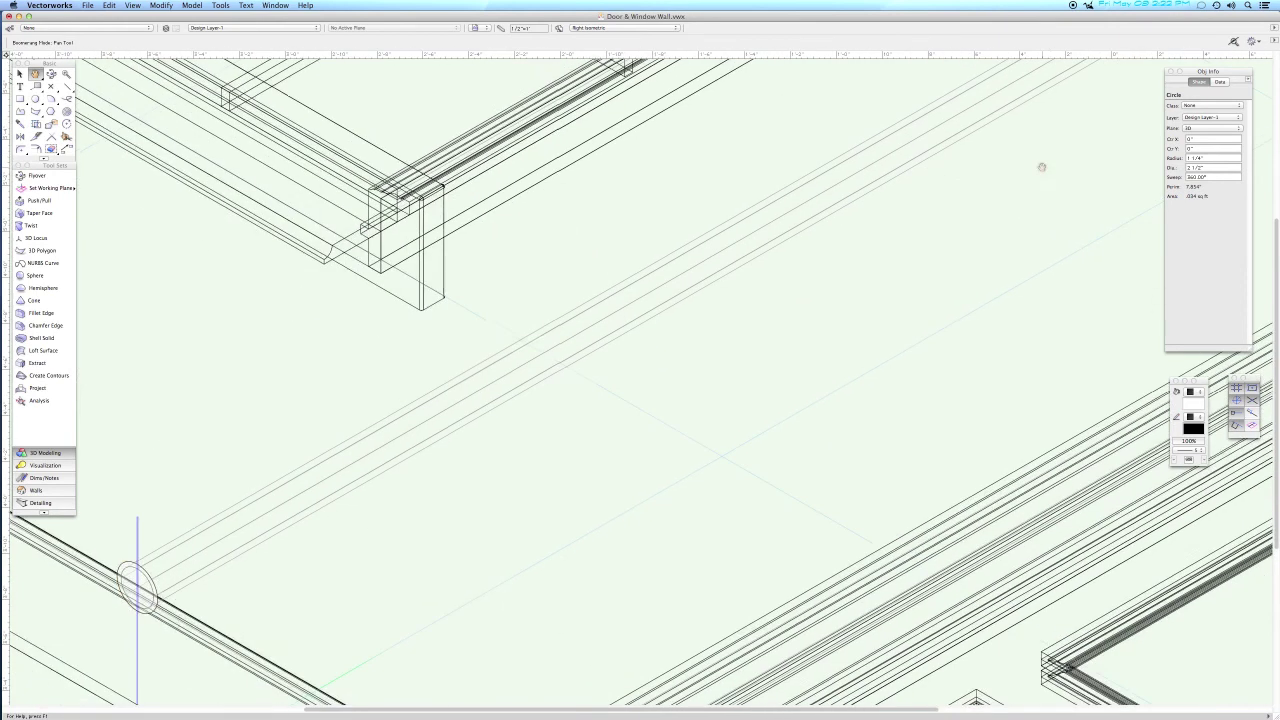
left_click_drag(531, 438, 676, 365)
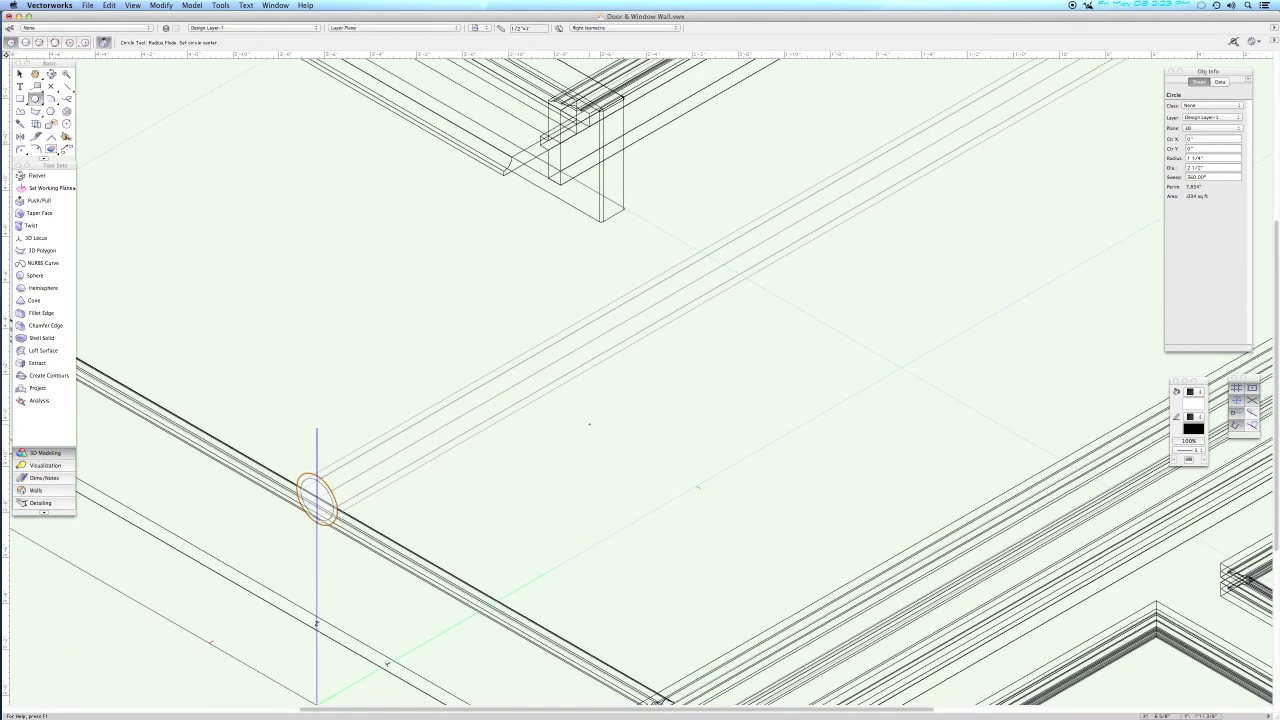
double_click(589, 424)
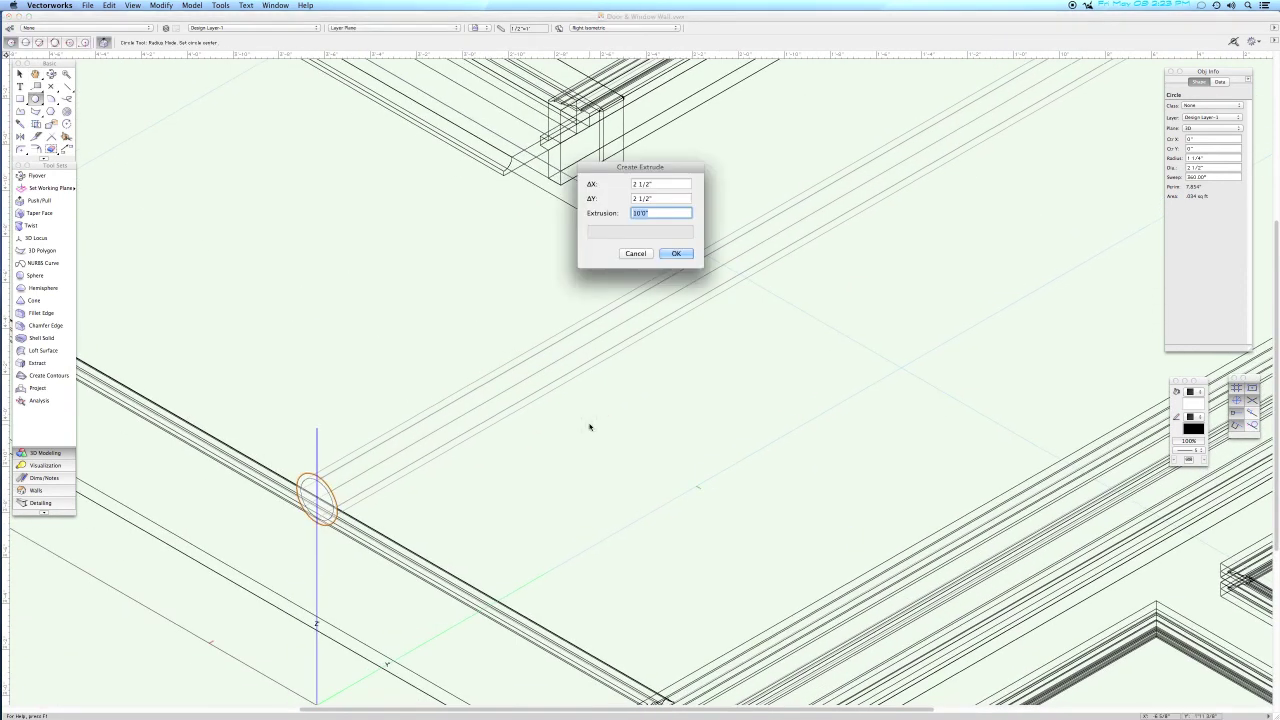
key("Return")
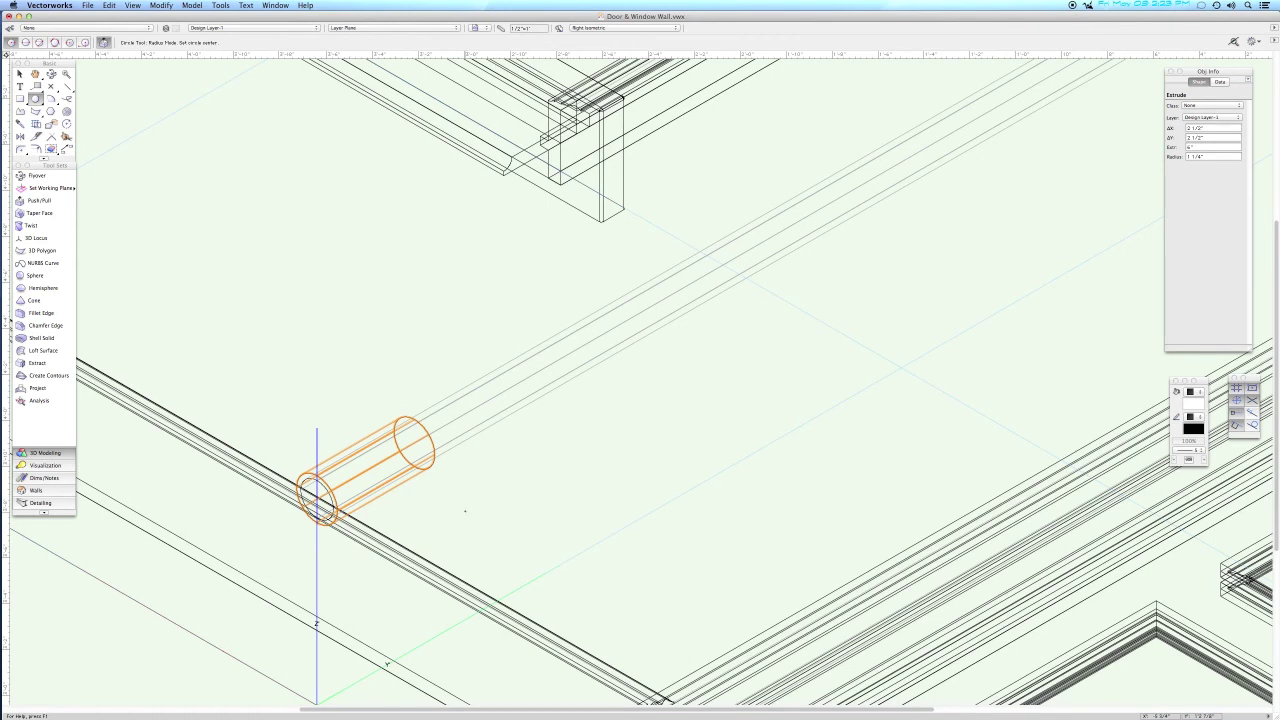
key("KP_8")
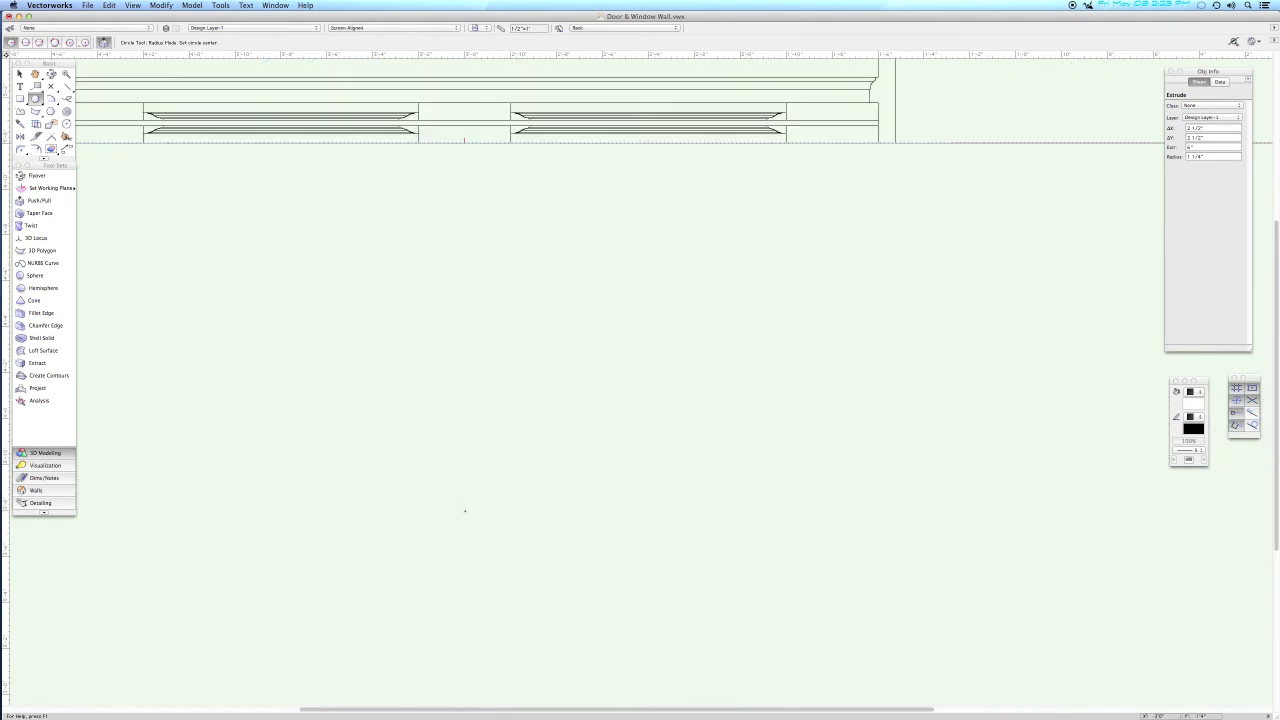
mouse_move(886, 186)
left_mouse_down()
mouse_move(629, 423)
mouse_move(229, 557)
left_mouse_up()
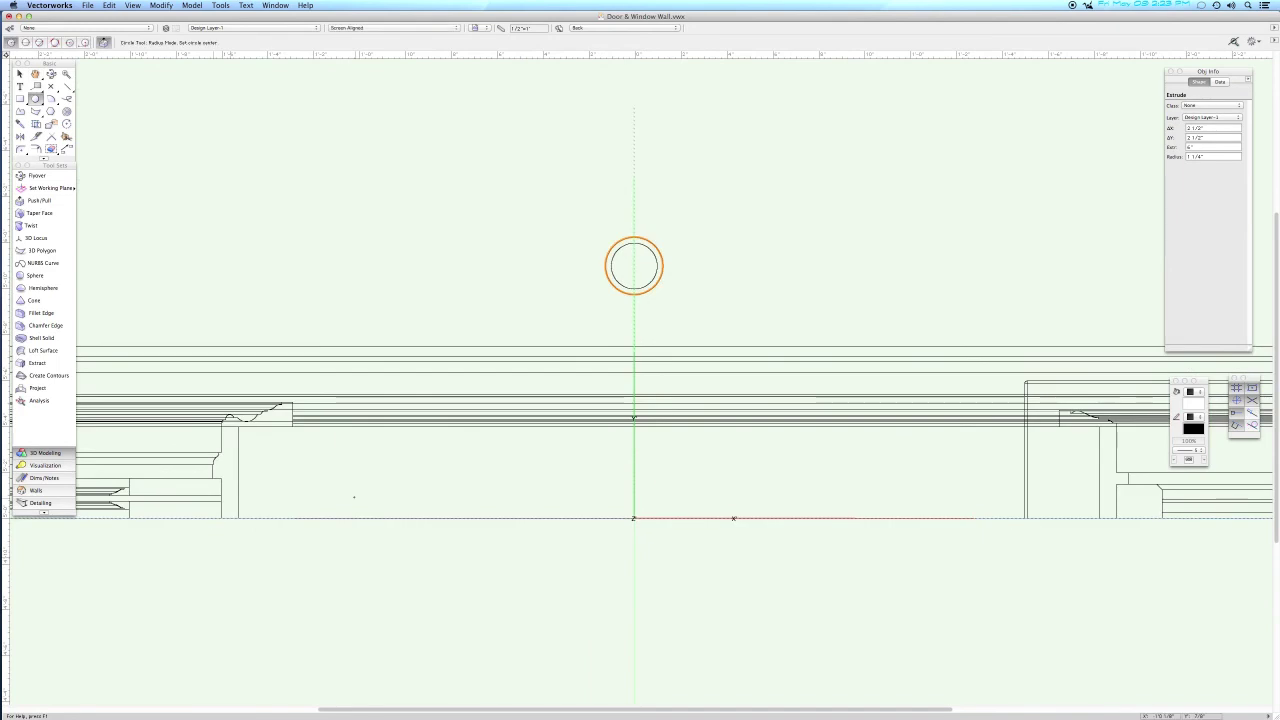
Draw a 1.5-inch-radius circle on the same centre as the pipe collar.
key("Return")
type("1.5")
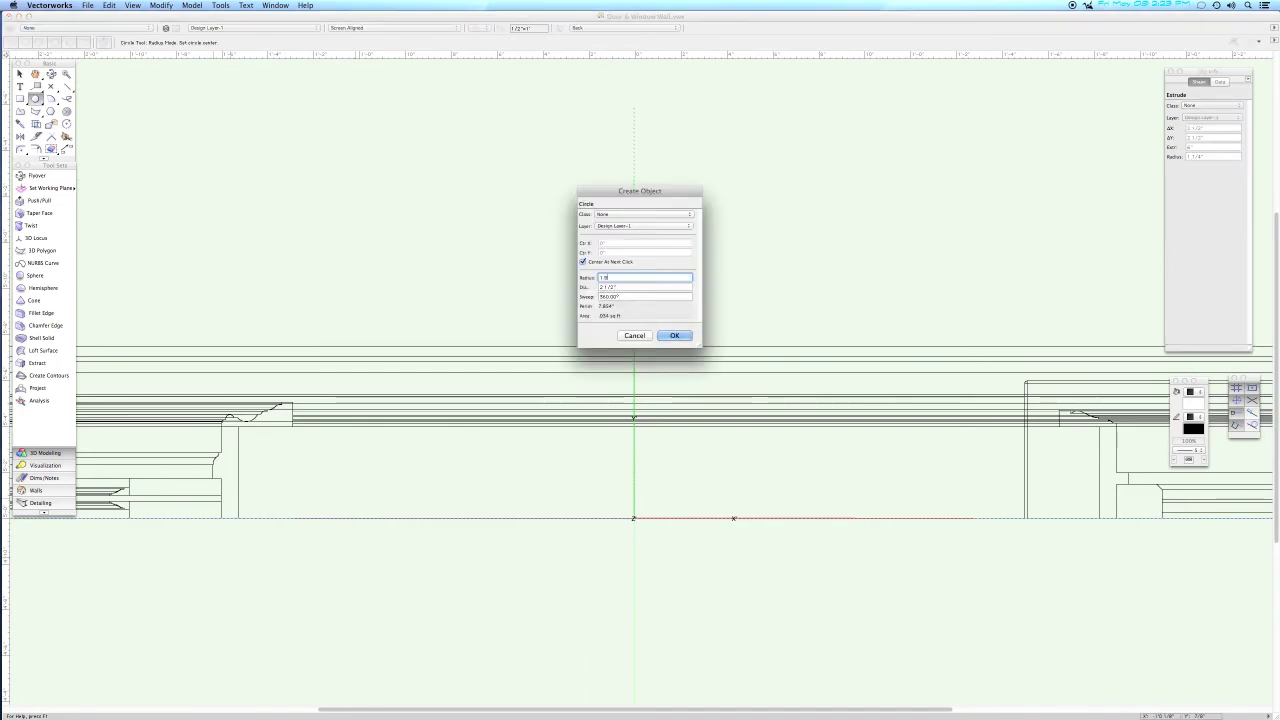
key("Return")
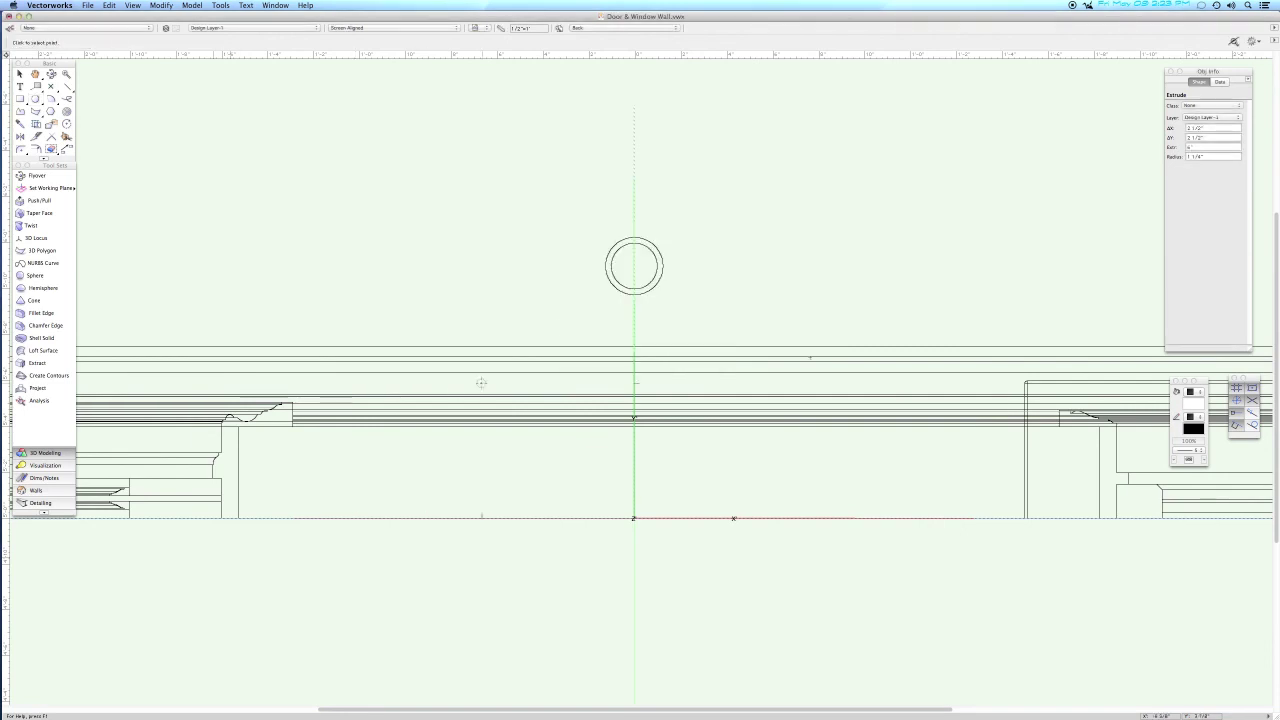
left_click(635, 264)
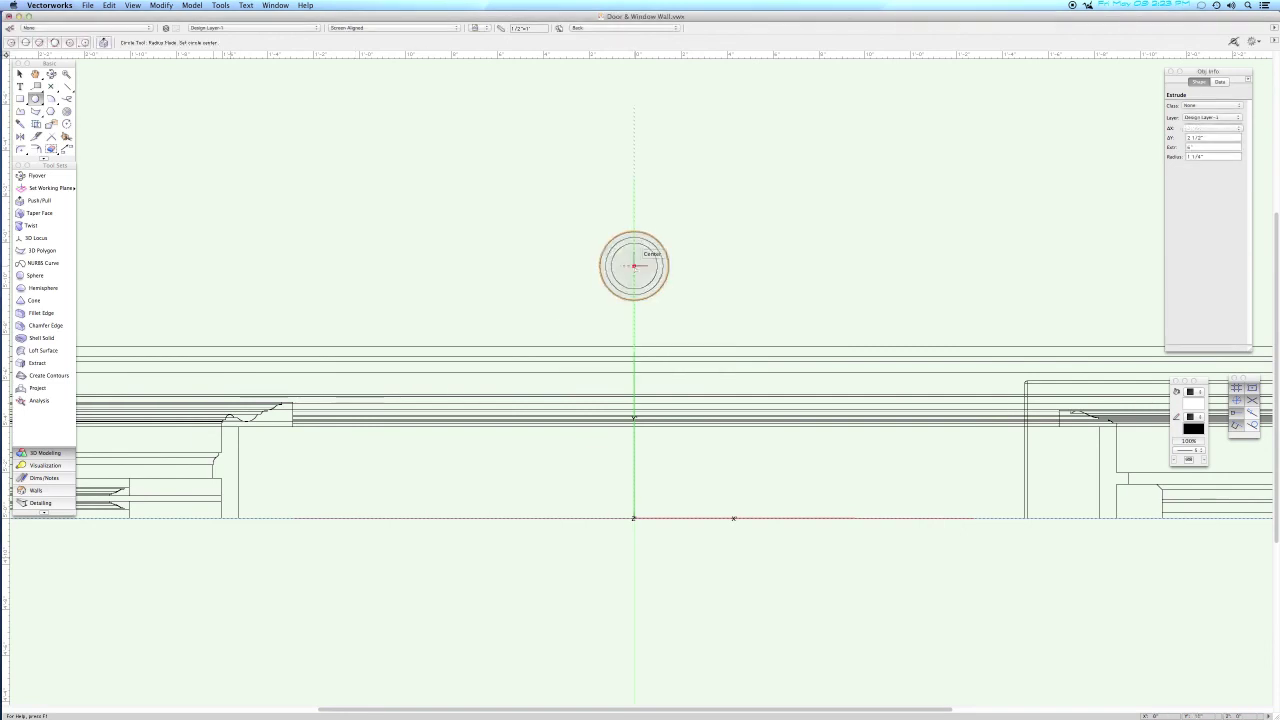
Extrude the larger circle 1 inch into a flange disc in Right Isometric, then return to Top/Plan.
key("super+3")
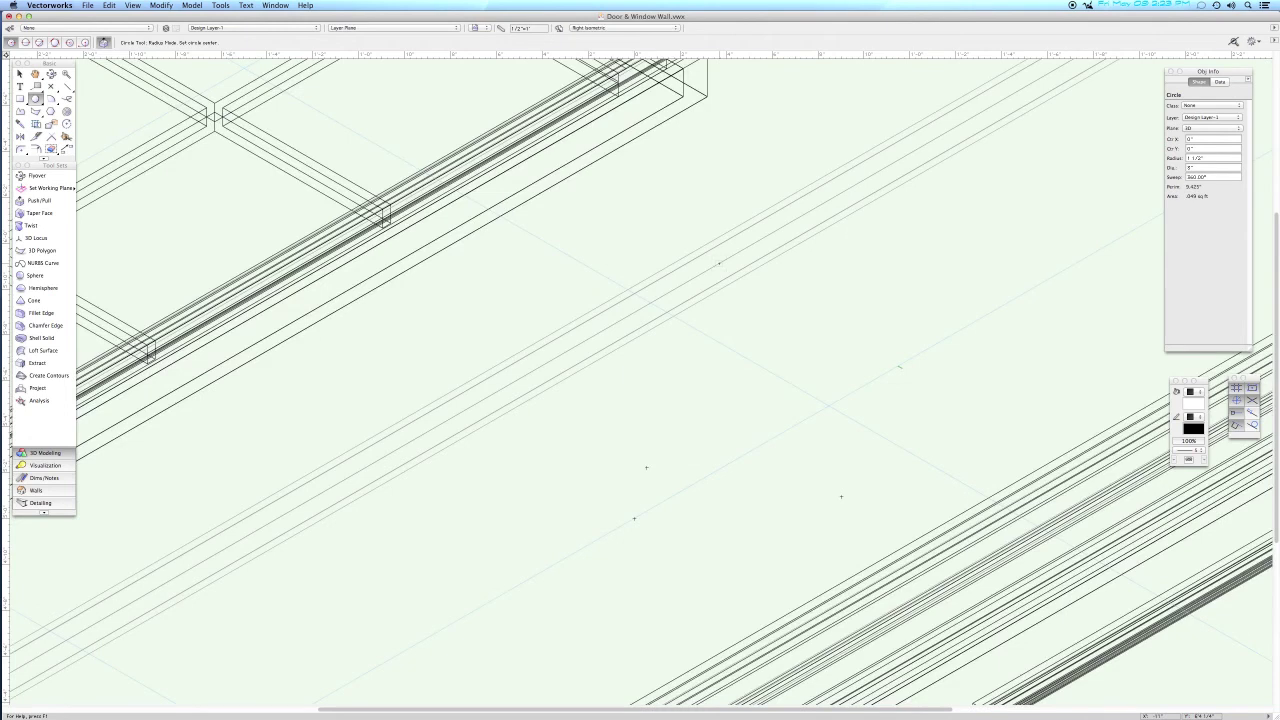
key("h")
left_click_drag(497, 437, 1054, 189)
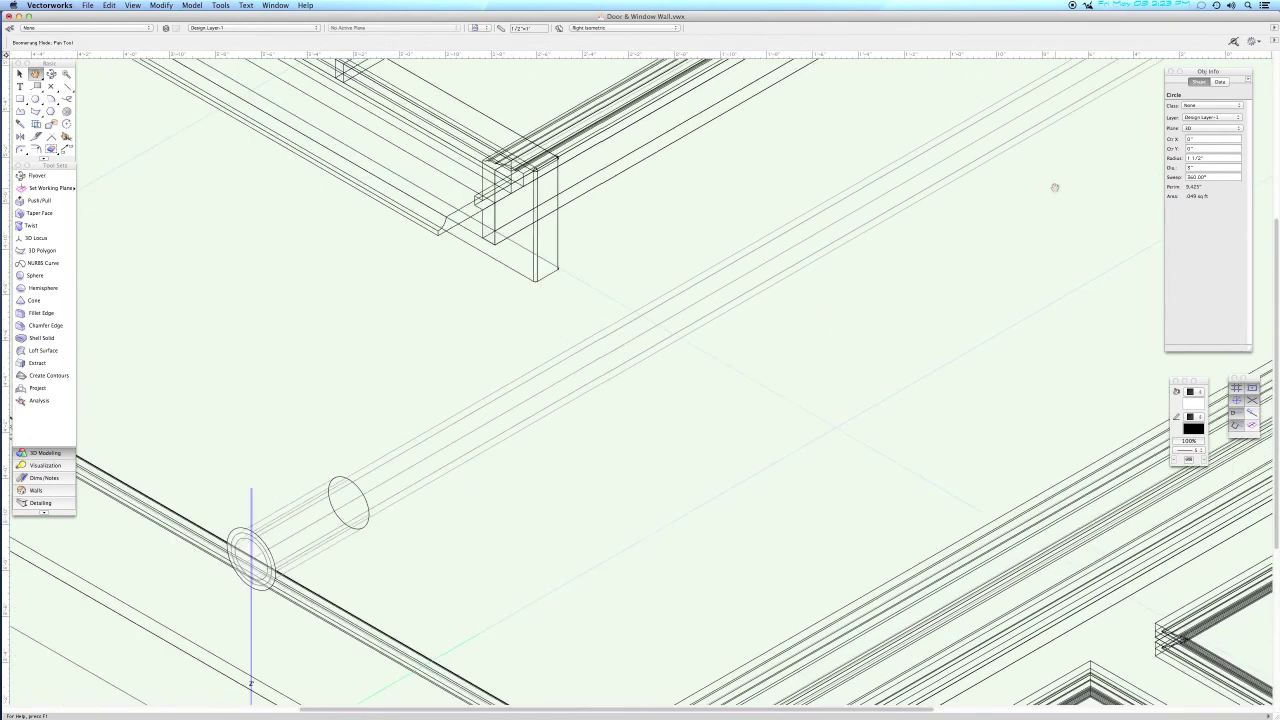
key("6")
key("super+e")
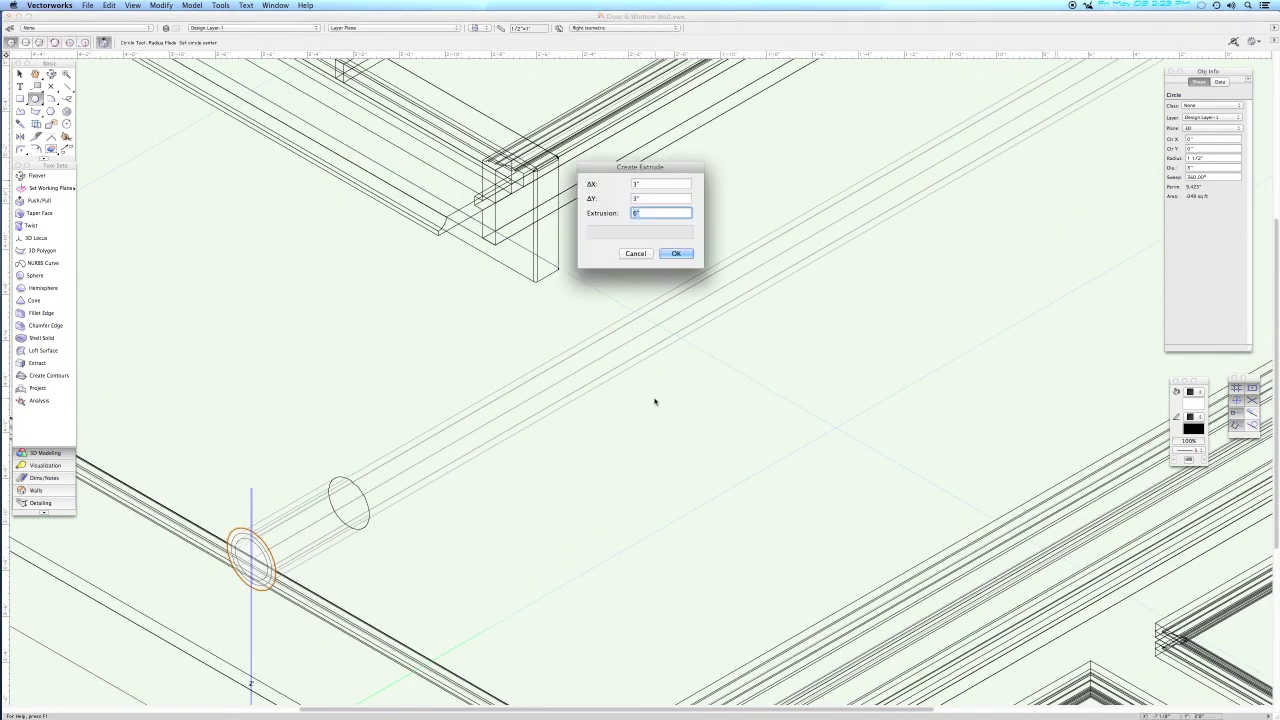
type("1")
key("Return")
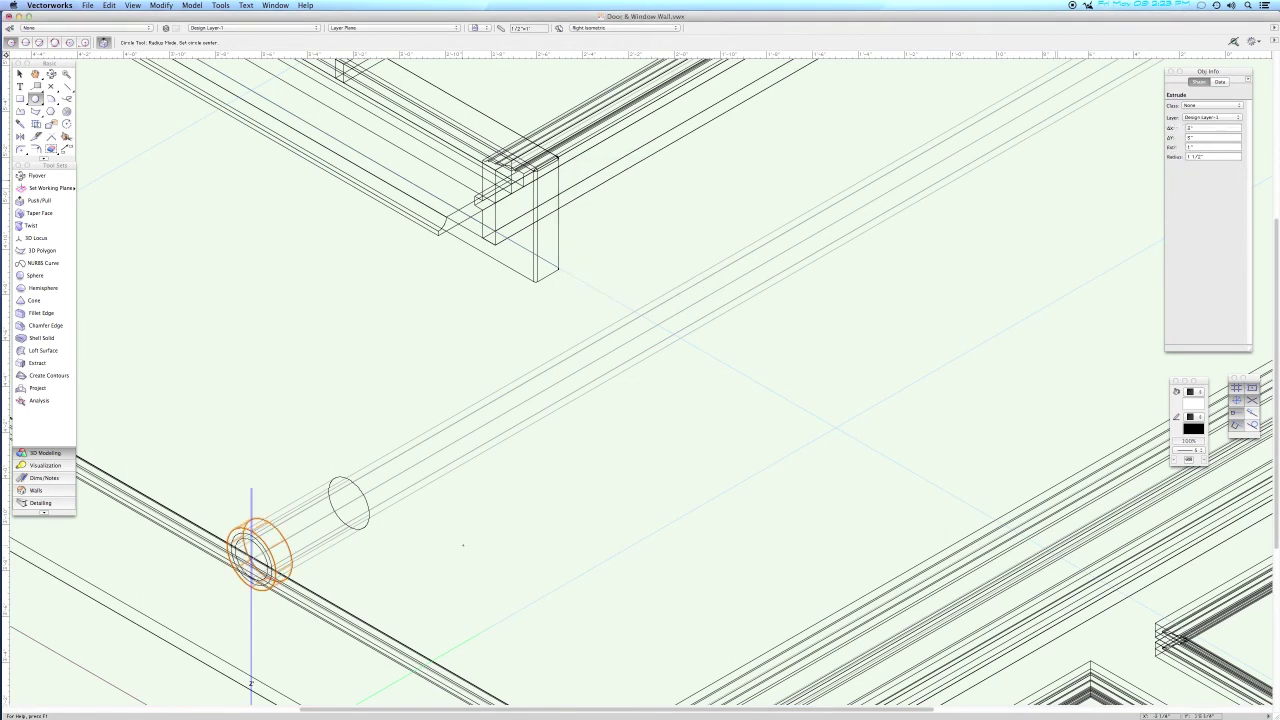
key("F5")
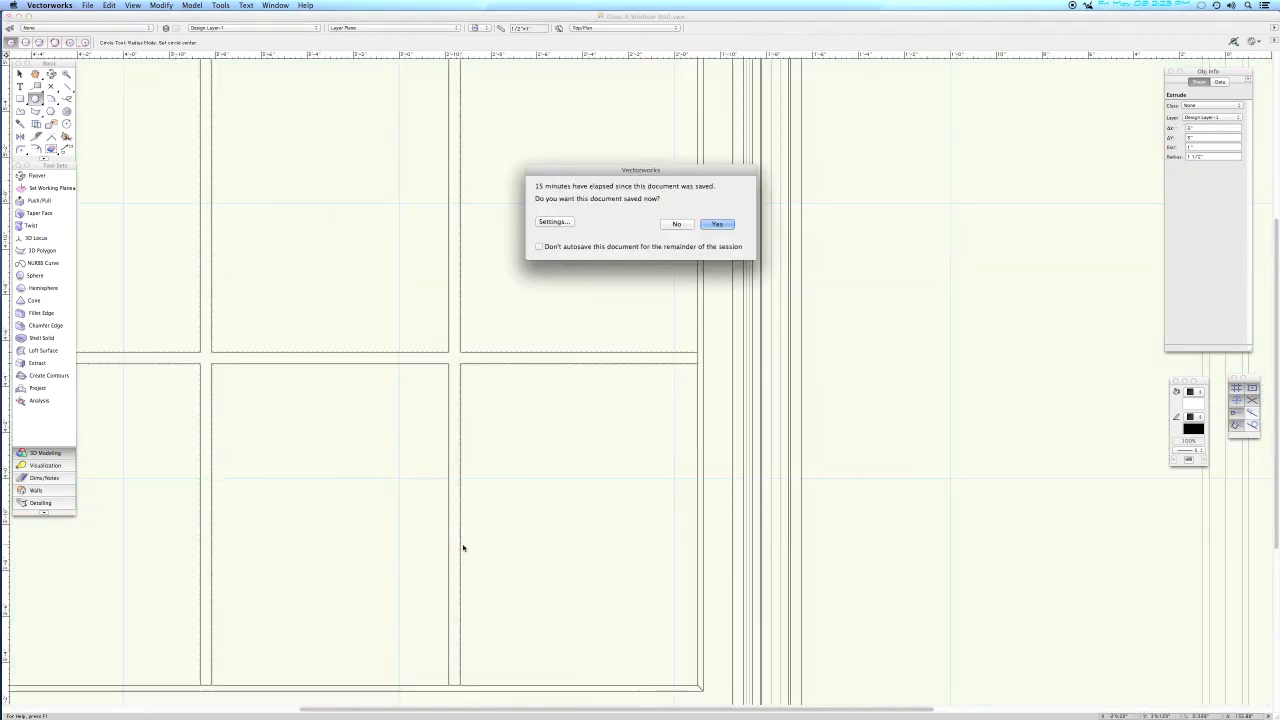
key("Return")
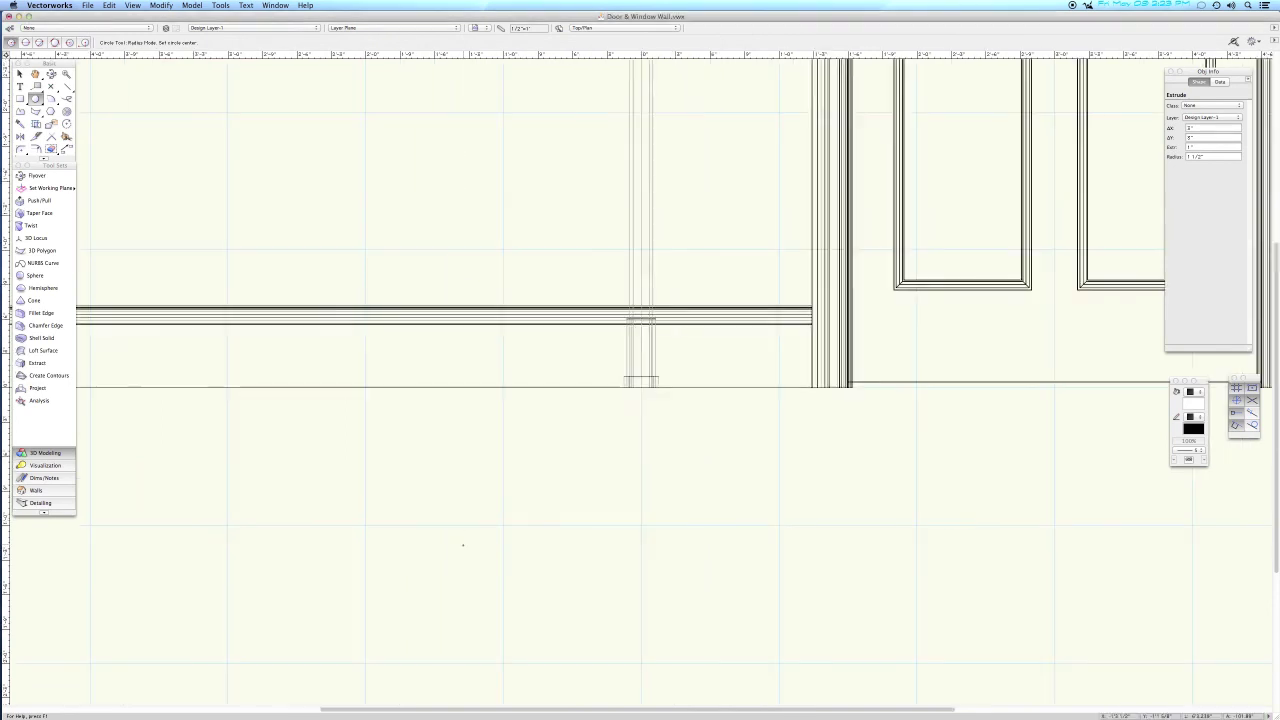
Option-drag a copy of the flange disc to the collar's far end.
key("x")
key("x")
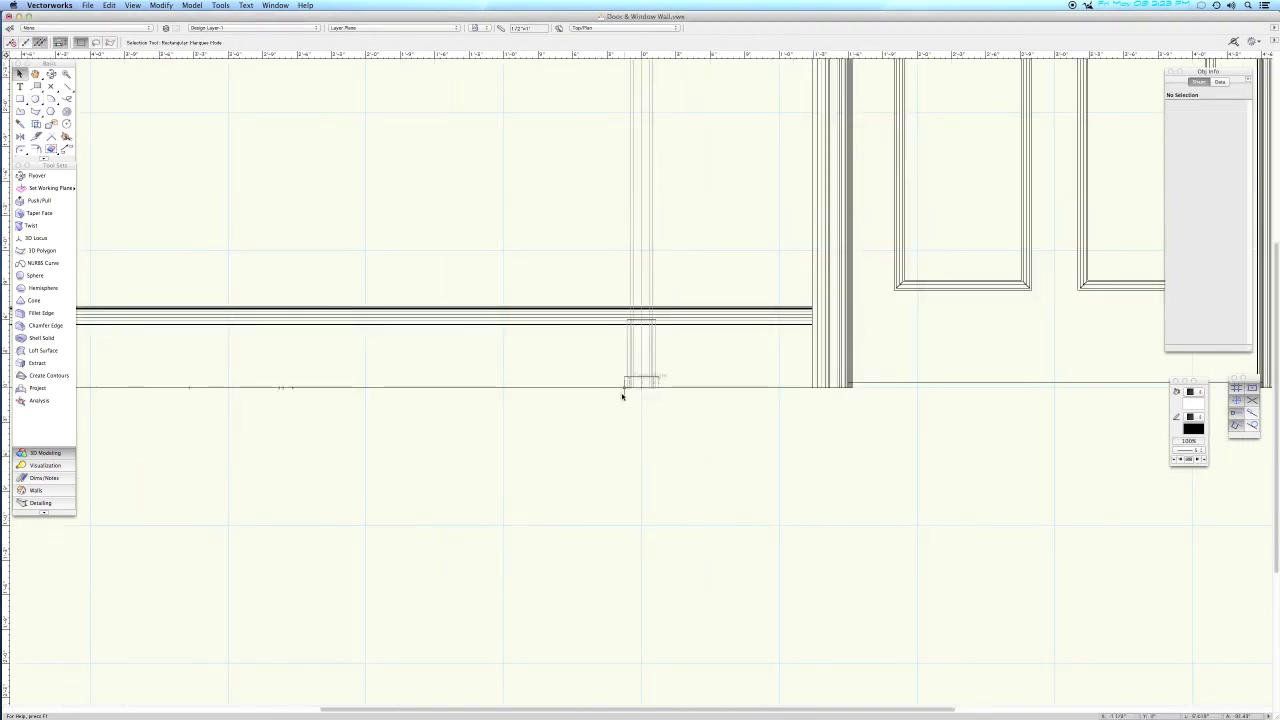
key("c")
left_click_drag(594, 294, 718, 403)
key("x")
left_click(659, 546)
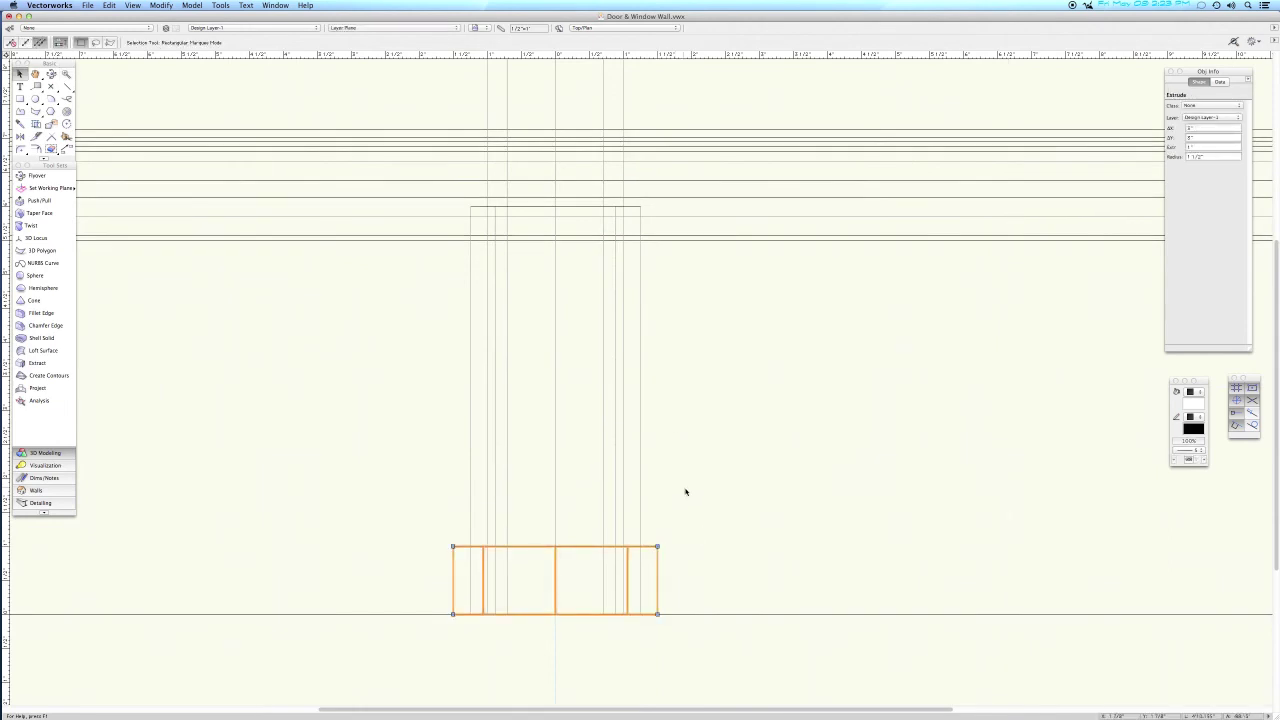
left_click_drag(556, 546, 563, 222)
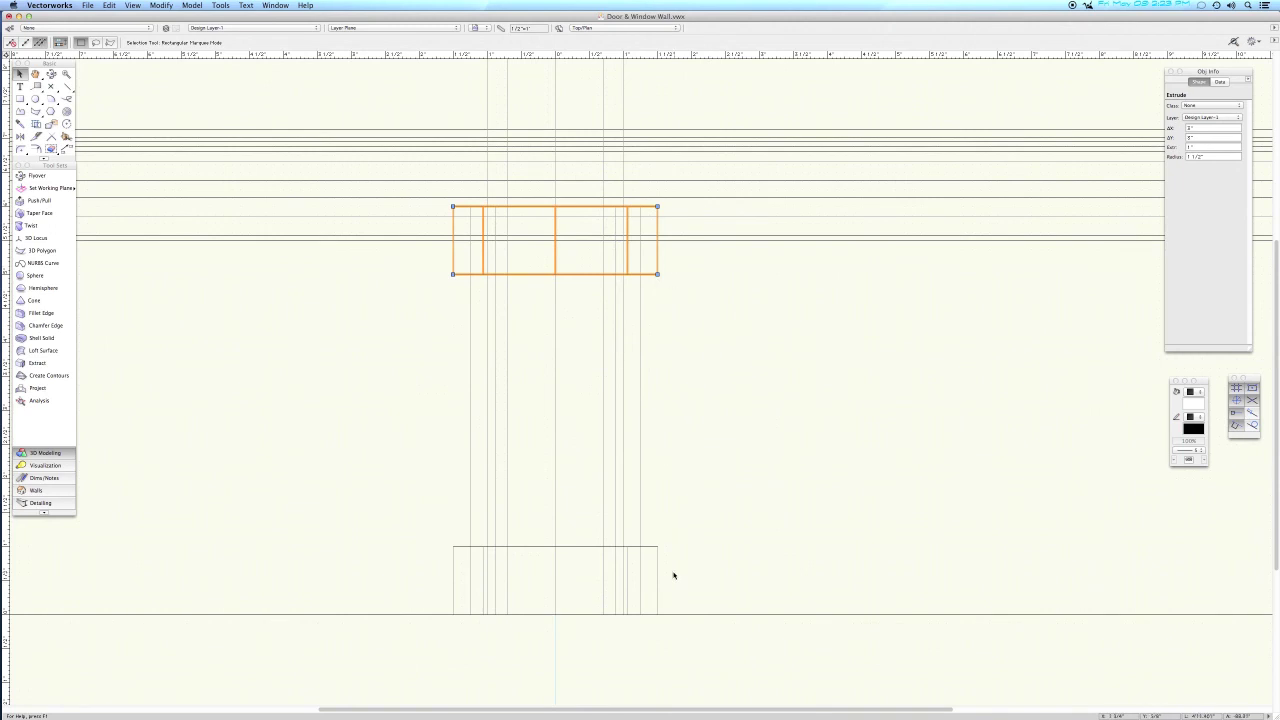
Check both flange discs close up in Right Isometric.
key("KP_3")
key("c")
key("super+4")
left_click_drag(491, 411, 550, 452)
key("x")
left_click(591, 449)
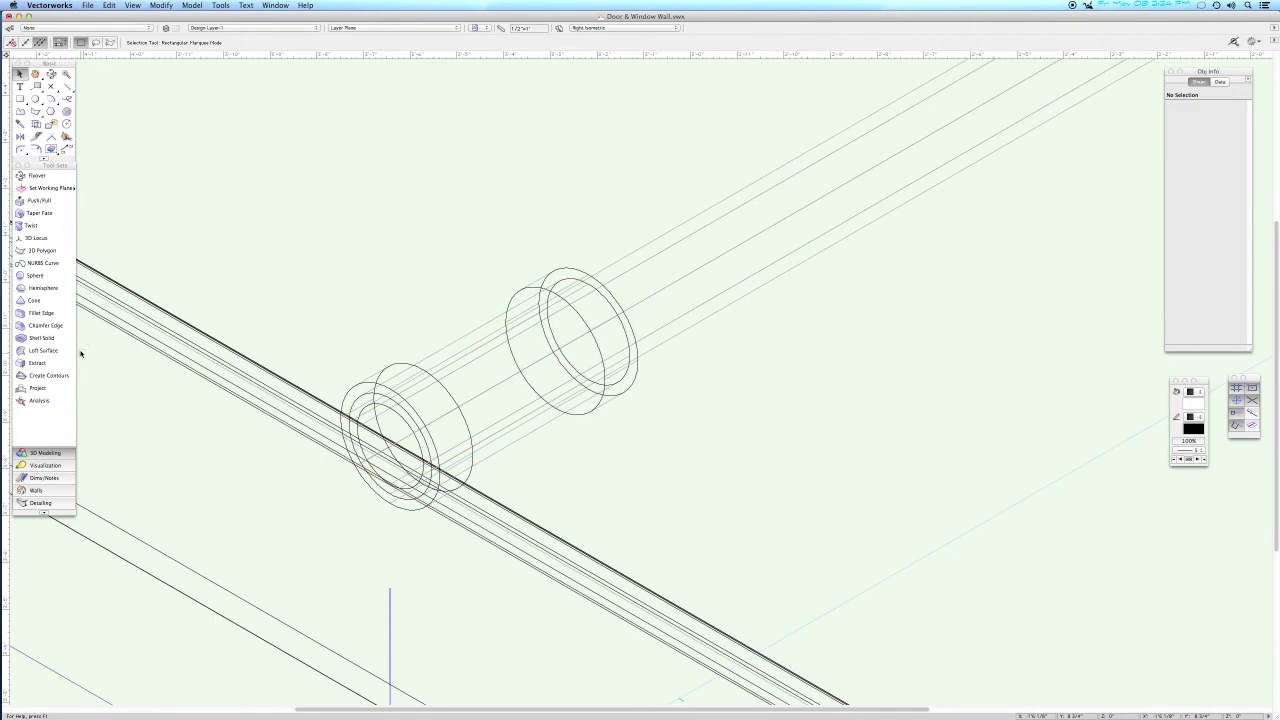
Fillet the front and rear outer ring edges of both flanges with a 1/8-inch round.
left_click(42, 313)
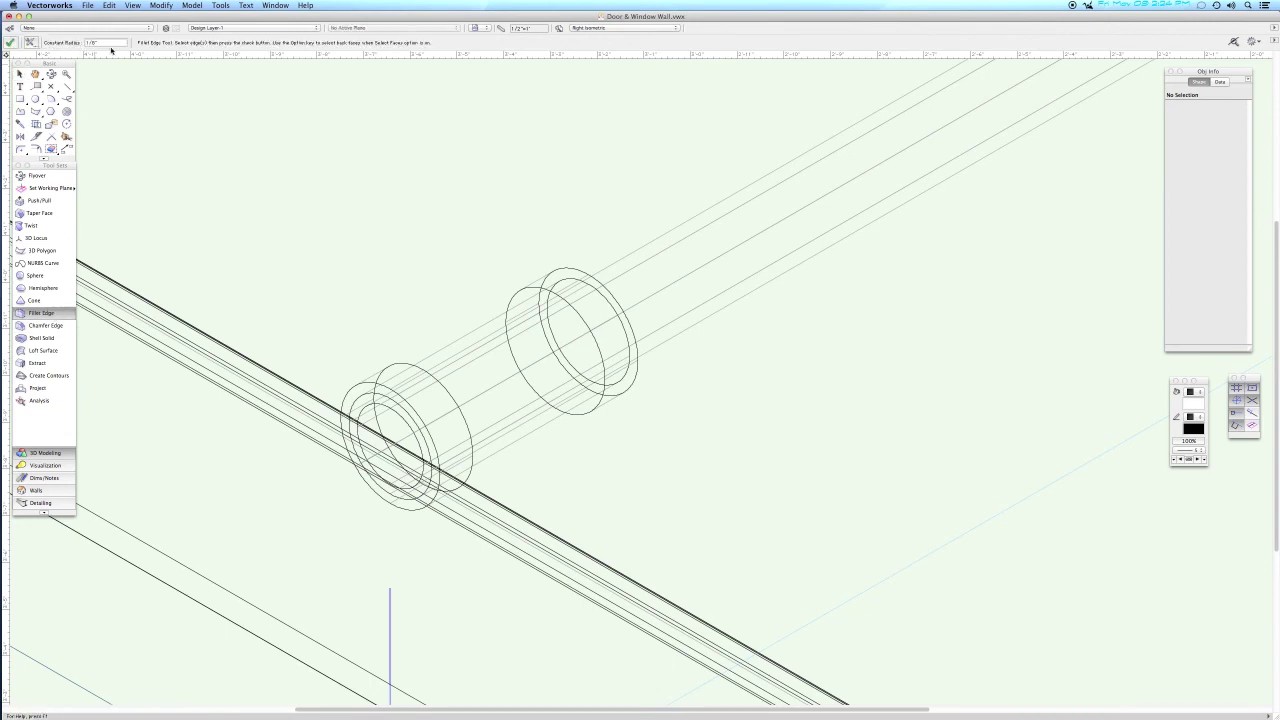
left_click(568, 268)
left_click(569, 270)
left_click(539, 286)
left_click(432, 369)
left_click(371, 384)
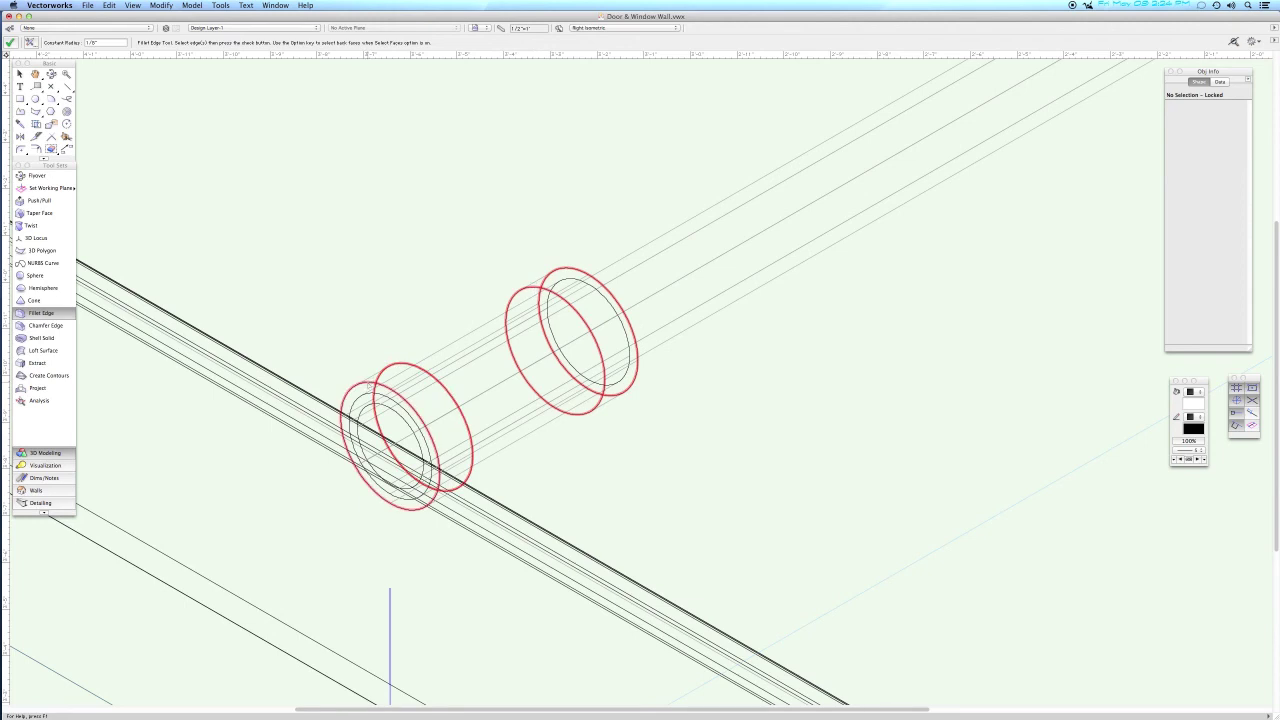
key("Return")
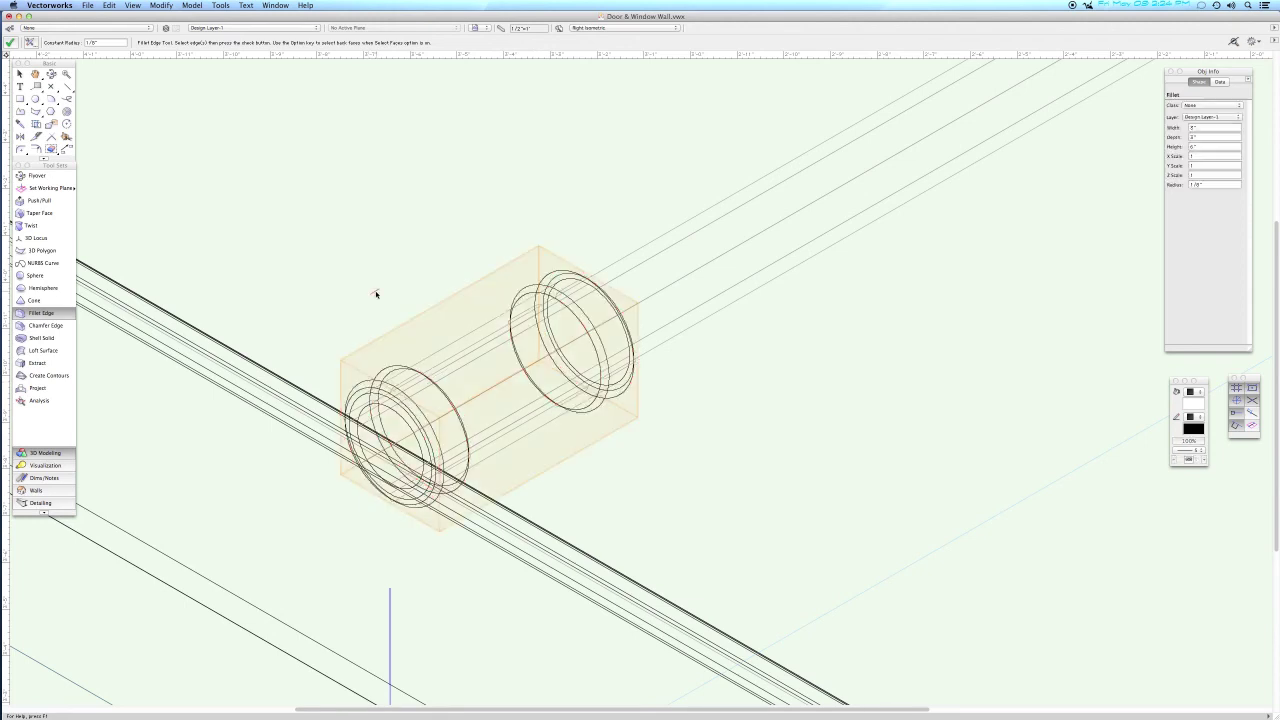
key("x")
left_click(681, 422)
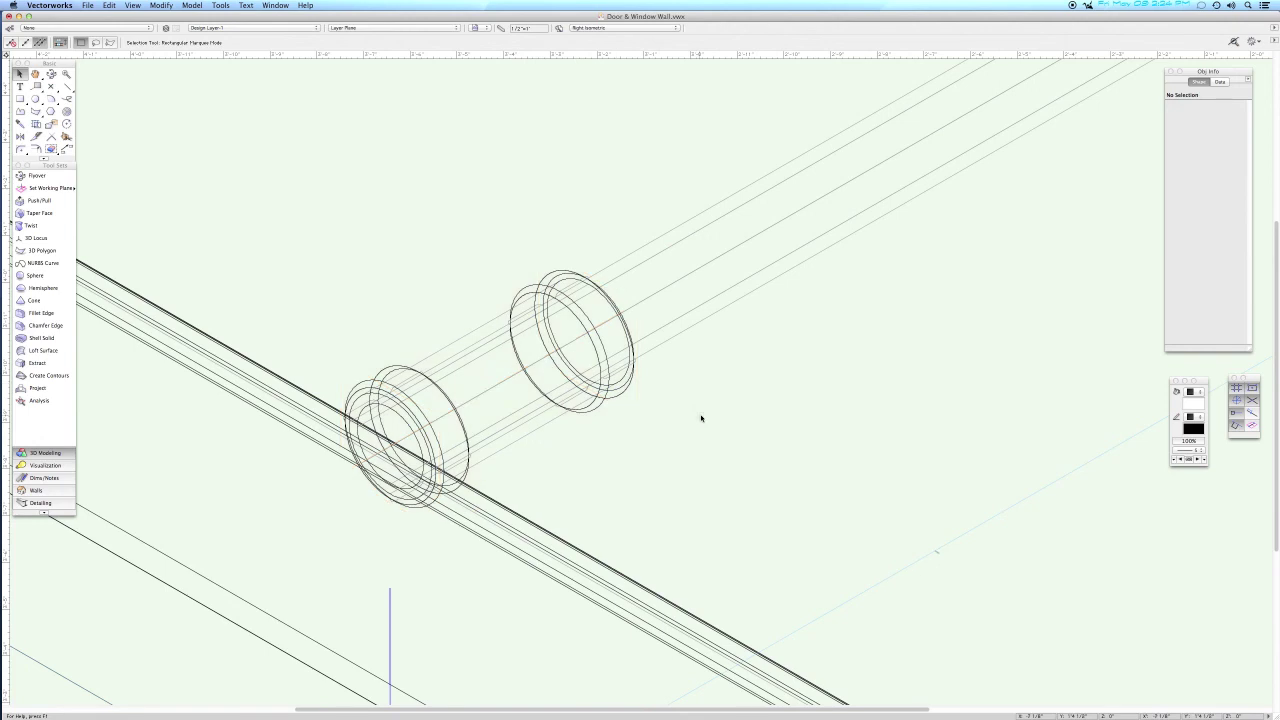
Zoom in on the two flanges in Top/Plan and start a line at the upper flange's top centre.
key("F5")
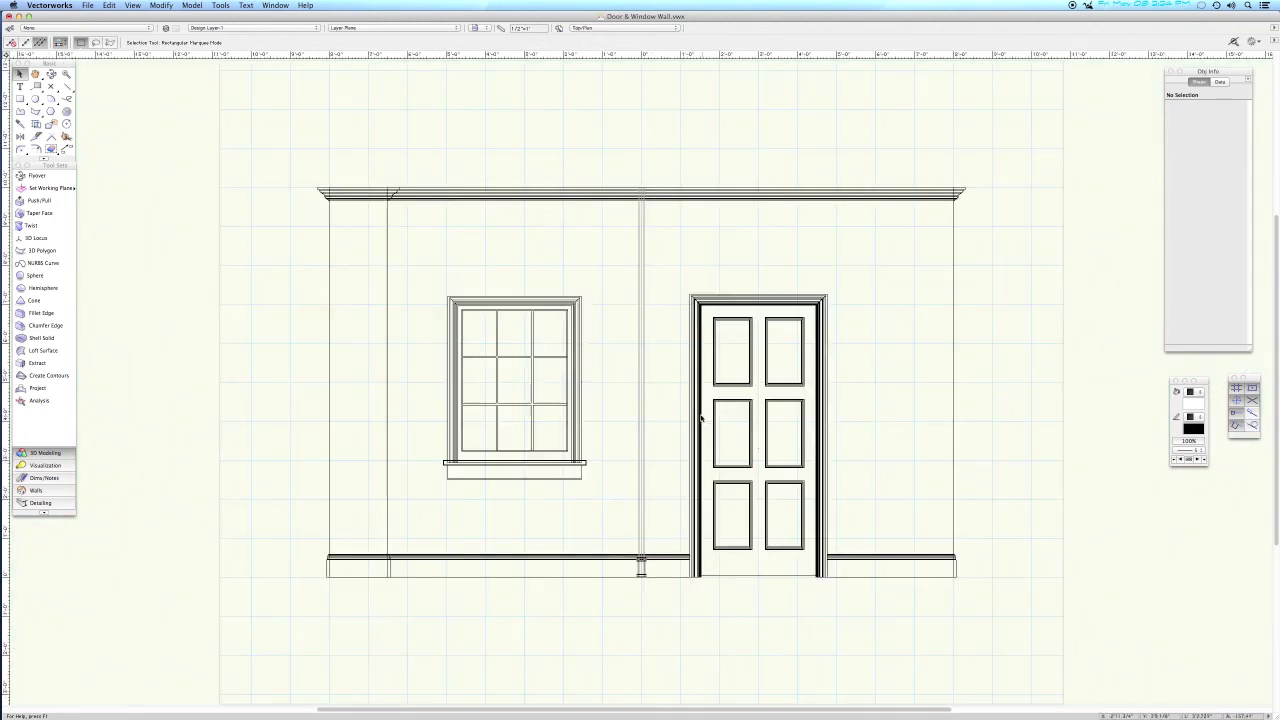
key("c")
left_click_drag(617, 538, 664, 587)
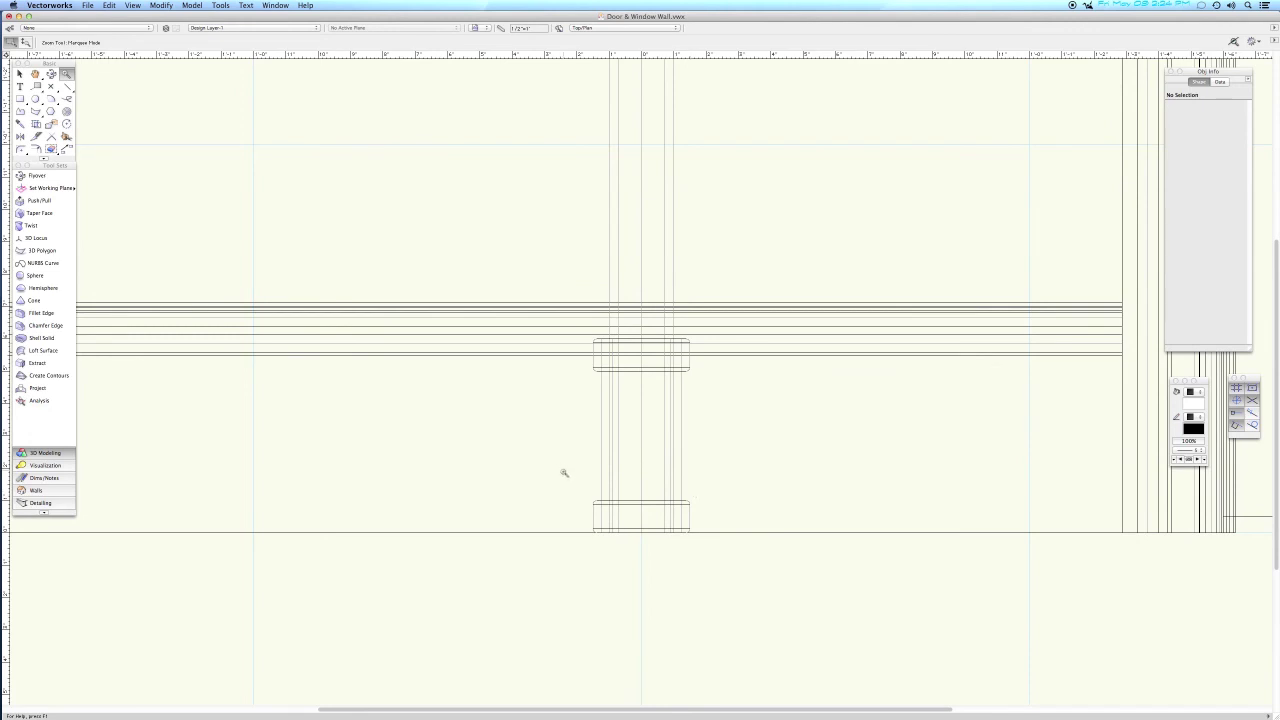
left_click_drag(574, 278, 730, 565)
key("2")
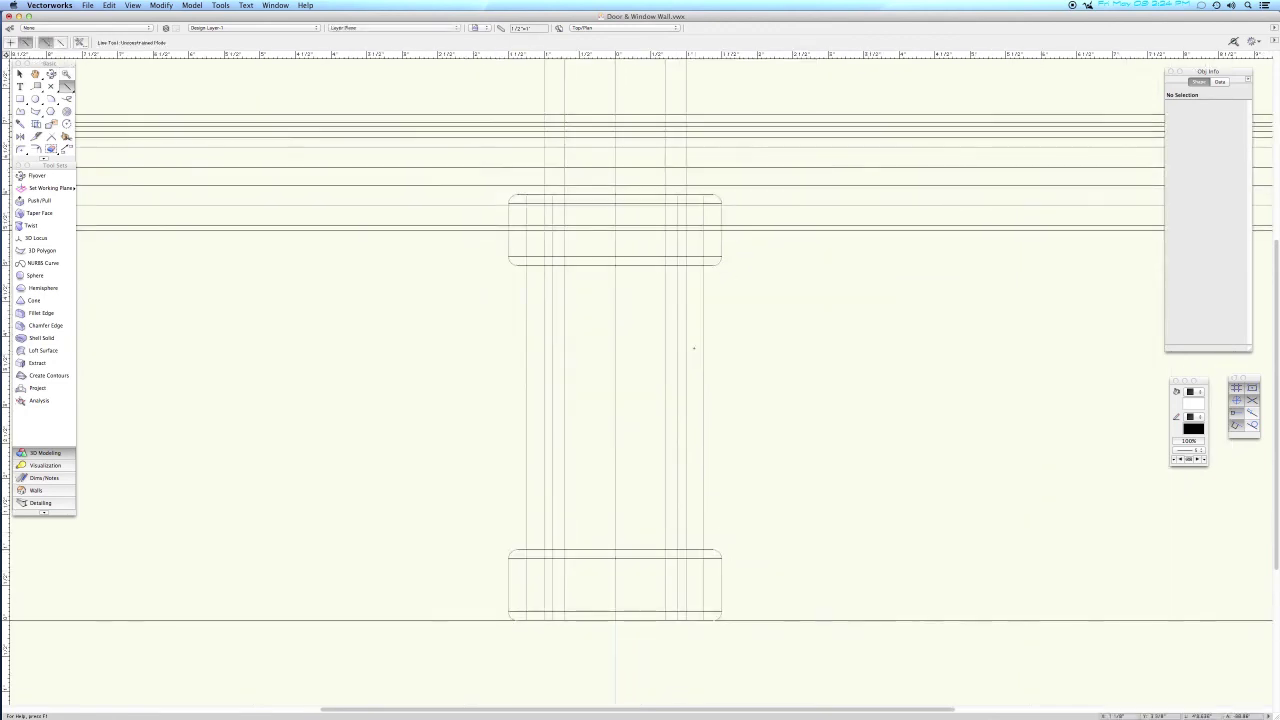
left_click(615, 193)
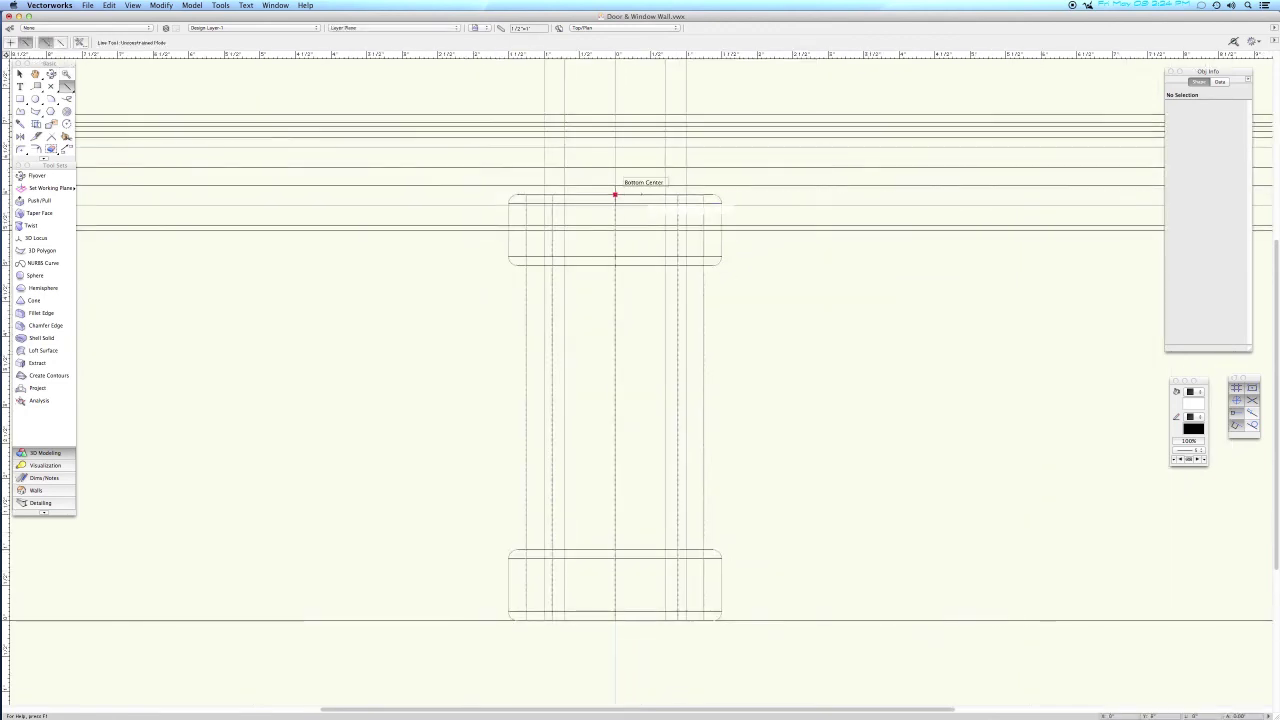
Trace lines across the top and down the pilaster's right edge to the lower section.
left_click(713, 194)
left_click(721, 200)
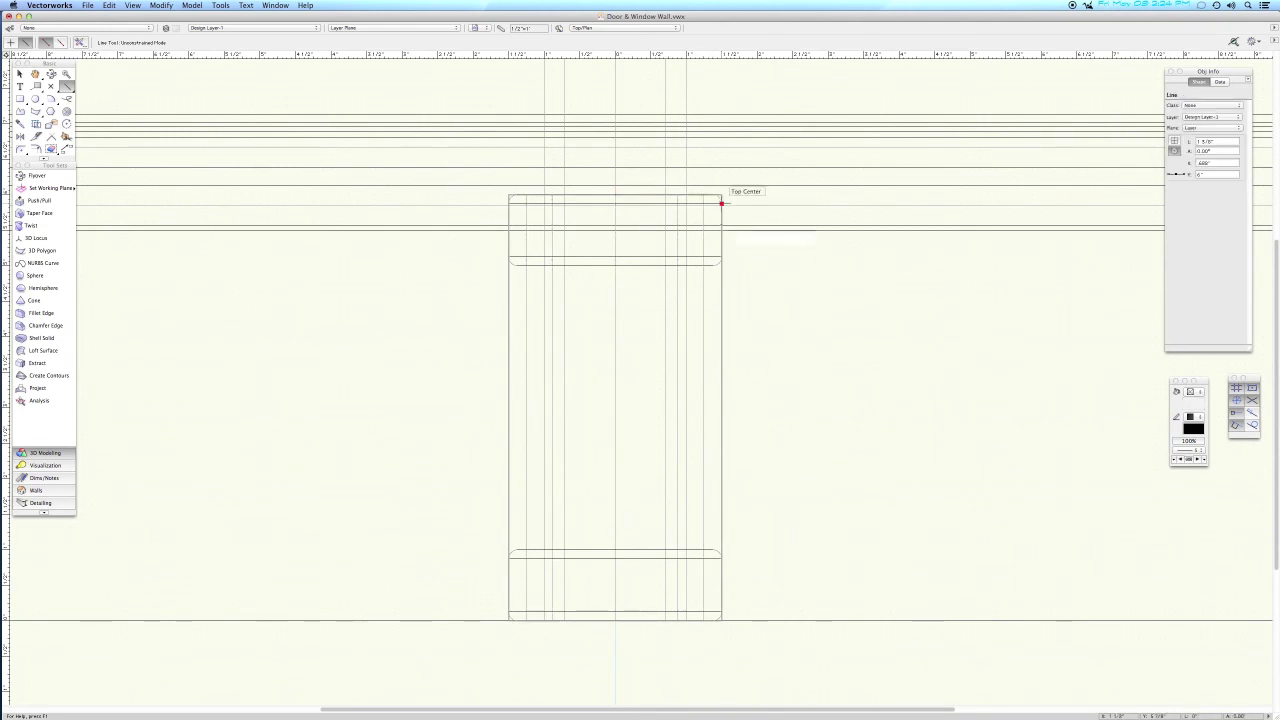
left_click(721, 258)
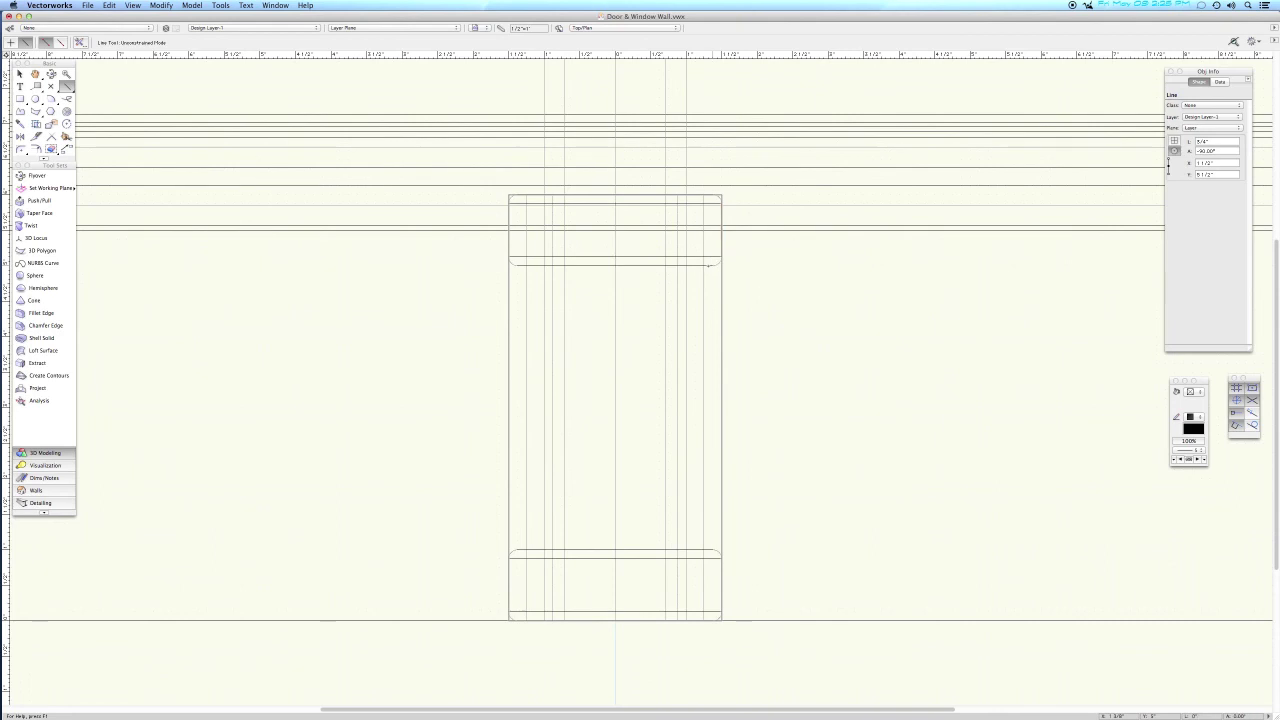
left_click(703, 264)
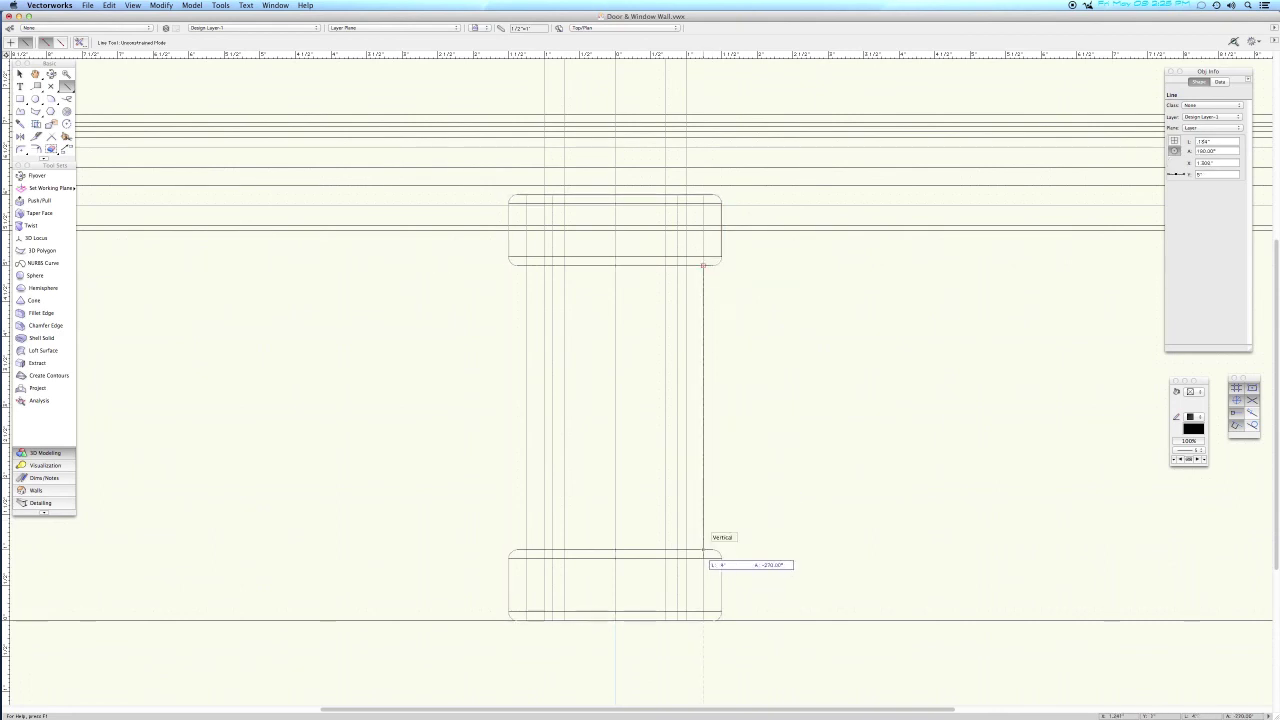
left_click(703, 549)
Continue the outline along the lower step and bottom edge to the Bottom Center point.
left_click(703, 549)
left_click(721, 550)
left_click(721, 556)
left_click(712, 603)
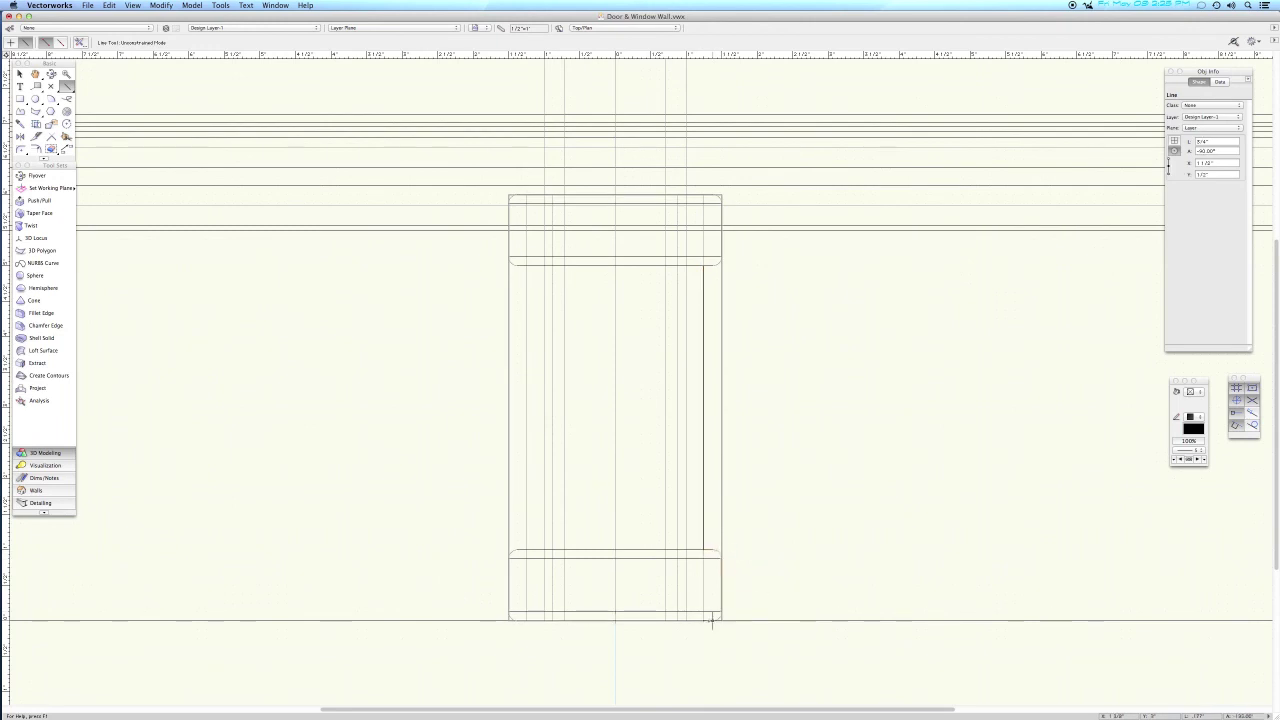
left_click(712, 620)
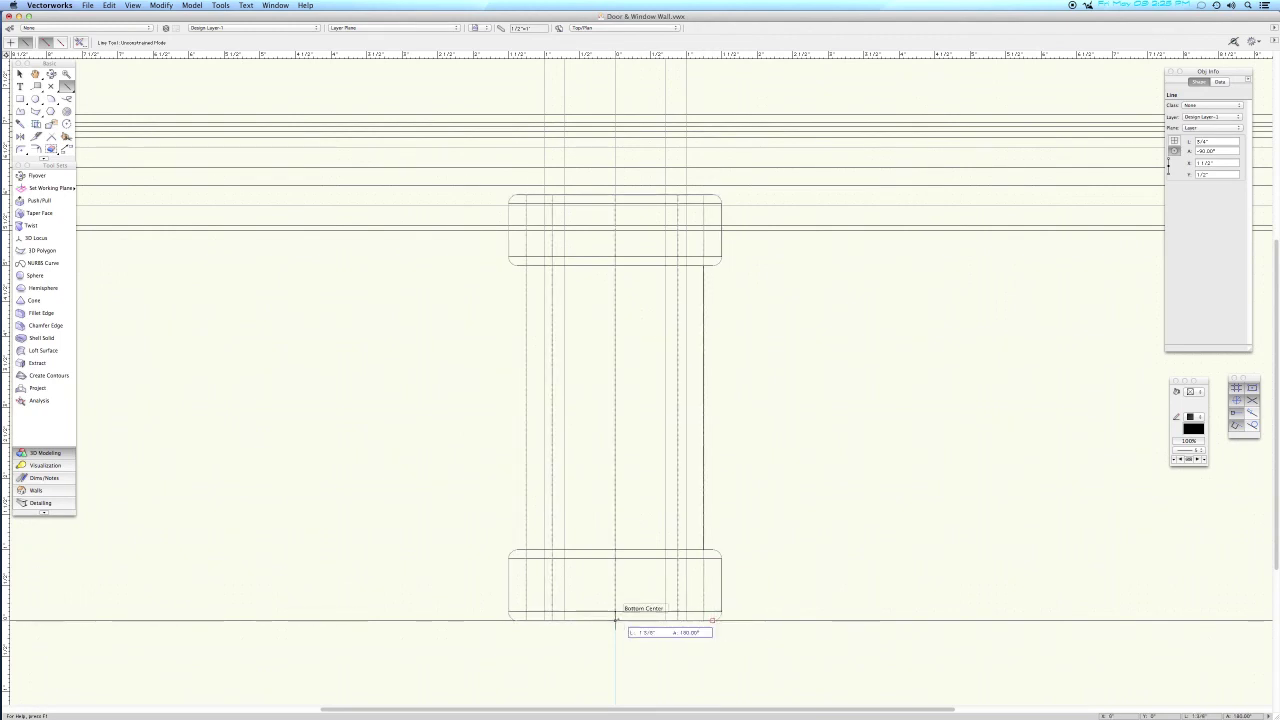
left_click(615, 620)
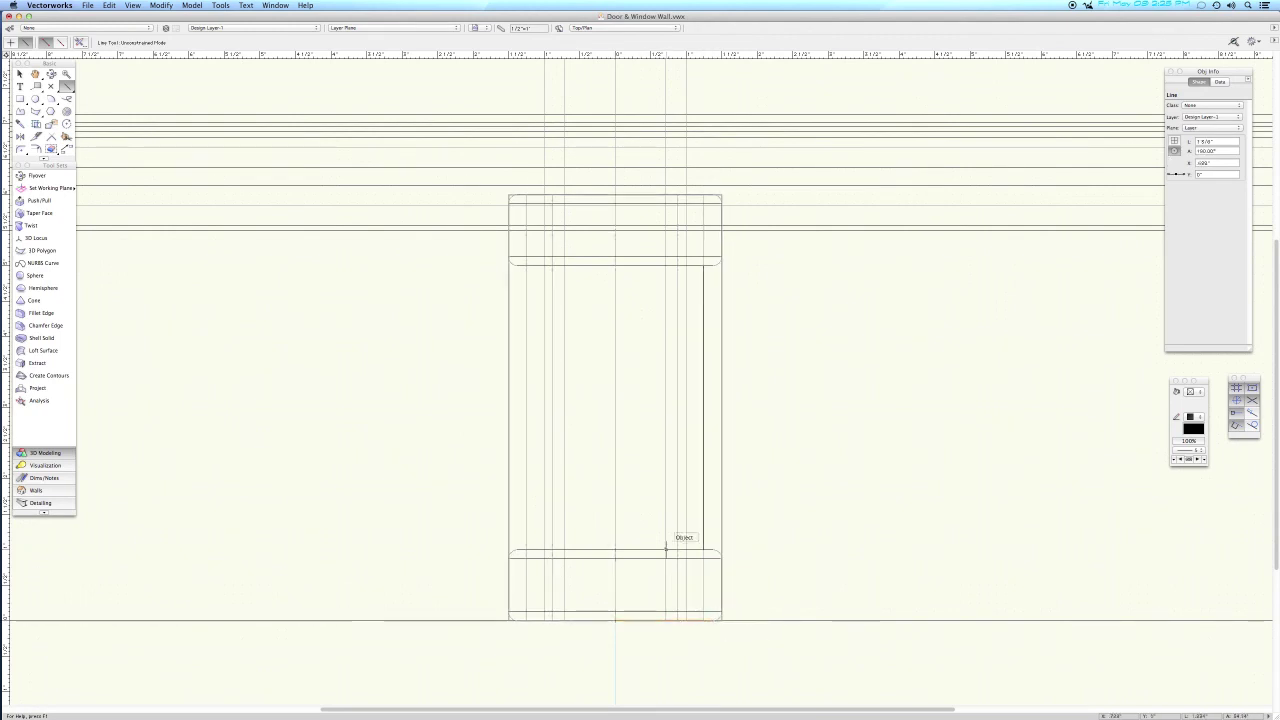
key("x")
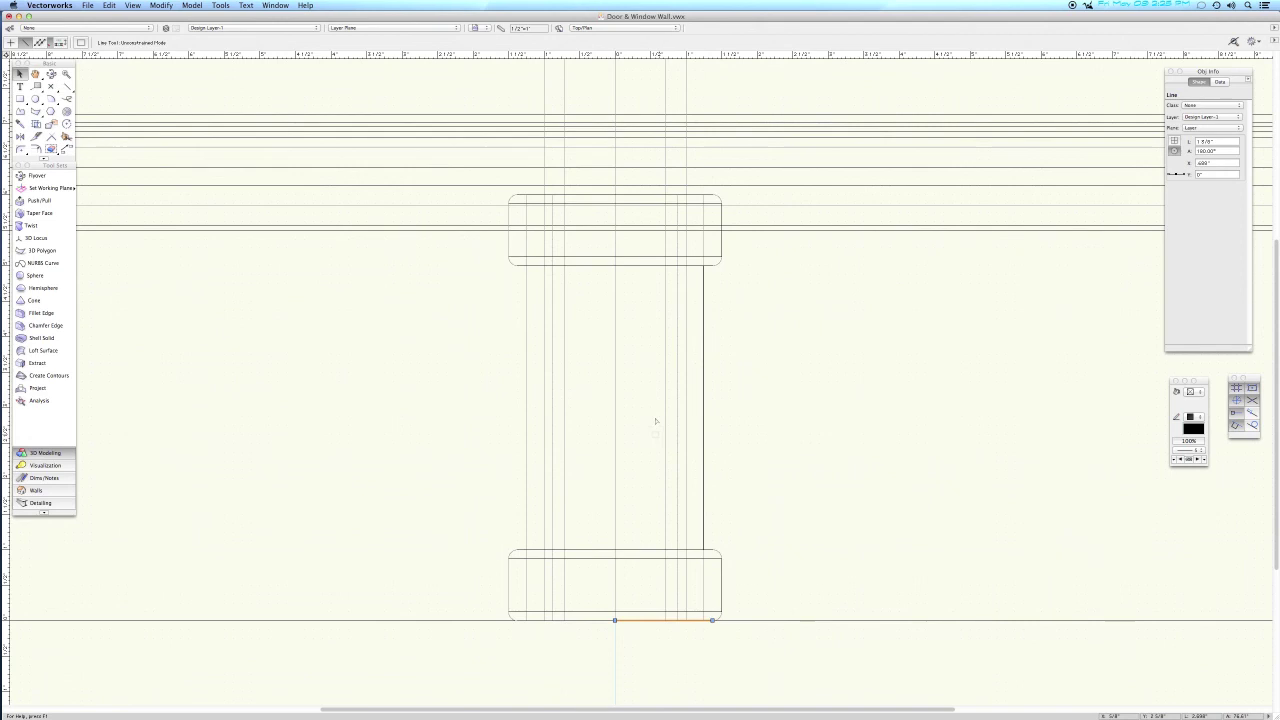
Move both door pieces 11 inches along Y, leaving the traced lines alone.
left_click(640, 263)
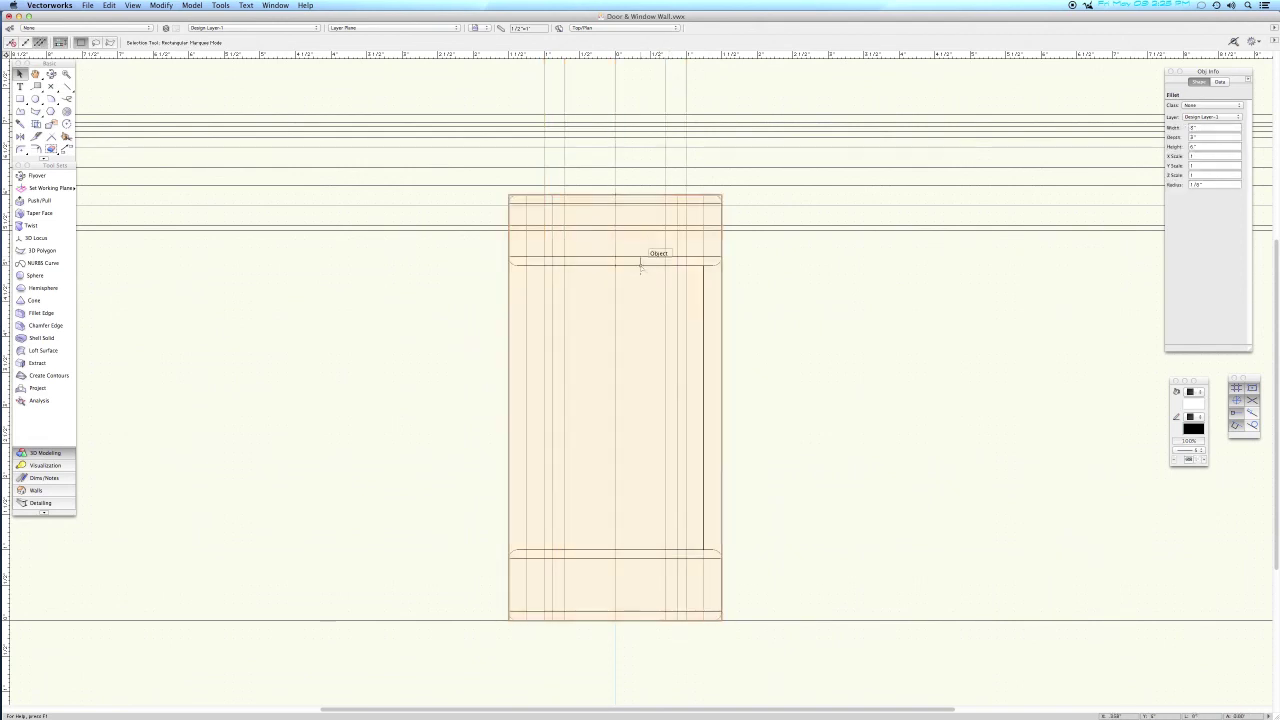
left_click(785, 262)
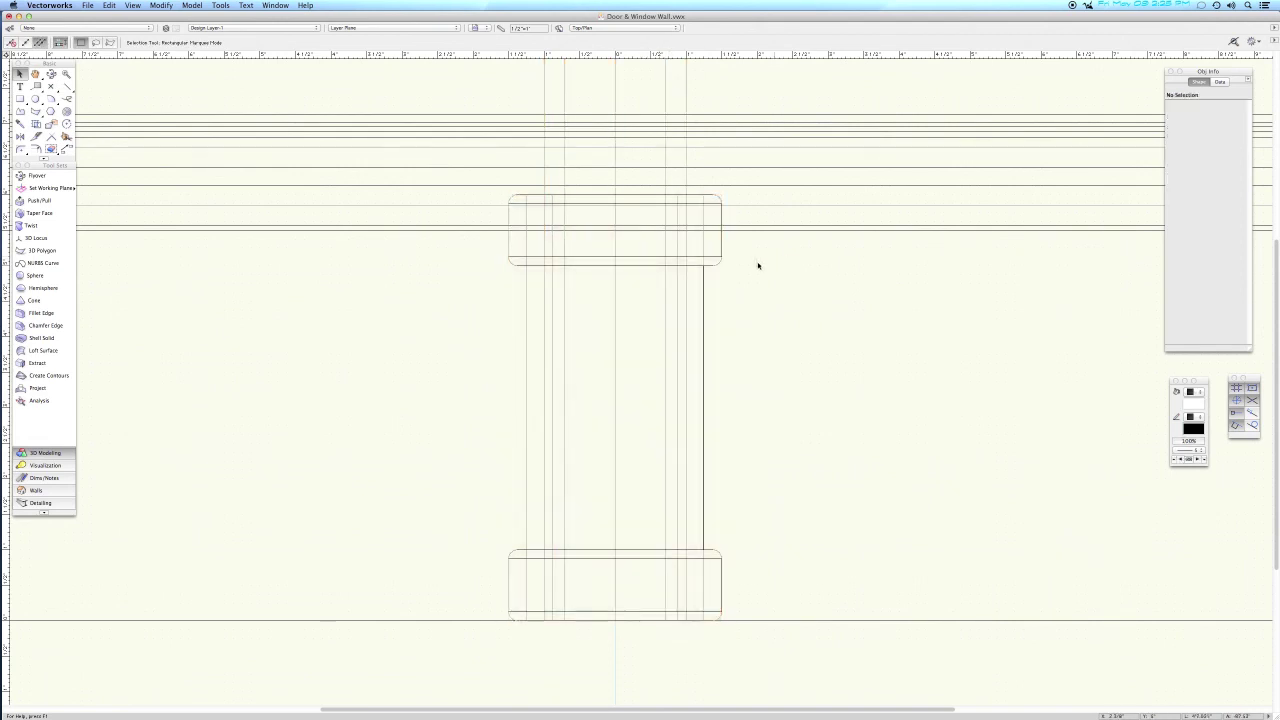
left_click(641, 256)
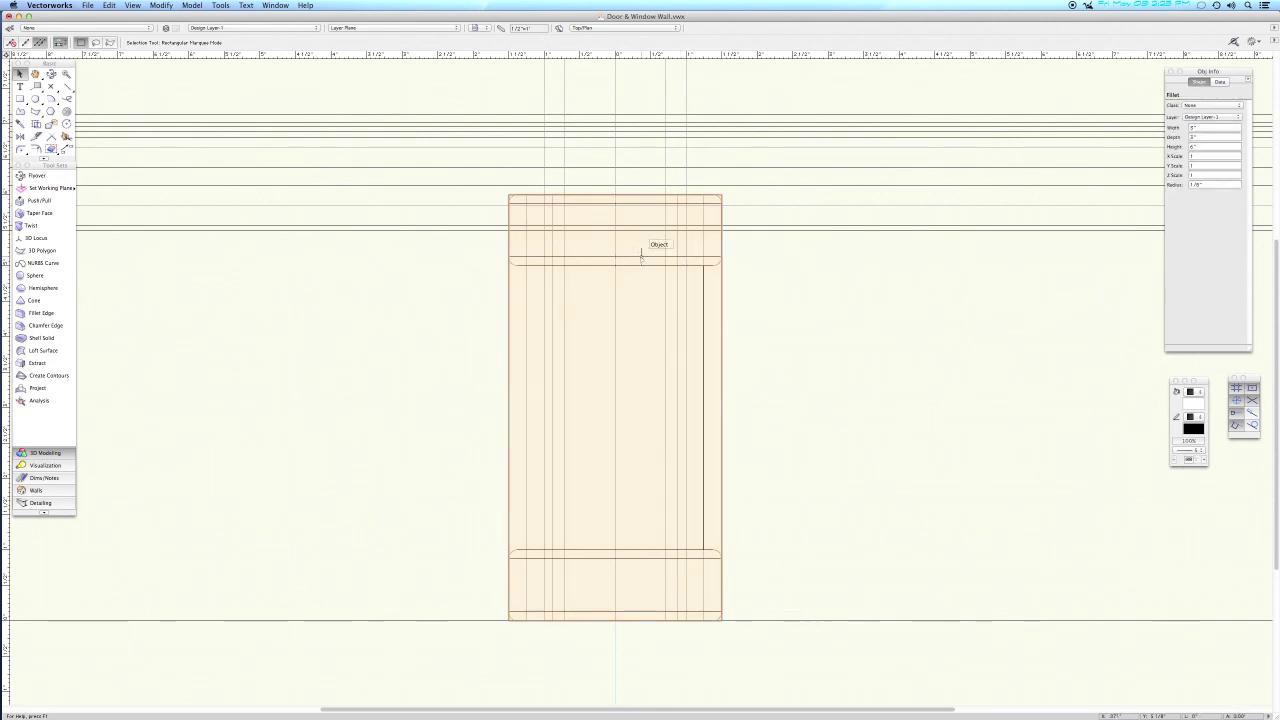
left_click(526, 328, "shift")
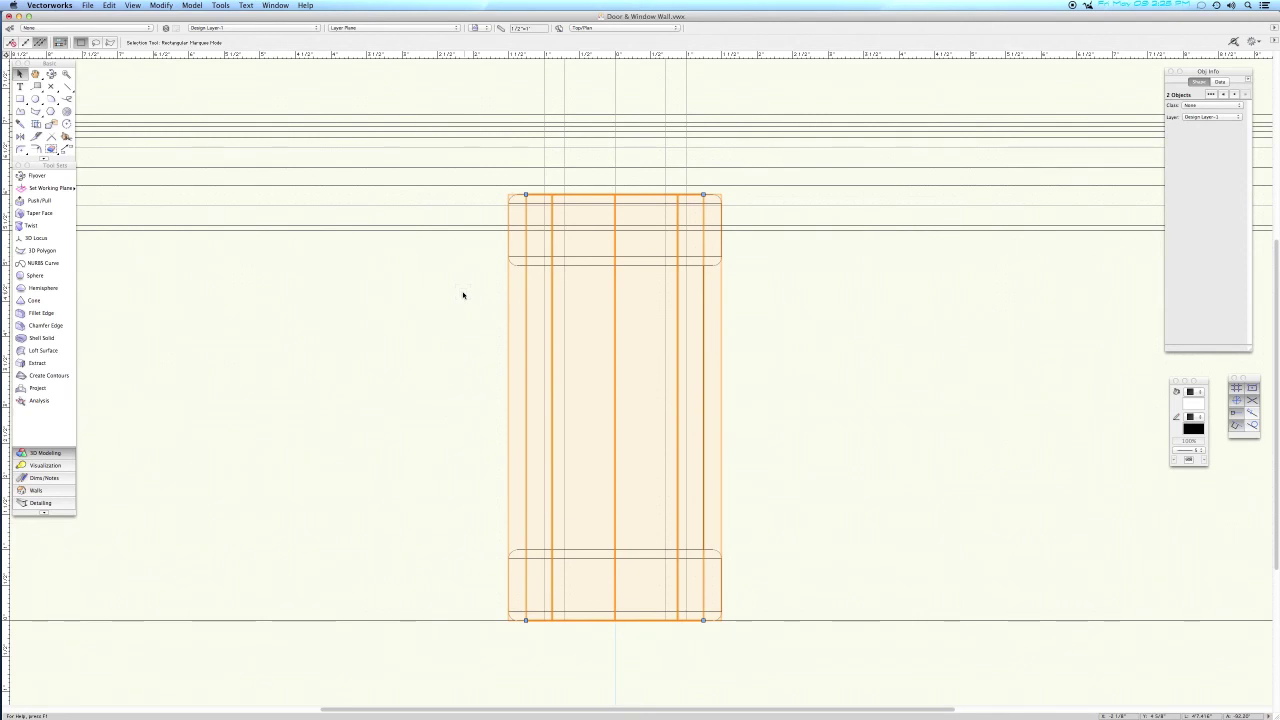
key("super+m")
key("Tab")
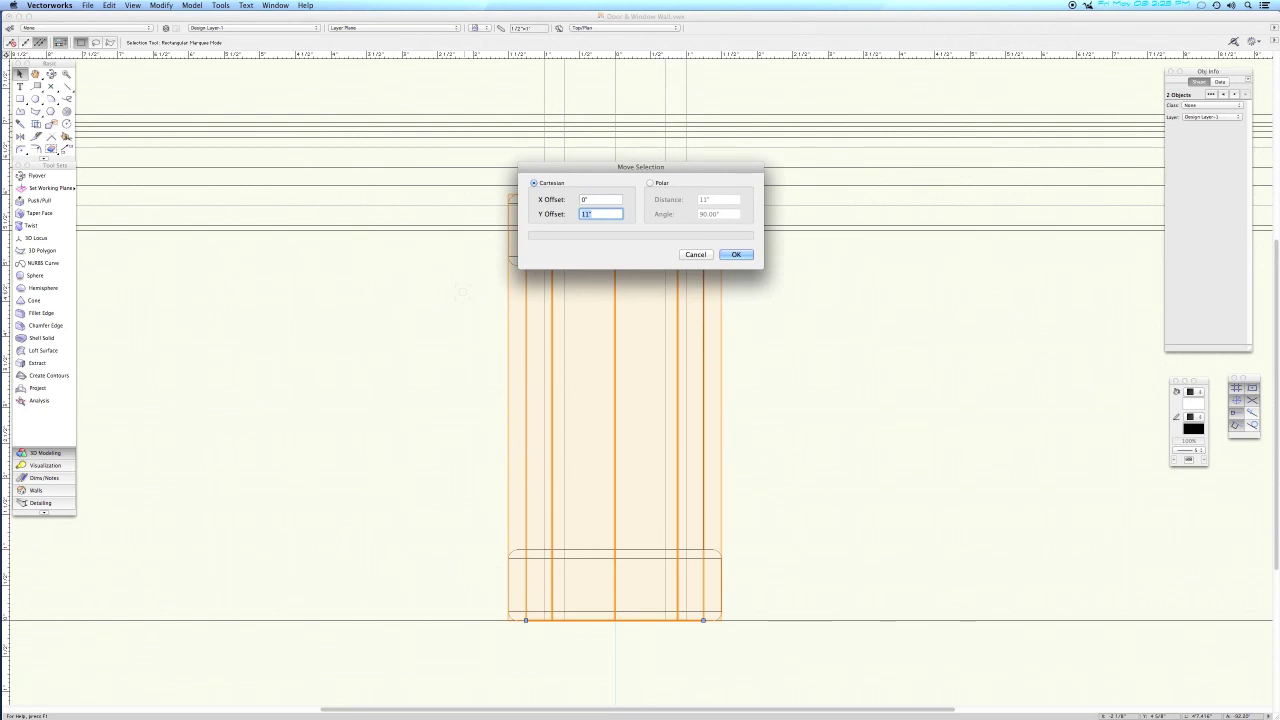
key("Return")
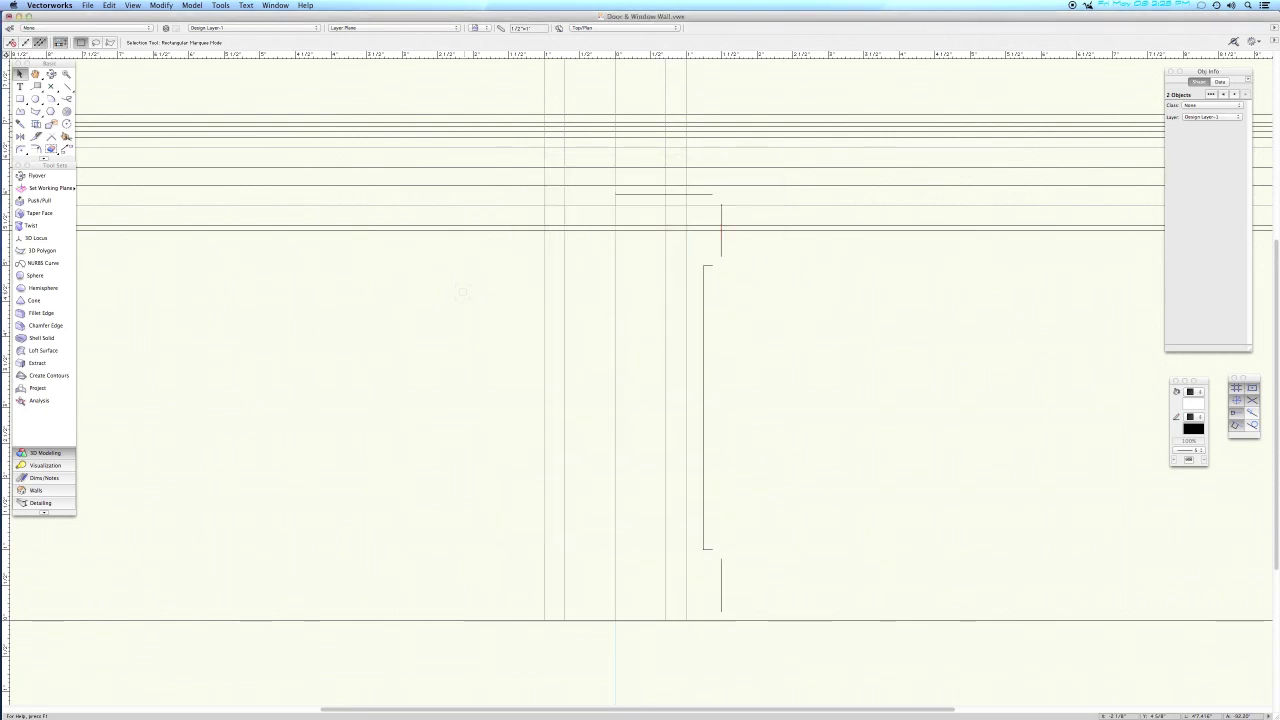
left_click(748, 272)
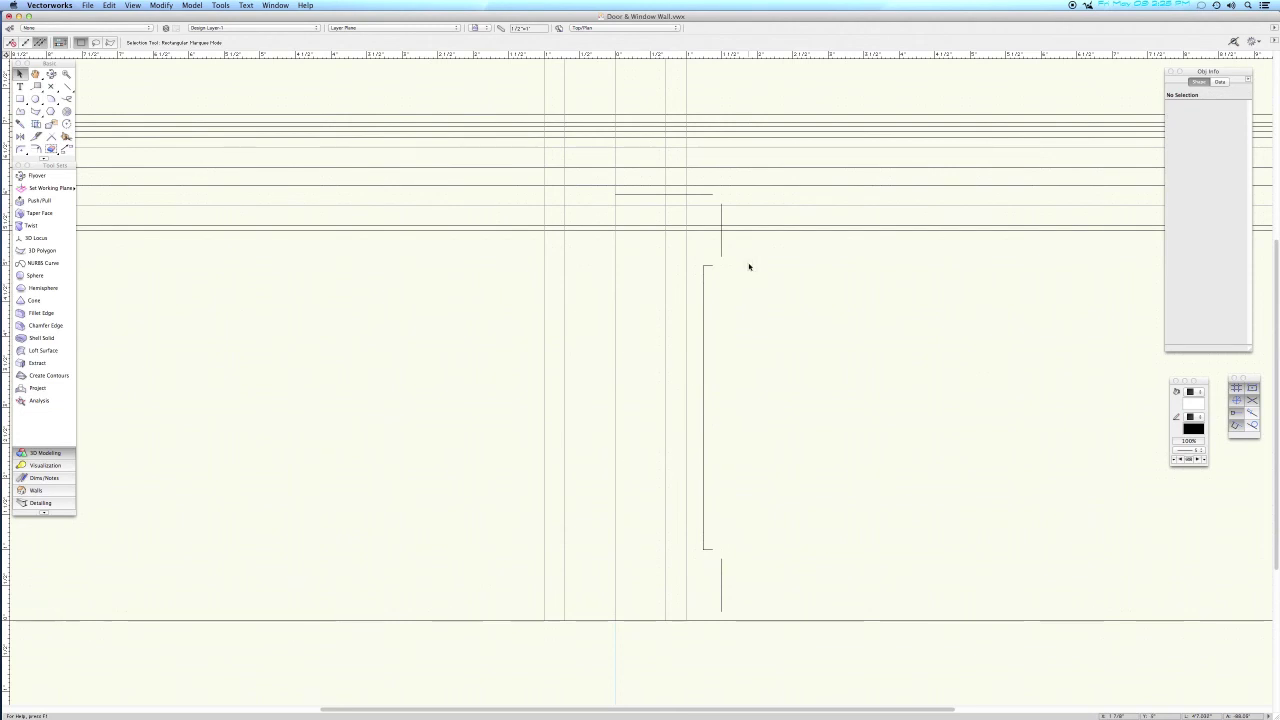
Draw a center-mode quarter-circle arc at the outline's upper step corner.
key("c")
left_click_drag(682, 170, 765, 290)
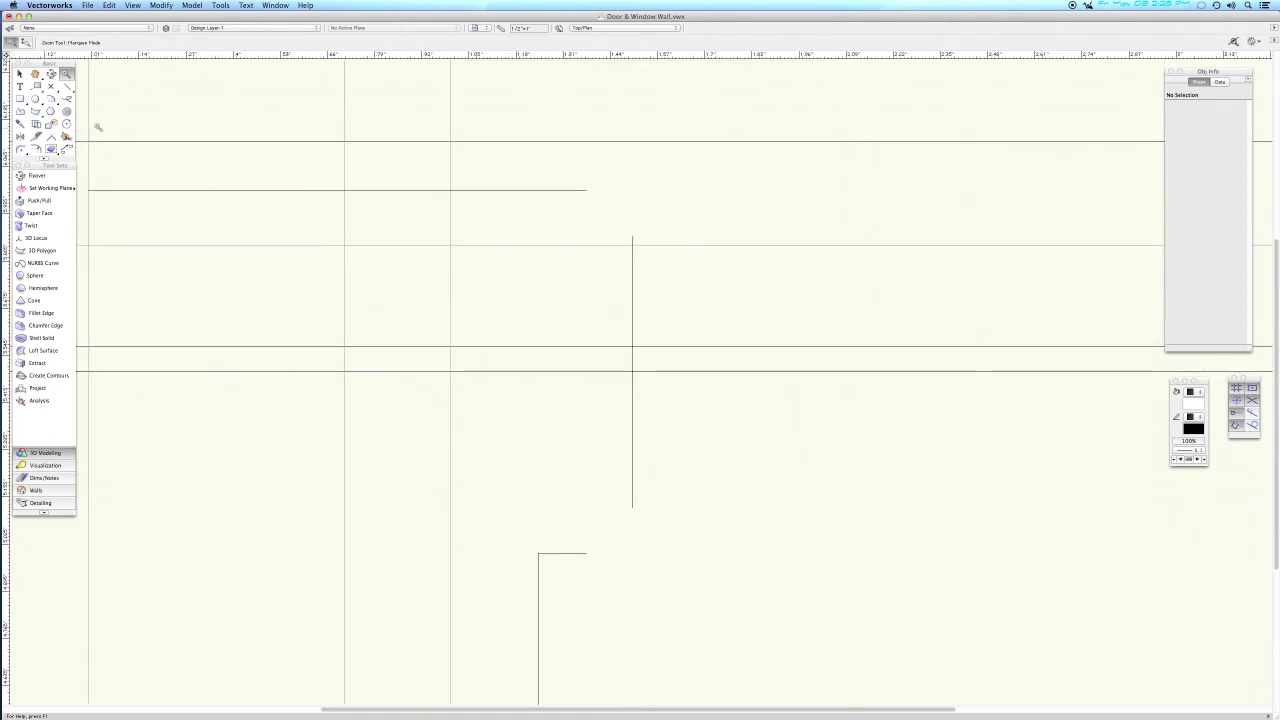
left_click(52, 99)
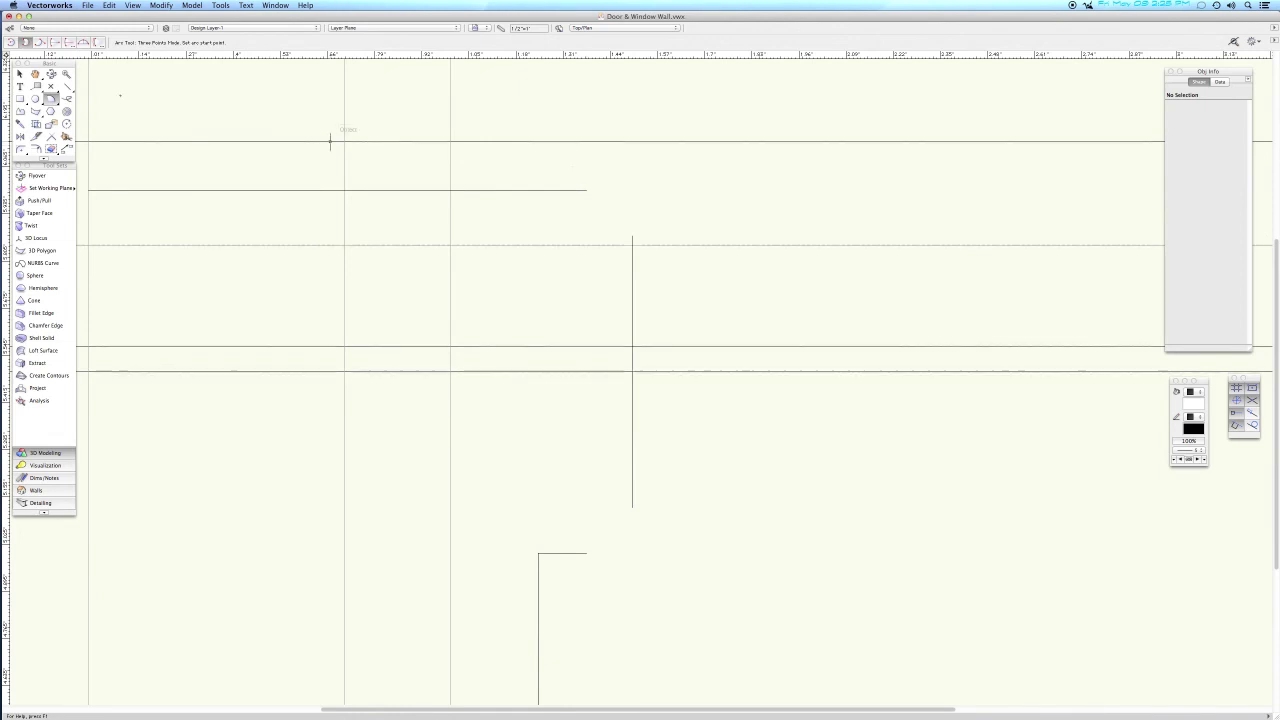
left_click(56, 43)
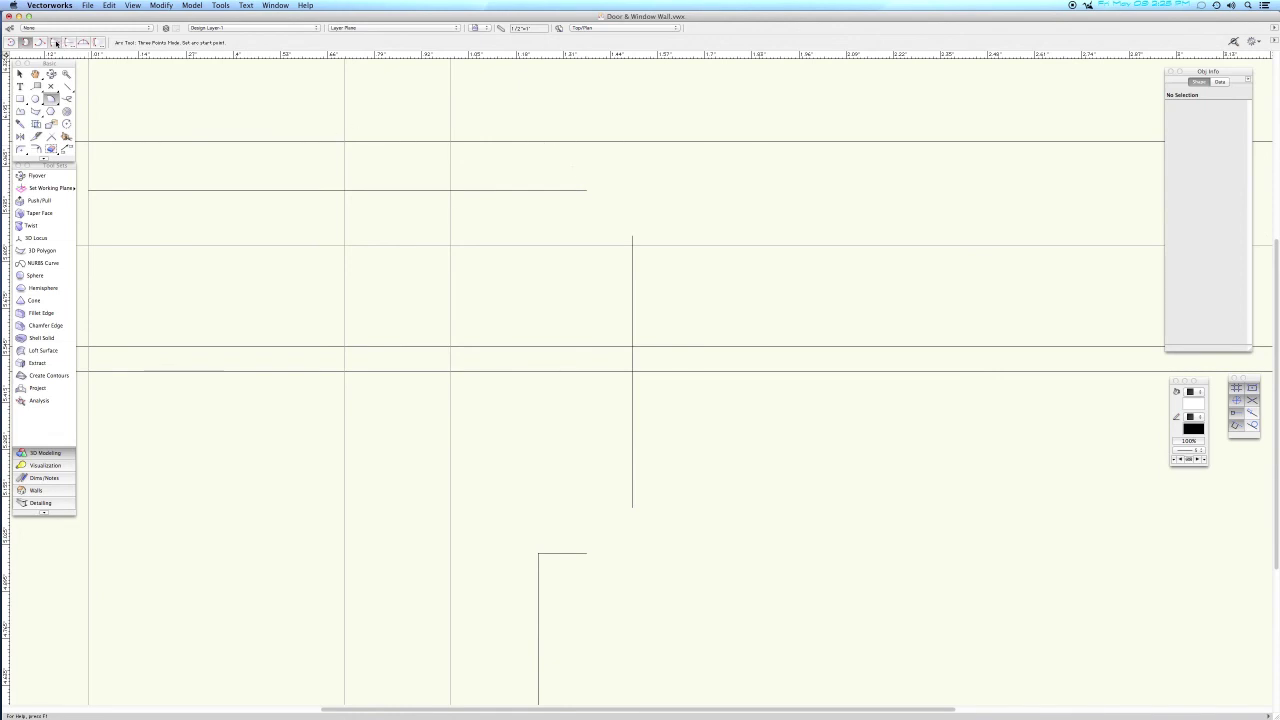
left_click(586, 190)
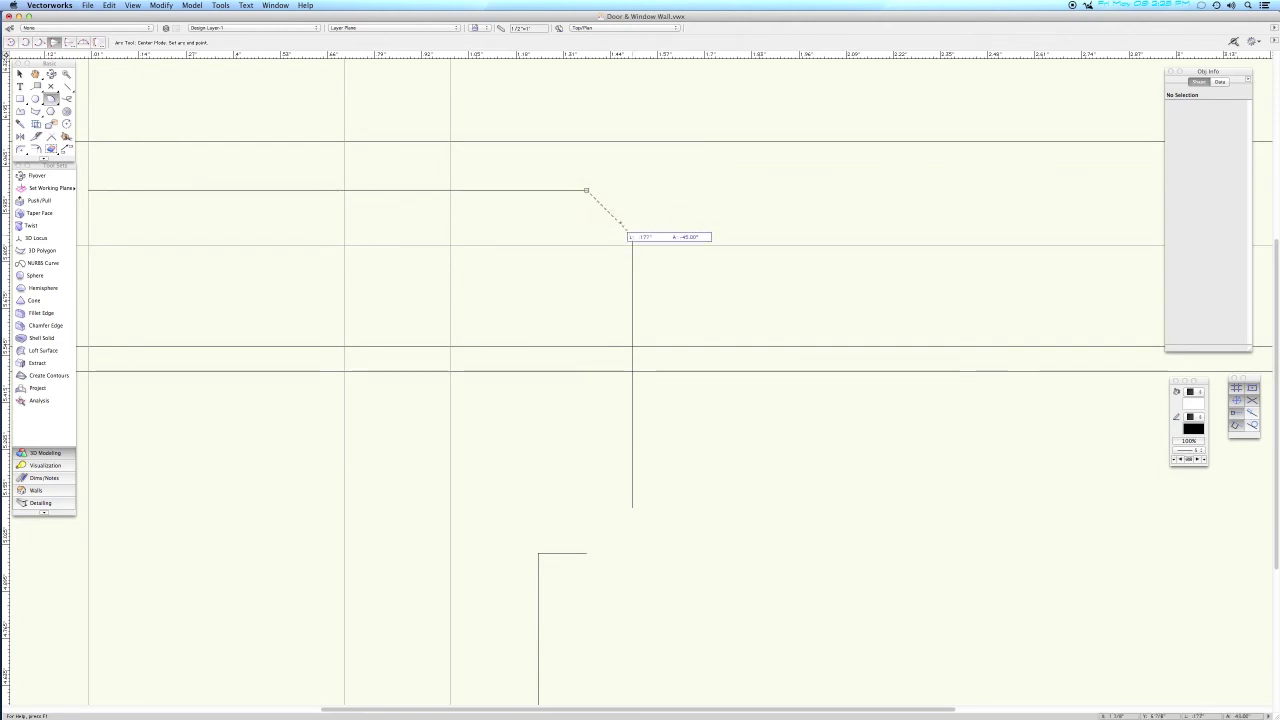
left_click(632, 234)
left_click(586, 235)
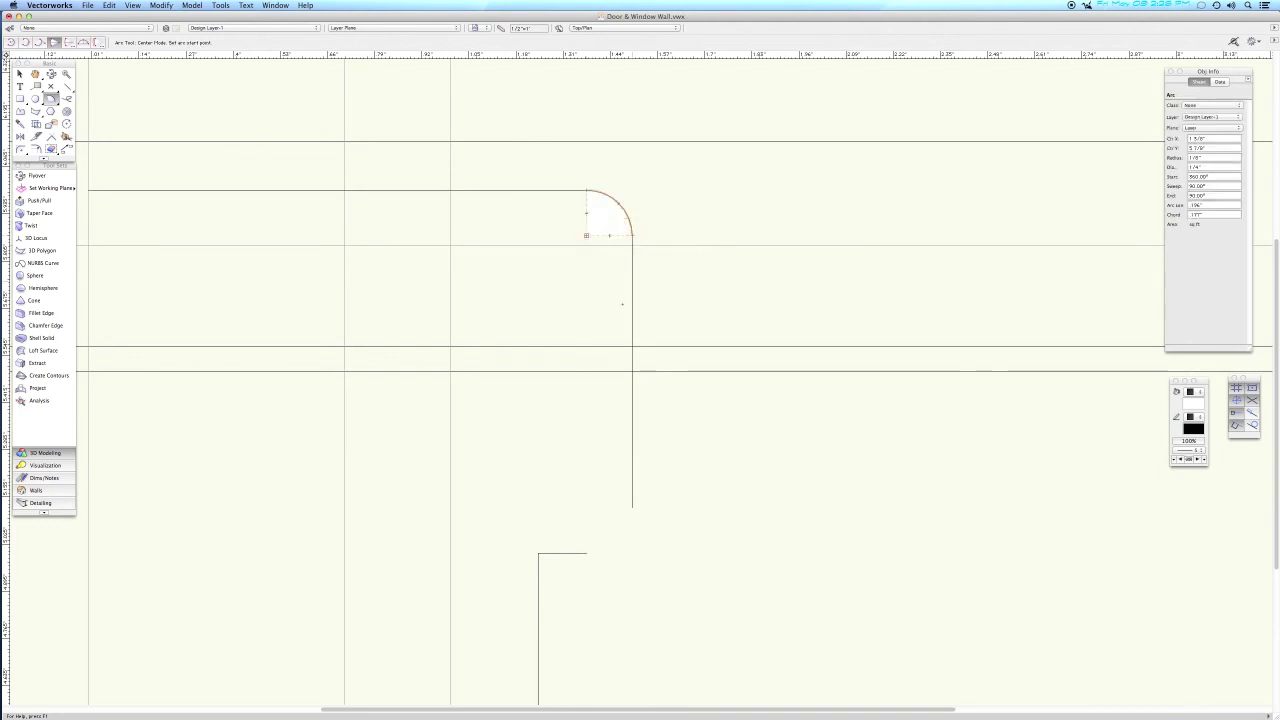
Mirror-duplicate the corner arc to the lower corner.
key("0")
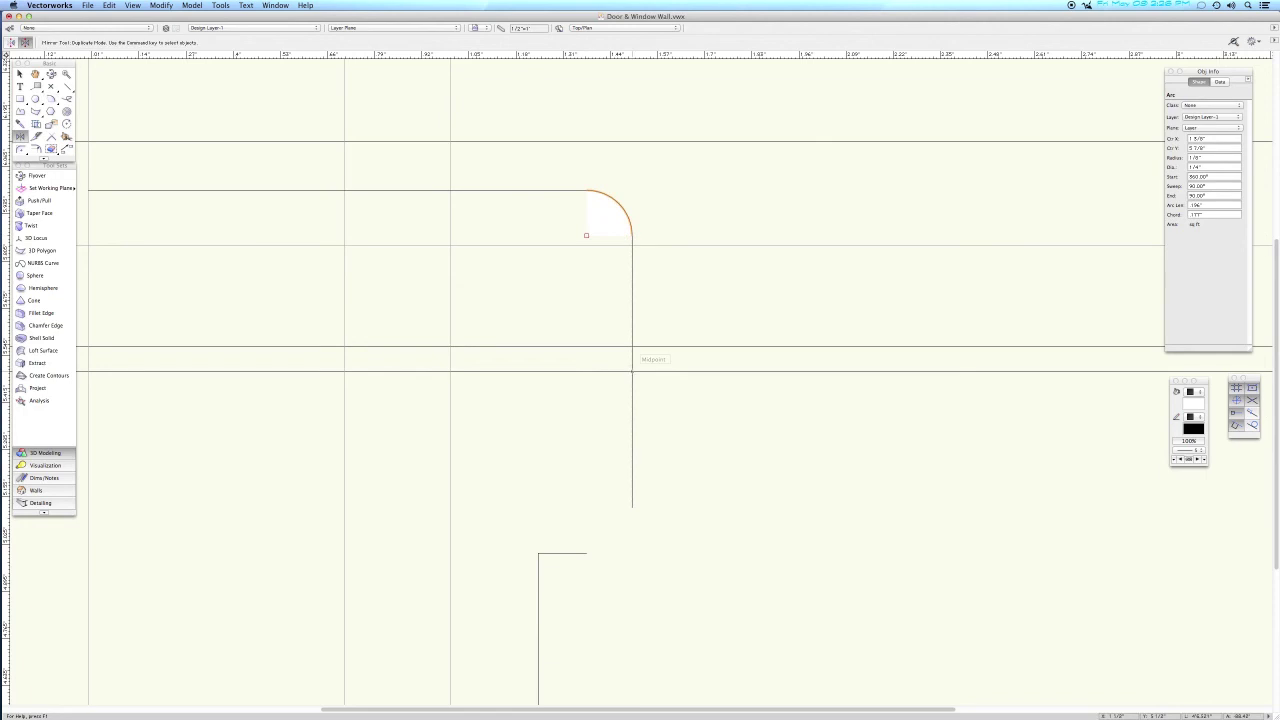
left_click(631, 371)
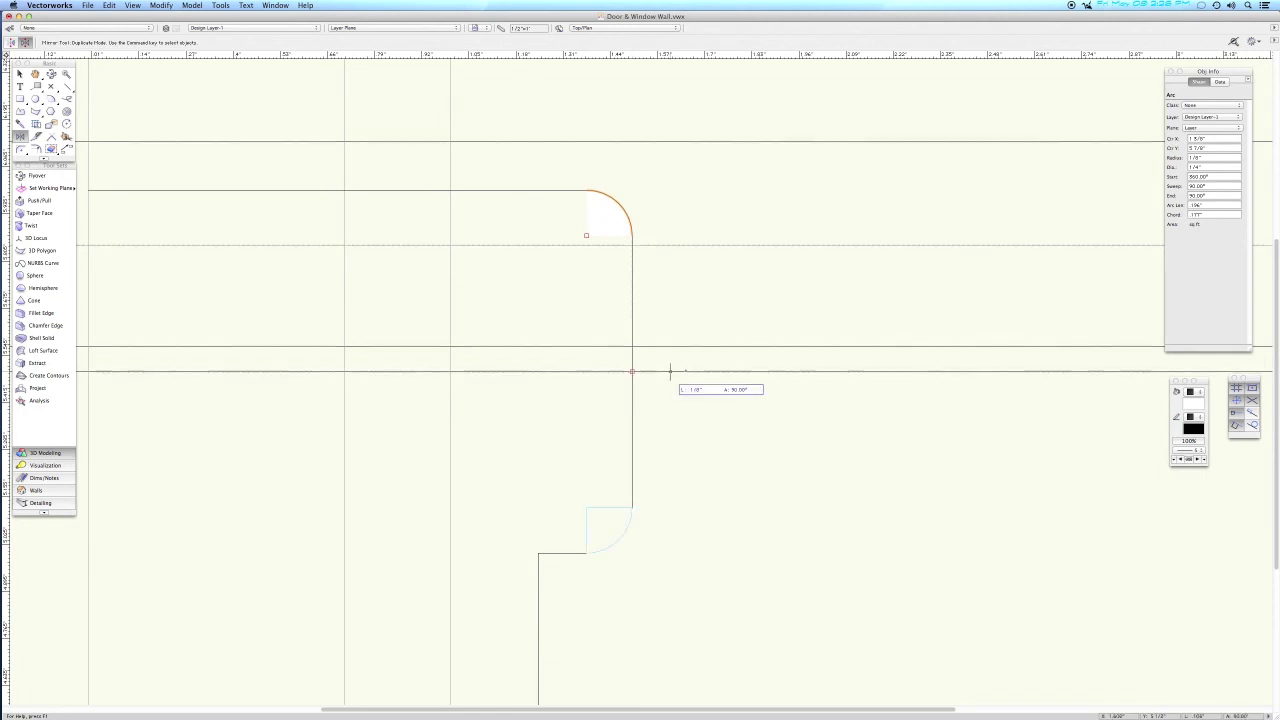
left_click(680, 461)
key("x")
left_click(680, 461)
Mirror-duplicate both corner arcs across the outline's midpoint to the bottom step.
key("super+minus")
key("super+minus")
left_click_drag(671, 523, 617, 349)
left_click(578, 131)
left_click(580, 214, "shift")
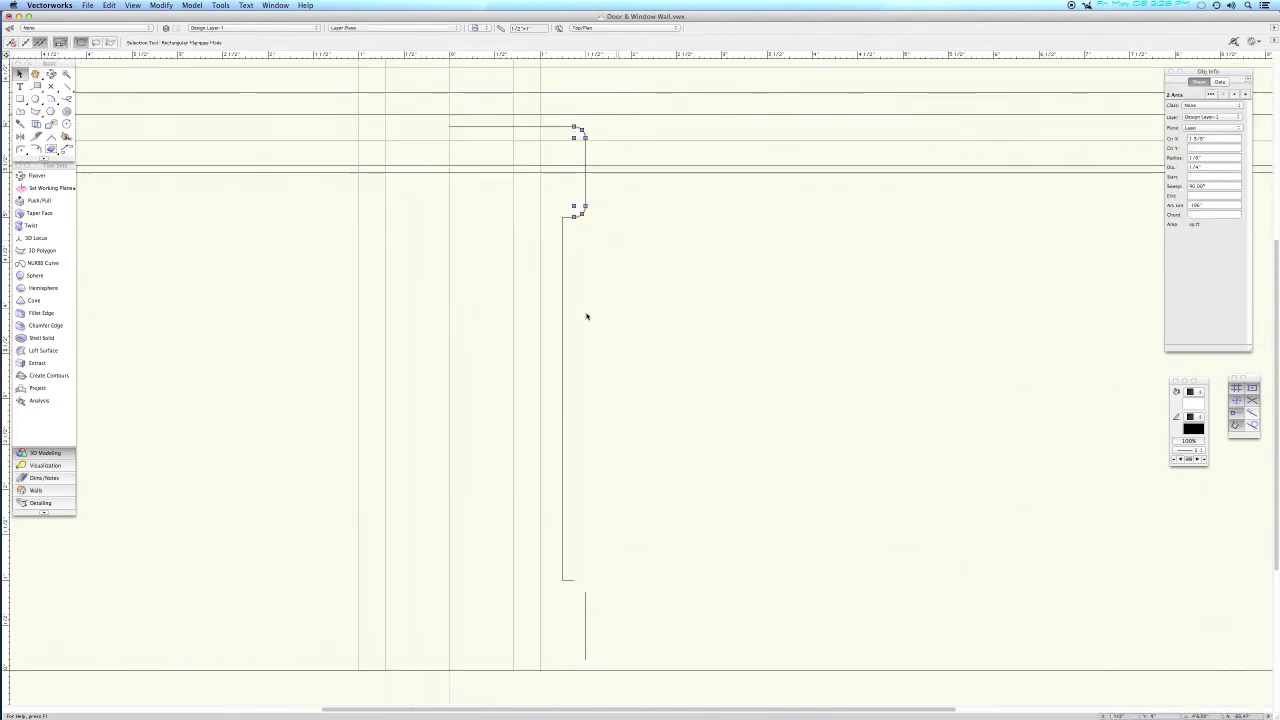
key("alt+7")
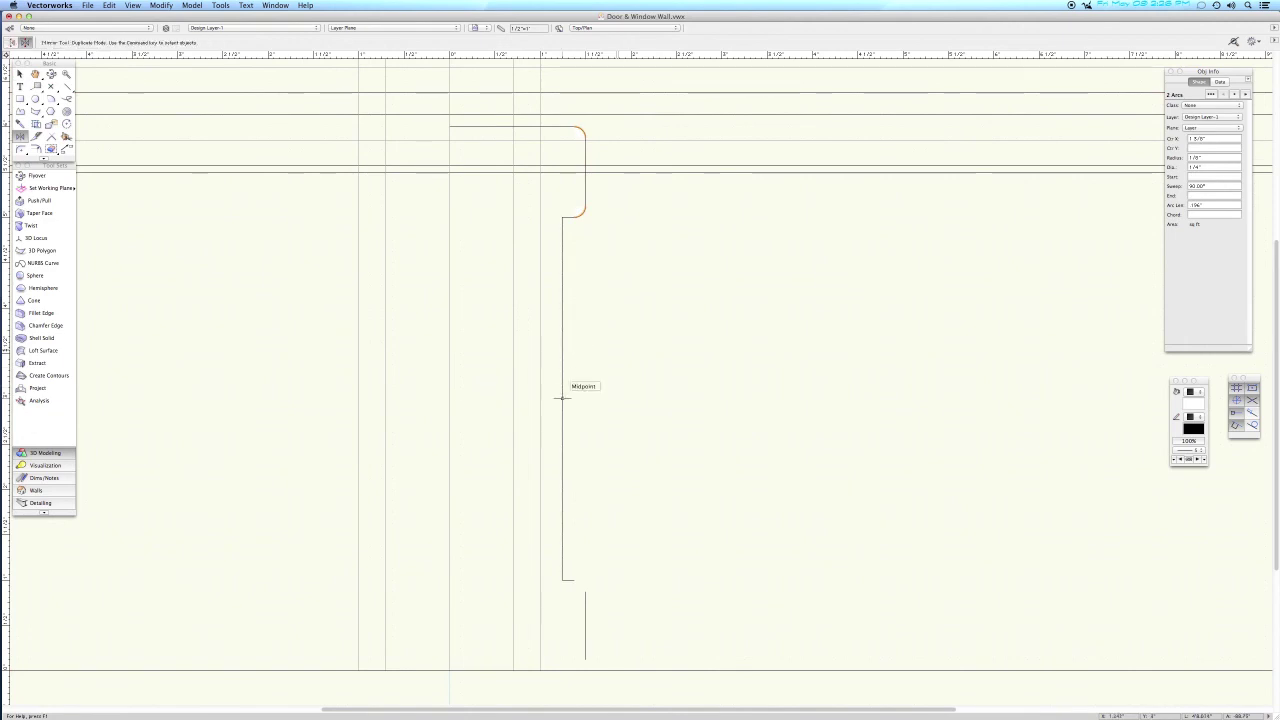
left_click(563, 397)
left_click(634, 397)
key("x")
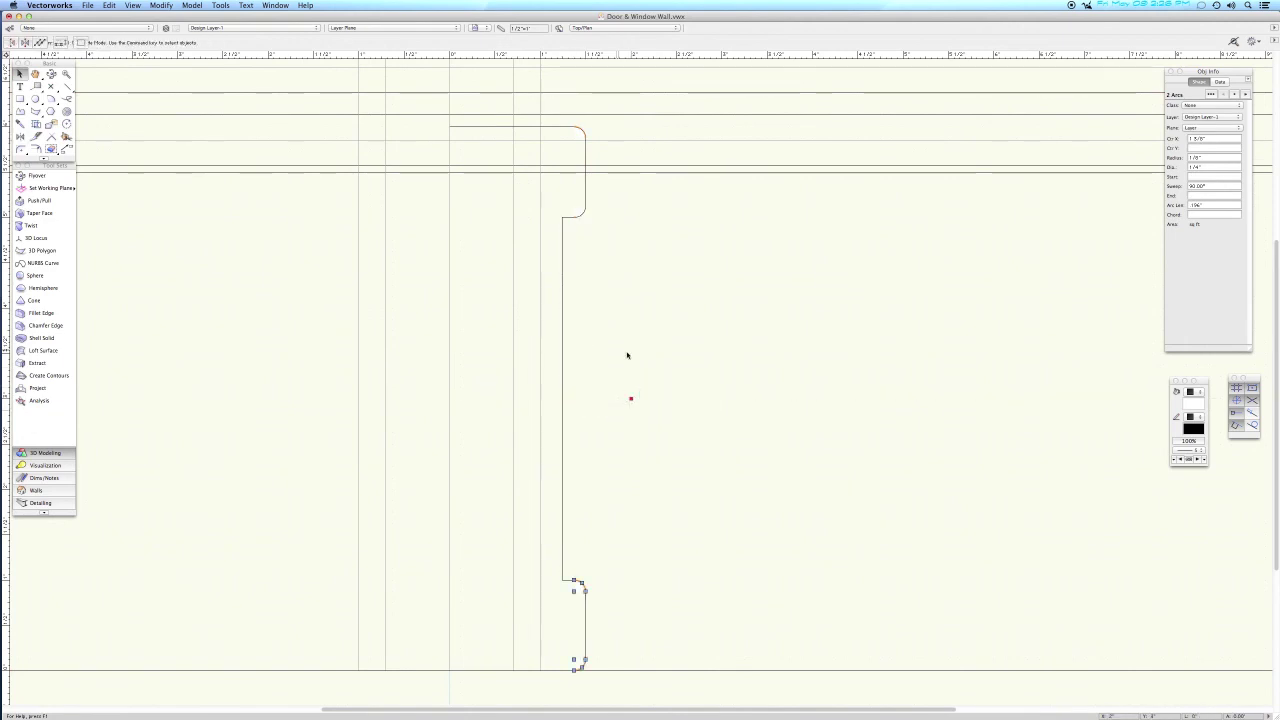
Compose the traced lines and arcs into one polyline, then fit the model in Right Isometric.
left_click_drag(631, 103, 433, 685)
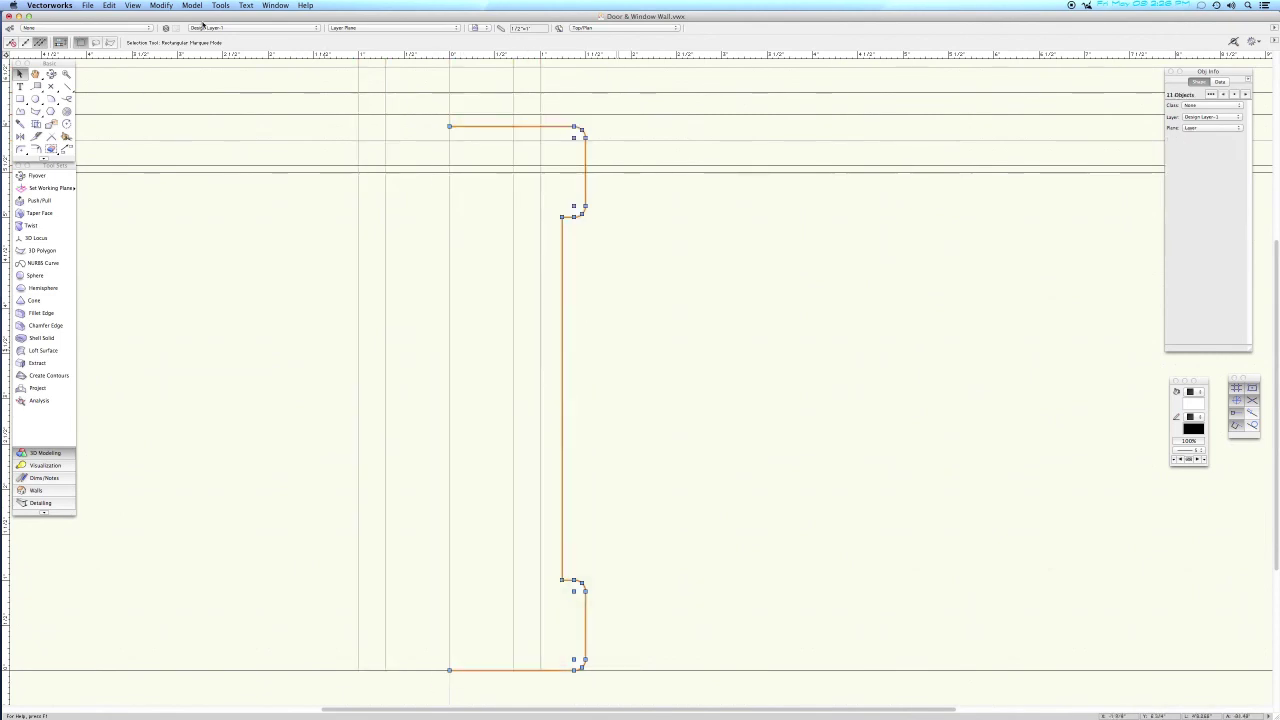
left_click(161, 6)
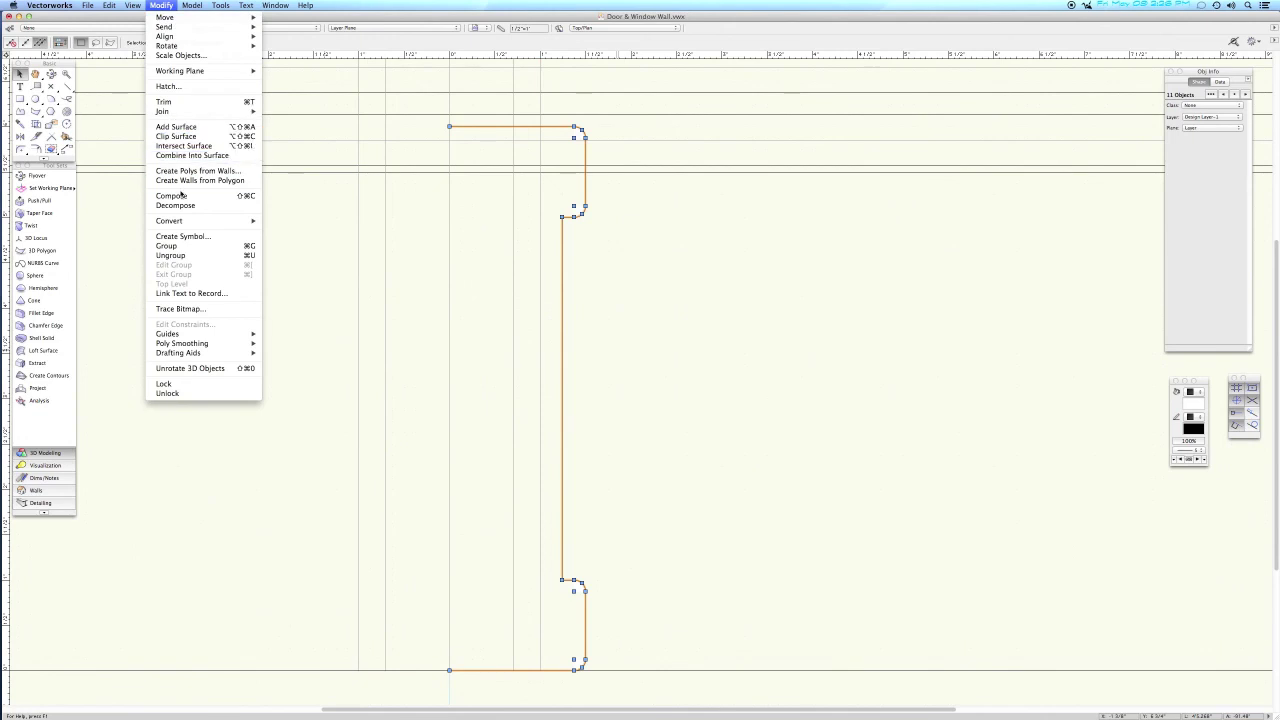
left_click(171, 196)
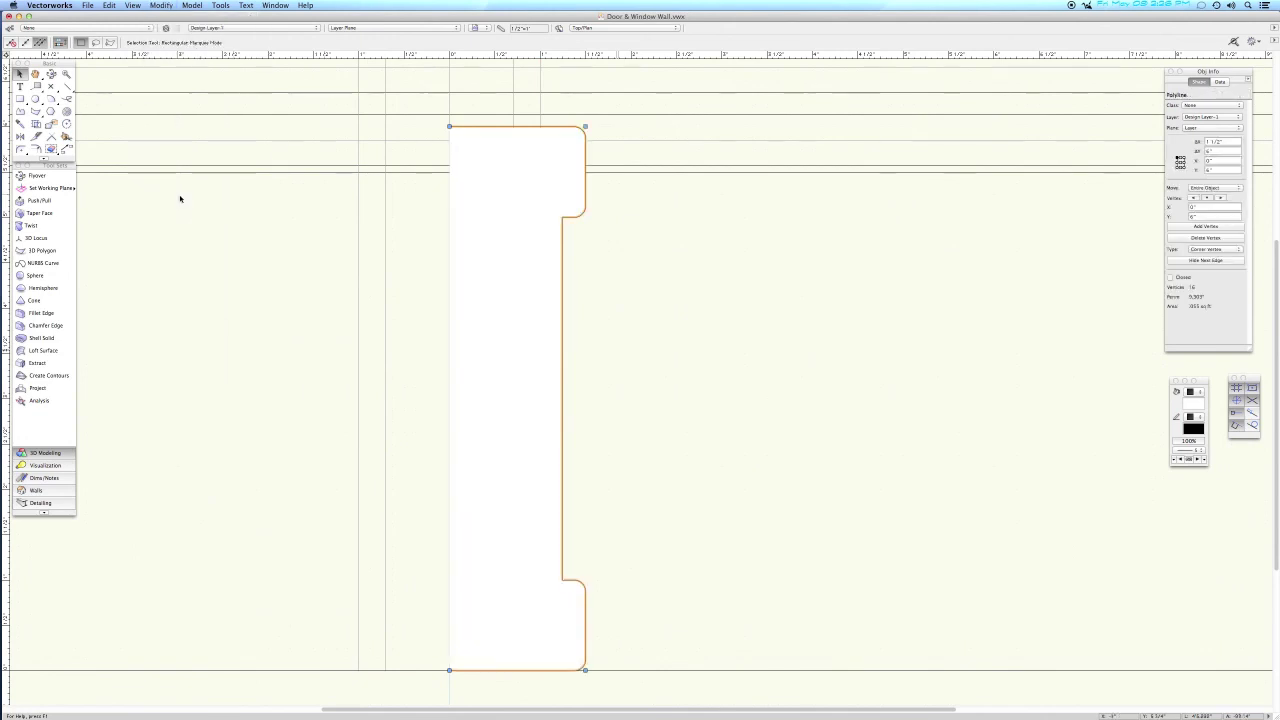
key("3")
key("super+6")
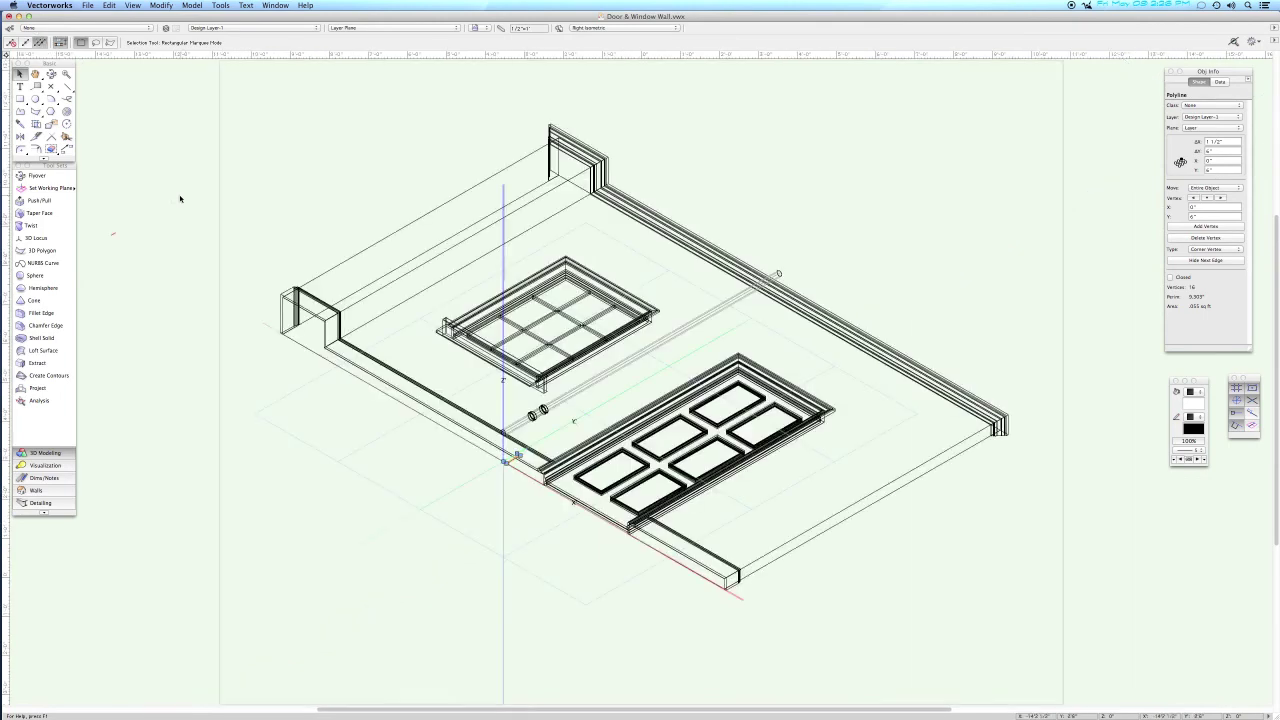
Sweep the half-profile 360° into a 6-inch spool-shaped fitting with flanged ends.
key("c")
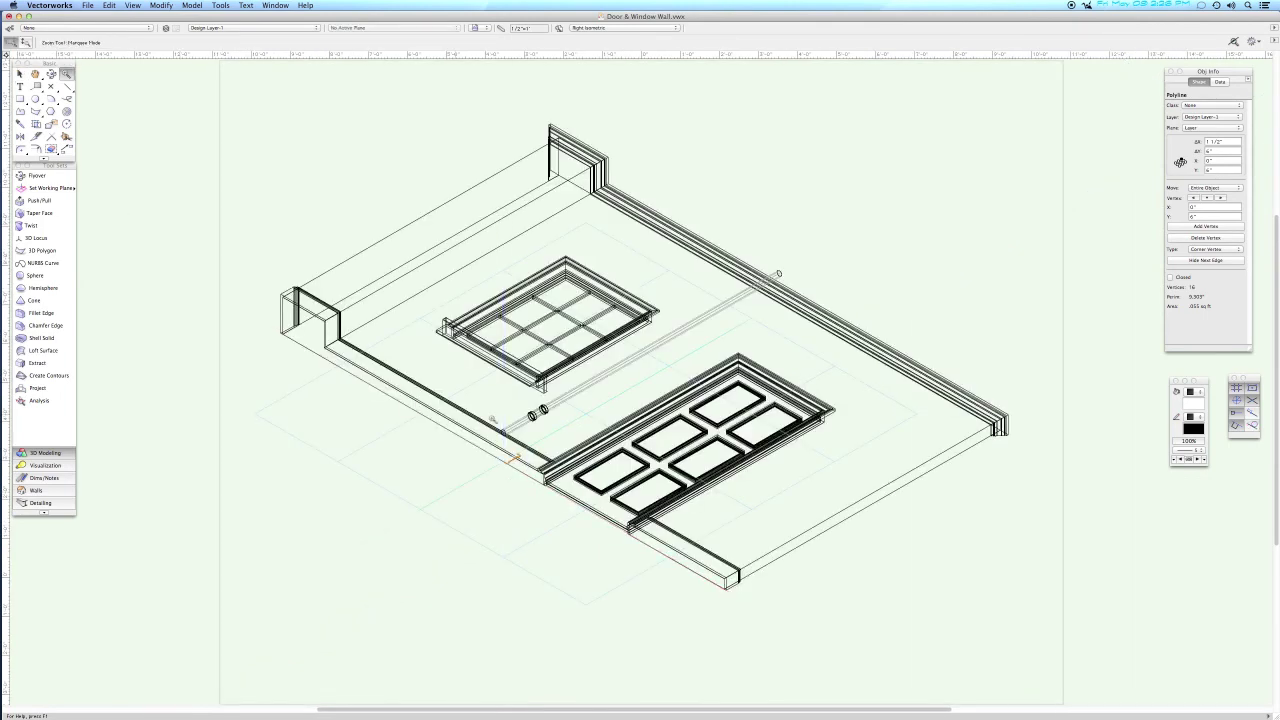
left_click_drag(492, 418, 561, 490)
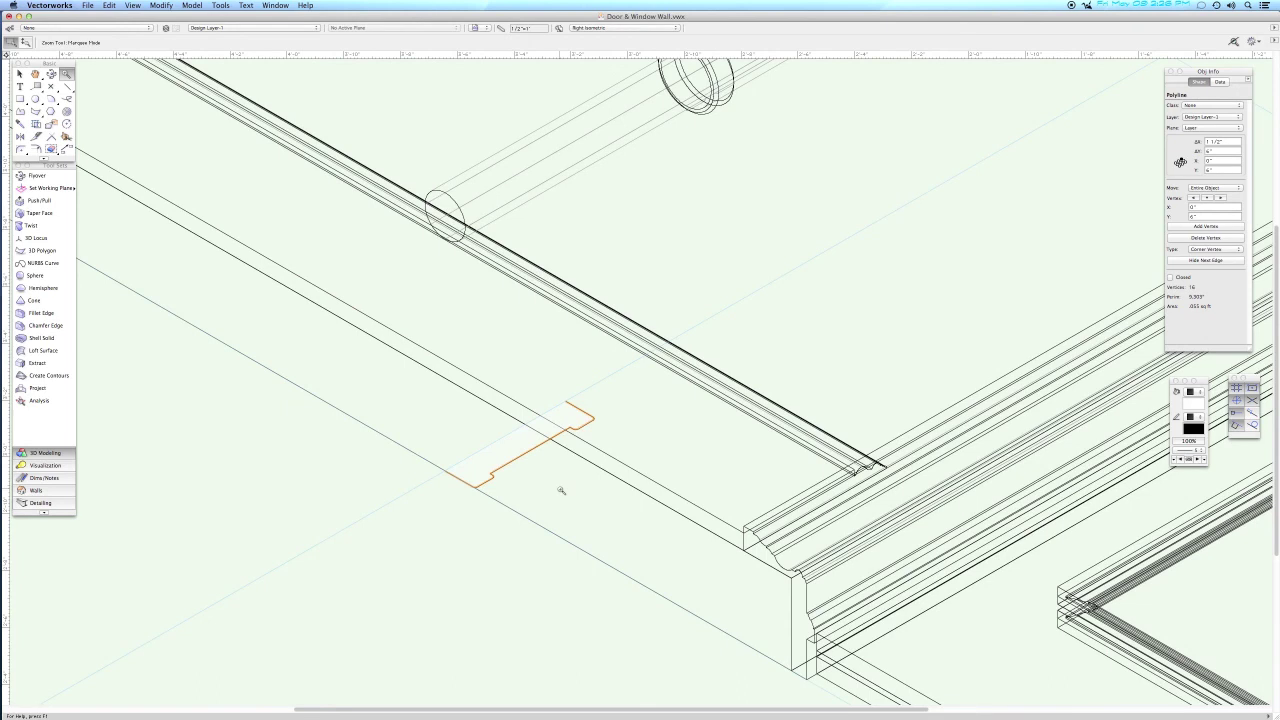
key("x")
left_click(387, 192, "shift")
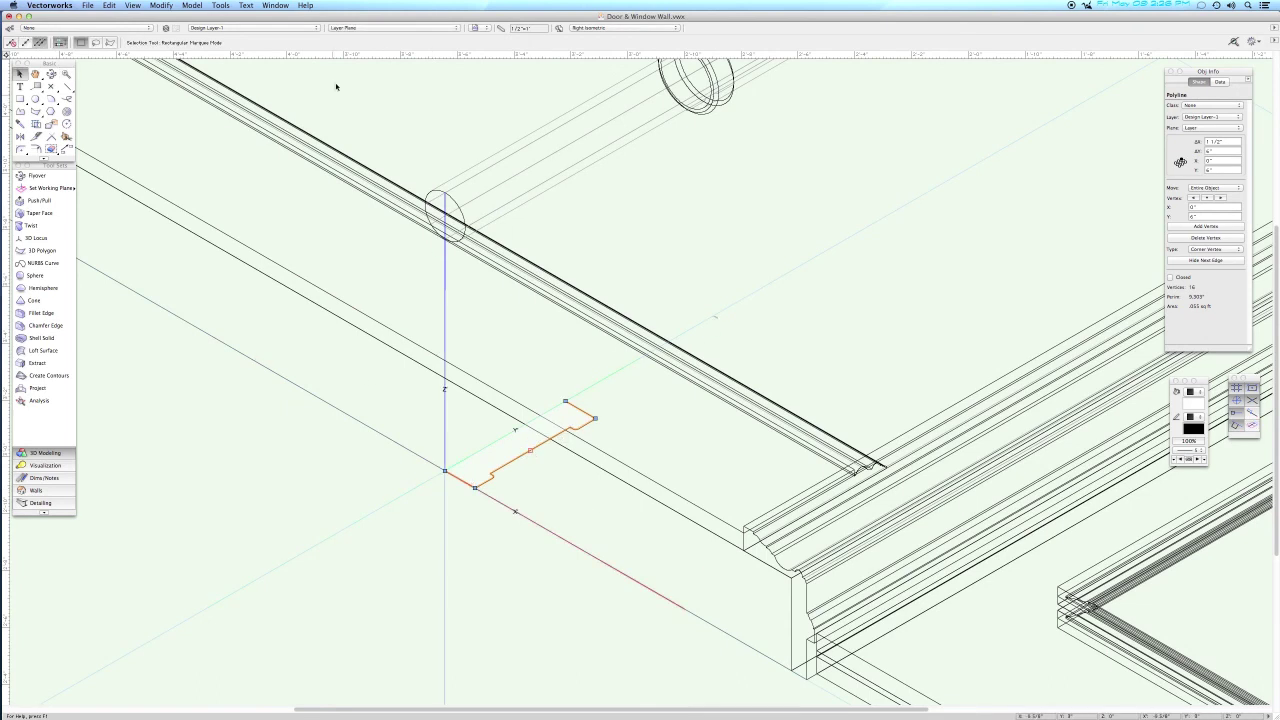
left_click(163, 6)
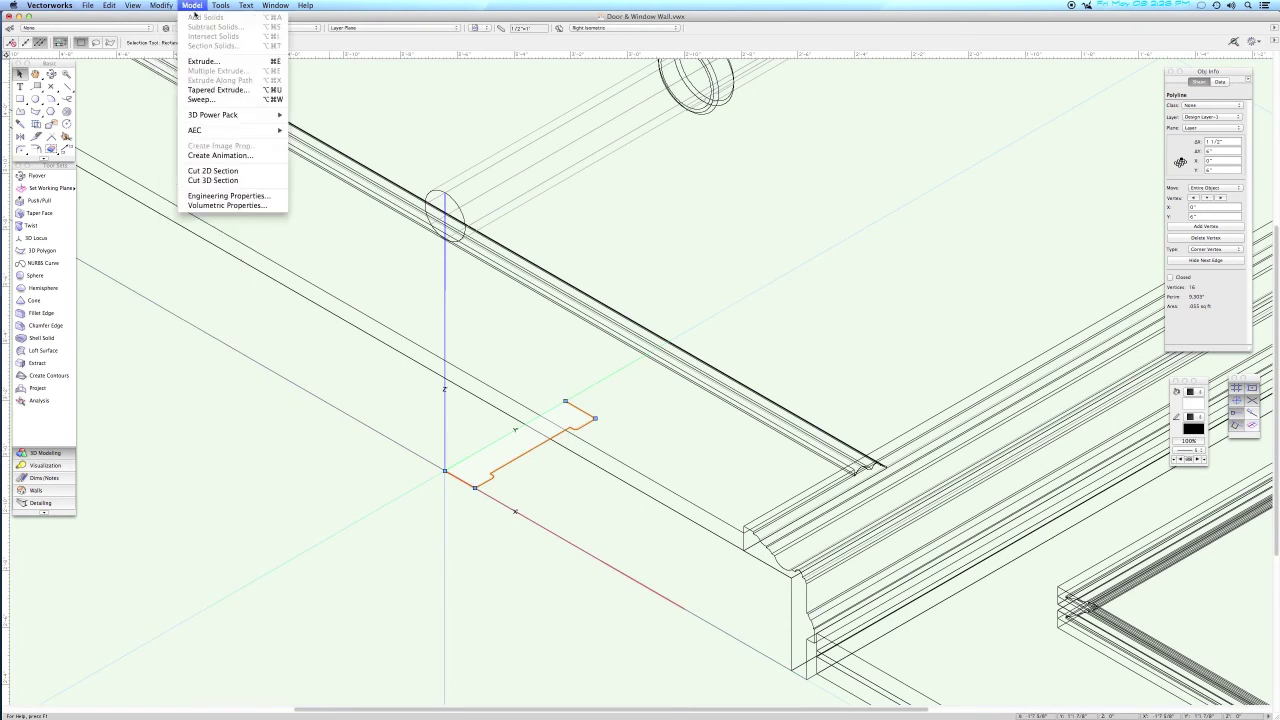
left_click(201, 99)
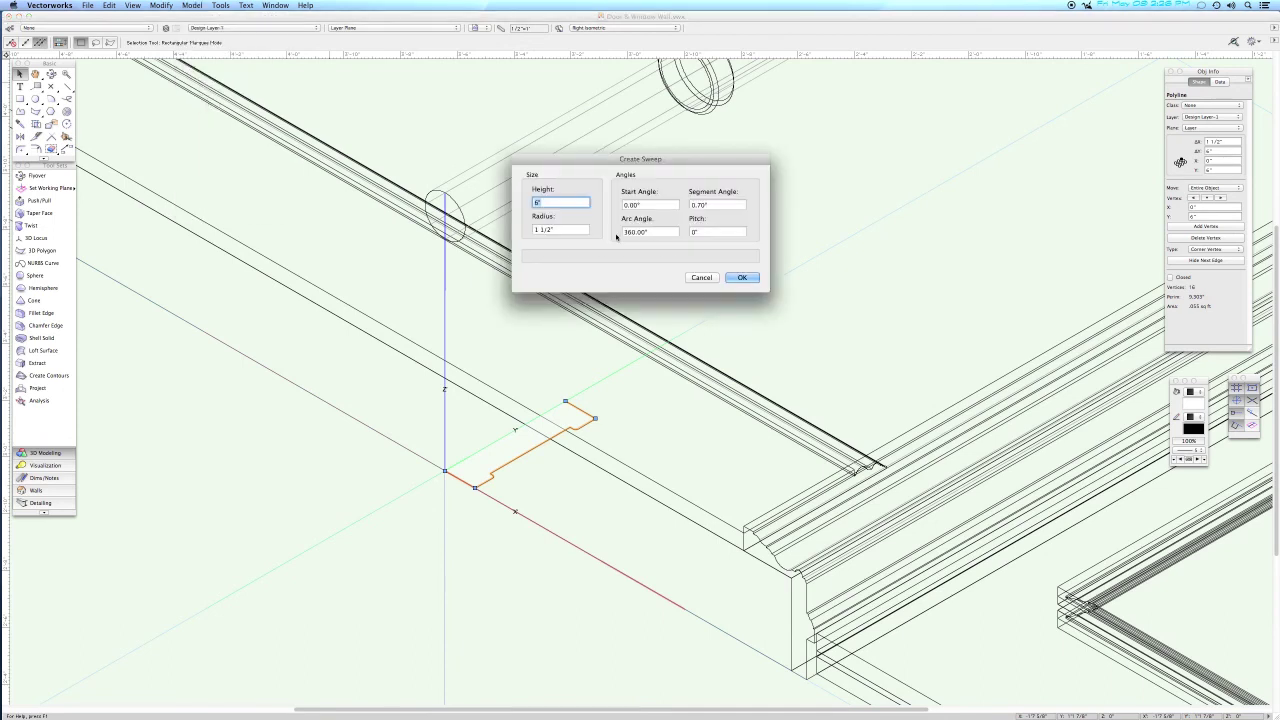
left_click(741, 277)
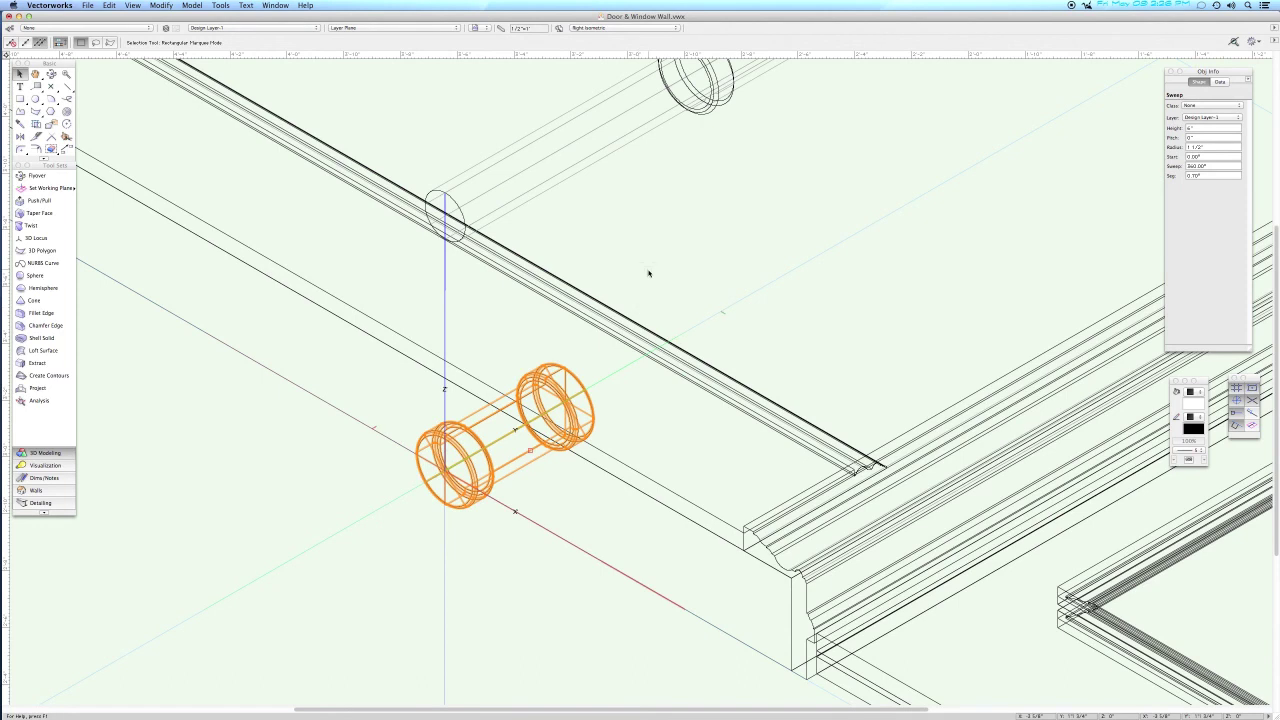
scroll(648, 272, "down", 2)
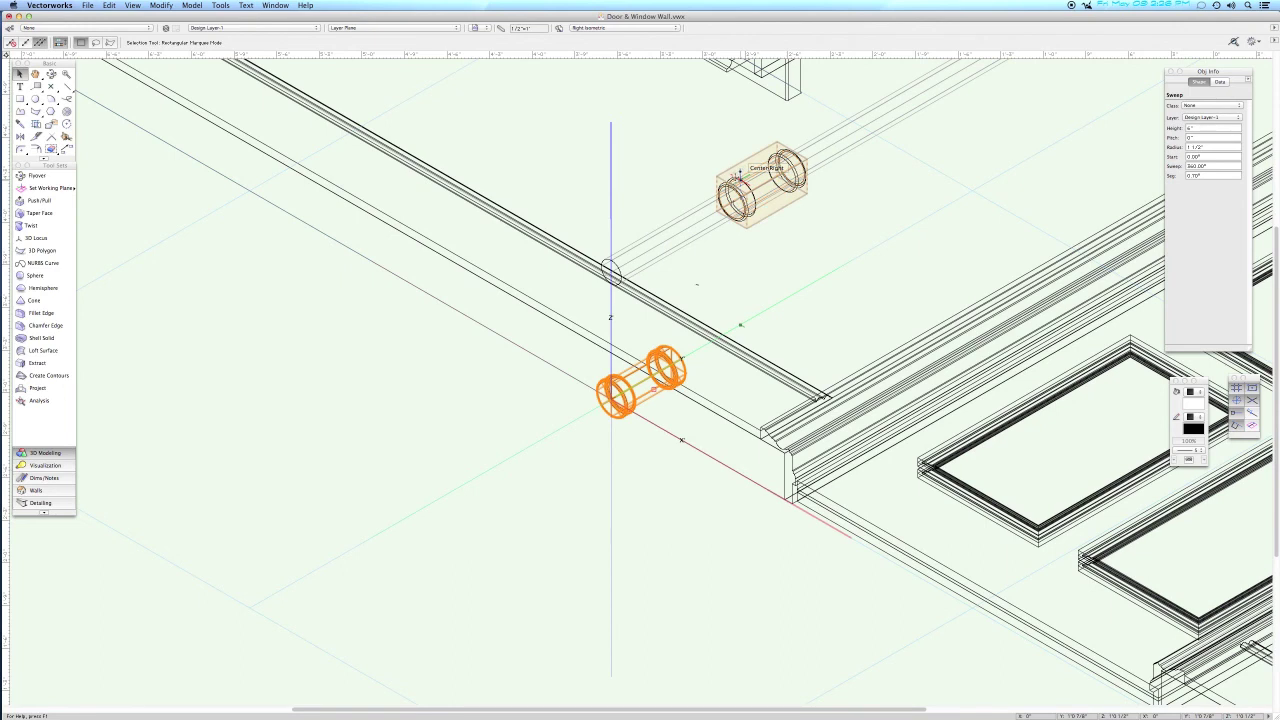
Delete the extra lower pair of swept rings and return to Top/Plan.
left_click(738, 174)
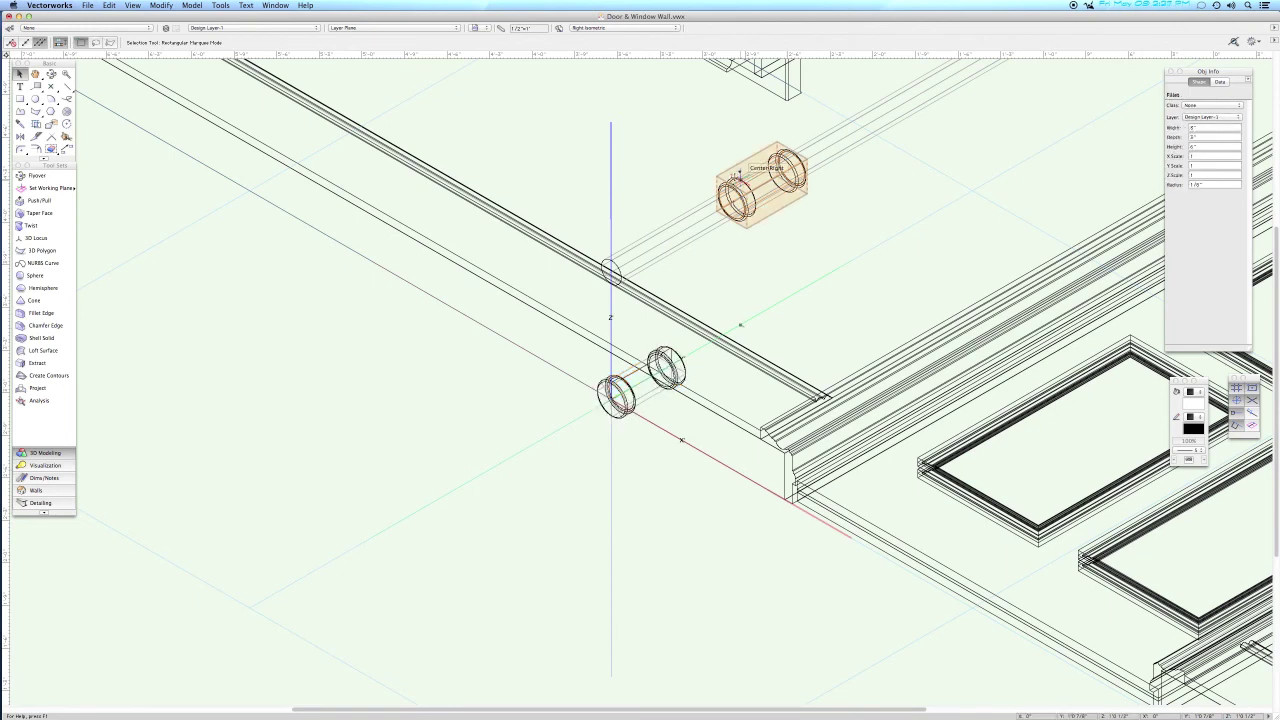
left_click(666, 362)
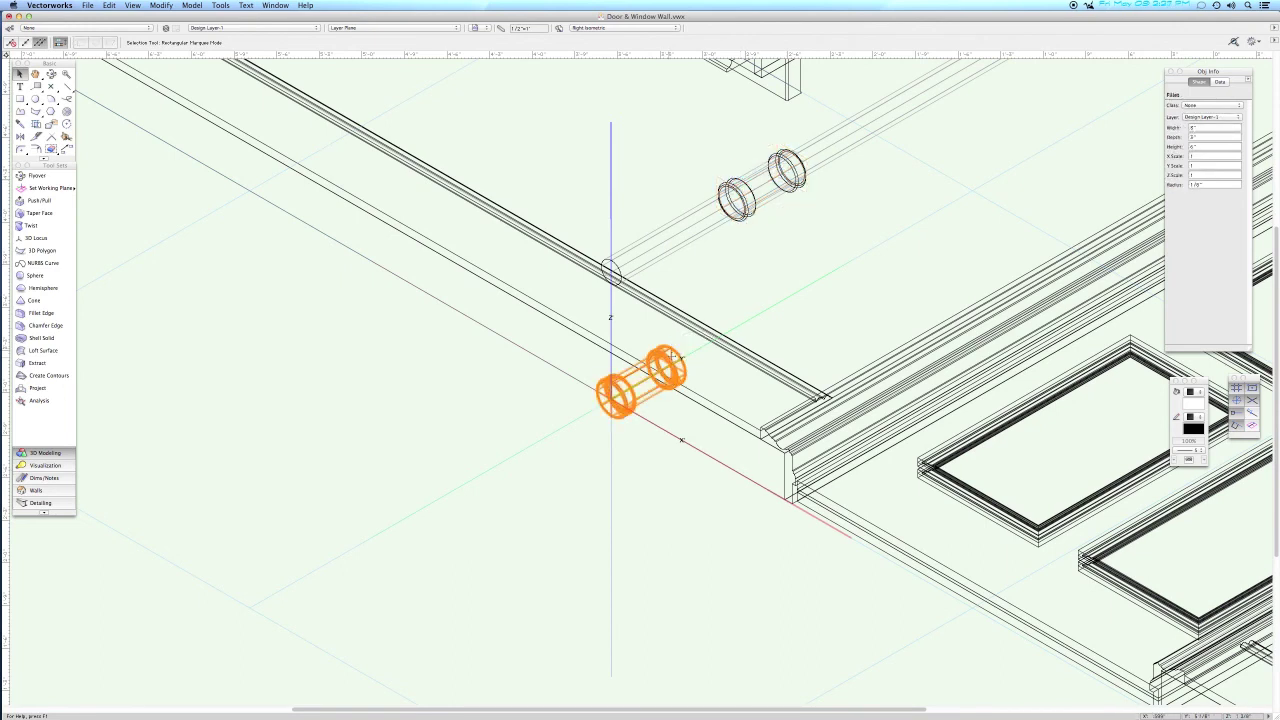
key("Delete")
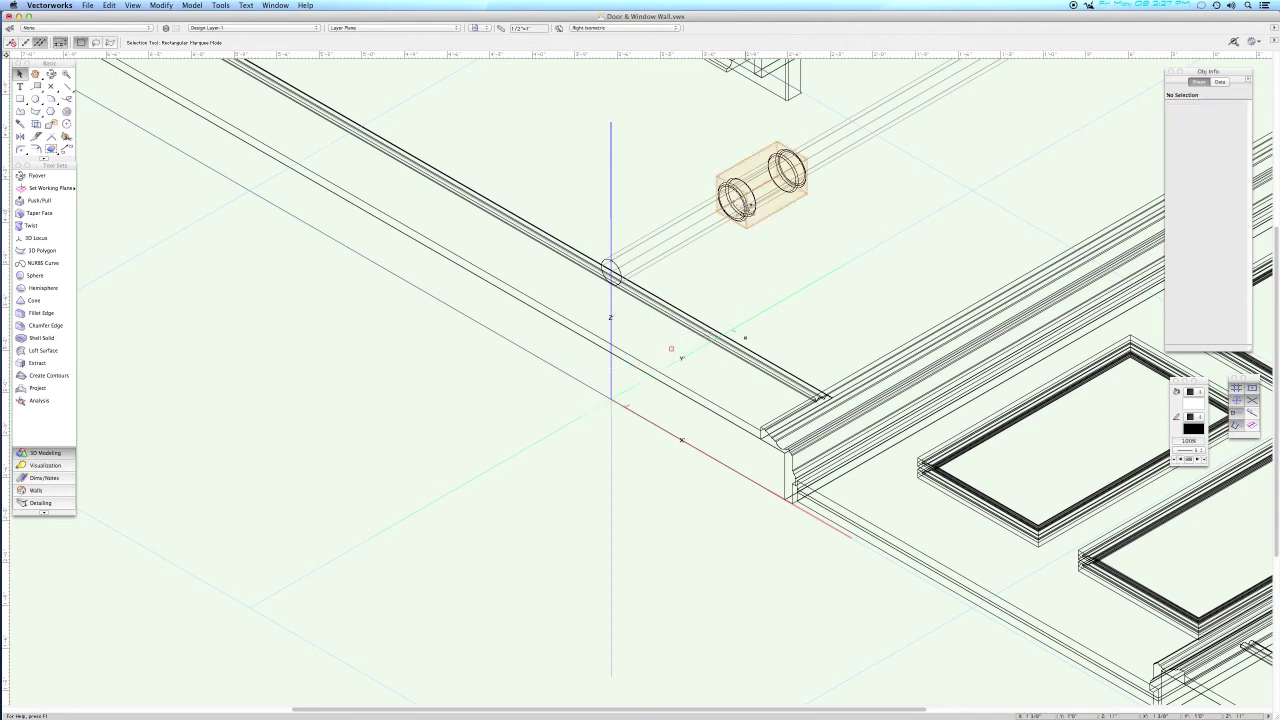
key("F5")
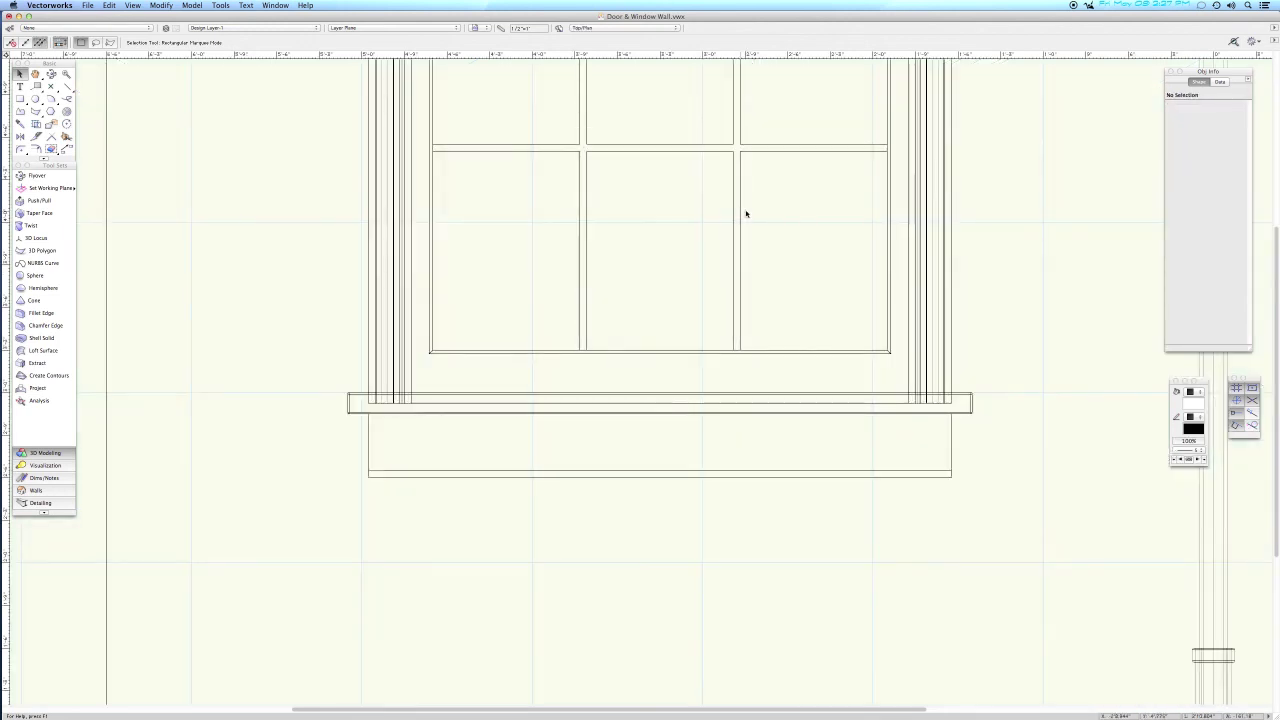
middle_click_drag(850, 415, 390, 157)
scroll(574, 317, "right", 3)
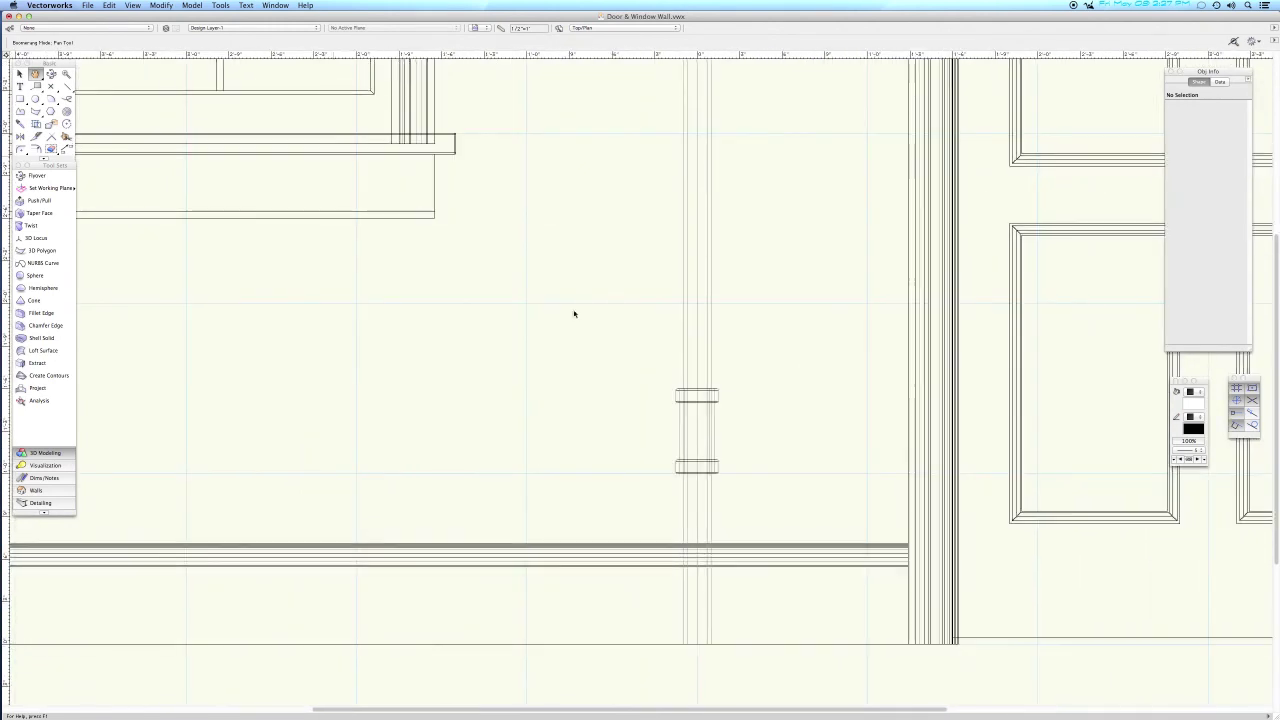
Move the collar extrude and spool fitting 1' down in plan, then view from the right.
left_click(676, 395)
key("super+m")
key("Tab")
type("-1'")
key("Return")
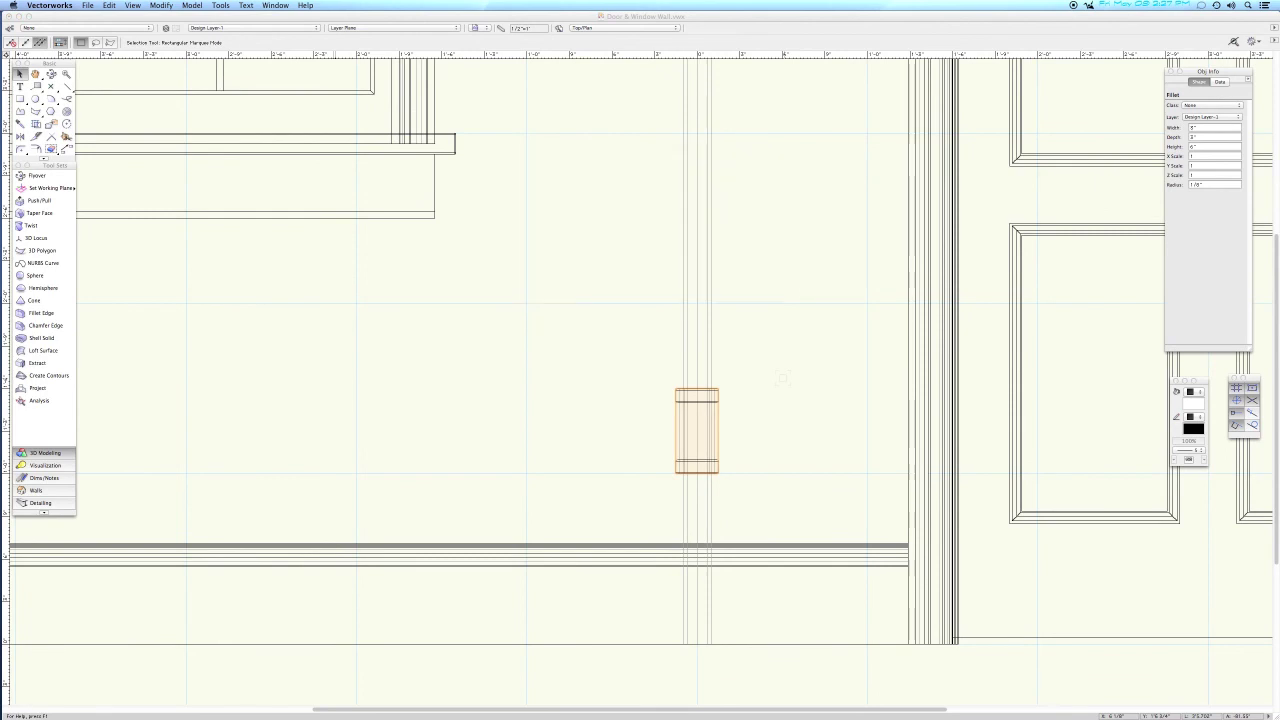
left_click(716, 410)
key("super+m")
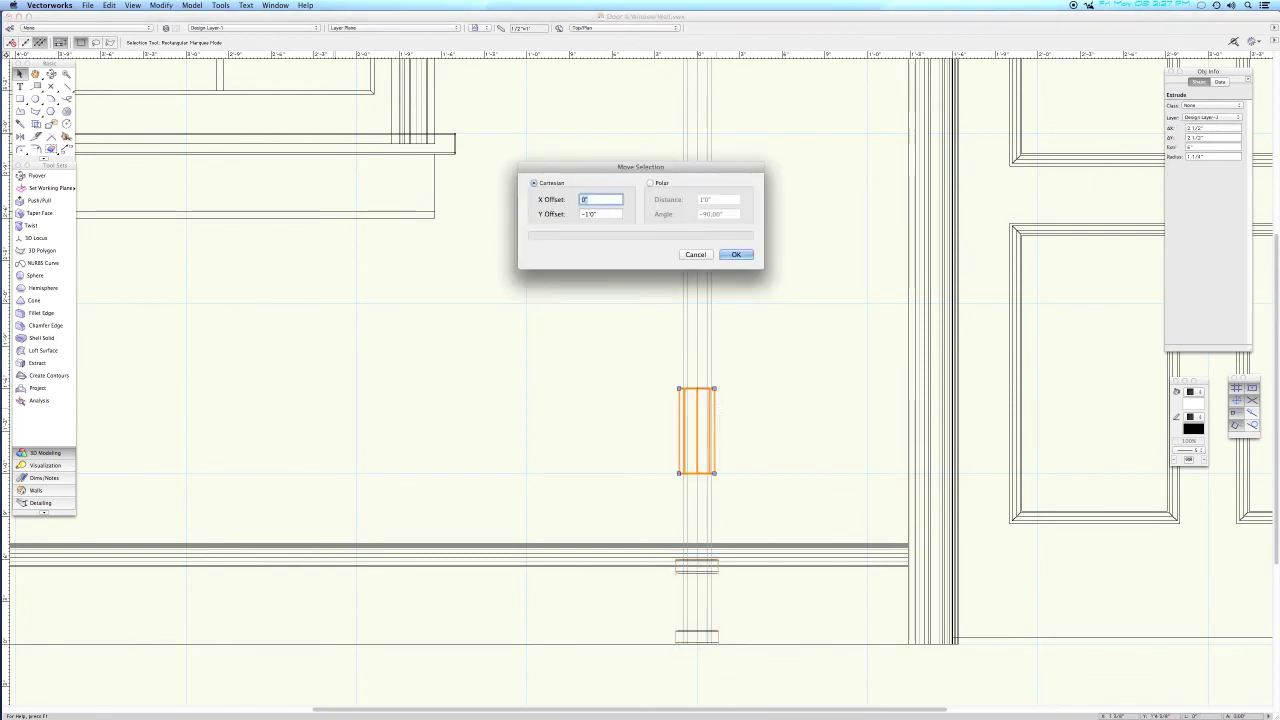
key("Return")
left_click(751, 483)
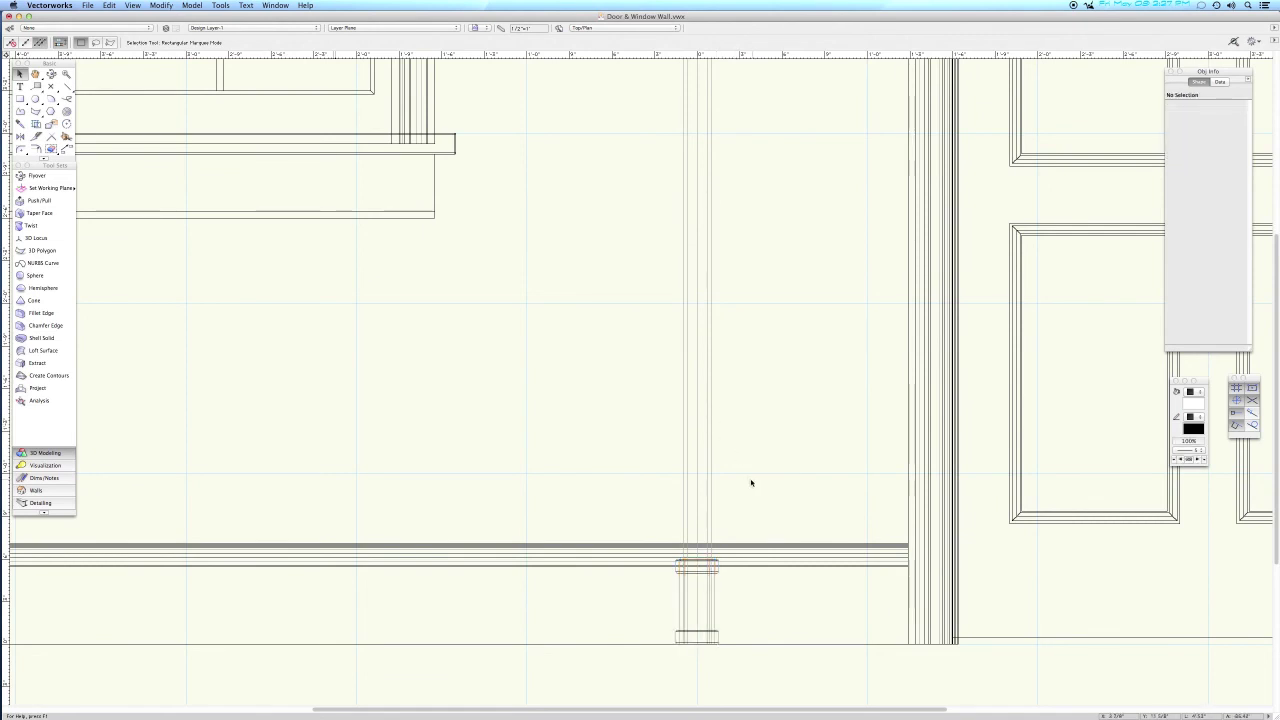
key("KP_6")
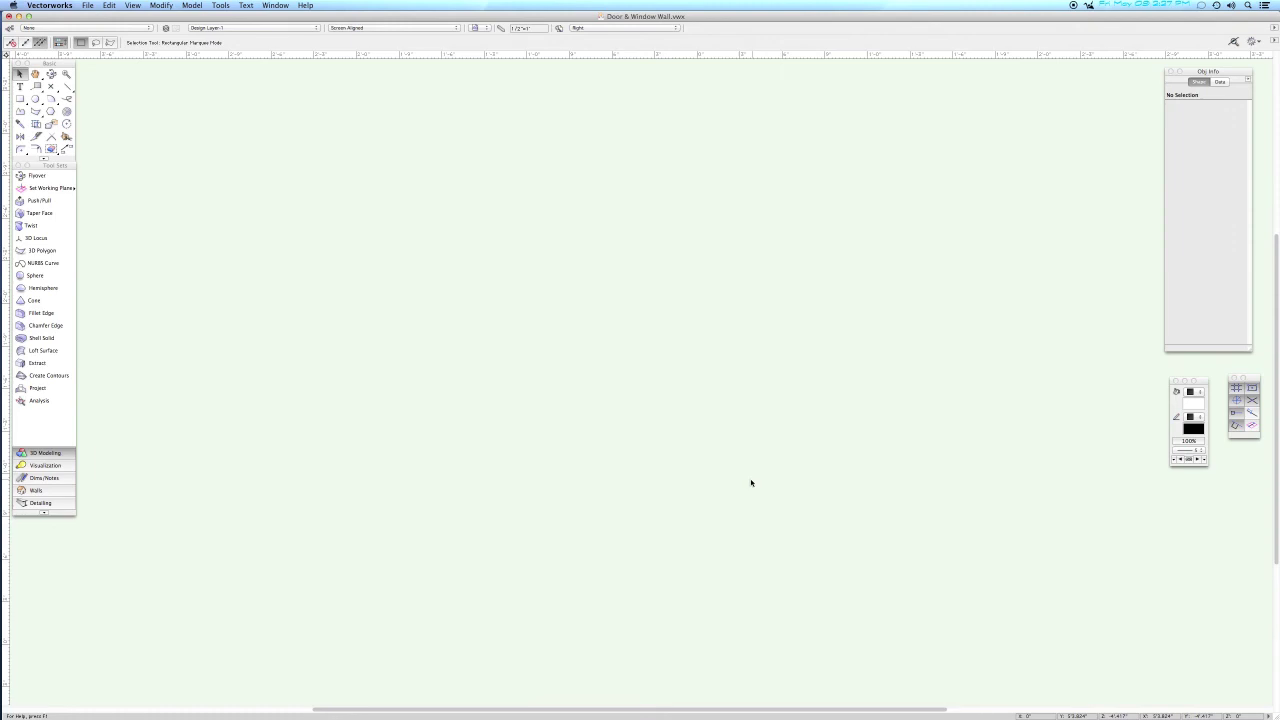
Draw a 1 1/4" radius circle at the left end of the wall elevation.
key("c")
left_click_drag(434, 323, 493, 380)
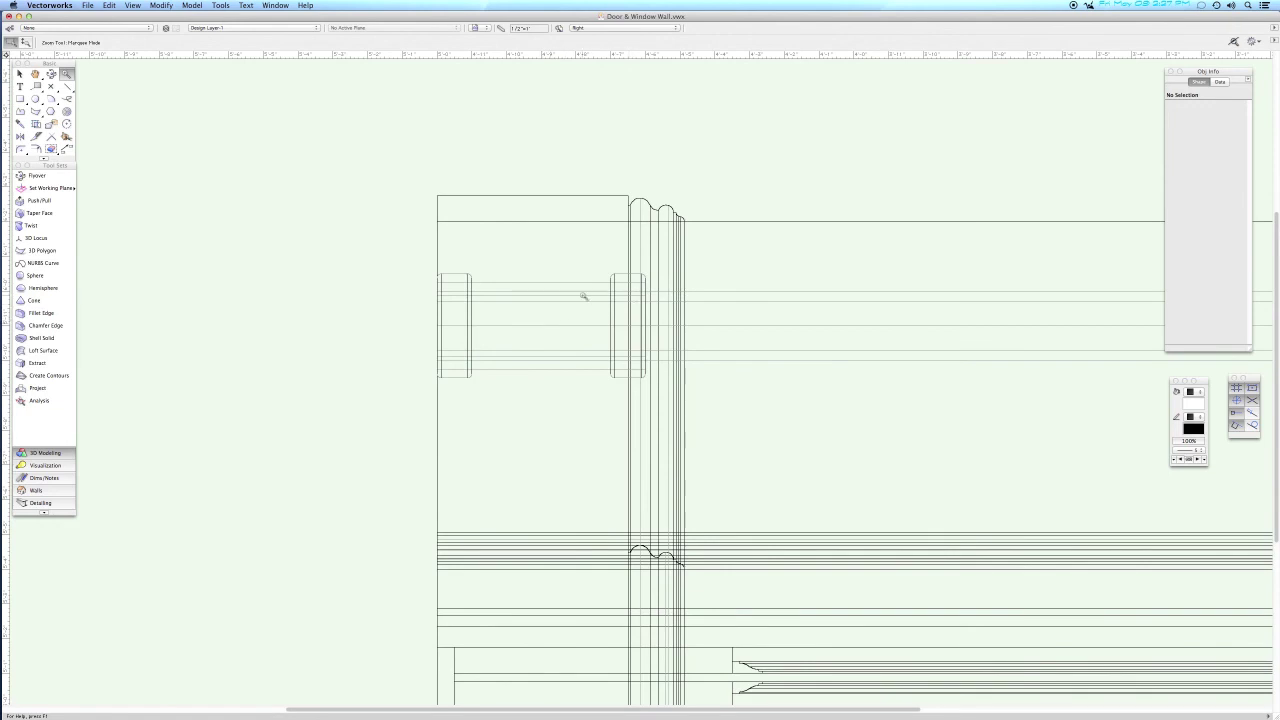
key("6")
double_click(538, 327)
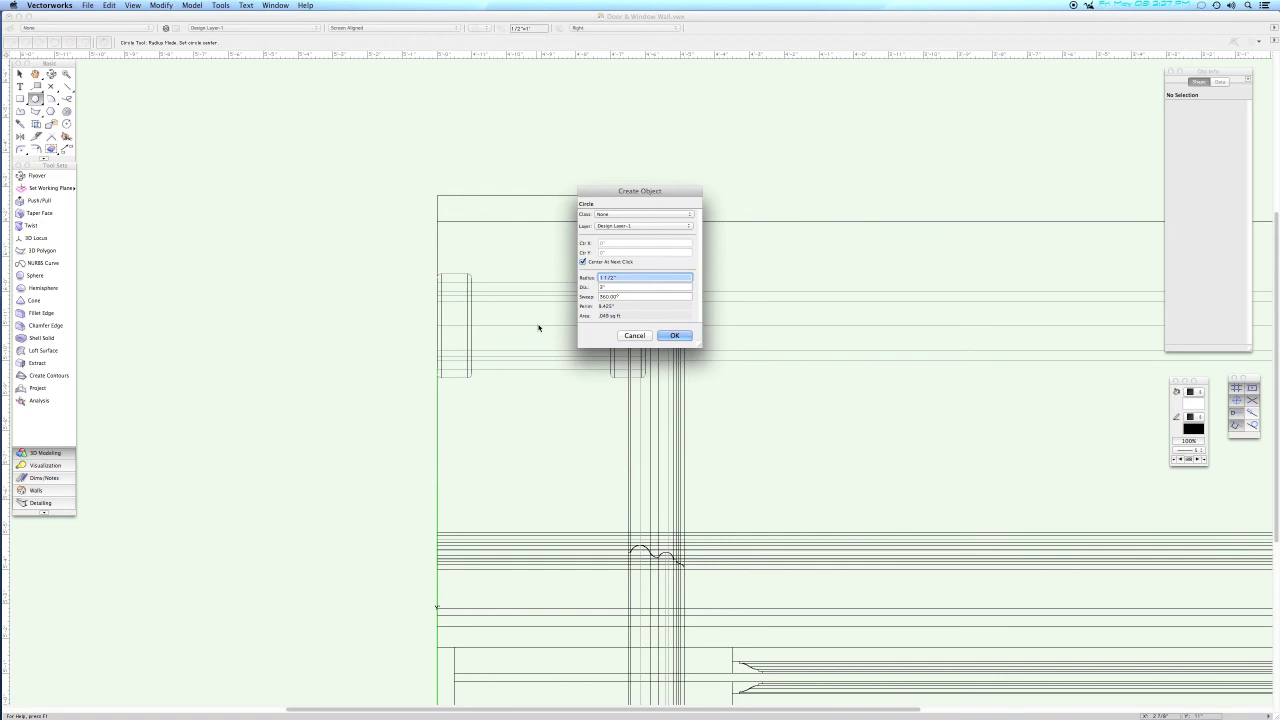
type("1.25")
key("Tab")
key("Return")
left_click(436, 325)
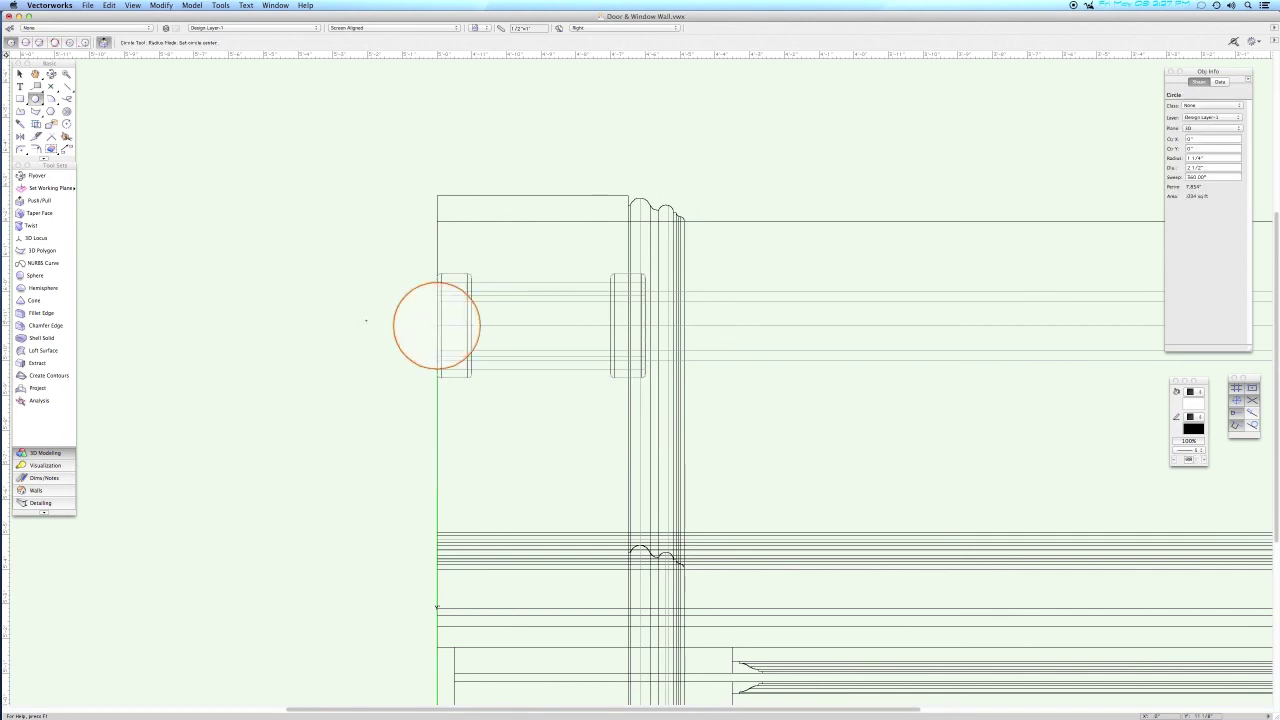
Shift the circle 3" to the right and extrude it 3" into a cylinder.
key("super+m")
type("3")
key("Tab")
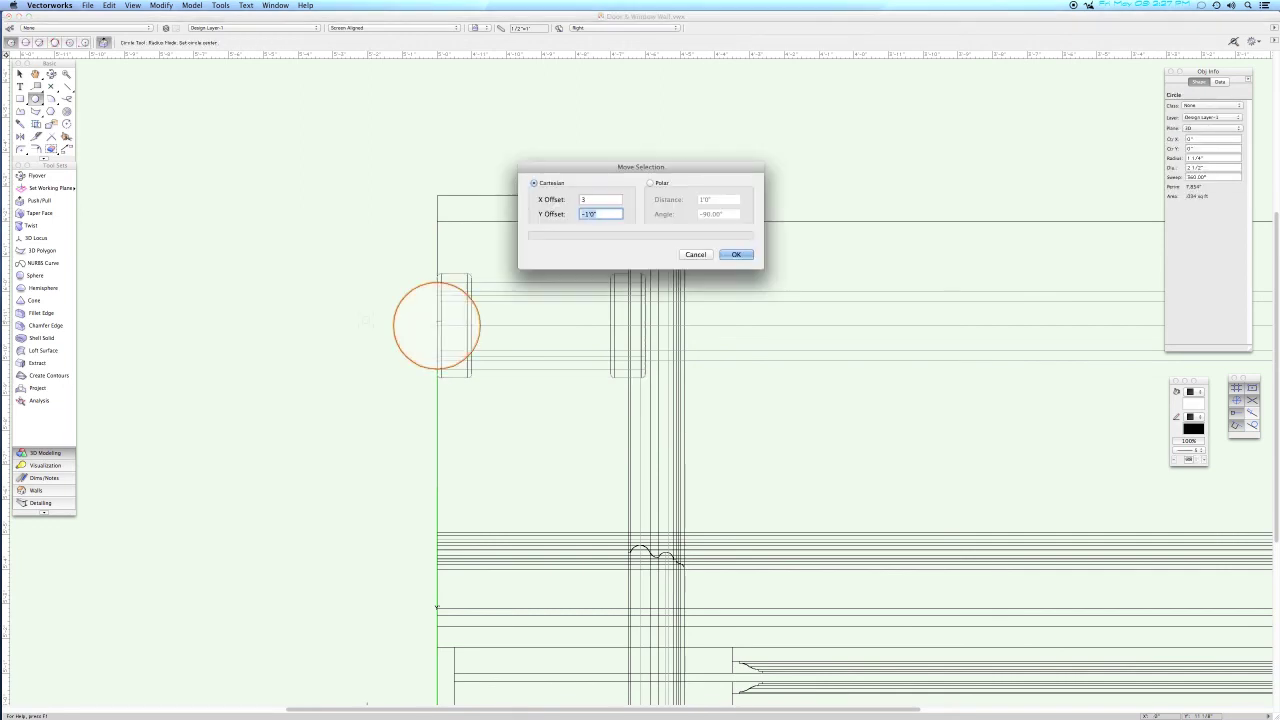
key("Return")
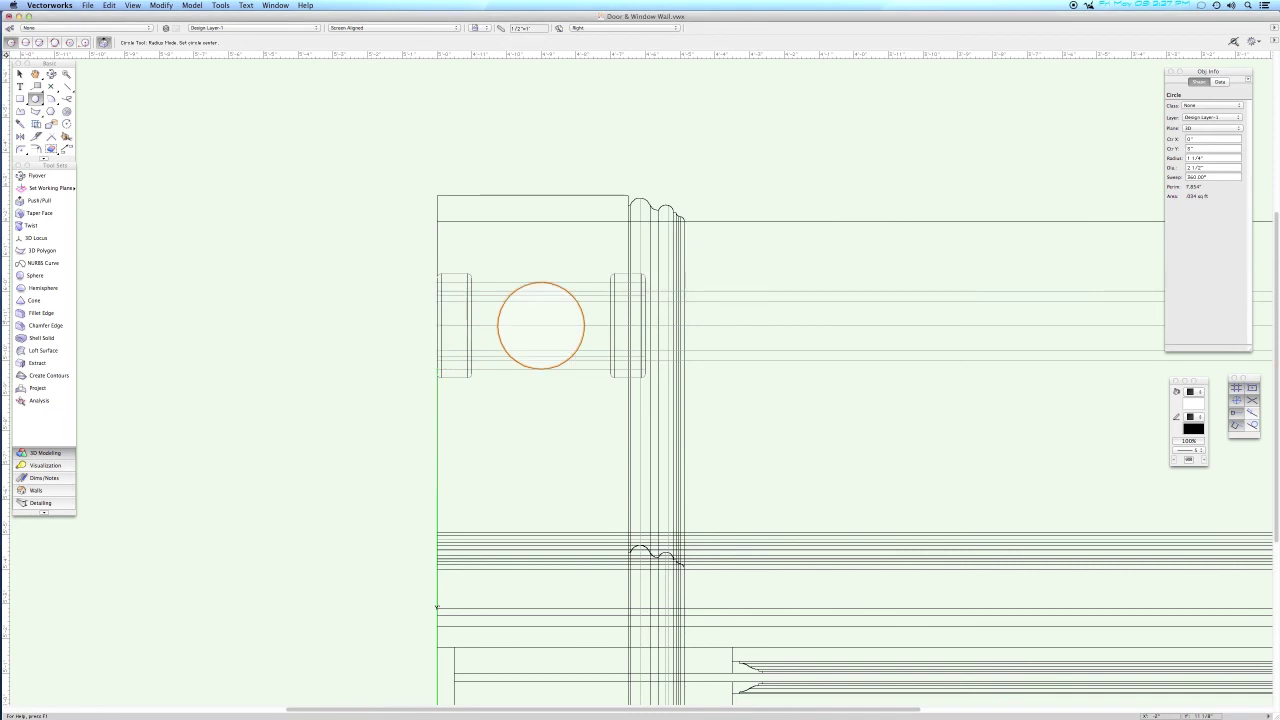
key("super+e")
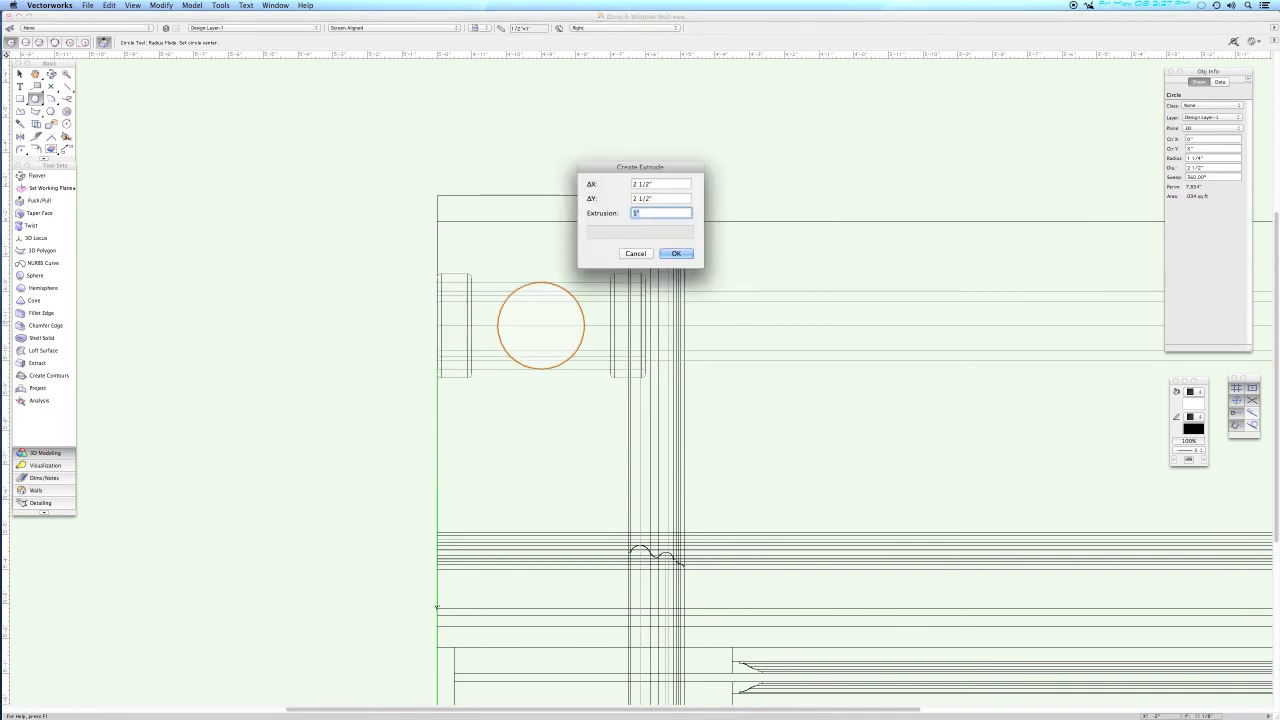
type("3")
key("Return")
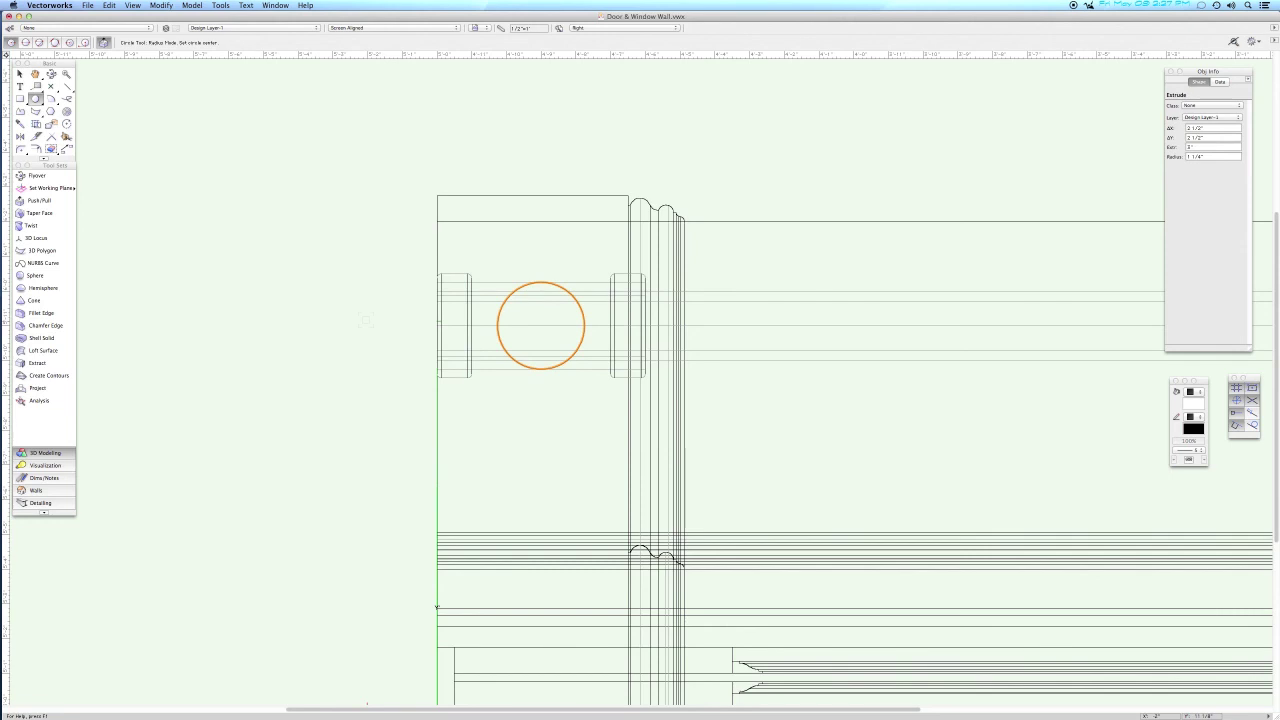
key("KP_3")
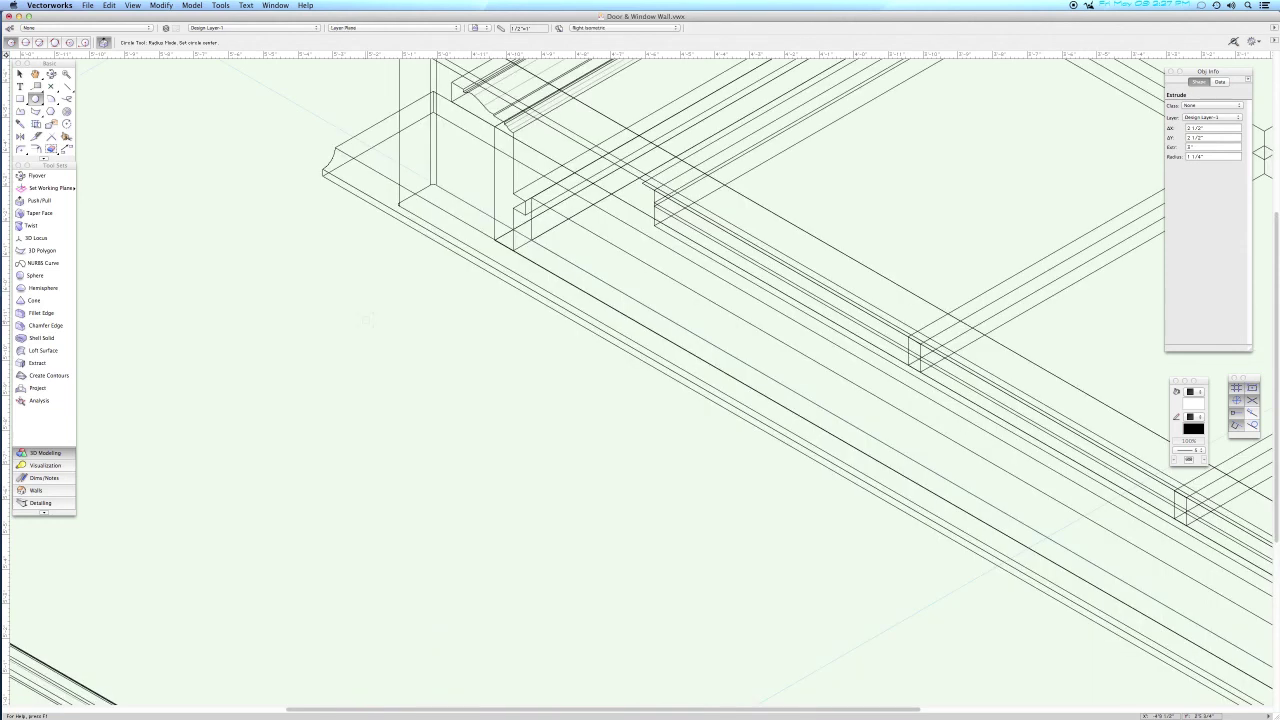
key("x")
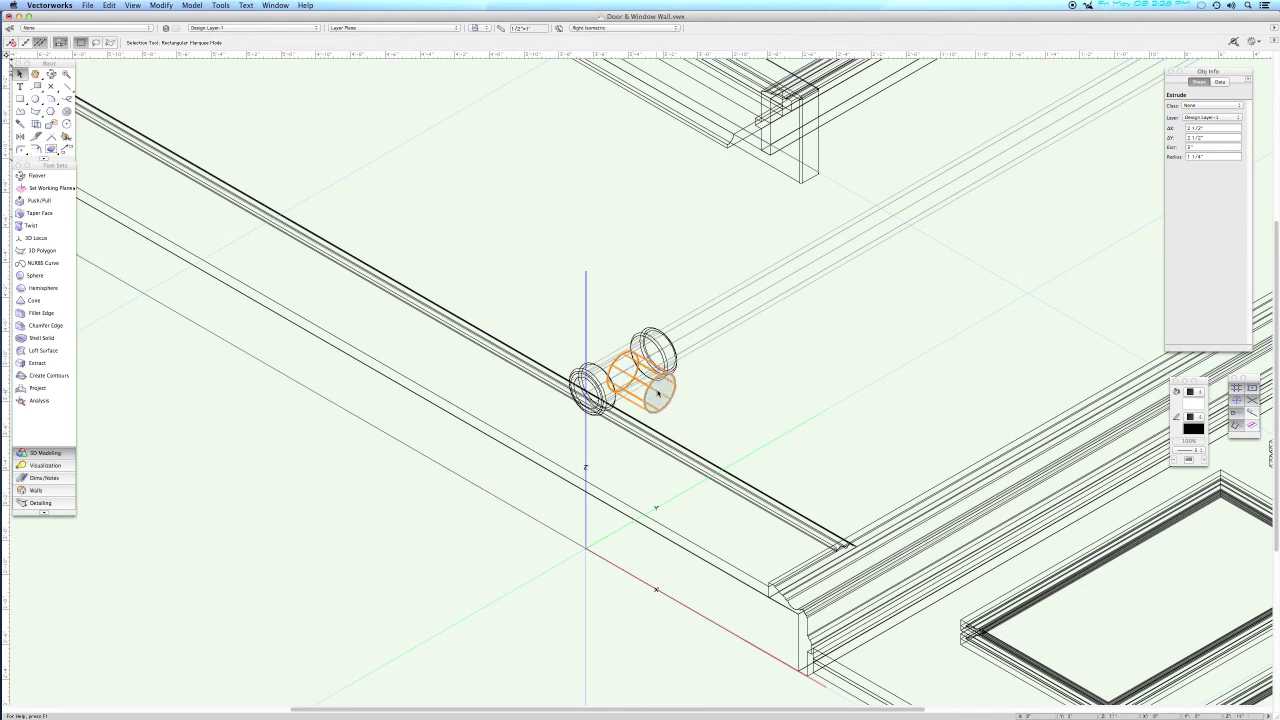
In Right view, draw a 1 1/2" radius circle at the cylinder's centre and extrude it 3".
key("6")
mouse_move(571, 237)
left_mouse_down()
mouse_move(692, 386)
mouse_move(706, 588)
left_mouse_up()
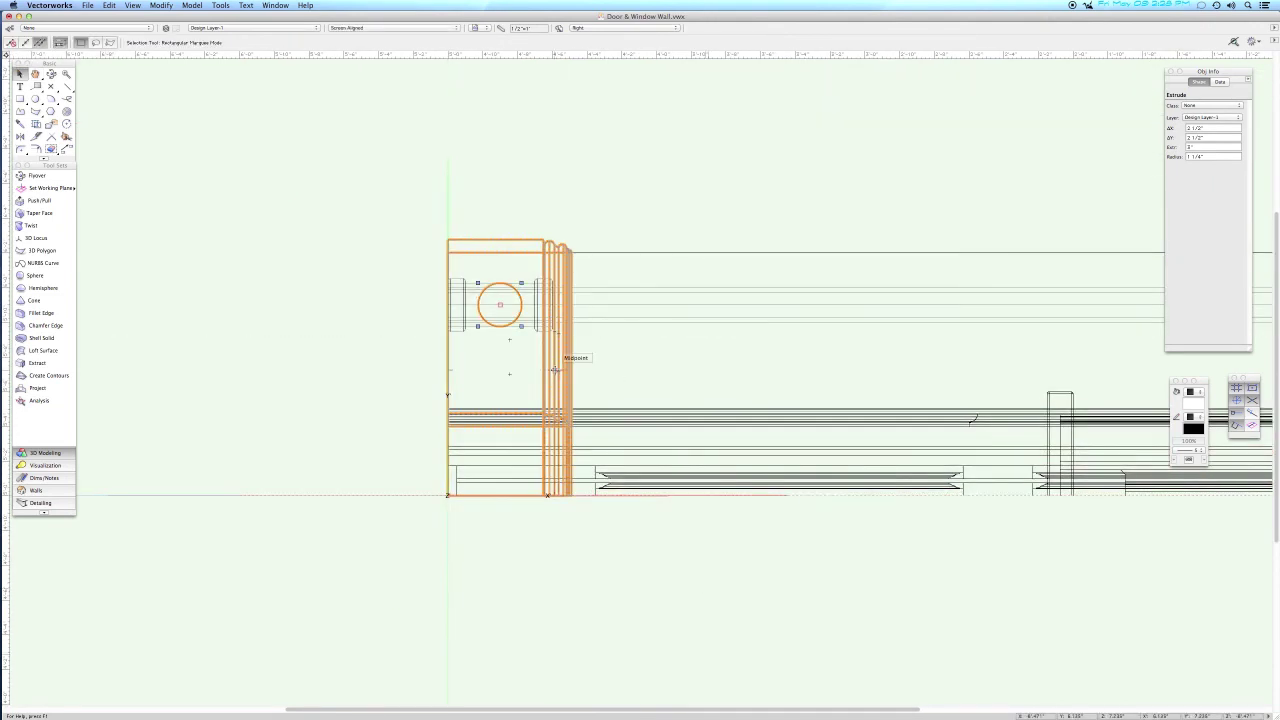
key("6")
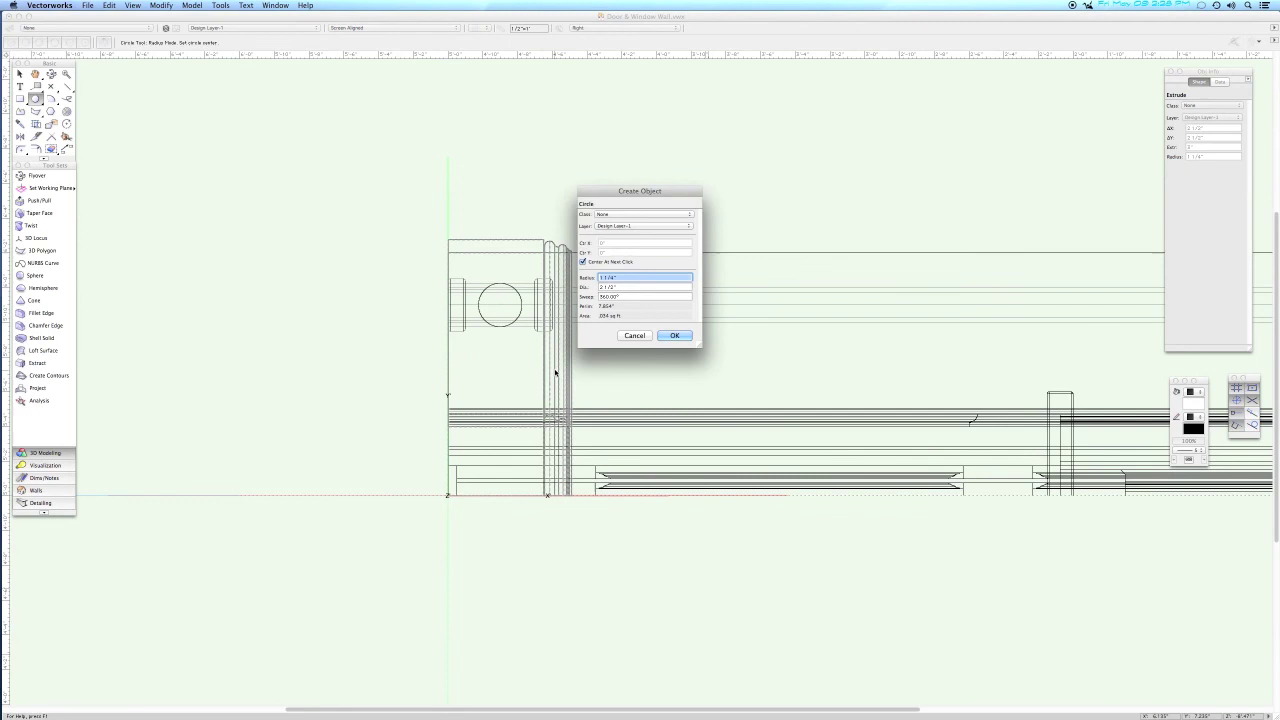
type("1.5")
key("Return")
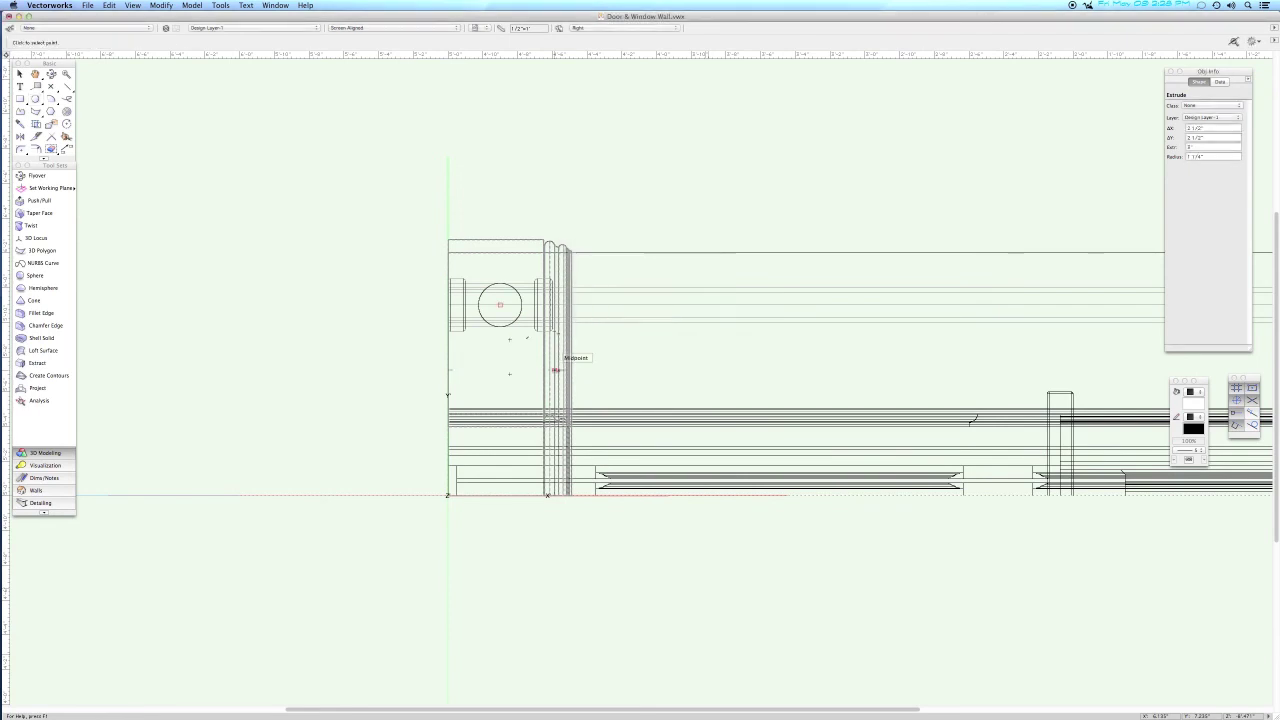
left_click(500, 304)
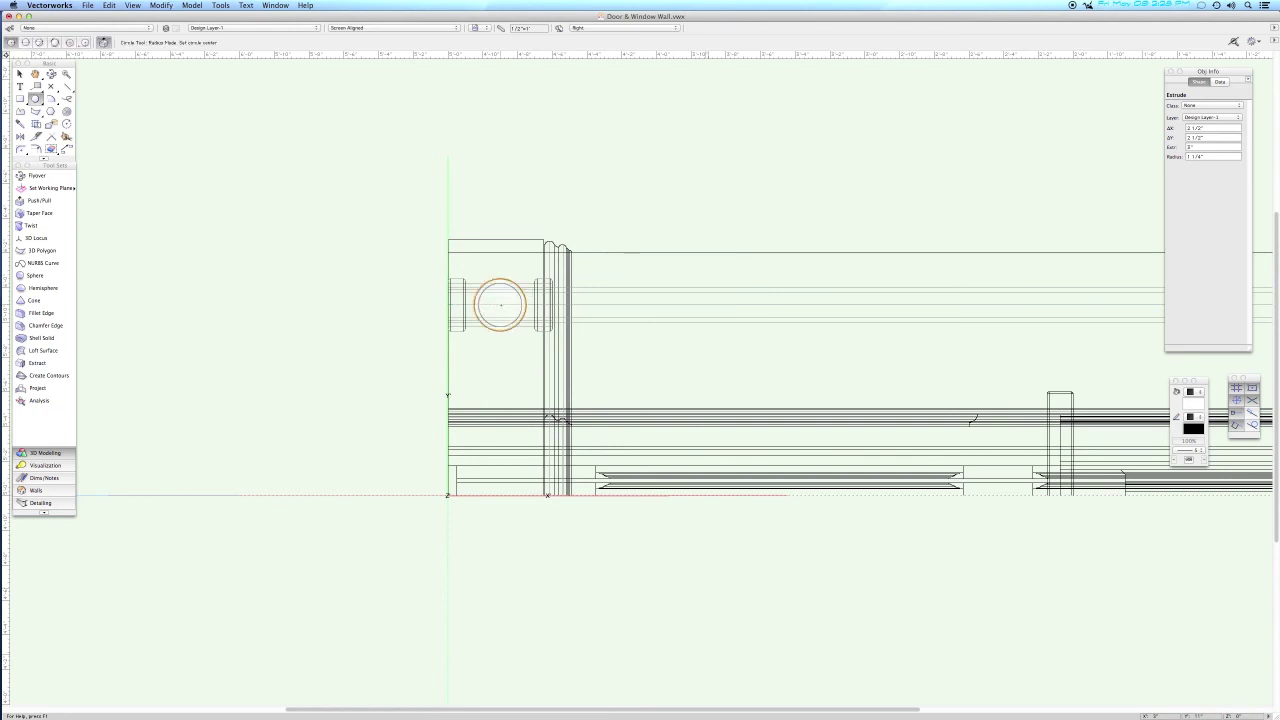
left_click(501, 307)
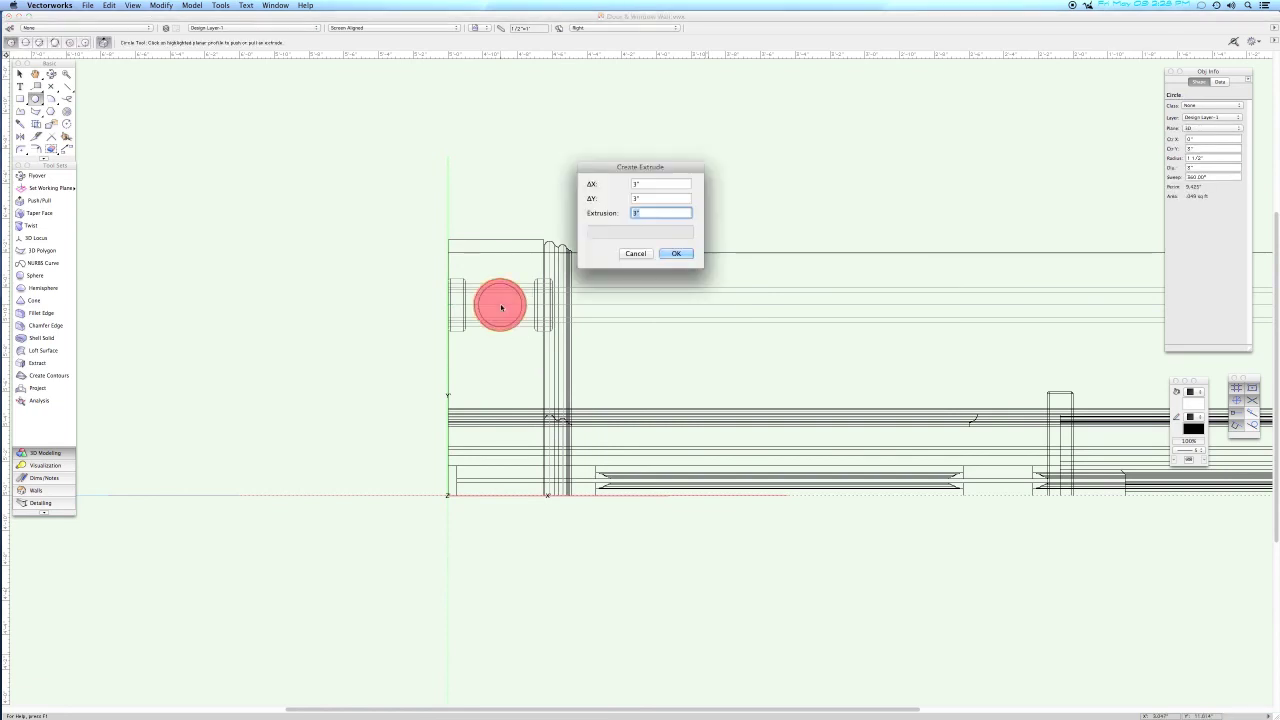
key("Return")
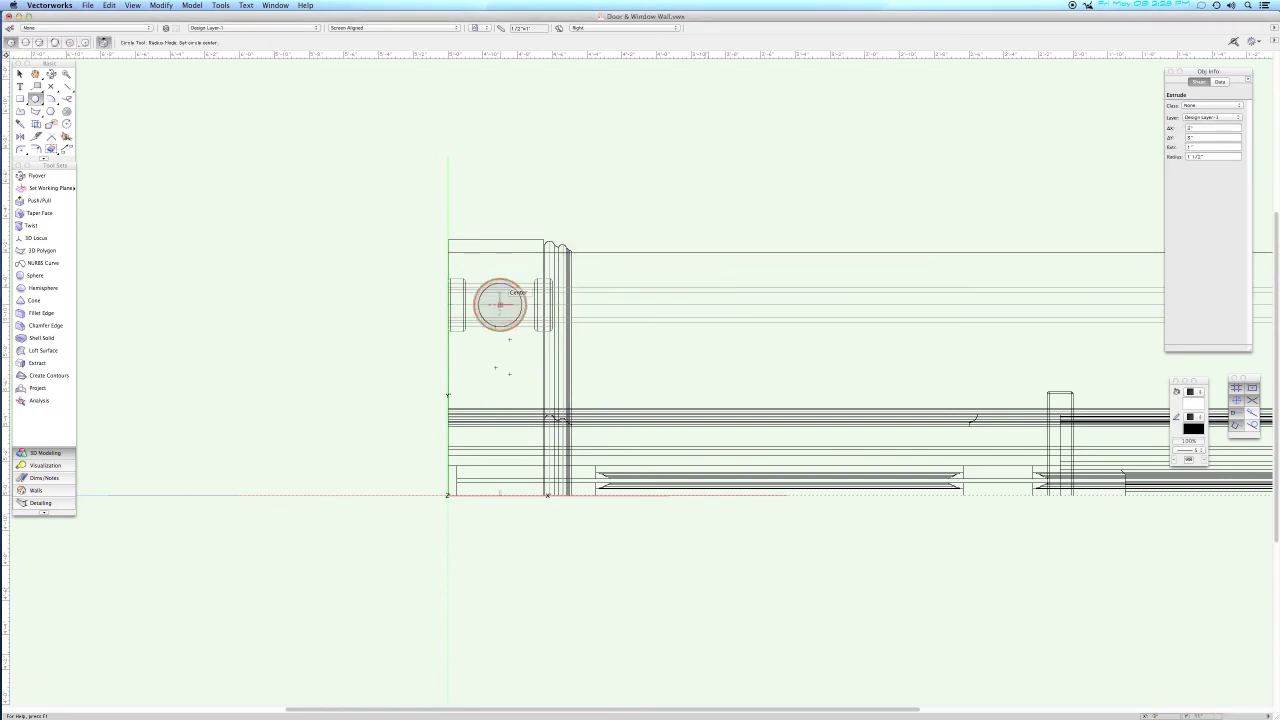
key("3")
left_click_drag(566, 403, 399, 151)
key("space")
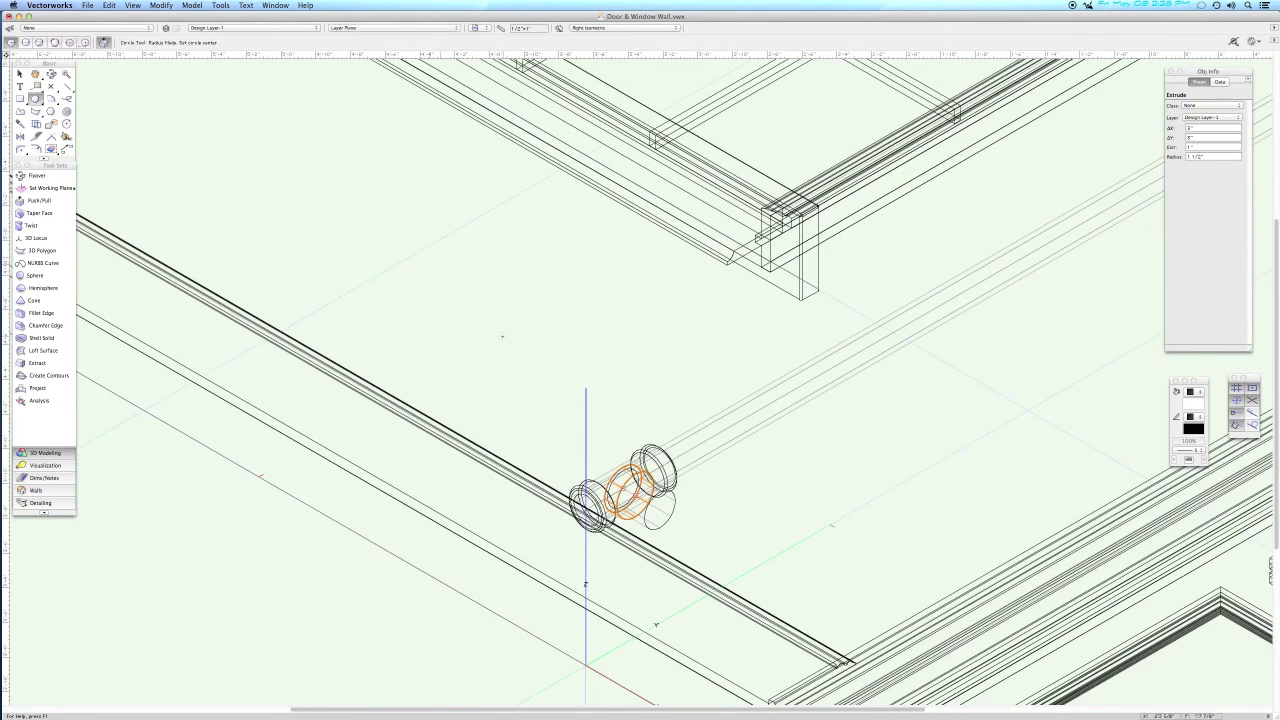
key("5")
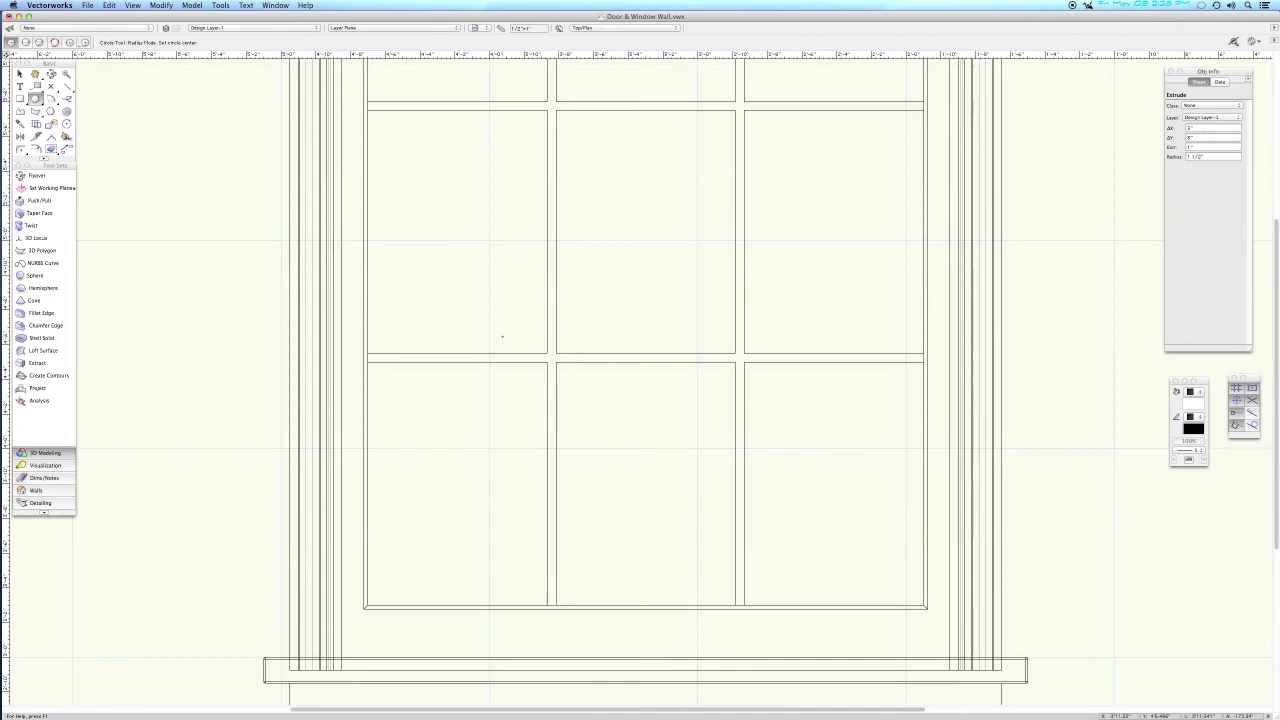
In plan, drag the cylinder fitting 2" to the right, clear of the collars.
key("c")
left_click_drag(602, 332, 697, 431)
key("x")
left_click_drag(621, 388, 735, 388)
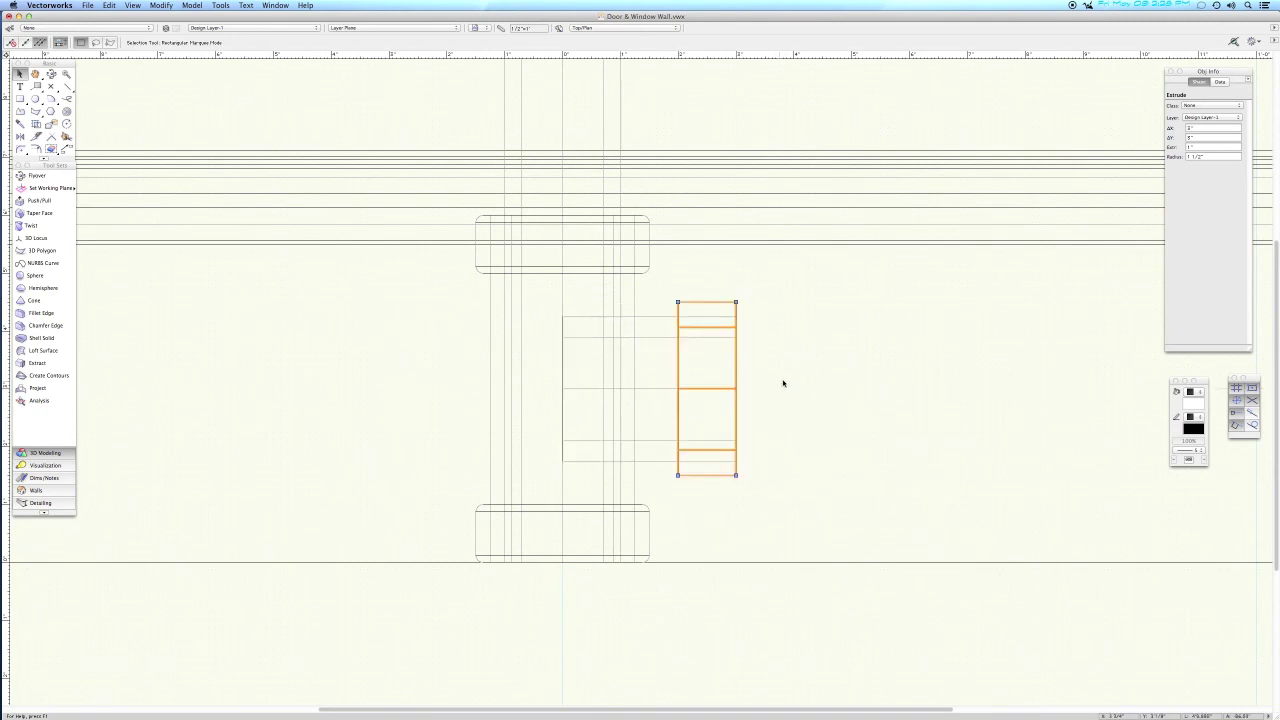
key("3")
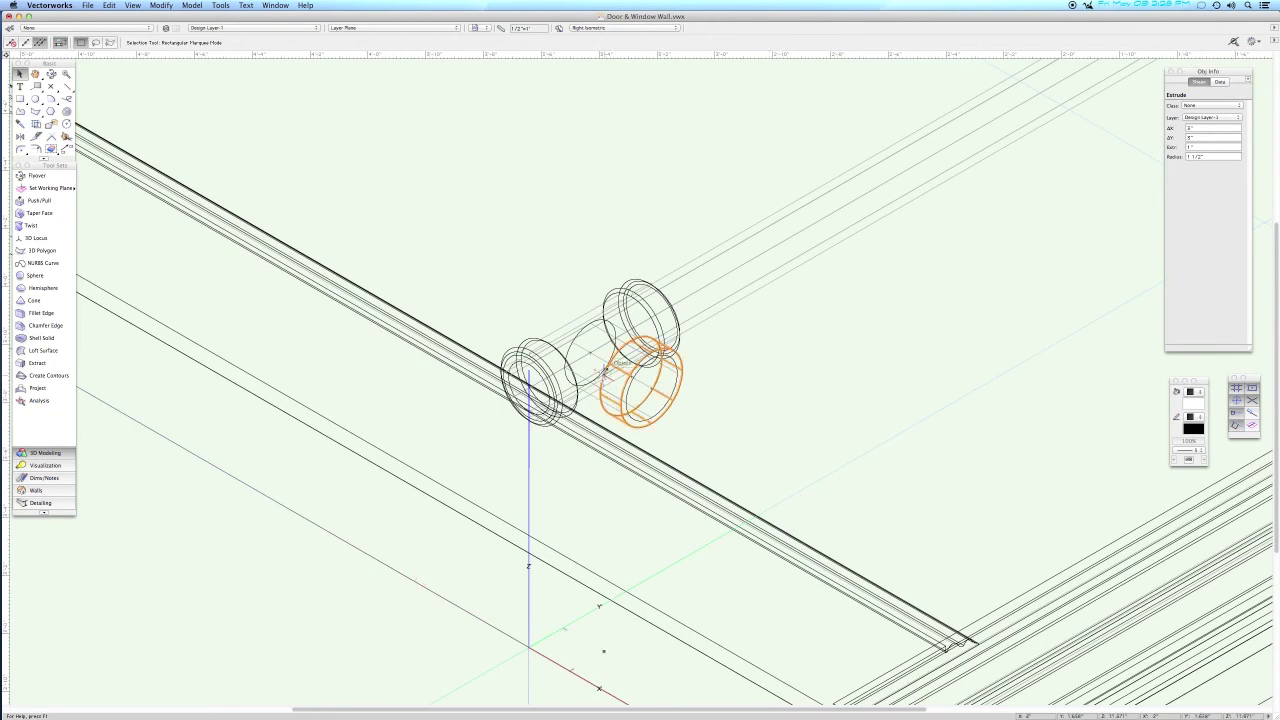
Round the cylinder's front edge with a 1/8" fillet, then show the whole wall in front view.
left_click(40, 313)
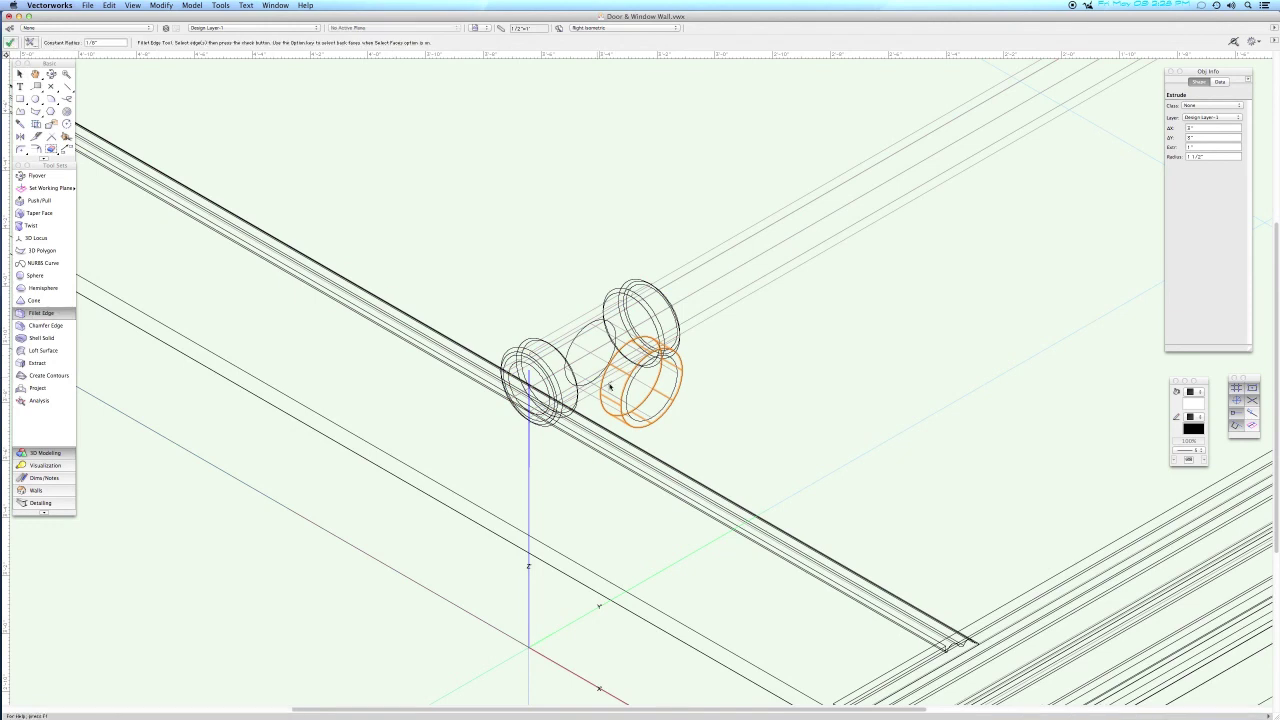
left_click(661, 352)
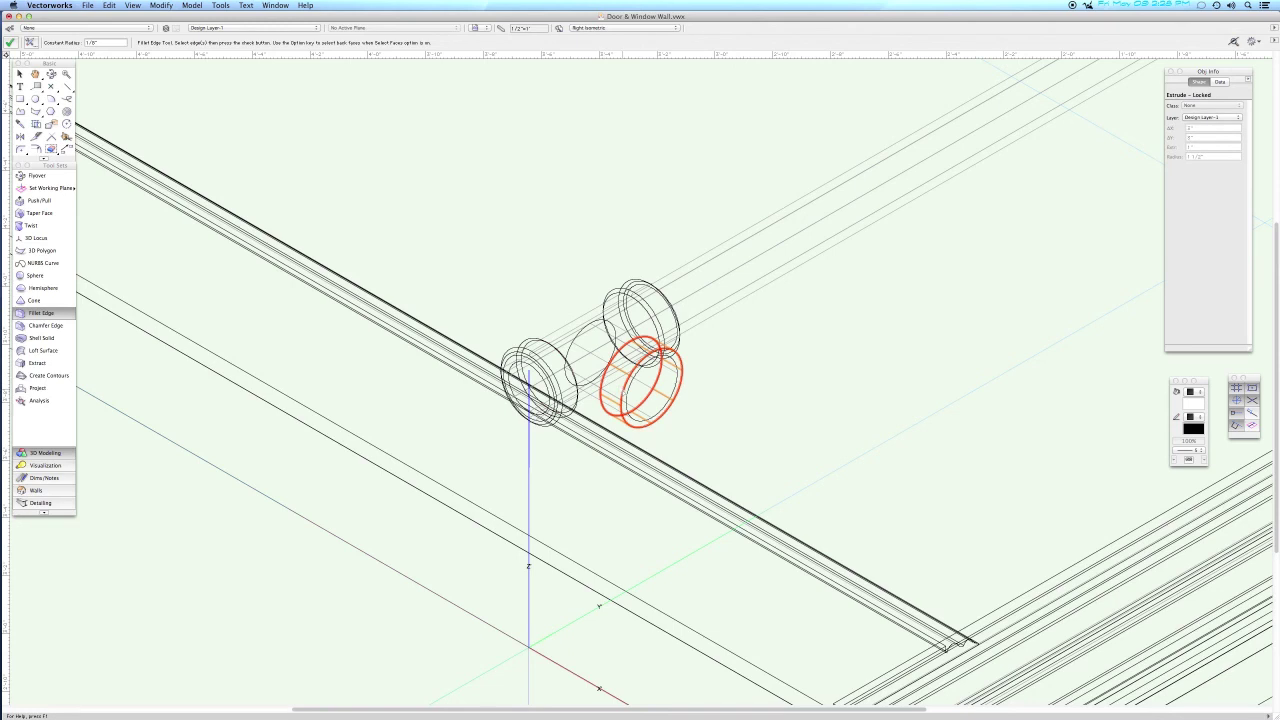
key("Return")
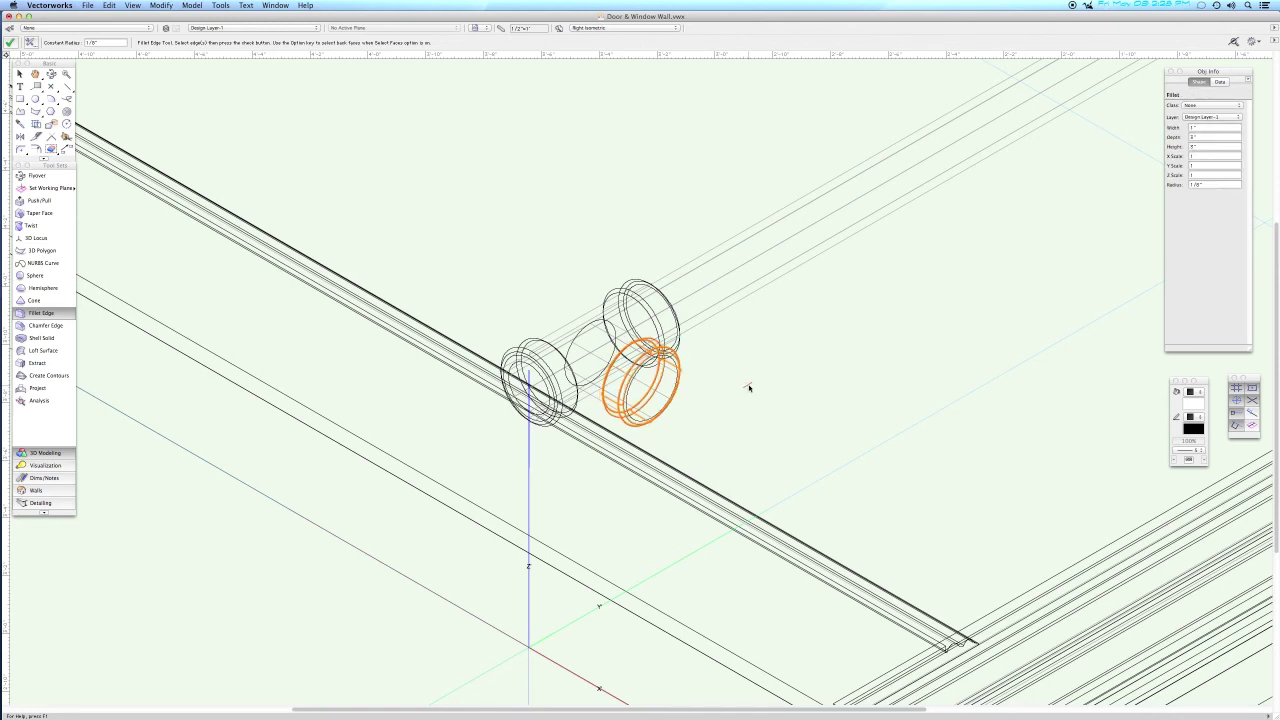
key("super+5")
key("super+4")
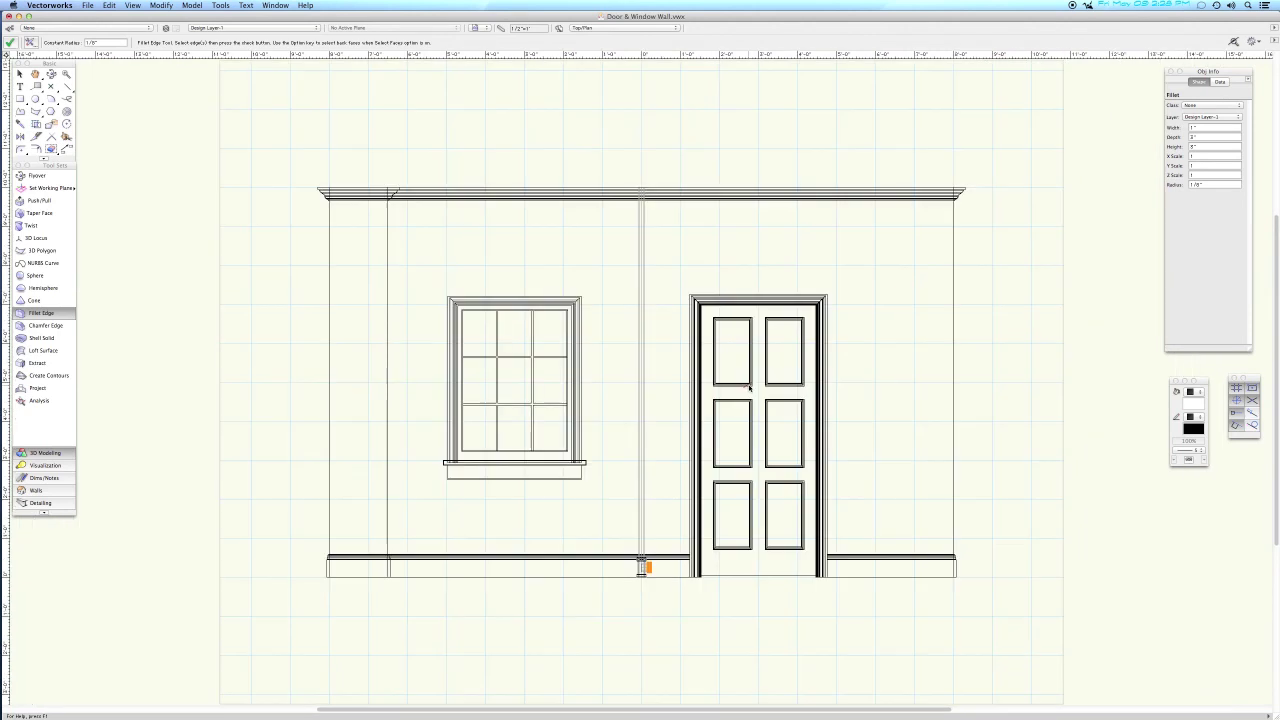
Select the four fitting pieces at the wall base and join them with Add Solids into one tee.
key("c")
left_click_drag(632, 544, 672, 594)
key("x")
left_click_drag(667, 181, 396, 546)
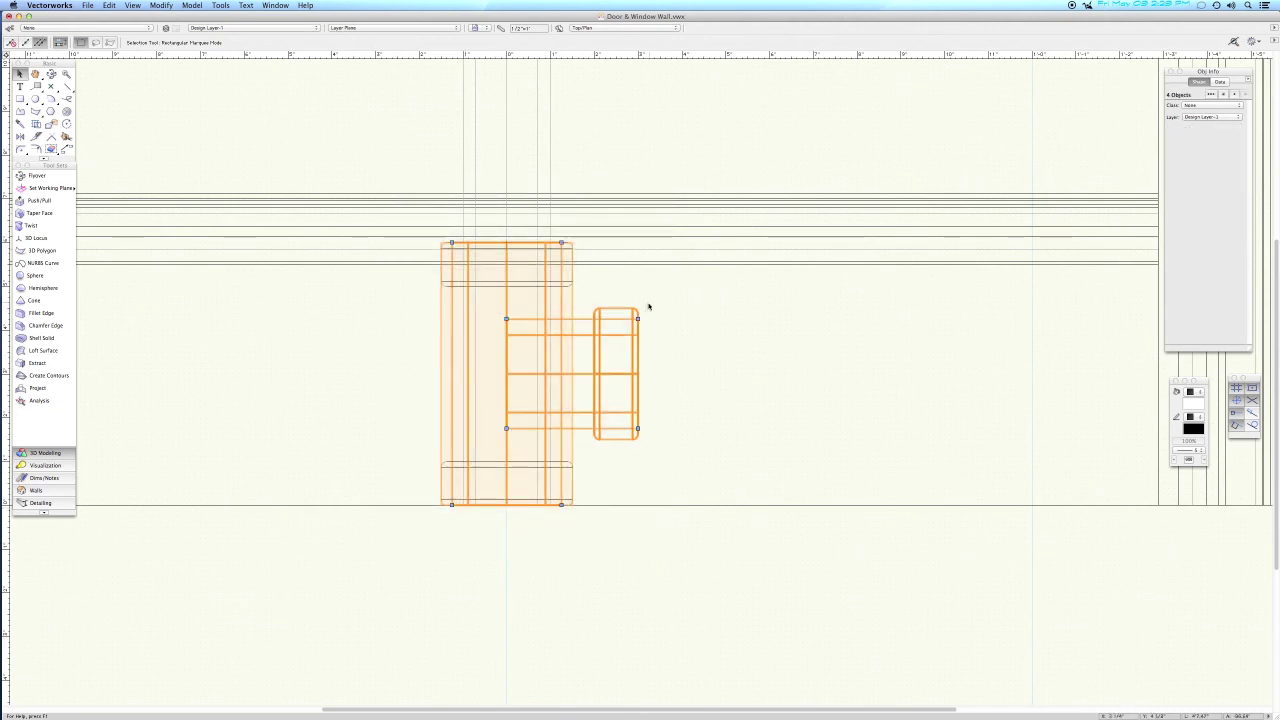
left_click(192, 6)
left_click(193, 17)
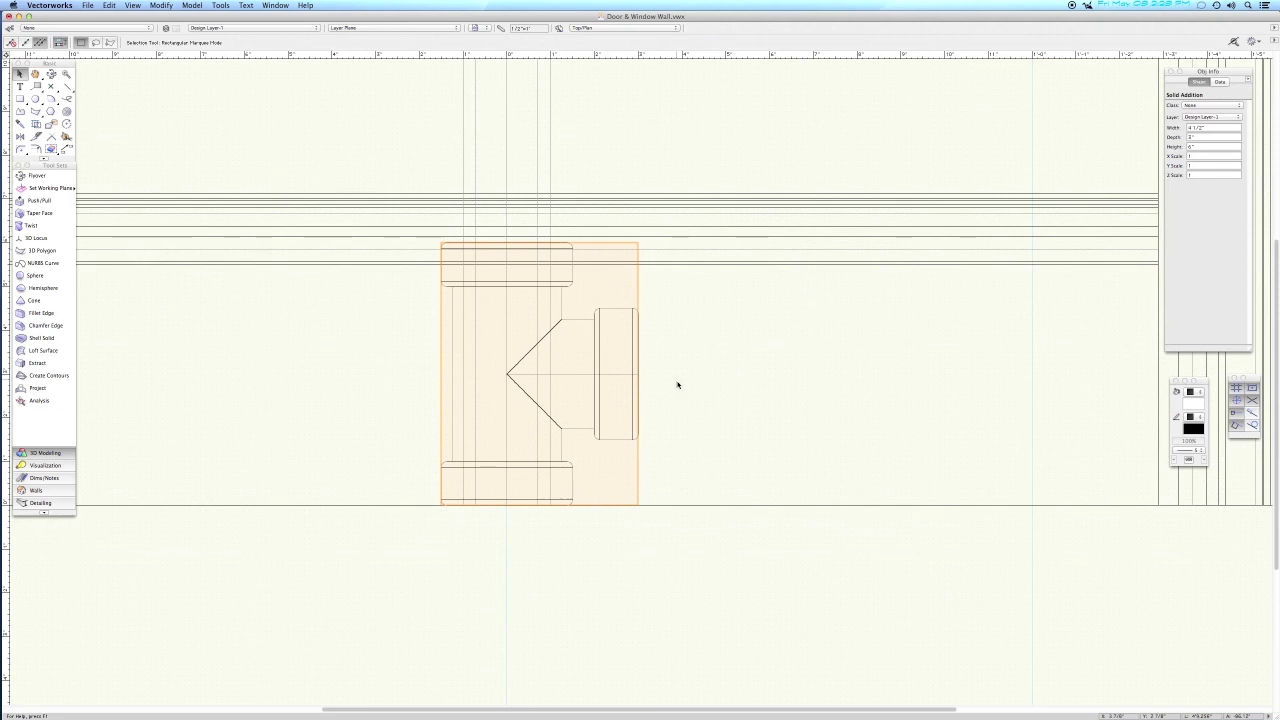
key("3")
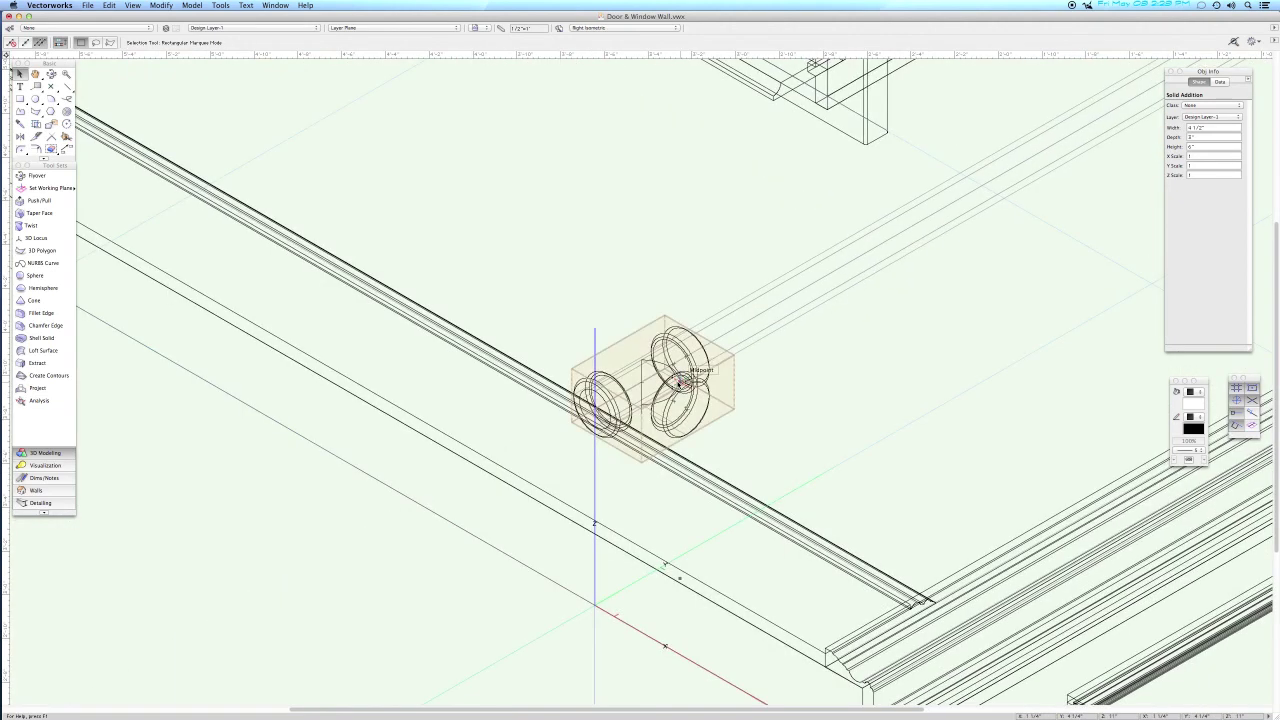
Fillet the curved inner joint edge of the tee with a 1/2" radius.
key("c")
left_click_drag(560, 308, 780, 466)
key("x")
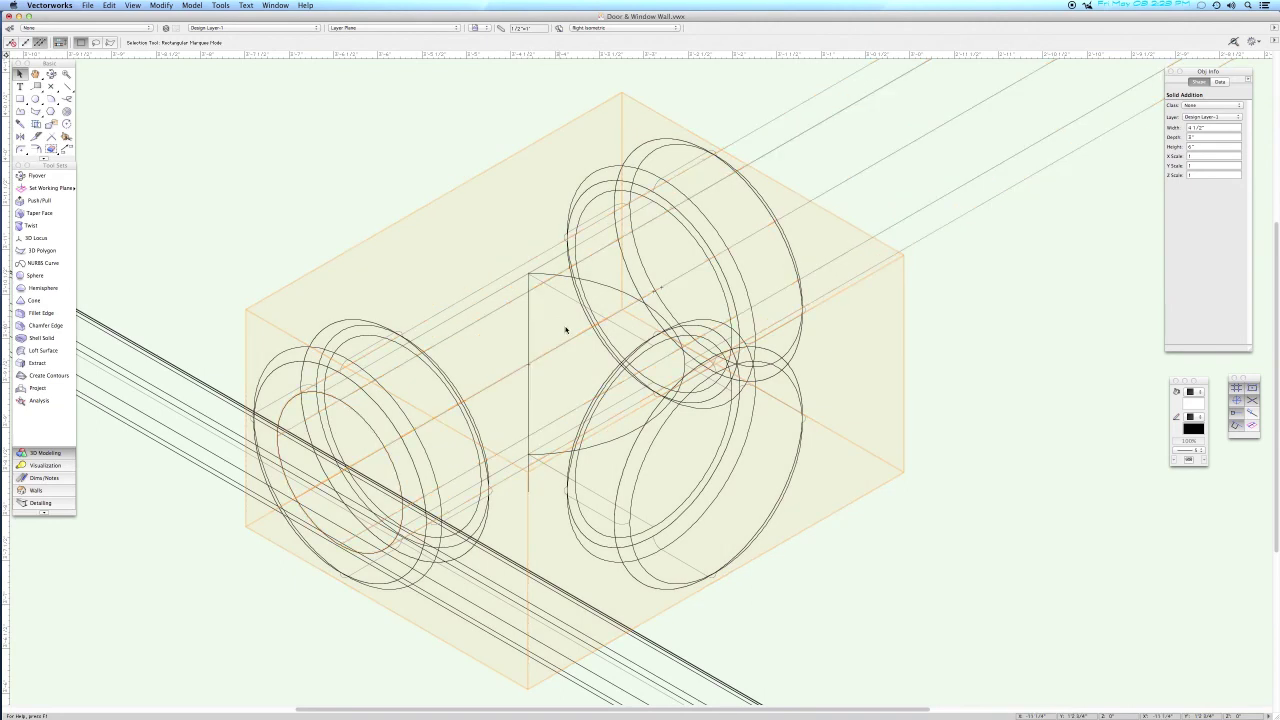
left_click(44, 317)
left_click(604, 287)
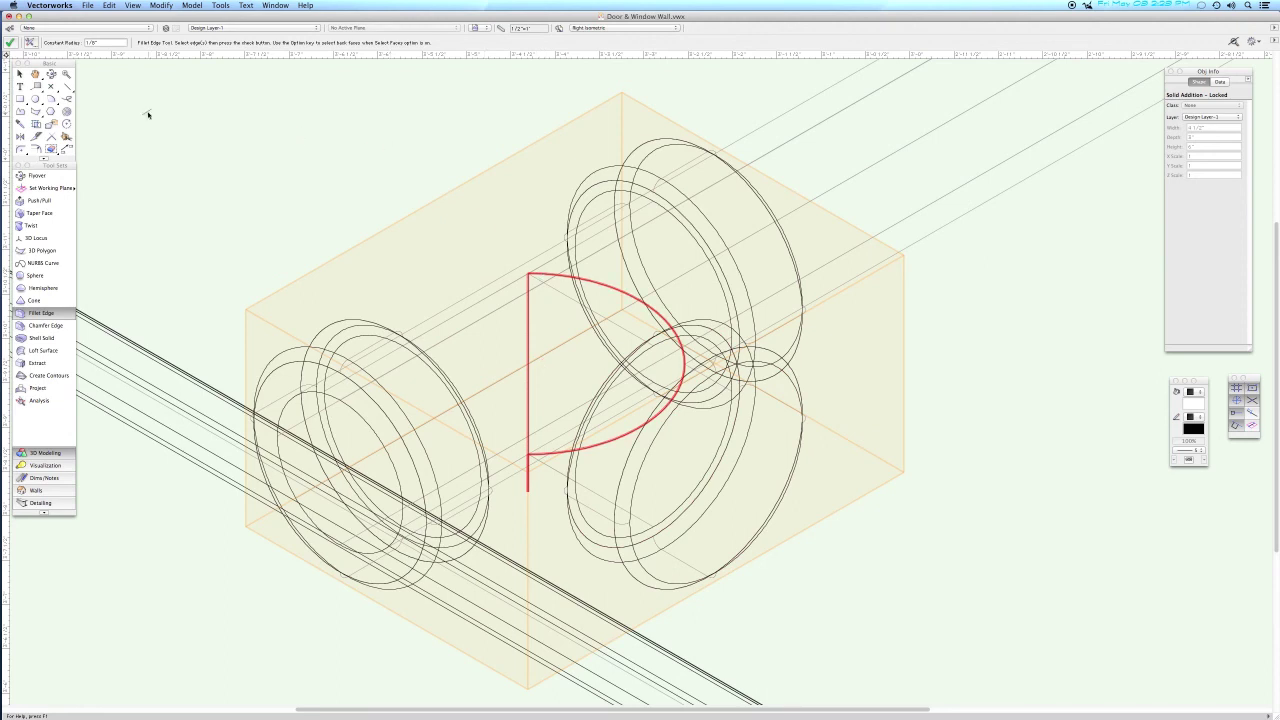
double_click(103, 42)
type("9")
key("Return")
left_click(10, 43)
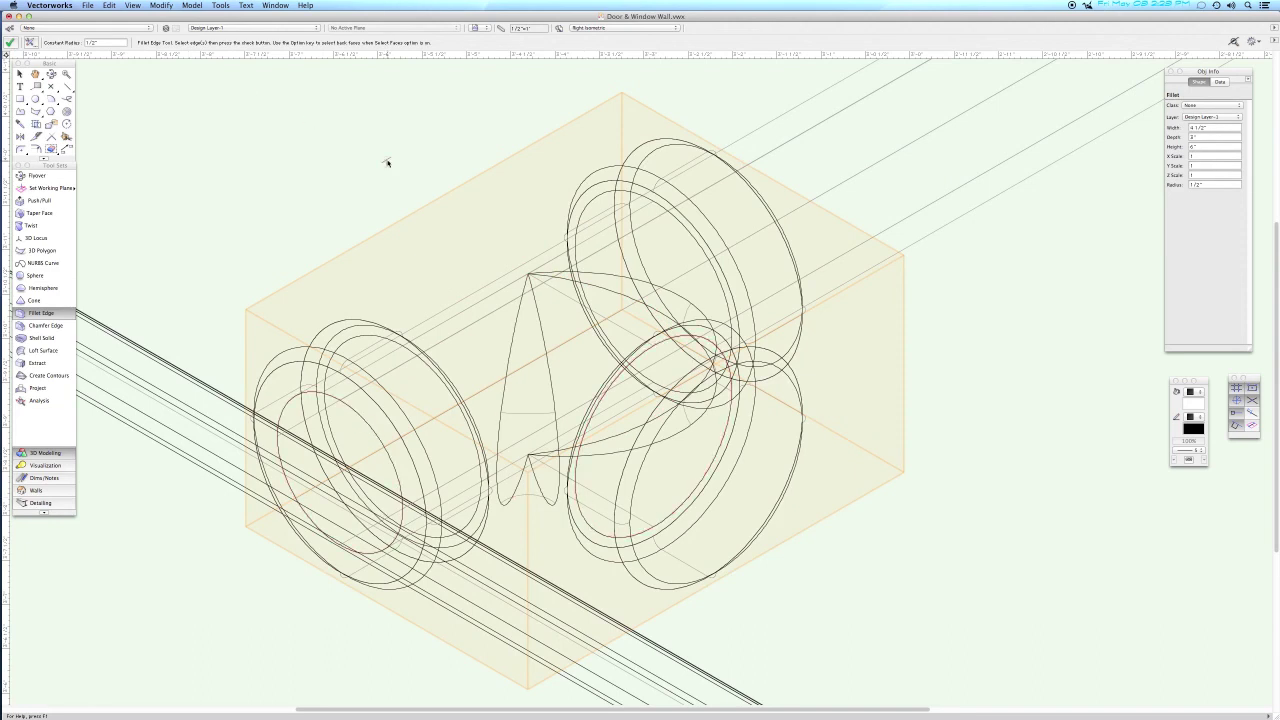
key("F5")
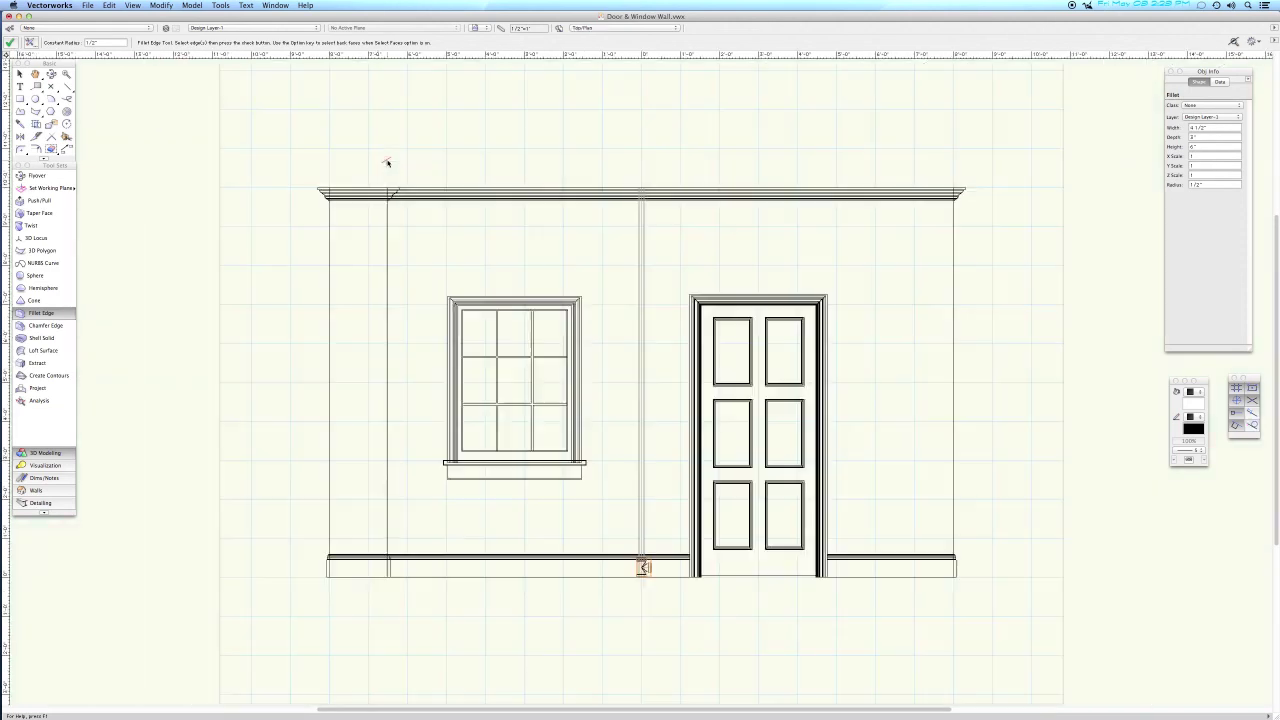
key("c")
left_click_drag(623, 543, 675, 587)
Deselect everything and render the drawing in OpenGL to inspect the filleted tee.
key("x")
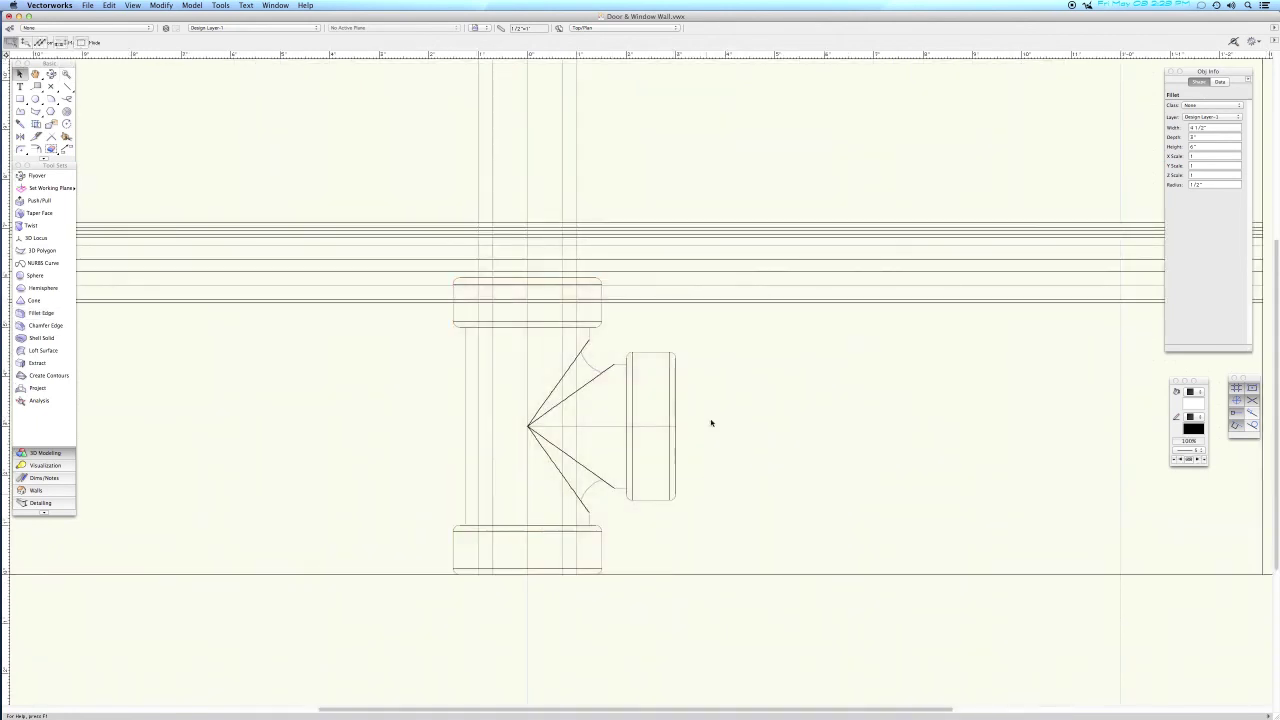
left_click(581, 240)
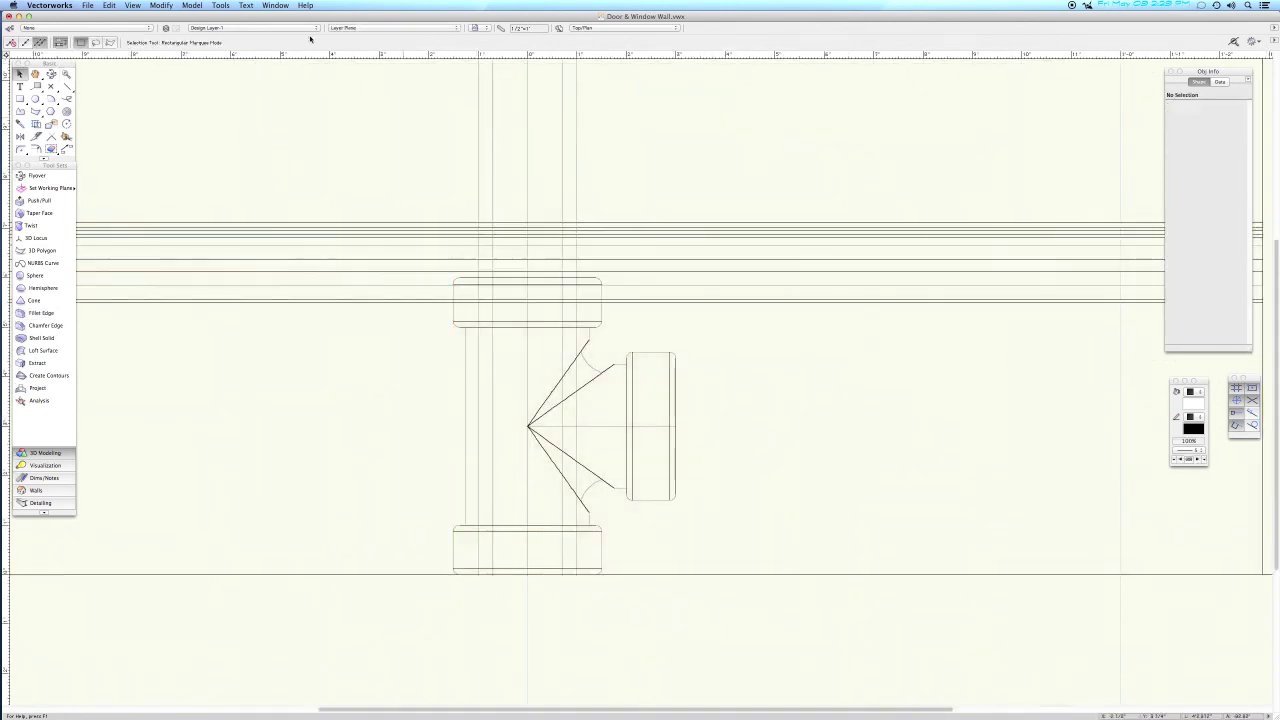
left_click(133, 6)
mouse_move(150, 65)
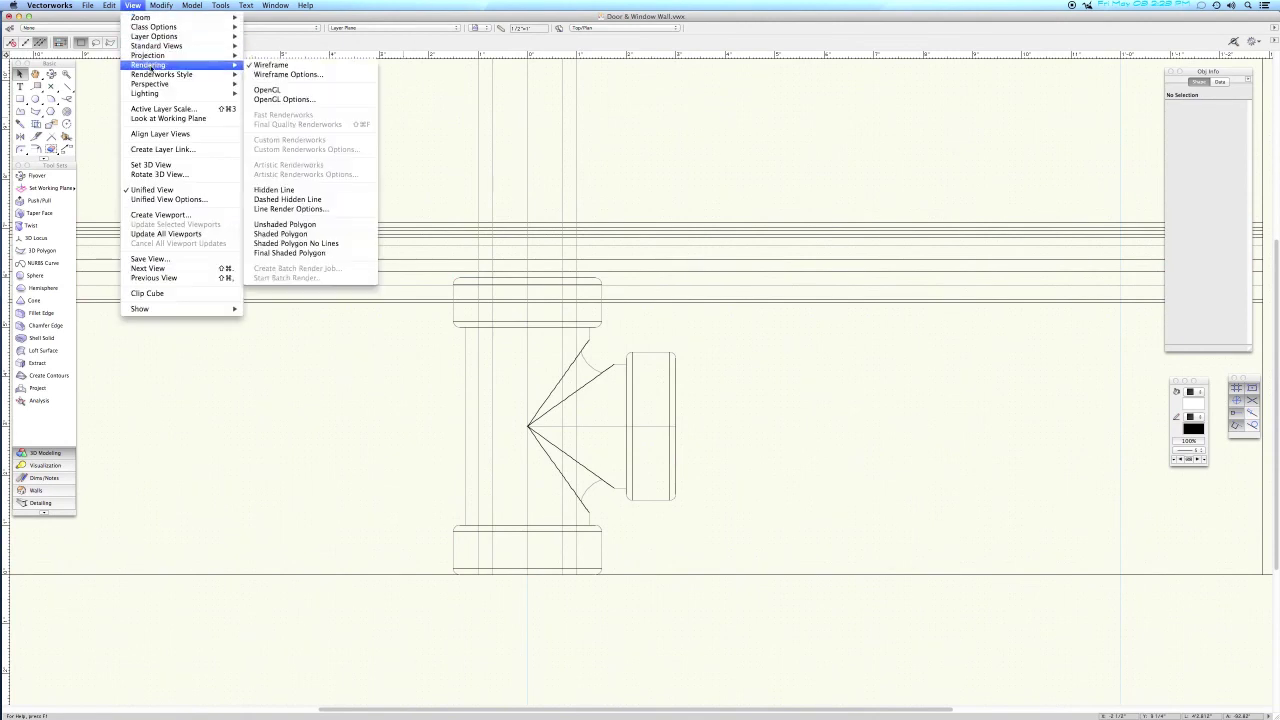
left_click(267, 90)
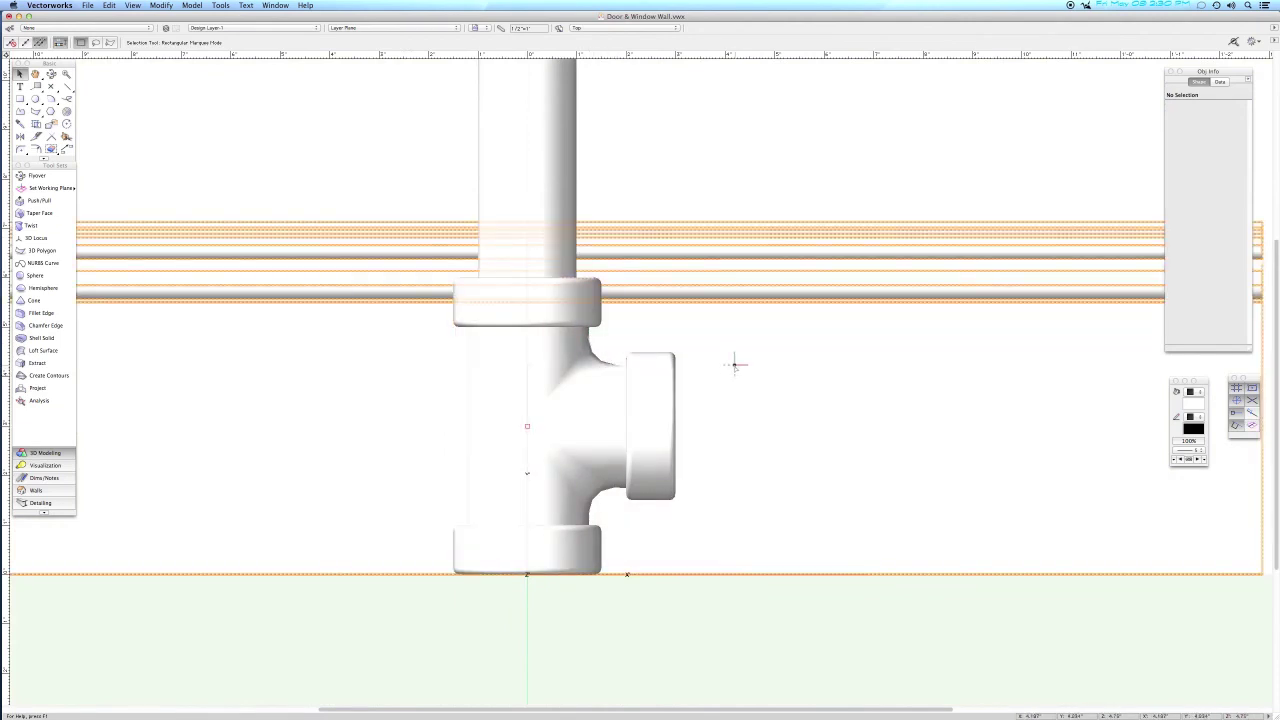
Set the rendering back to Wireframe and show the full wall elevation.
left_click(132, 5)
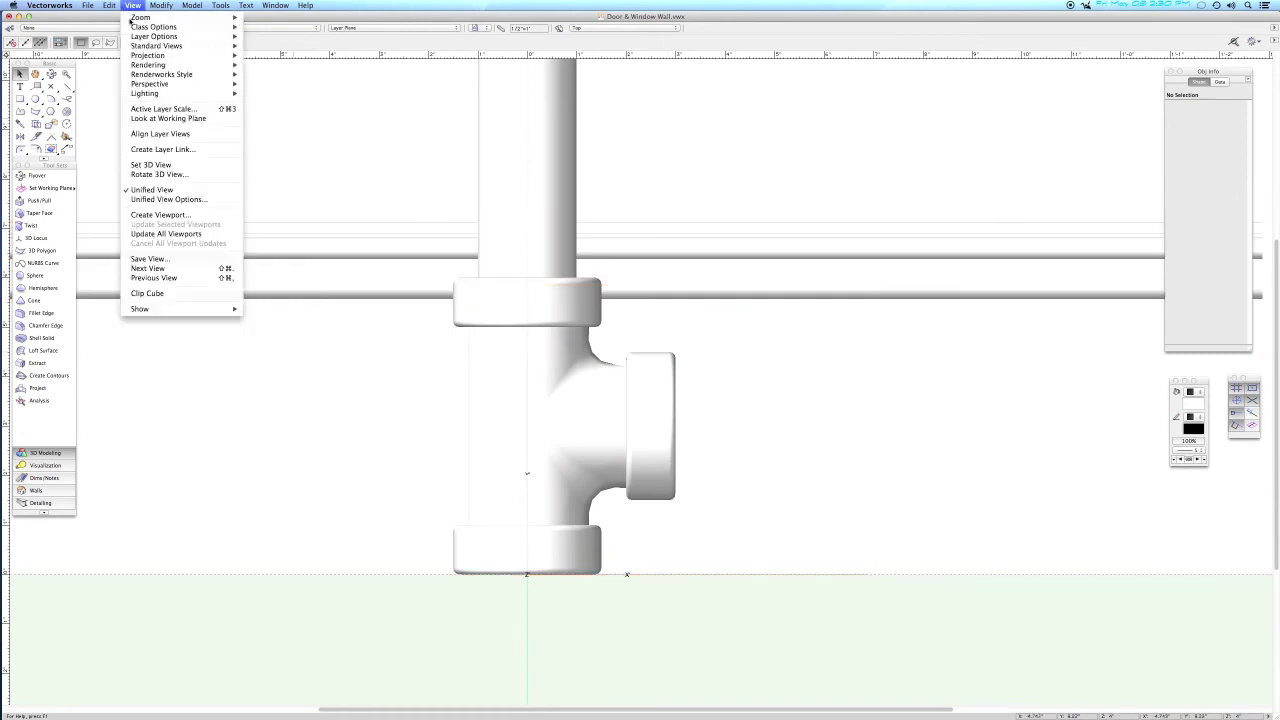
mouse_move(148, 66)
left_click(290, 64)
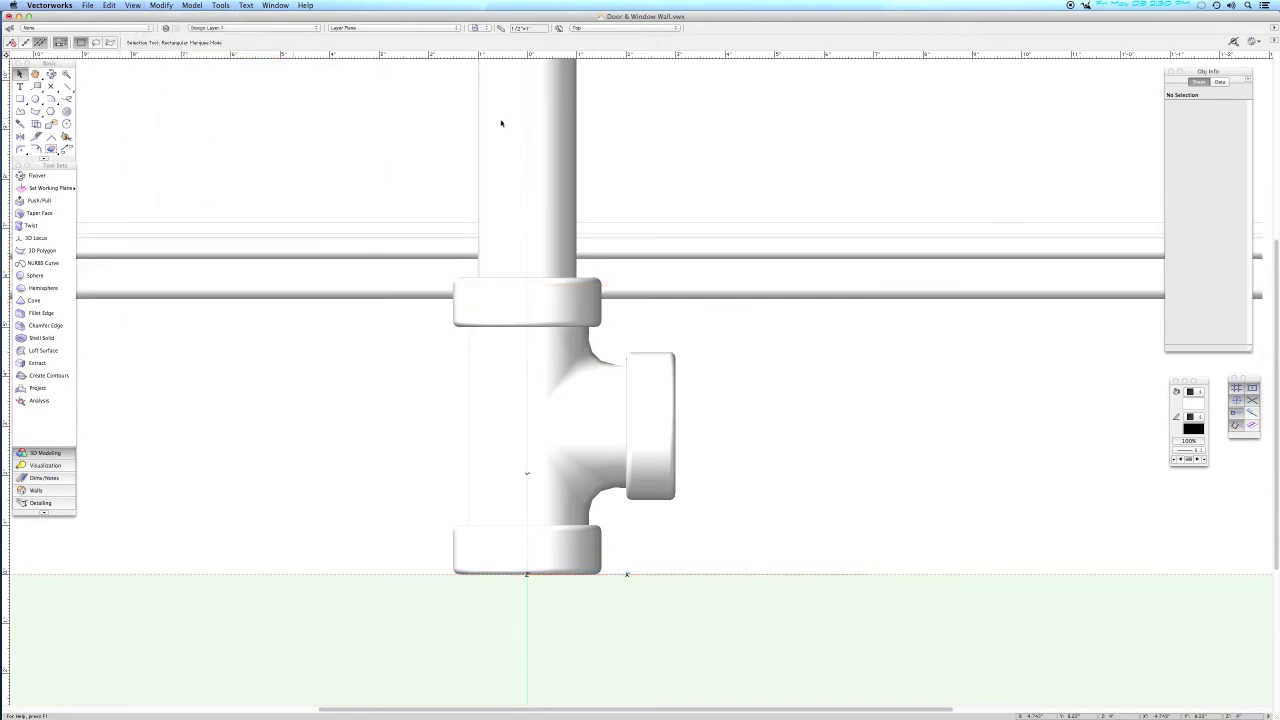
key("KP_2")
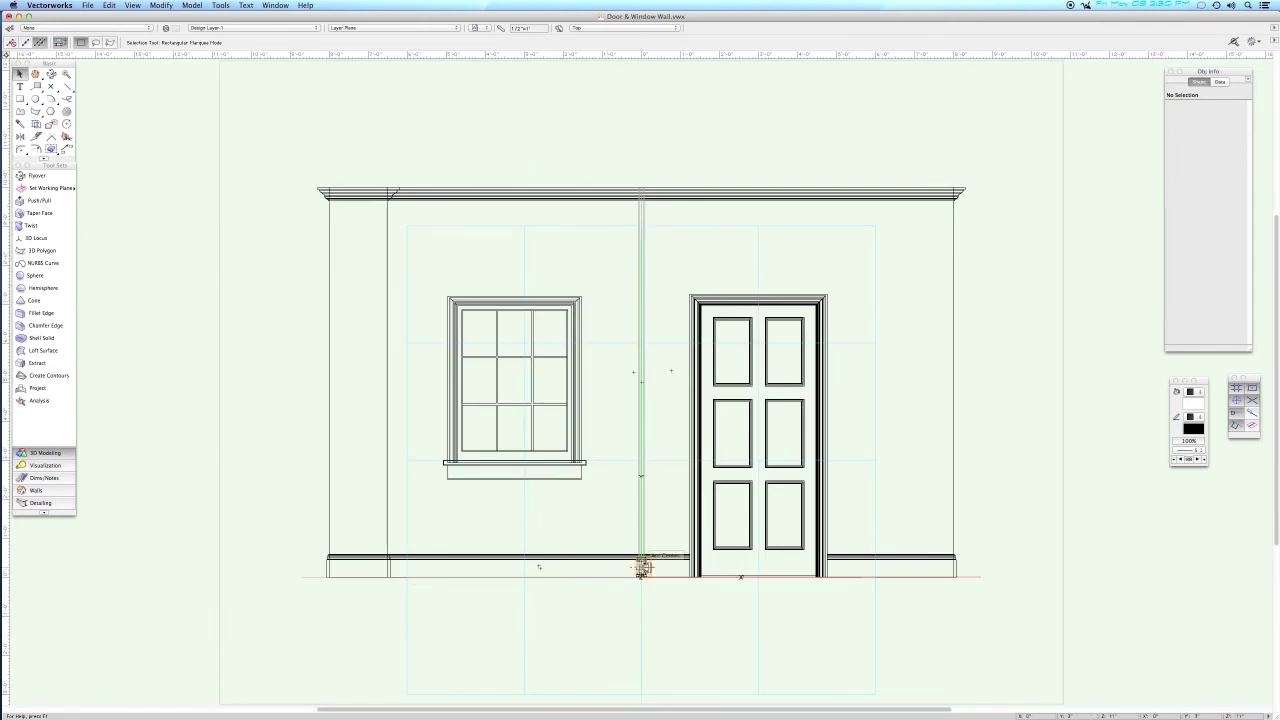
Move the tee fitting up the wall by a 9" vertical offset, just below the cornice.
left_click(643, 567)
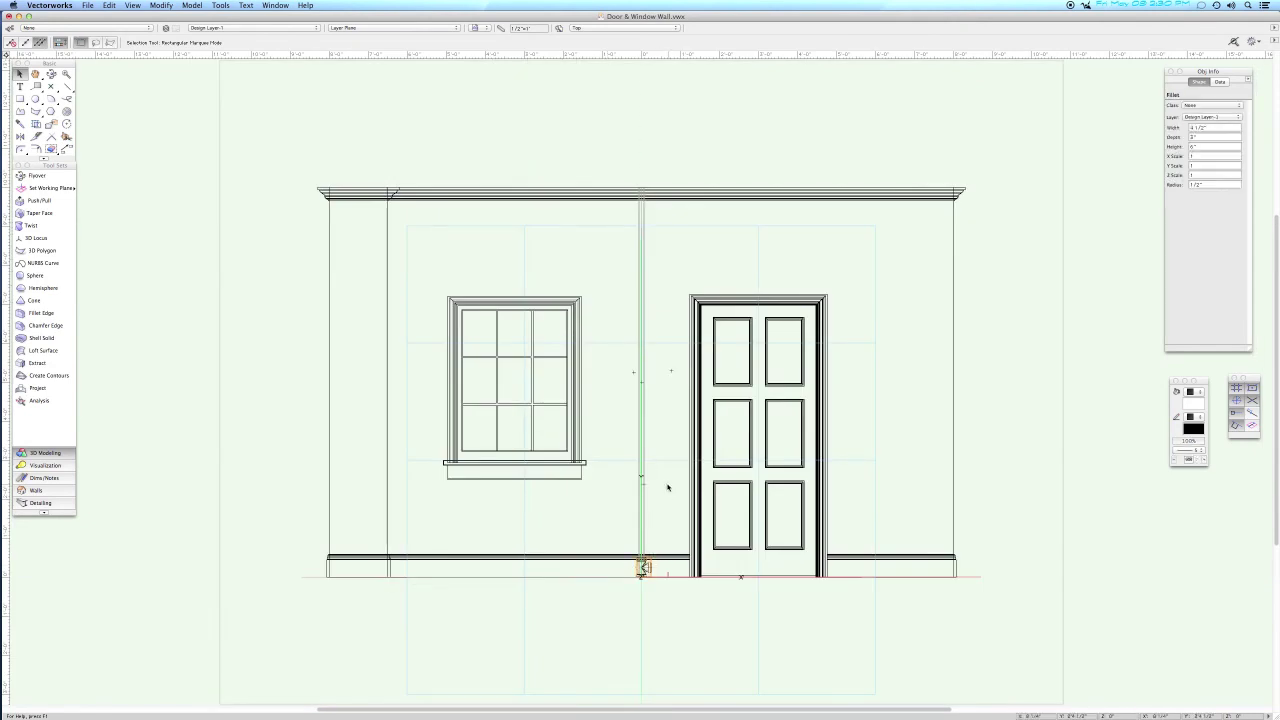
key("super+m")
key("Tab")
type("9")
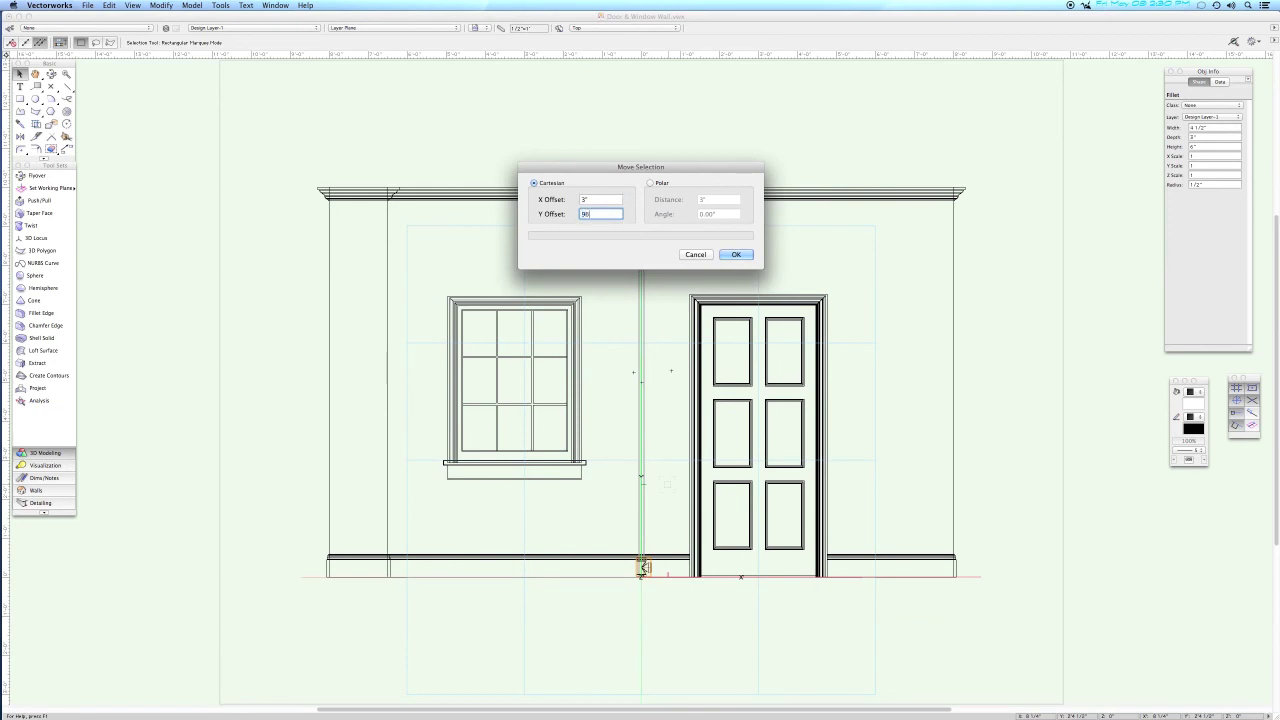
key("Return")
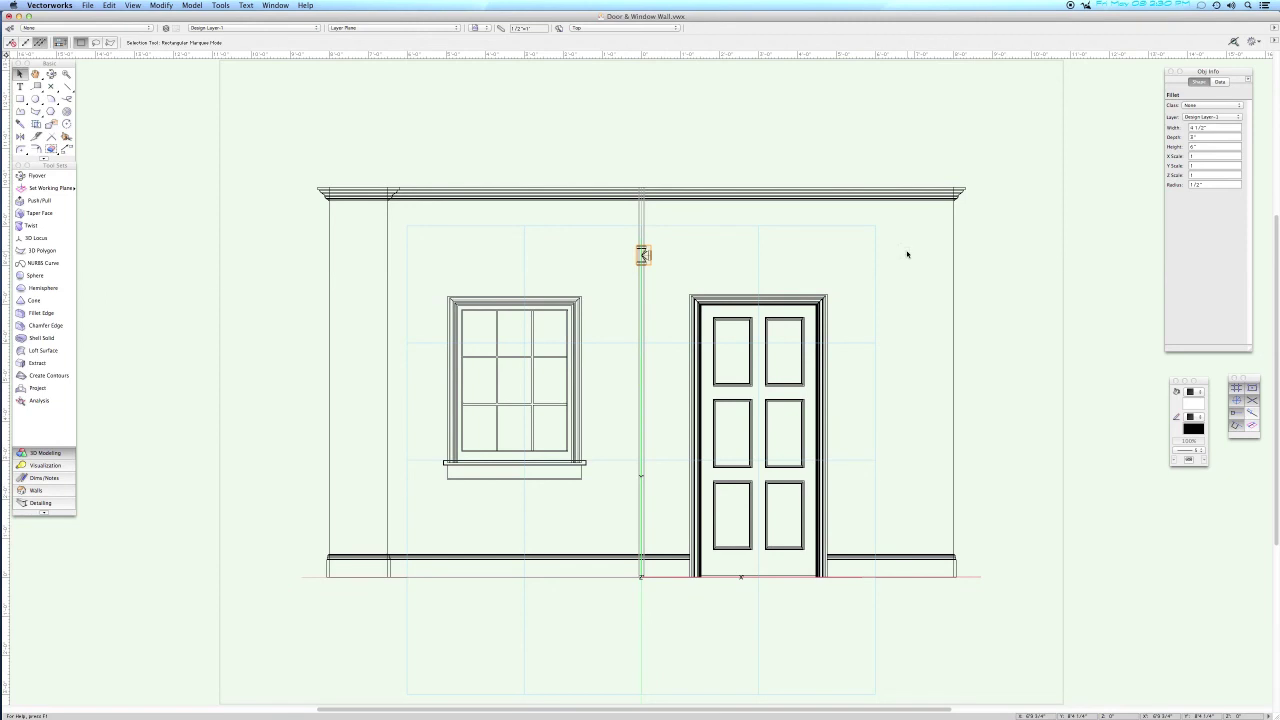
key("6")
key("c")
left_click_drag(697, 299, 870, 406)
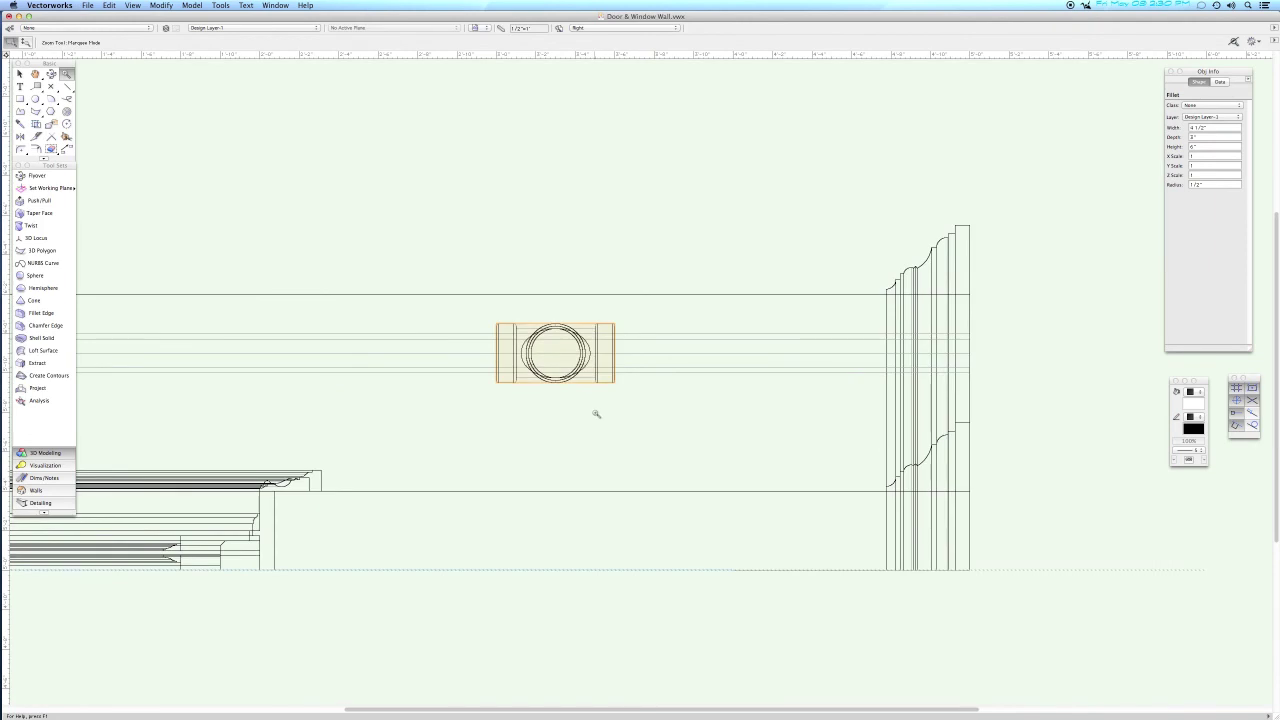
Draw a 1" radius circle at the centre of the tee fitting's outlet.
key("6")
key("6")
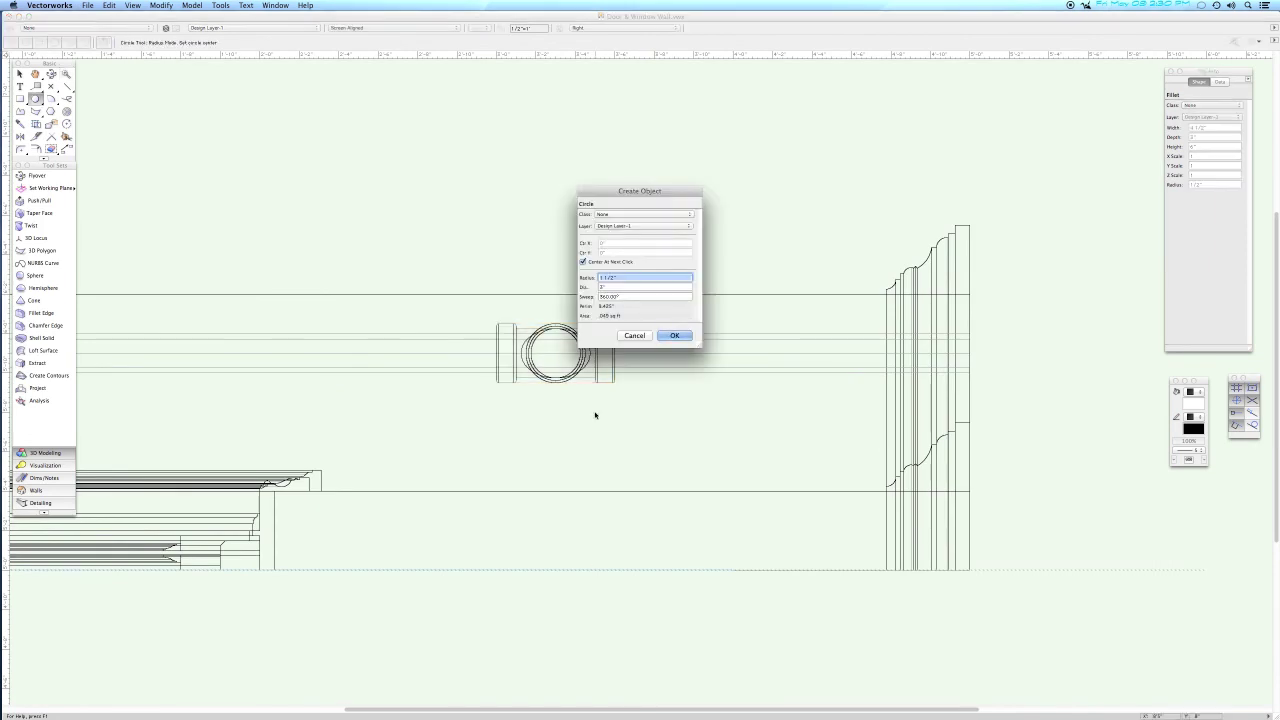
type("1")
key("Tab")
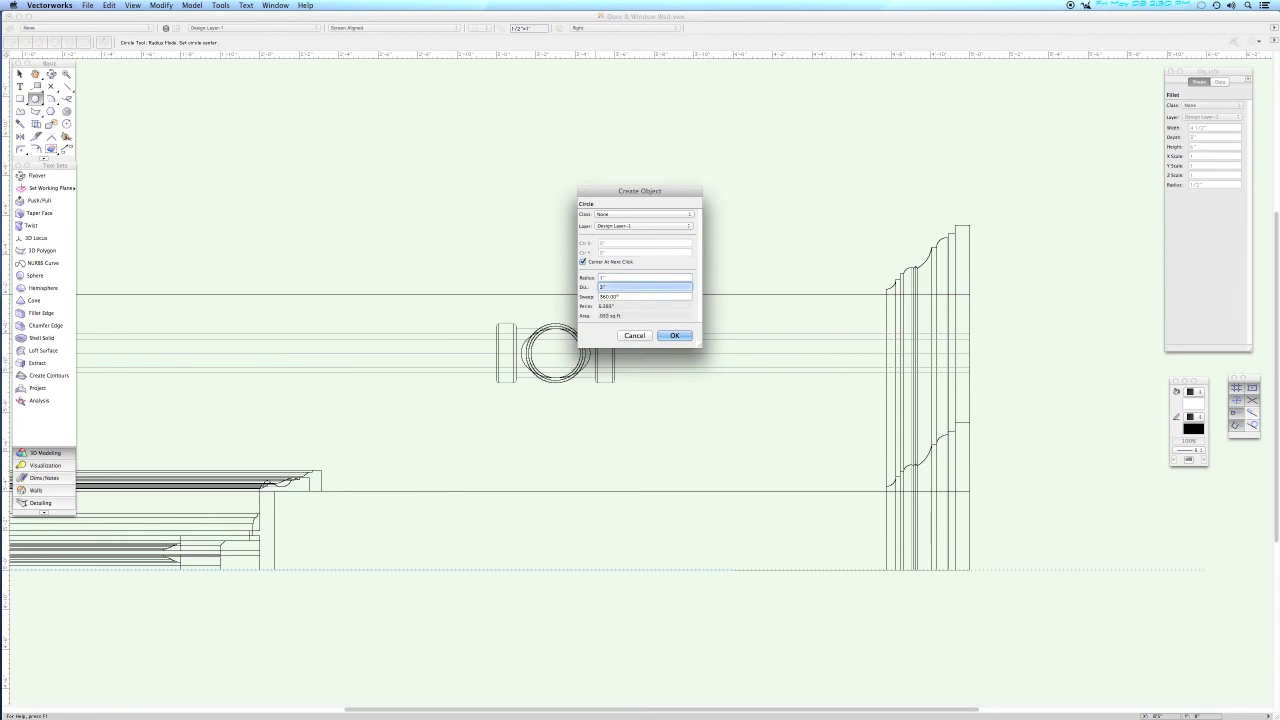
key("Return")
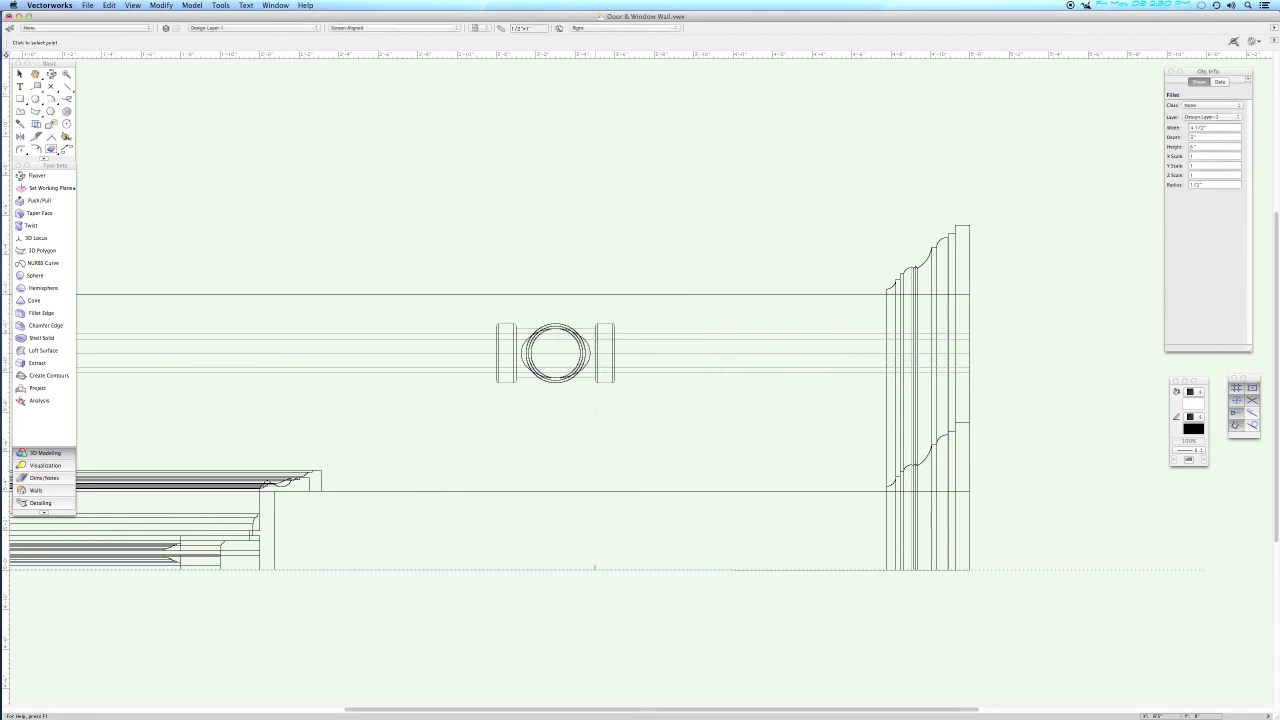
left_click(555, 352)
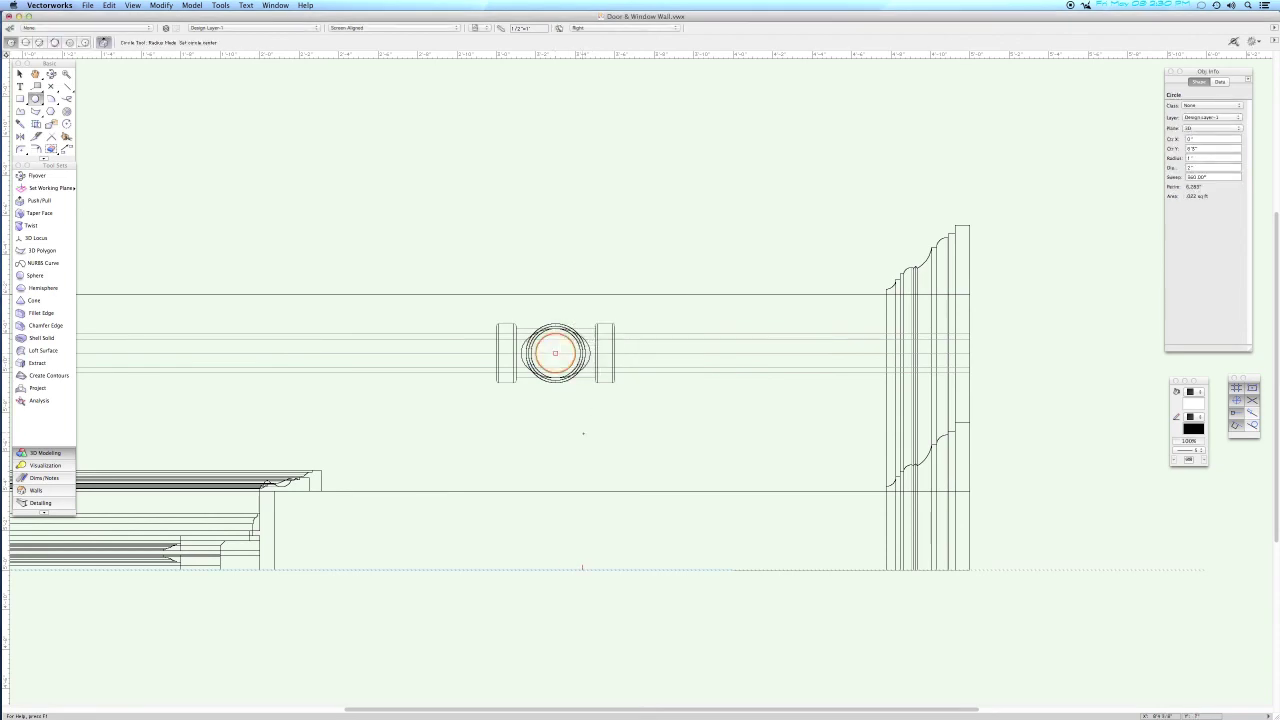
Extrude the circle 96" into a horizontal pipe across the upper wall.
key("KP_3")
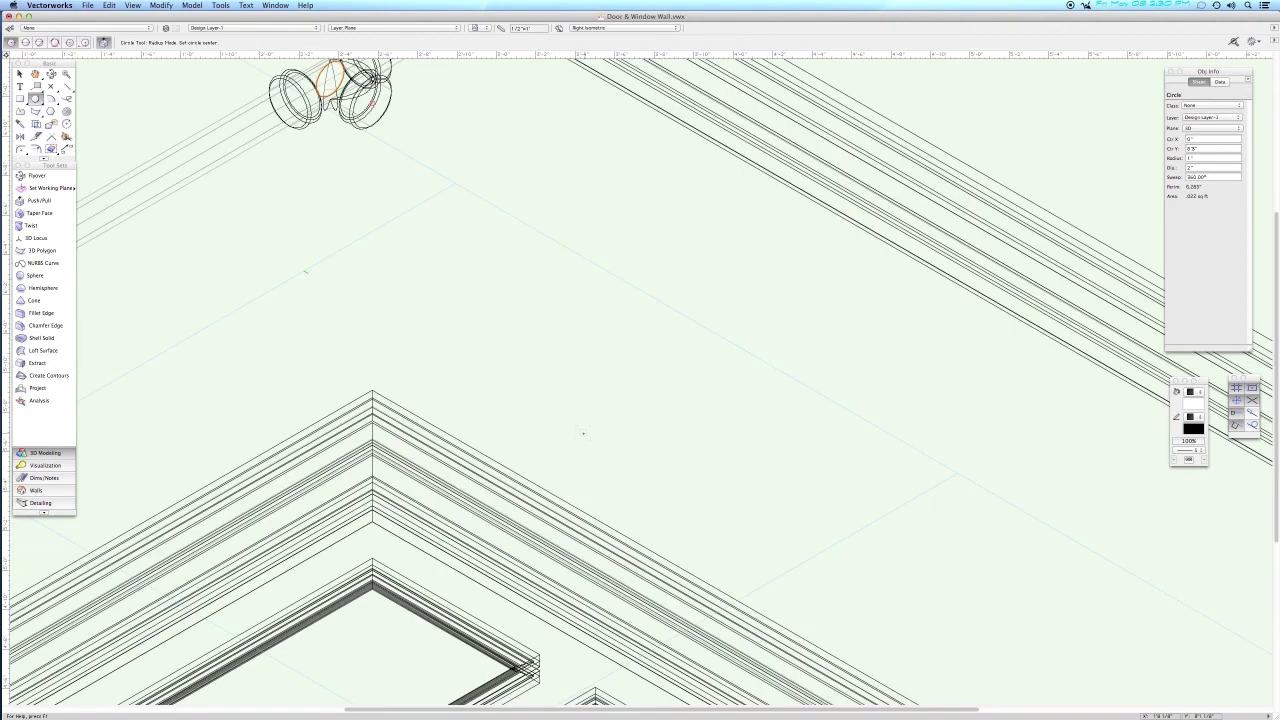
scroll(583, 433, "down", 3)
scroll(620, 430, "down", 2)
middle_click_drag(692, 429, 528, 334)
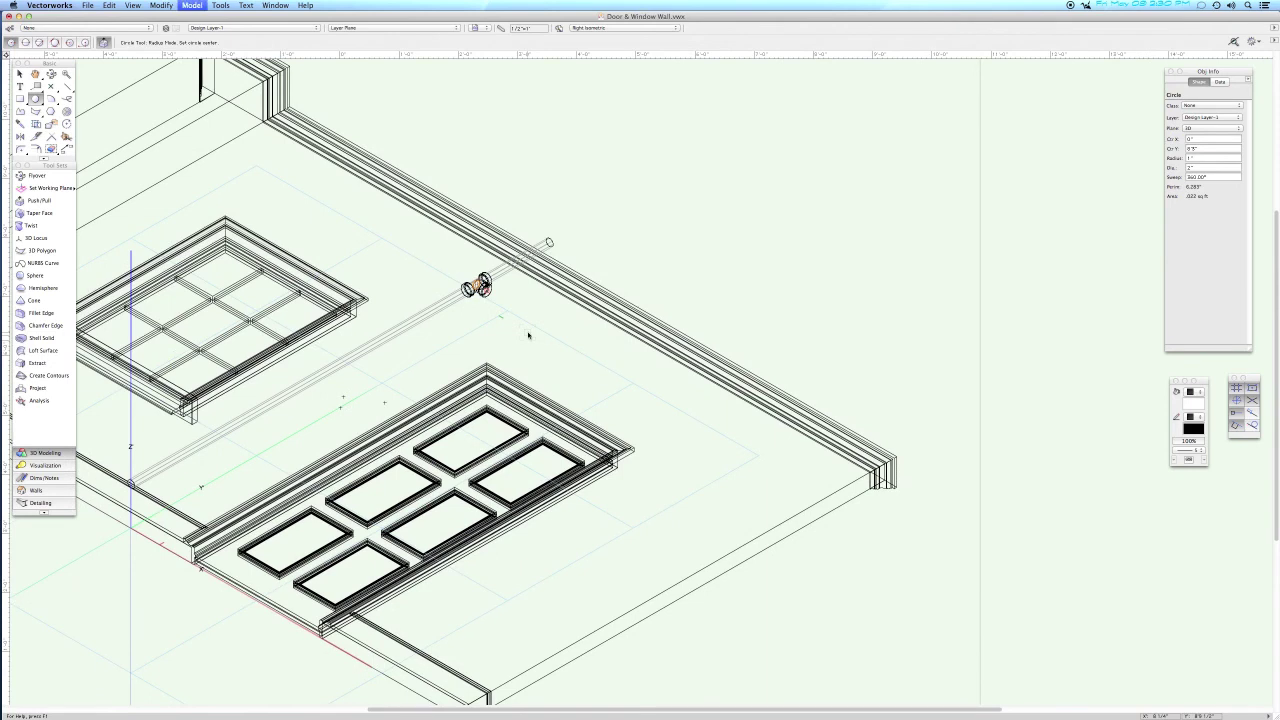
key("super+e")
type("96")
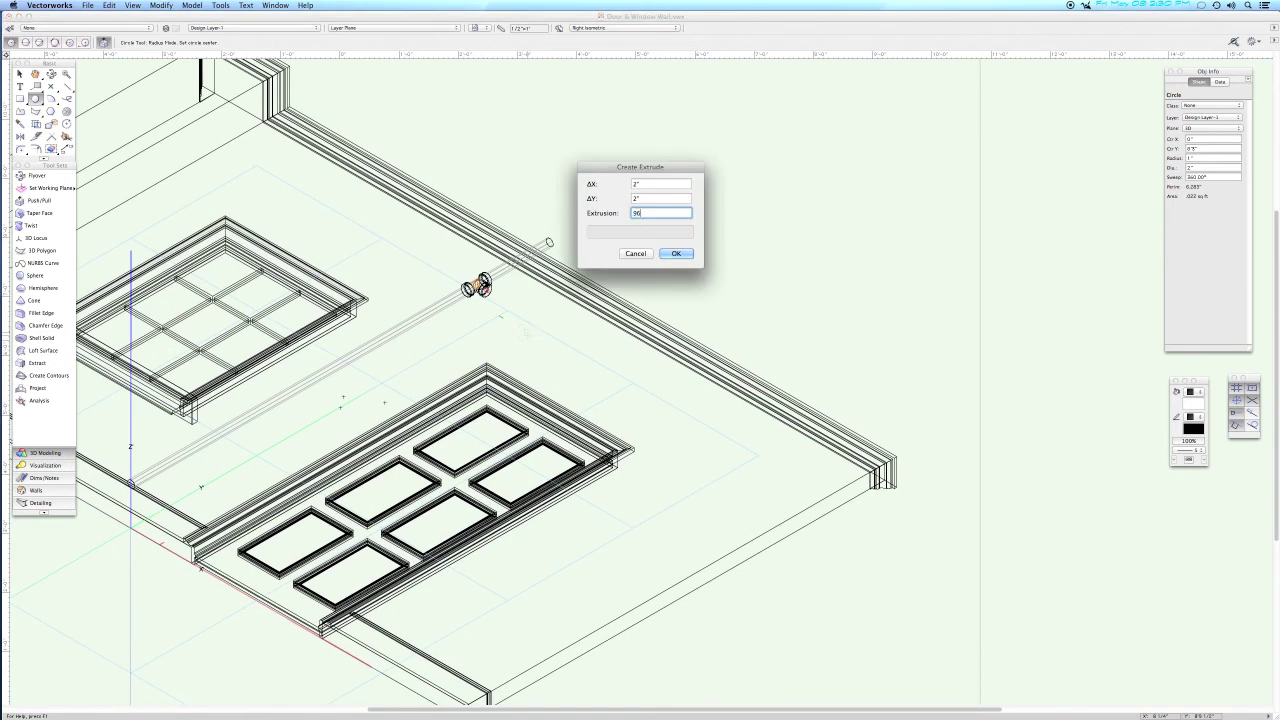
key("Return")
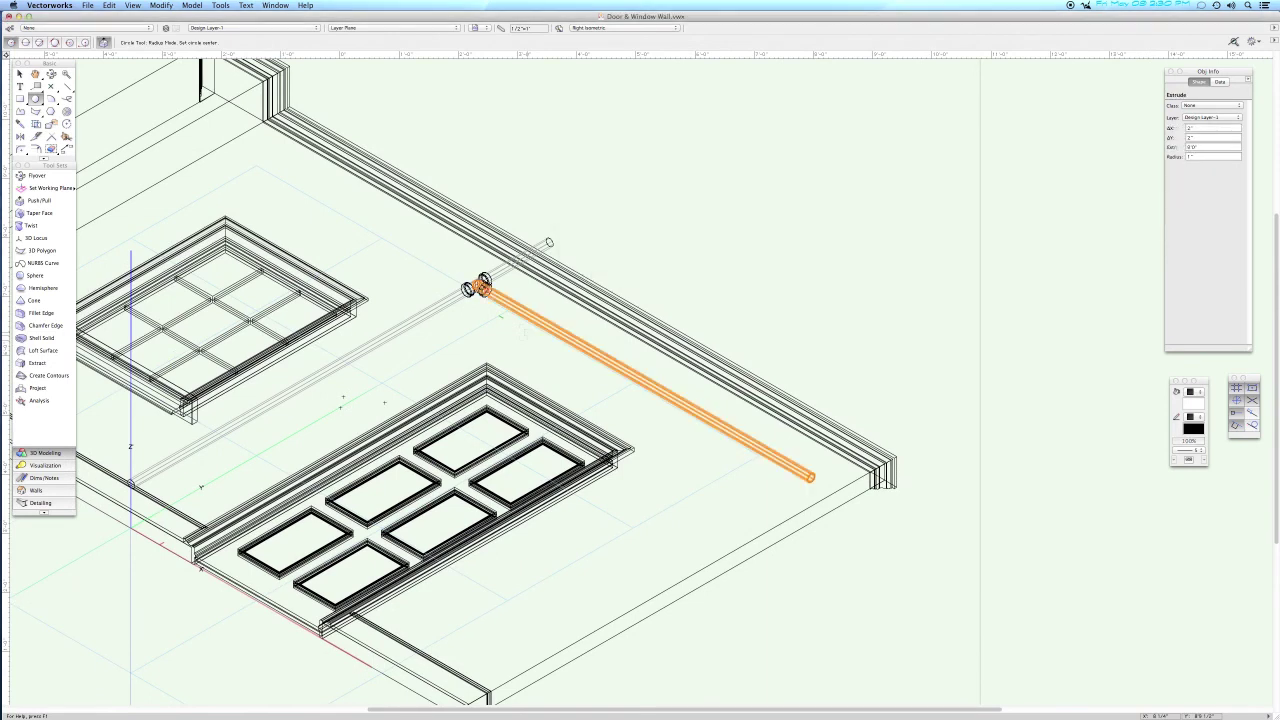
key("super+5")
key("x")
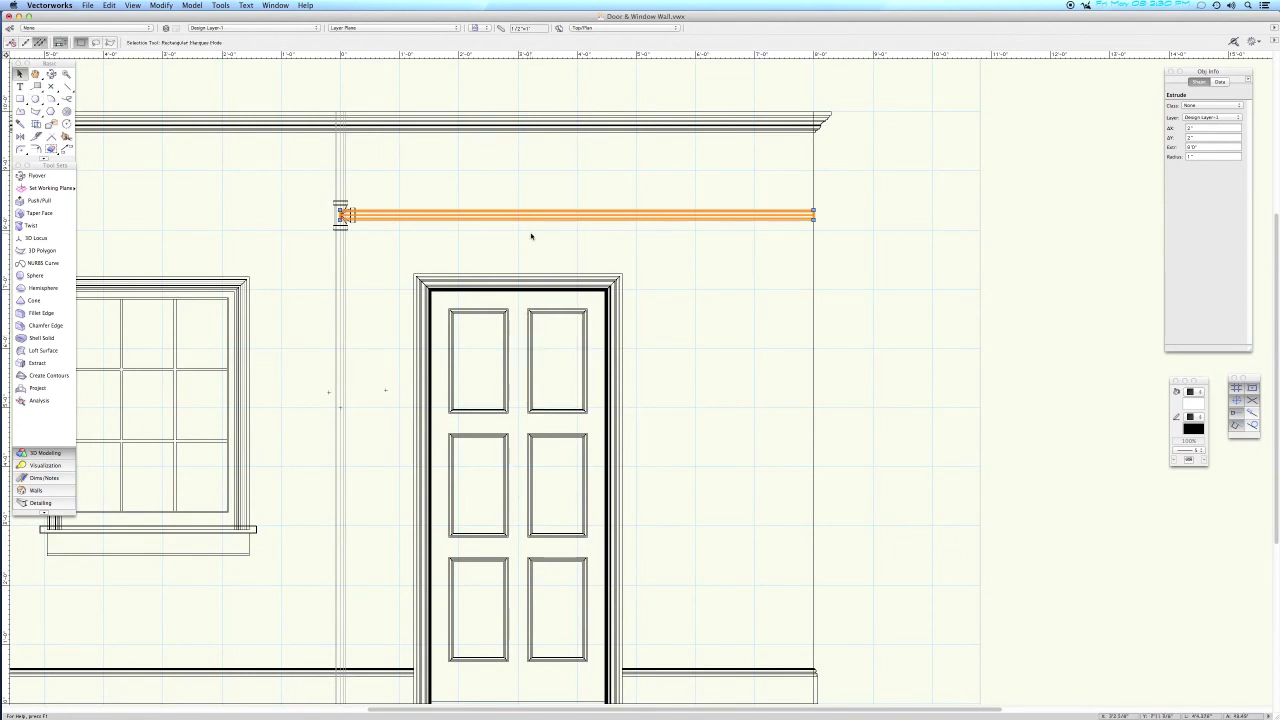
left_click(837, 300)
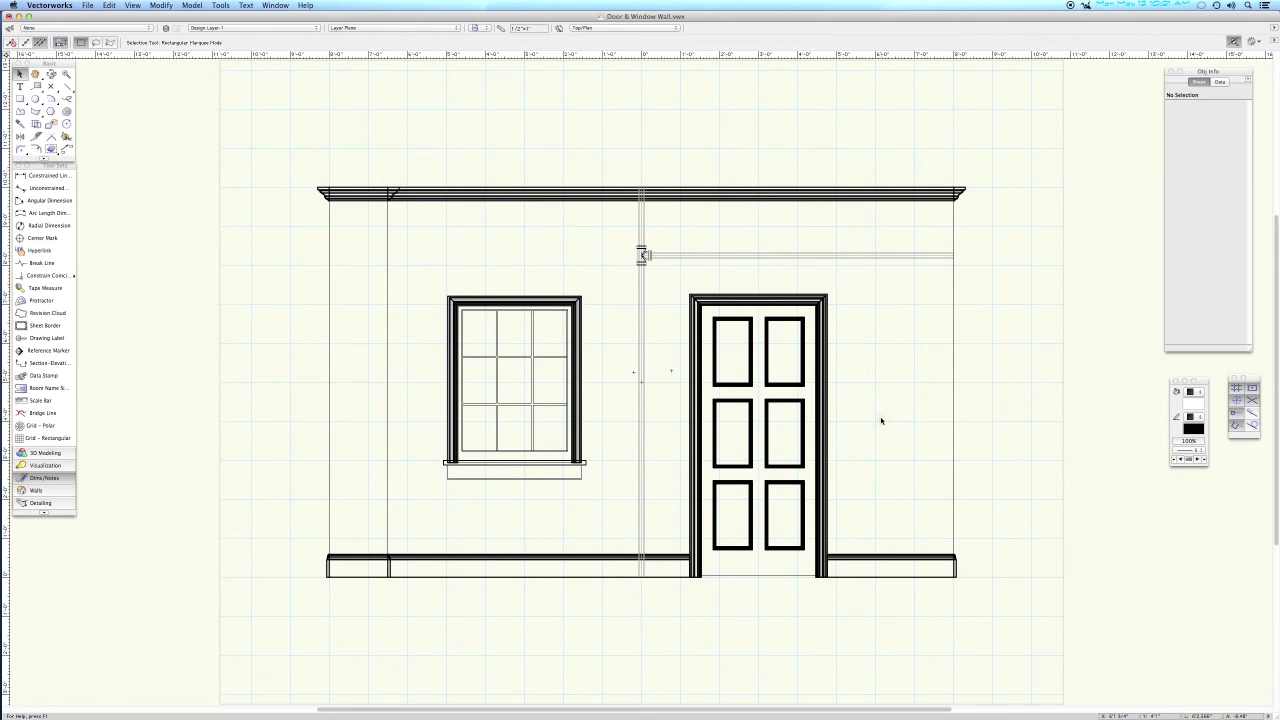
Run Cut 2D Section with a horizontal cut line across the window and set its view direction.
left_click(193, 5)
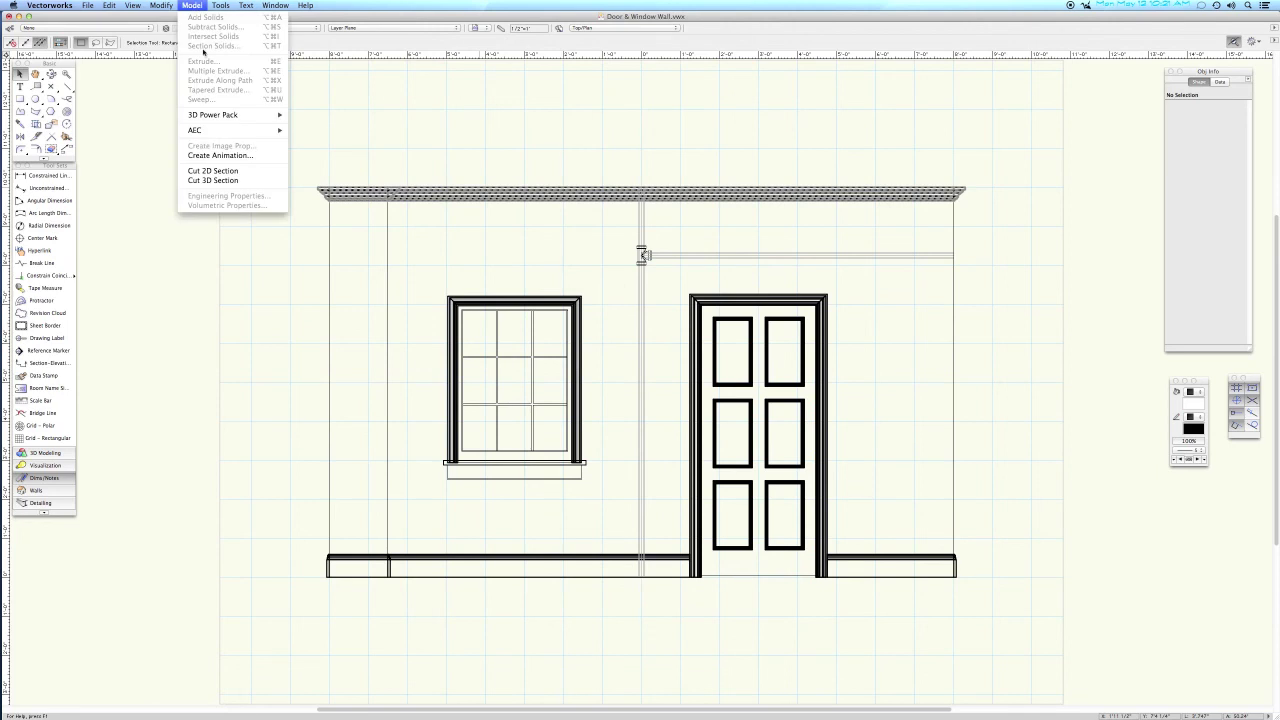
left_click(205, 171)
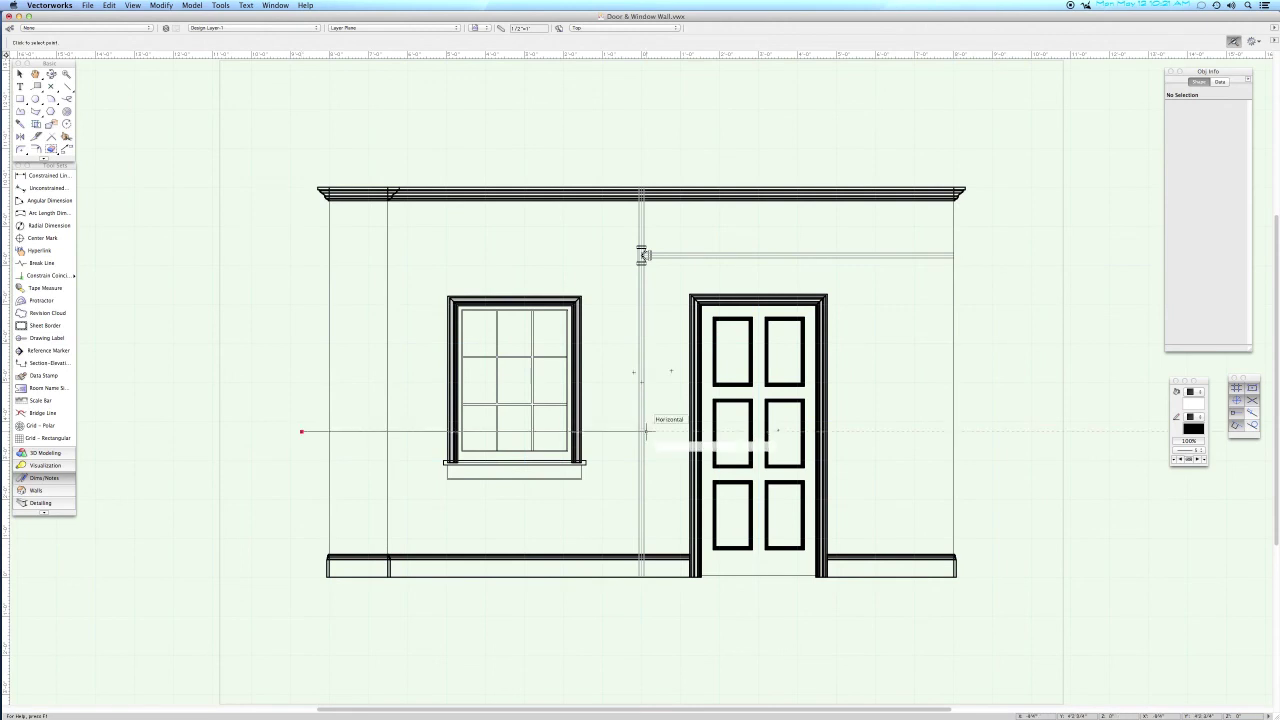
left_click(990, 431)
left_click(989, 430)
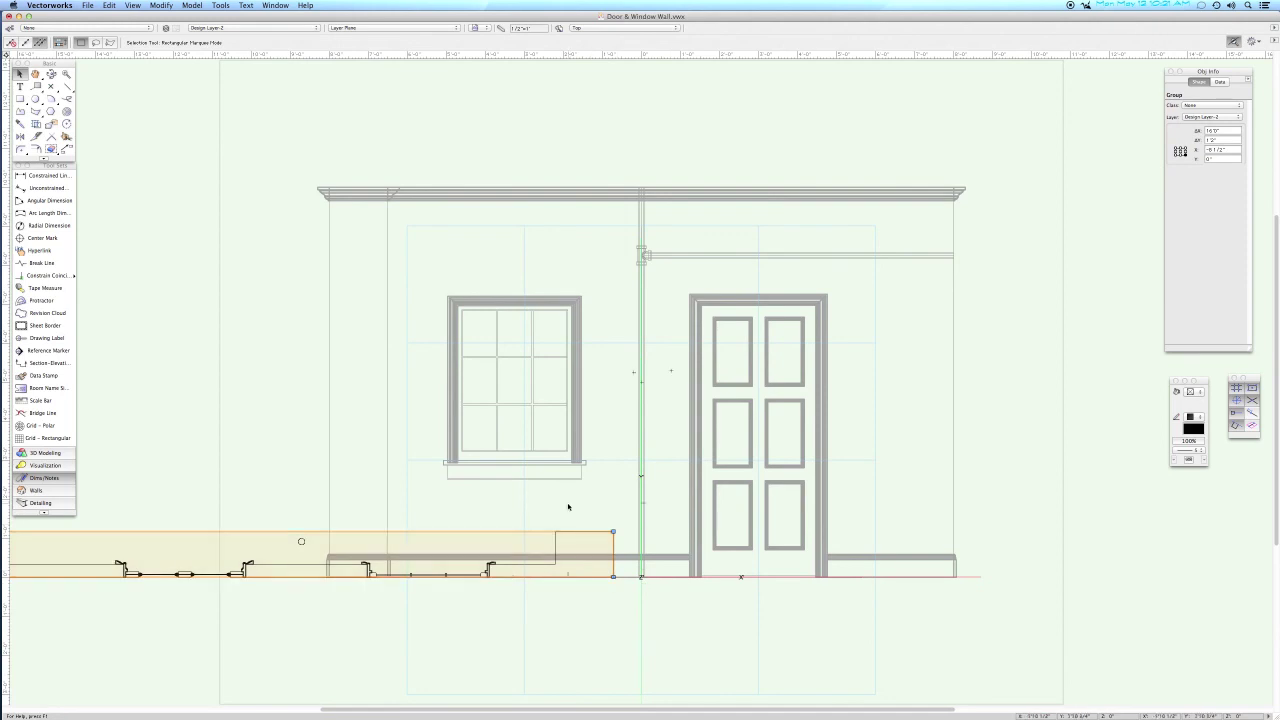
Rotate the baseboard and pipe strip 180° and drag it beneath the wall elevation.
double_click(67, 127)
type("180")
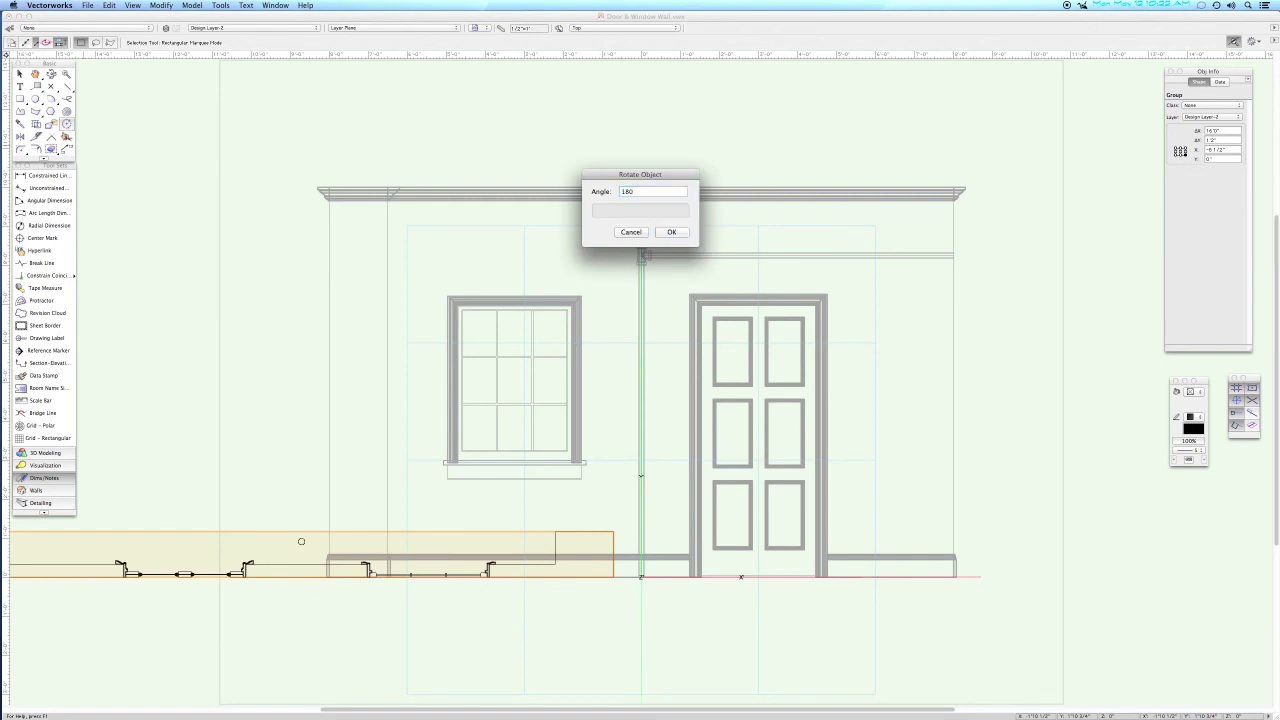
key("Return")
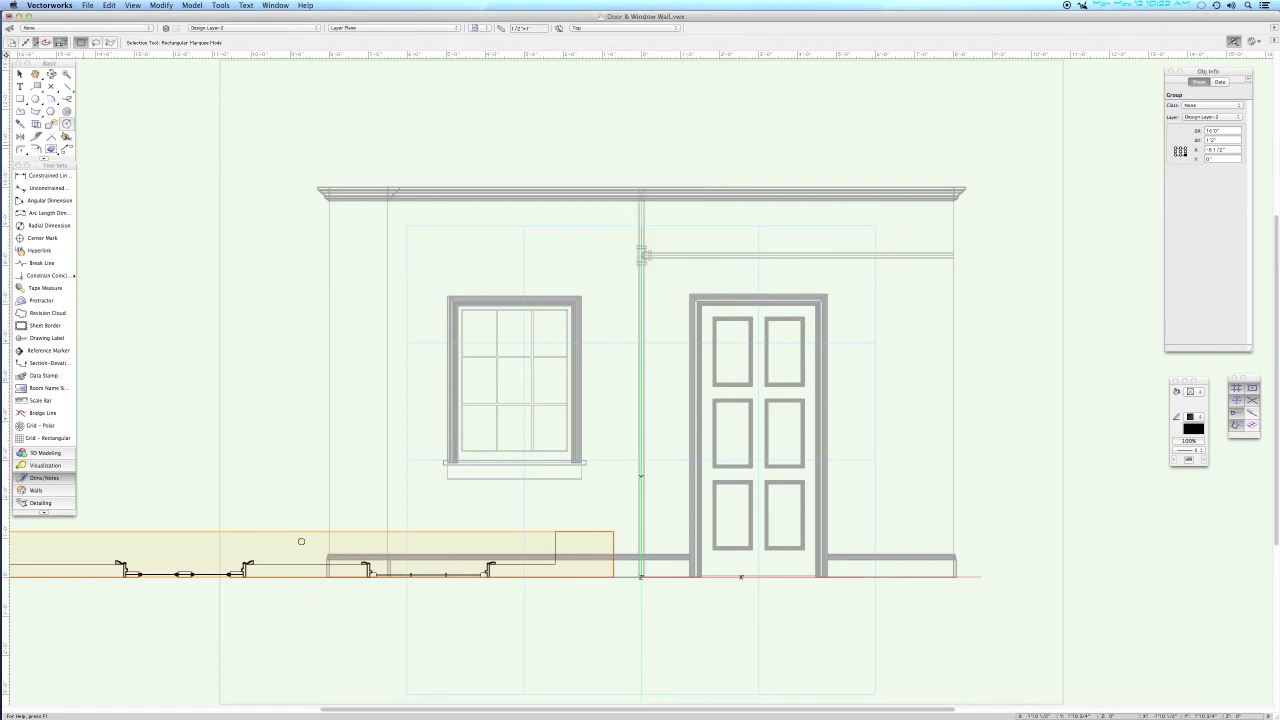
key("x")
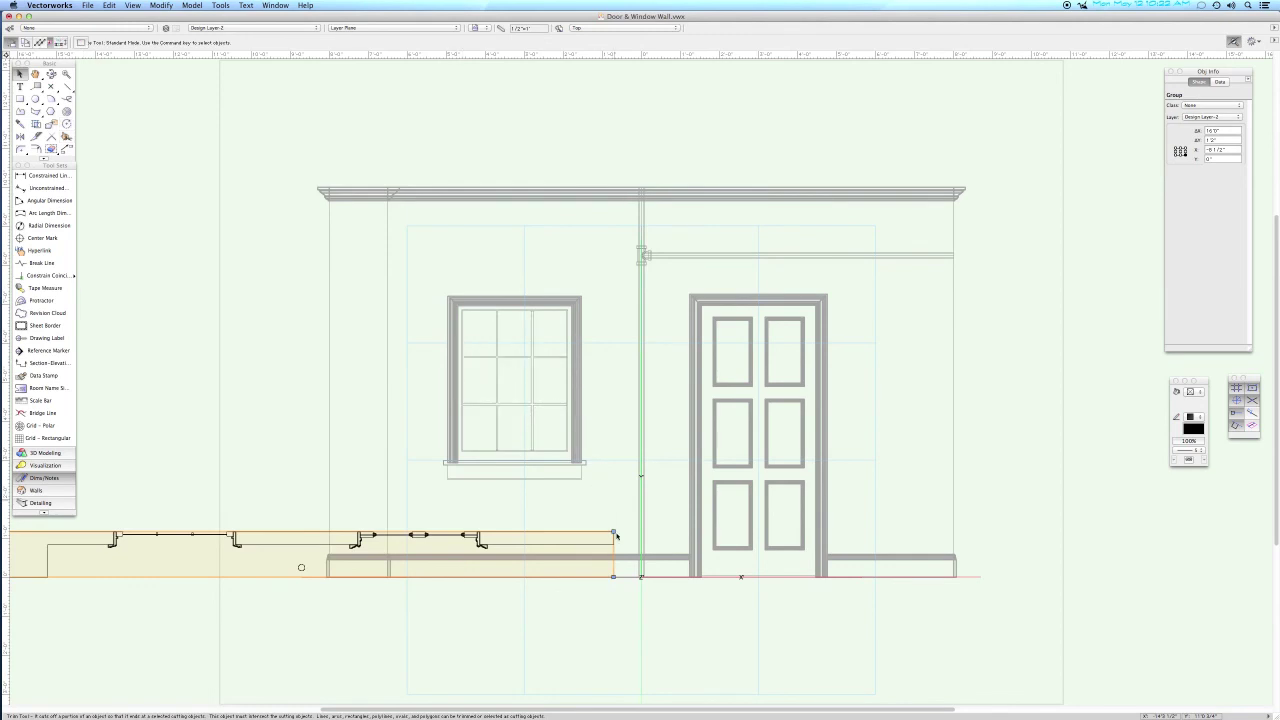
left_click_drag(614, 531, 985, 560)
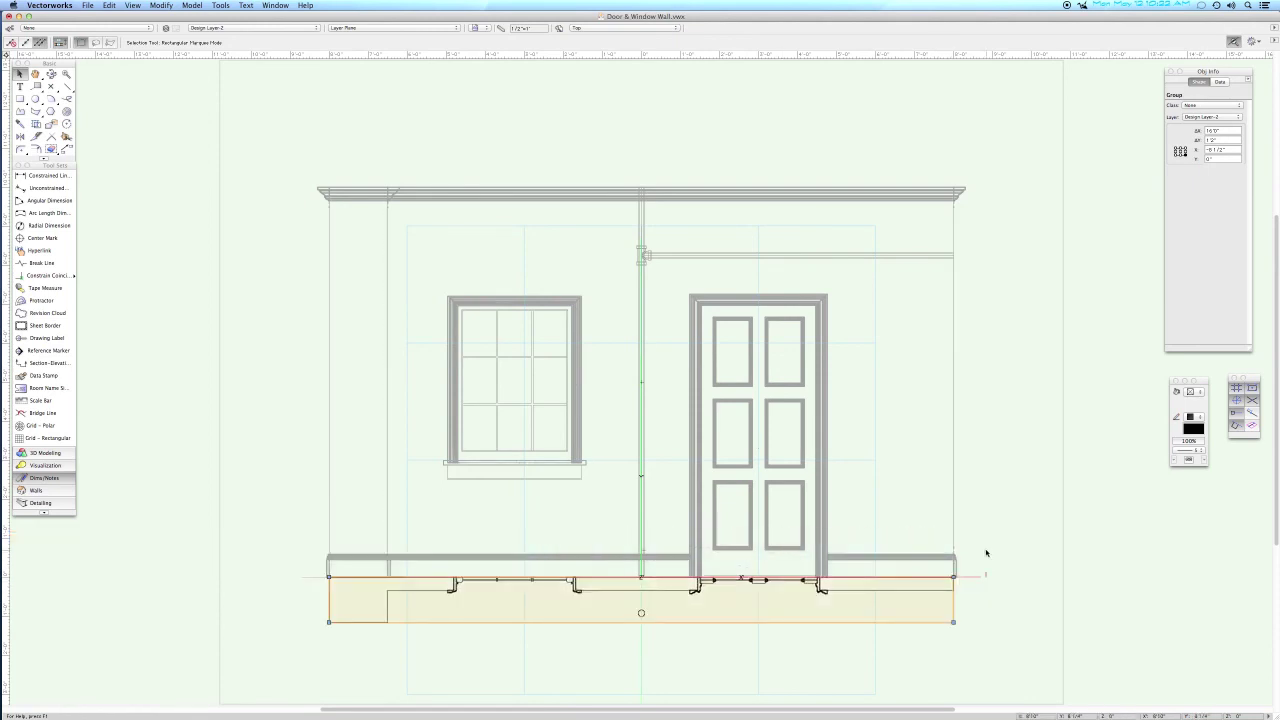
Move the strip 12" down with Move Selection (Y -12, X 0) and switch to Top/Plan view.
key("super+m")
key("Tab")
type("-12")
key("Tab")
type("0")
key("Return")
key("super+5")
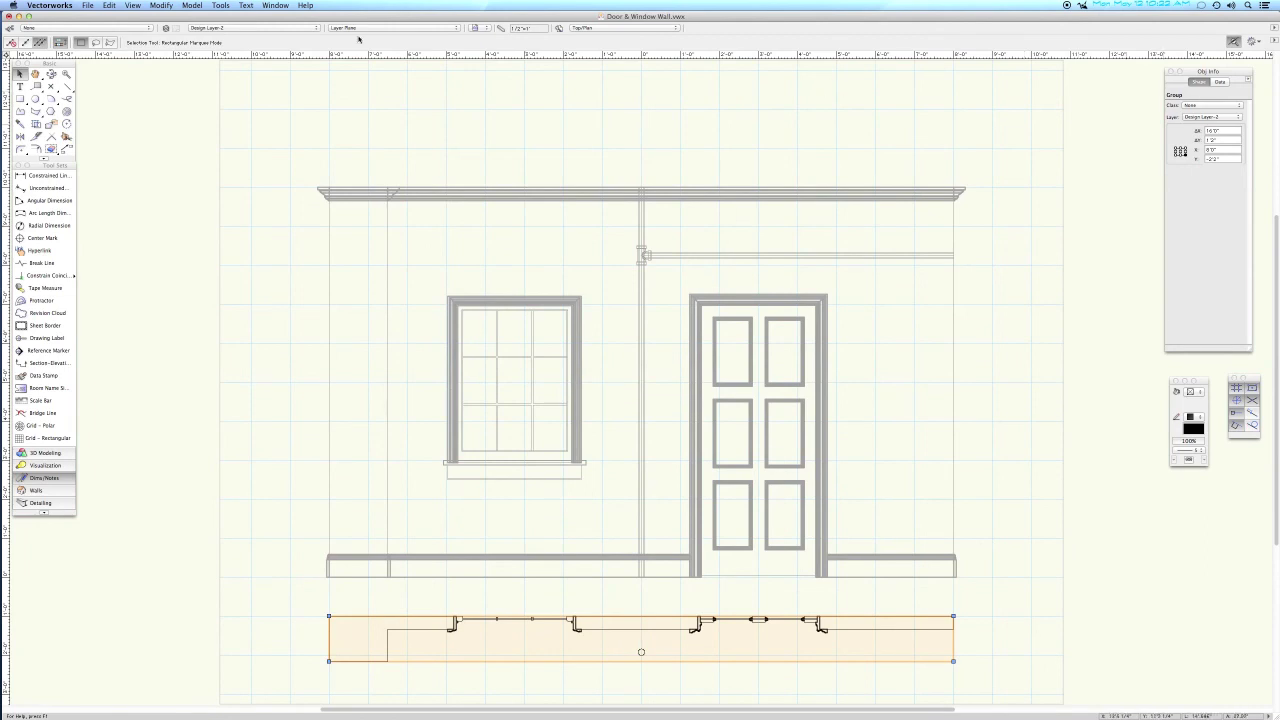
left_click(162, 5)
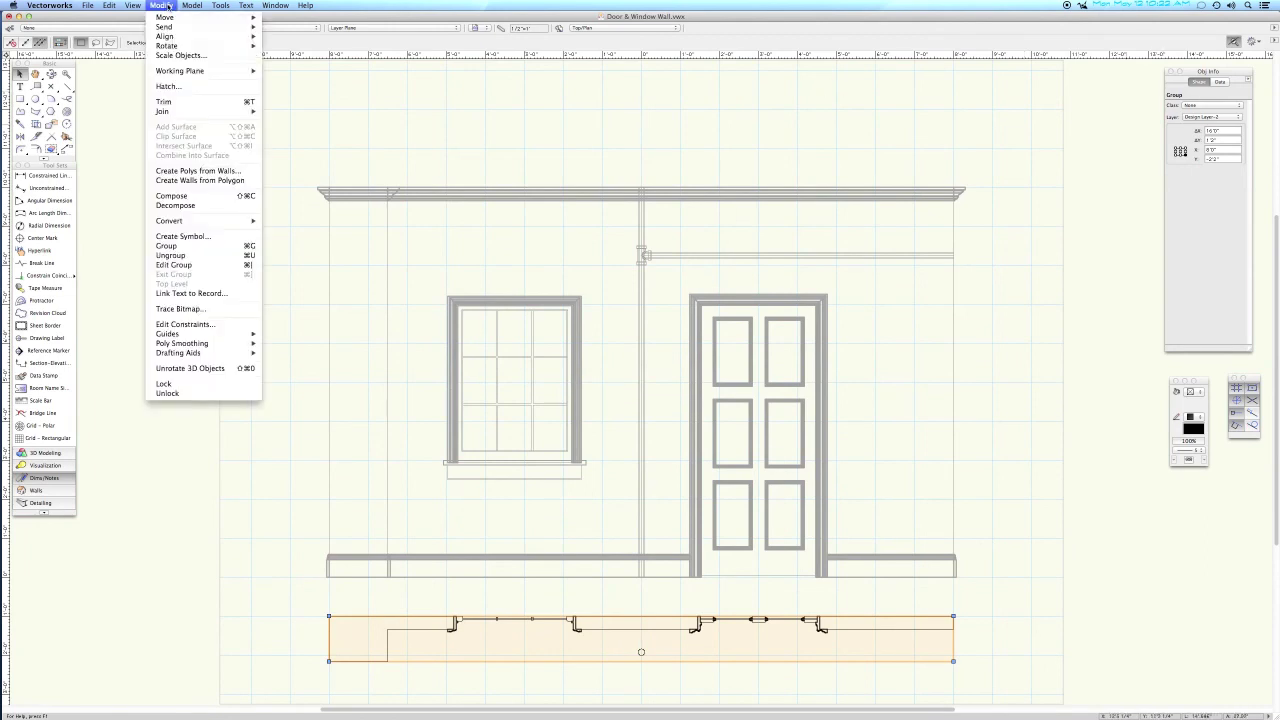
Ungroup the plan strip, zoom in on its middle, and deselect everything.
left_click(172, 256)
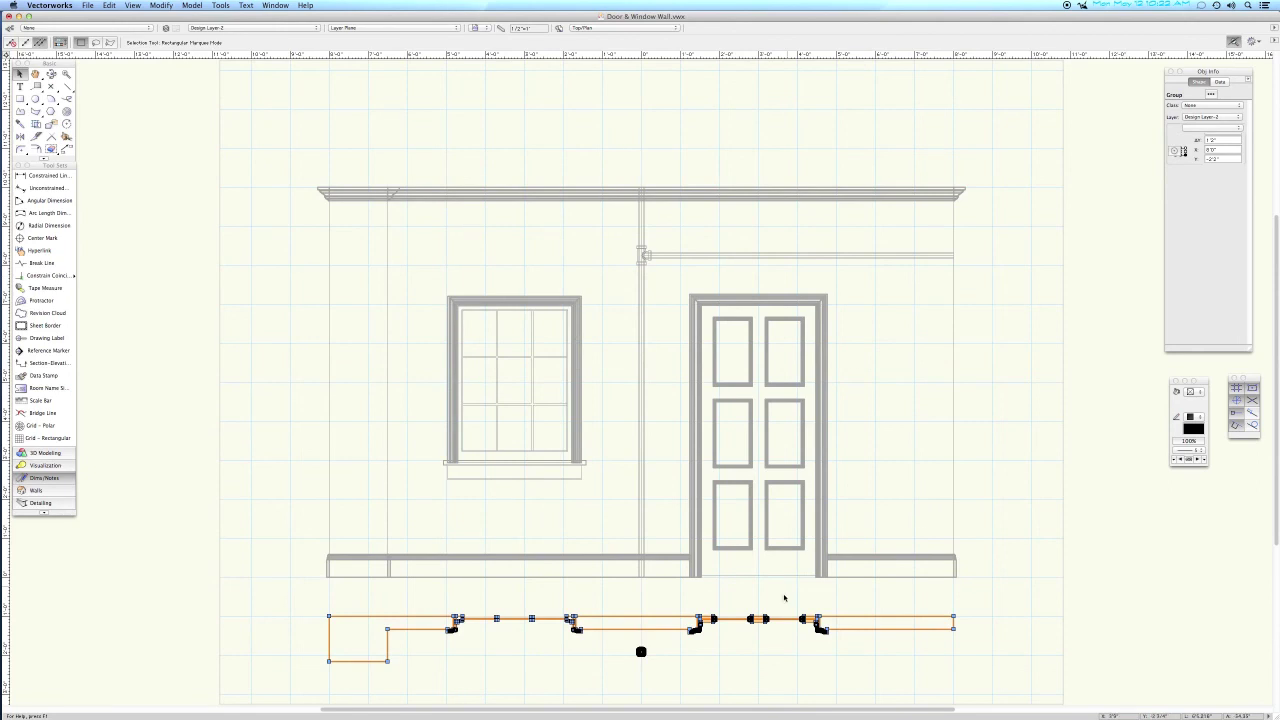
key("c")
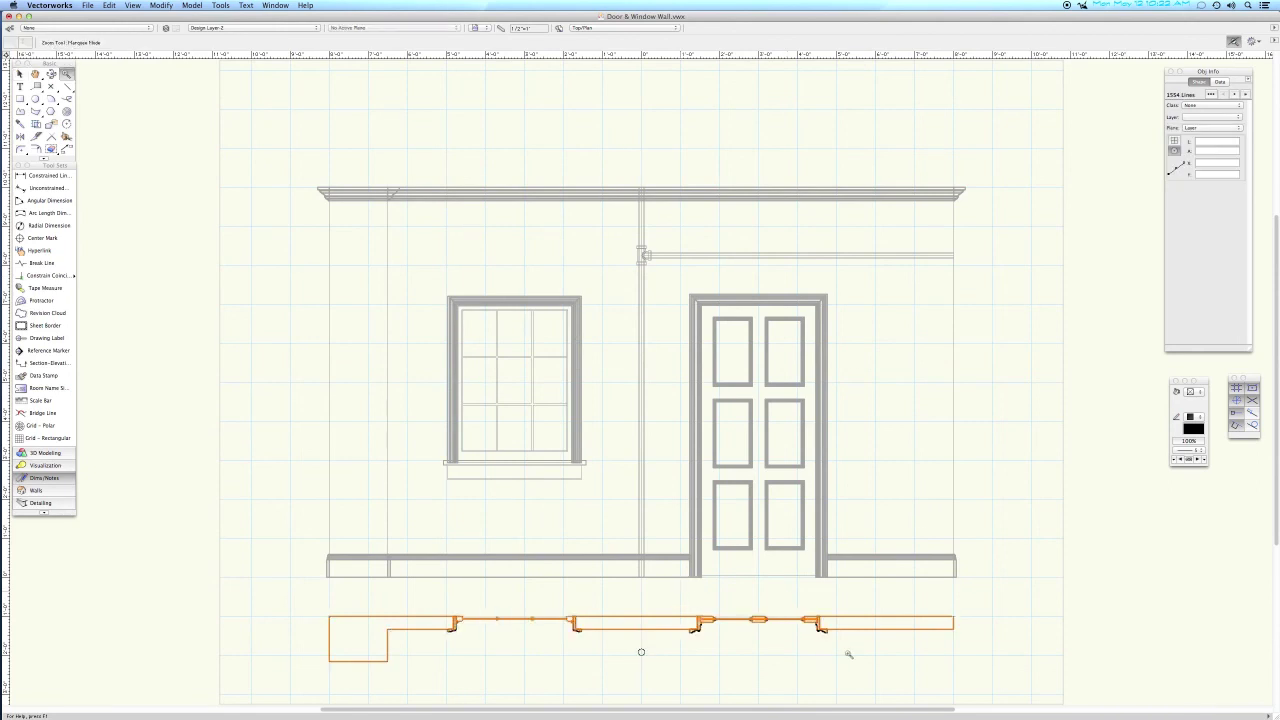
left_click_drag(848, 654, 848, 654)
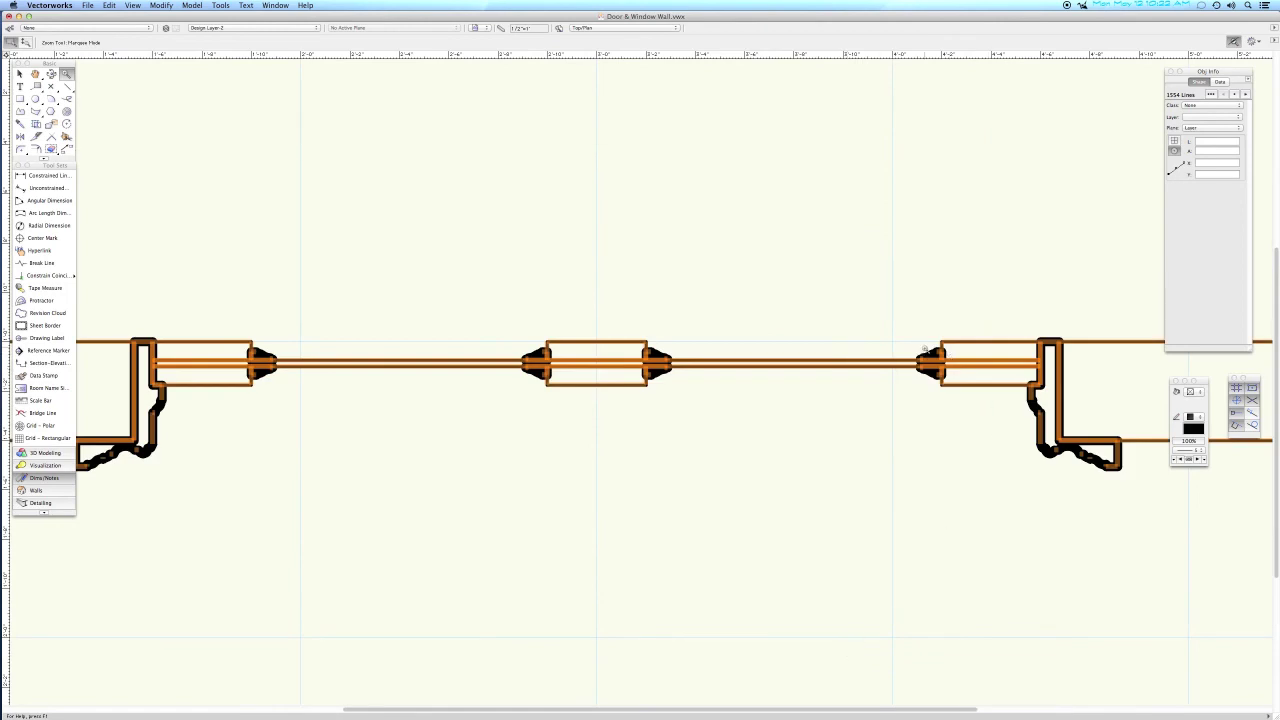
key("x")
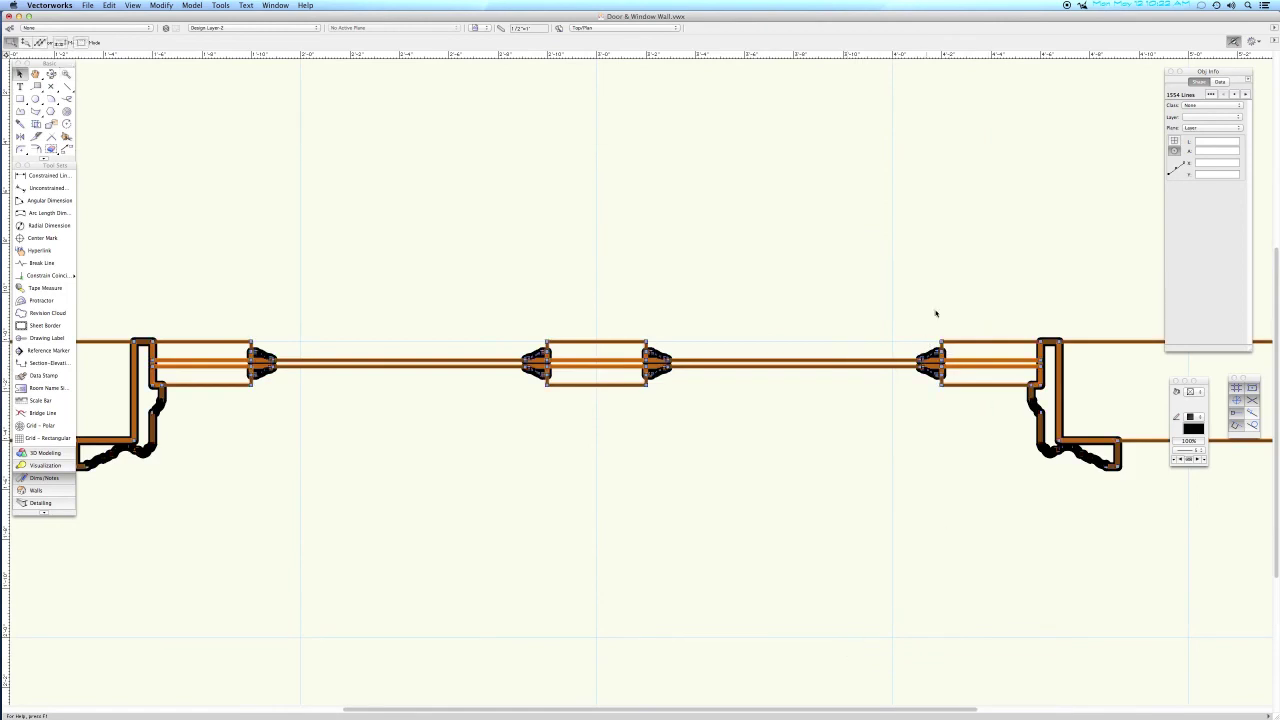
left_click(937, 300)
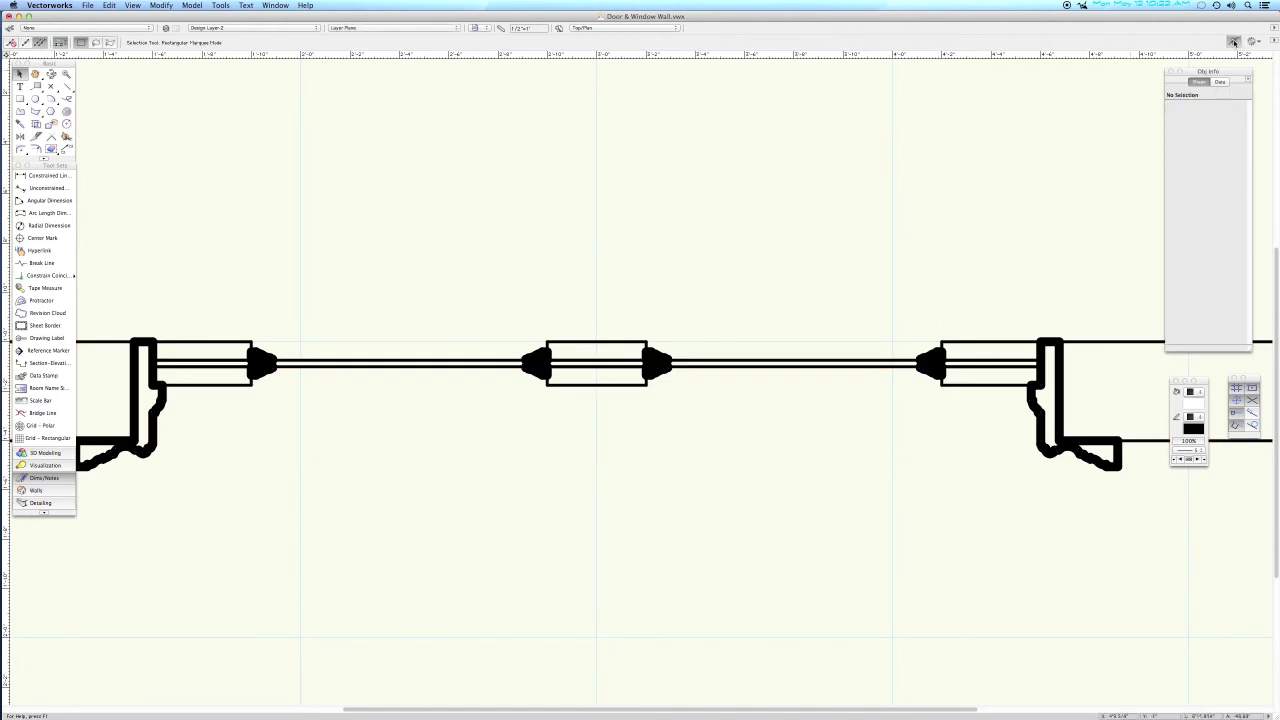
Turn off Zoom Line Thickness so lines display as thin hairlines.
left_click(1275, 41)
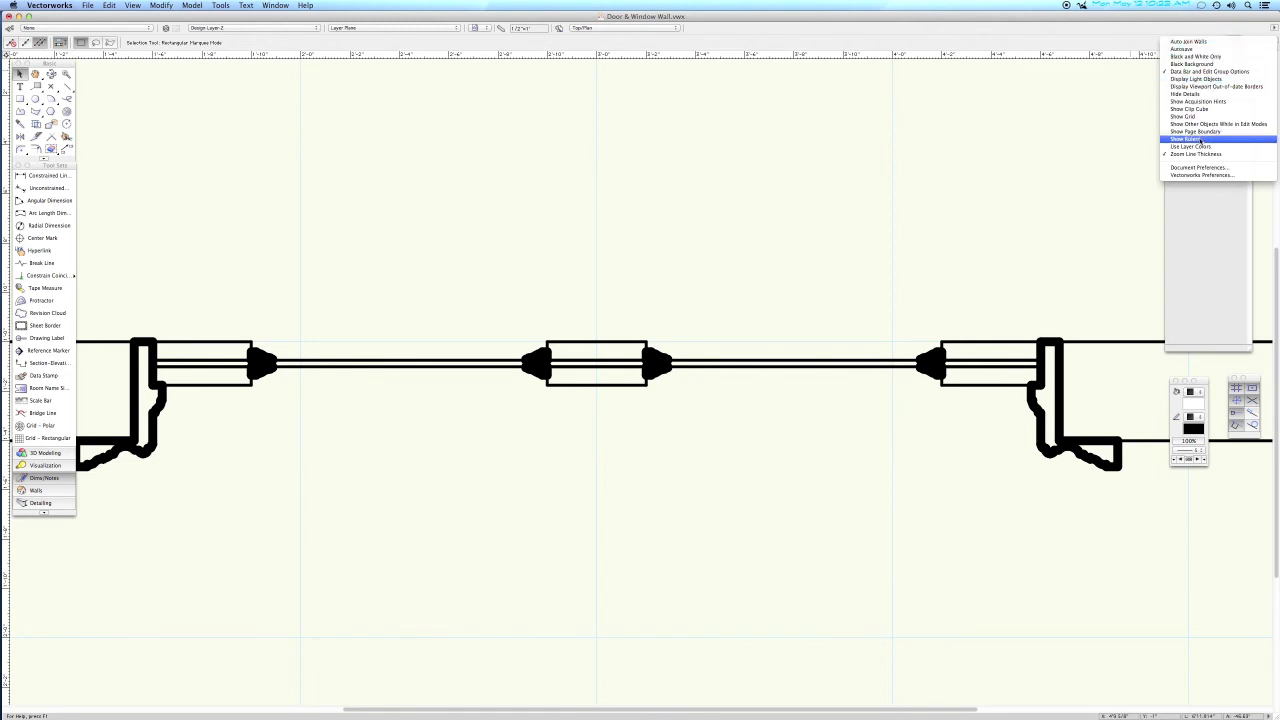
left_click(1102, 133)
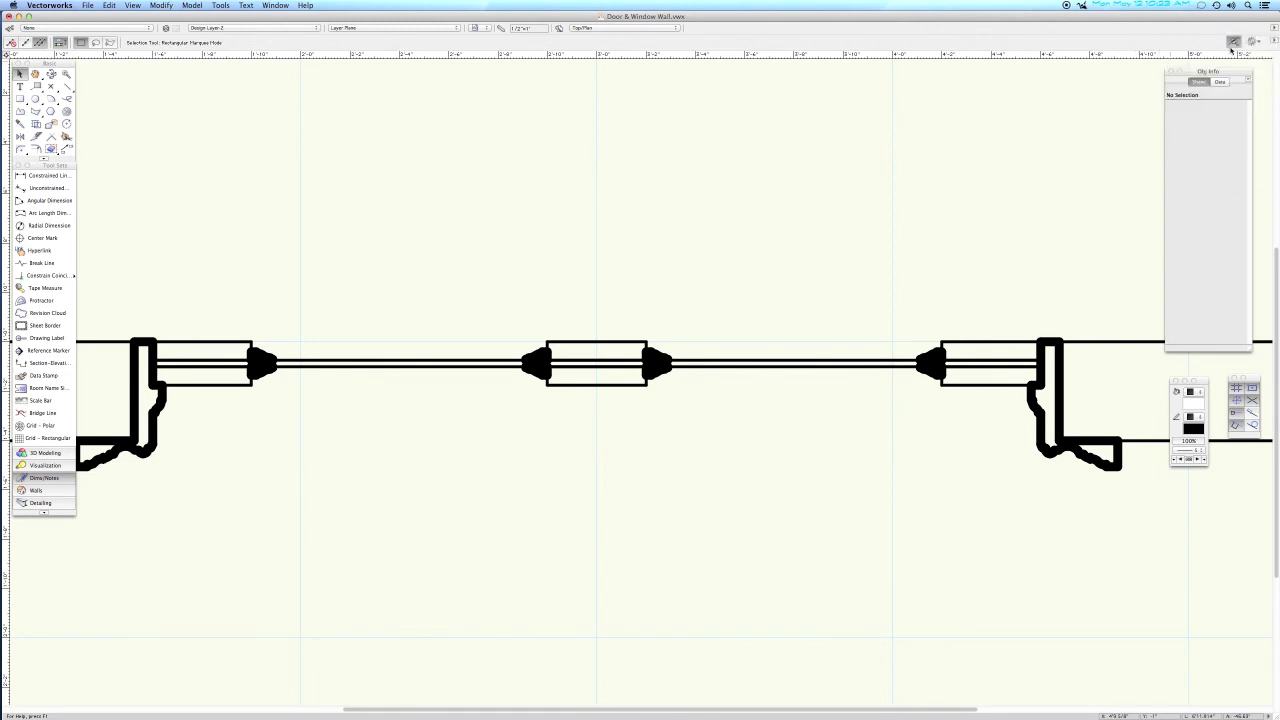
left_click(1234, 42)
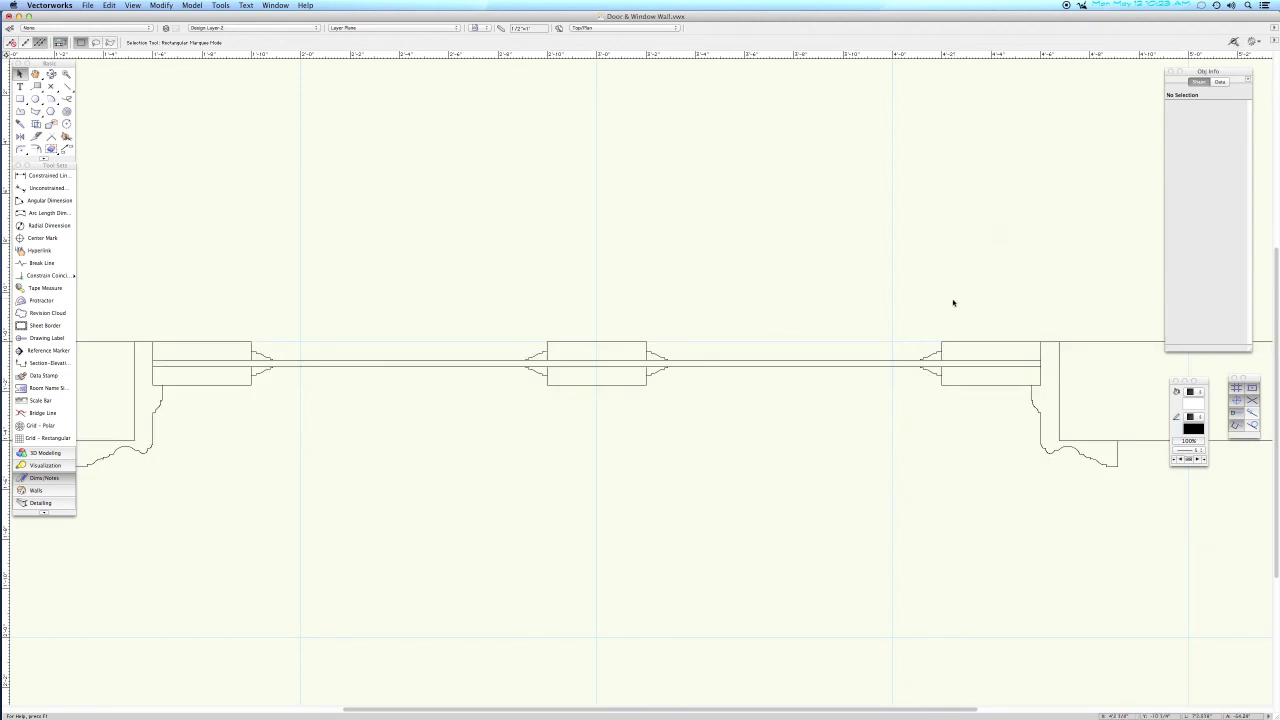
Close the lower molding profile with a horizontal line and trim away the leftover vertical segment.
key("c")
left_click_drag(906, 306, 1154, 506)
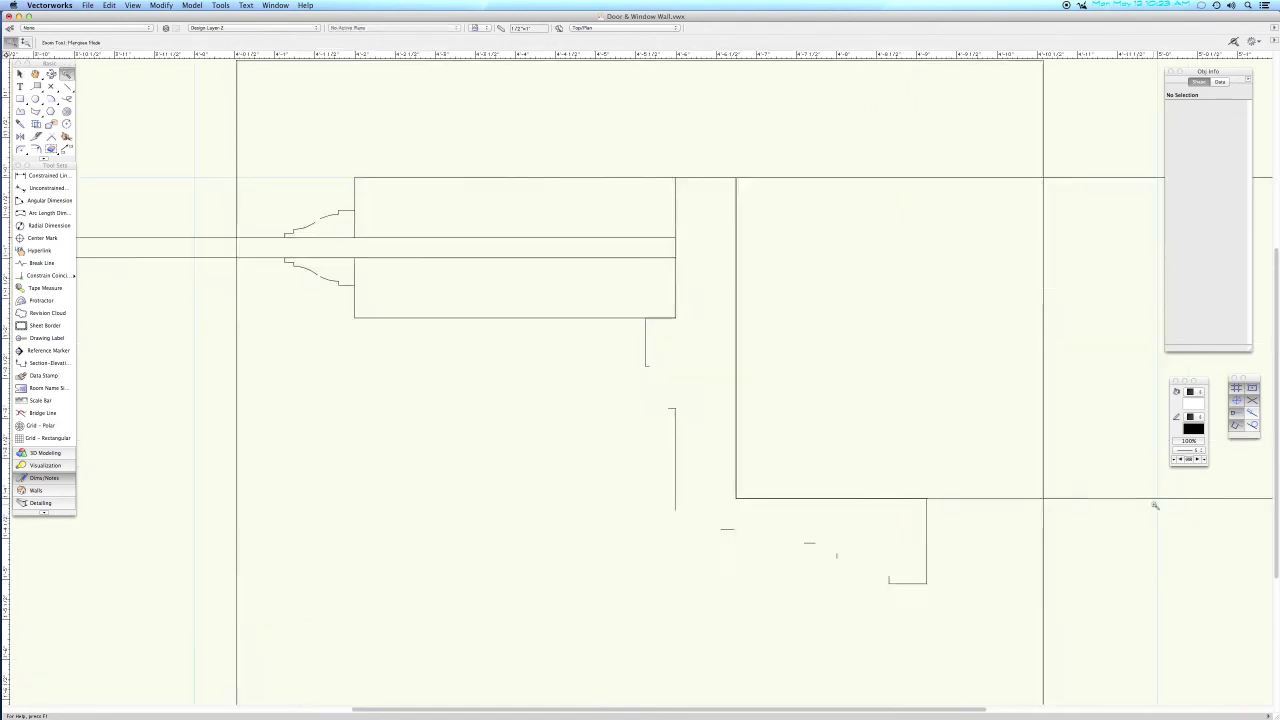
key("x")
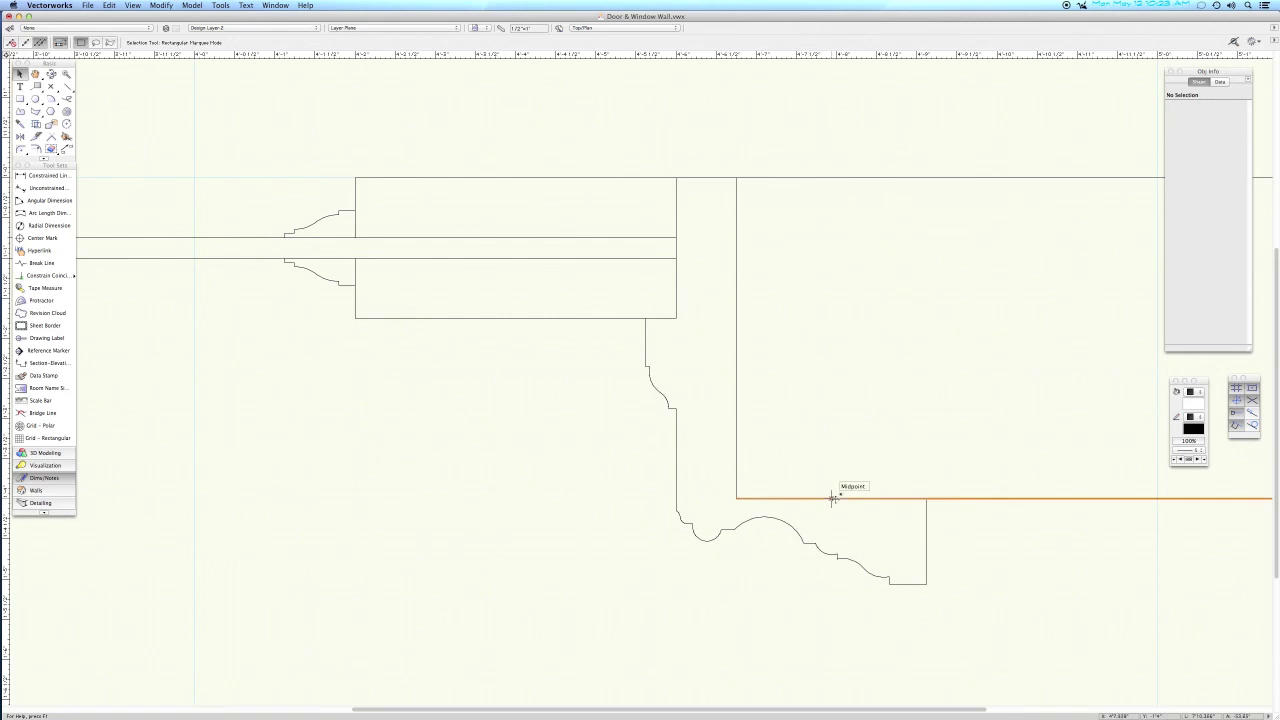
key("2")
left_click(926, 497)
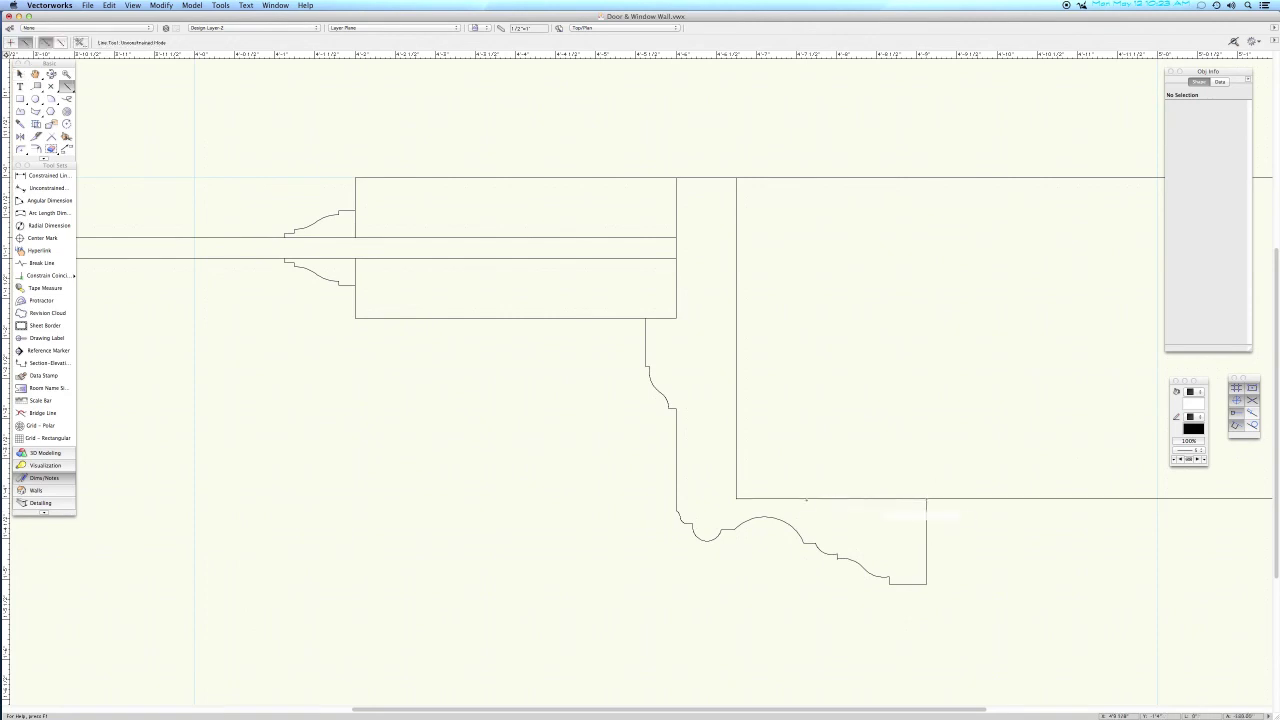
left_click(676, 497)
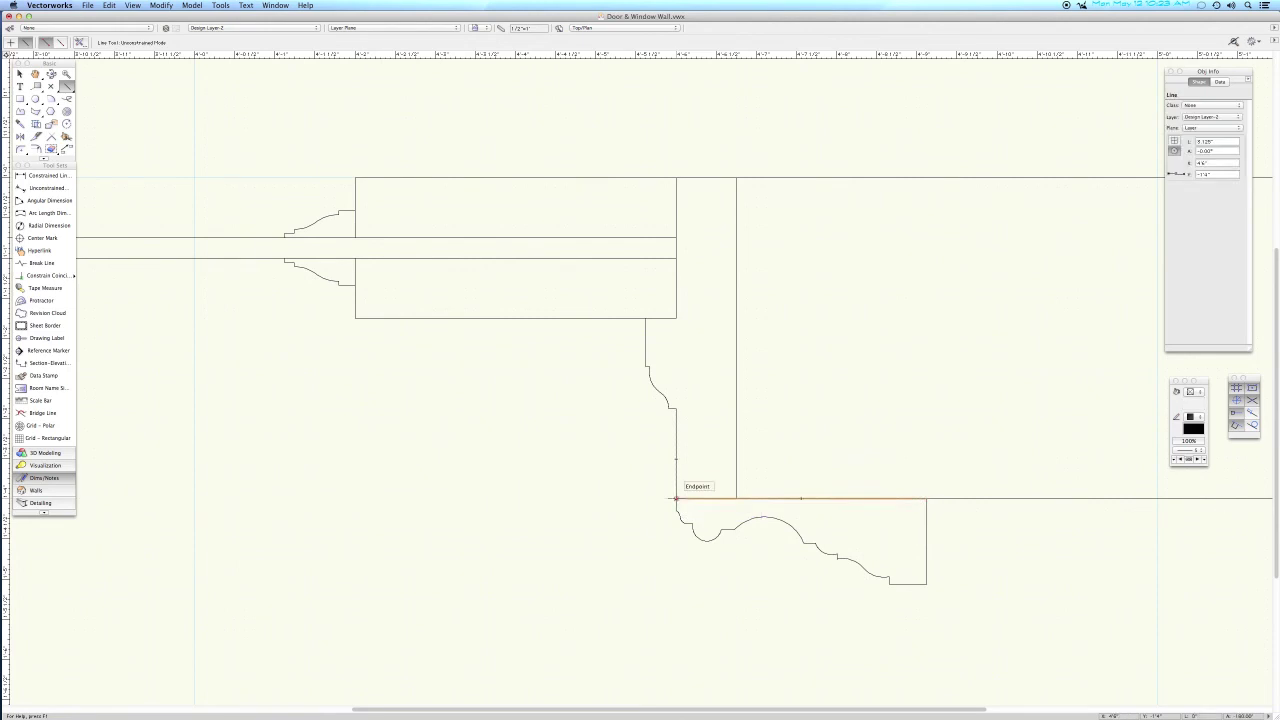
key("alt+t")
left_click(677, 477)
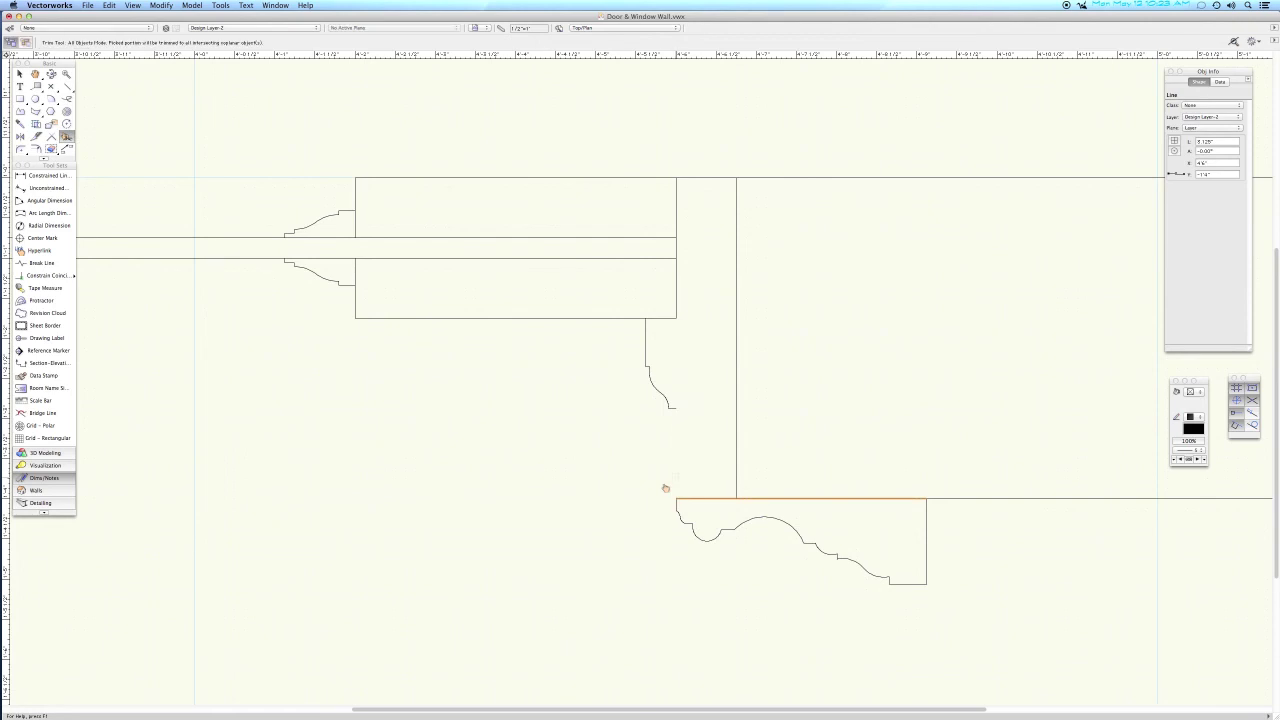
key("x")
Compose the lower molding pieces into one polygon and fill it solid light grey.
left_click_drag(666, 482, 955, 614)
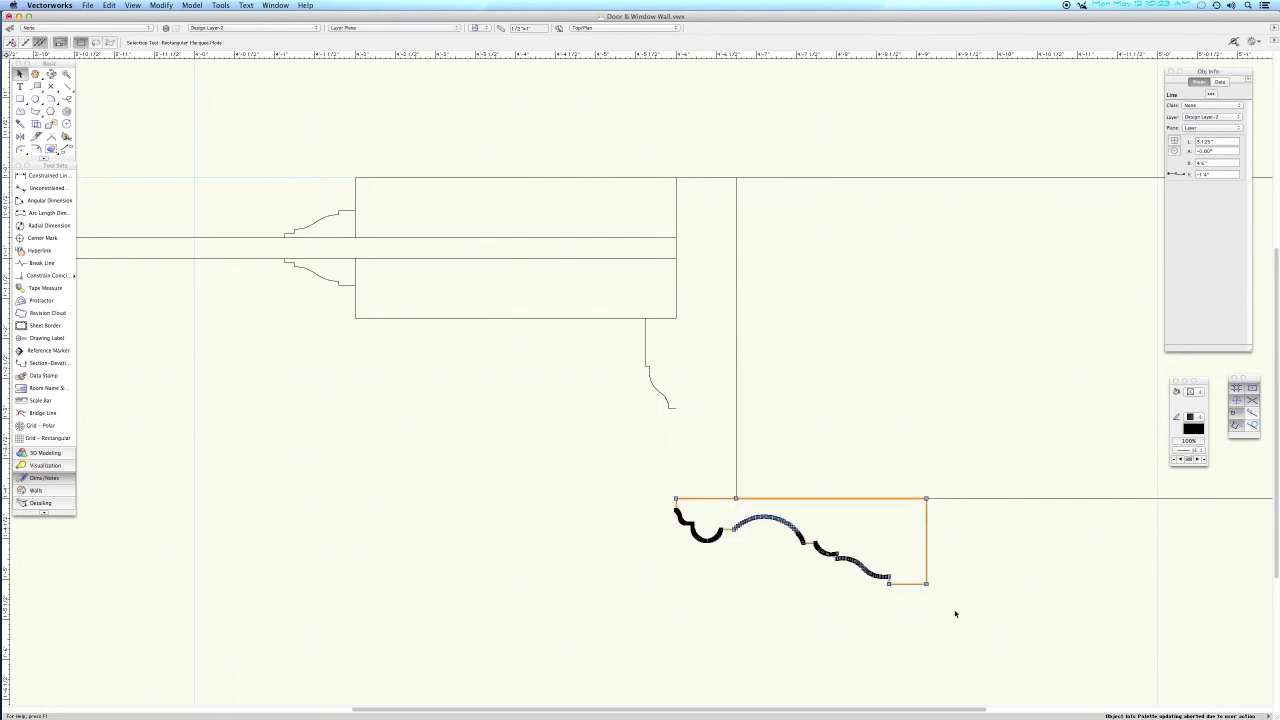
key("super+k")
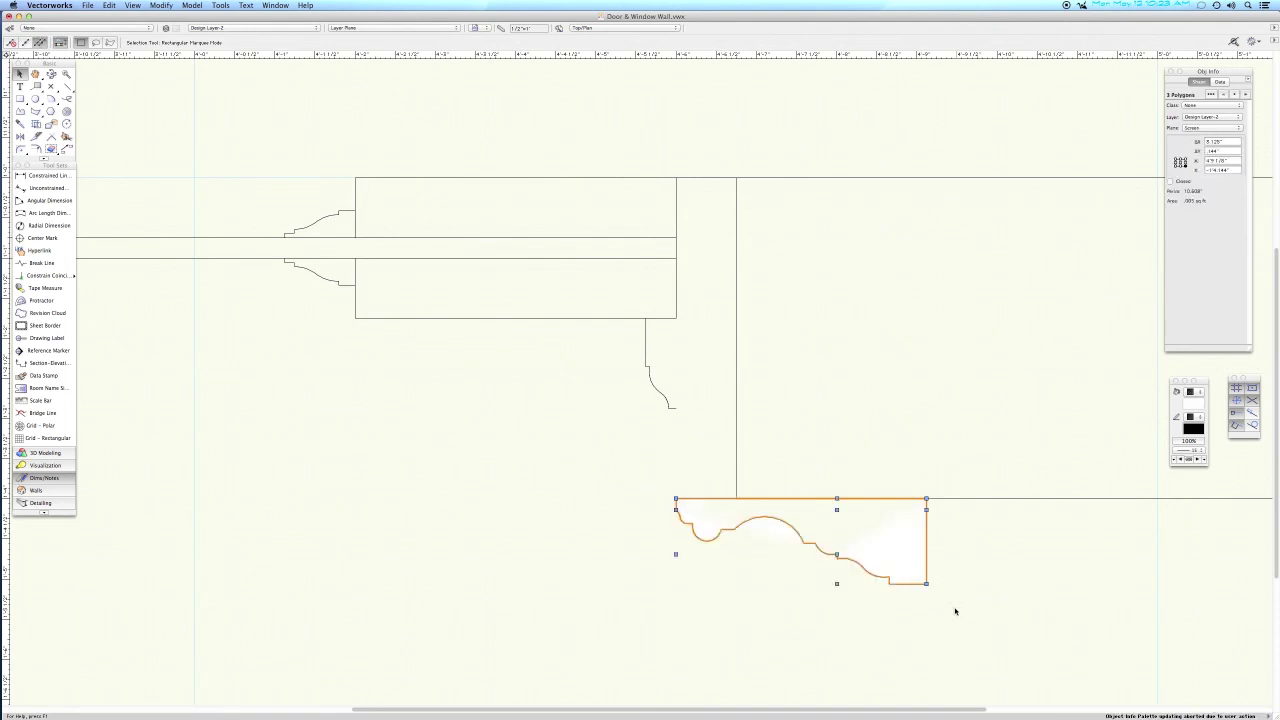
key("super+k")
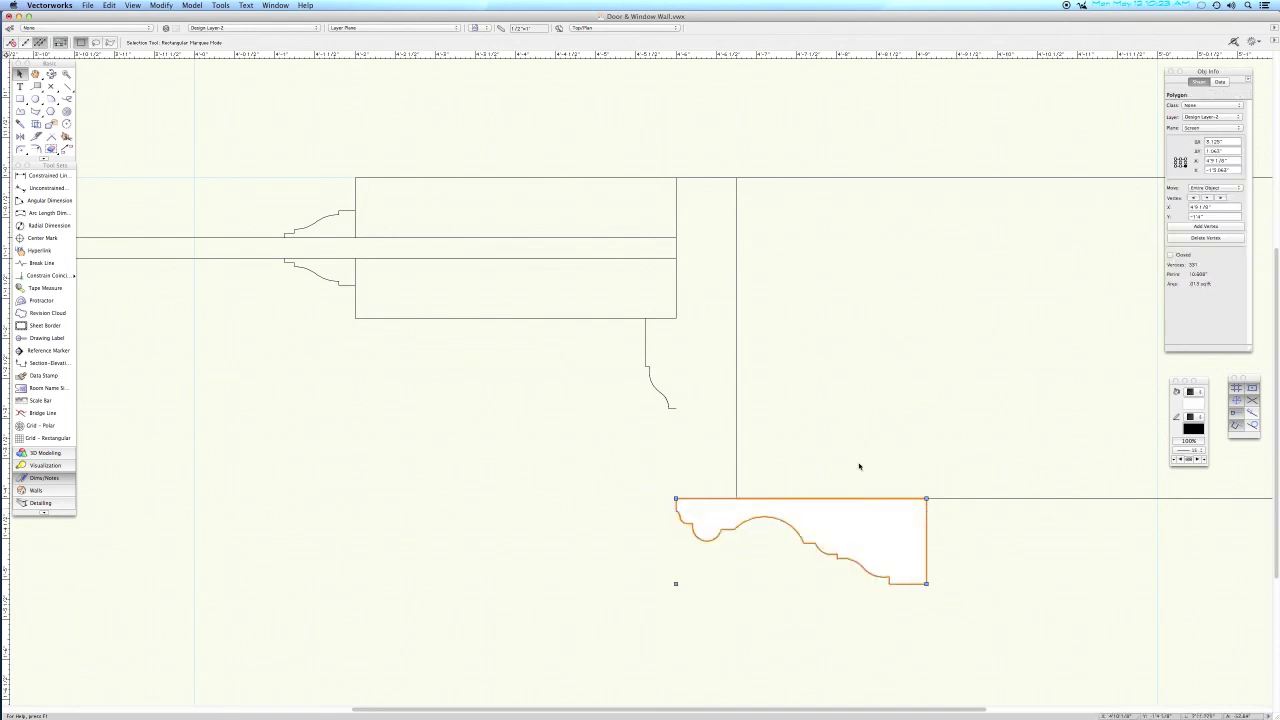
left_click(1196, 392)
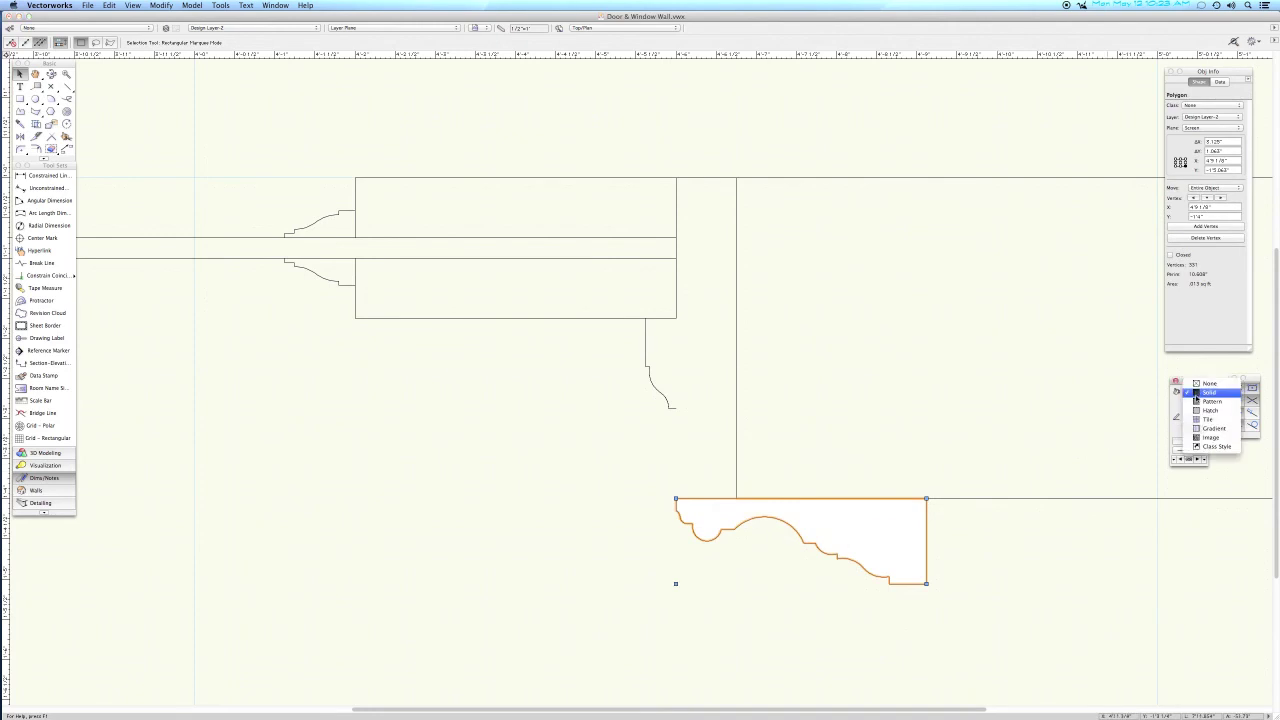
left_click(1192, 398)
left_click(1181, 403)
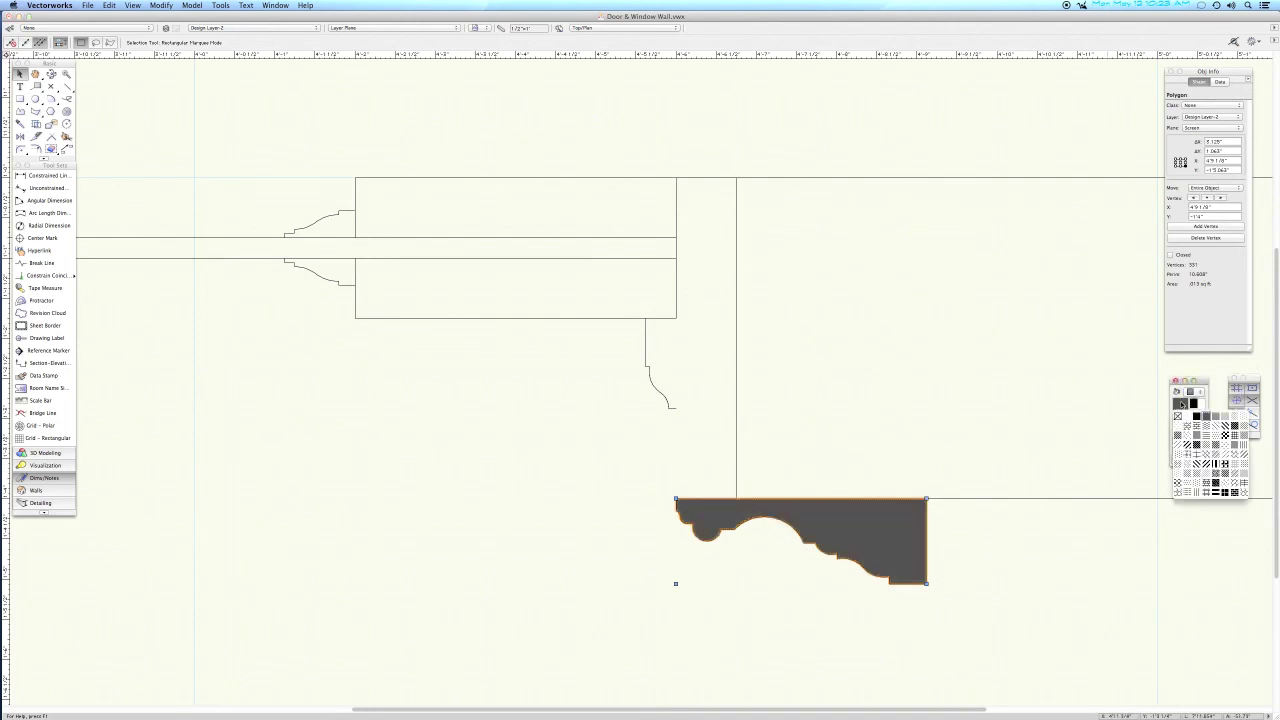
left_click(1194, 429)
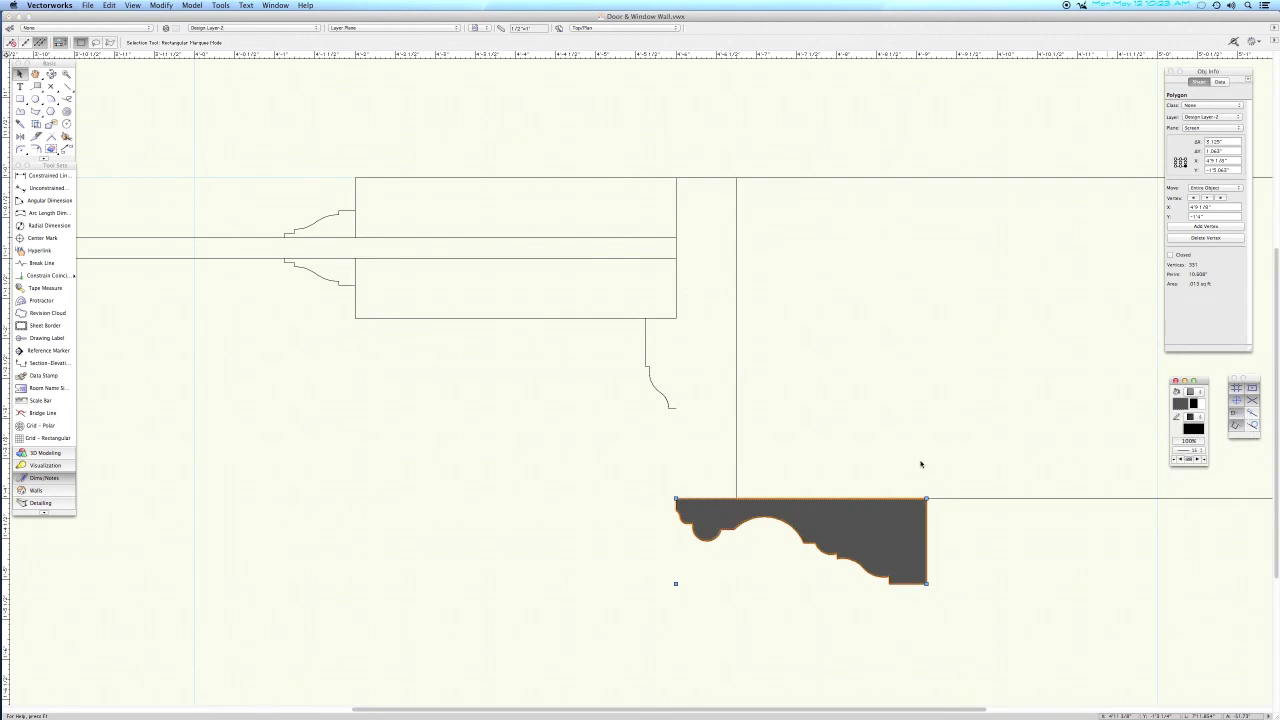
left_click(648, 448)
key("2")
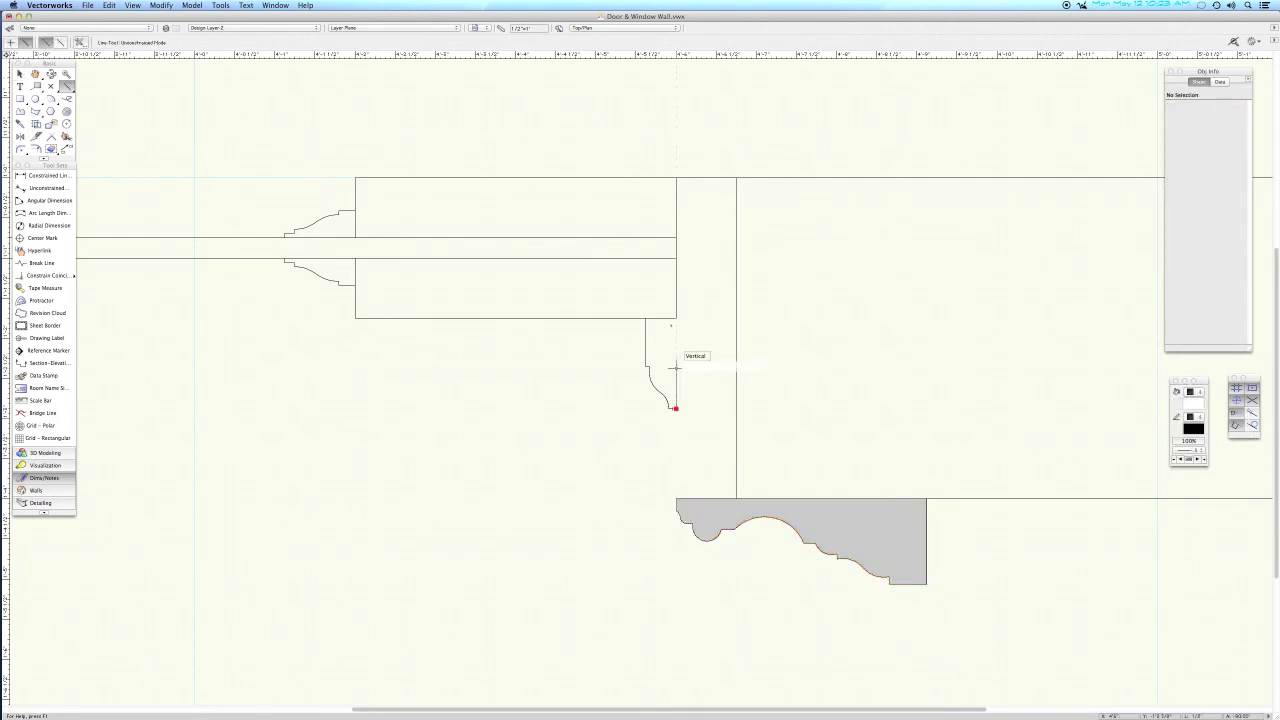
Close the upper trim profile with a vertical line, compose it, fill it solid light grey, and zoom out.
left_click(676, 318)
left_click(676, 407)
key("x")
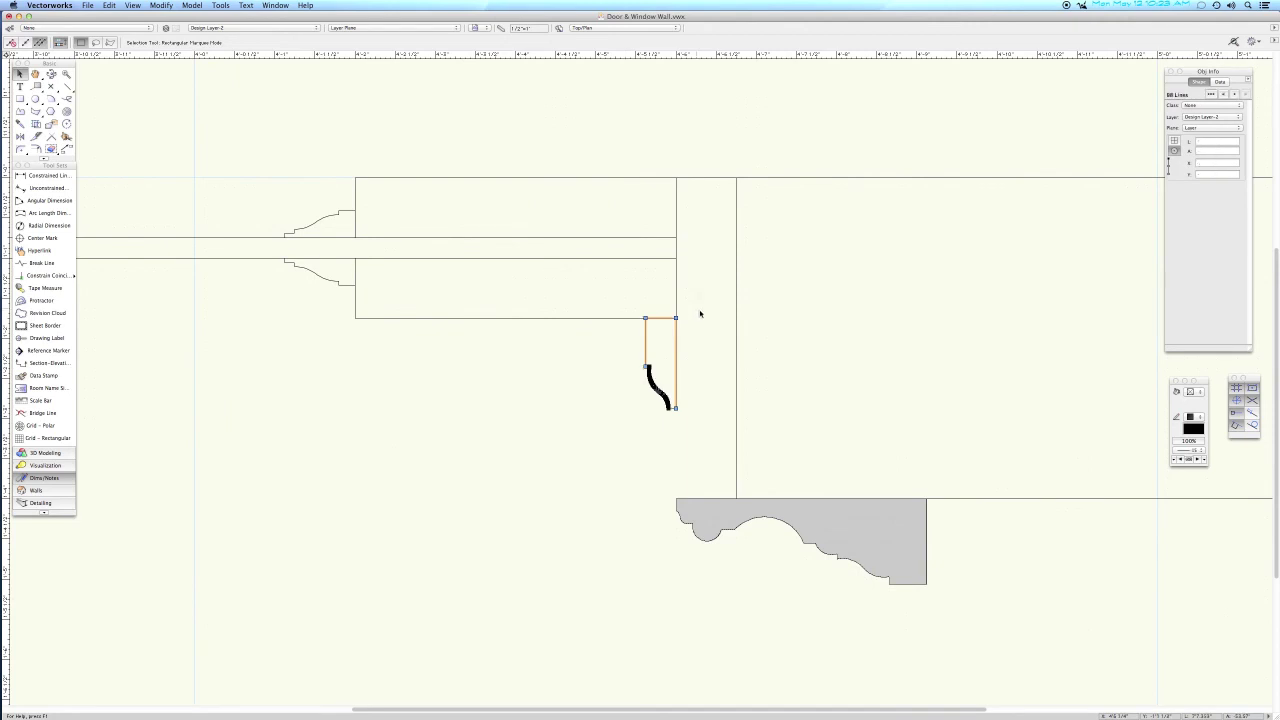
key("super+k")
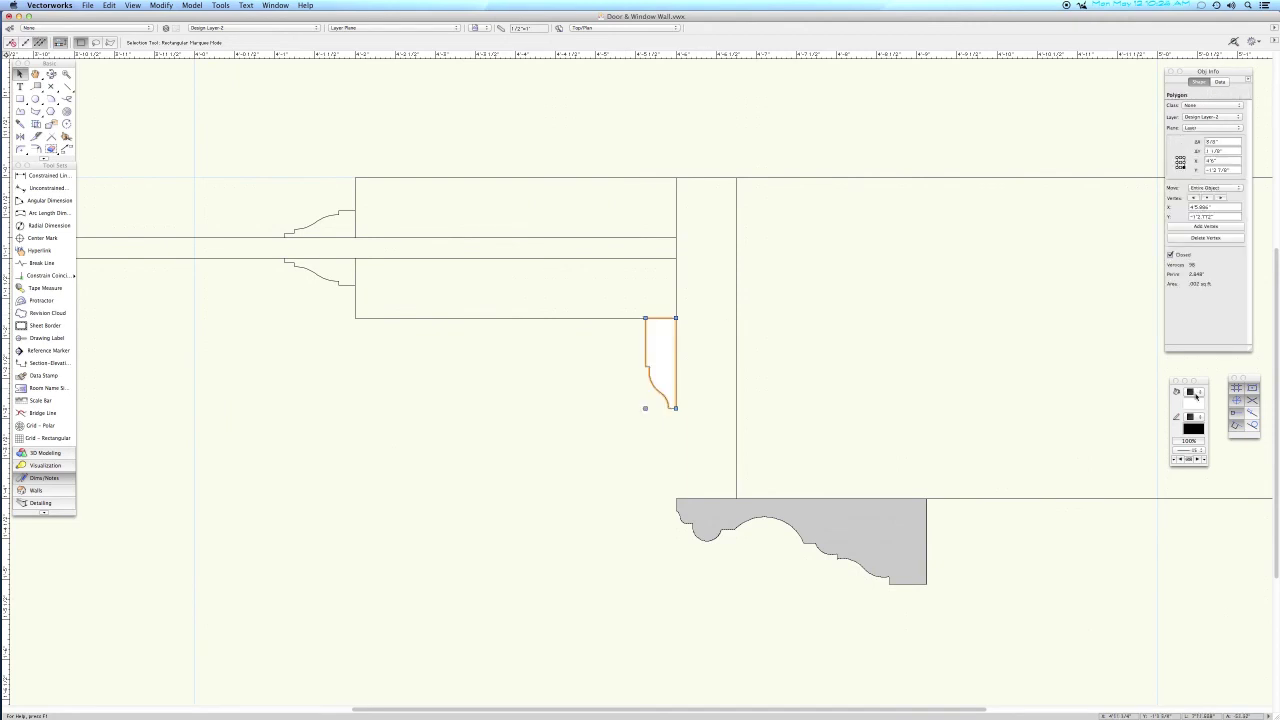
left_click(1196, 398)
left_click(1193, 403)
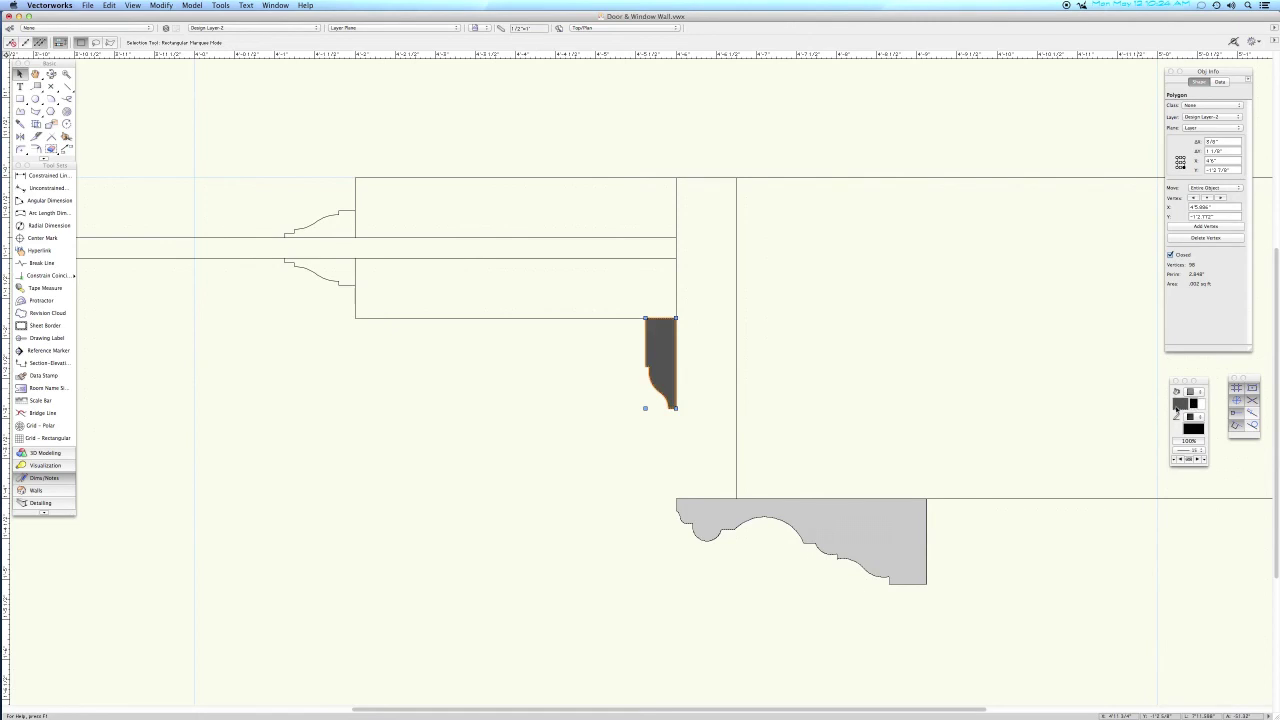
left_click(1180, 403)
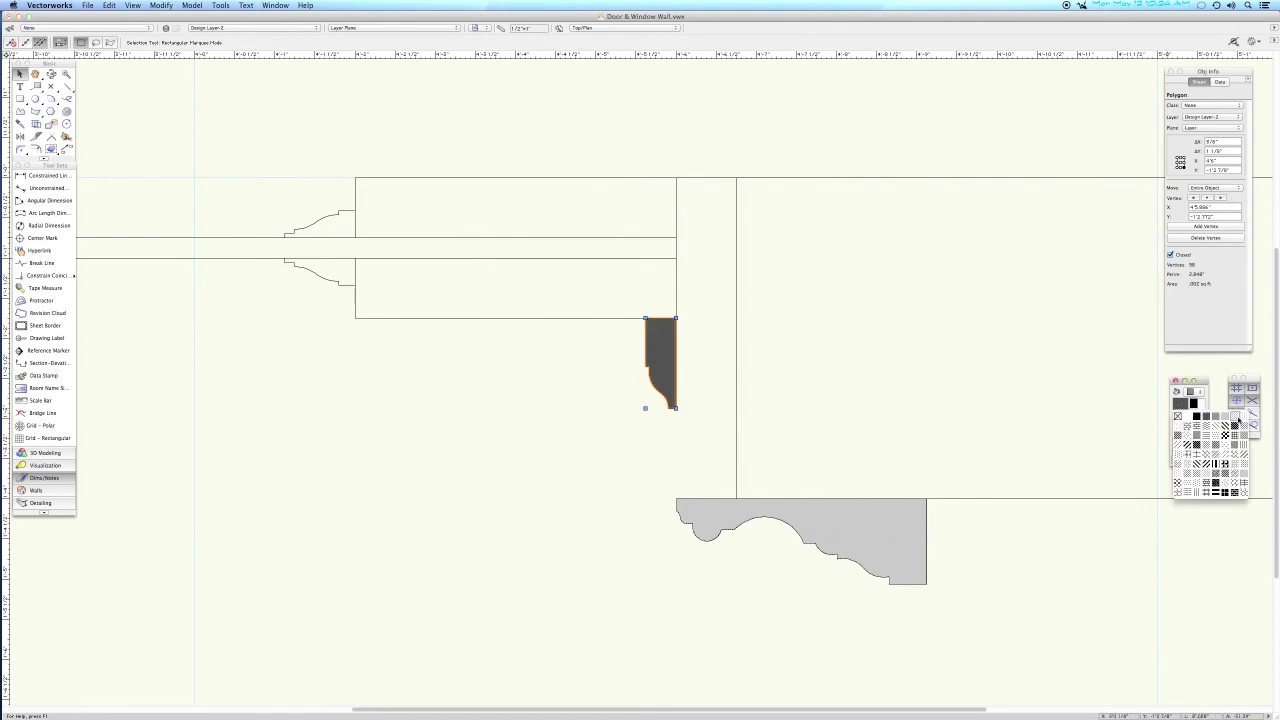
left_click(1232, 419)
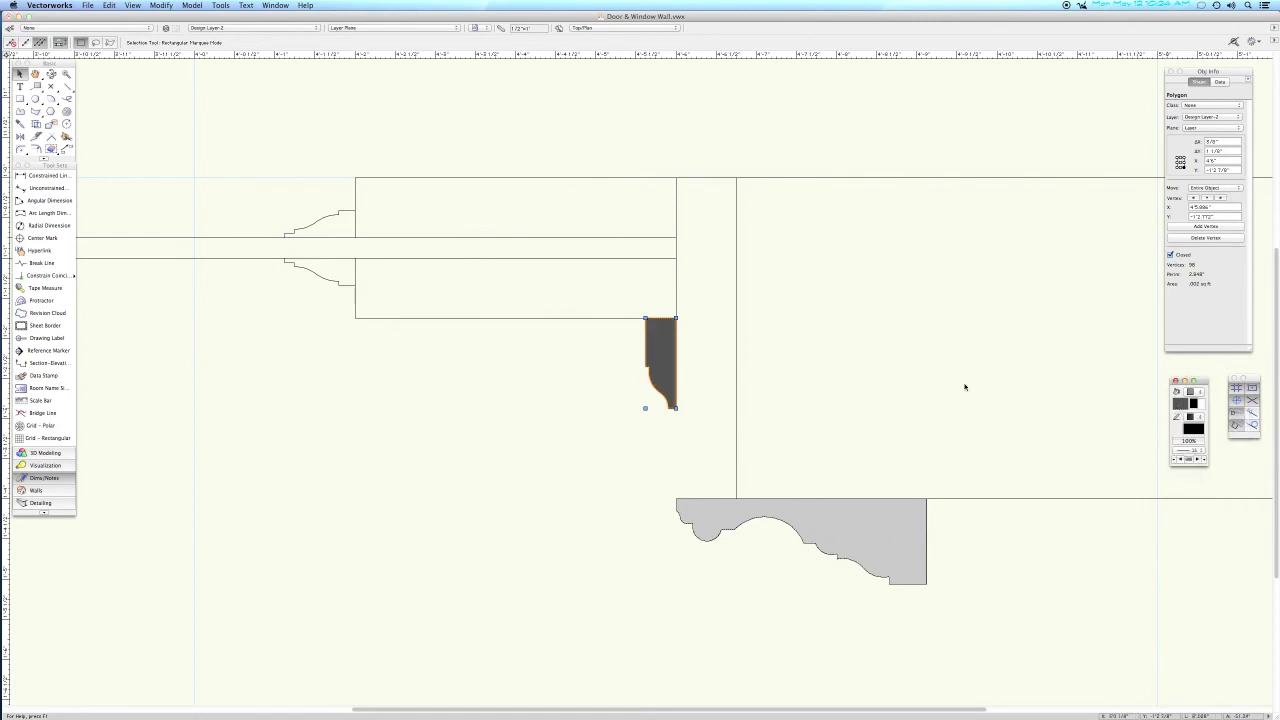
left_click(601, 449)
key("super+minus")
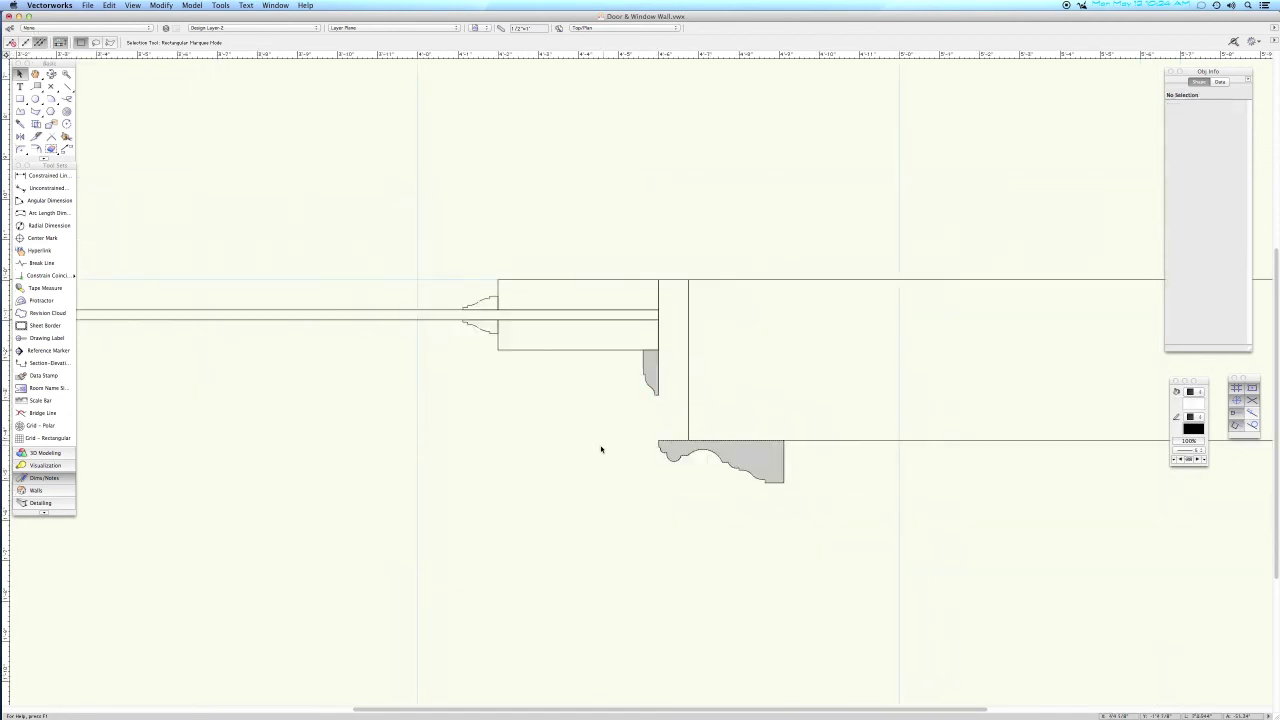
Draw a rectangle at the wall jamb and give it a diagonal hatch pattern fill.
key("4")
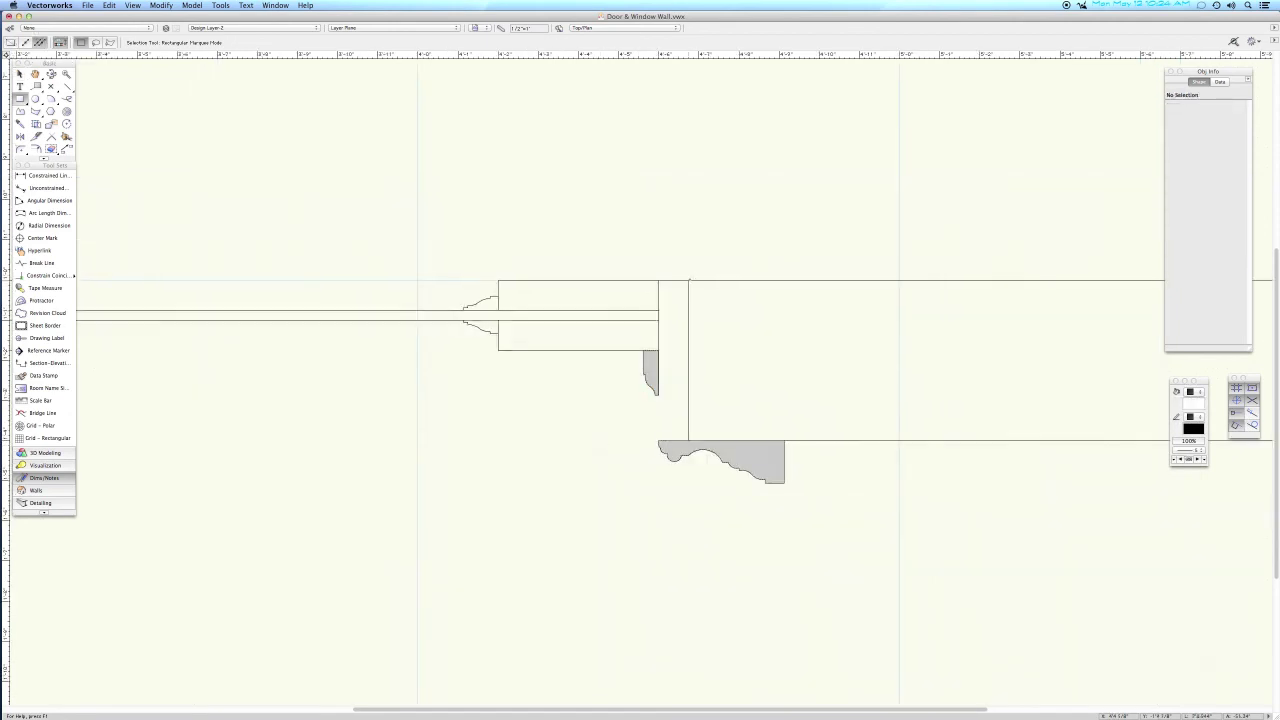
left_click(688, 280)
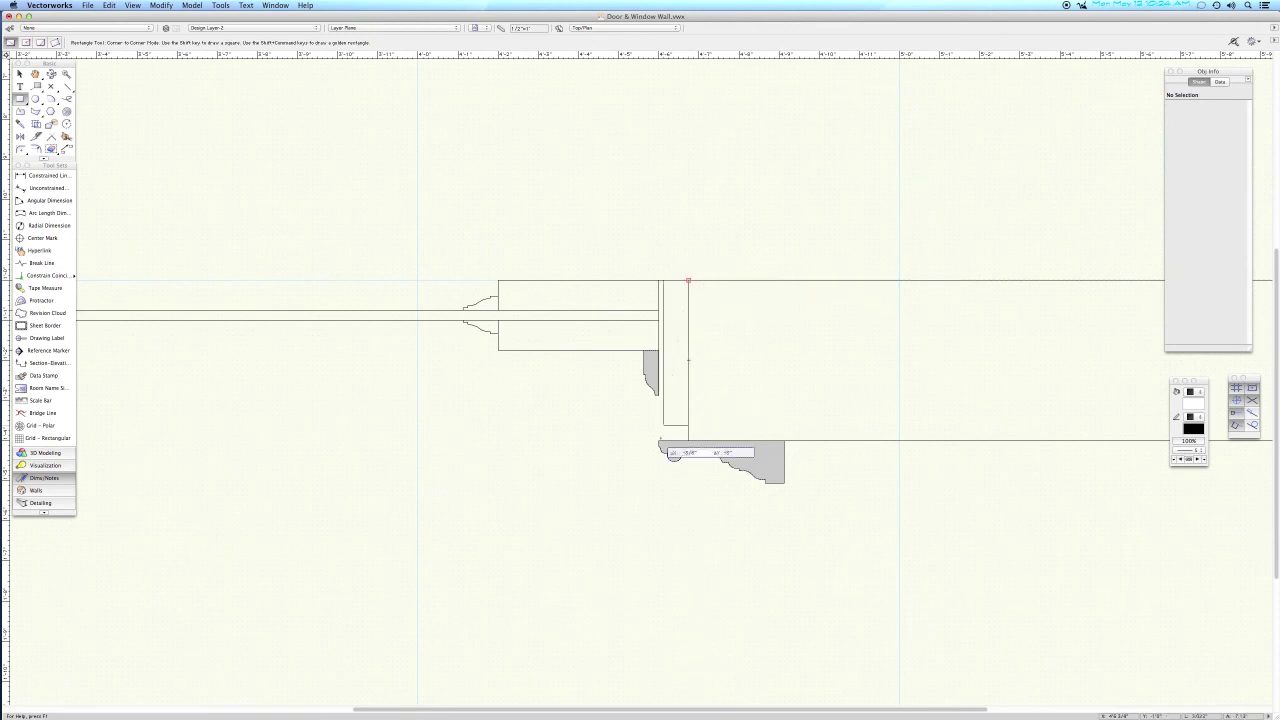
left_click(658, 440)
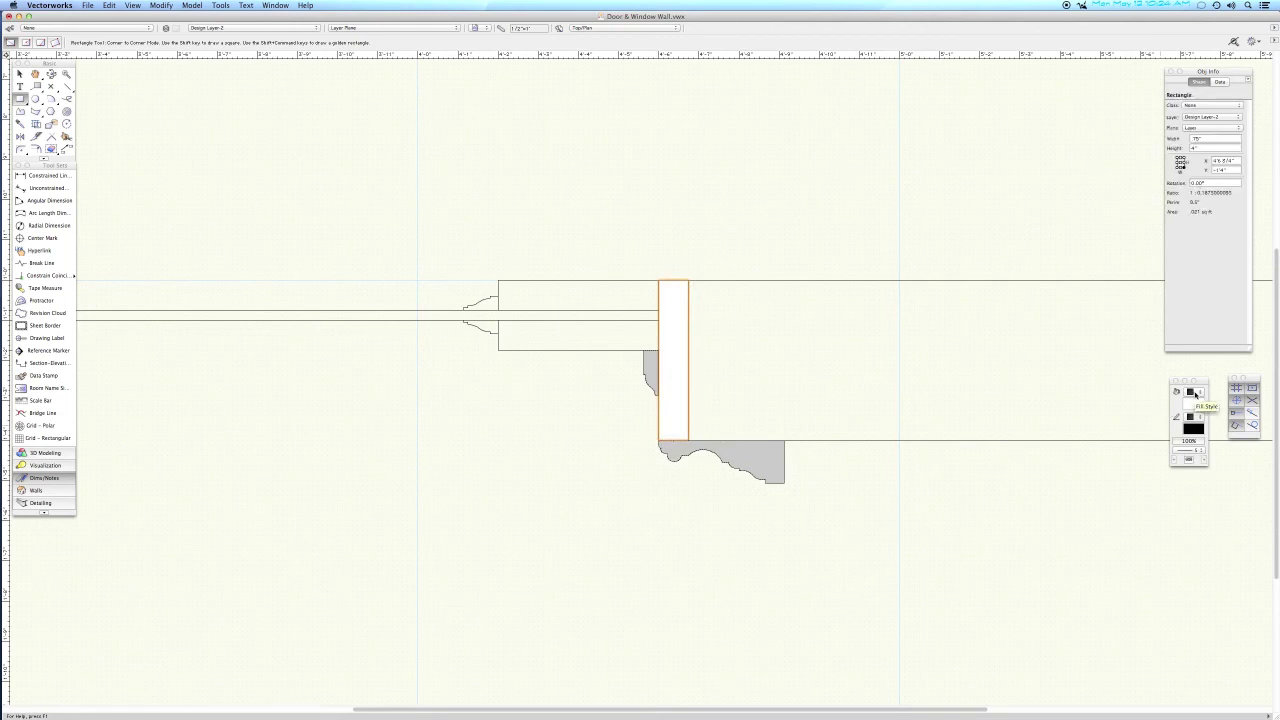
left_click(1195, 394)
left_click(1196, 401)
left_click(1188, 404)
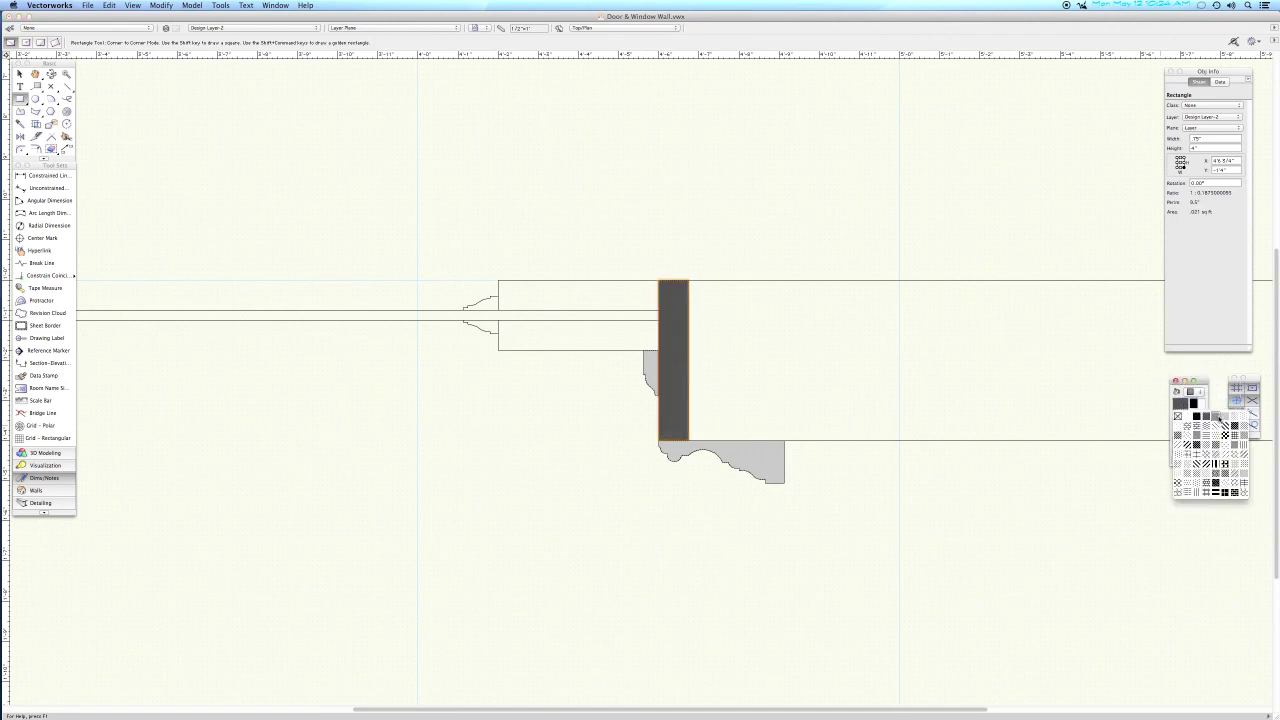
left_click(1194, 430)
key("x")
left_click(1027, 486)
Compose the long wall section's edge lines into one closed shape and hatch it diagonally.
key("super+minus")
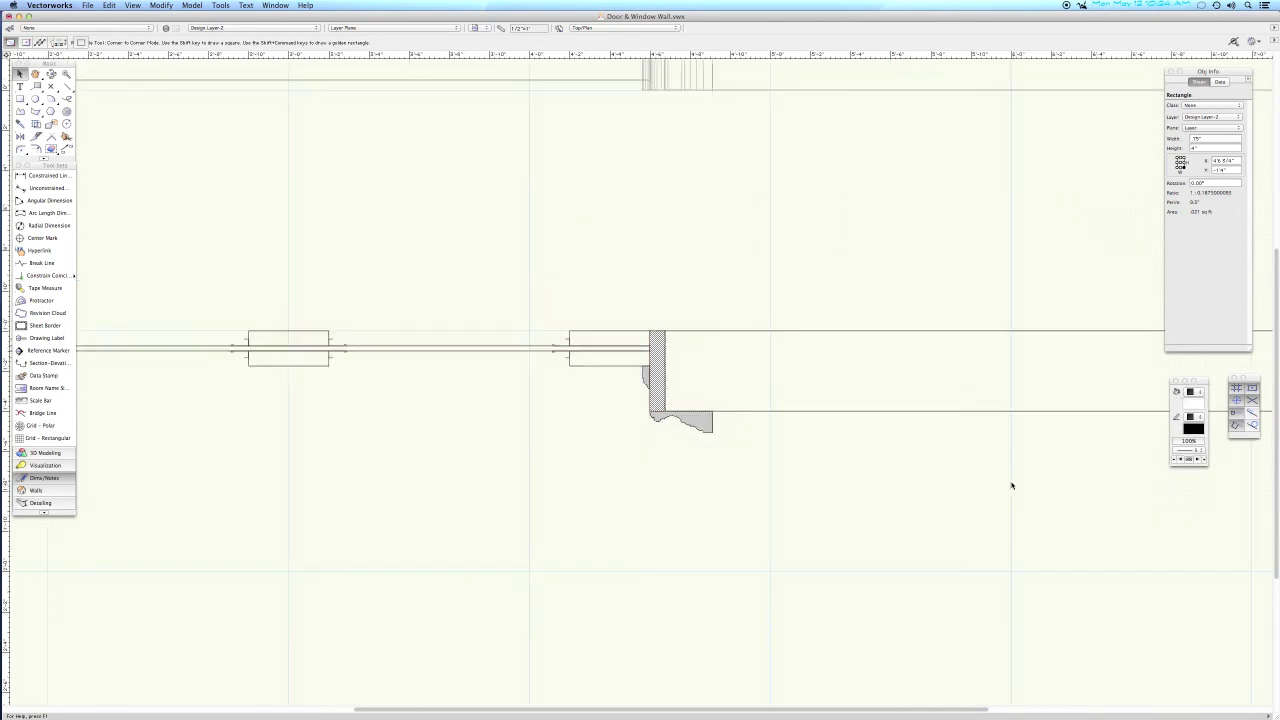
mouse_move(771, 486)
middle_mouse_down()
mouse_move(688, 506)
mouse_move(570, 506)
middle_mouse_up()
key("x")
left_click(251, 380)
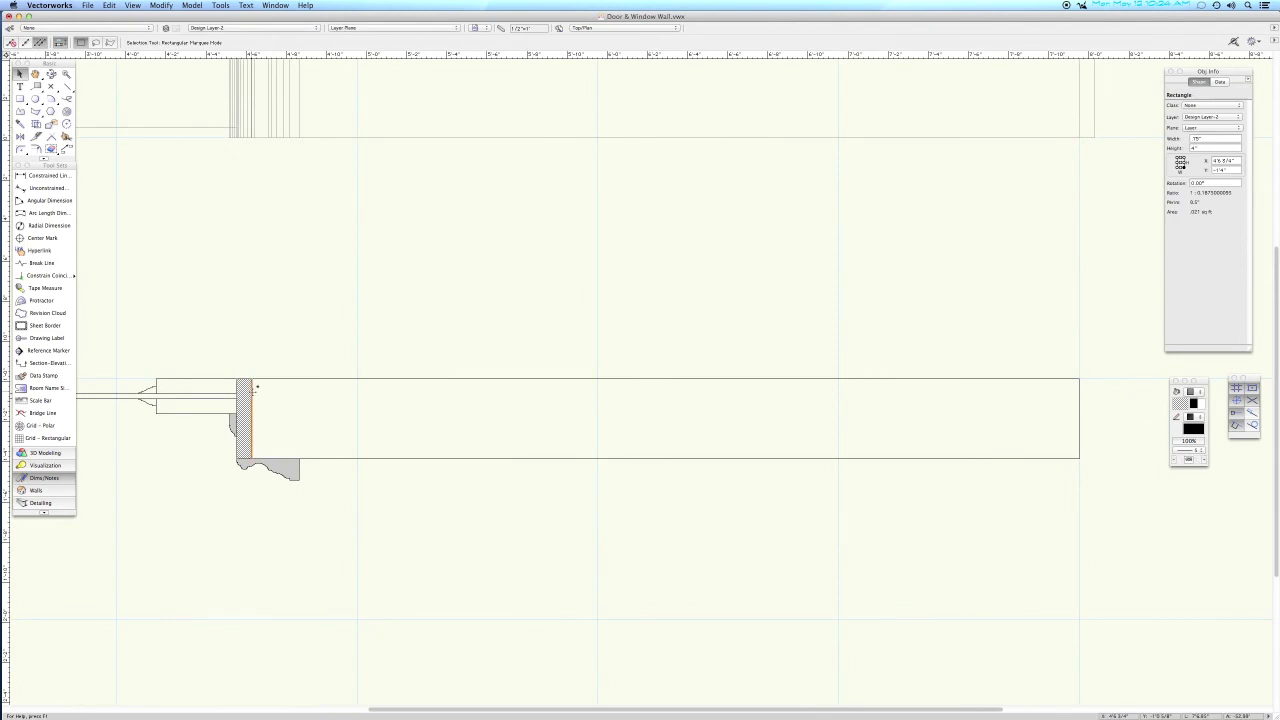
left_click(262, 380)
left_click(343, 458, "shift")
left_click(1079, 428, "shift")
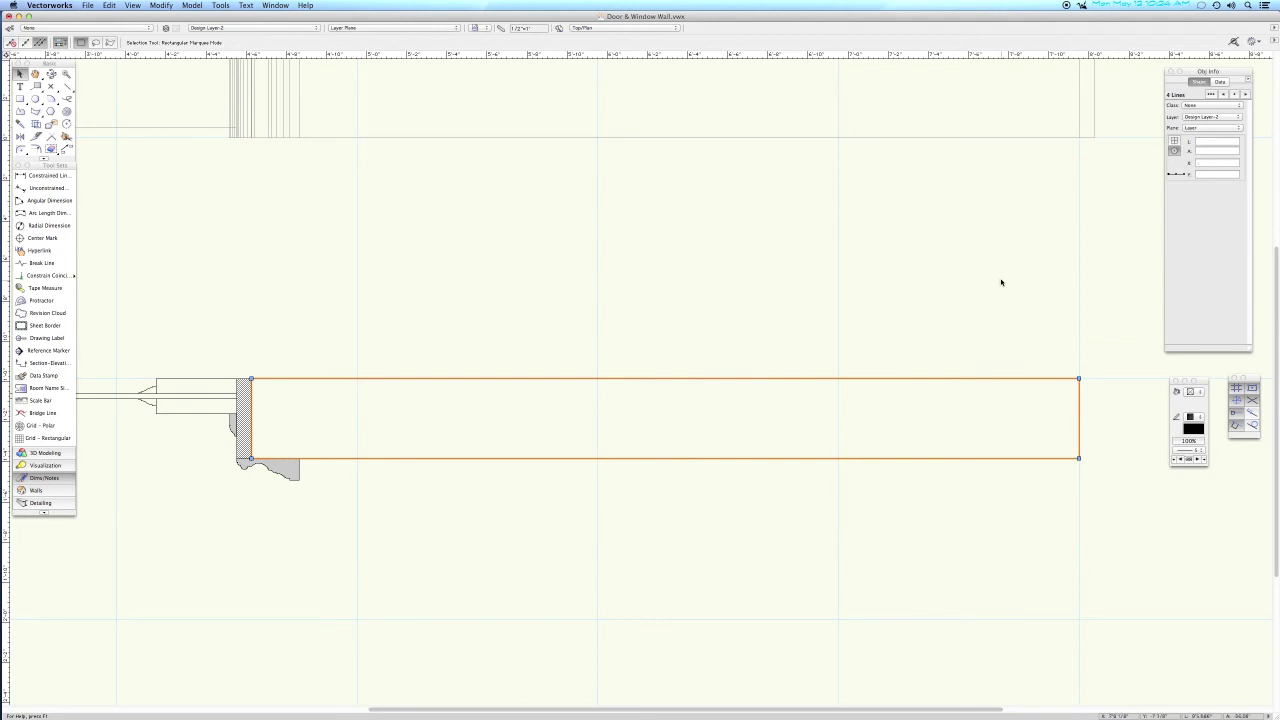
key("super+k")
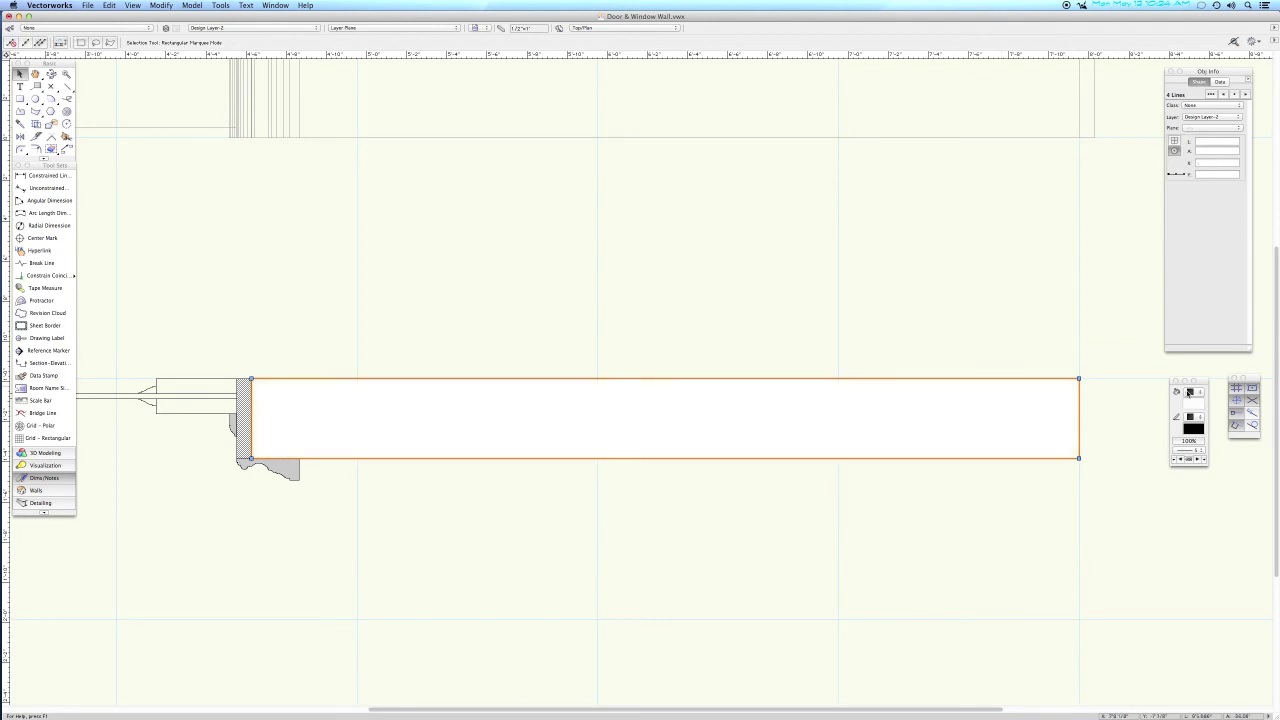
left_click(1190, 391)
left_click(1210, 401)
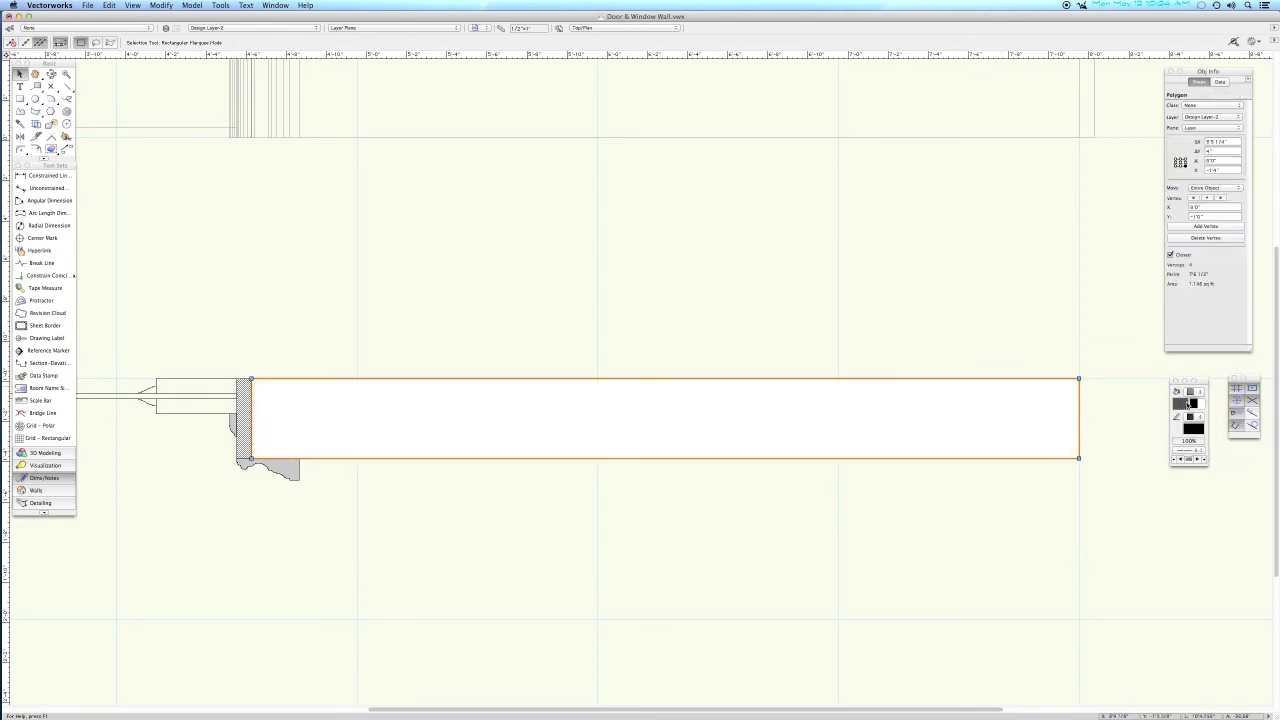
left_click(1190, 406)
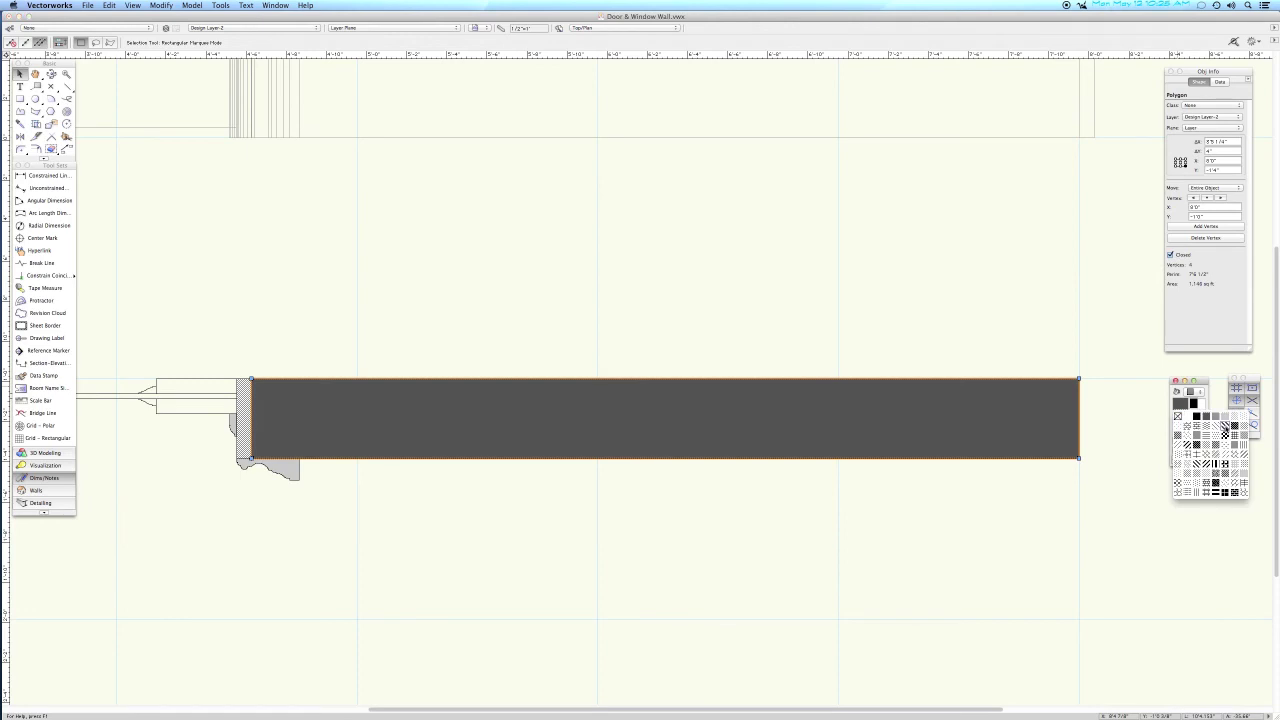
left_click(1223, 427)
Compose the right window unit's lines into four polygons and apply a hatch pattern.
left_click(317, 523)
mouse_move(317, 523)
middle_mouse_down()
mouse_move(700, 486)
mouse_move(1003, 486)
middle_mouse_up()
key("x")
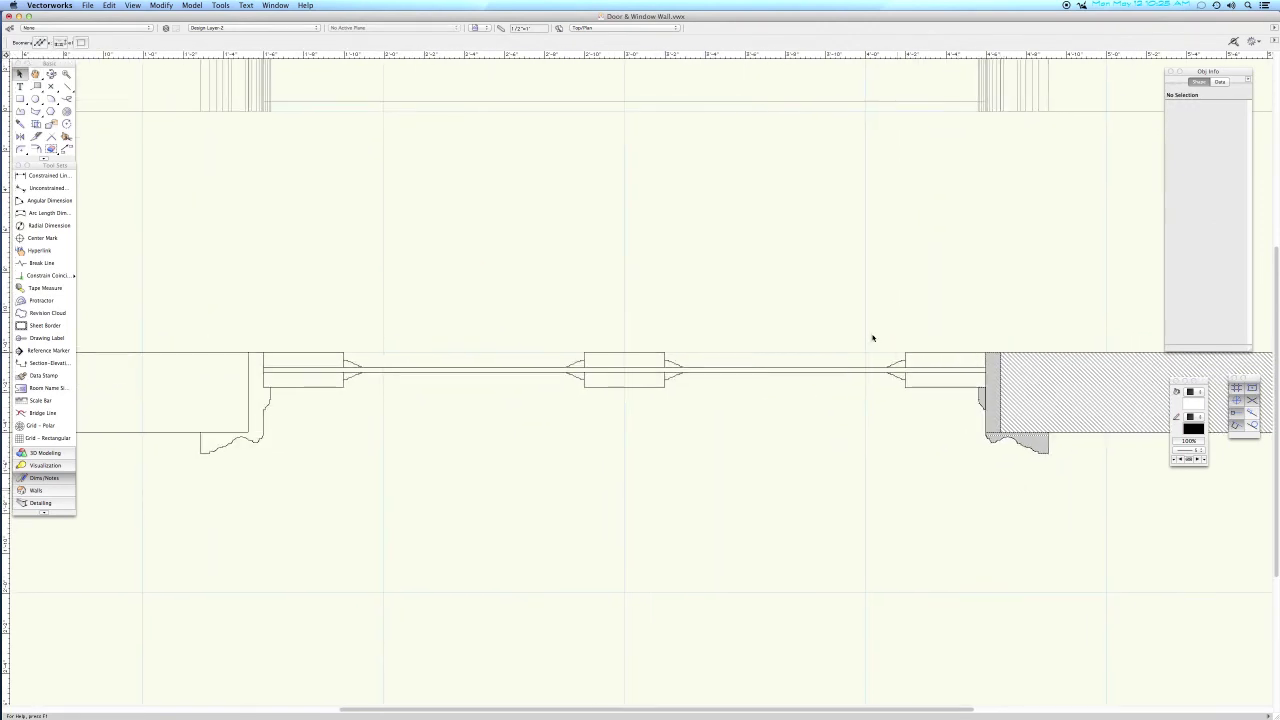
left_click_drag(872, 338, 993, 389)
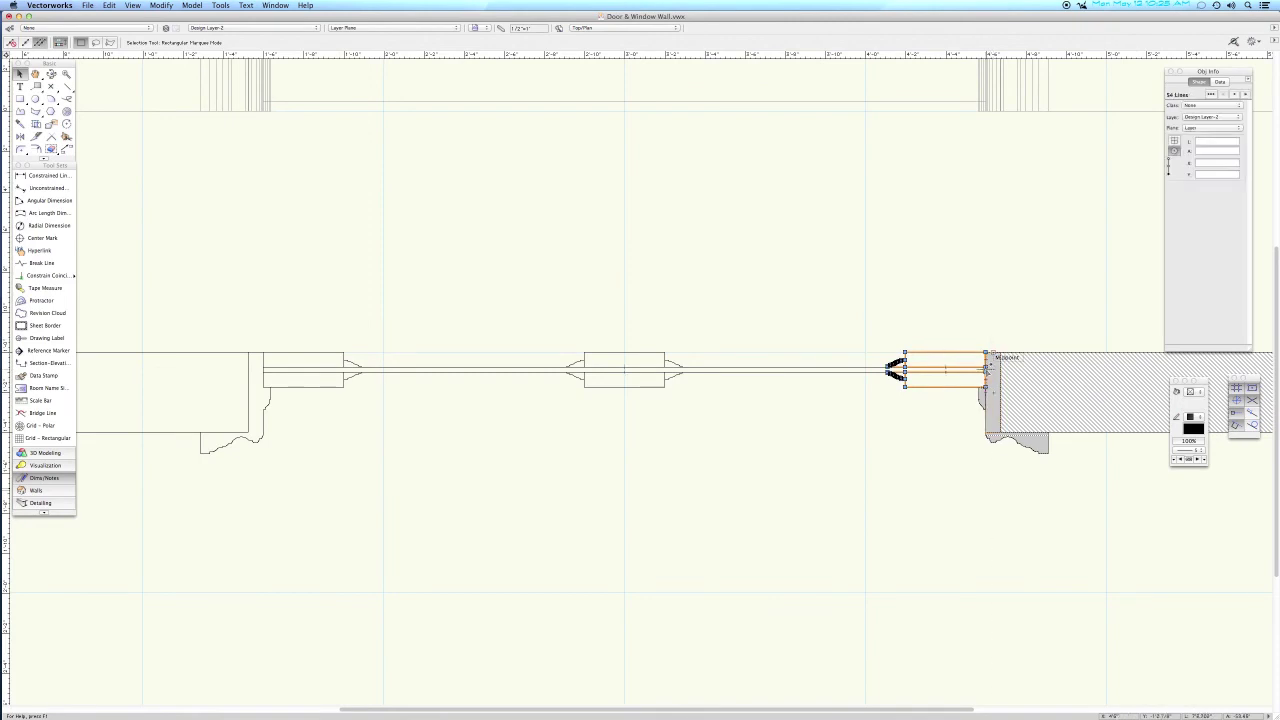
left_click(990, 368, "shift")
key("super+k")
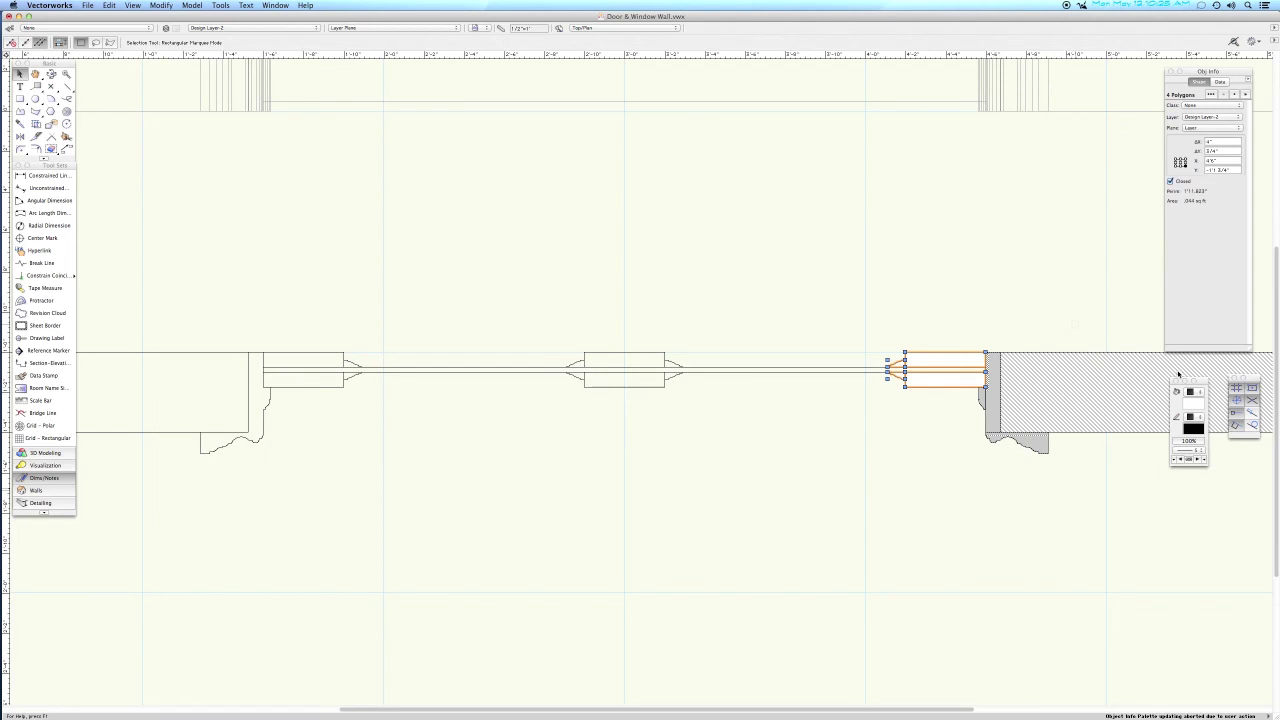
left_click(1190, 393)
left_click(1183, 405)
left_click(1183, 405)
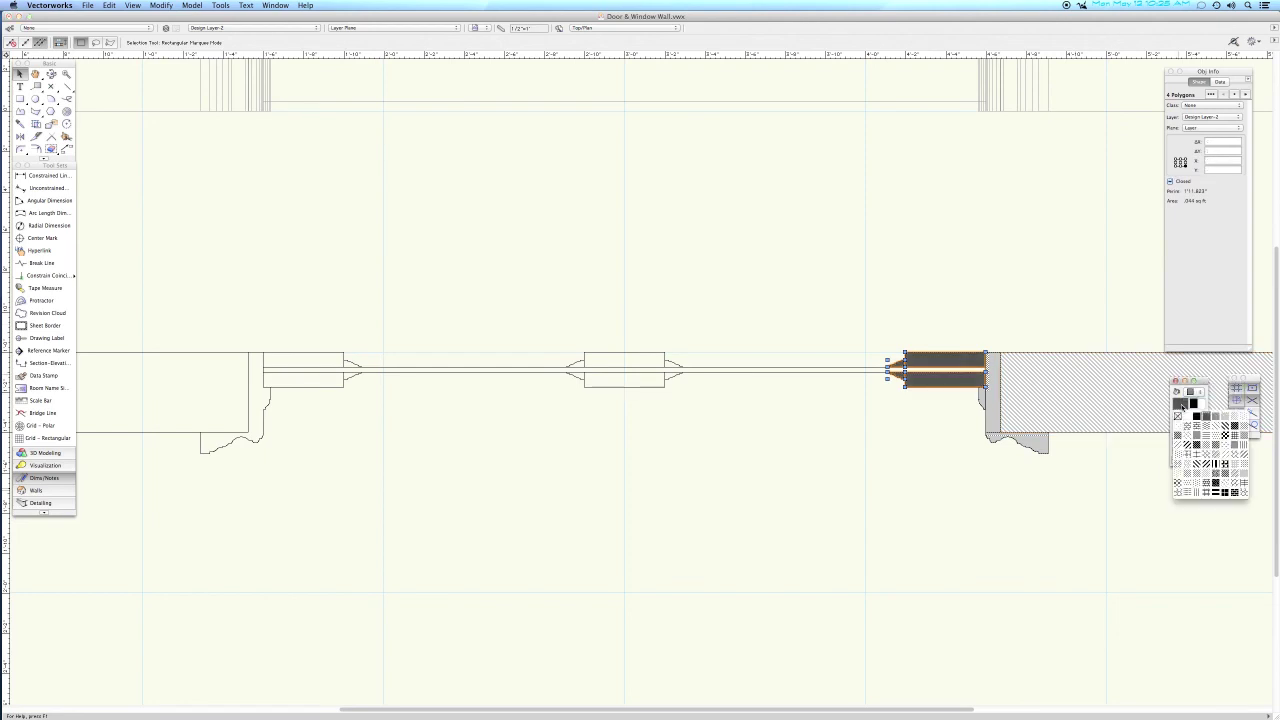
left_click(1240, 425)
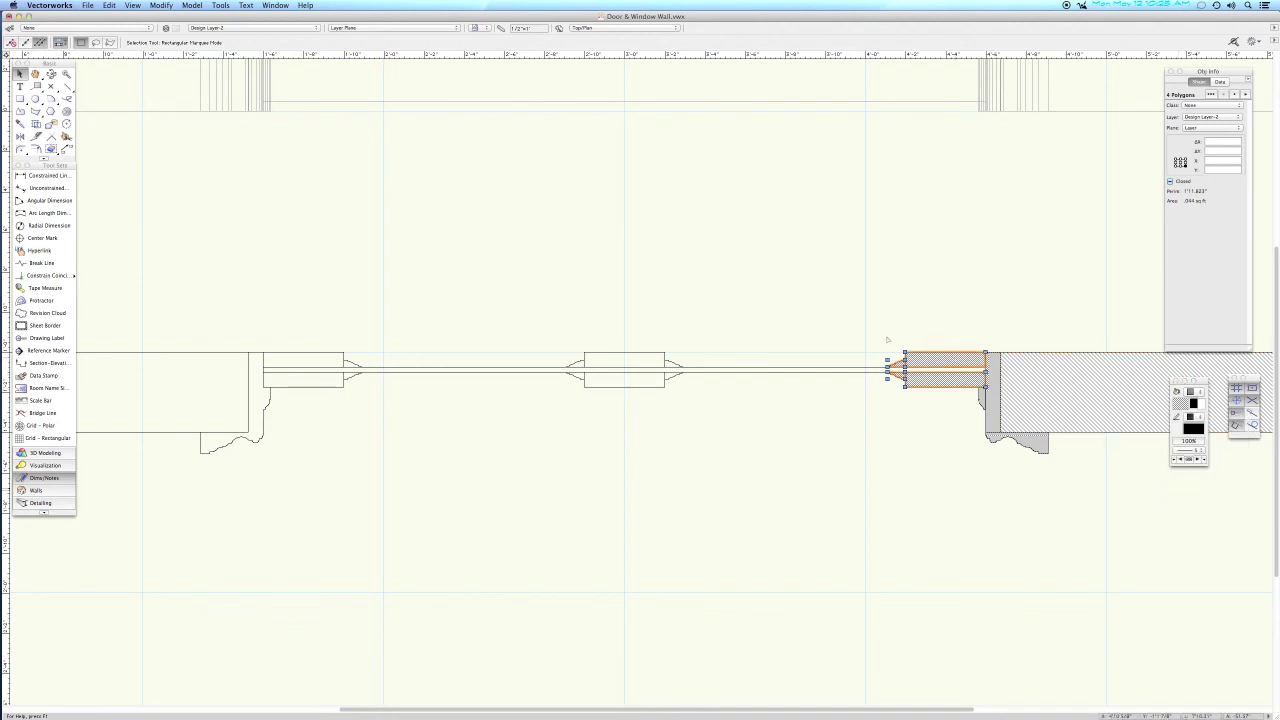
left_click(898, 362)
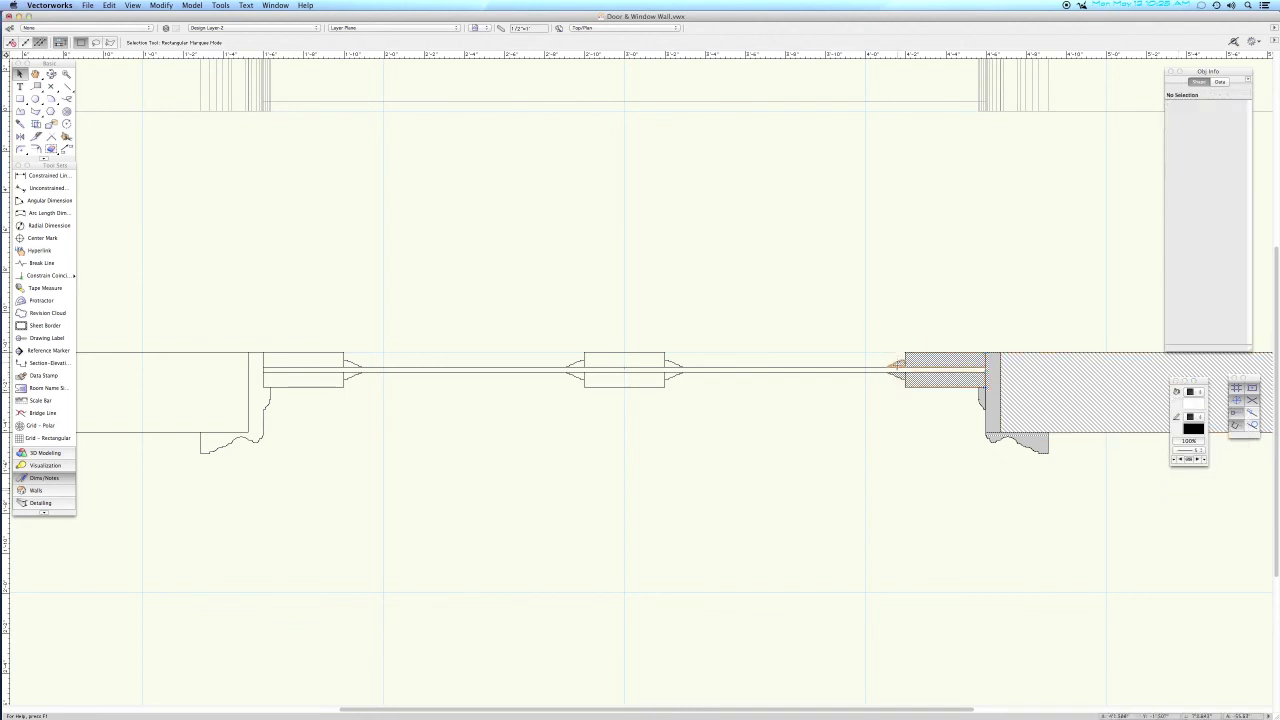
Fill the two small pointed polygons at the right wall end.
left_click(895, 368)
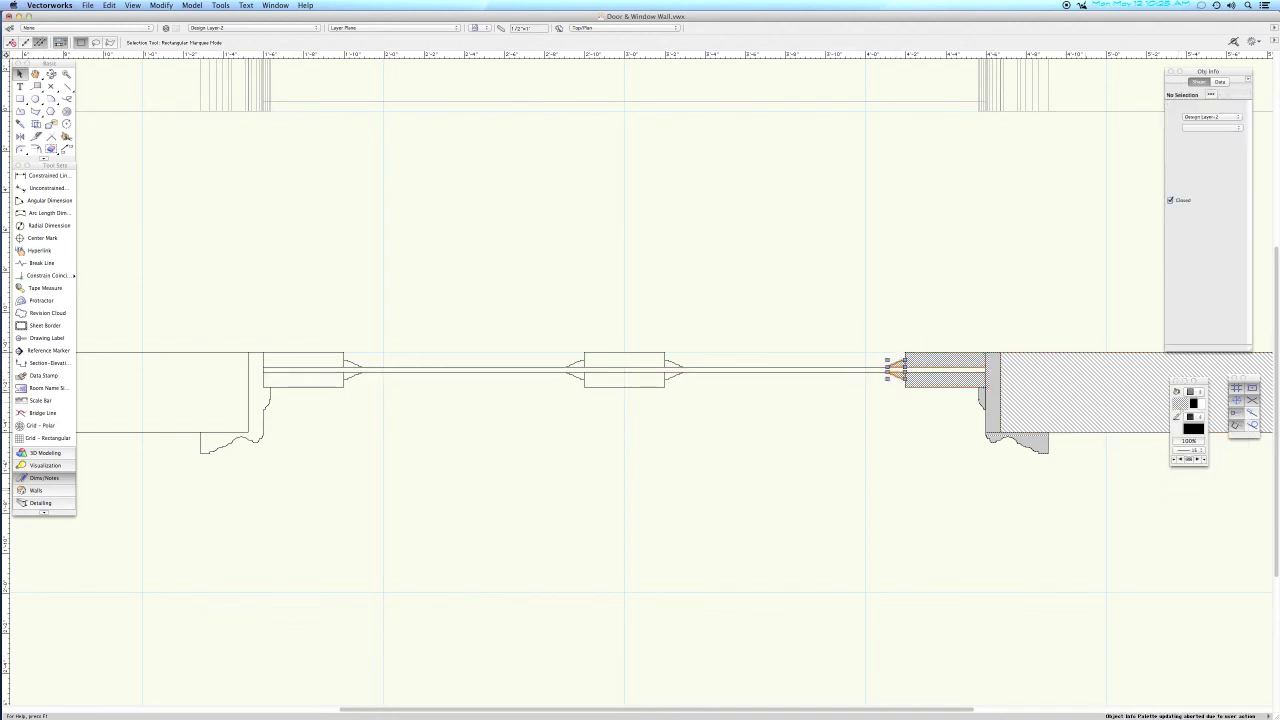
left_click(1197, 400)
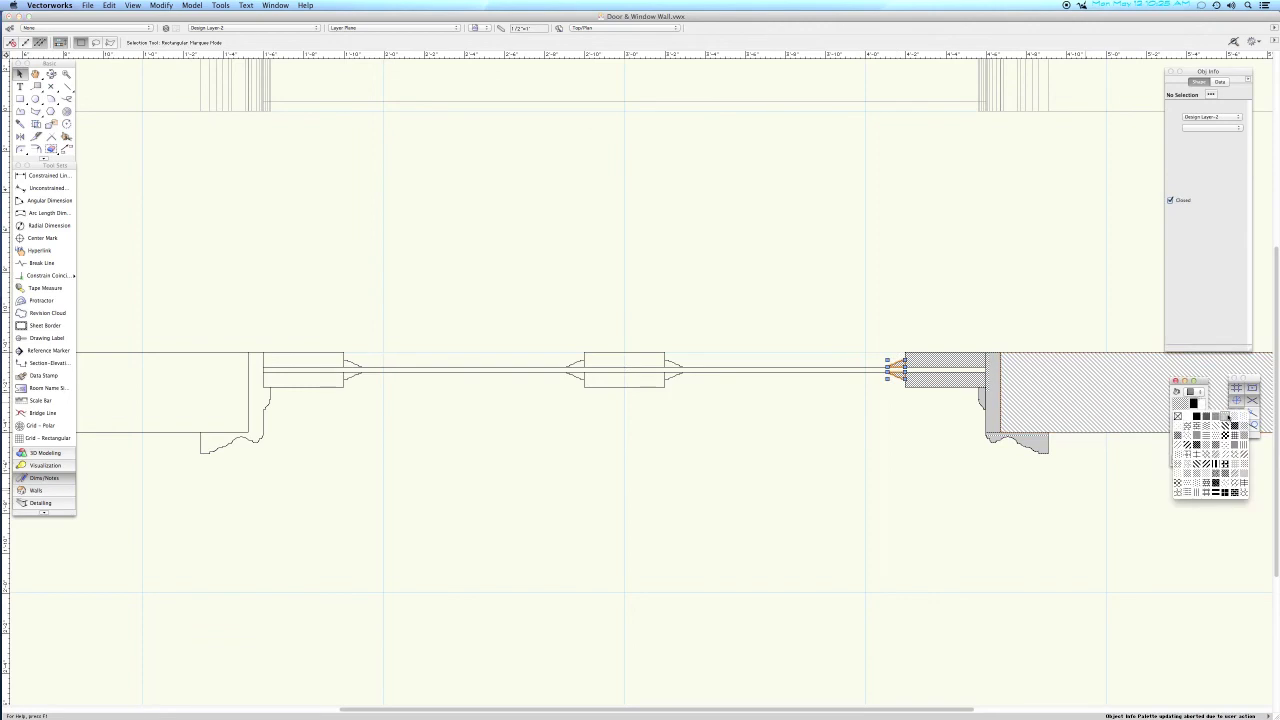
left_click(886, 417)
left_click(882, 418)
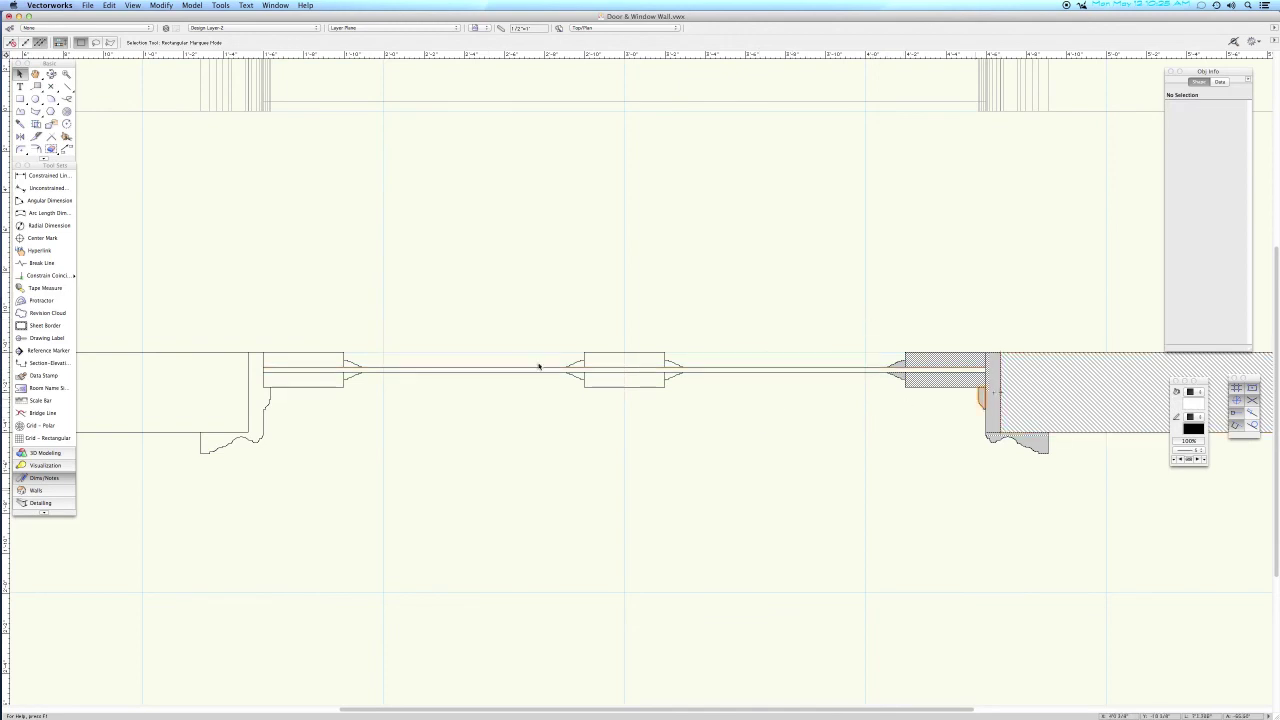
Delete the left jamb and mirror a duplicate of the hatched right wall end onto the left.
left_click_drag(378, 323, 184, 474)
key("Delete")
mouse_move(868, 333)
left_mouse_down()
mouse_move(1043, 437)
mouse_move(1066, 472)
mouse_move(1051, 477)
left_mouse_up()
key("m")
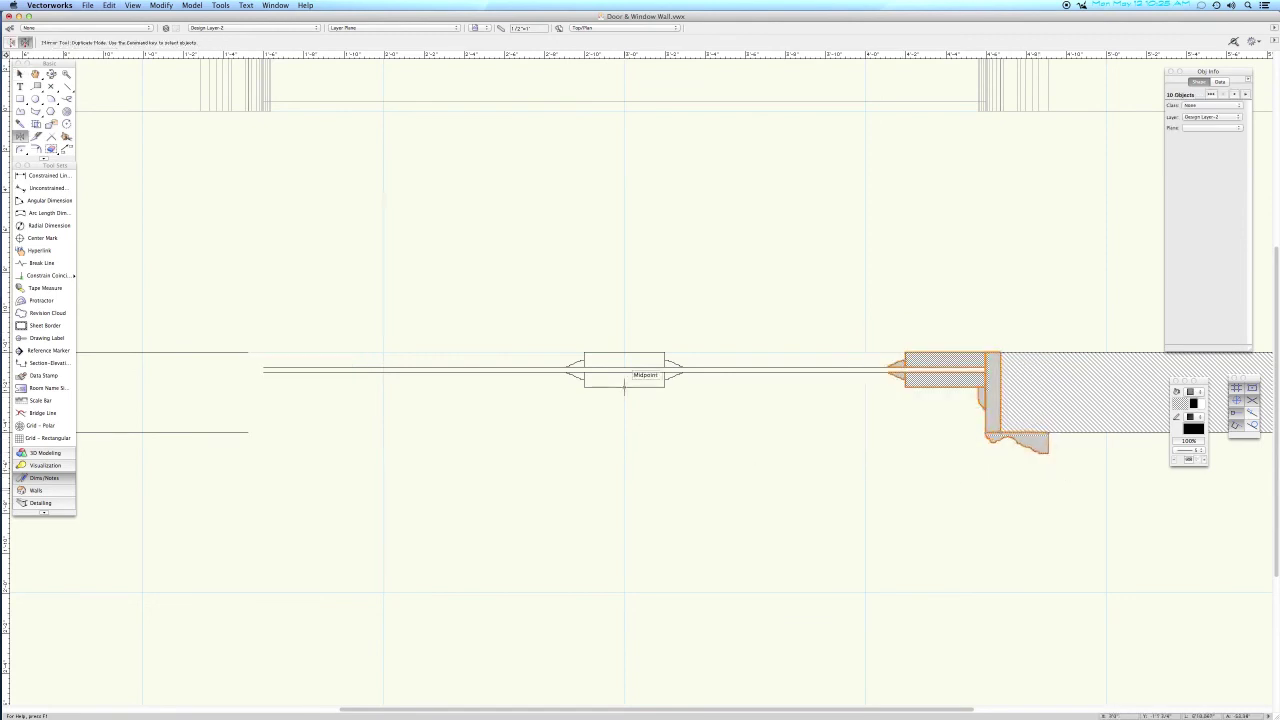
left_click(624, 388)
left_click(623, 440)
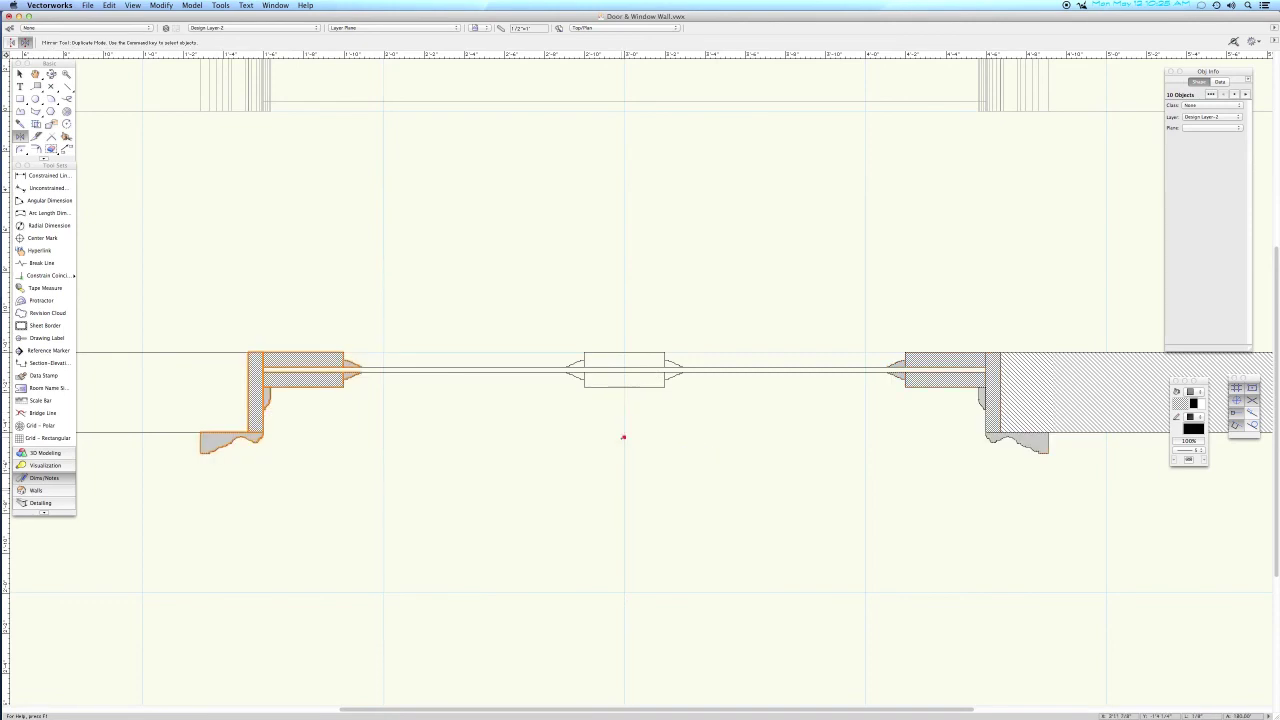
key("x")
left_click(549, 328)
Give the centre window's parts a light pattern fill.
left_click_drag(551, 323, 706, 416)
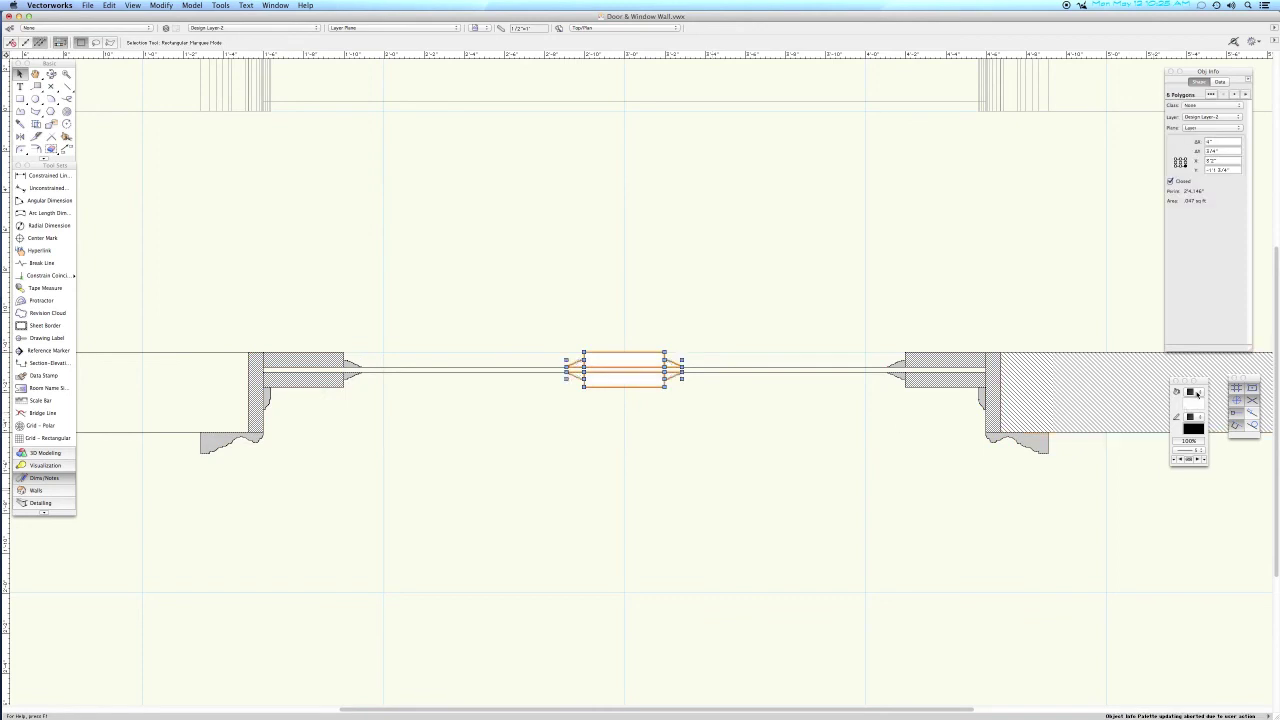
left_click(1190, 391)
left_click(1197, 402)
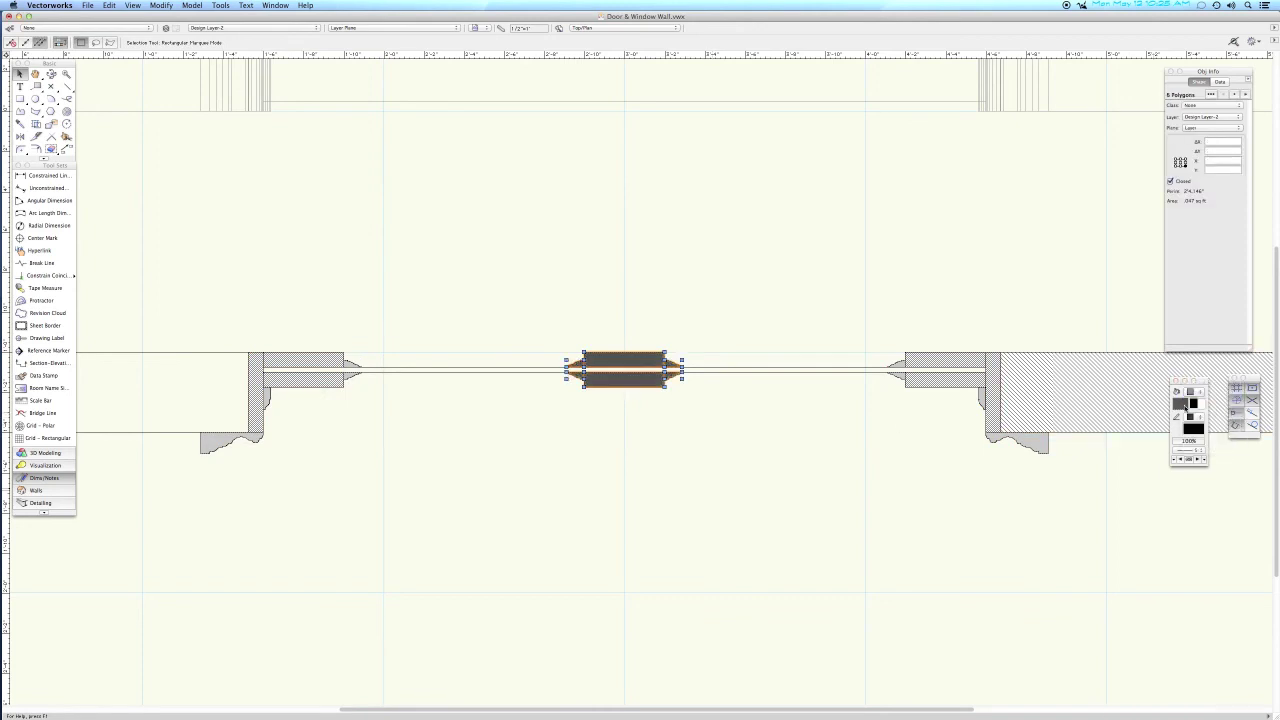
left_click(1190, 391)
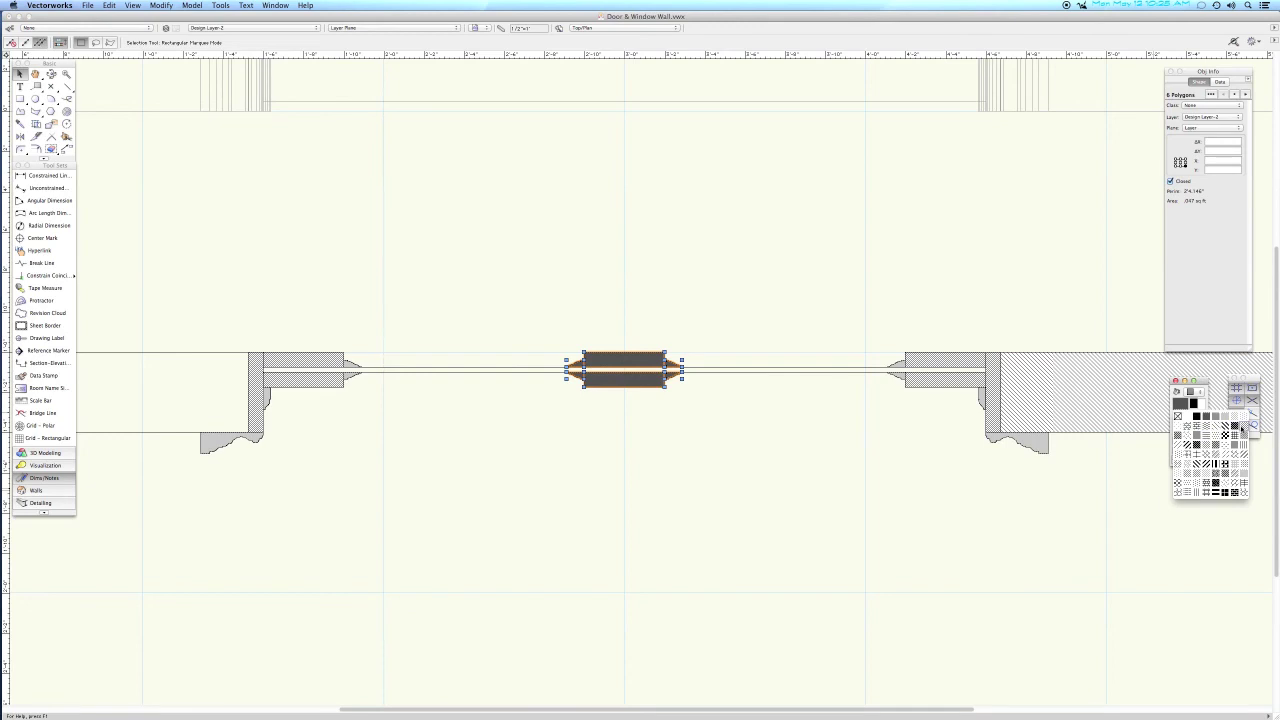
left_click(1240, 428)
left_click(692, 394)
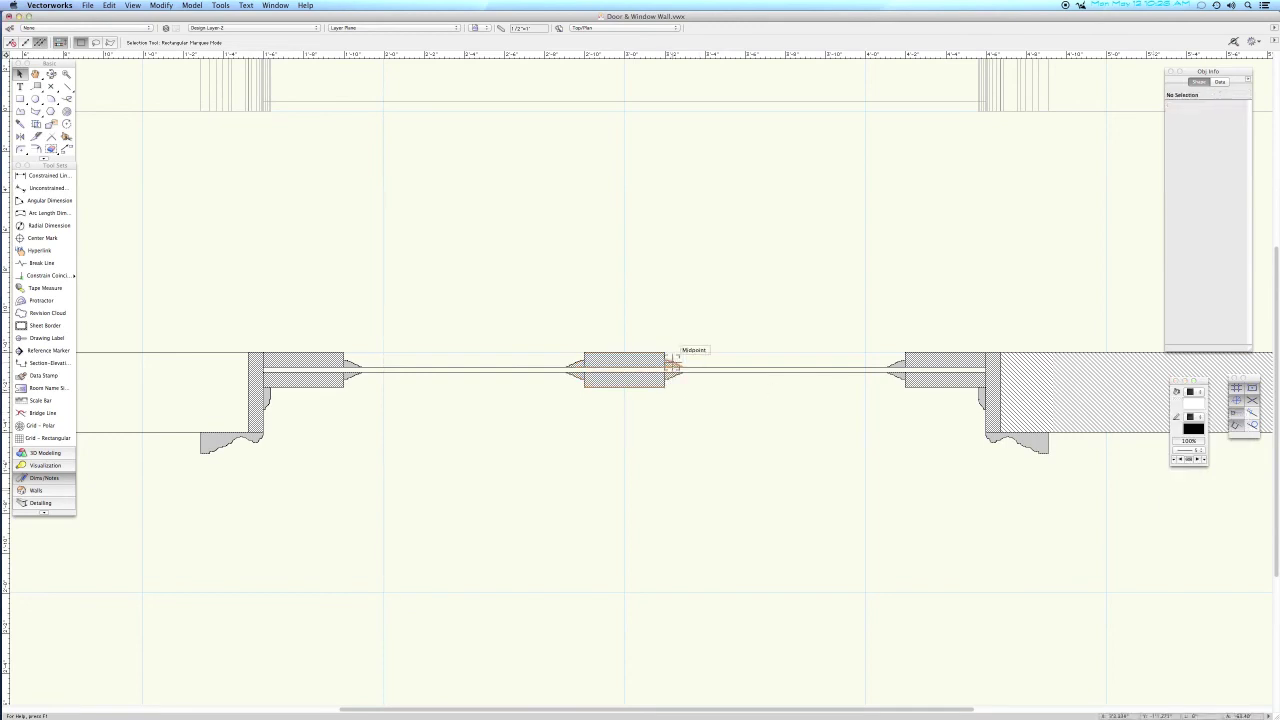
Apply the same pattern fill to the small sash polygons.
left_click(677, 360)
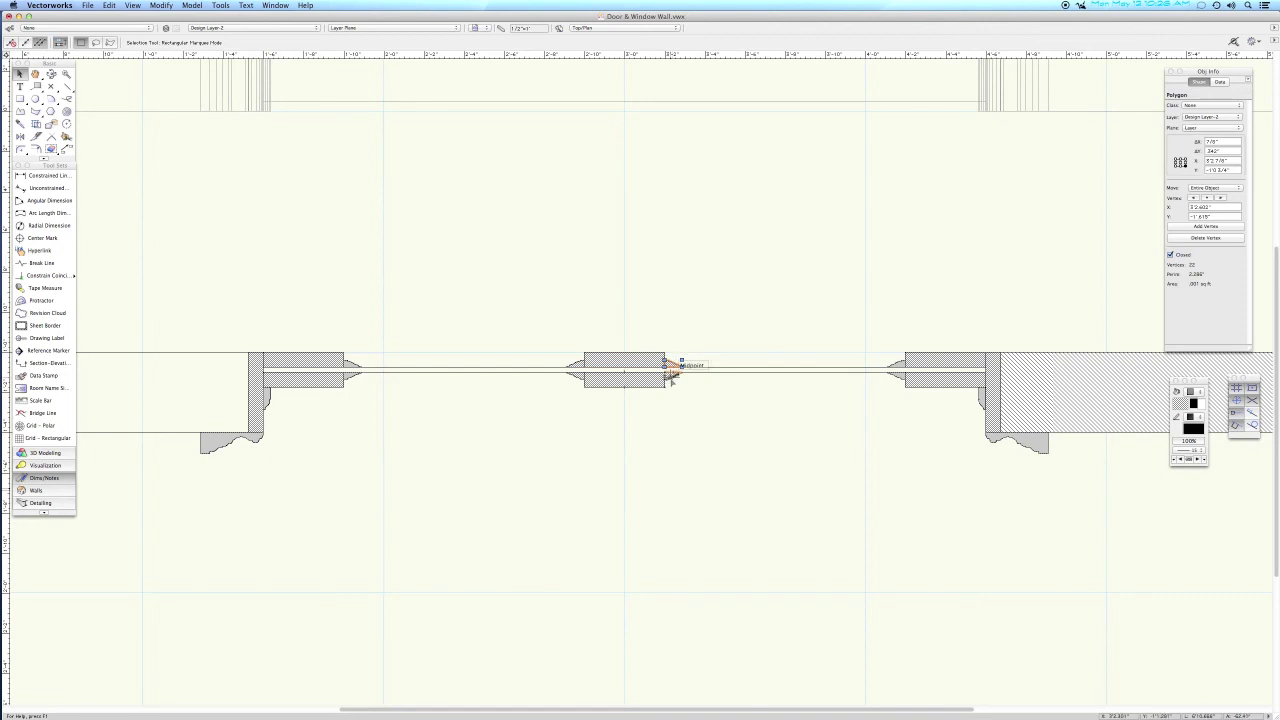
left_click(672, 376, "shift")
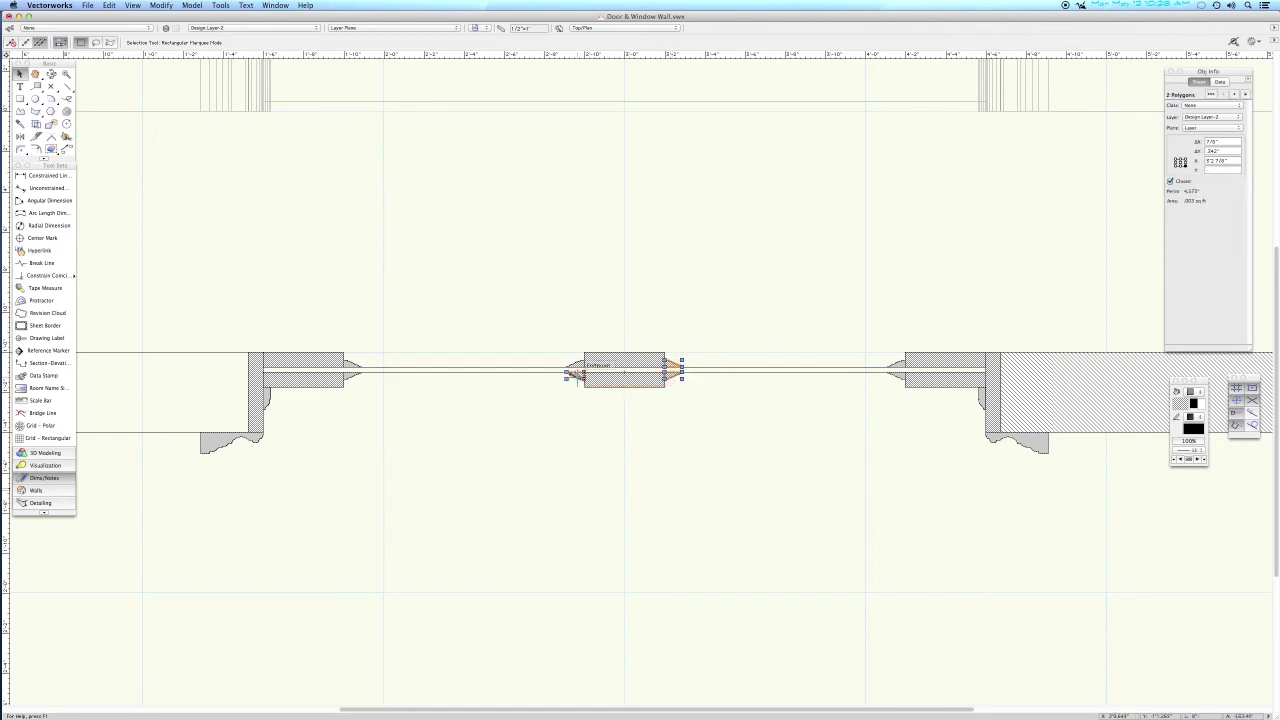
left_click(574, 370, "shift")
left_click(1148, 420, "shift")
left_click(1190, 403)
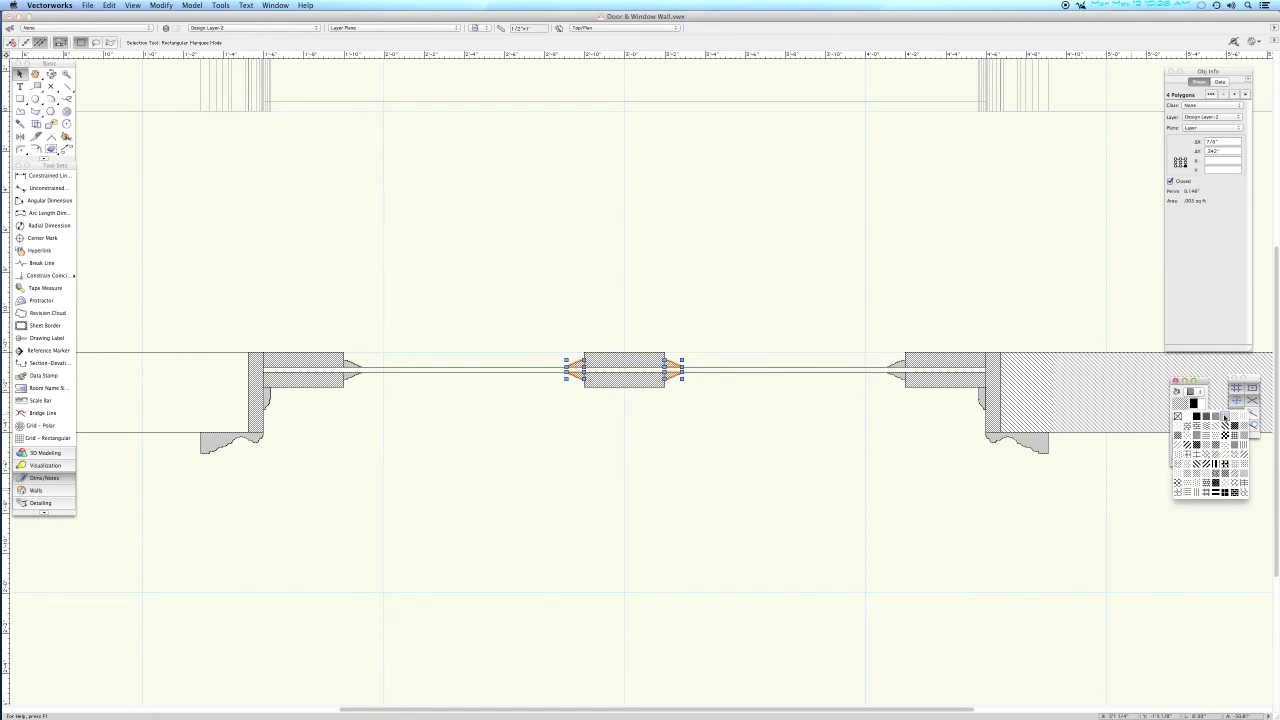
left_click(1225, 416)
left_click(991, 323)
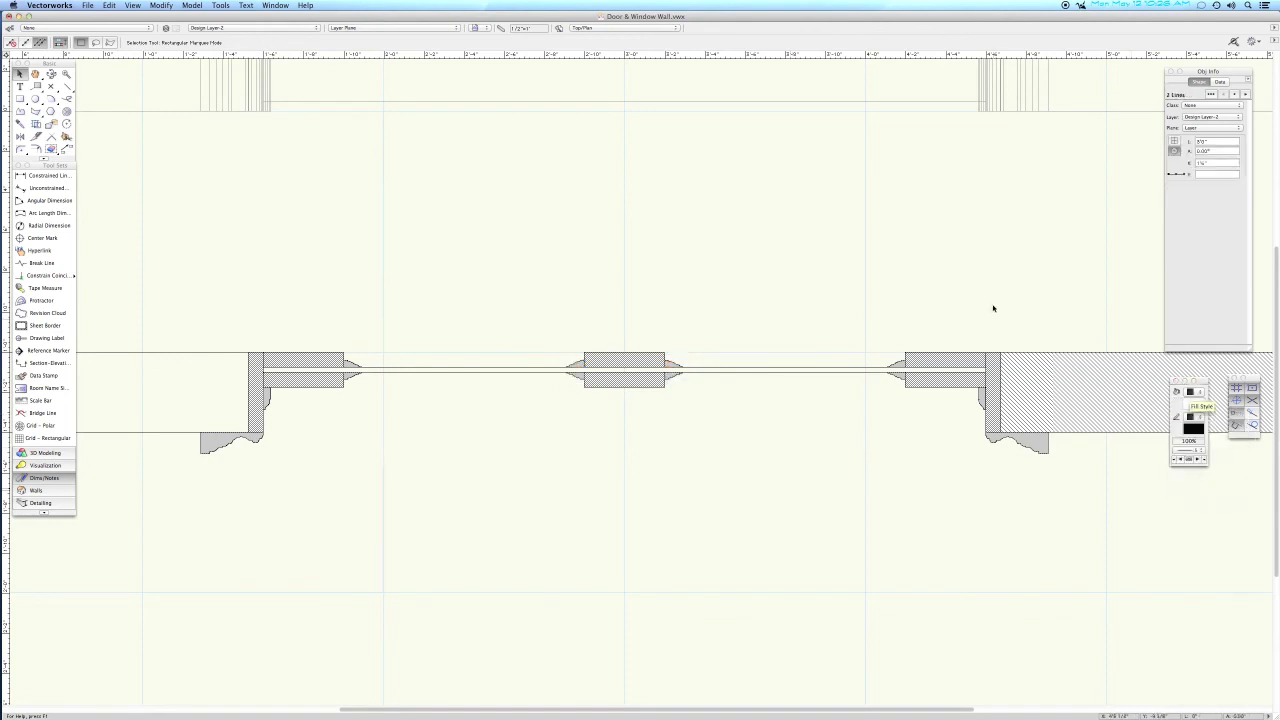
key("2")
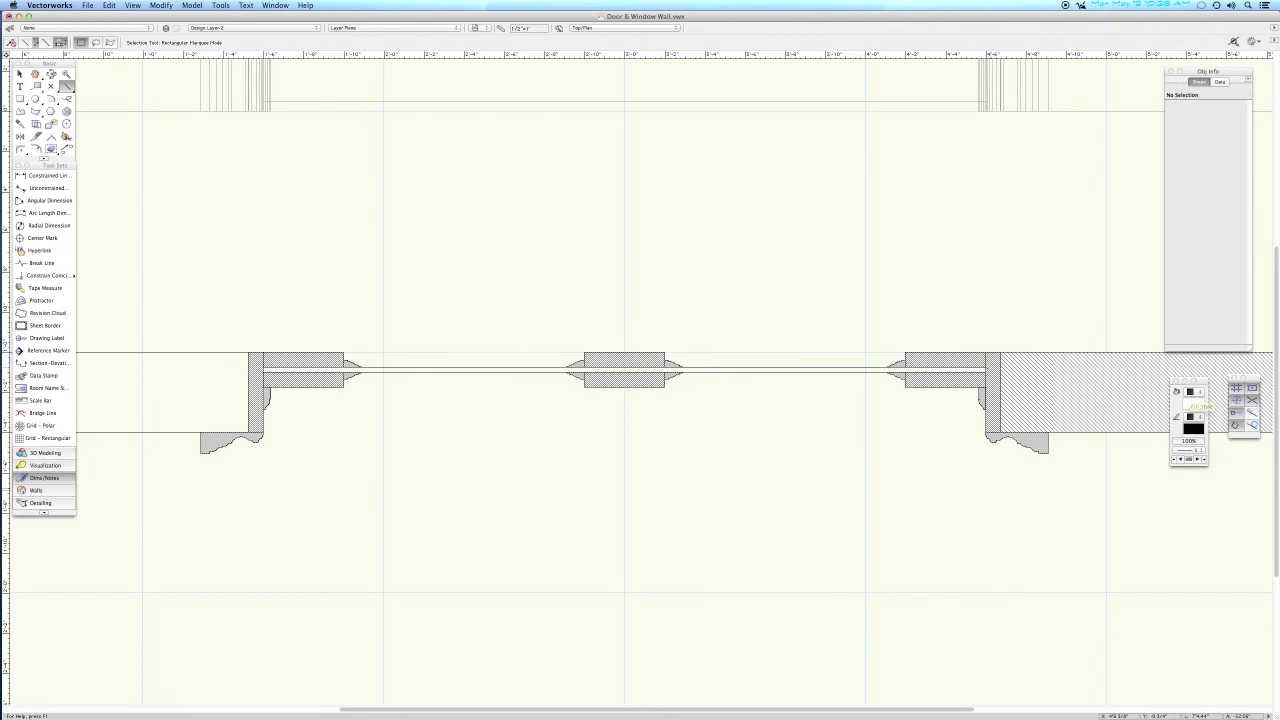
Draw a thin glazing rectangle between the wall ends and fill it with a pattern.
key("4")
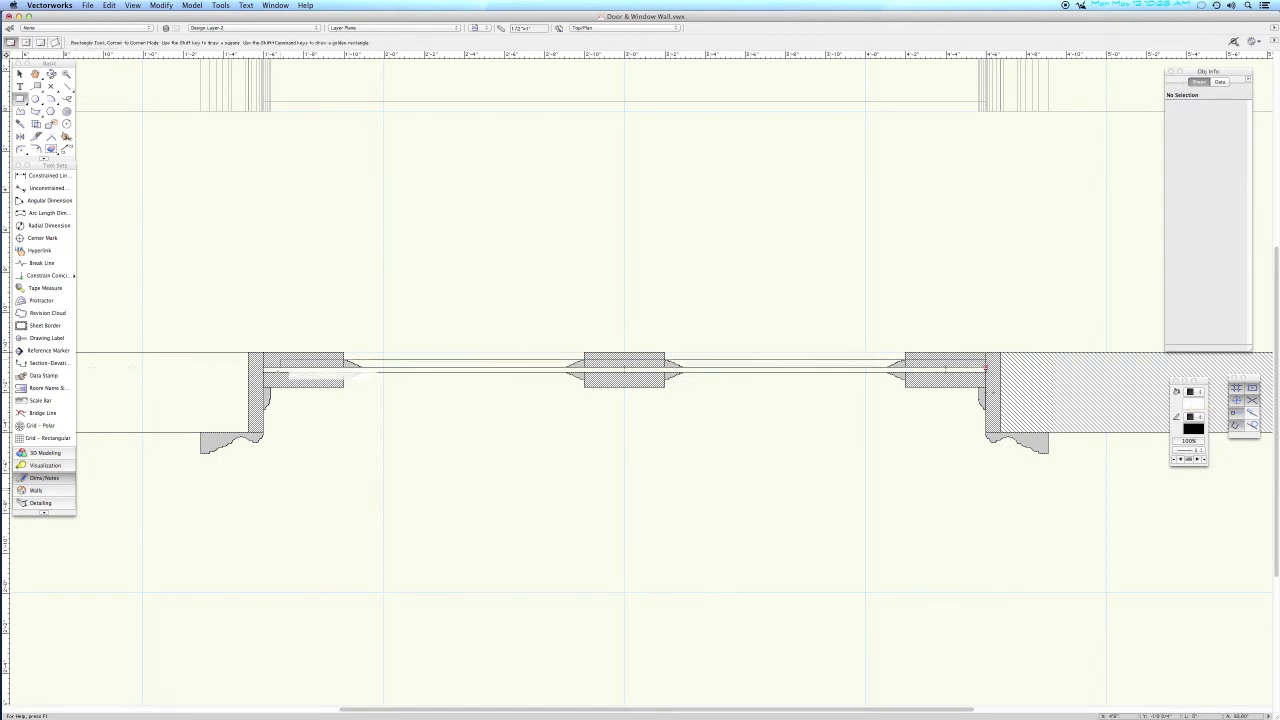
left_click_drag(263, 367, 986, 372)
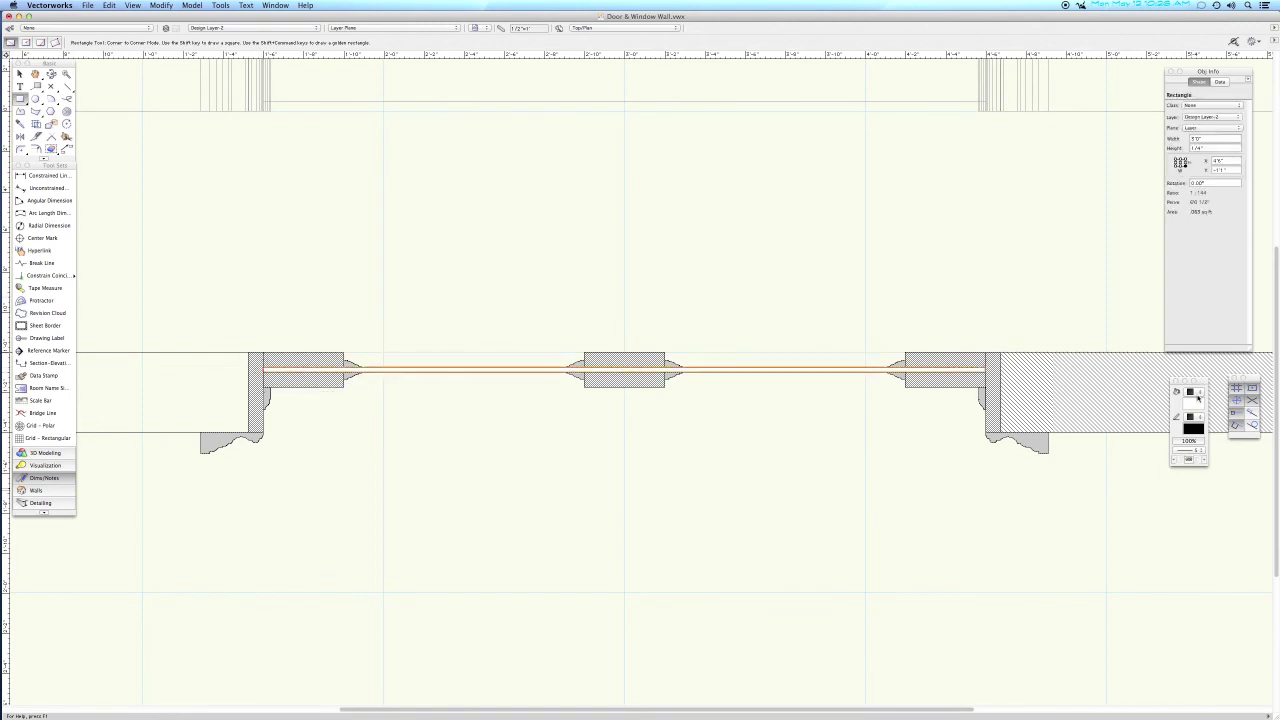
left_click(1197, 393)
left_click(1190, 405)
left_click(1183, 404)
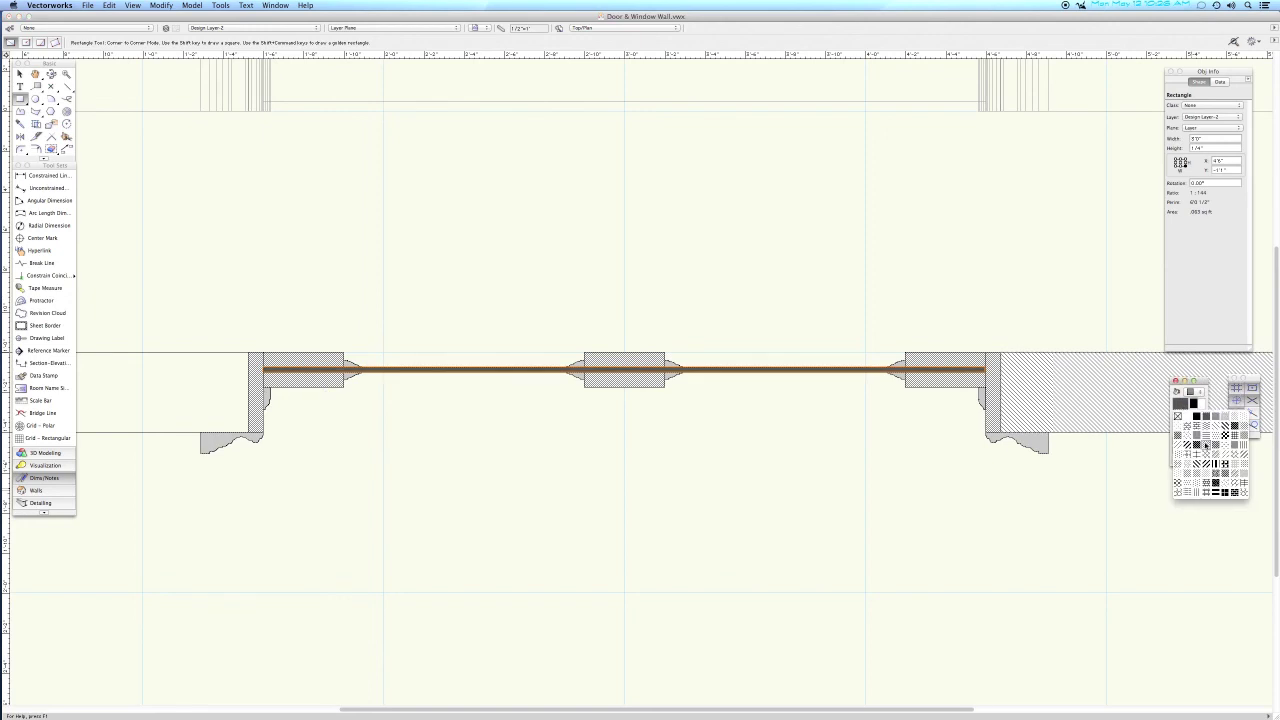
left_click(1207, 445)
key("x")
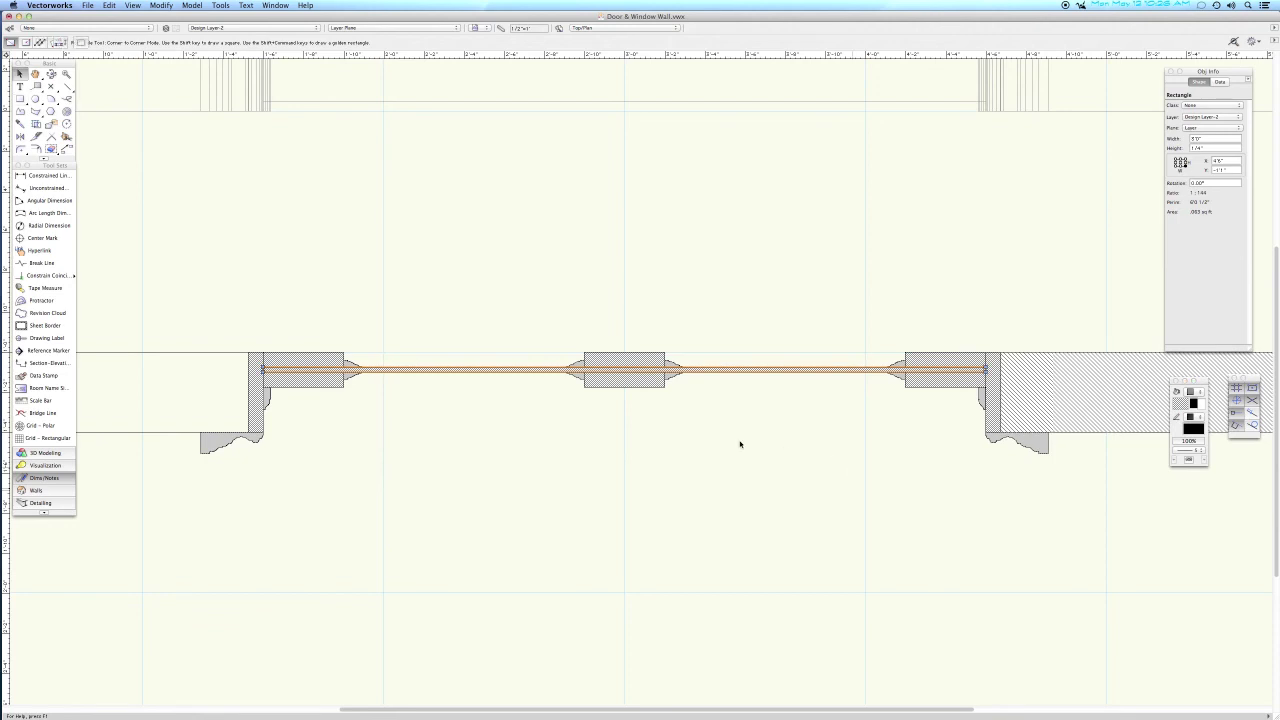
Draw lines along the top and bottom edges of the window opening.
key("2")
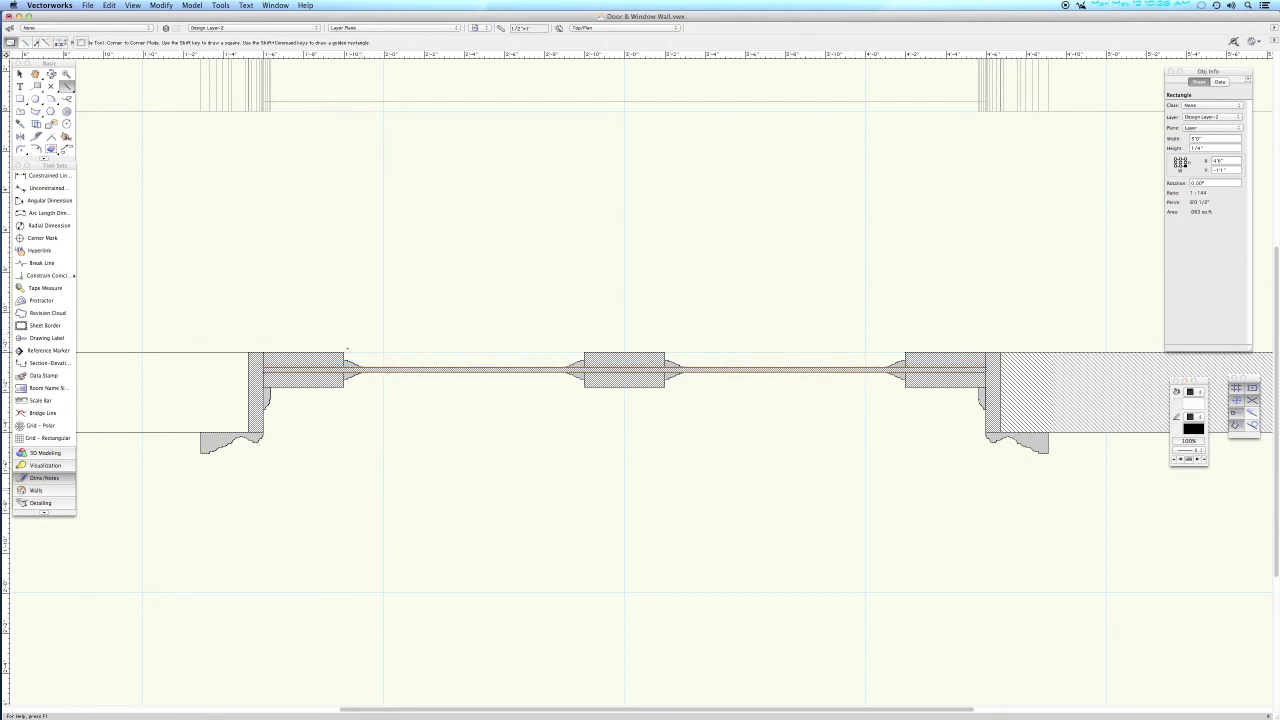
left_click(343, 352)
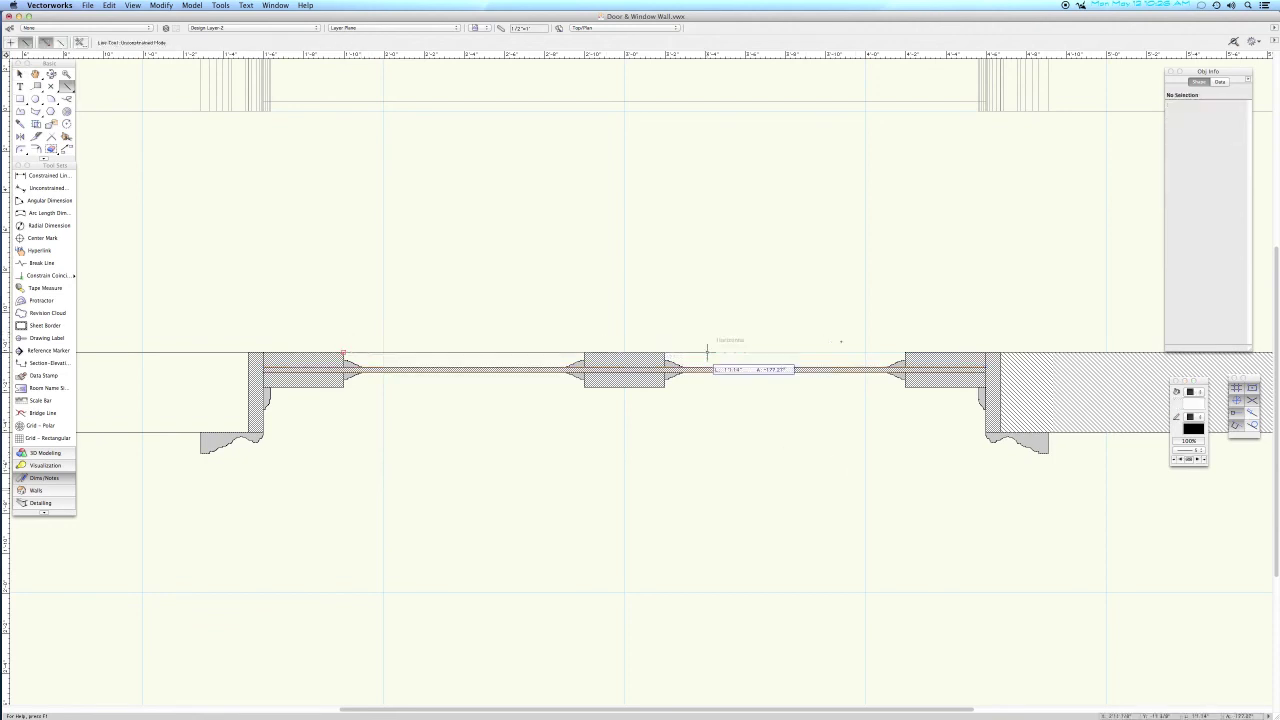
left_click(906, 352)
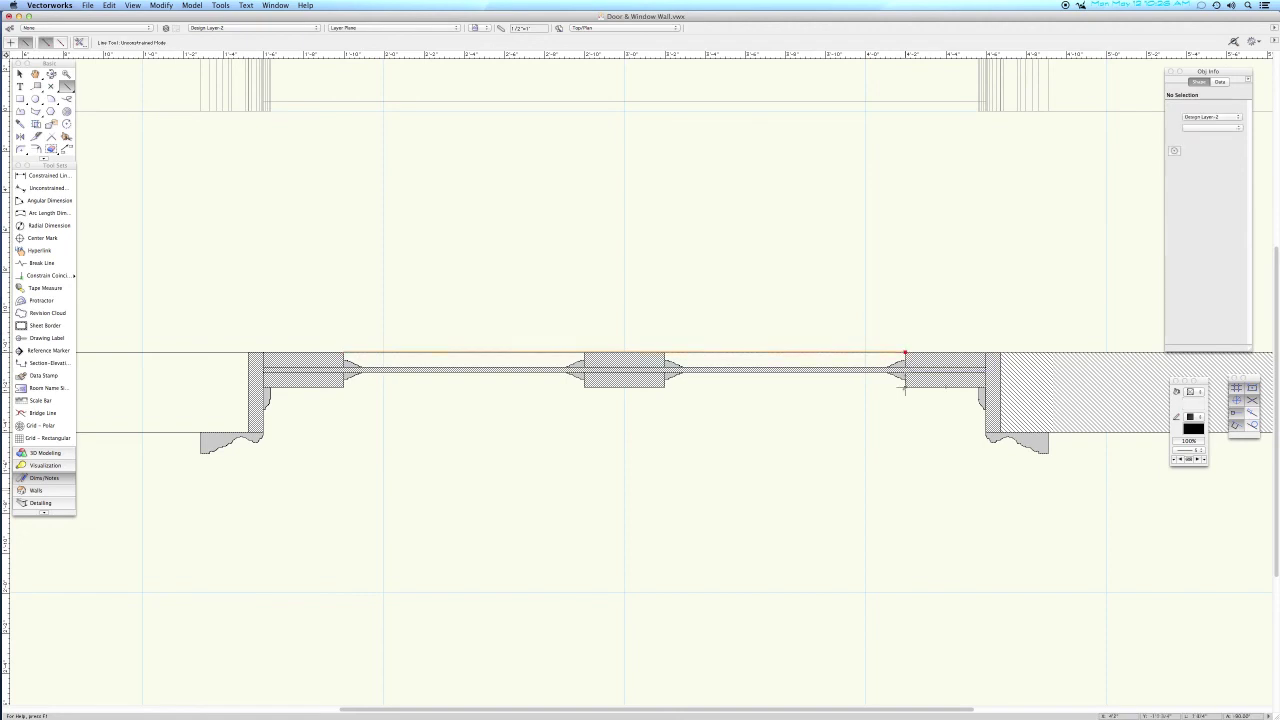
left_click(905, 386)
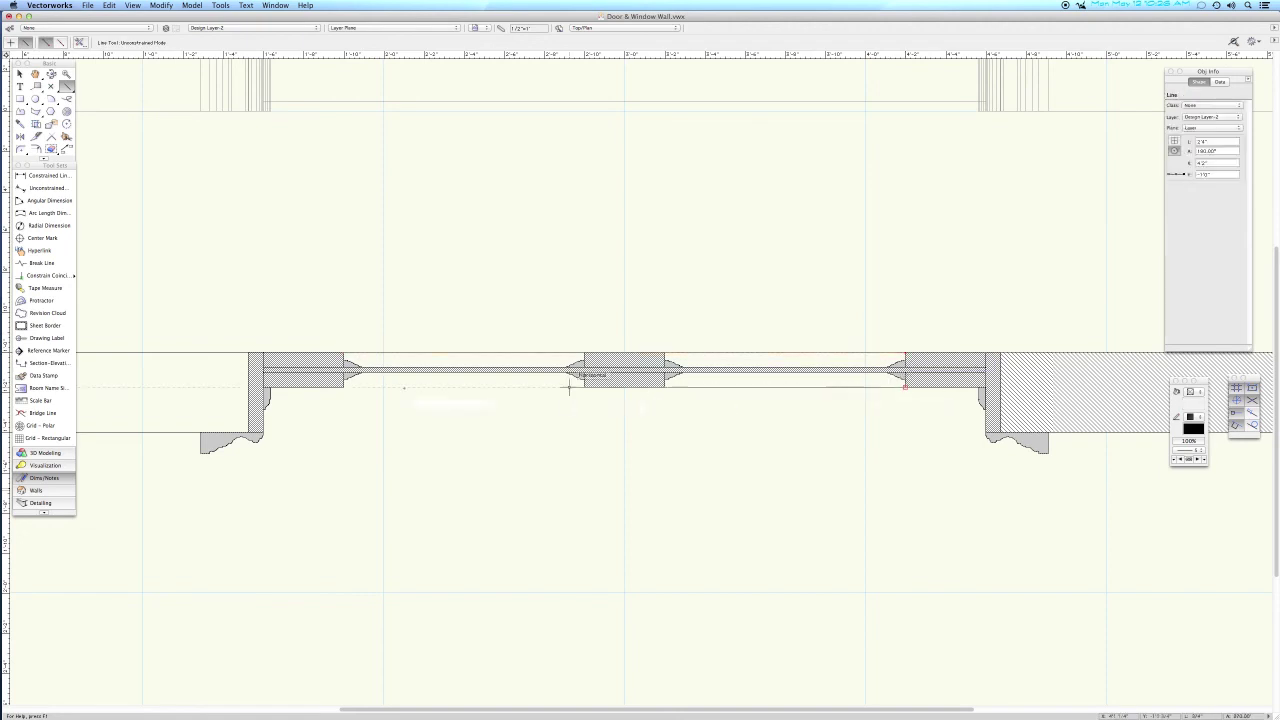
left_click(343, 386)
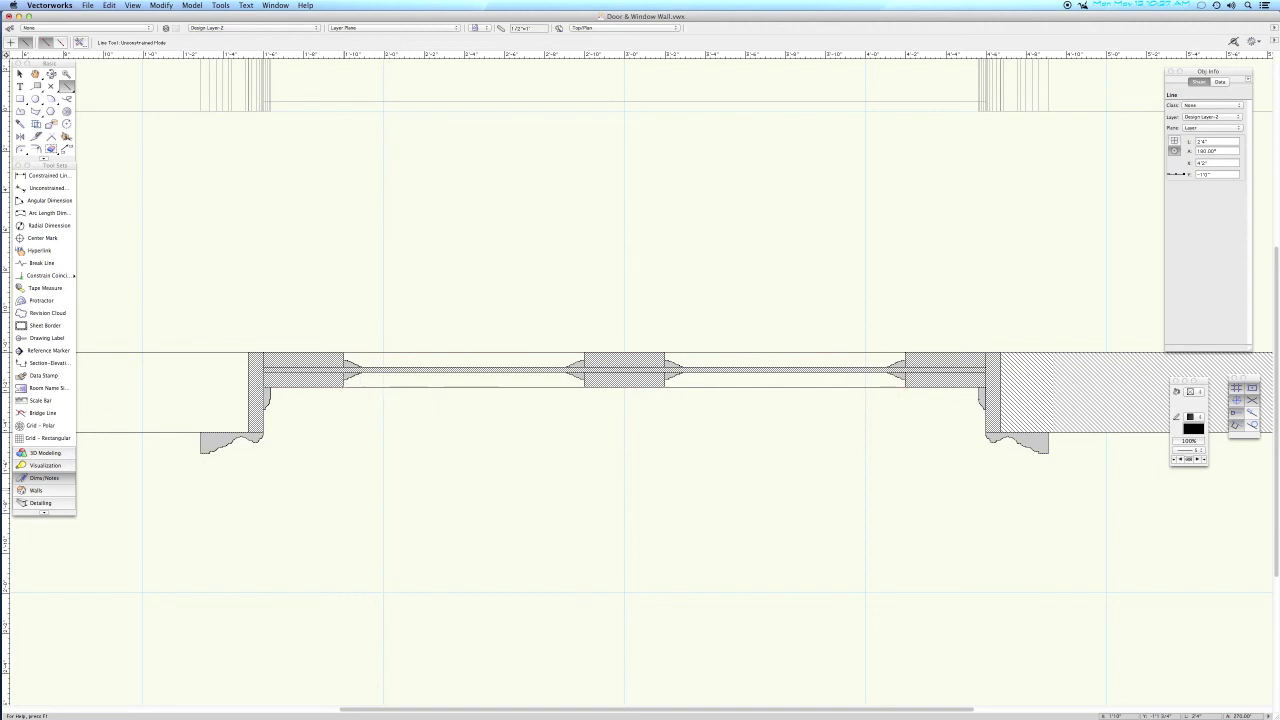
Draw a dashed line between the lower wall corners and zoom out to the whole elevation.
left_click(263, 432)
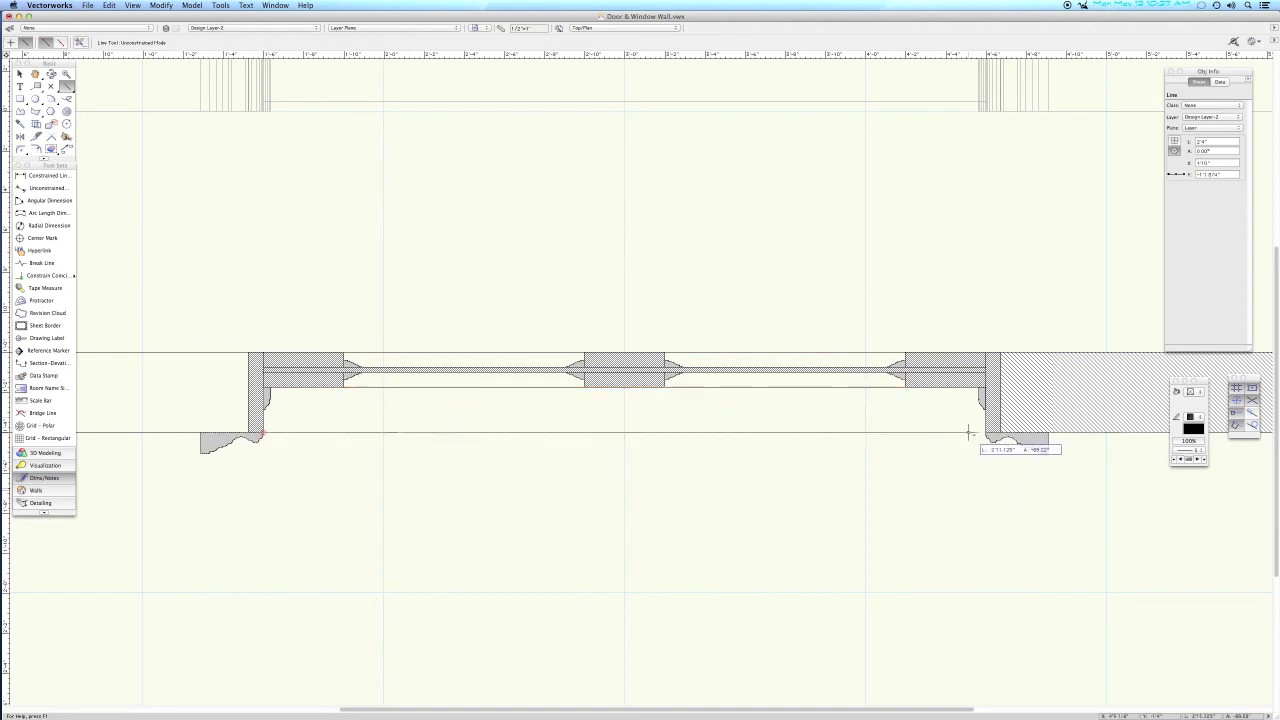
left_click(988, 433)
left_click(1199, 418)
left_click(1195, 437)
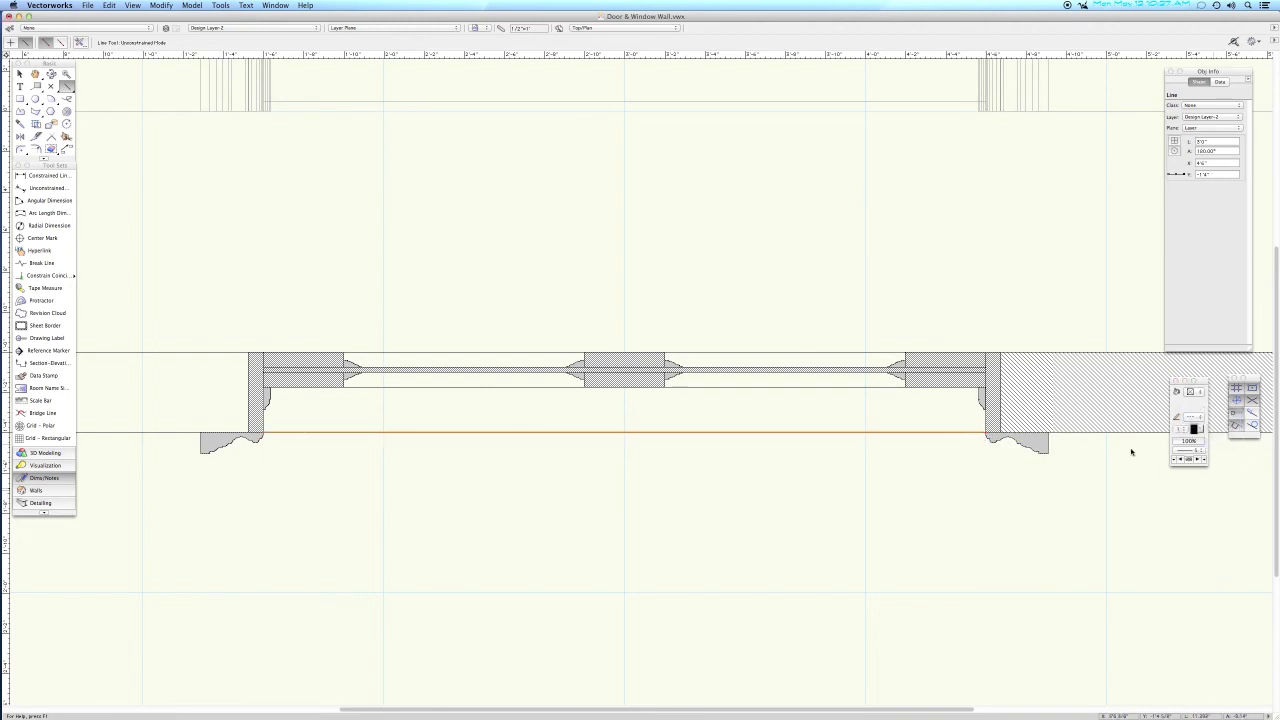
key("x")
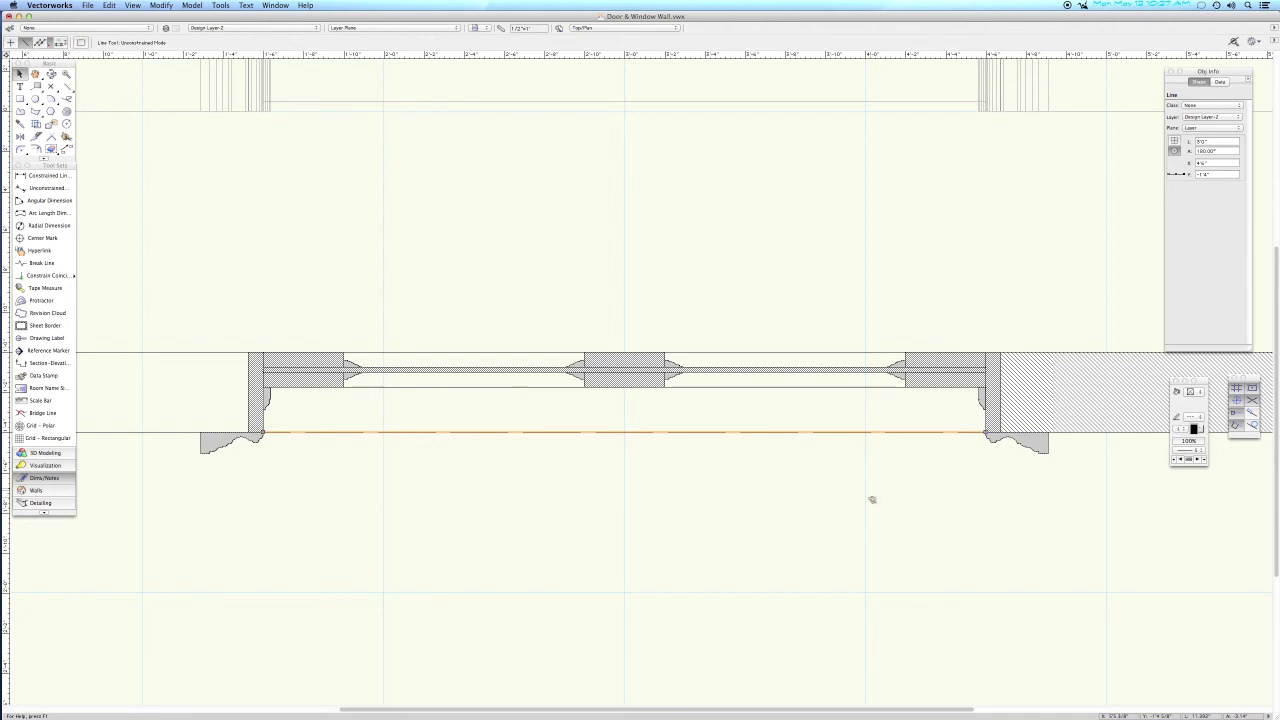
key("x")
key("super+minus")
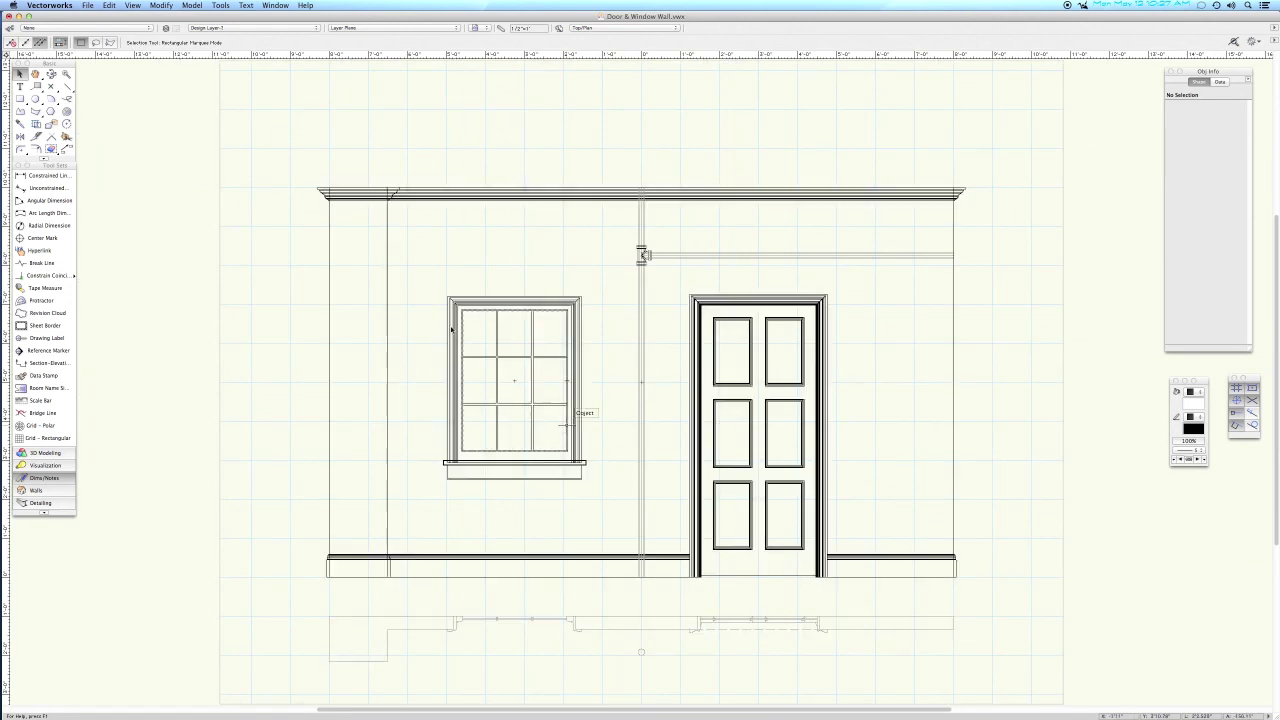
Save the document, then cut a vertical 2D section through the window wall.
left_click(717, 224)
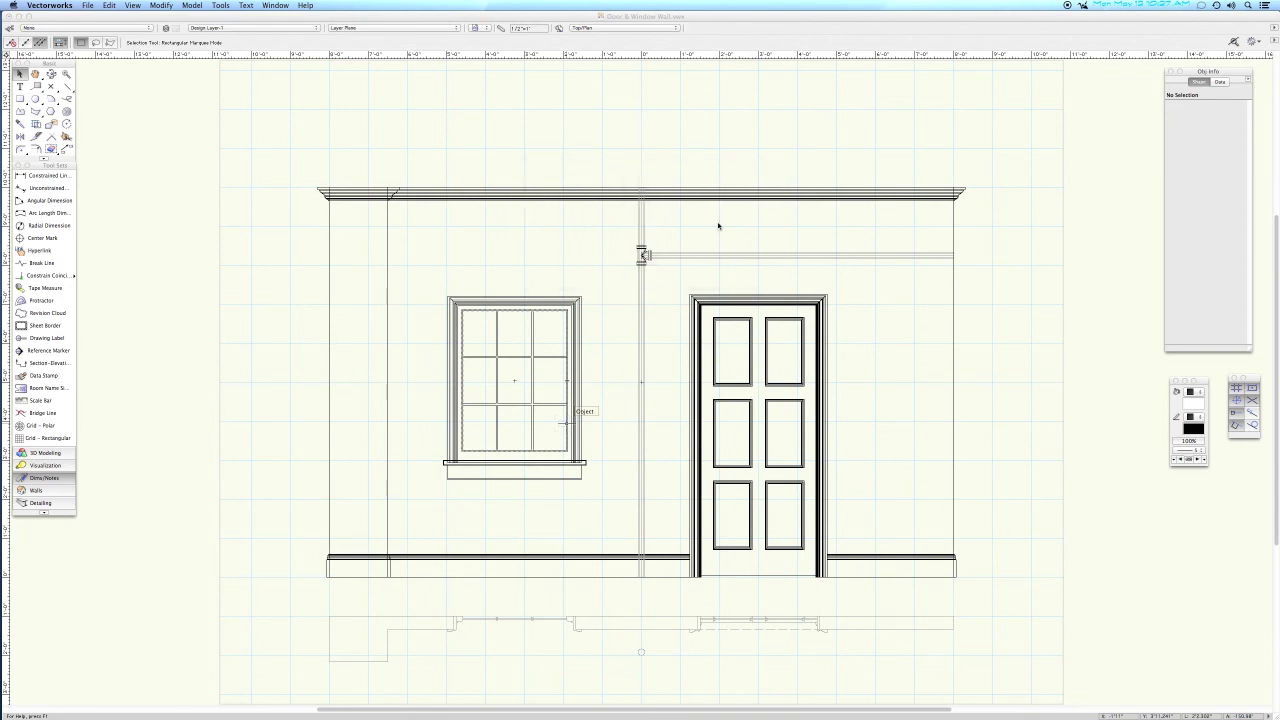
left_click(192, 5)
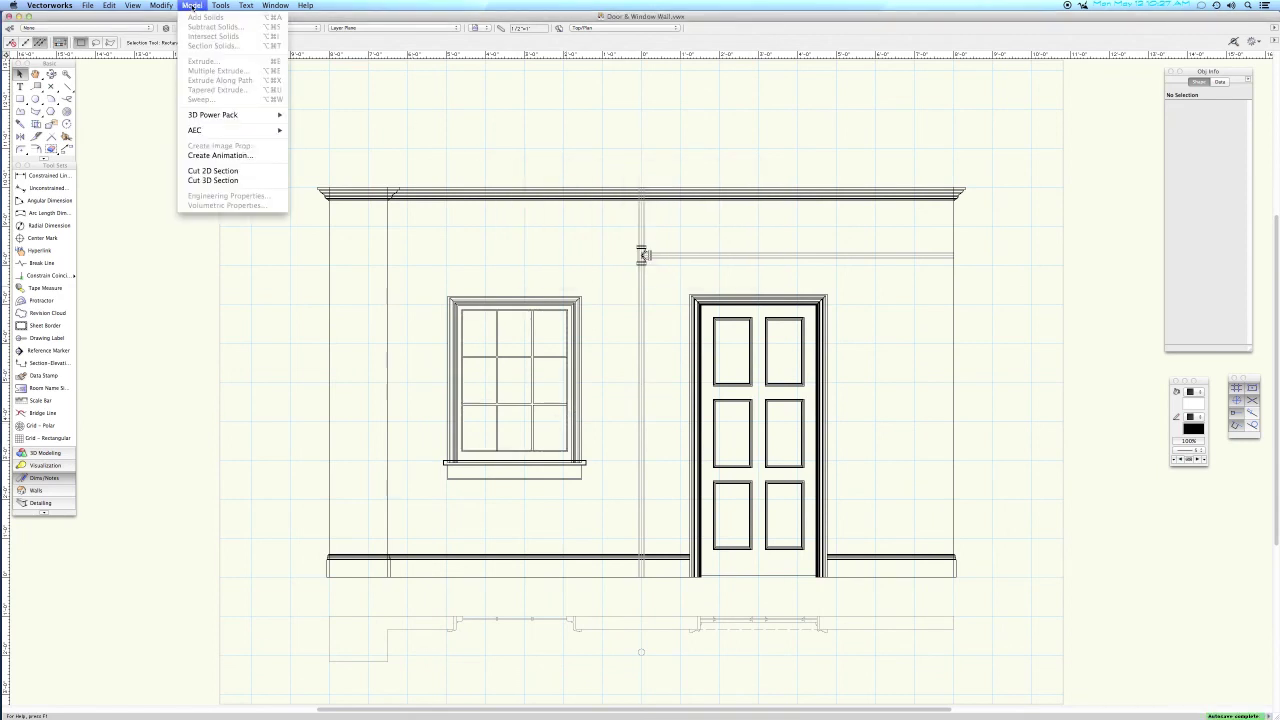
left_click(213, 170)
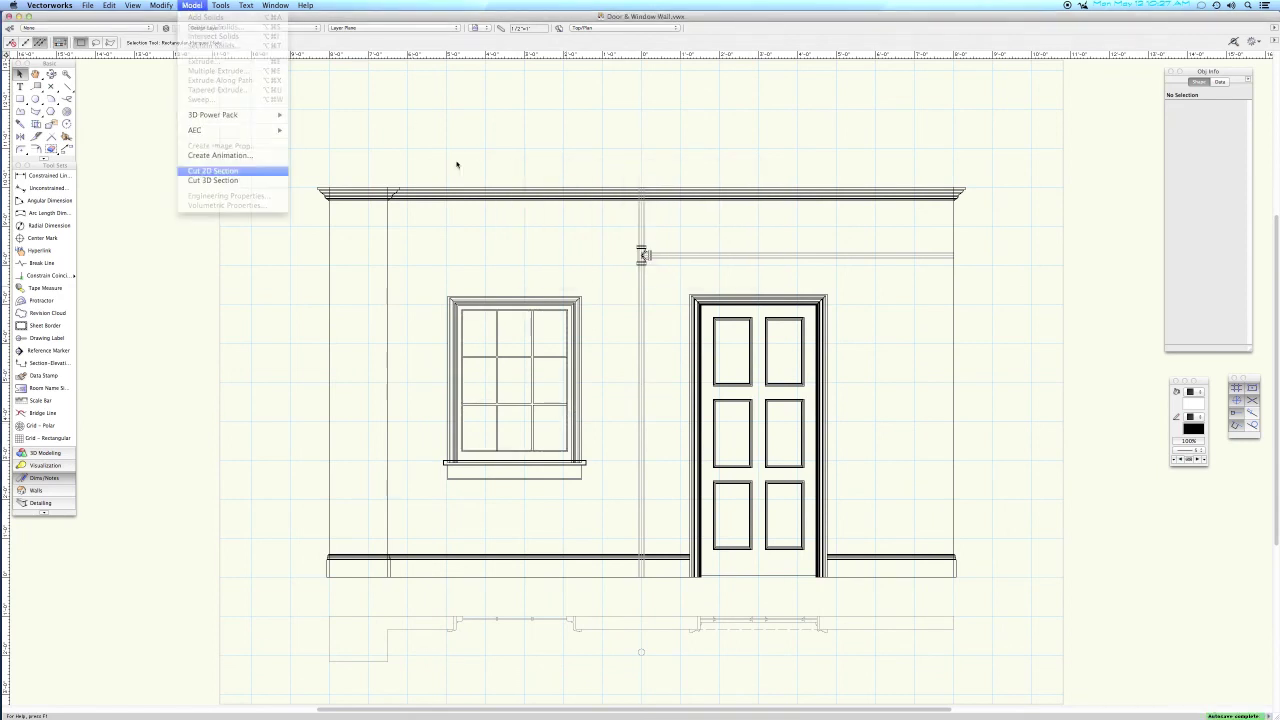
left_click(511, 163)
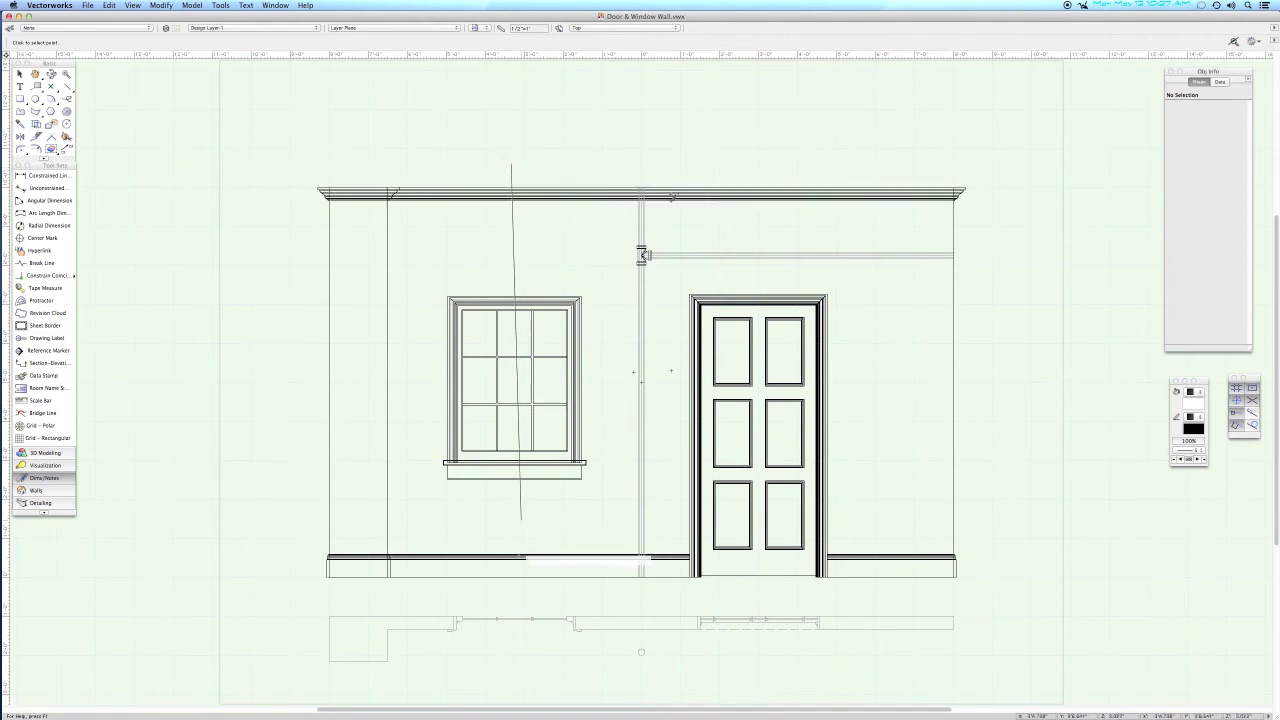
left_click(510, 591)
left_click(510, 593)
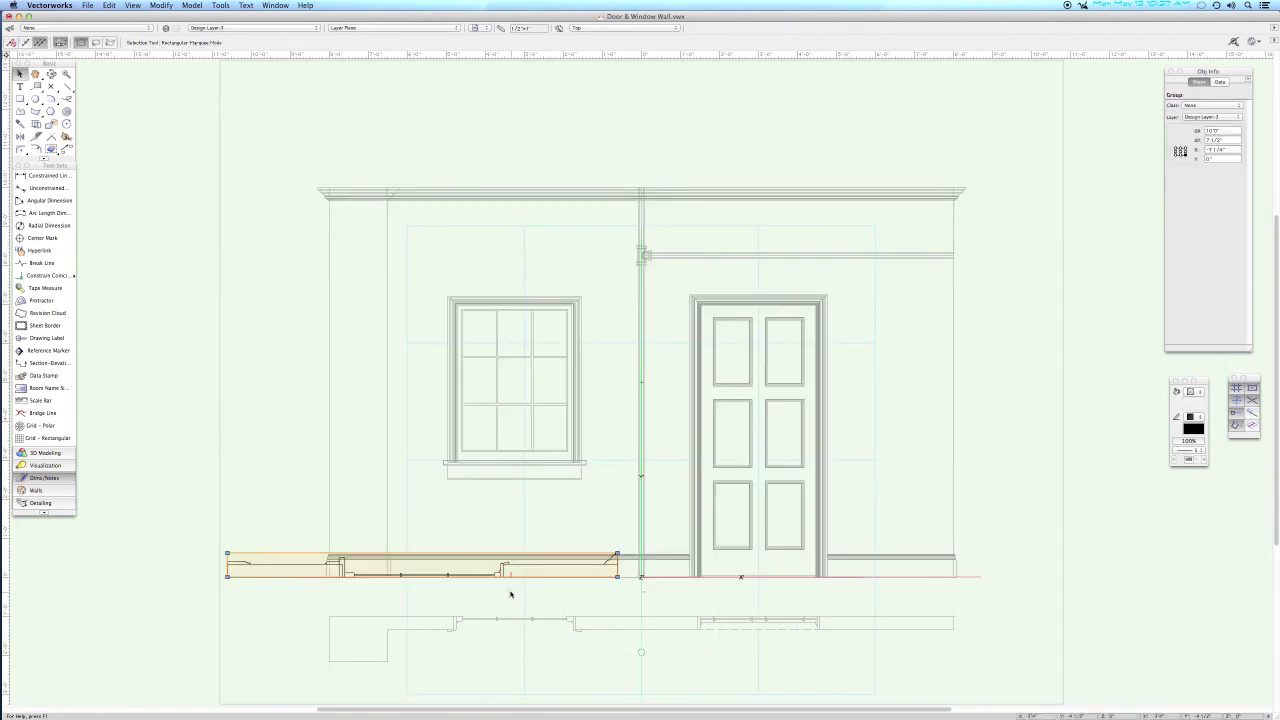
Rotate the cut section 90° upright and drag it beside the elevation's left edge.
key("r")
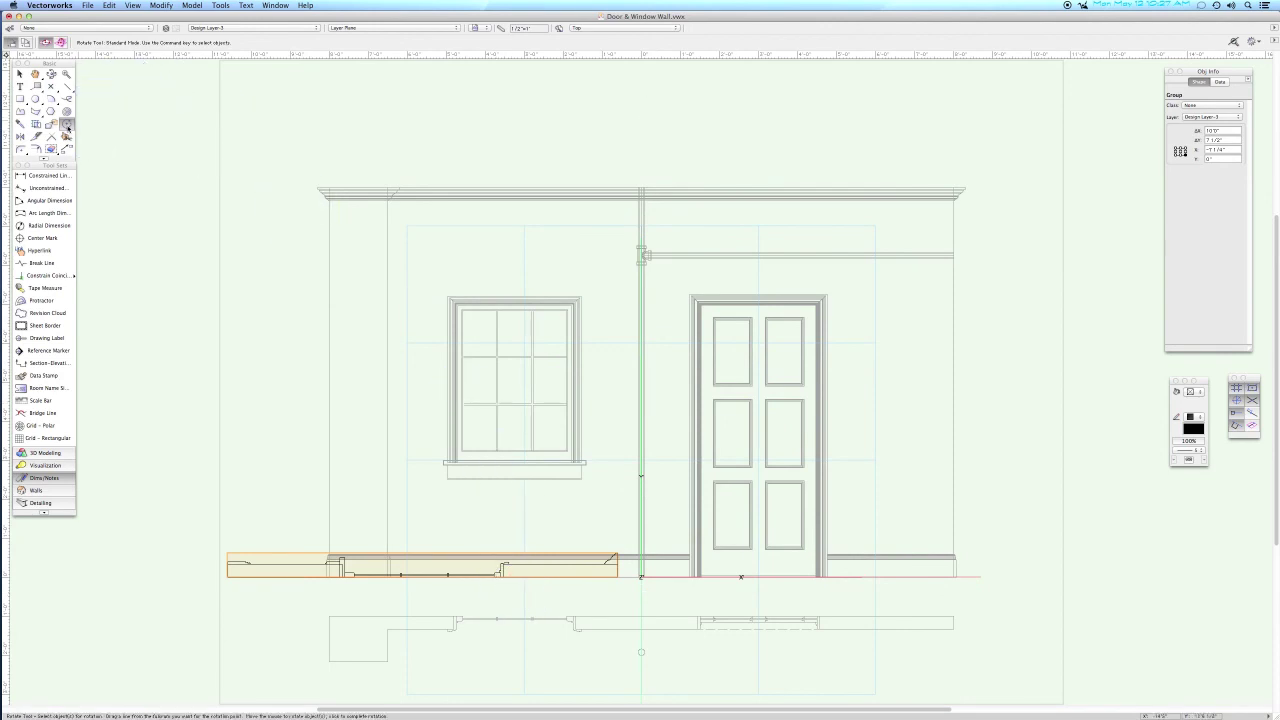
double_click(67, 126)
type("90")
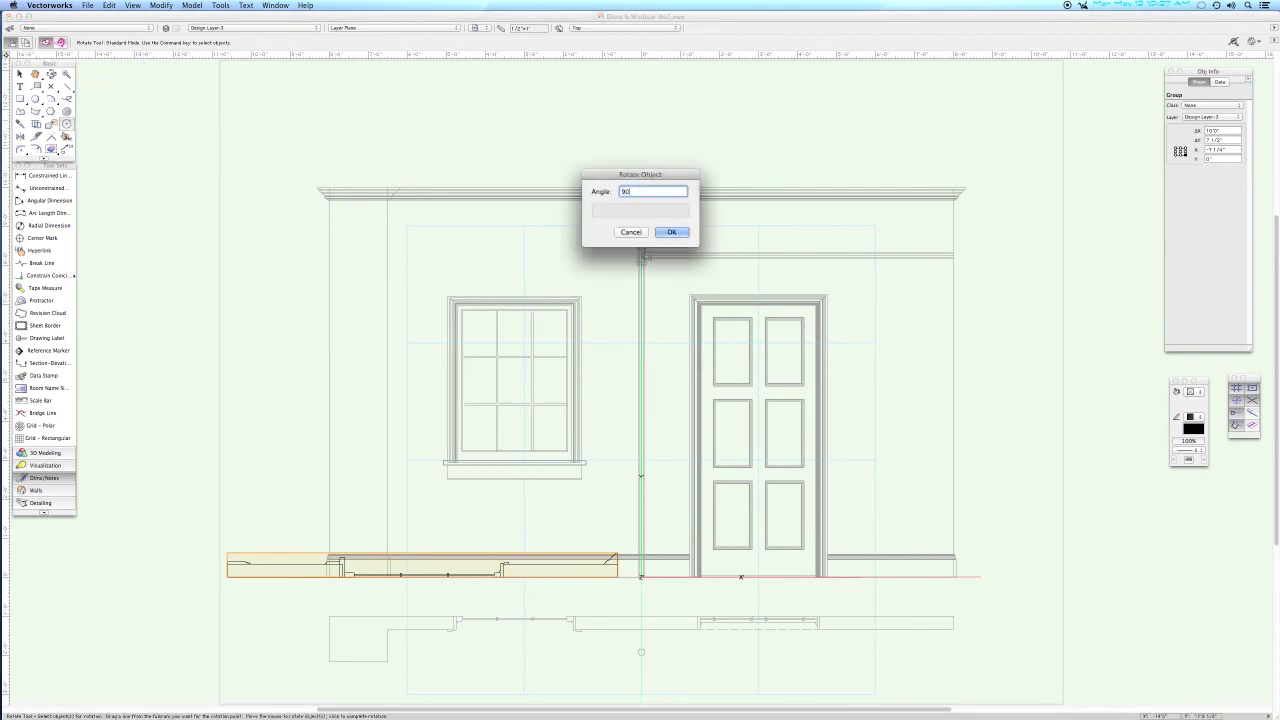
key("Return")
key("x")
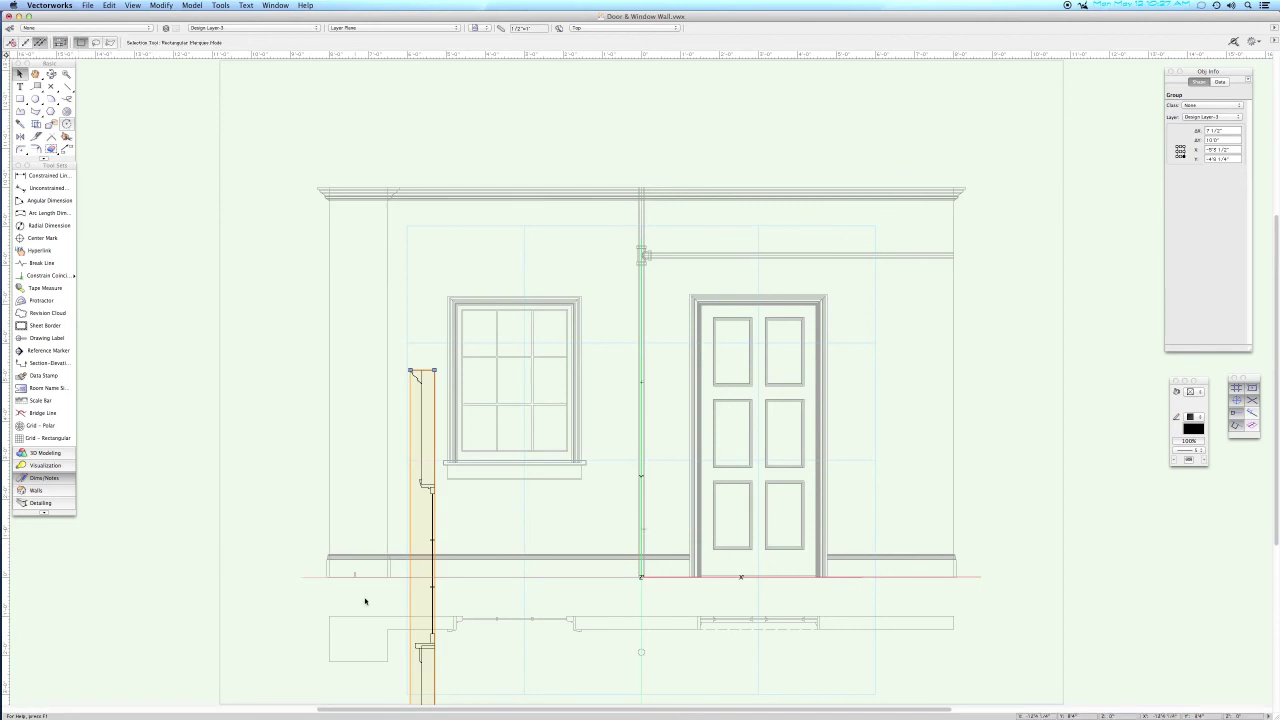
left_click_drag(434, 660, 328, 578)
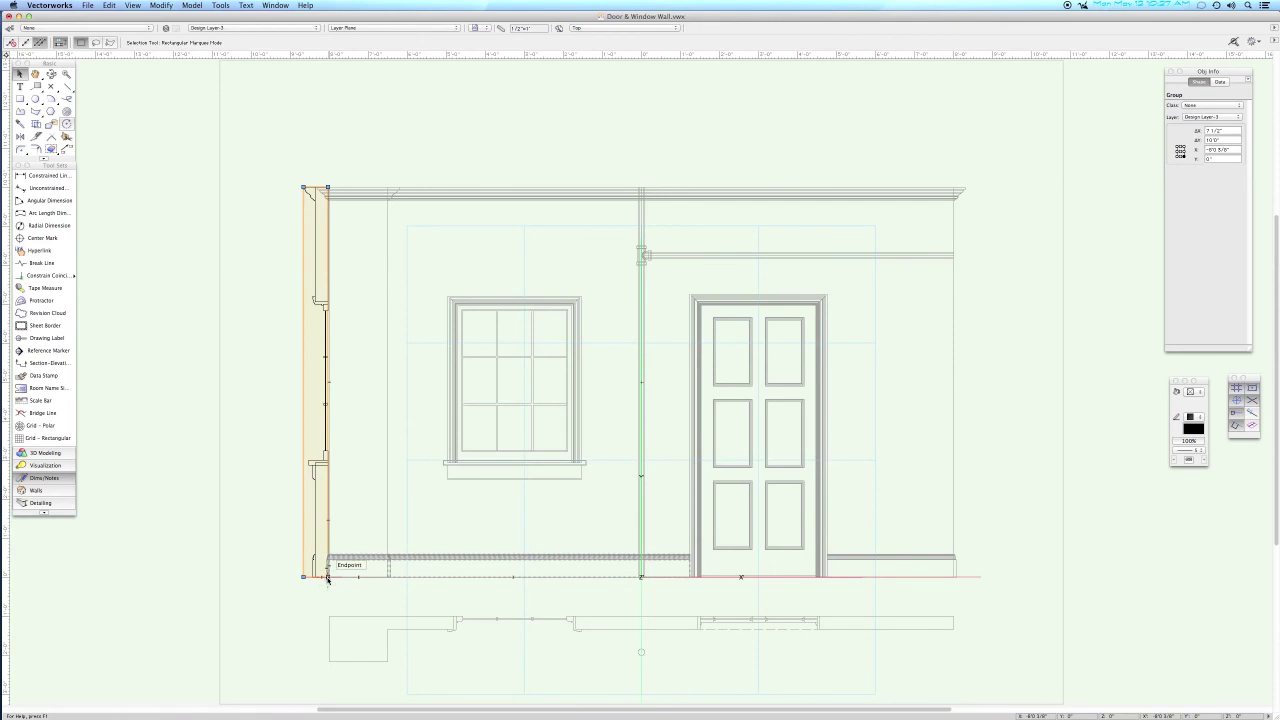
Move the section exactly 1' left (X -1', Y 0).
scroll(328, 578, "up", 1)
key("super+m")
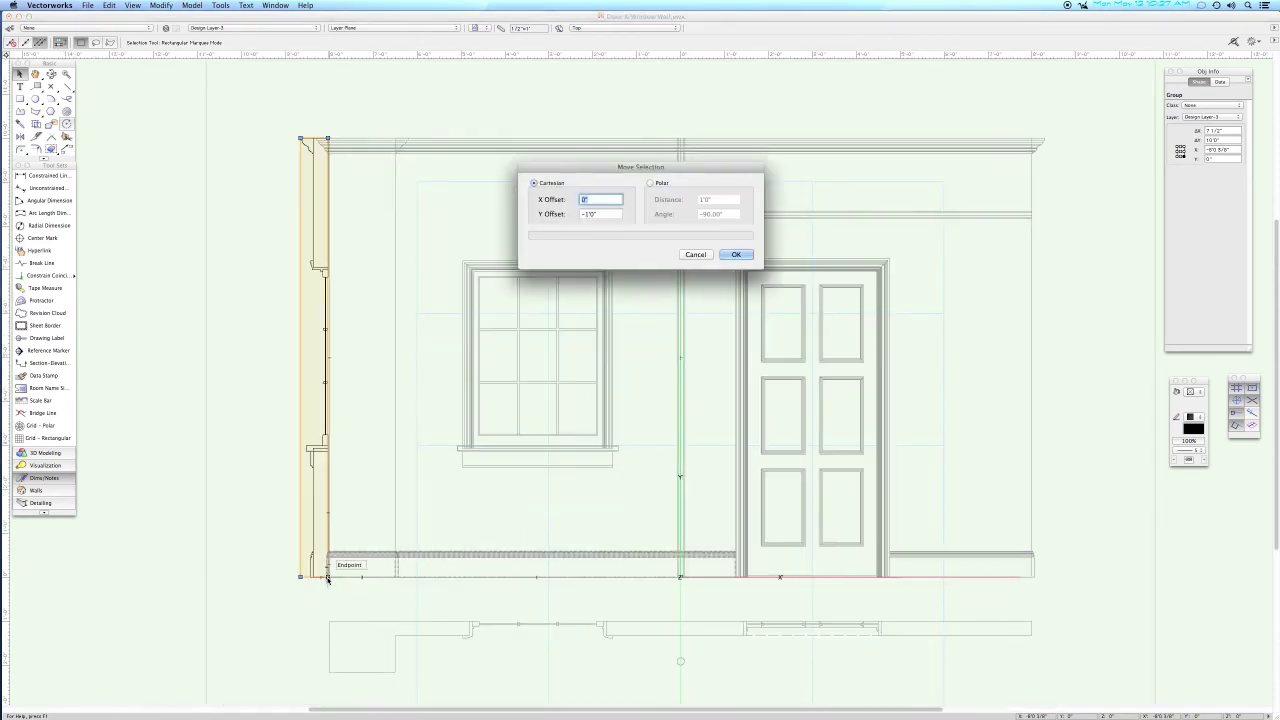
type("-1'")
key("Tab")
type("0")
key("Return")
Return to the plan view, deselect the section, and bring up the Organization design layers list.
scroll(327, 575, "down", 1)
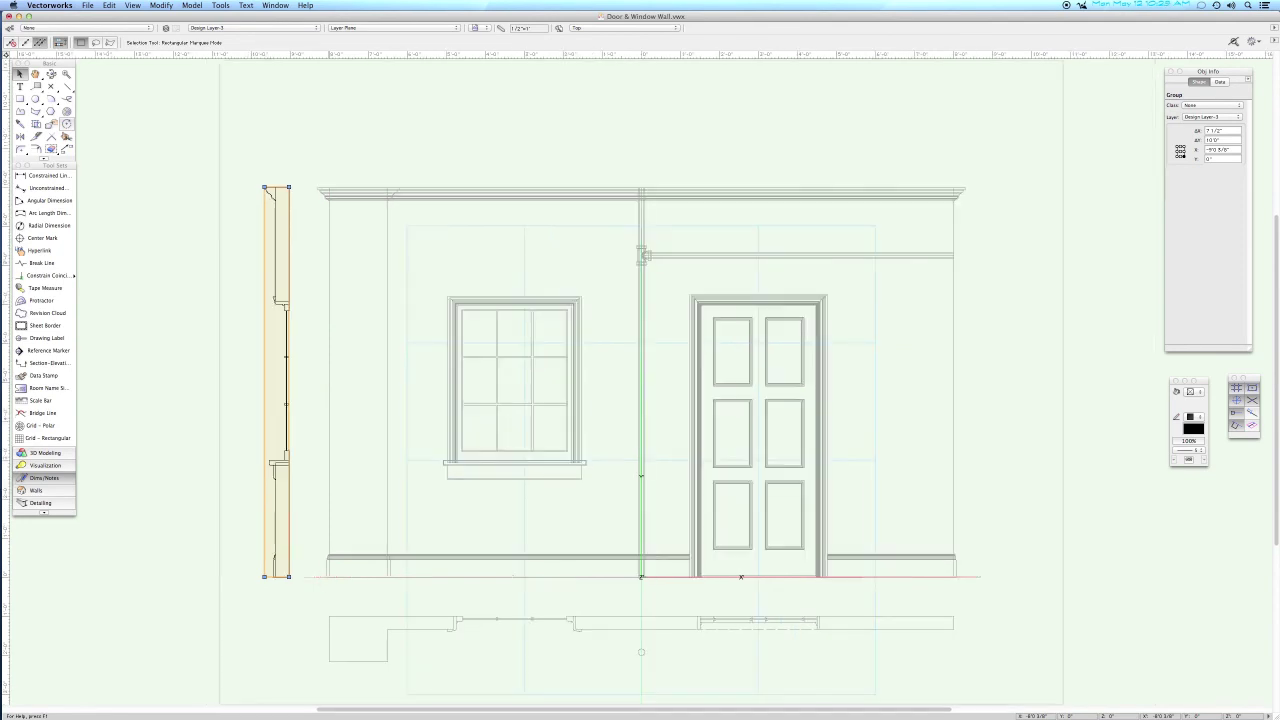
key("super+5")
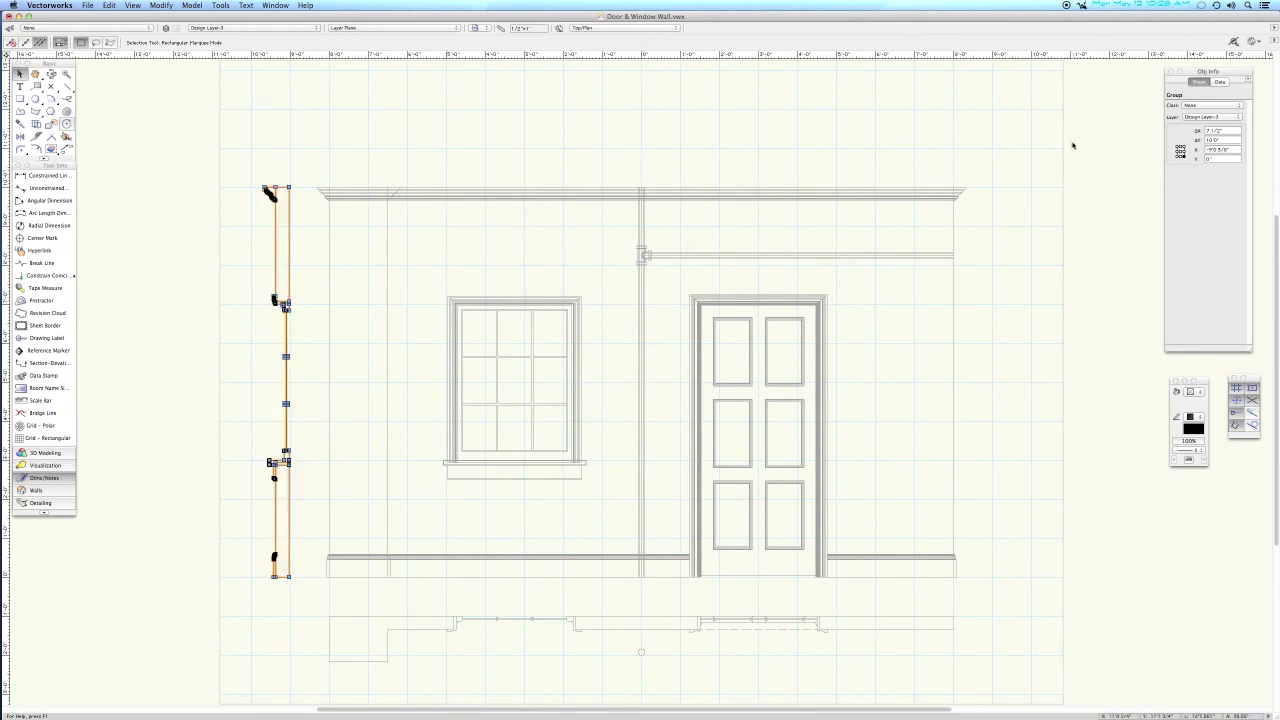
left_click(757, 128)
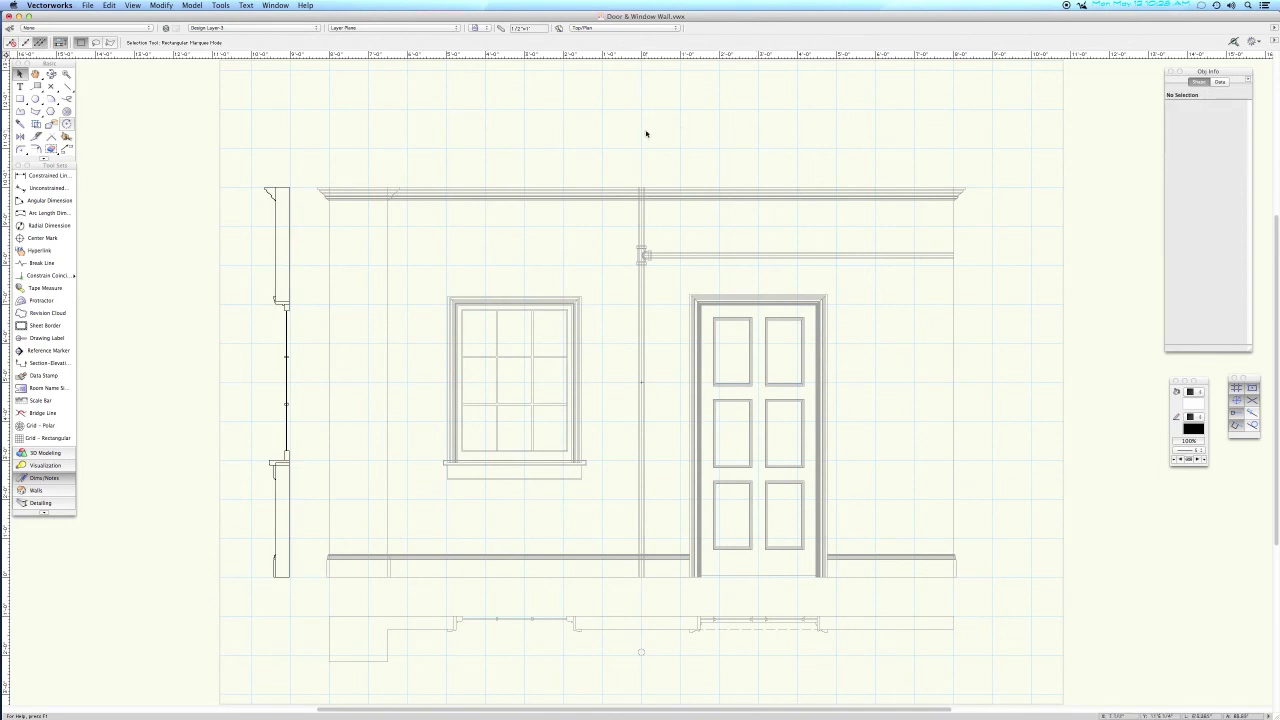
key("super+shift+o")
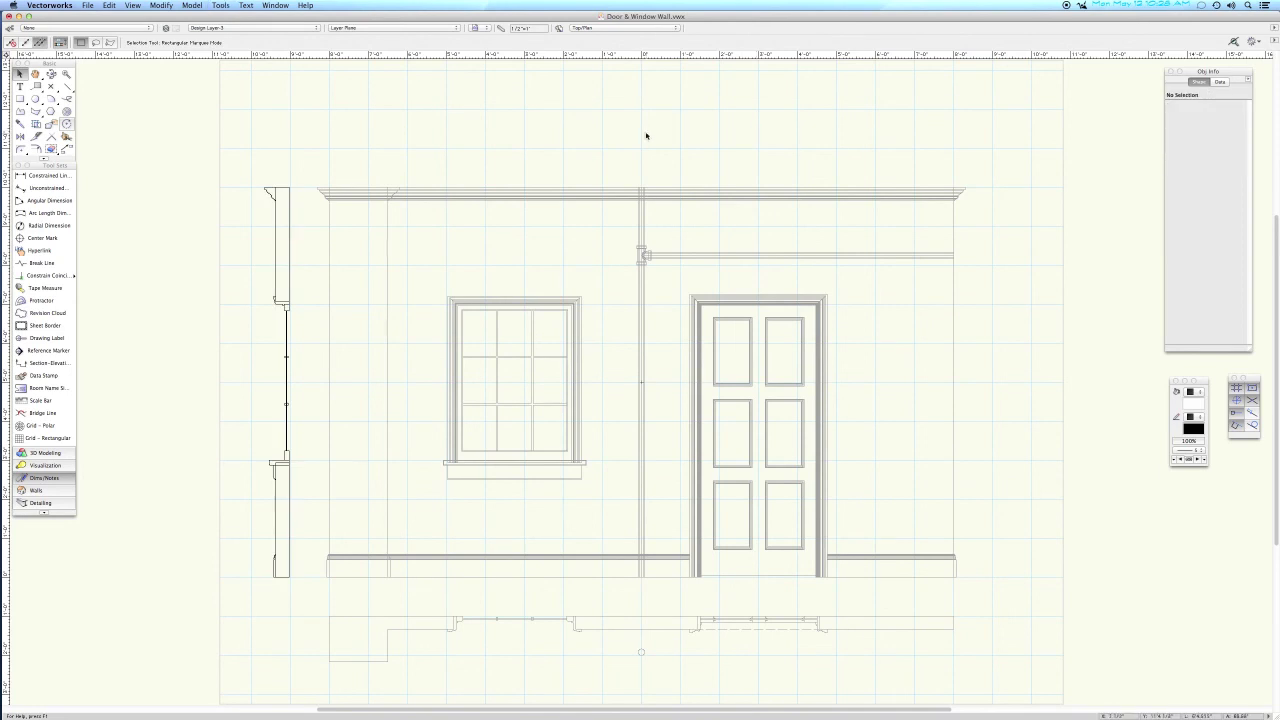
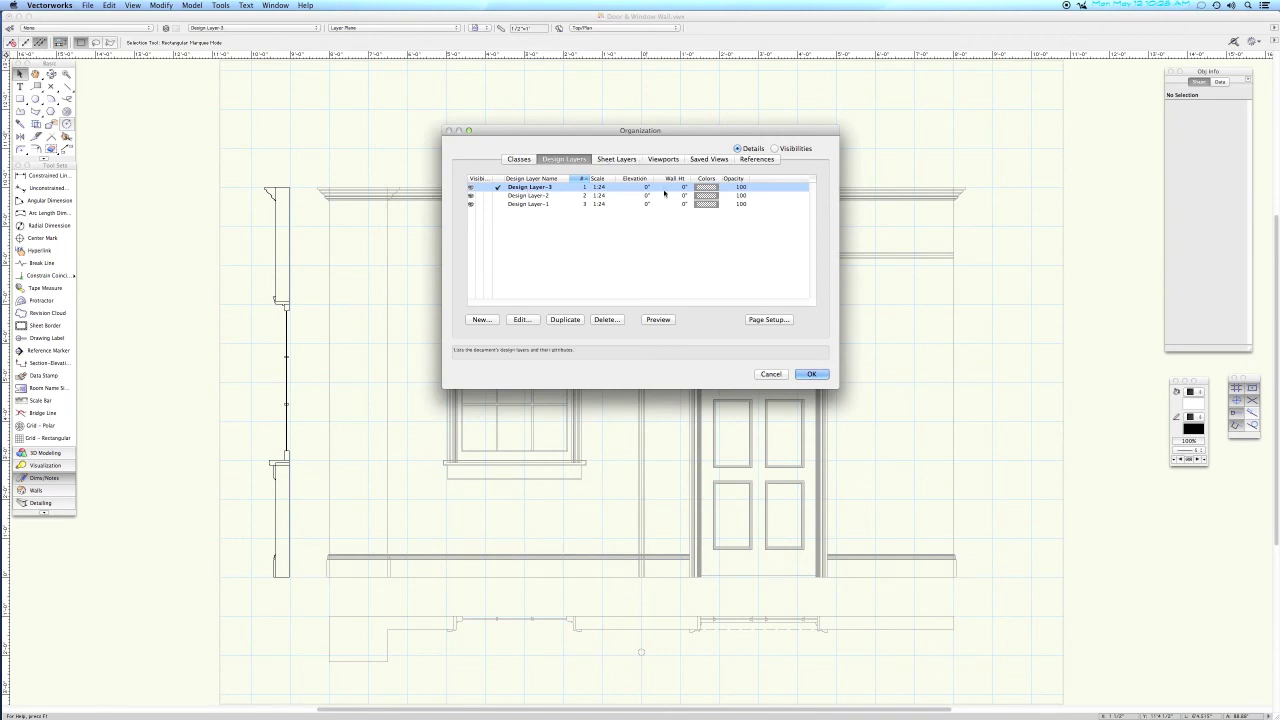
Cancel the Organization dialog, reopen it from Tools > Organization, and cancel it again unchanged.
left_click(770, 374)
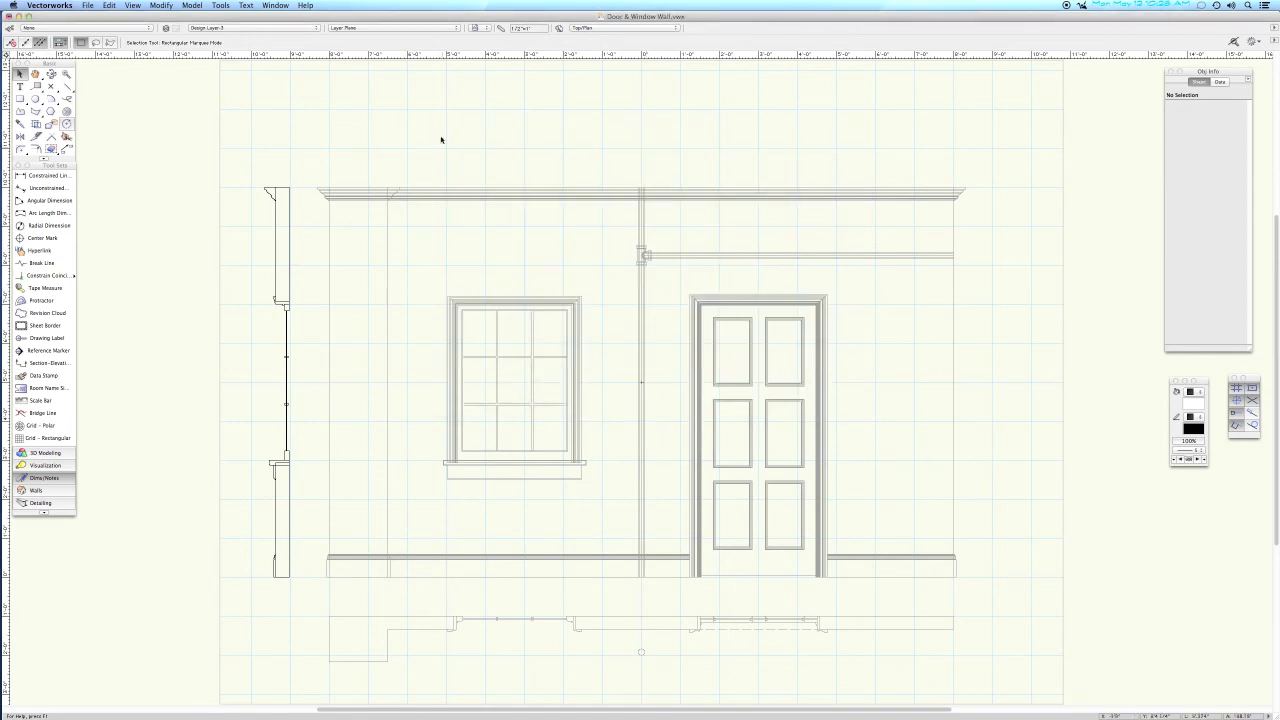
left_click(220, 6)
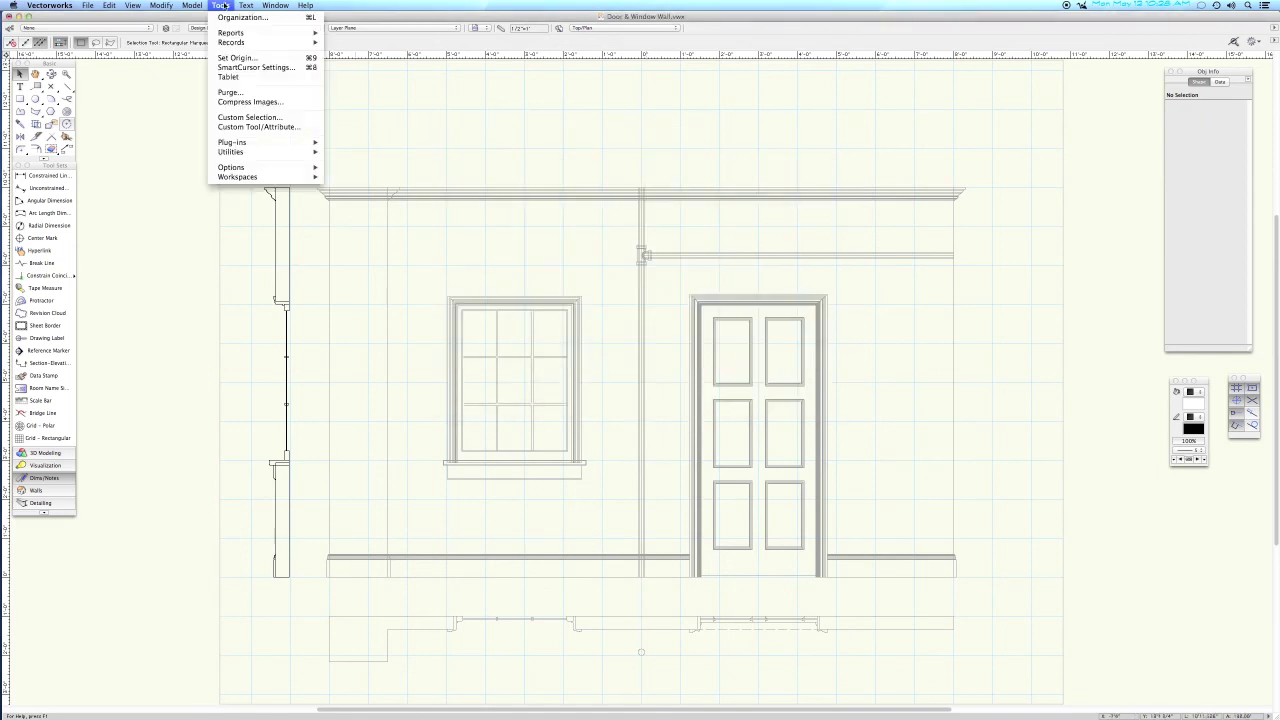
mouse_move(133, 6)
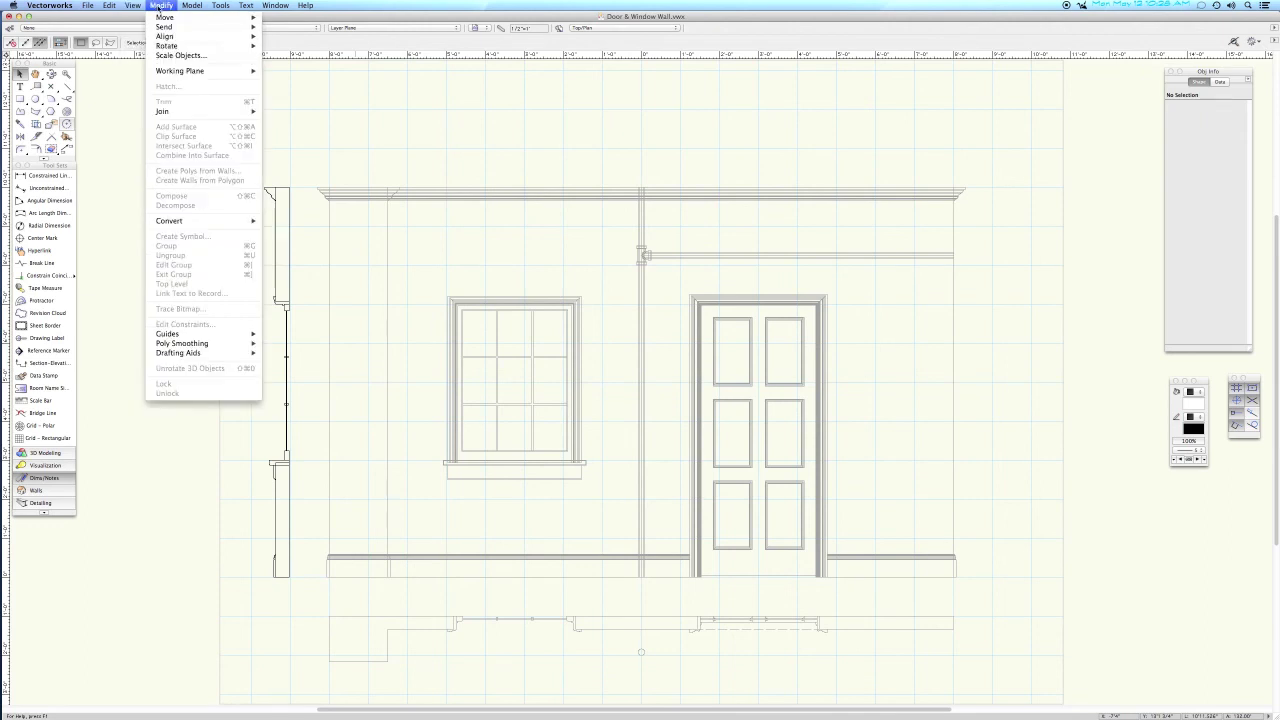
mouse_move(221, 6)
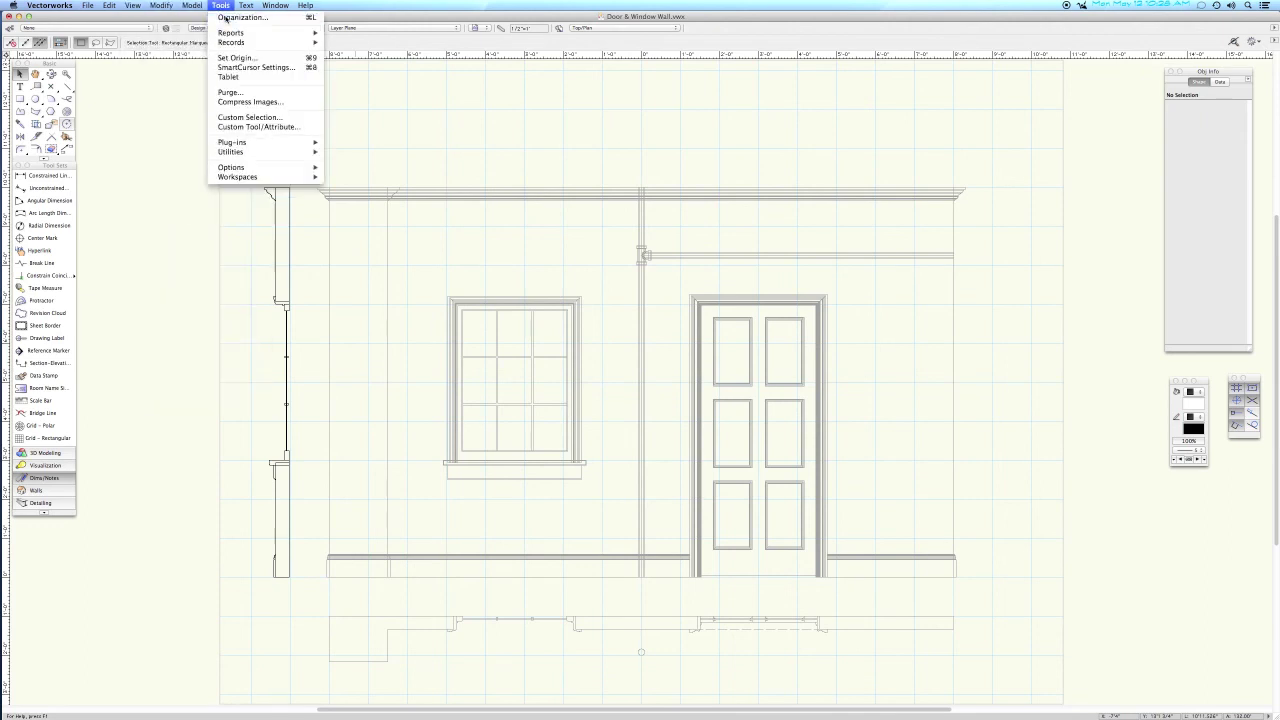
left_click(227, 18)
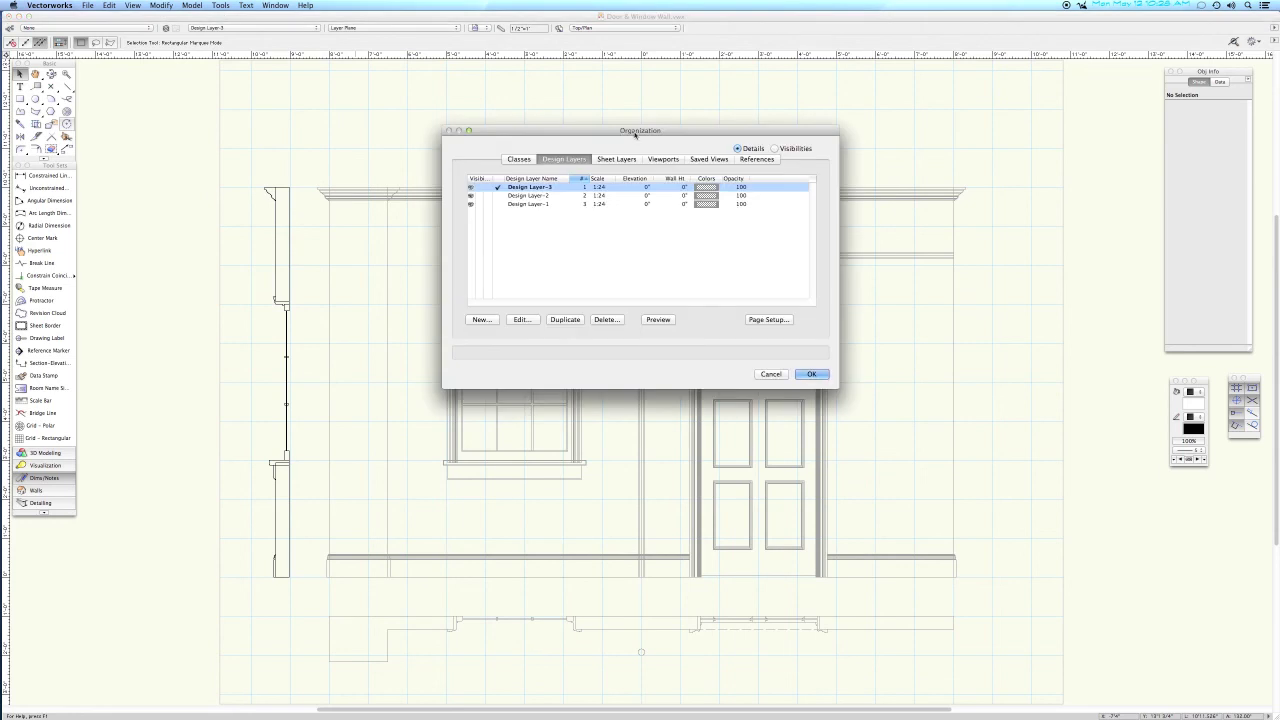
left_click(771, 374)
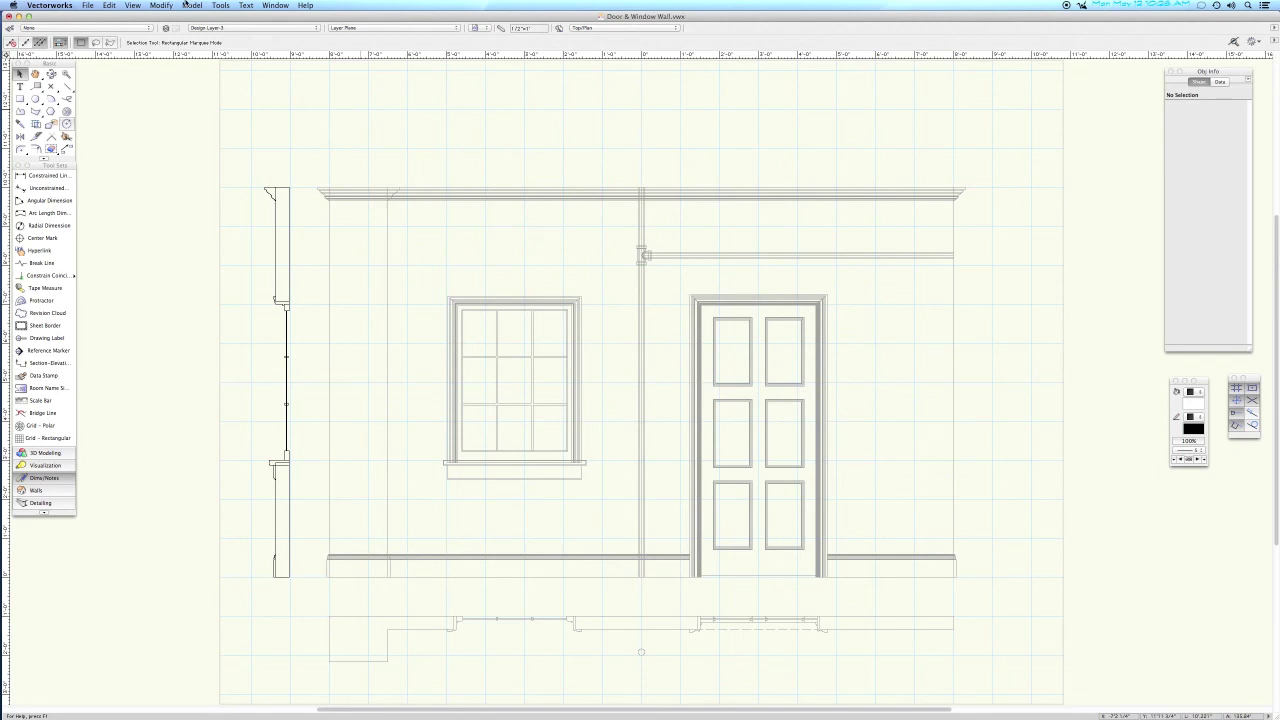
left_click(162, 5)
Set View > Layer Options to Show/Snap Others so other layers display fully and snap.
mouse_move(136, 6)
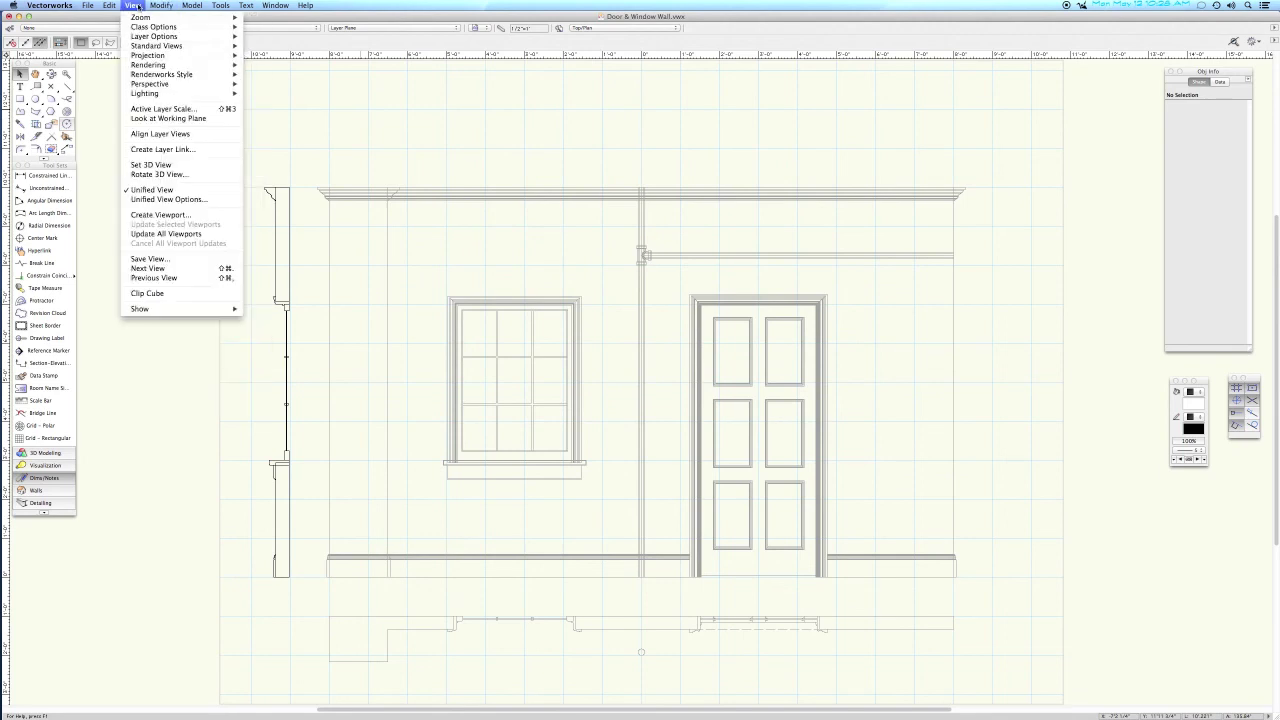
mouse_move(144, 40)
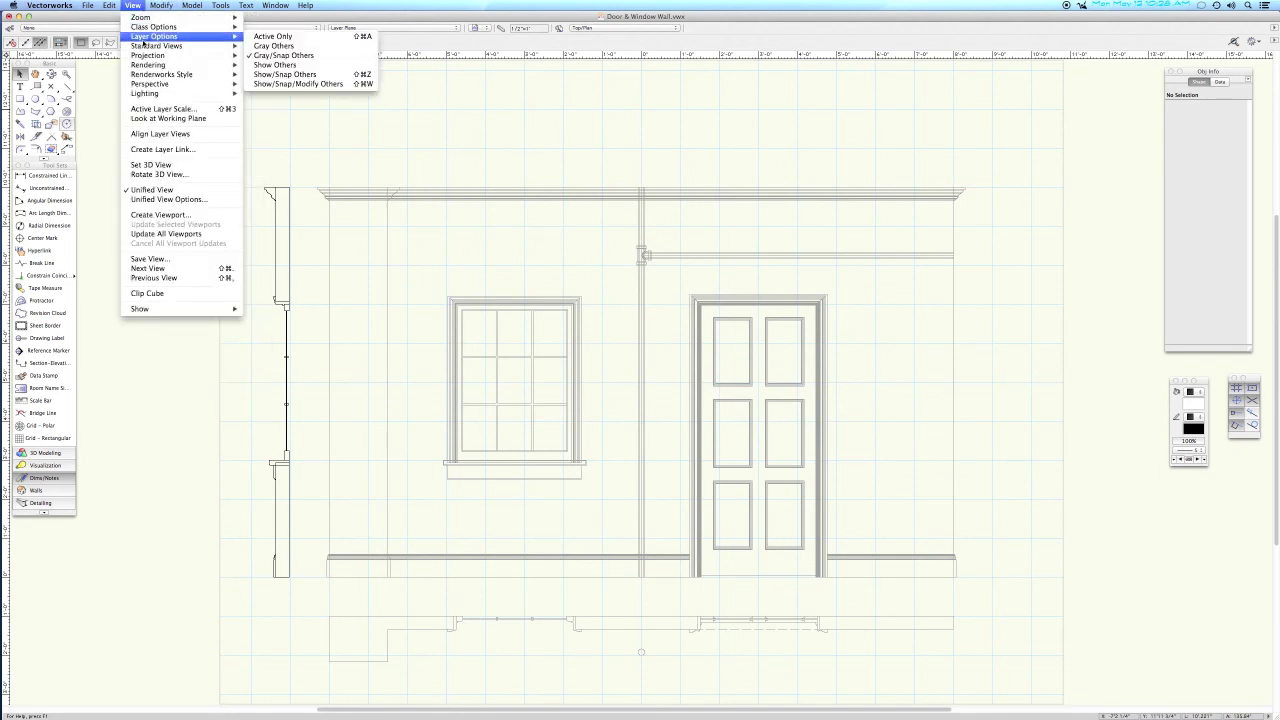
left_click(313, 76)
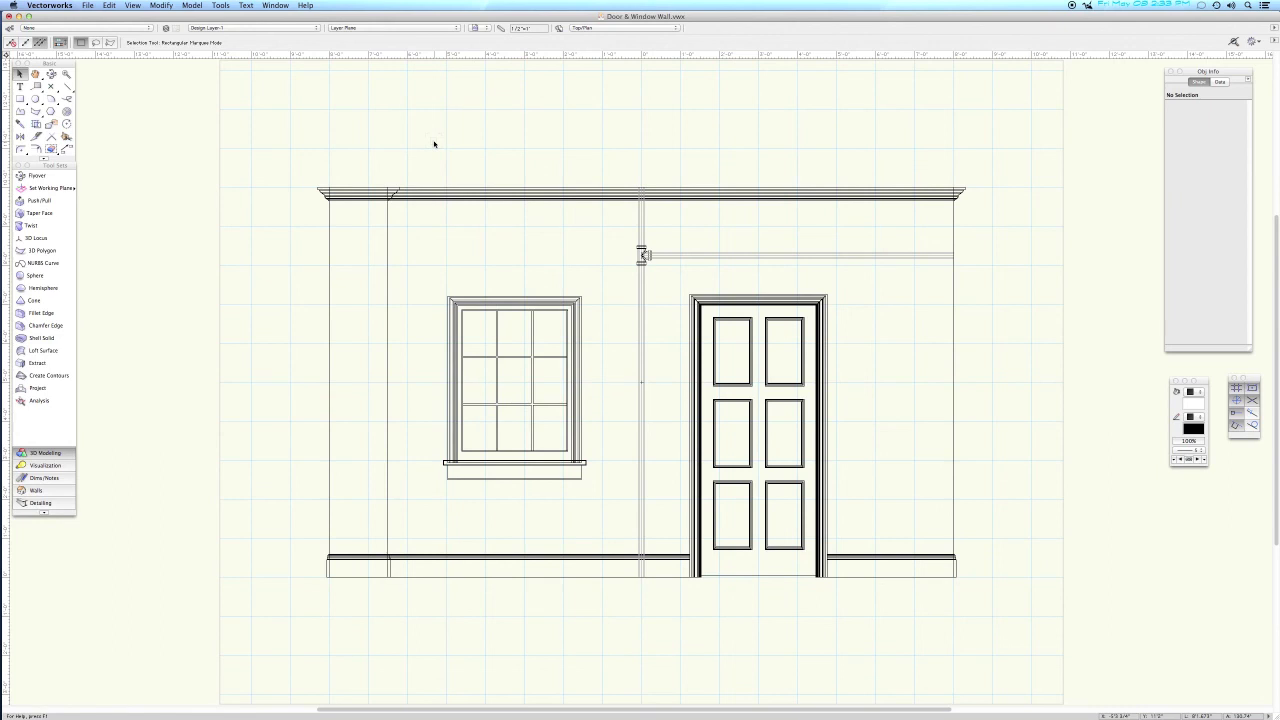
left_click(88, 6)
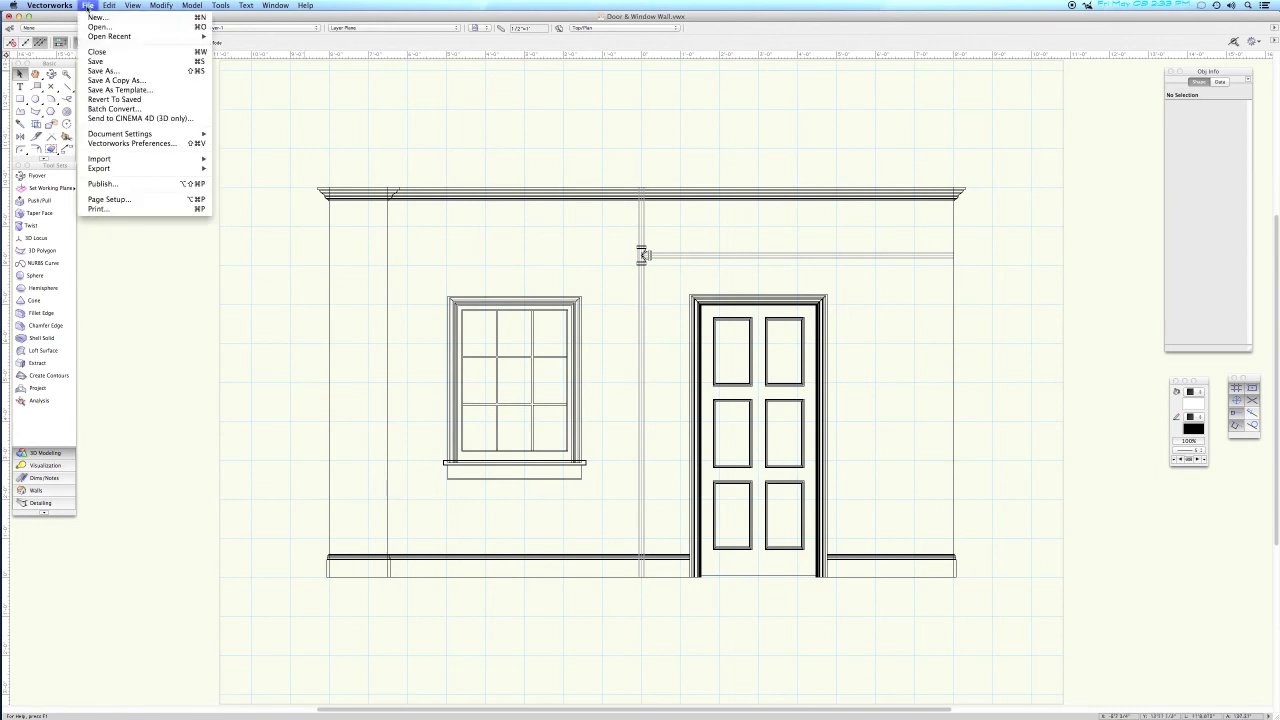
Send the 3D wall model to CINEMA 4D and accept the Update Merge Options.
left_click(121, 119)
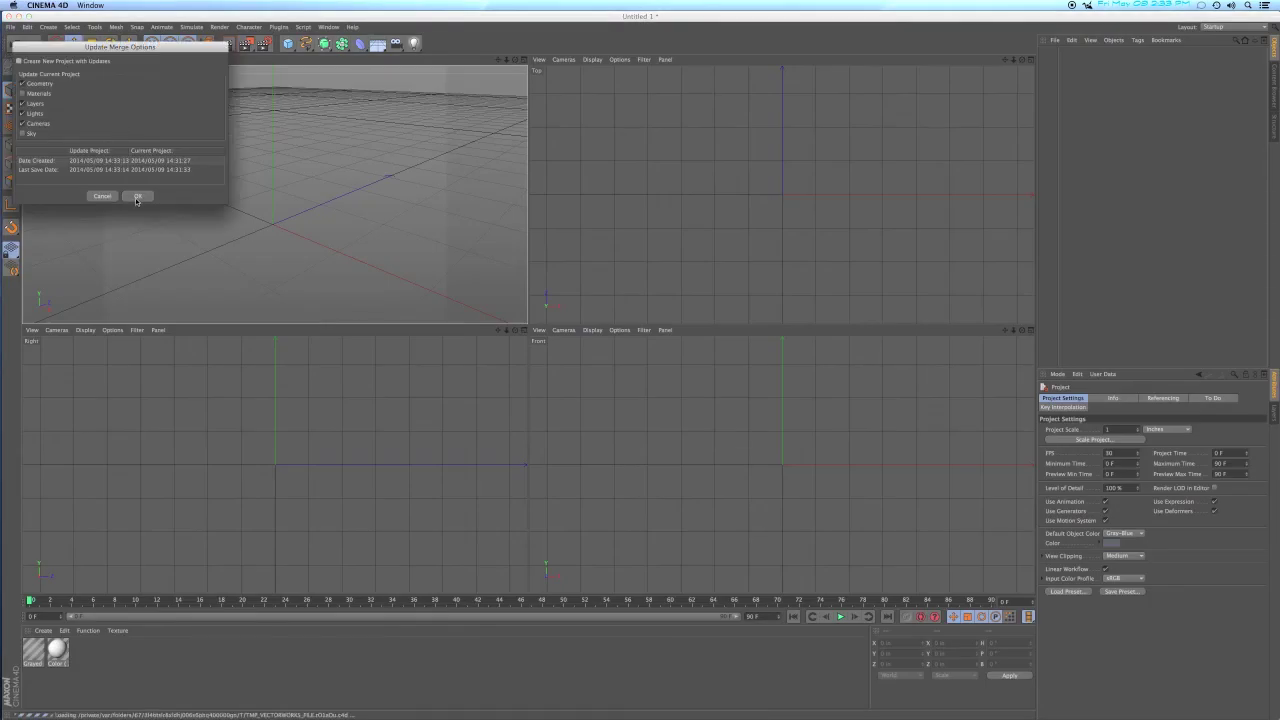
left_click(138, 195)
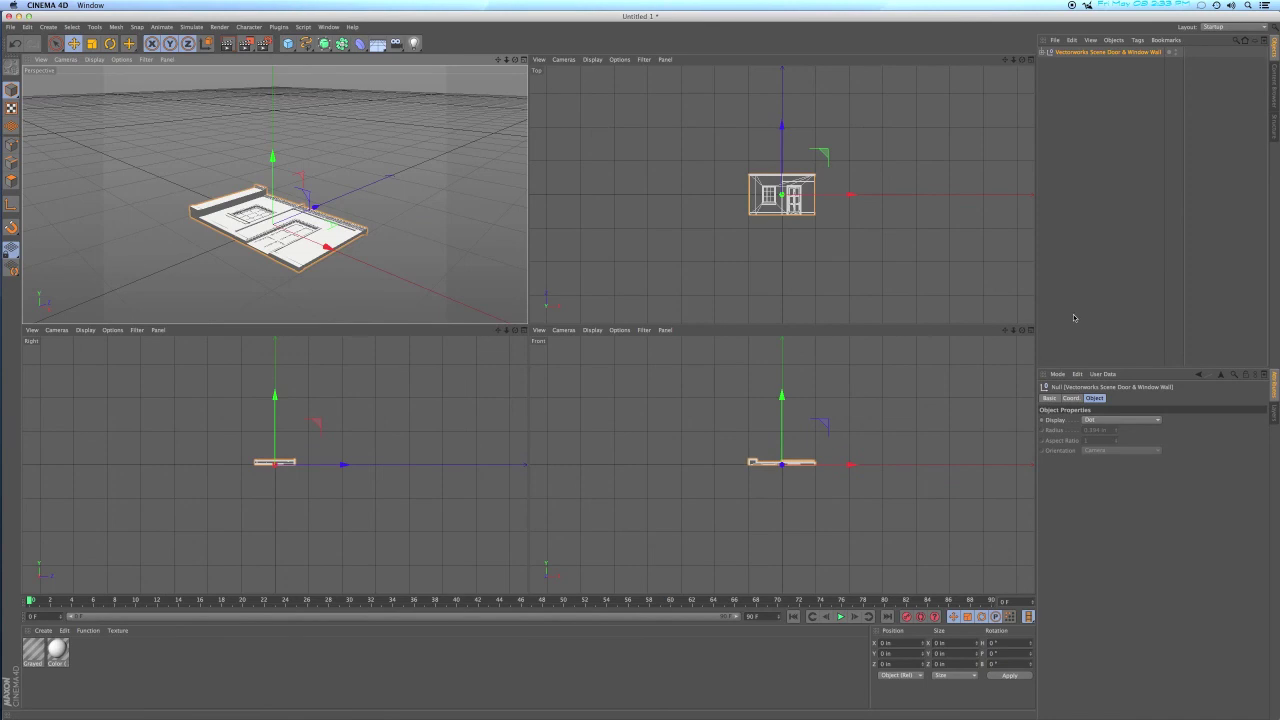
Frame the merged wall in the viewports and display the Project Settings in the Attribute Manager.
left_click(1078, 203)
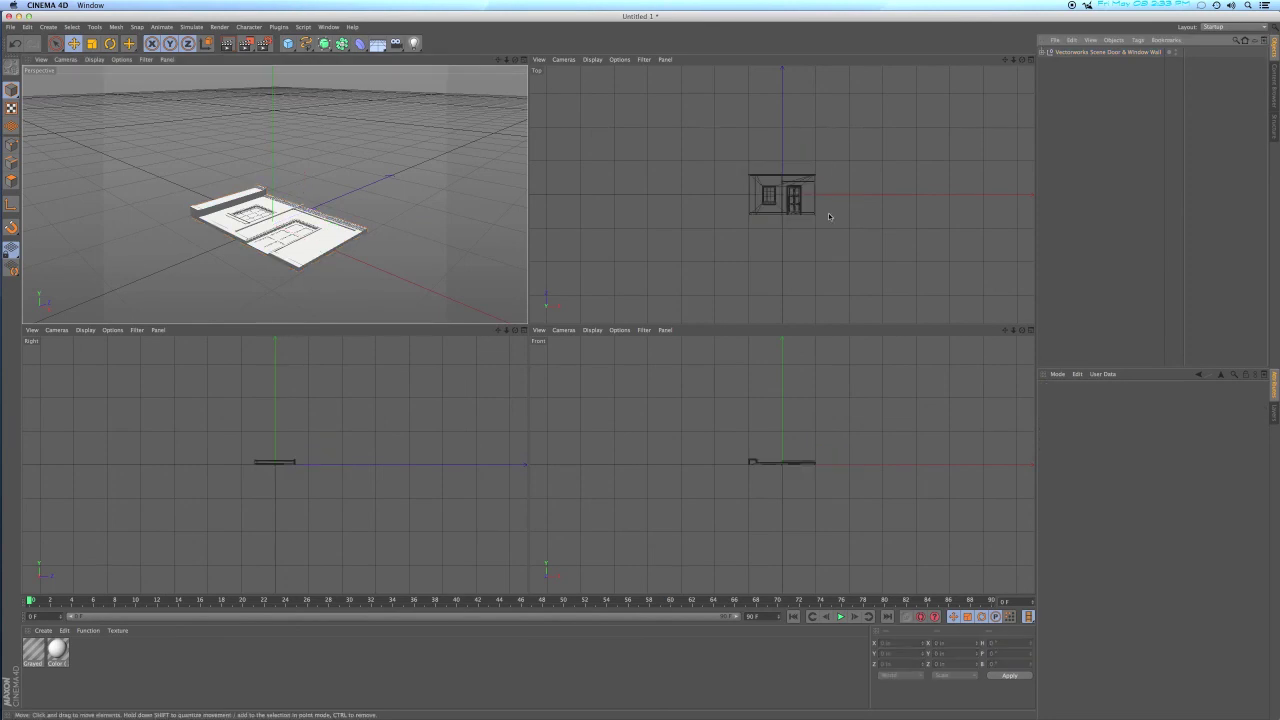
scroll(828, 206, "up", 2)
left_click(808, 188)
scroll(812, 186, "up", 3)
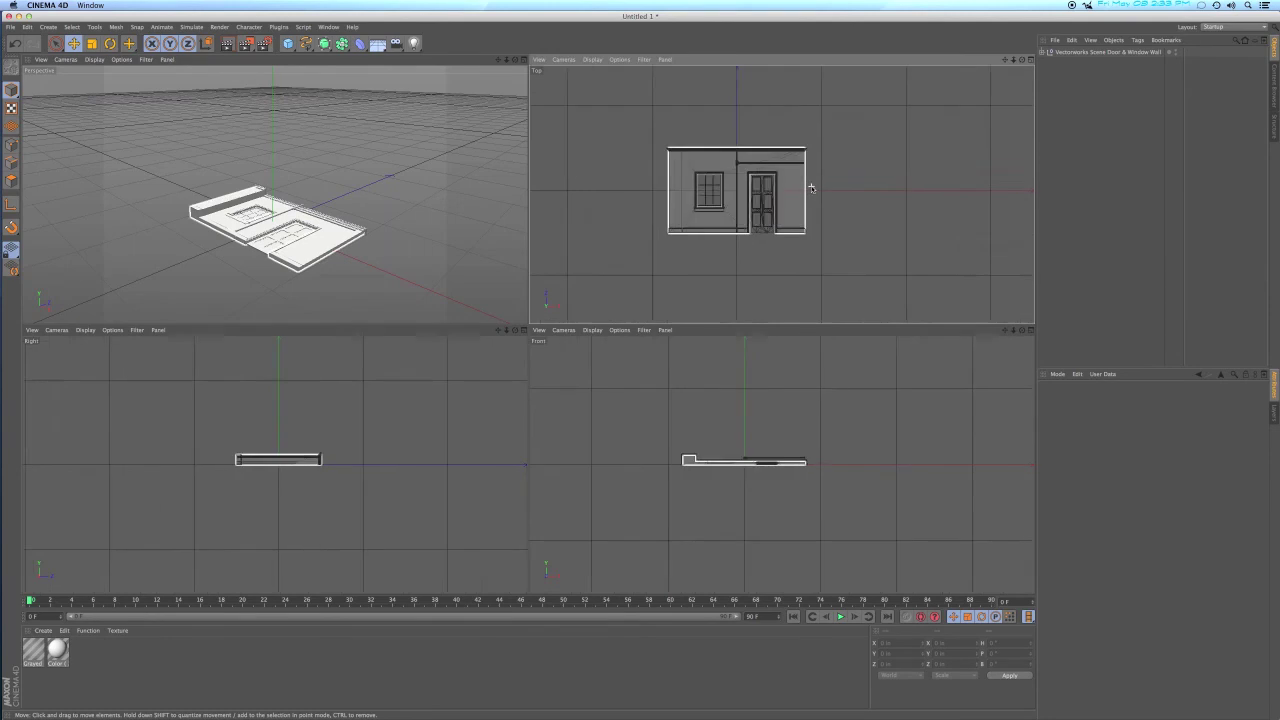
left_click(743, 207)
middle_click_drag(743, 207, 820, 208, "alt")
scroll(820, 208, "up", 3)
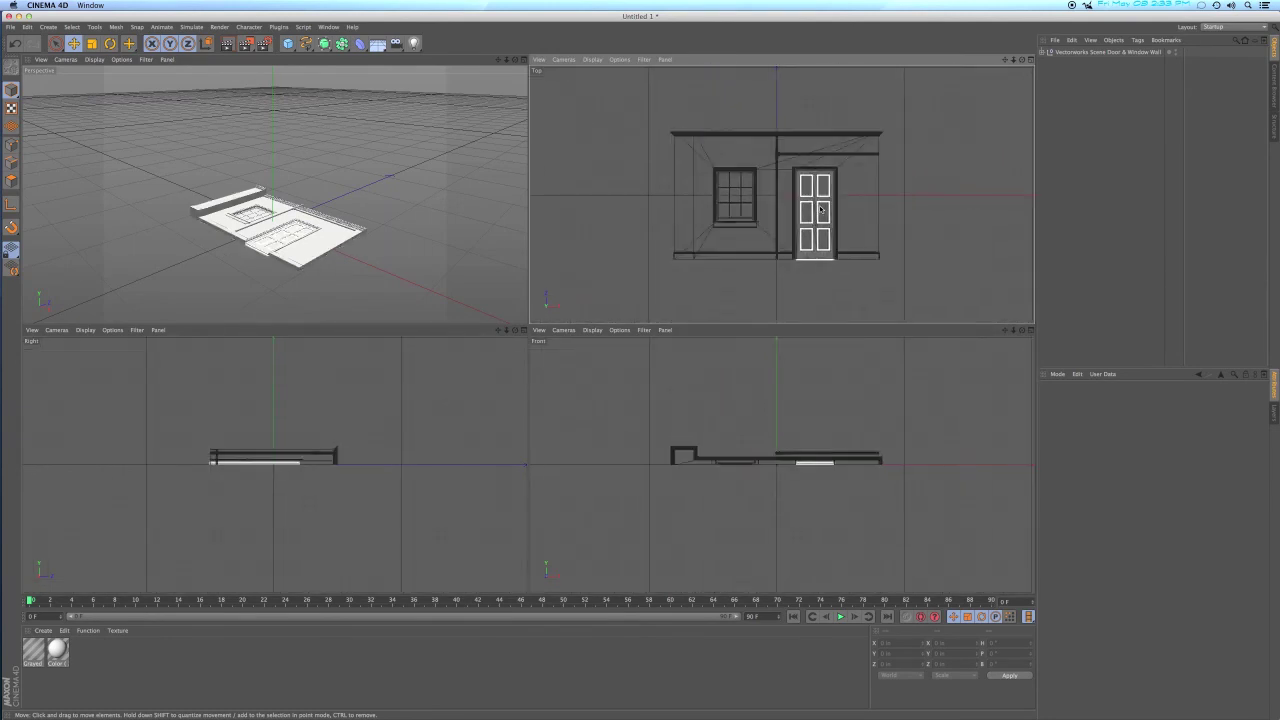
left_click(928, 214)
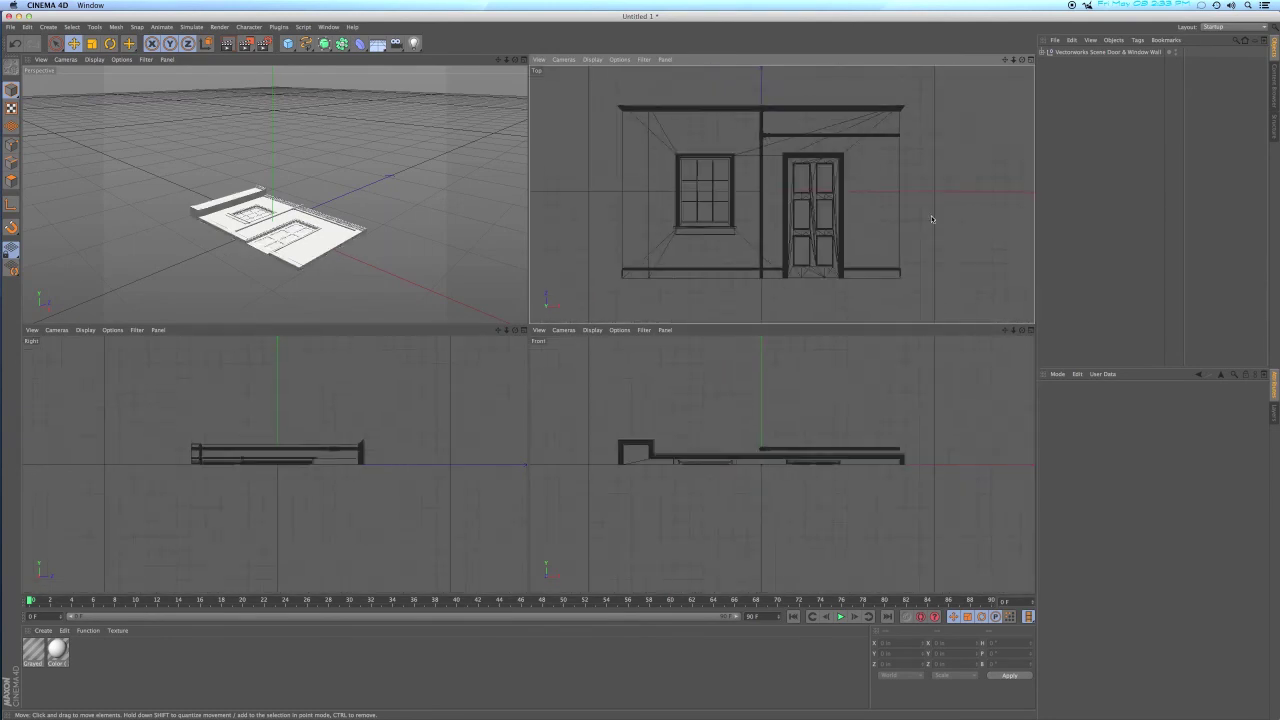
left_click(1057, 374)
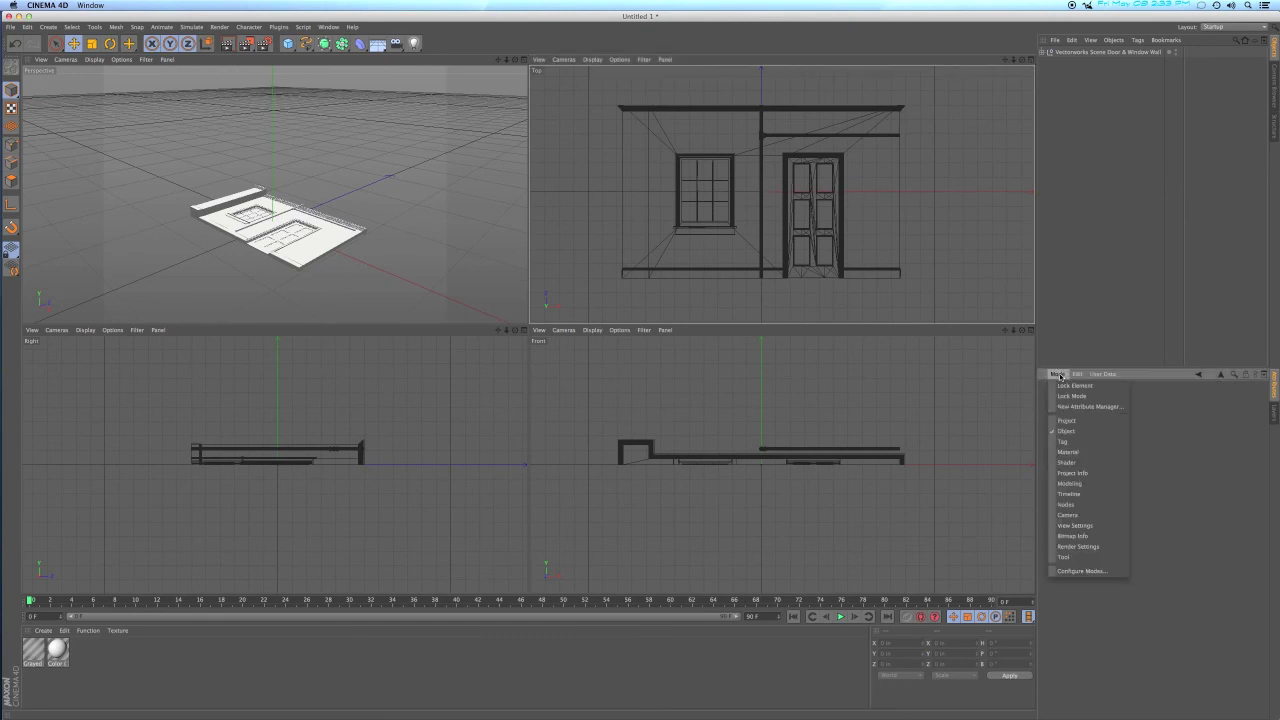
left_click(1066, 421)
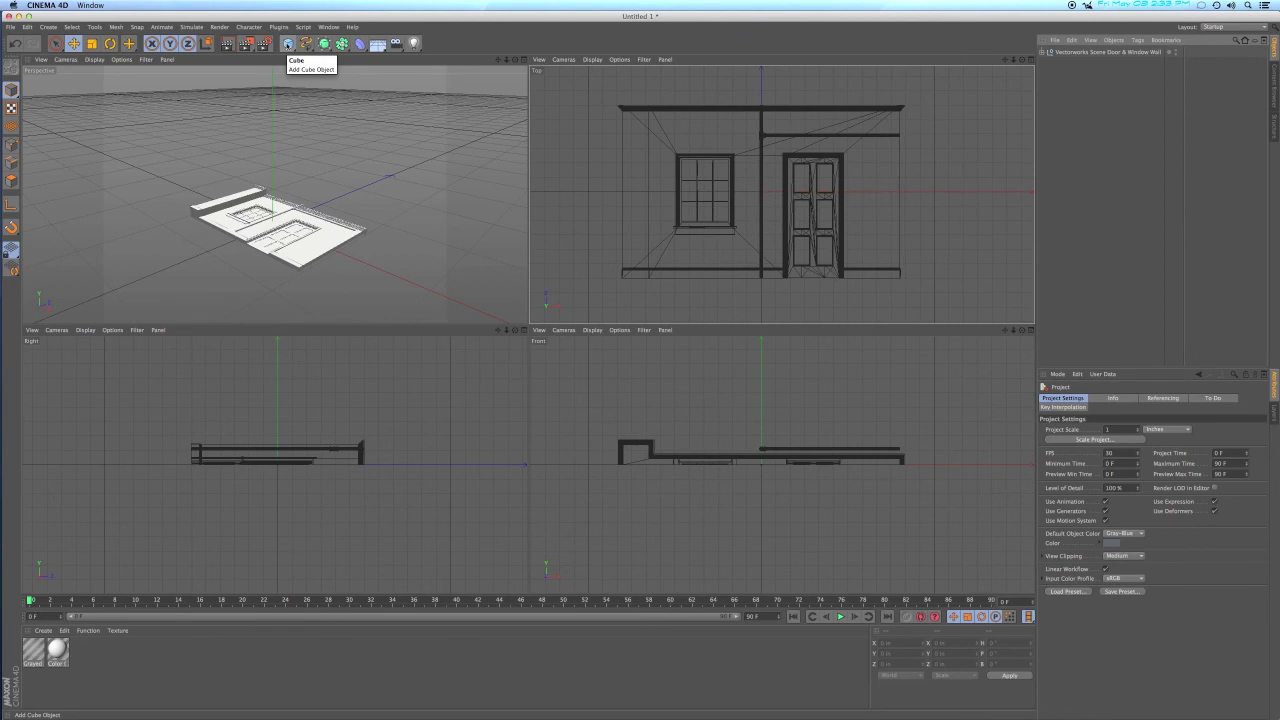
left_click(288, 44)
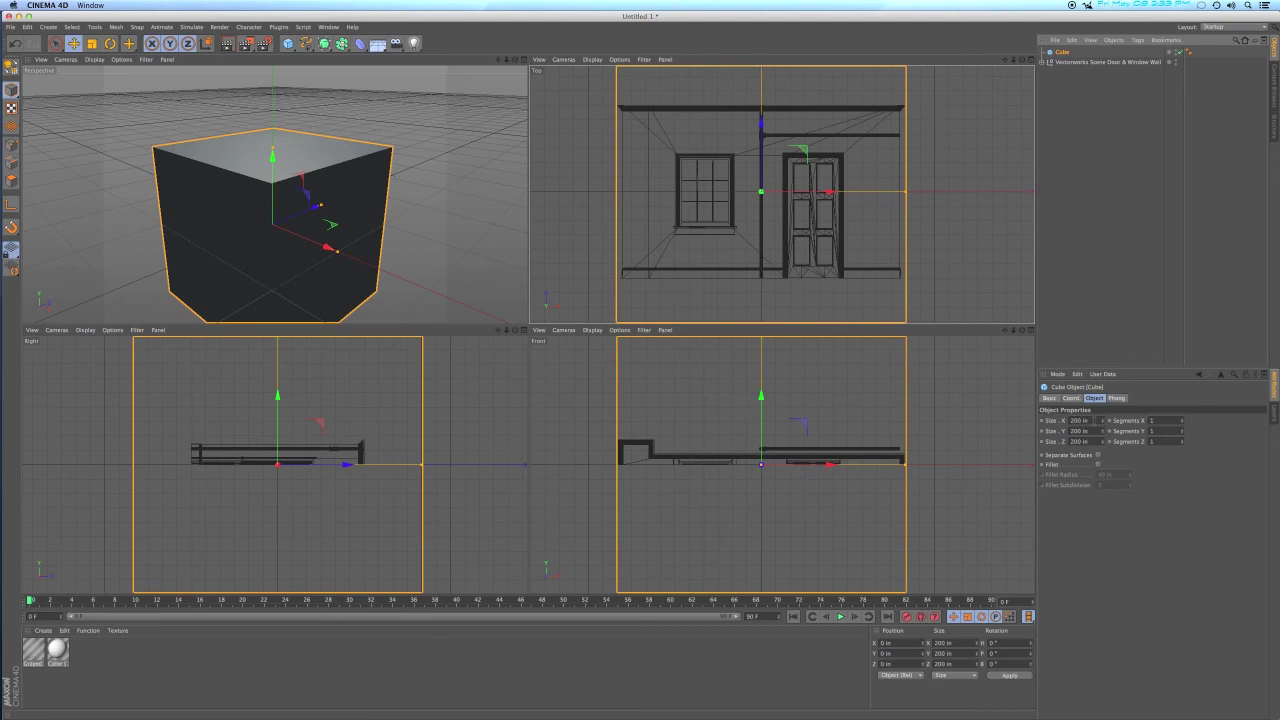
left_click(1080, 420)
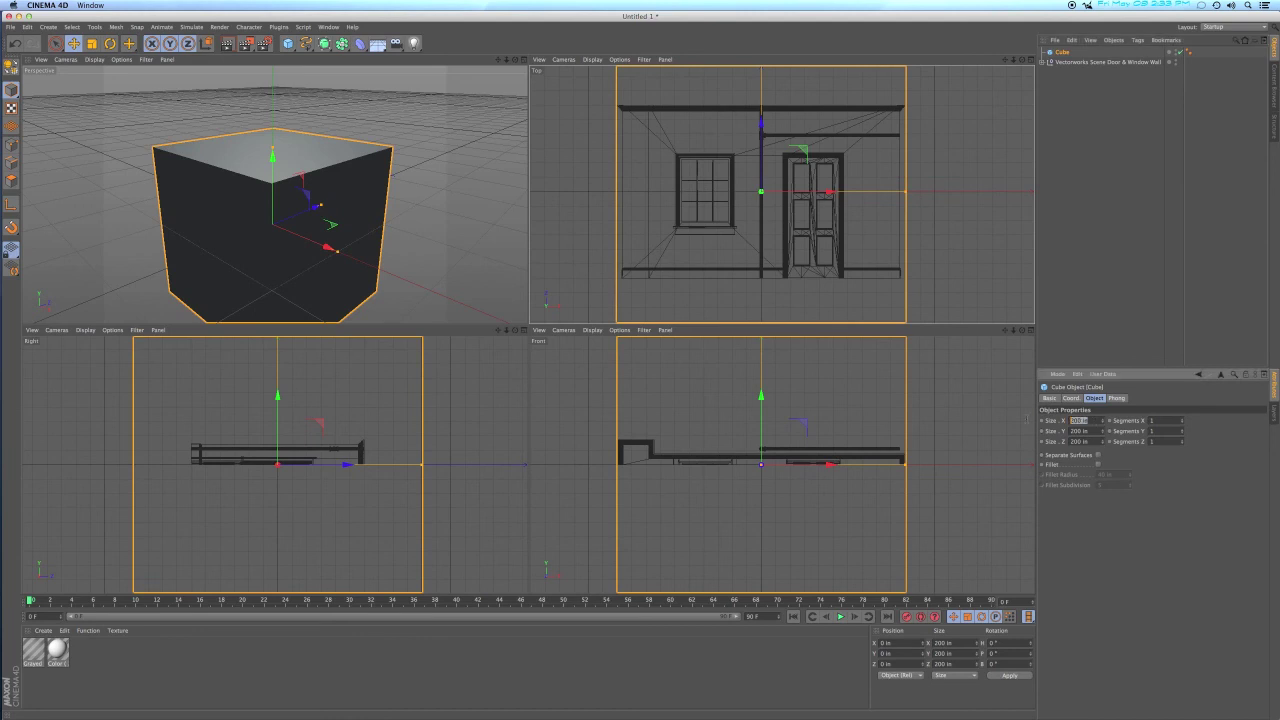
type("16*12")
key("Tab")
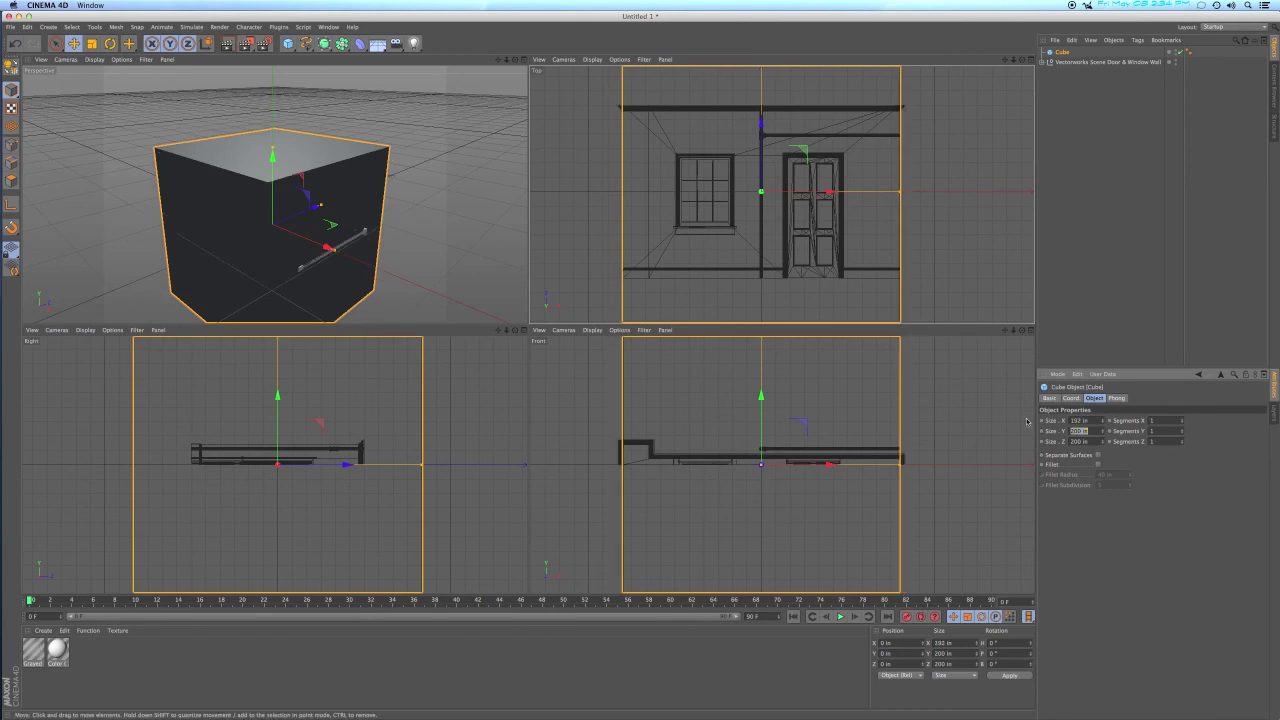
type("4")
key("Tab")
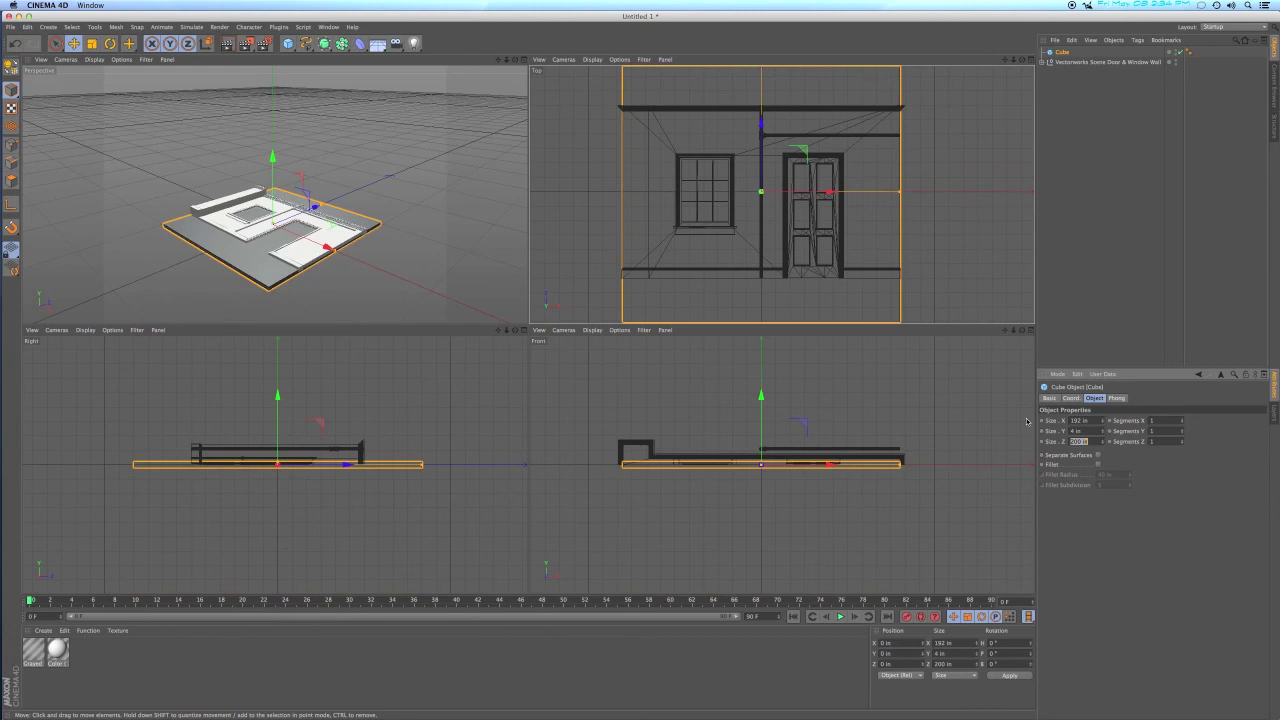
type("120")
key("Return")
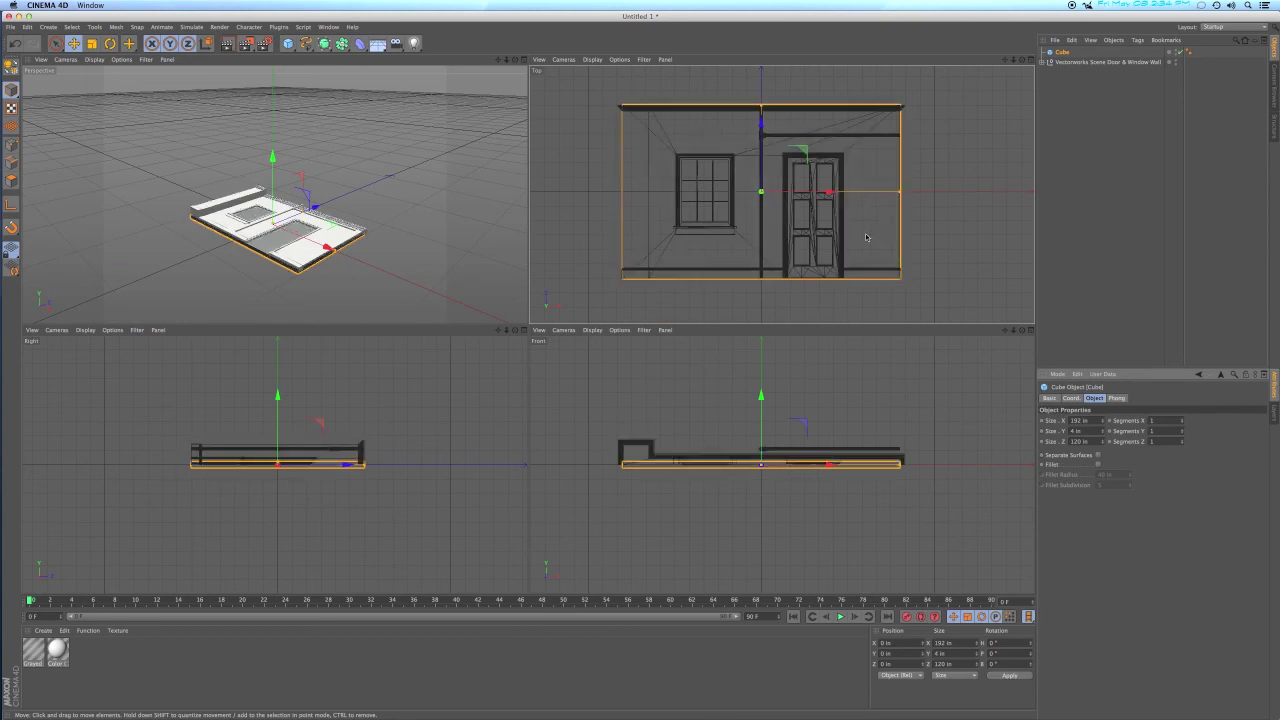
key("Delete")
Expand the imported hierarchy and move Design Layer-1 to the top level.
left_click(1043, 52)
left_click(1048, 62)
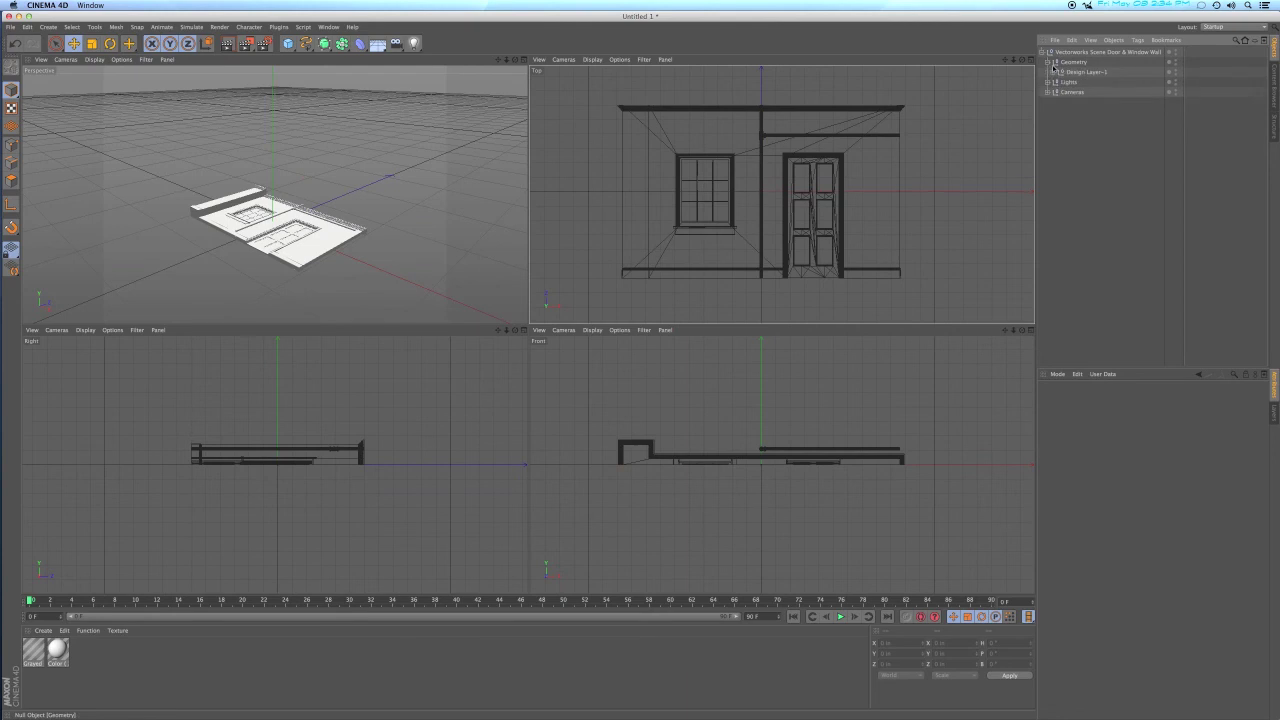
left_click(1055, 72)
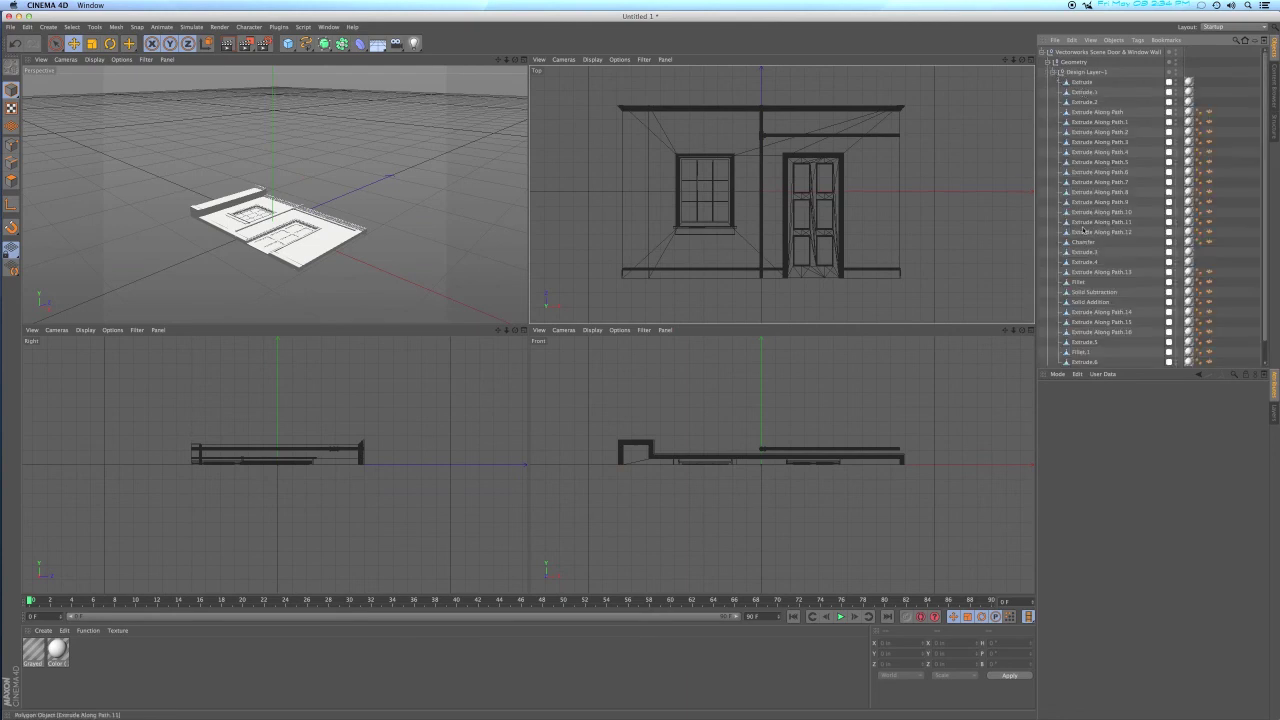
left_click(1081, 74)
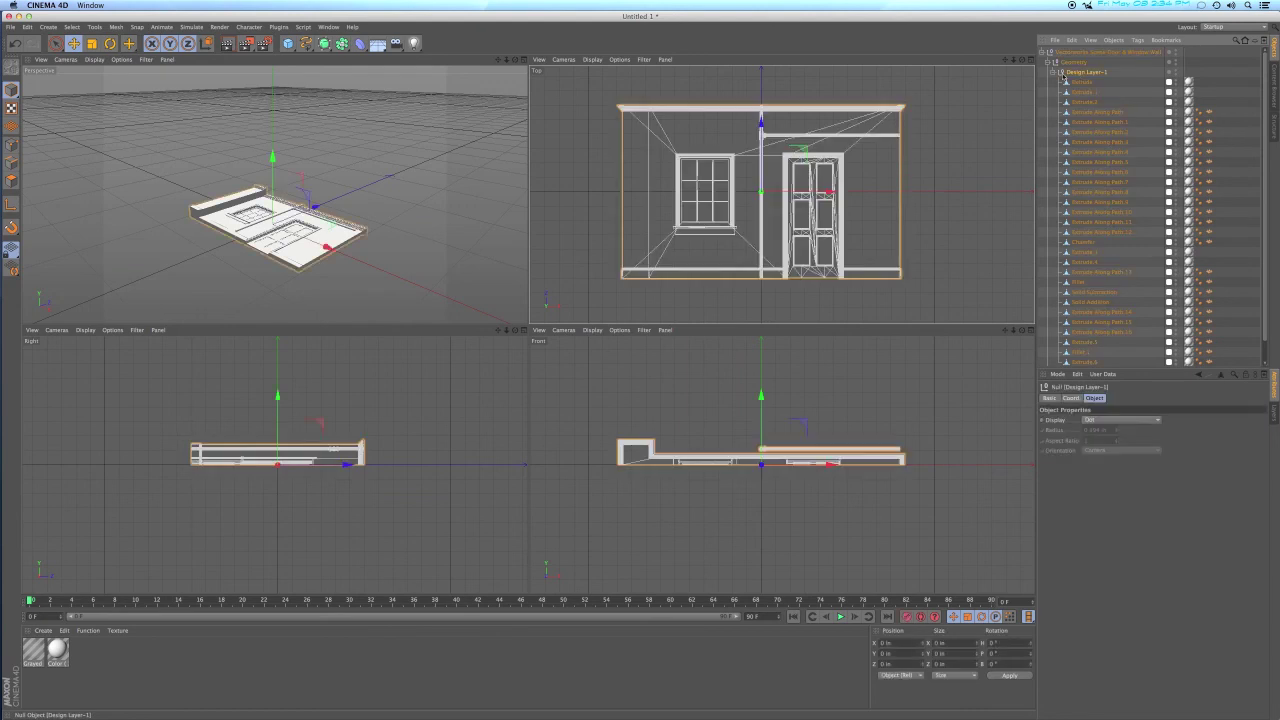
left_click(1055, 73)
left_click_drag(1062, 74, 1066, 50)
Delete the leftover Vectorworks Scene Door & Window Wall null, keeping only Design Layer-1.
left_click(1062, 64)
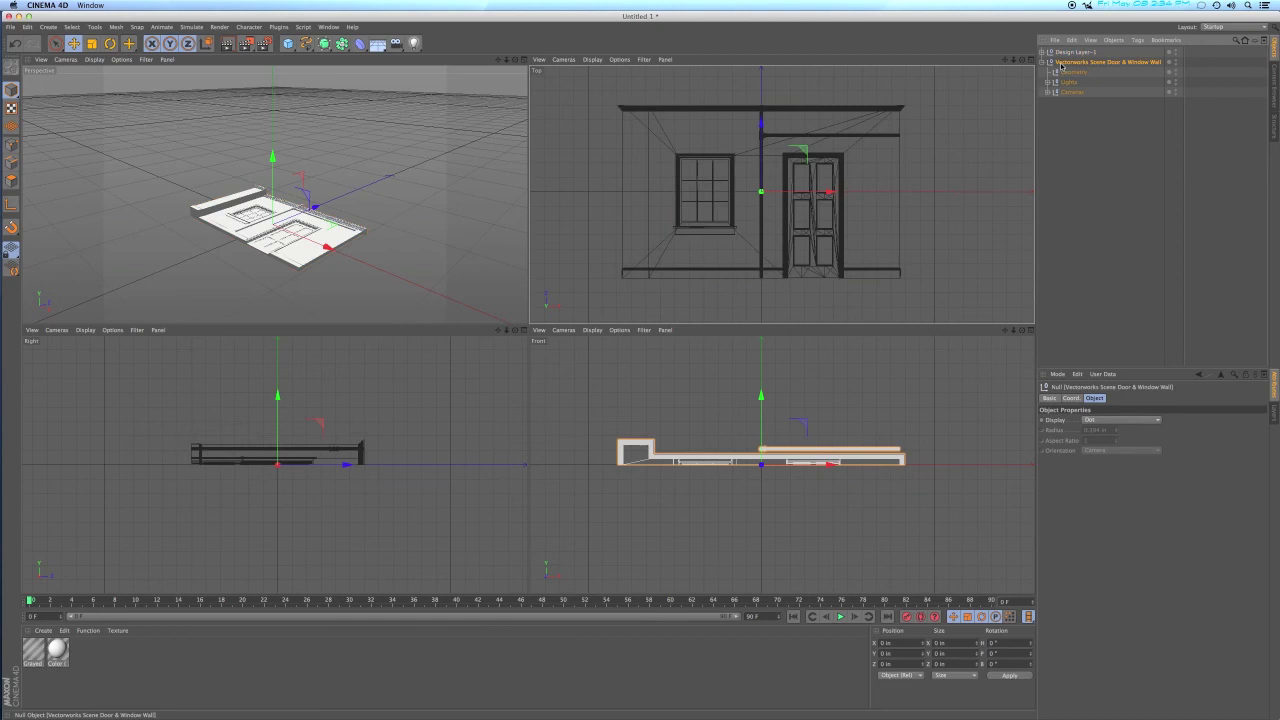
key("Delete")
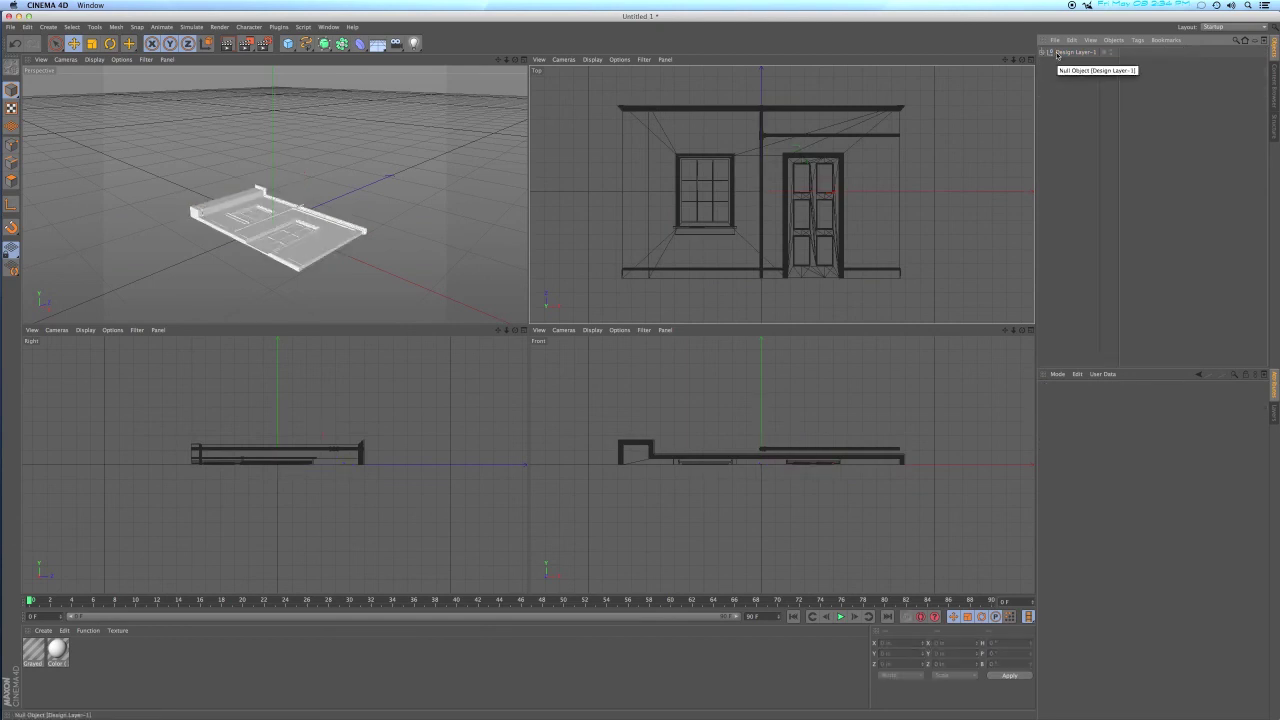
left_click(1070, 52)
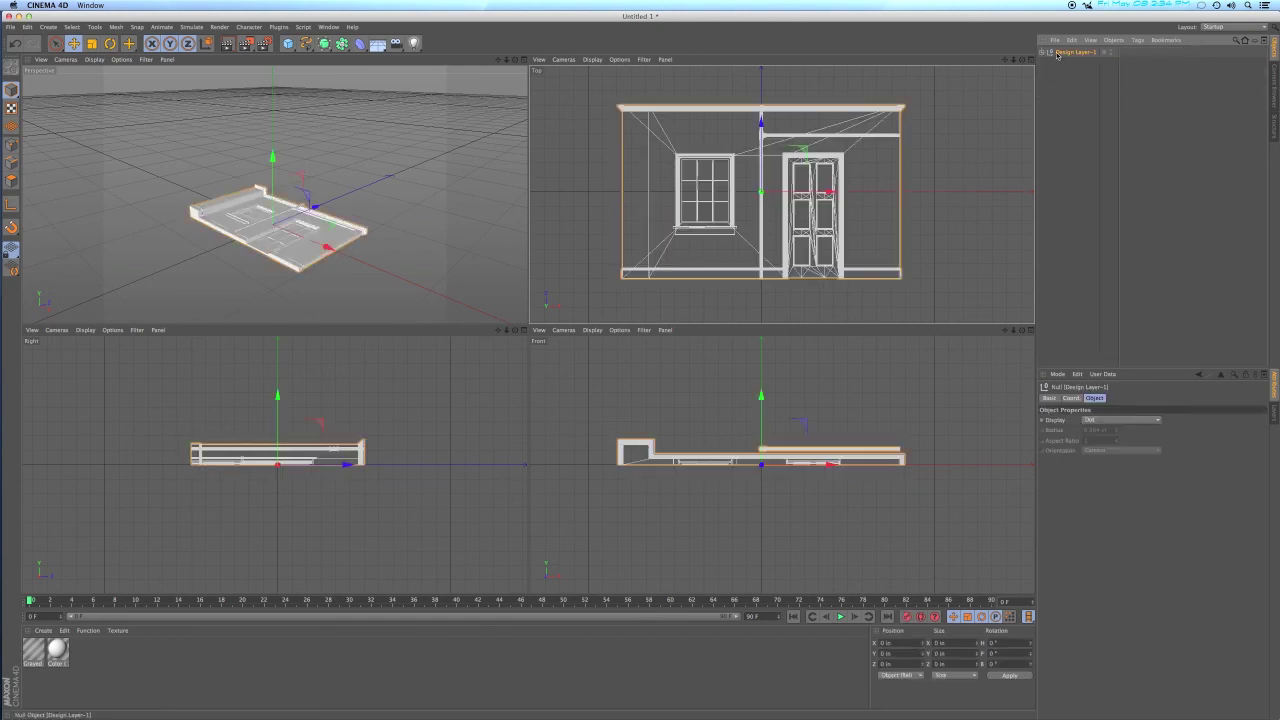
Set Design Layer-1's pitch rotation to 90° so the wall stands upright.
left_click(1071, 398)
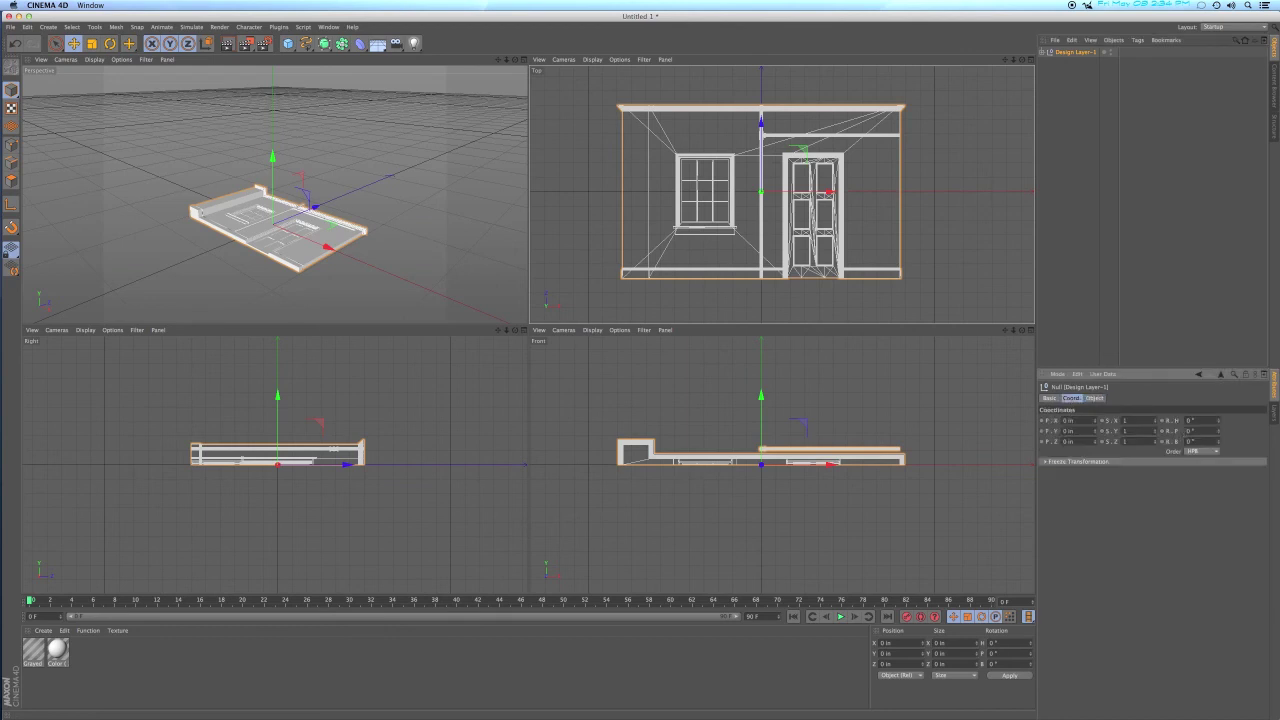
left_click(1190, 431)
type("0")
key("Return")
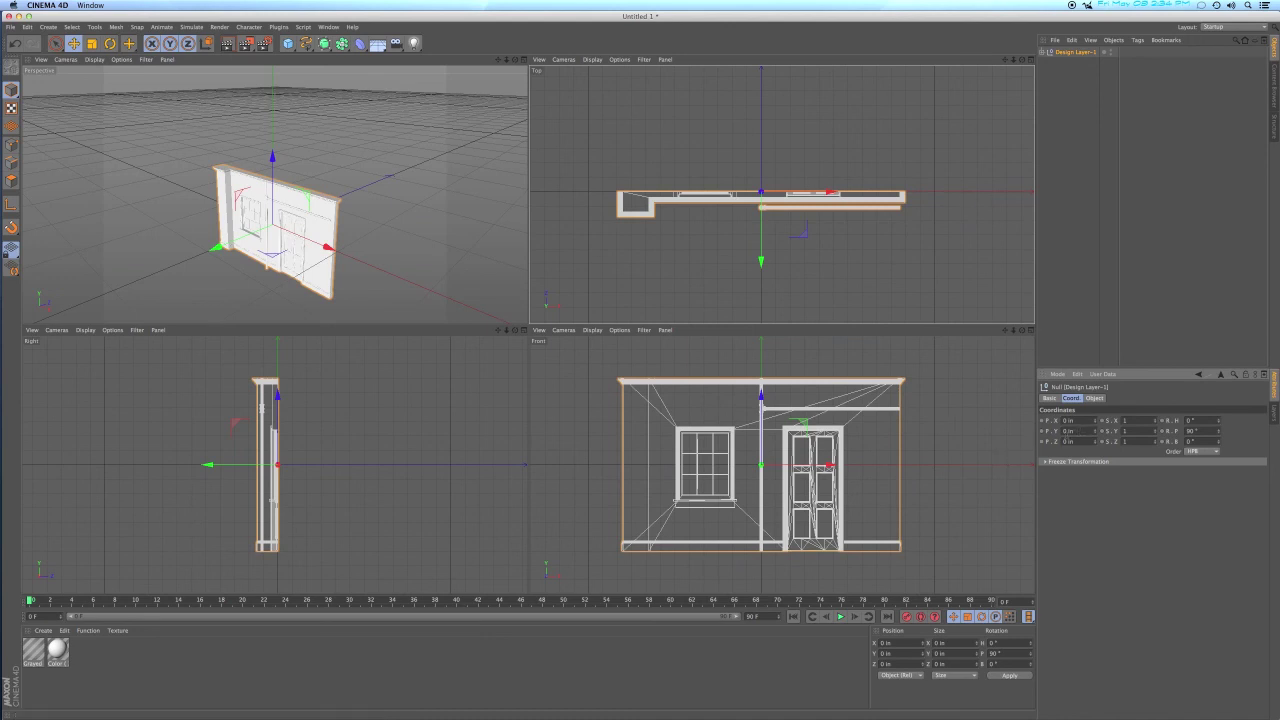
Raise Design Layer-1 to Y 60 in and frame the wall in the flat views.
left_click(1077, 430)
type("60")
key("Return")
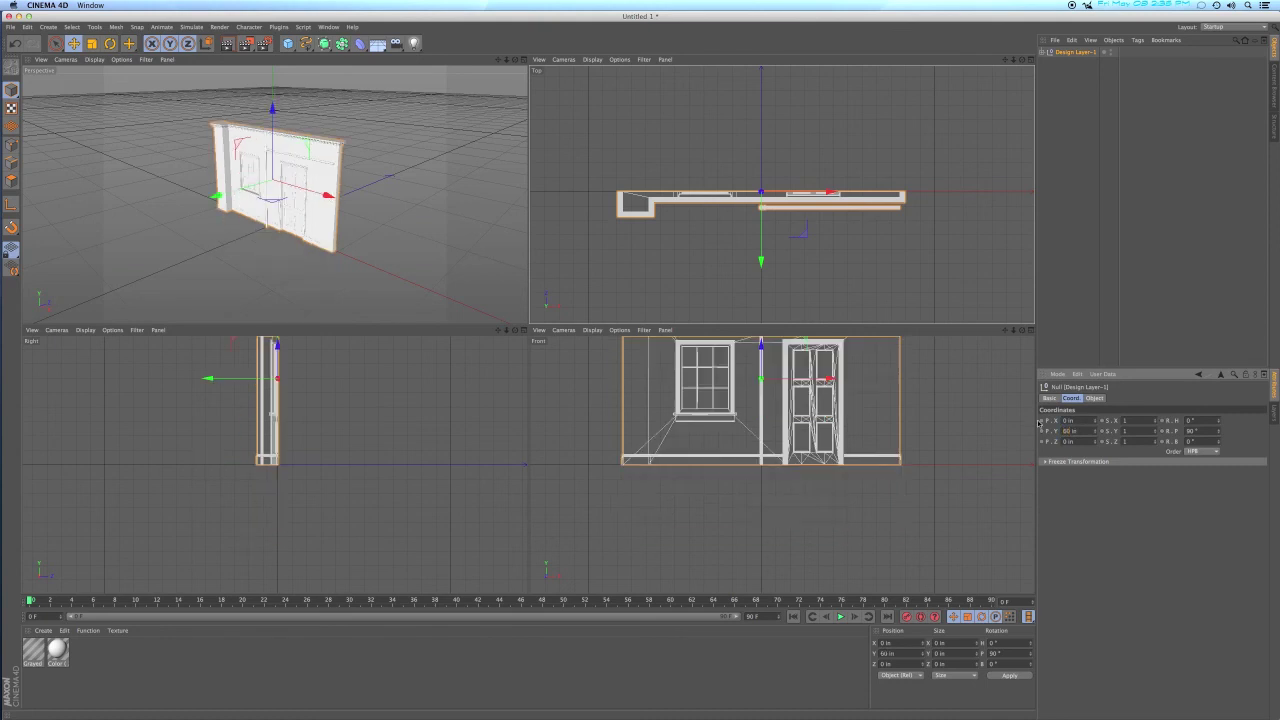
key("o")
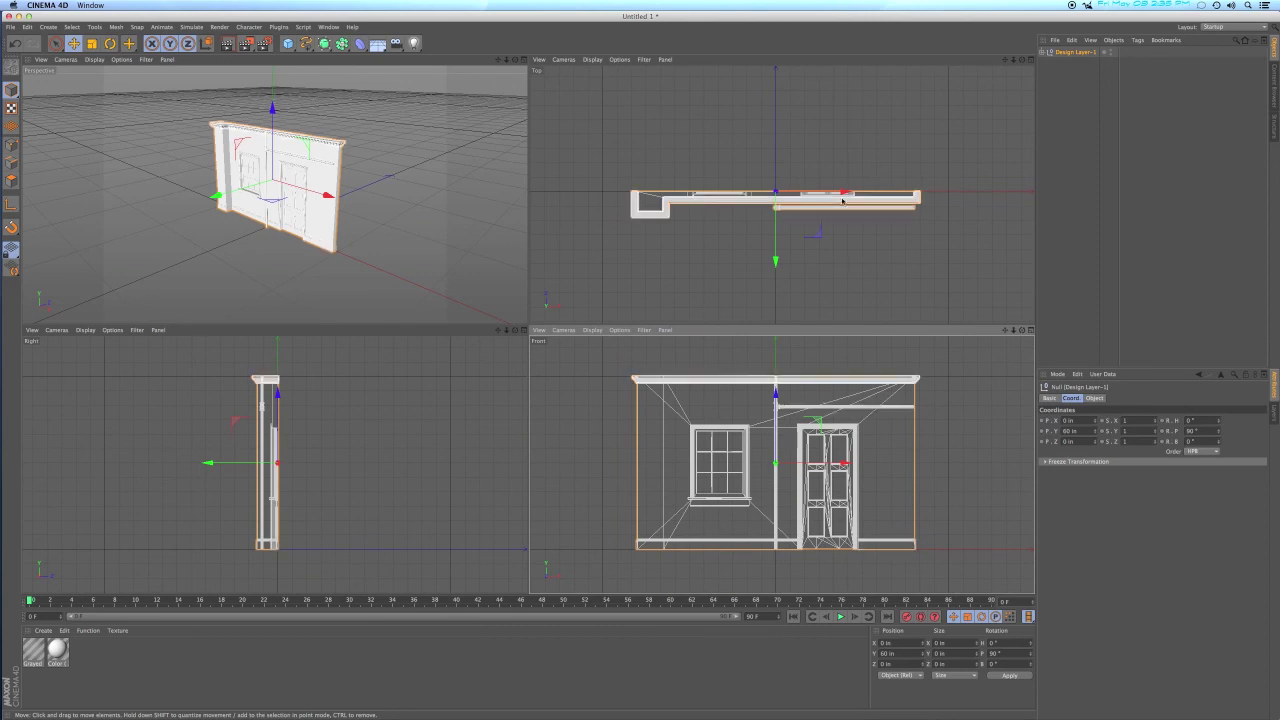
key("h")
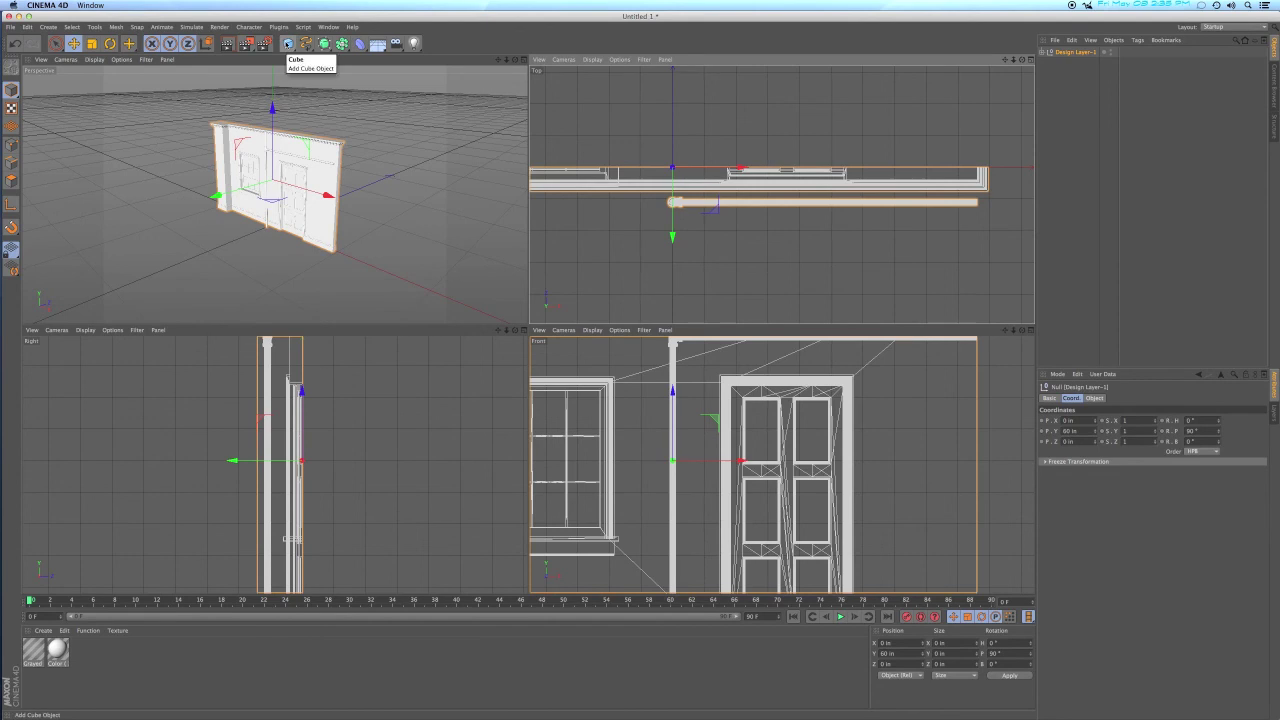
left_click(289, 44)
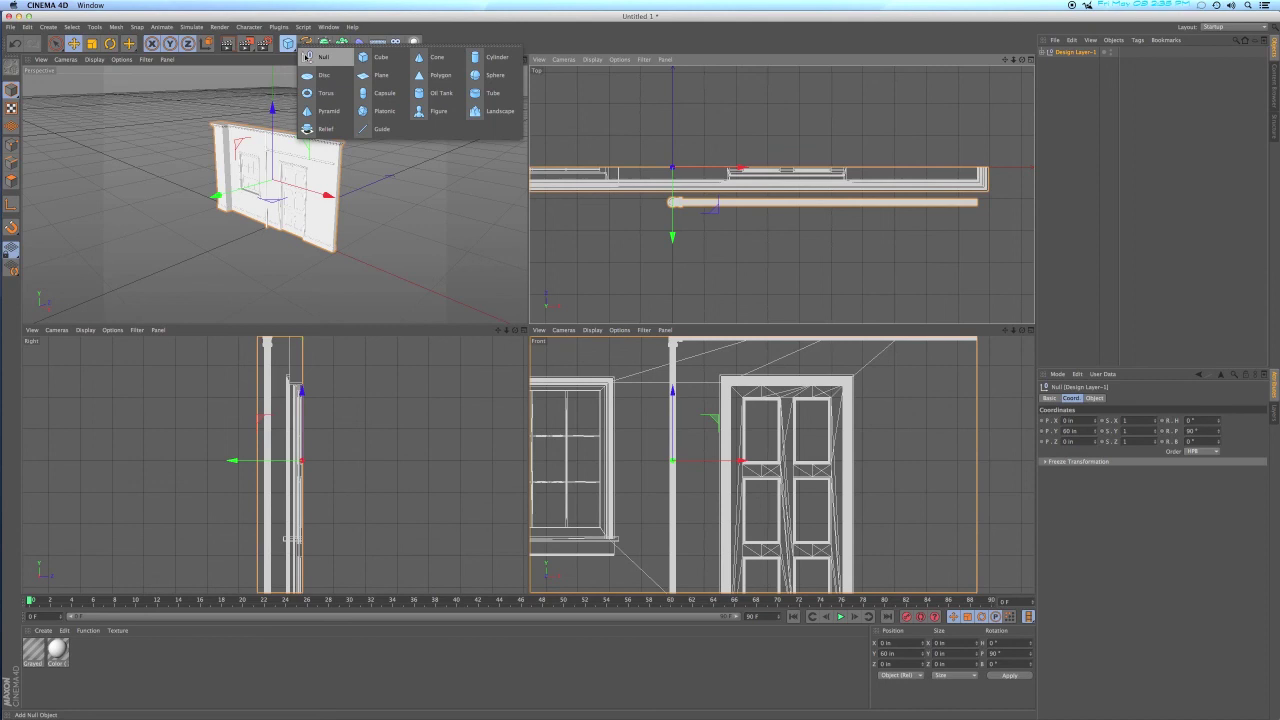
Add a Null object at the origin and expand Design Layer-1 to list its parts.
left_click(308, 57)
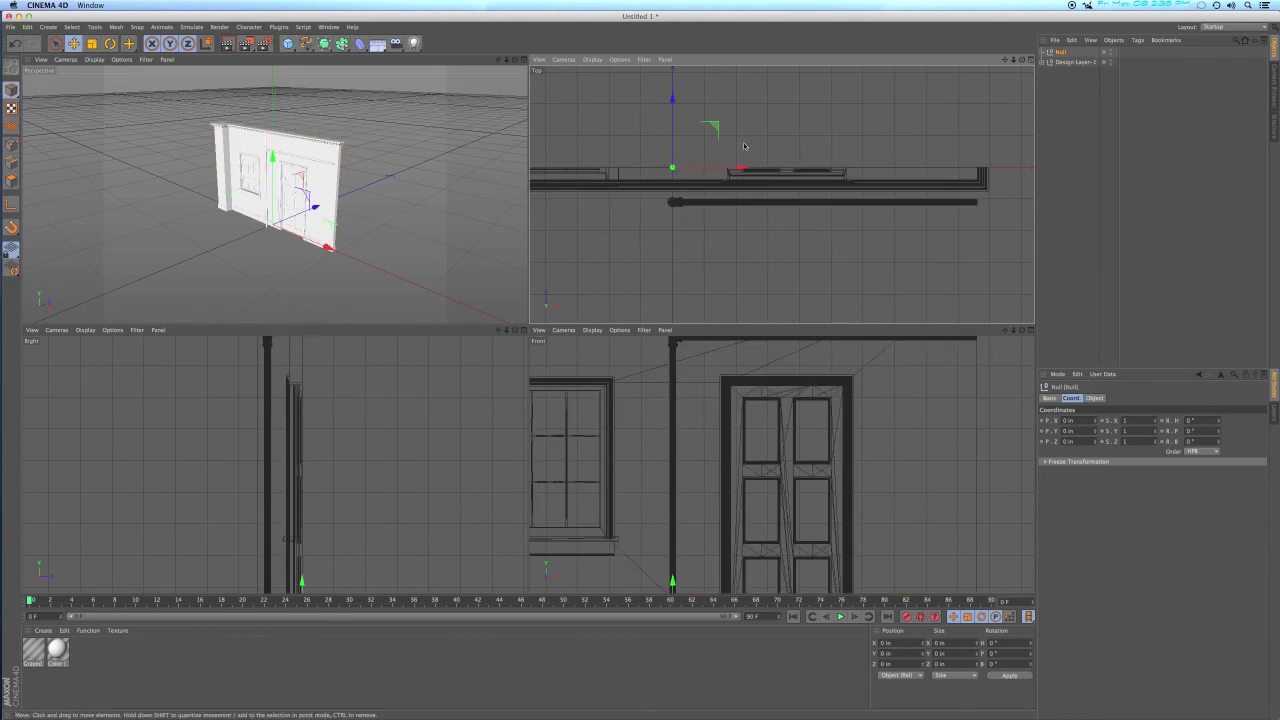
left_click(1043, 62)
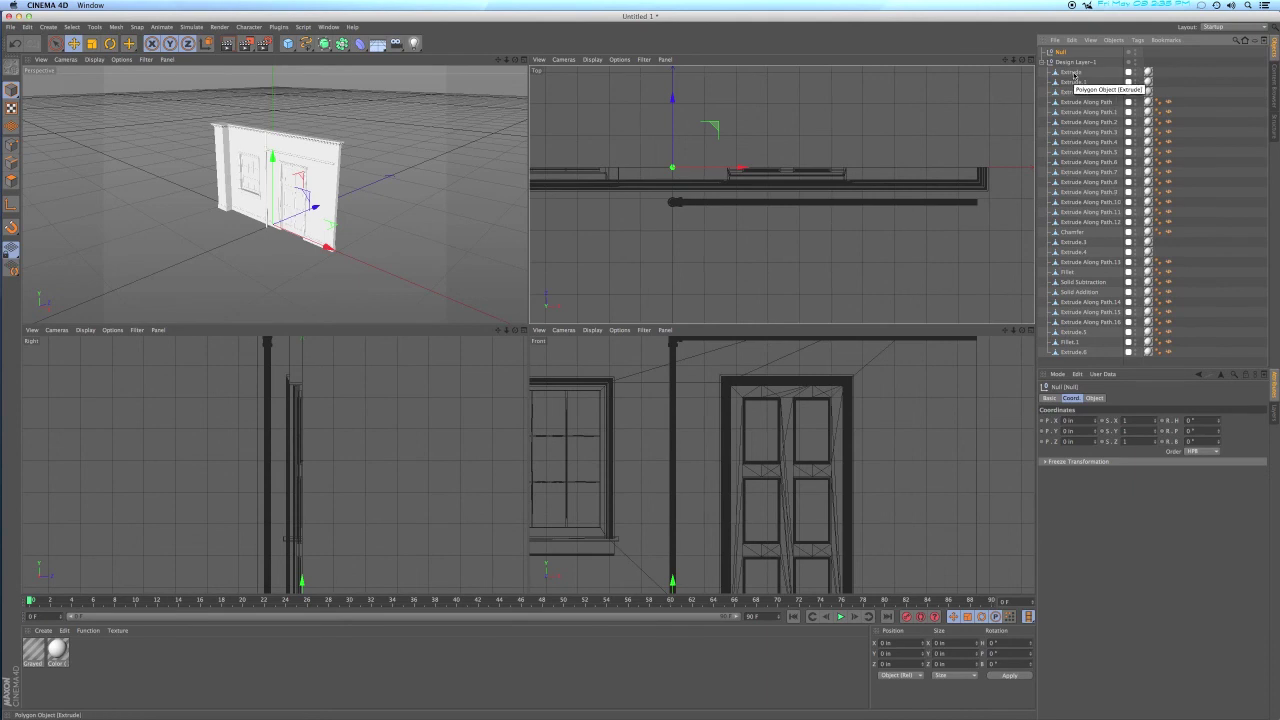
left_click(1073, 73)
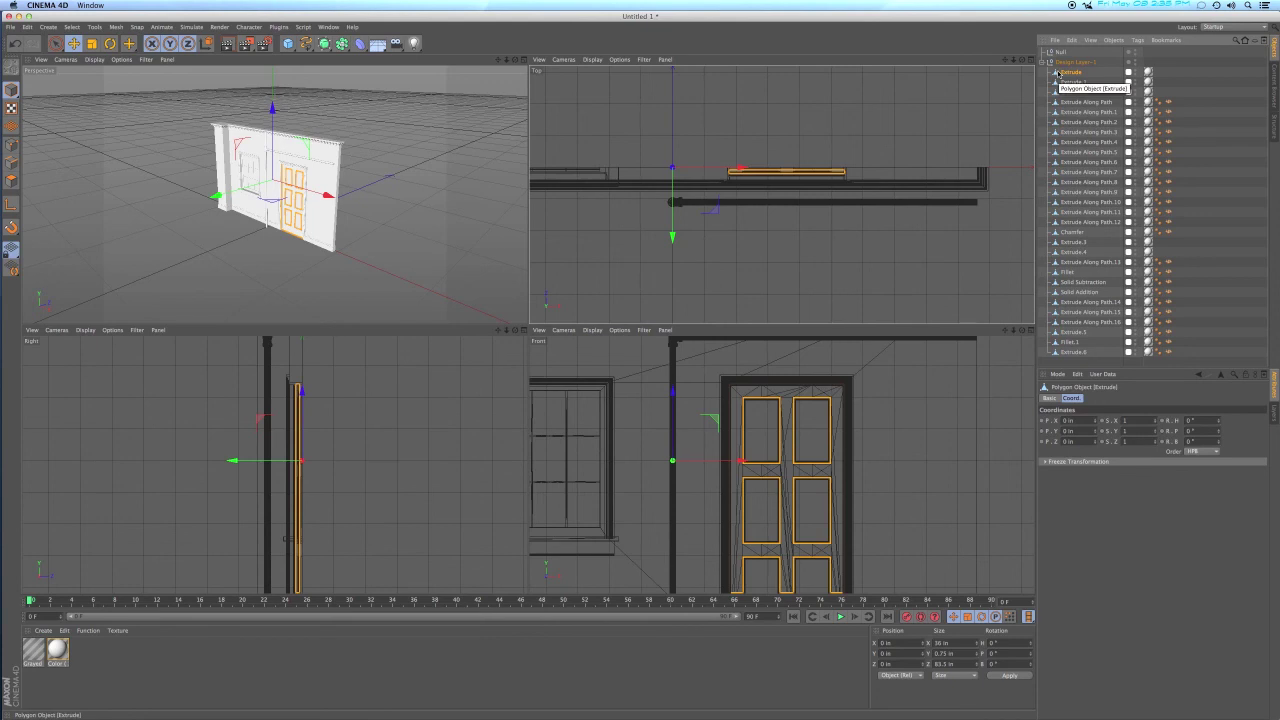
Step through Design Layer-1's objects to identify the door parts, ending at Extrude Along Path.11.
key("Down")
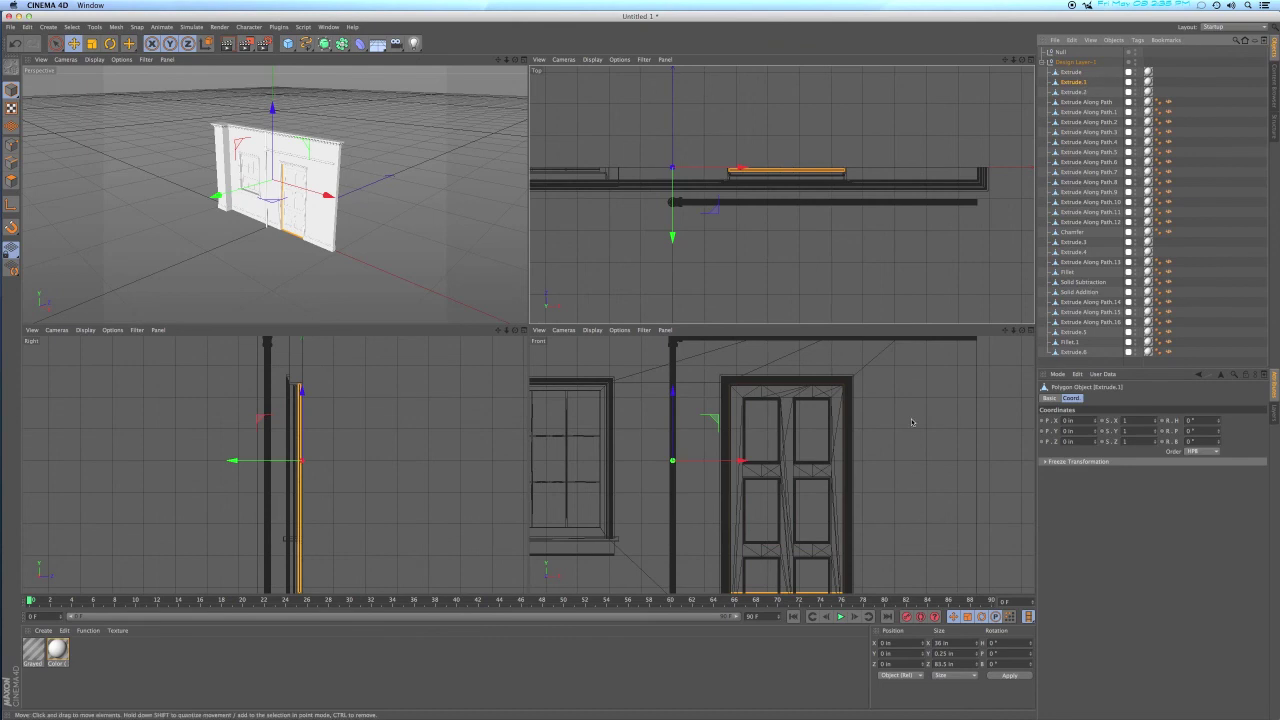
key("o")
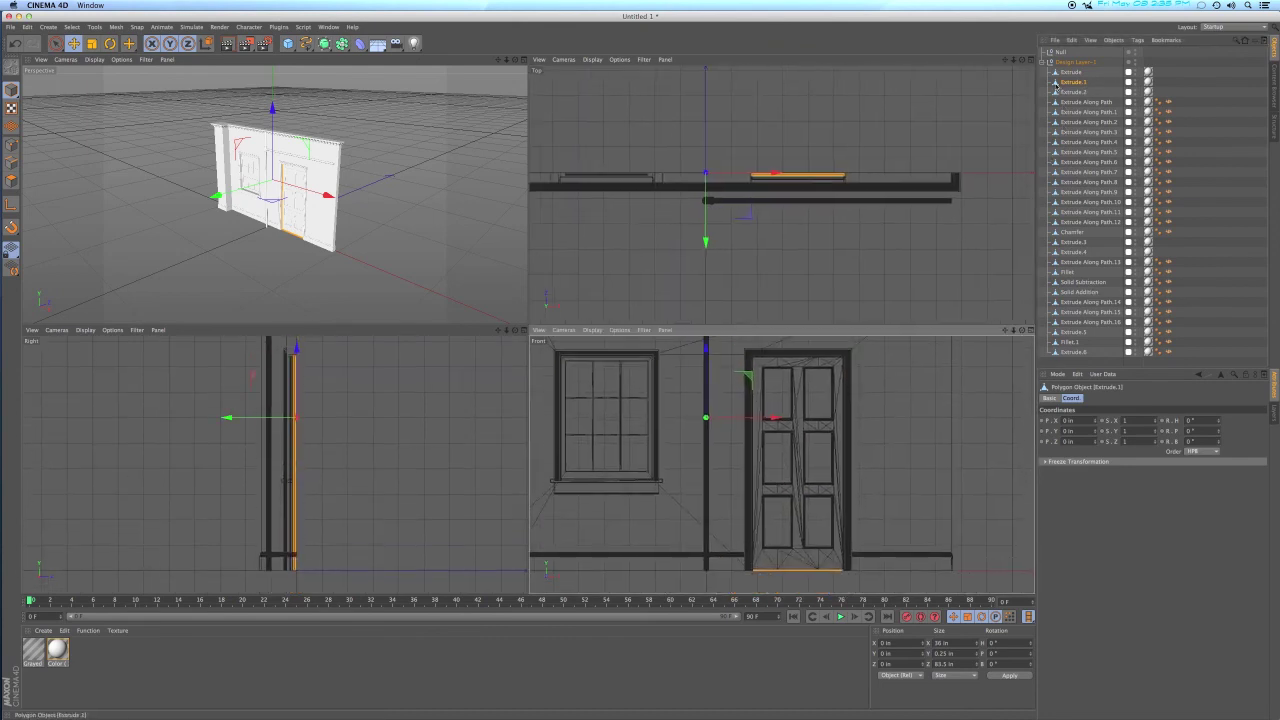
key("Down")
key("Down")
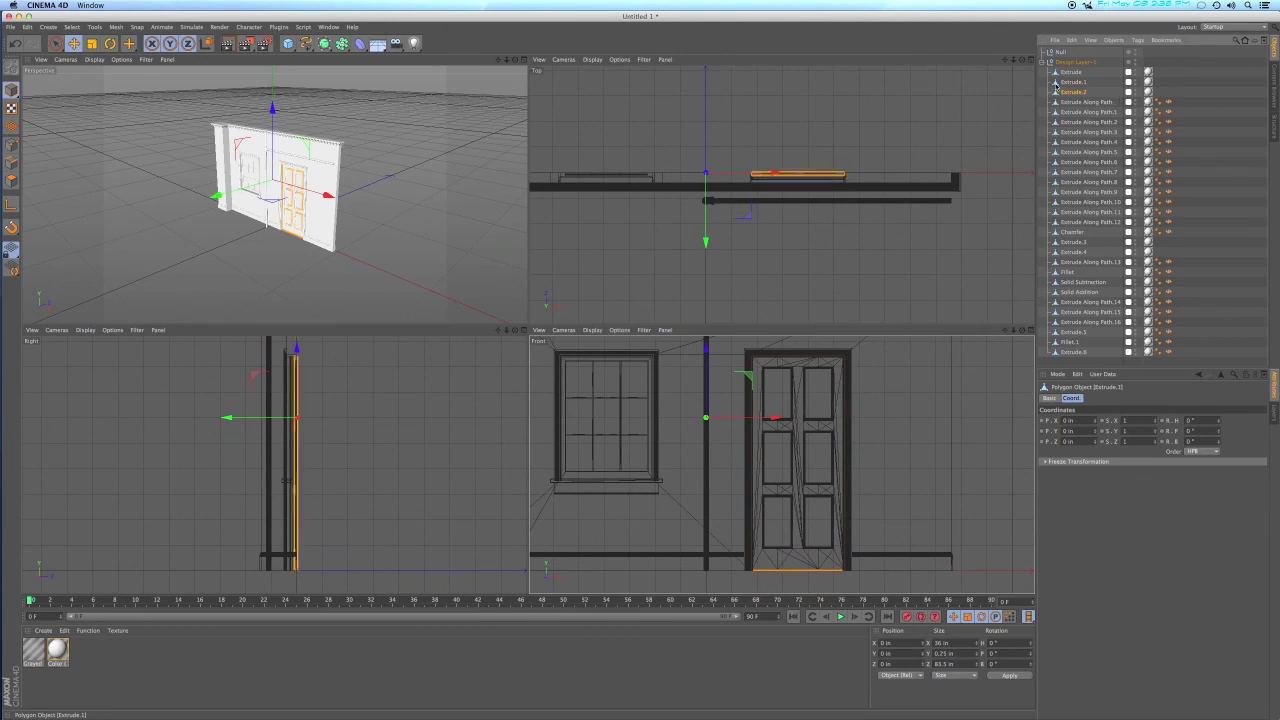
key("Down")
key("Down")
key("Down")
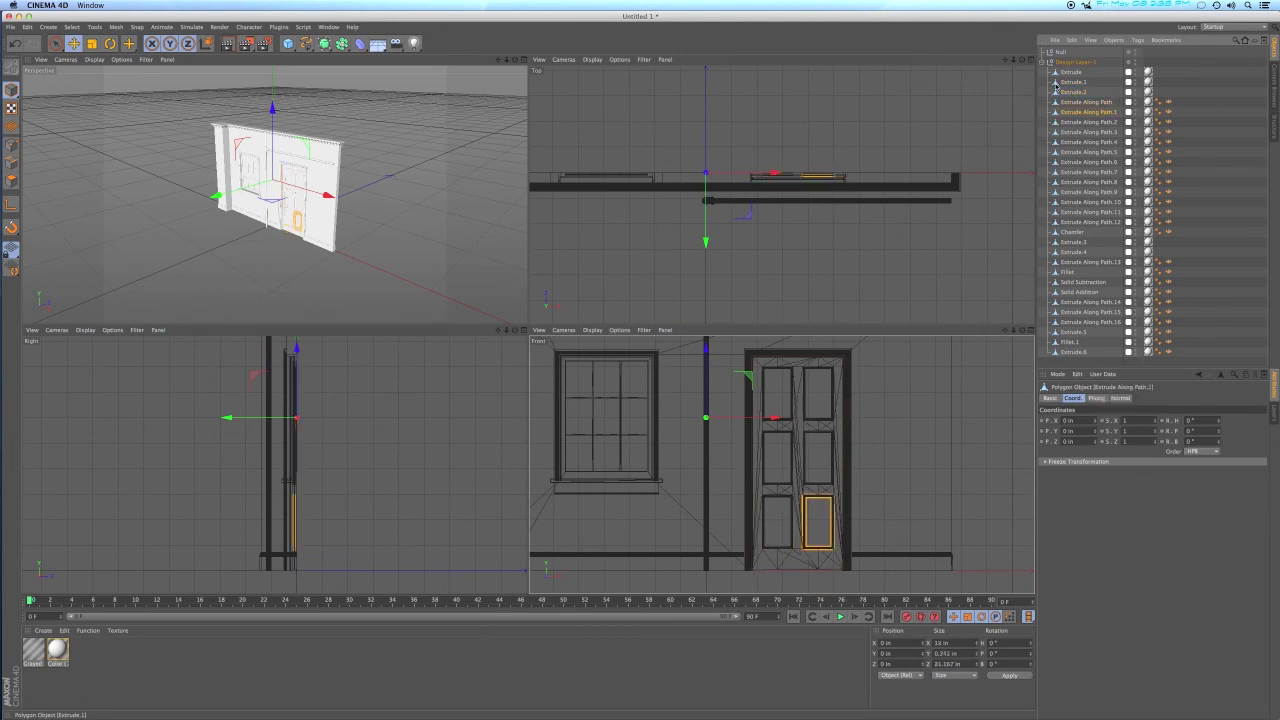
key("Down")
key("Down")
key("Down")
key("Down")
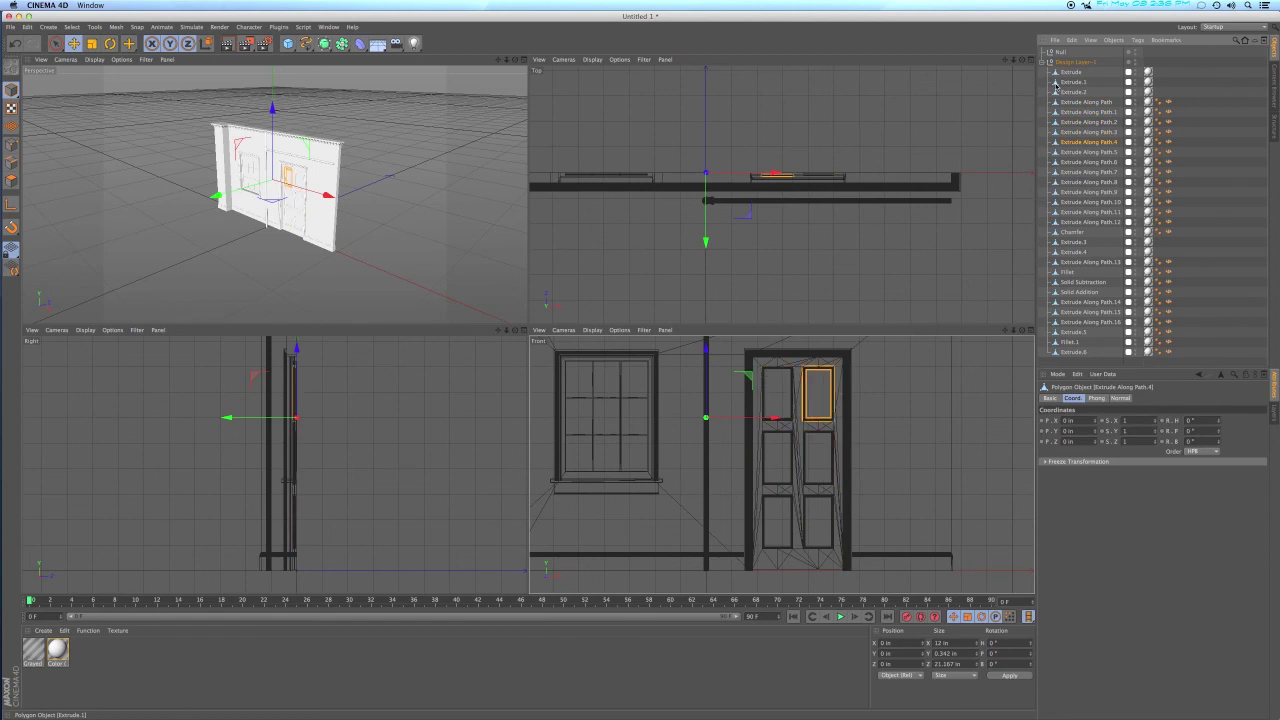
key("Down")
key("Down")
key("Down")
key("Down")
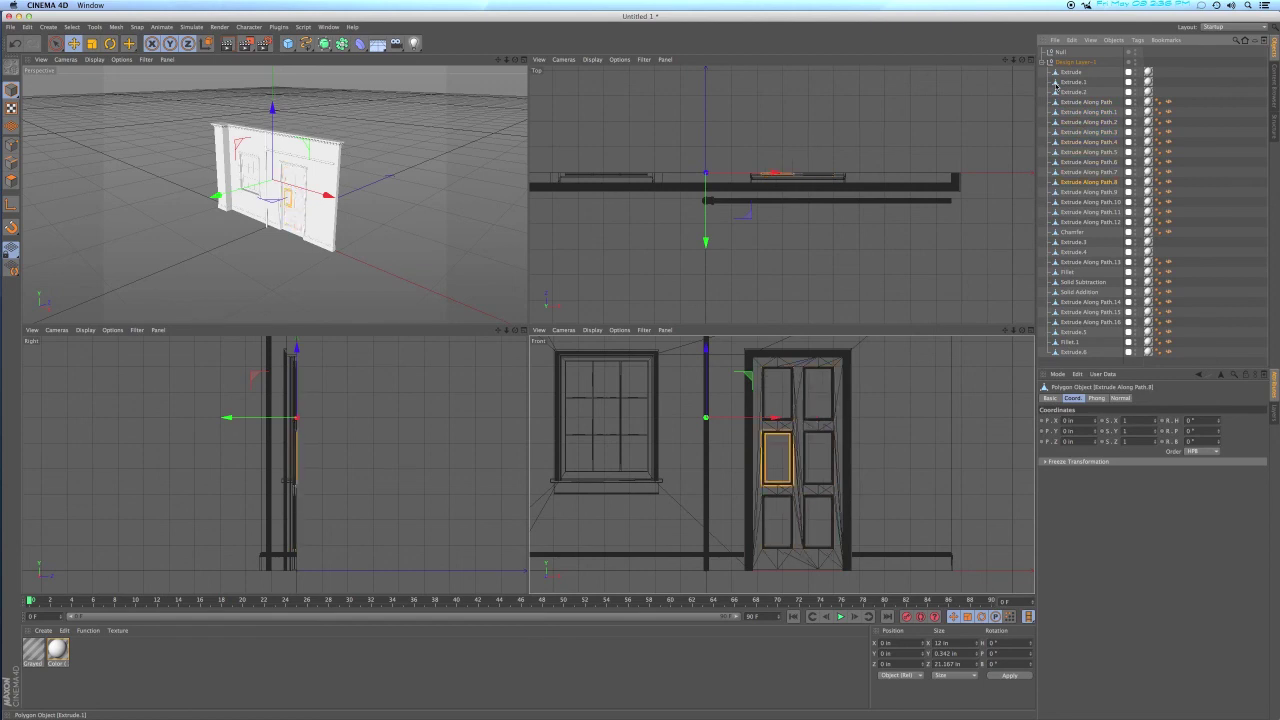
key("Down")
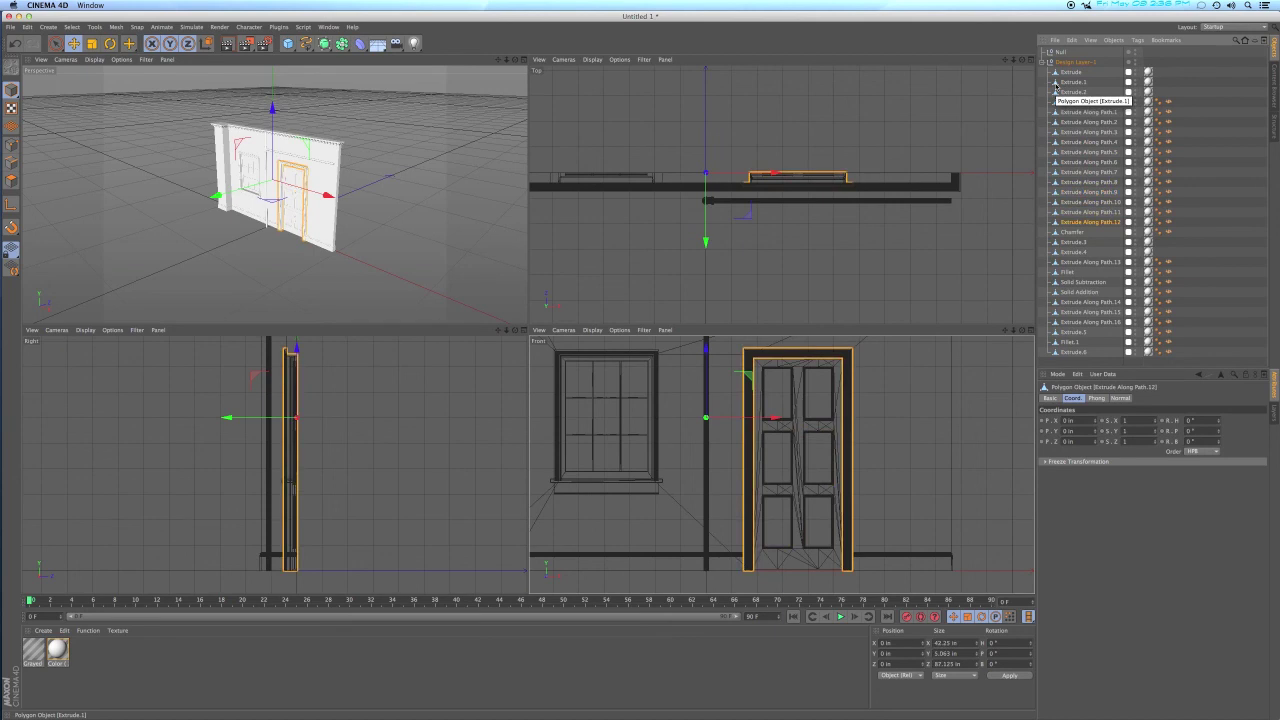
left_click(1091, 213)
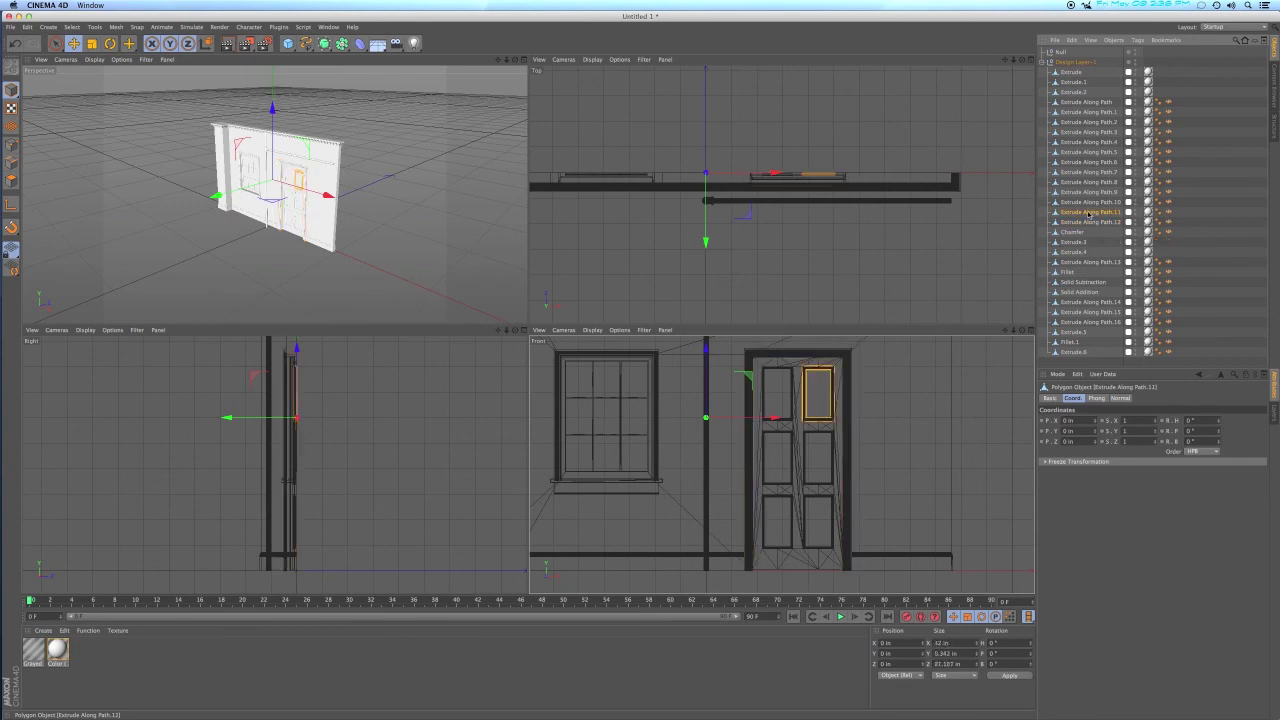
Move the door parts Extrude through Extrude Along Path.11 out of Design Layer-1.
left_click(1071, 73, "shift")
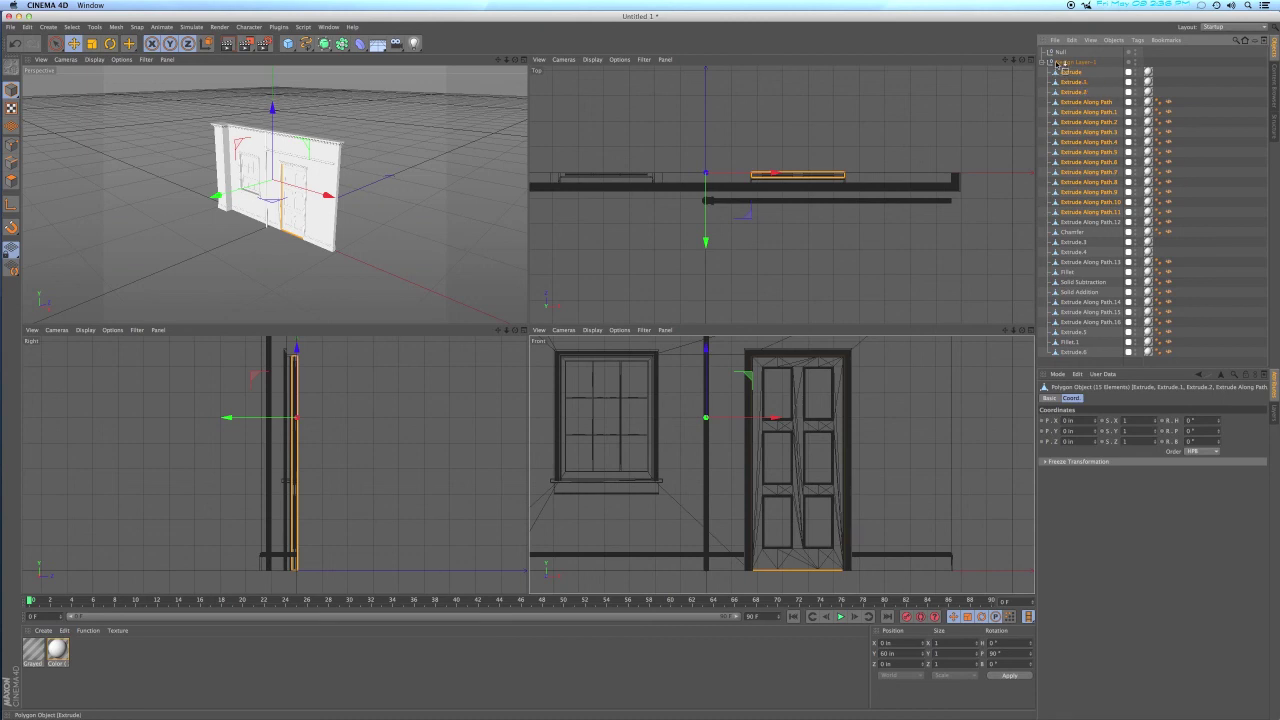
left_click_drag(1057, 61, 1056, 62)
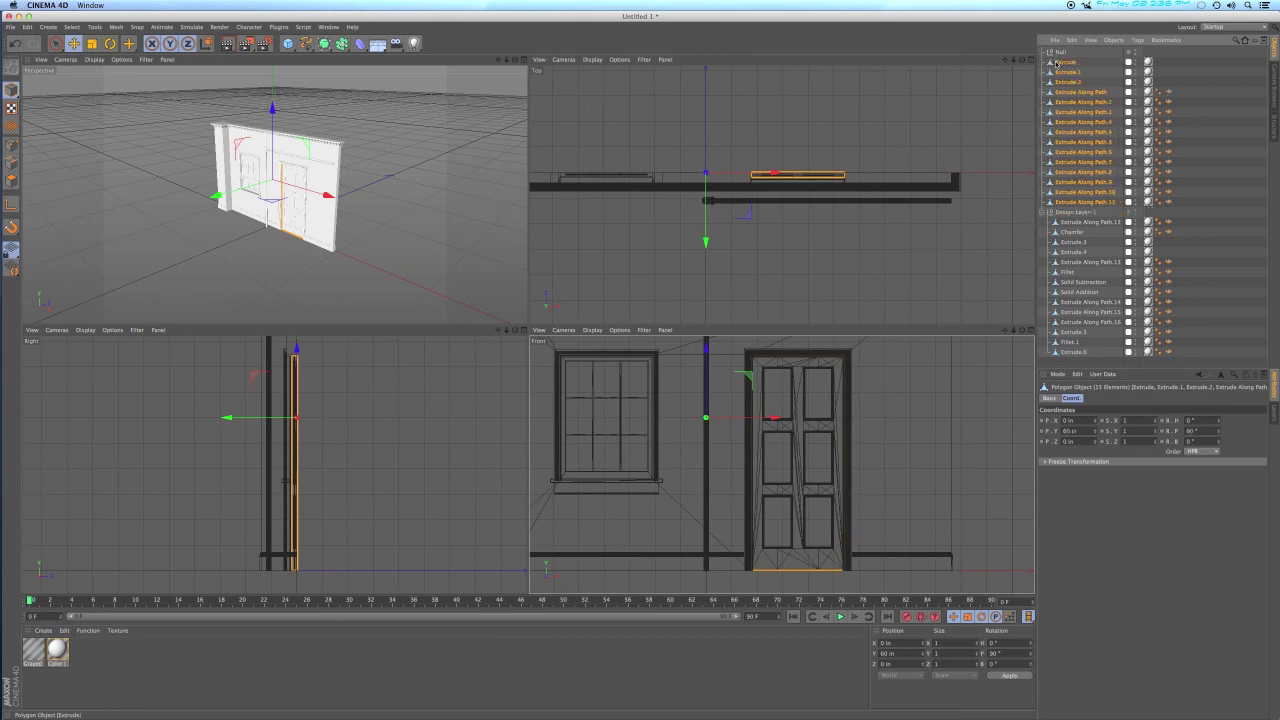
left_click(1055, 52)
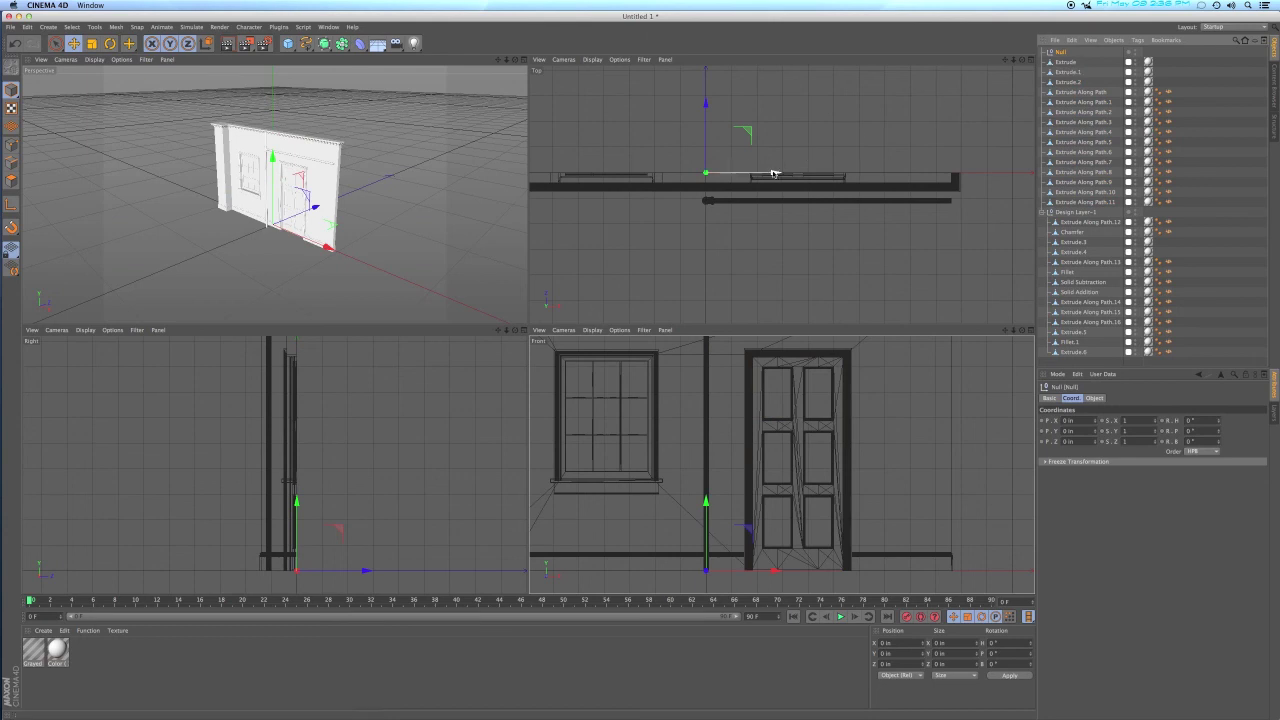
Enable snapping and snap the Null onto the door's hinge edge at X 54 in.
left_click_drag(773, 173, 910, 176)
key("o")
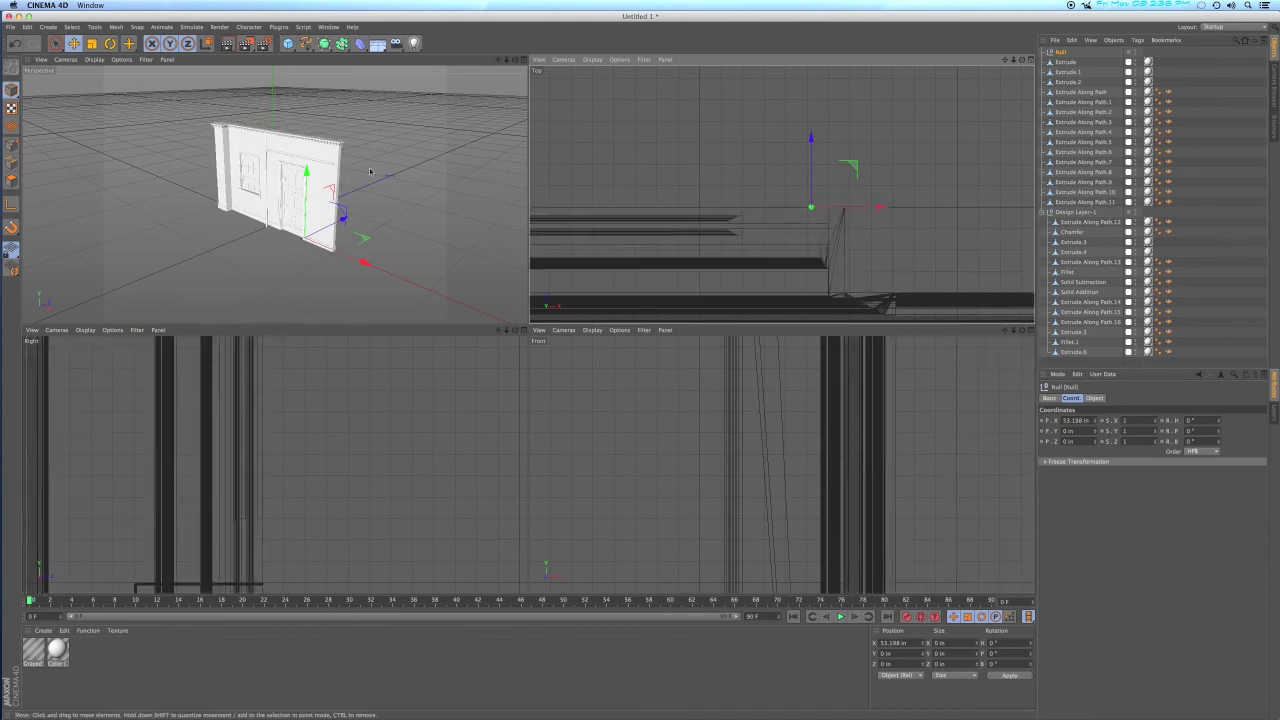
left_click(11, 228)
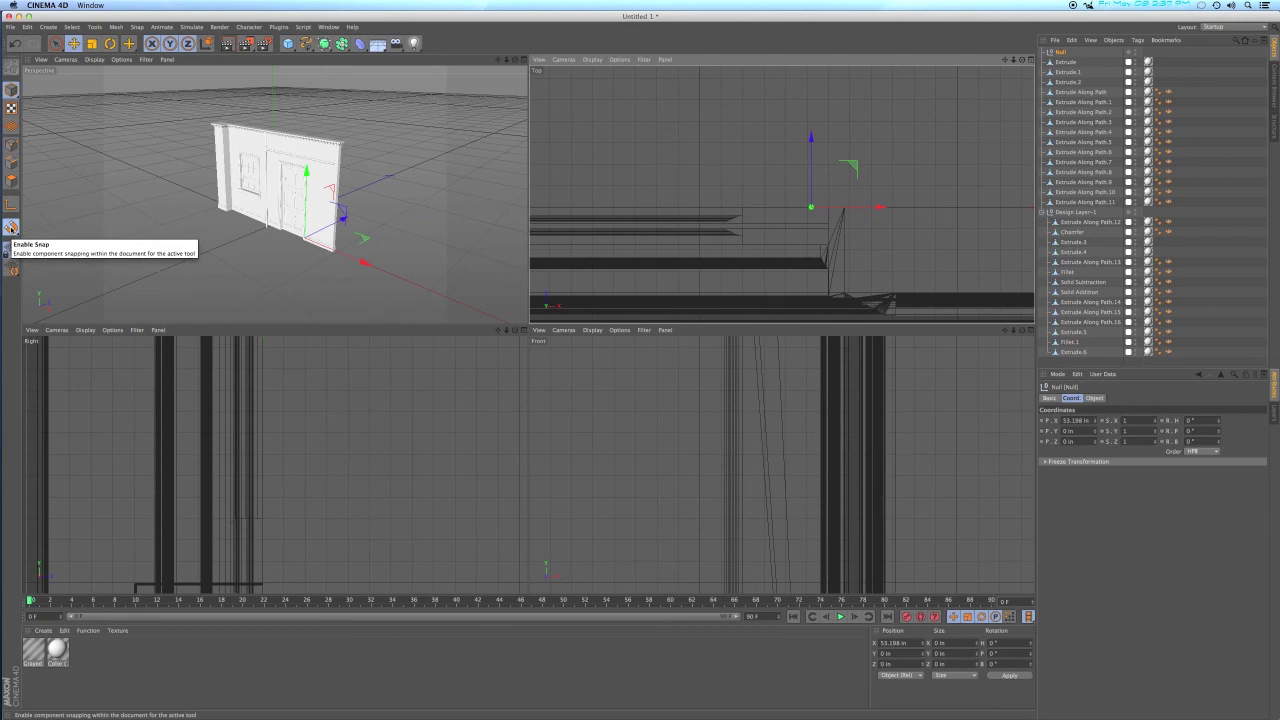
left_click(11, 228)
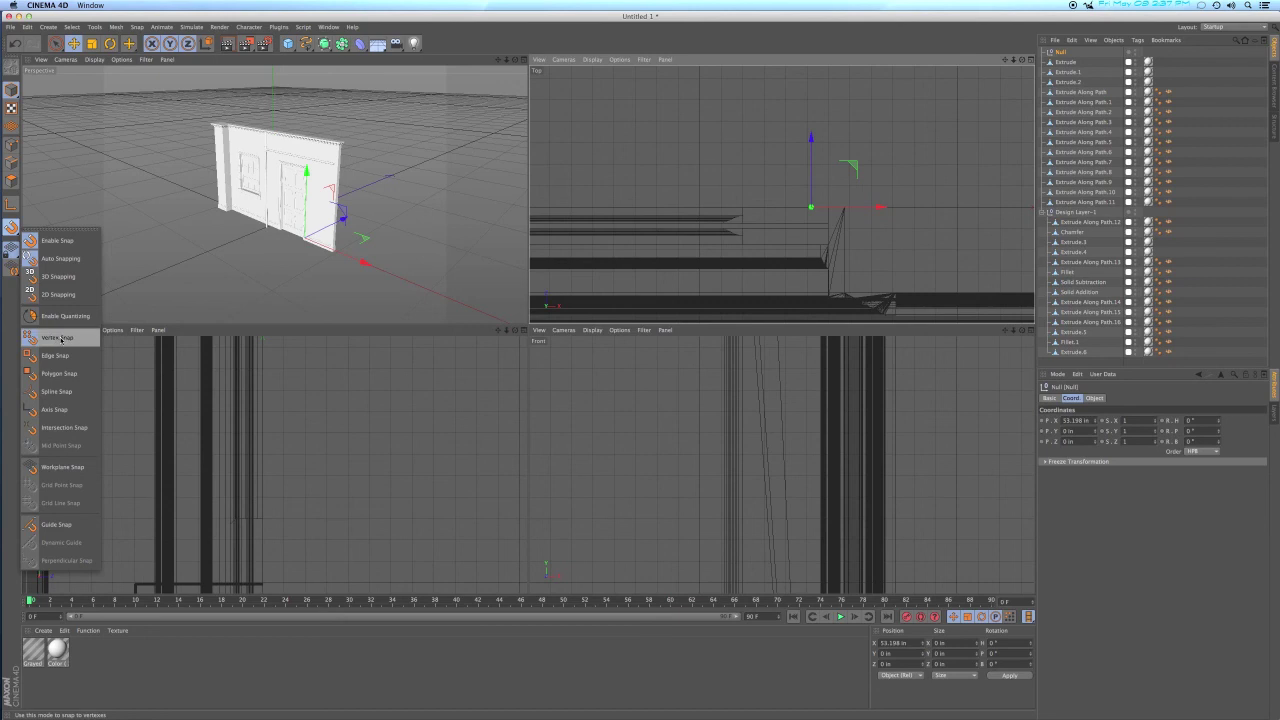
left_click(57, 241)
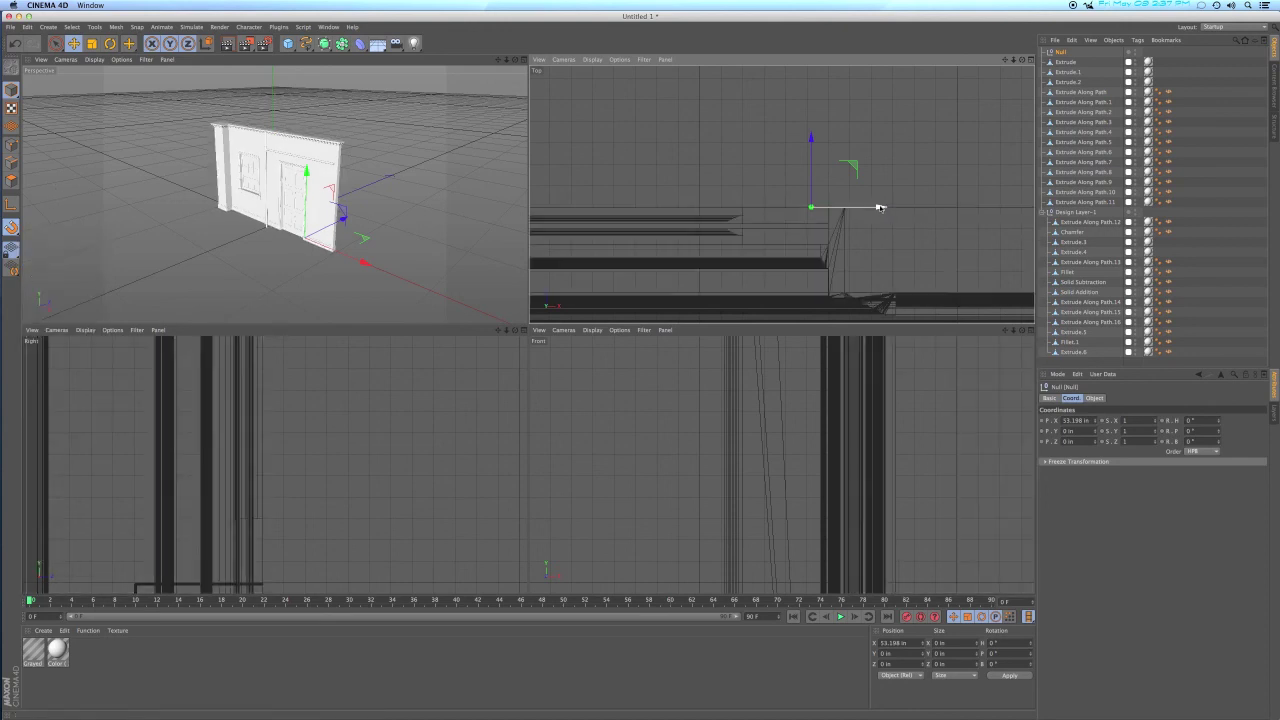
mouse_move(879, 207)
left_mouse_down()
mouse_move(890, 208)
mouse_move(852, 208)
mouse_move(894, 206)
left_mouse_up()
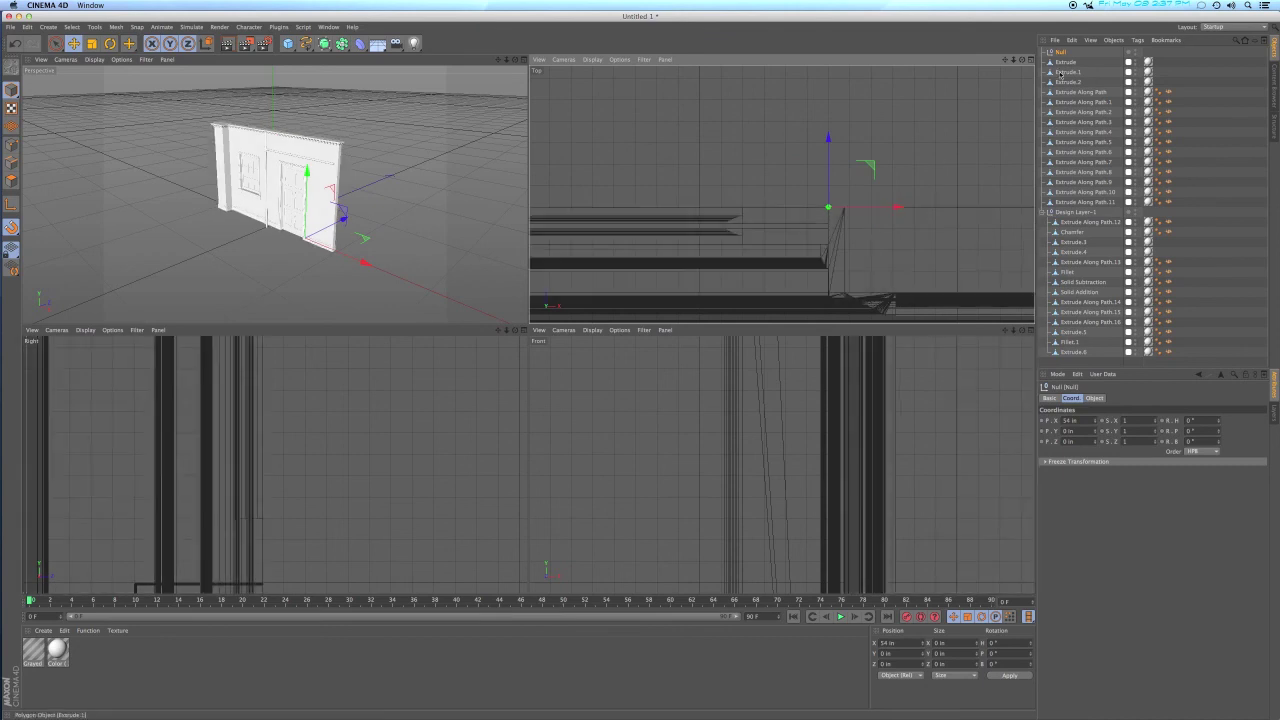
Nest the 15 door parts, Extrude through Extrude Along Path.11, under the Null.
left_click(1065, 62)
left_click(1068, 203, "shift")
left_click_drag(1066, 62, 1061, 53)
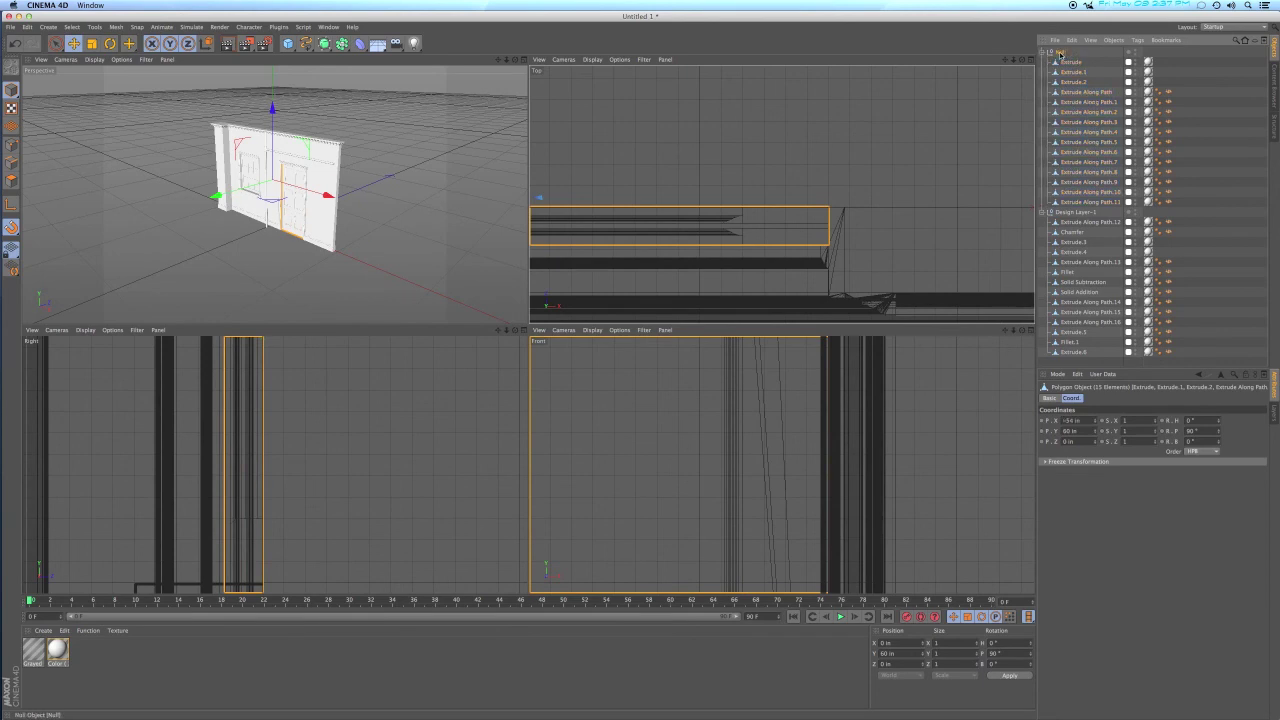
Rename the Null holding the door parts to 'door'.
left_click(1061, 53)
key("BackSpace")
type("doo")
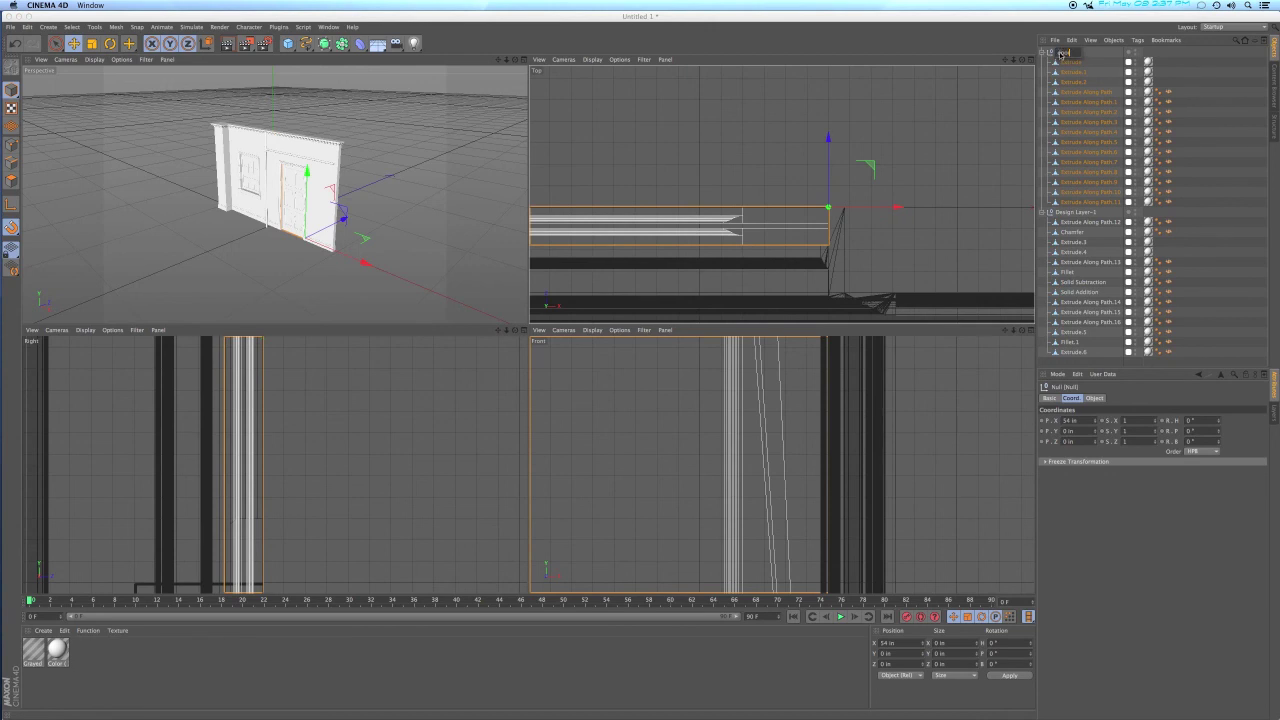
type("r")
key("Return")
Collapse the door and Design Layer-1 hierarchies and frame the door in the flat views.
left_click(1043, 52)
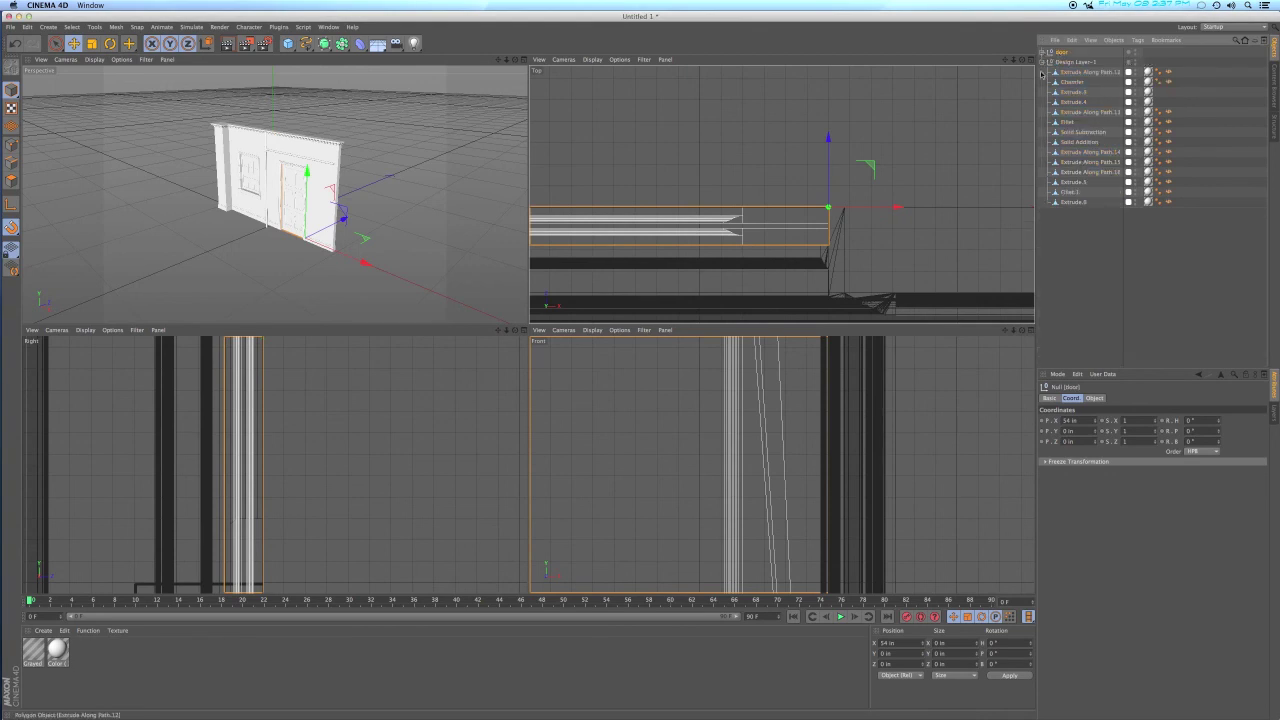
left_click(1043, 62)
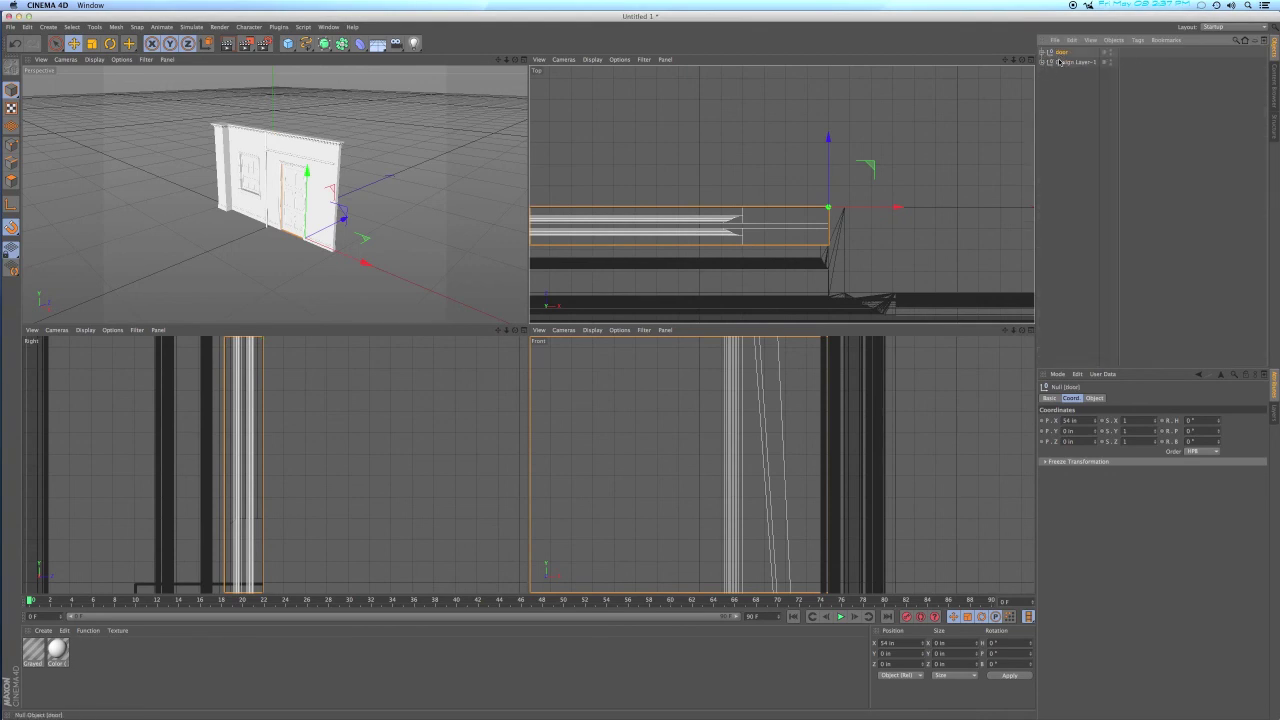
key("h")
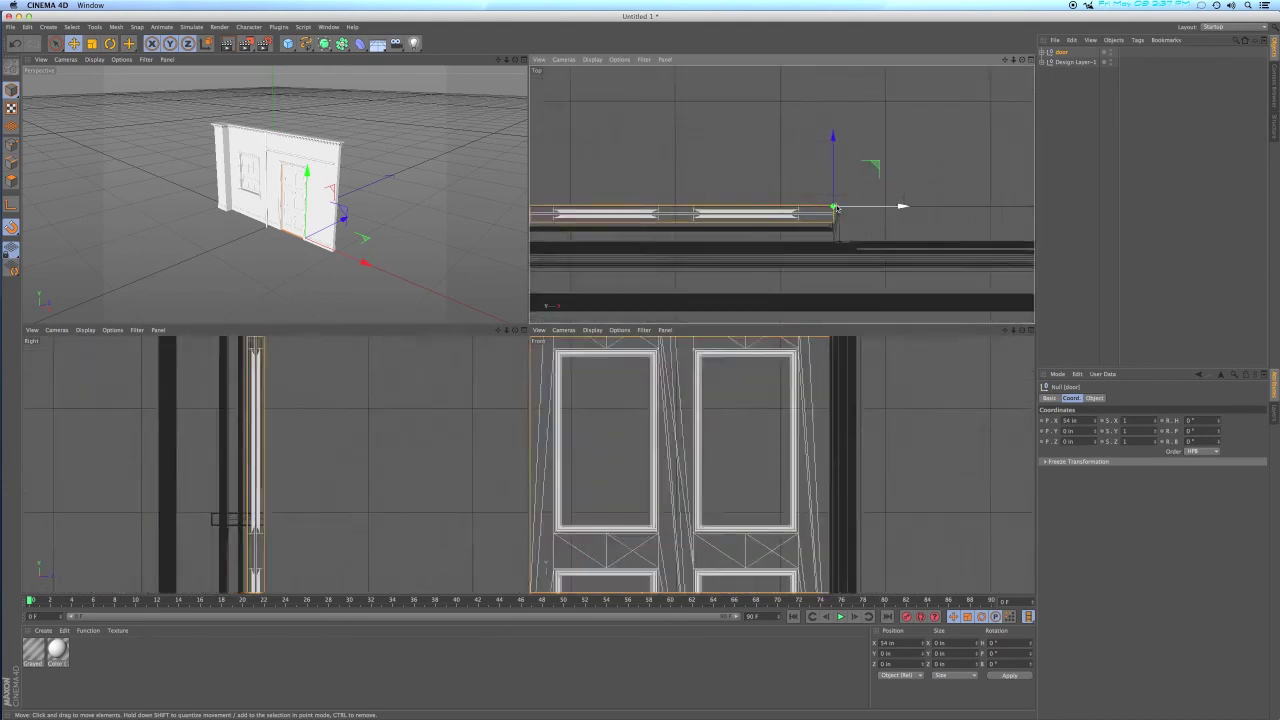
key("h")
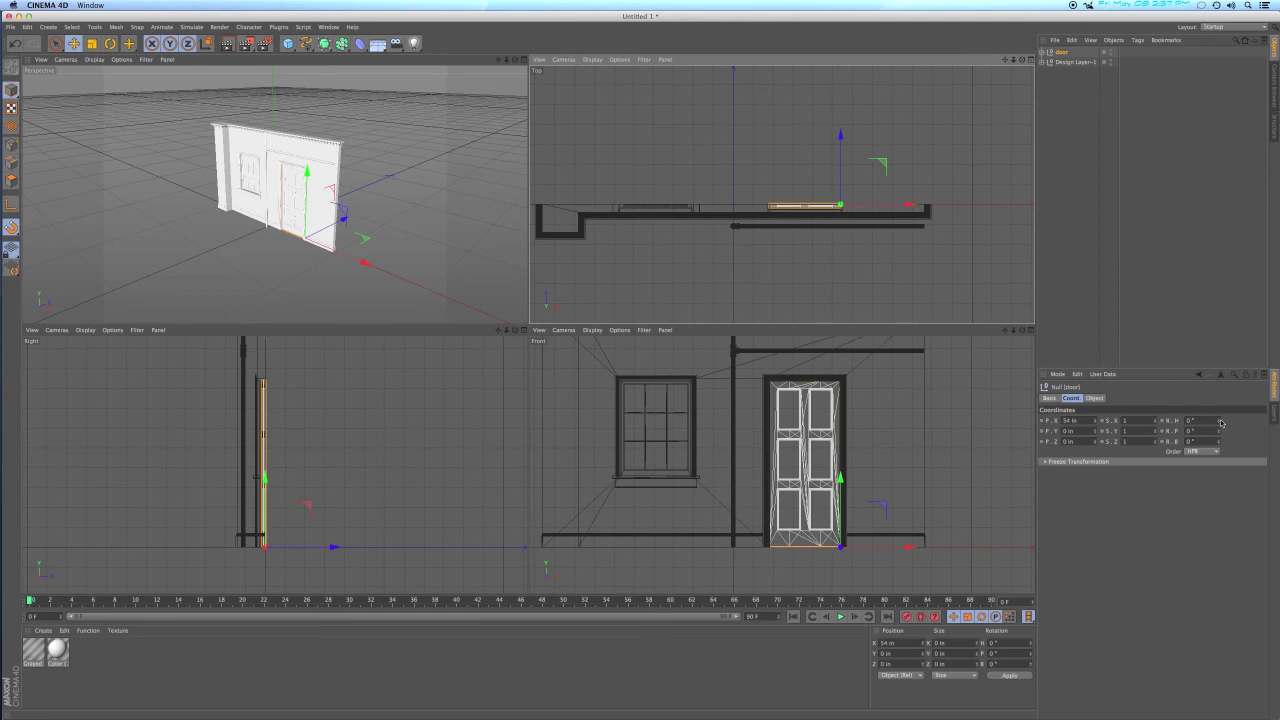
Set the 'door' null's heading (R.H) to about -30° so the door swings partly open.
left_click_drag(1219, 424, 1219, 506)
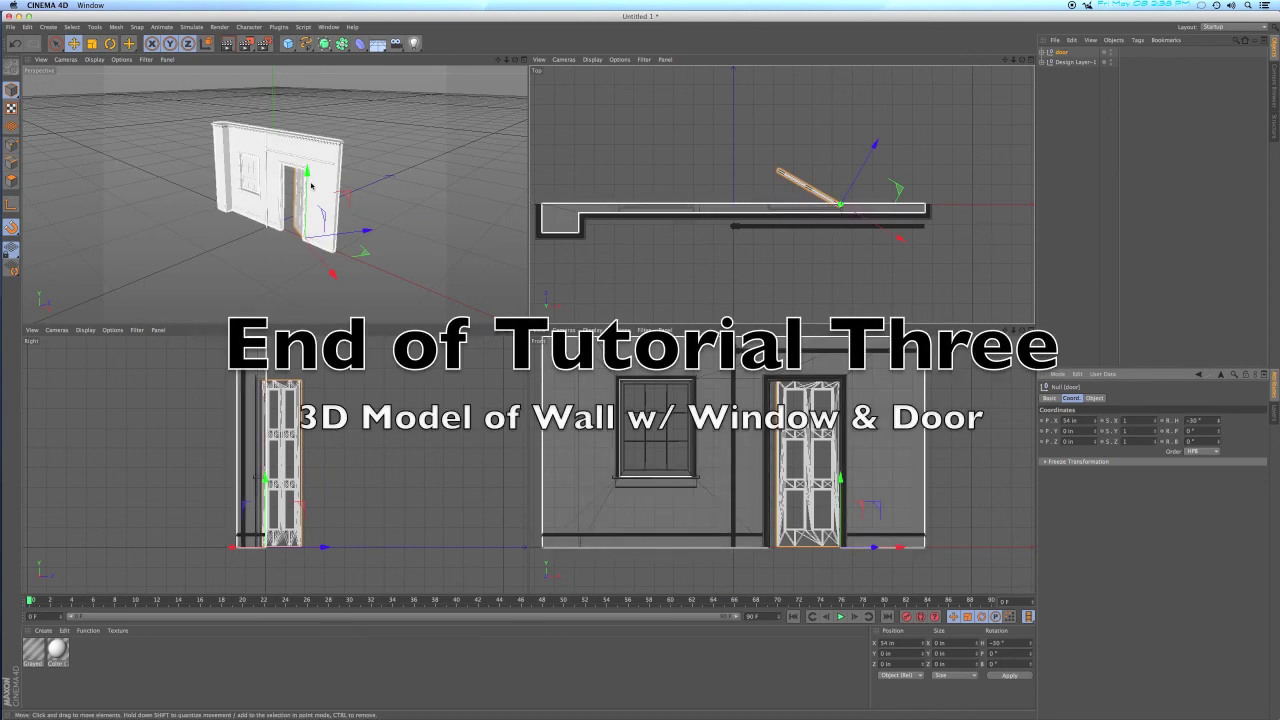
left_click_drag(315, 188, 311, 185, "alt")
scroll(311, 185, "up", 3)
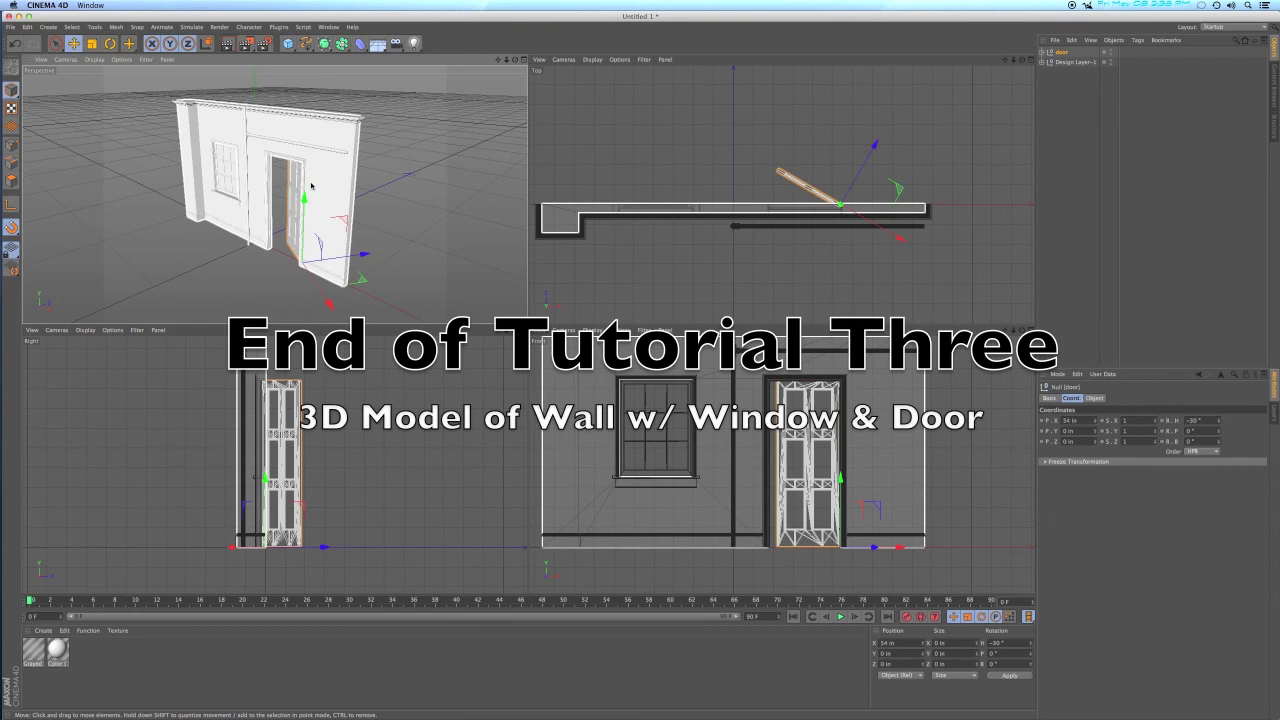